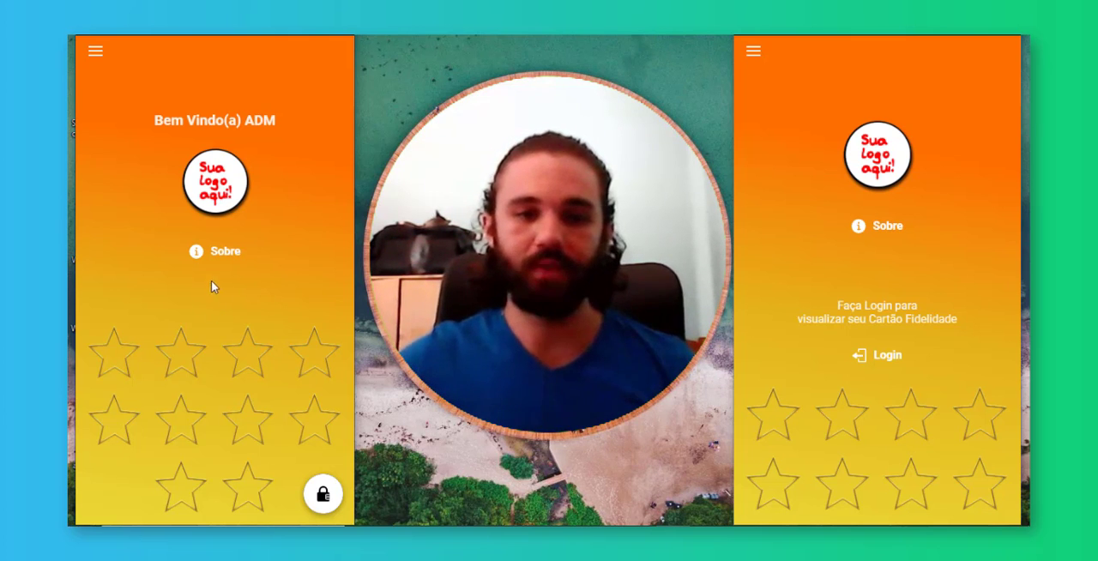
Examine the customer app's home page, from the logo and login prompt to the star card and Pizza Grande prize
scroll(246, 299, "down", 3)
scroll(246, 300, "up", 3)
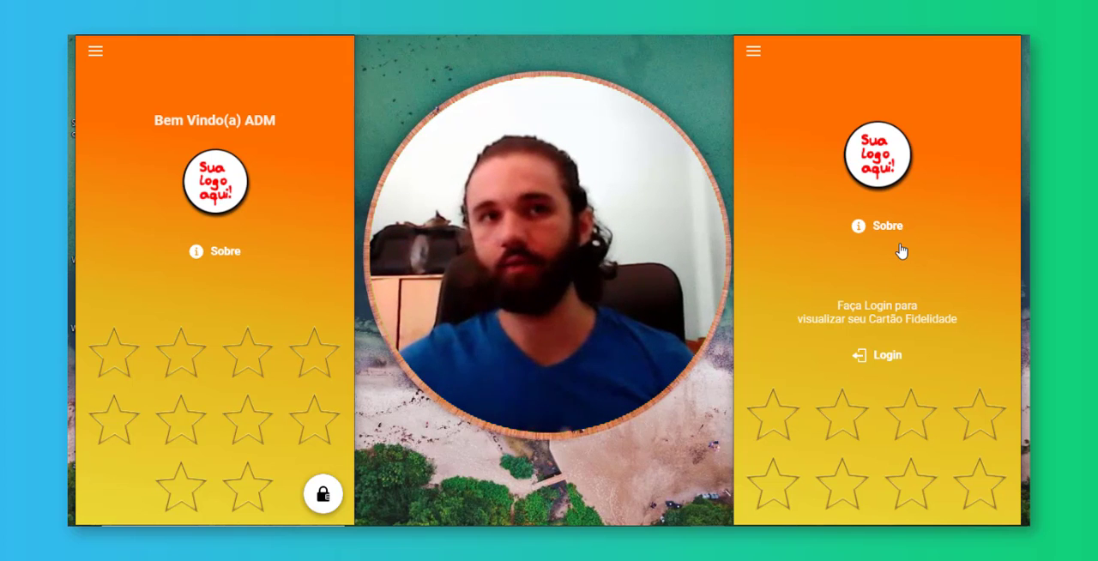
scroll(922, 208, "down", 3)
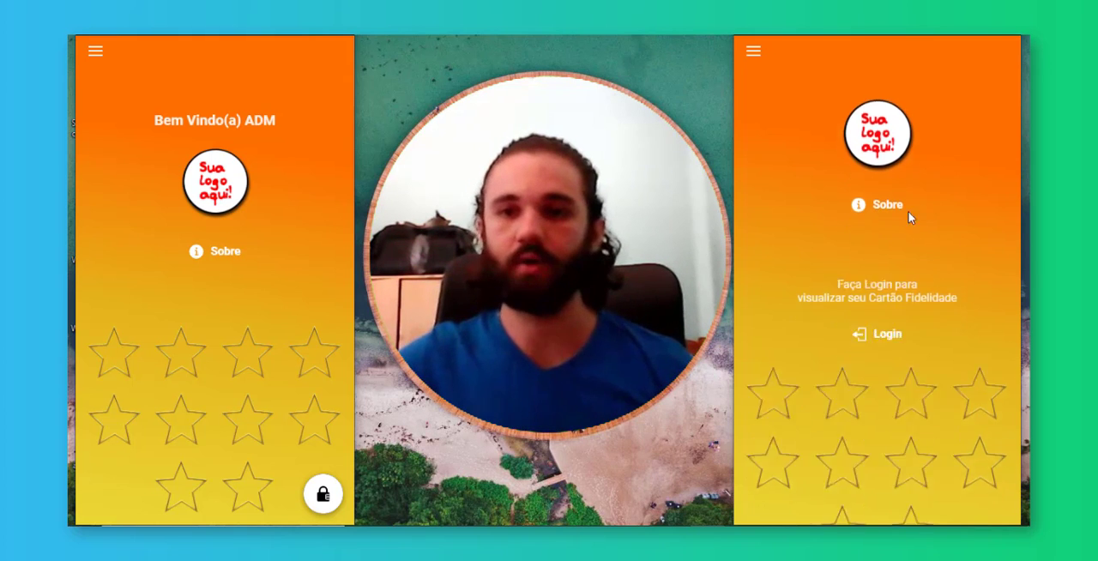
scroll(918, 214, "down", 3)
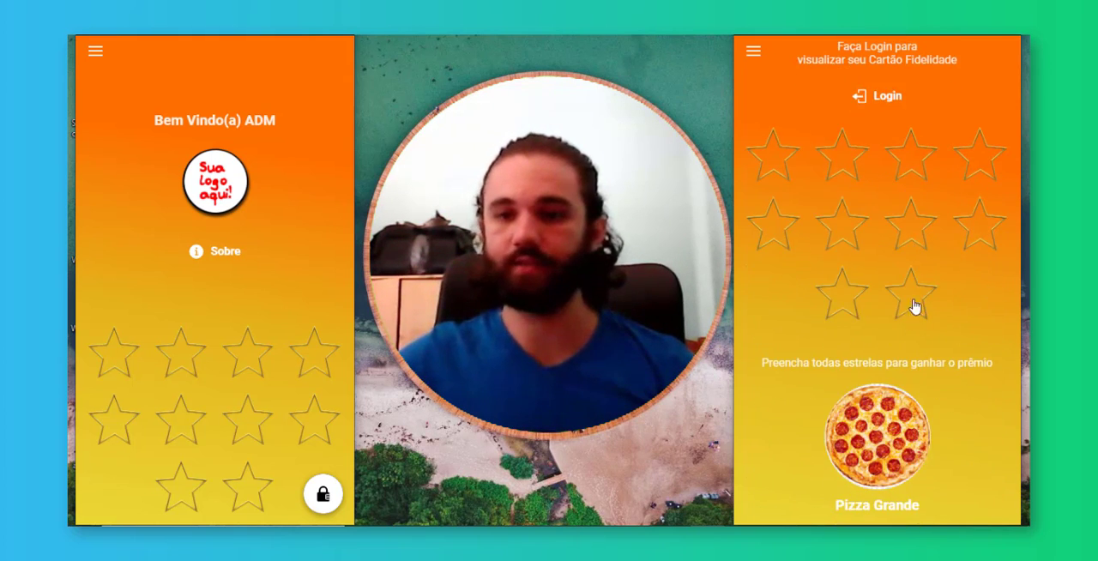
scroll(836, 238, "up", 5)
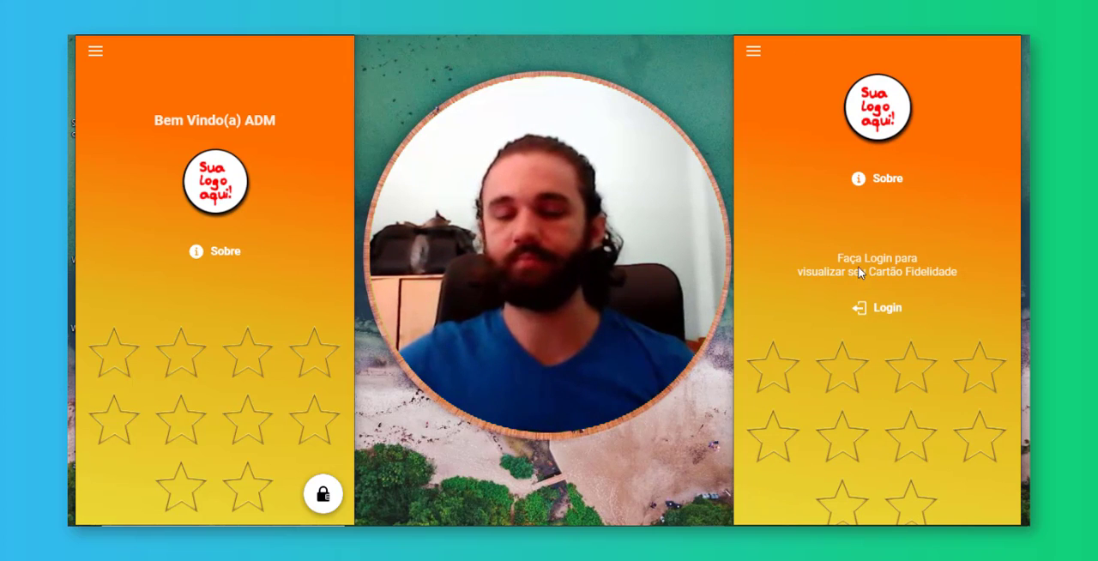
scroll(907, 275, "down", 4)
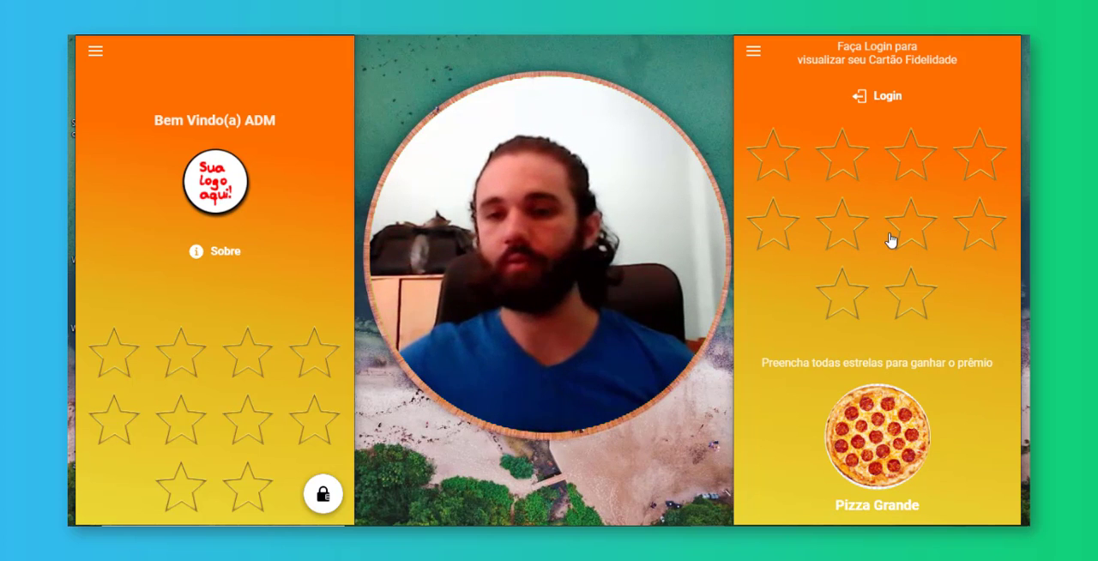
scroll(890, 244, "up", 1)
scroll(892, 263, "down", 1)
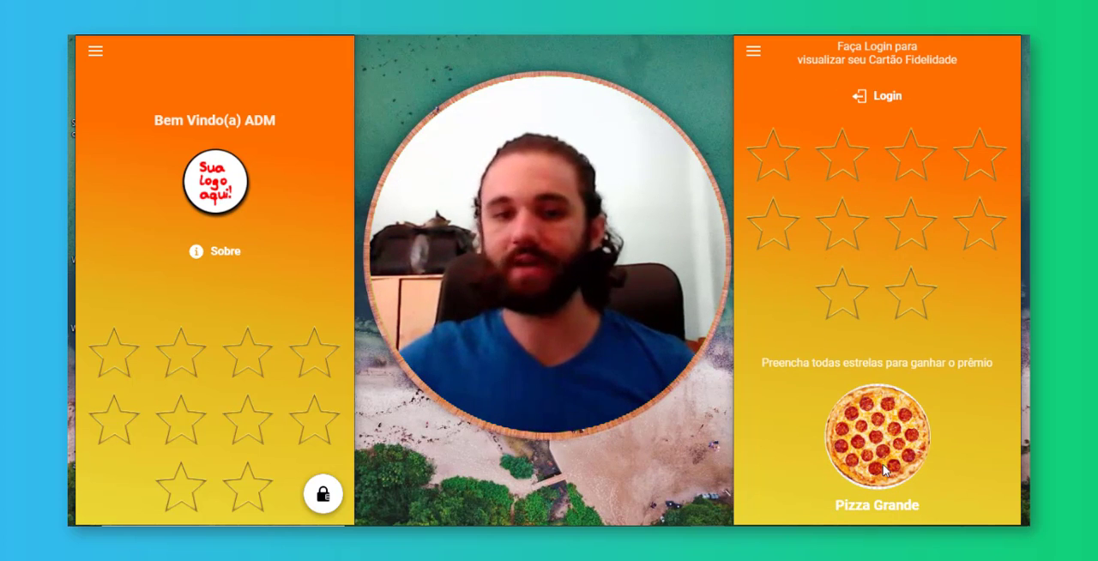
scroll(884, 470, "up", 5)
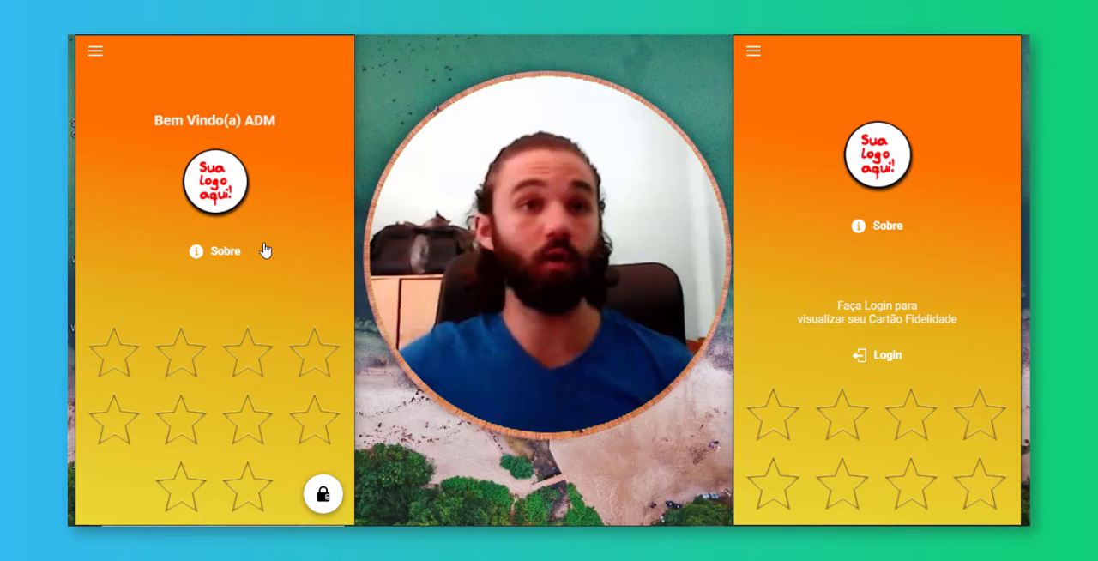
View the business contact details on the customer app's Sobre page and return to the home page
left_click(890, 235)
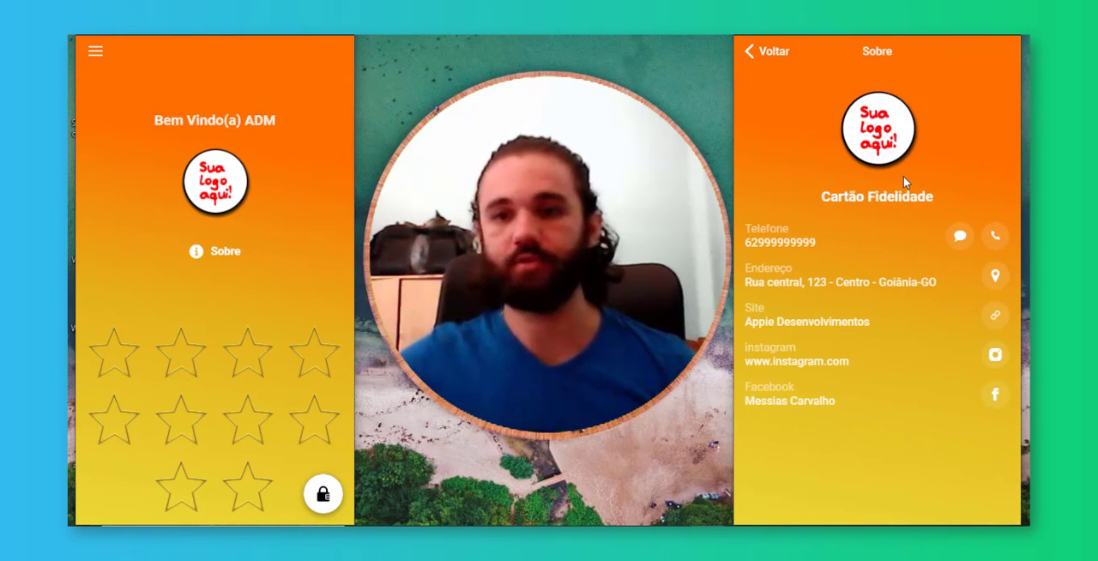
left_click(774, 54)
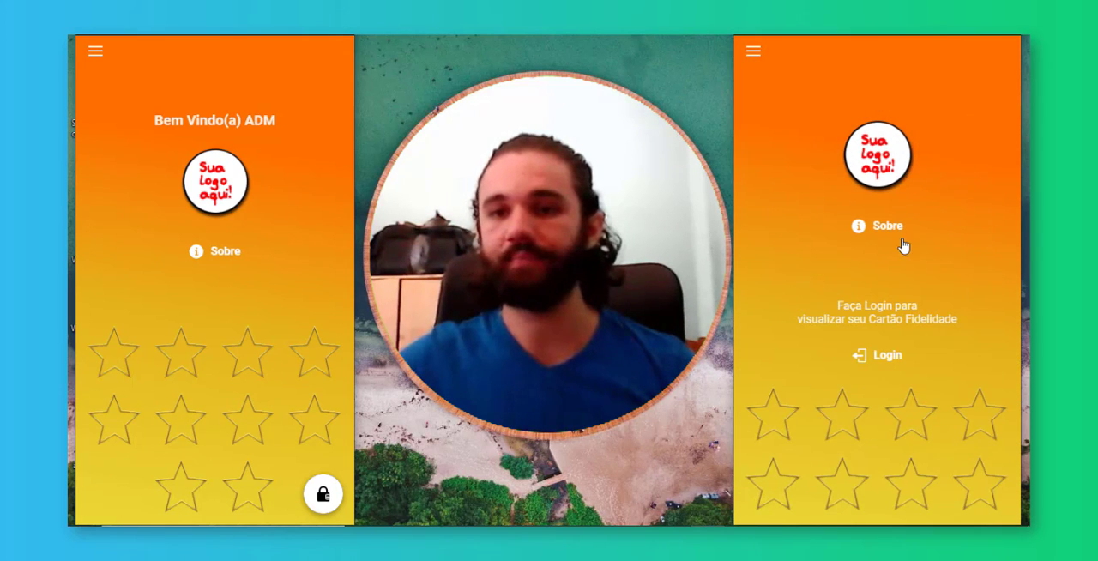
Log in to the customer app with a Google account
scroll(910, 214, "down", 2)
left_click(883, 220)
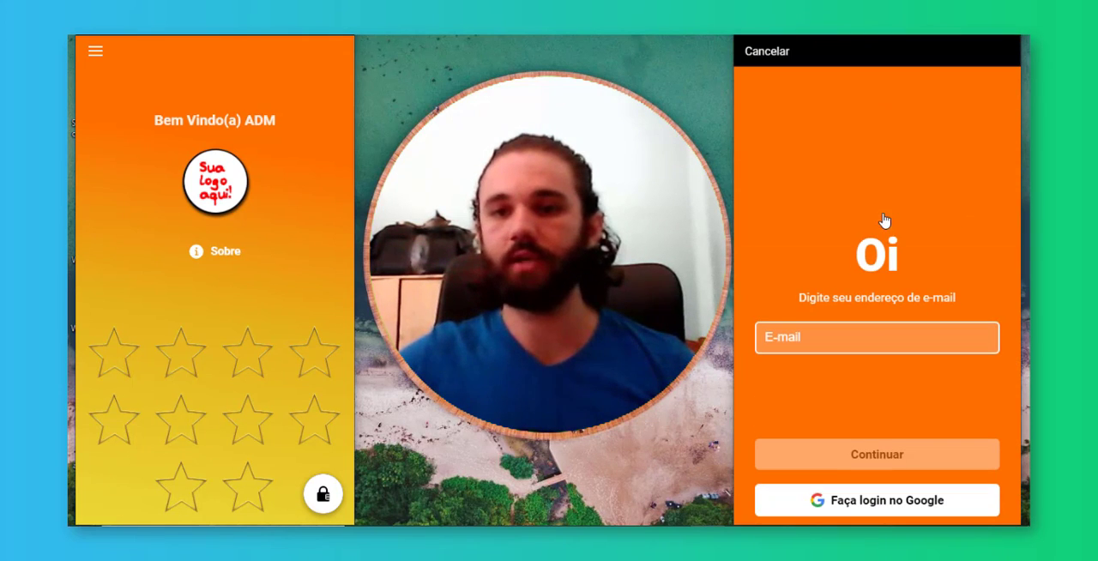
left_click(896, 489)
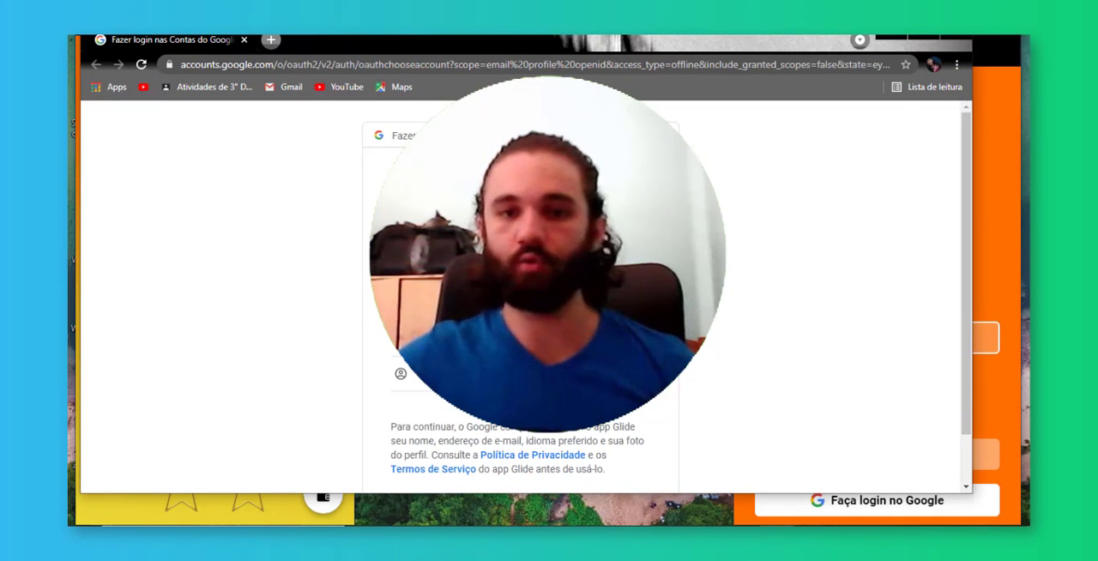
left_click(549, 292)
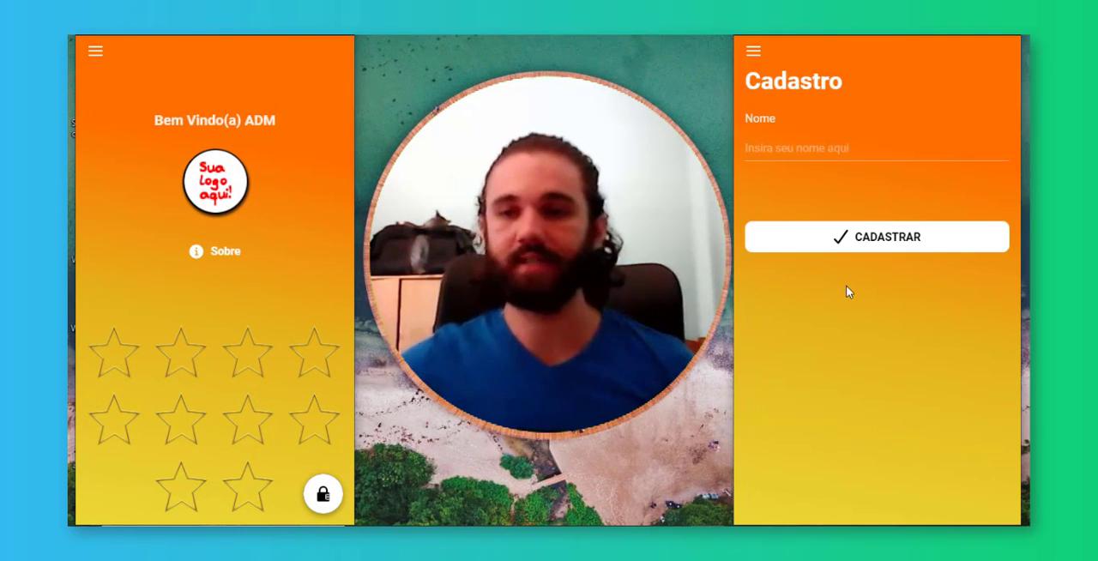
Enter the customer's full name in the Cadastro form and submit the registration
left_click(831, 149)
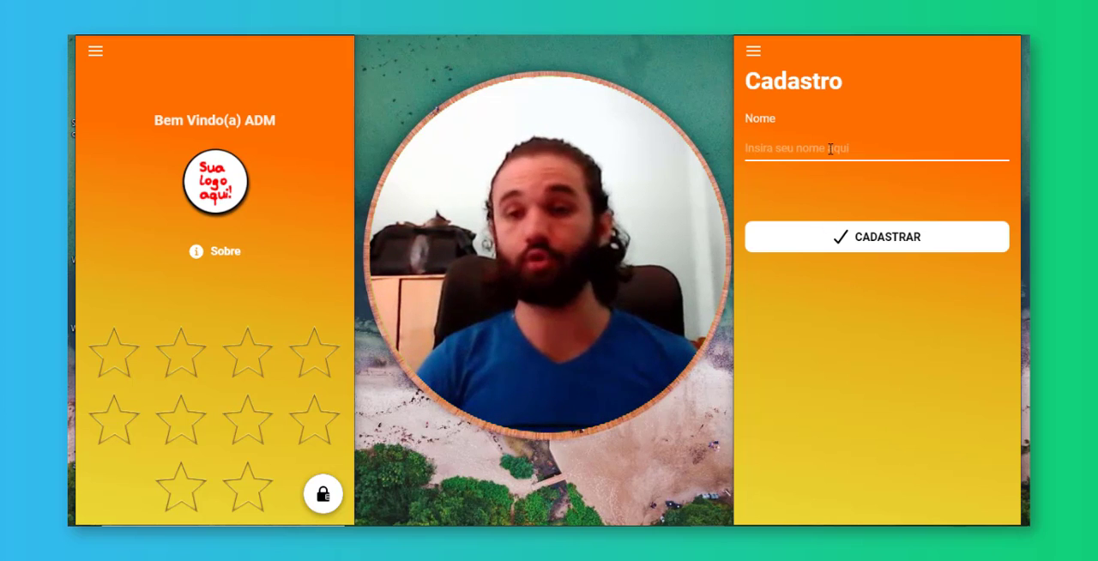
type("usuá")
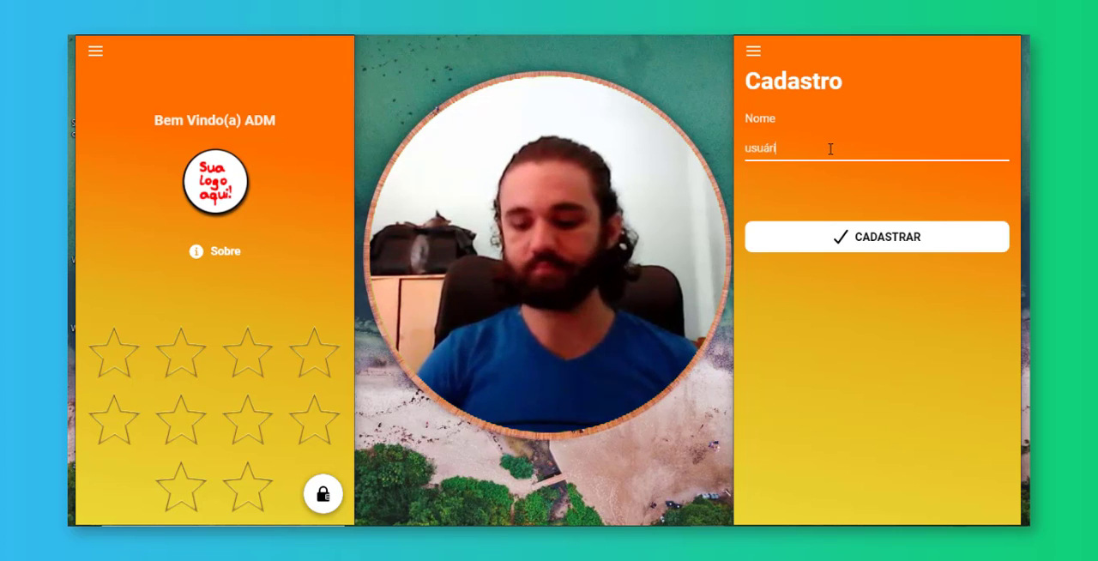
type("ri")
key("ctrl+a")
type("J")
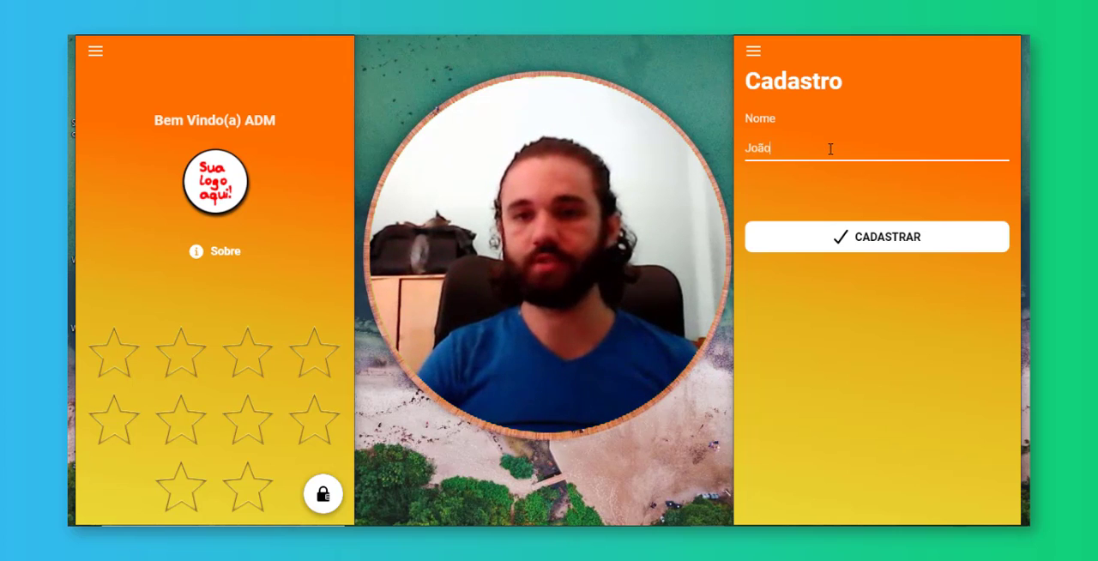
type("oãozi")
key("ctrl+a")
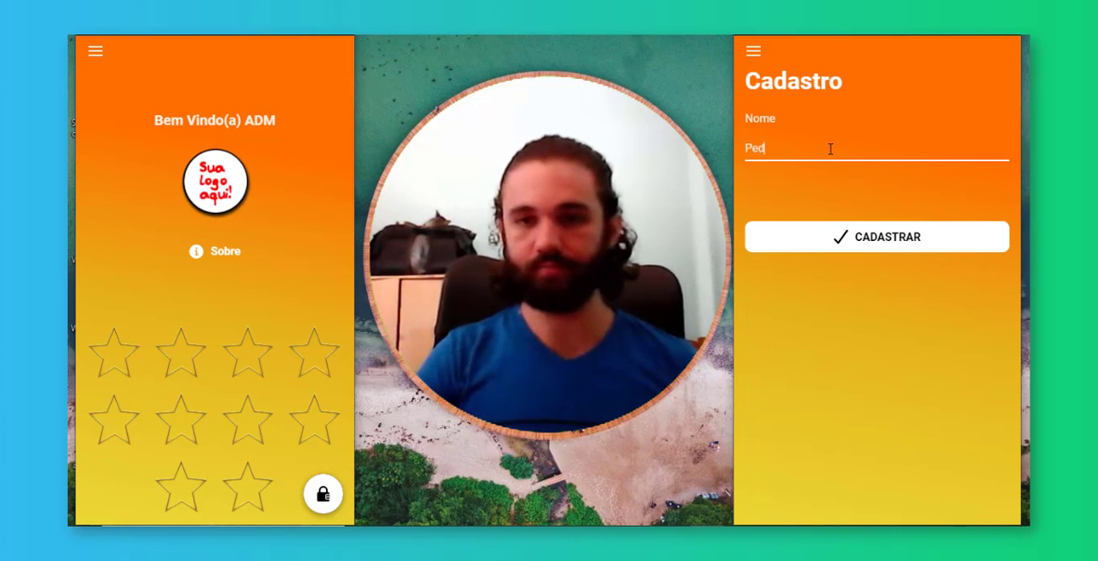
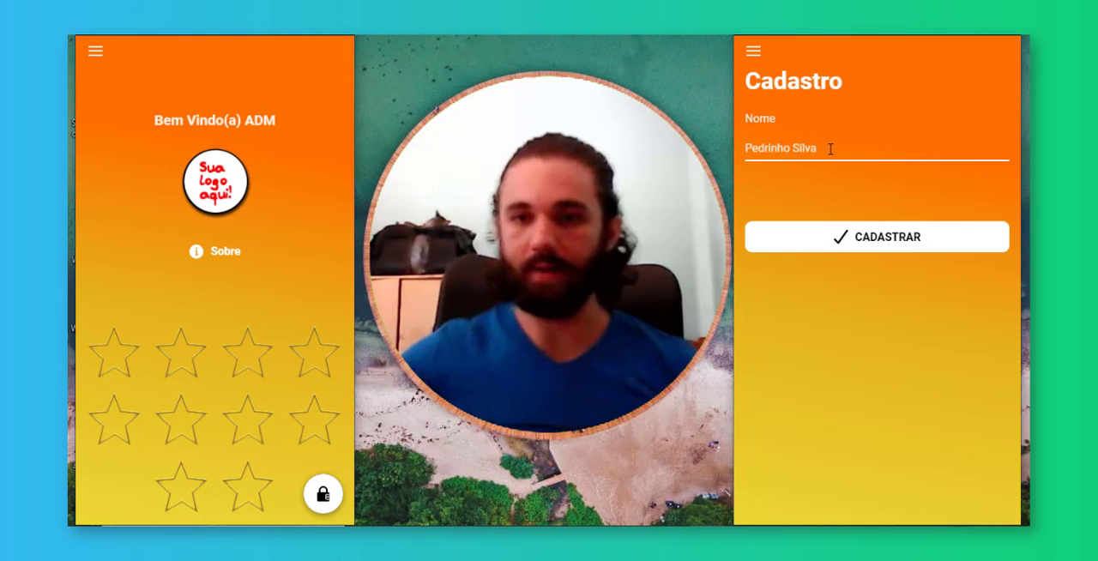
left_click(886, 237)
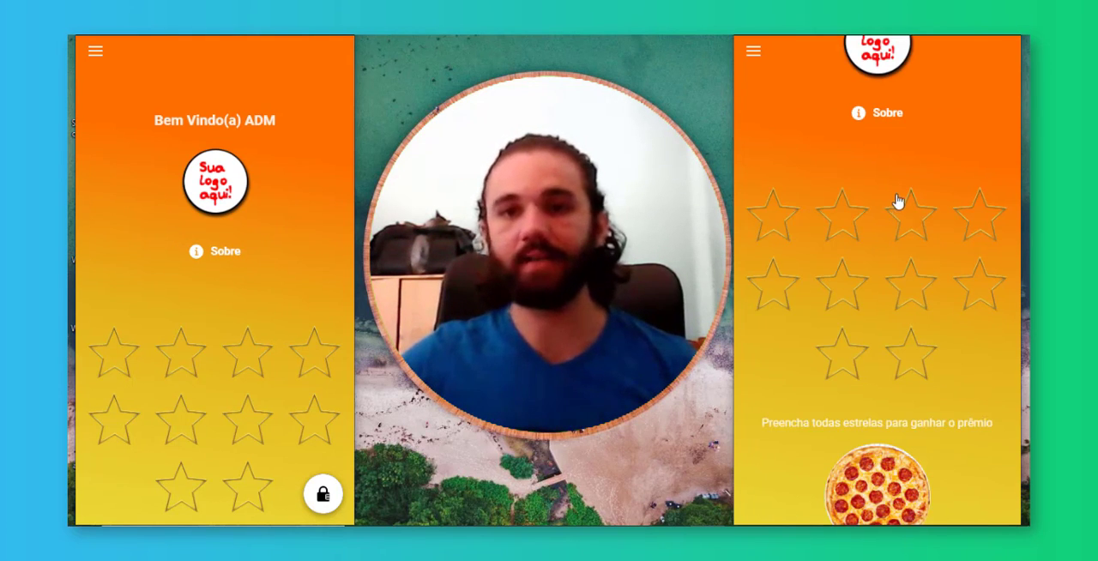
Review the registered customer's home page, including the welcome line, the star card and the prize
scroll(906, 232, "up", 2)
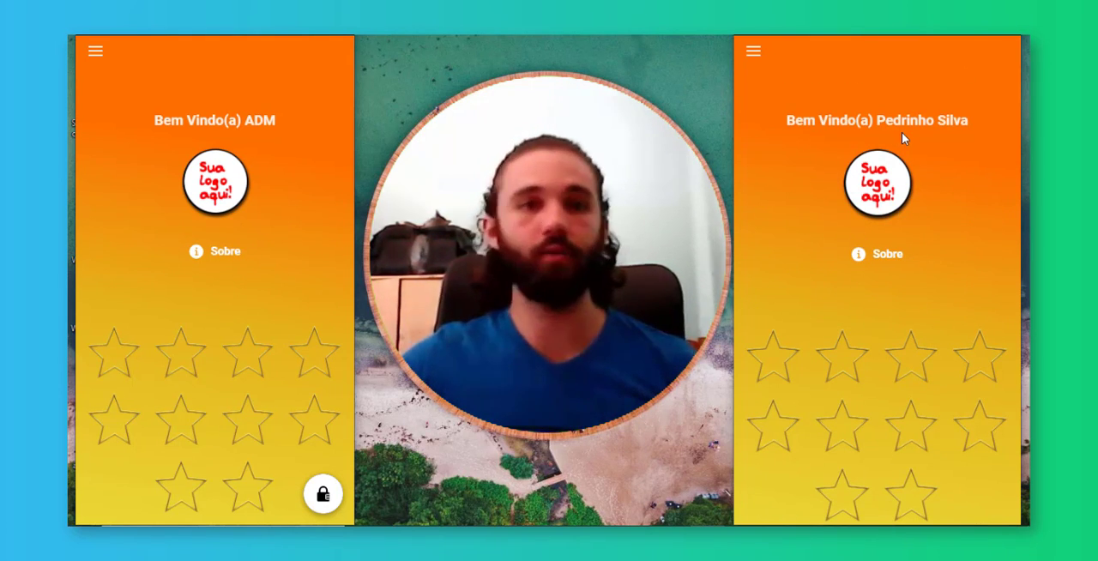
scroll(907, 163, "down", 1)
scroll(907, 169, "down", 3)
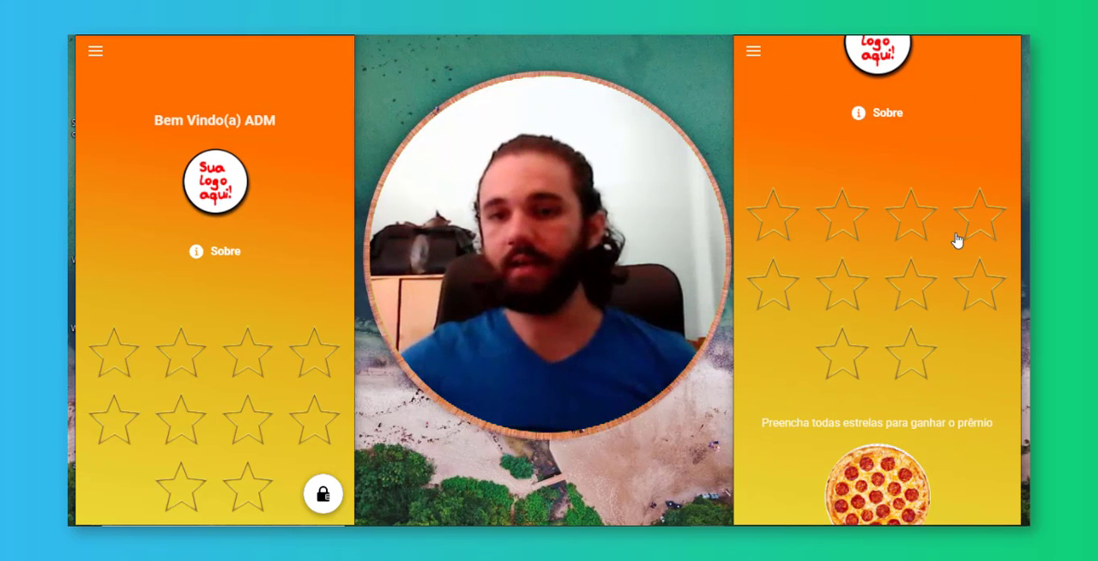
scroll(956, 240, "down", 1)
scroll(943, 302, "up", 4)
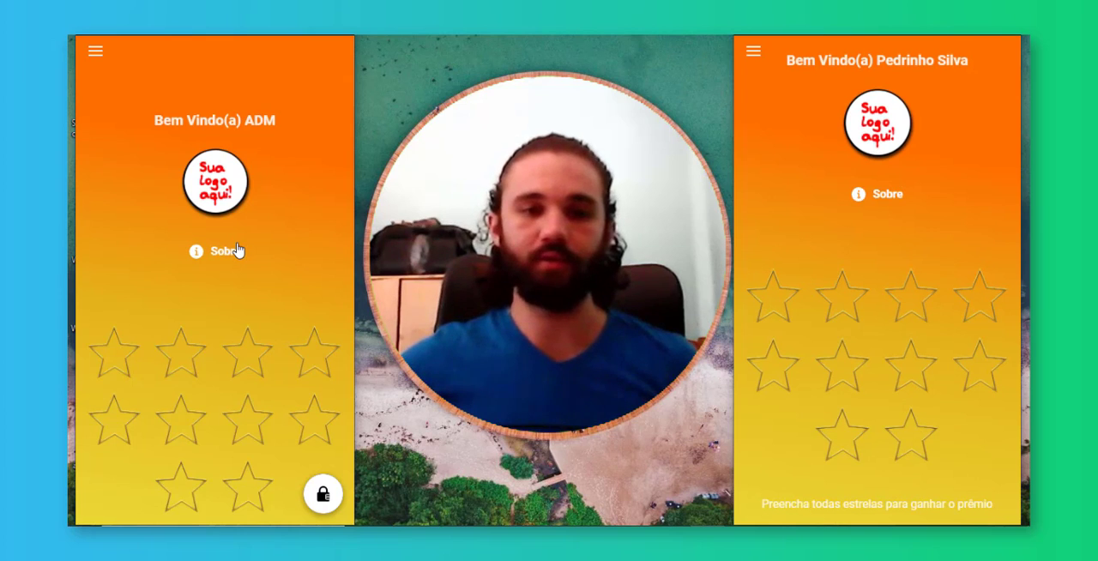
Open the newly registered customer's star record from the user list in the ADM area
scroll(241, 257, "down", 3)
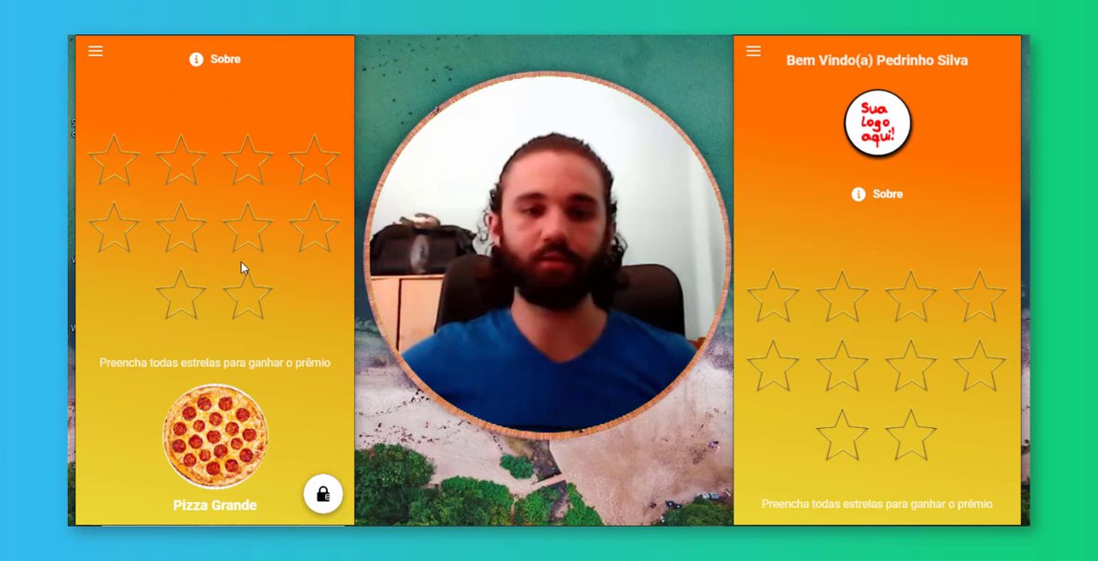
left_click(322, 495)
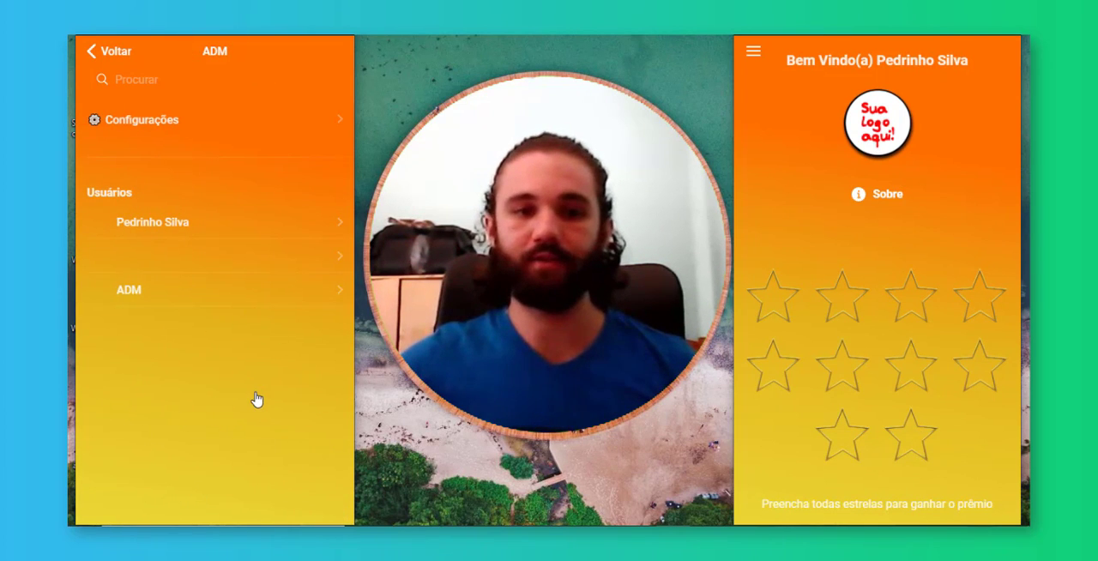
left_click(216, 225)
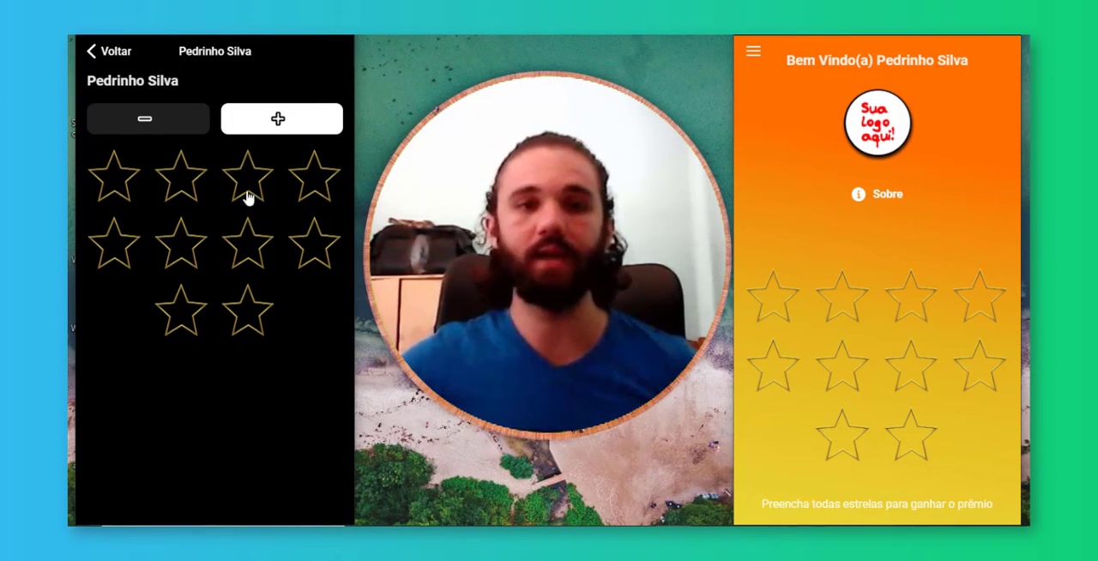
Add two stars to the customer's record and check them on the card in the customer app
left_click(276, 121)
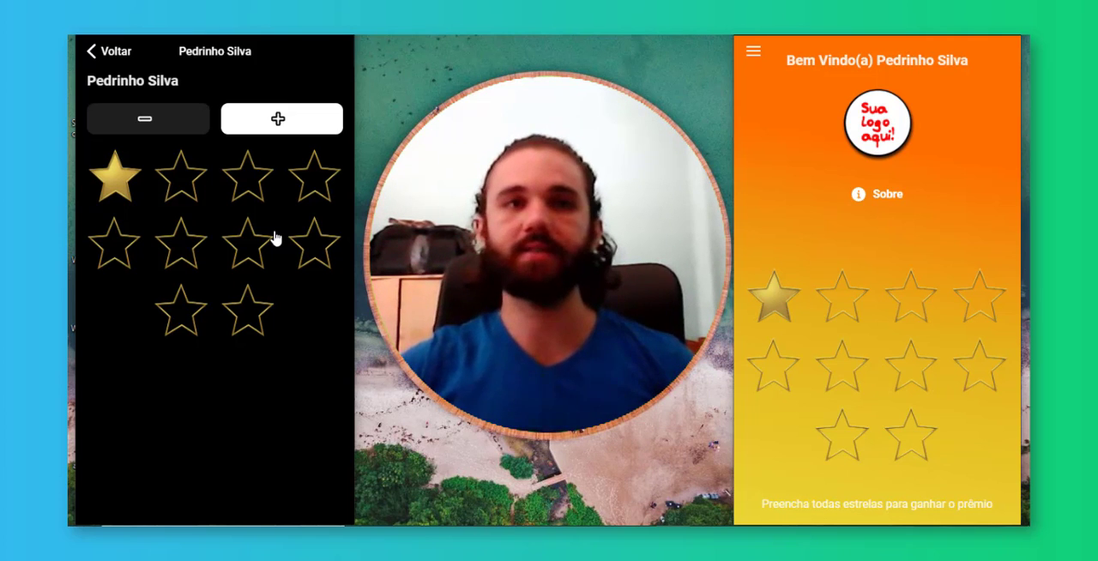
left_click(296, 133)
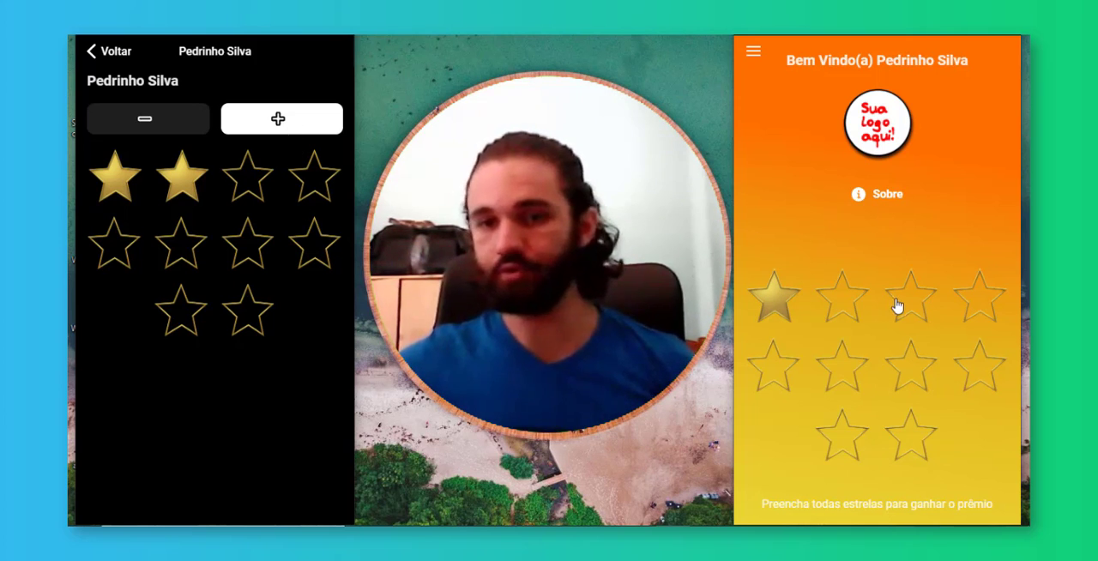
scroll(909, 326, "down", 3)
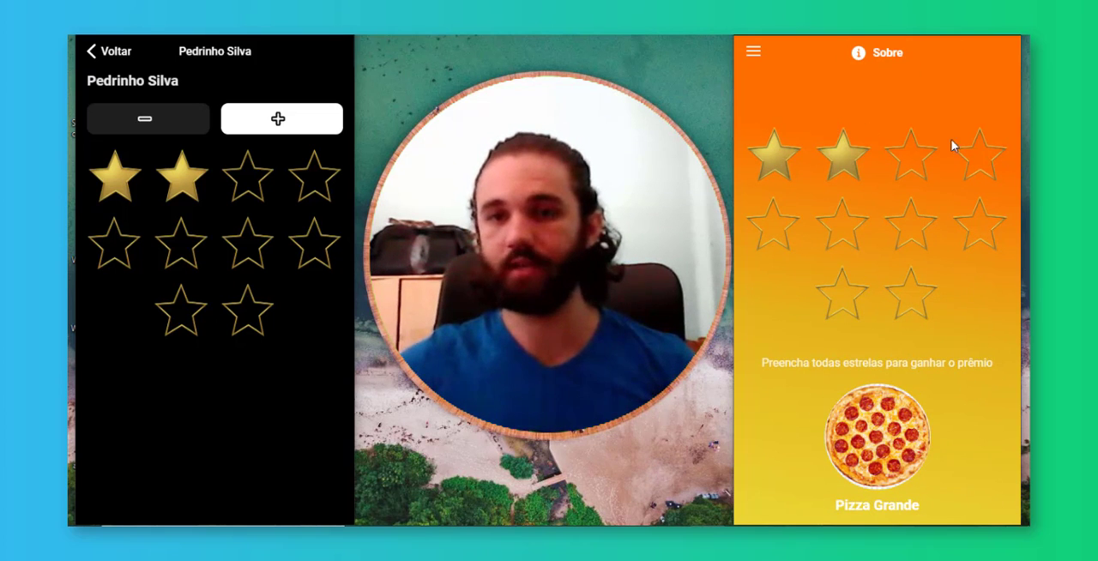
Add the remaining stars to the customer's record until all ten are filled
left_click(281, 120)
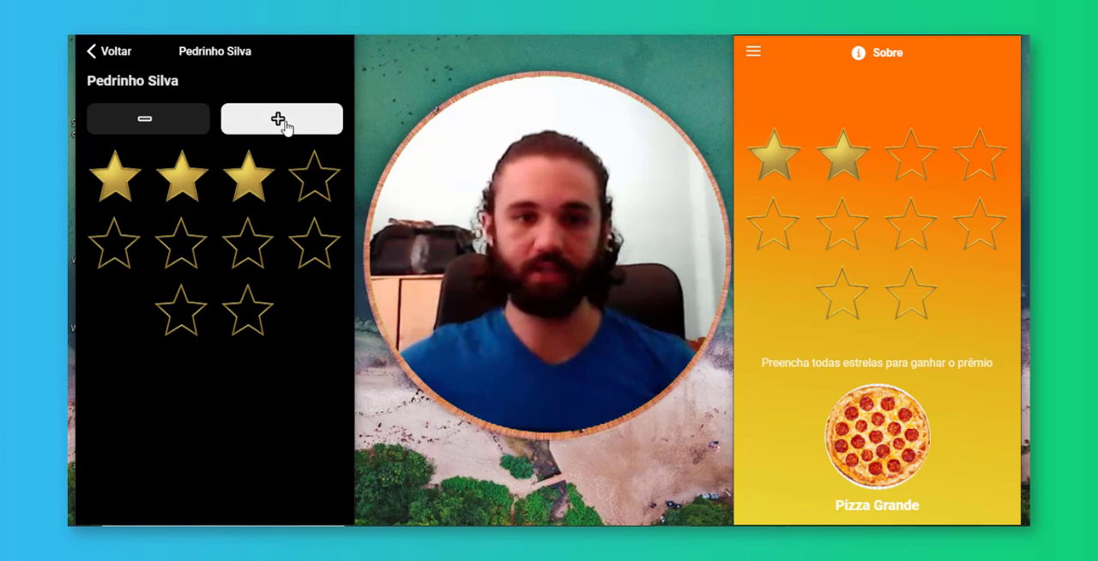
left_click(282, 120)
left_click(281, 120)
left_click(282, 121)
left_click(281, 120)
left_click(282, 120)
left_click(282, 120)
left_click(283, 121)
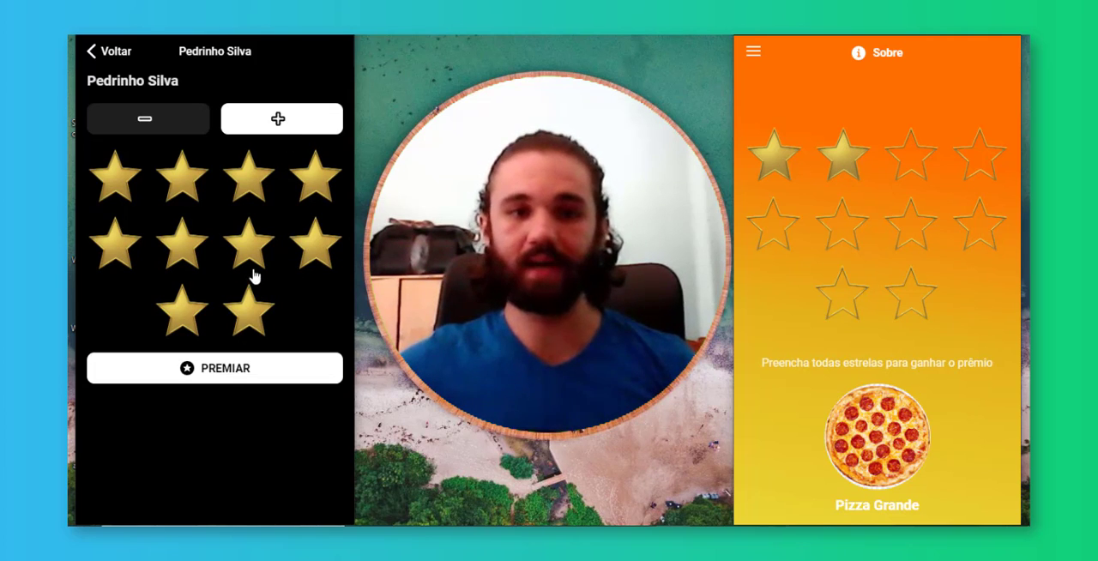
left_click(220, 371)
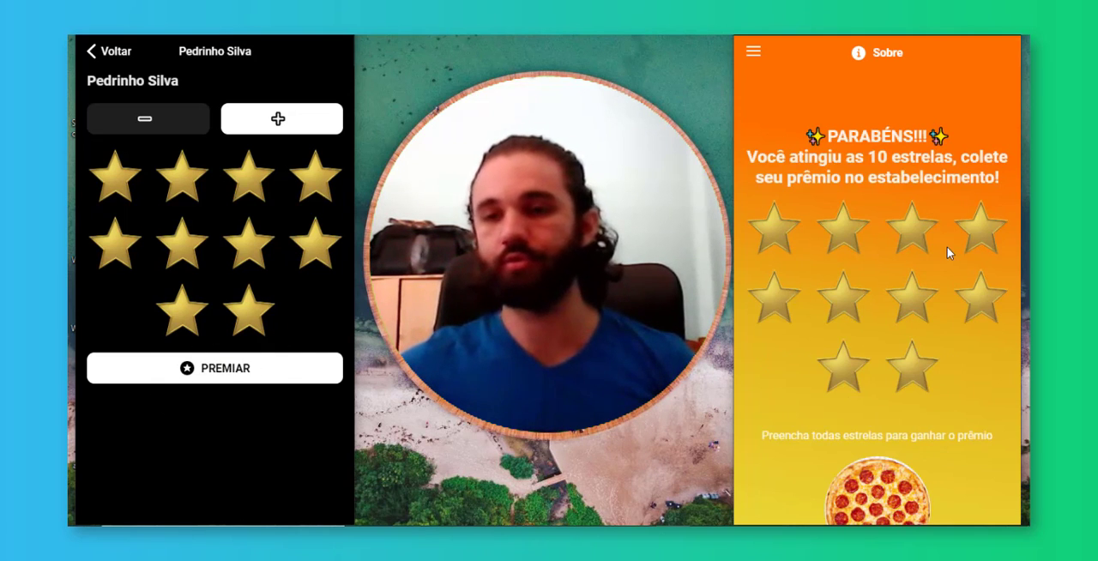
Check the completed ten-star card and its prize message in the customer app
scroll(951, 255, "up", 3)
left_click(954, 252)
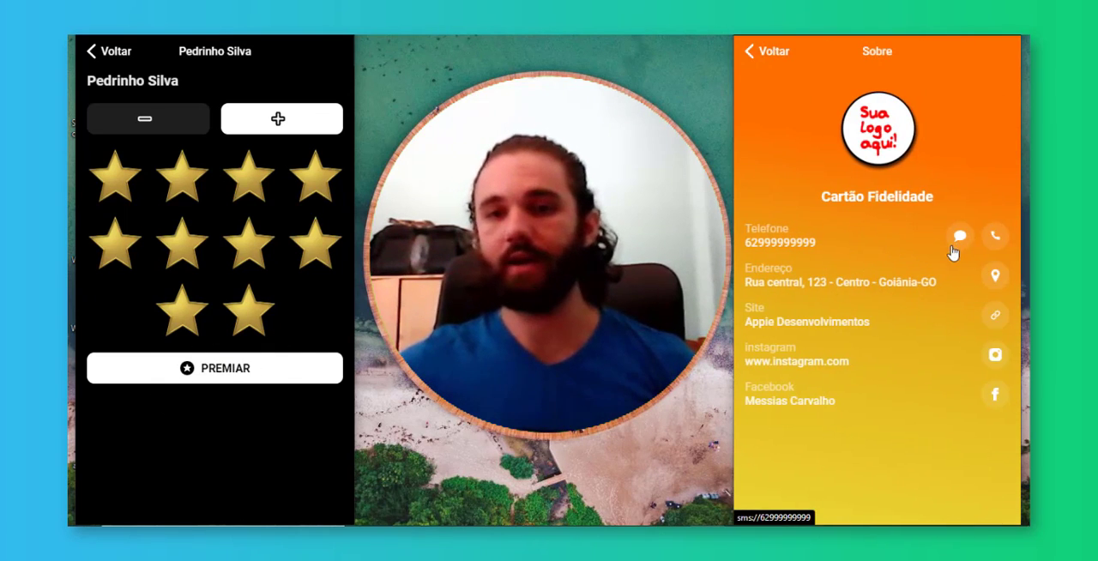
left_click(762, 49)
scroll(922, 163, "down", 2)
scroll(873, 120, "up", 1)
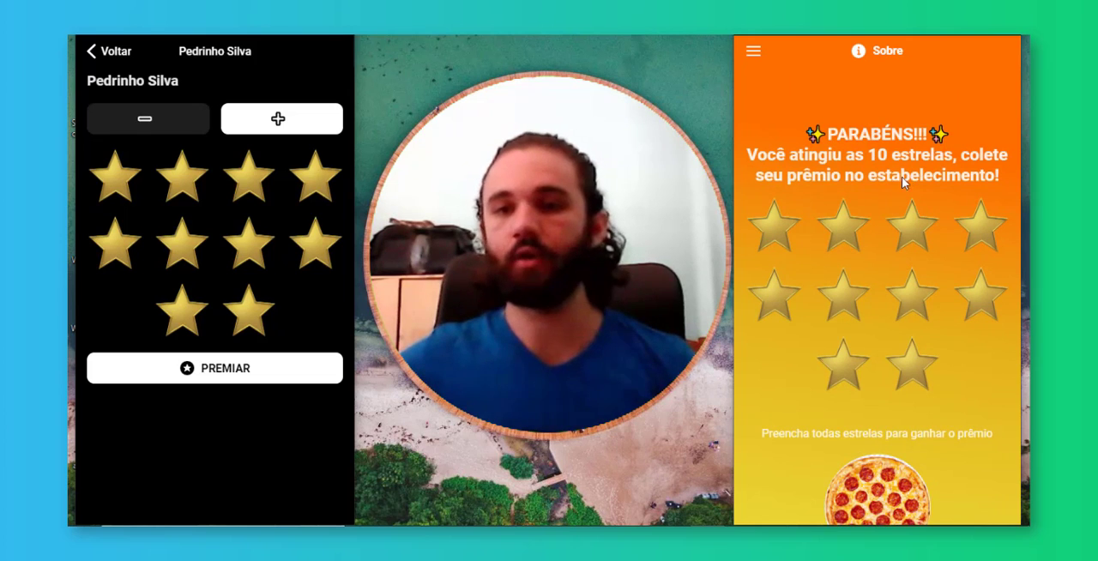
scroll(917, 182, "down", 1)
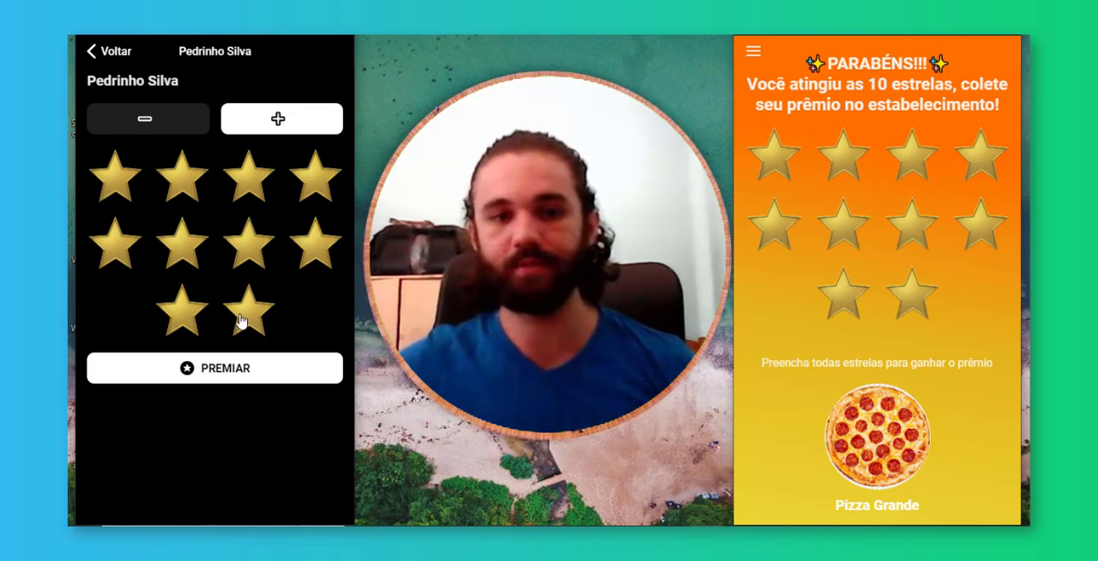
Award the customer the prize for the completed card and check the updated card in the customer app
left_click(245, 372)
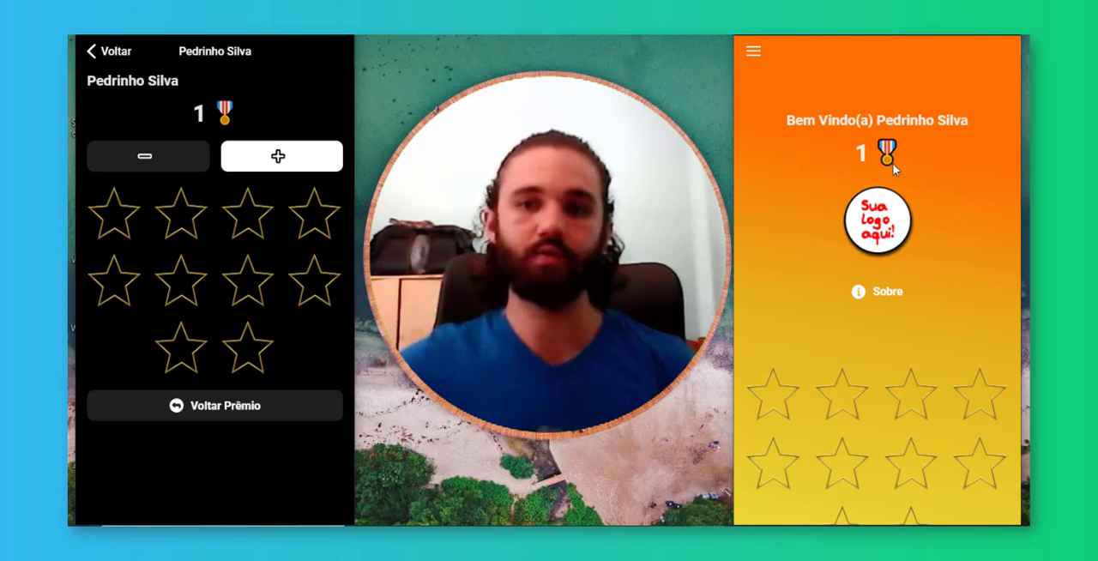
scroll(889, 184, "down", 3)
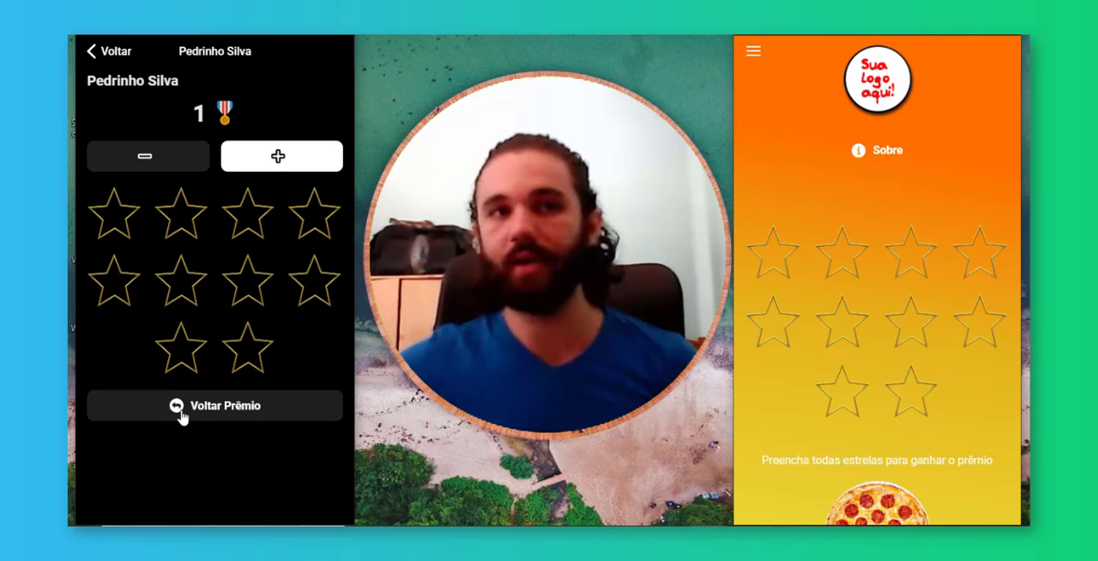
Fill the customer's card with stars again until all ten are complete
left_click(276, 158)
left_click(276, 158)
left_click(276, 158)
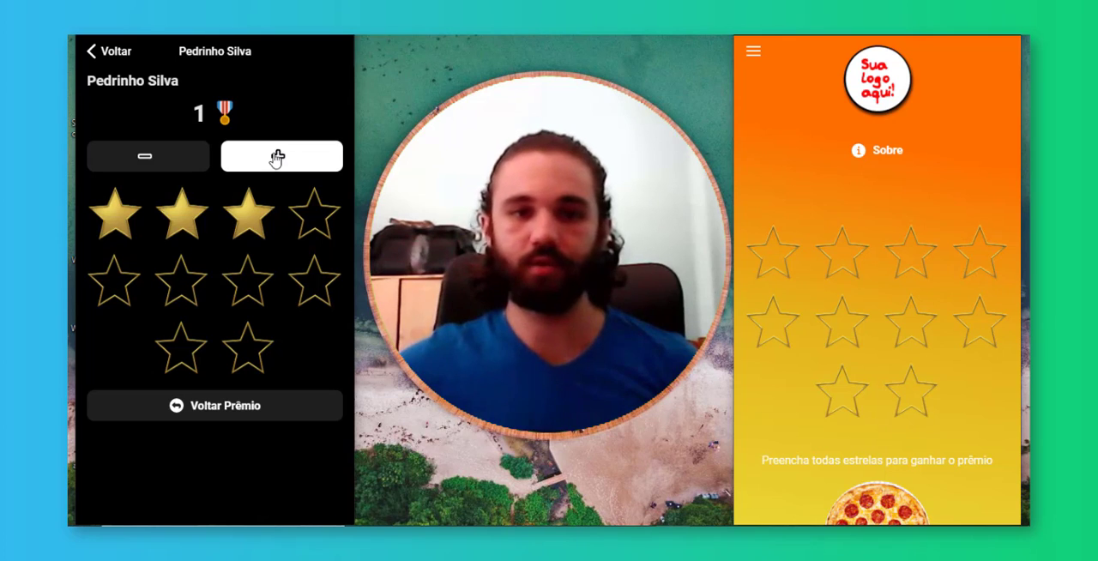
left_click(276, 158)
left_click(276, 158)
left_click(276, 158)
left_click(277, 157)
left_click(276, 158)
left_click(276, 158)
left_click(276, 158)
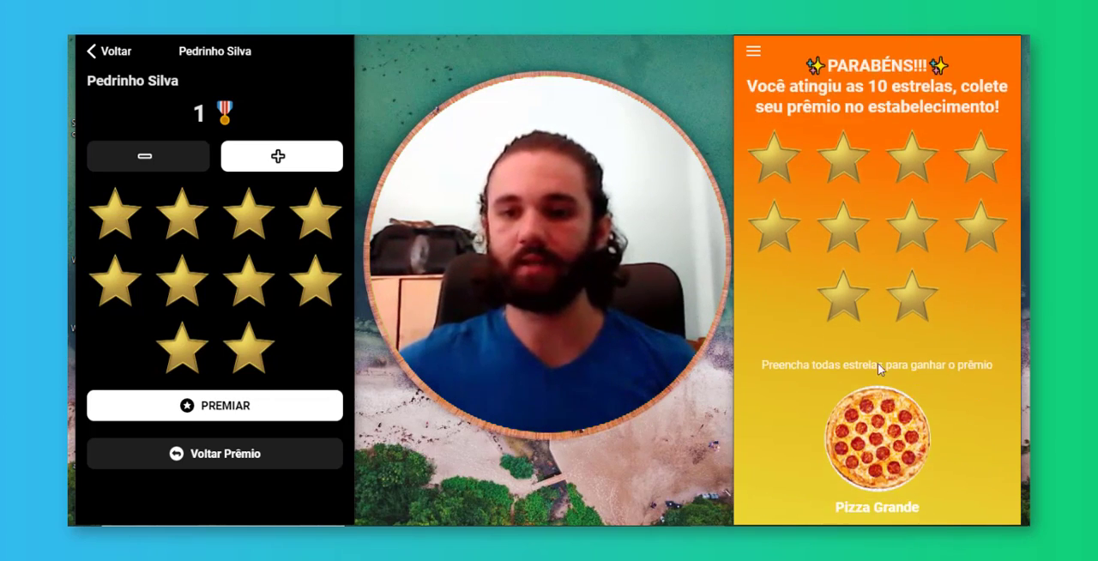
Award the prize for the second completed card and check the customer app
left_click(216, 416)
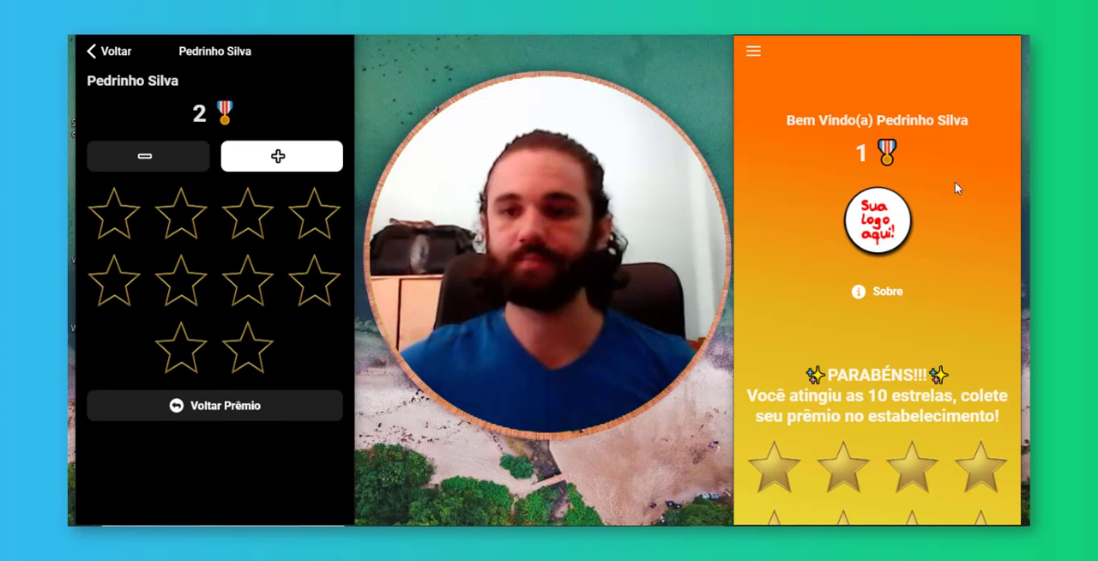
scroll(966, 230, "down", 1)
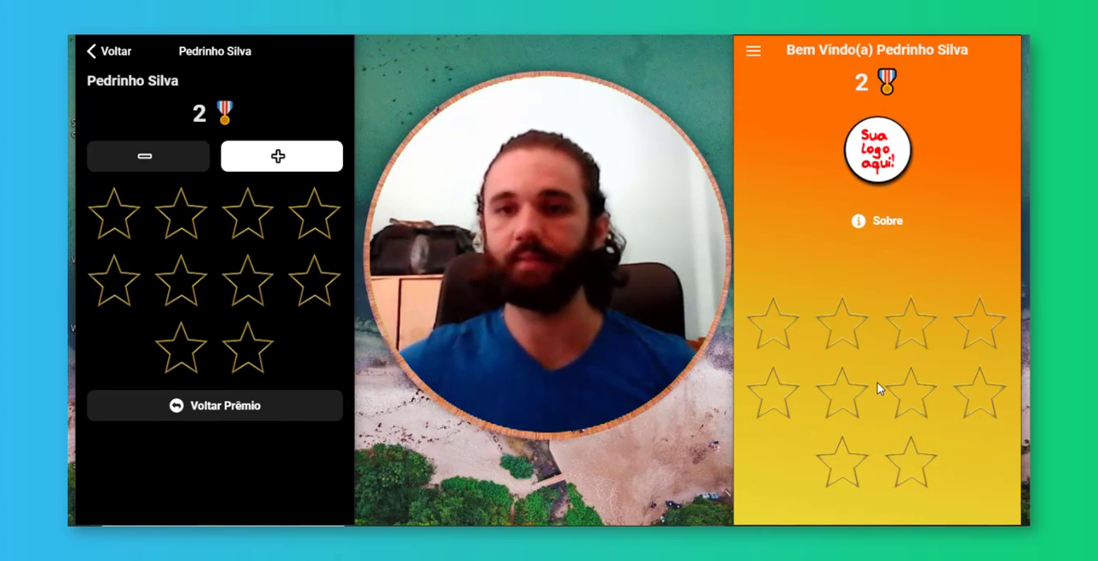
scroll(877, 382, "up", 1)
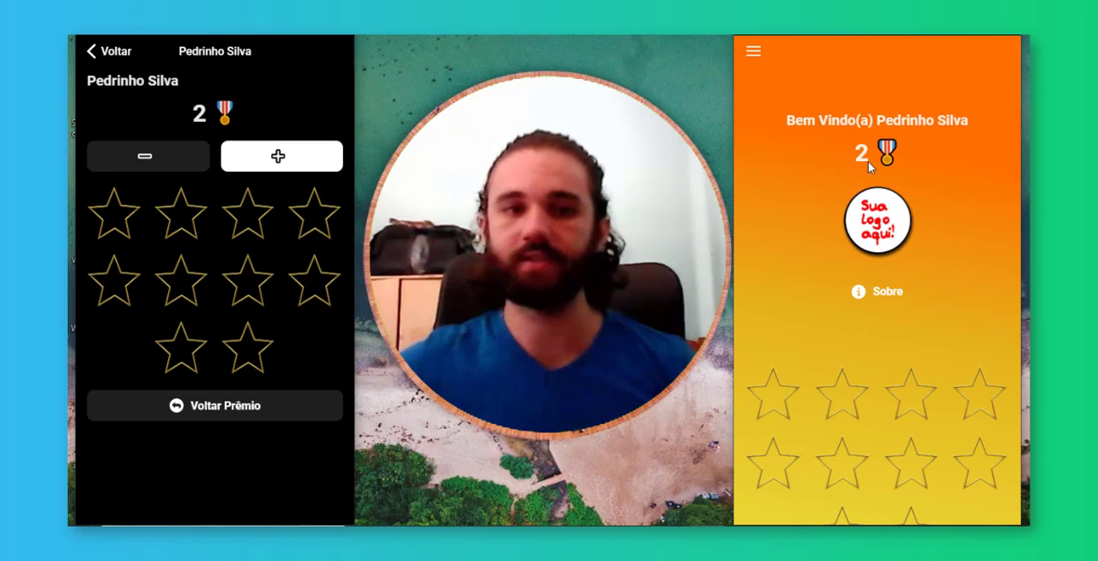
Take back the customer's last awarded prize and check the prize count in the customer app
left_click(221, 409)
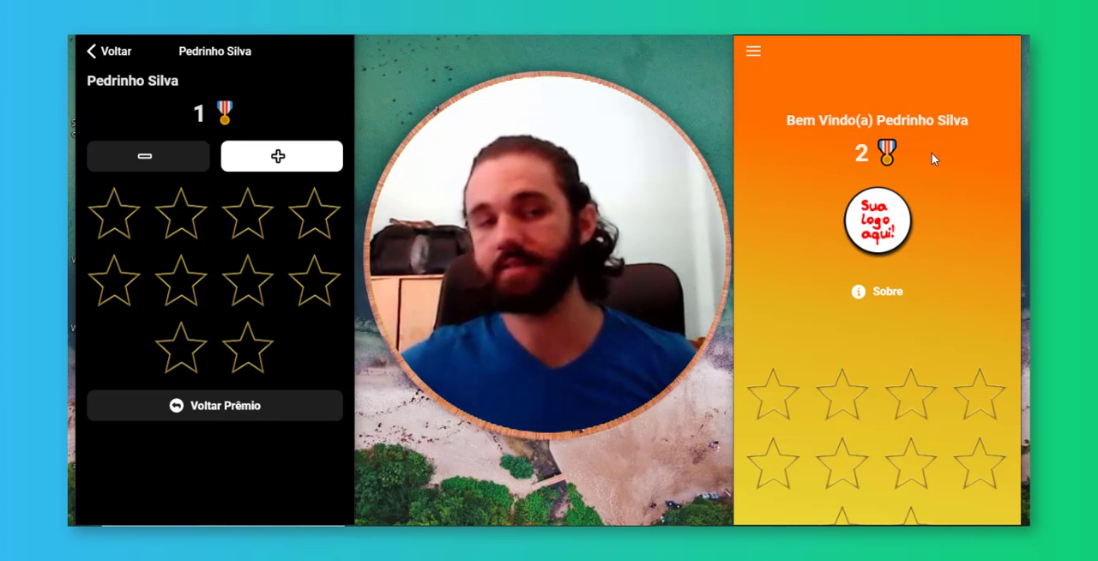
scroll(928, 282, "down", 1)
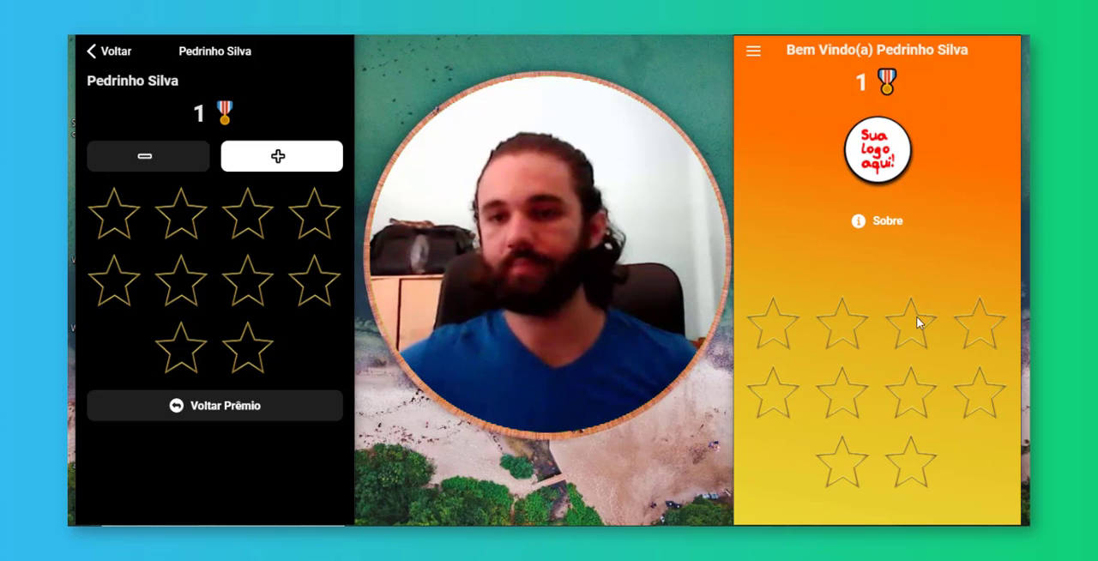
scroll(917, 323, "down", 1)
scroll(909, 110, "up", 1)
Add two stars to the customer's record and take back the remaining prize
left_click(308, 161)
left_click(308, 161)
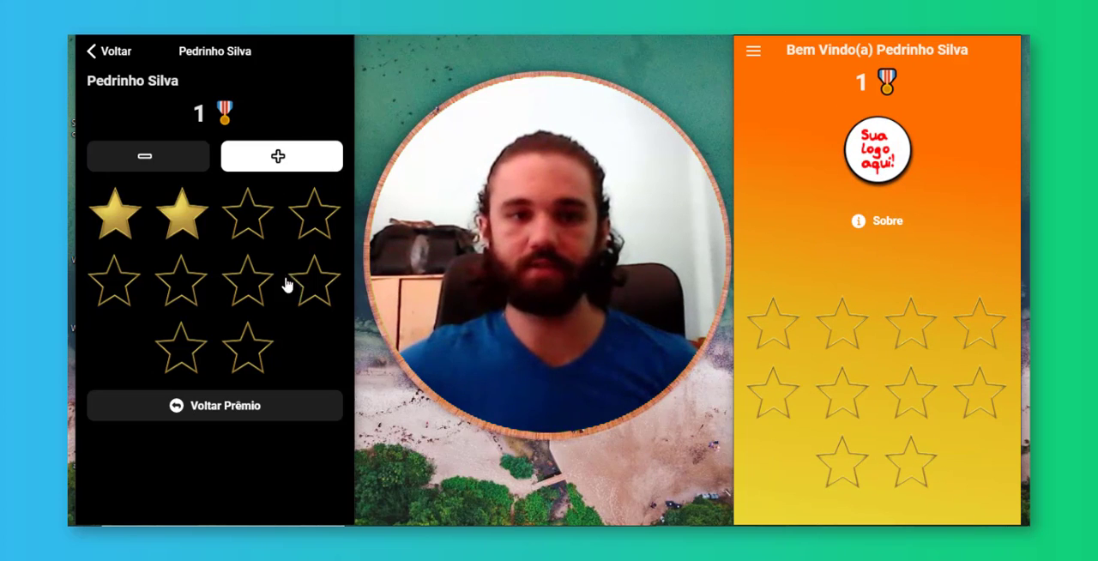
left_click(213, 408)
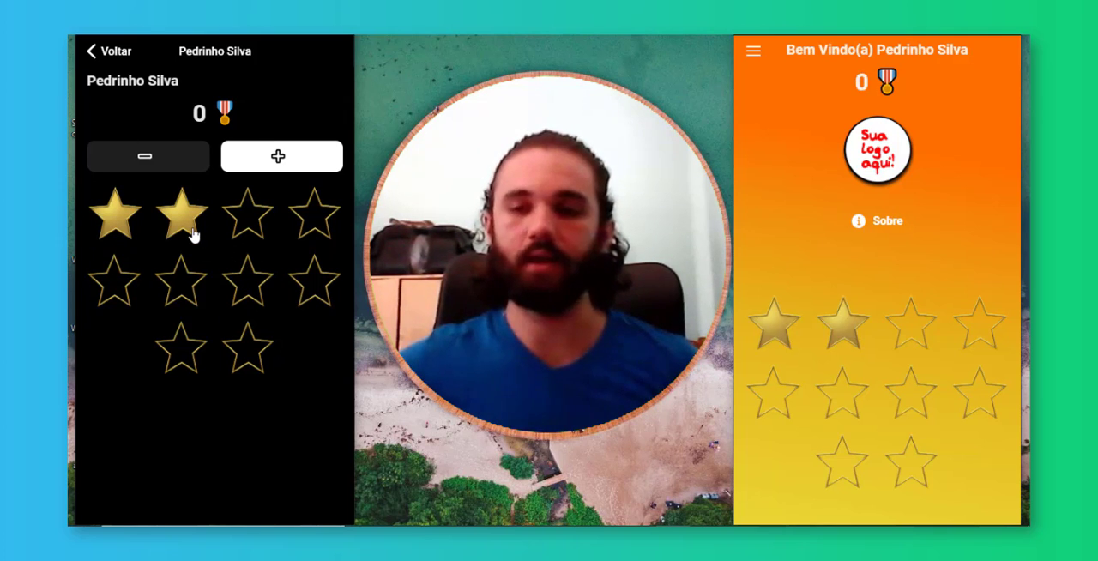
left_click(110, 53)
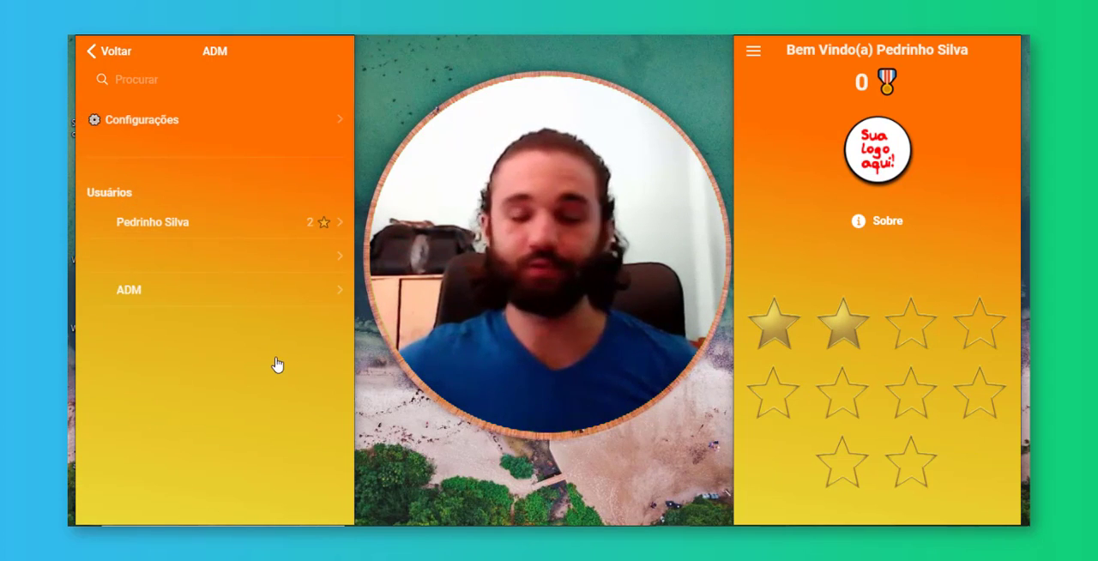
left_click(113, 51)
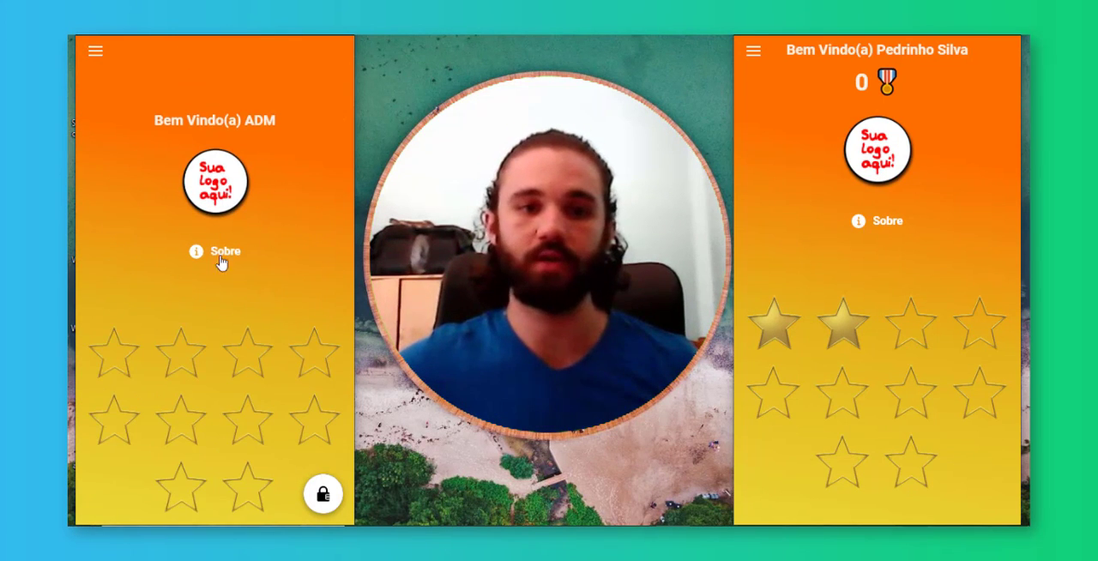
Set the number of stars required for the prize to 5 in the establishment's settings
left_click(323, 496)
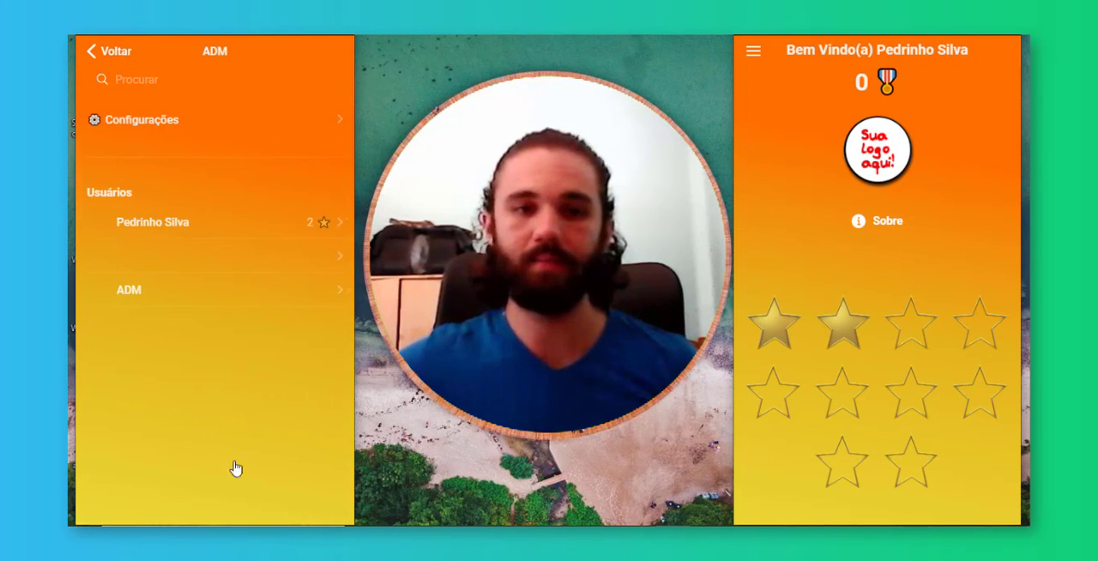
left_click(280, 122)
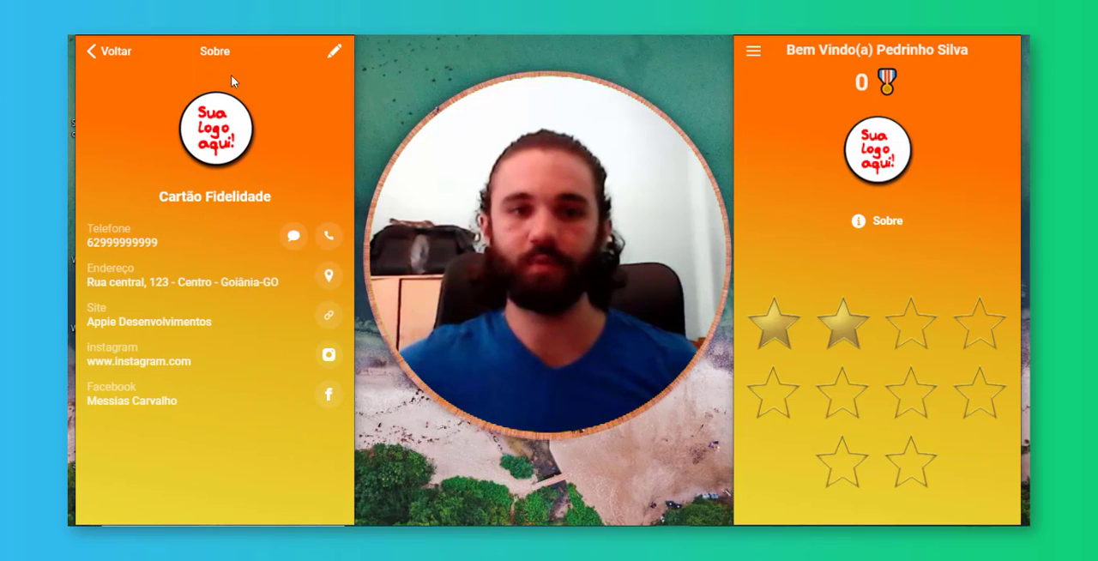
left_click(335, 53)
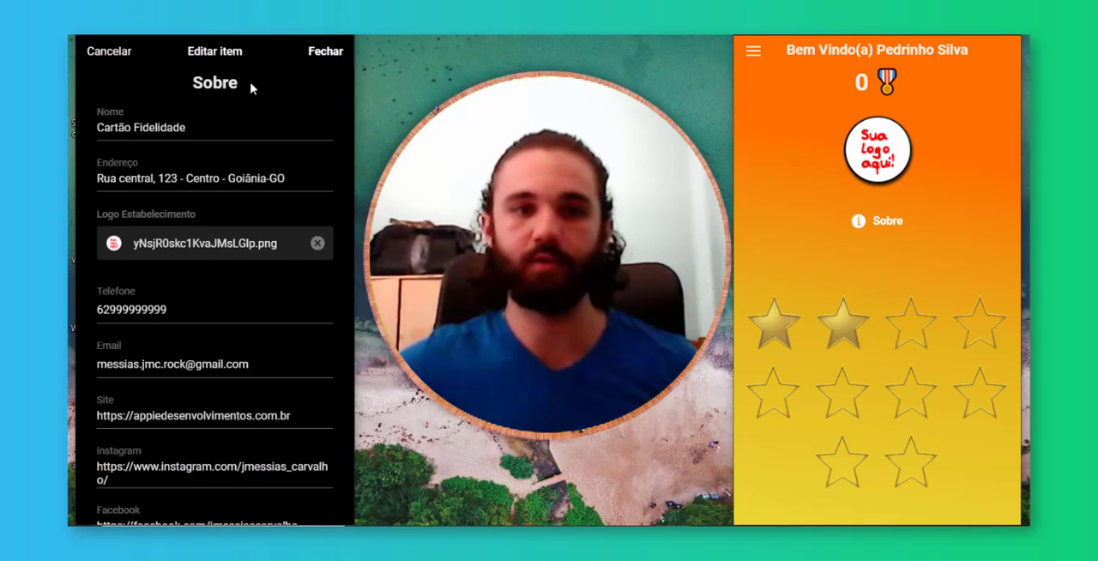
scroll(254, 230, "down", 3)
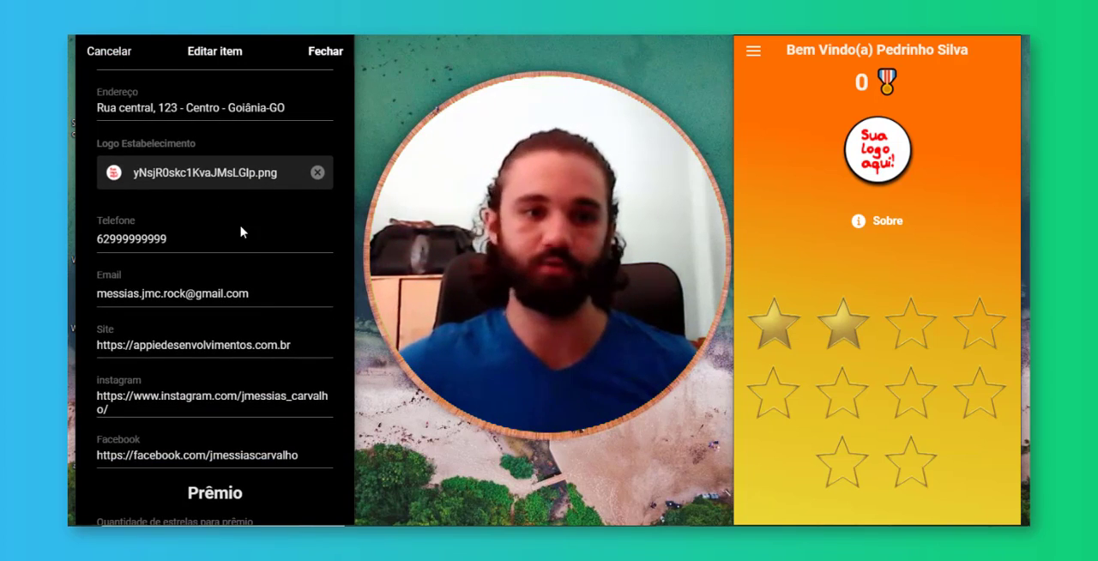
scroll(240, 257, "down", 2)
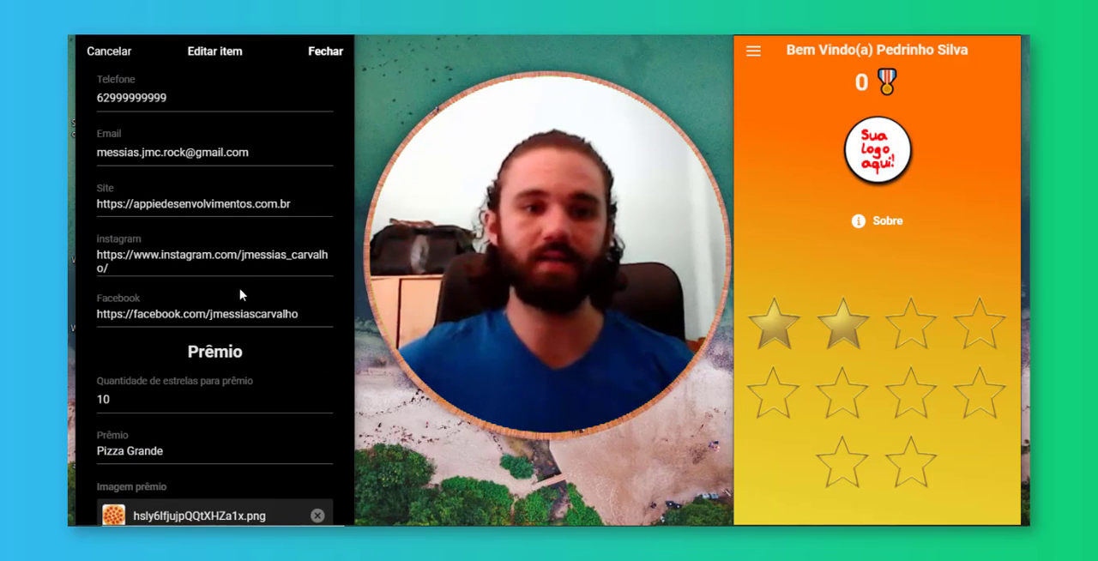
scroll(254, 343, "down", 1)
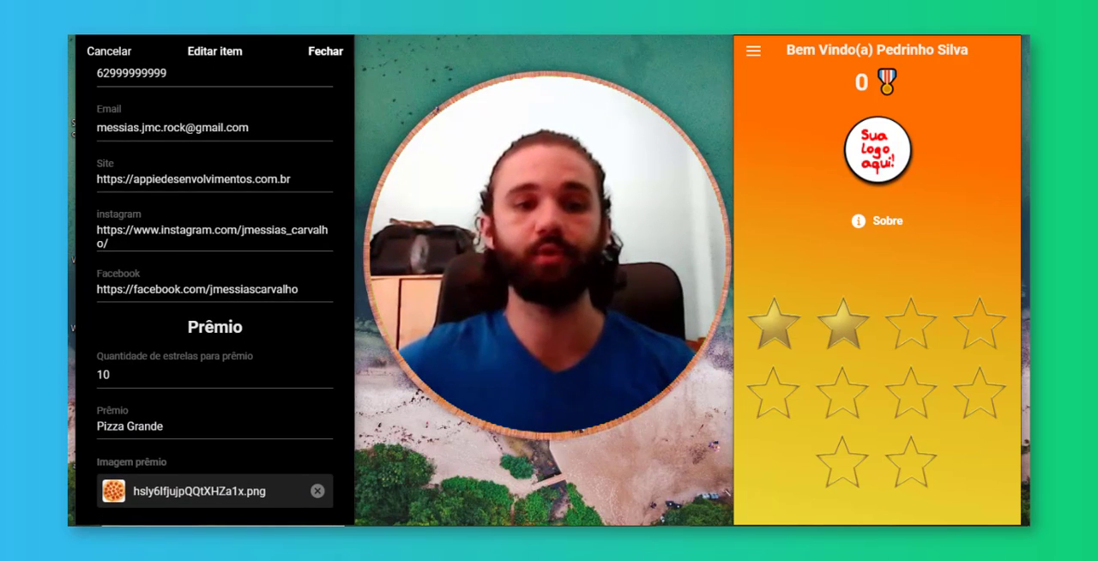
left_click(110, 374)
left_click_drag(111, 375, 84, 382)
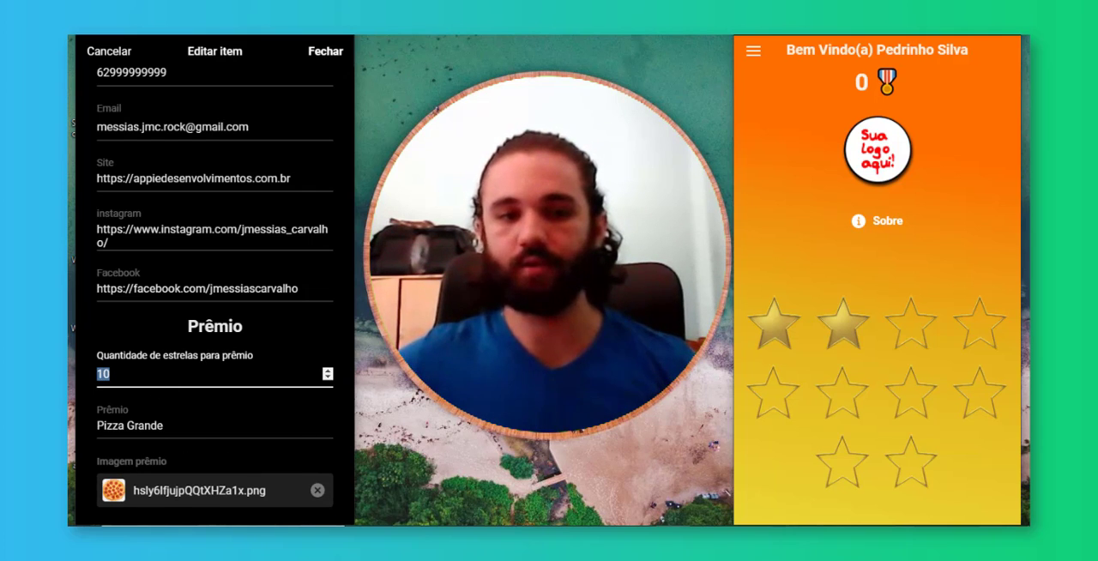
type("5")
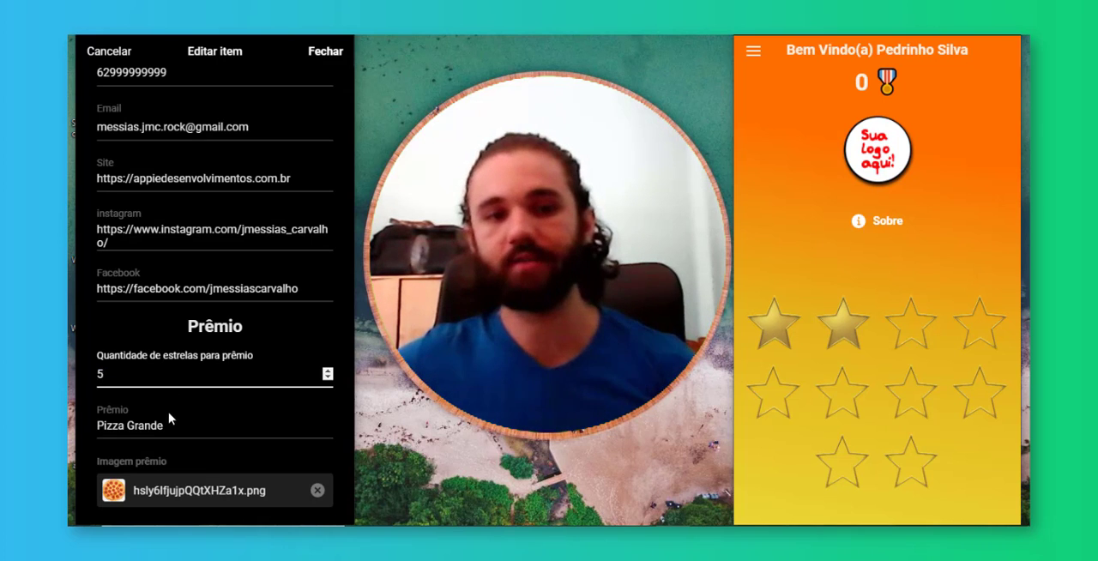
left_click(323, 52)
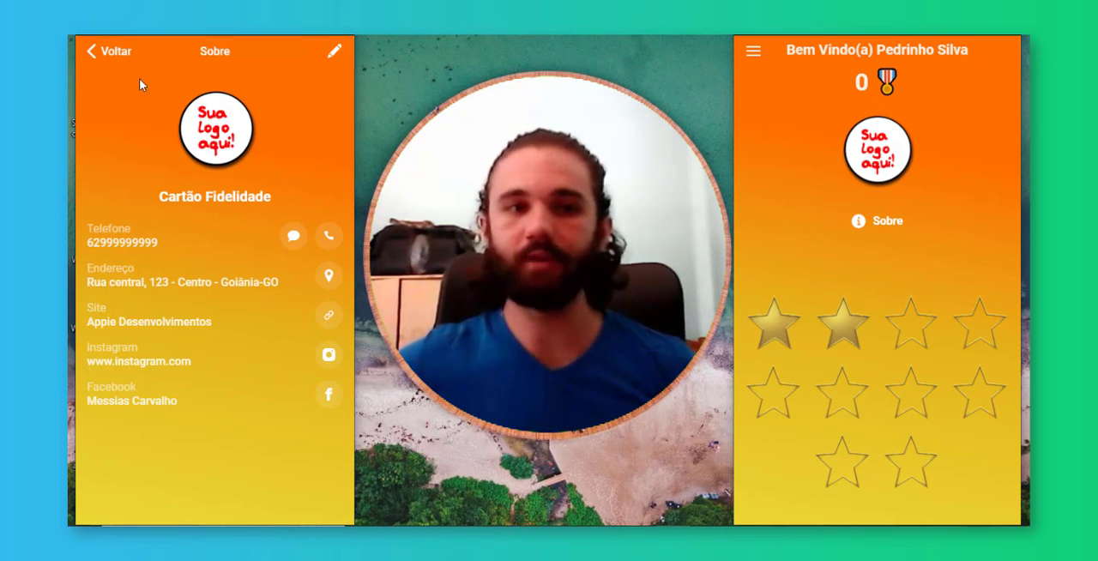
Check the shortened star card on the home screens of both the administrator and the customer apps
left_click(110, 53)
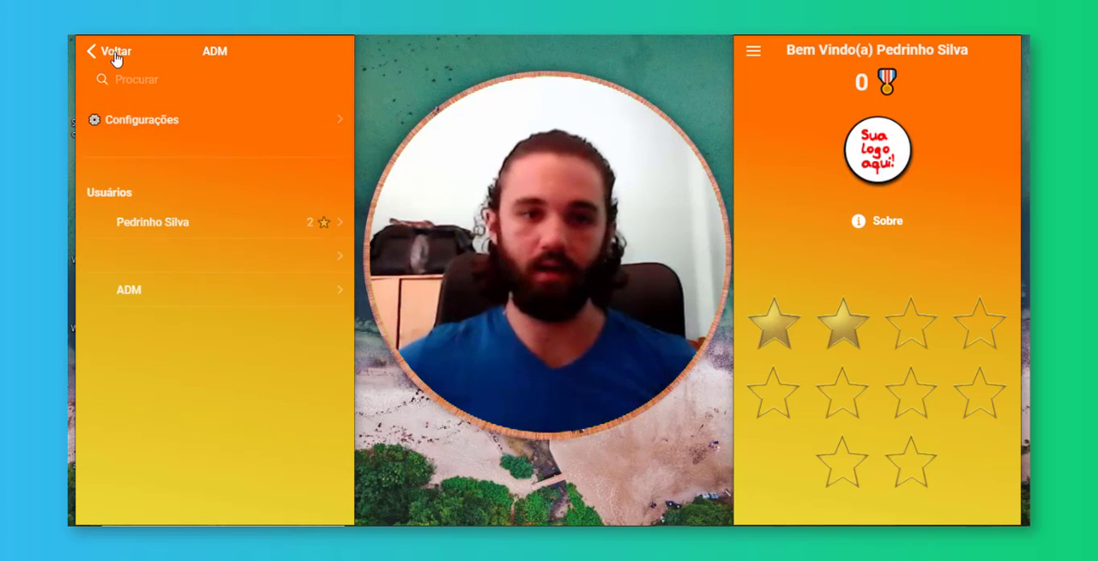
left_click(108, 51)
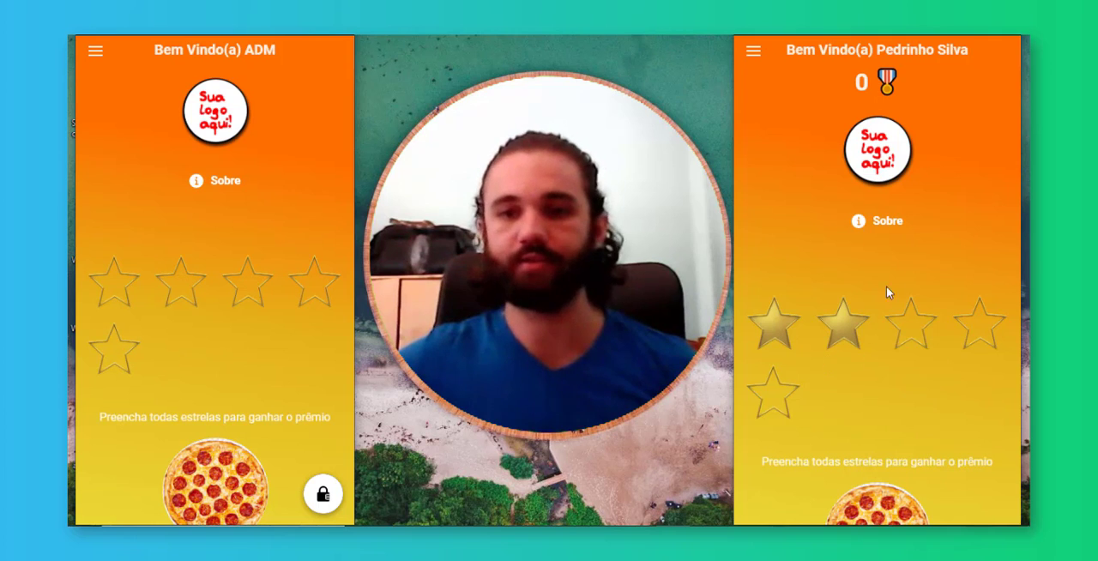
scroll(927, 316, "down", 2)
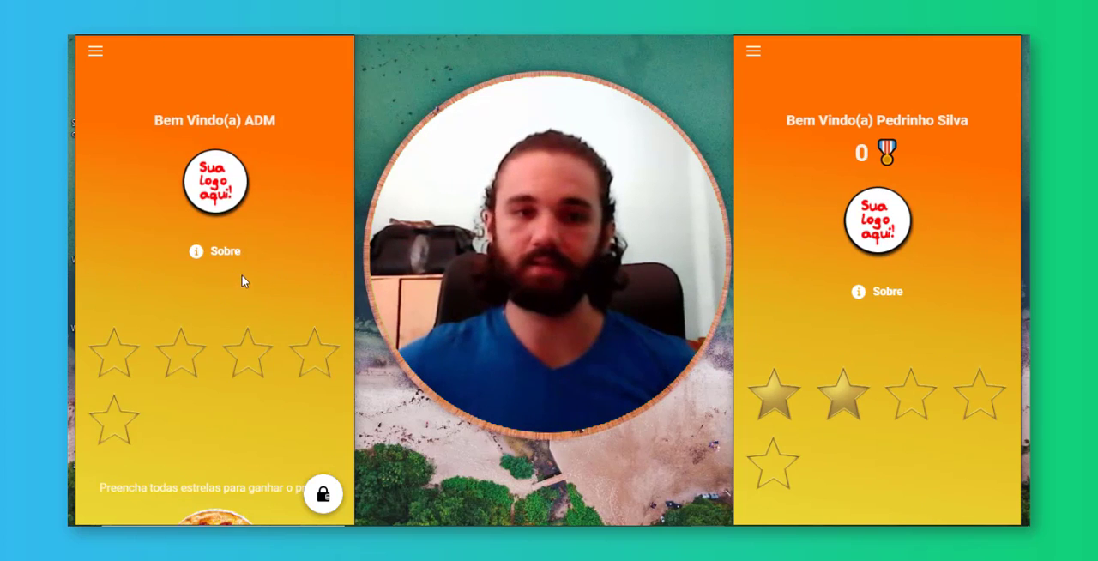
scroll(241, 299, "down", 3)
scroll(241, 300, "up", 3)
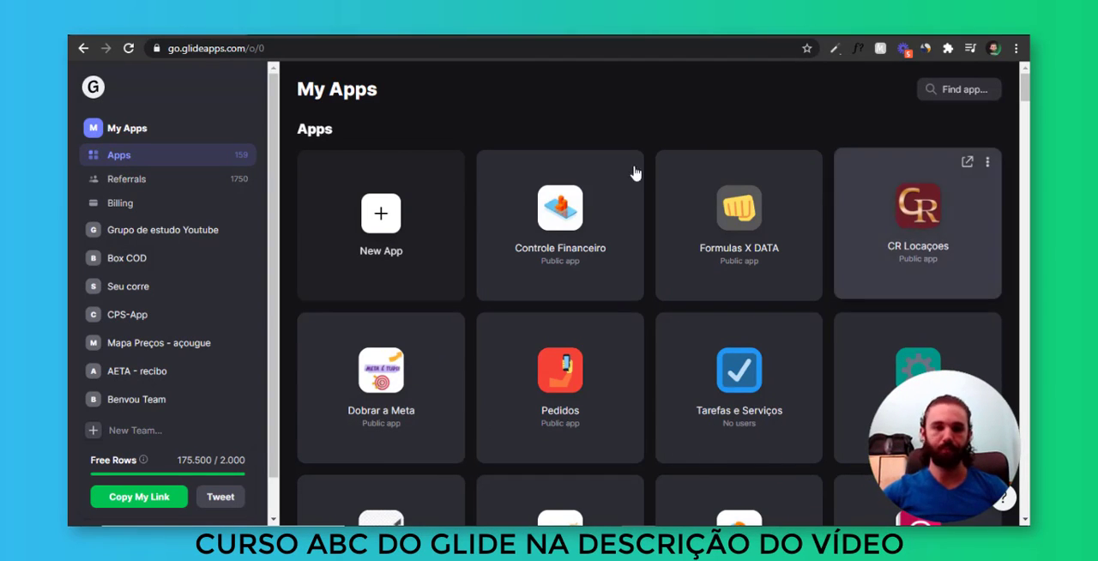
Switch to the Glide dashboard and set up a new app named "Cartão Fidelidade" for use primarily on Phone
left_click(388, 234)
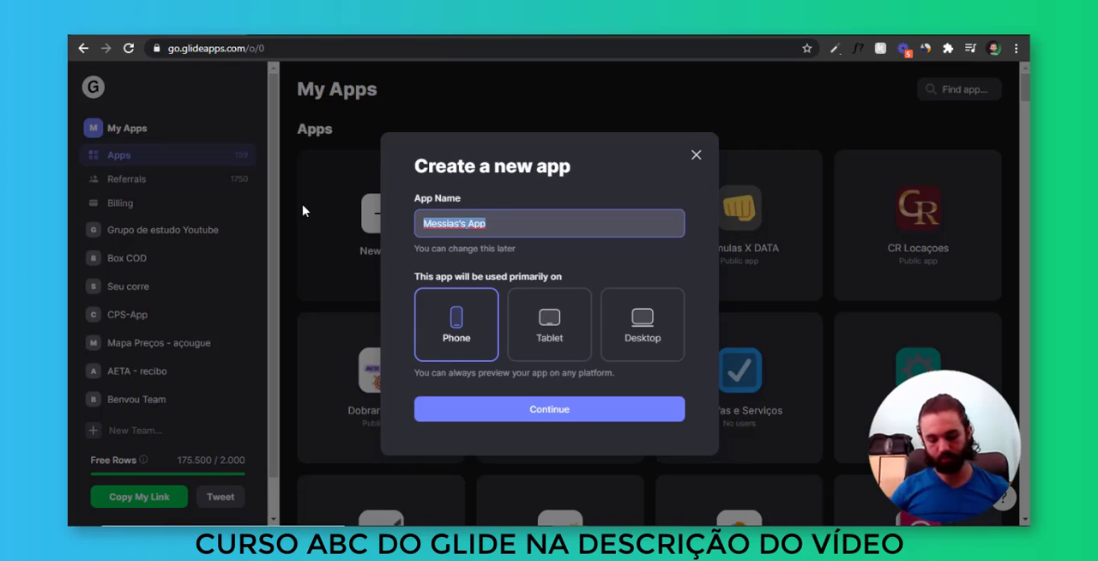
type("Cartão ")
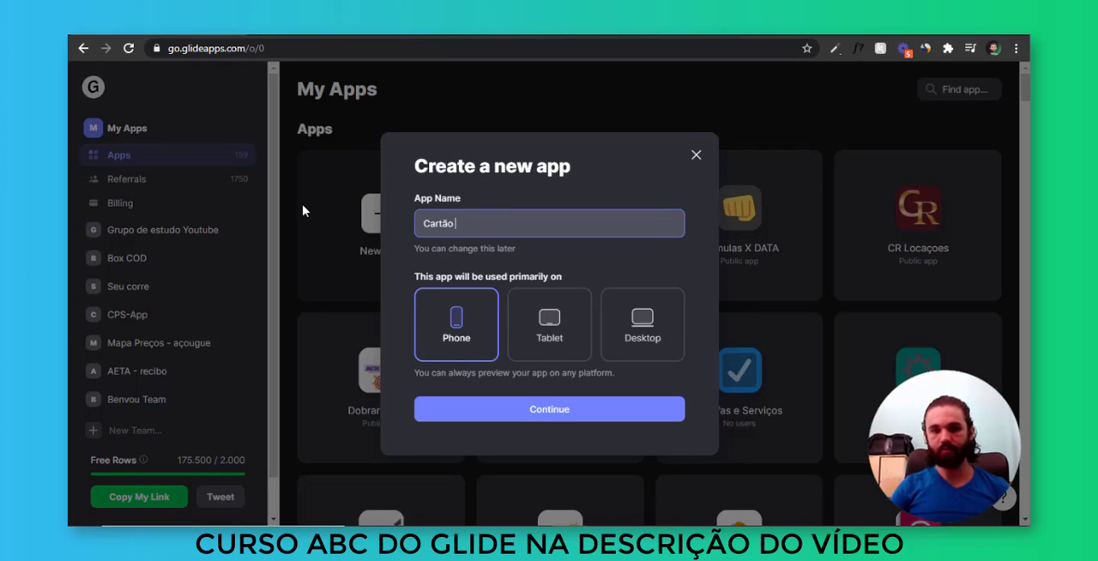
type("Fidelidade")
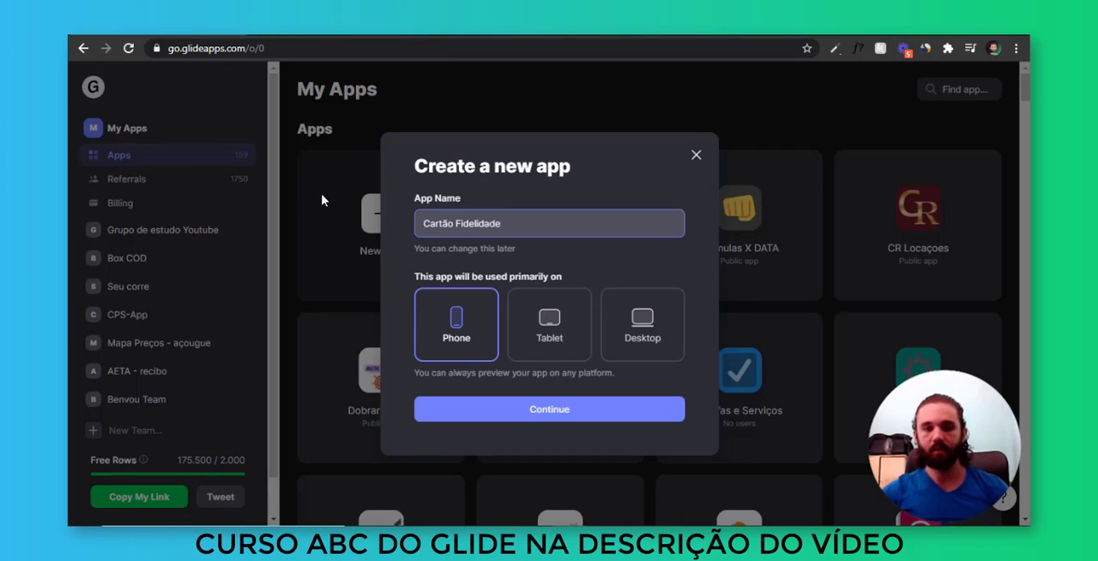
left_click(483, 335)
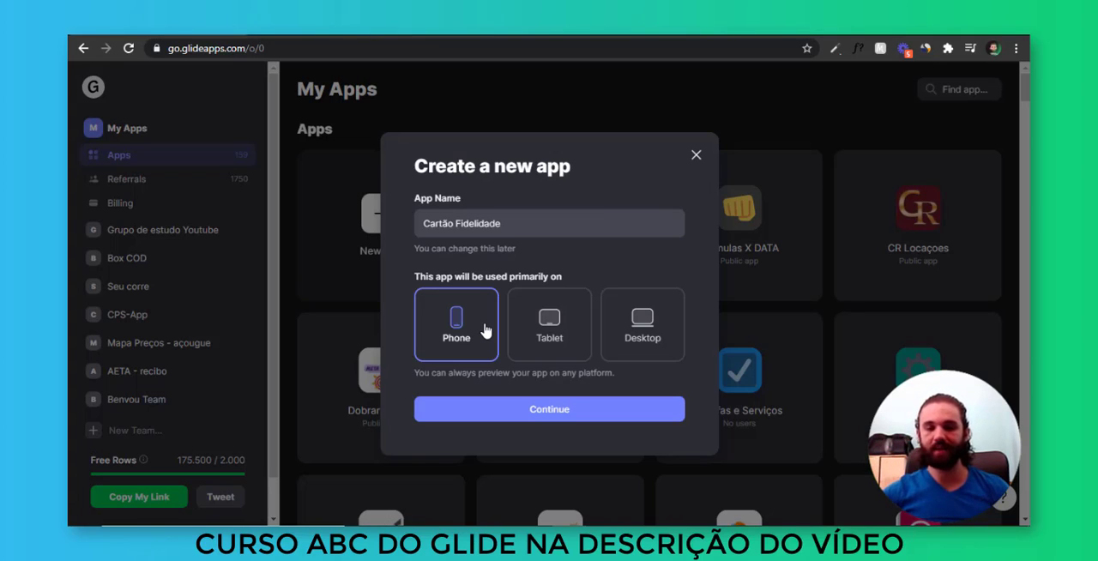
left_click(549, 331)
left_click(645, 333)
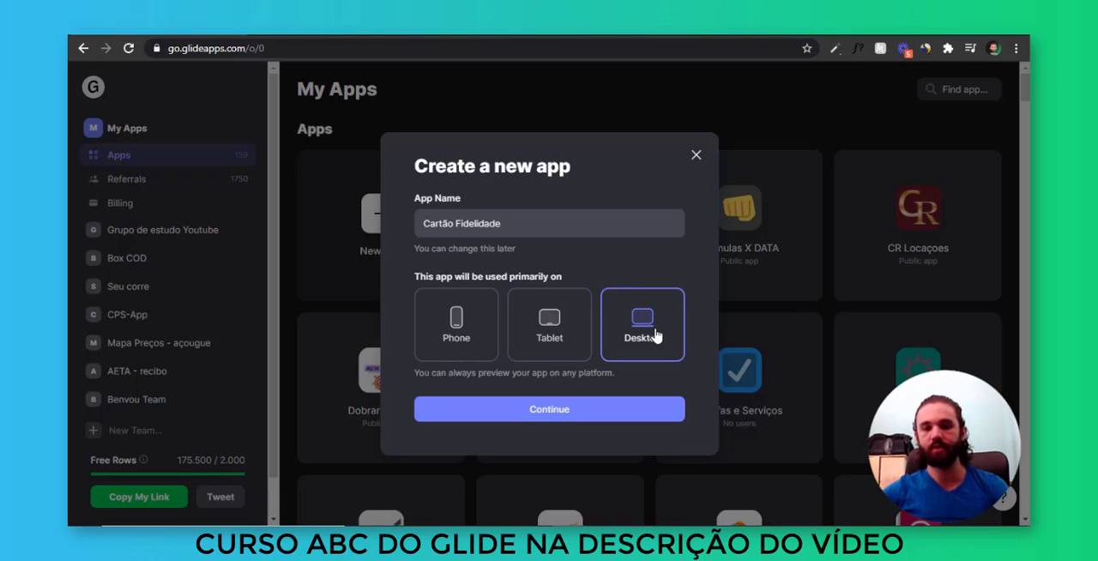
left_click(470, 342)
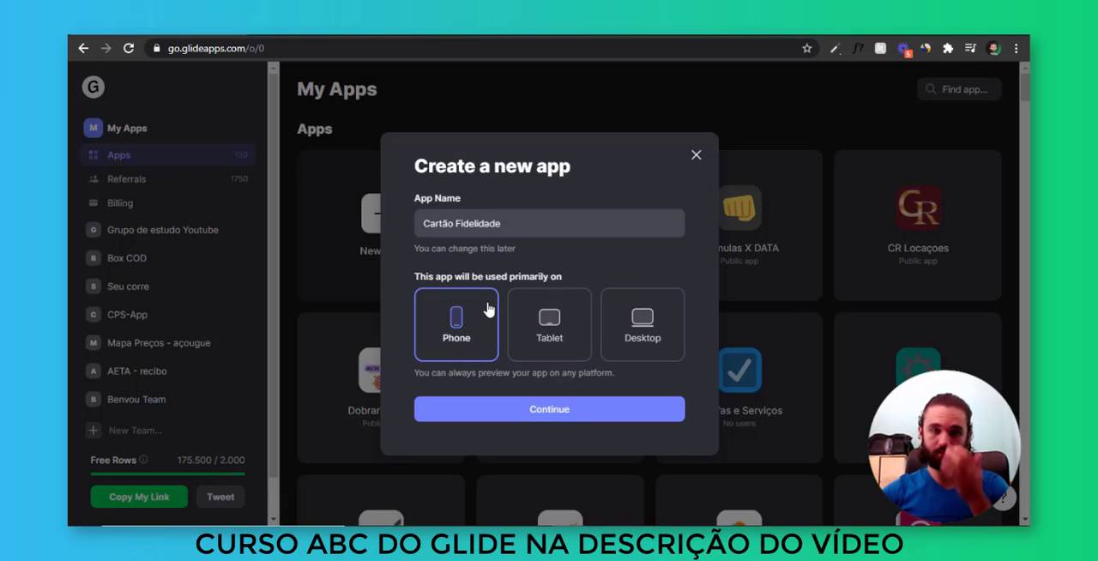
left_click(564, 415)
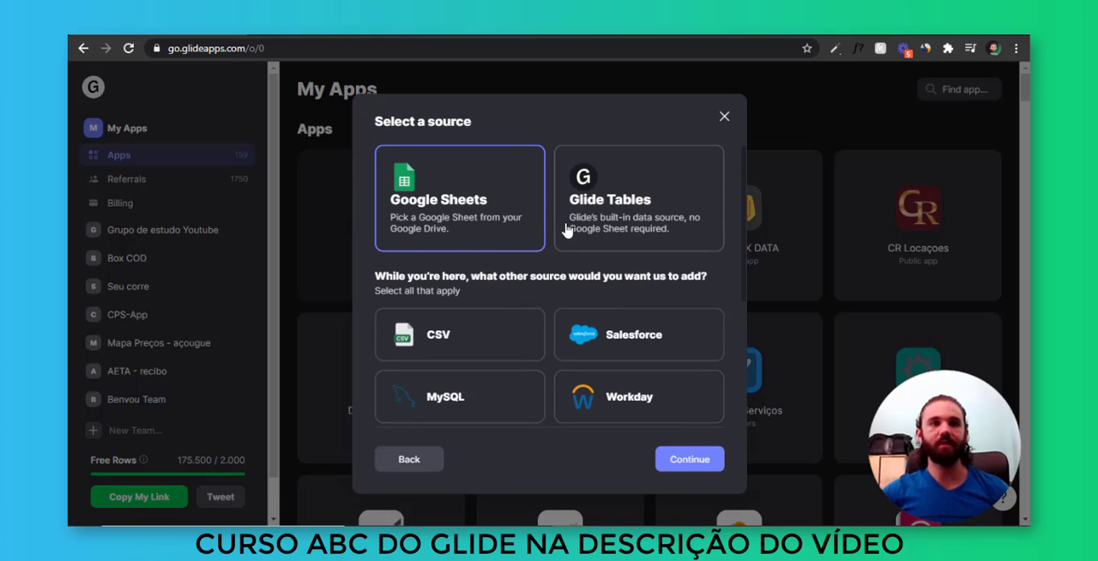
Choose Glide Tables as the data source for the new app instead of Google Sheets
left_click(601, 225)
left_click(498, 229)
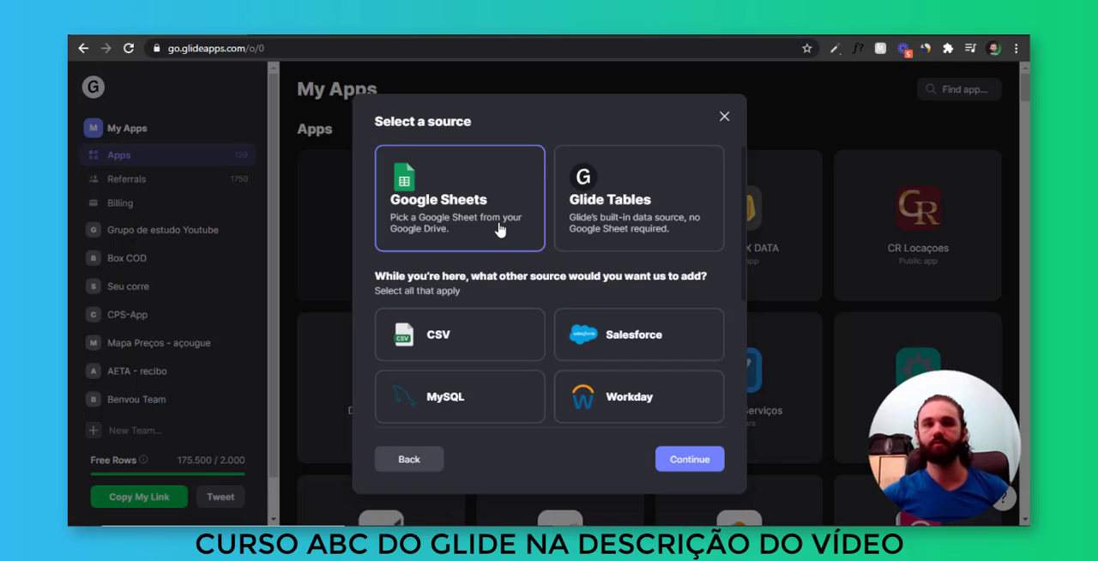
scroll(501, 227, "down", 1)
scroll(502, 224, "up", 1)
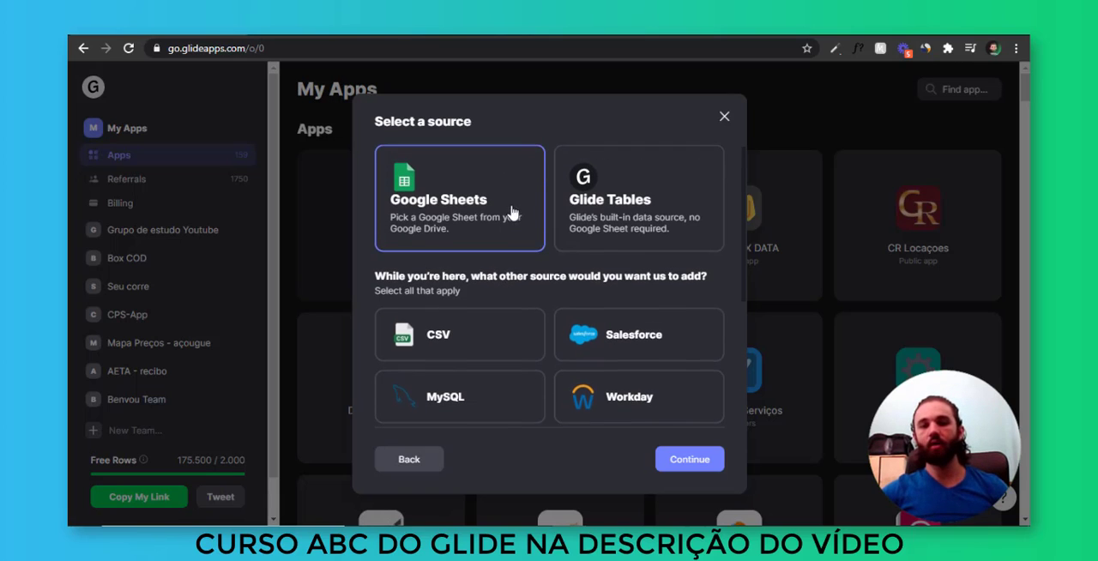
left_click(600, 212)
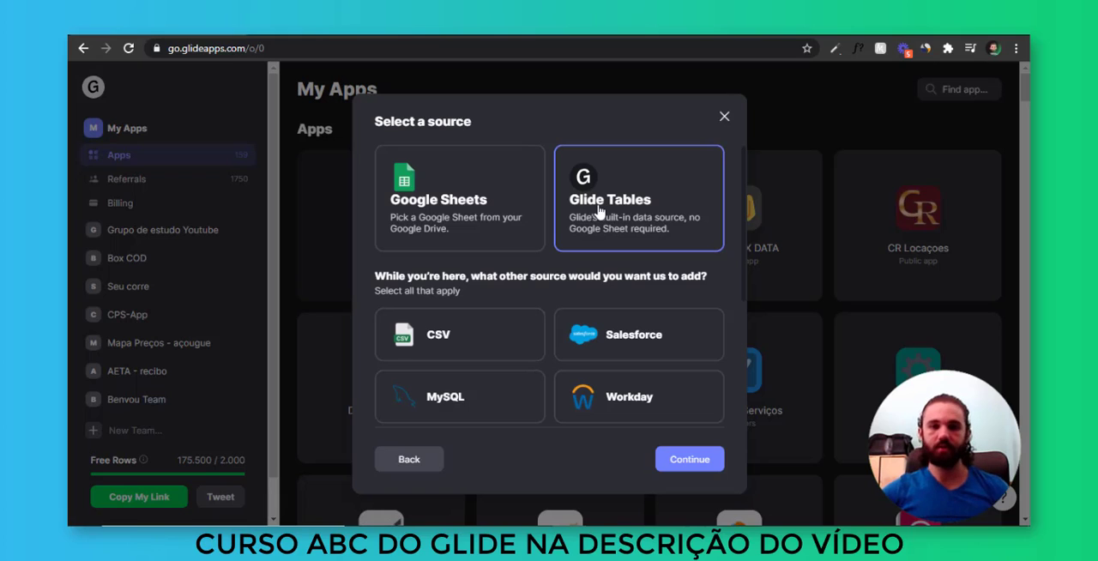
left_click(515, 211)
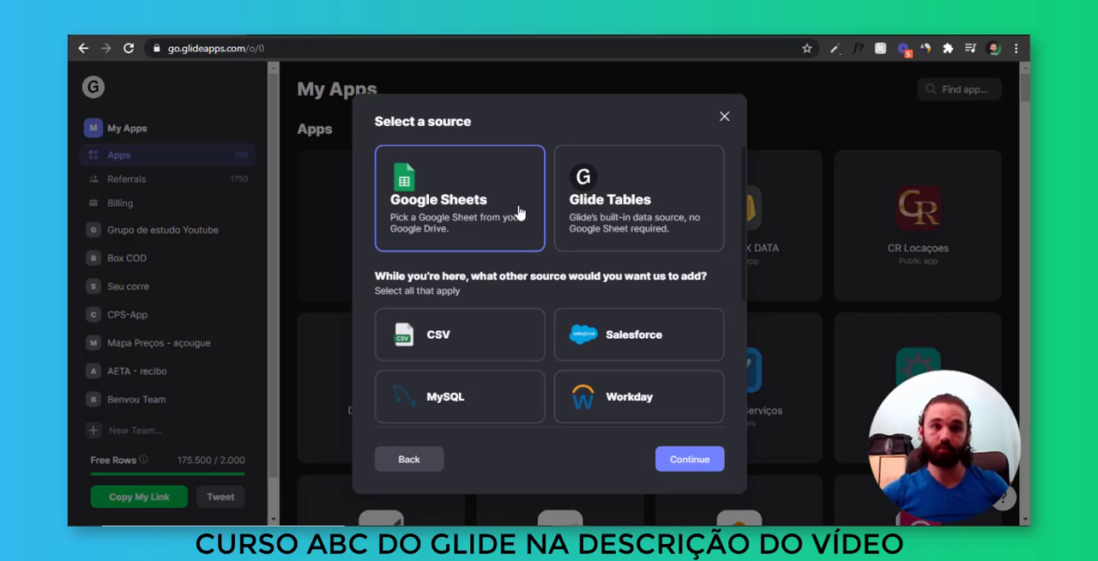
left_click(613, 216)
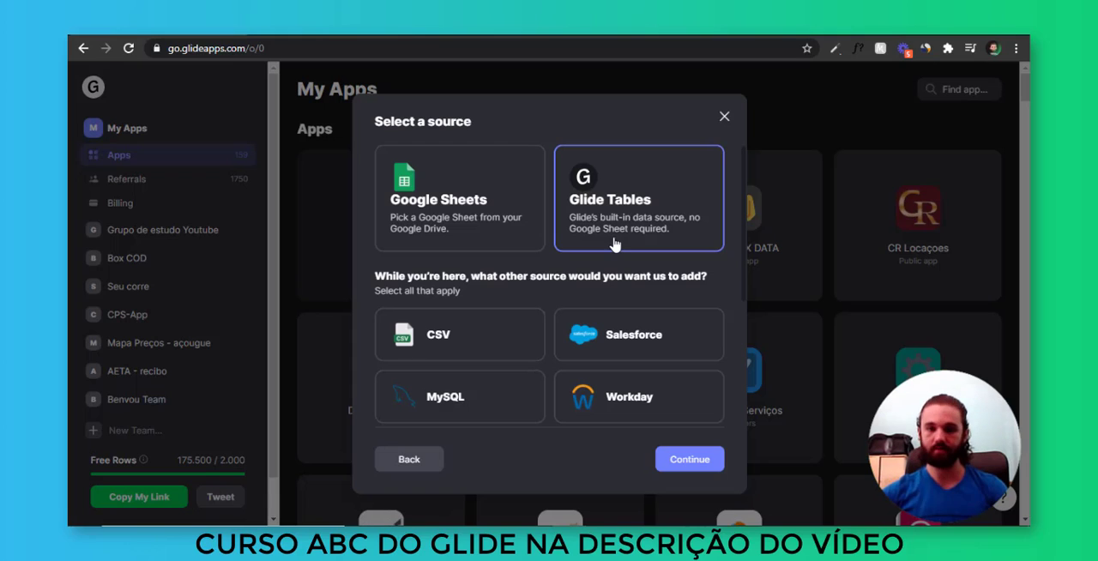
left_click(513, 233)
left_click(569, 222)
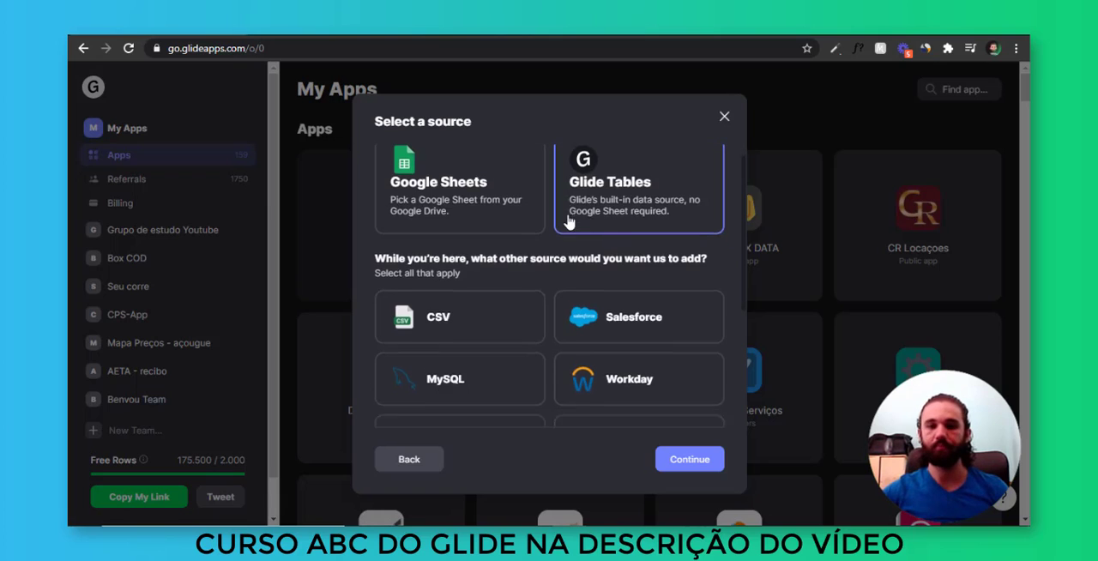
Mark CSV, MySQL, AirTable, BigQuery and Excel as other desired sources and finish creating the app
scroll(569, 220, "down", 1)
scroll(690, 232, "down", 1)
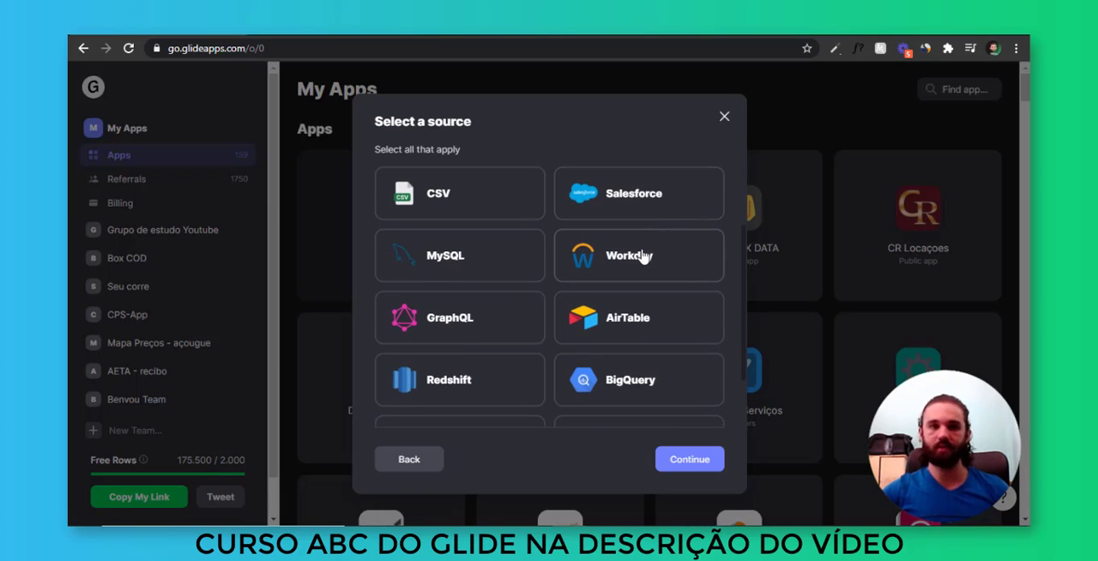
left_click(453, 206)
left_click(465, 261)
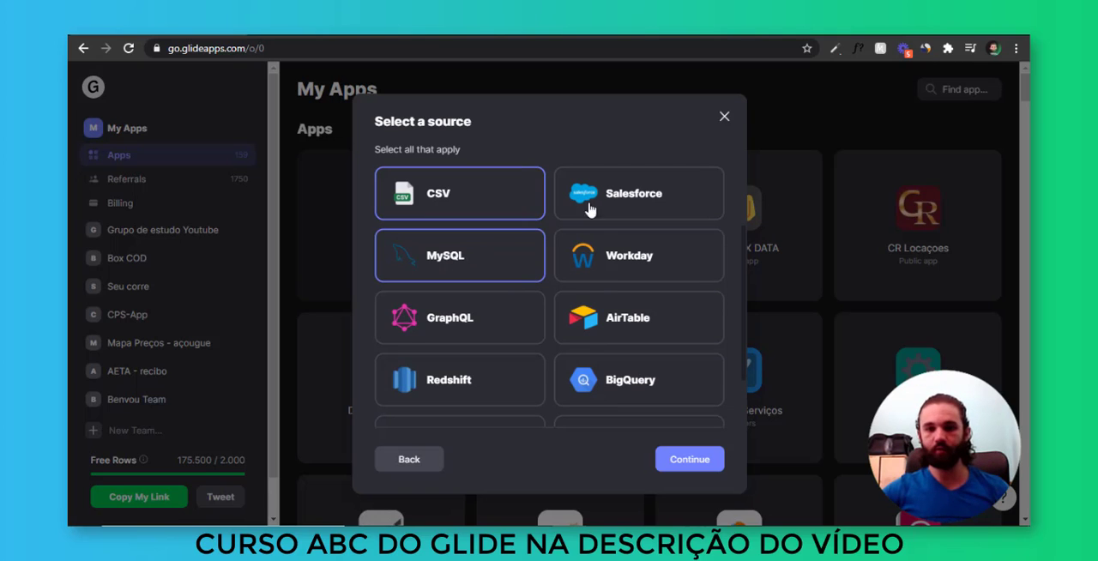
left_click(632, 319)
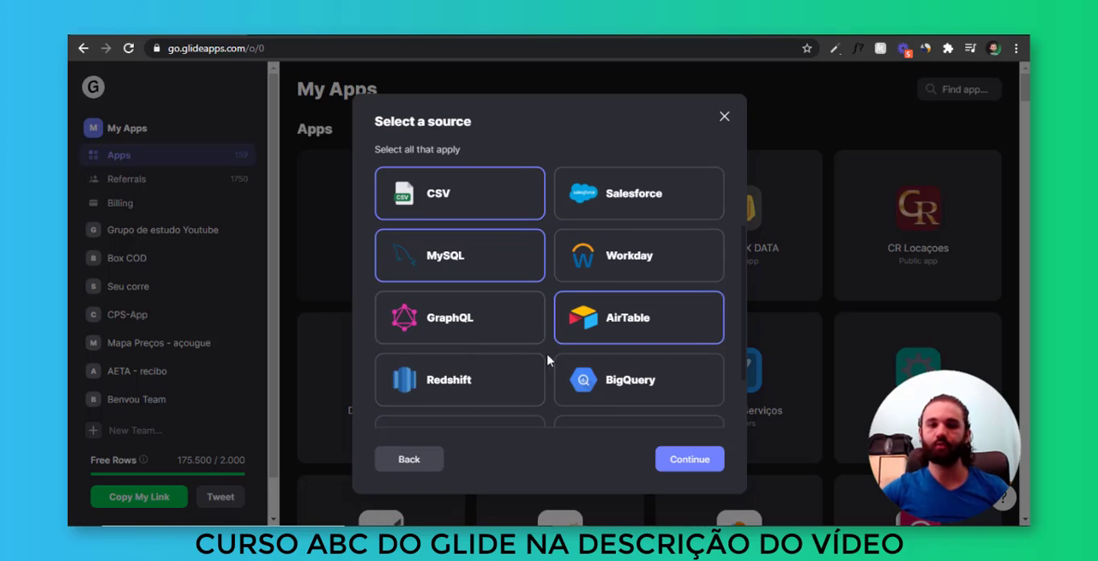
scroll(547, 360, "down", 1)
left_click(614, 309)
left_click(516, 374)
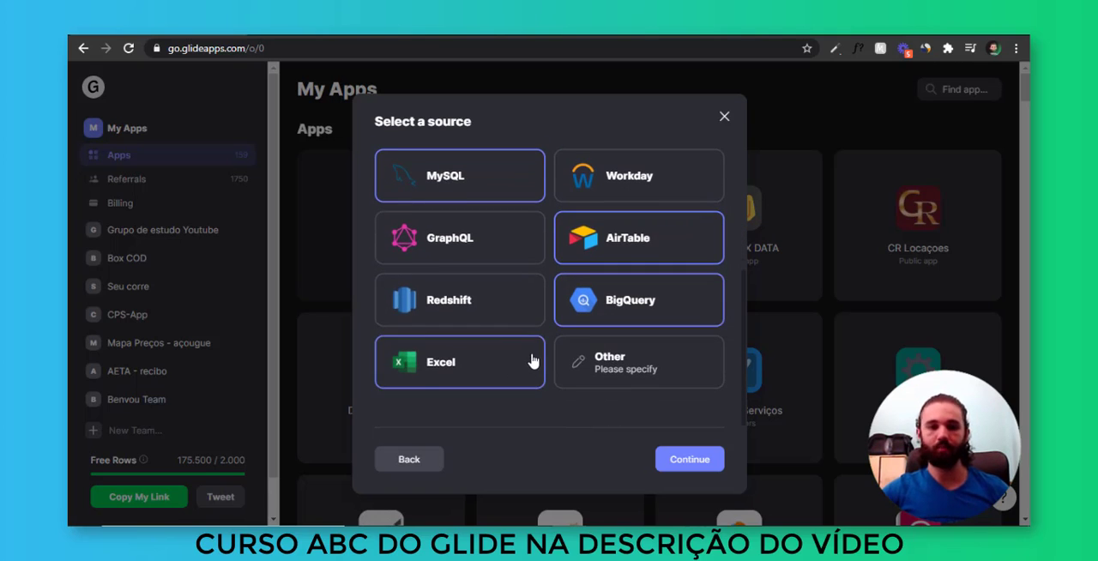
scroll(532, 360, "up", 4)
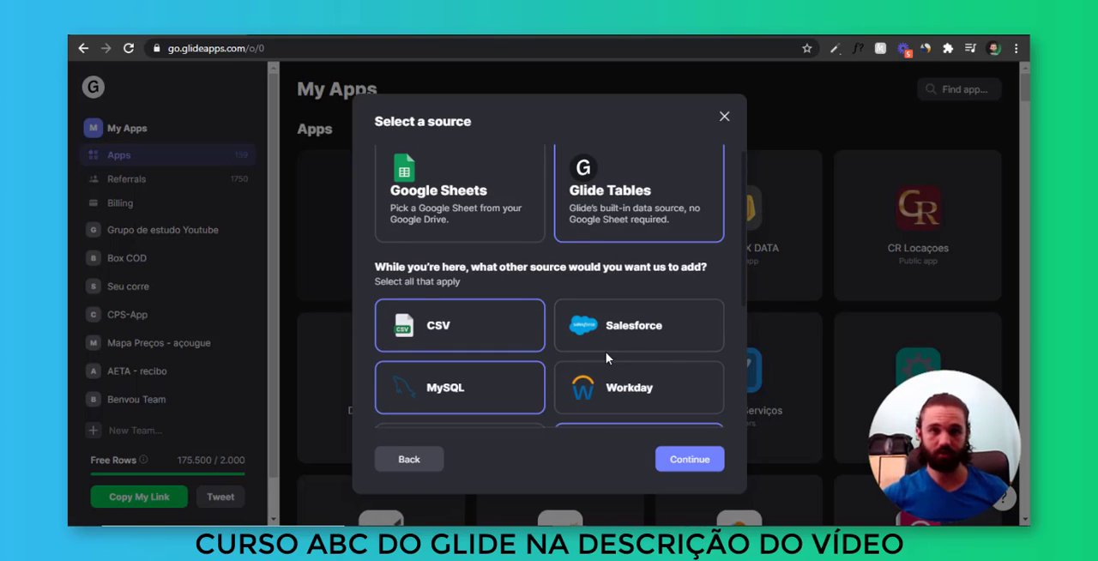
scroll(627, 348, "up", 1)
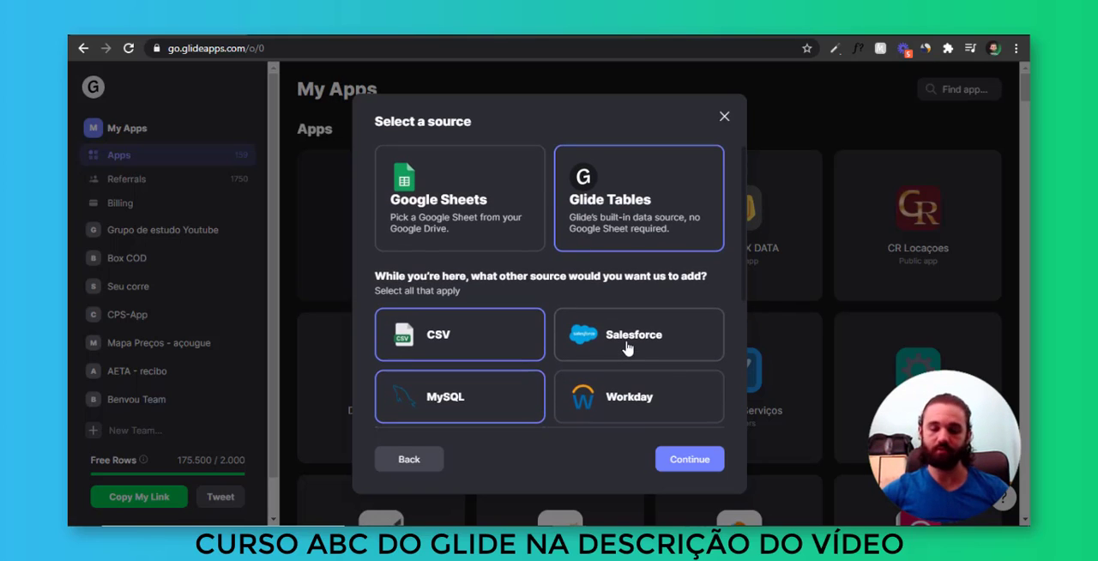
left_click(696, 464)
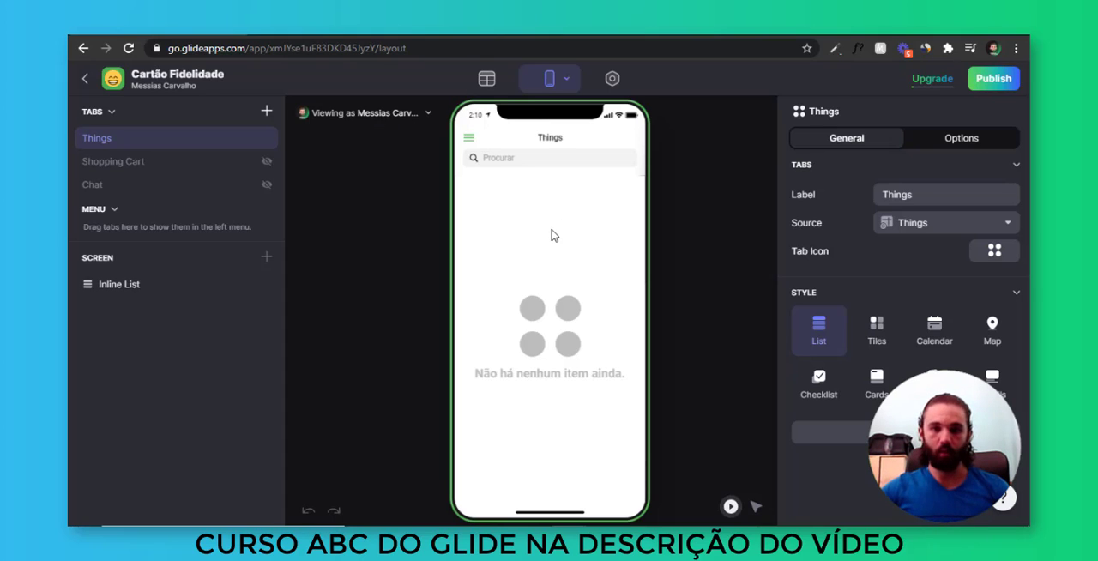
Open the app's data editor and examine the columns and rows of the Users and Things tables
left_click(487, 80)
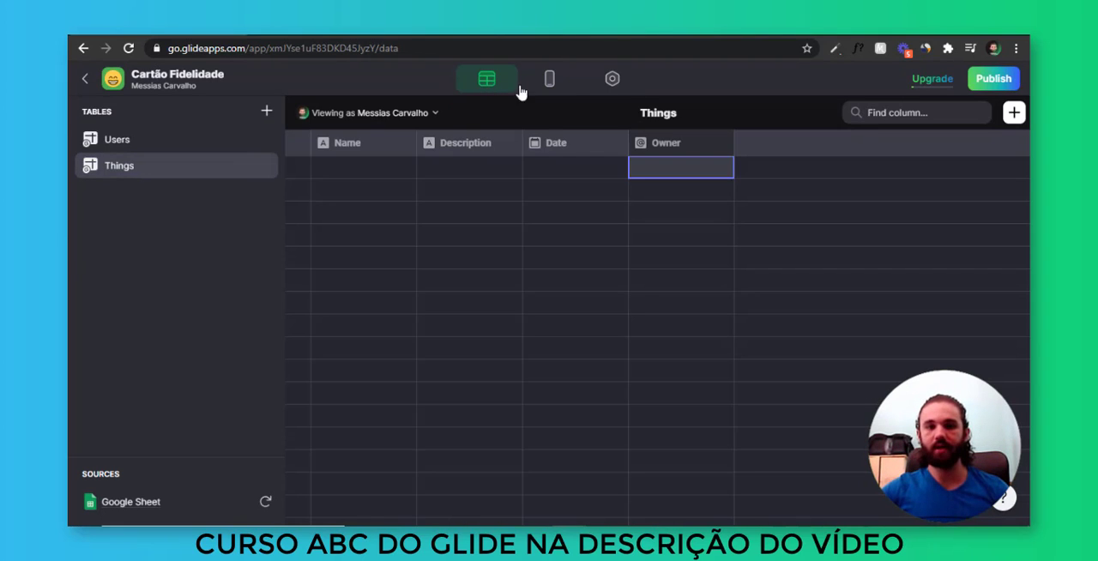
left_click(156, 146)
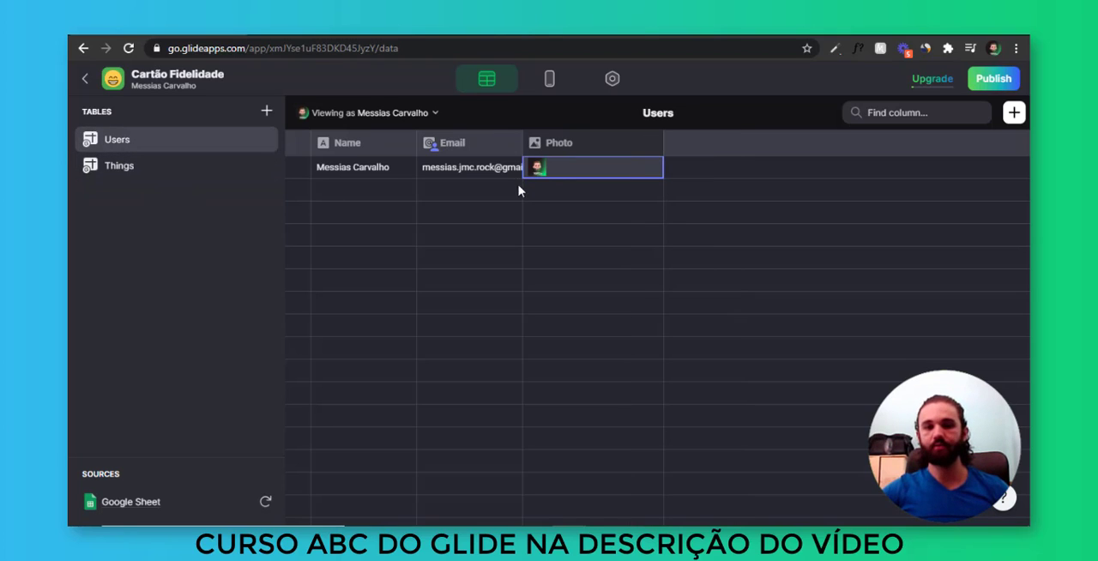
left_click(566, 192)
left_click(333, 168)
left_click(604, 212)
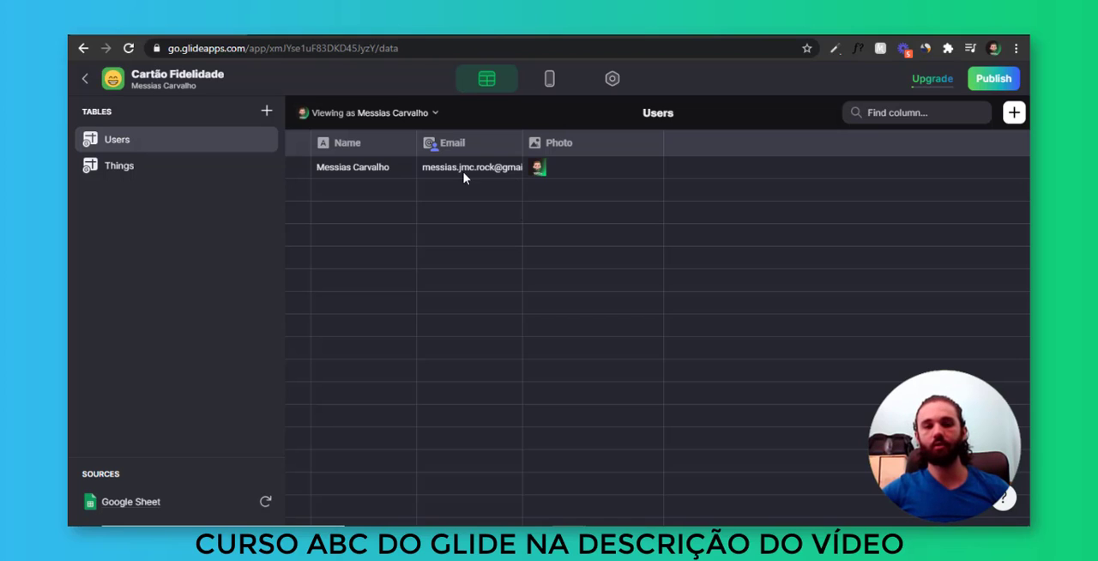
left_click(496, 170)
left_click(385, 171)
left_click(556, 177)
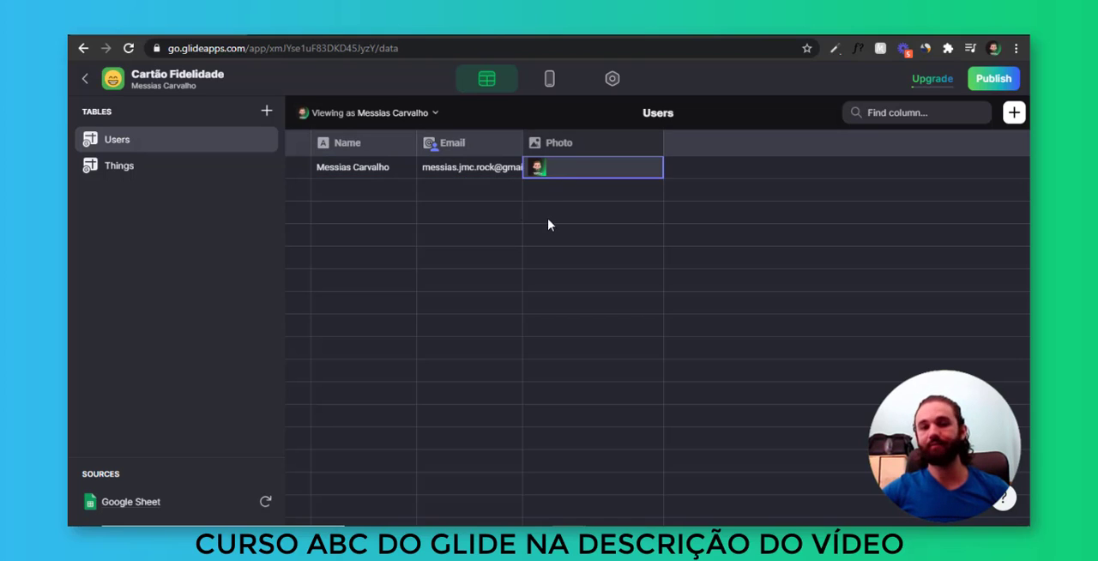
left_click(550, 223)
left_click(169, 172)
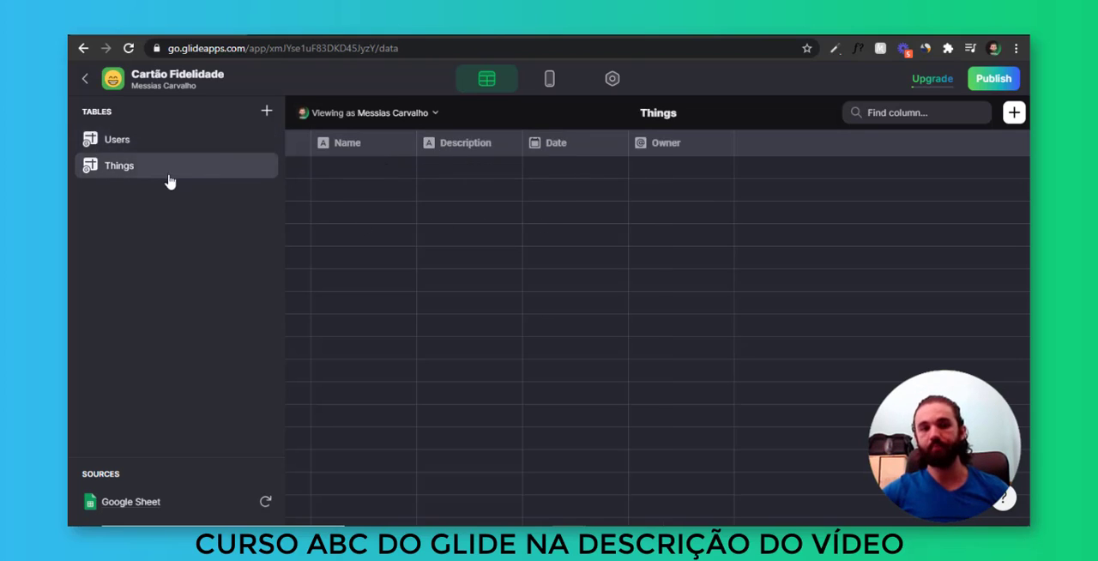
left_click(383, 166)
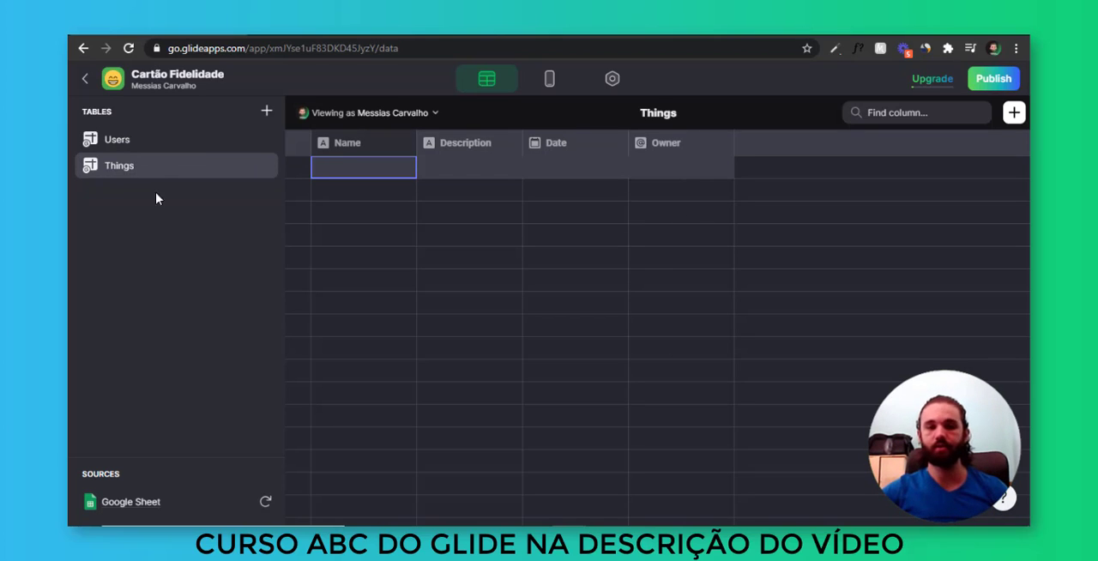
left_click(139, 142)
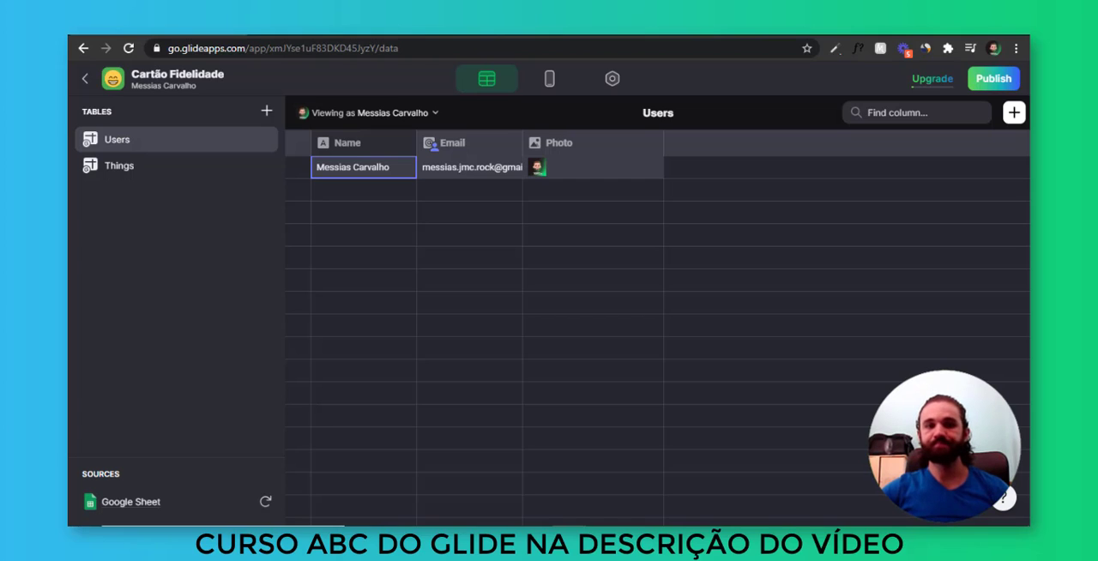
left_click(525, 208)
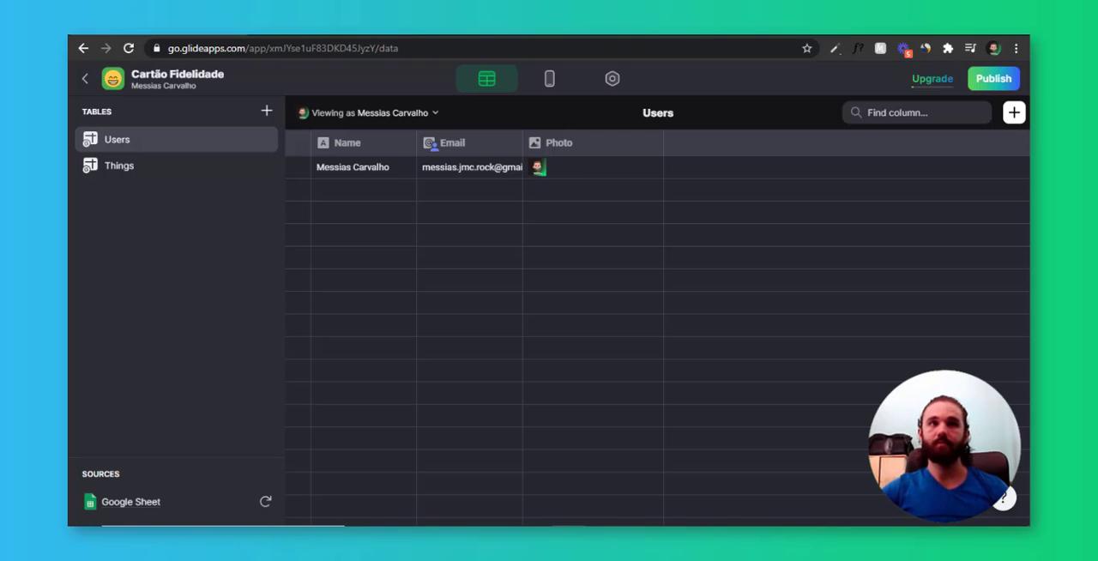
Rename the Name column of the Users table to "Nome"
left_click(400, 146)
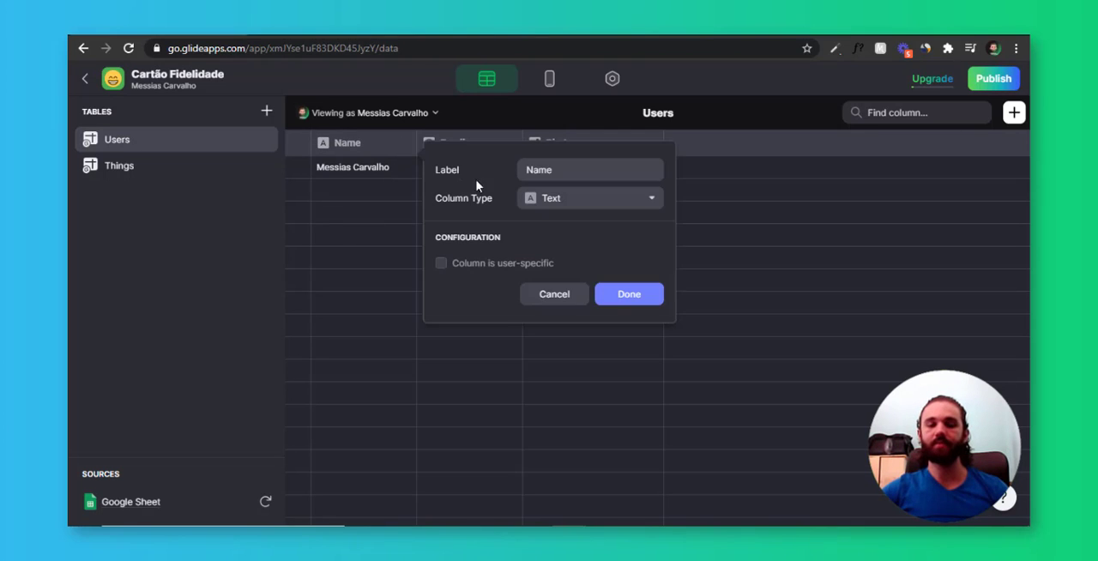
left_click(566, 168)
double_click(566, 168)
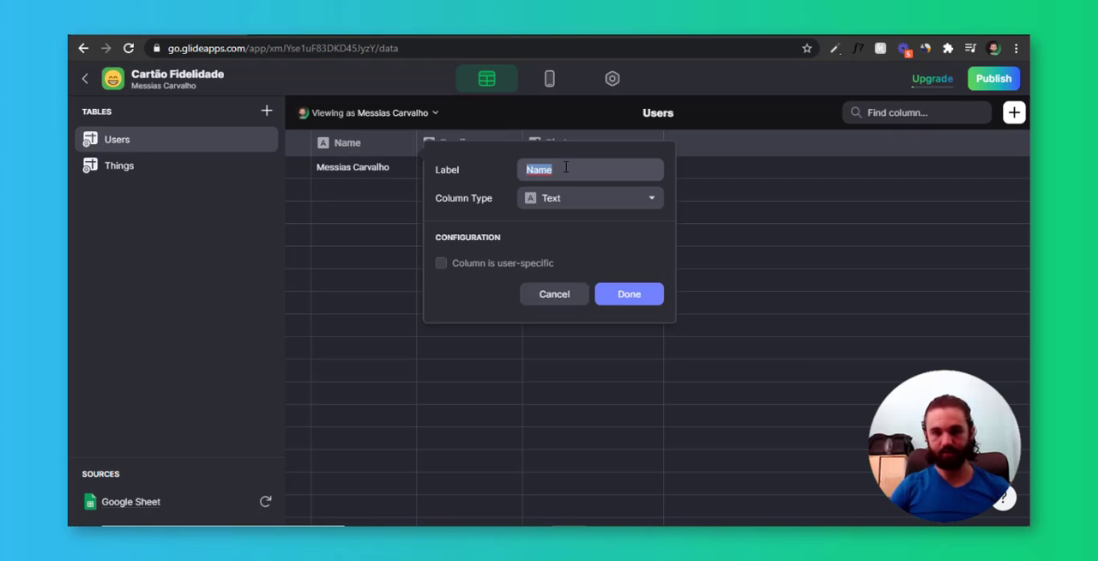
type("Nome")
left_click(643, 296)
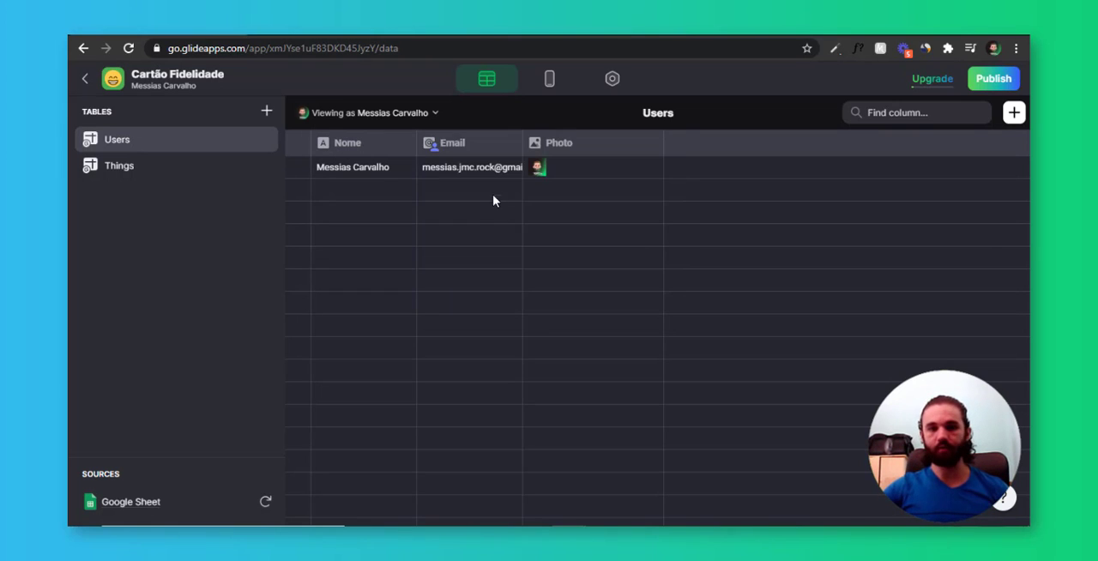
Rename the Photo column of the Users table to "Foto"
left_click(509, 146)
left_click(500, 175)
left_click(496, 193)
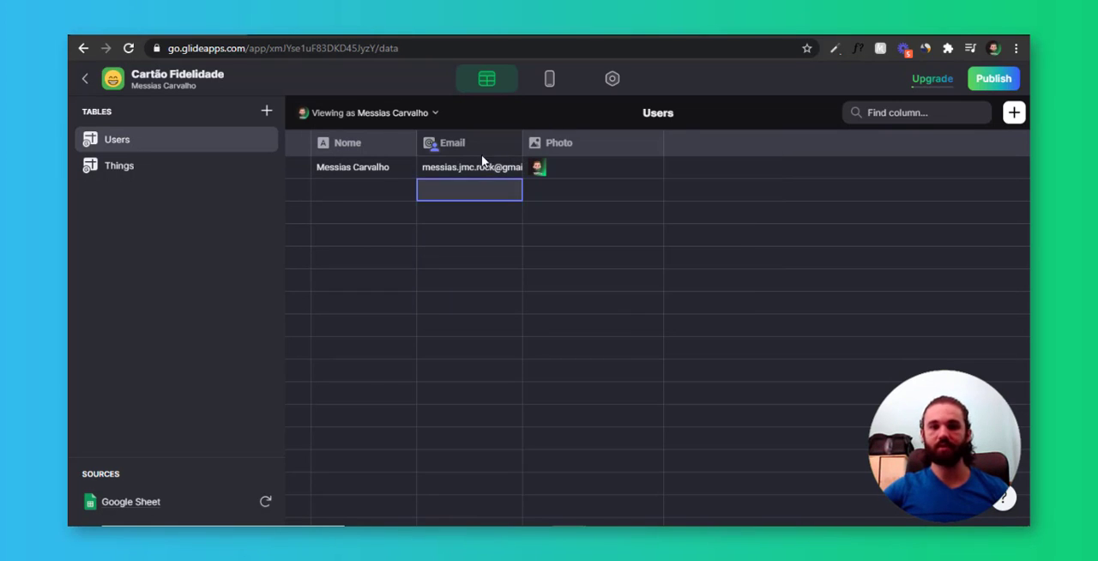
left_click(652, 145)
left_click(633, 169)
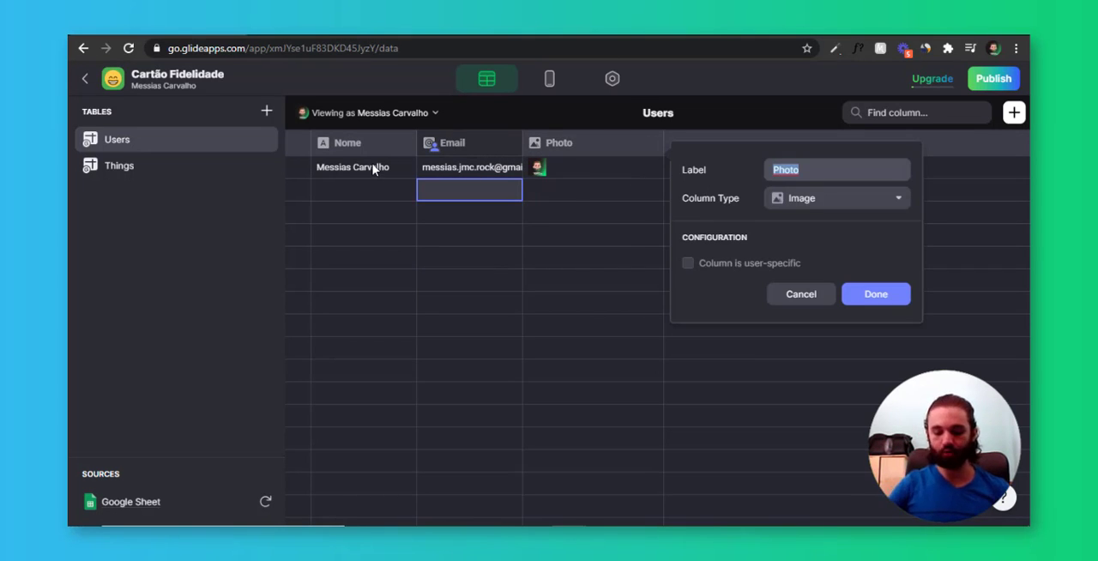
type("Foto")
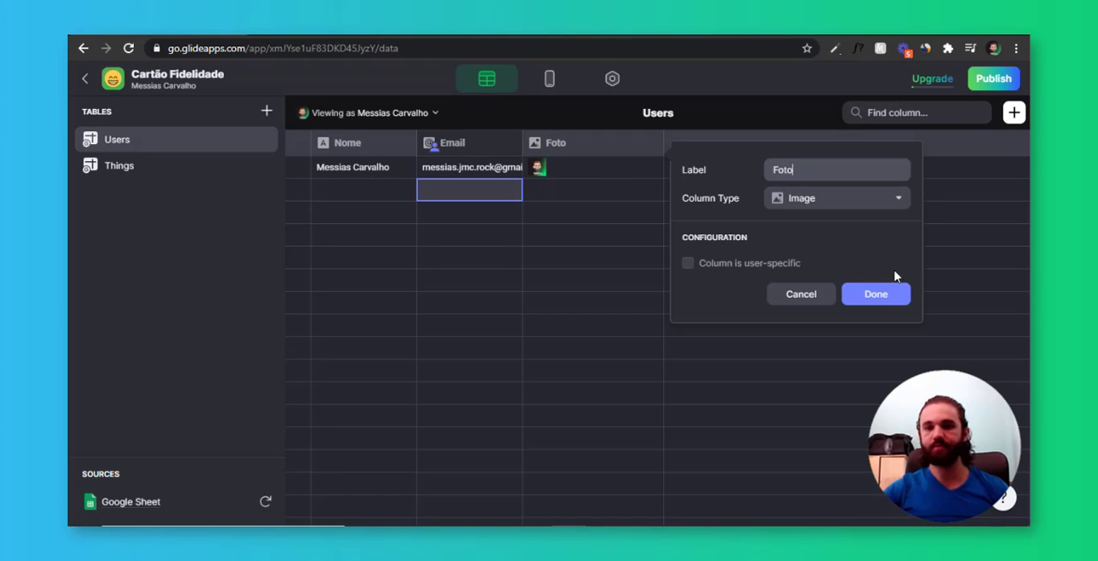
left_click(888, 293)
double_click(608, 189)
left_click(527, 298)
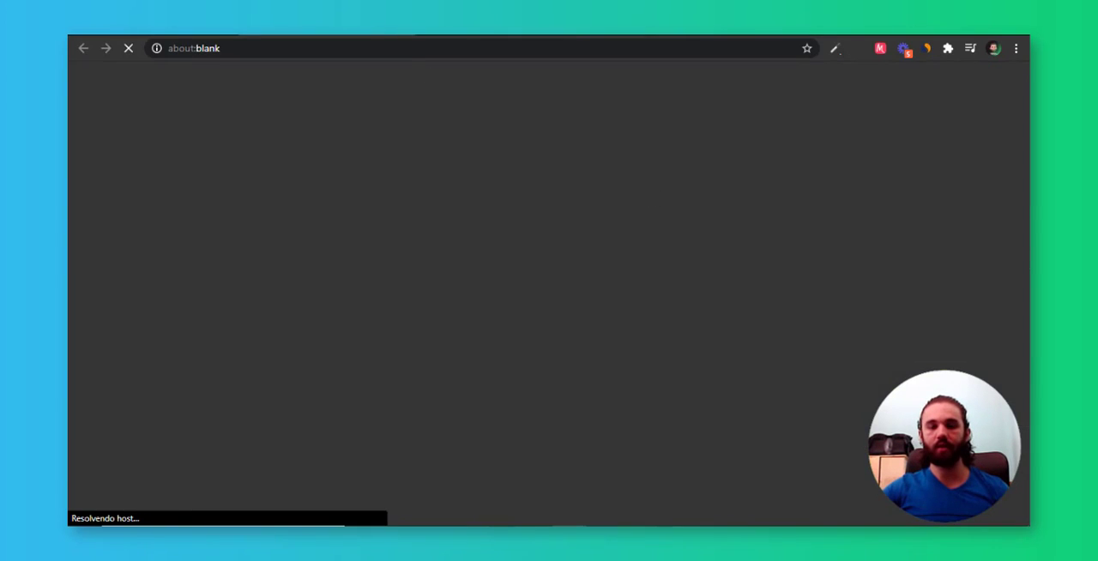
key("ctrl+w")
left_click(556, 269)
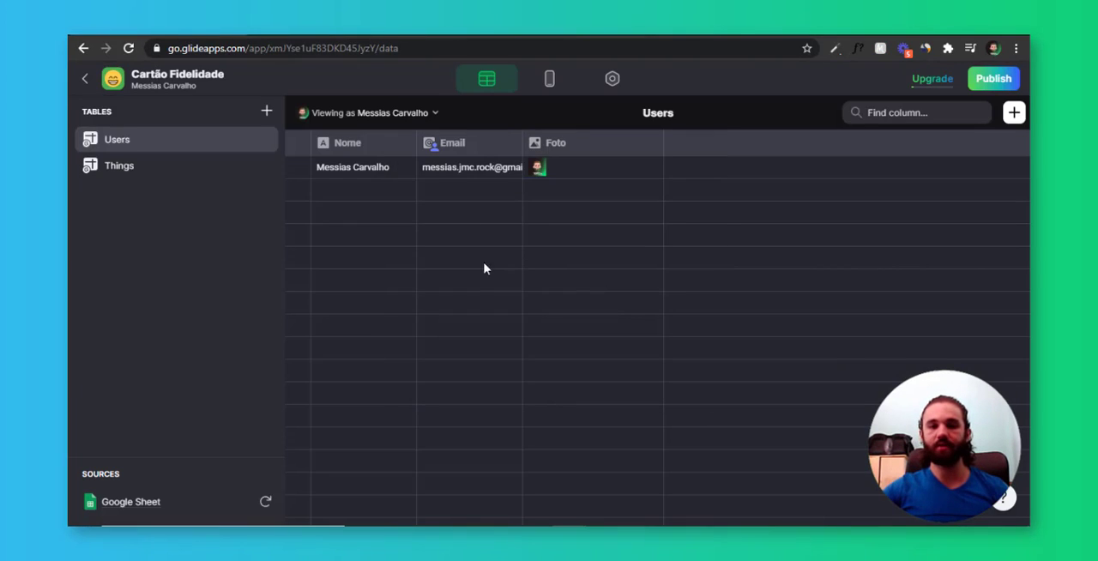
Remove the row owner from the Email column and clear the stray beach image from the second row's Foto cell
left_click(511, 144)
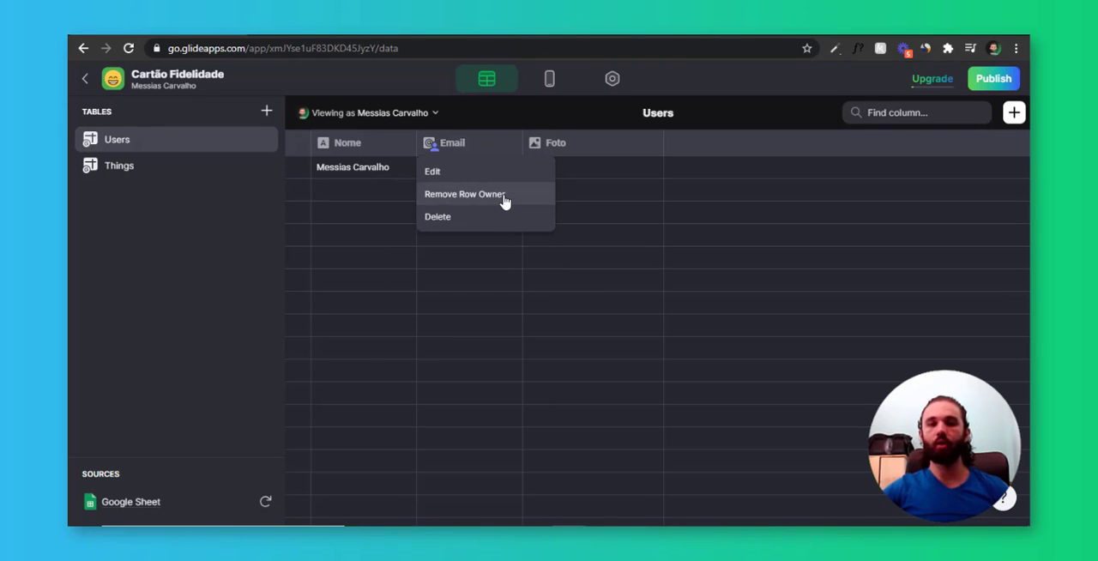
left_click(504, 197)
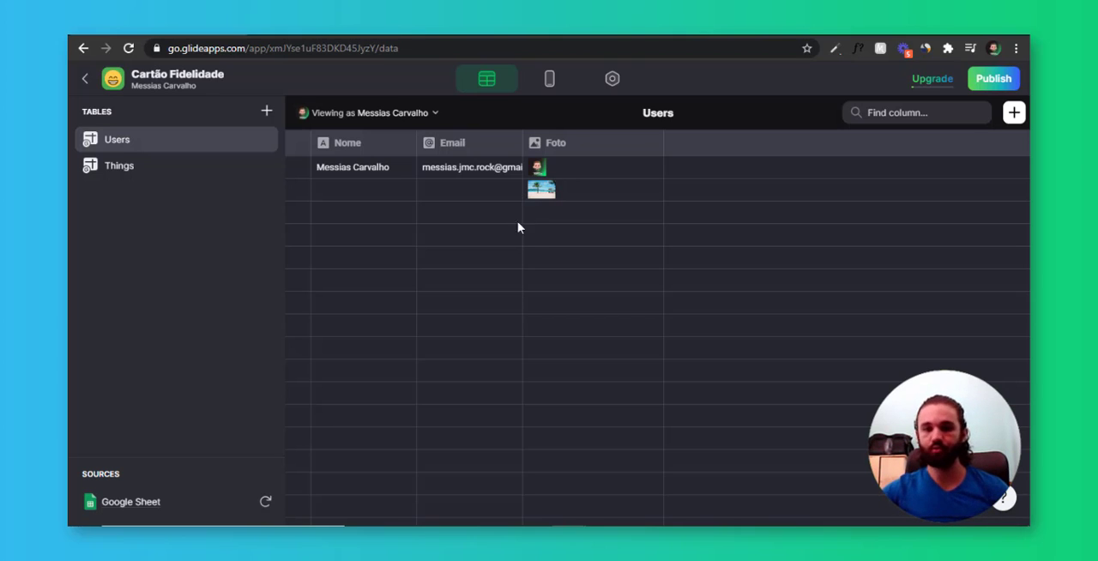
left_click(572, 194)
key("Delete")
left_click(558, 238)
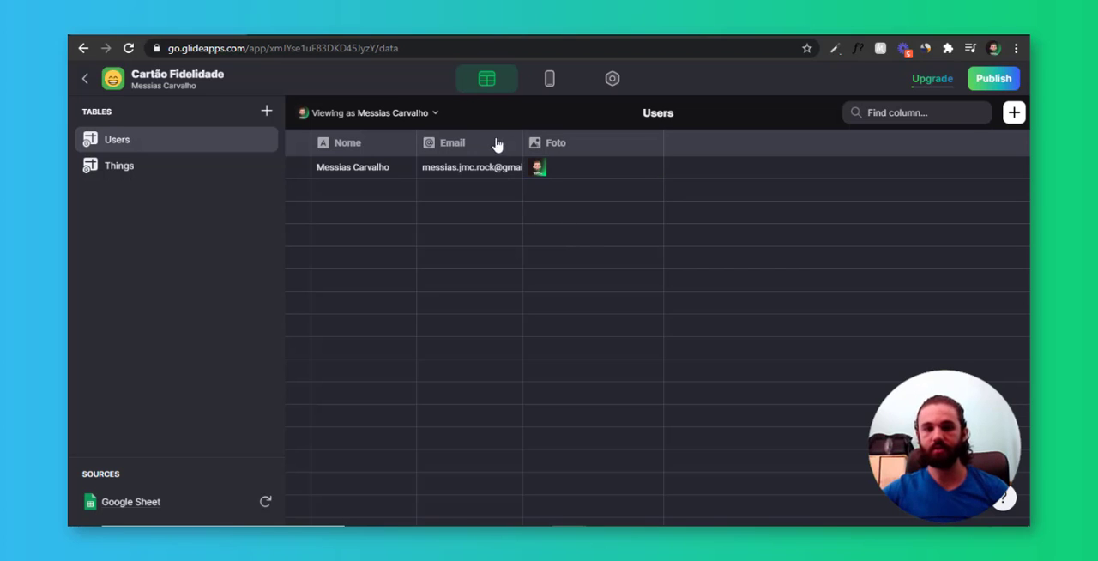
Return from the Users table to the app's layout editor
left_click(497, 214)
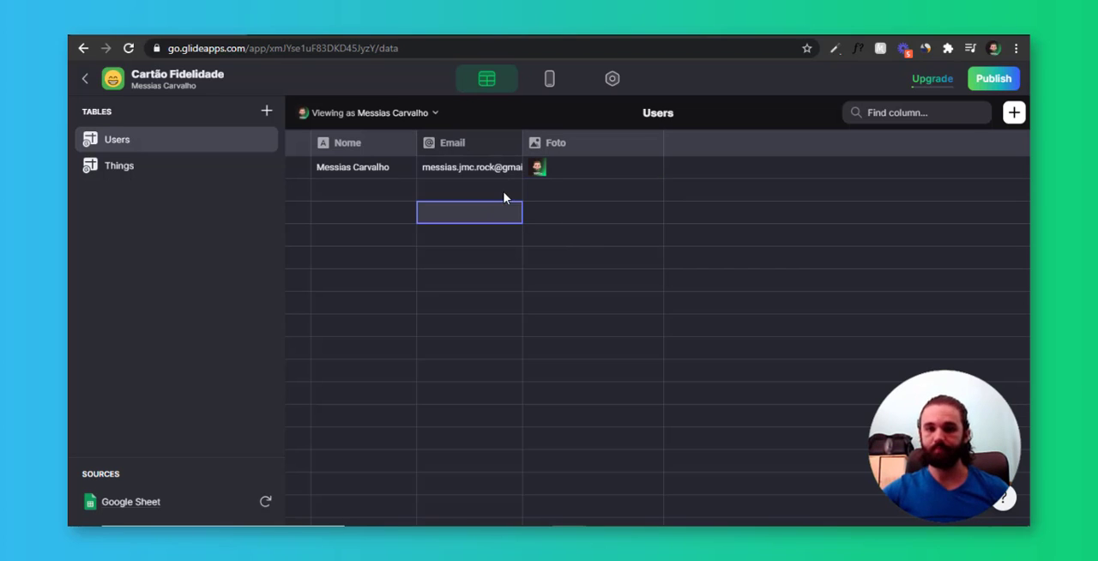
left_click(505, 192)
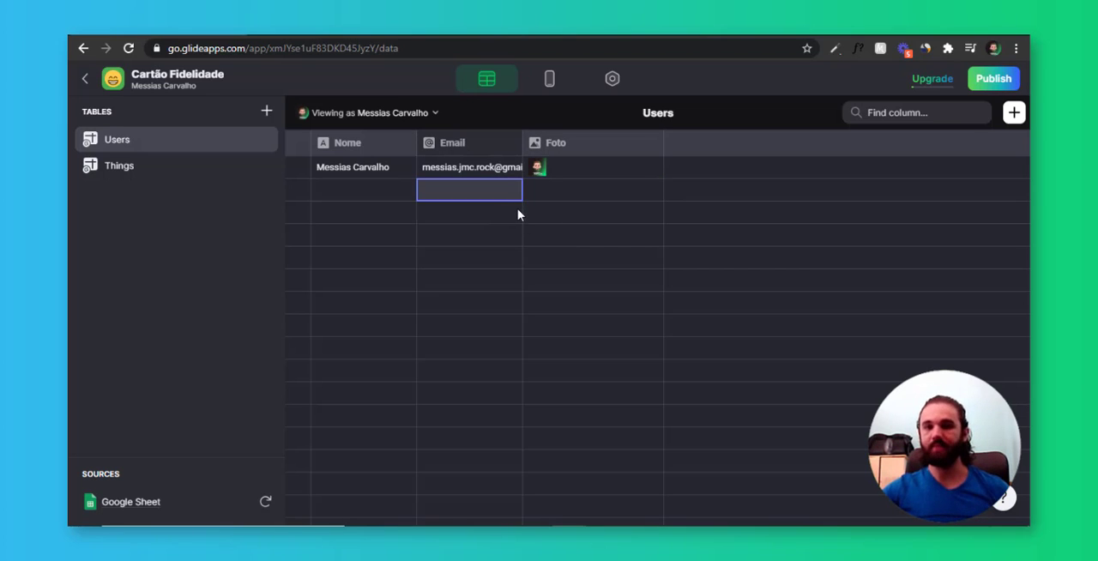
left_click(548, 81)
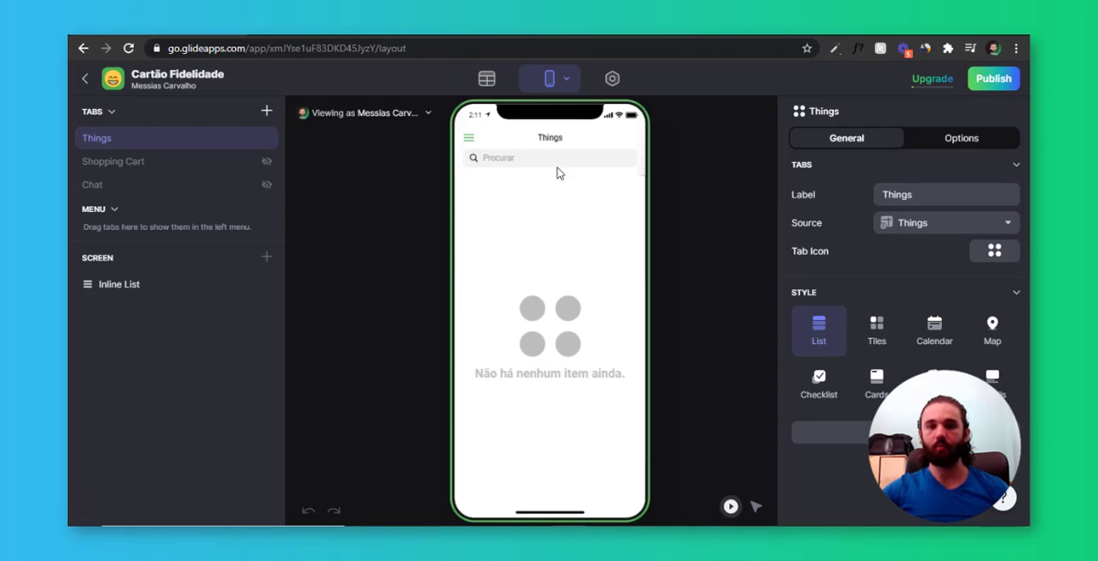
Rename the Things table to "Home" in the data editor
left_click(898, 227)
left_click(924, 276)
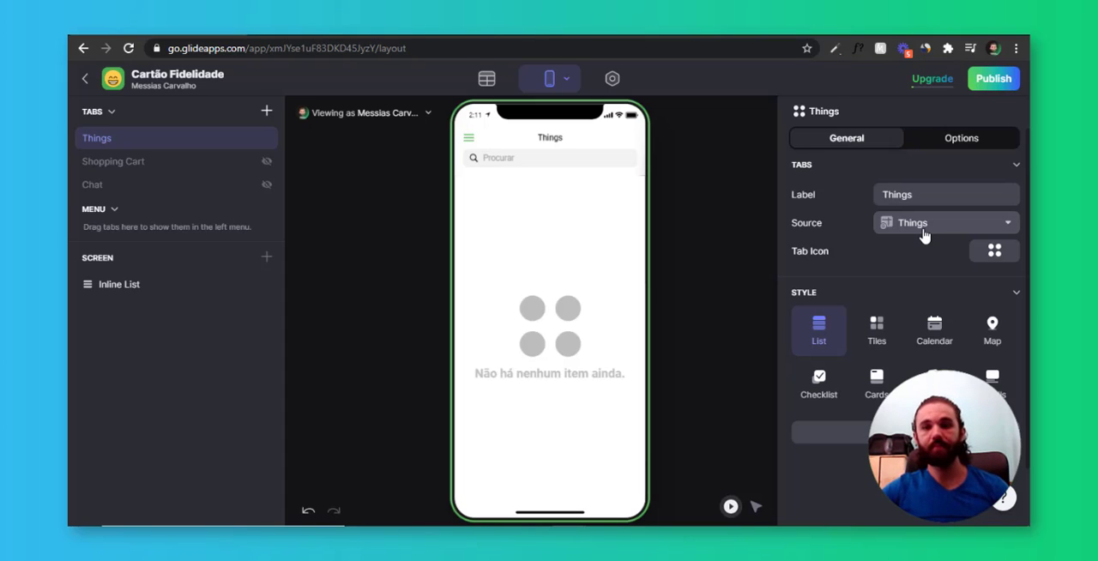
left_click(486, 78)
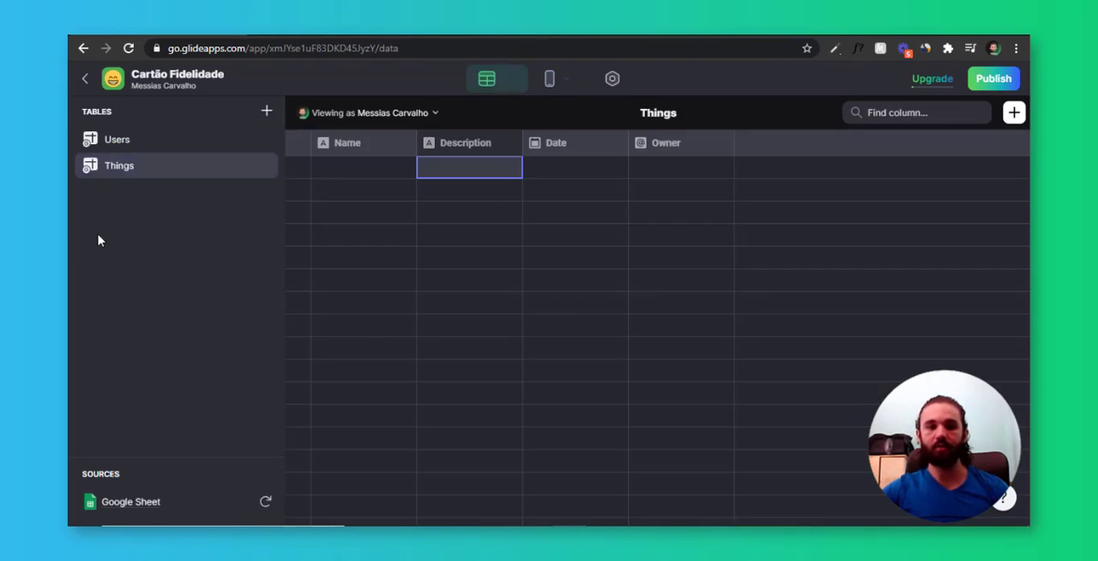
double_click(120, 165)
type("Home")
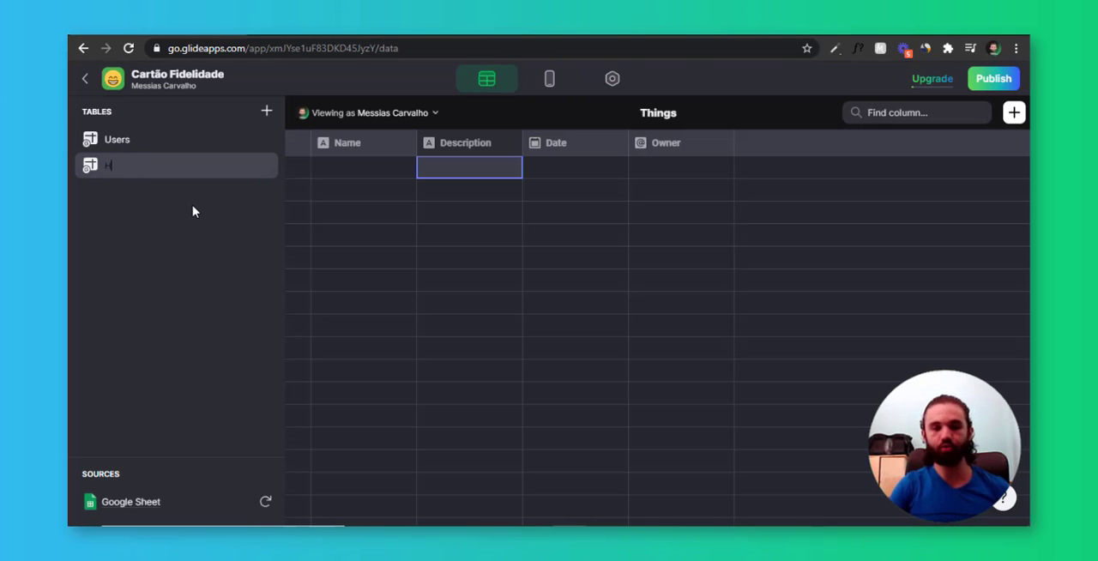
key("Return")
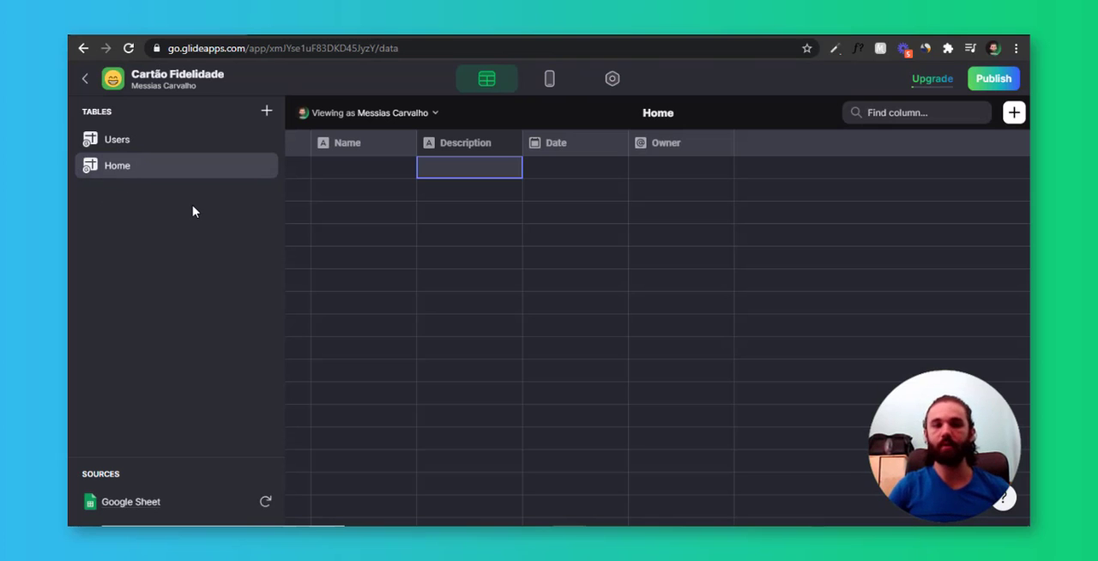
Rename the Name column of the Home table to "Home"
left_click(387, 158)
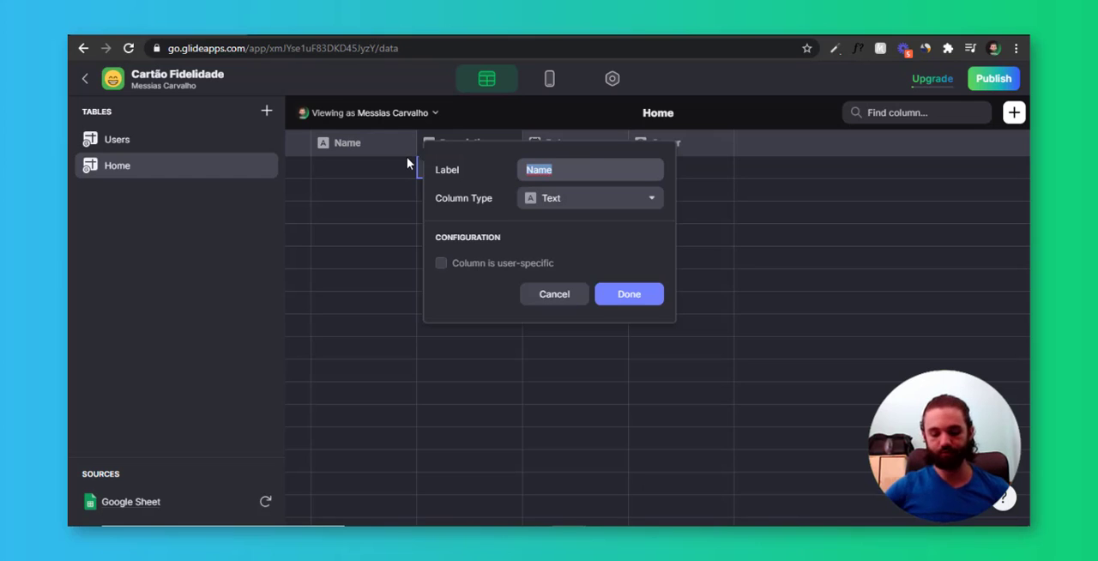
type("Home")
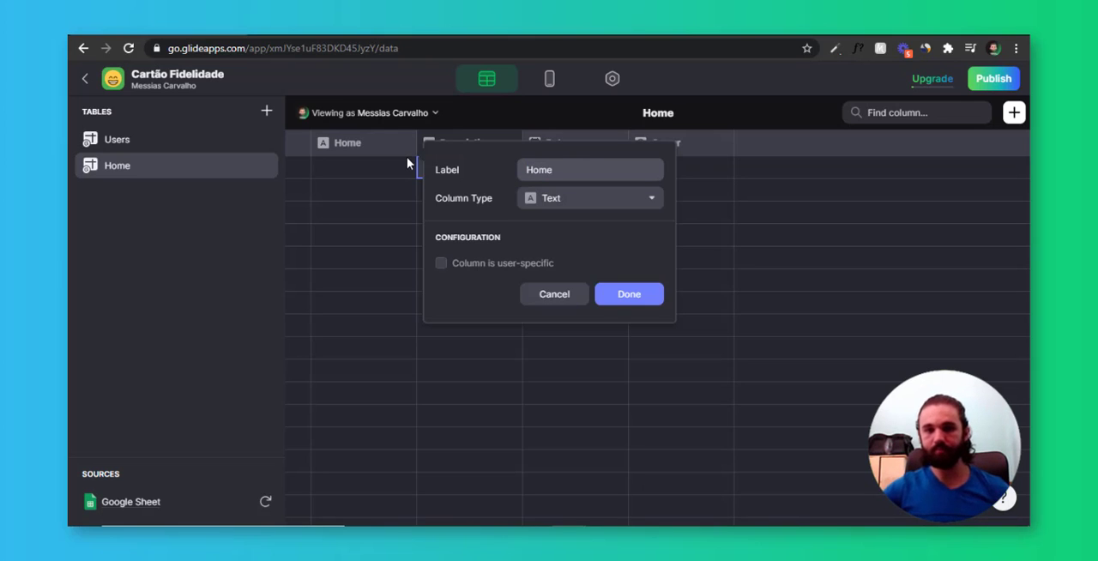
key("Return")
Enter 1 in the first row of the Home column and narrow the column
key("Left")
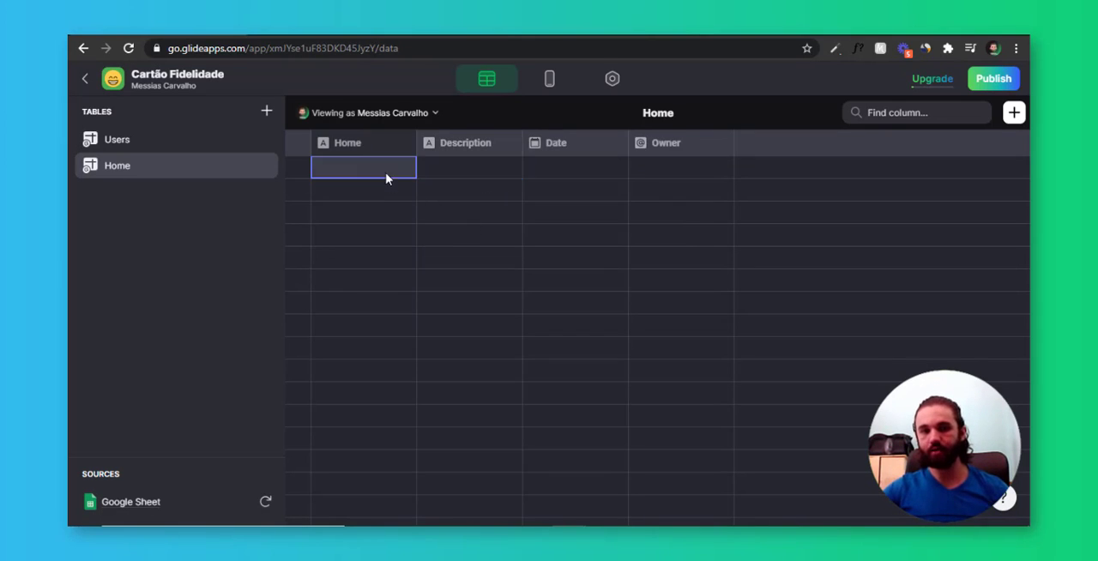
key("Return")
left_click(394, 193)
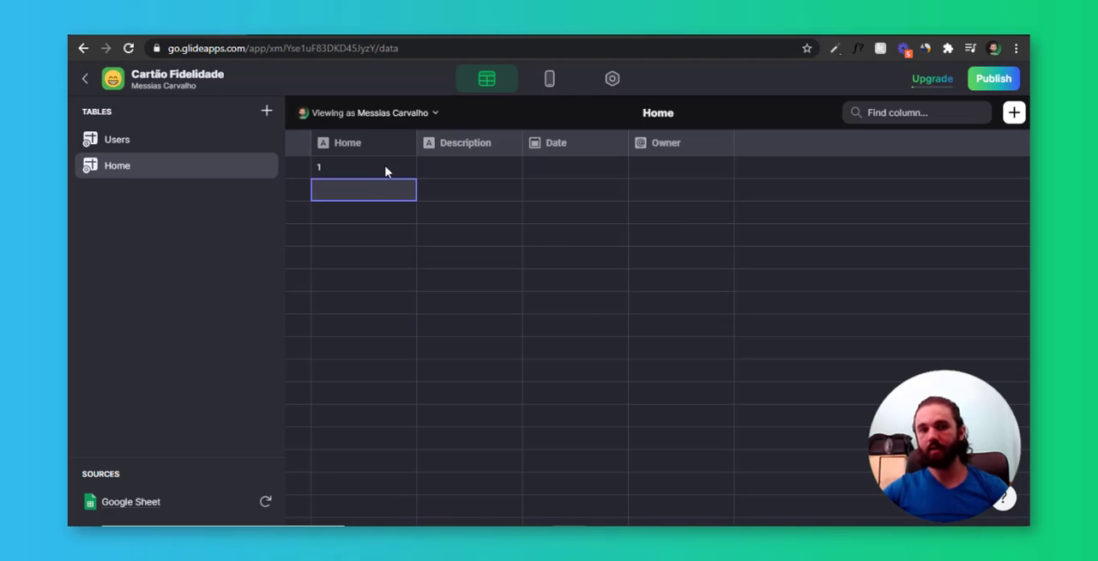
left_click(385, 169)
left_click(388, 203)
left_click(389, 175)
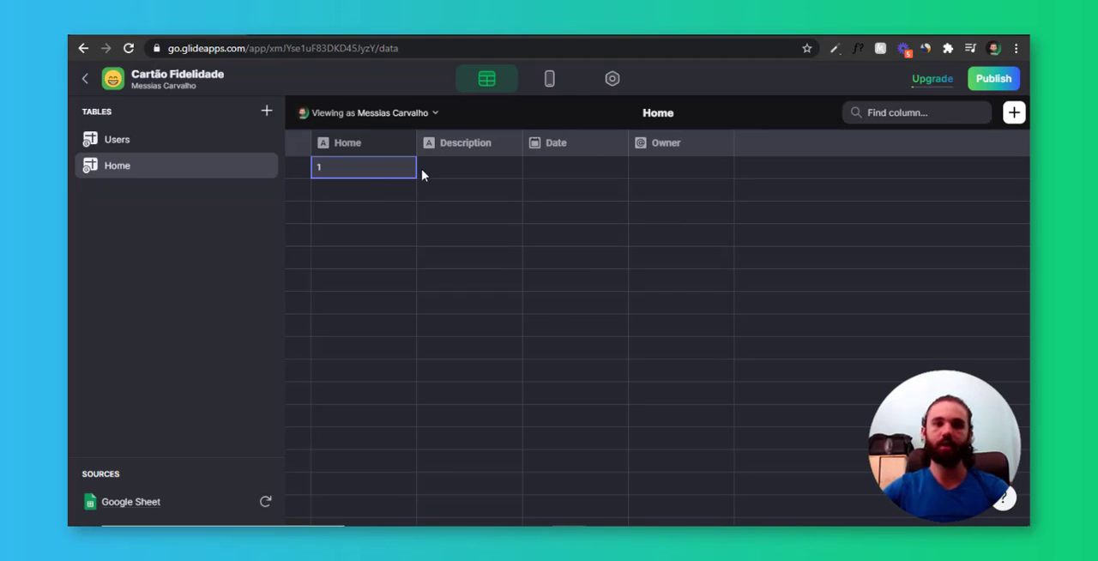
left_click_drag(416, 146, 374, 146)
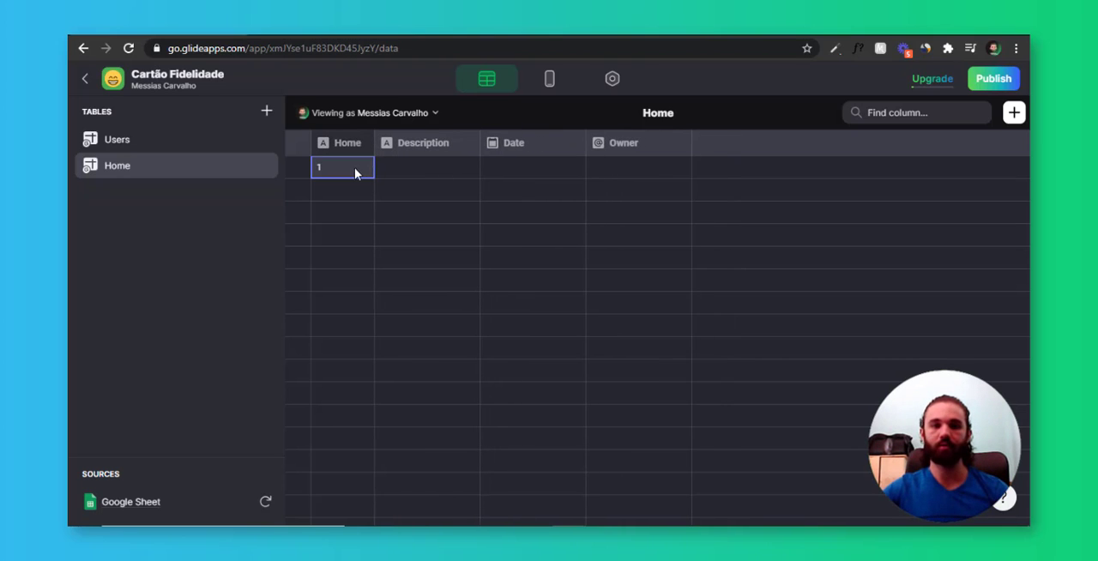
Rename the Description column to "Logo Estabelecimento" and set its column type to Image
left_click(403, 175)
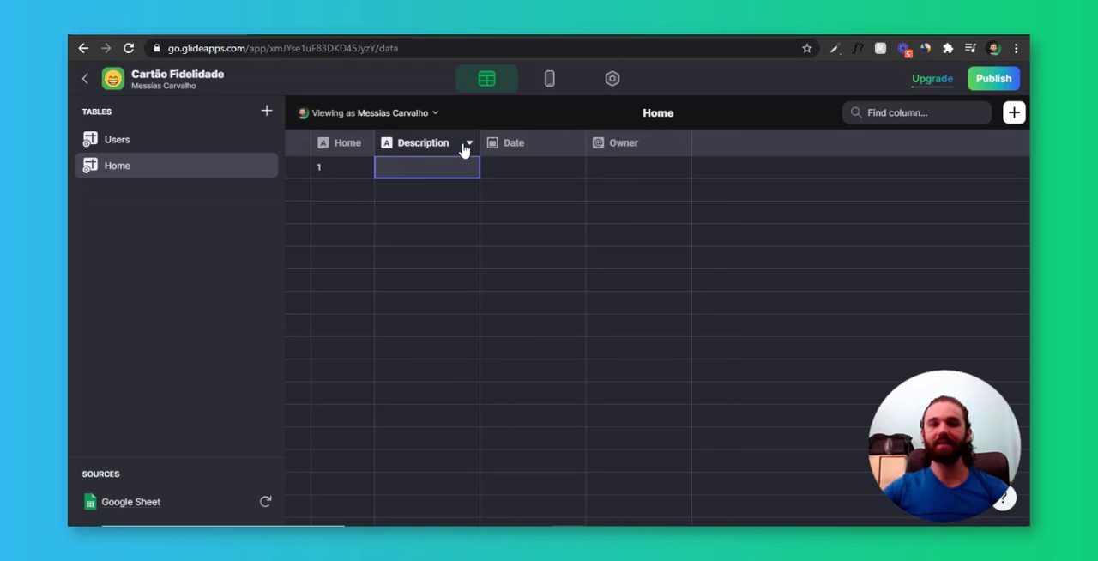
left_click(469, 144)
left_click(453, 172)
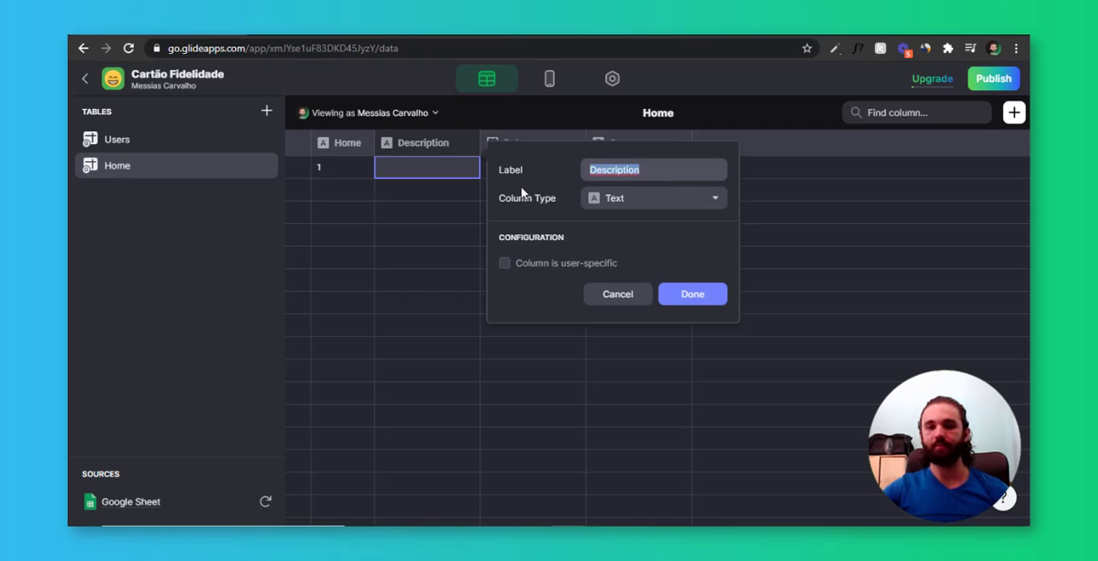
left_click(407, 185)
left_click(470, 144)
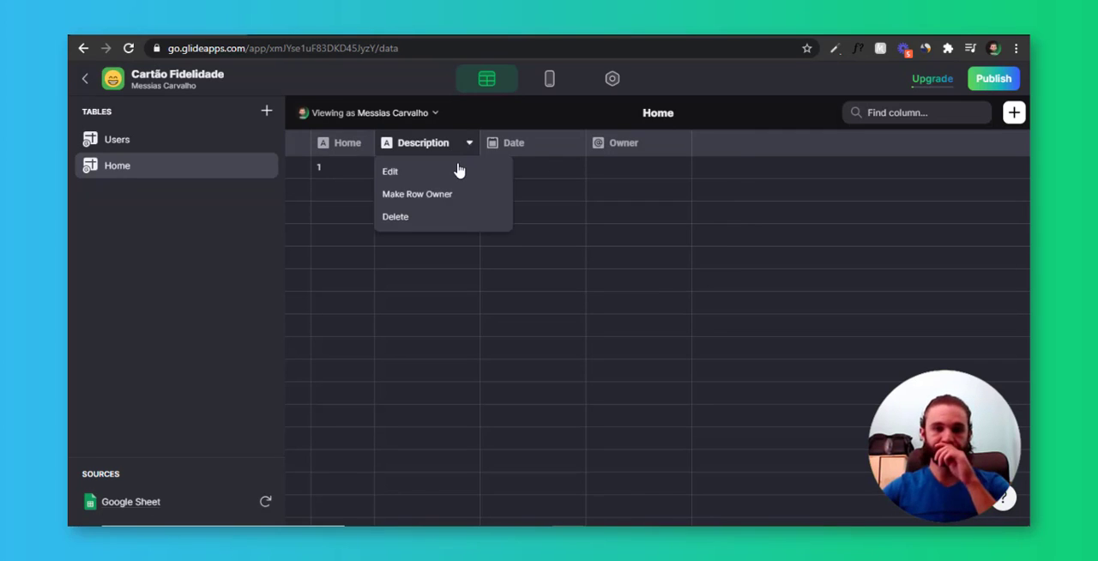
left_click(460, 171)
left_click_drag(672, 178, 537, 171)
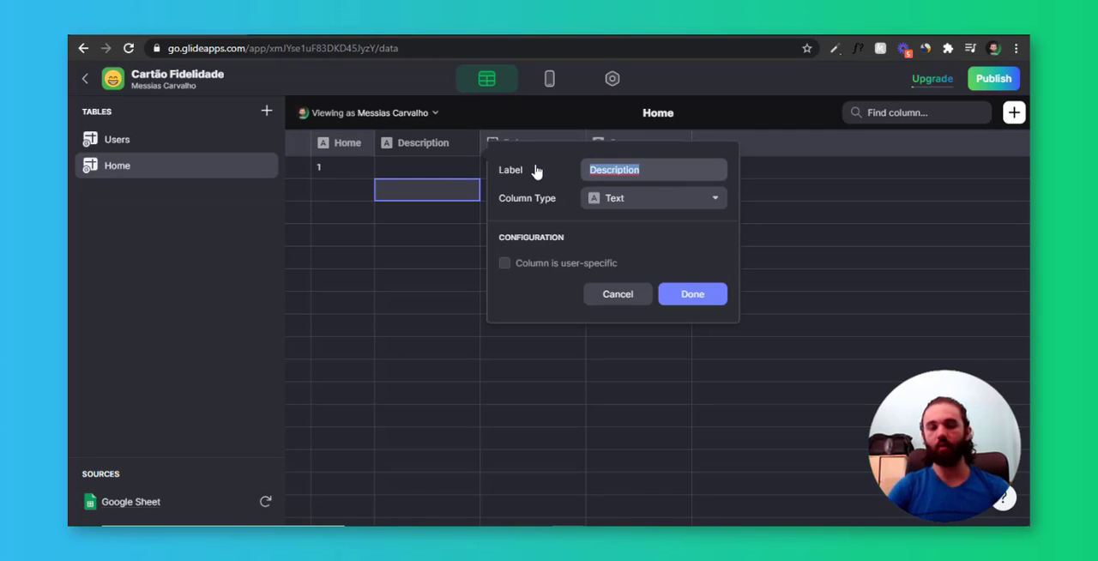
type("Logo")
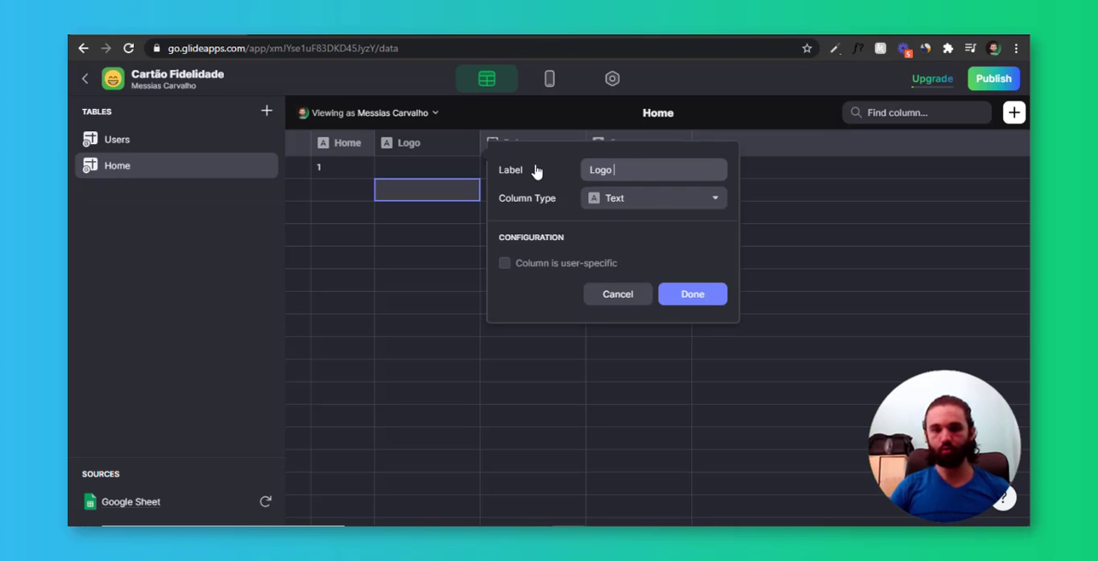
type(" Estabelecimento")
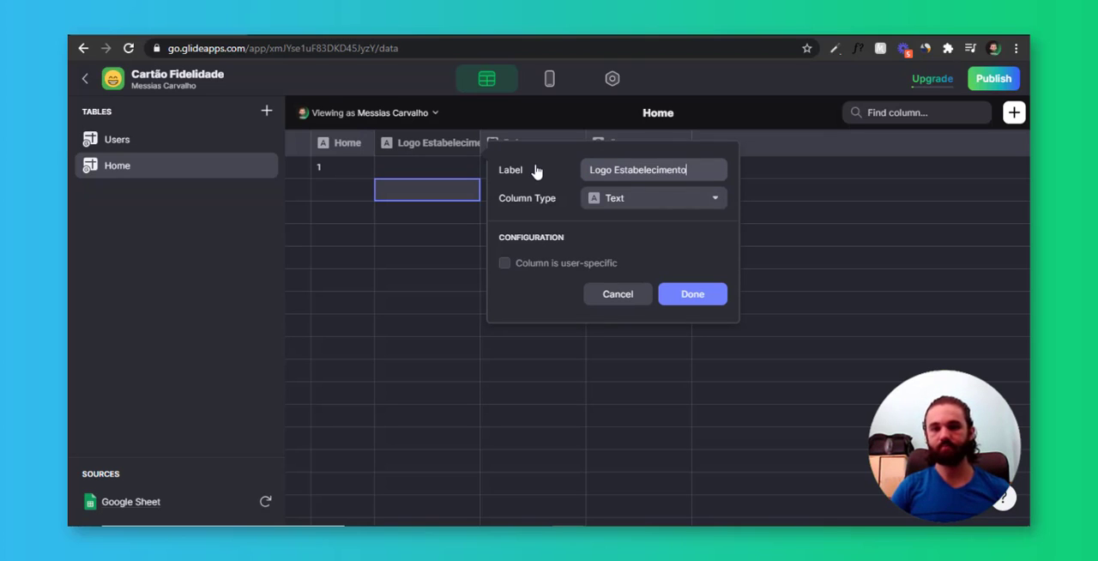
left_click(657, 199)
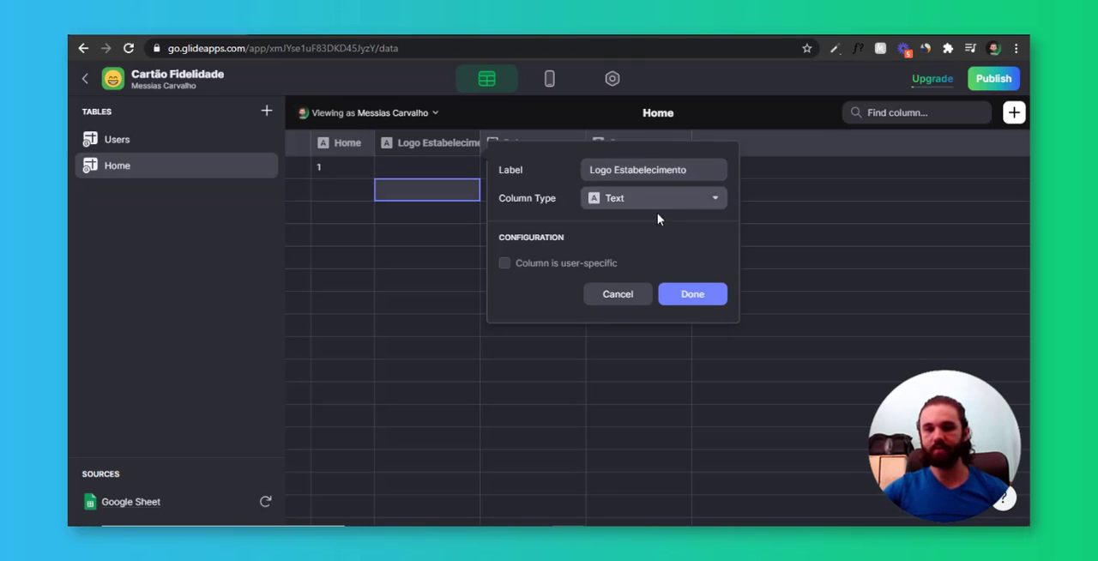
left_click(657, 306)
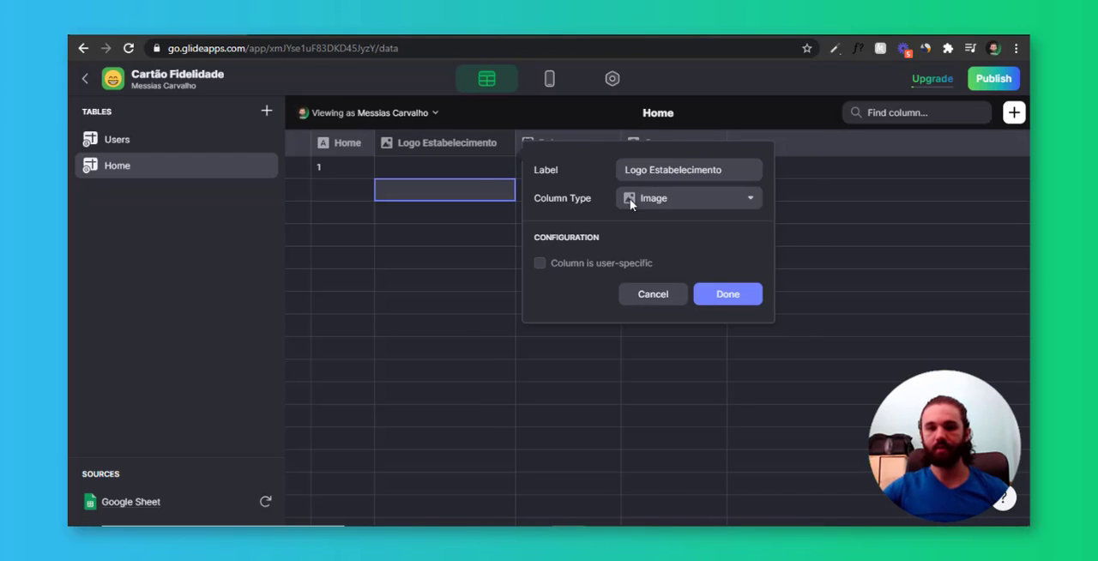
left_click(728, 294)
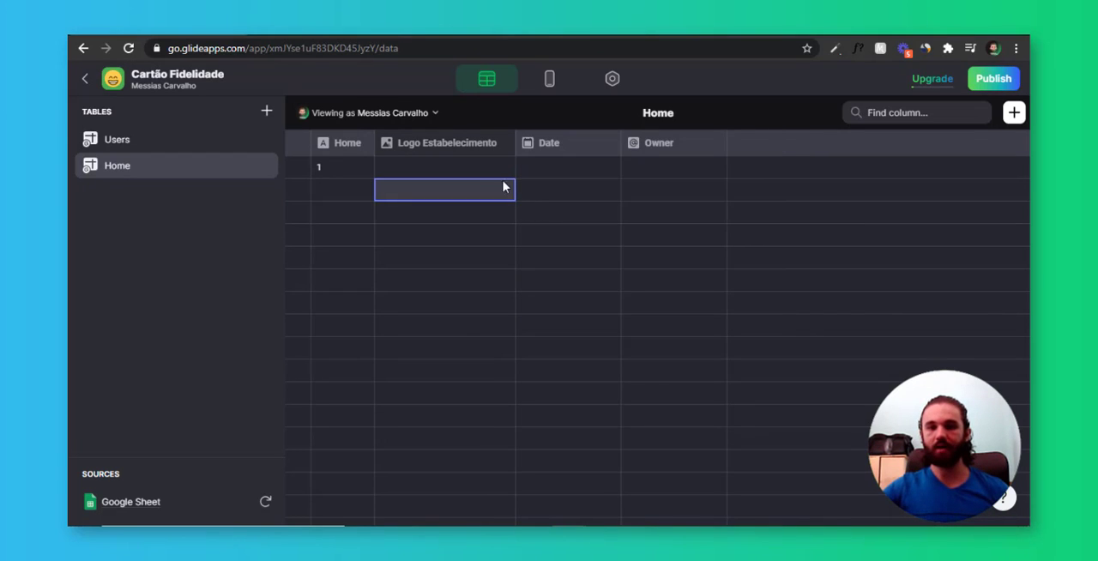
Change the Date column to the Text type and rename it "Nome Estabelecimento"
left_click(606, 144)
left_click(581, 171)
left_click(770, 213)
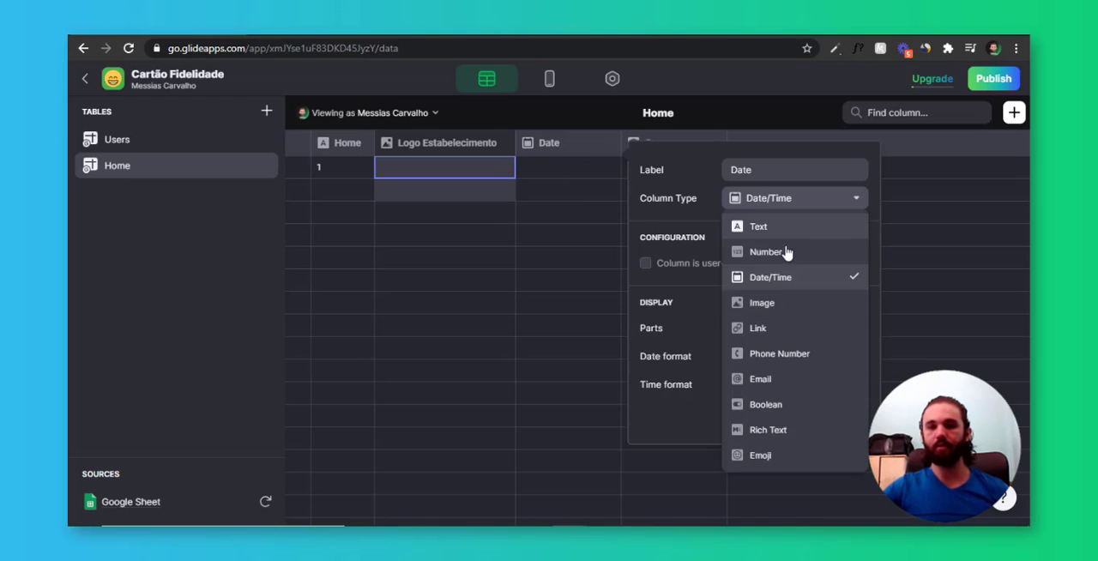
left_click(787, 252)
left_click(786, 213)
left_click(761, 224)
double_click(741, 170)
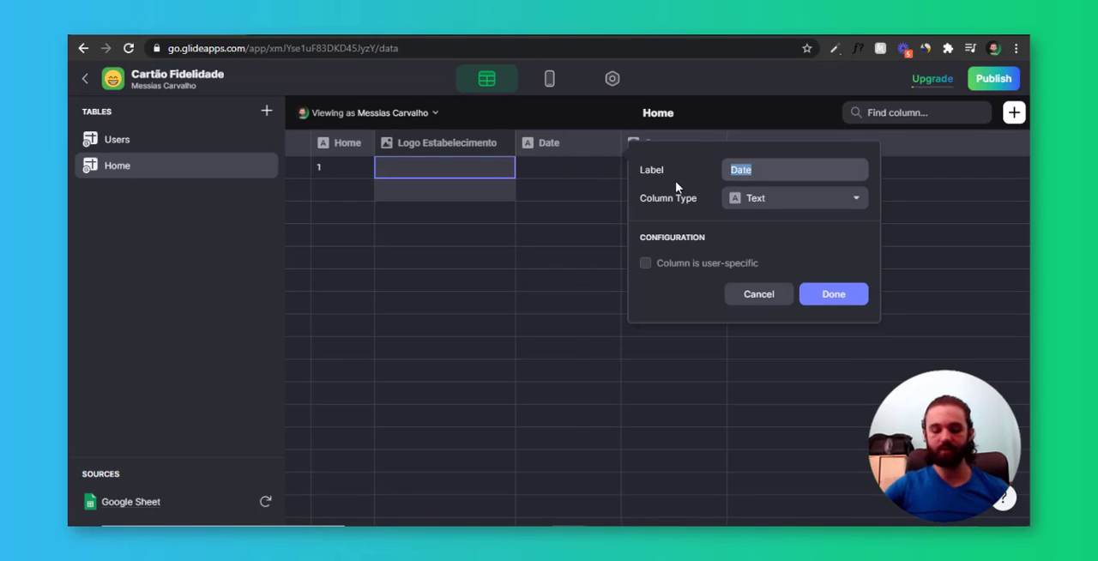
type("Nome Estab")
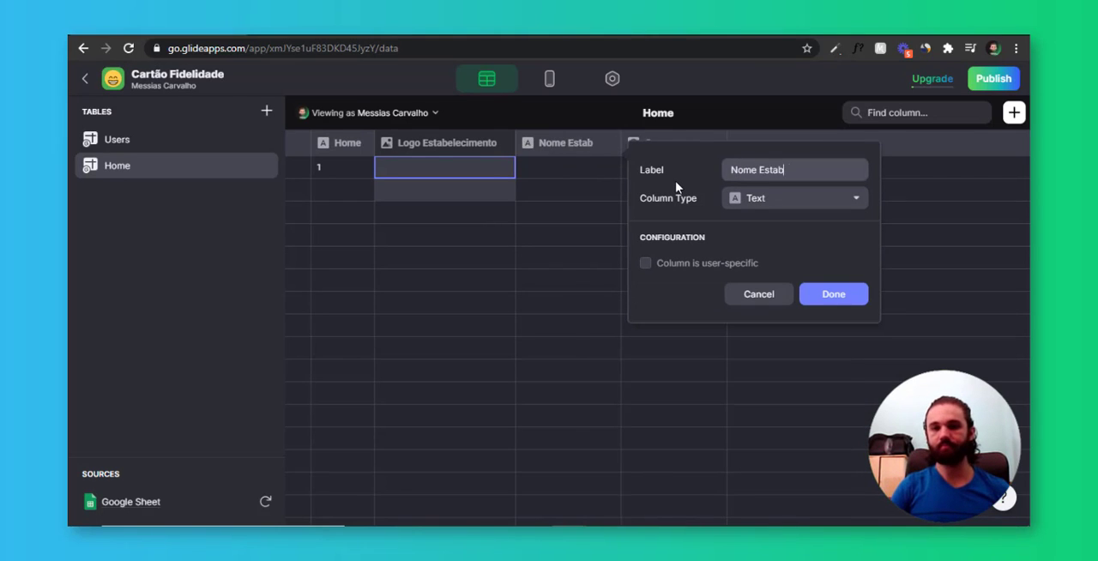
type("elecimento")
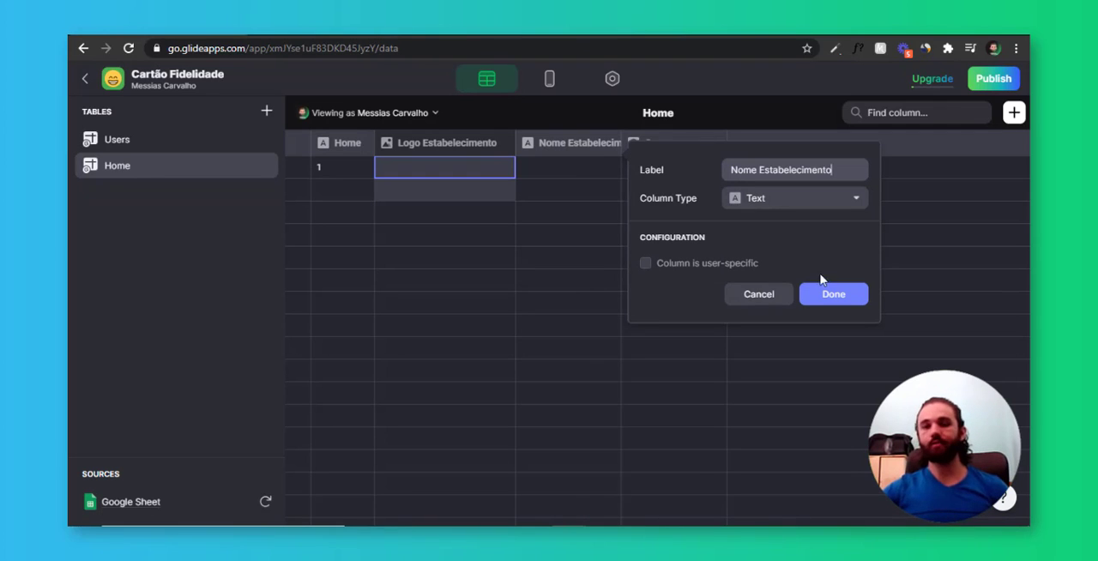
left_click(842, 297)
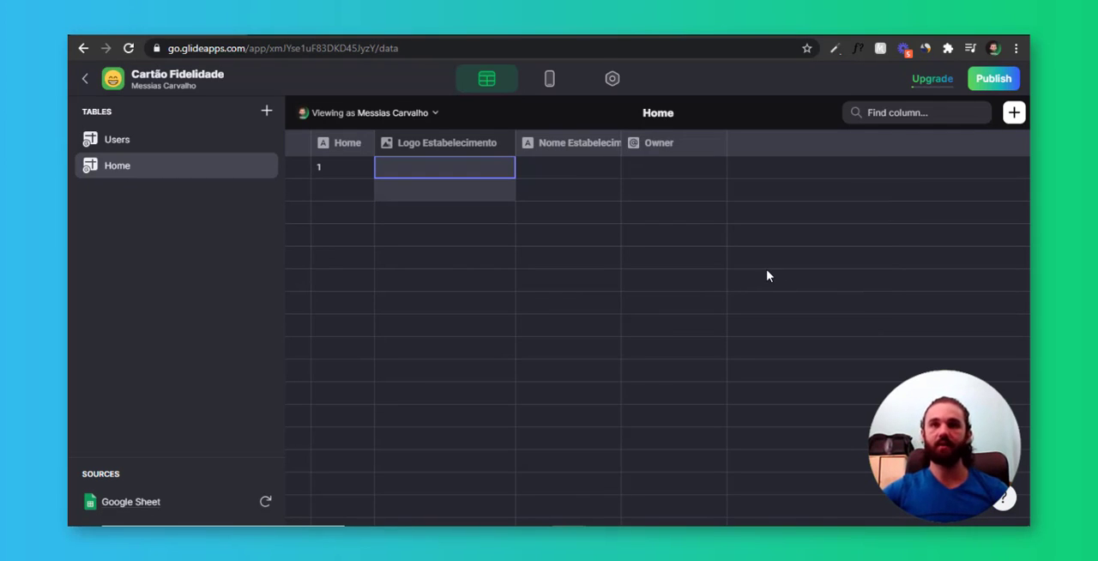
Delete the Owner column from the Home table
left_click(613, 190)
left_click(654, 176)
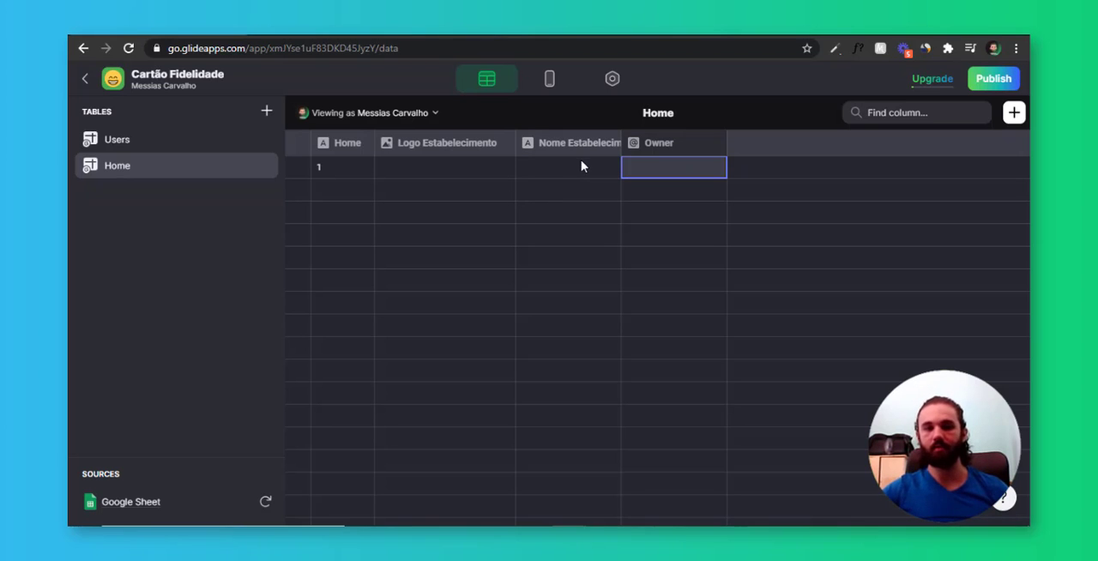
left_click(718, 146)
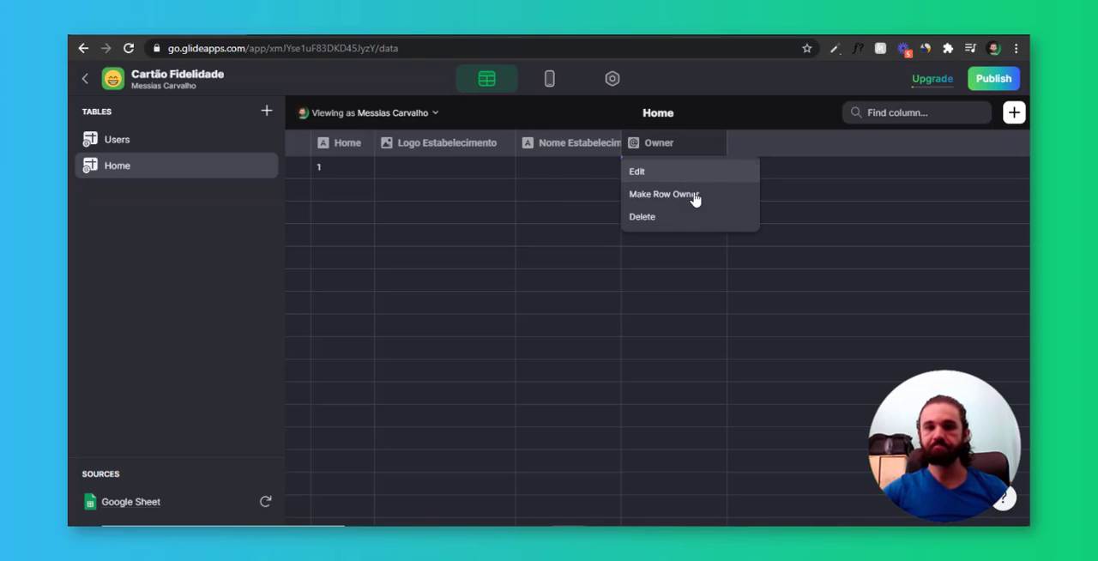
left_click(691, 225)
left_click(667, 321)
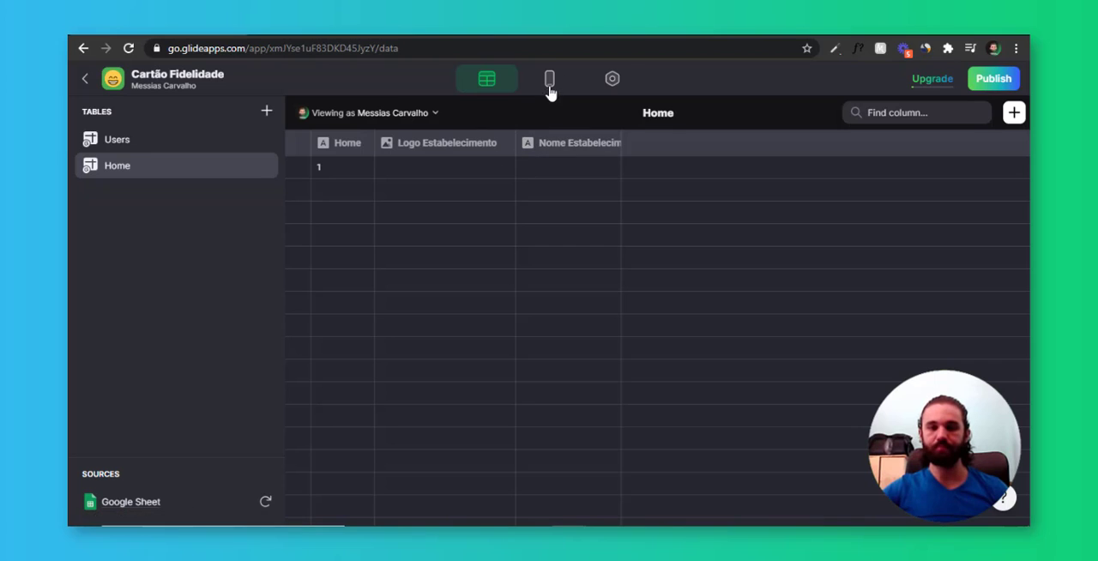
Switch to File Explorer and look at the logo image in the Cartão fidelidade App folder
key("alt+Tab")
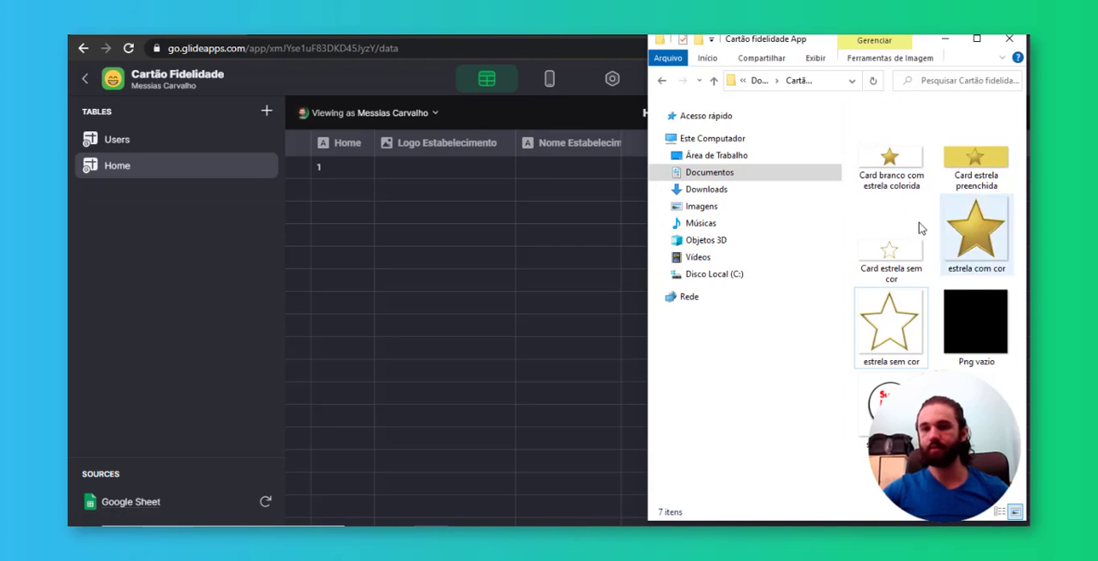
left_click(891, 403)
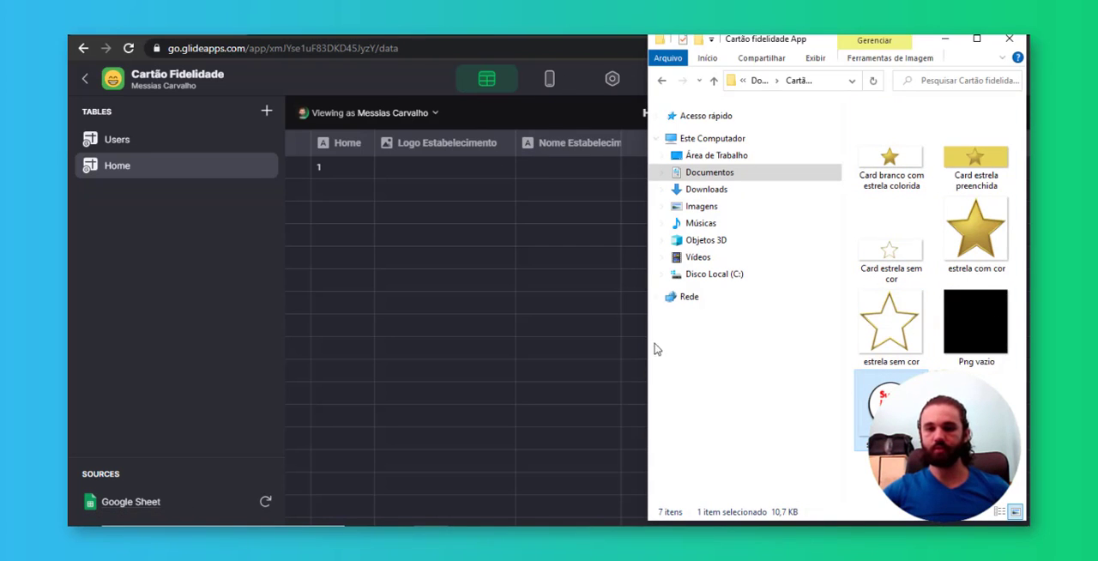
Return to Glide's layout editor and choose the Home table as the Things tab's source
left_click(549, 79)
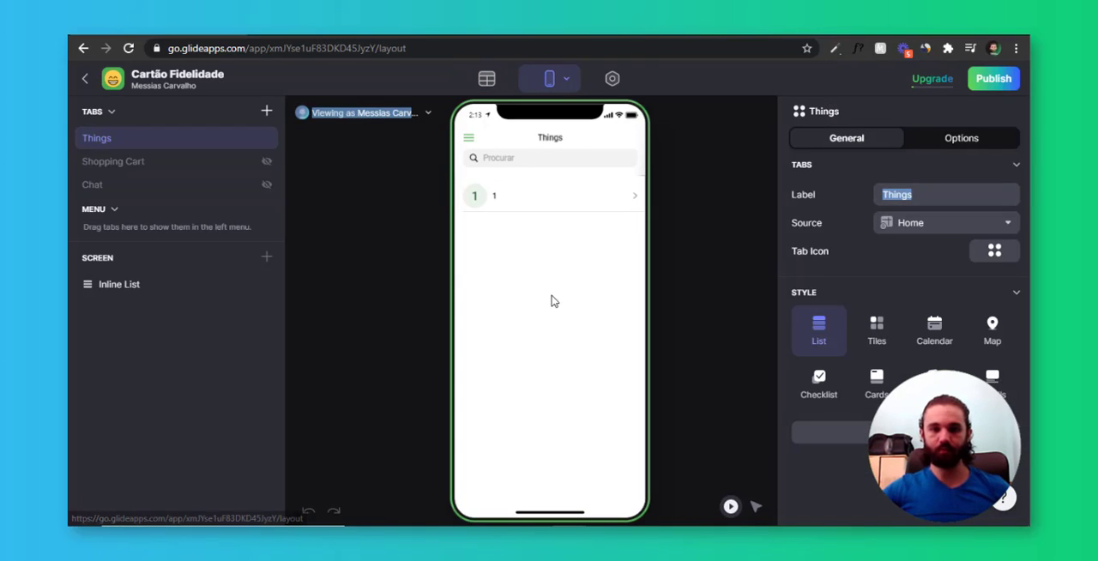
left_click(918, 224)
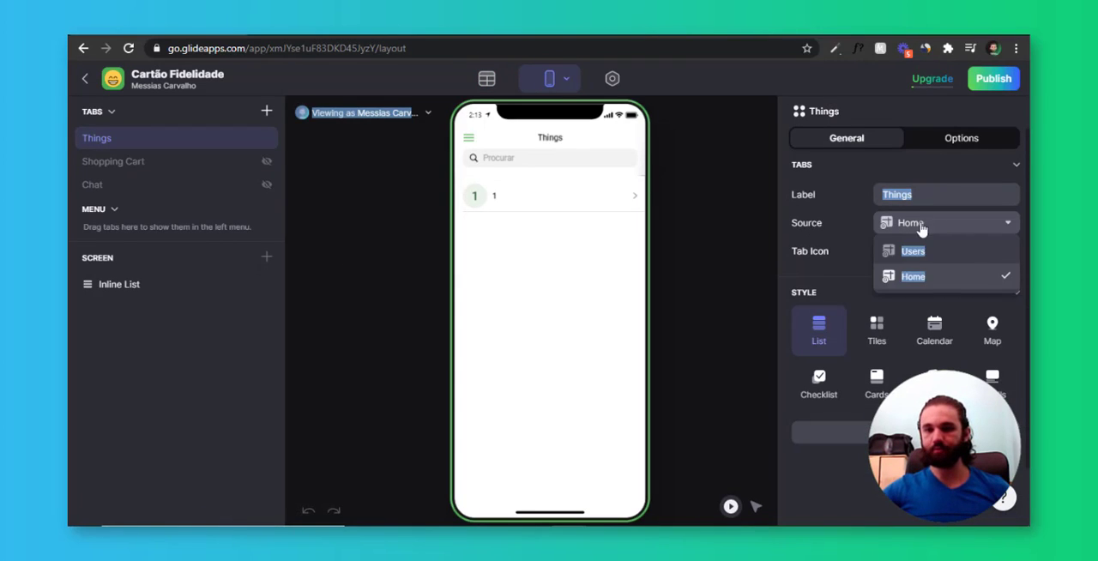
left_click(922, 228)
left_click(923, 230)
left_click(930, 281)
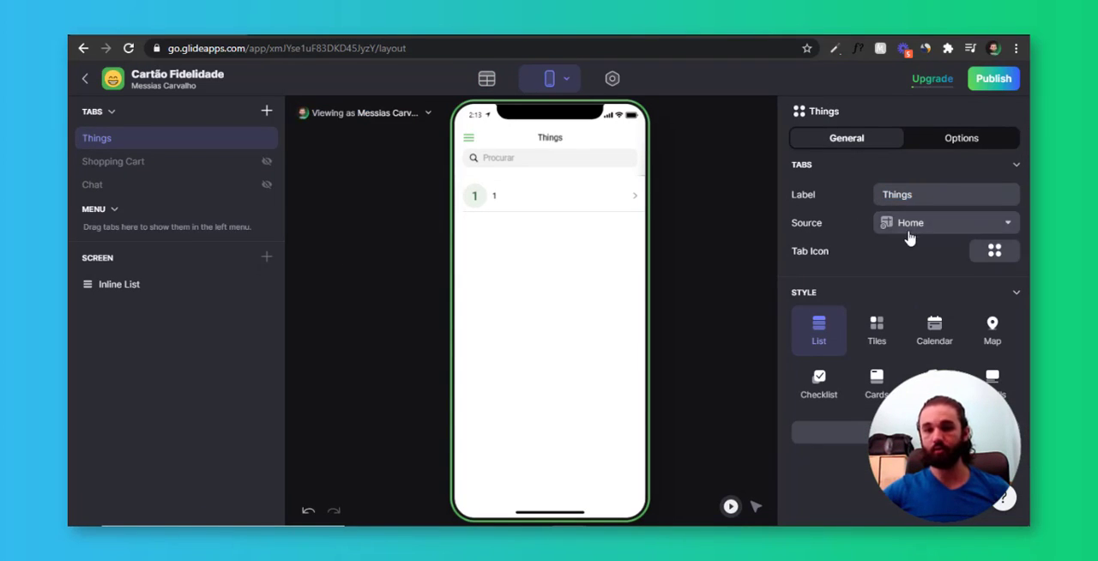
Clear the Things tab's label and set the tab's style to Details
left_click_drag(916, 195, 795, 214)
key("BackSpace")
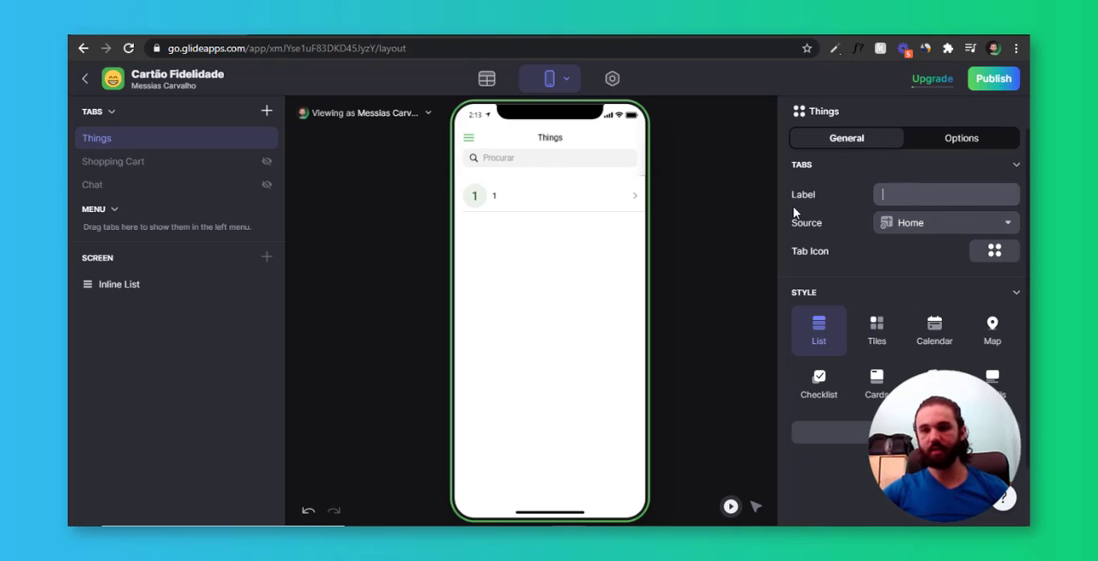
left_click(849, 213)
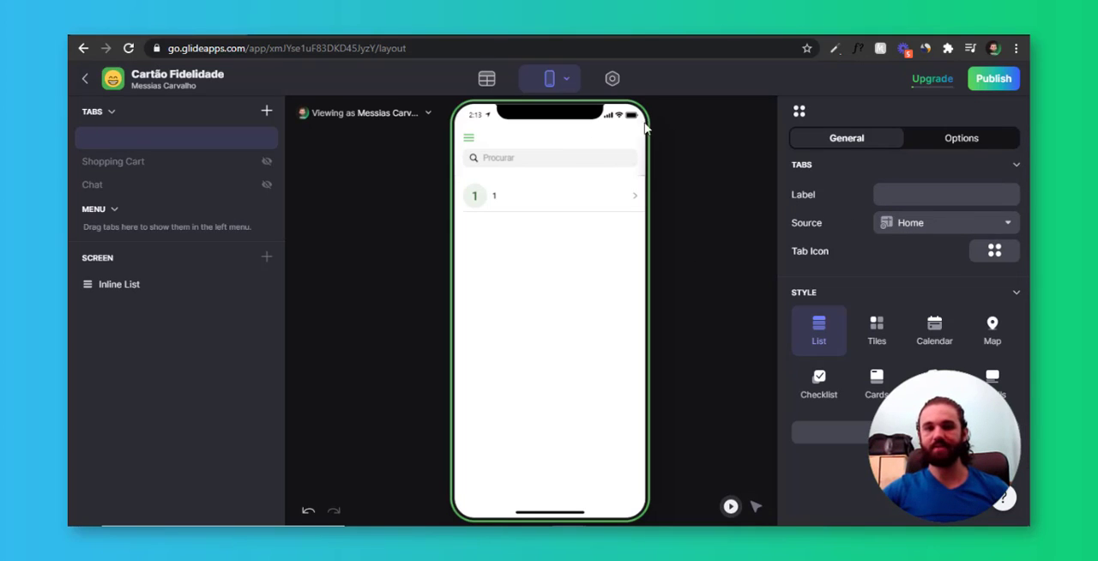
left_click(992, 382)
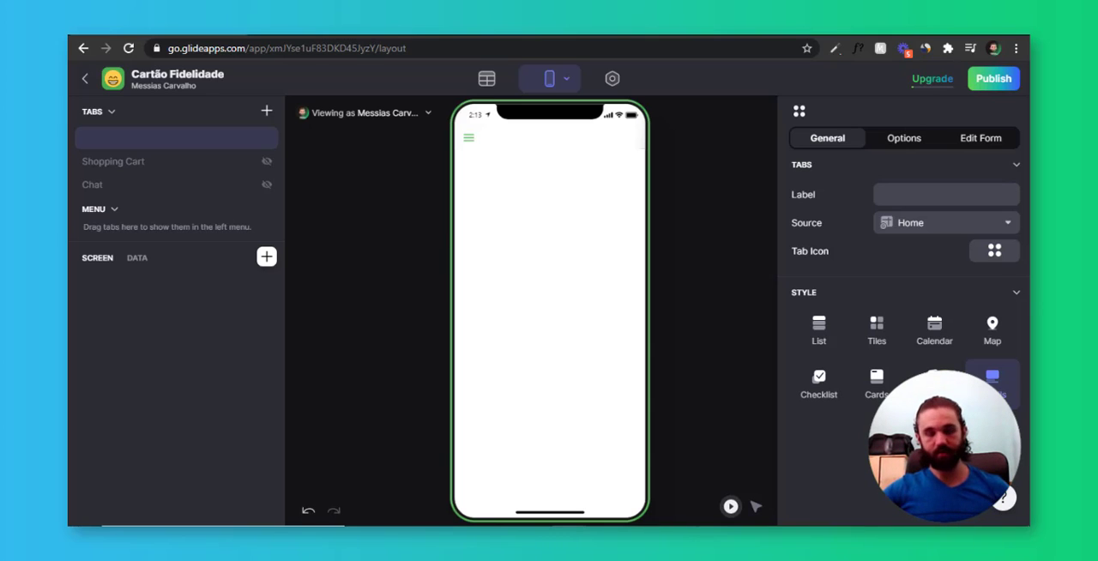
Add a Rich Text component to the home screen with custom HTML for a fixed 190deg orange-to-yellow gradient background, width 110%
left_click(268, 258)
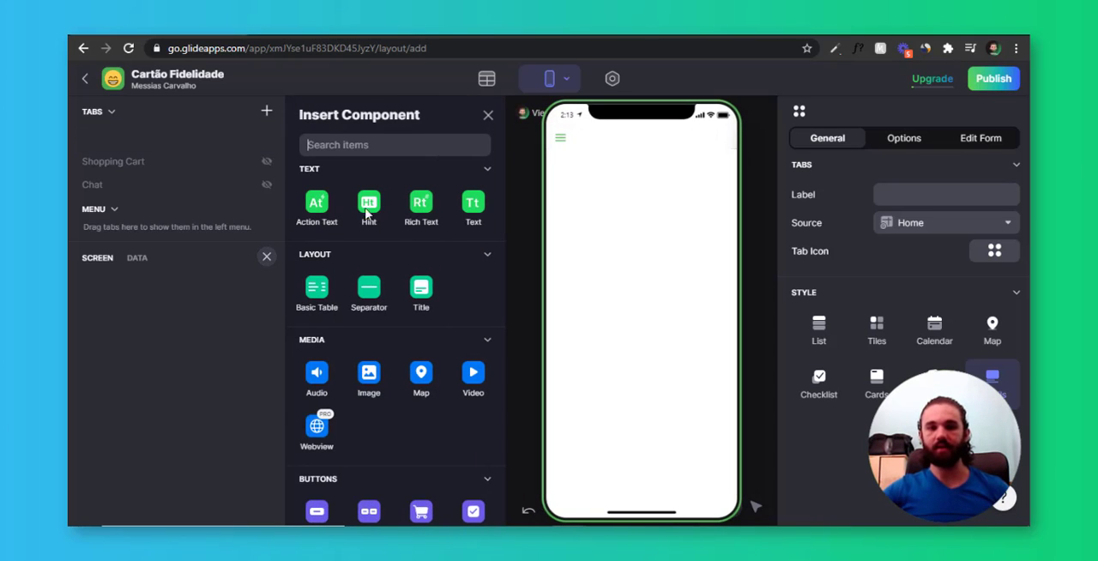
left_click(421, 206)
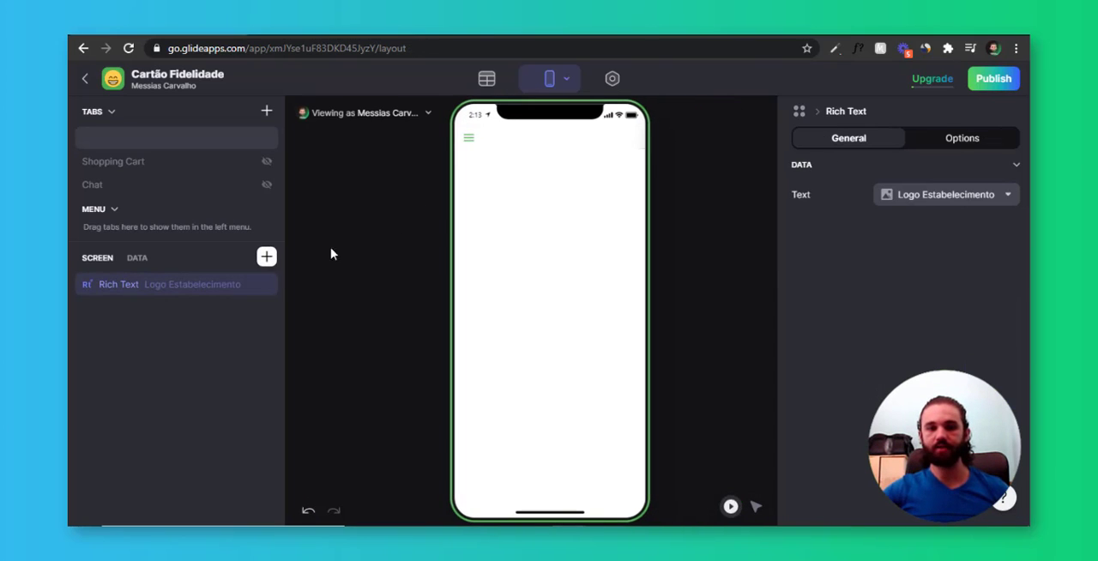
left_click(919, 203)
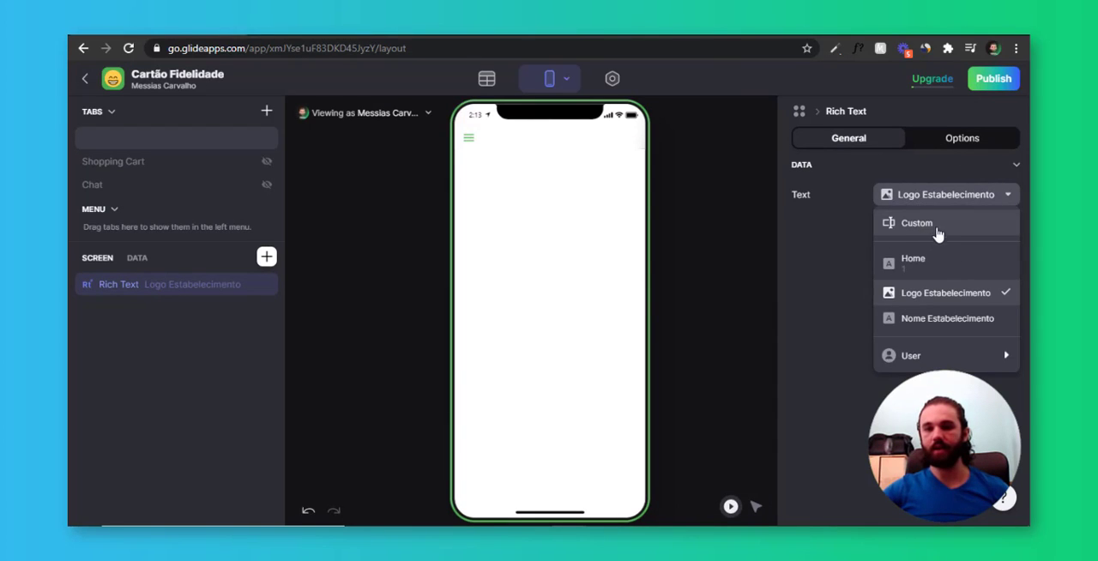
left_click(931, 226)
left_click(893, 197)
type("<a style=\"position: fixed; width: 110%; top:0%; right: 0%;  z-index:-2;\"> <div style=\"background: rgb(255,109,0); background: linear-gradient(190deg, rgba(255,109,0,1) 25%, rgba(253,198,29,0.9836309523809523) 50%, rgba(251,252,69,0.9500175070028011) 100%);; margin:0%; padding:100%; \">")
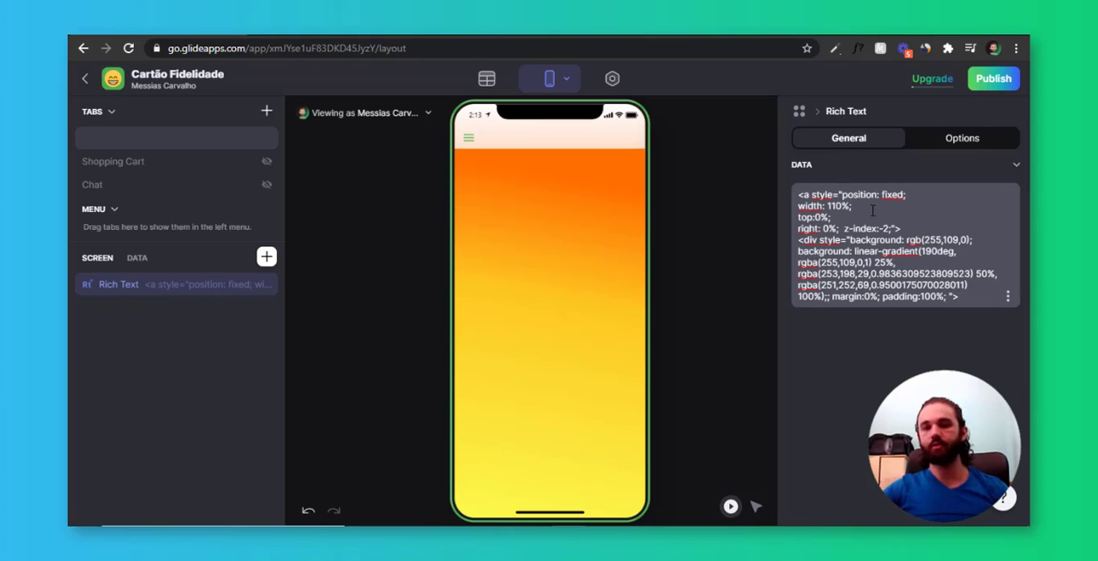
Shorten the opacity of the gradient's middle colour to 0.9 in the Rich Text code
left_click_drag(851, 207, 811, 211)
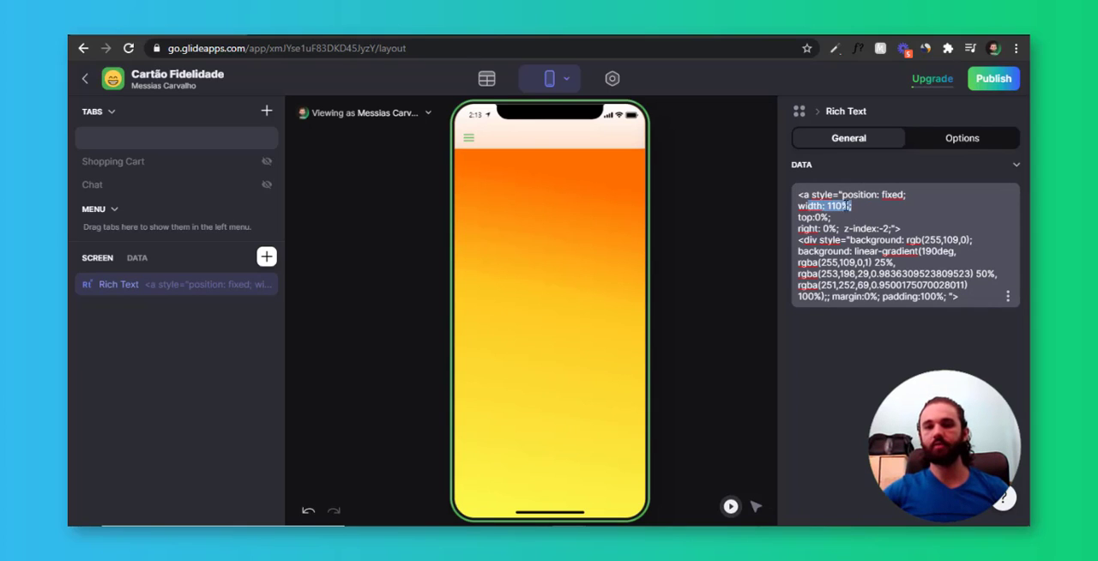
left_click(849, 207)
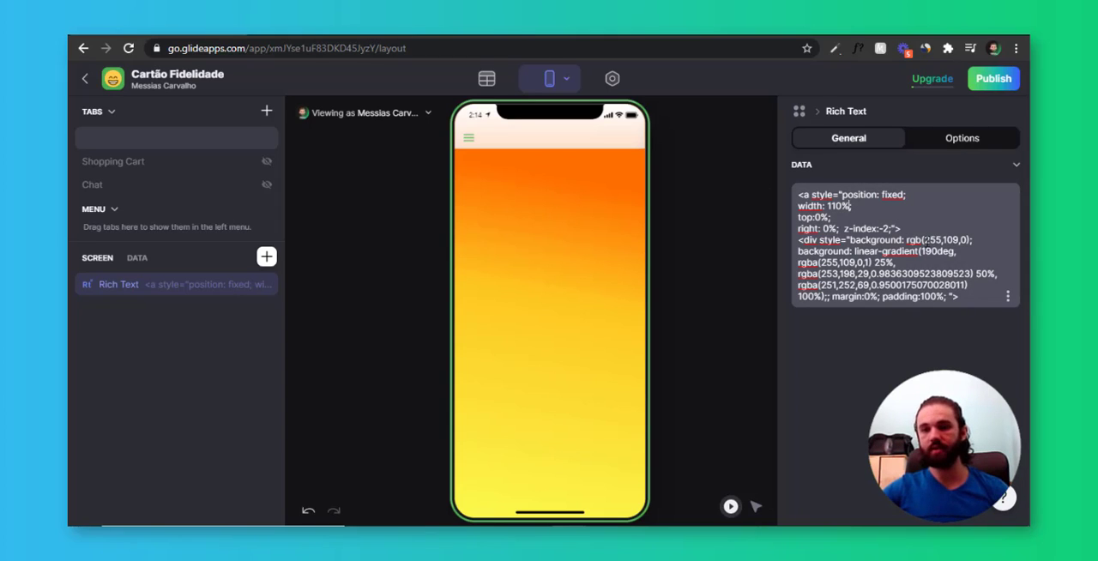
left_click_drag(924, 241, 967, 241)
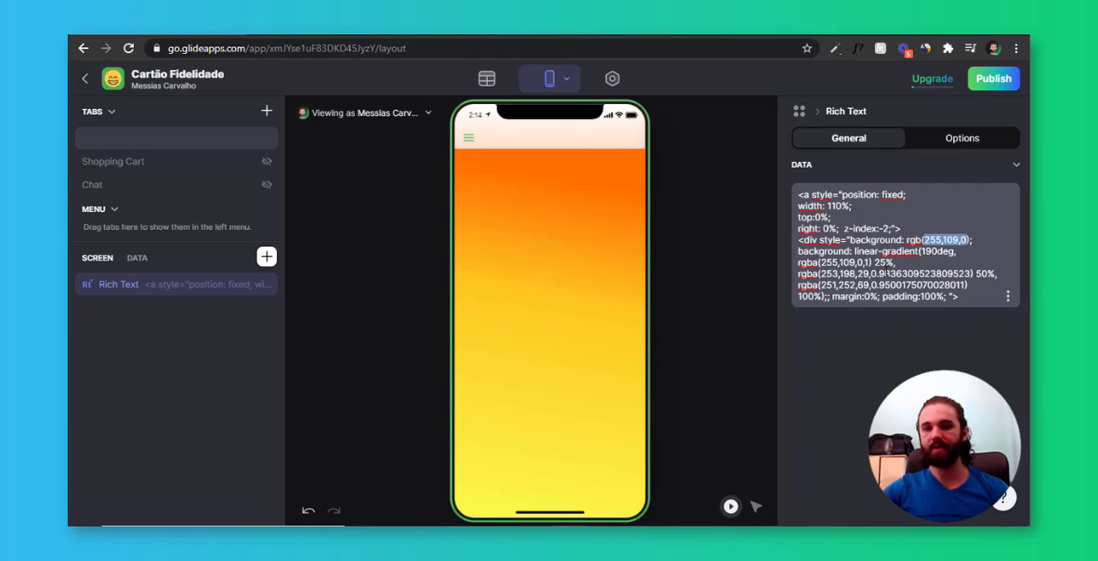
left_click_drag(885, 273, 975, 273)
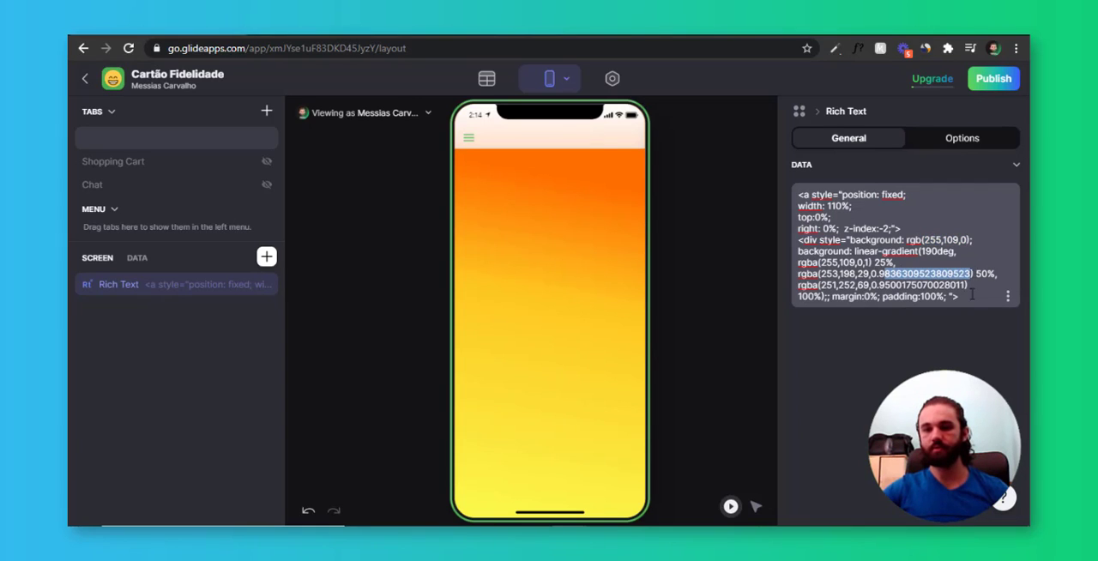
key("BackSpace")
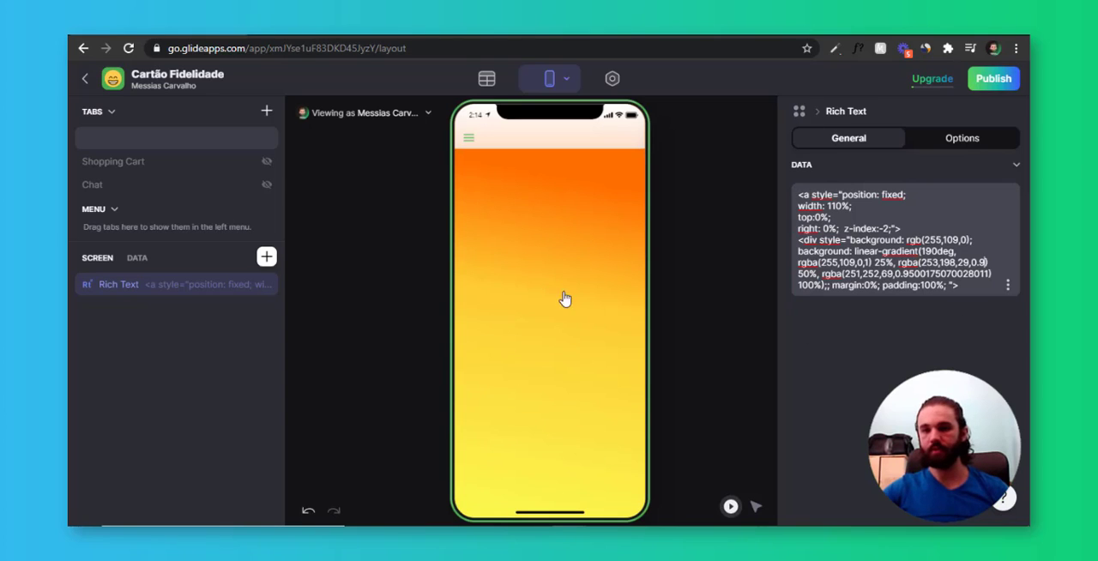
left_click(976, 286)
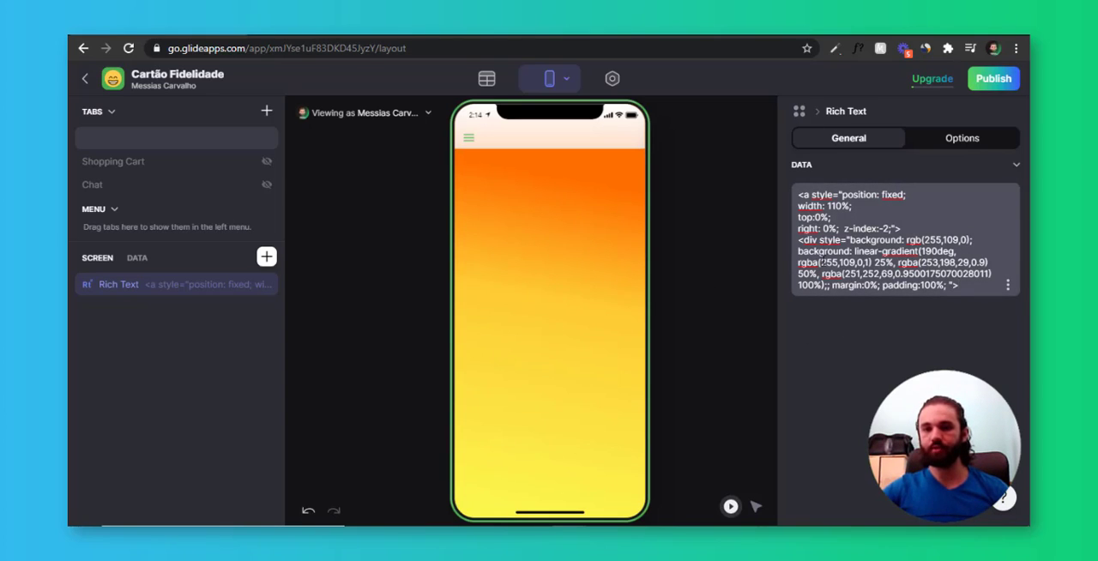
left_click_drag(822, 263, 837, 263)
left_click_drag(923, 263, 944, 241)
left_click(964, 289)
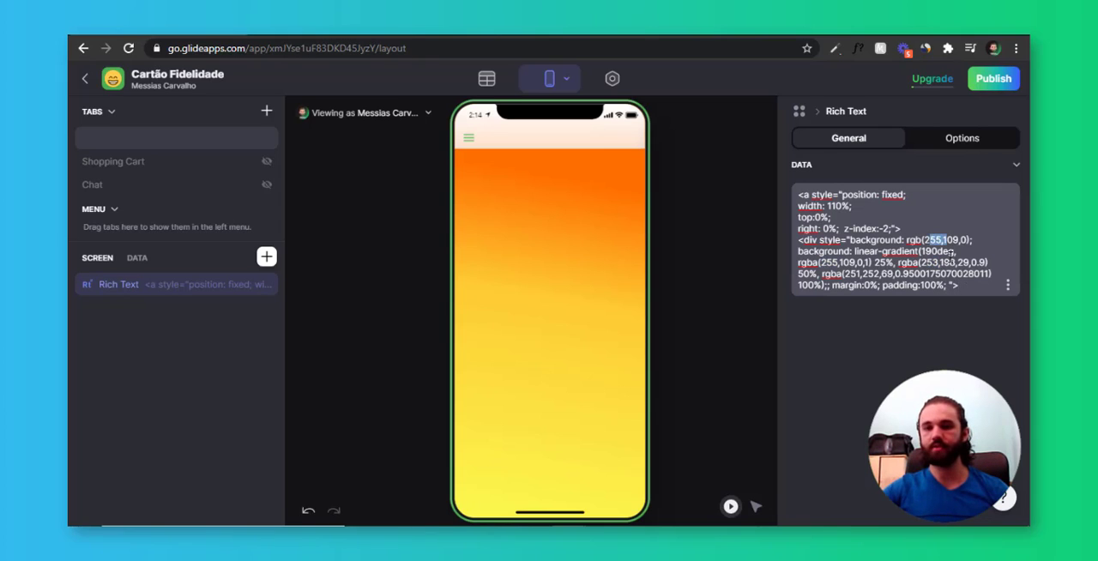
left_click(947, 262)
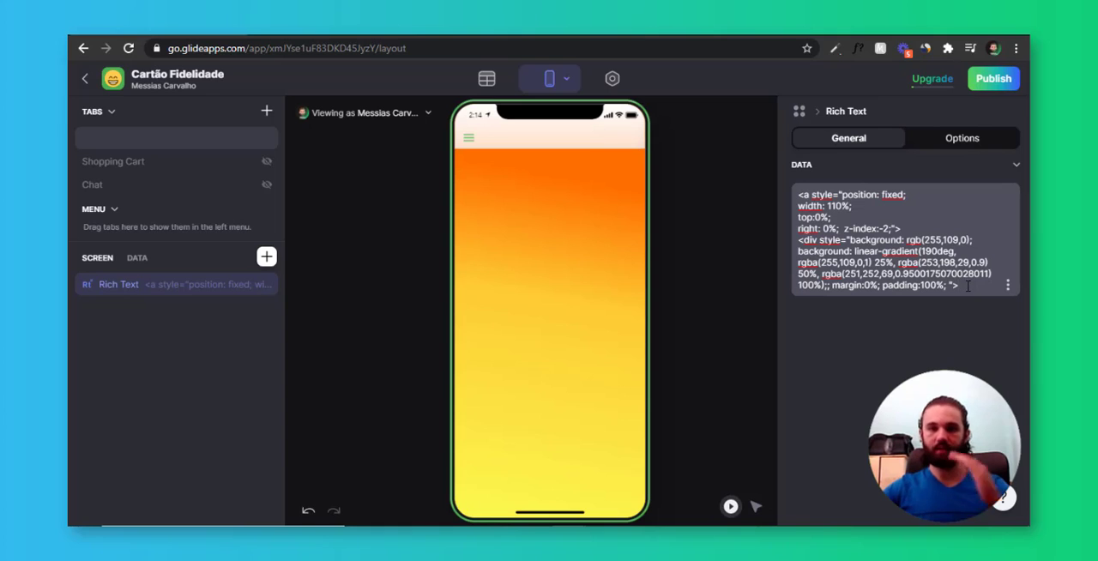
left_click(965, 286)
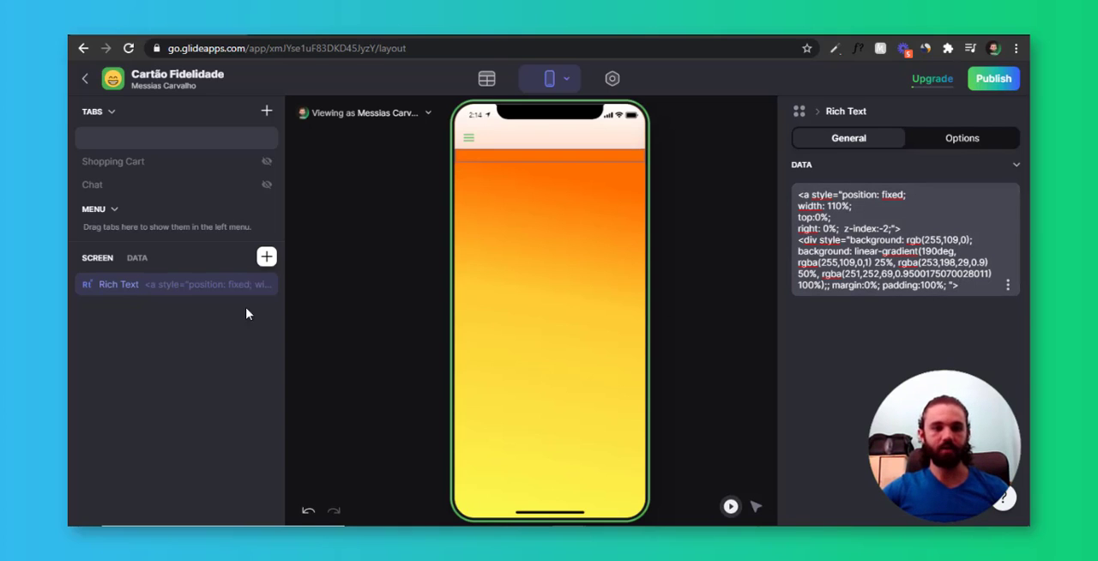
left_click(571, 324)
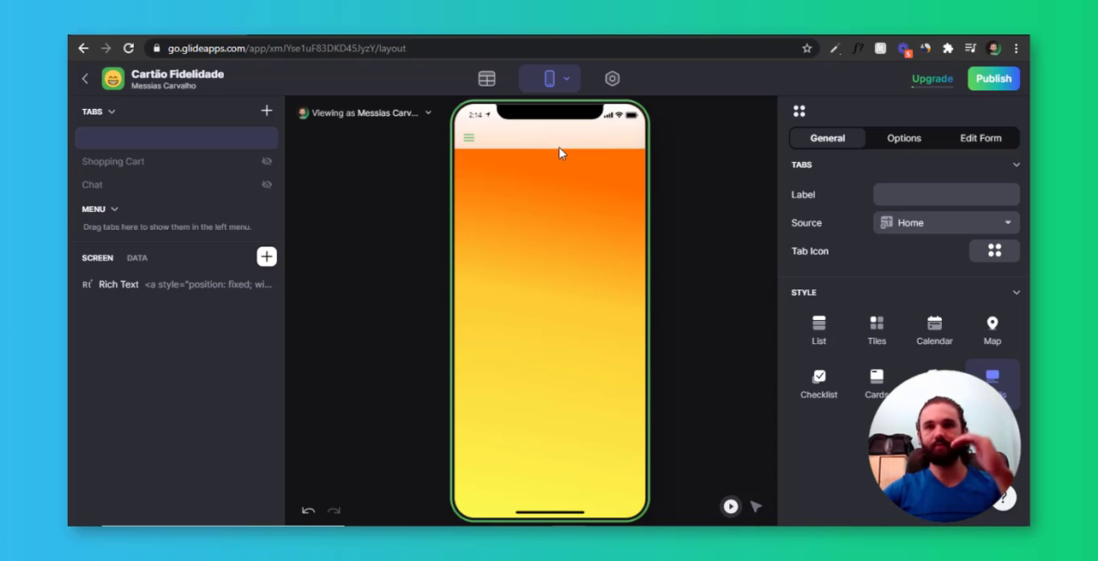
Duplicate the gradient Rich Text and replace the copy's code with the nav-bar-color style that sets a transparent app bar with blur(0px)
left_click(246, 284)
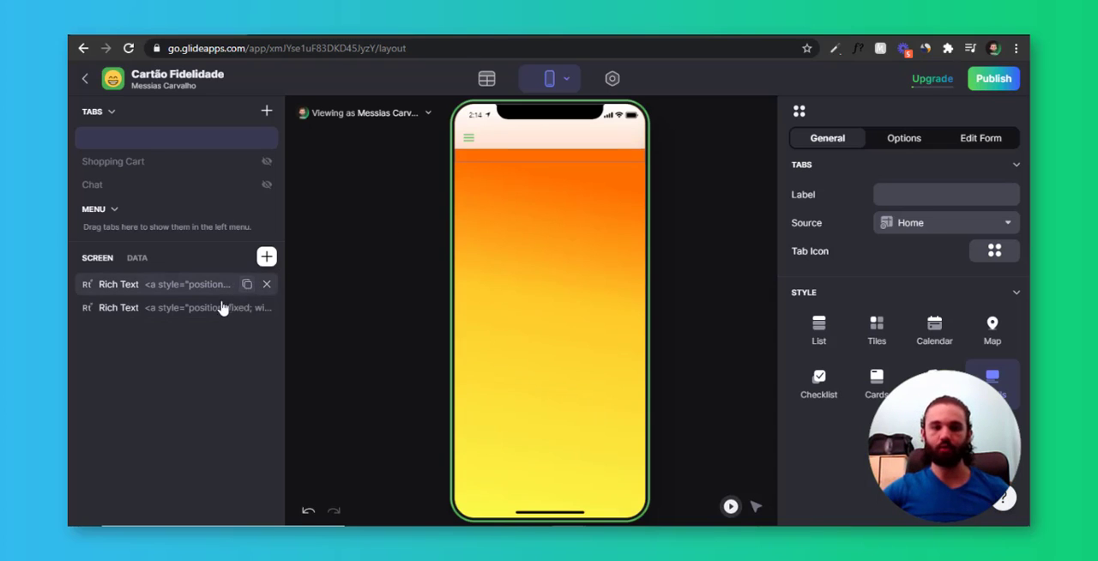
left_click(204, 315)
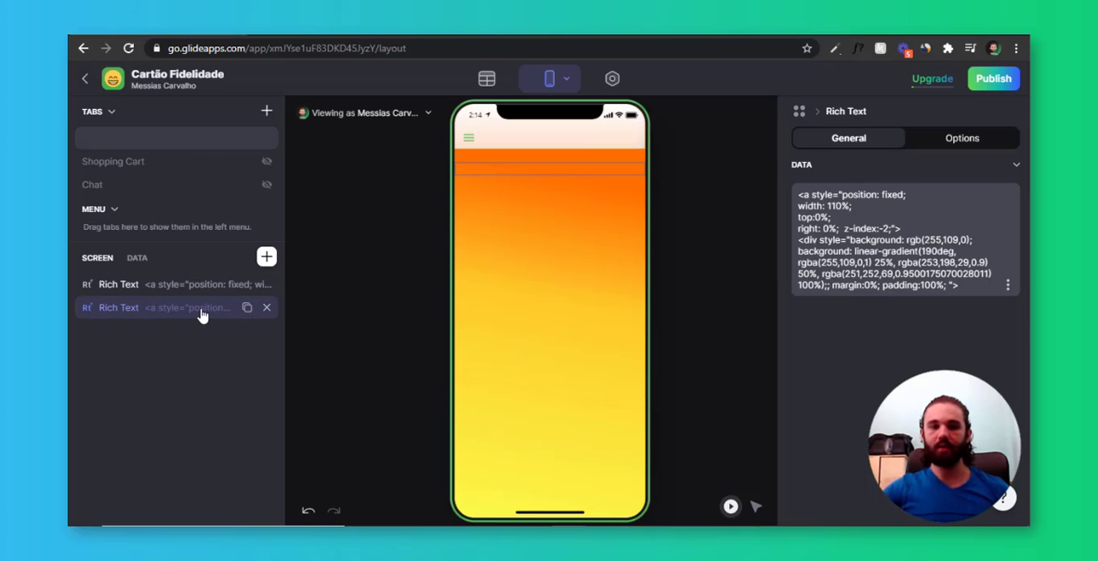
left_click(993, 264)
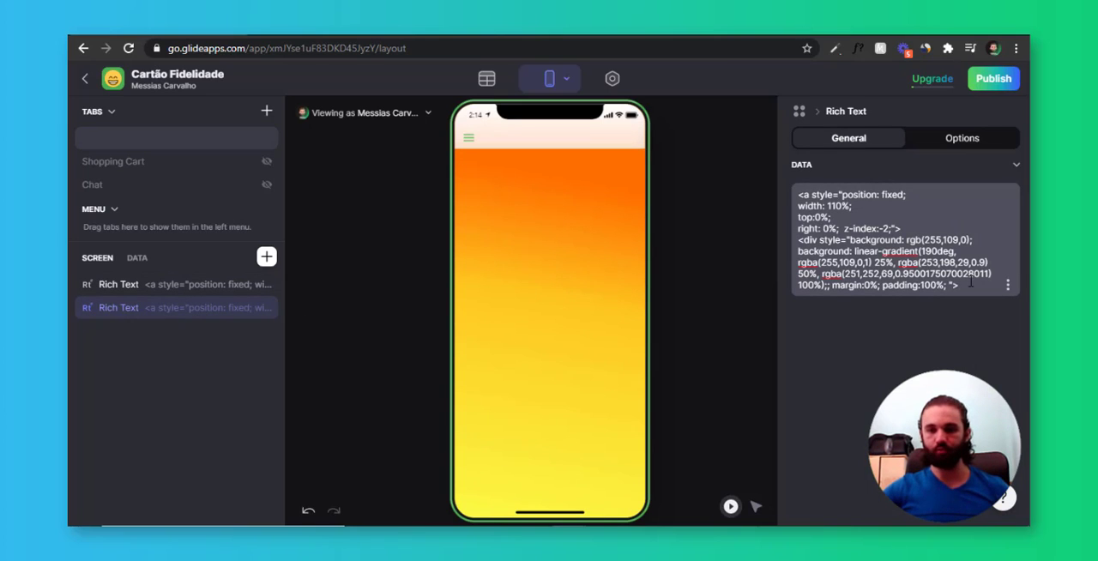
key("ctrl+a")
key("BackSpace")
type("<!nav-bar-color!> <pre><div> <style> [data-test=\"glide-app-bar\"] :nth-child(1) {   backdrop-filter: blur(0px);   background: transparent;   -webkit-backdrop-filter: blur(0px); }")
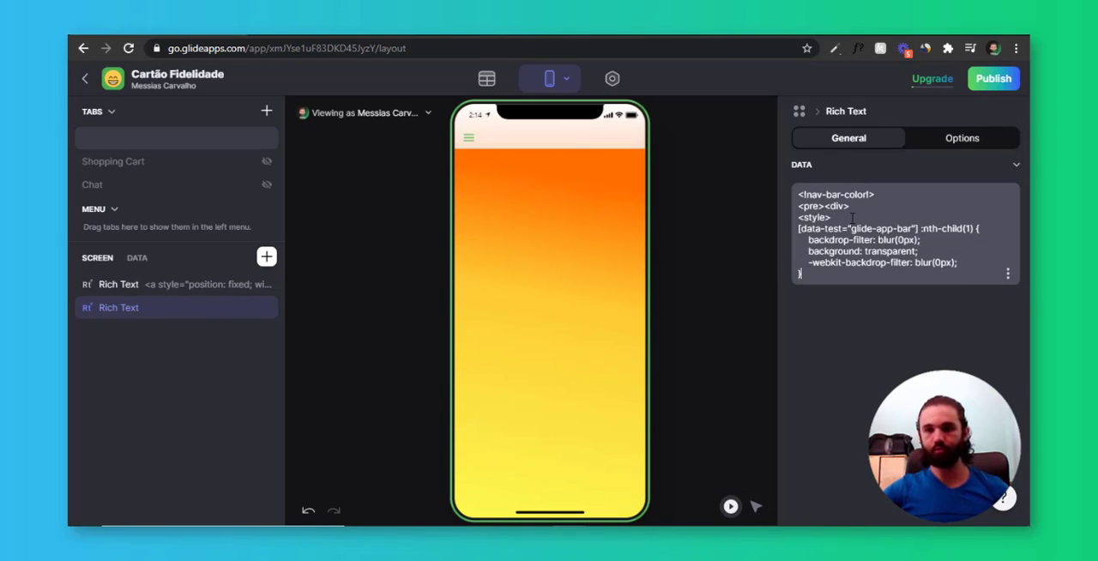
left_click(850, 207)
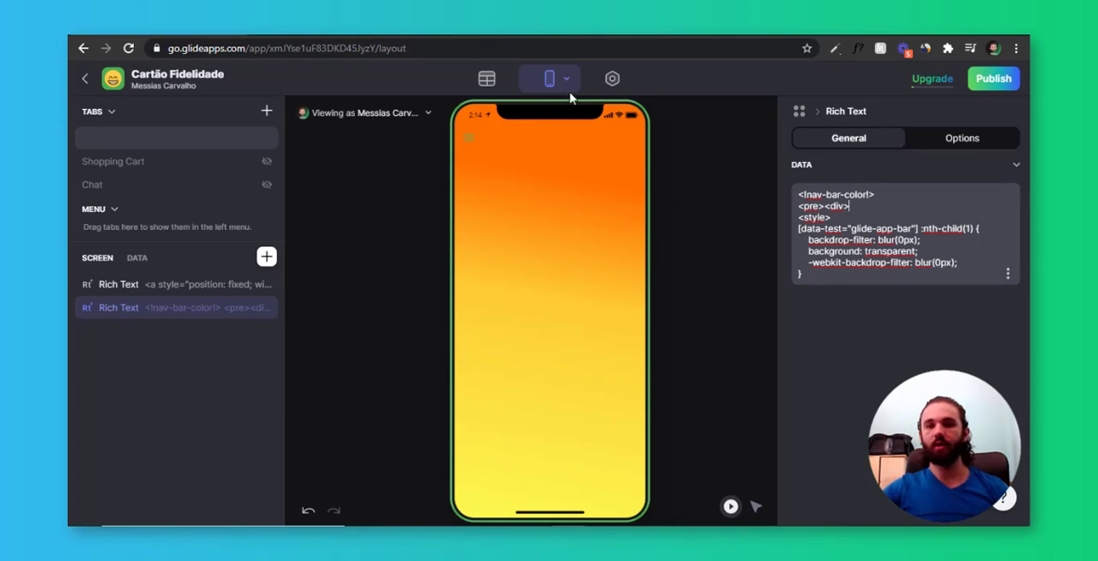
left_click(469, 140)
left_click(604, 142)
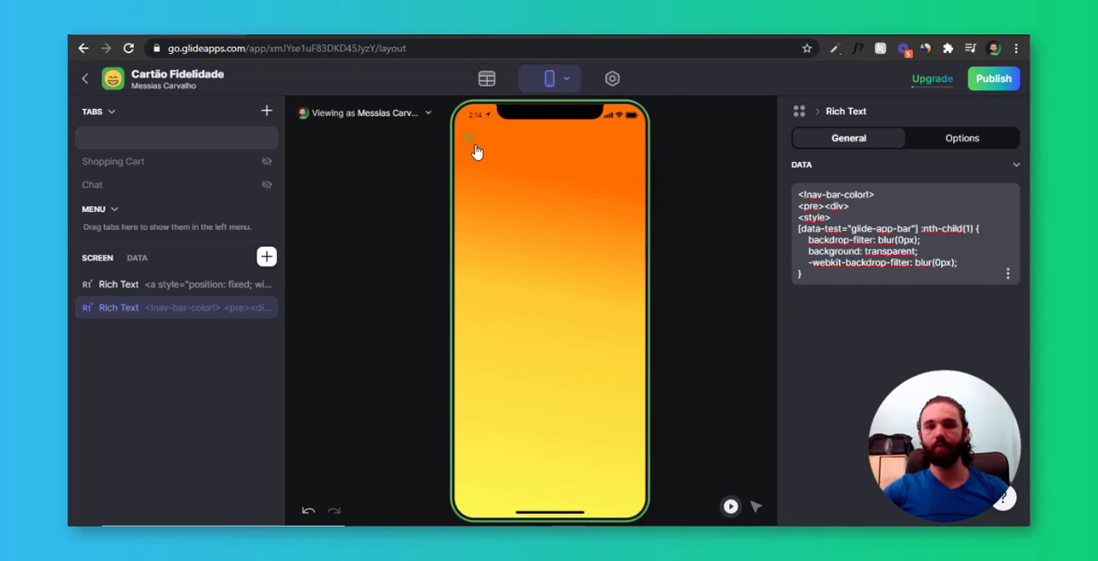
key("ctrl")
key("ctrl")
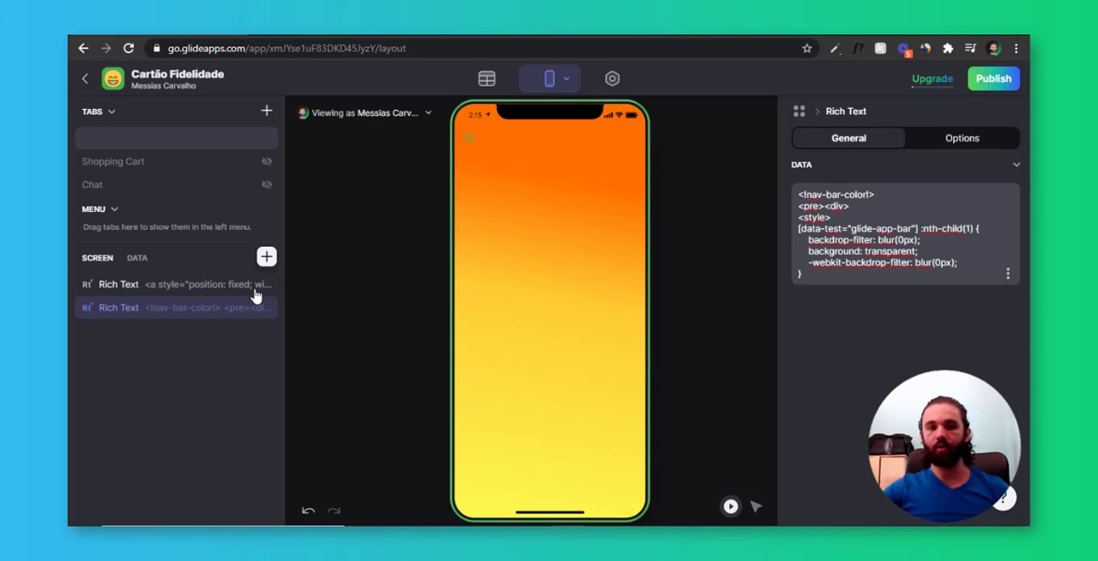
Try a duplicated Rich Text with the code "<span/><style>.nav-bar-root button{visibility:hidden;}</style>" to hide the menu button, and delete that component
left_click(246, 317)
left_click(836, 255)
key("ctrl+a")
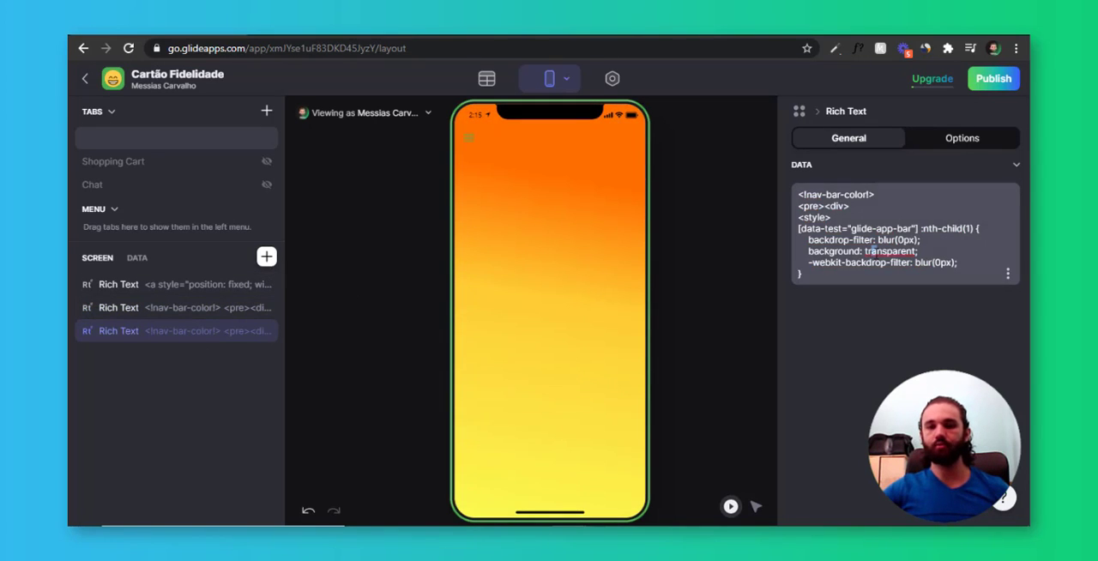
type("<span/><style>.nav-bar-root button{visibility:hidden;}</style>")
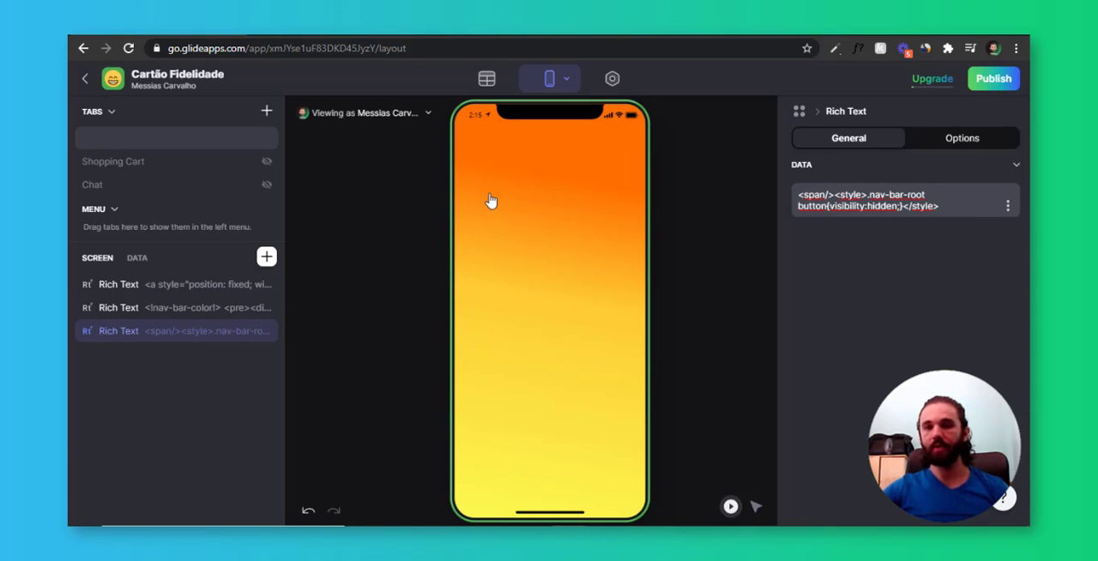
left_click(275, 338)
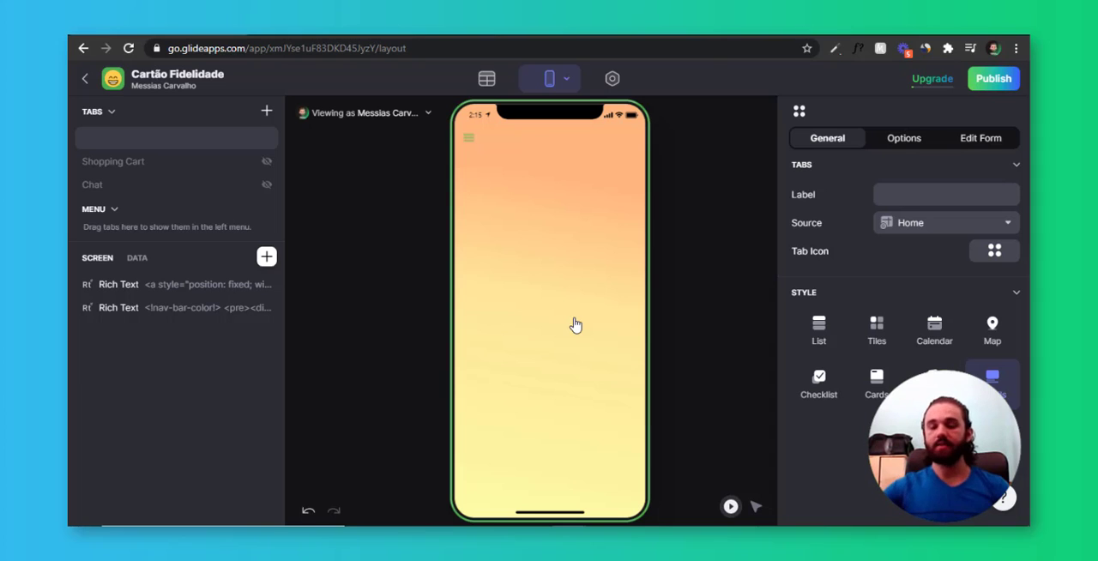
Open the side menu in the app preview and examine its entries and the profile page it leads to
left_click(238, 307)
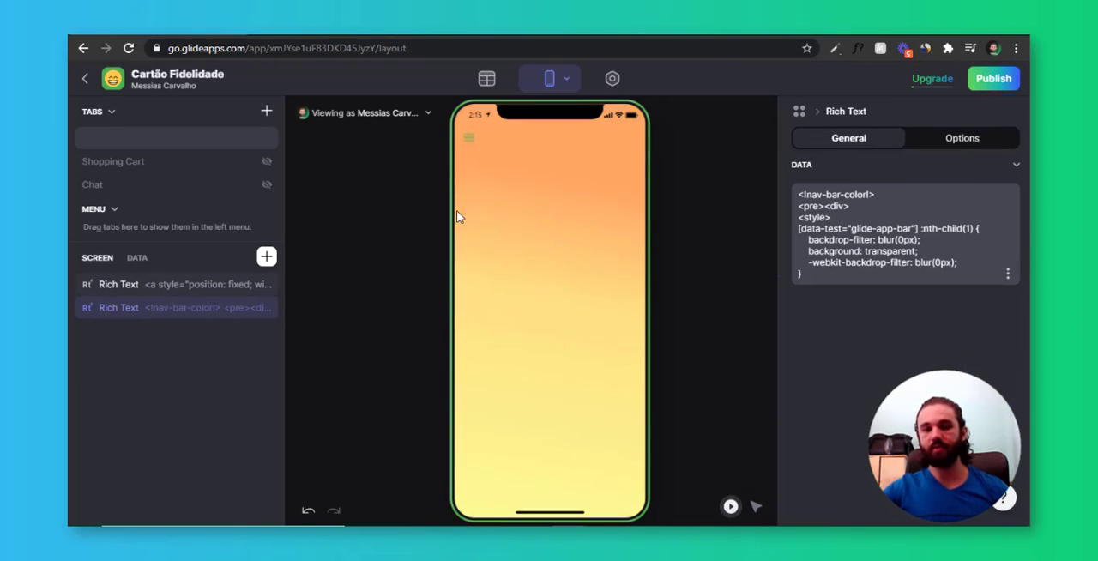
left_click(468, 139)
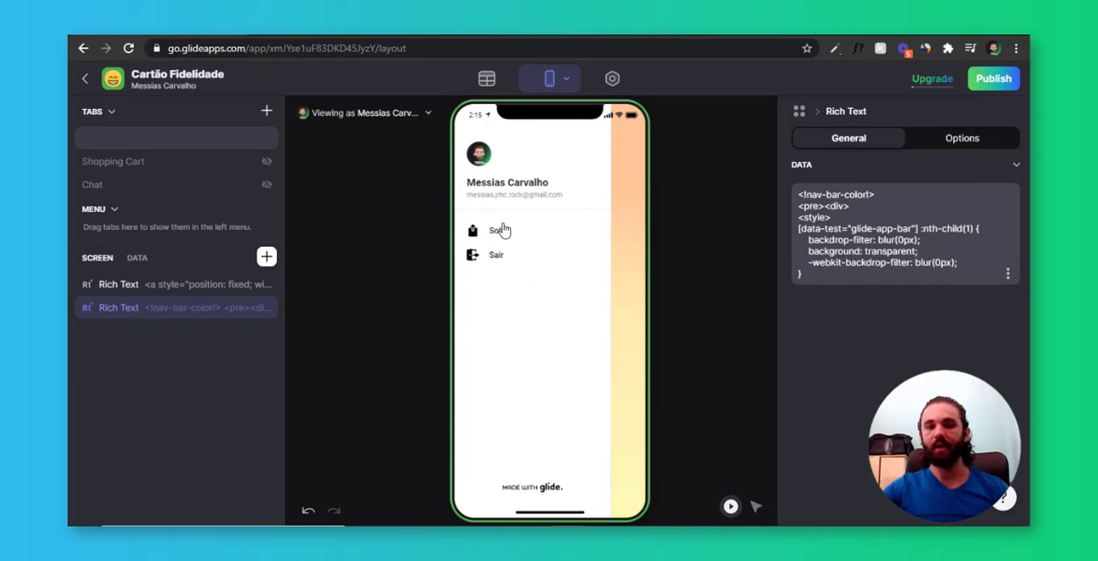
left_click(520, 182)
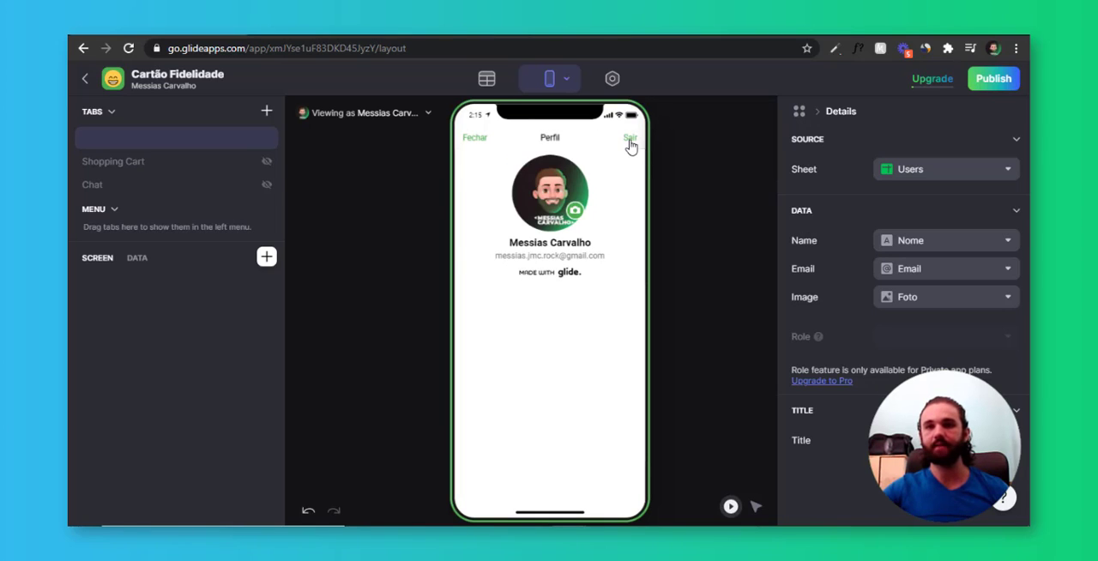
left_click(475, 139)
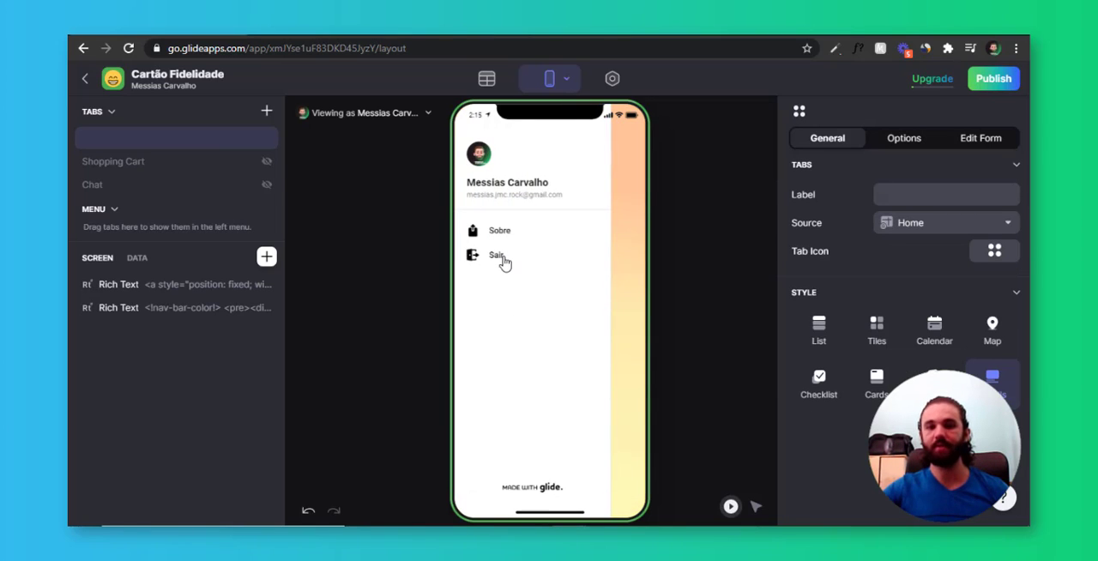
left_click(631, 267)
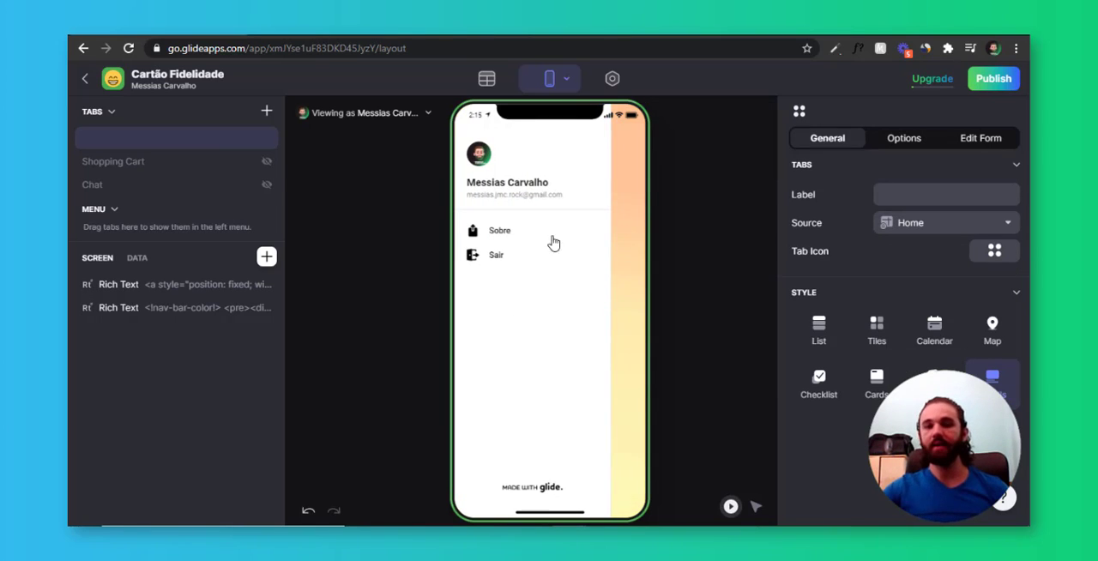
key("ctrl")
key("ctrl")
key("ctrl")
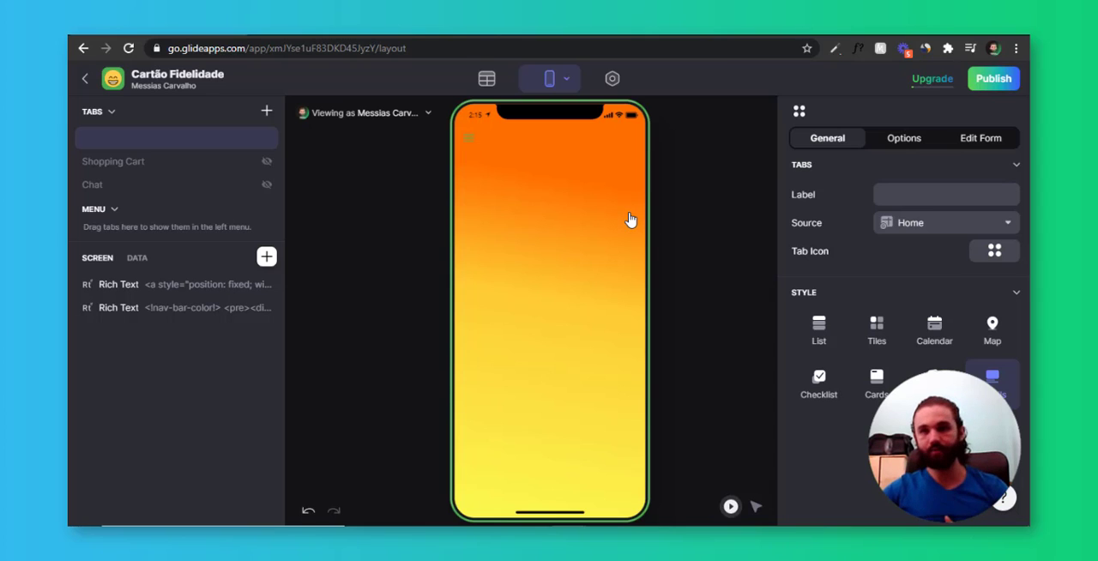
left_click(468, 137)
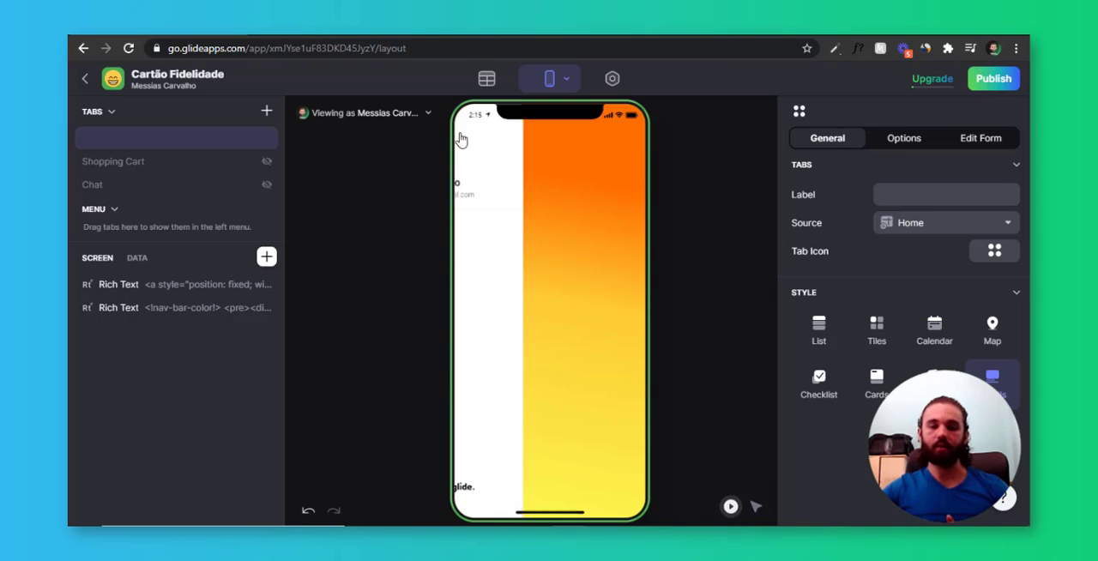
left_click(630, 162)
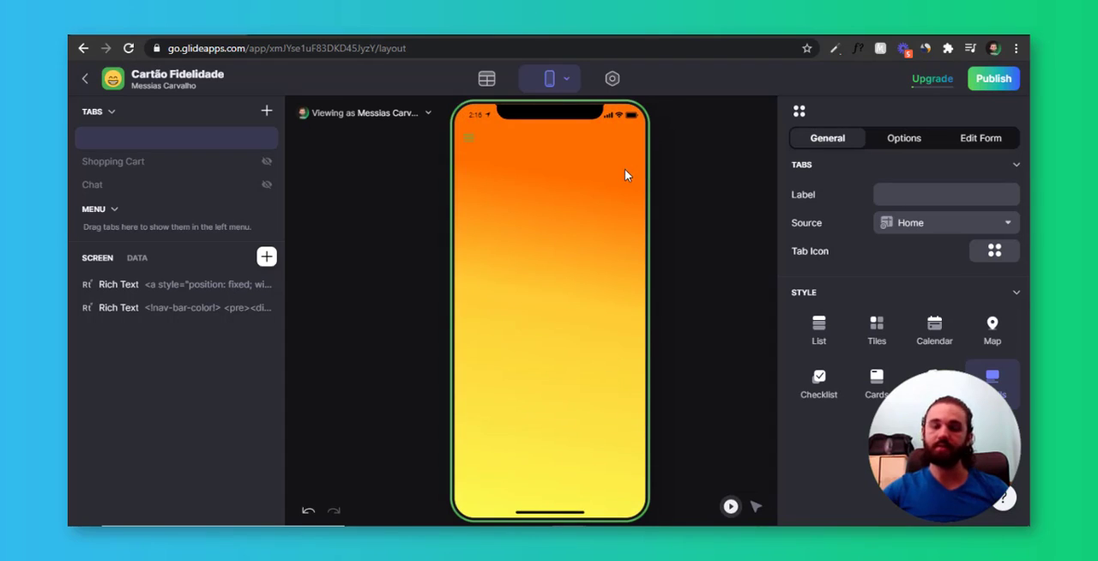
left_click(469, 139)
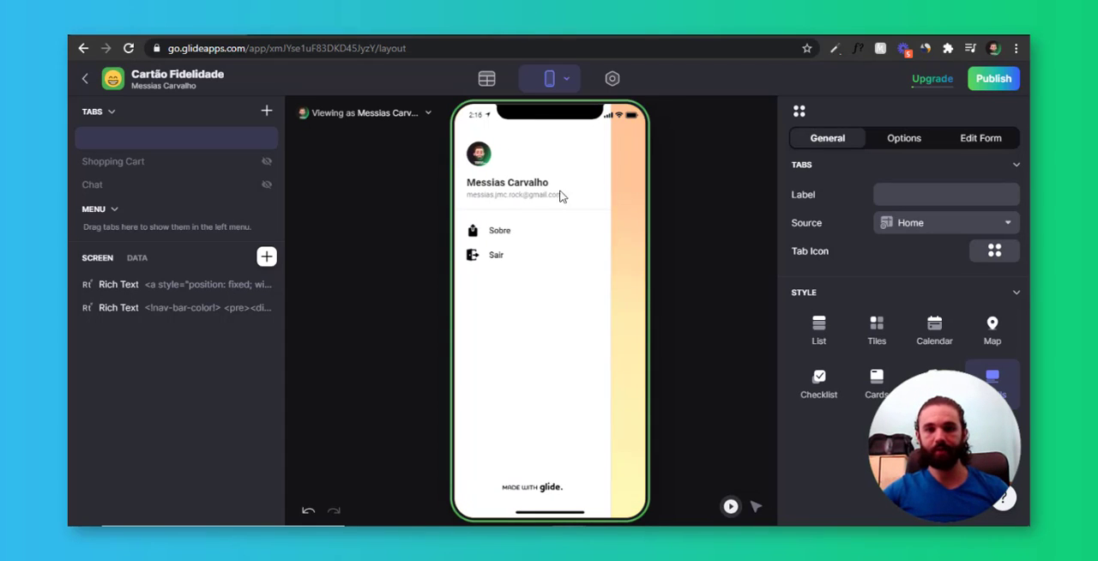
left_click(480, 155)
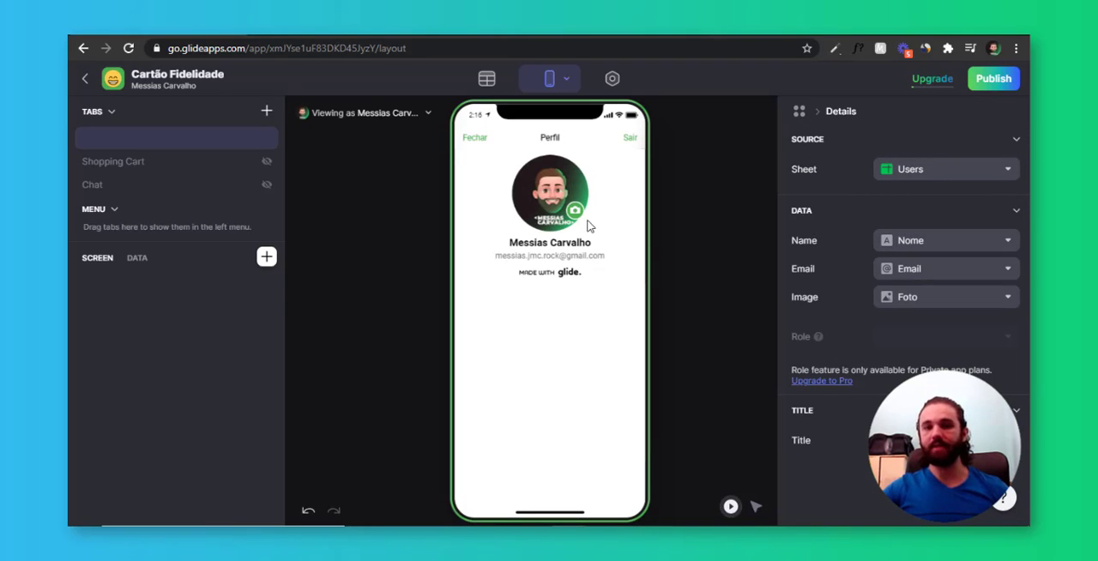
left_click(484, 143)
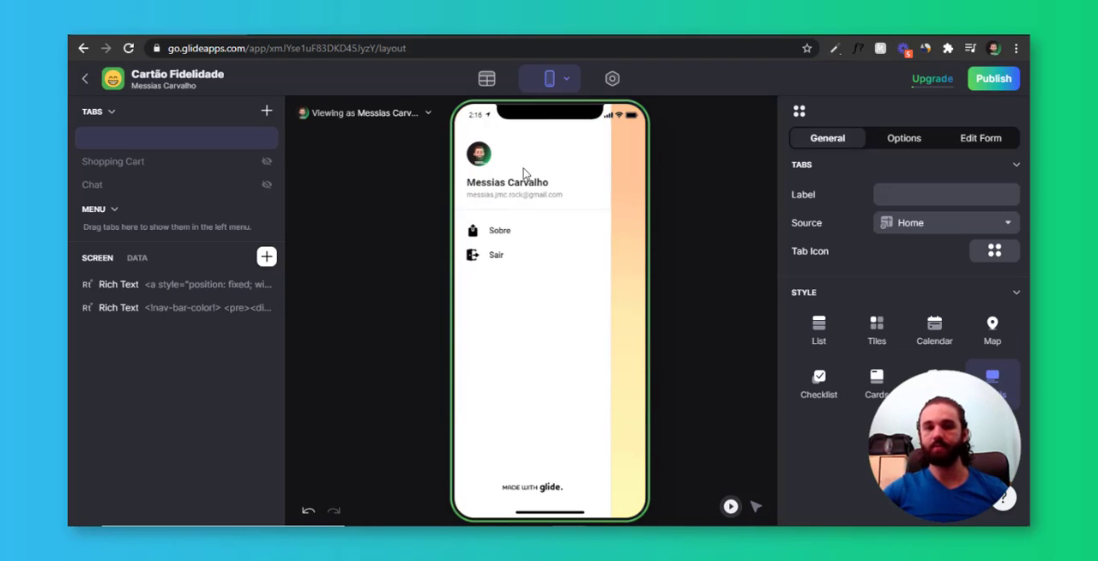
Examine the profile page's source sheet options and the data it draws from, and close the page in the preview
left_click(513, 184)
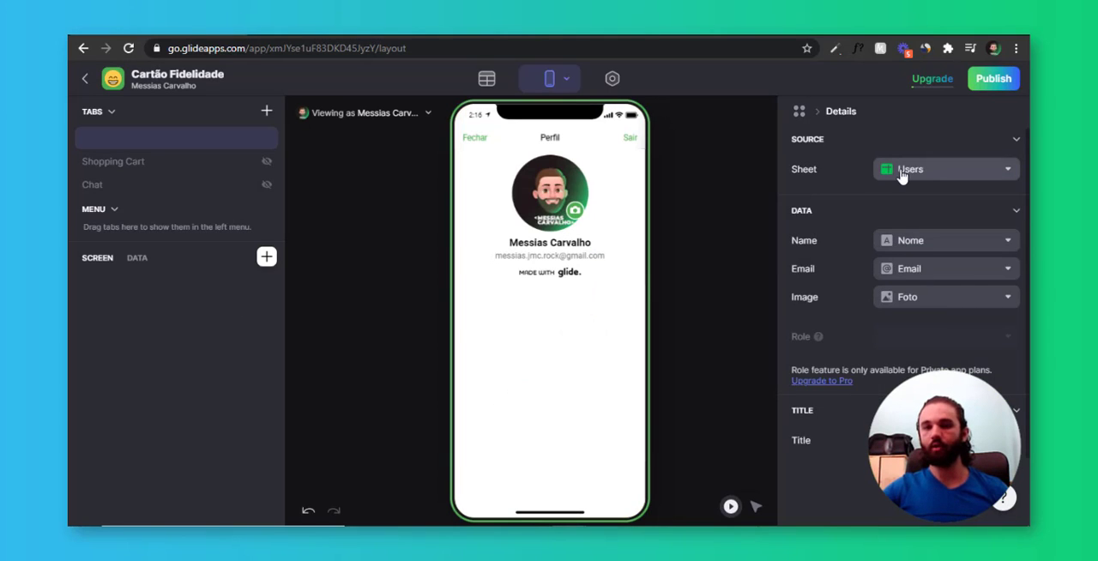
left_click(940, 174)
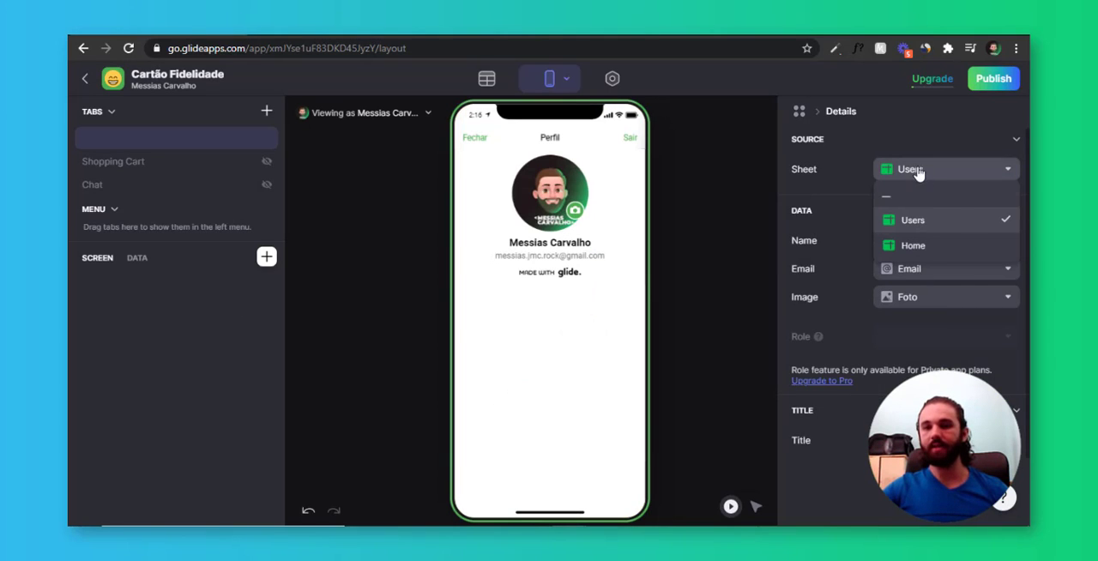
left_click(947, 224)
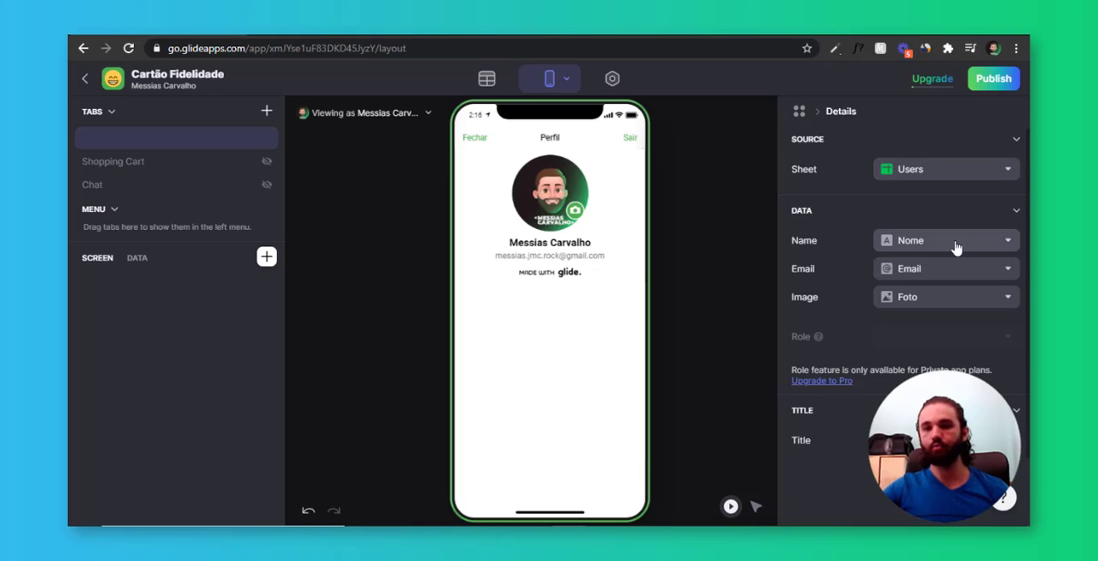
left_click(940, 174)
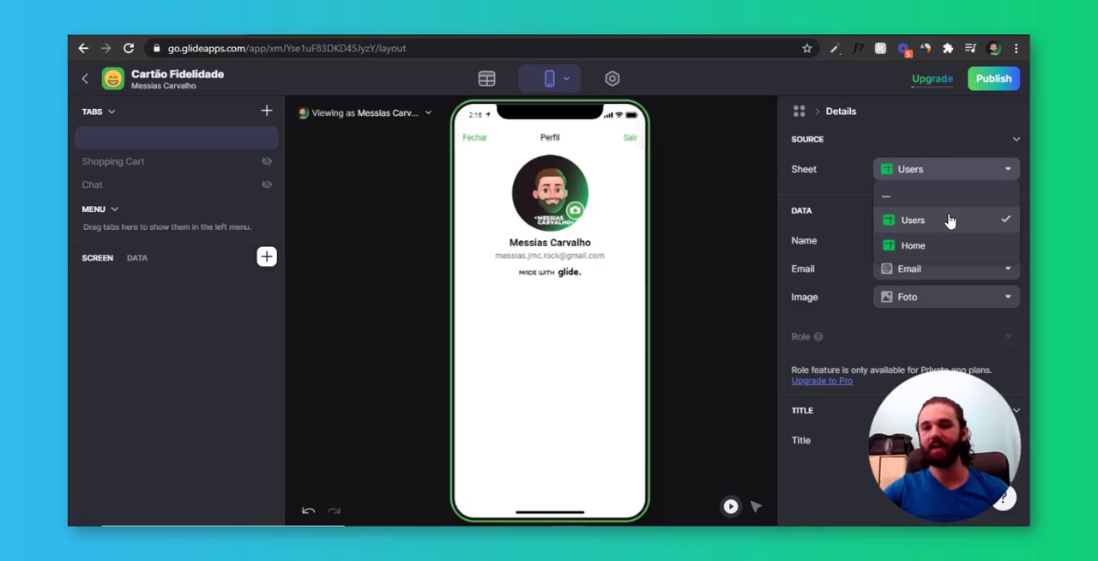
left_click(952, 176)
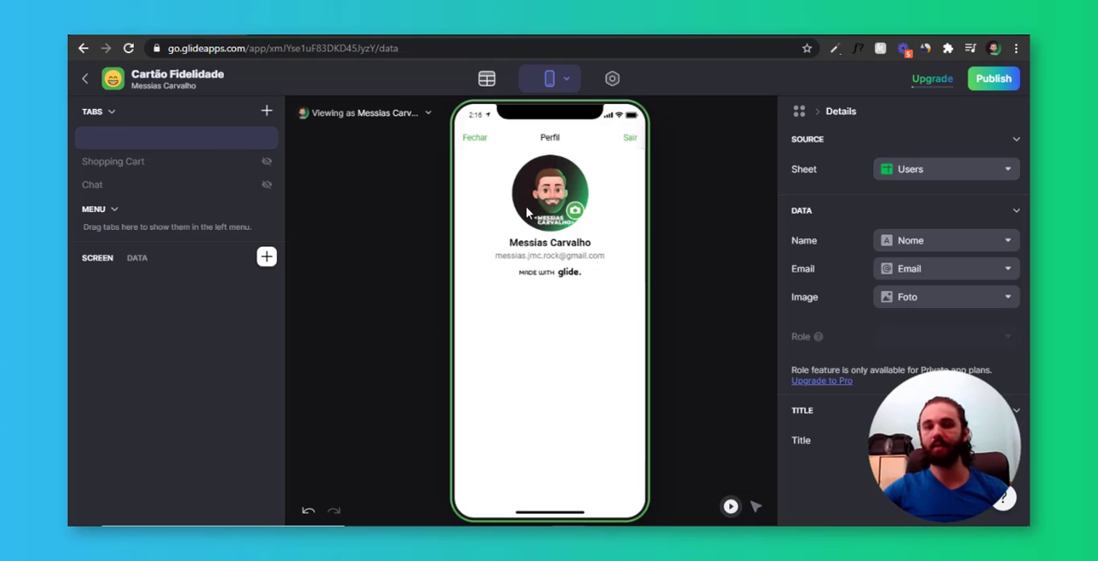
left_click(486, 79)
left_click(549, 79)
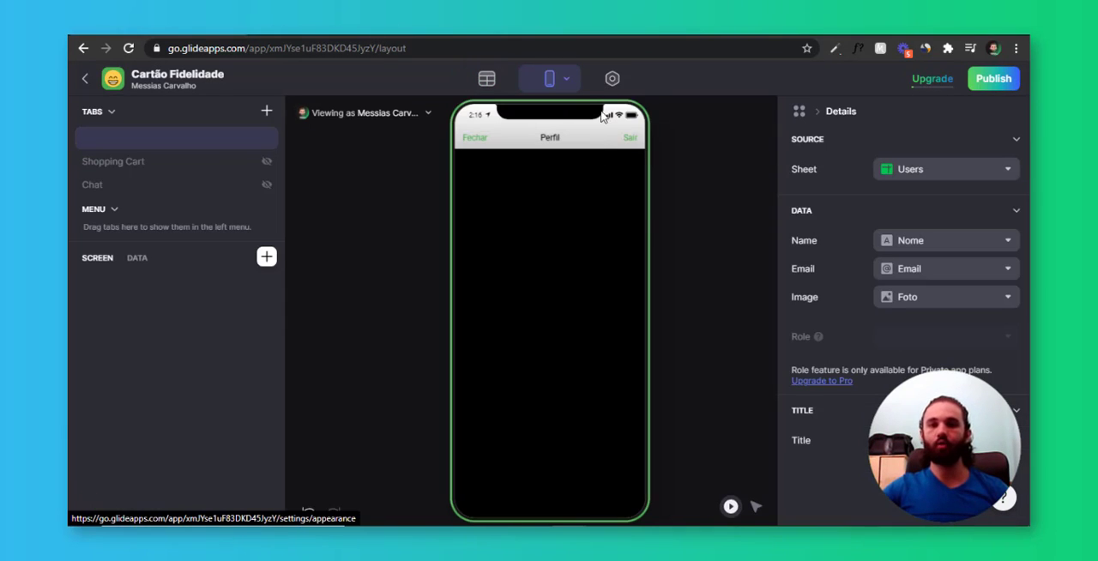
left_click(482, 142)
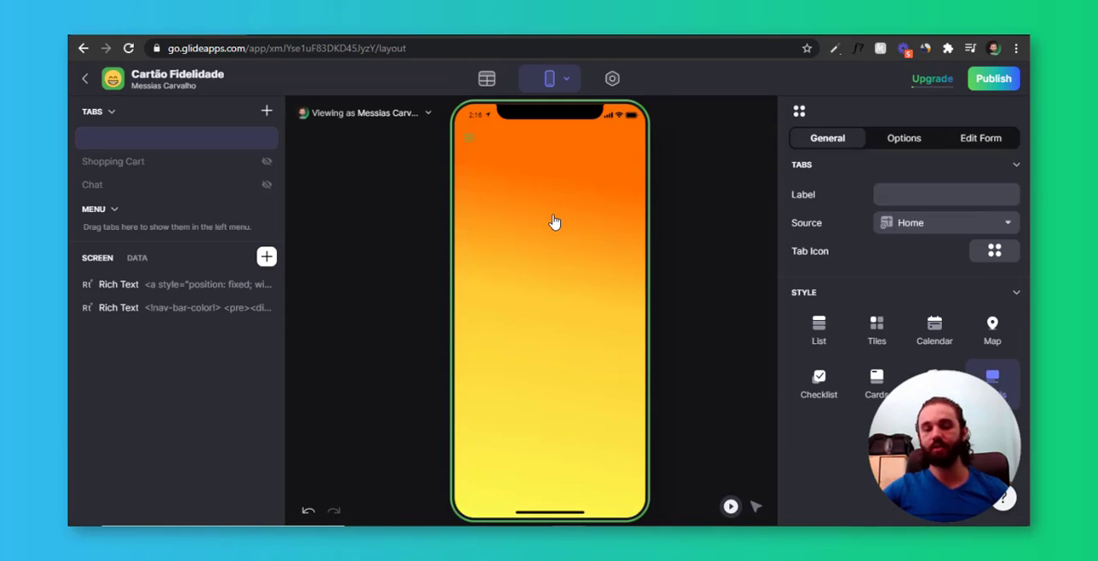
In the privacy settings, allow sign-in with a Google account and set the app's sign-in to Public
left_click(612, 79)
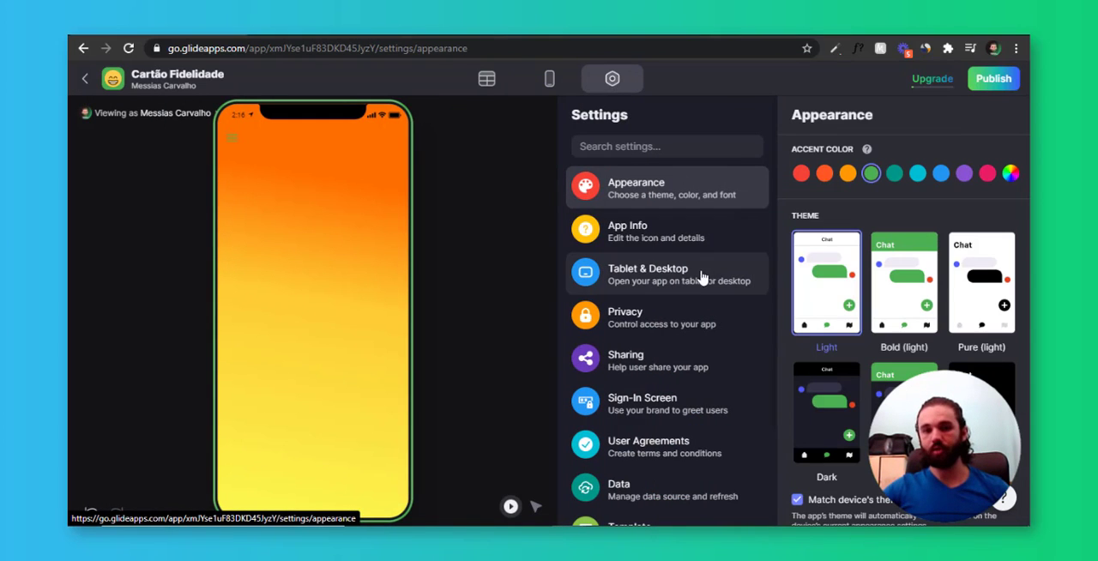
left_click(678, 312)
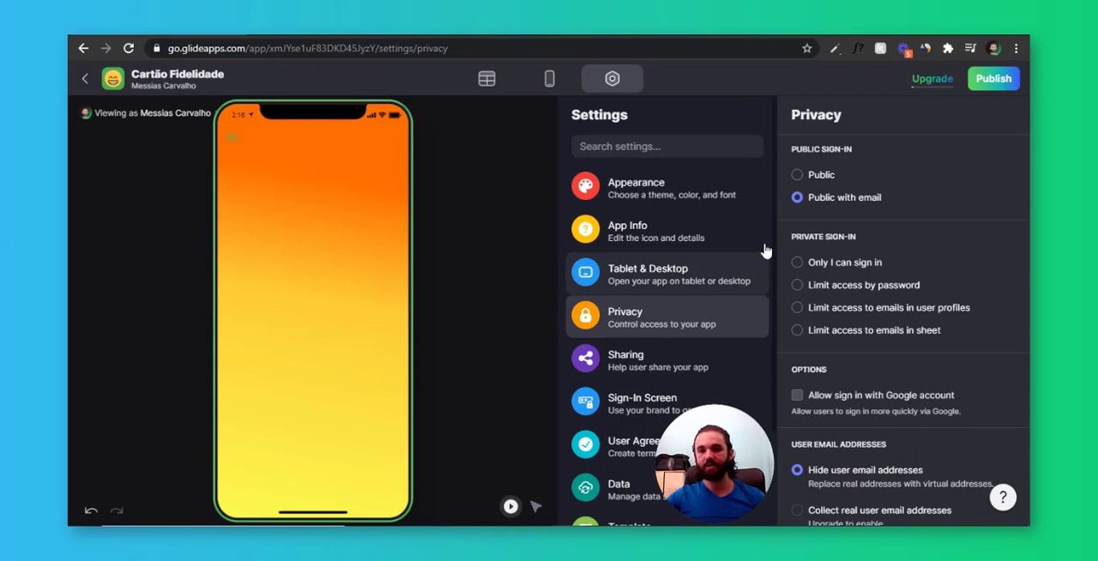
left_click(818, 178)
left_click(839, 199)
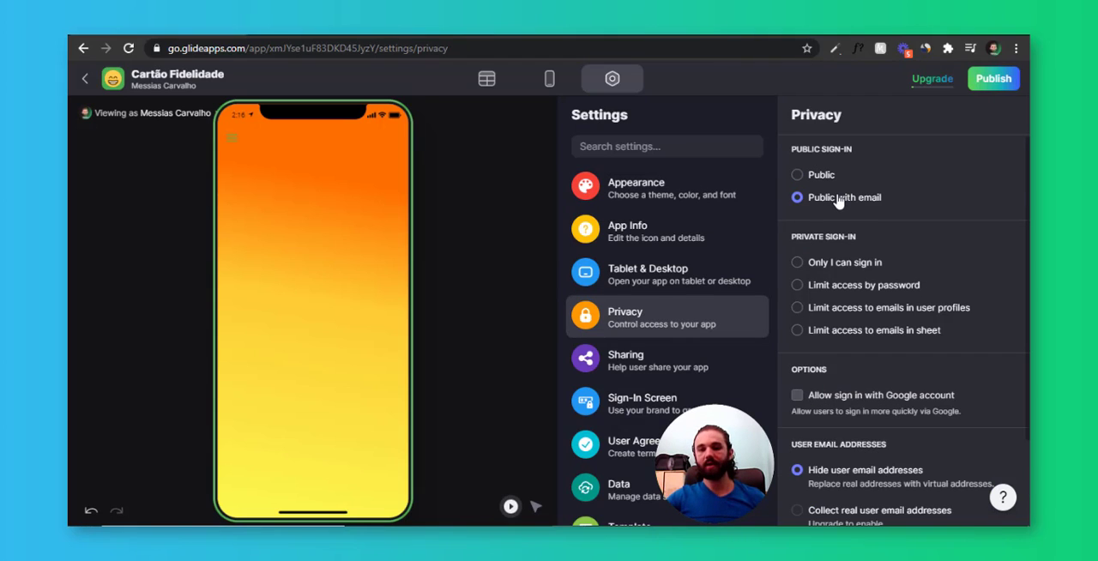
left_click(882, 403)
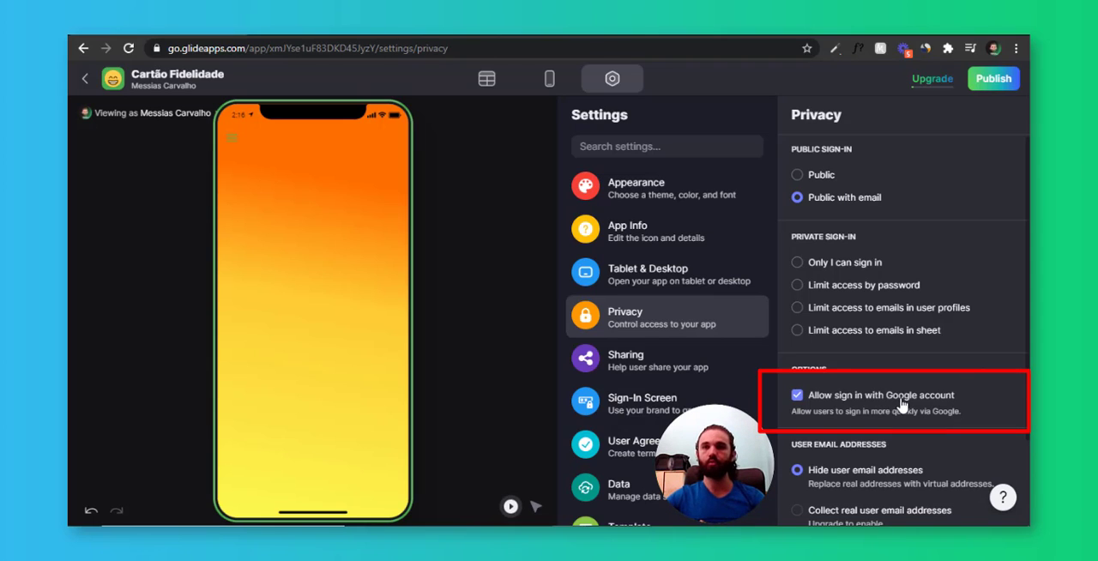
left_click(822, 184)
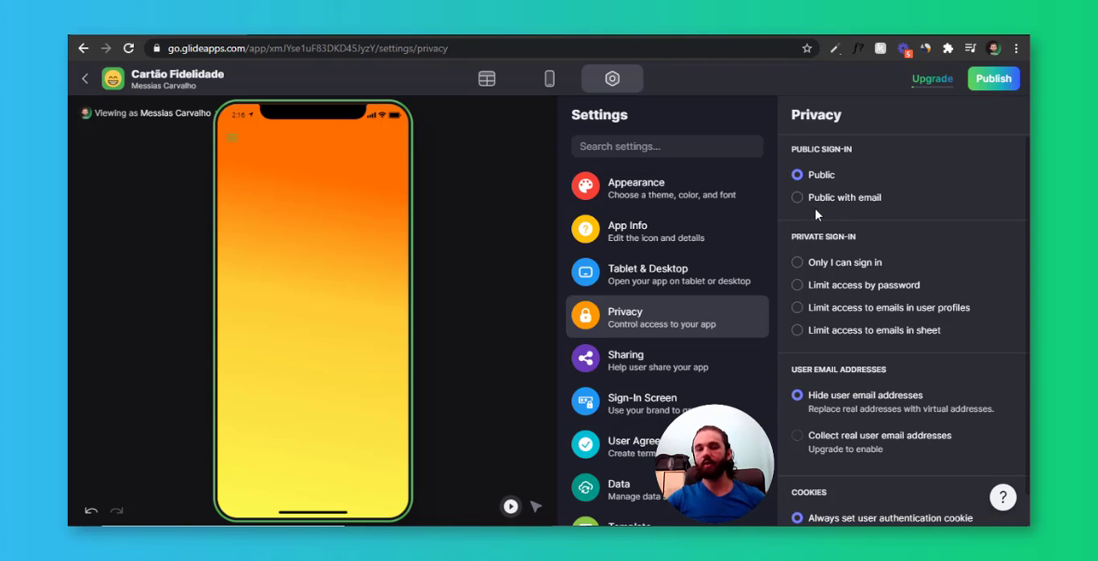
Add the "seu logo aqui" image from the Cartão fidelidade App folder to the app's home screen
left_click(549, 78)
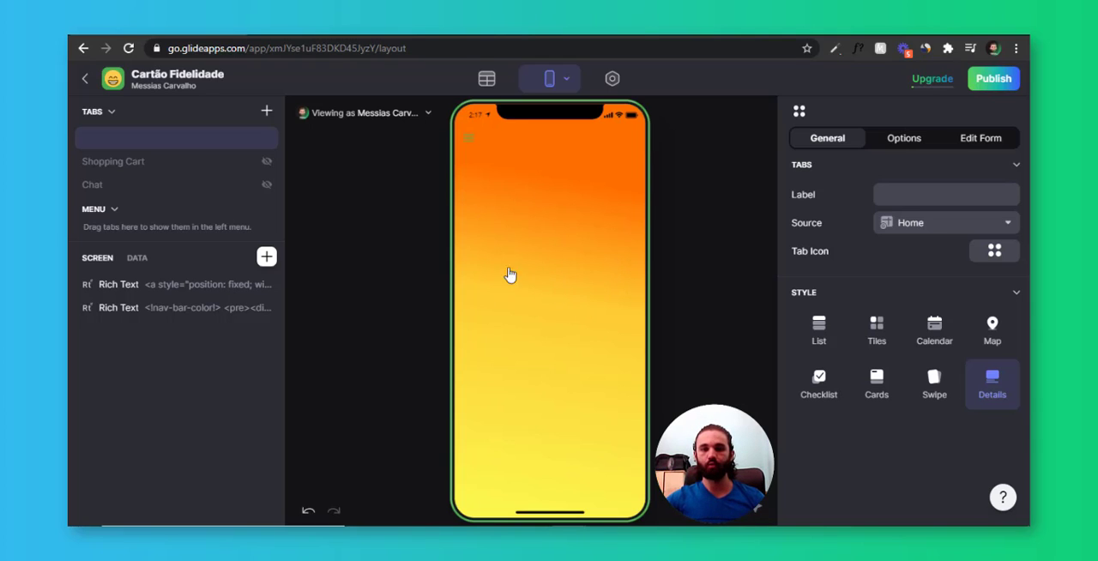
left_click(432, 524)
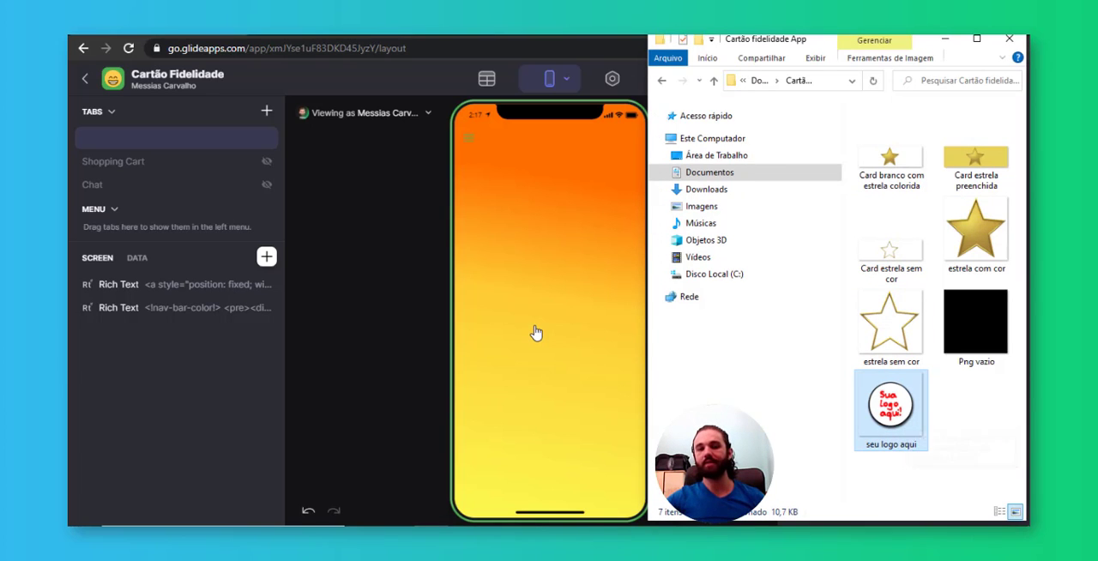
left_click_drag(911, 423, 561, 234)
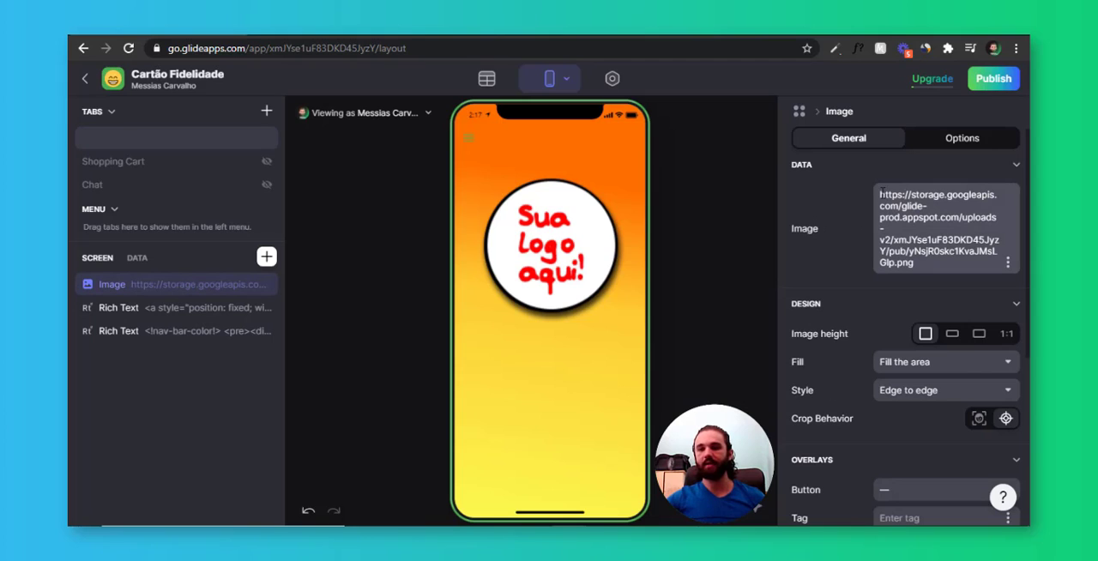
Copy the full URL of the logo image component and open the Home table's data
left_click_drag(880, 193, 981, 275)
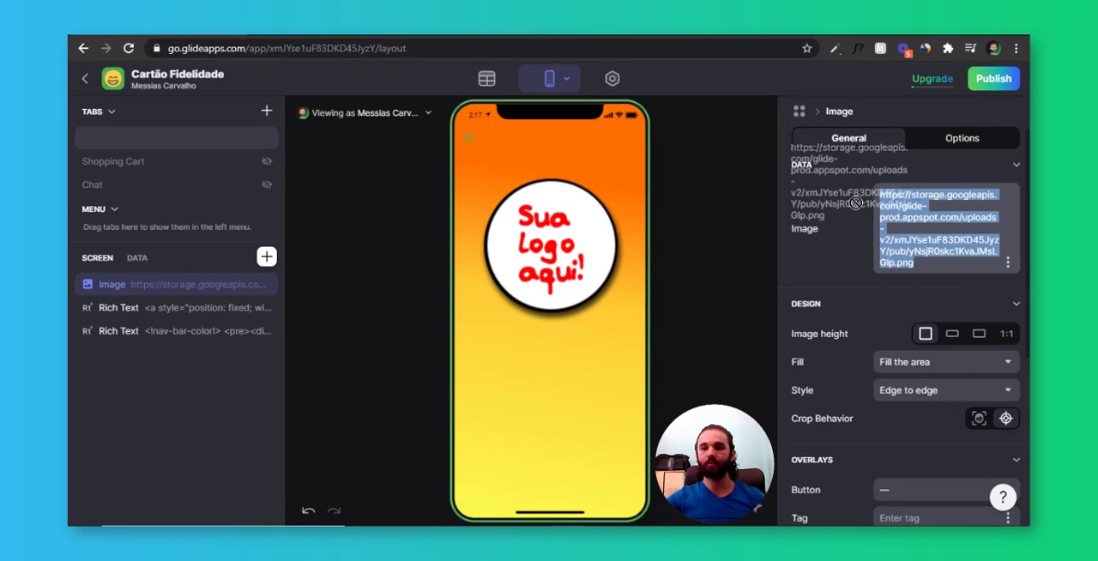
left_click(951, 251)
key("ctrl+a")
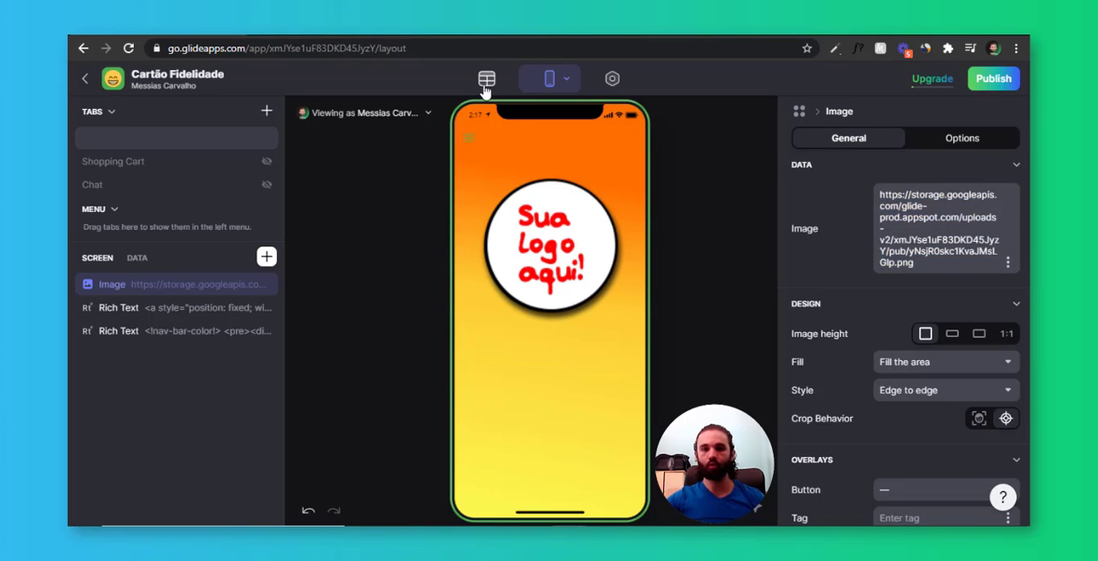
left_click(487, 78)
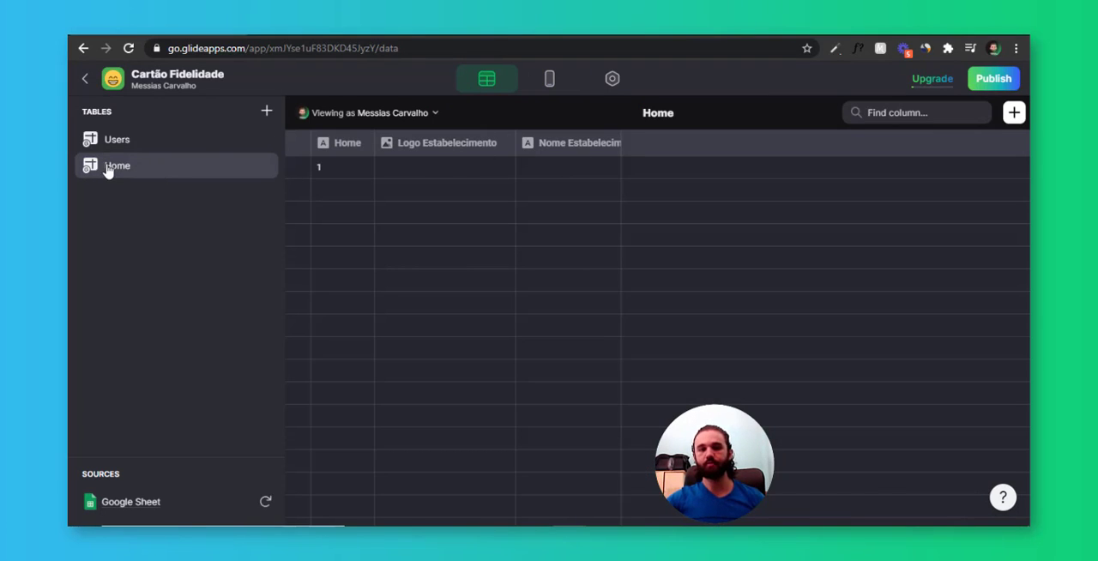
double_click(453, 172)
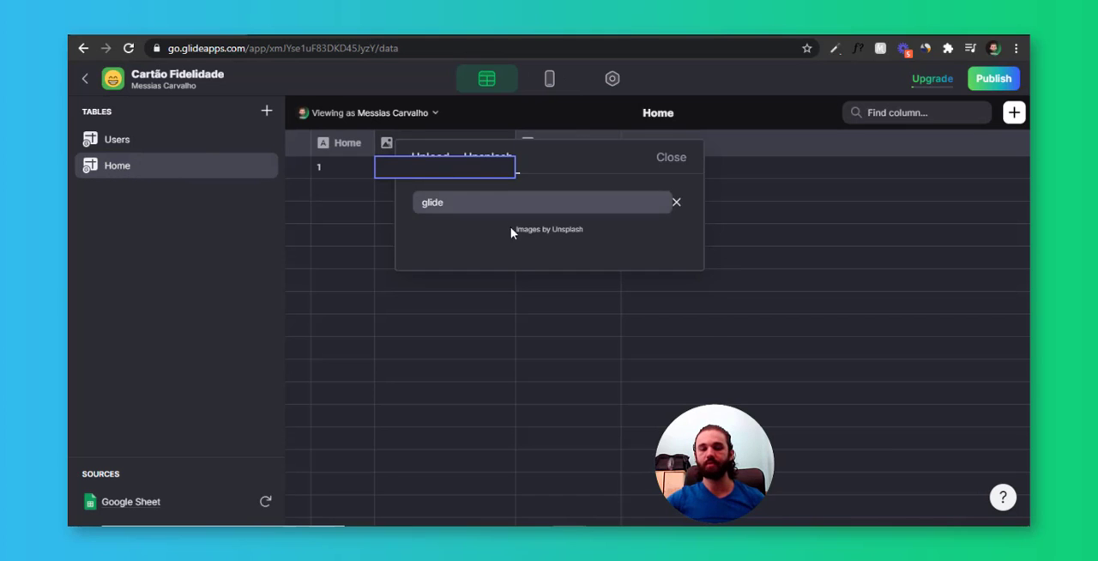
left_click(392, 209)
left_click(463, 172)
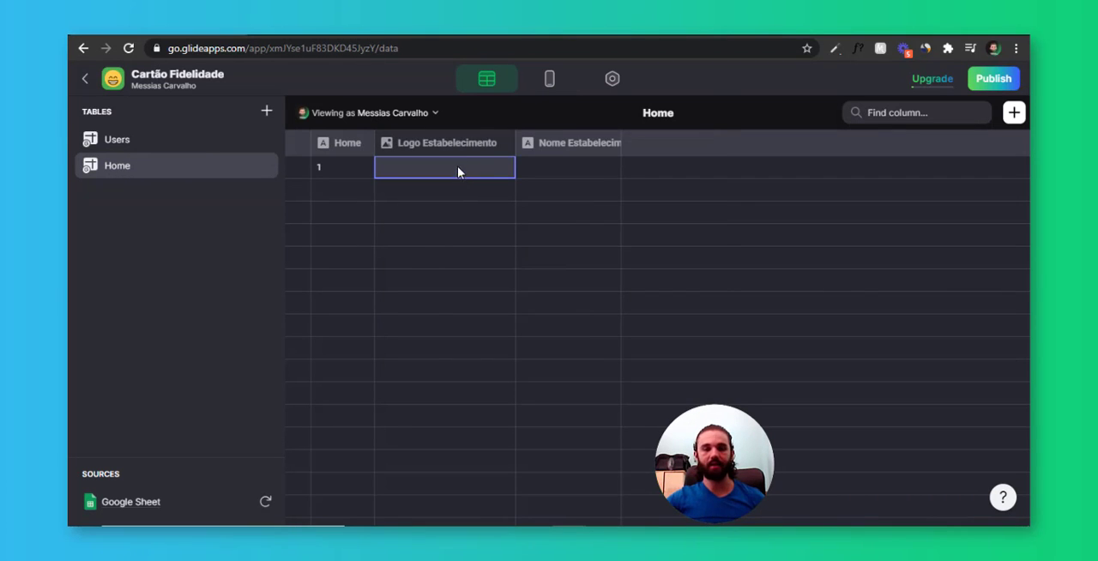
double_click(433, 168)
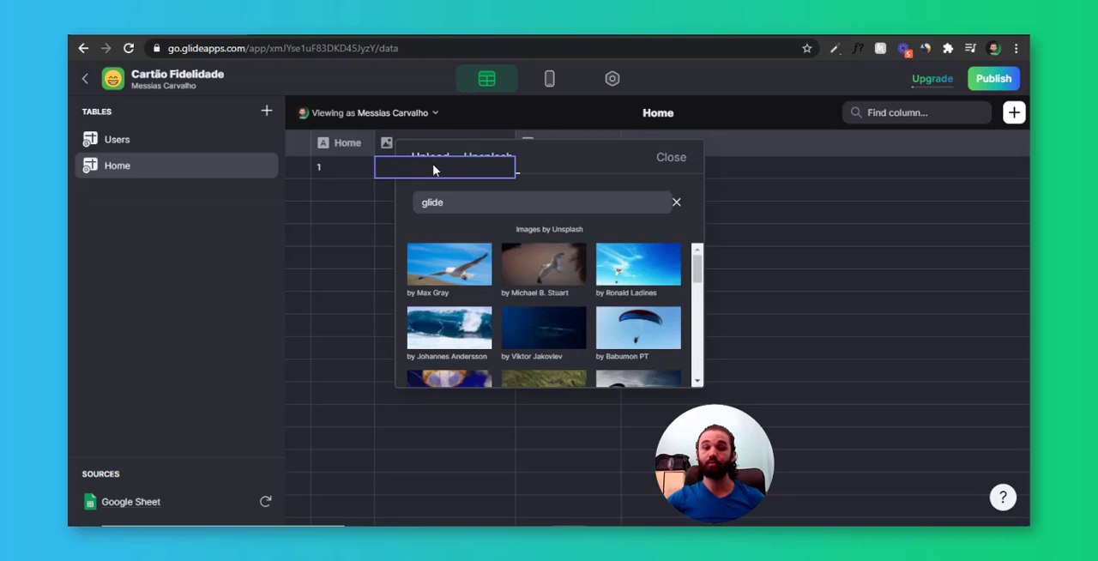
left_click(565, 199)
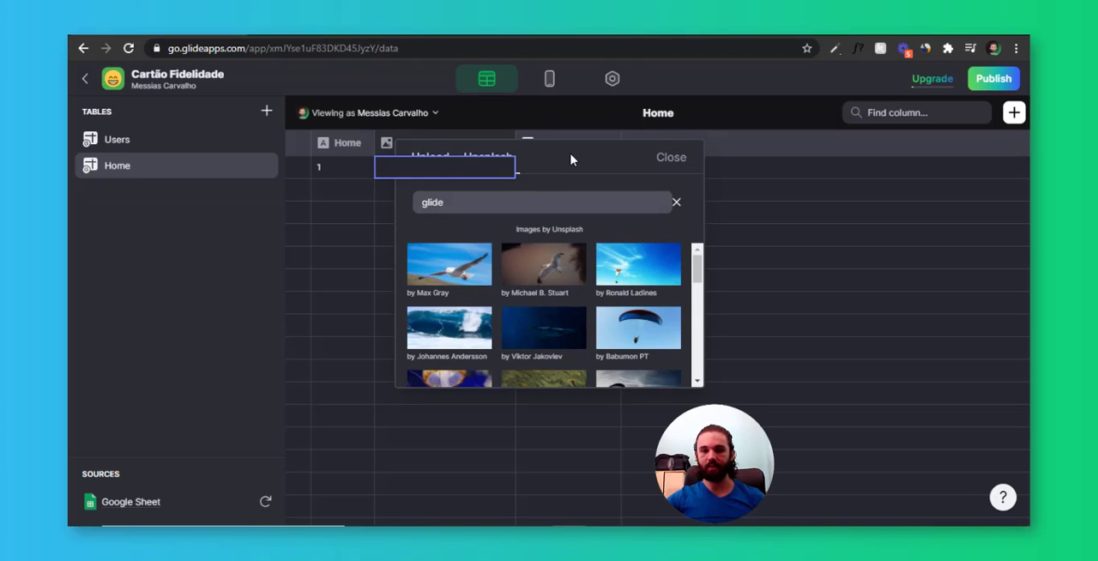
left_click(368, 205)
Change the Logo Estabelecimento column's type to Text and paste the copied logo URL into its first row
double_click(470, 146)
left_click(680, 205)
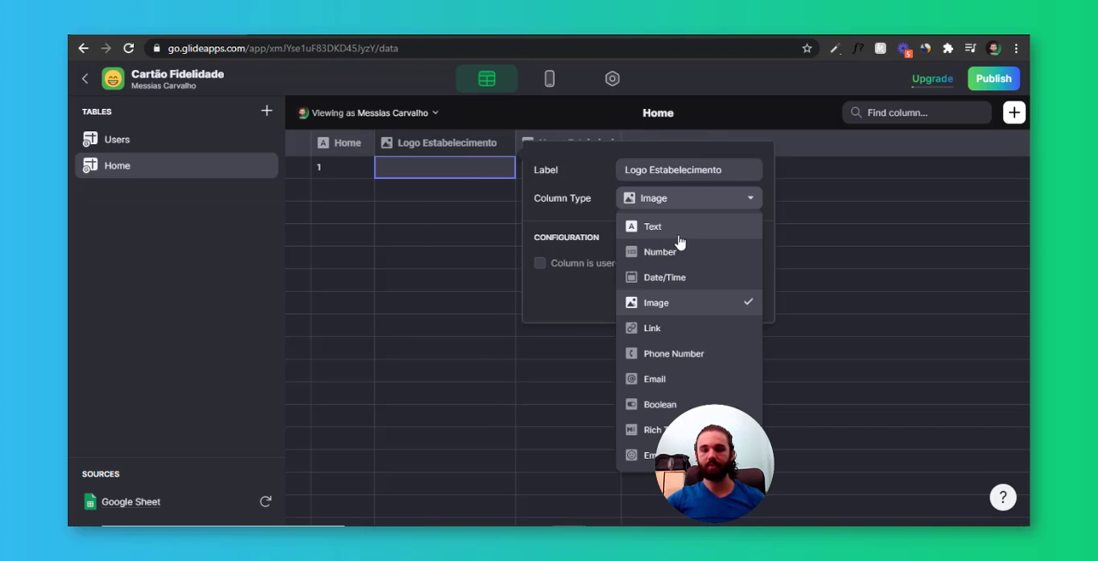
left_click(679, 230)
left_click(692, 292)
double_click(466, 169)
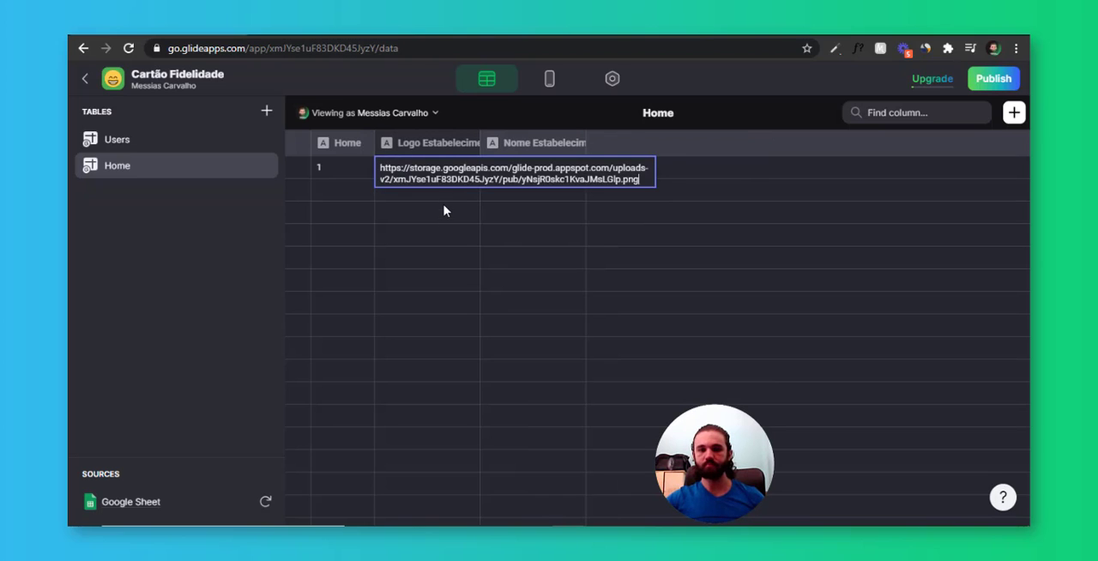
left_click(438, 204)
left_click(434, 172)
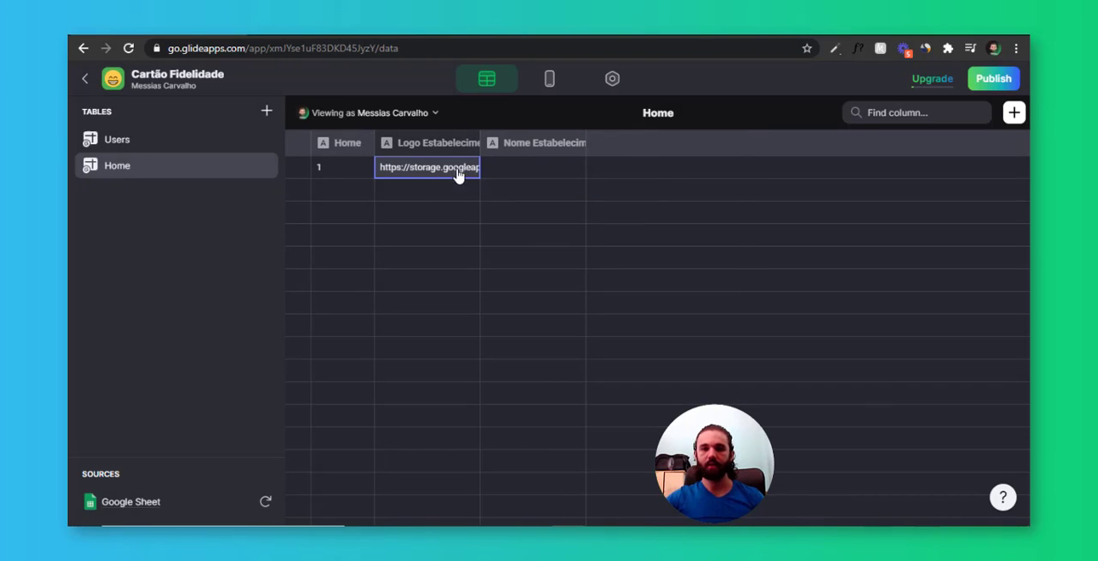
Set the Logo Estabelecimento column's type to Image and narrow the column
double_click(458, 144)
left_click(649, 204)
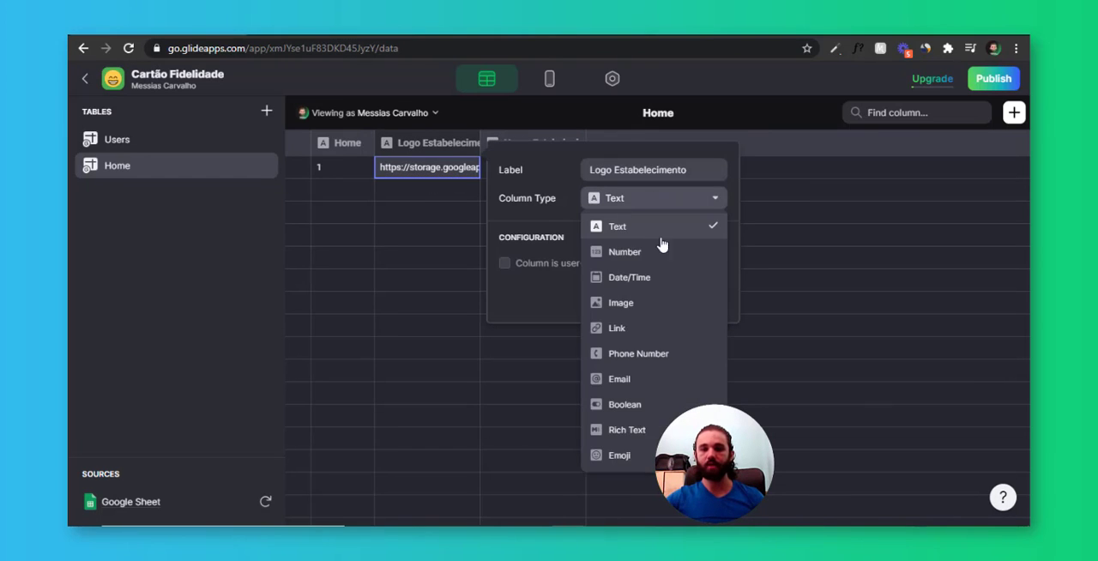
left_click(662, 311)
left_click(725, 295)
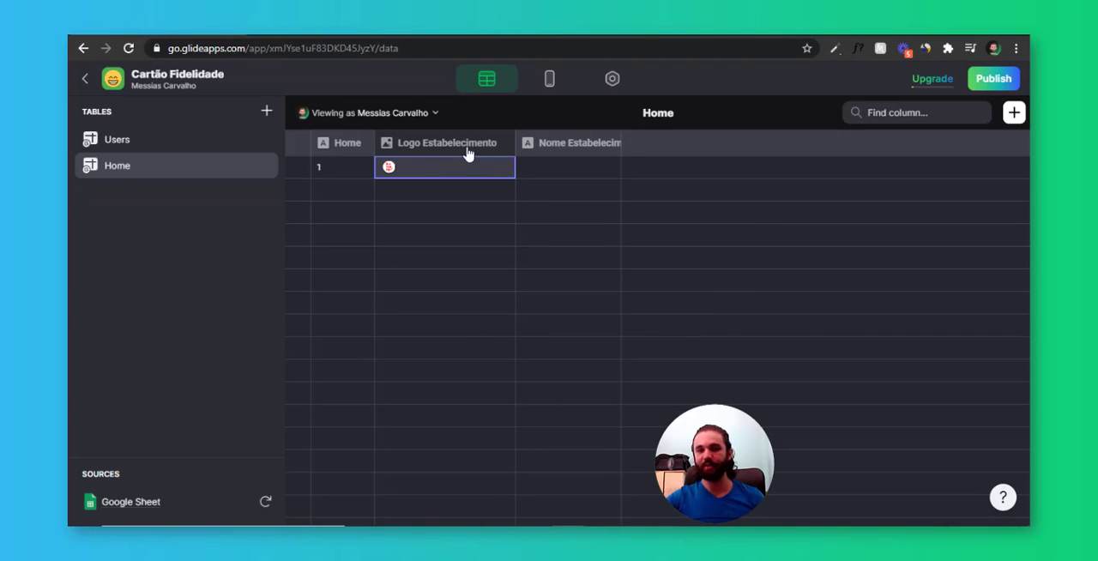
left_click_drag(515, 145, 432, 168)
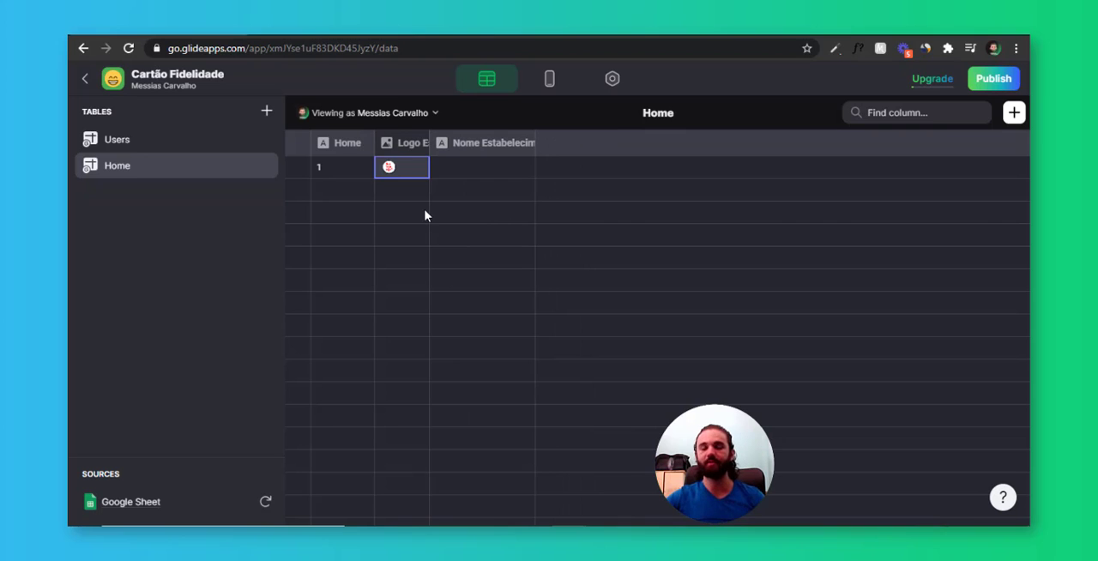
Link the home screen's logo image component to the Logo Estabelecimento column
left_click(547, 79)
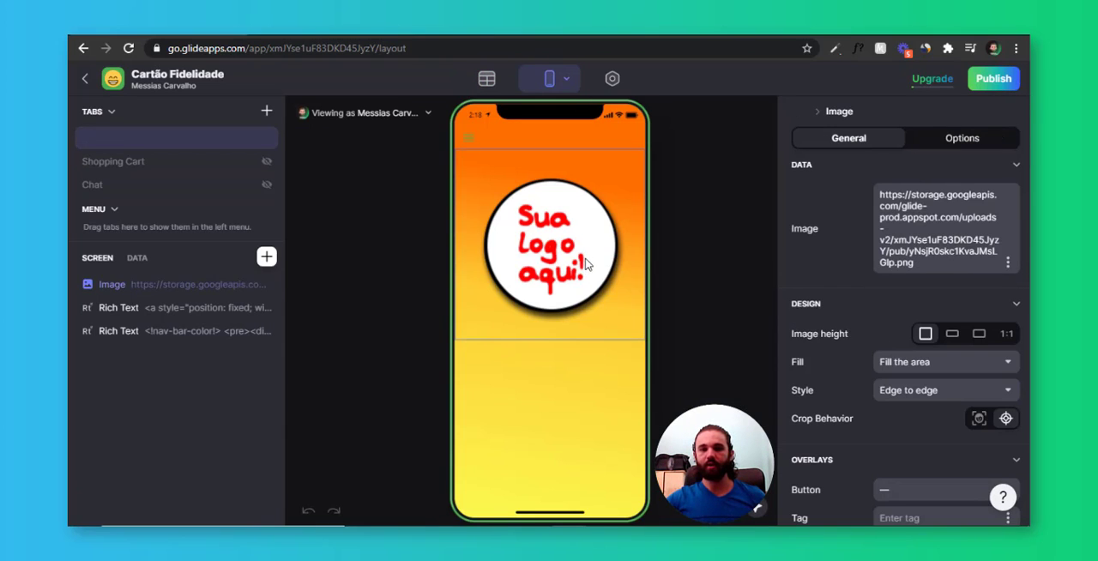
left_click(1008, 266)
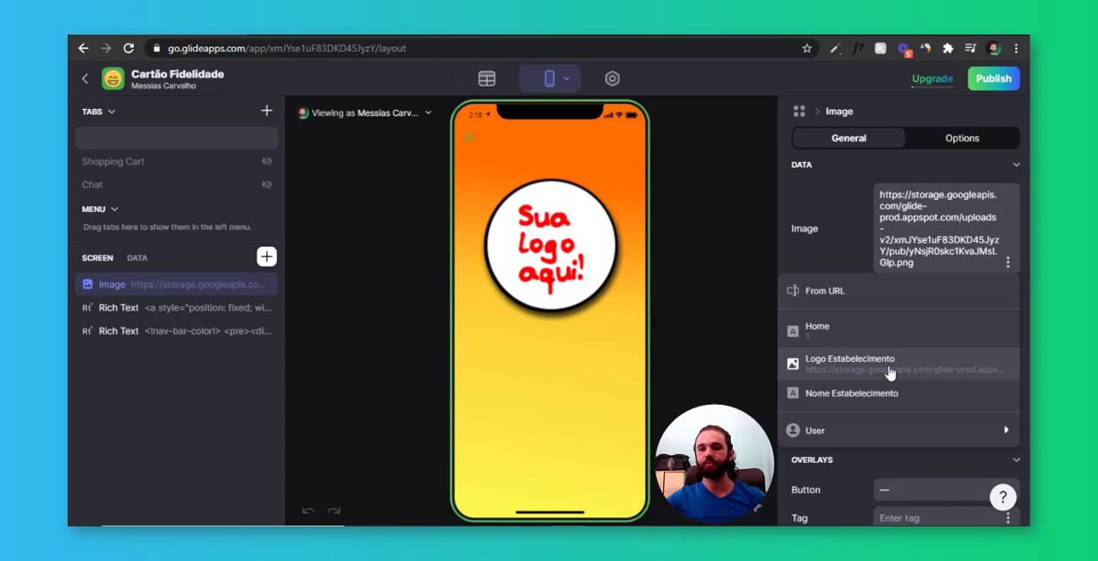
left_click(890, 373)
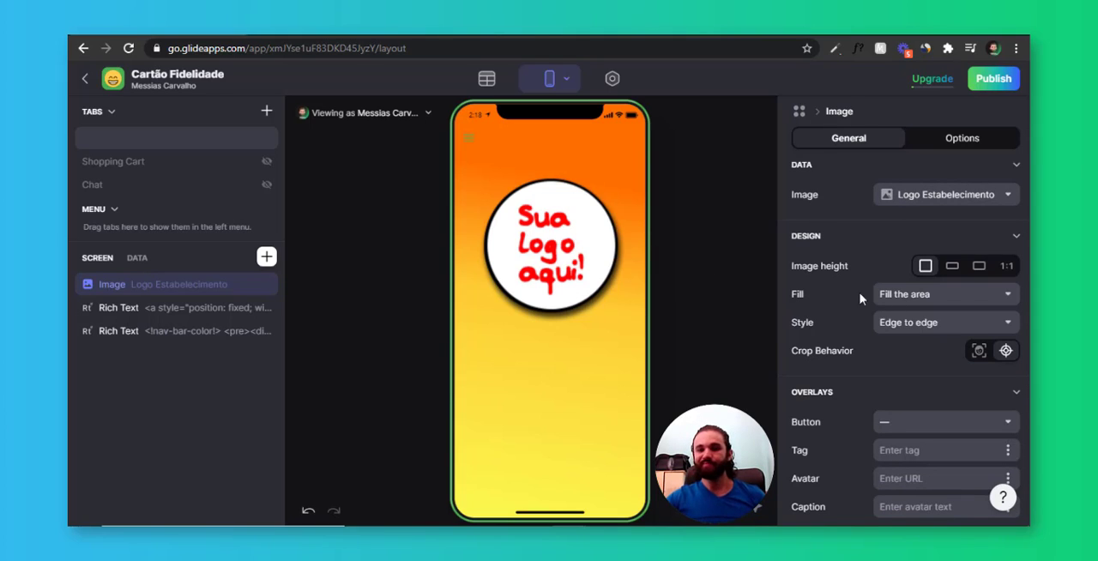
Set the logo image's fill to Show the whole image and its height to the flattest rectangular ratio
left_click(981, 268)
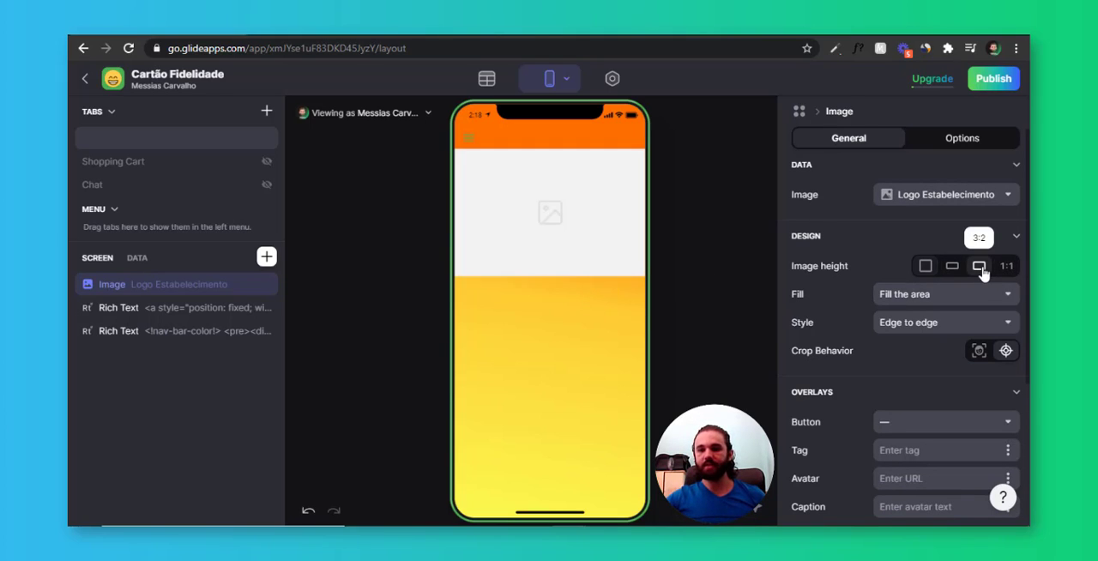
left_click(920, 300)
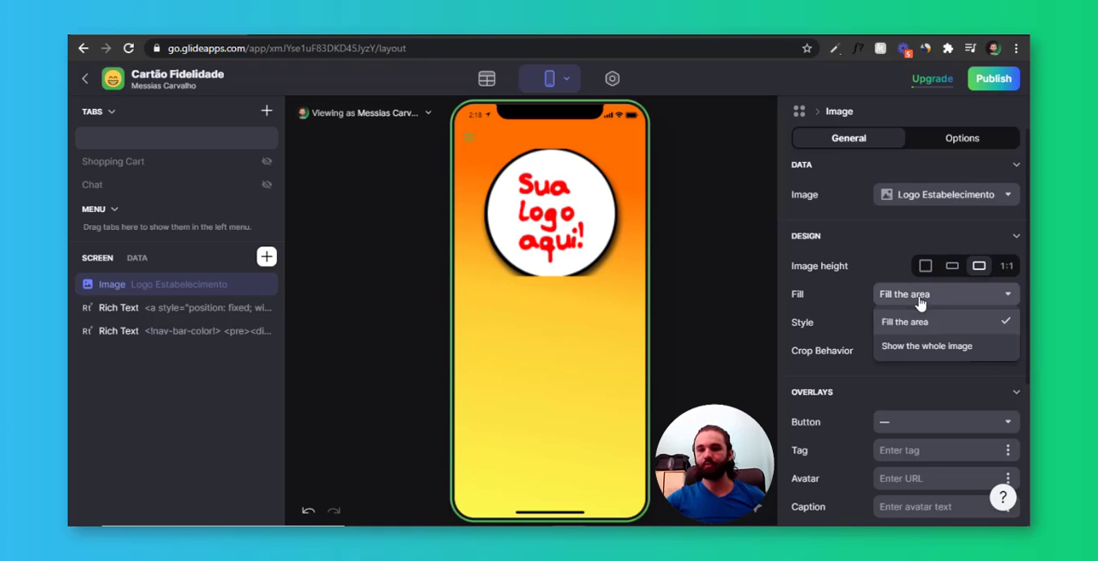
left_click(926, 347)
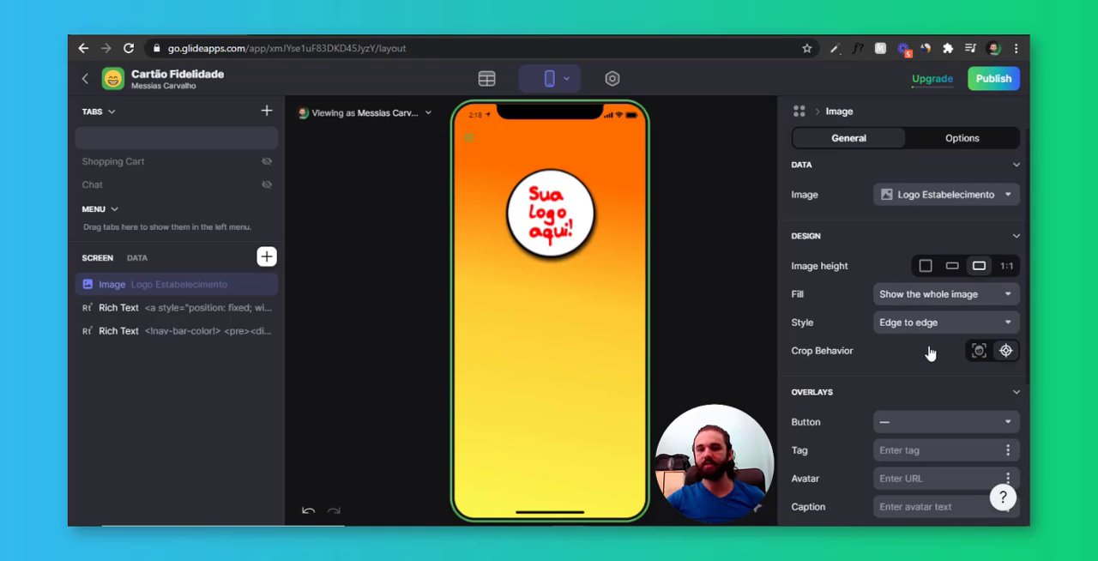
left_click(954, 269)
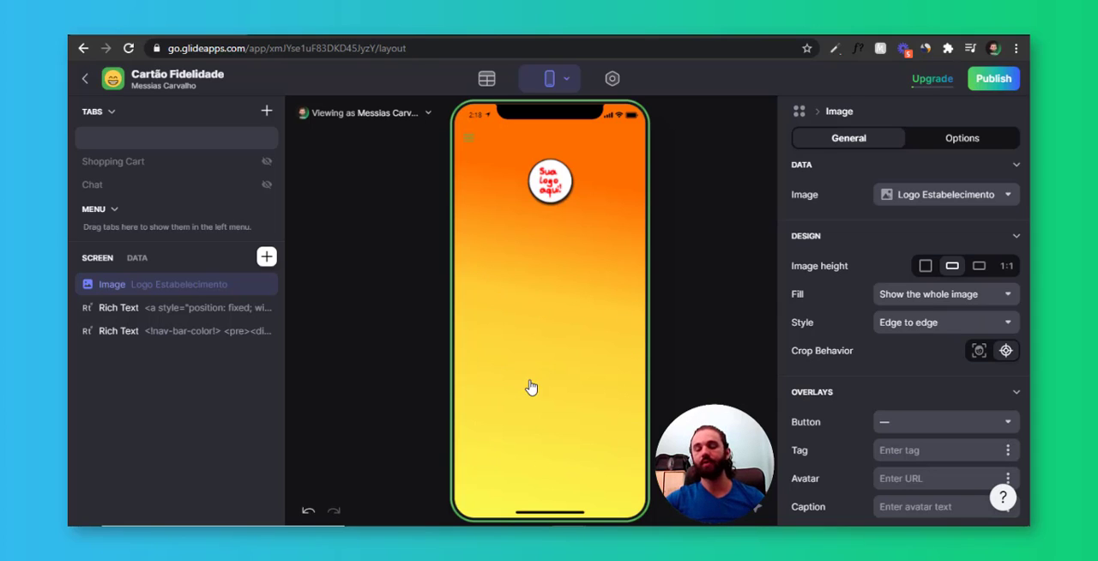
Add a new Glide table to the app's data and rename it Cartão fidelidade
left_click(486, 78)
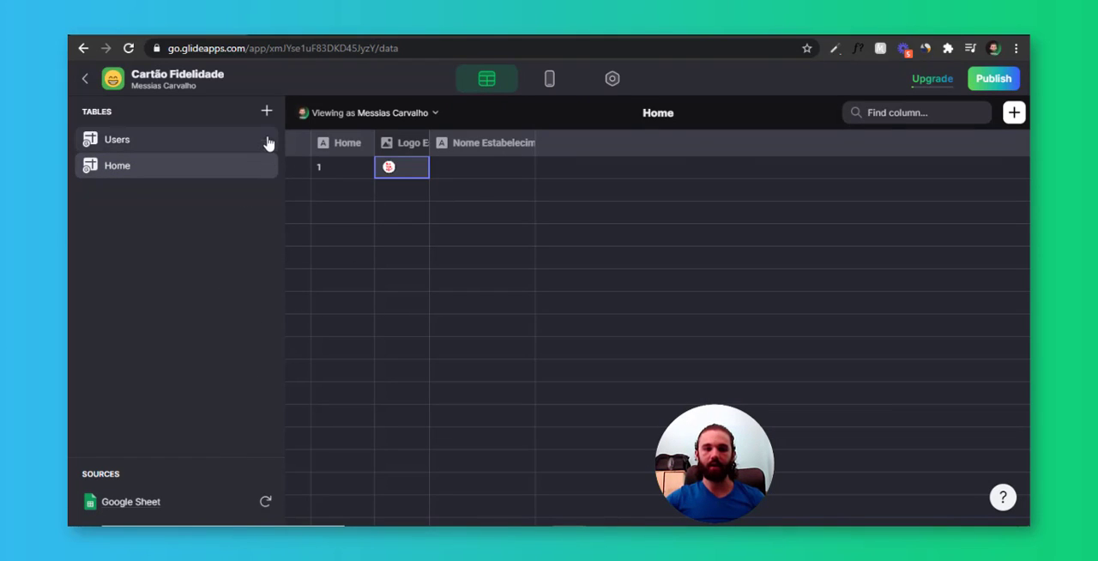
left_click(267, 112)
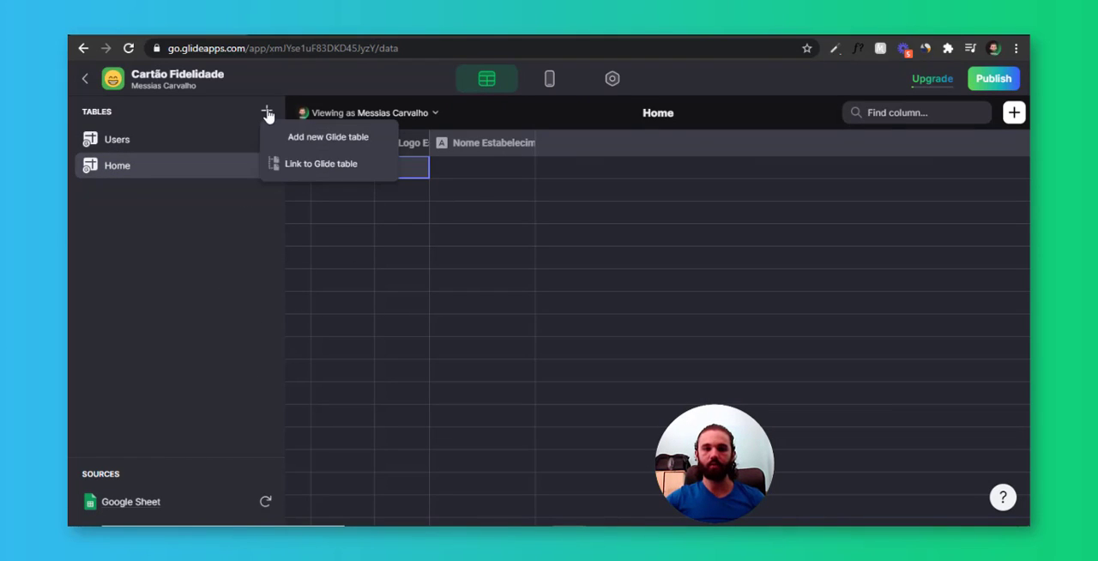
left_click(358, 139)
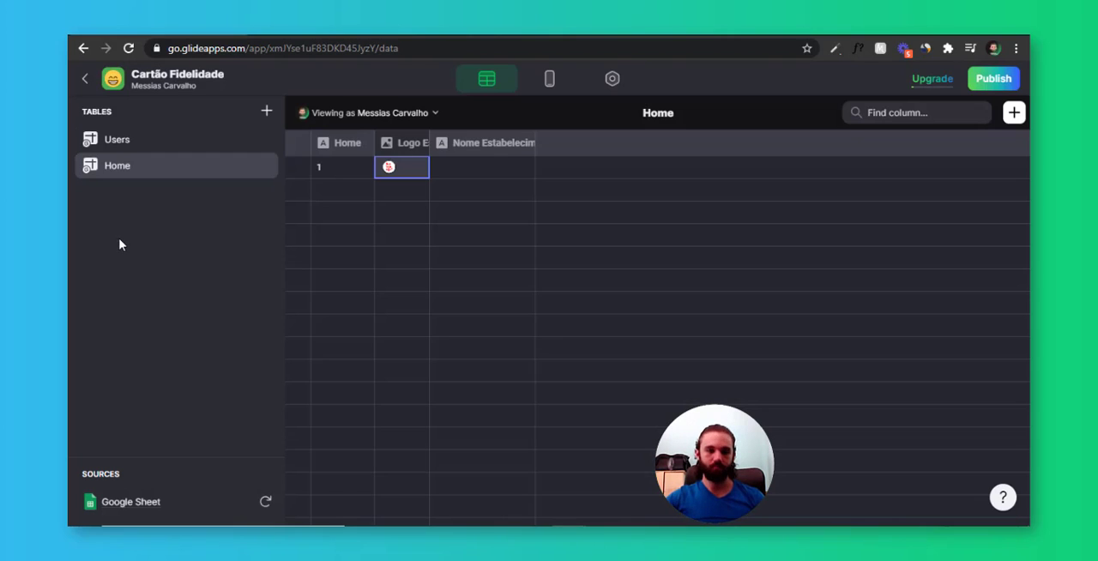
double_click(122, 195)
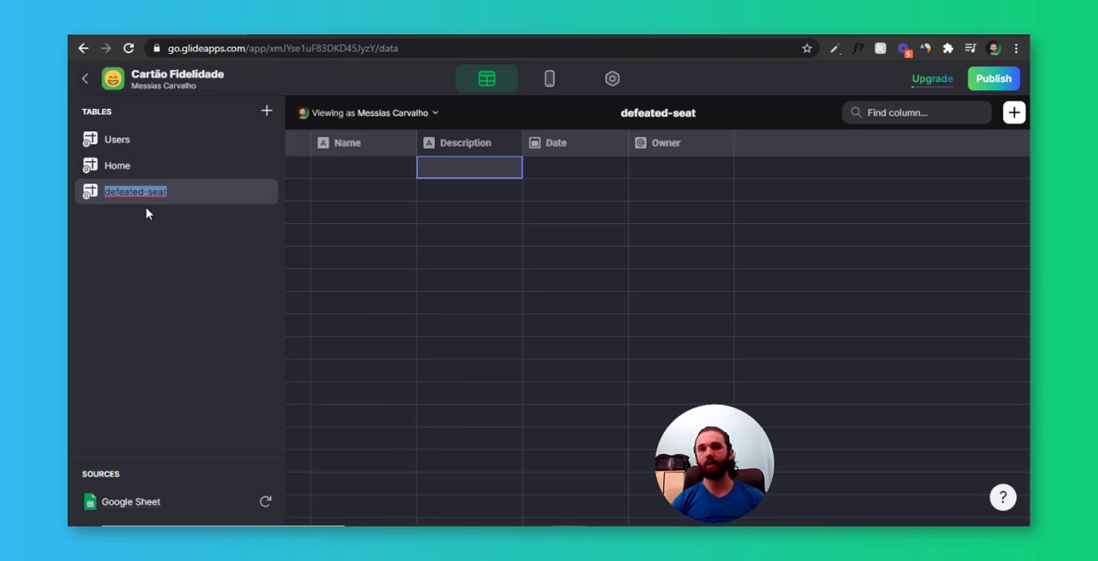
type("Cartã")
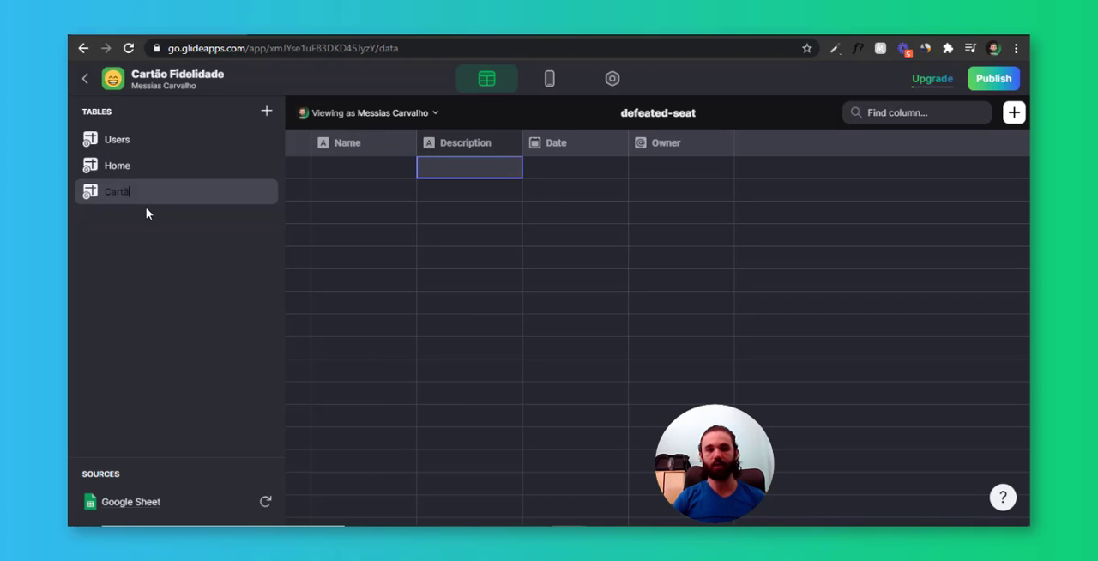
type("o fidelidade")
left_click(404, 165)
Change the Name column of the Cartão fidelidade table to type Number and label it Número
left_click(405, 142)
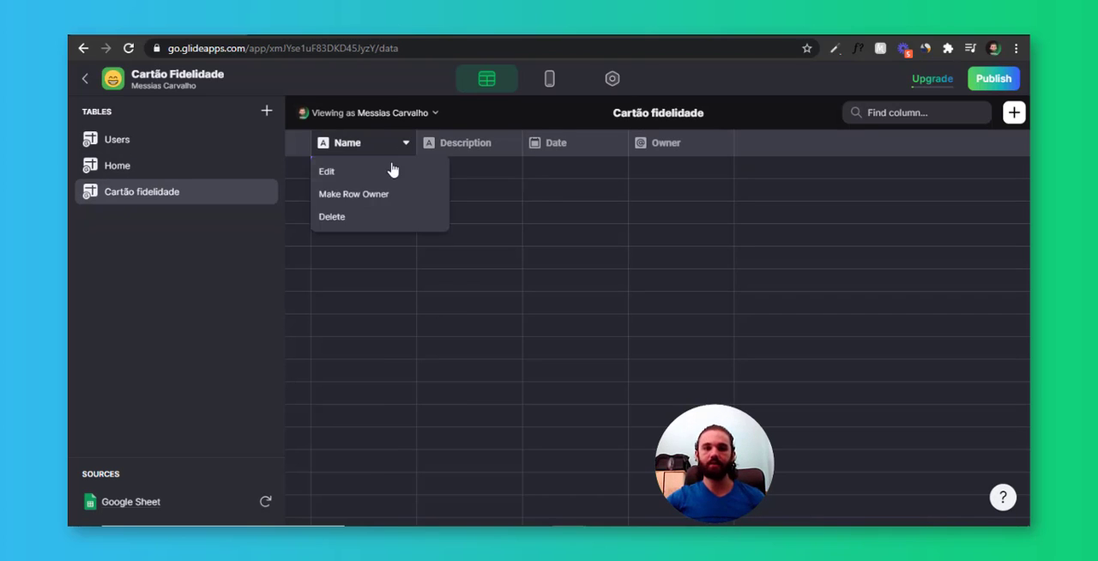
left_click(390, 171)
left_click(530, 201)
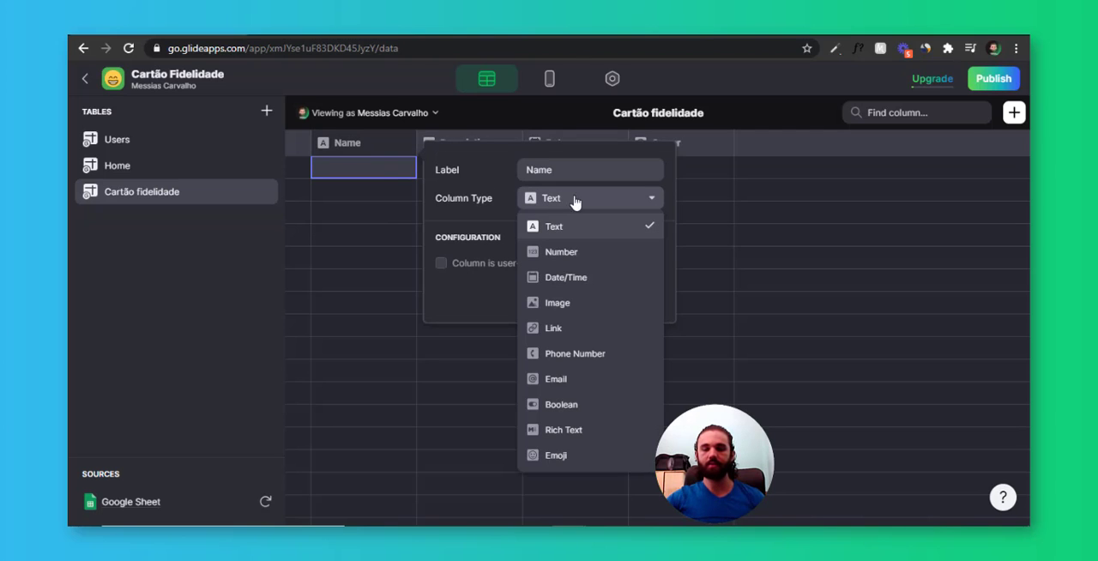
left_click(581, 251)
left_click_drag(579, 162, 380, 176)
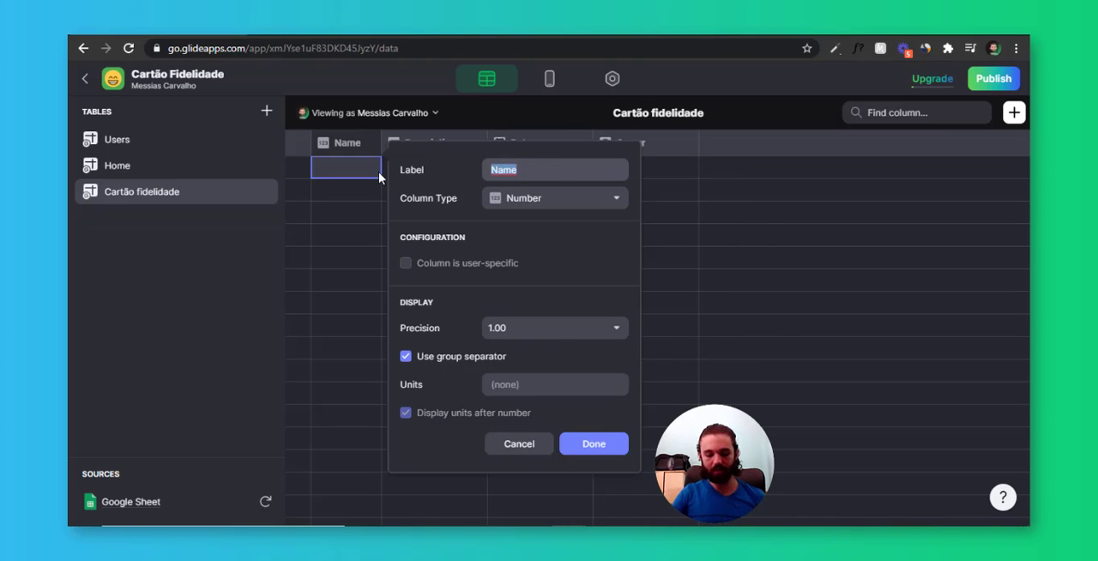
type("Número")
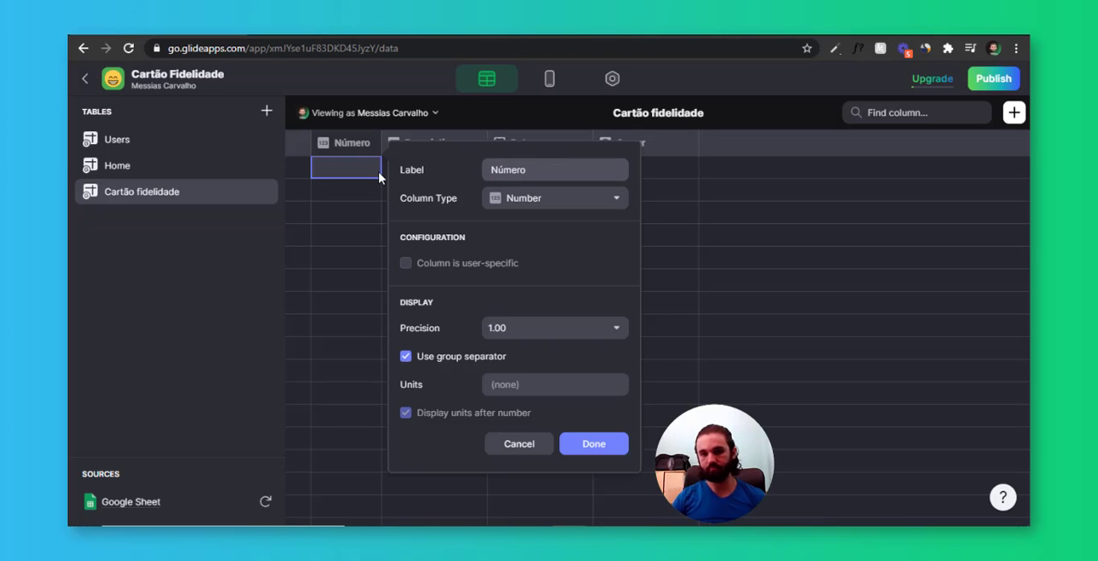
Set the Número column's precision to 1 and turn off its group separator
left_click(540, 333)
left_click(523, 352)
left_click(442, 357)
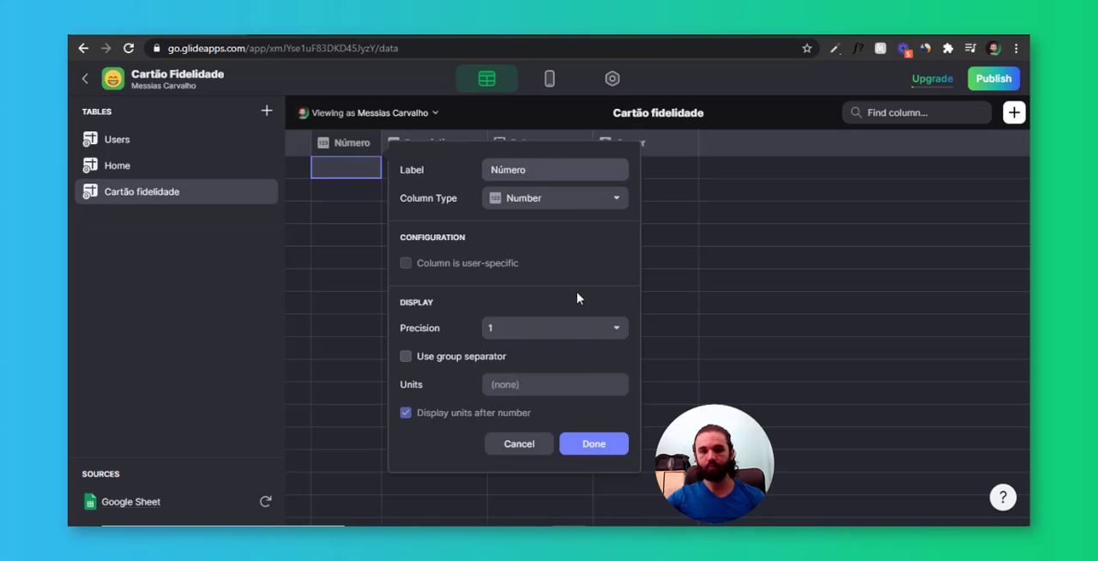
left_click(595, 444)
Fill the first ten rows of the Número column with the numbers 1 to 10
left_click(349, 168)
type("1")
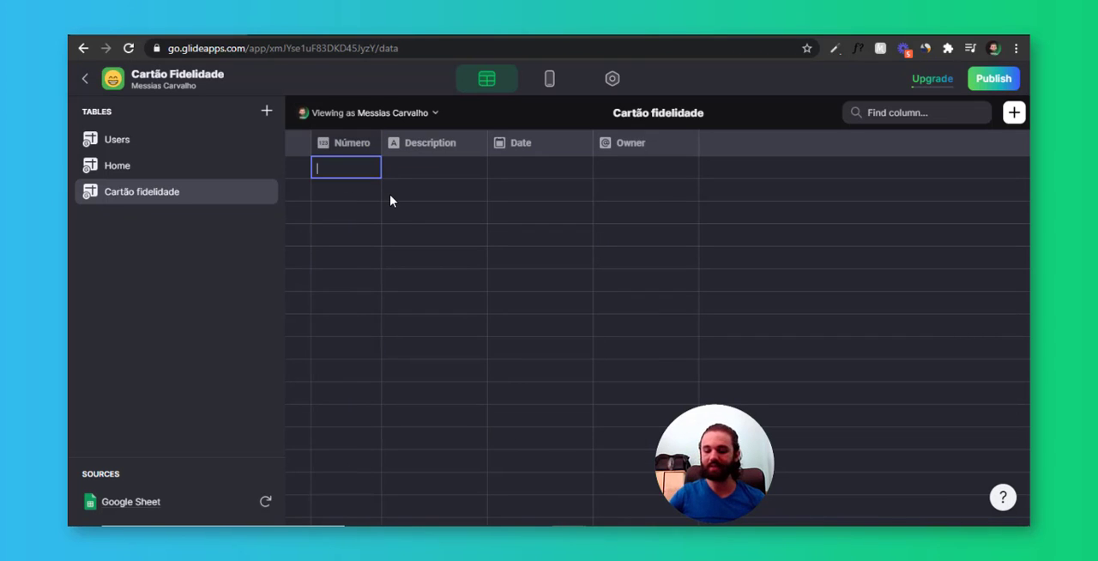
key("Return")
key("Return")
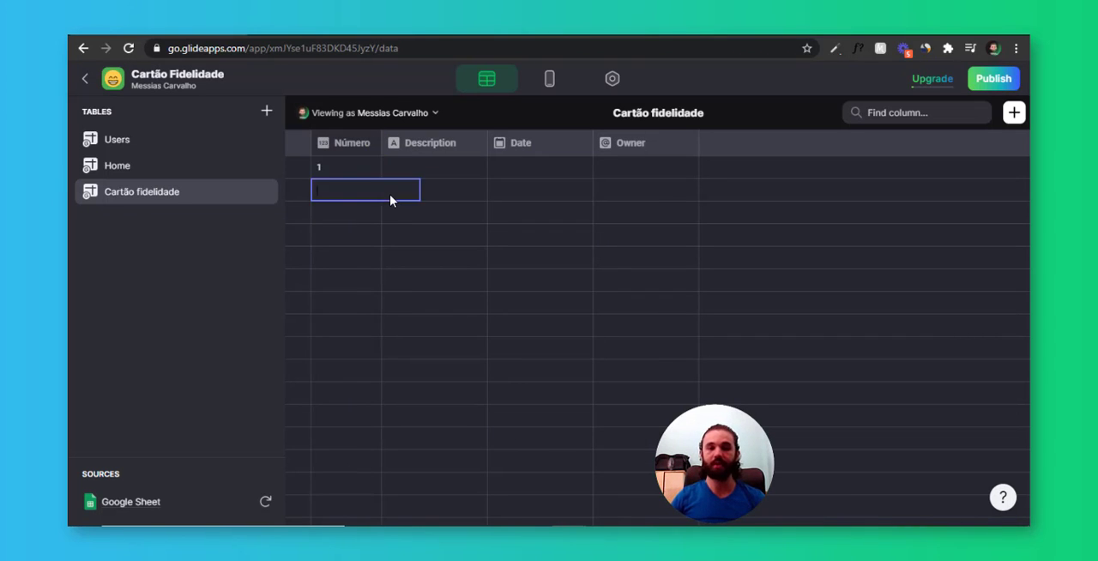
type("2")
key("Return")
key("Return")
type("3")
key("Return")
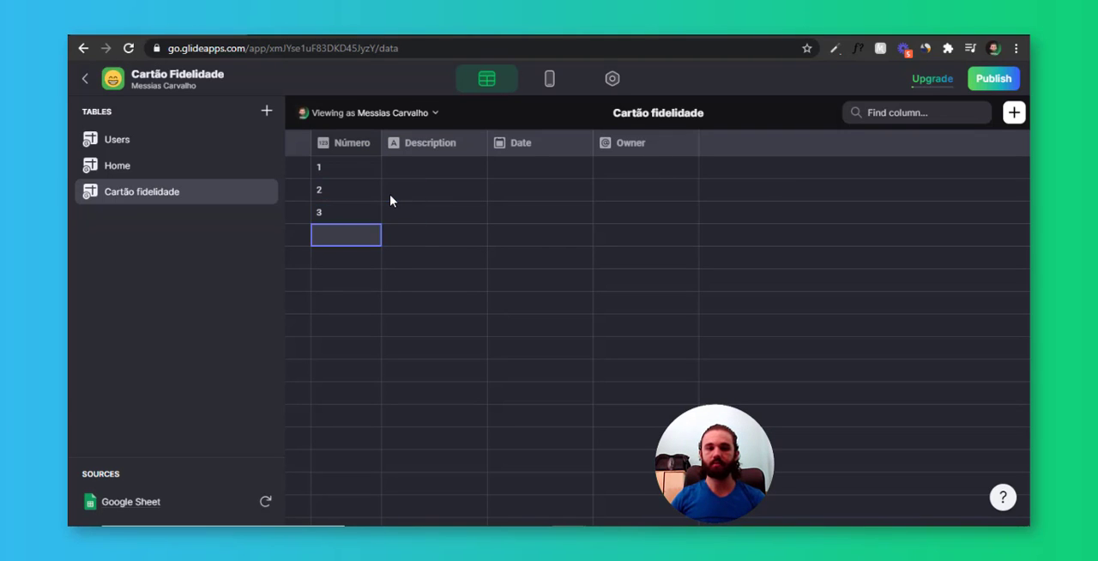
key("Return")
type("4")
key("Return")
key("Return")
type("5")
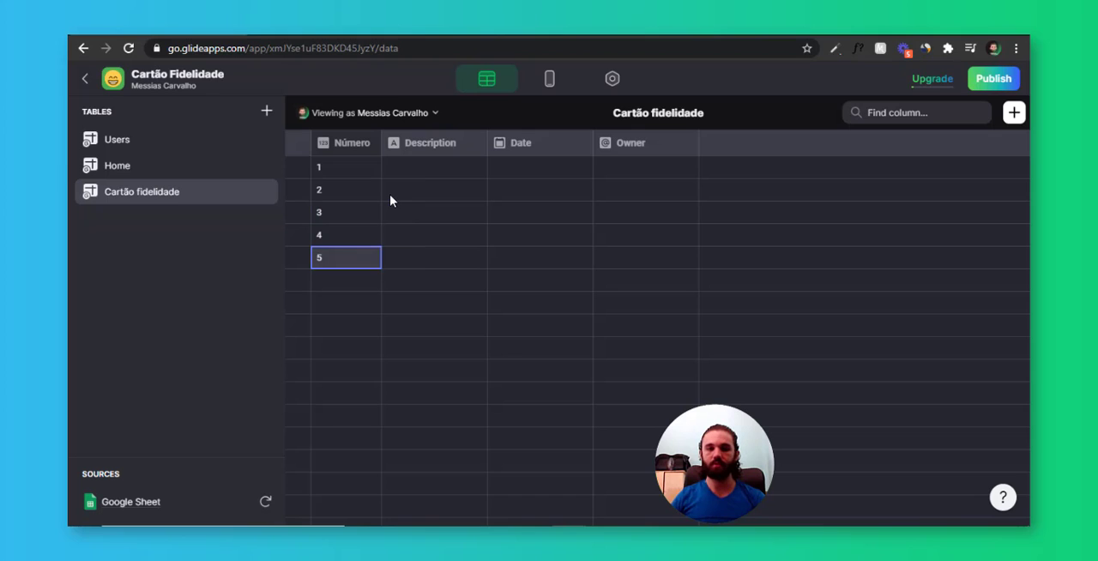
key("Return")
key("Return")
type("6")
key("Return")
key("Return")
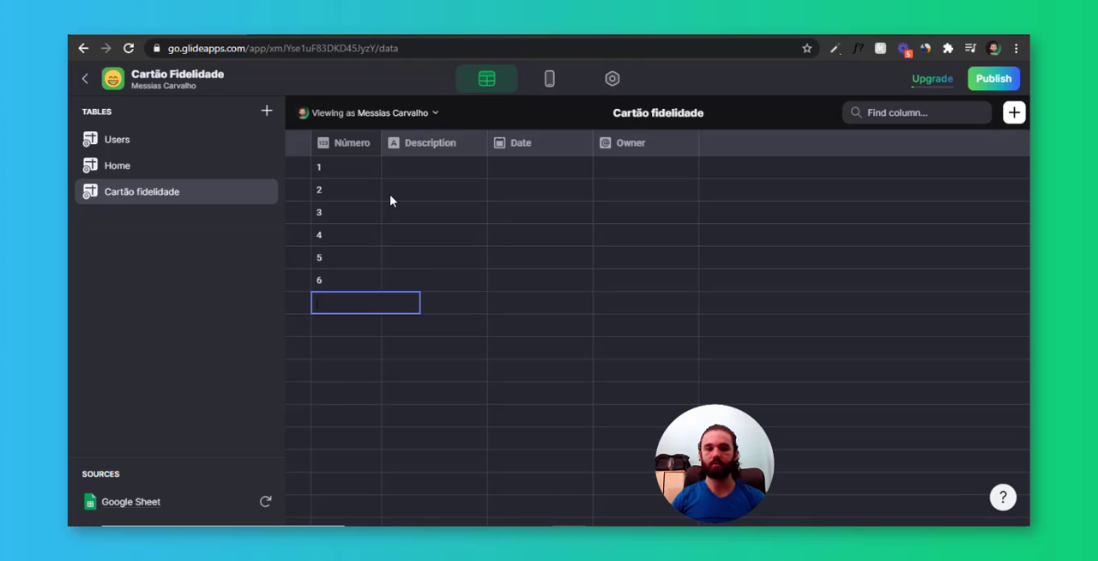
type("7")
key("Return")
key("Return")
type("8")
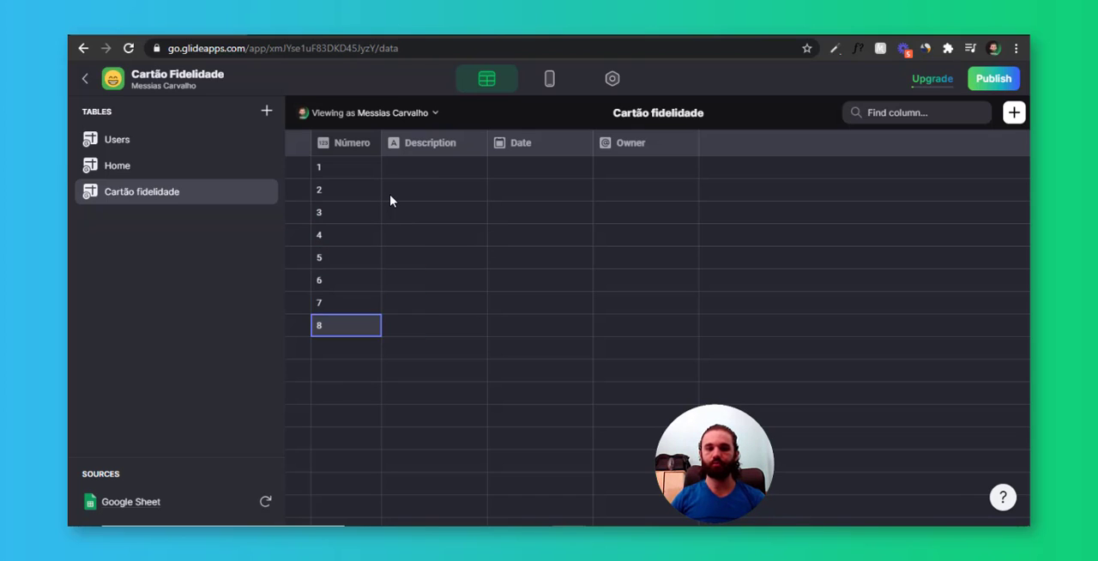
key("Return")
key("Return")
key("Return")
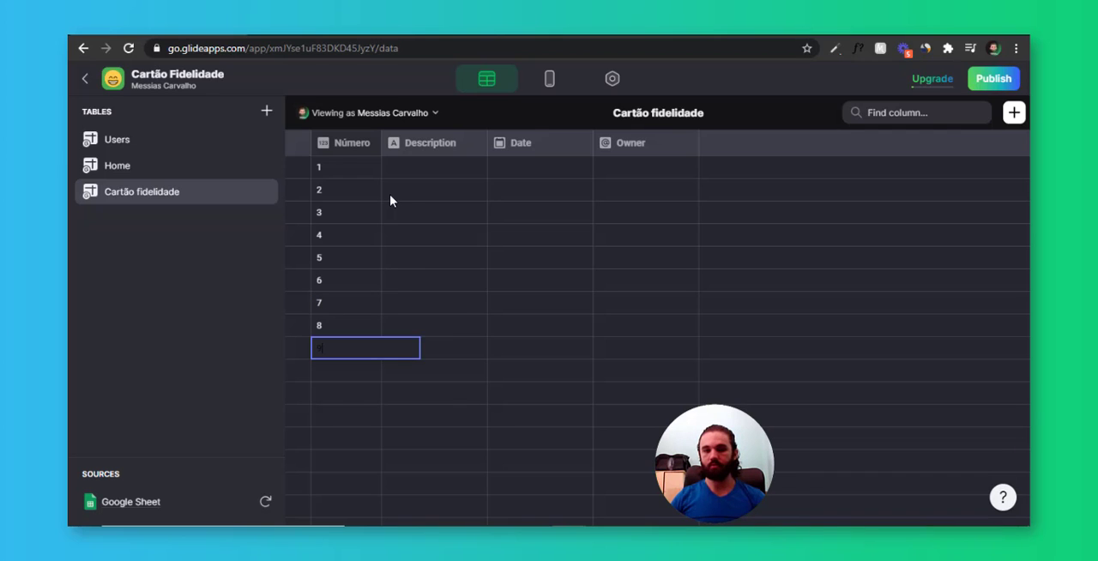
type("9")
key("Return")
key("Return")
key("Return")
type("10")
key("Return")
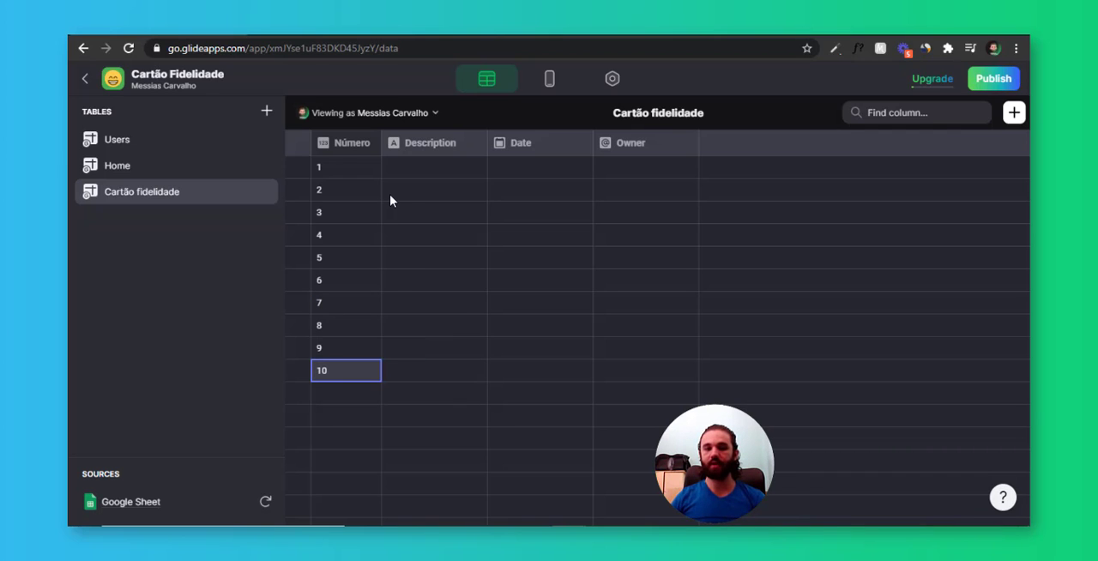
Change the Description column's type to Image and label it Imagem
left_click(451, 177)
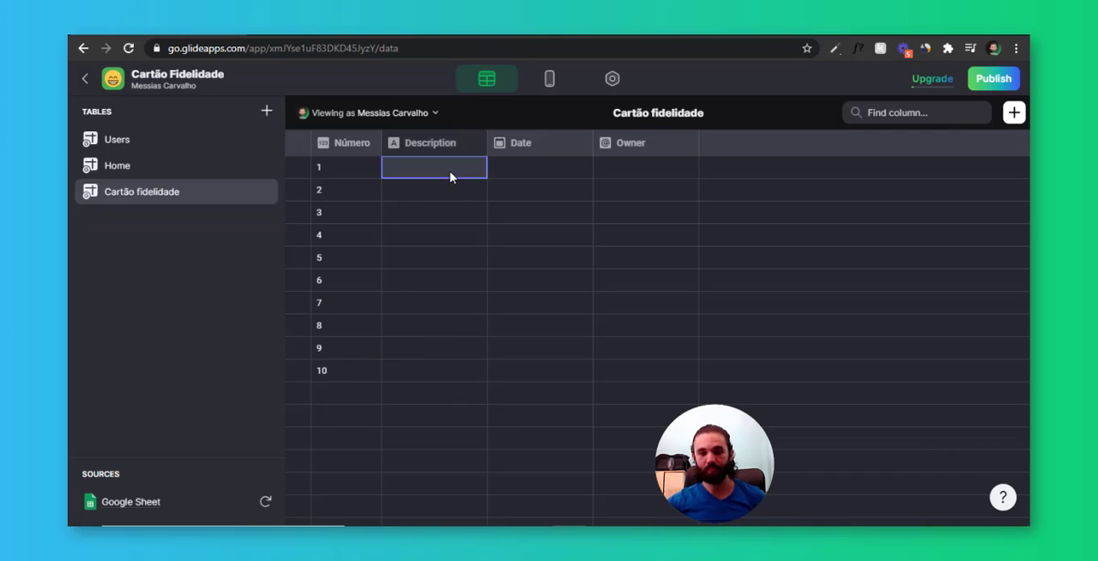
left_click(475, 146)
left_click(461, 175)
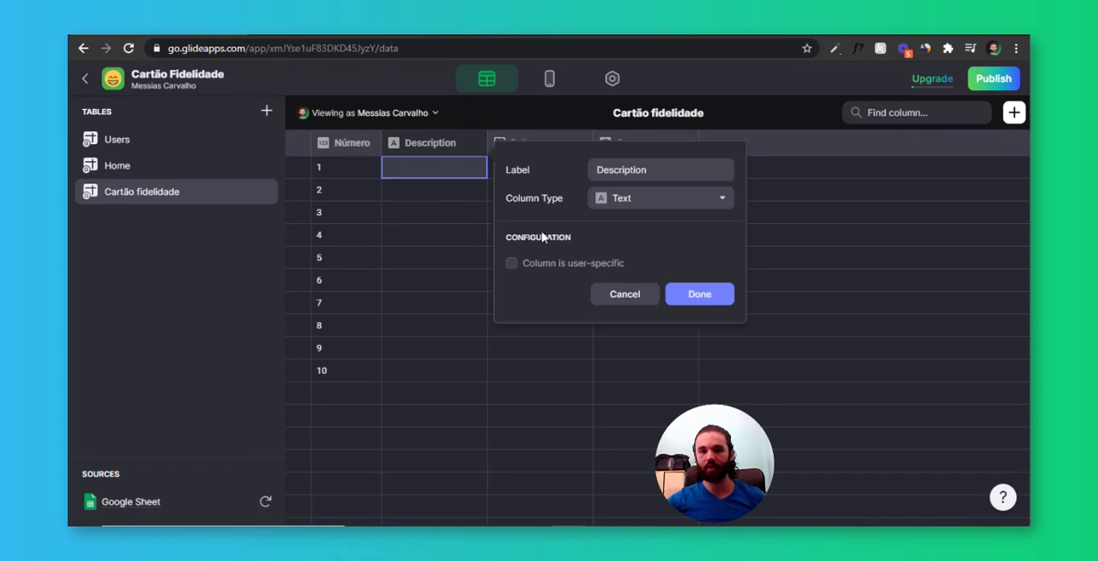
left_click(649, 197)
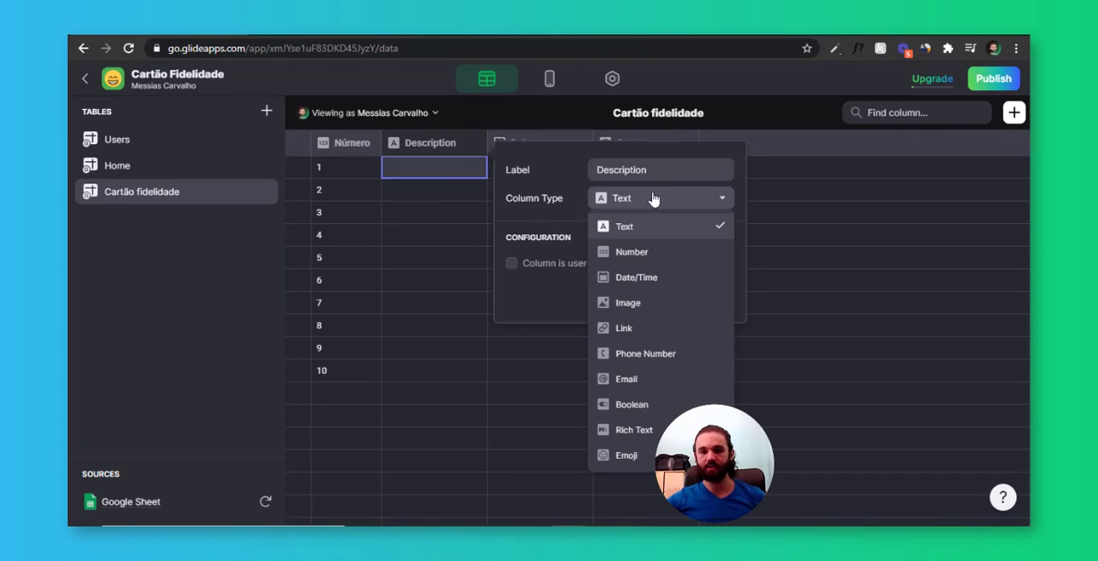
left_click(654, 302)
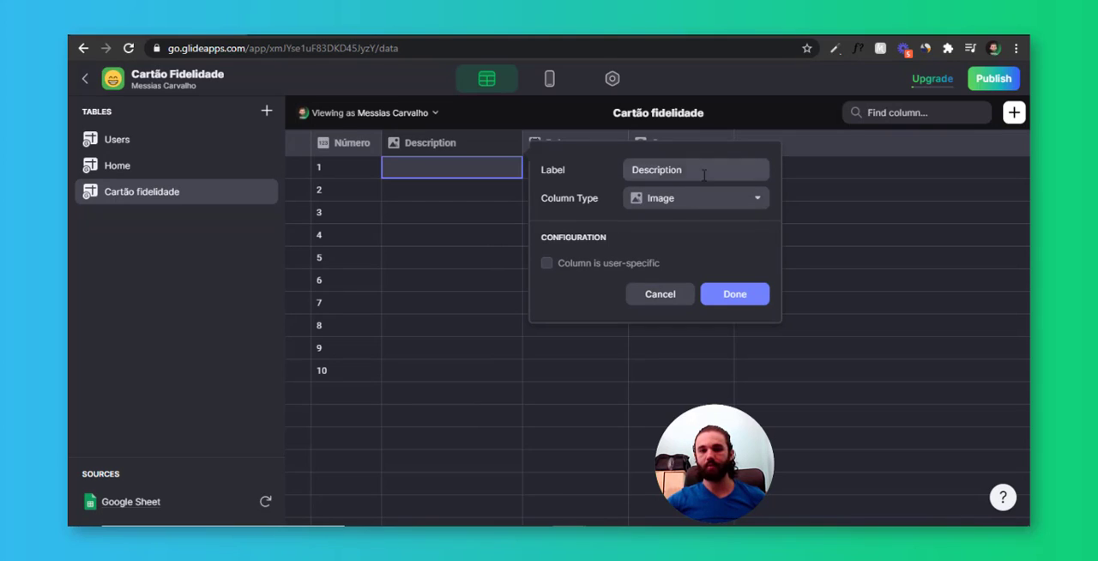
left_click_drag(703, 175, 556, 188)
type("Imagem")
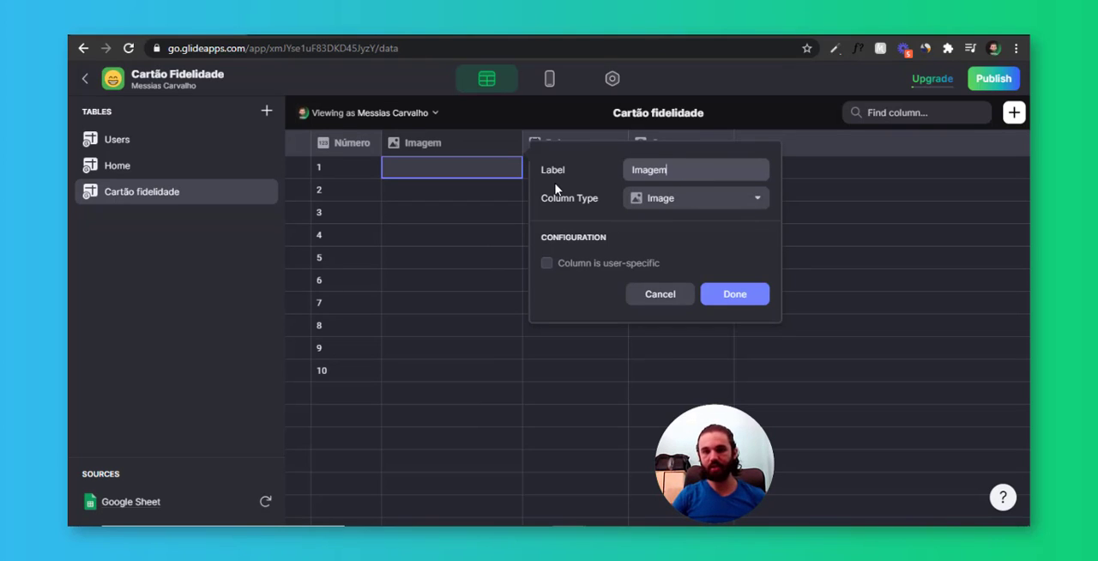
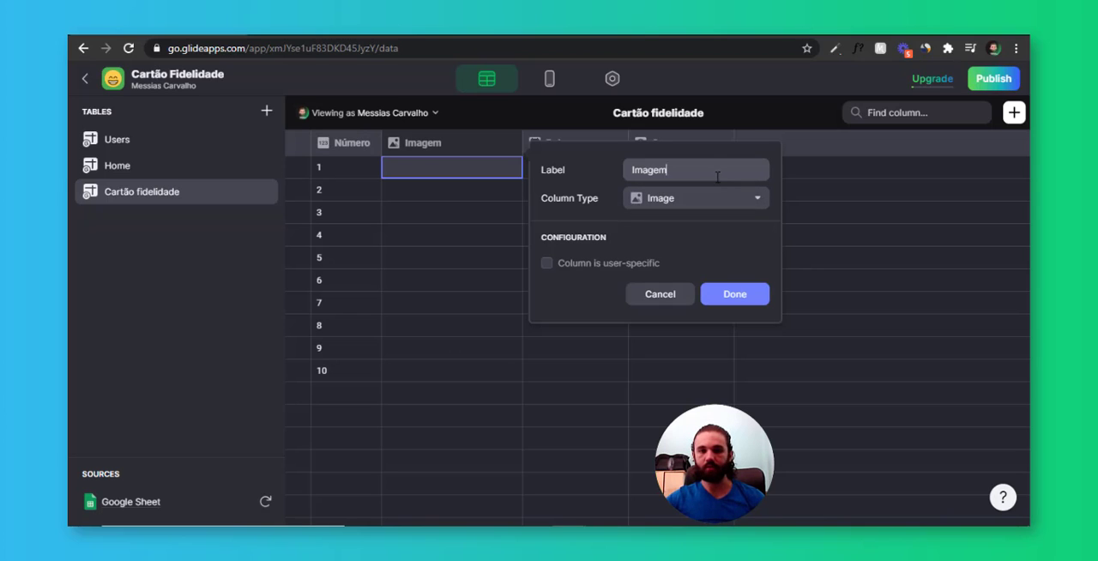
Apply the Imagem column settings and delete the Date and Owner columns from the Cartão fidelidade table
left_click(740, 294)
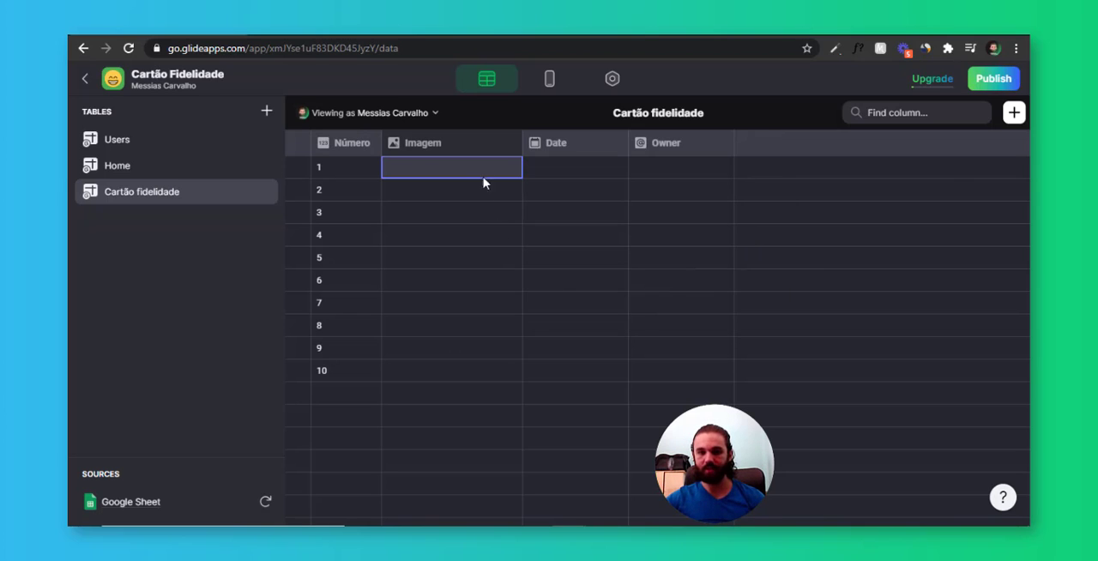
left_click_drag(483, 180, 478, 374)
left_click(567, 143)
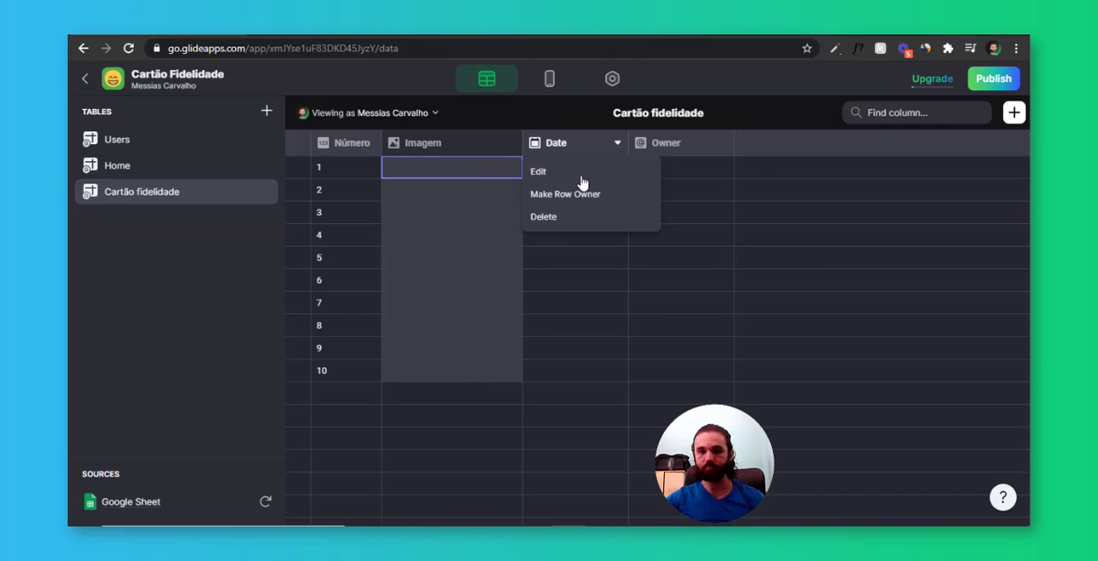
left_click(544, 218)
left_click(678, 324)
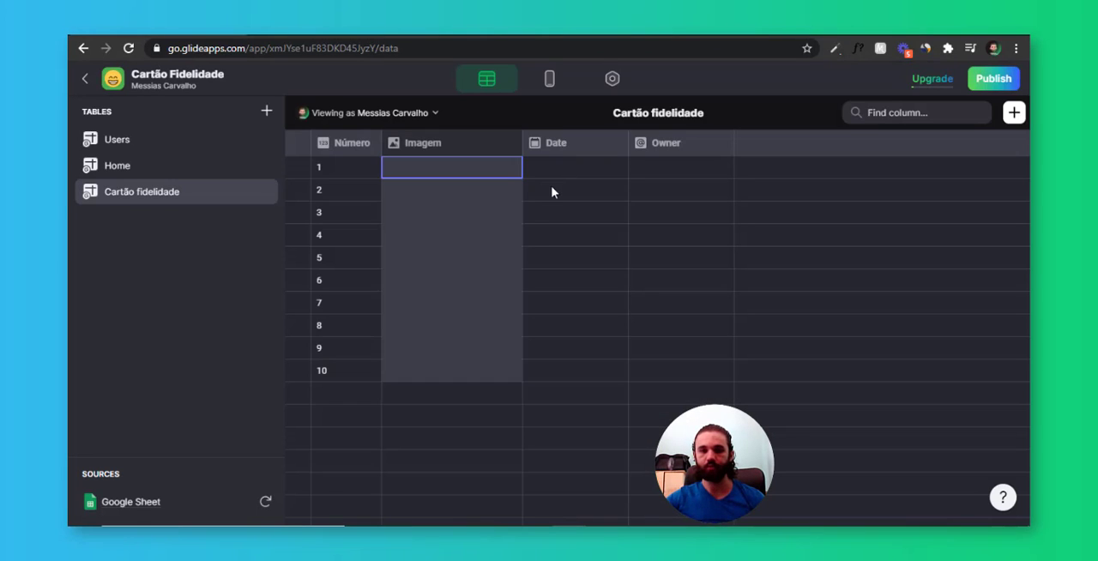
left_click(551, 189)
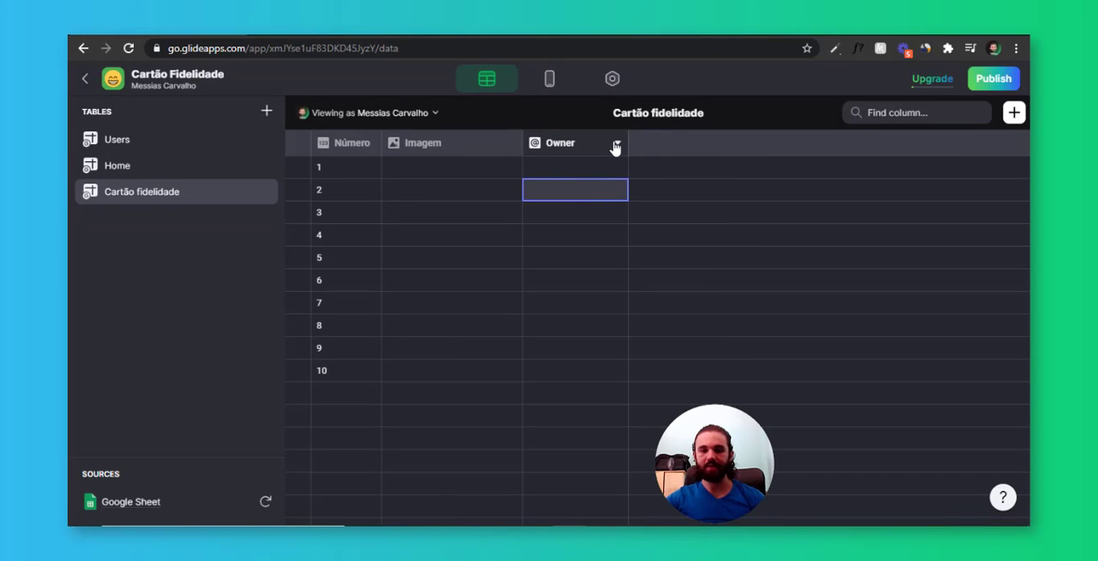
left_click(616, 144)
left_click(587, 220)
left_click(652, 319)
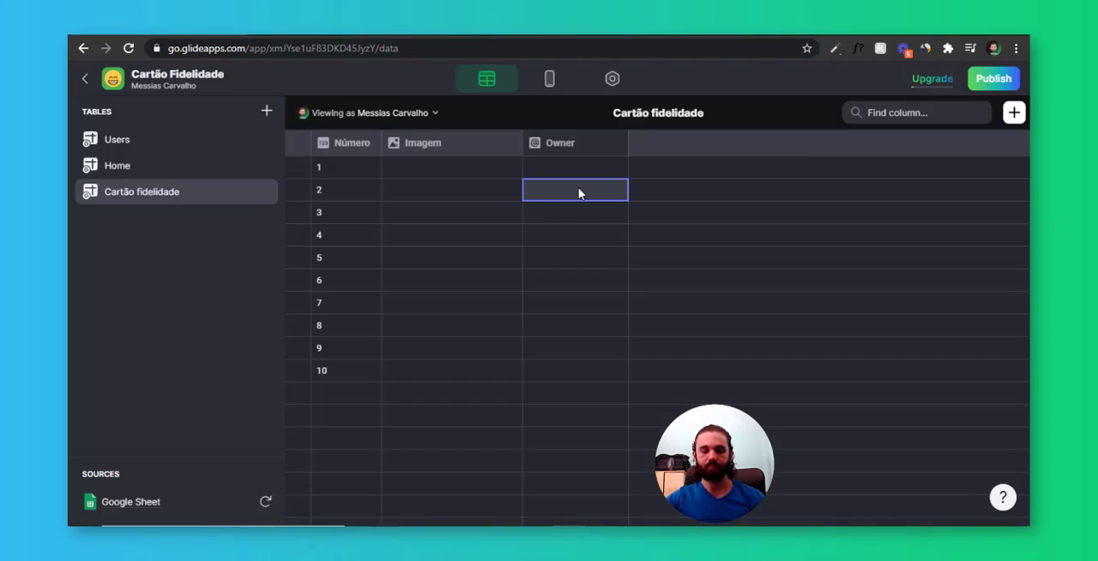
Add an Inline List component to the app's home screen layout and clear its title
left_click(550, 79)
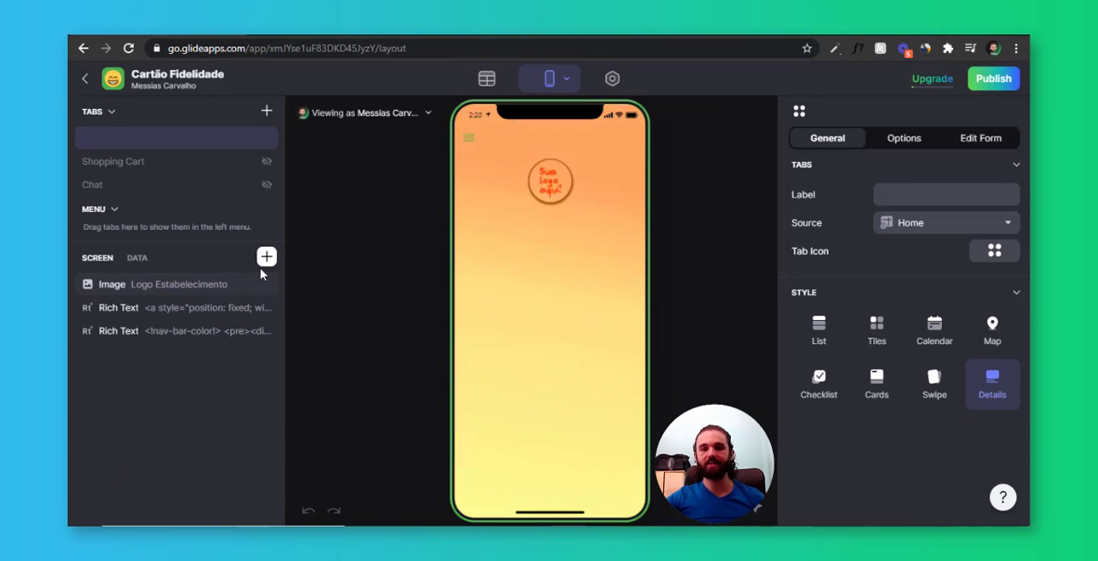
left_click(267, 256)
type("inline")
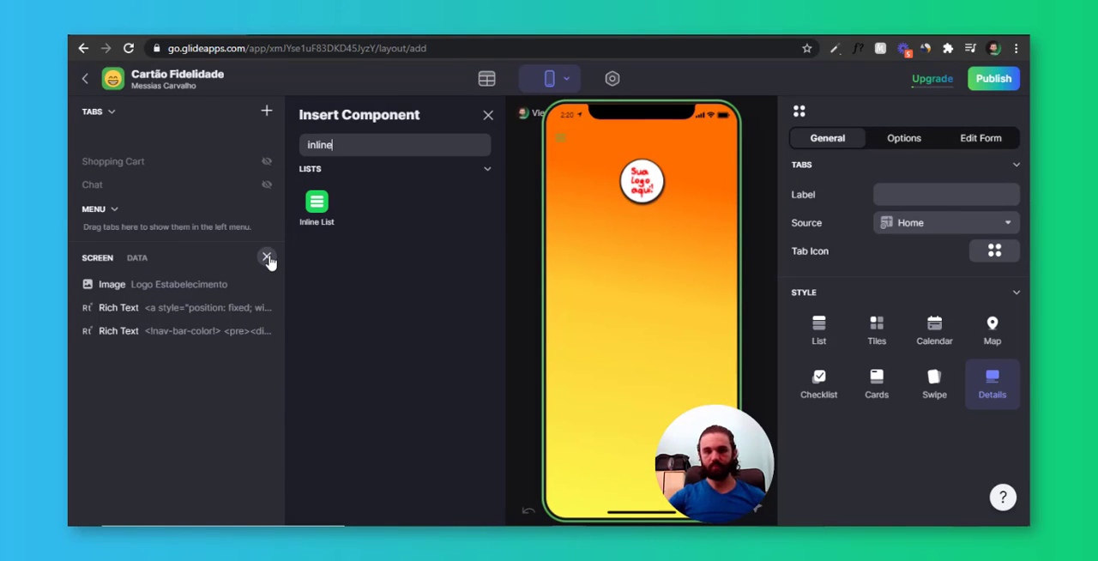
left_click(317, 206)
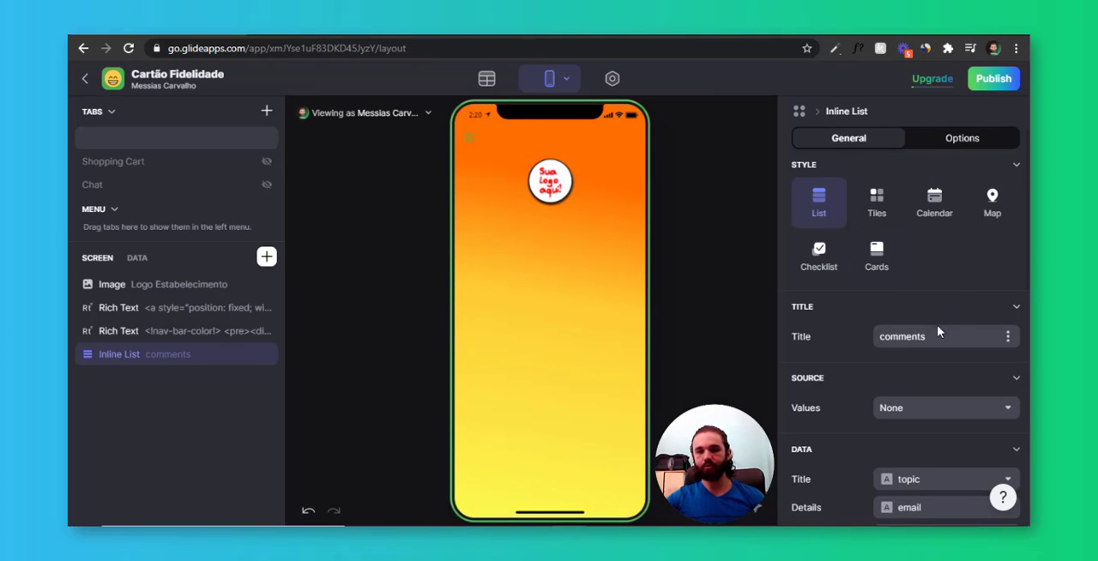
left_click_drag(938, 331, 824, 339)
key("BackSpace")
Set the inline list's source to the Cartão fidelidade table and its item title to the Número column
scroll(868, 291, "down", 2)
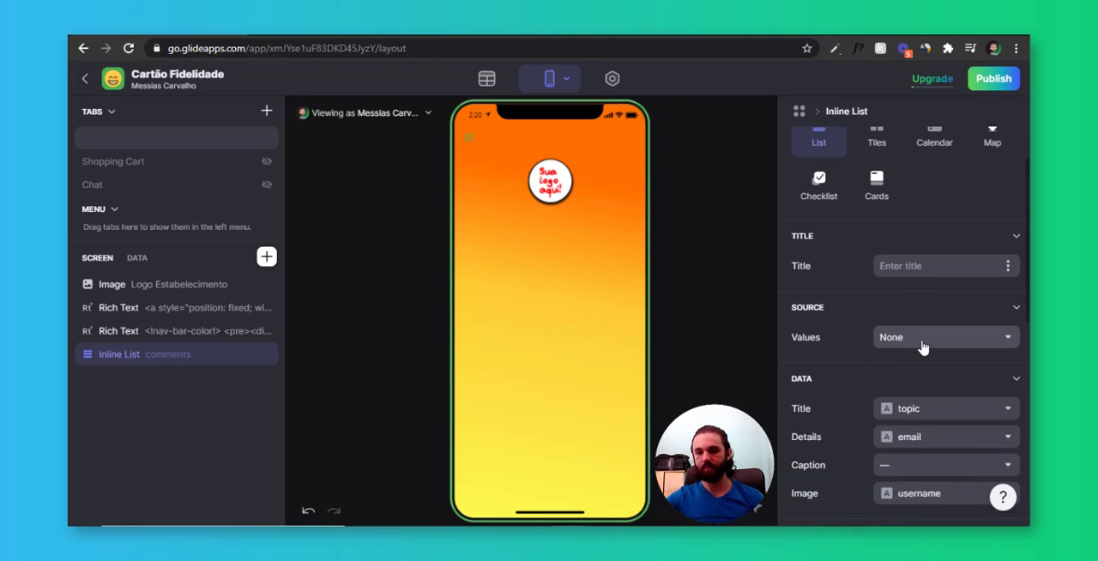
left_click(924, 339)
left_click(880, 466)
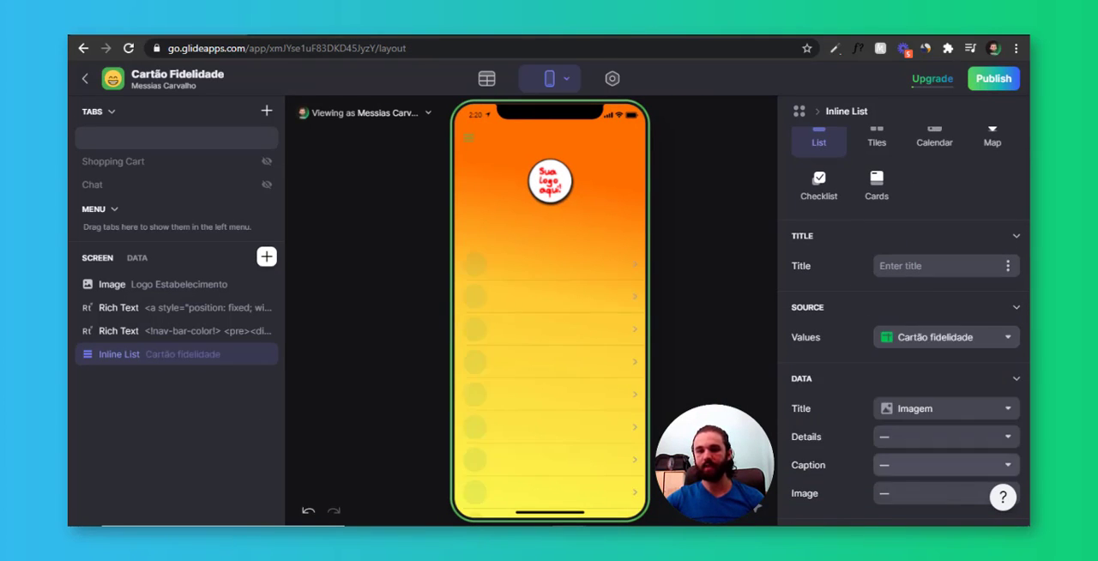
left_click(901, 408)
left_click(923, 434)
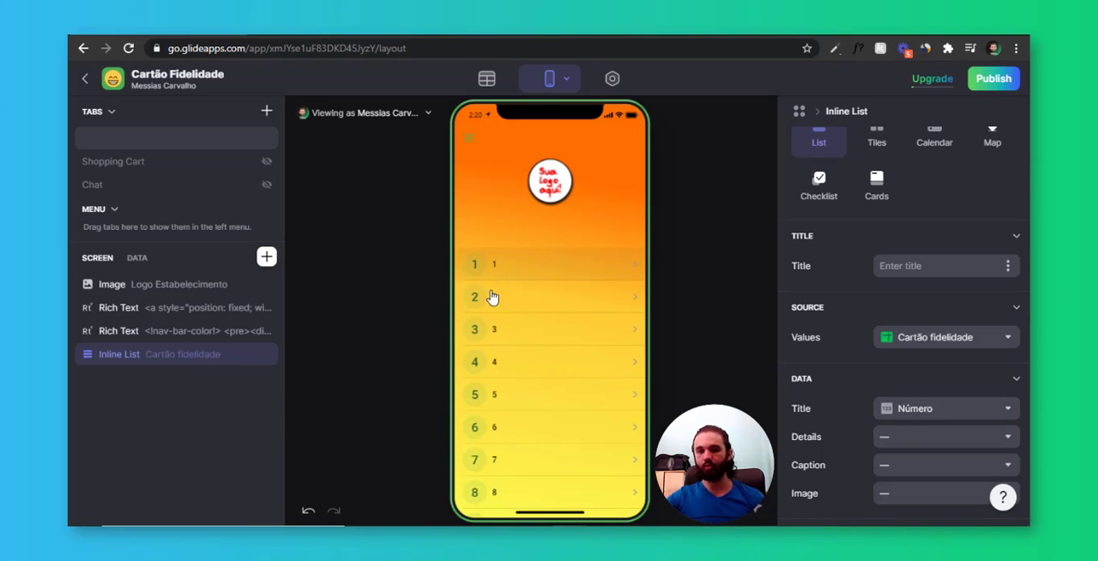
Use the Imagem column as the inline list's item image and switch the list style to Tiles
scroll(884, 338, "down", 3)
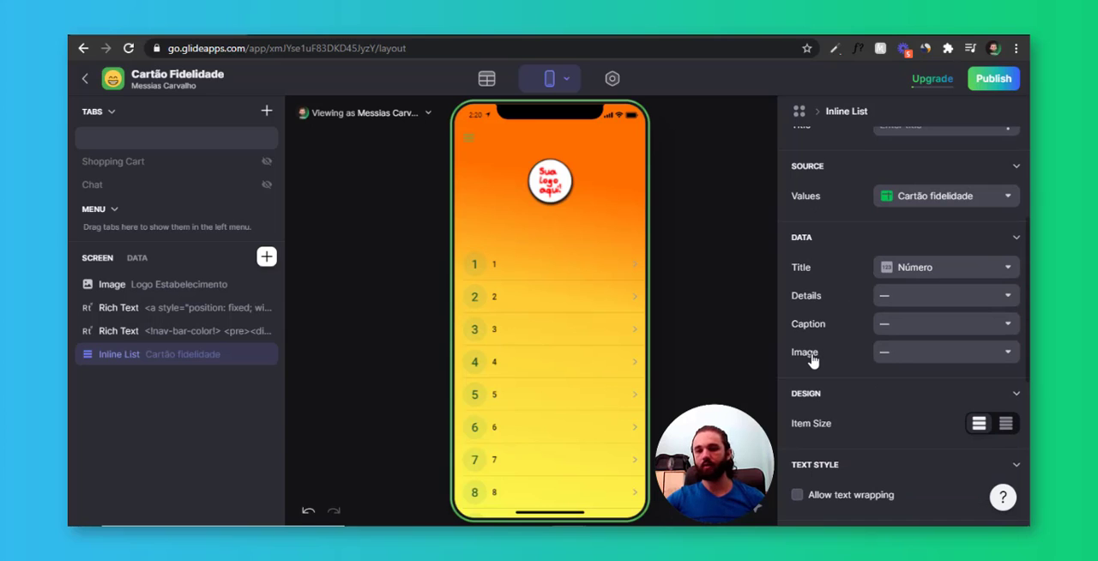
left_click(932, 354)
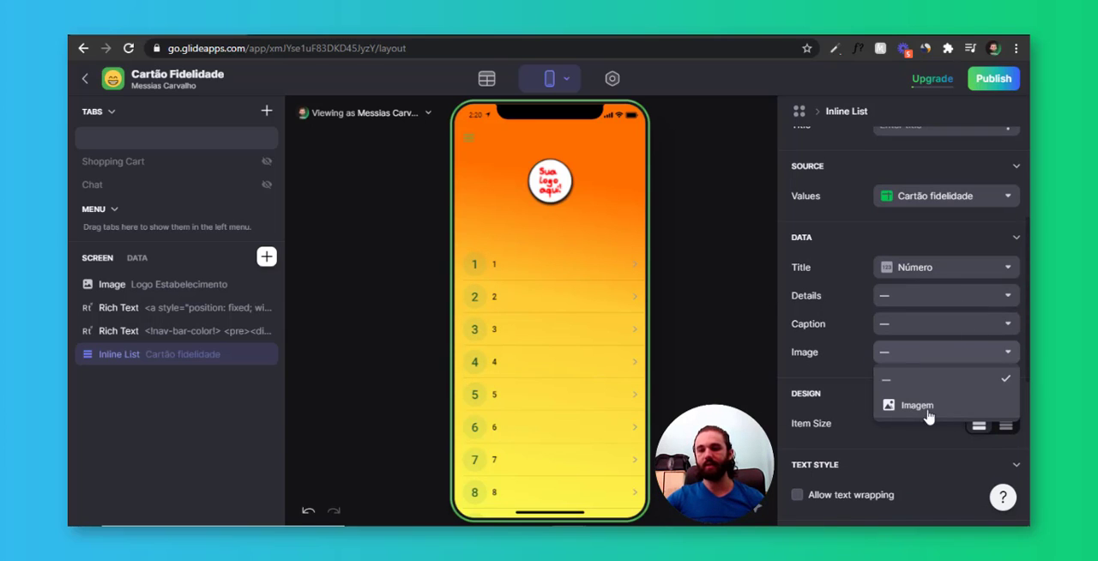
left_click(918, 406)
scroll(925, 362, "up", 3)
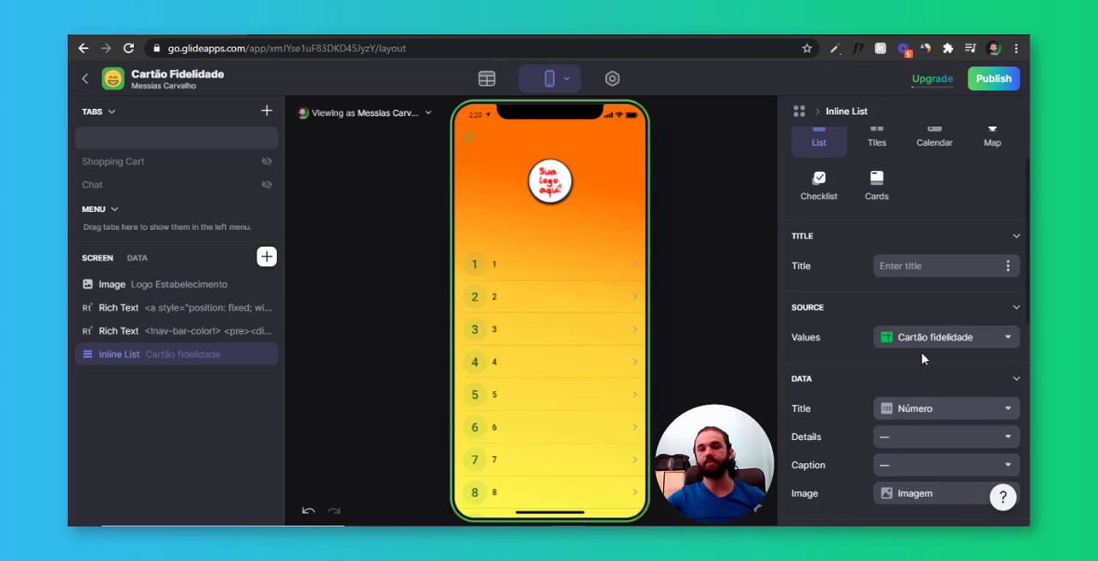
left_click(877, 146)
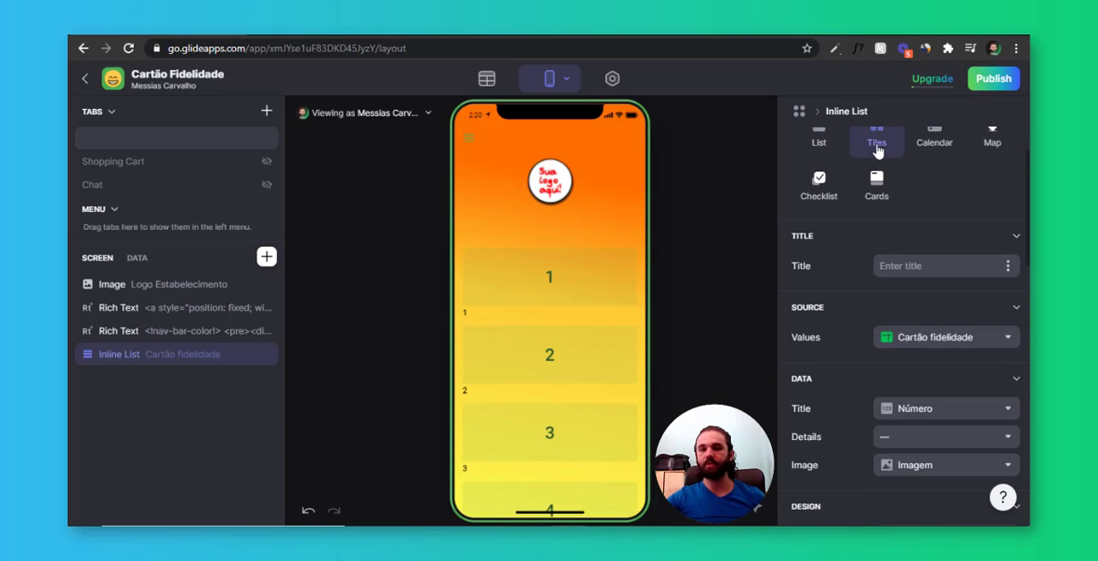
scroll(875, 215, "up", 2)
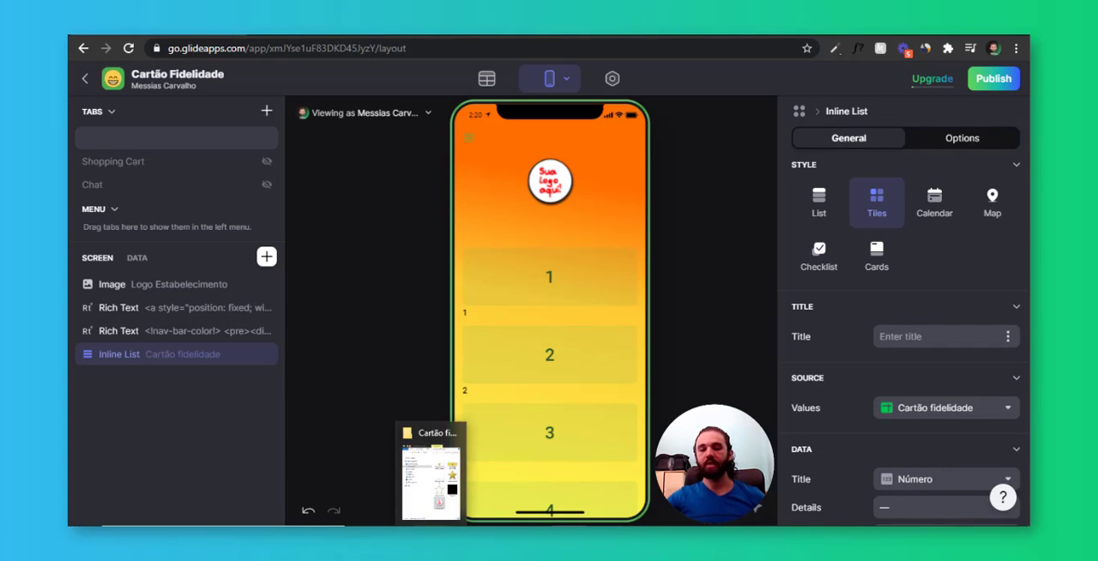
Place the image files estrela sem cor, estrela com cor and Png vazio from the Cartão fidelidade App folder onto tiles 1, 2 and 3 respectively
left_click(434, 463)
left_click_drag(910, 345, 533, 284)
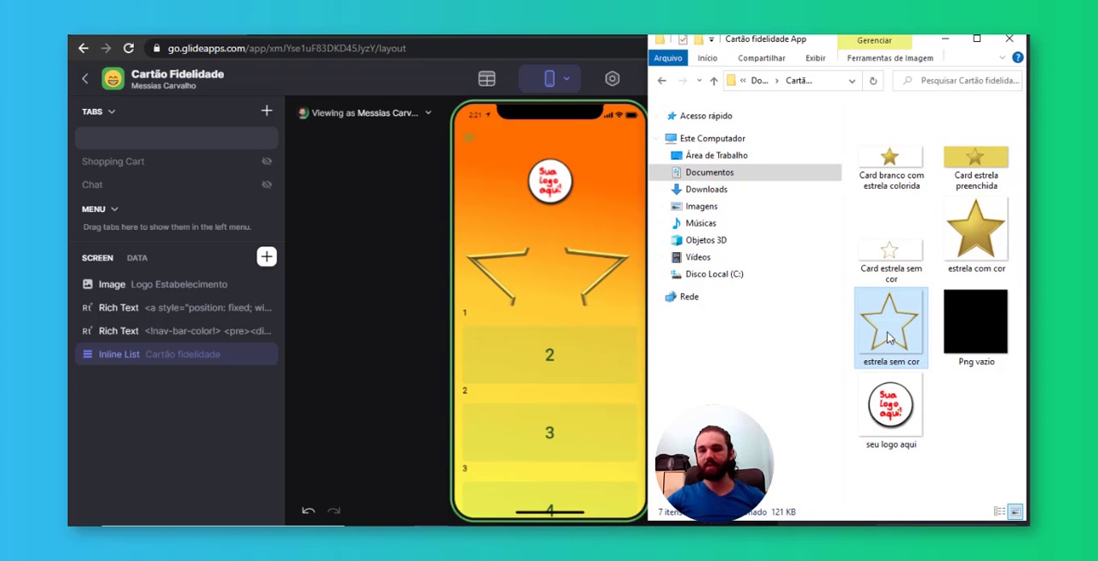
left_click_drag(948, 254, 556, 365)
left_click(986, 338)
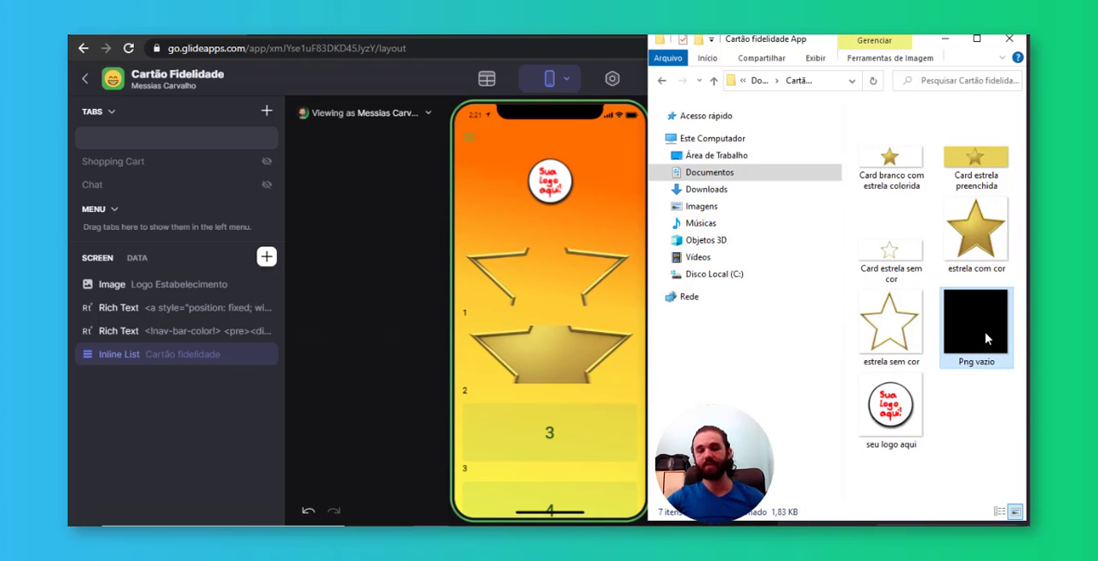
left_click_drag(986, 337, 542, 436)
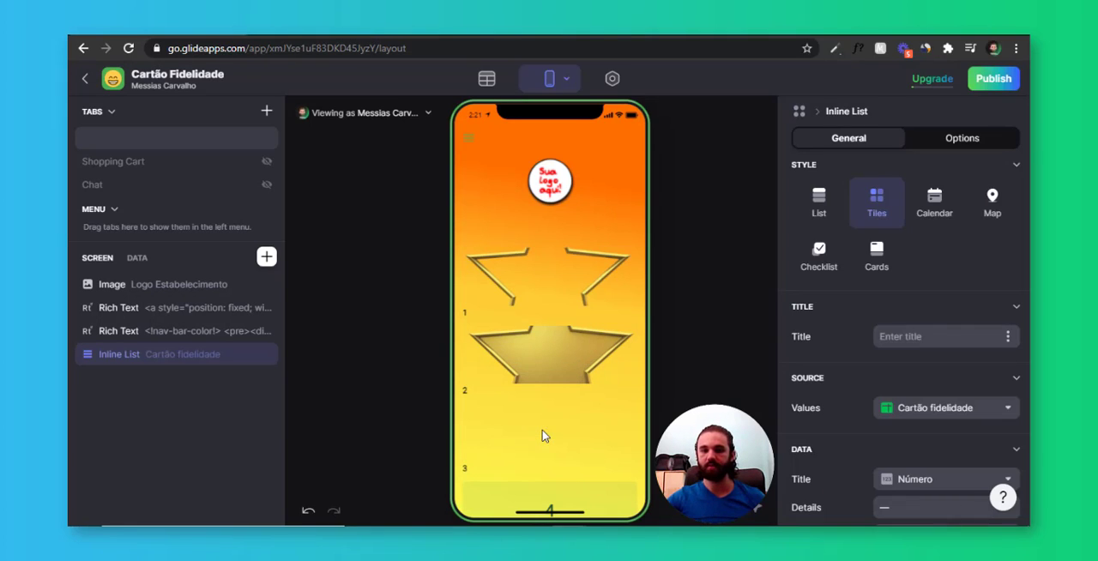
Change the Imagem column of the Cartão fidelidade data table to type Text
key("alt+Tab")
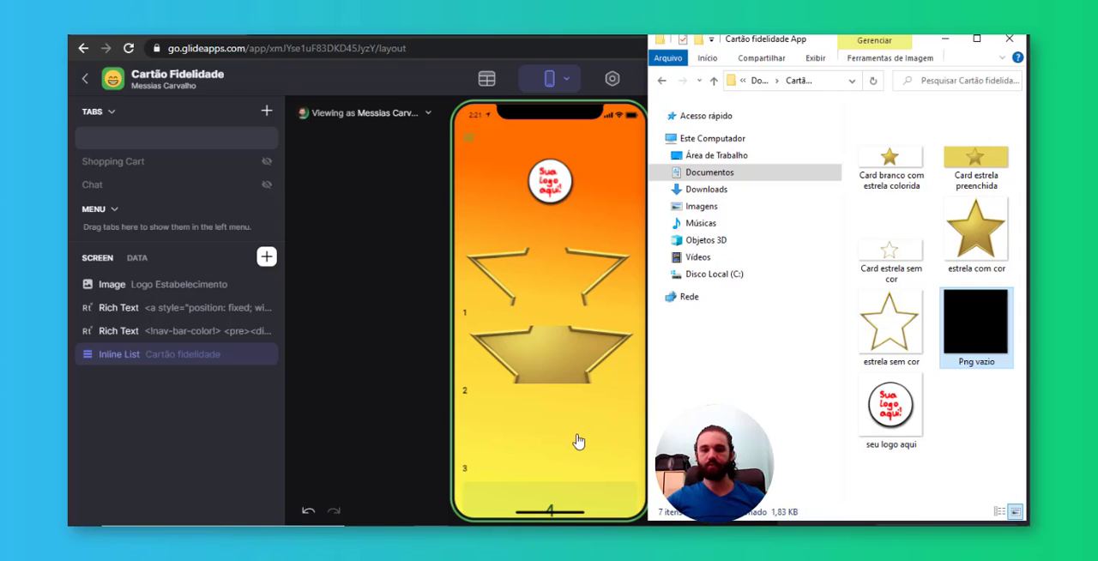
left_click(486, 78)
left_click(179, 197)
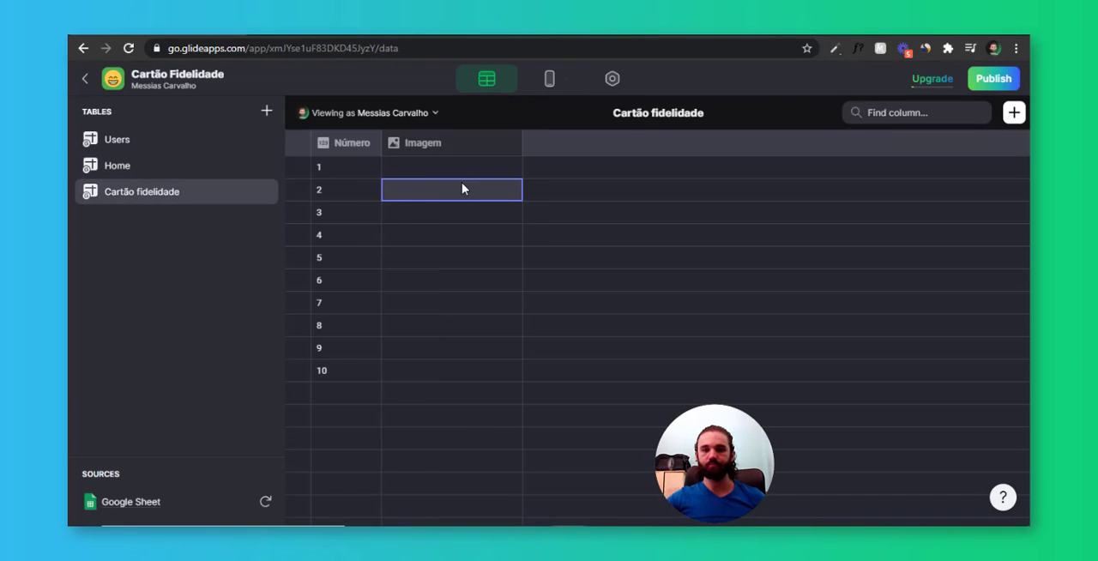
left_click(506, 265)
left_click(513, 144)
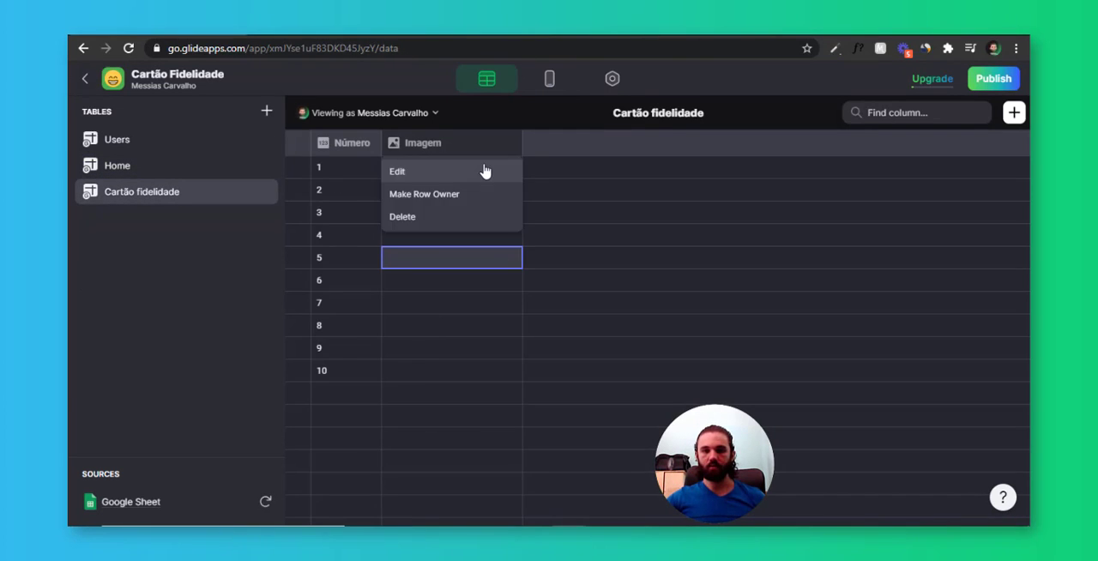
left_click(484, 172)
left_click(662, 204)
left_click(658, 226)
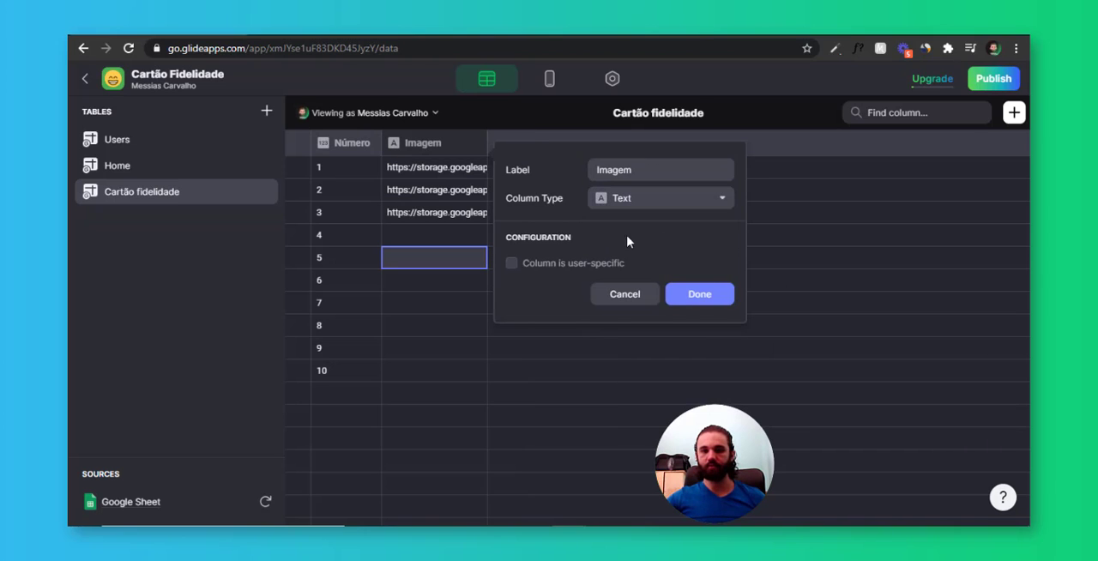
left_click(712, 300)
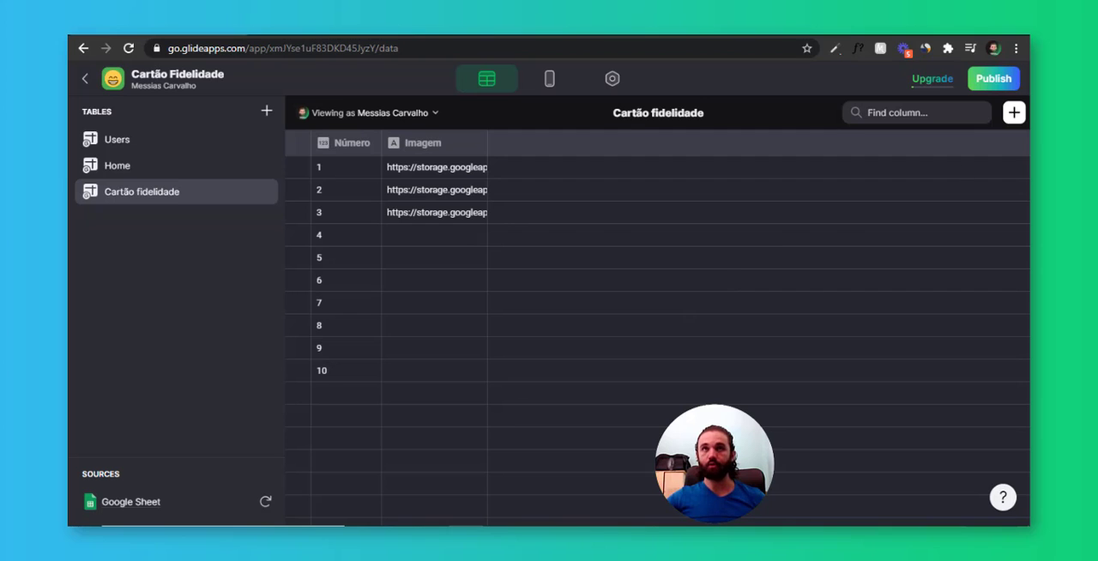
Copy the image URL from row 1 of the Imagem column into a blank Notepad document
left_click(441, 173)
left_click(441, 171)
key("ctrl+c")
key("Escape")
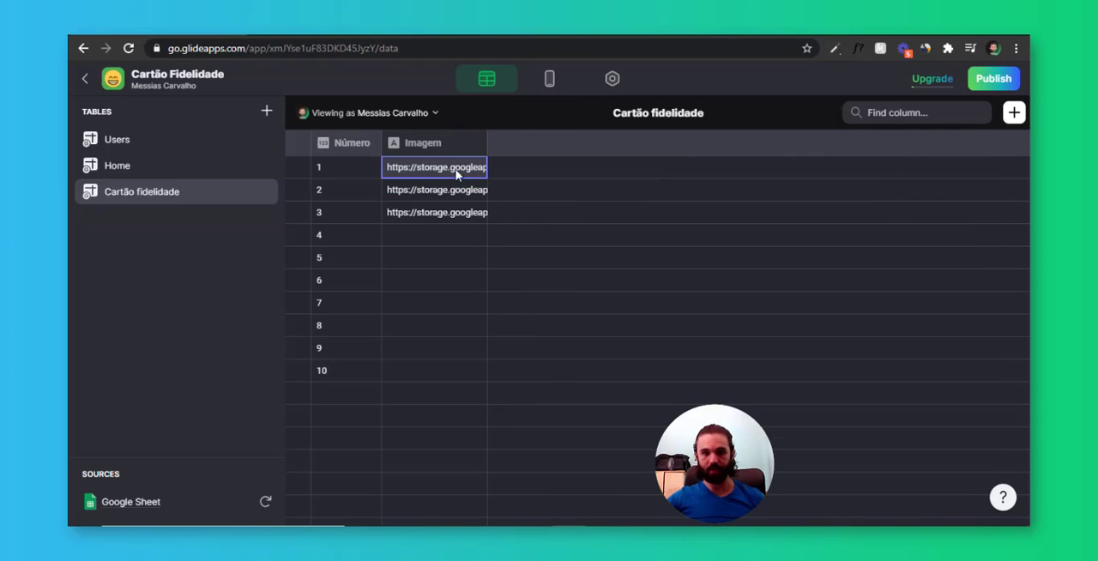
double_click(466, 169)
key("ctrl+a")
key("alt+Tab")
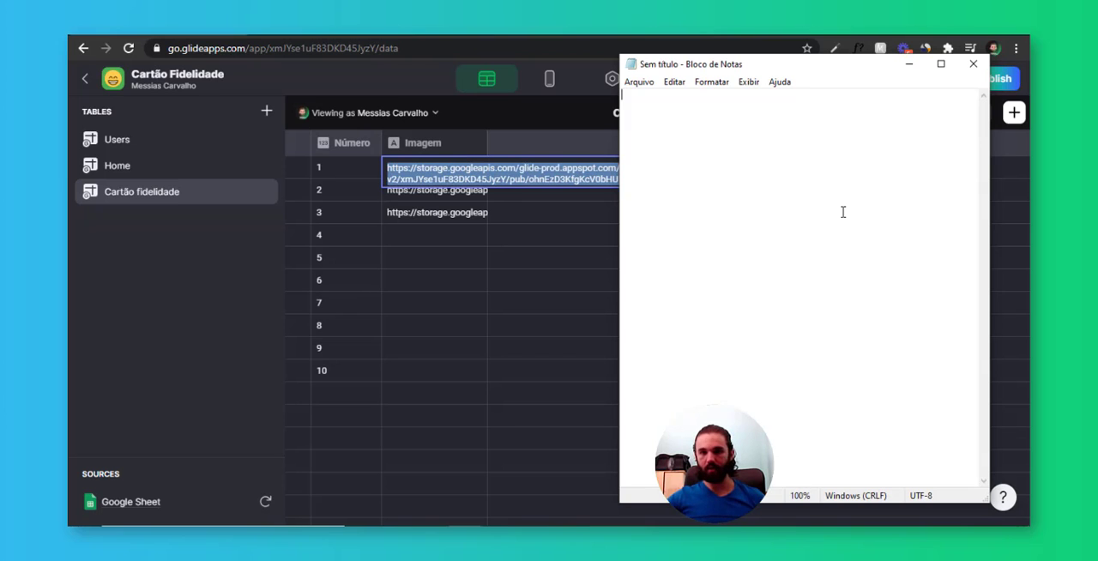
key("ctrl+v")
key("Return")
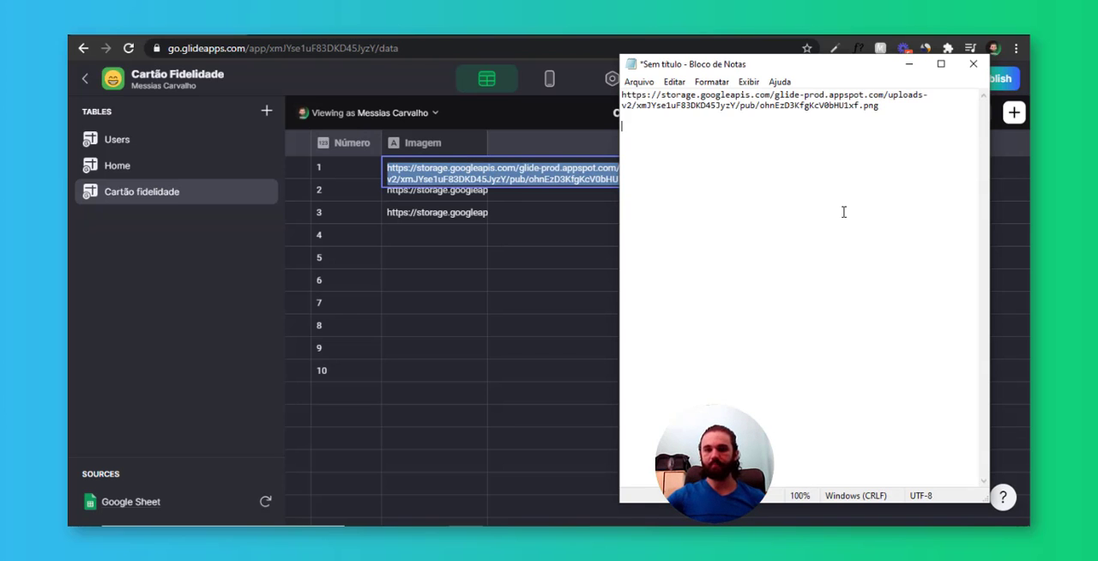
Copy the row 2 image URL from the Imagem column into the Notepad document below the first URL
key("alt+Tab")
double_click(474, 196)
key("ctrl+a")
scroll(483, 196, "up", 1)
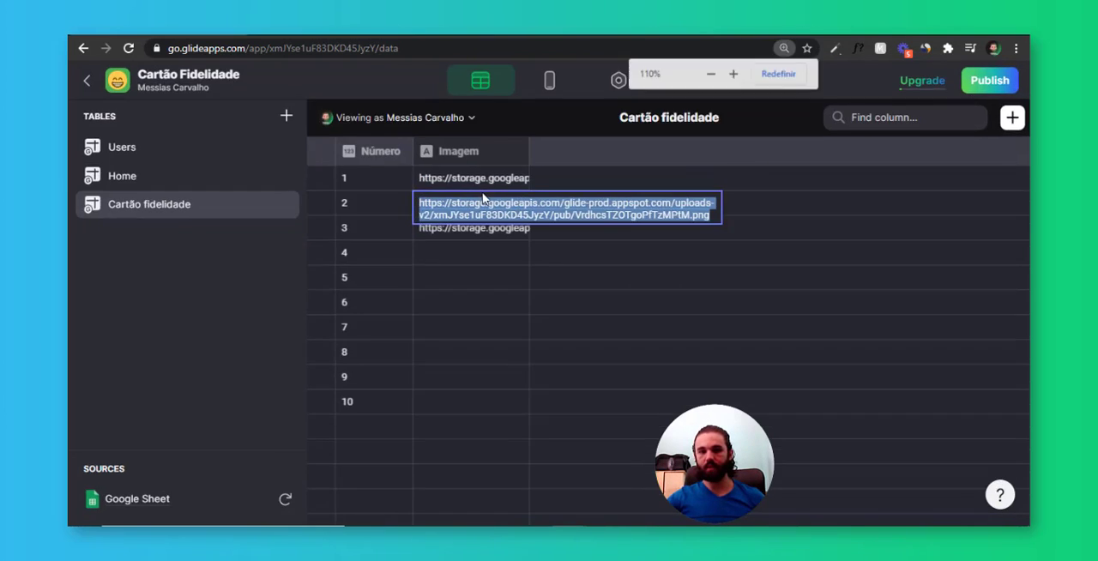
key("alt+Tab")
key("ctrl+v")
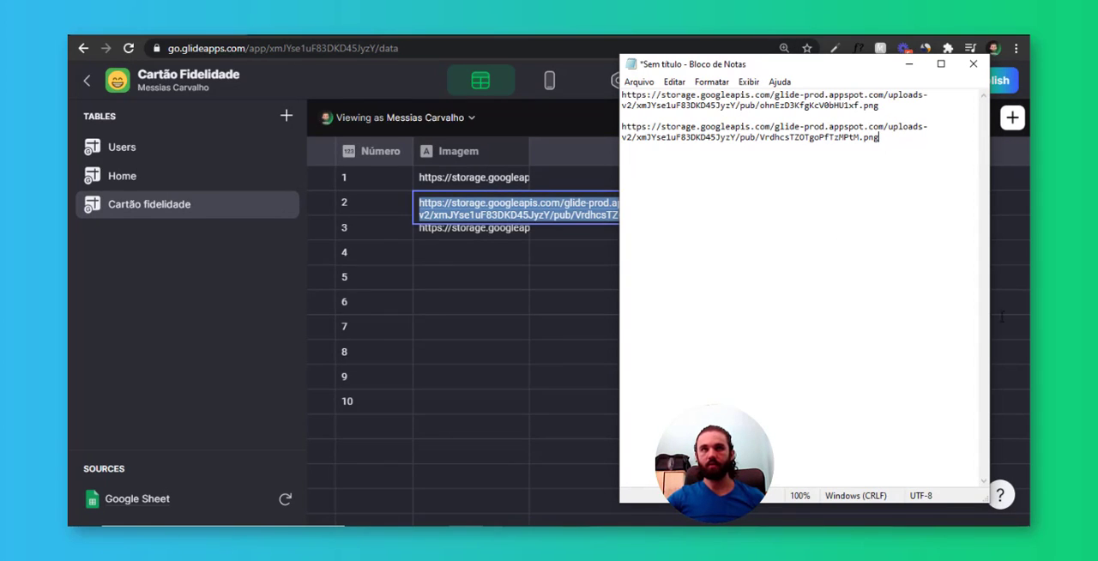
scroll(1002, 317, "down", 2)
scroll(1001, 317, "up", 1)
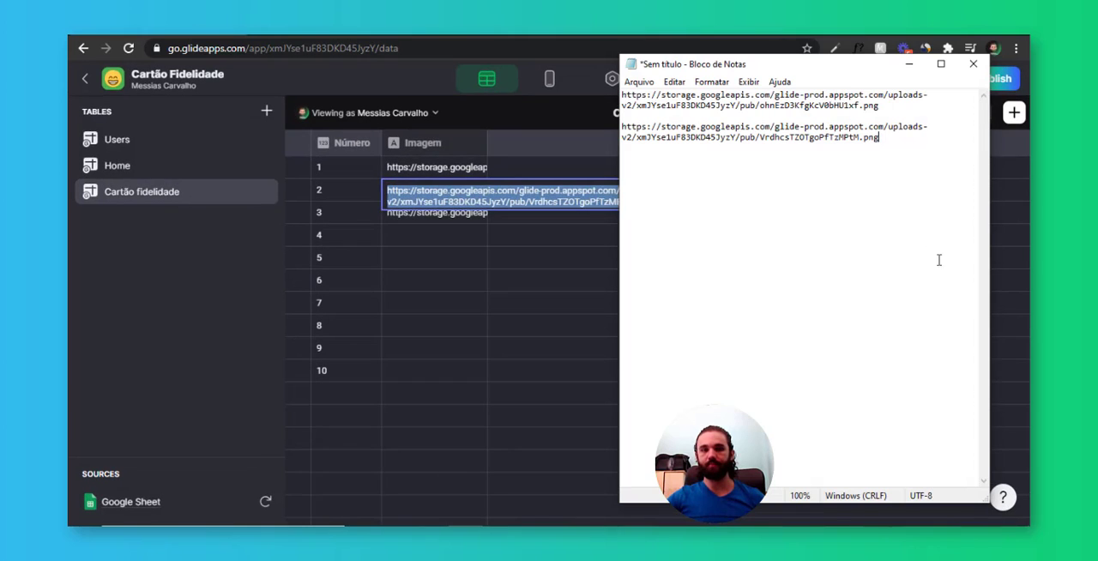
Copy the row 3 image URL from the Imagem column into the Notepad document as the third entry
left_click(521, 273)
left_click(453, 215)
double_click(453, 215)
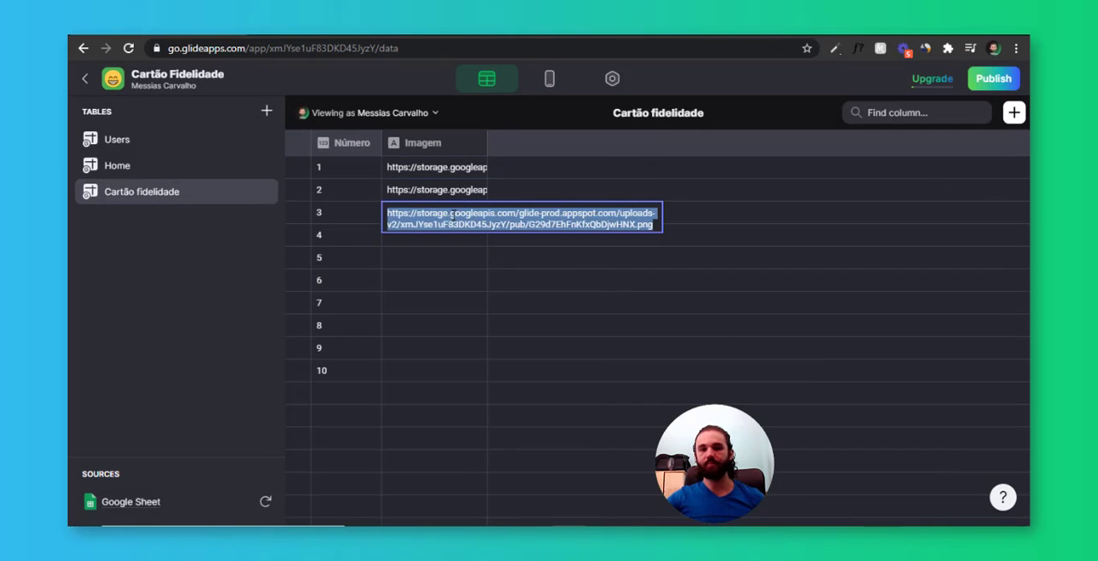
key("alt+Tab")
left_click(922, 242)
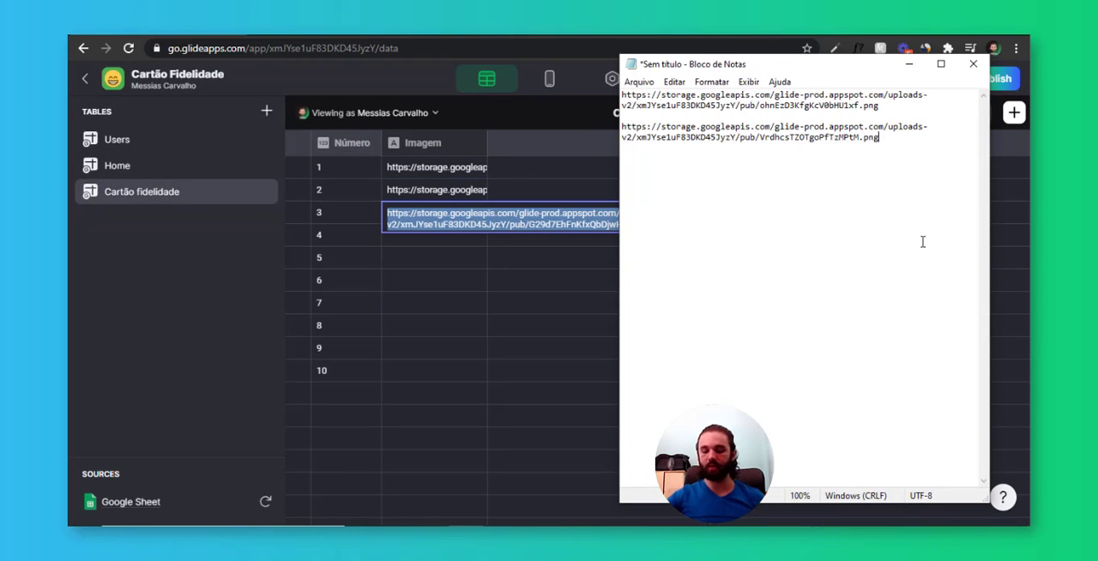
key("ctrl+v")
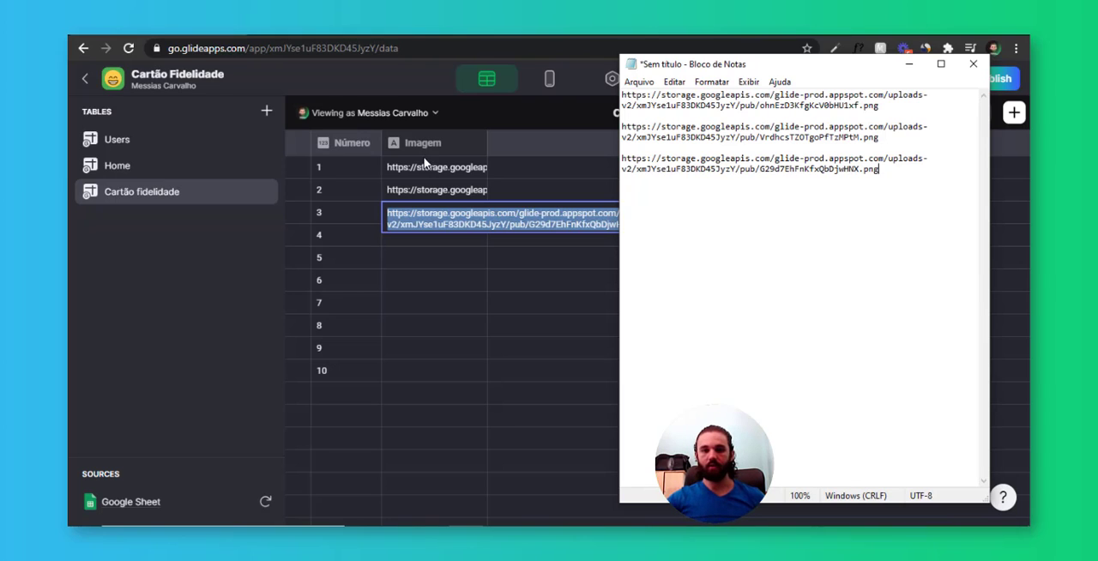
Clear the image URLs from rows 1 to 3 of the Imagem column in the Glide table
left_click(424, 163)
key("Delete")
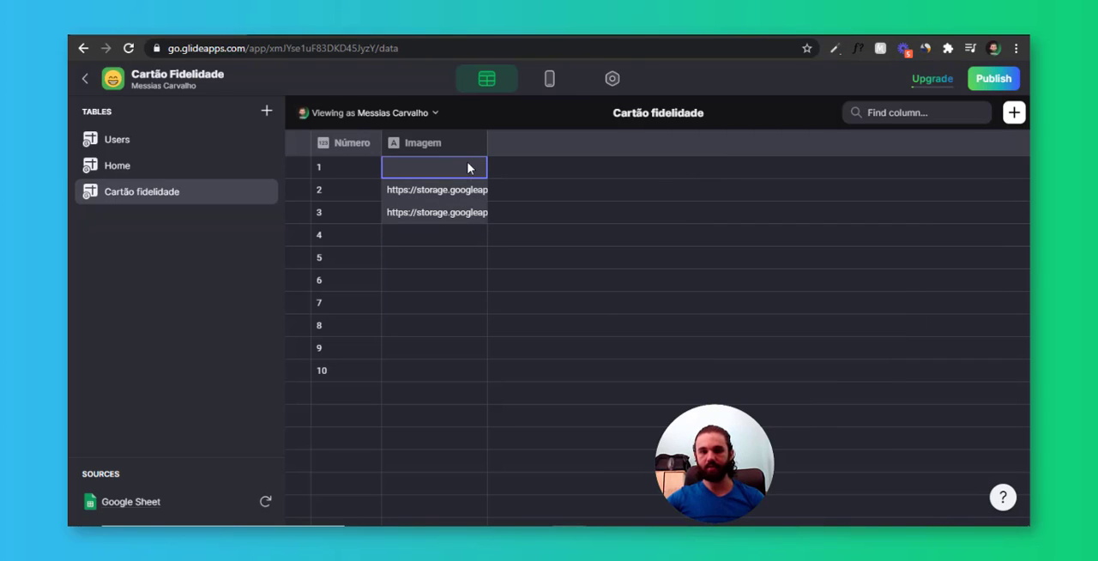
left_click(455, 194)
key("Delete")
left_click(458, 212)
key("Delete")
left_click(470, 187)
left_click(478, 145)
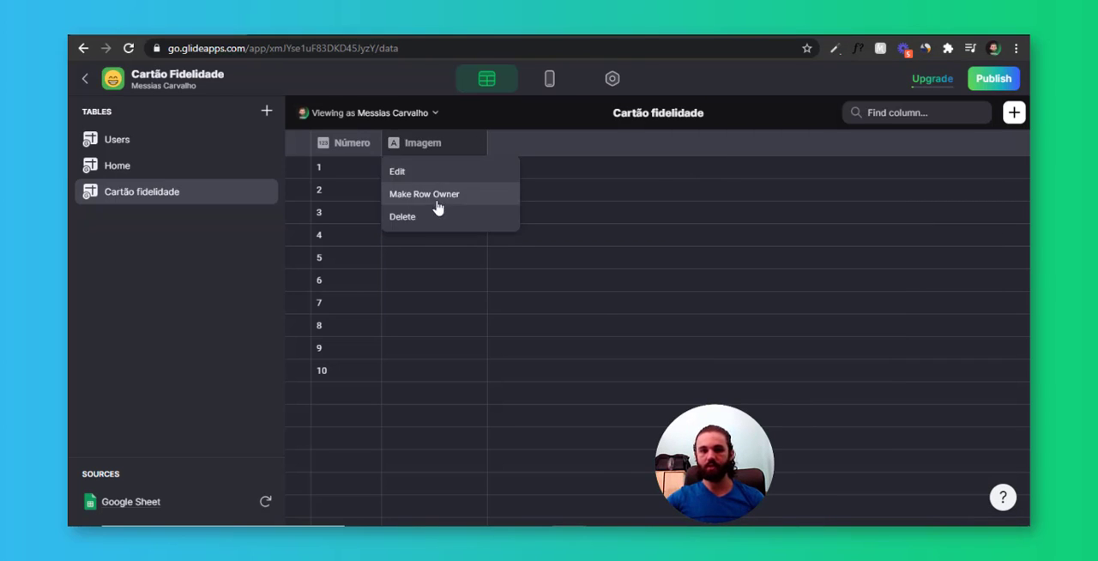
left_click(437, 216)
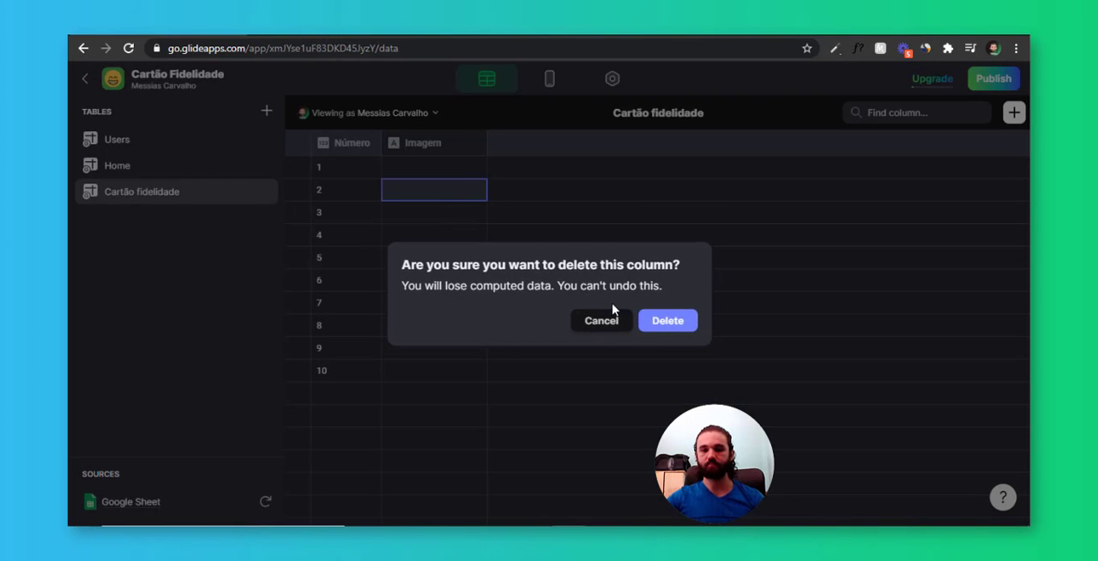
left_click(603, 323)
Copy the first image URL from the Notepad document for use in the Imagem column
left_click(455, 185)
left_click(456, 161)
key("alt+Tab")
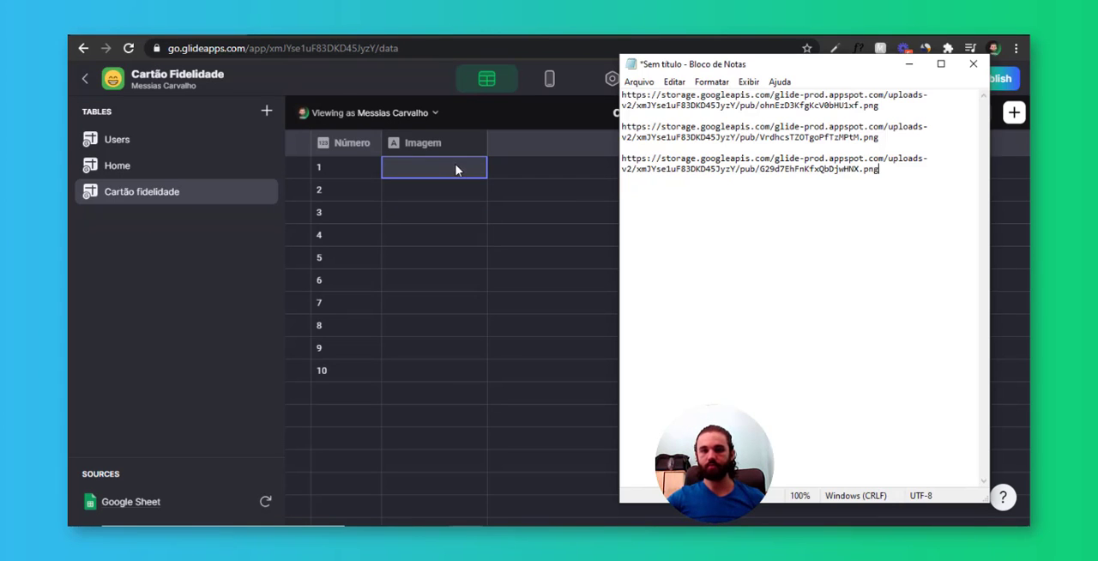
left_click_drag(923, 107, 621, 94)
key("ctrl+c")
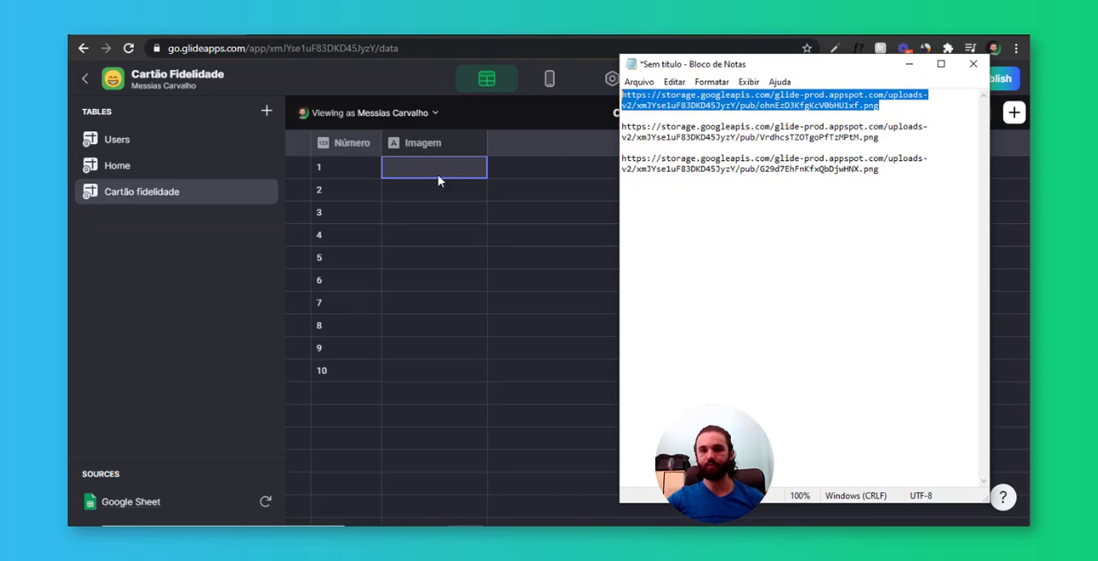
Fill the Imagem cells of rows 1 to 10 with the copied image URL
left_click(439, 174)
key("ctrl+v")
key("Return")
key("ctrl+v")
key("Return")
key("ctrl+v")
key("Return")
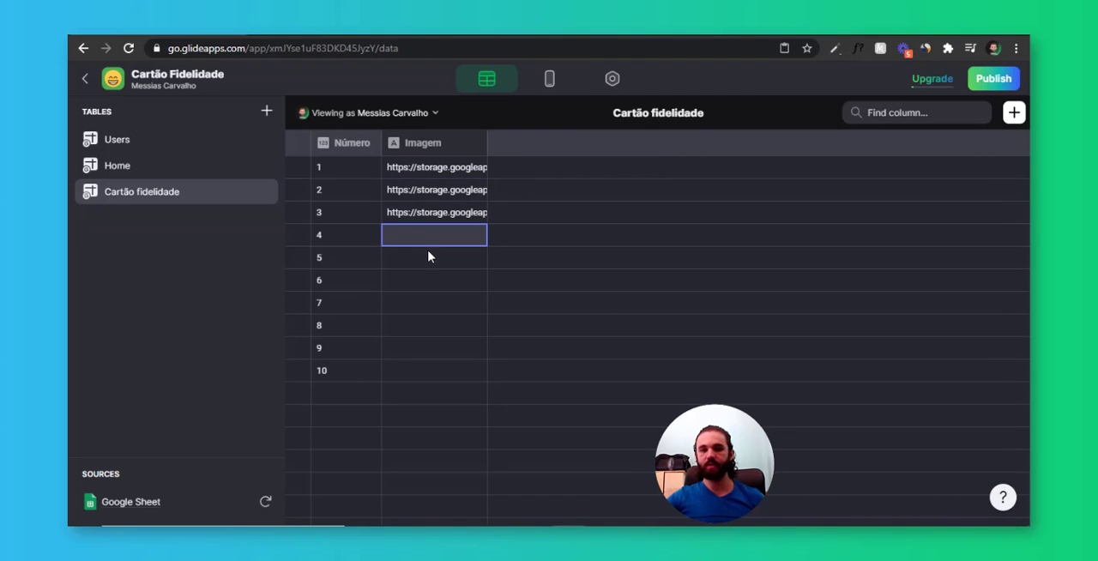
key("ctrl+v")
key("Return")
key("ctrl+v")
key("Return")
key("ctrl+v")
key("Return")
key("ctrl+v")
key("Return")
key("ctrl+v")
key("Return")
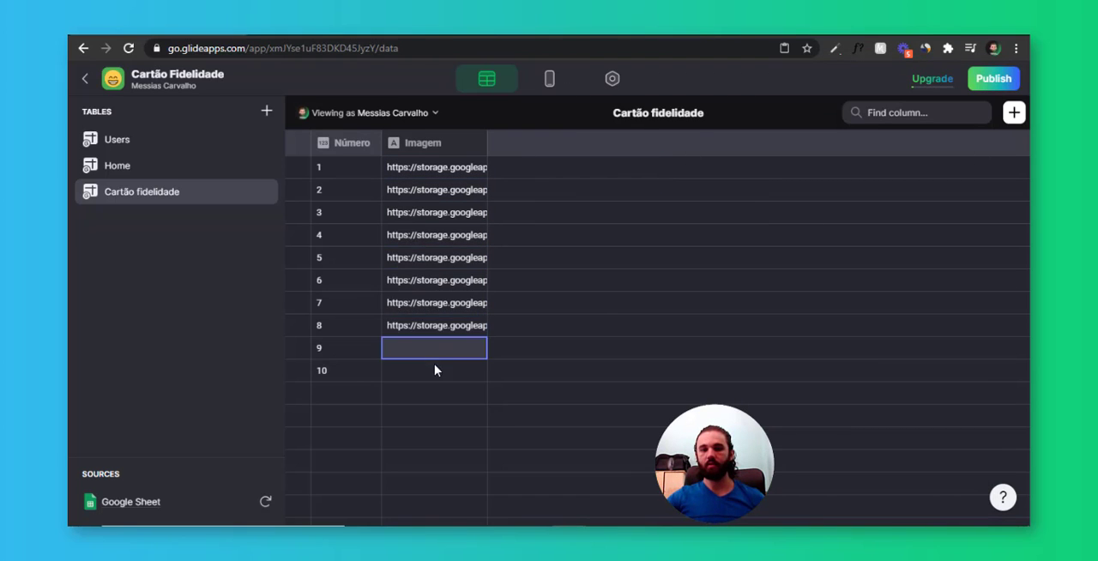
key("ctrl+v")
key("Return")
key("ctrl+v")
left_click(436, 350)
left_click(431, 229)
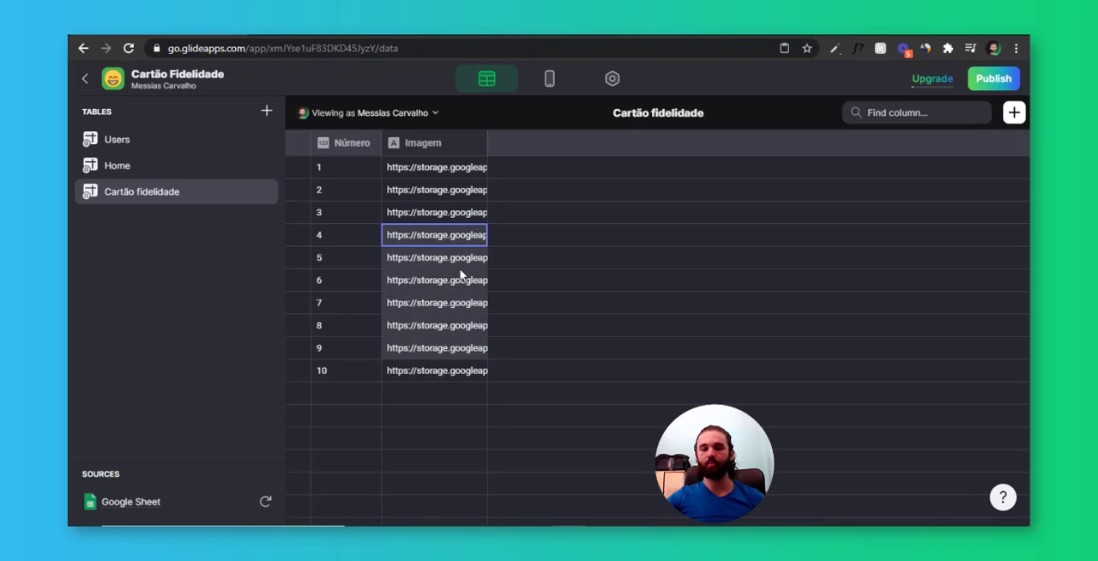
Remove the Número title from the tiles of the Cartão fidelidade inline list in the app layout
left_click(549, 80)
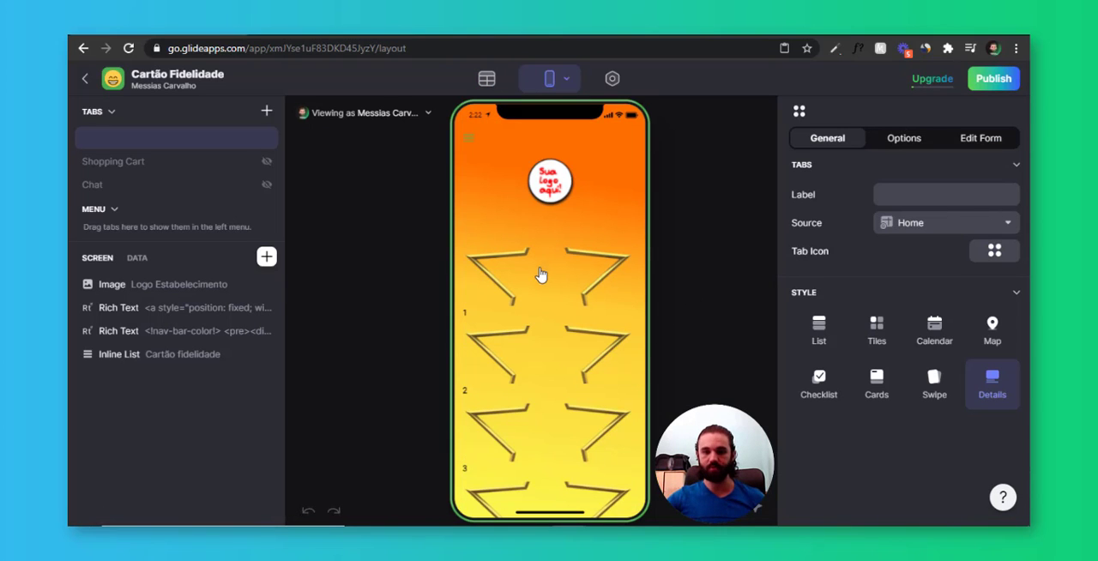
left_click(574, 293)
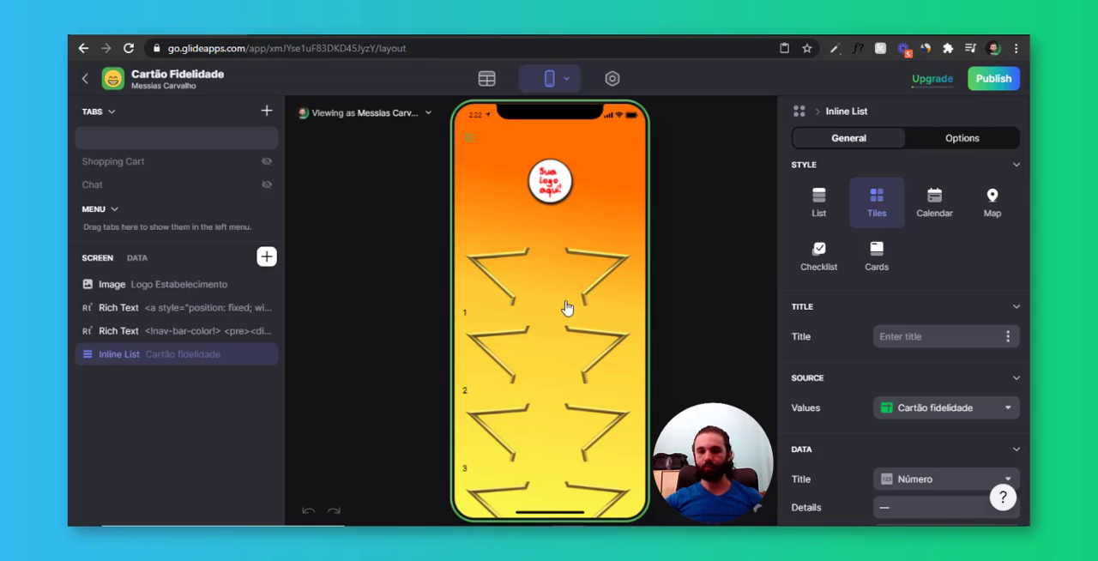
left_click(552, 324)
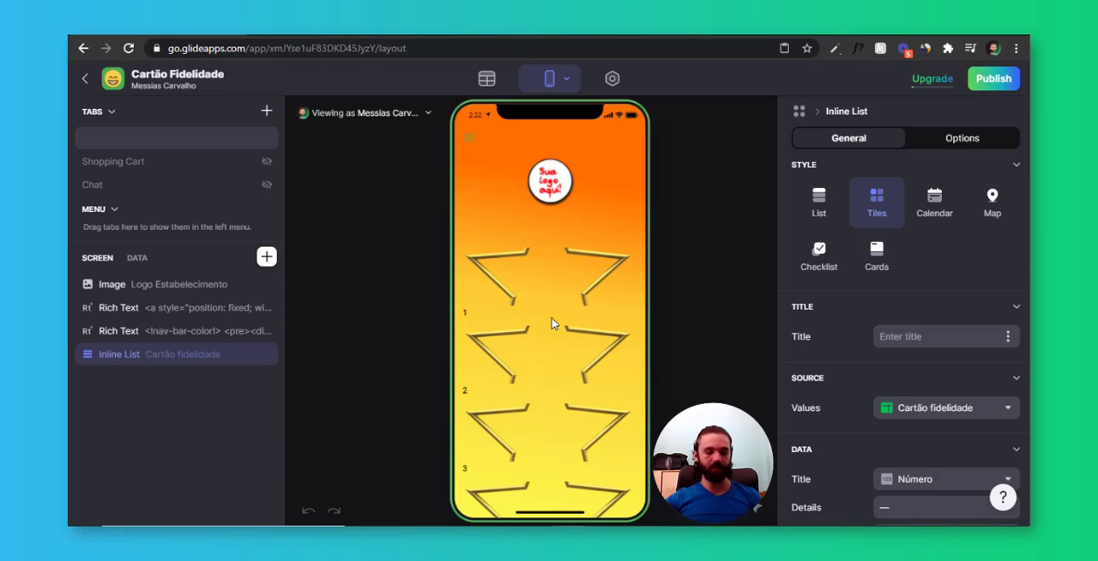
left_click(552, 324)
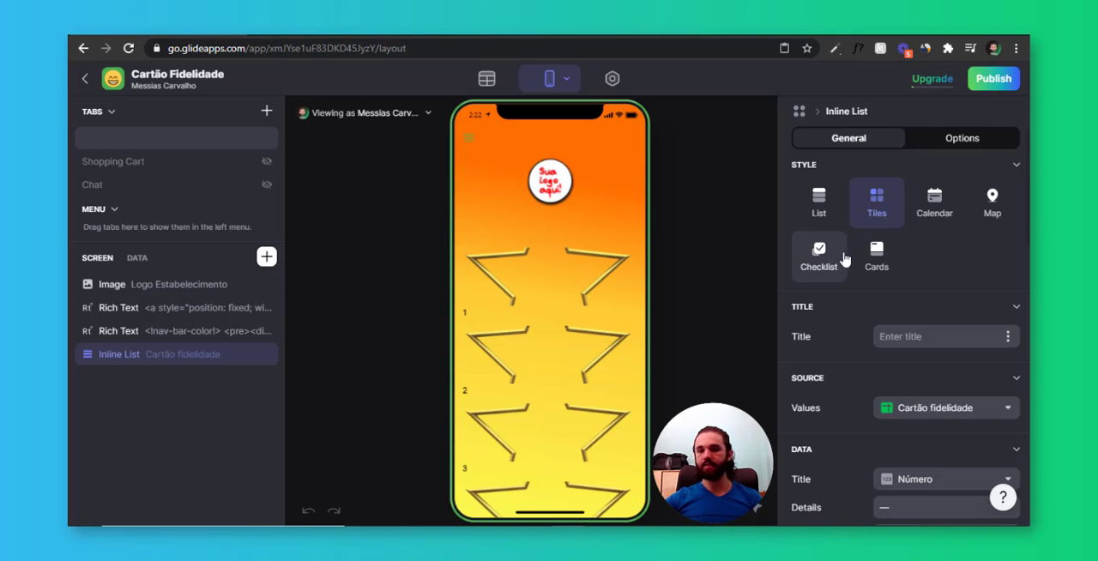
scroll(850, 262, "down", 2)
scroll(862, 268, "up", 2)
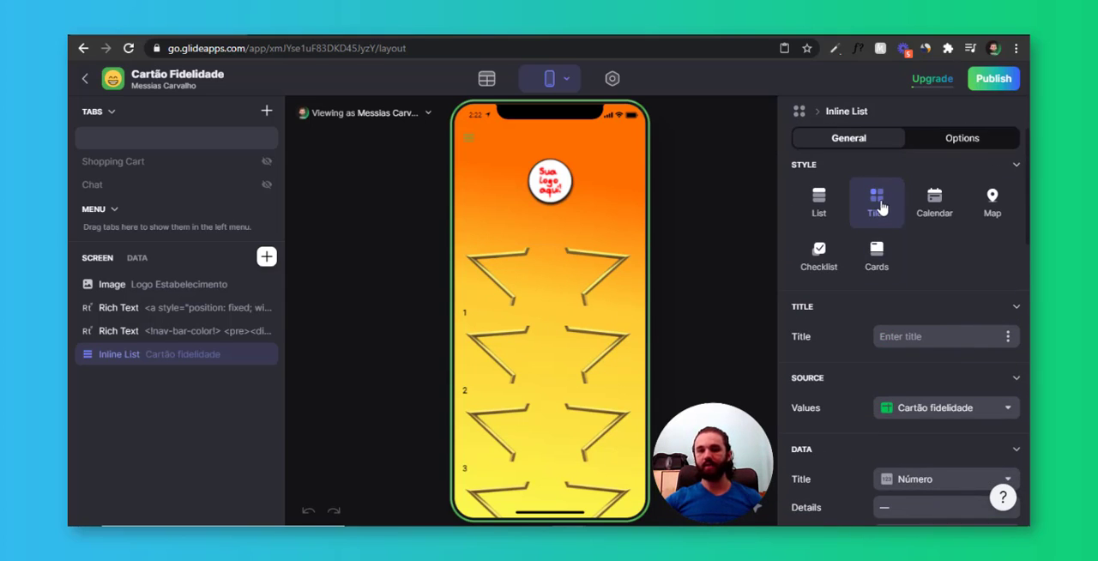
scroll(877, 206, "down", 3)
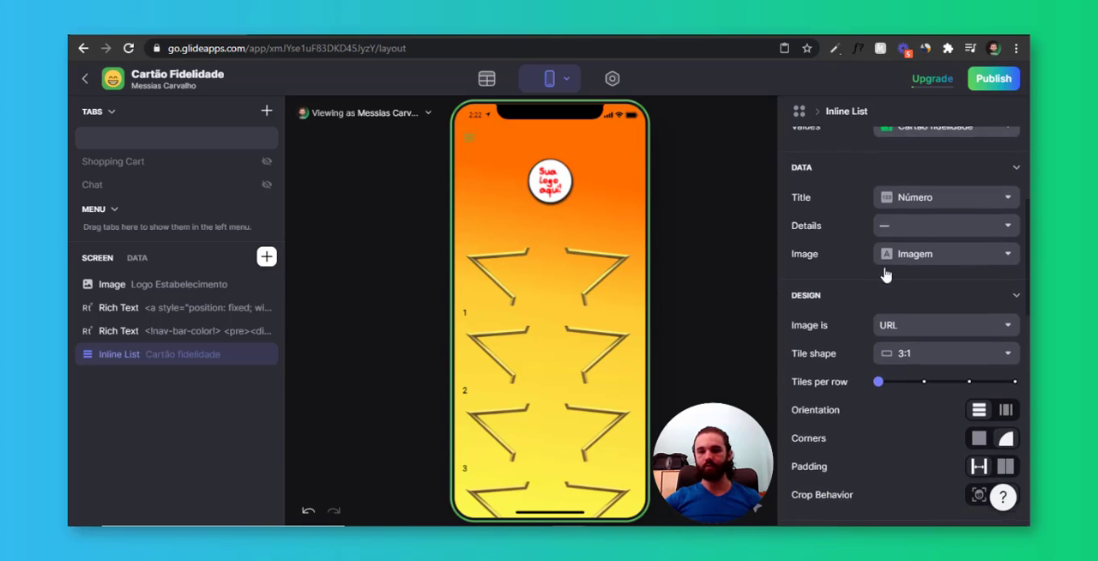
left_click(922, 203)
left_click(913, 224)
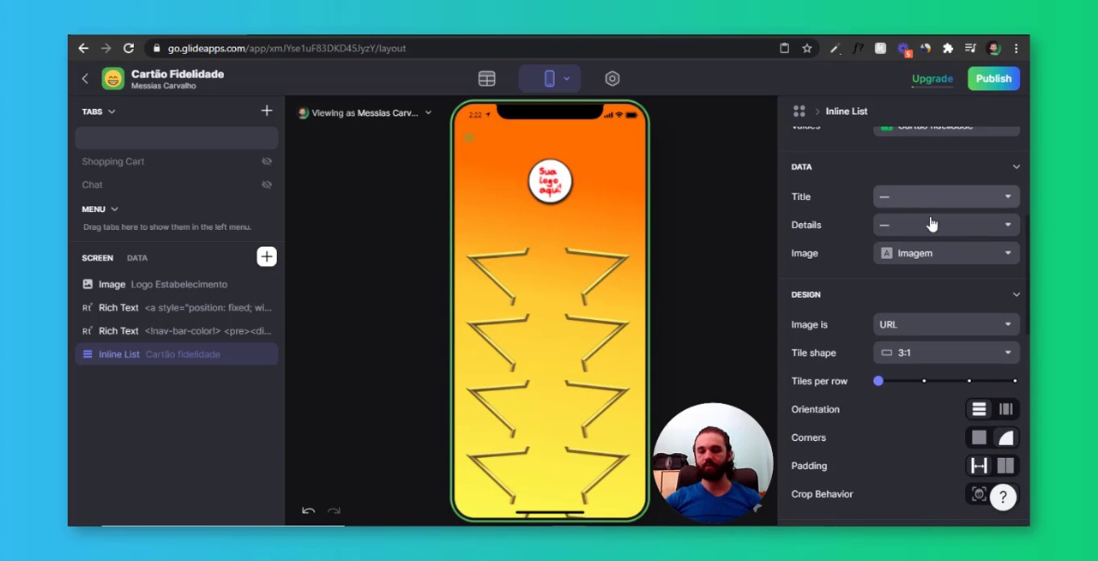
Set the inline list to four tiles per row with a Square tile shape
scroll(892, 257, "down", 2)
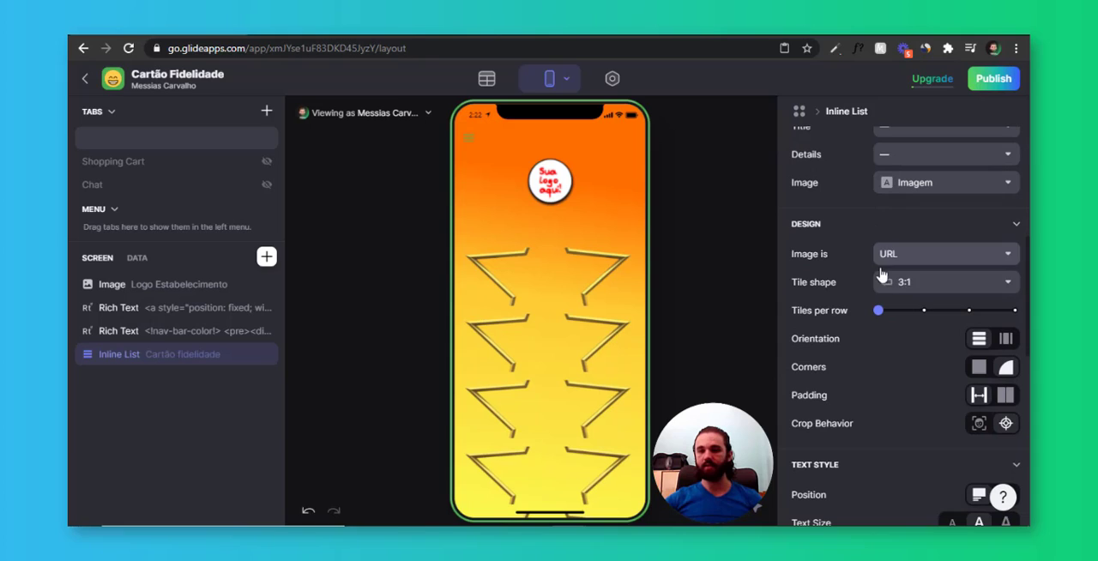
left_click(1012, 311)
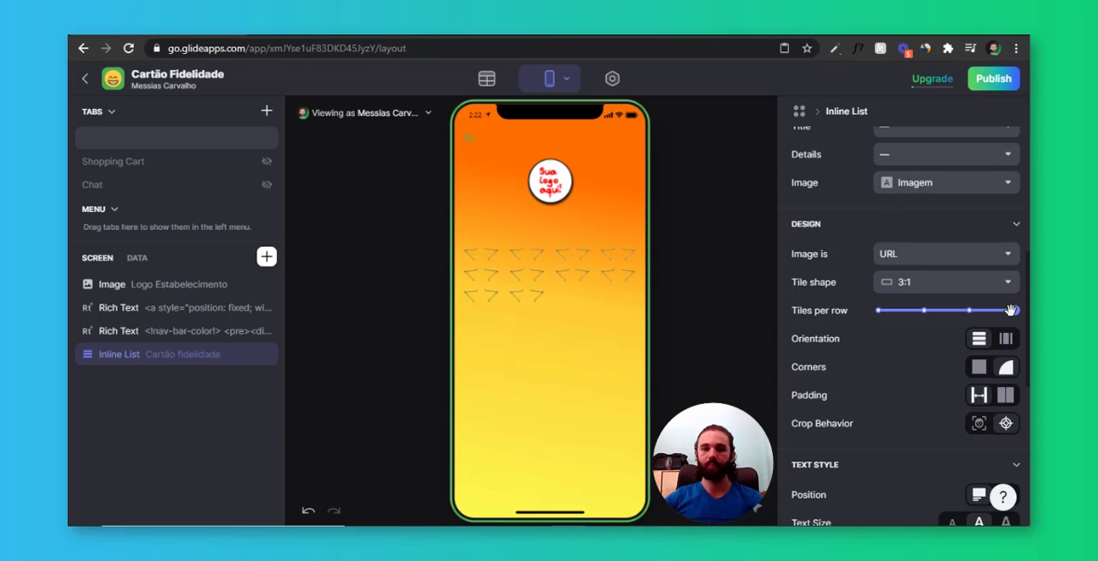
left_click(922, 289)
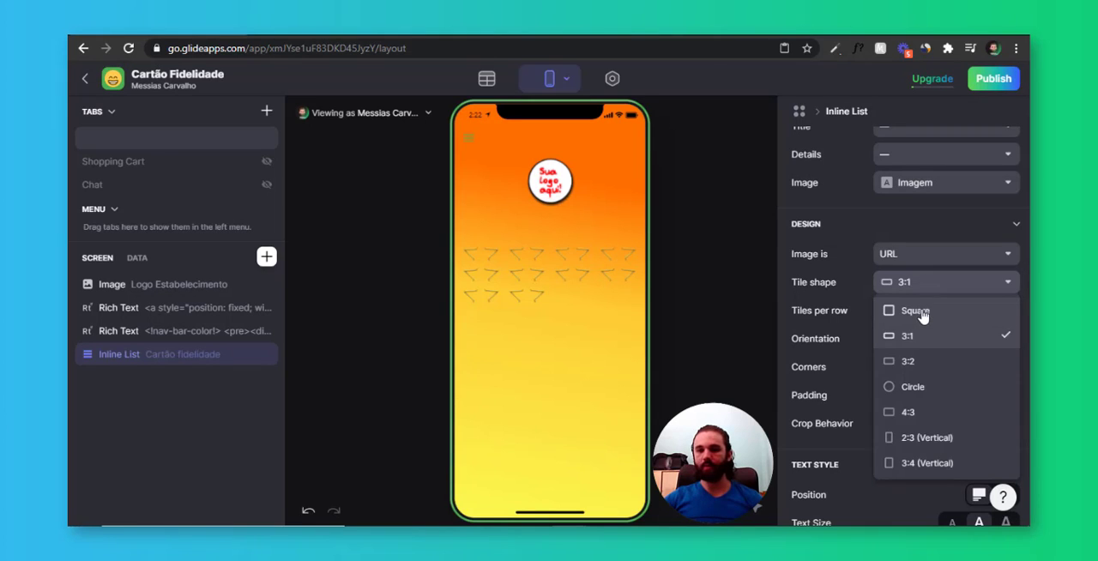
left_click(919, 310)
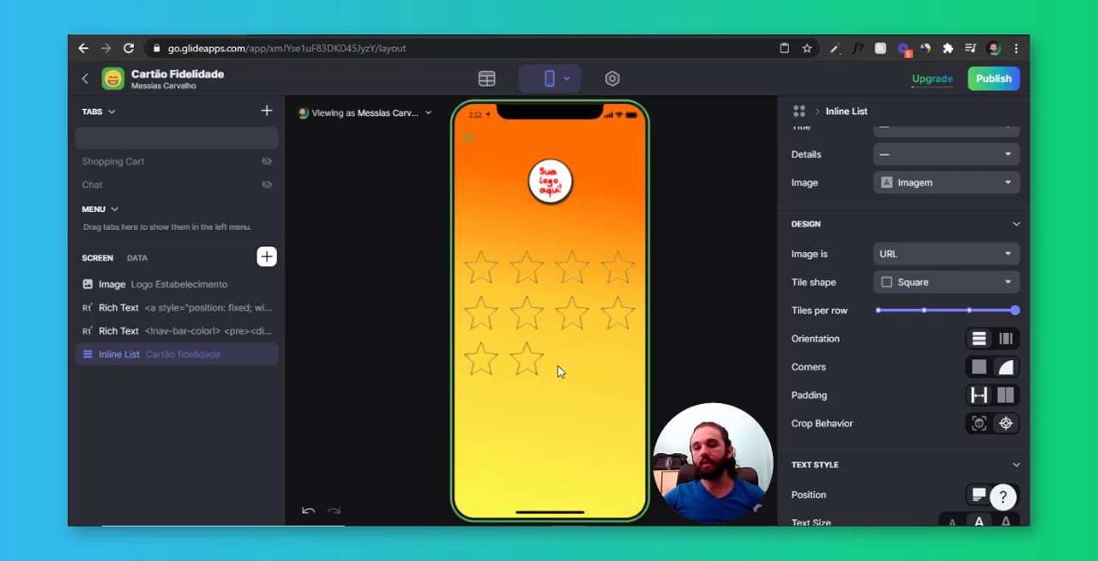
scroll(890, 341, "down", 1)
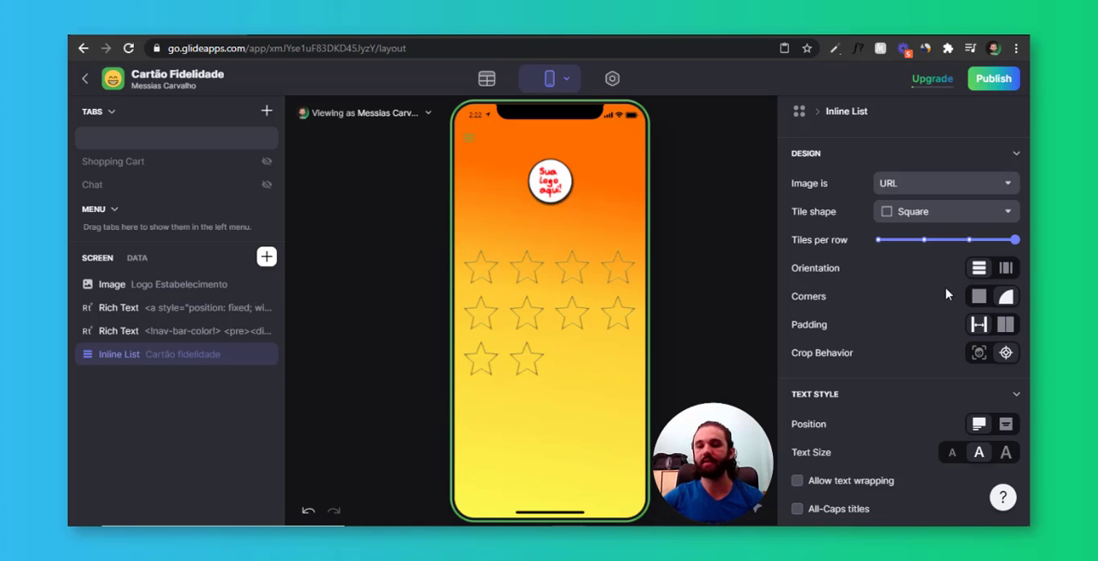
scroll(945, 290, "up", 1)
scroll(917, 351, "down", 3)
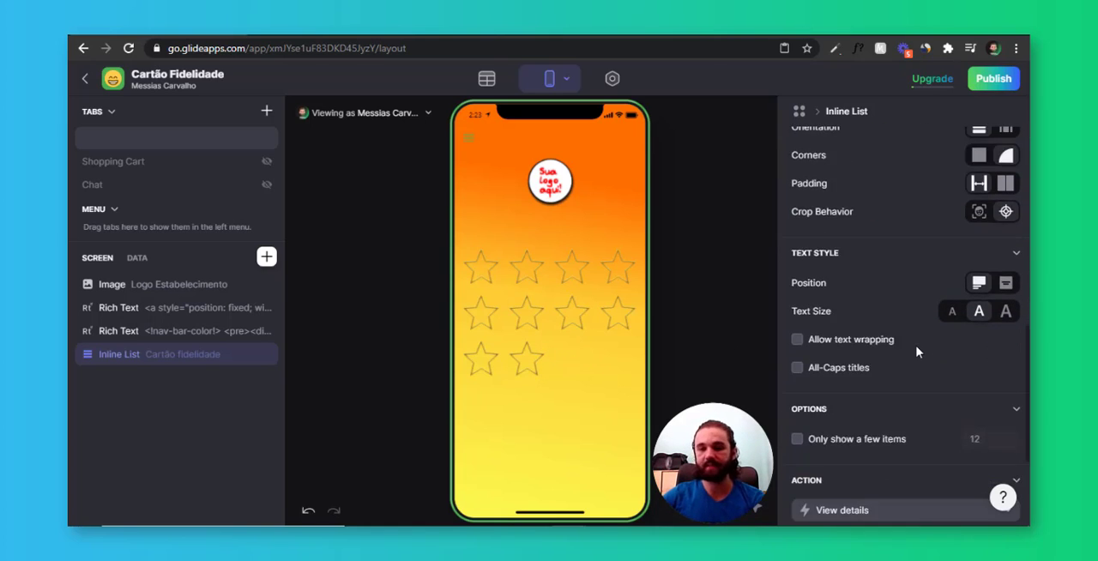
scroll(918, 351, "up", 4)
scroll(919, 353, "down", 2)
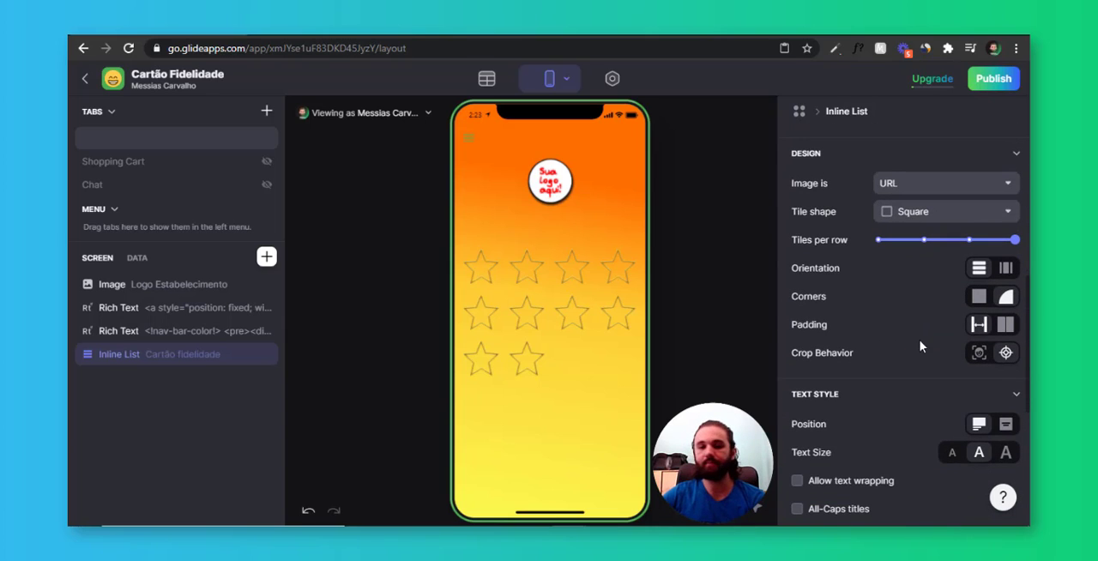
Copy row 10's image URL in the Cartão fidelidade table into the Imagem cell of a new row below it
left_click(490, 79)
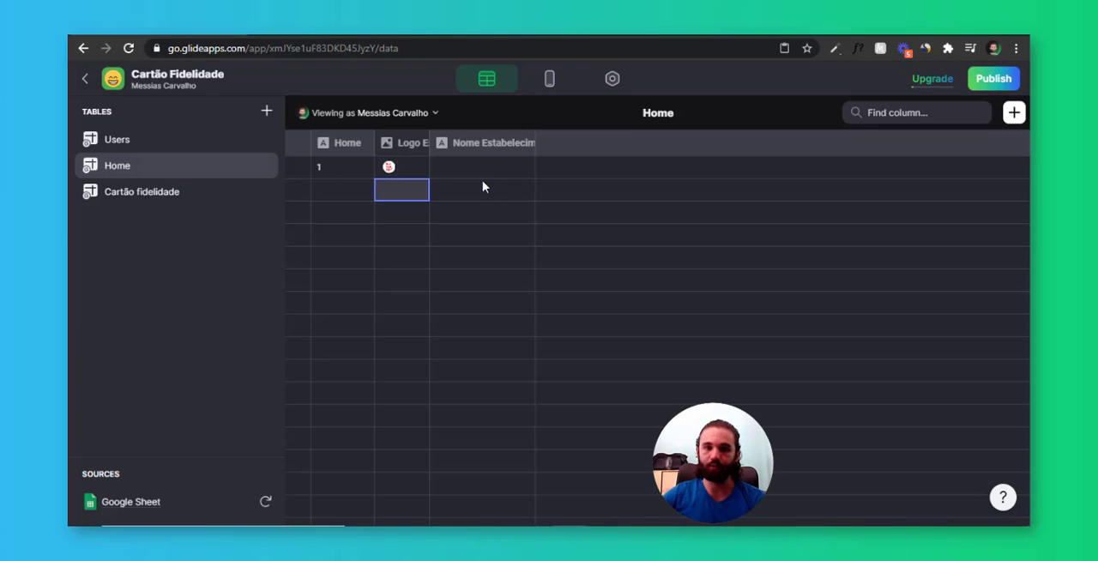
left_click(127, 202)
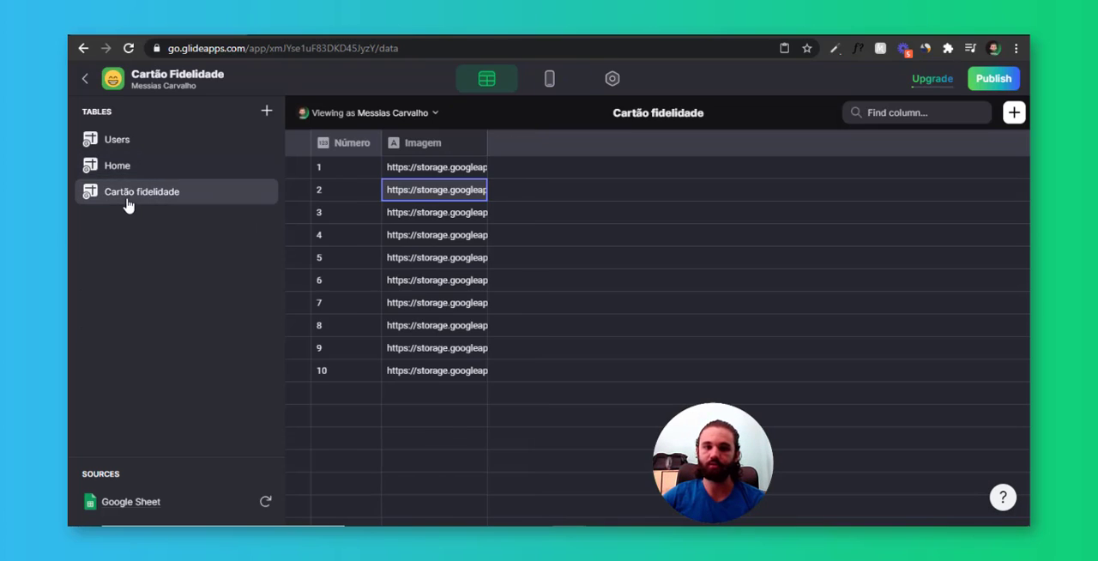
left_click(359, 351)
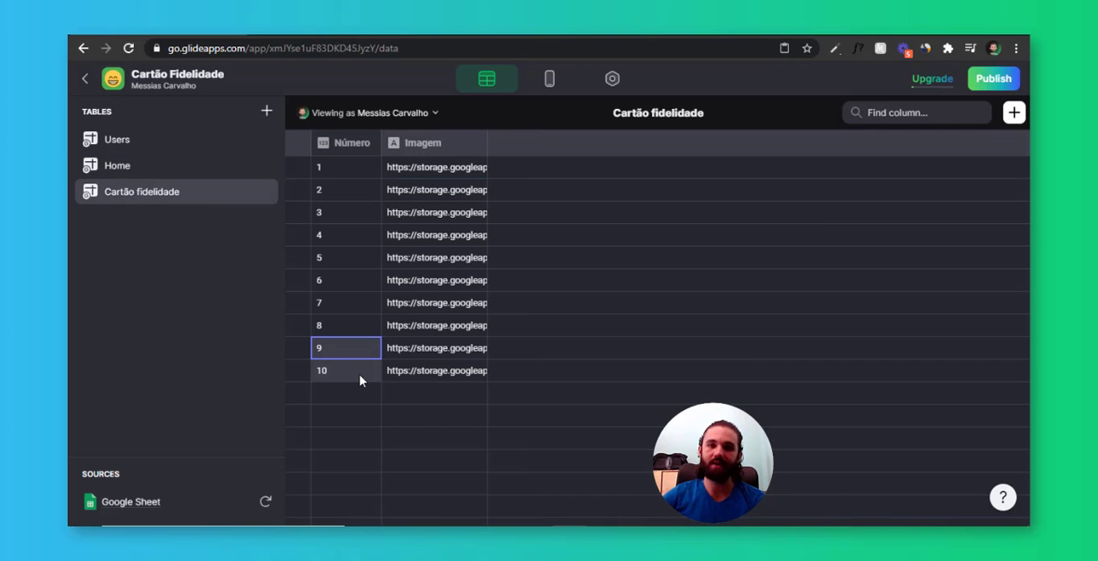
double_click(430, 371)
key("ctrl+a")
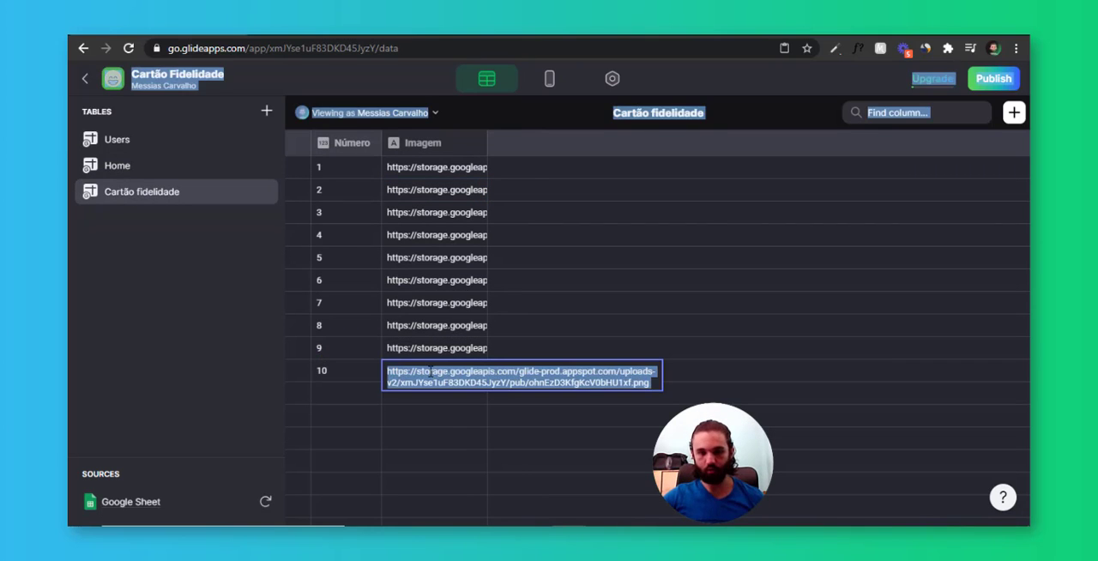
left_click(431, 371)
key("ctrl+a")
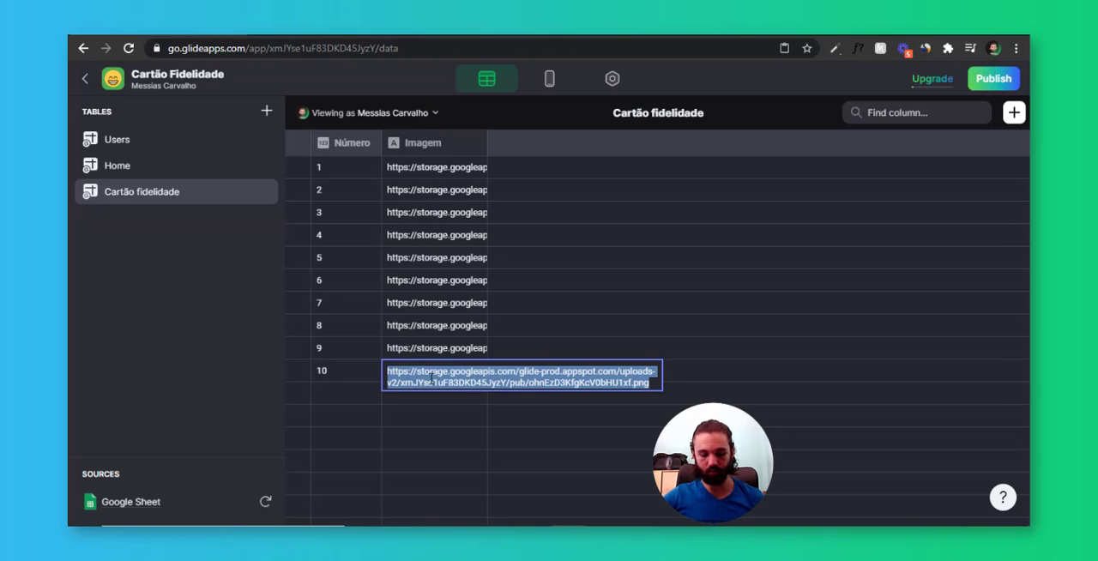
key("ctrl+c")
left_click(427, 392)
key("ctrl+v")
Enter 10 in the Número cell of the new last row
left_click(360, 381)
left_click(358, 400)
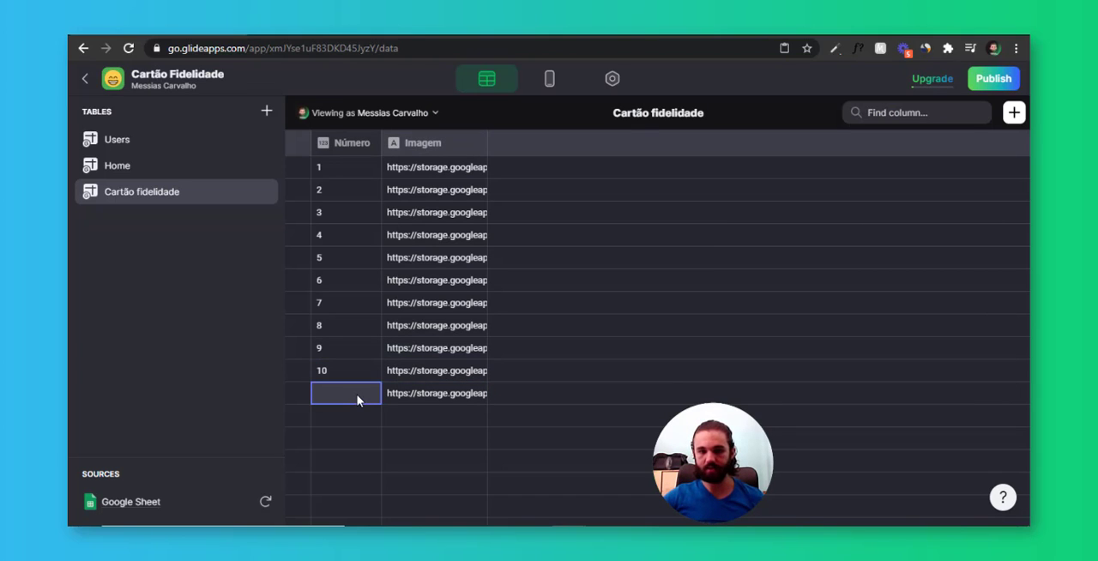
type("10")
key("Return")
key("Up")
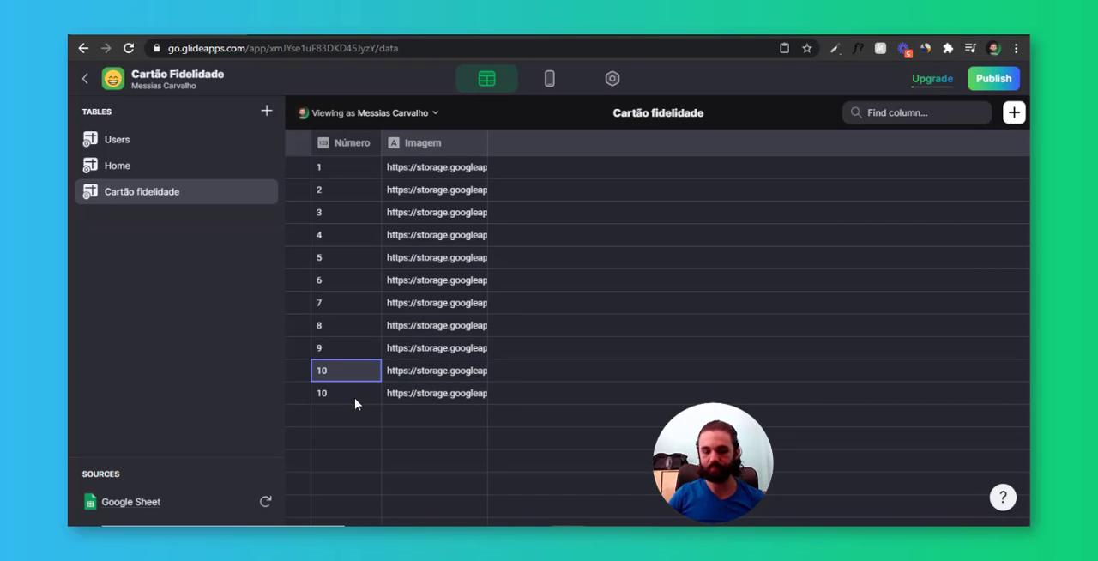
Renumber the row directly above the last row as 9 and the row directly below 8 as 0
key("Return")
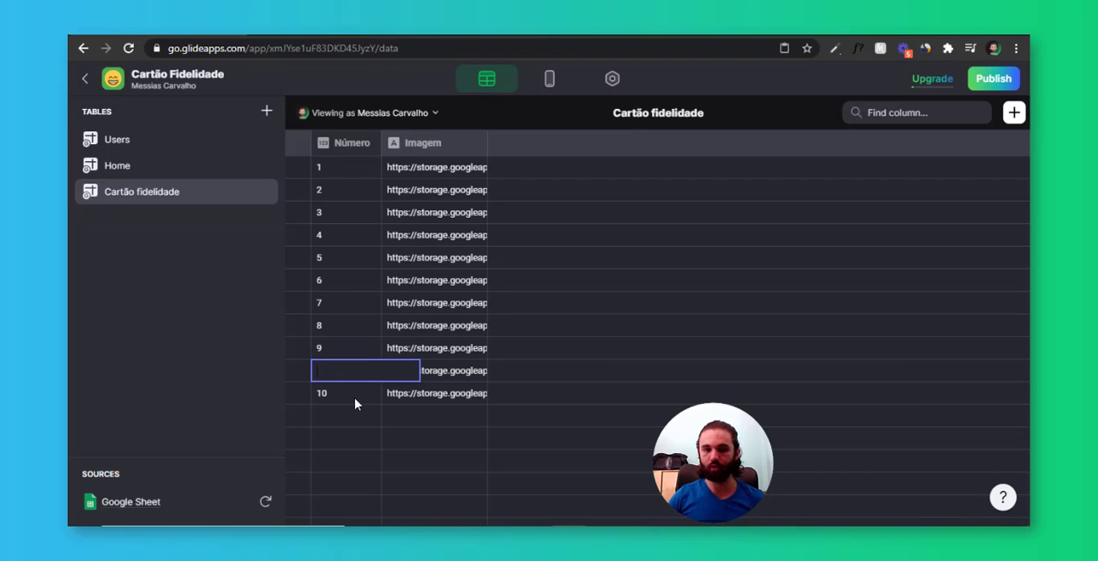
type("9")
key("Return")
key("Up")
key("Up")
key("Delete")
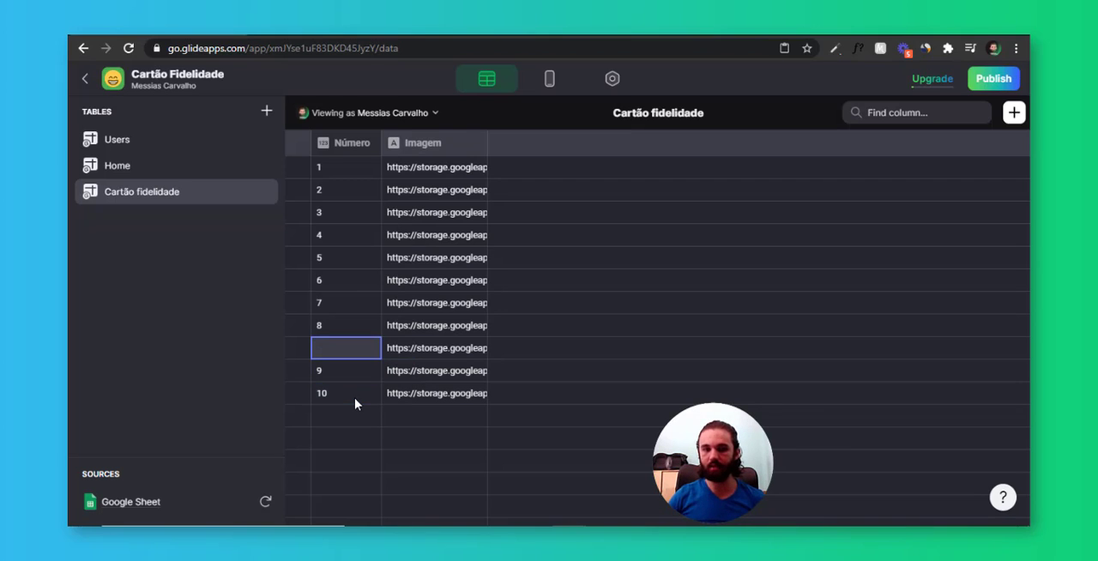
left_click(355, 409)
left_click(421, 346)
left_click(344, 352)
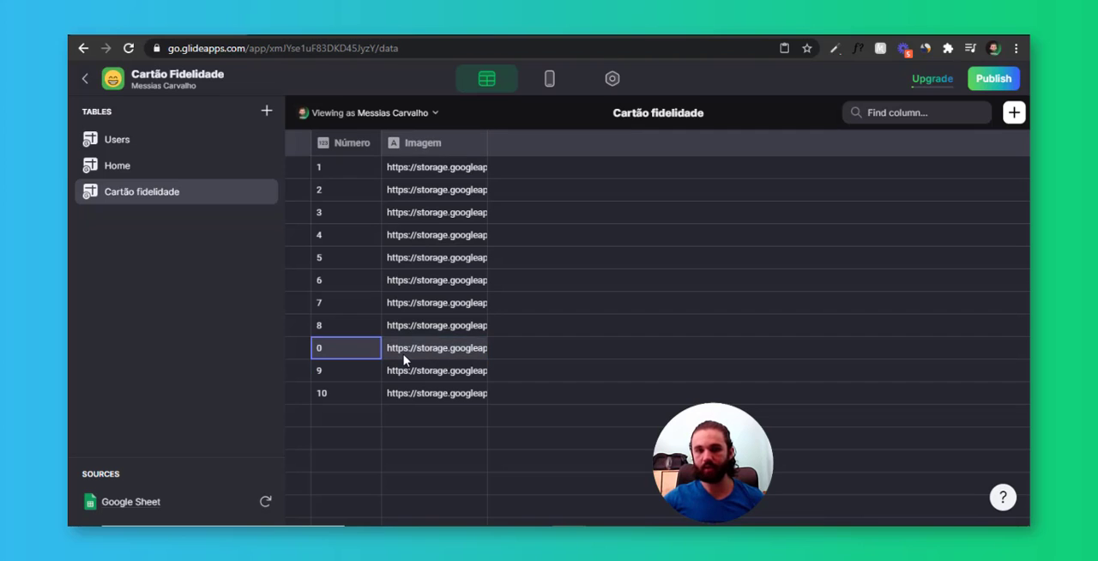
Replace the image URL in the row numbered 0 with the third URL from the Notepad document
left_click(403, 355)
key("alt+Tab")
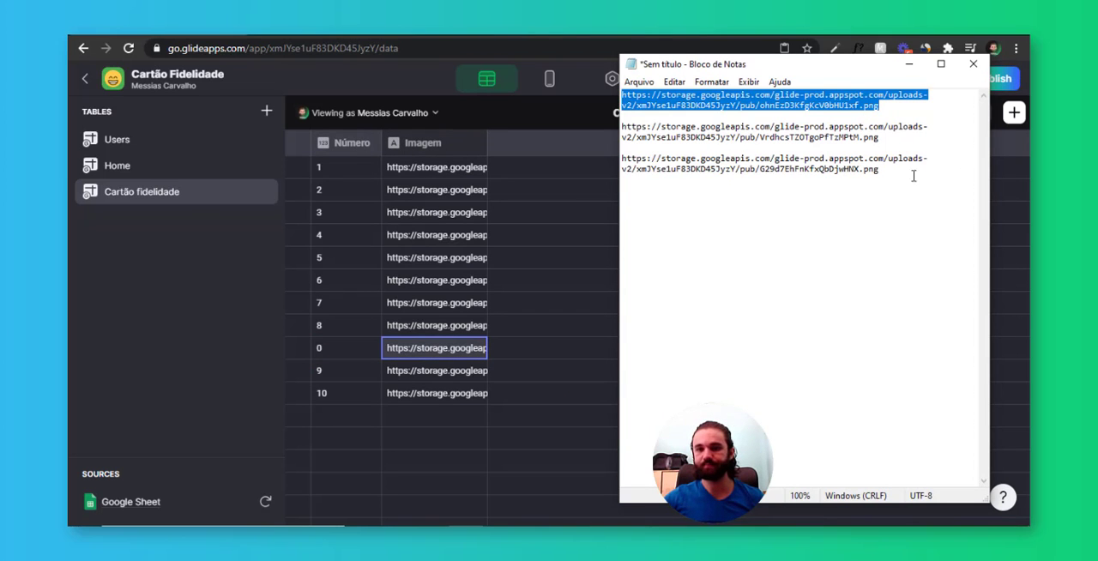
left_click_drag(914, 176, 623, 158)
double_click(449, 351)
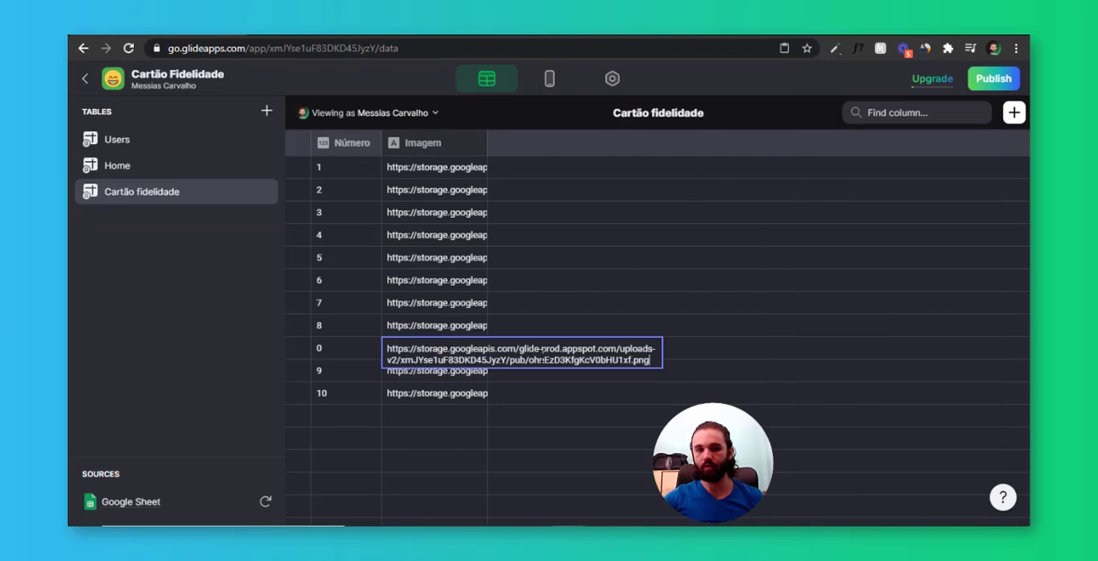
key("Return")
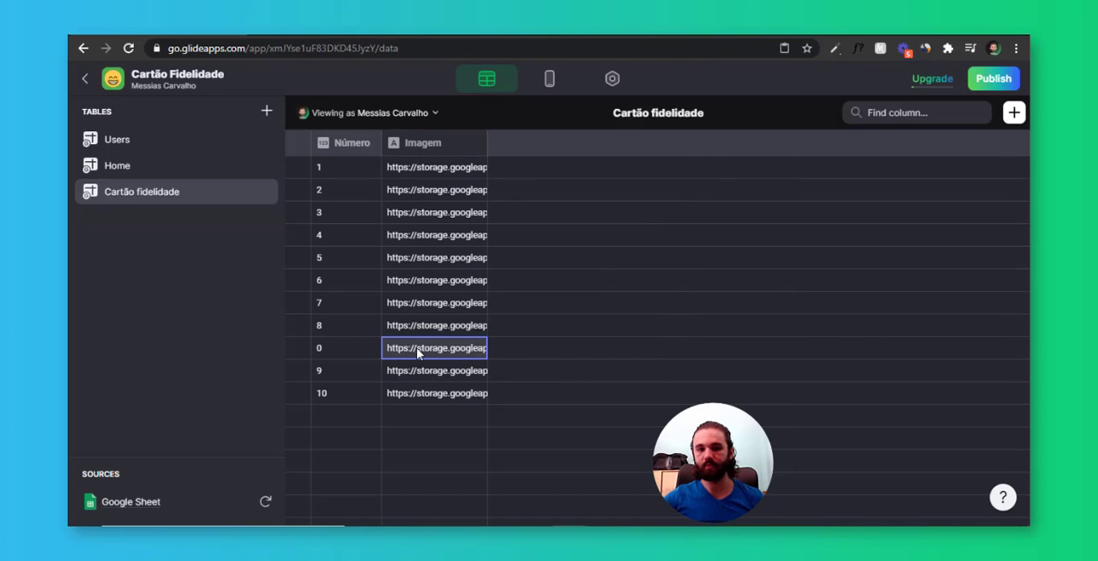
double_click(418, 352)
key("ctrl+a")
key("ctrl+v")
key("Return")
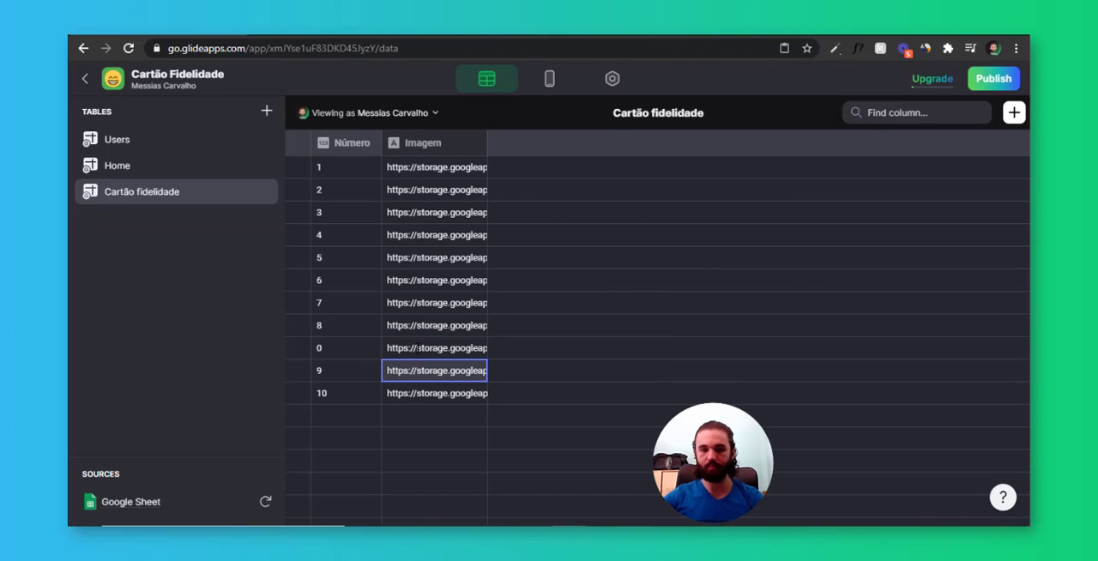
left_click_drag(339, 170, 355, 327)
left_click(352, 351)
left_click(352, 369)
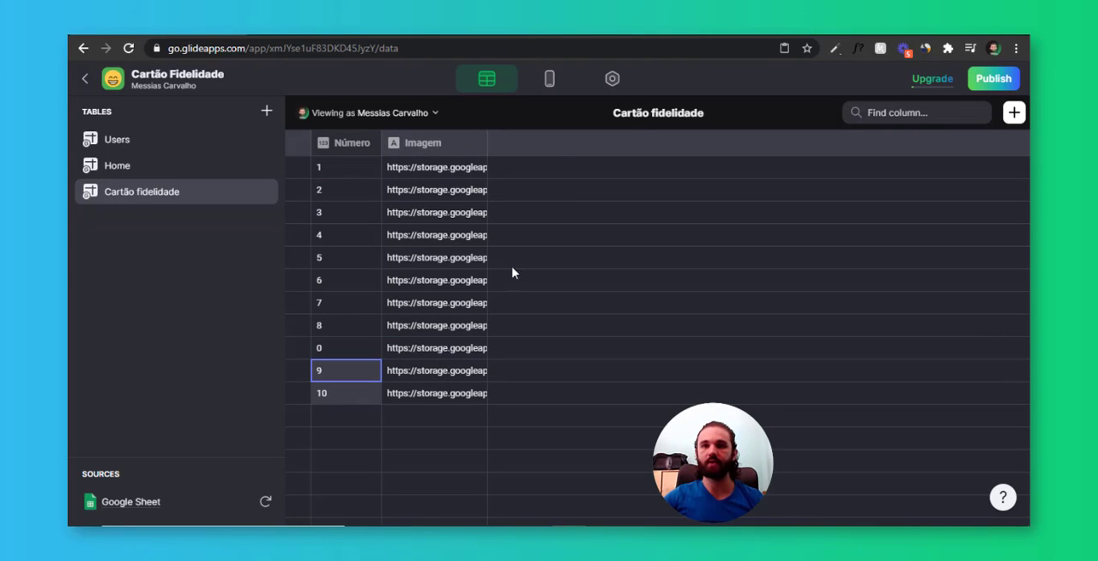
Set the item action of the Cartão fidelidade inline list to None in the app layout
left_click(547, 79)
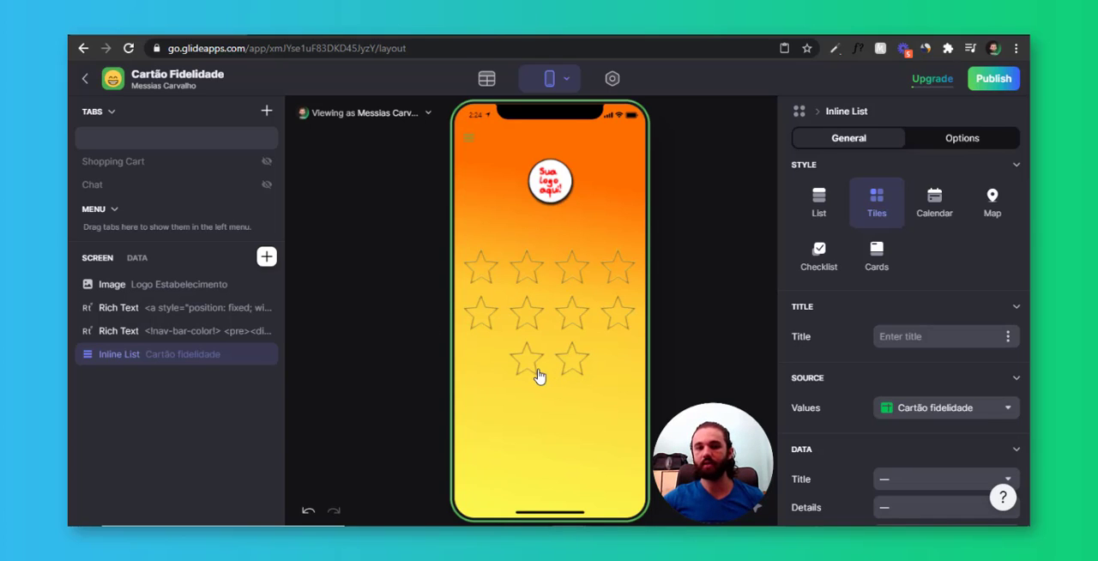
key("ctrl")
key("ctrl")
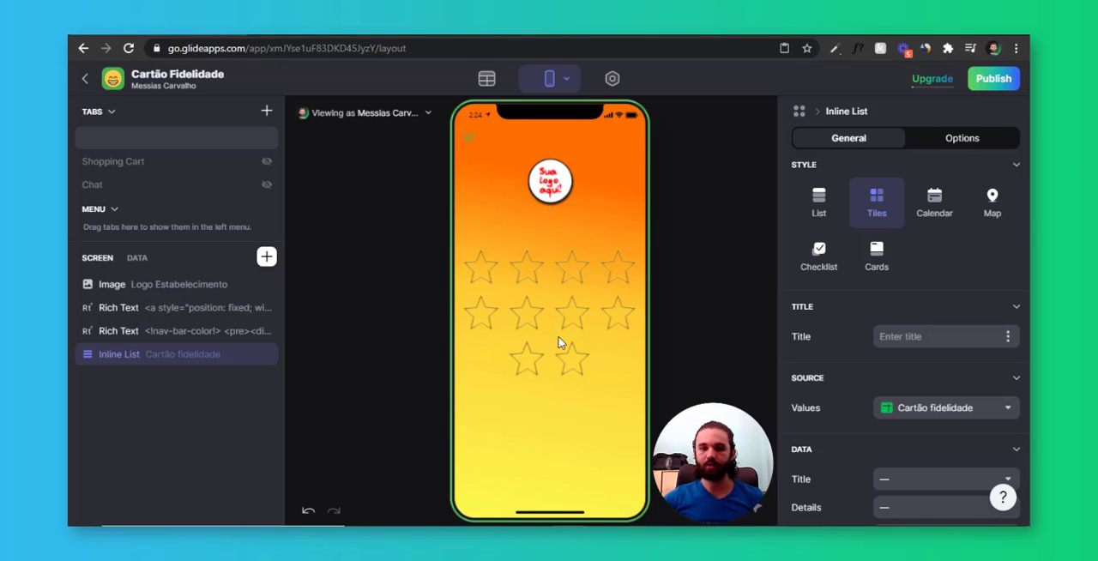
scroll(930, 237, "down", 10)
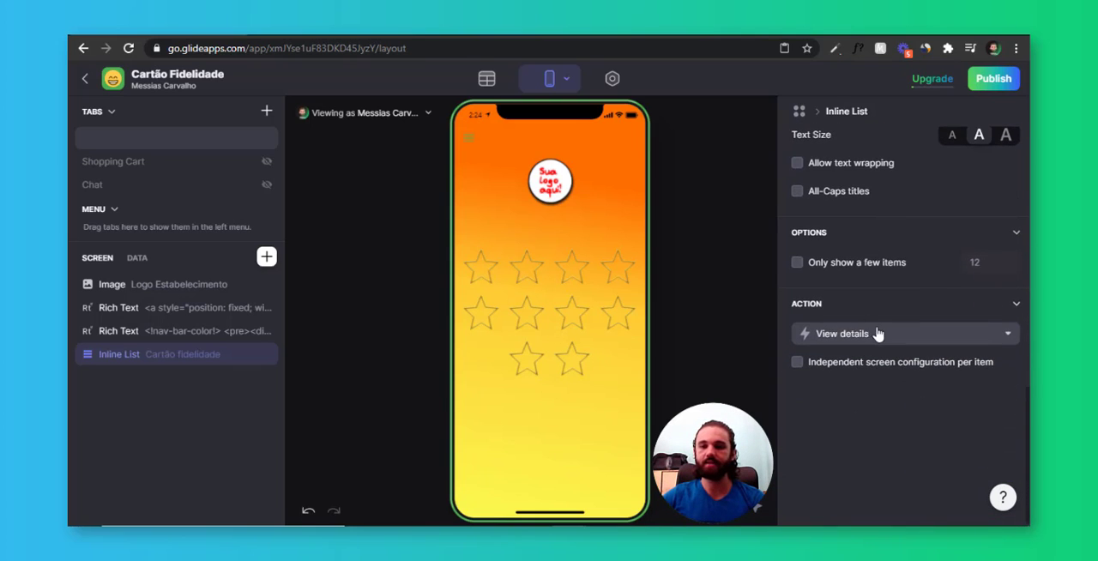
left_click(877, 335)
left_click(852, 149)
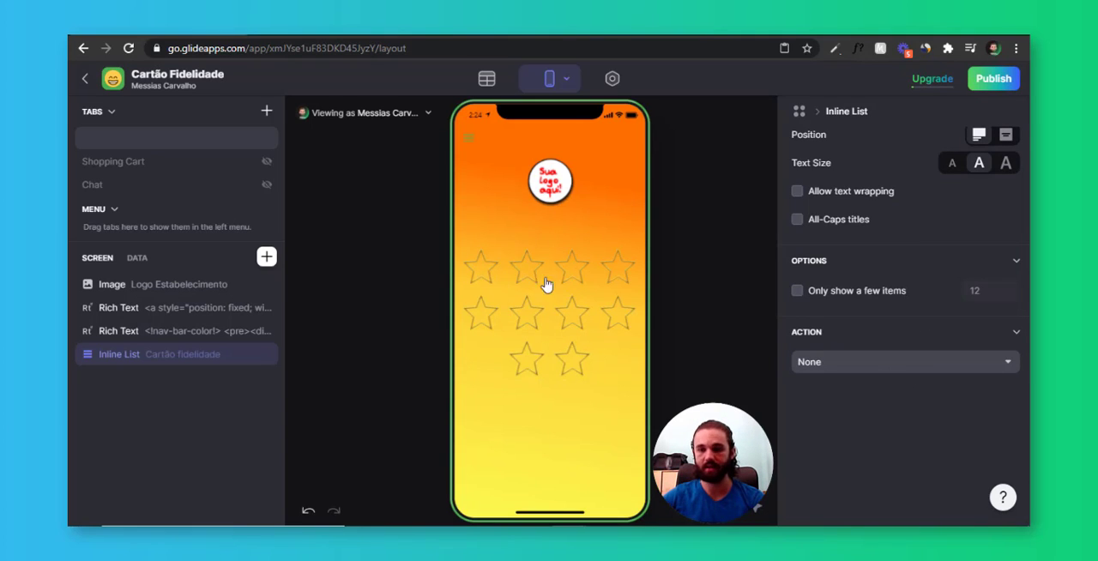
Copy the filled gold star's image URL from the Notepad document and return to the Cartão fidelidade table
scroll(858, 403, "up", 1)
scroll(862, 412, "up", 5)
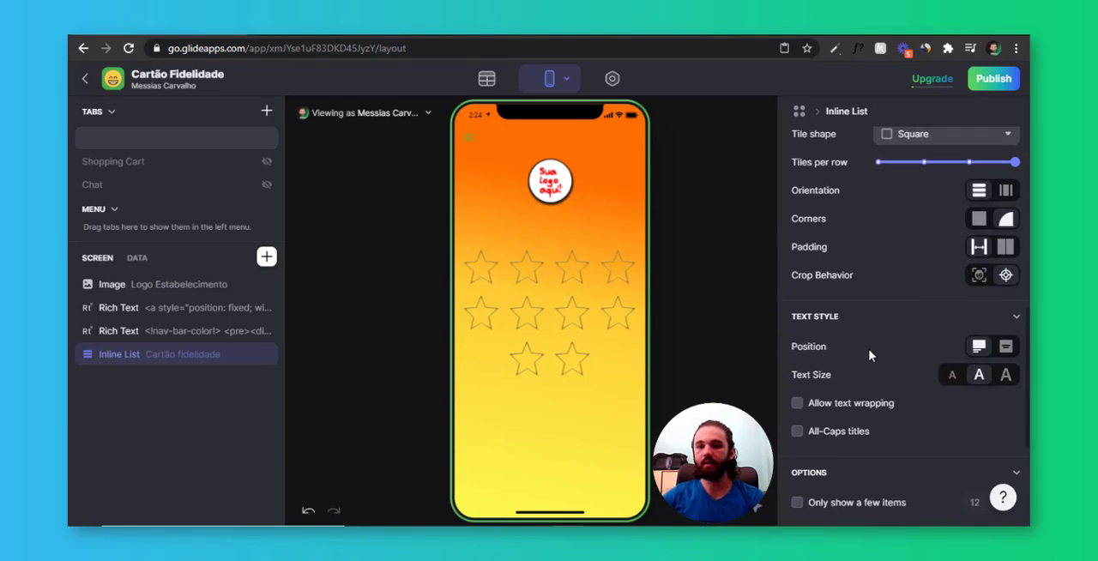
scroll(888, 338, "up", 2)
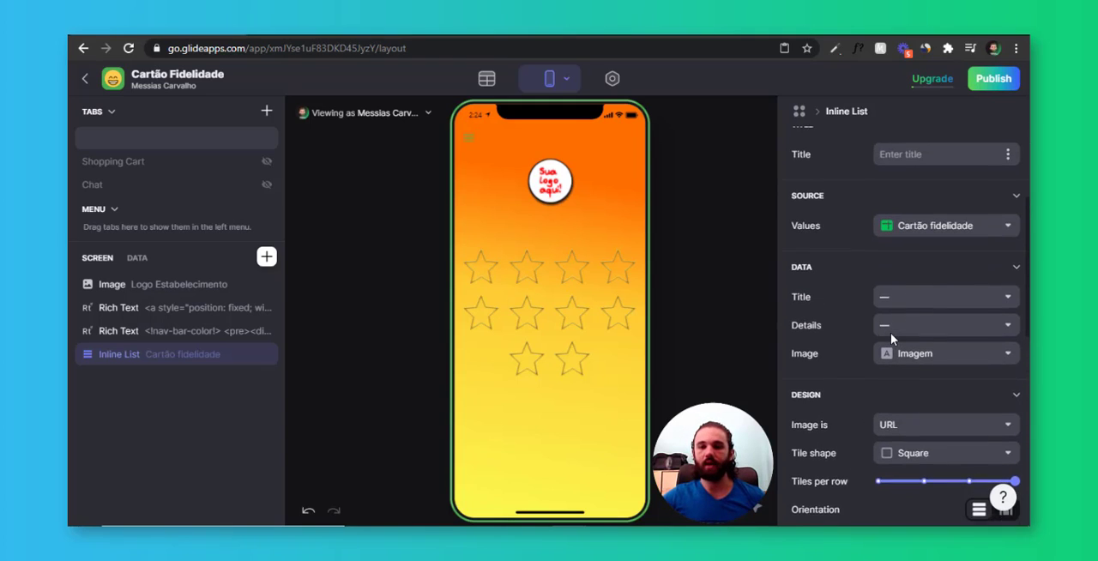
left_click(486, 78)
key("alt+Tab")
left_click_drag(910, 139, 623, 126)
left_click(162, 201)
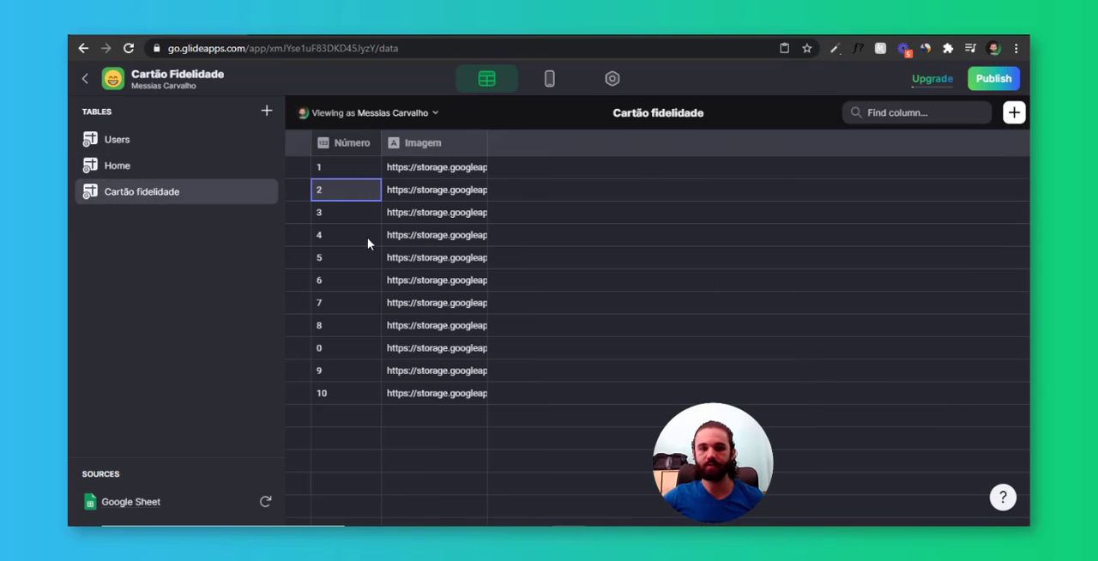
Replace the Imagem URLs of the rows numbered 1 and 2 with the copied filled-star URL
double_click(439, 173)
key("ctrl+a")
key("ctrl+v")
double_click(439, 196)
key("ctrl+a")
key("ctrl+v")
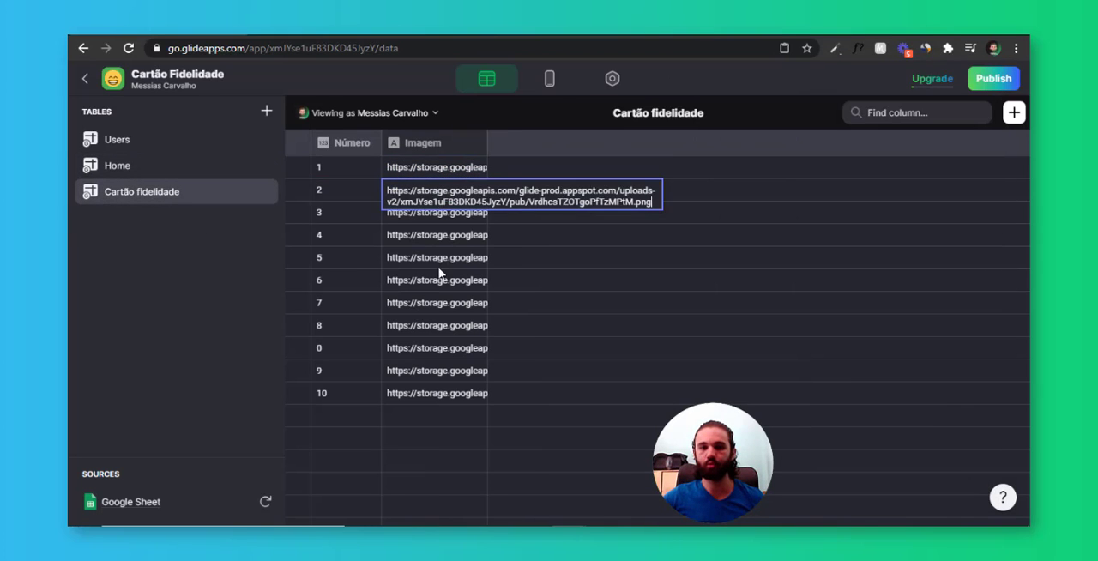
left_click(439, 266)
Add a Button component to the home screen and place it directly above the Cartão fidelidade inline list
left_click(550, 80)
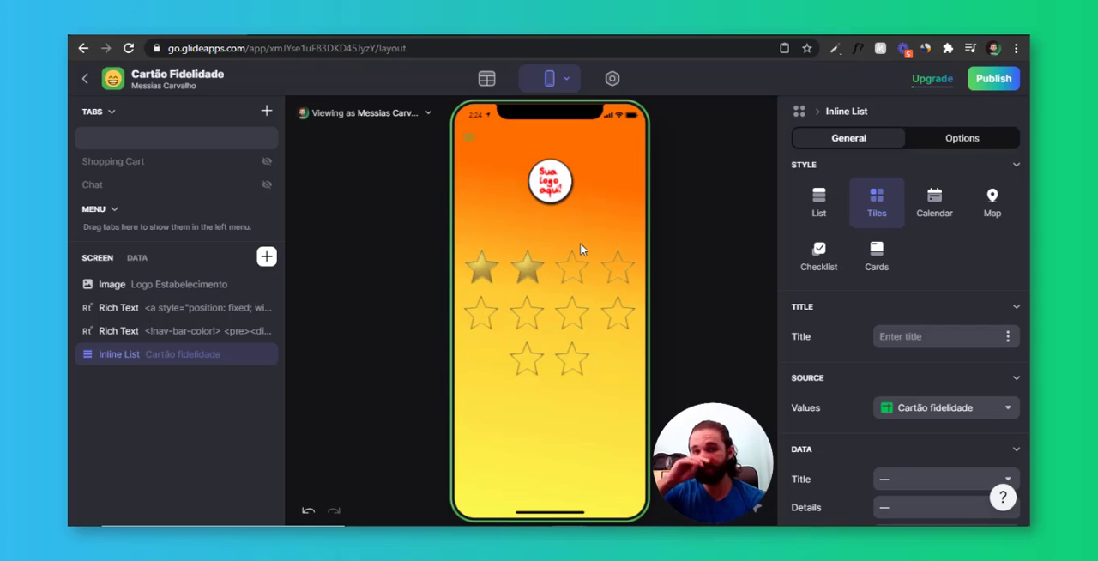
left_click(266, 257)
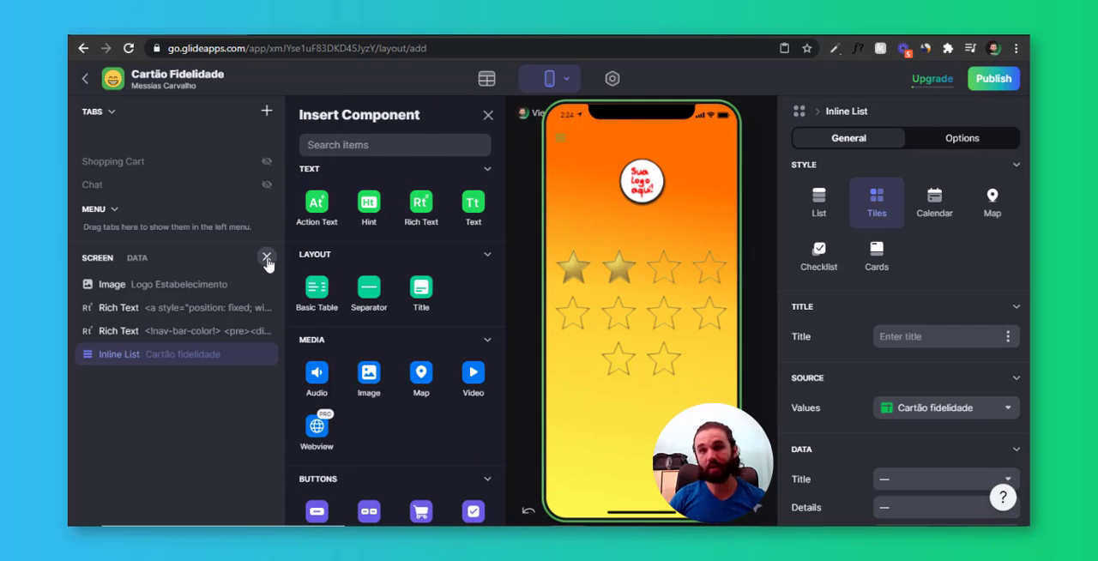
type("butto")
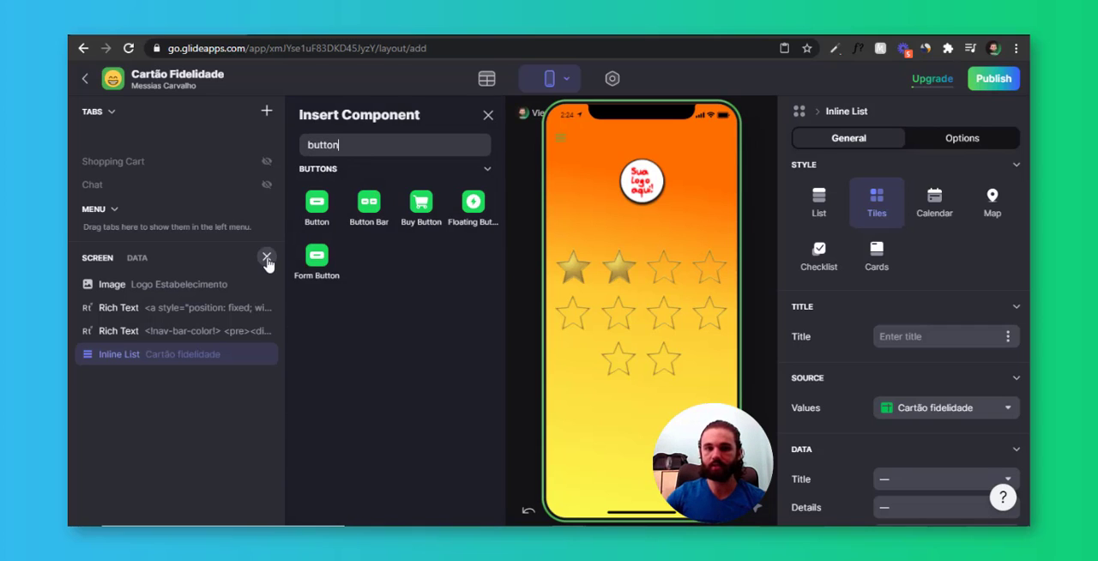
type("n")
left_click(317, 203)
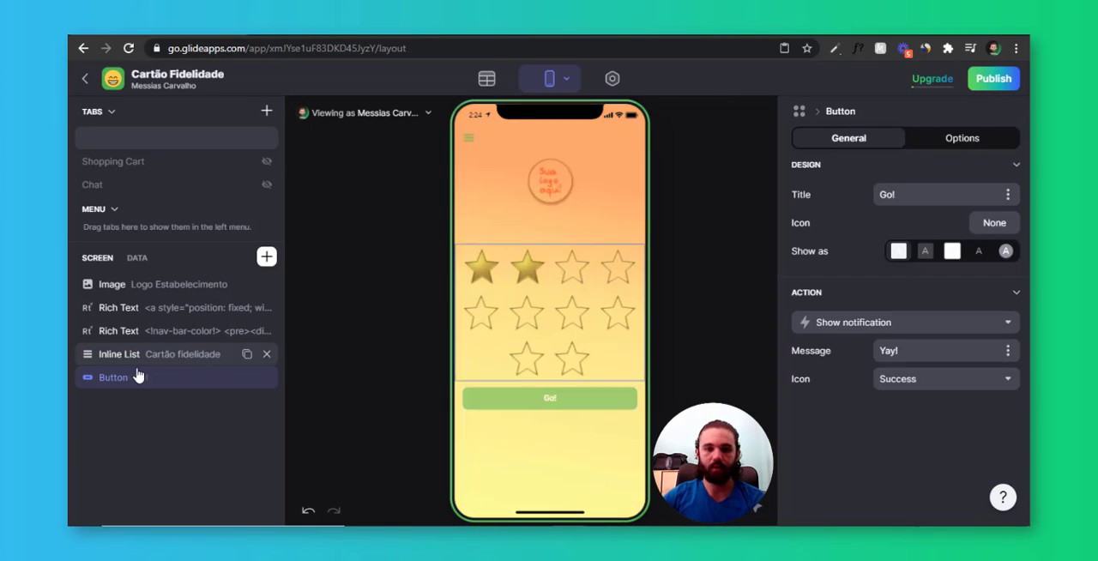
left_click_drag(170, 383, 188, 355)
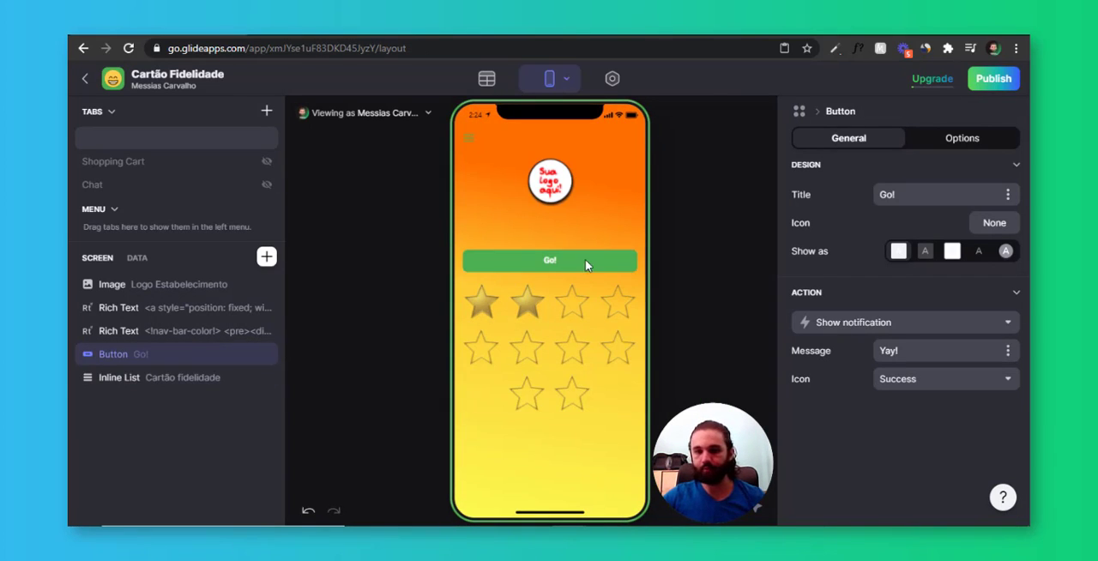
Configure the new button with the title Login, the left-arrow login icon found by searching "log", and the plain-text style
left_click(586, 259)
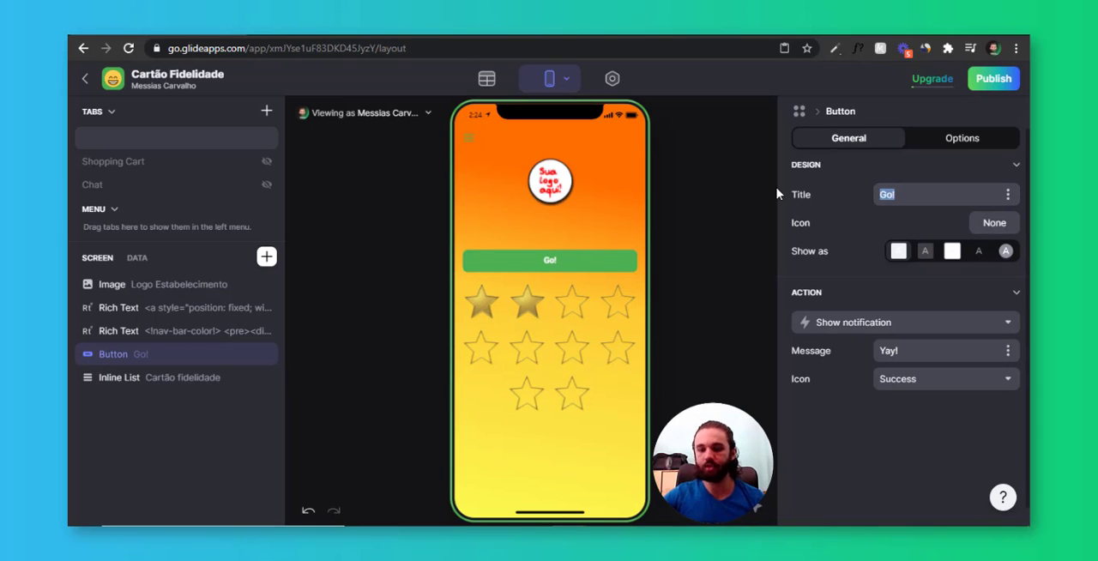
type("Login")
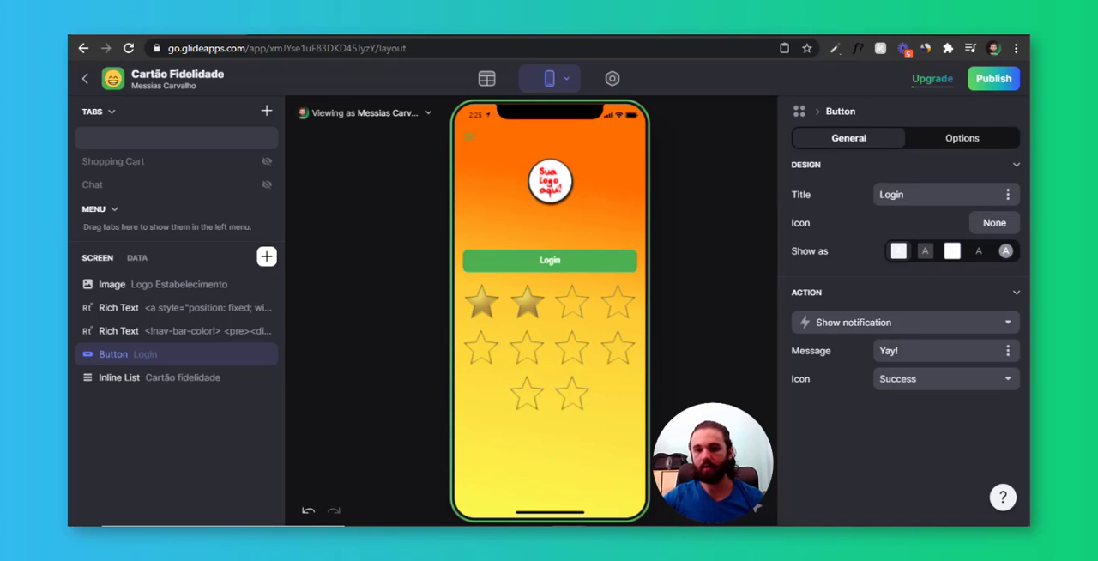
left_click(994, 222)
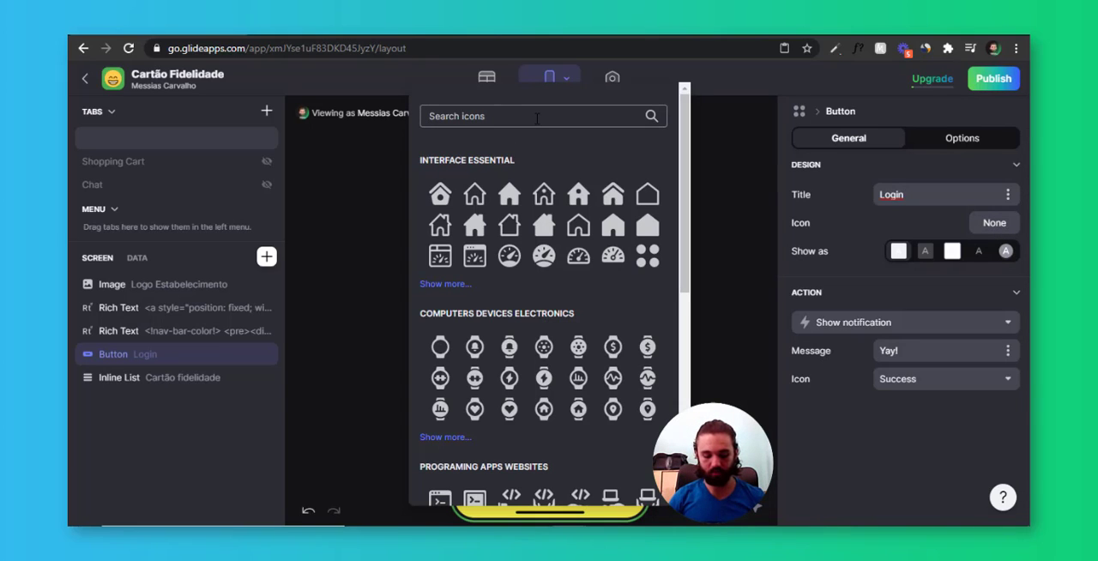
type("log")
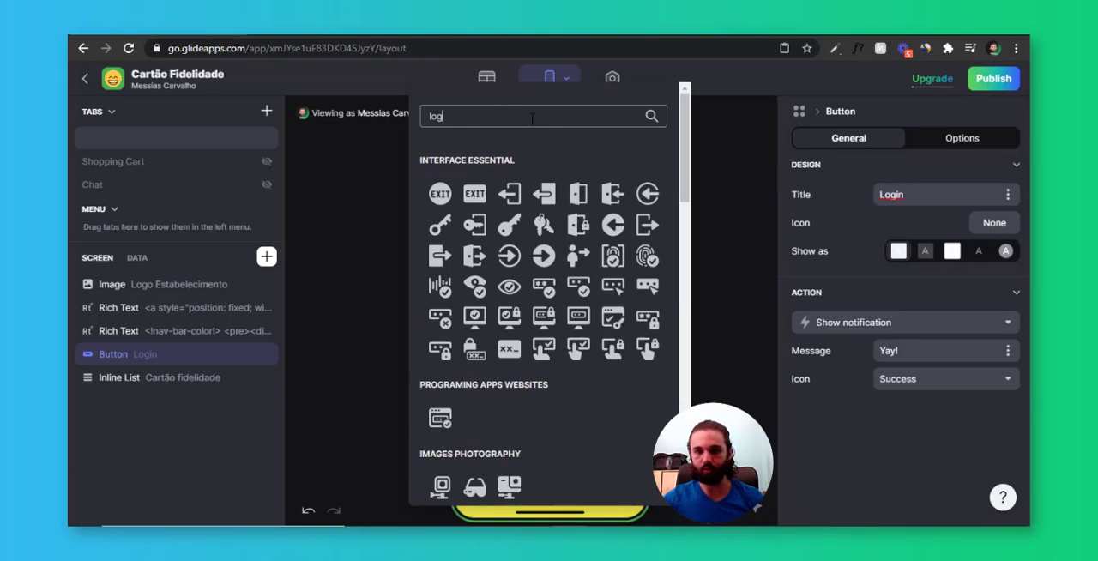
left_click(513, 193)
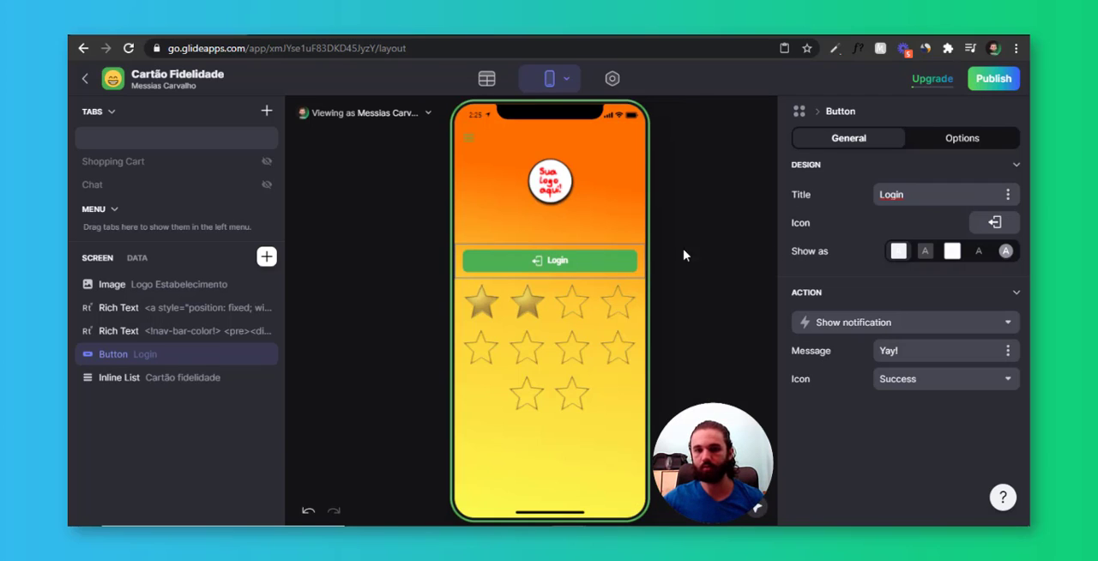
left_click(979, 250)
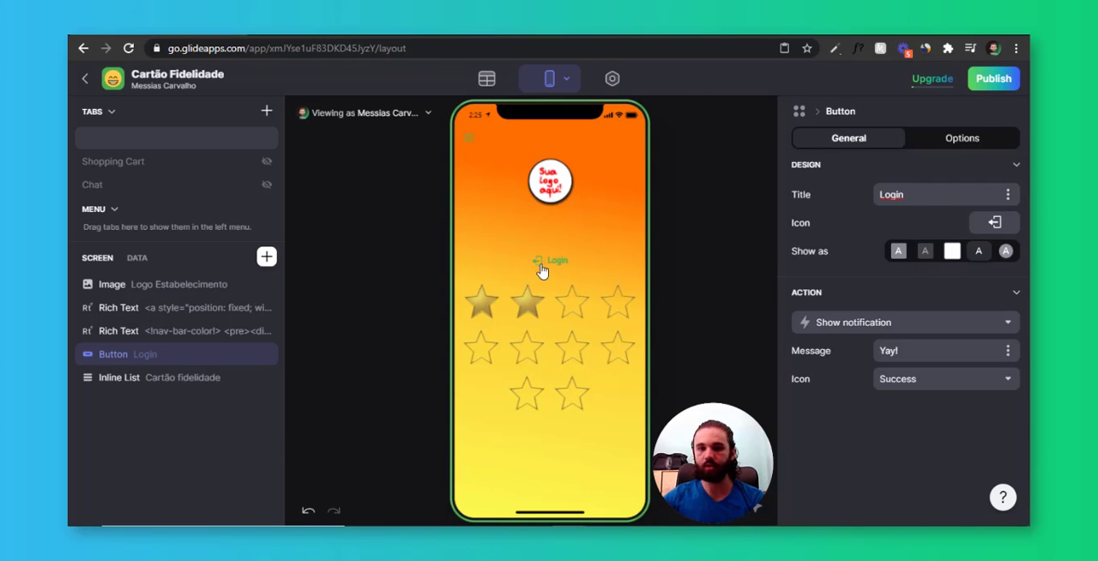
Set the app's accent color to the custom value #FF6D00 in the appearance settings
left_click(612, 79)
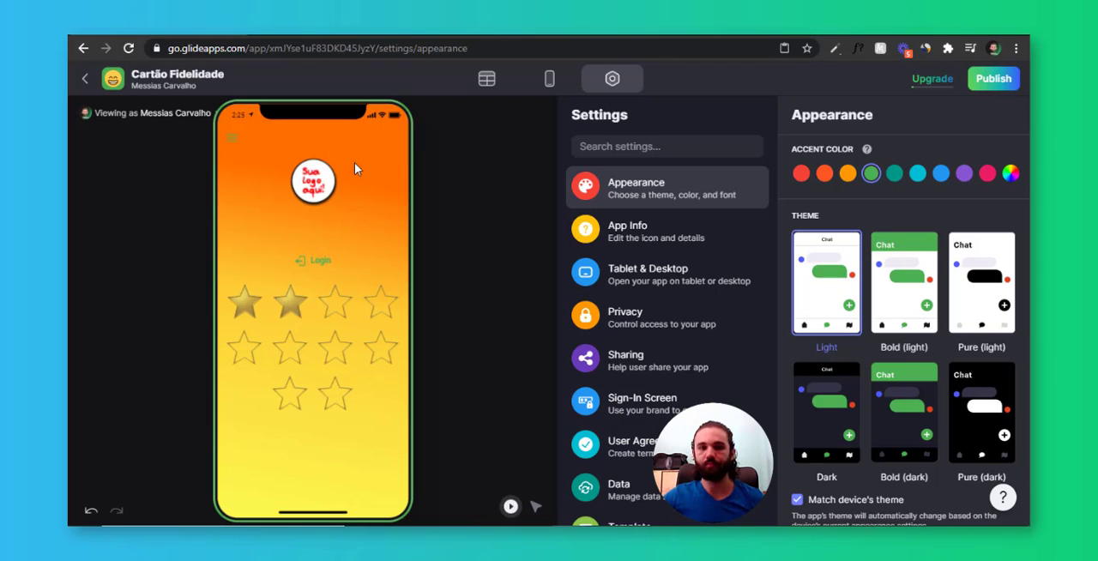
left_click(1010, 173)
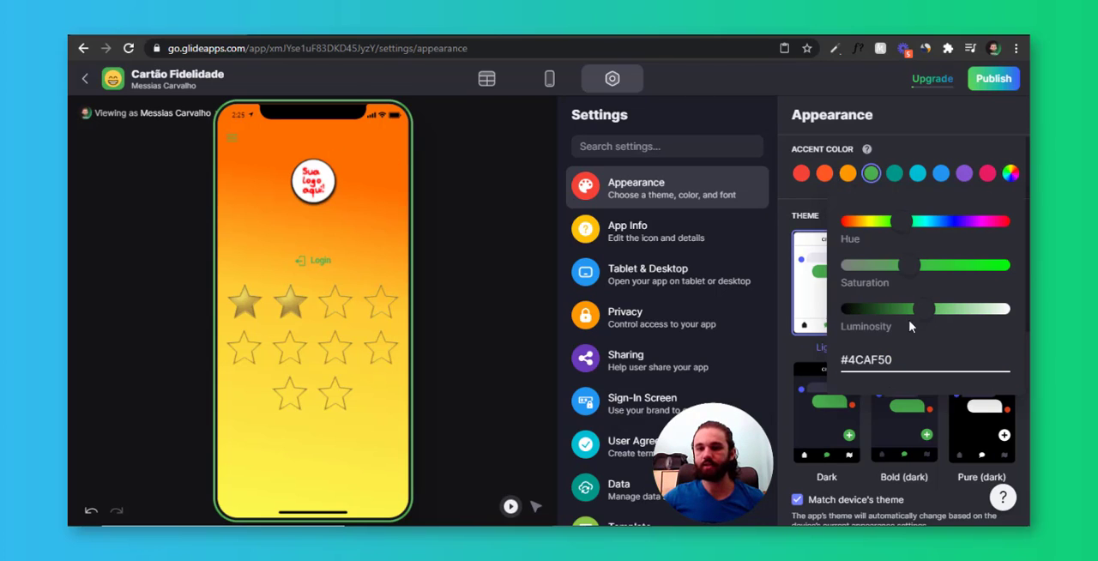
key("ctrl+a")
type("#FF6D00")
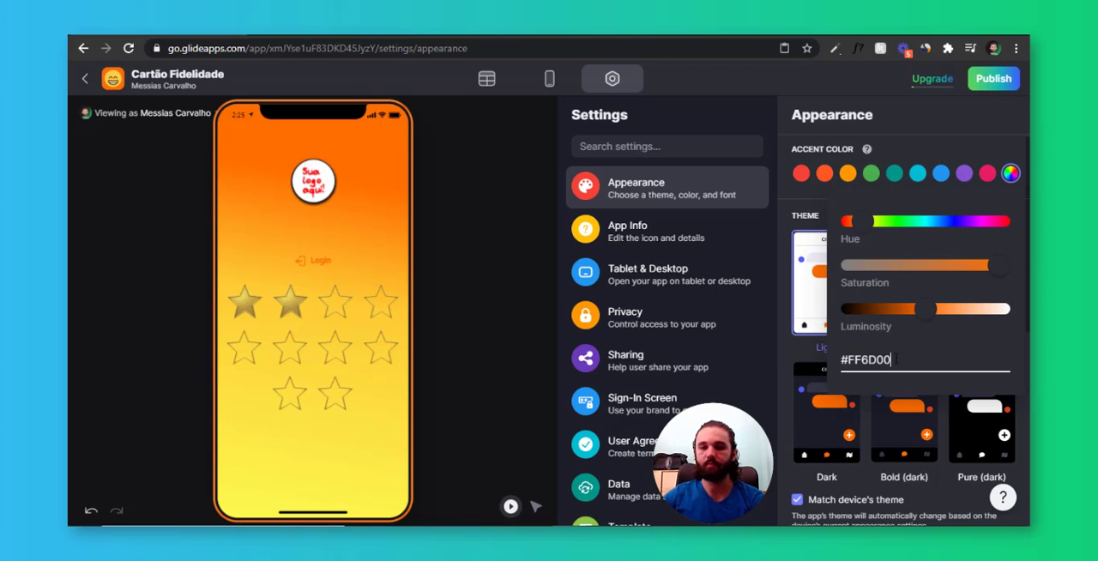
left_click(830, 129)
Turn off matching the device's theme, keeping the Light theme selected
scroll(905, 284, "down", 1)
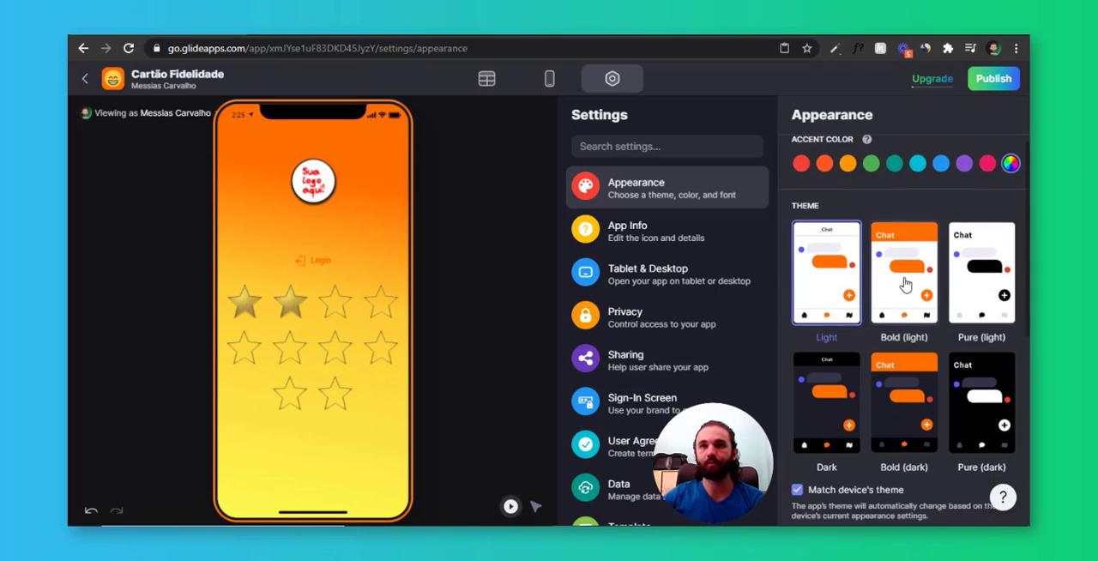
scroll(897, 369, "down", 1)
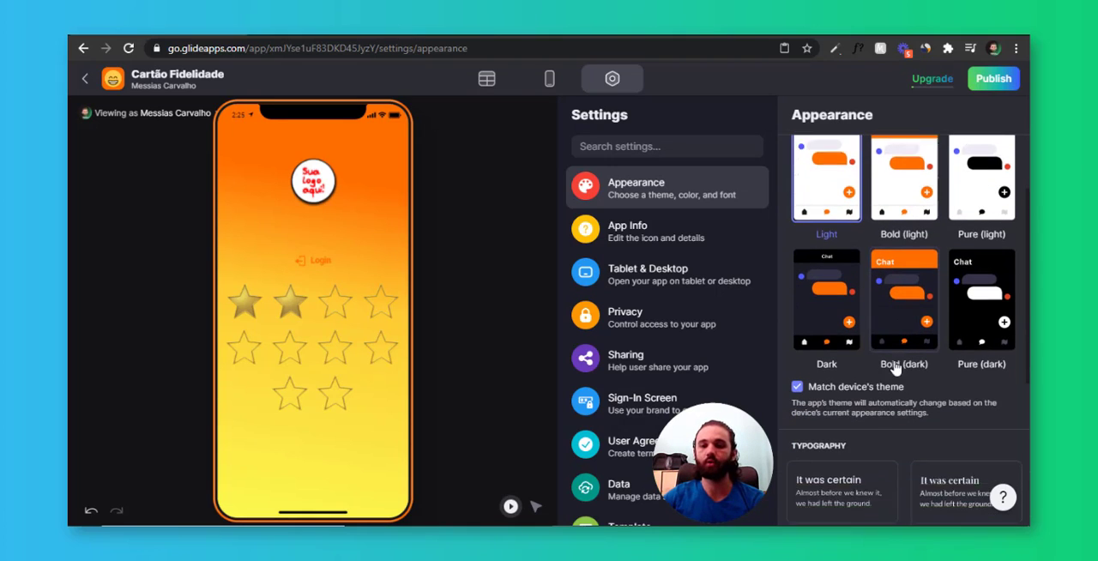
left_click(884, 364)
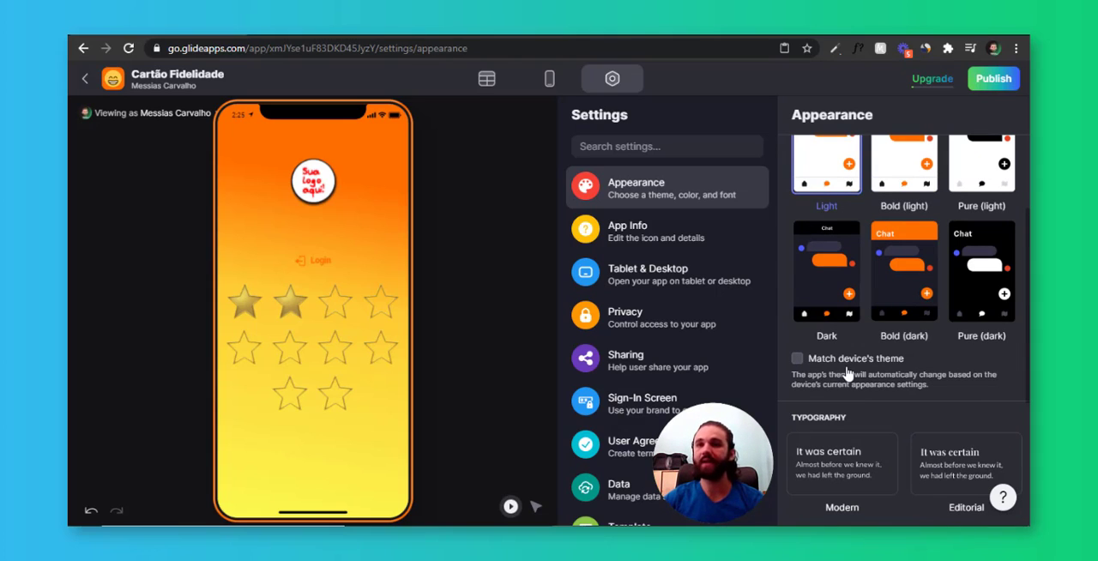
scroll(847, 371, "up", 2)
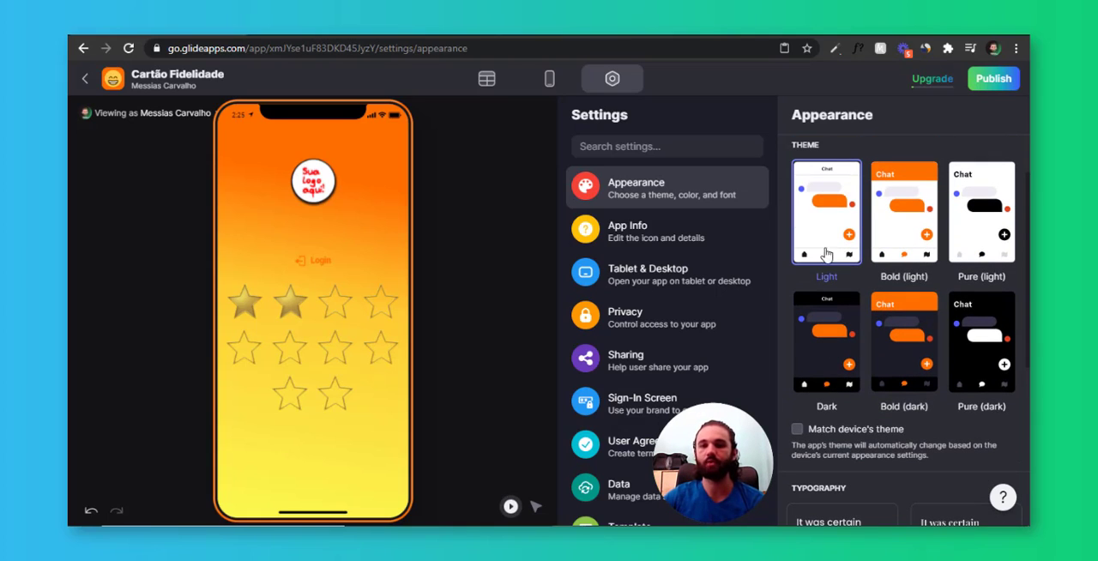
scroll(851, 289, "up", 1)
scroll(851, 289, "down", 3)
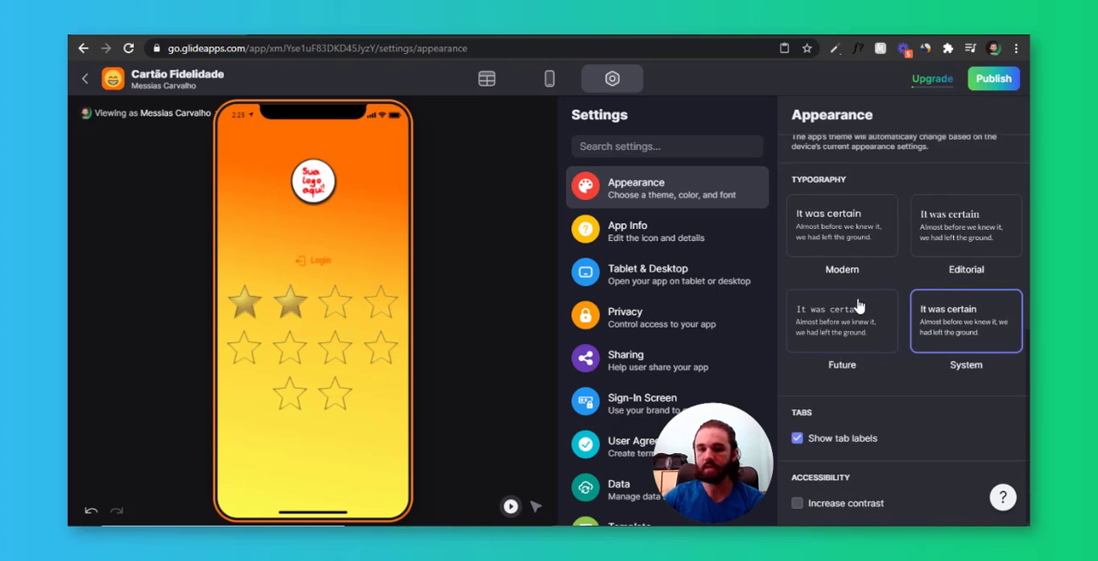
scroll(850, 289, "up", 4)
Upload the "estrela com cor" image as the app's icon in the app info settings
left_click(654, 230)
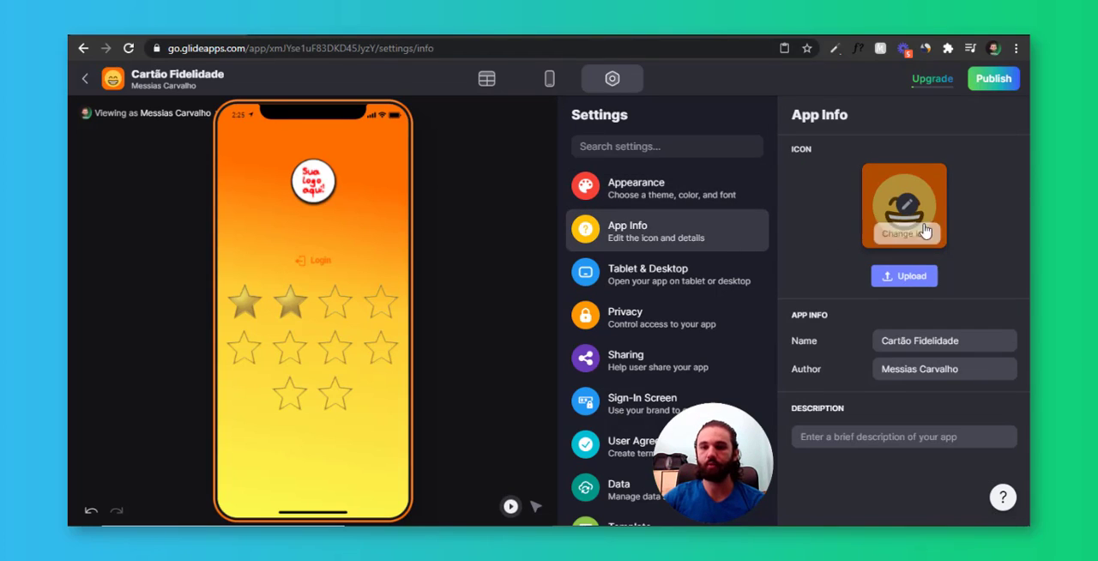
left_click(902, 278)
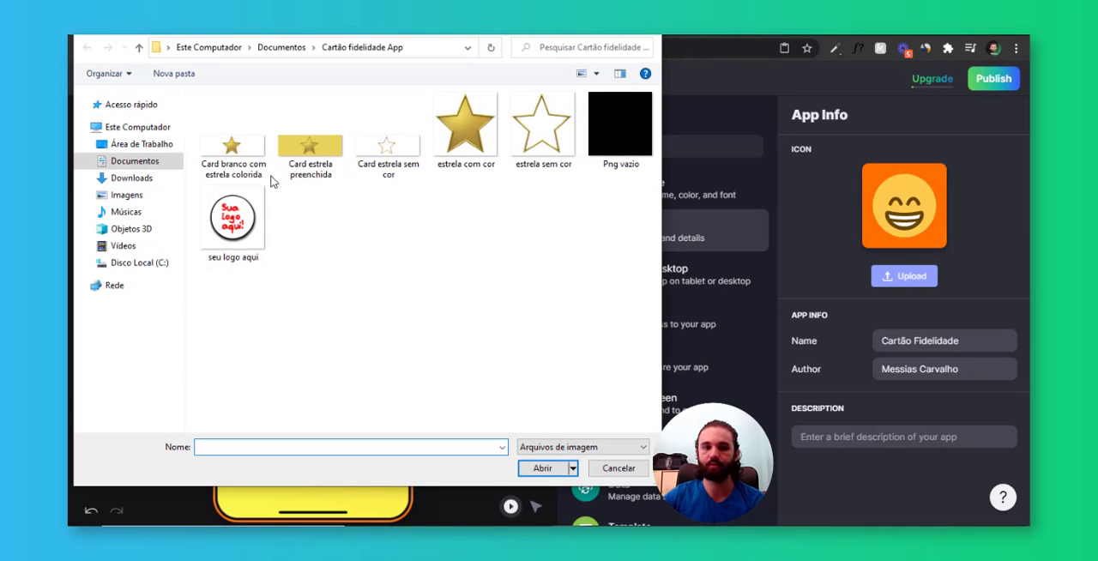
left_click(487, 144)
double_click(487, 145)
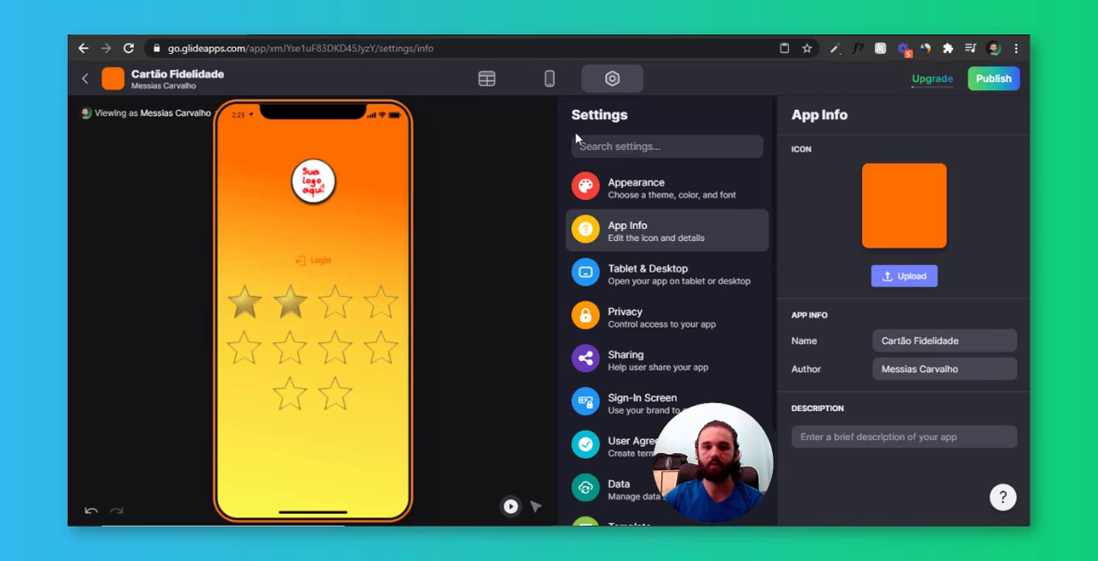
Return to the layout, publish the app, and copy its app link
left_click(550, 80)
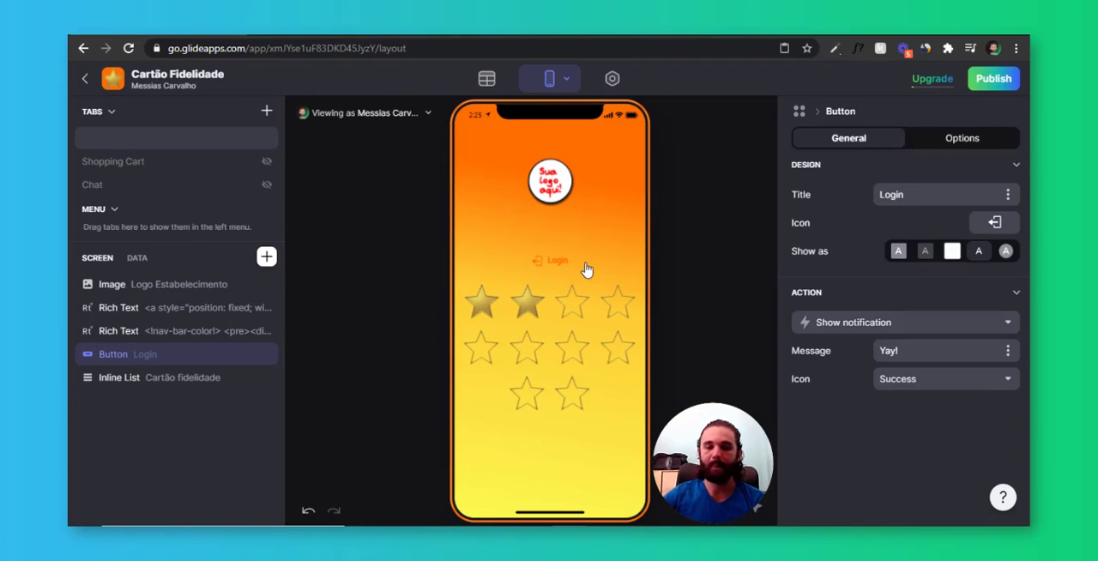
left_click(994, 79)
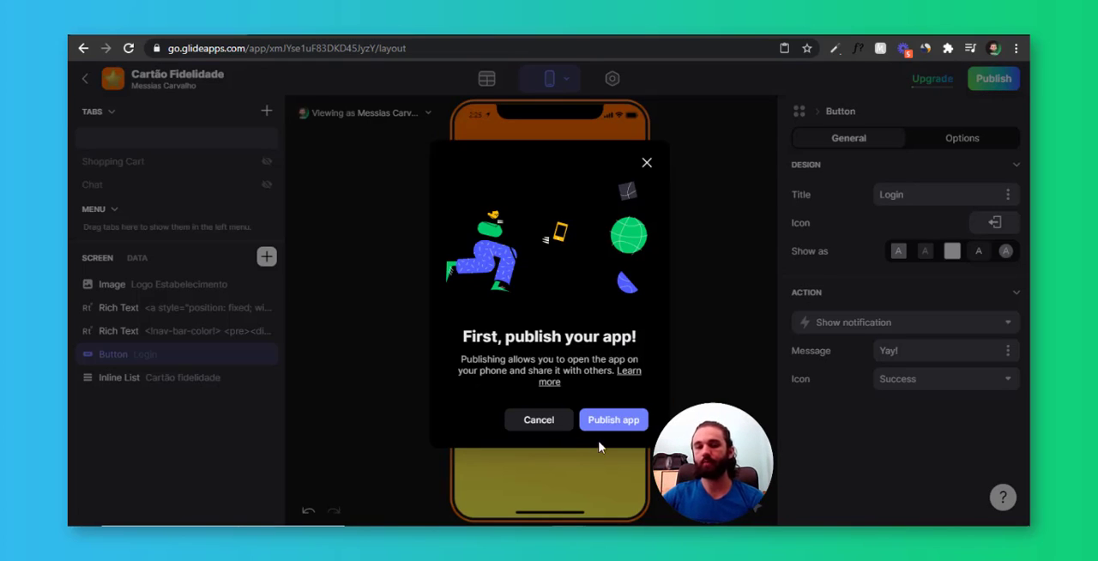
left_click(612, 419)
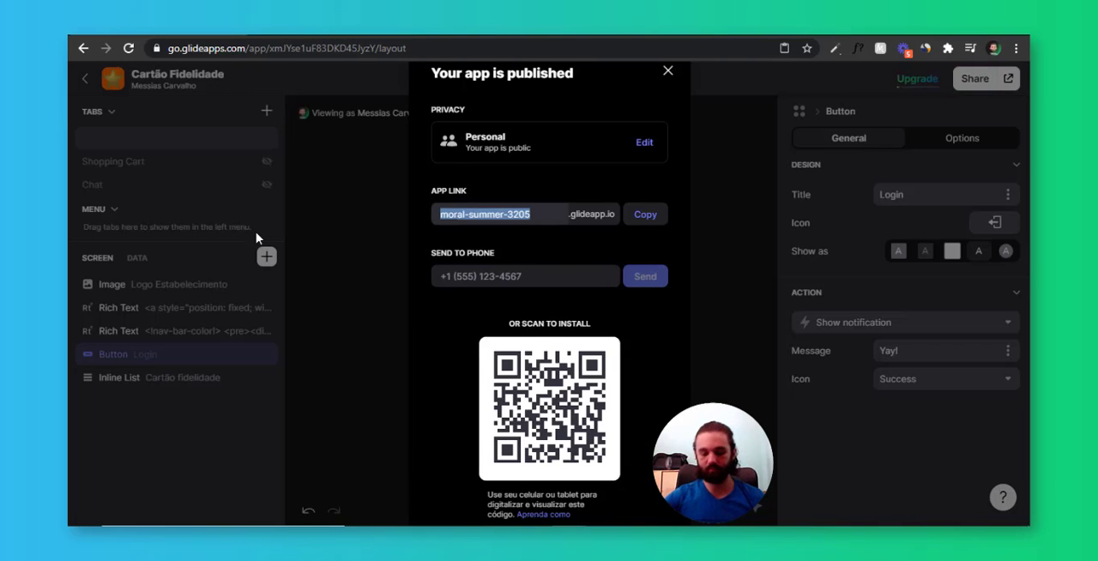
left_click(633, 215)
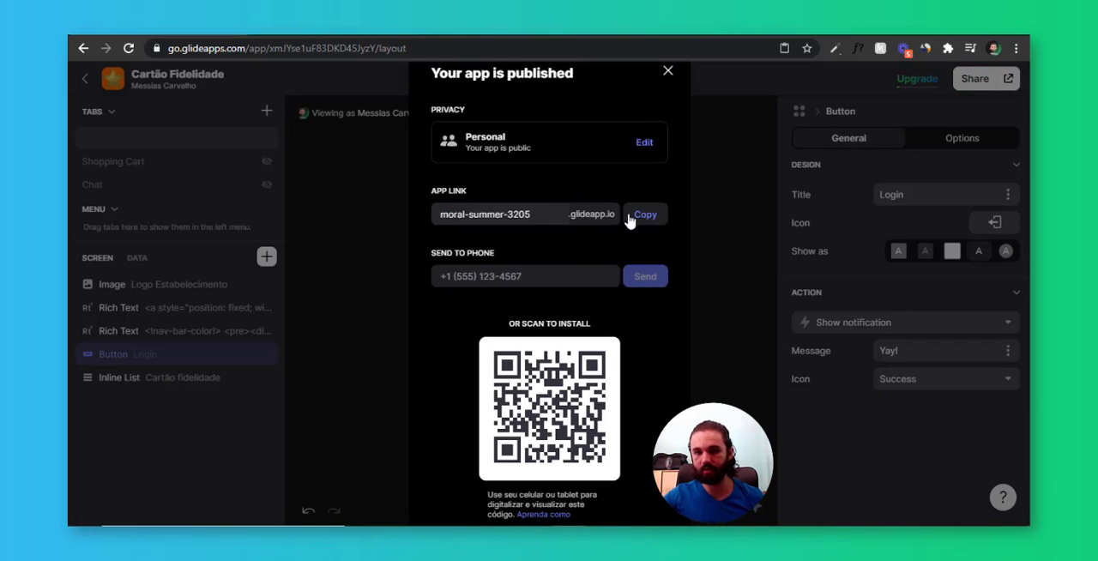
Open the copied app link in the appie browser profile and view the whole published app
left_click(668, 71)
left_click(995, 48)
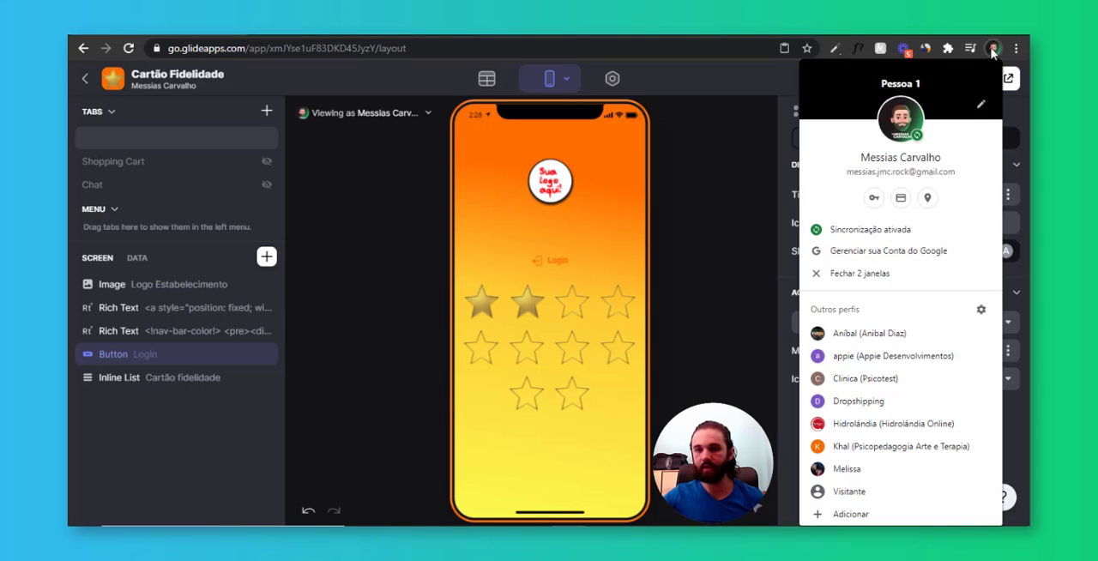
left_click(913, 364)
key("ctrl+v")
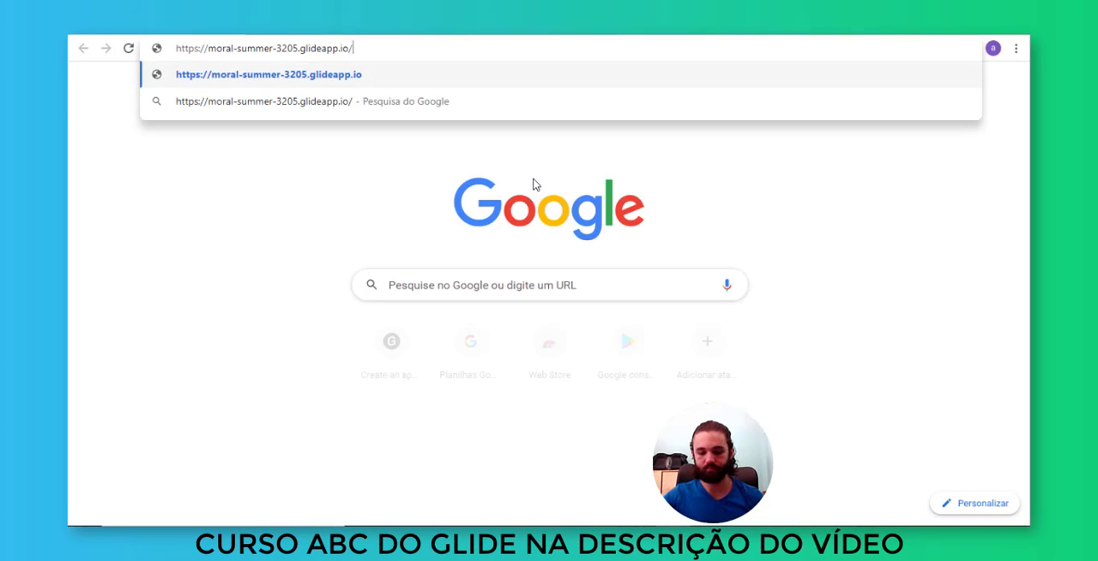
key("Return")
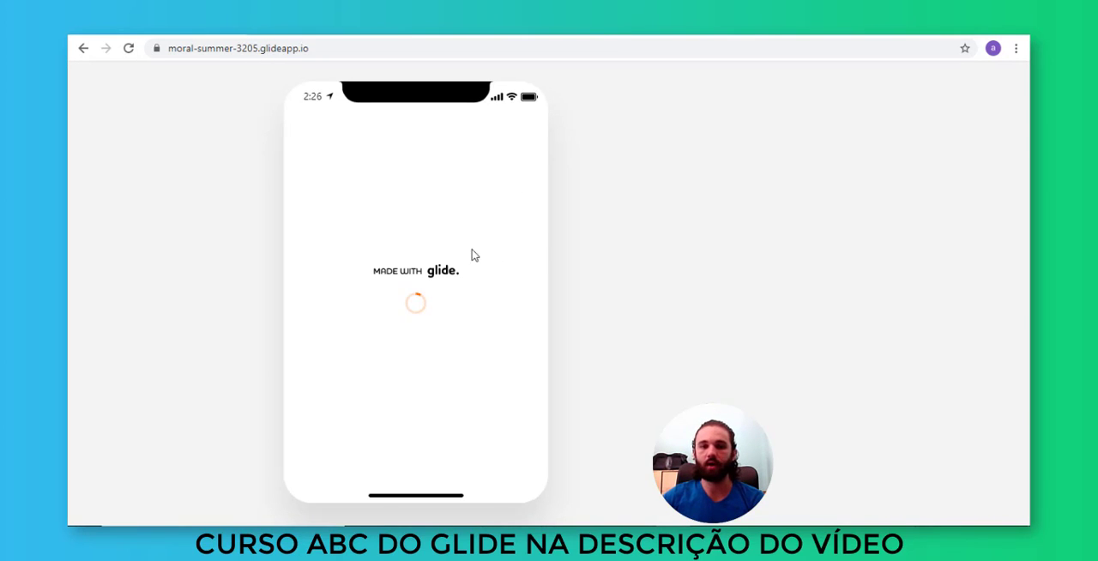
key("ctrl+minus")
key("ctrl+minus")
key("ctrl+minus")
key("ctrl+minus")
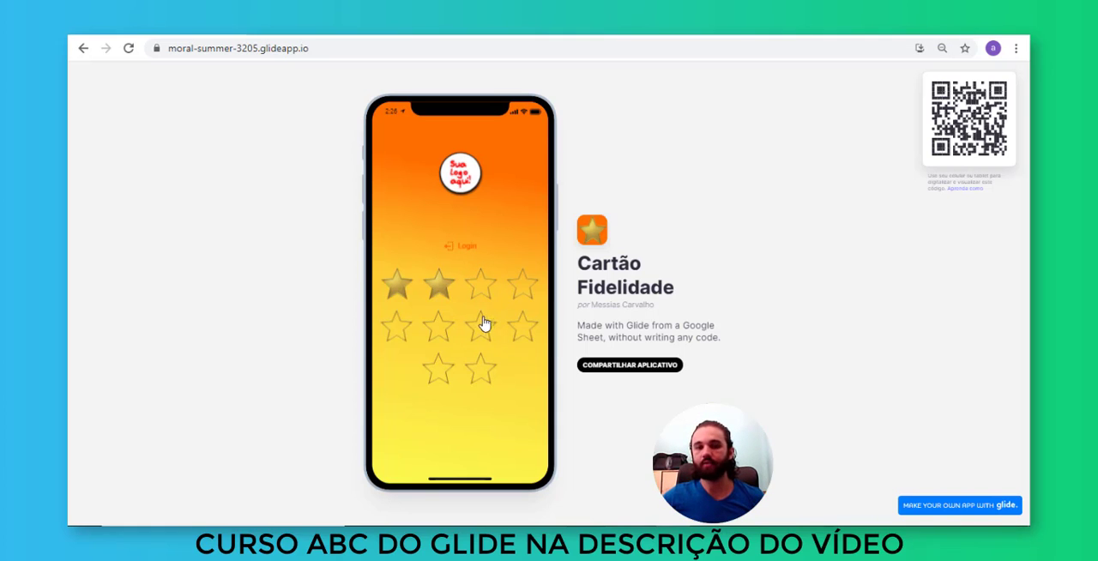
Return to the Glide editor, add a Text component directly above the Login button, and switch its content to custom text
key("alt+Tab")
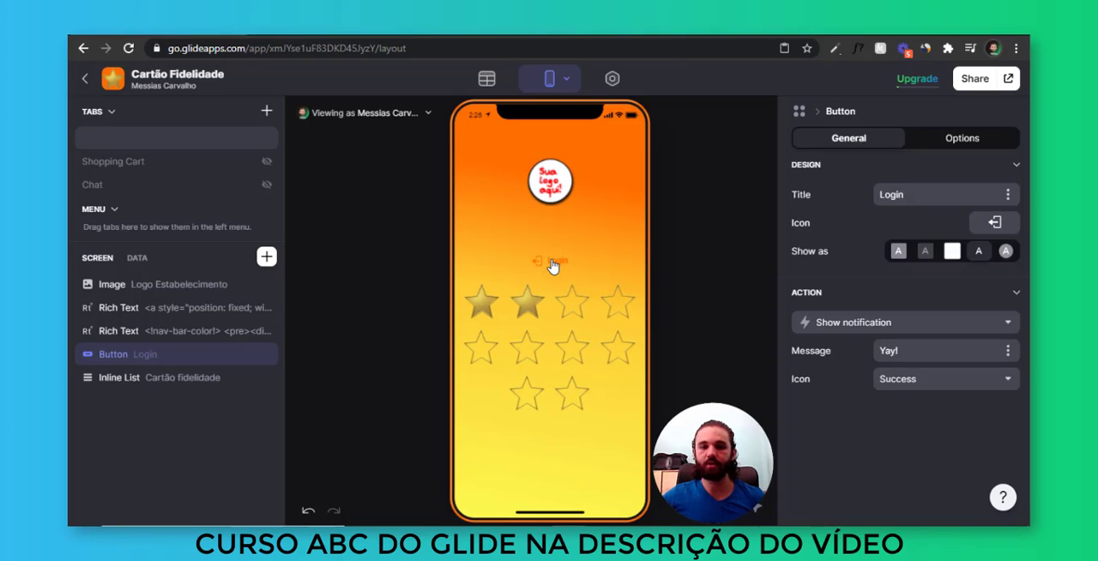
left_click(266, 257)
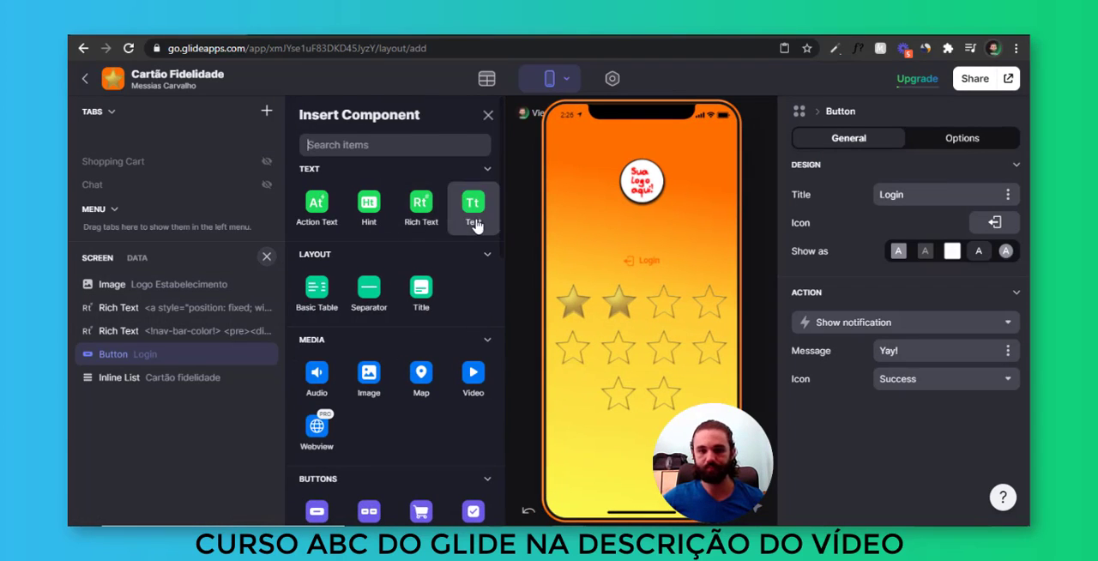
left_click_drag(473, 221, 167, 353)
left_click(963, 203)
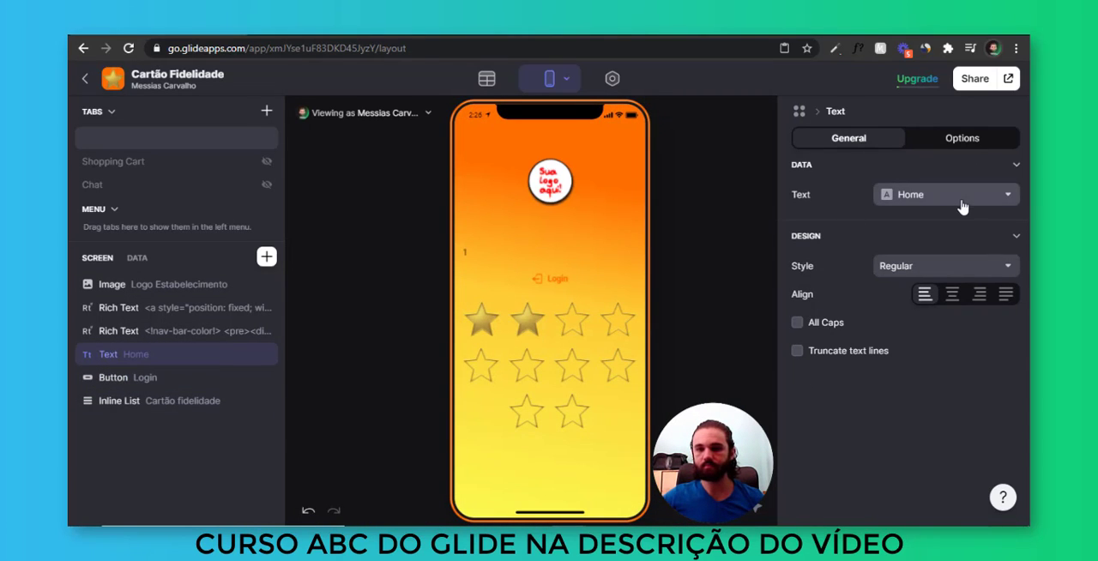
left_click(898, 226)
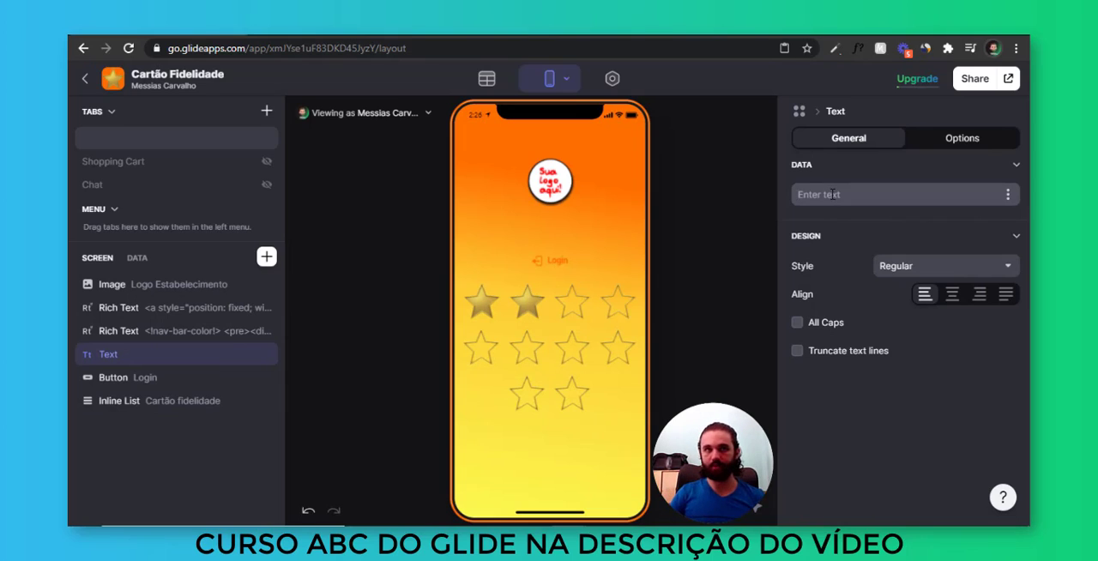
Enter "Faça Login para visualizar seu Cartão Fidelidade" in the Text component, break the line after "para", and center it
type("Faça login pa")
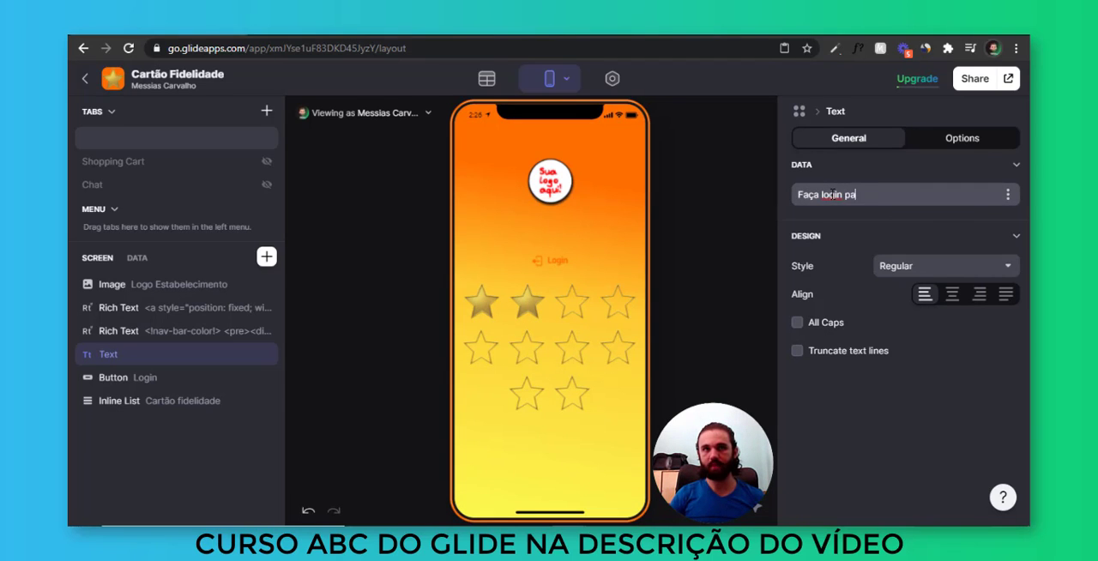
type("ra visualizar seu Ca")
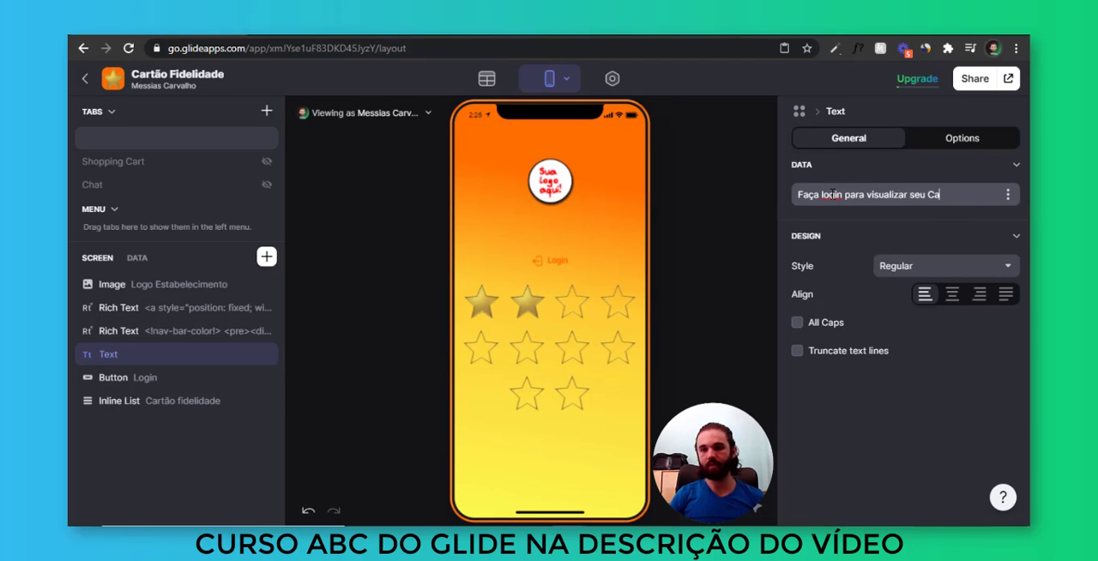
type("rtão Fidelidade")
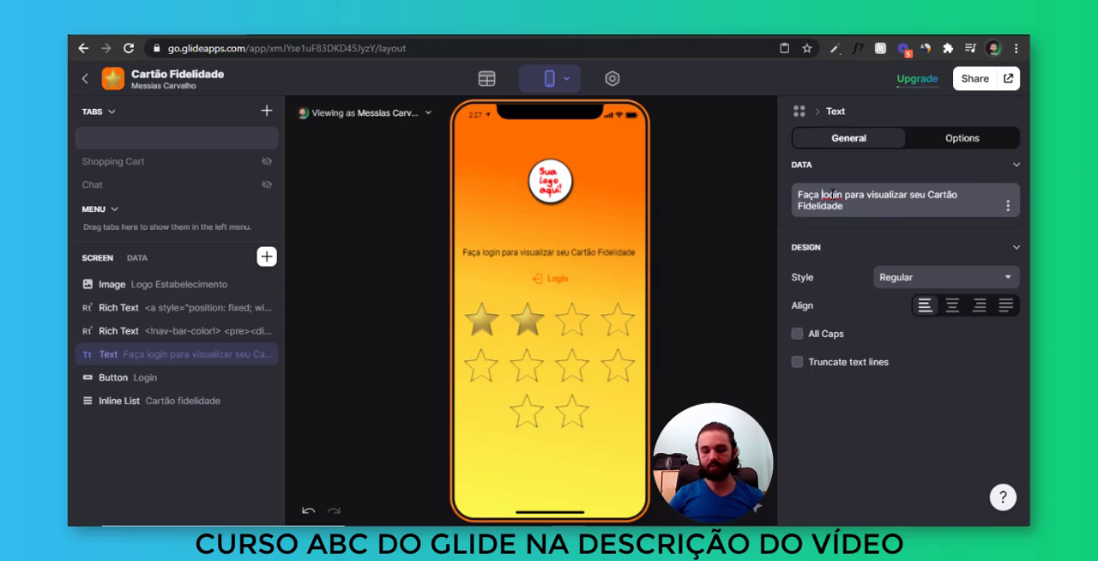
key("BackSpace")
type("L")
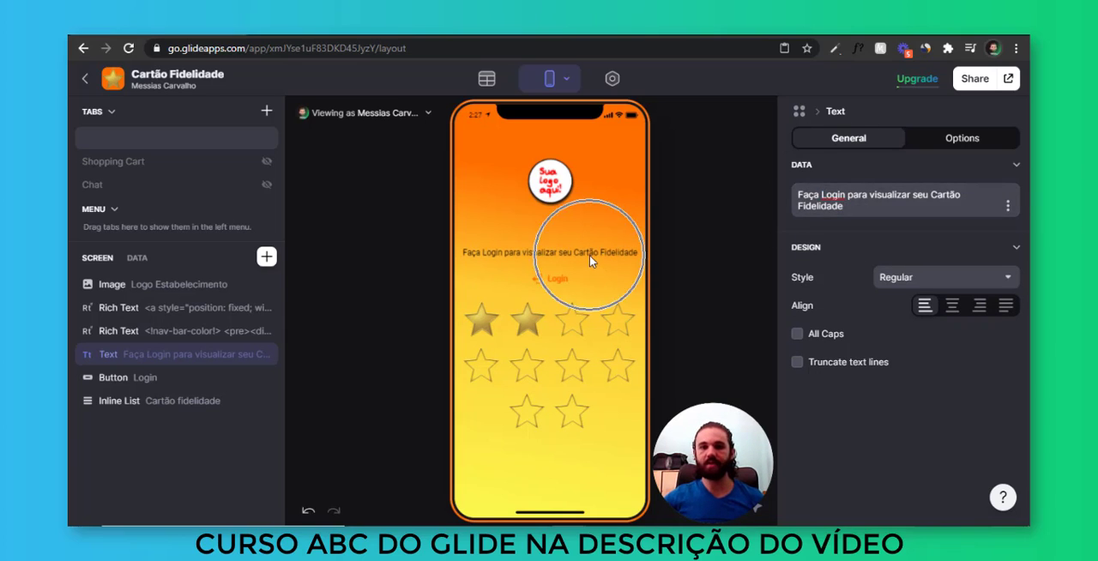
left_click(871, 196)
key("Return")
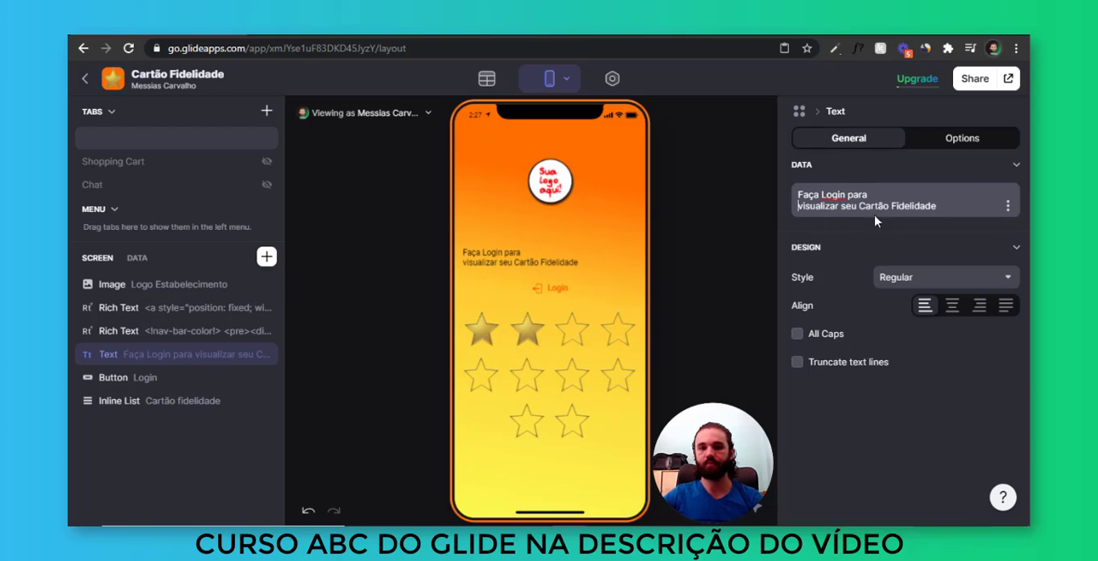
left_click(953, 305)
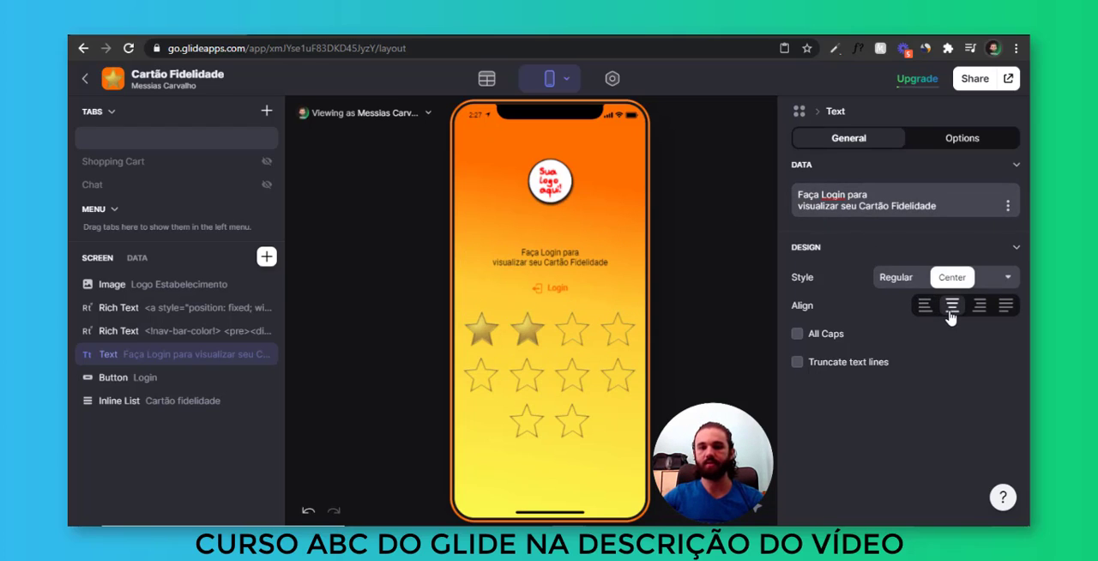
left_click(549, 261)
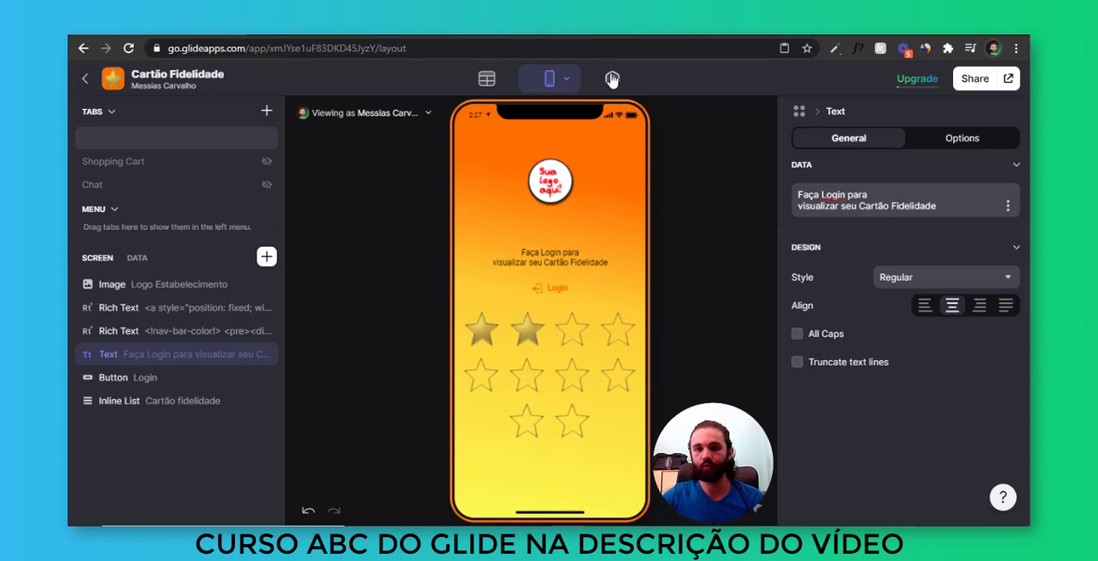
Change the app's theme to Dark in the appearance settings and return to the layout
left_click(611, 79)
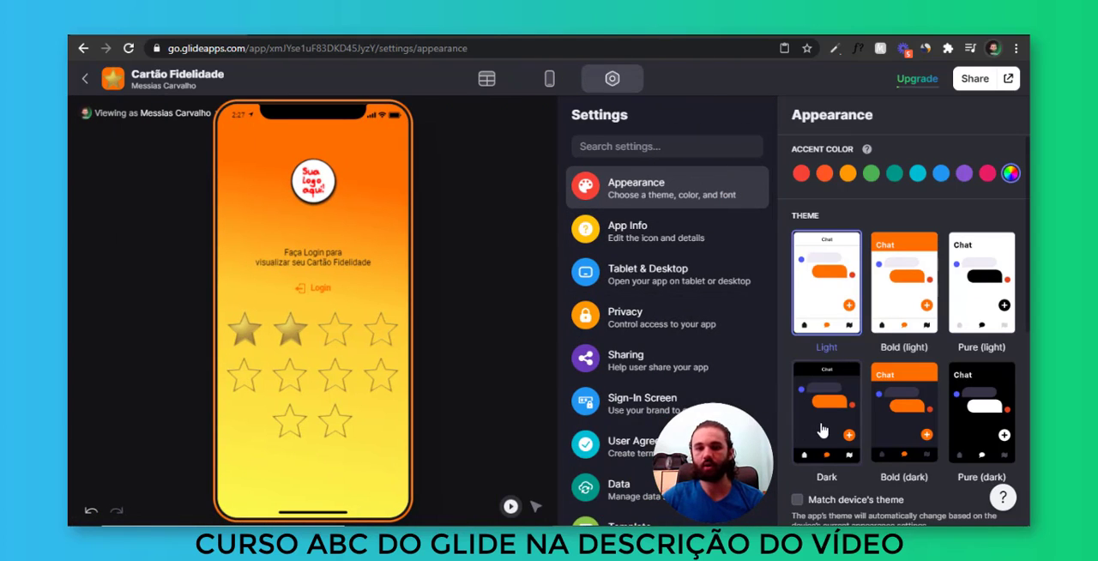
left_click(824, 429)
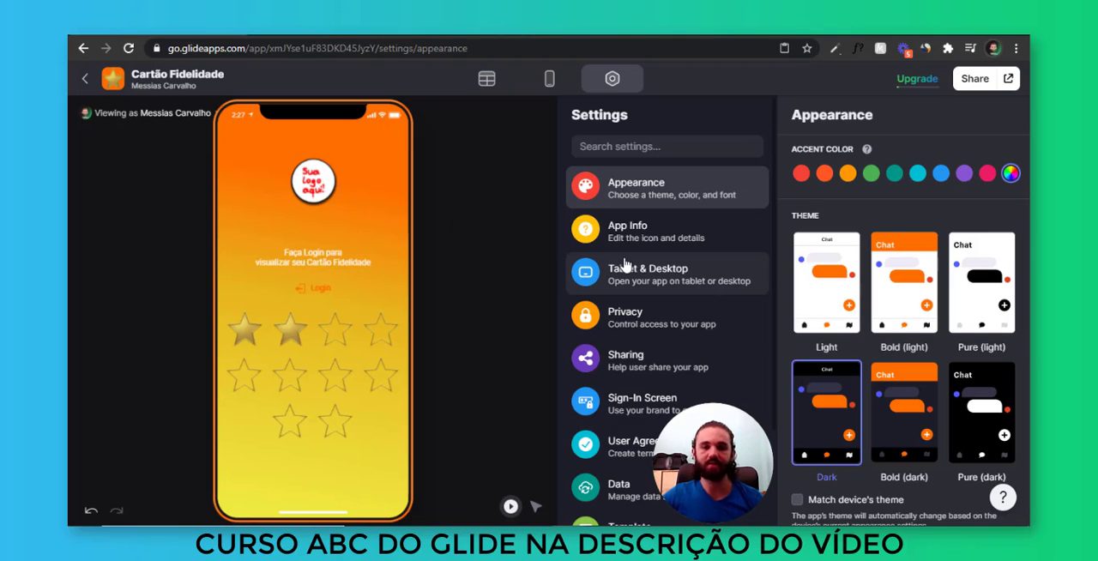
scroll(798, 326, "down", 2)
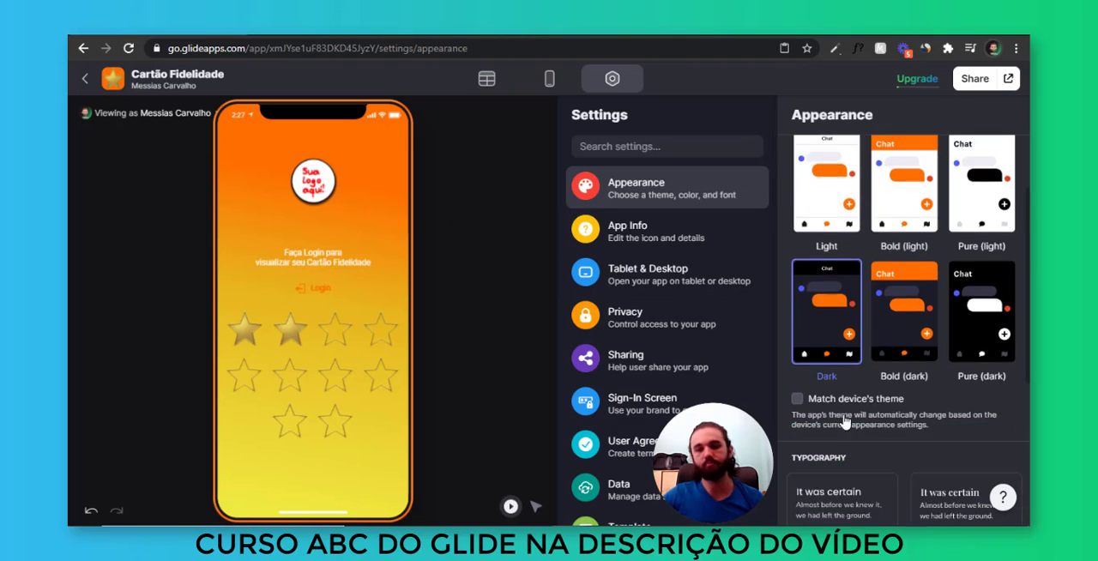
scroll(836, 386, "up", 2)
left_click(550, 78)
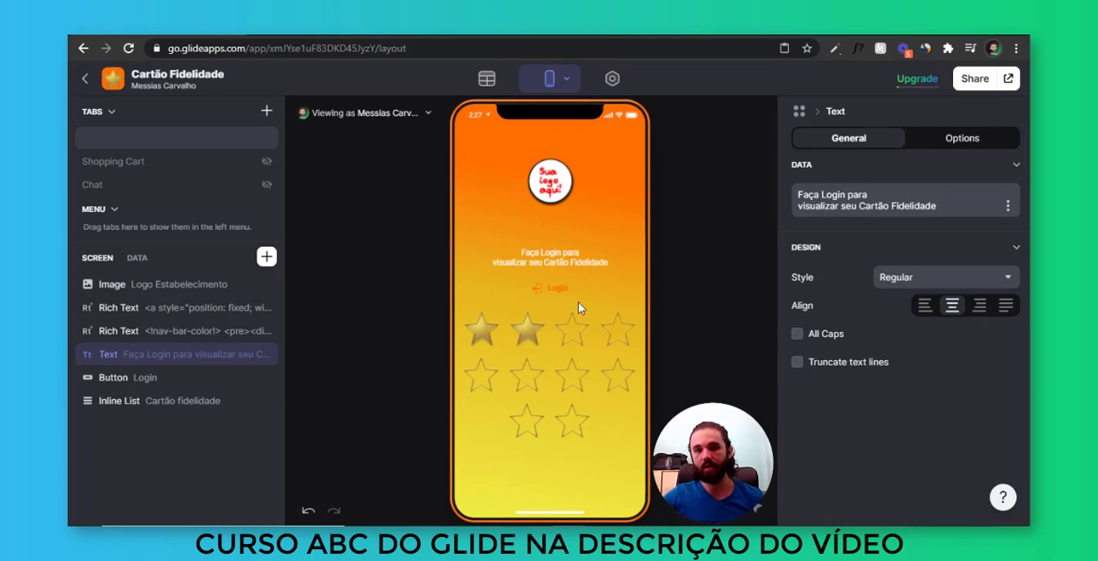
left_click(561, 258)
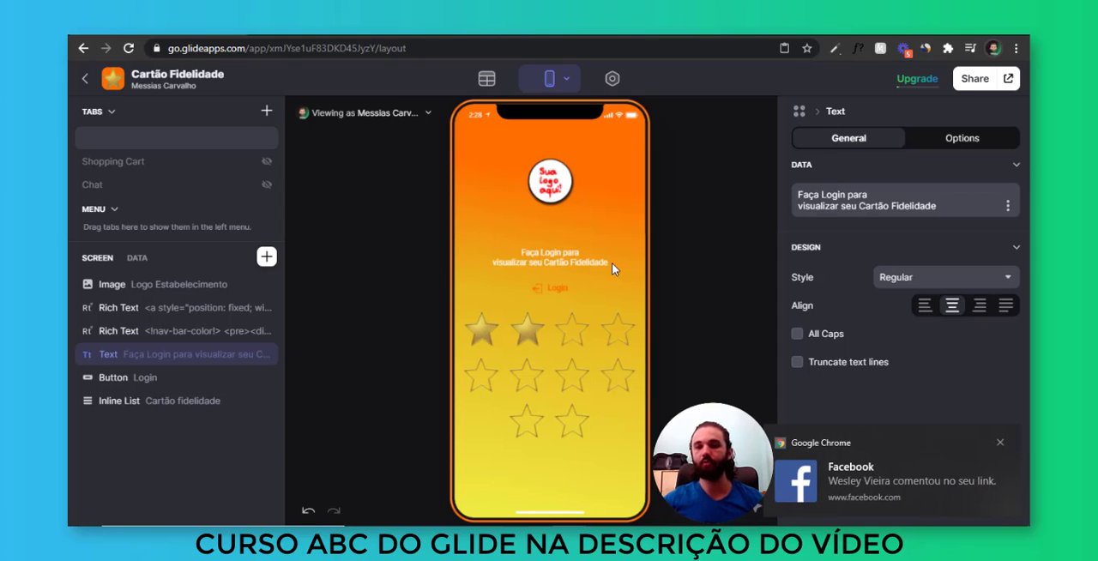
left_click(999, 442)
left_click(740, 335)
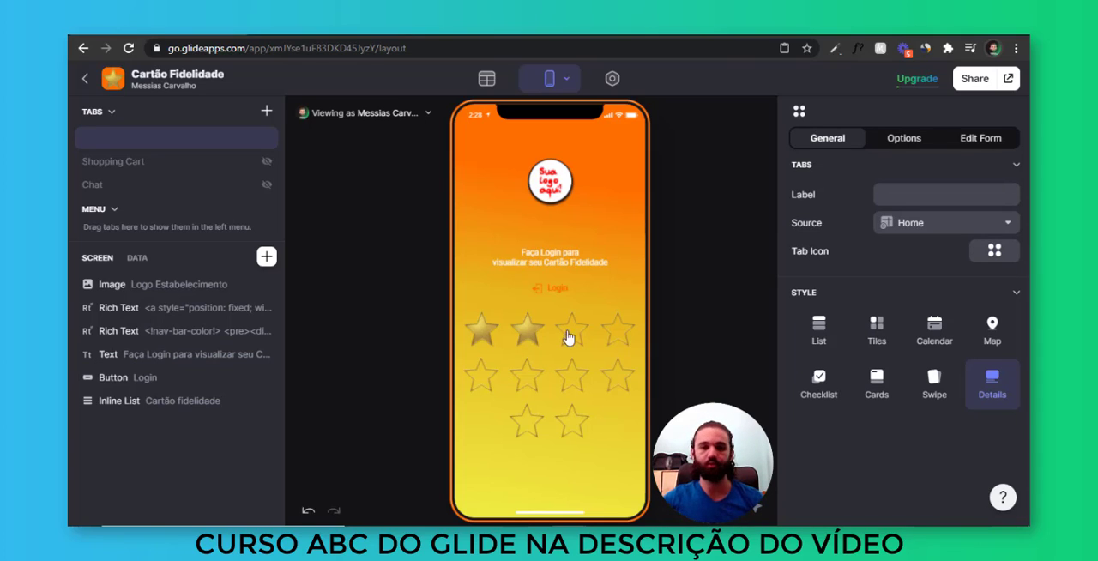
Select the Login button in the layout, then reload the published app and test its Login button
left_click(563, 292)
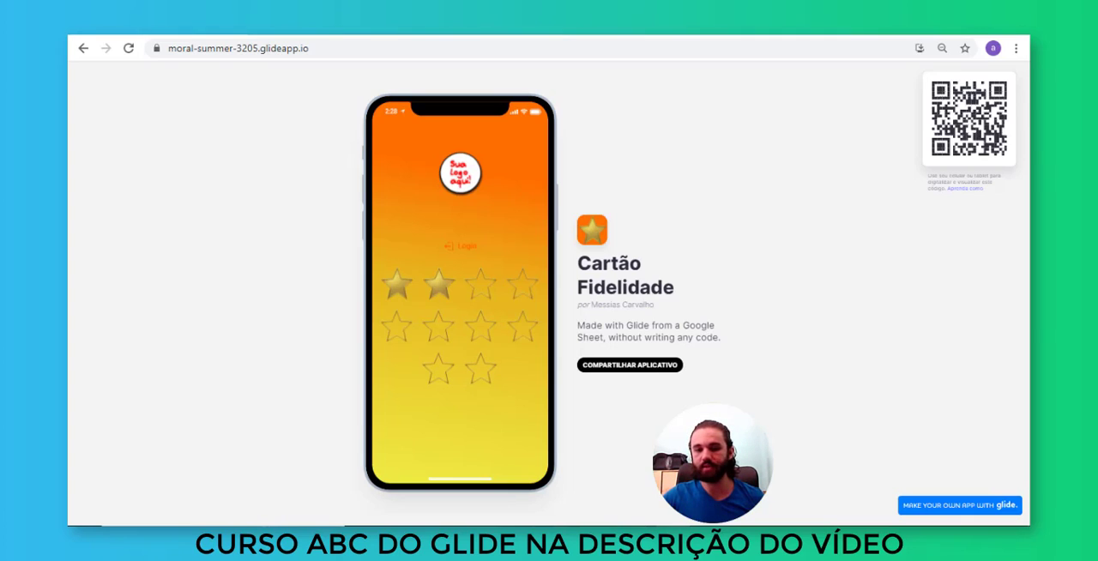
key("F5")
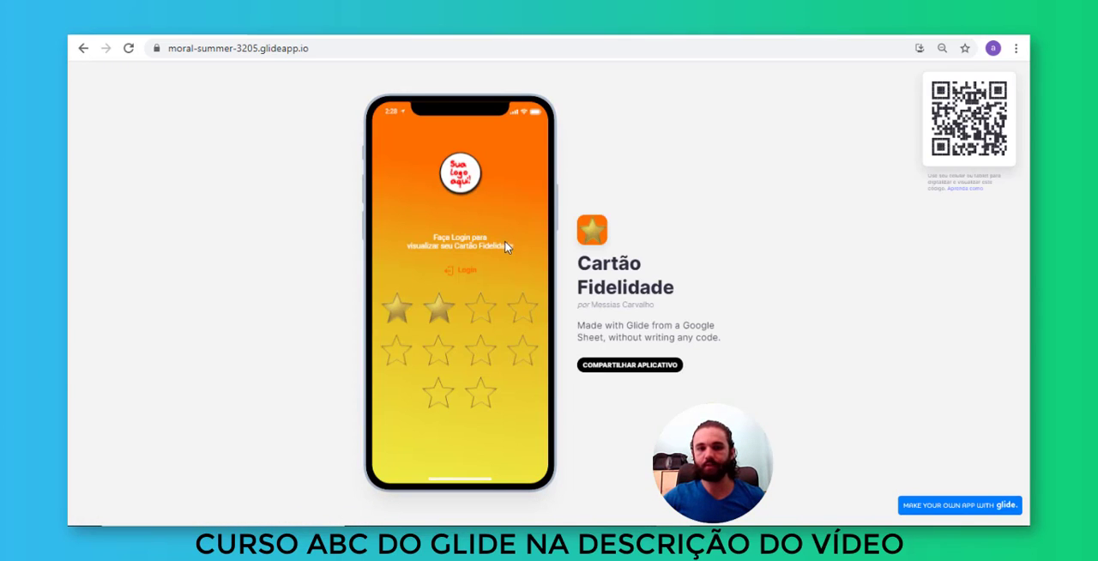
left_click(459, 277)
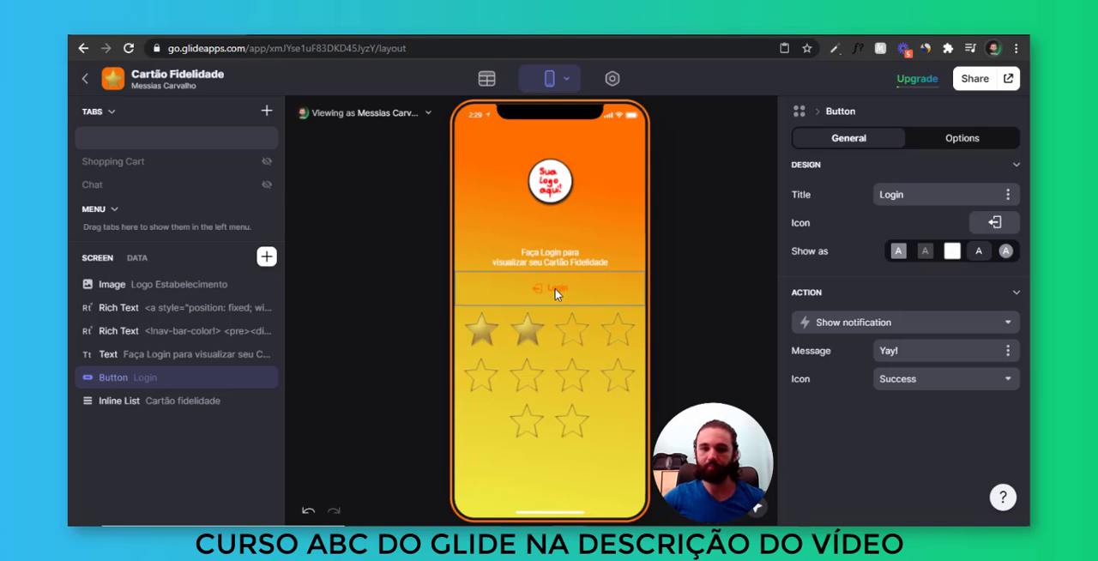
Set the Login button's action to Sign in
left_click(892, 322)
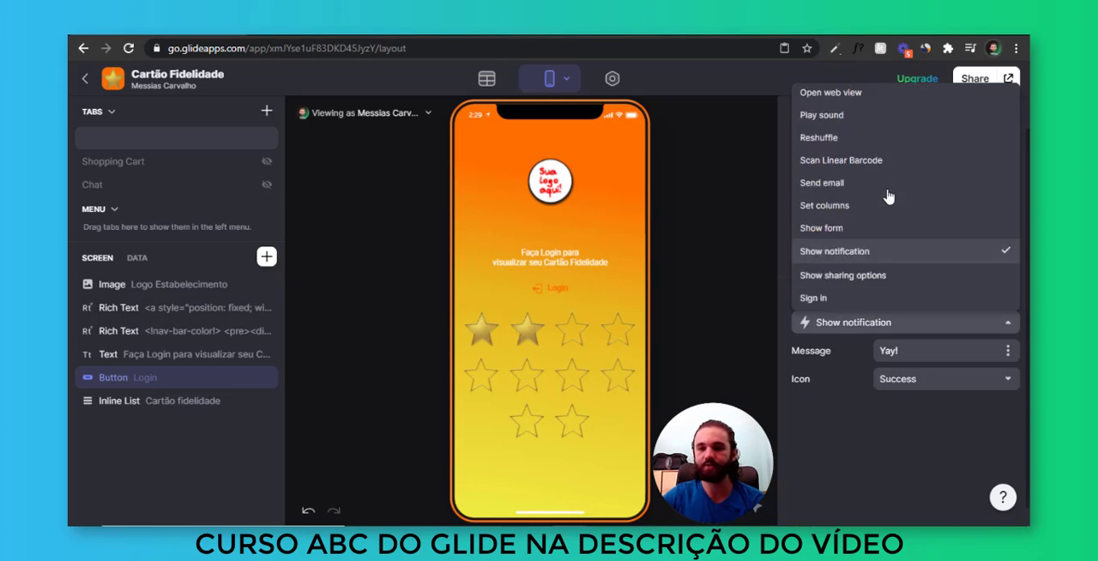
scroll(887, 199, "down", 2)
left_click(824, 210)
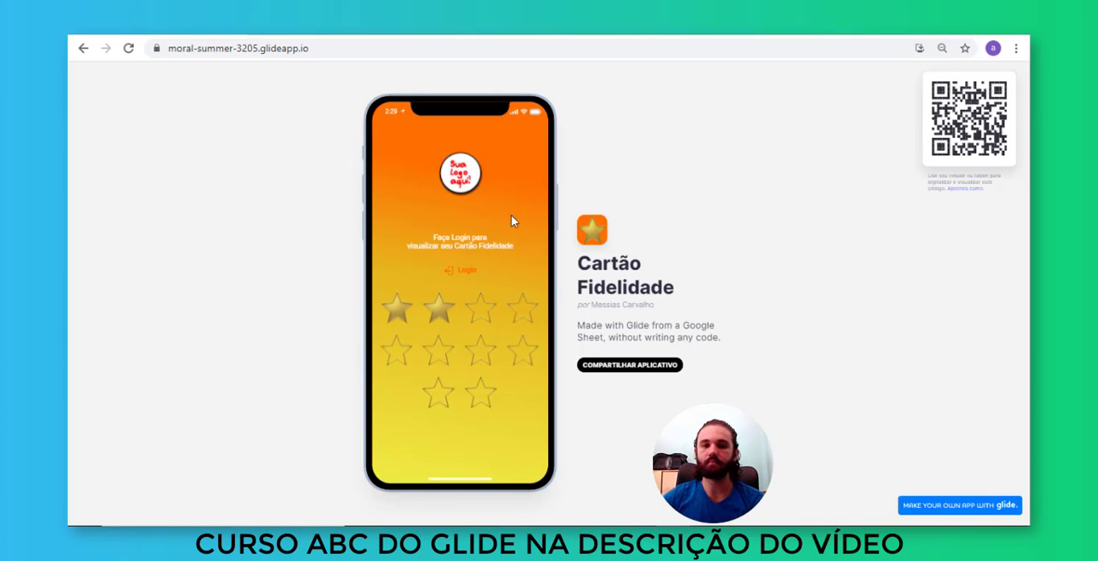
Test the Login button's sign-in screen in the published app, then return to the Glide editor
left_click(465, 273)
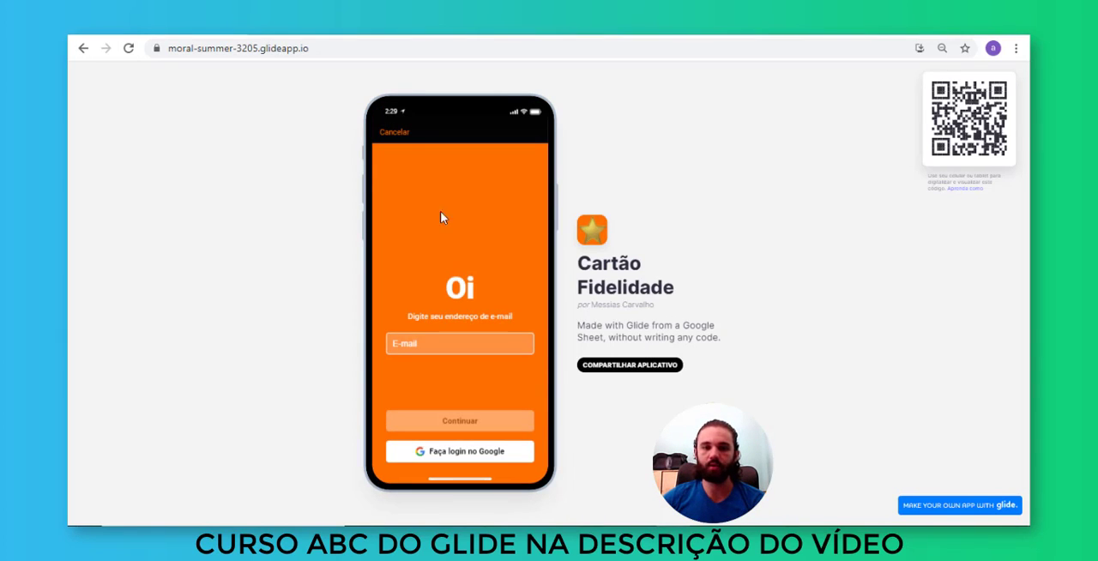
left_click(485, 459)
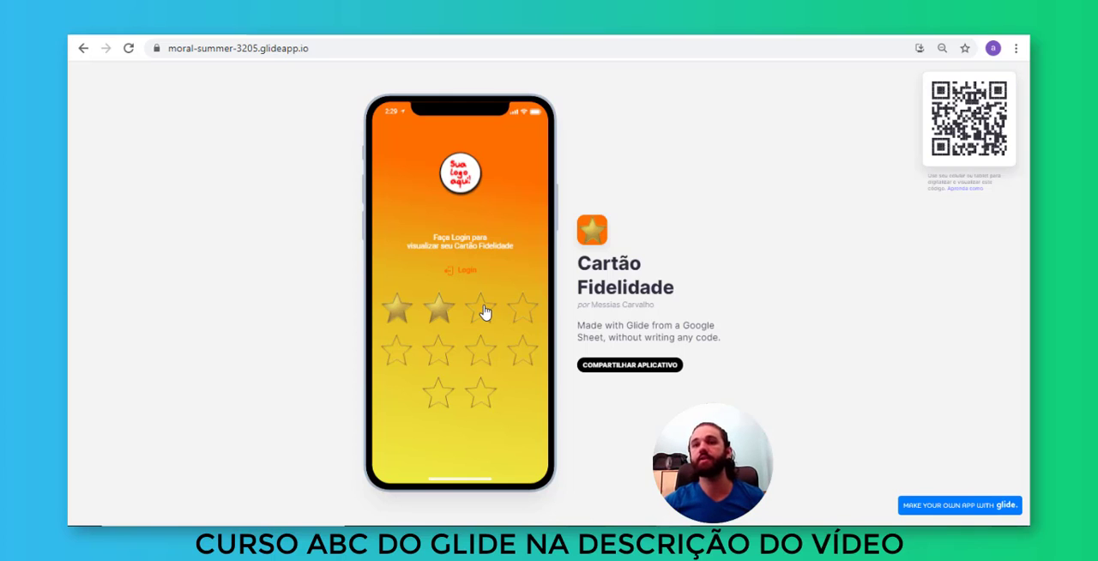
key("alt+Tab")
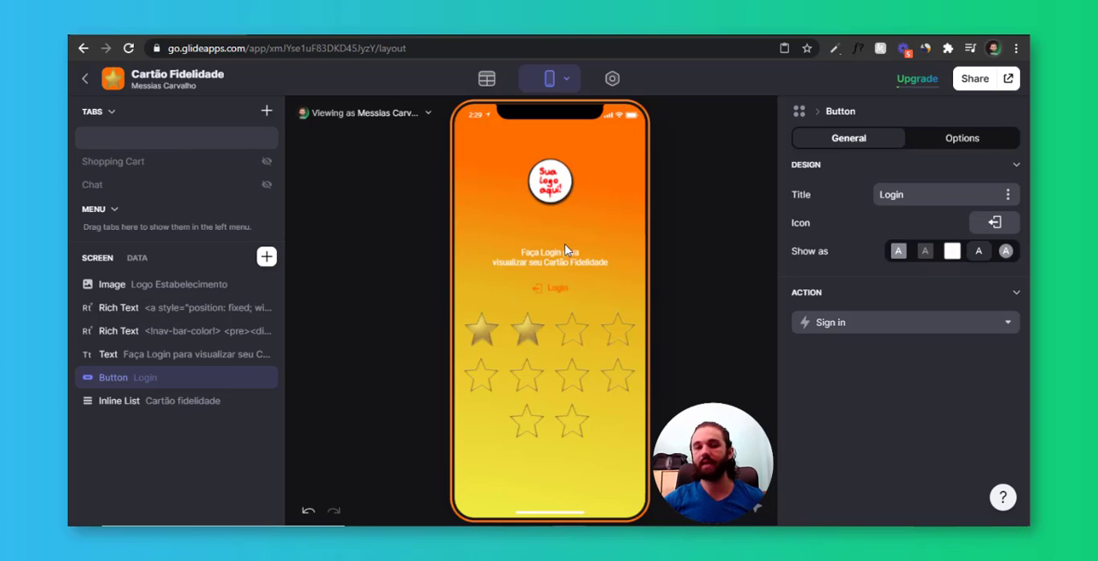
left_click(568, 307)
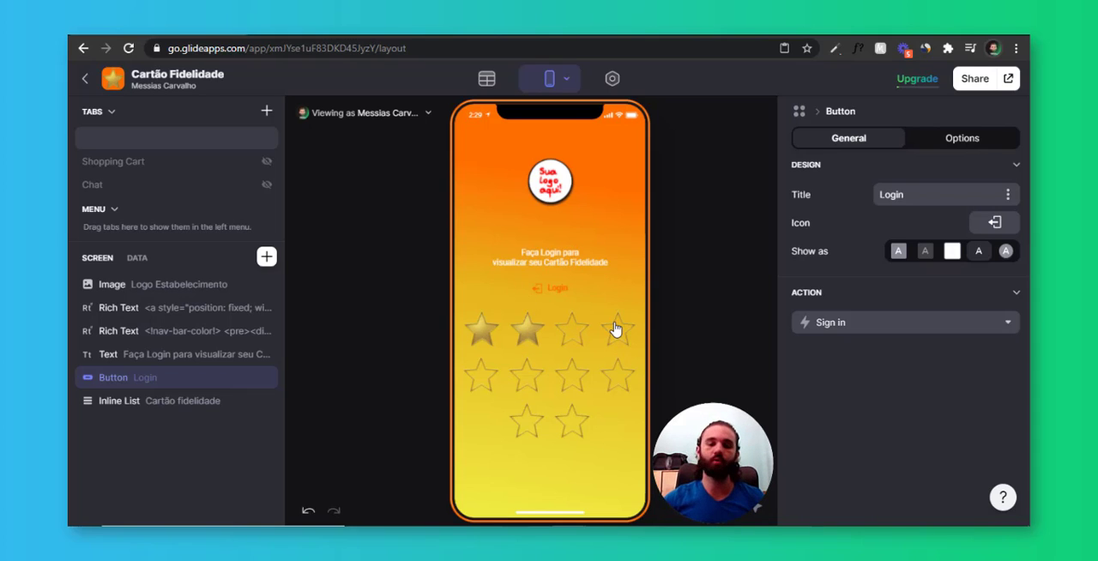
Add a visible tab named Cadastro above Shopping Cart and set its source to Users
left_click(268, 113)
left_click_drag(121, 211, 128, 163)
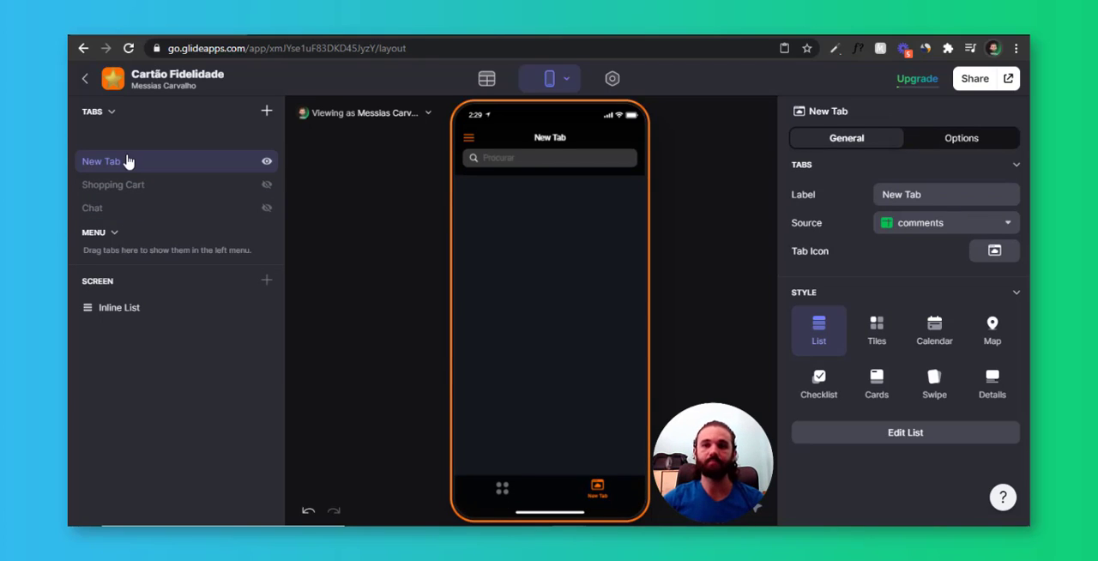
double_click(108, 163)
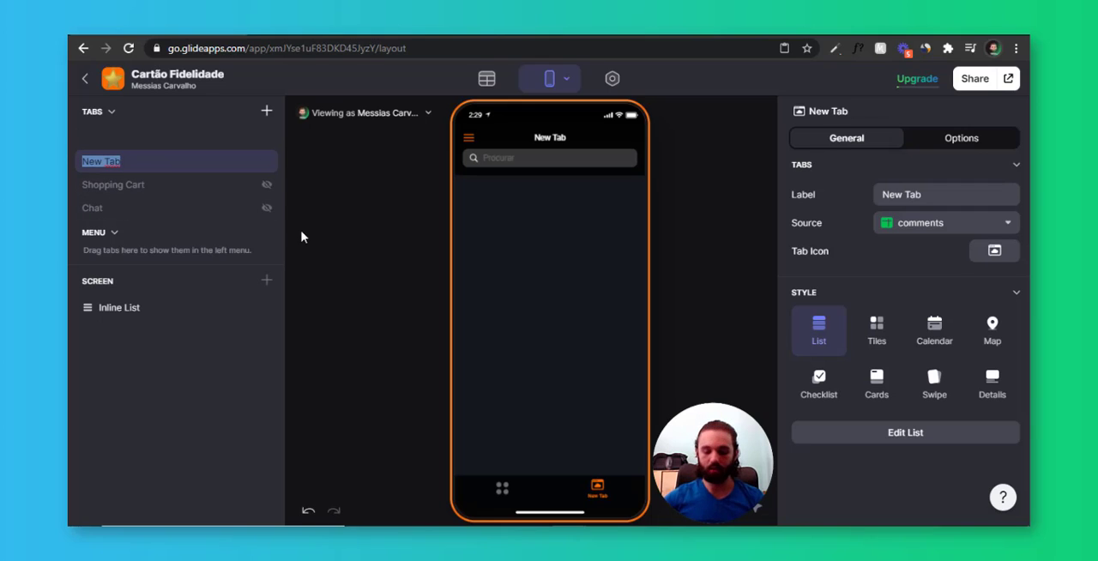
type("Cadastro")
key("Return")
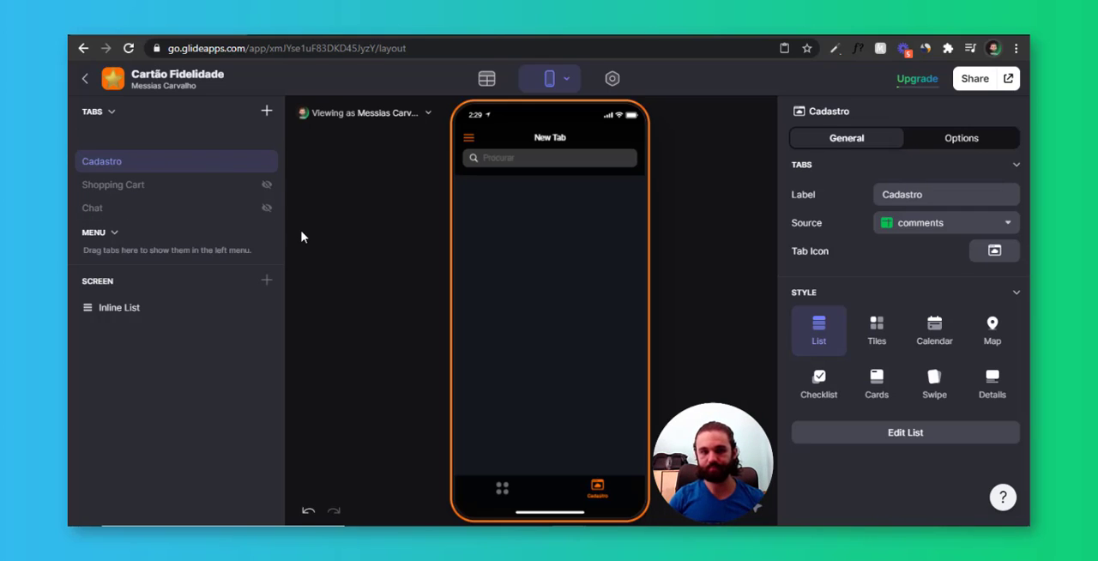
left_click(940, 225)
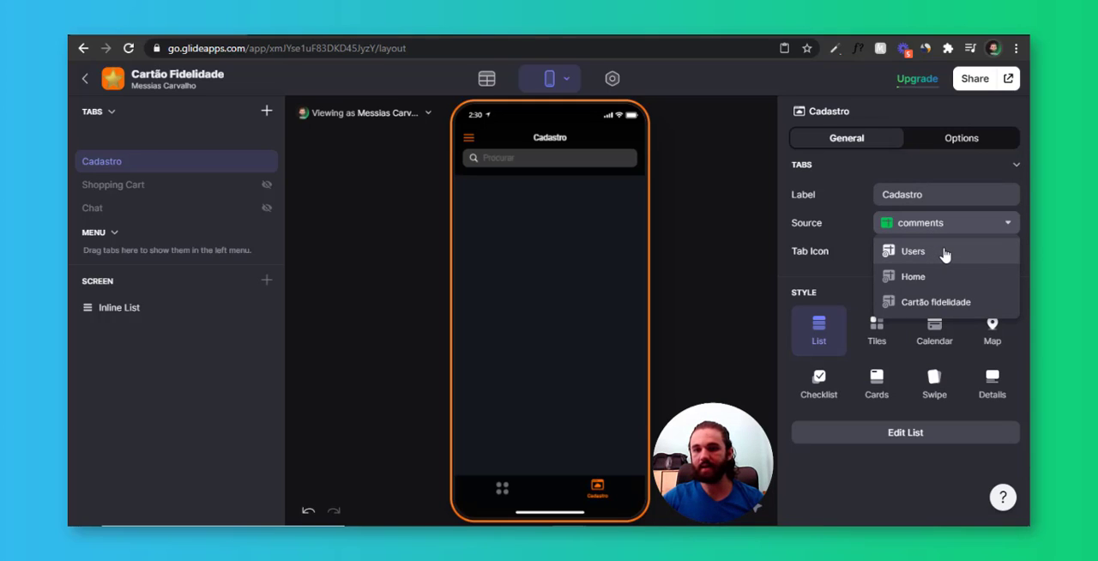
left_click(945, 252)
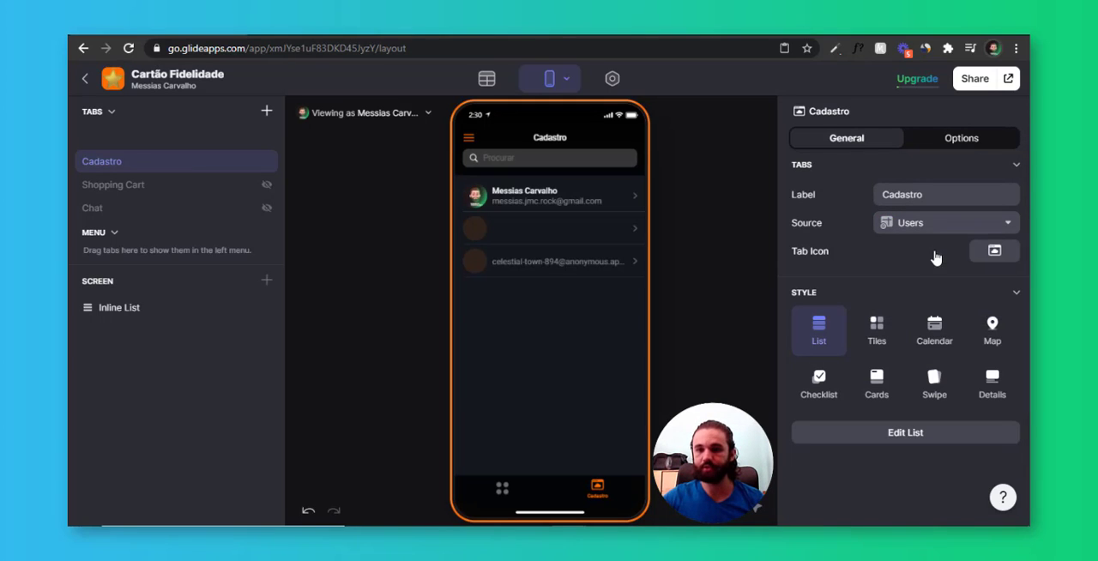
Set the Cadastro tab's style to Details and filter its data to rows where Email is signed-in user
left_click(997, 388)
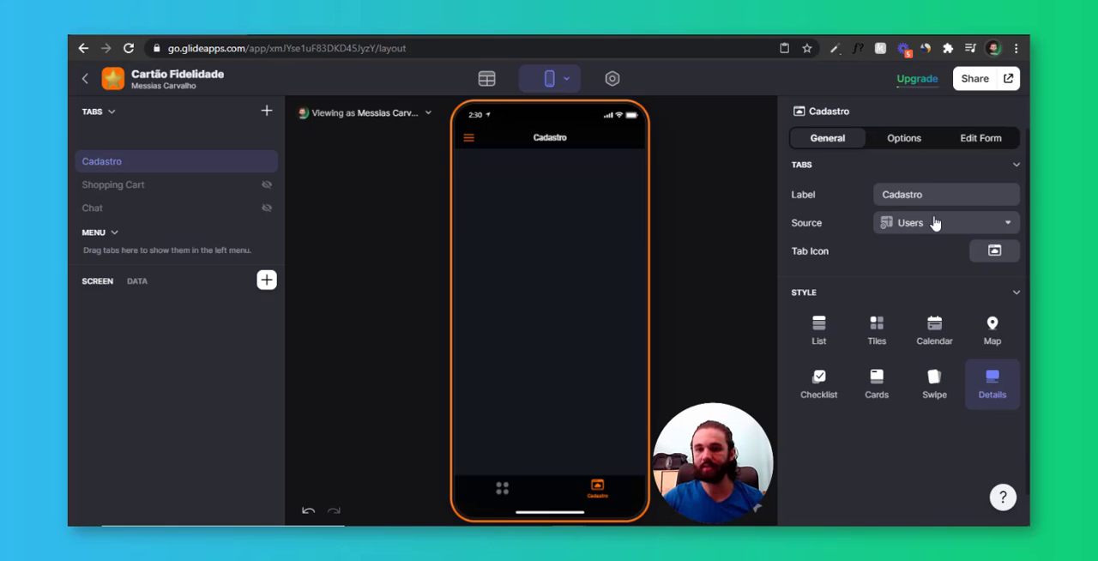
left_click(918, 147)
left_click(838, 292)
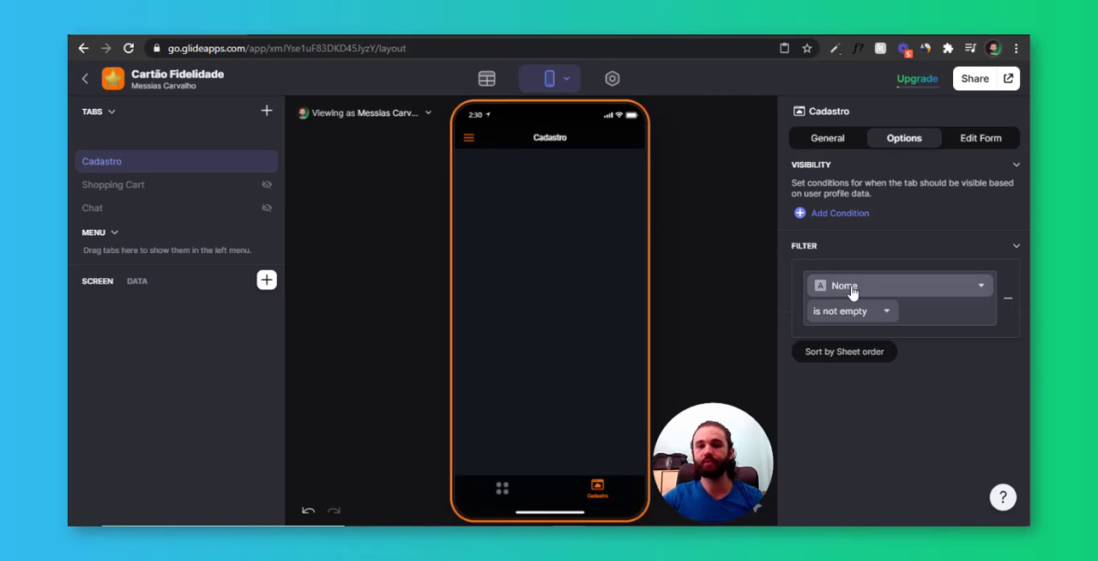
left_click(875, 290)
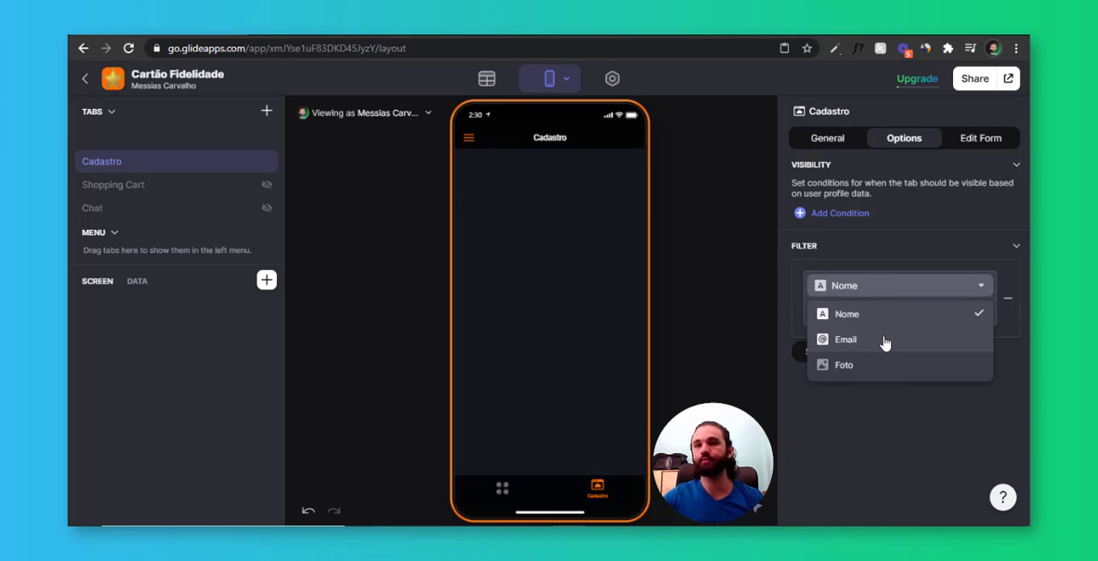
left_click(885, 340)
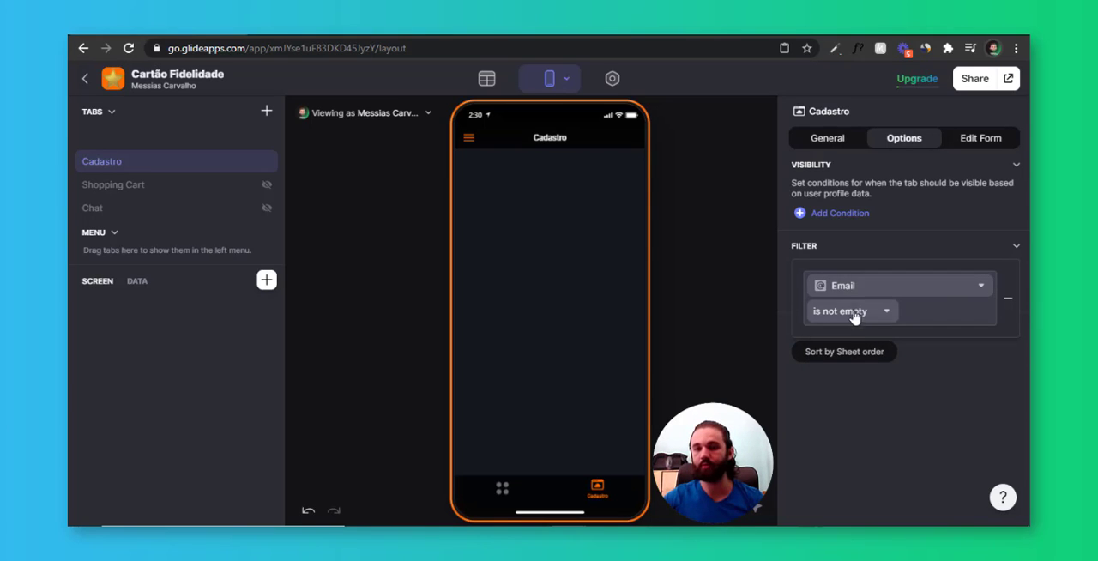
left_click(851, 311)
scroll(858, 249, "down", 1)
left_click(862, 261)
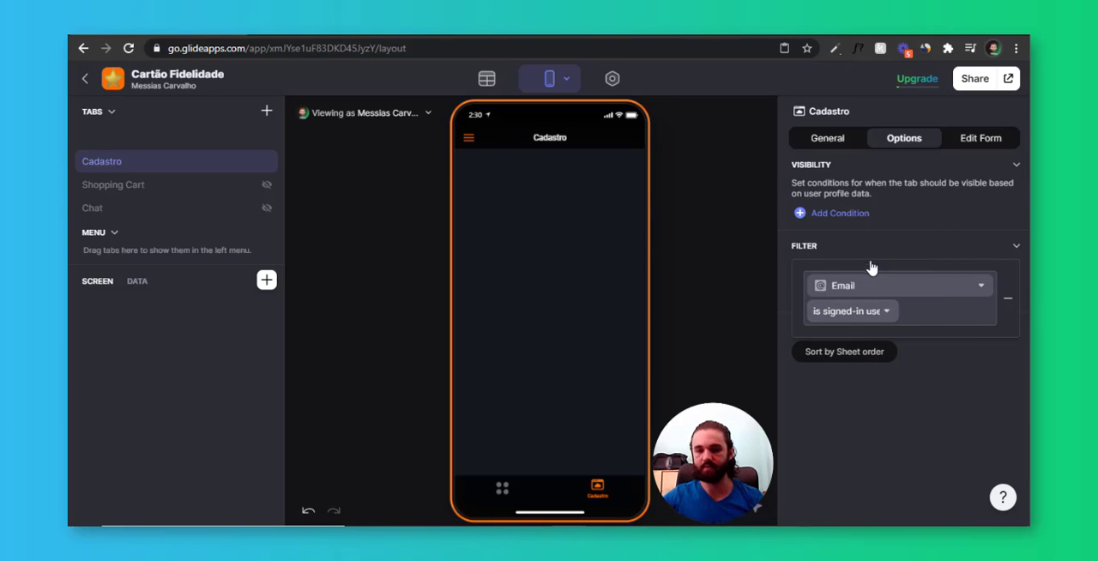
left_click(575, 290)
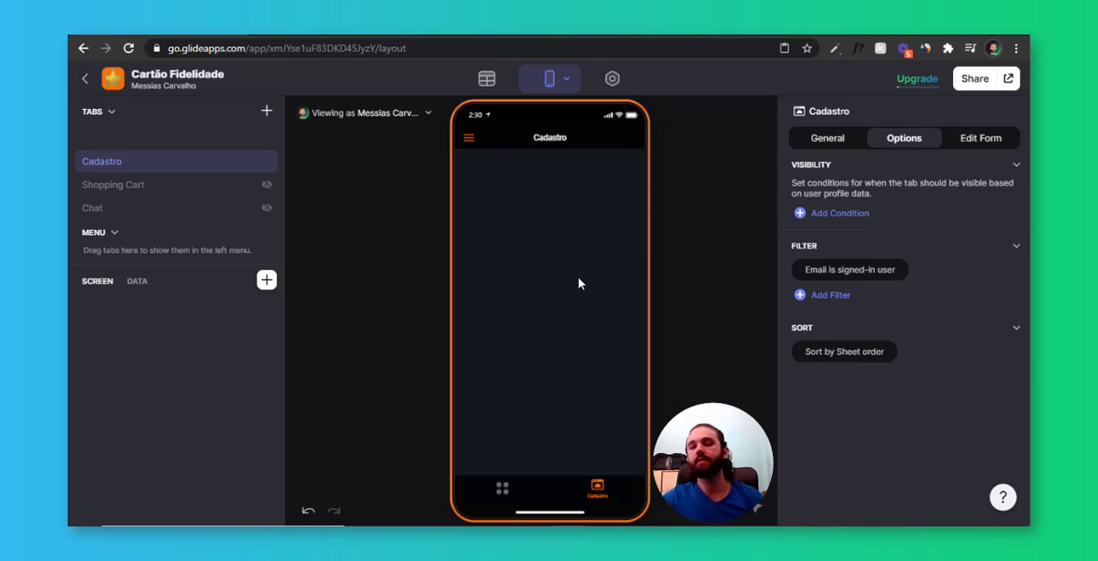
Add a Text Entry component linked to the Nome column on the Cadastro screen
left_click(828, 139)
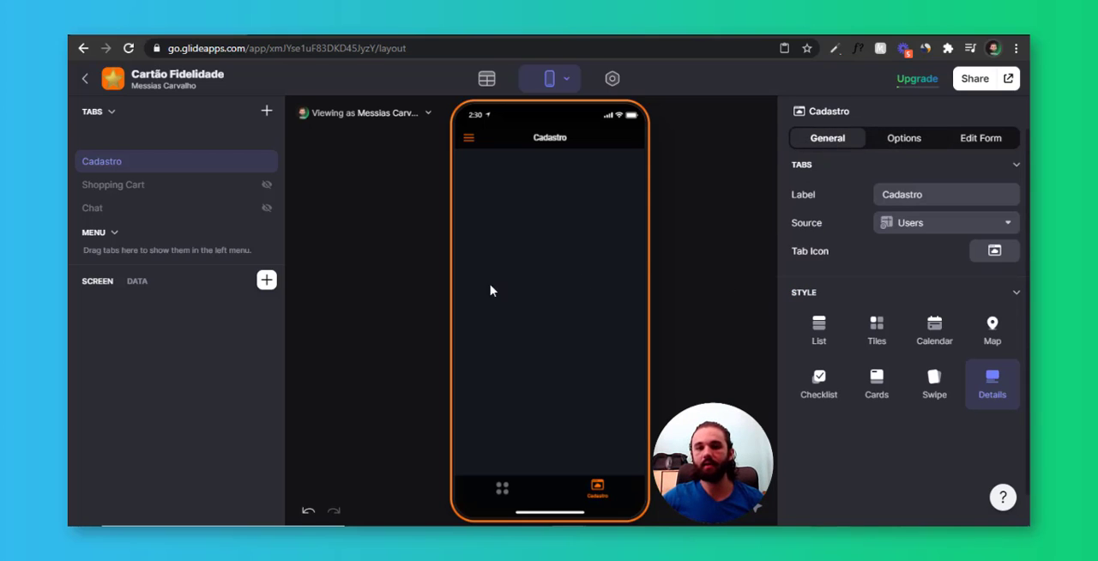
left_click(267, 281)
type("tet")
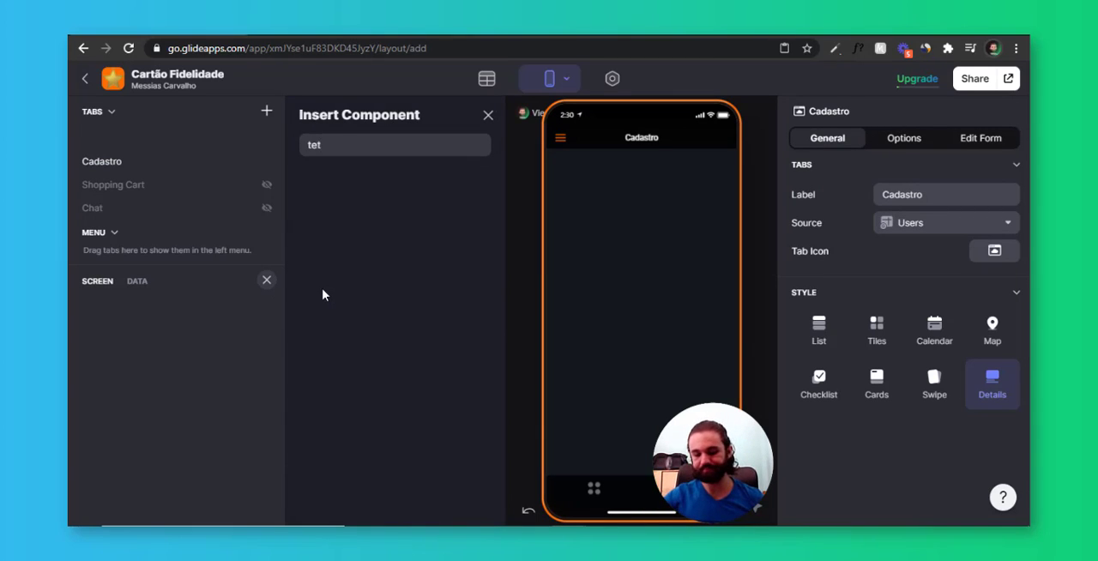
key("BackSpace")
type("xt")
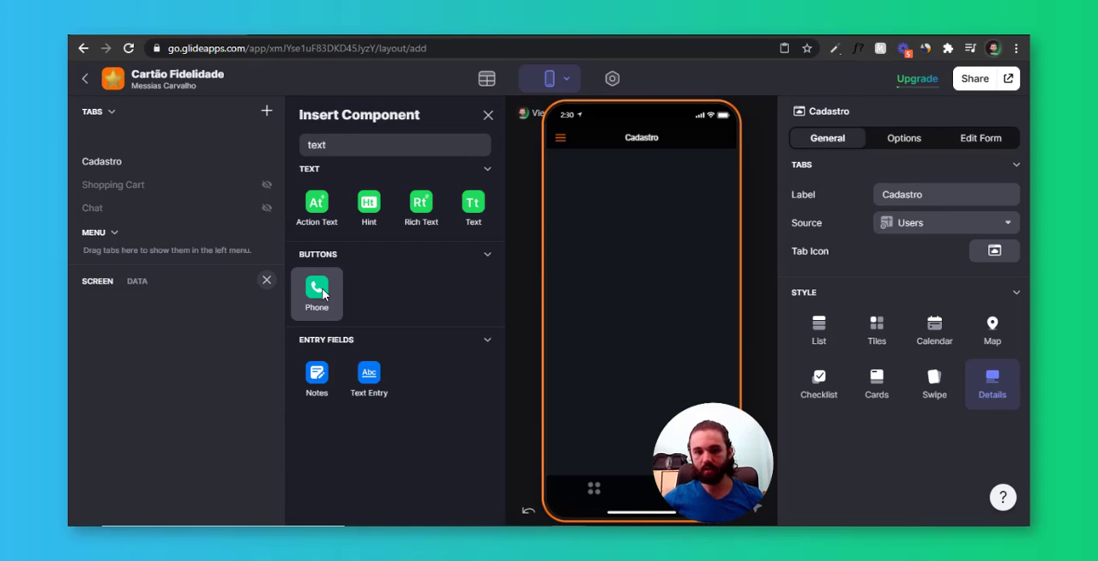
left_click(369, 396)
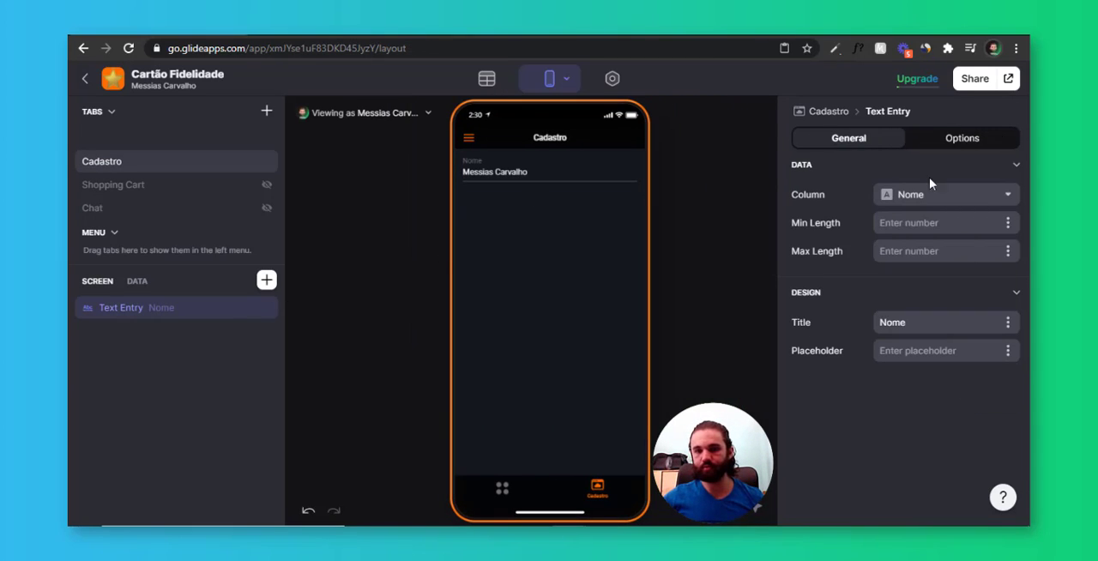
left_click(936, 196)
left_click(924, 220)
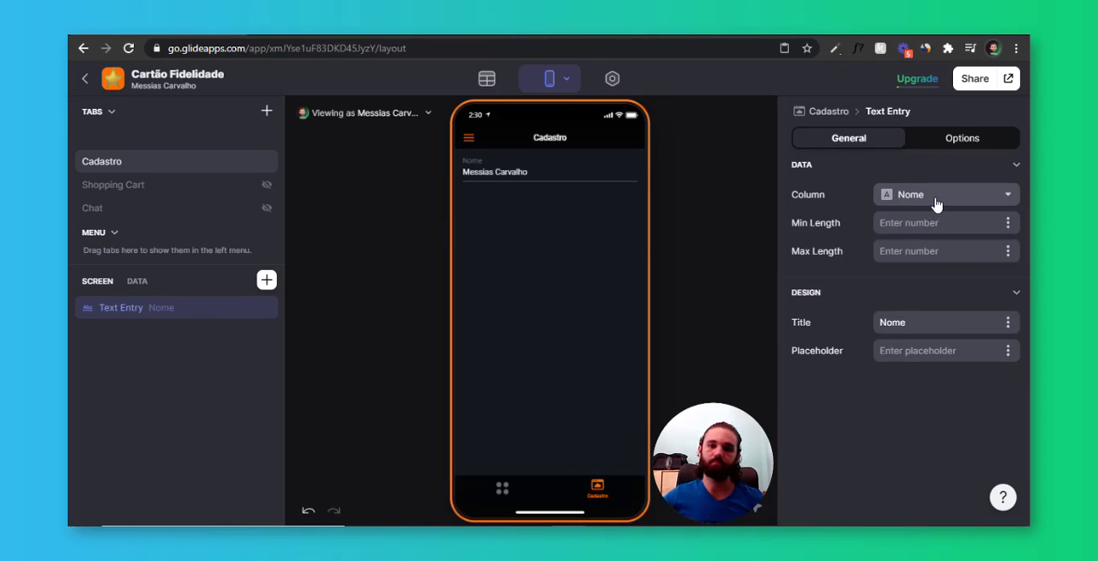
left_click(936, 201)
left_click(593, 244)
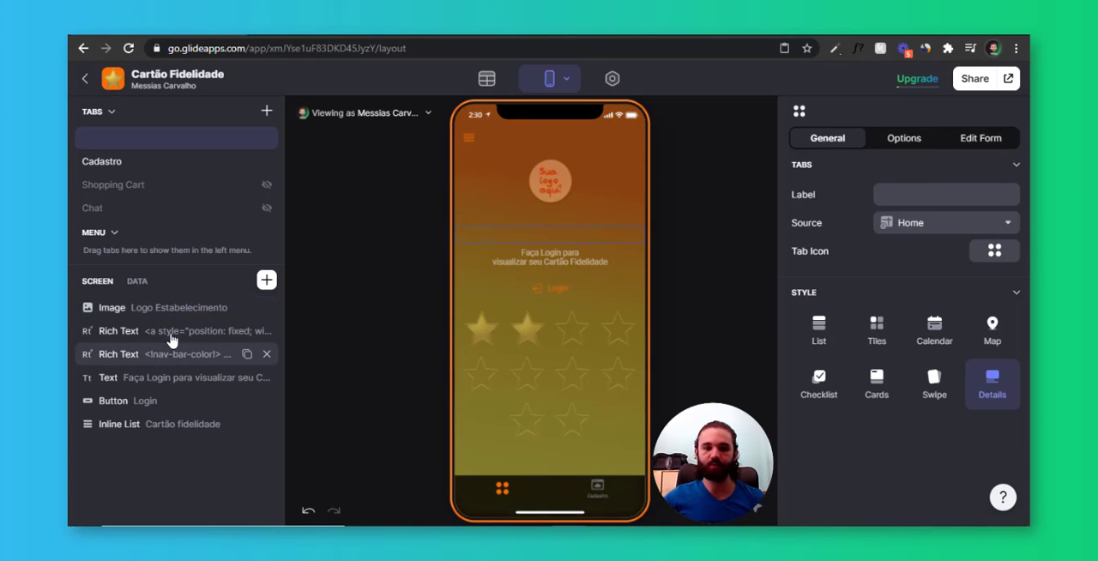
Copy the home screen's gradient background code into the custom text of a new Rich Text component on the Cadastro screen
left_click(483, 251)
left_click(820, 241)
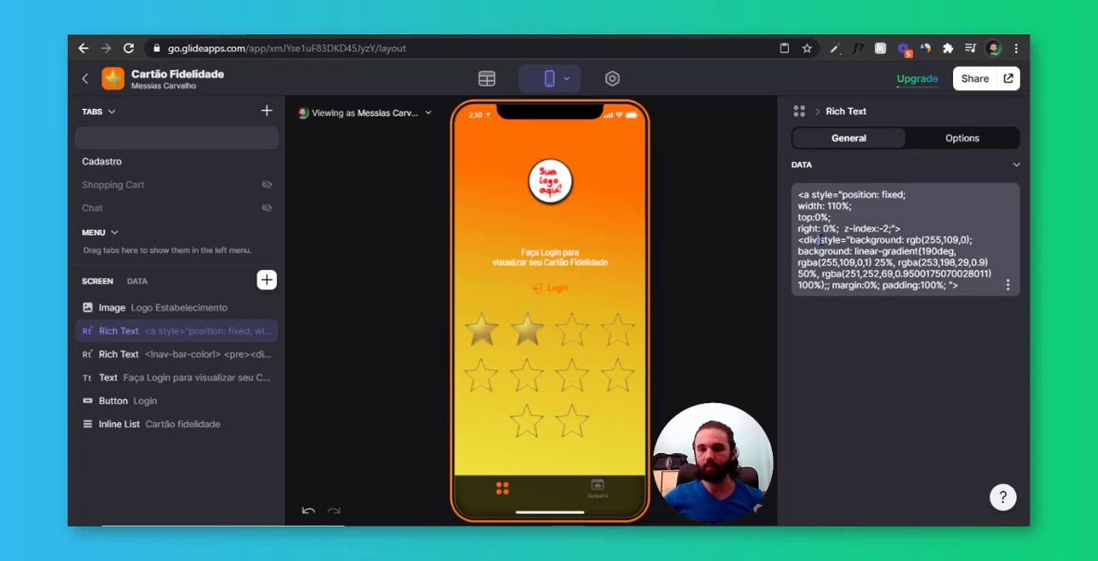
key("ctrl+a")
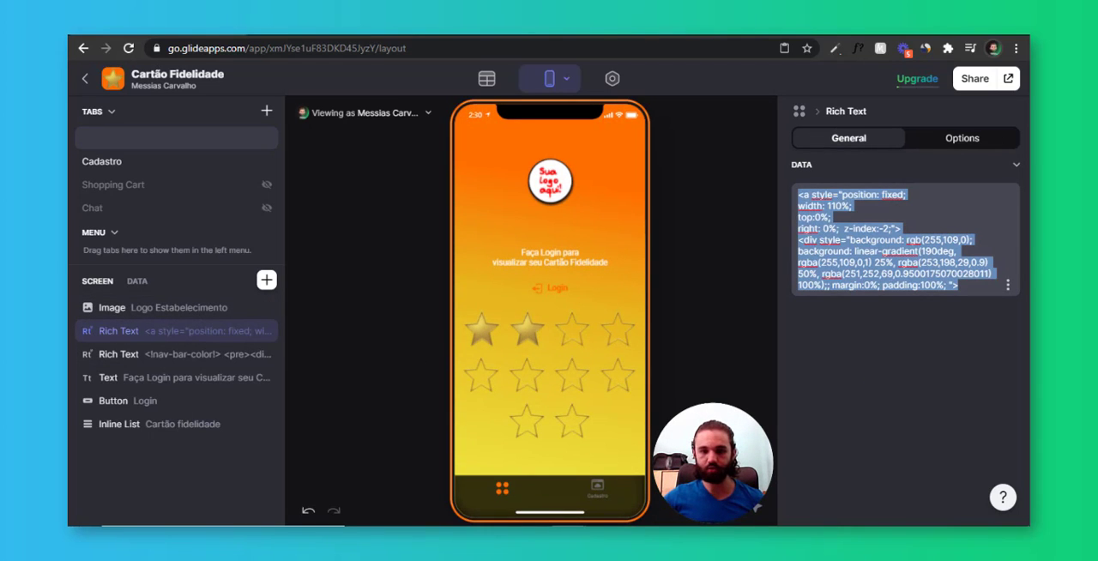
left_click(624, 496)
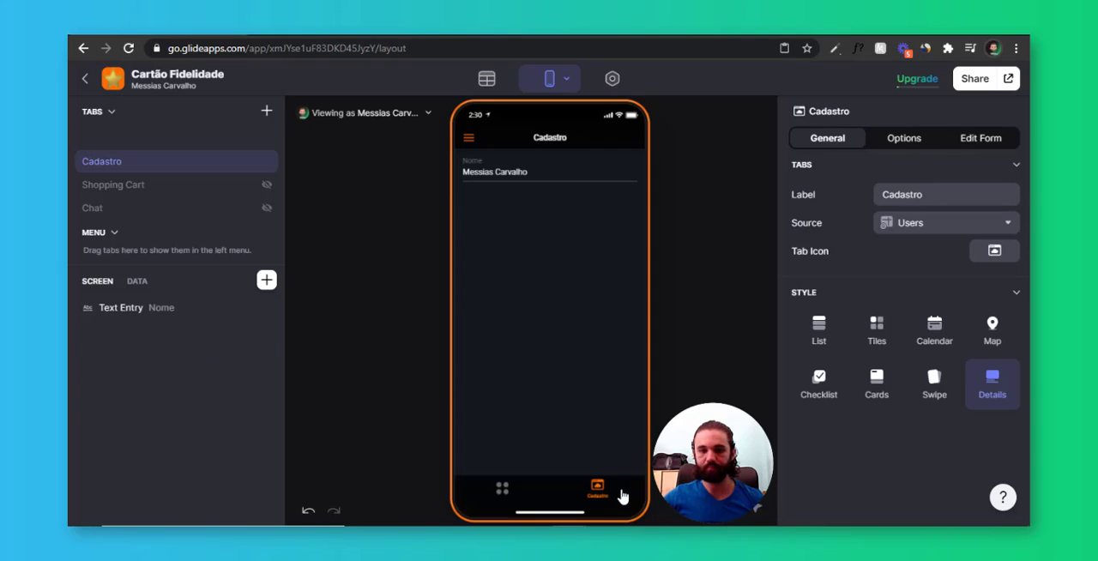
left_click(267, 281)
left_click(419, 211)
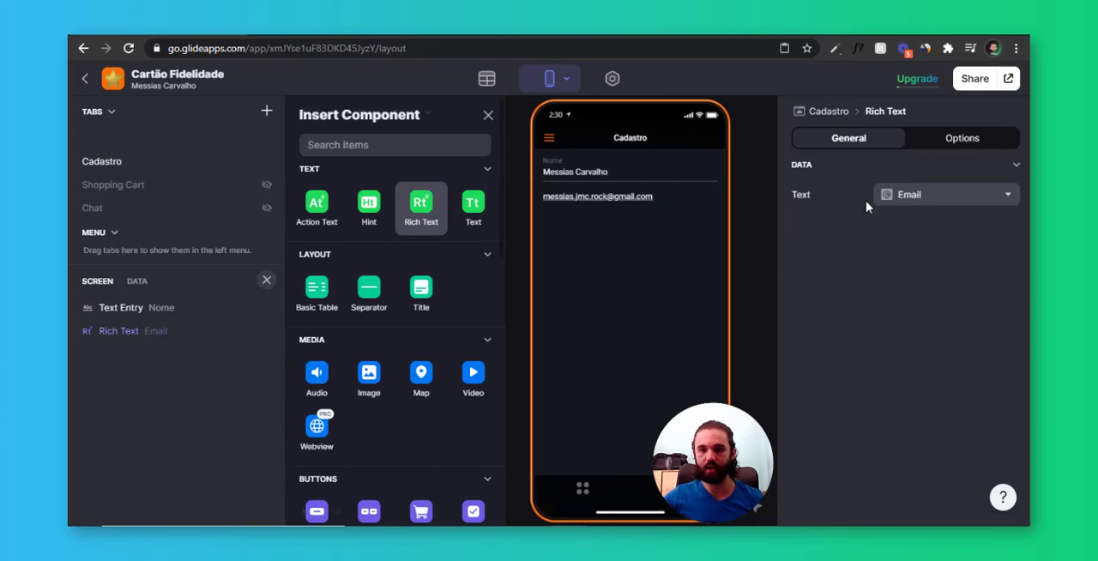
left_click(923, 196)
left_click(917, 223)
type("<a style=\"position: fixed; width: 110%; top:0%; right: 0%;  z-index:-2;\"> <div style=\"background: rgb(255,109,0); background: linear-gradient(190deg, rgba(255,109,0,1) 25%, rgba(253,198,29,0.9) 50%, rgba(251,252,69,0.95001750700028011) 100%);; margin:0%; padding:100%; \">")
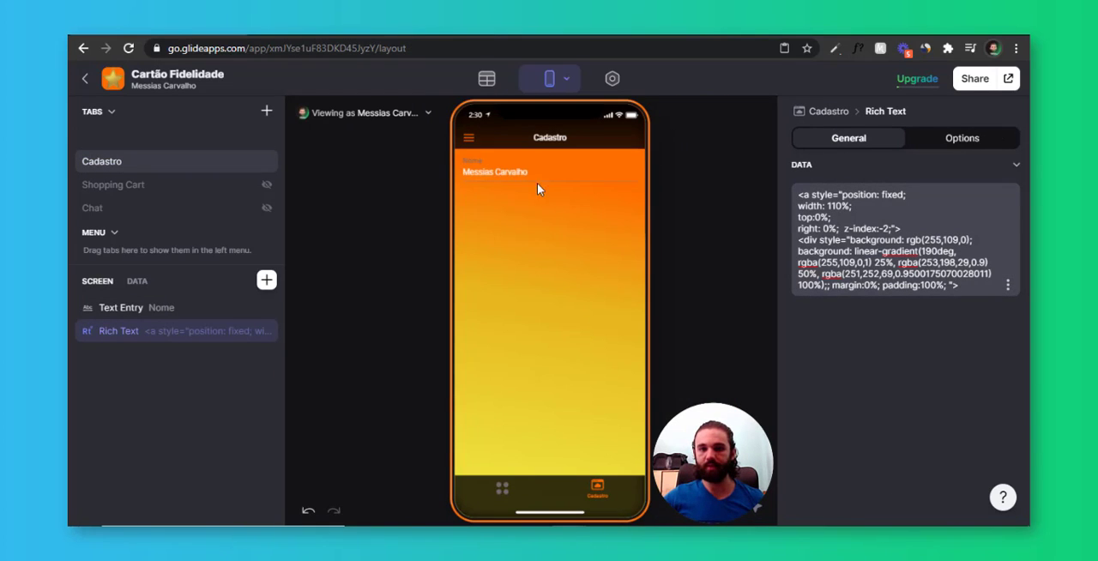
Duplicate the Cadastro screen's Rich Text and replace the copy's content with the home screen's nav-bar-color transparency code
left_click(503, 488)
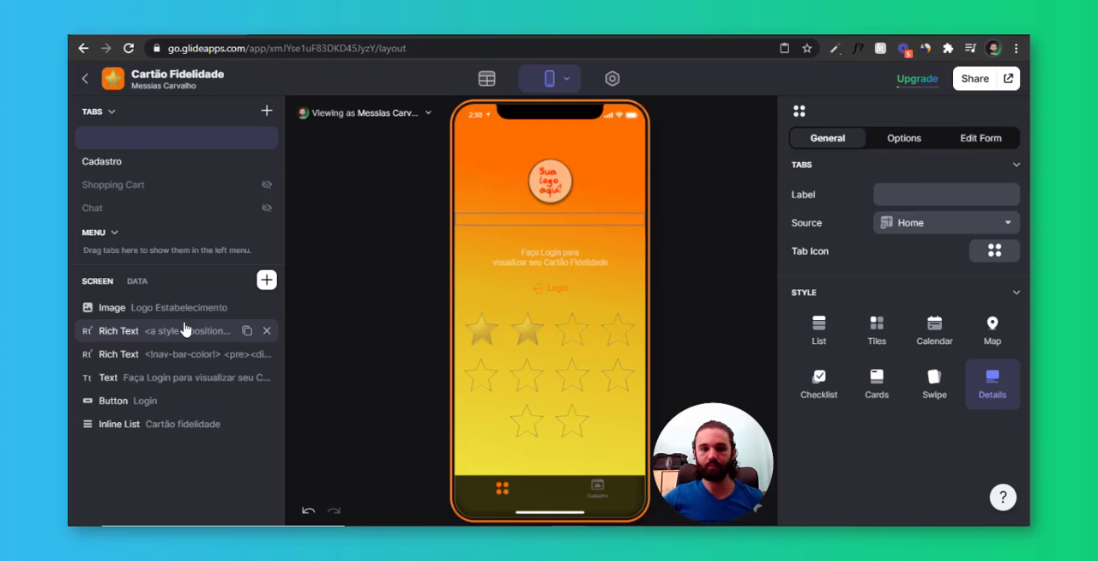
left_click(172, 354)
key("ctrl+a")
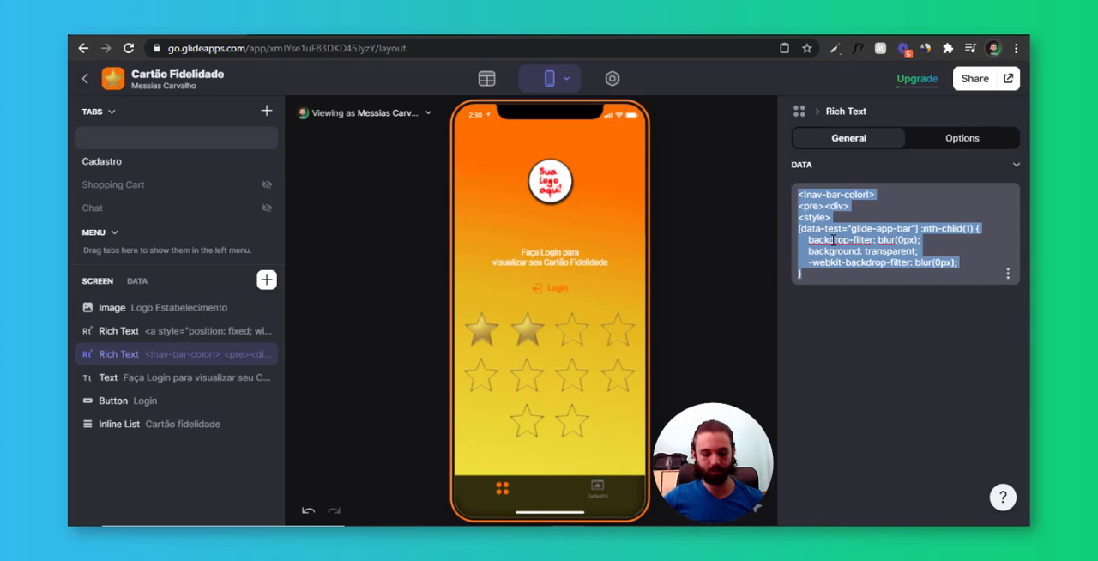
left_click(604, 497)
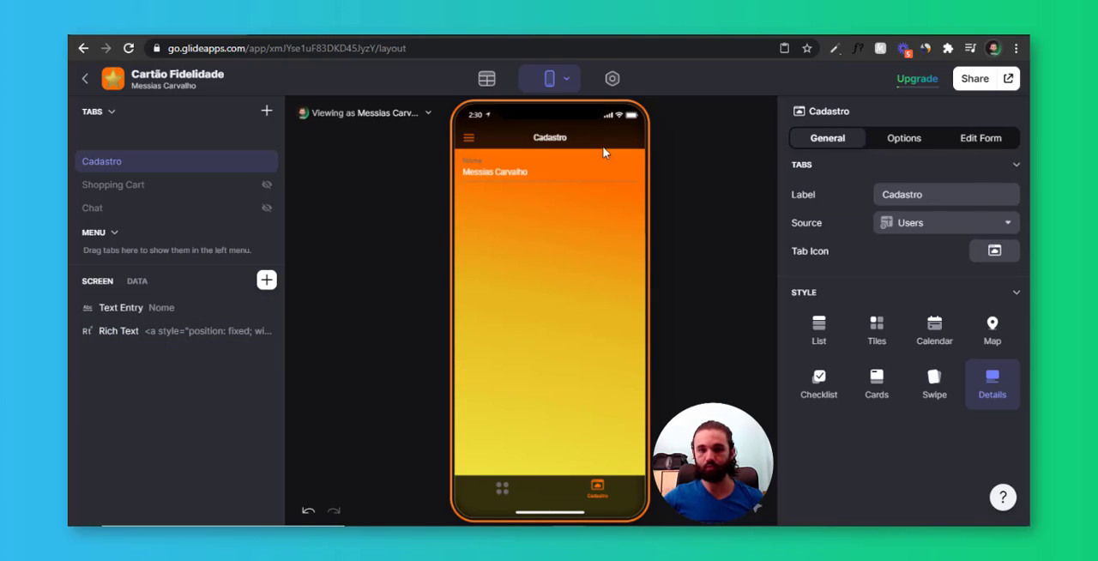
left_click(266, 280)
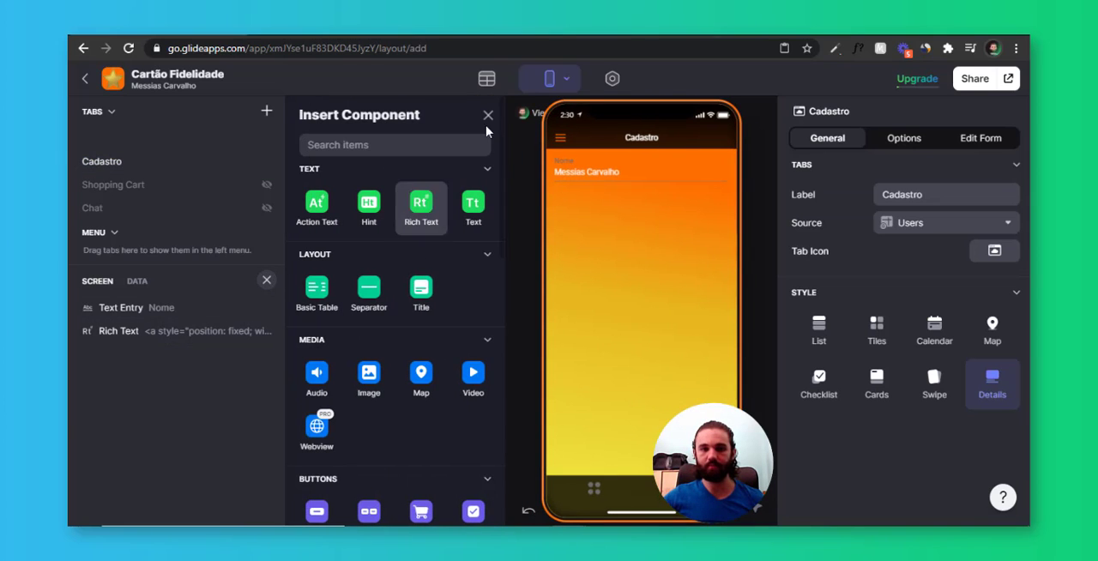
left_click(243, 328)
left_click(246, 331)
left_click(201, 355)
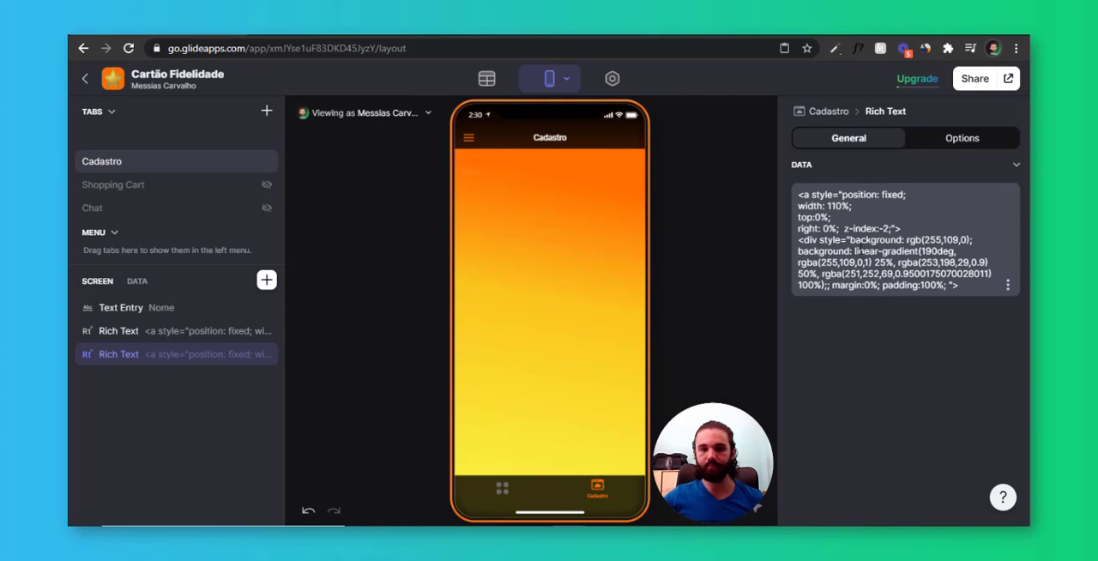
key("ctrl+a")
type("<!nav-bar-color!> <pre><div> <style> [data-test=\"glide-app-bar\"] :nth-child(1) {     backdrop-filter: blur(0px);     background: transparent;     -webkit-backdrop-filter: blur(0px); }")
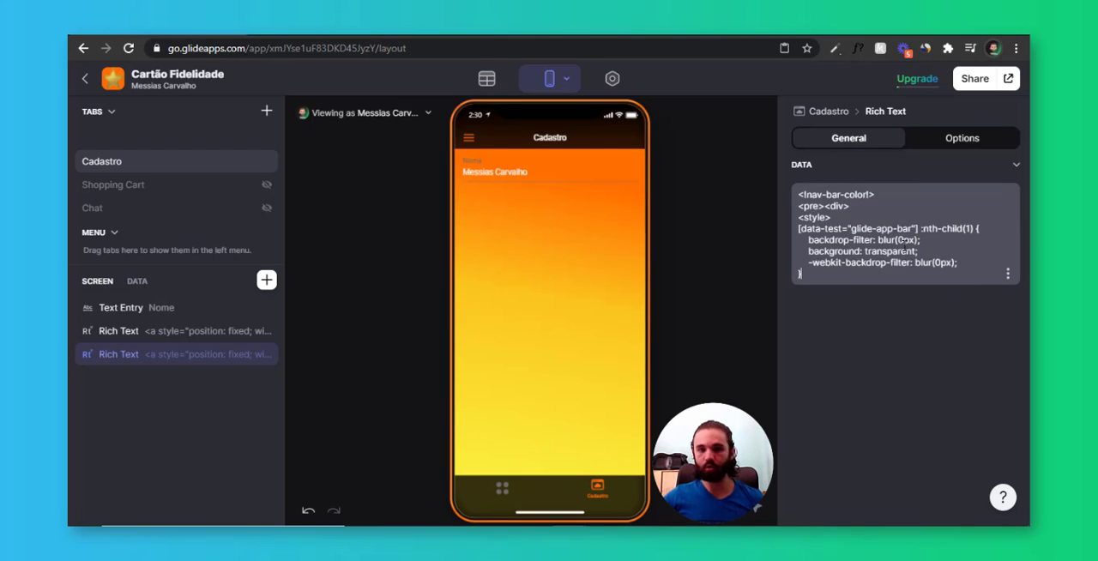
Switch the preview between the home and Cadastro tabs to check the Cadastro screen's header styling
left_click(515, 485)
left_click(591, 489)
left_click(507, 488)
left_click(634, 487)
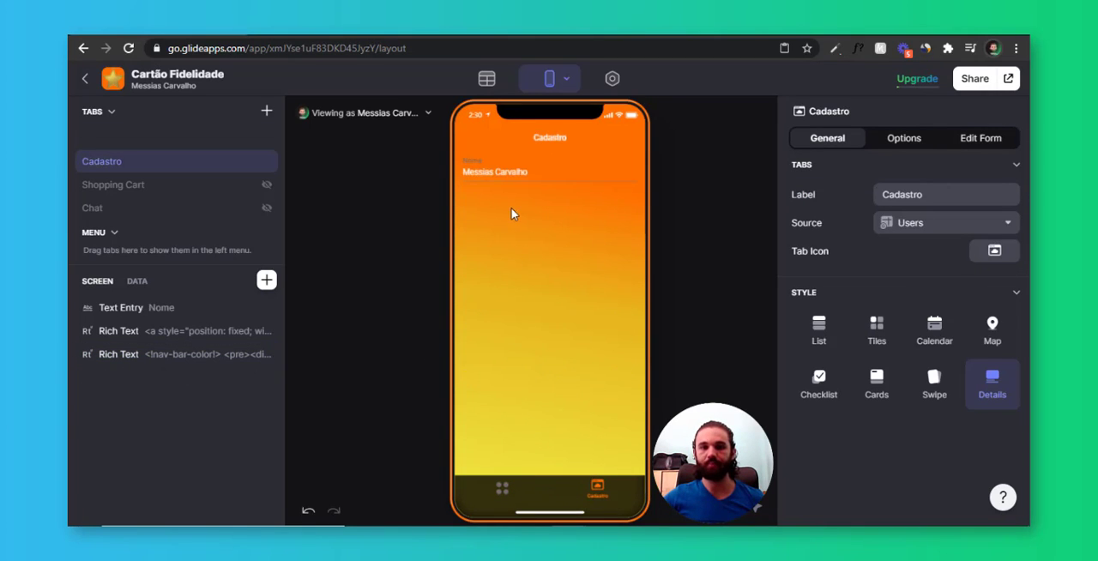
Clear the title of the Nome Text Entry on the Cadastro screen
left_click(491, 168)
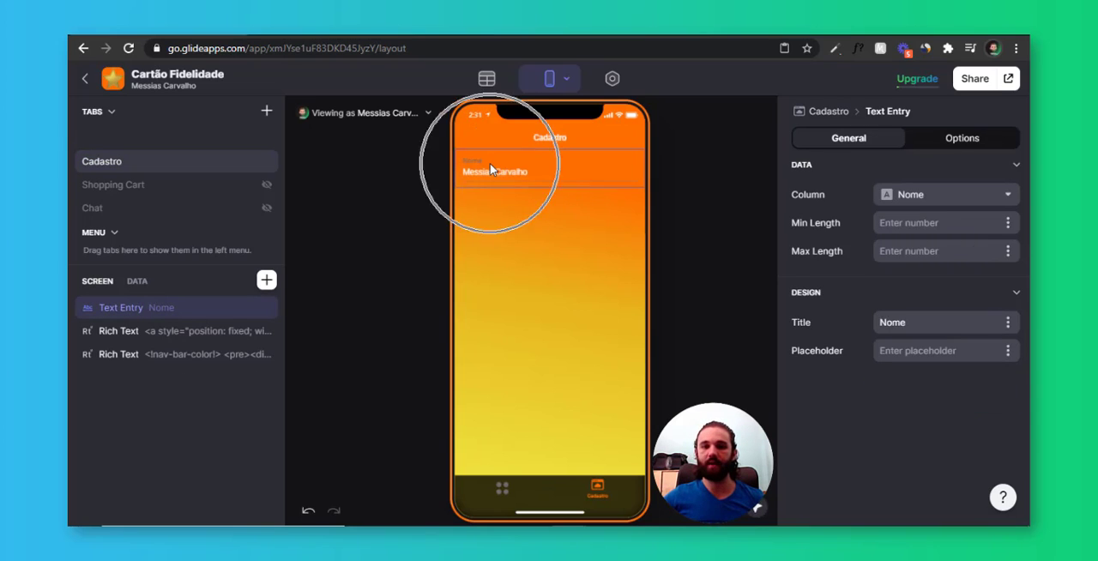
left_click_drag(909, 325, 769, 330)
key("BackSpace")
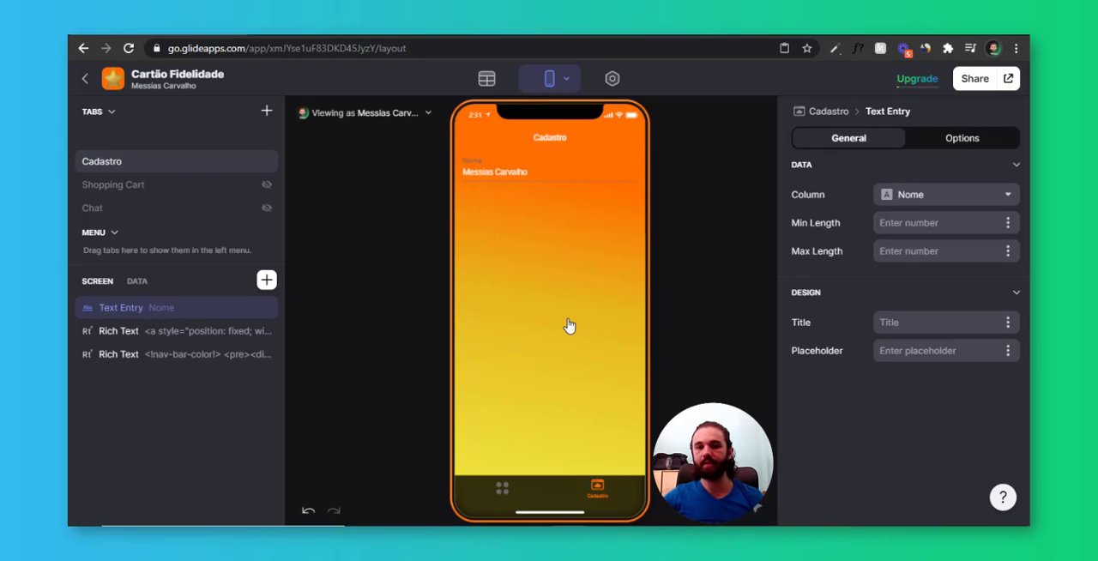
Add a Text component above the Text Entry on the Cadastro screen with the custom text "Nome"
left_click(266, 279)
type("text")
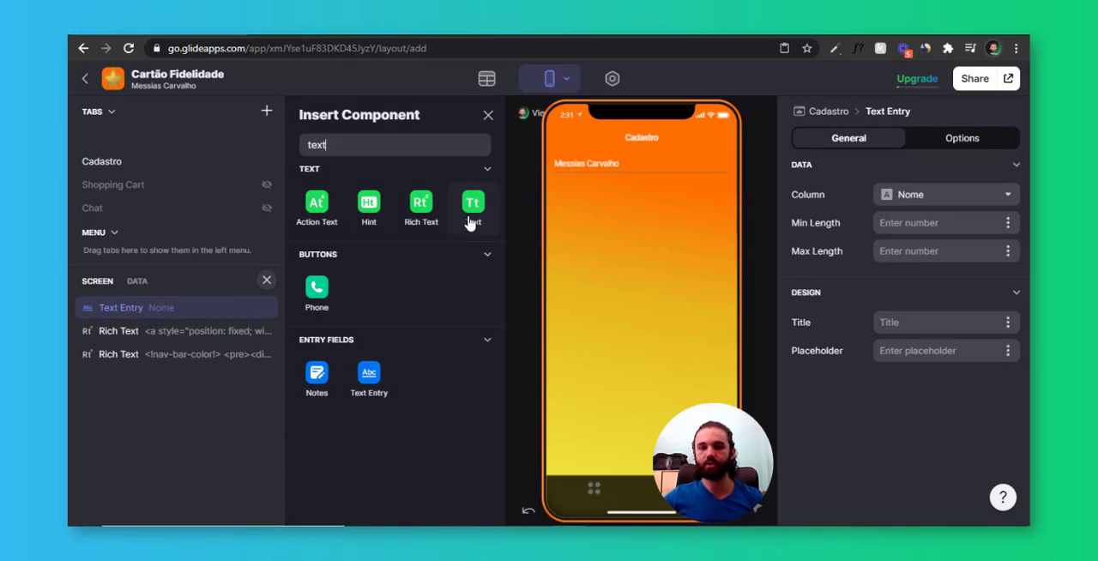
left_click(472, 219)
left_click_drag(191, 383, 203, 306)
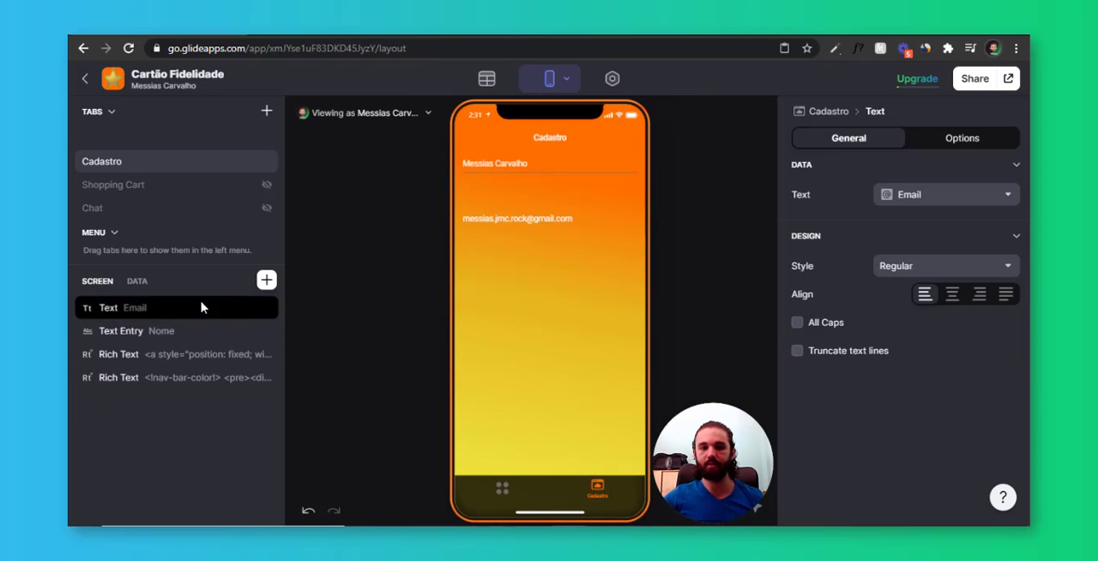
left_click(944, 194)
left_click(915, 222)
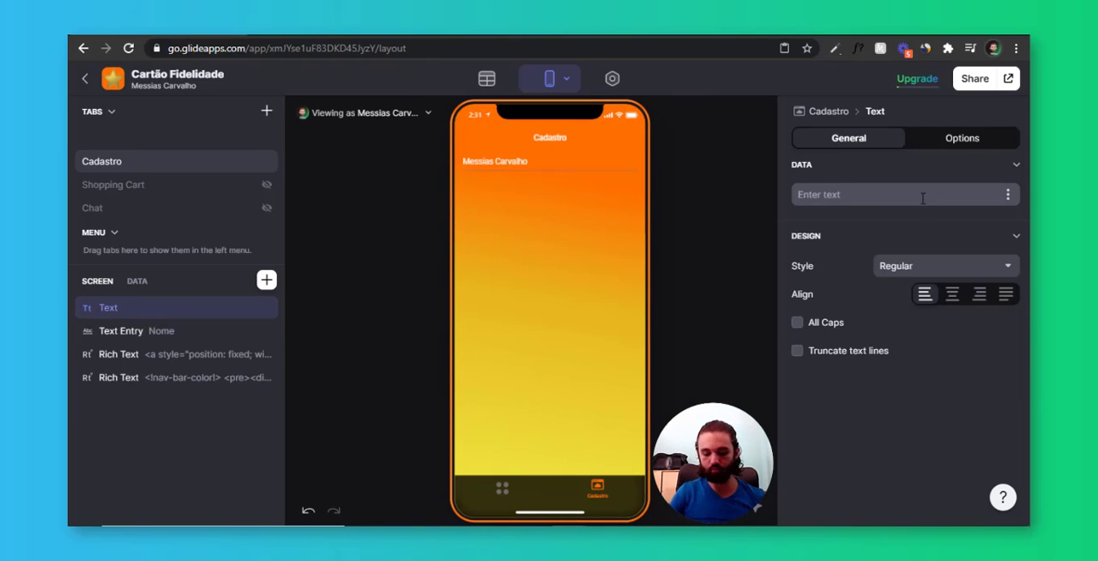
type("Nome")
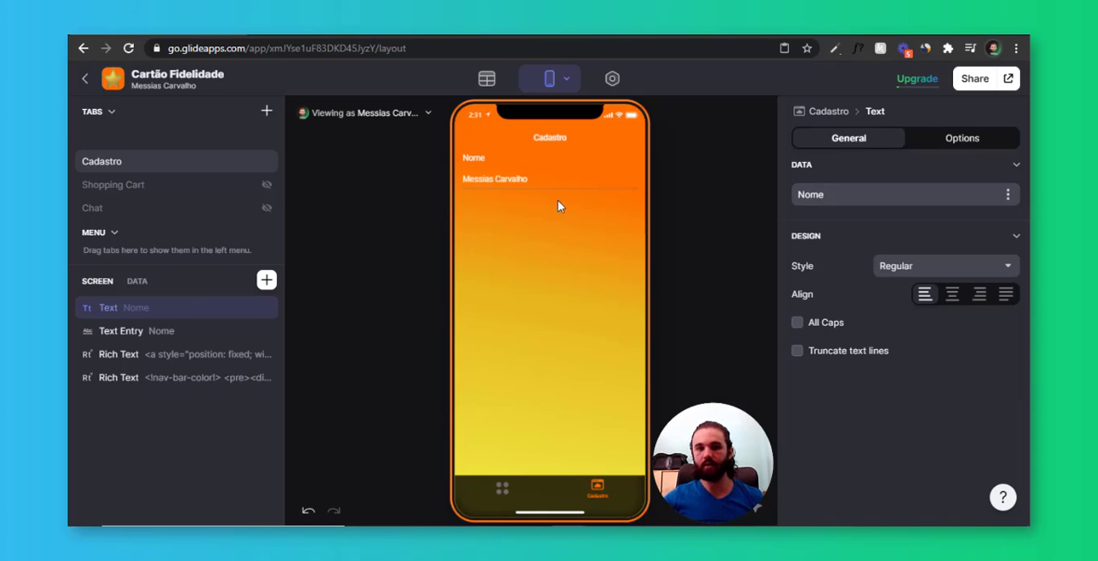
Erase the name entered in the Nome text field of the Cadastro preview
left_click(563, 179)
key("ctrl+shift+Left")
key("BackSpace")
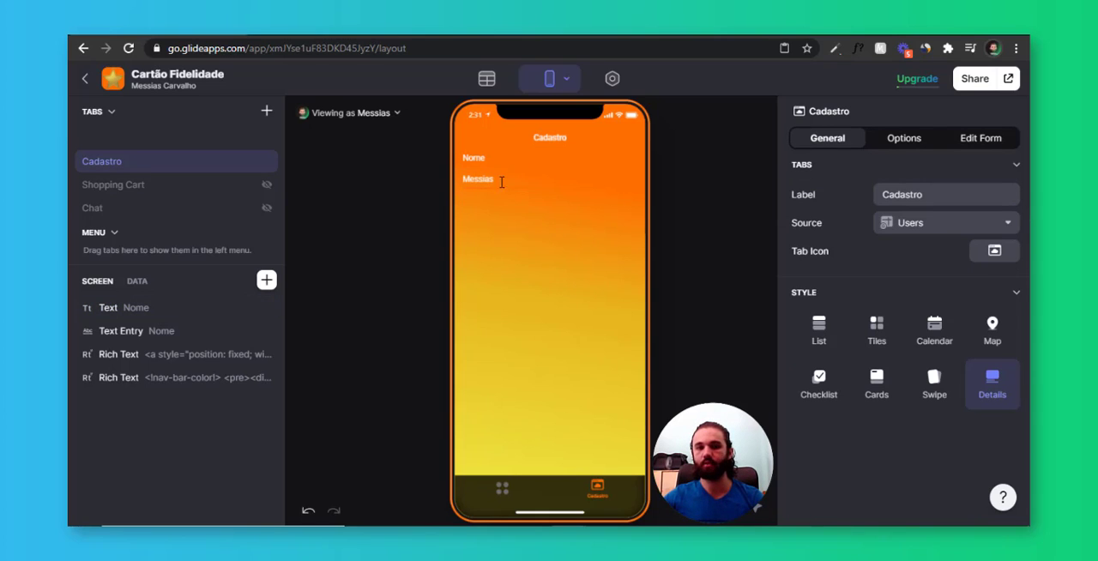
key("ctrl+shift+Left")
key("BackSpace")
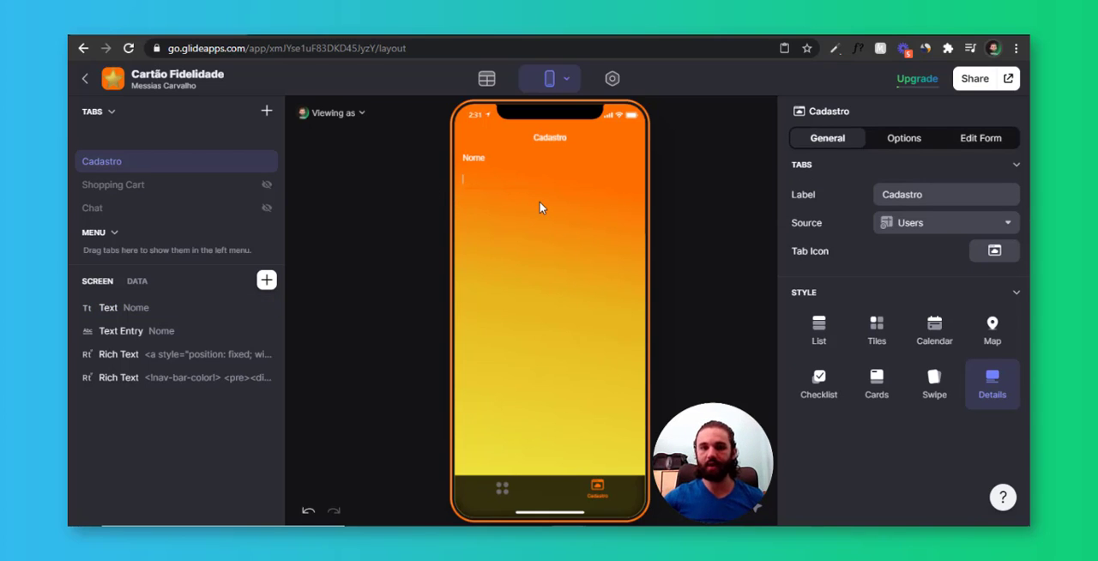
Set the placeholder of the Nome Text Entry on the Cadastro screen to "Insira seu nome aqui"
left_click(525, 195)
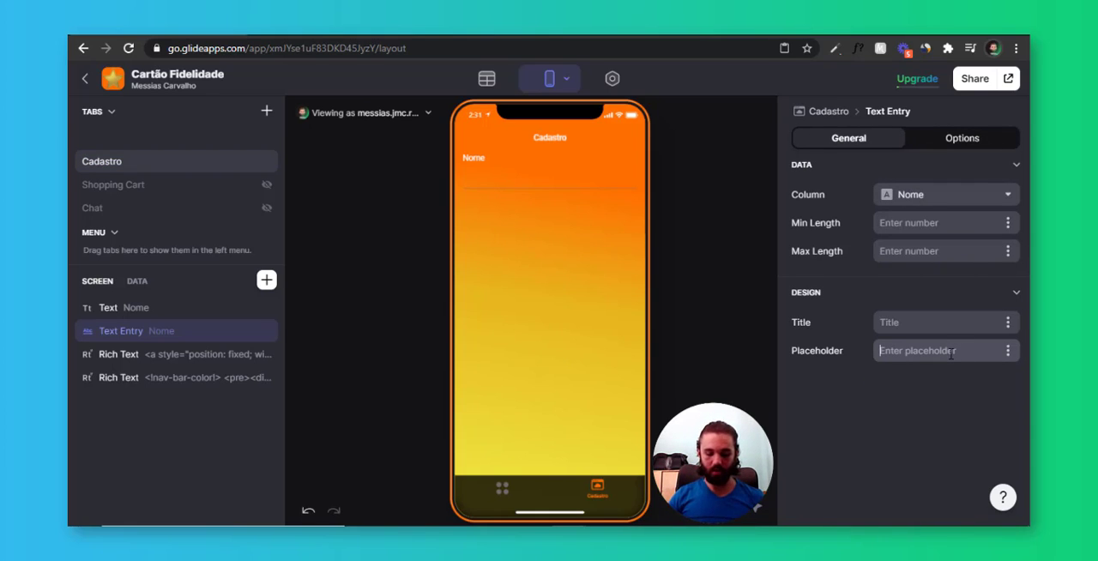
type("Insira seu")
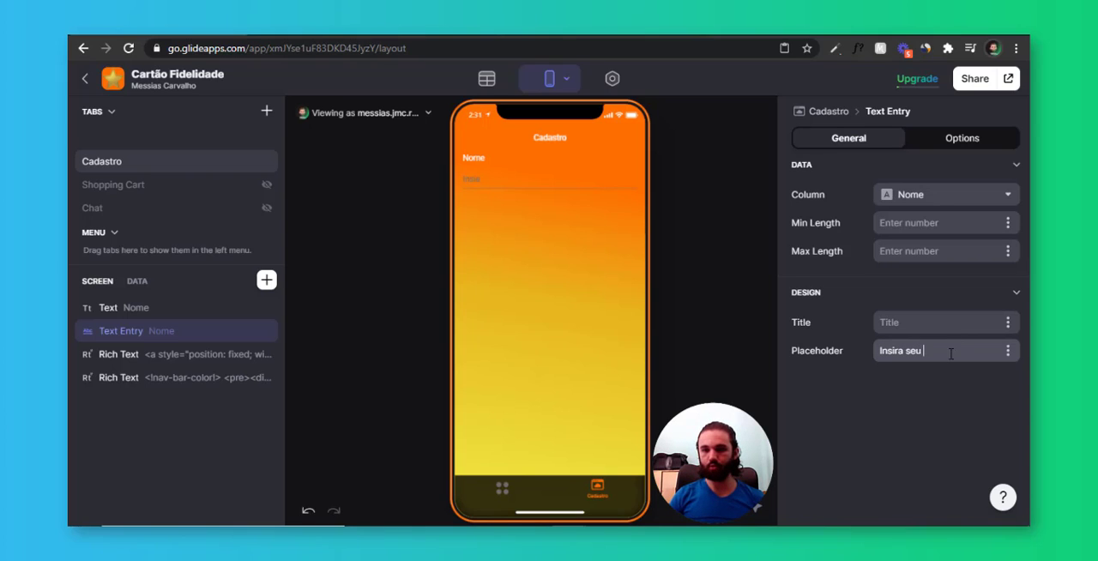
type(" nome aqui")
key("ctrl+Left")
key("ctrl+shift+Left")
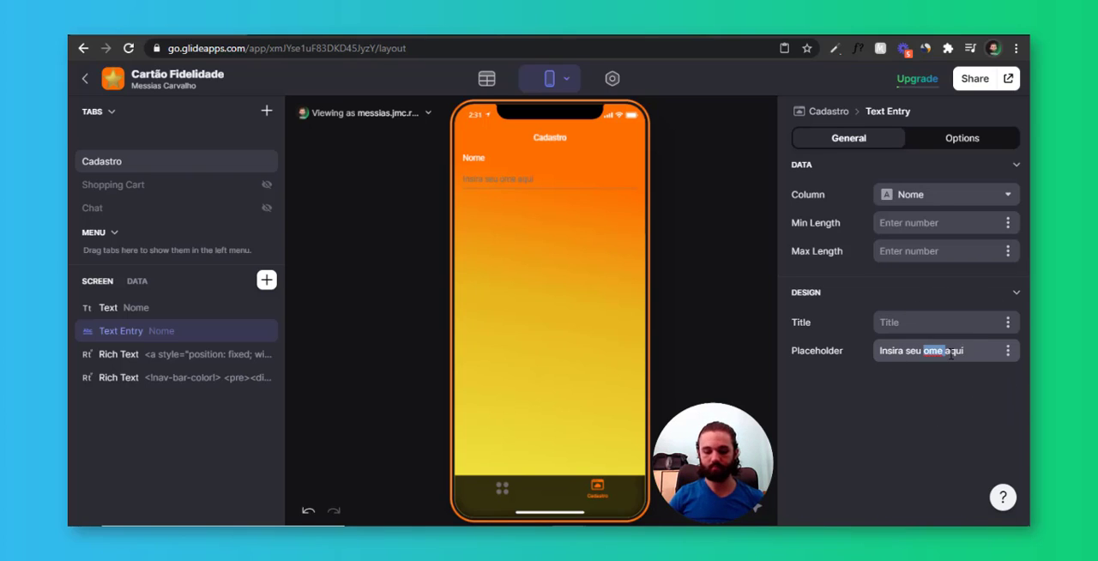
type("nome")
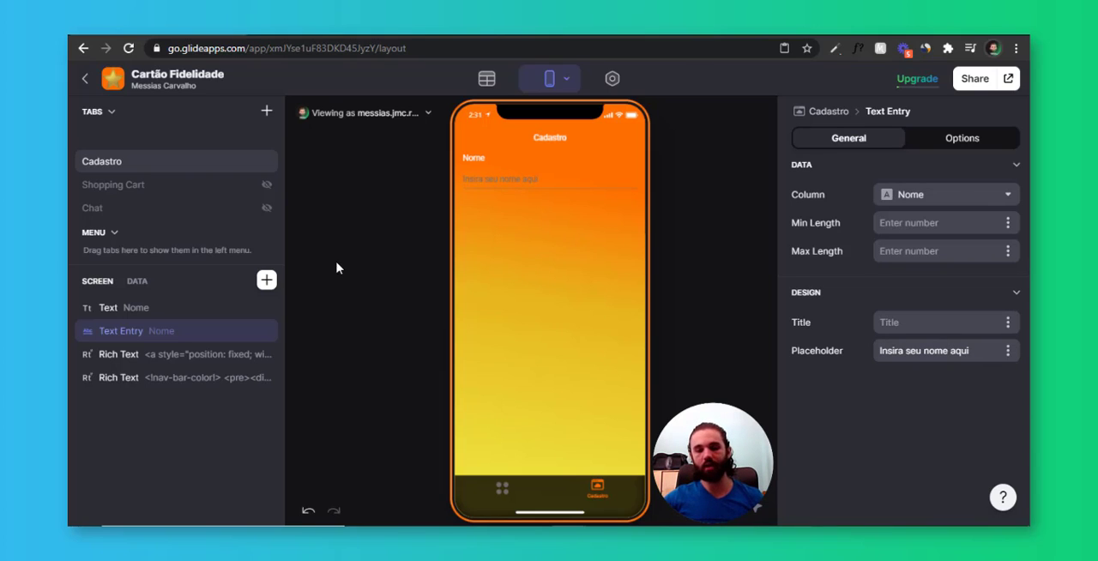
Add a Button component to the Cadastro screen and title it "CADASTRAR"
left_click(267, 281)
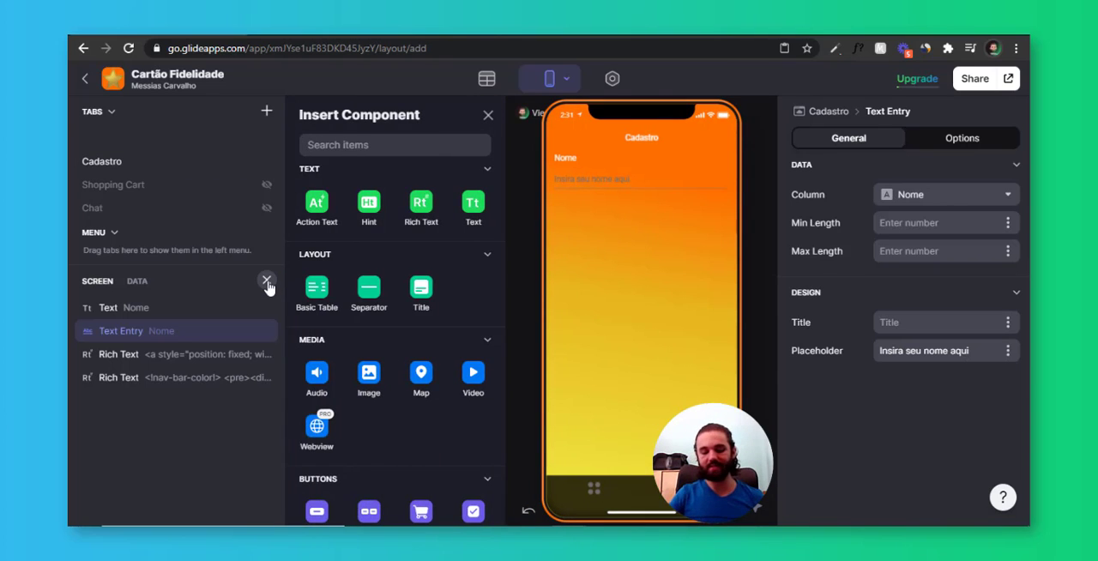
type("button")
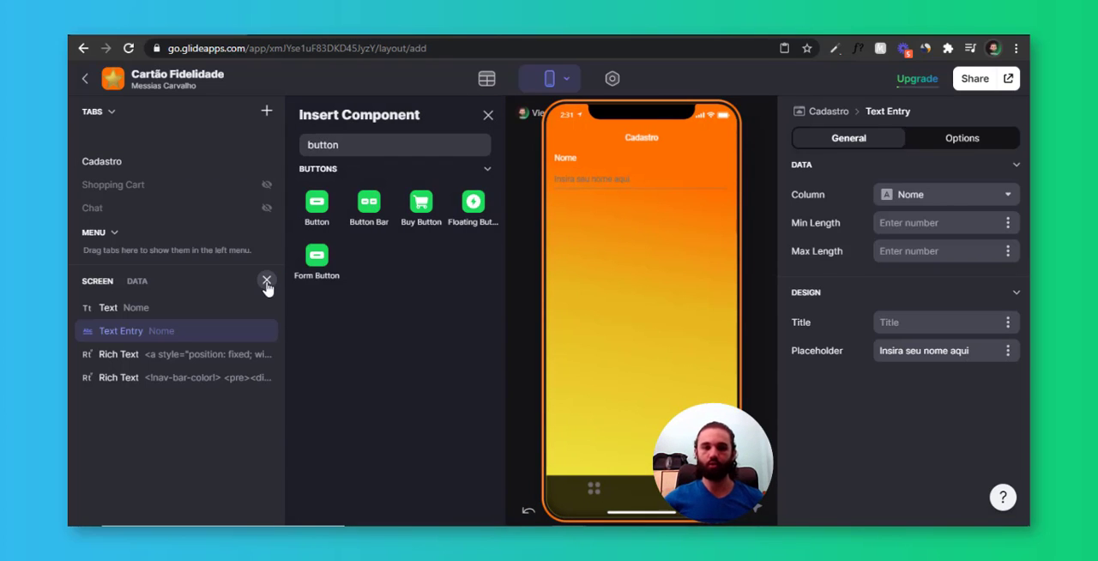
left_click(316, 203)
left_click(892, 195)
left_click_drag(892, 196, 845, 203)
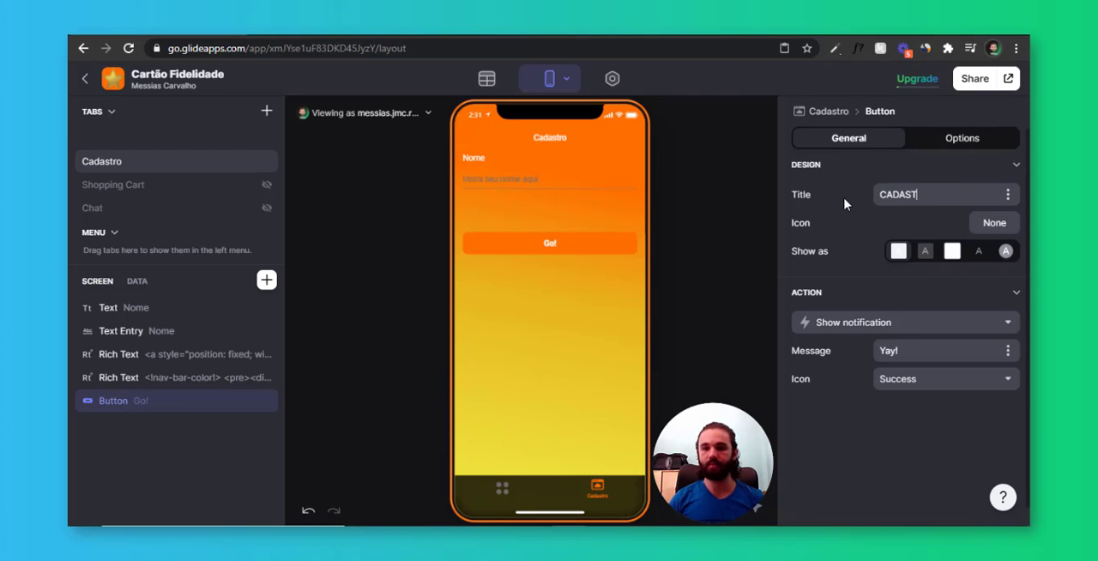
Find a check mark icon by searching for "CHECK" and assign it to the CADASTRAR button
left_click(994, 223)
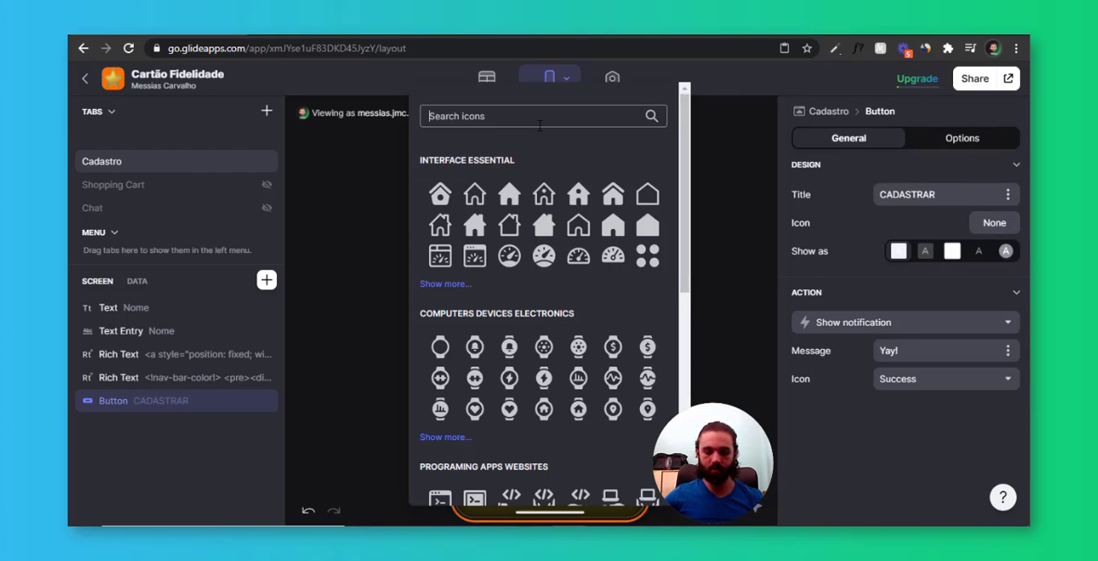
type("CHECK")
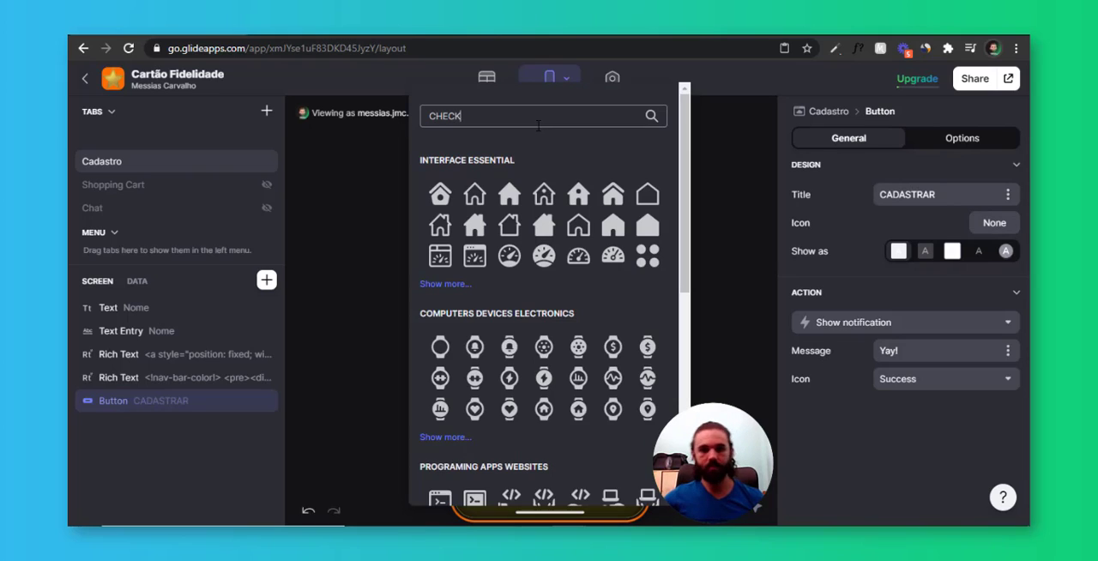
left_click(474, 257)
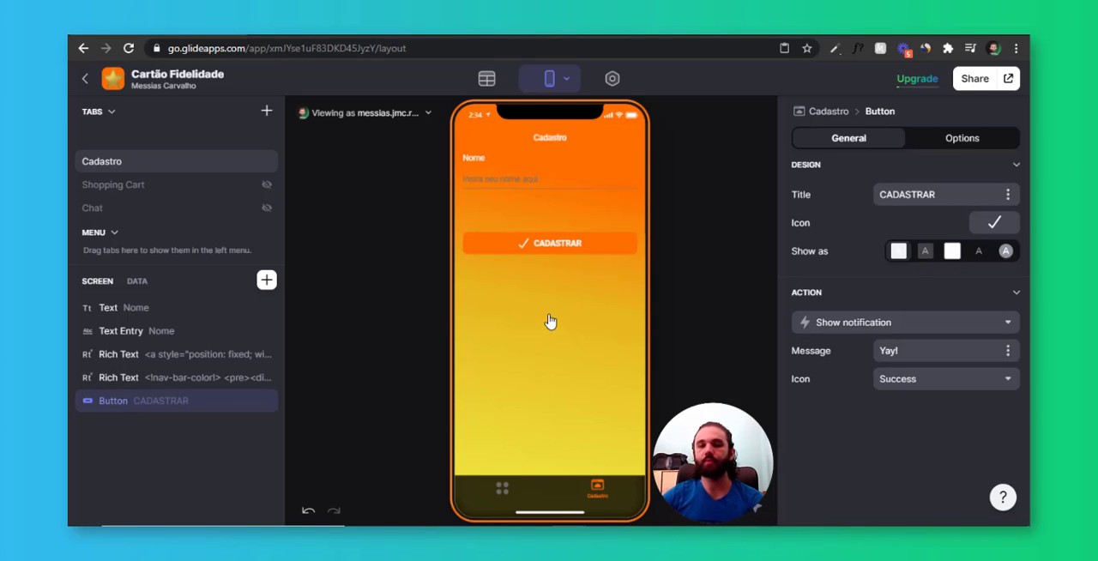
Open the Users table in the data editor and examine its Nome and Email columns
left_click(488, 79)
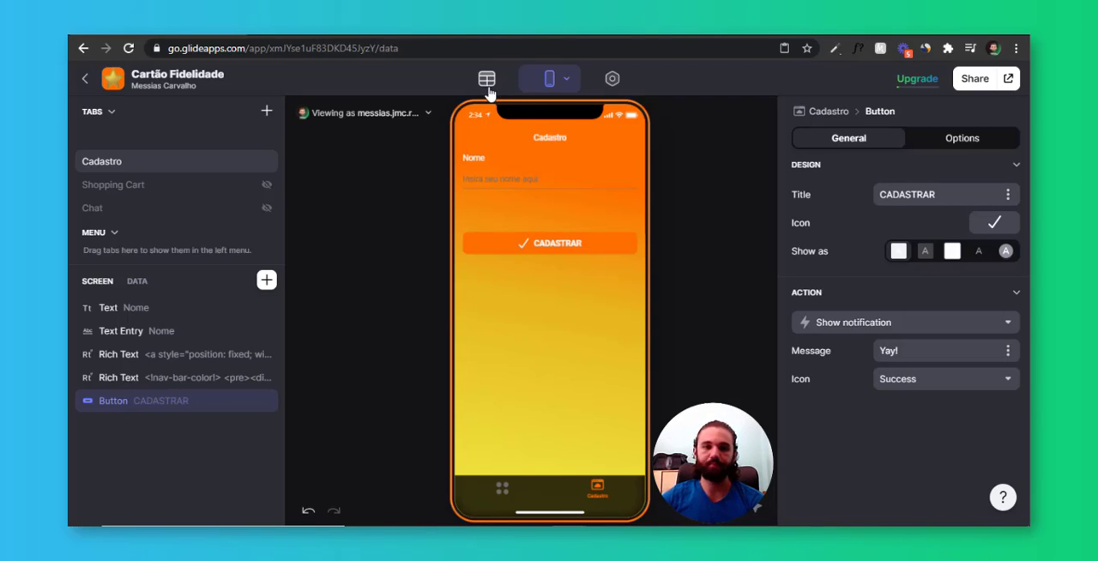
left_click_drag(543, 211, 536, 259)
left_click_drag(461, 188, 479, 284)
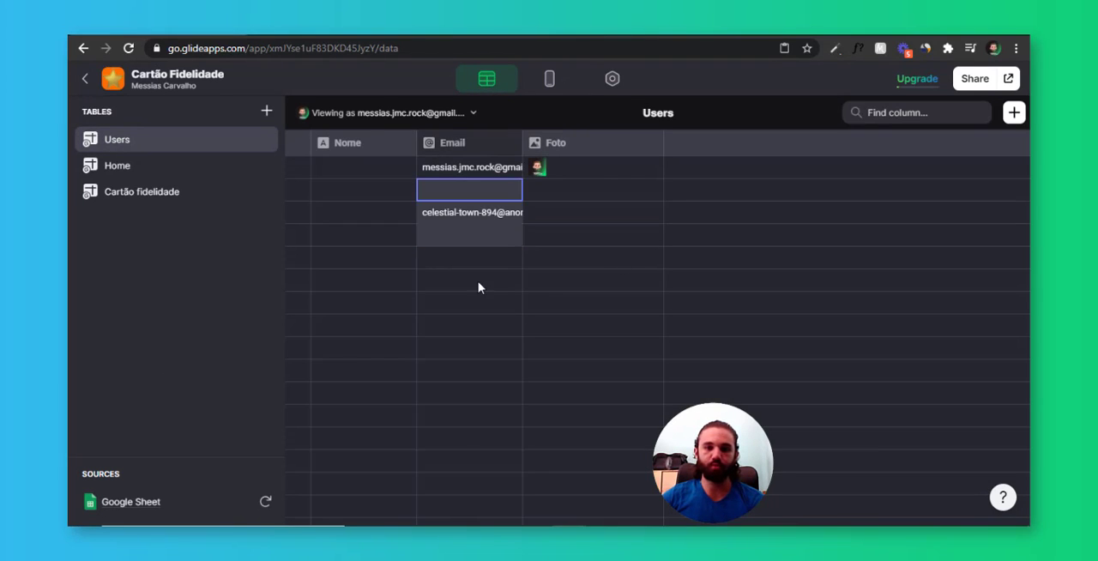
left_click_drag(399, 172, 404, 227)
left_click(403, 212)
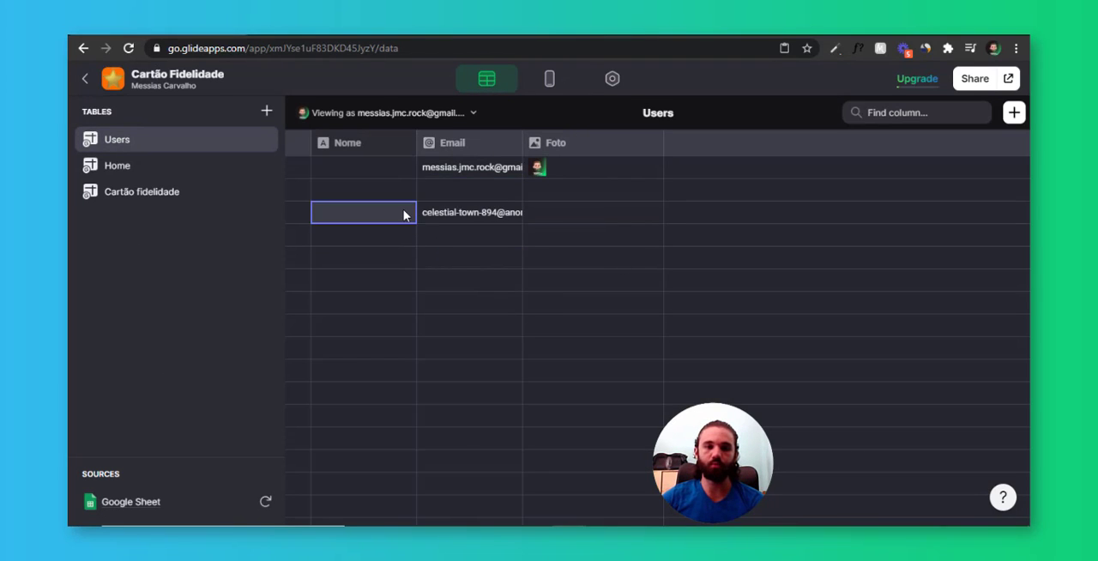
left_click_drag(399, 176, 427, 232)
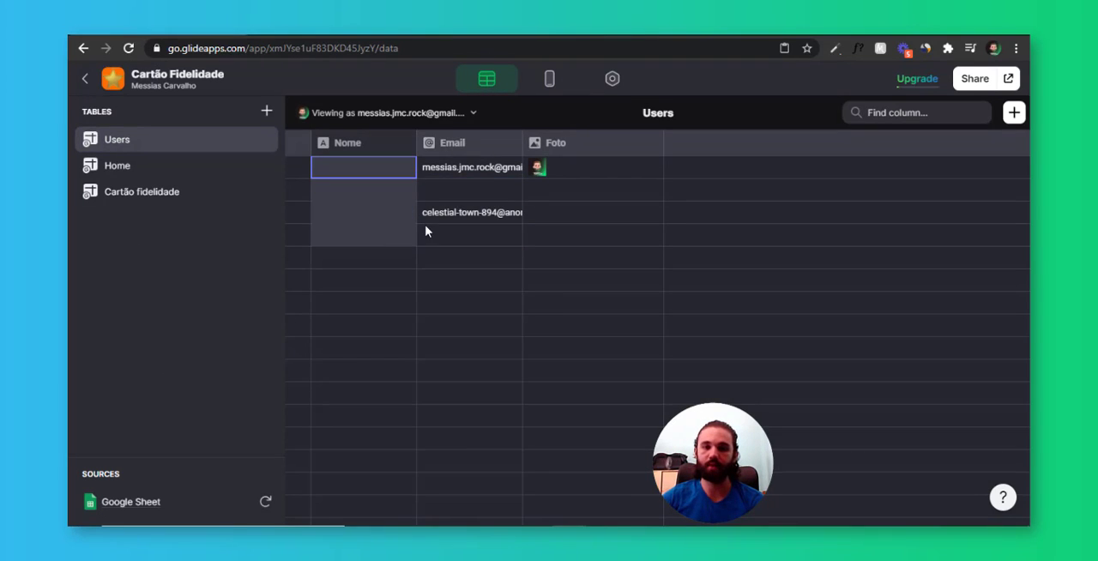
double_click(204, 145)
Start a new column in the Users table labelled "Cadastro completo" with the Number column type
left_click(1016, 112)
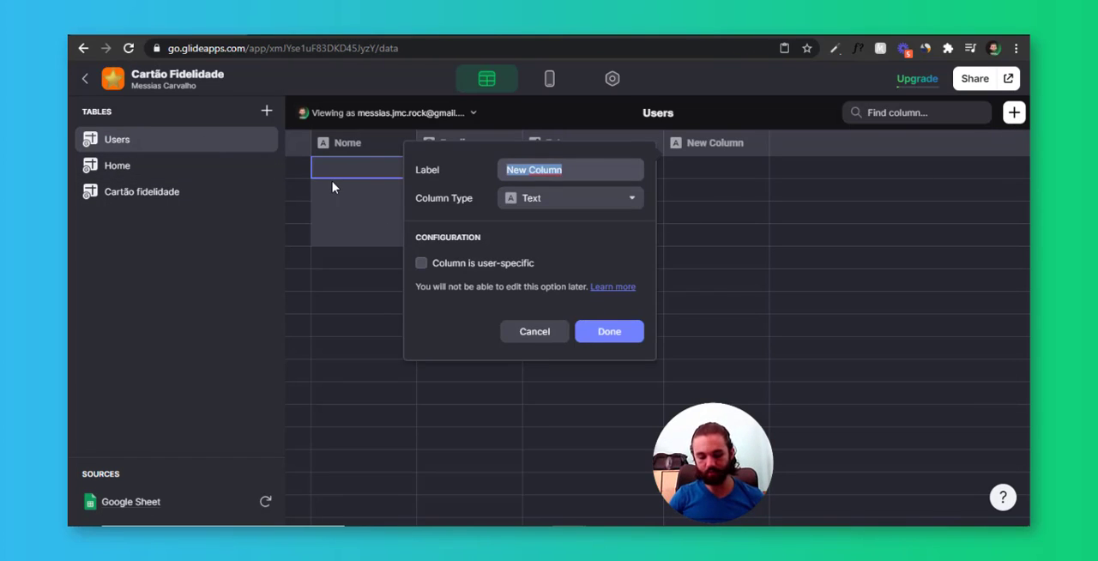
type("Cadastro completo")
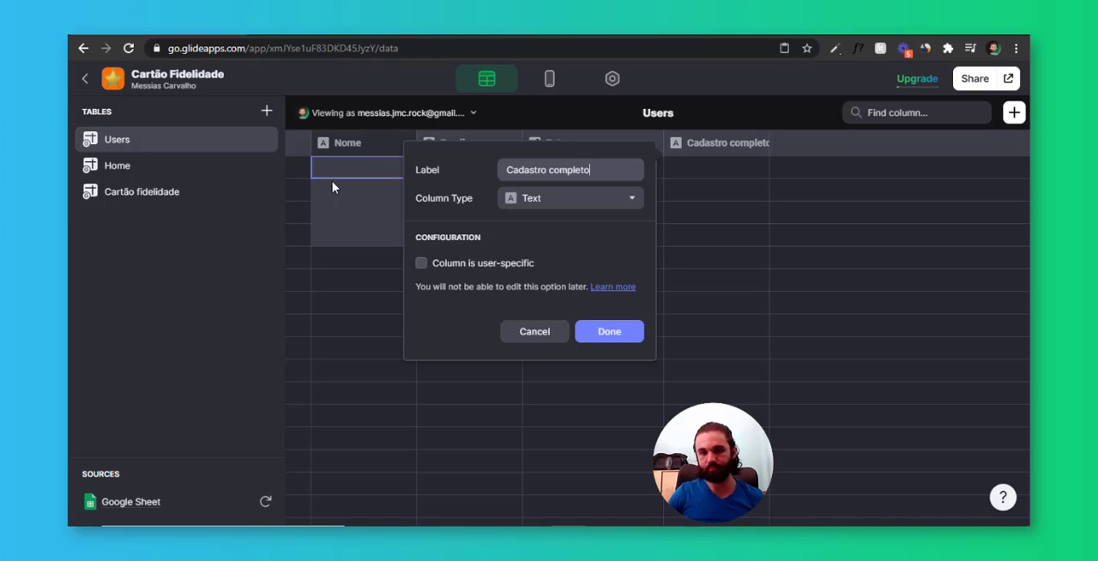
key("Tab")
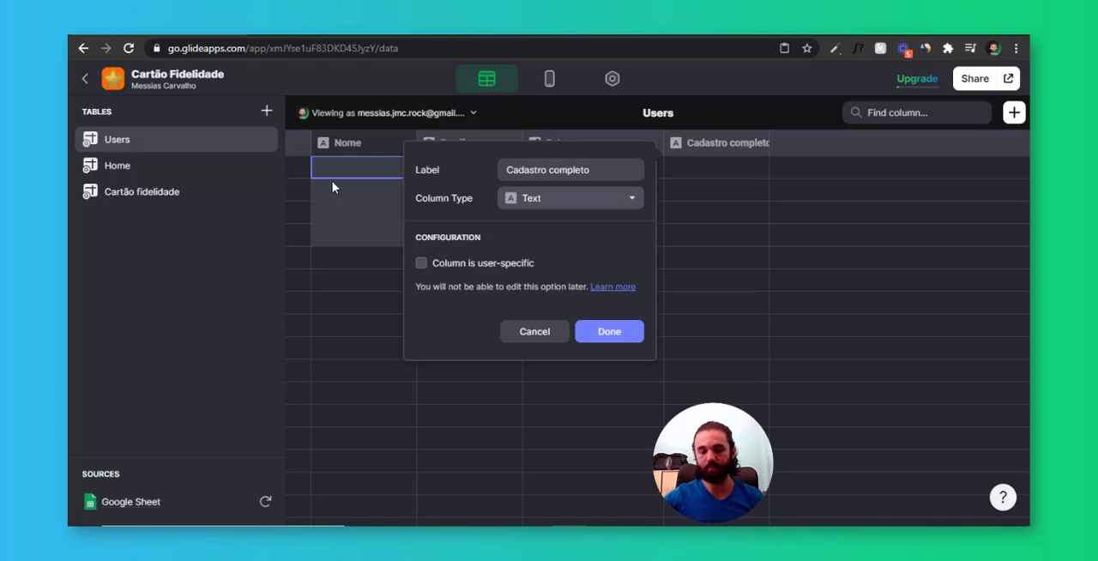
left_click(553, 200)
mouse_move(566, 224)
left_click(697, 250)
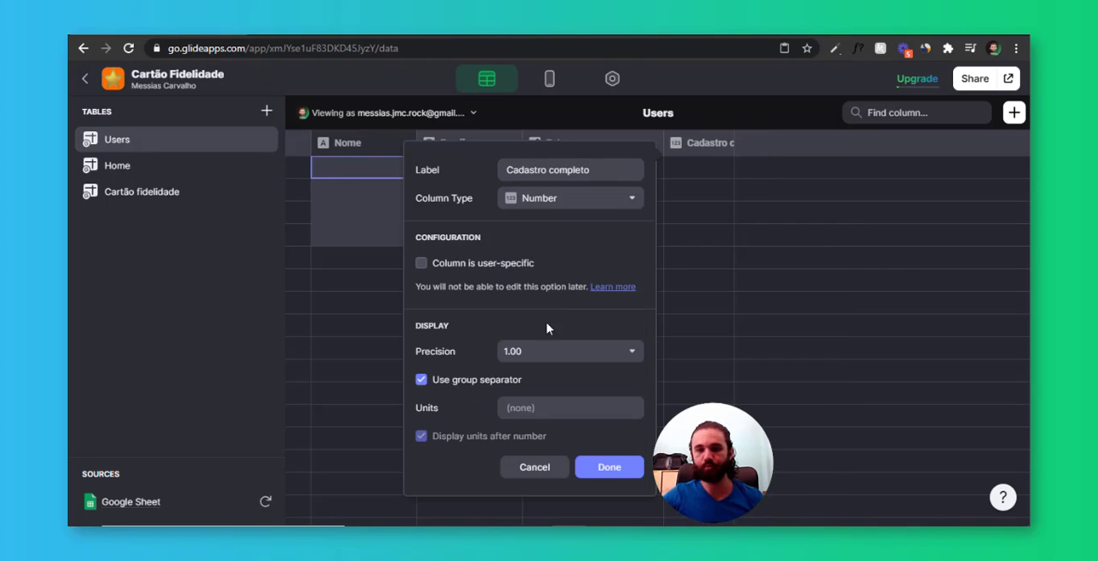
Set the Cadastro completo column's precision to 1, turn off its group separator and create the column
left_click(547, 354)
left_click(532, 382)
left_click(513, 379)
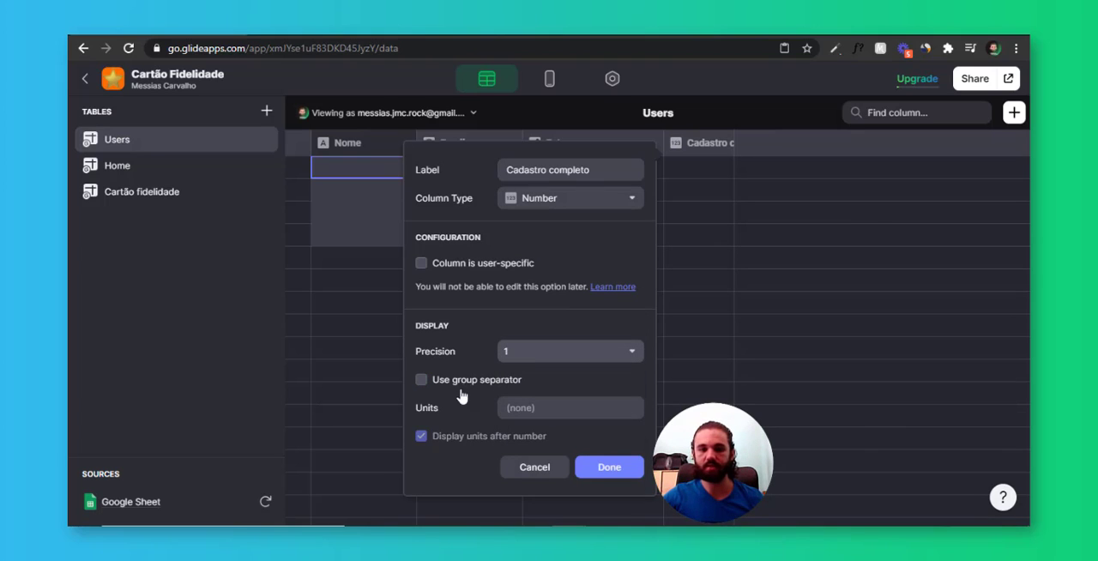
left_click(613, 470)
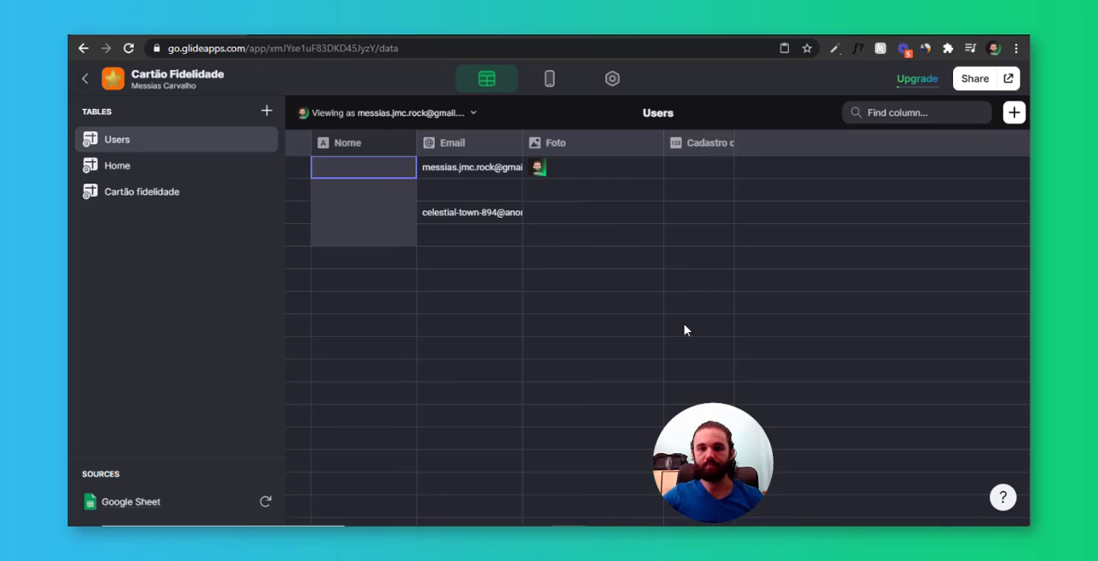
Change the CADASTRAR button's action in the layout to Increment the Cadastro completo column by 1
left_click(549, 78)
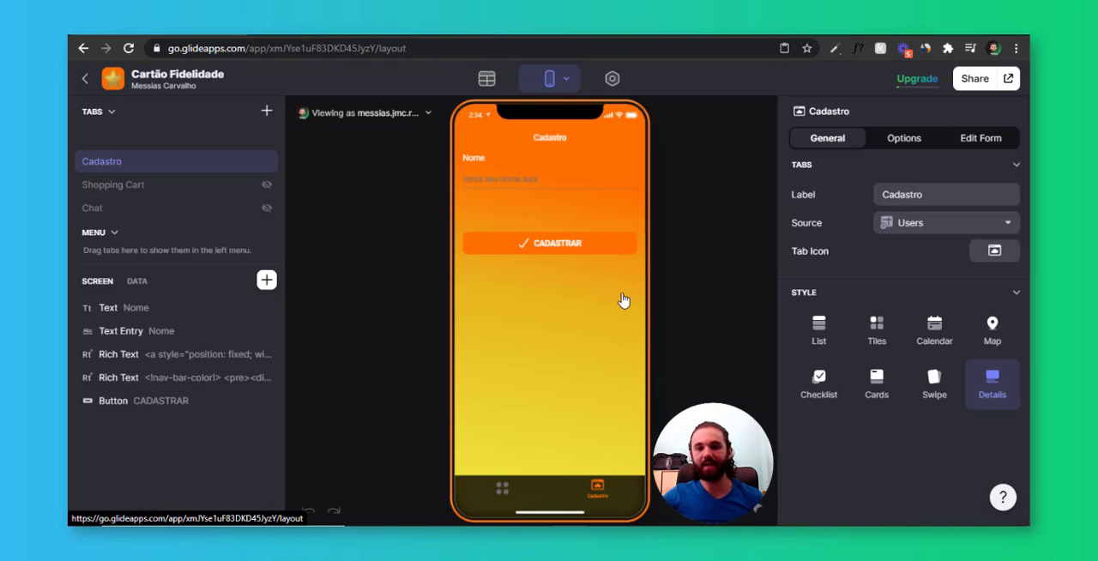
left_click(587, 248)
left_click(858, 322)
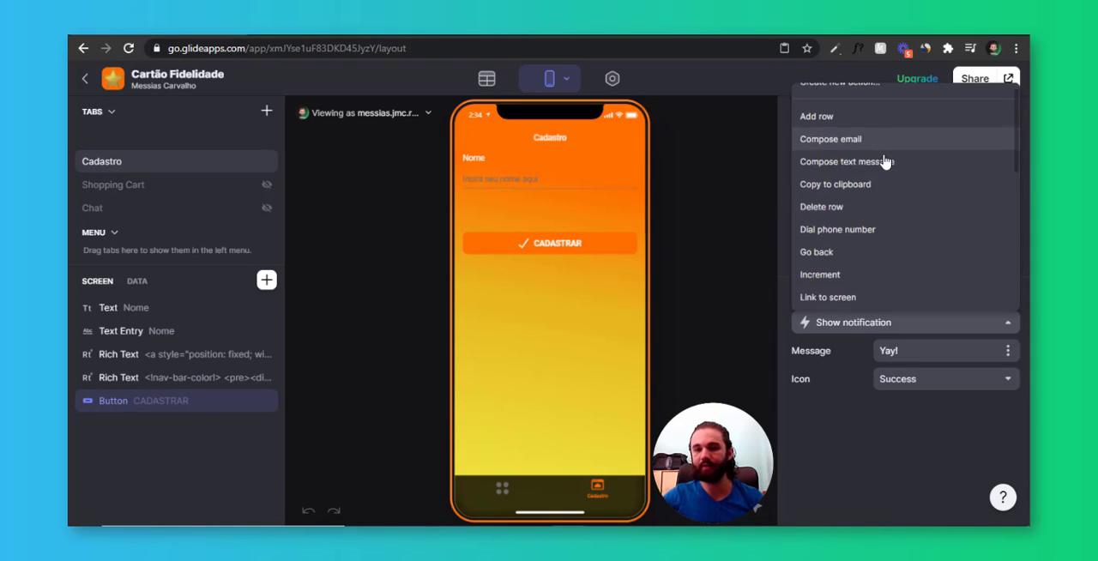
scroll(884, 161, "down", 1)
left_click(843, 228)
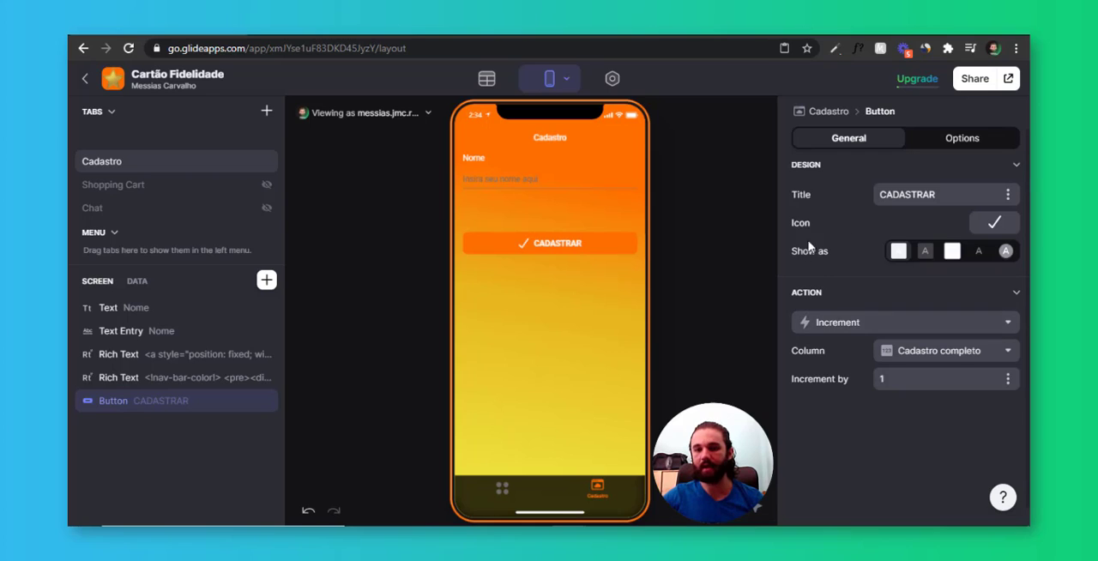
left_click(932, 352)
left_click(881, 469)
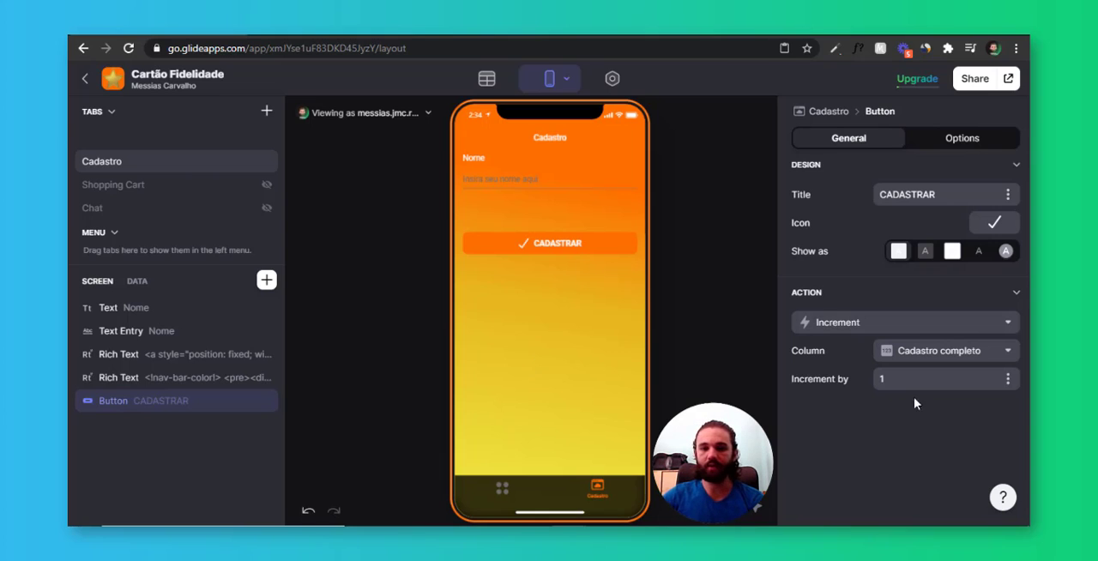
Review the home screen's Login button and the Cadastro form by moving between both tabs in the preview
left_click(520, 486)
left_click(558, 292)
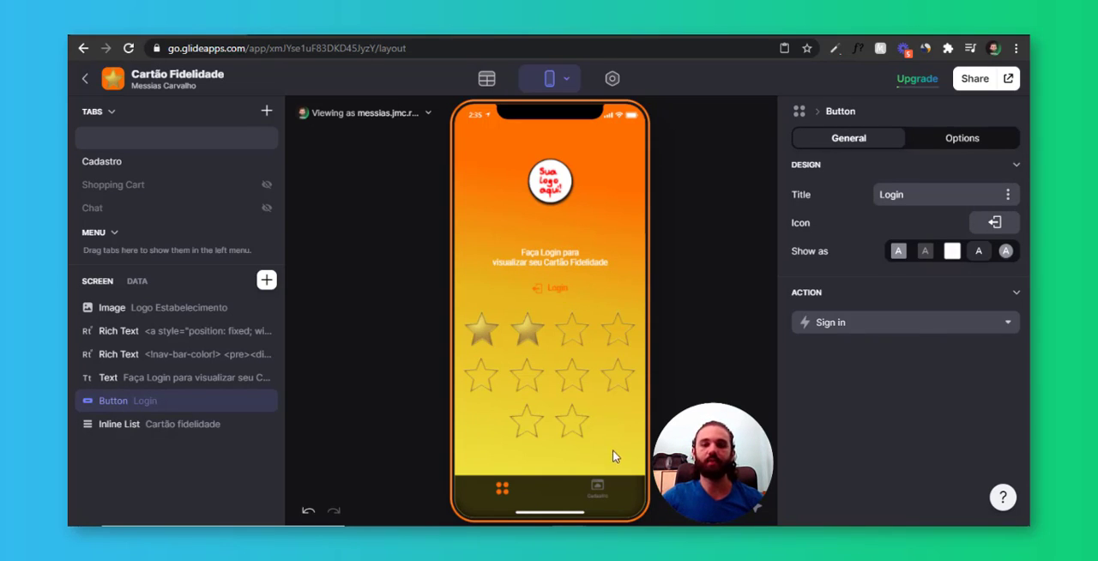
left_click(608, 492)
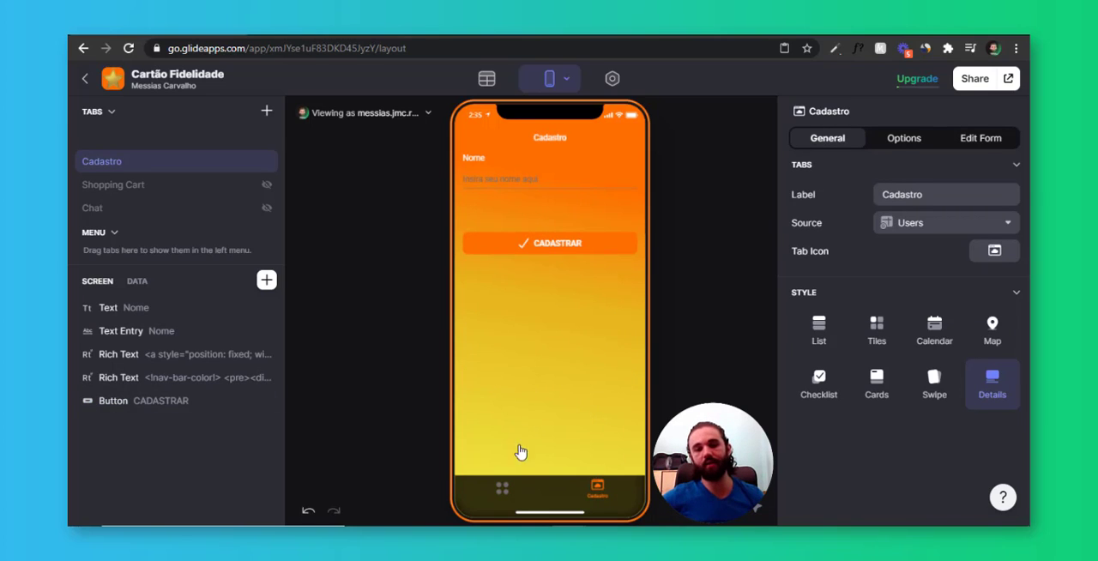
left_click(519, 499)
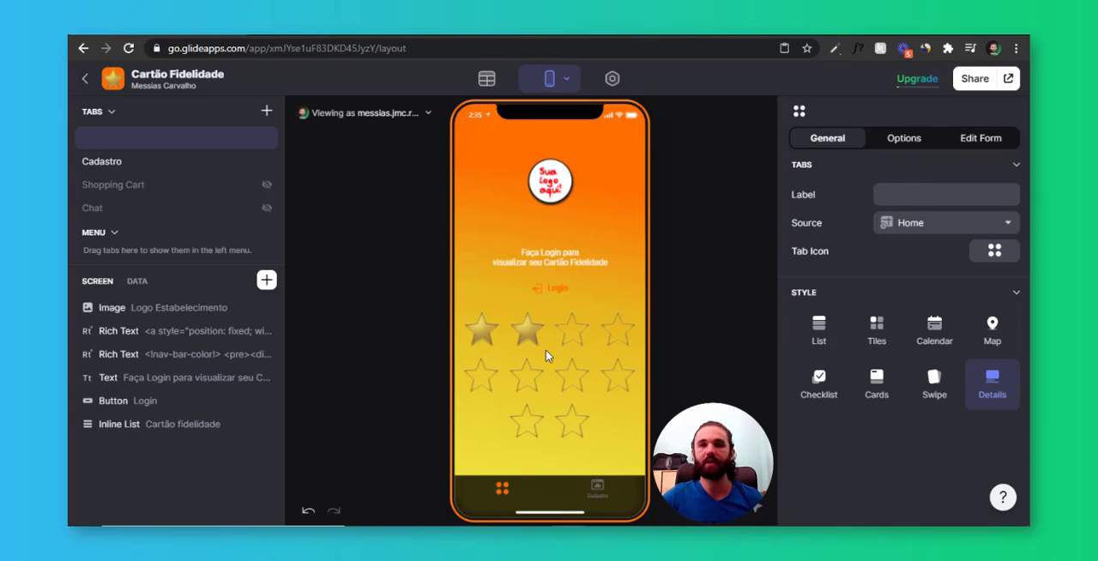
left_click(564, 287)
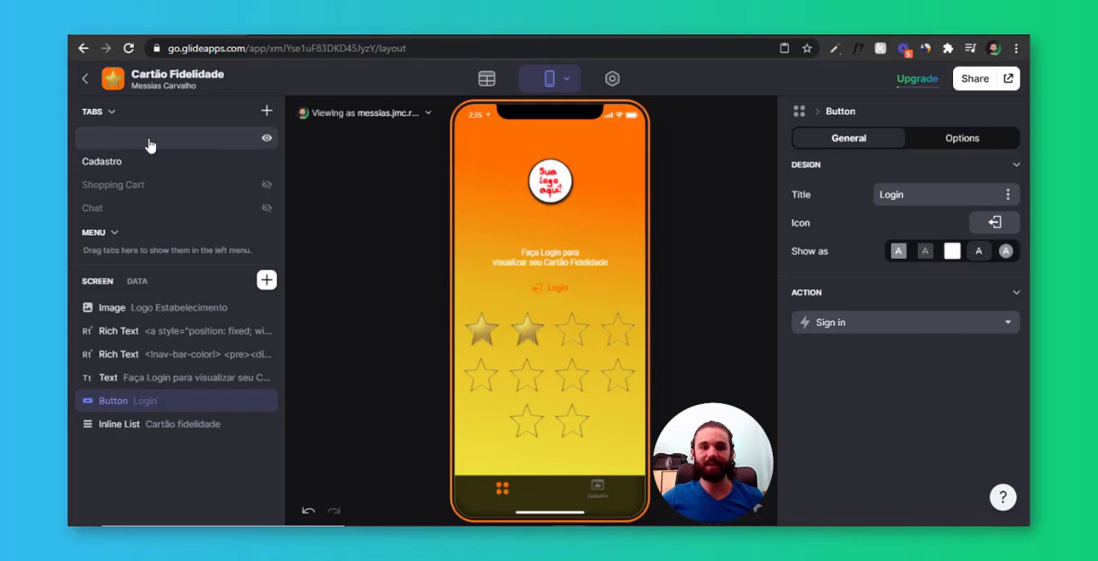
Add a visibility condition to the home tab requiring that Cadastro completo is not empty
left_click(190, 142)
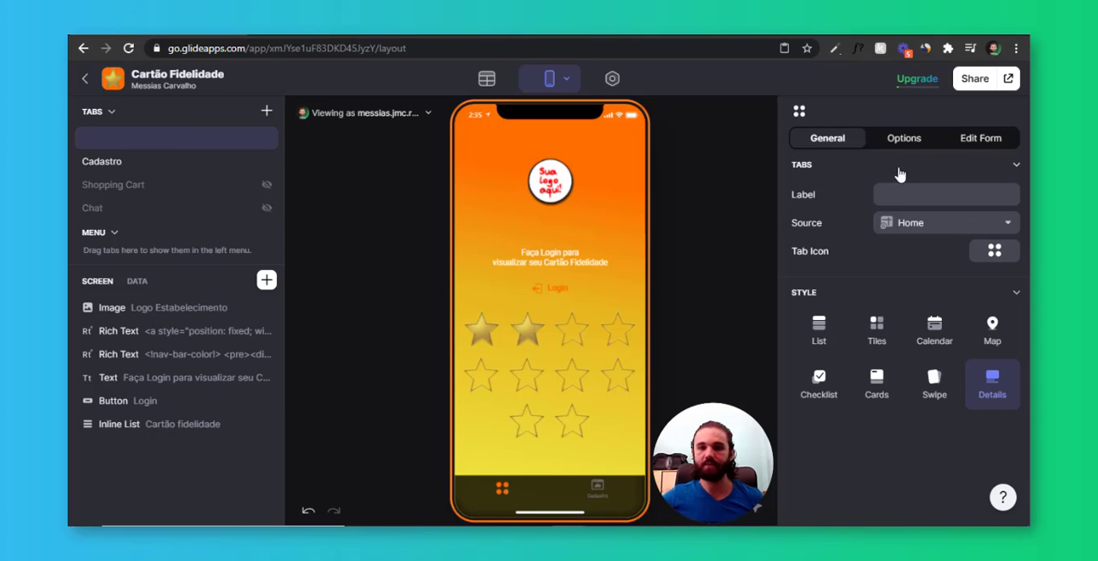
left_click(905, 142)
left_click(861, 221)
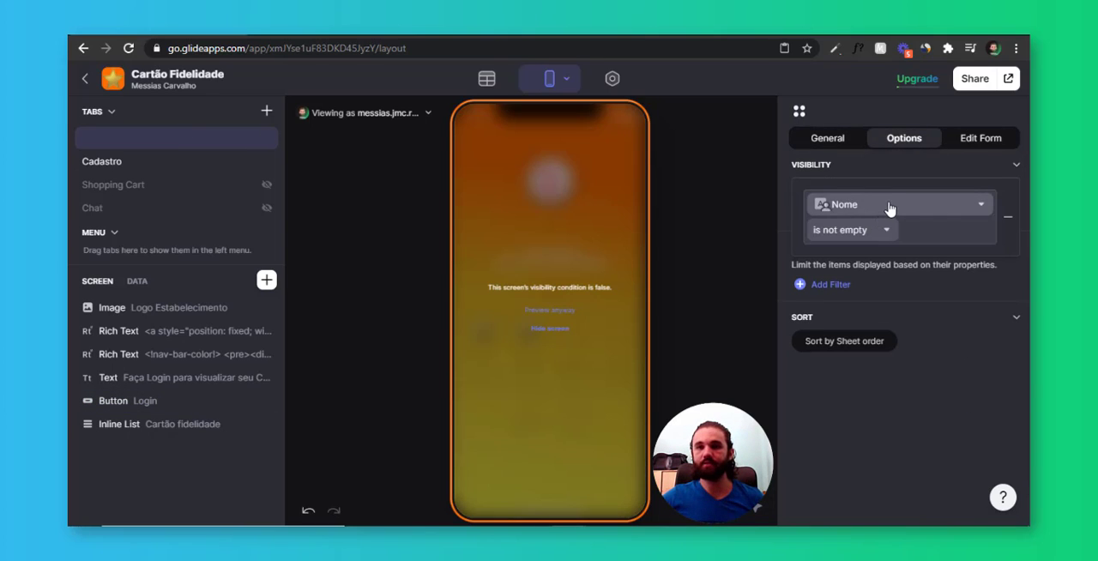
left_click(890, 206)
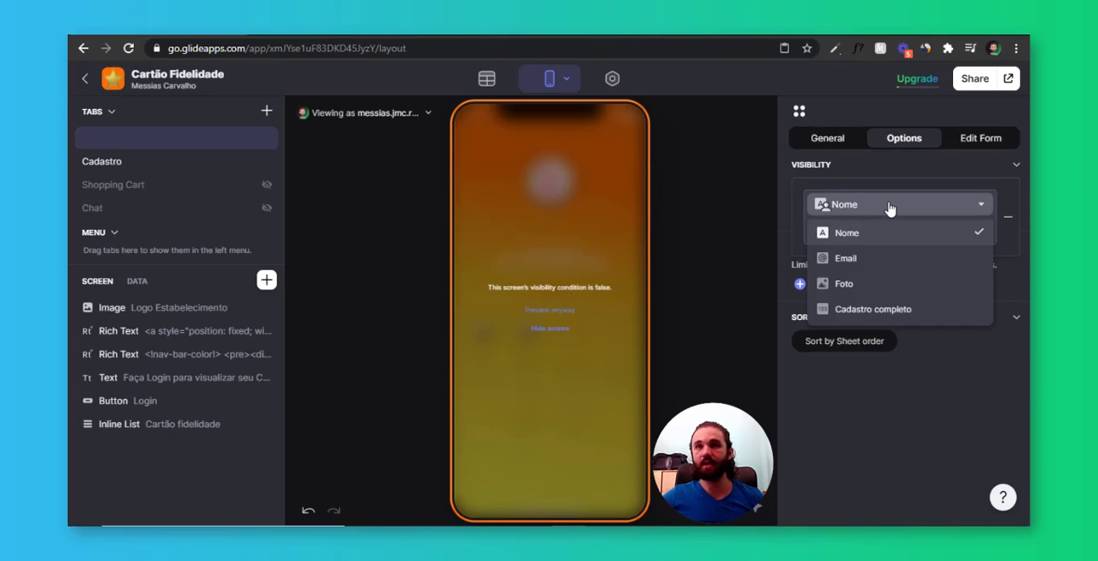
left_click(908, 309)
Try the "is empty" operator in the home tab's visibility condition, and restore it to "is not empty"
left_click(849, 230)
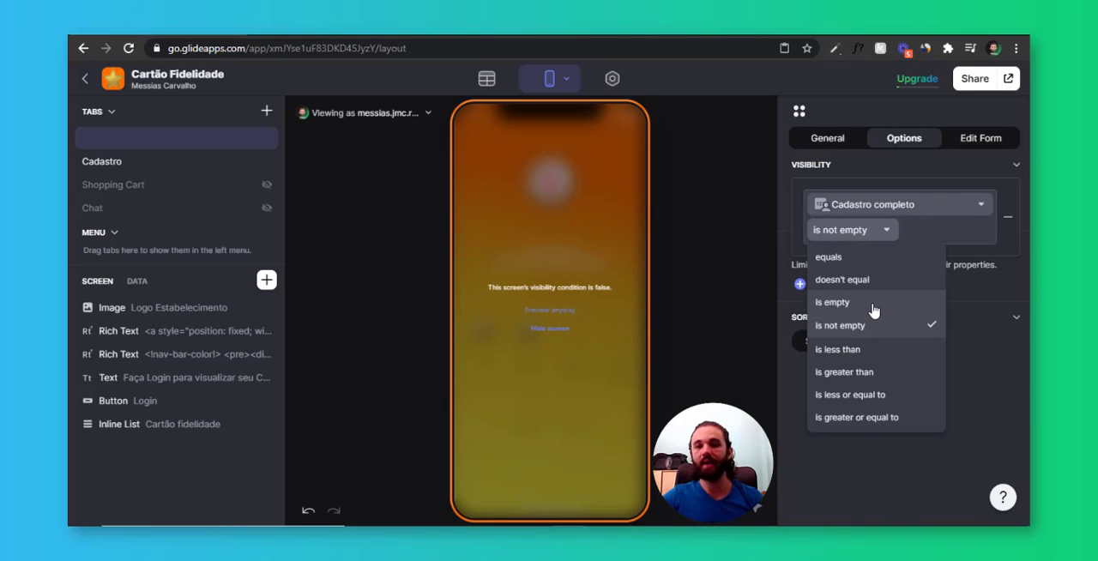
left_click(873, 294)
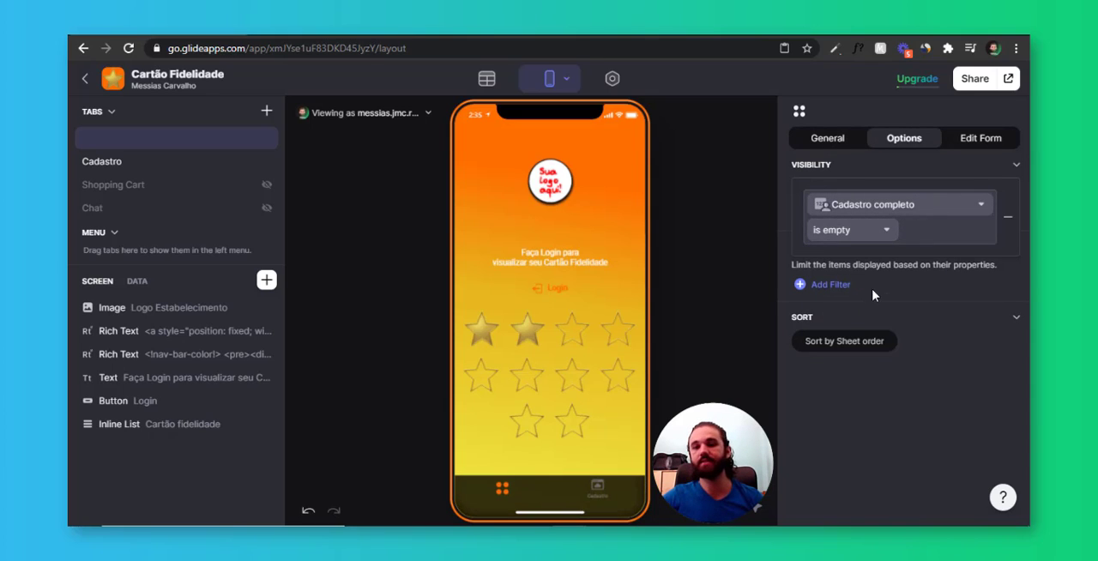
left_click(871, 232)
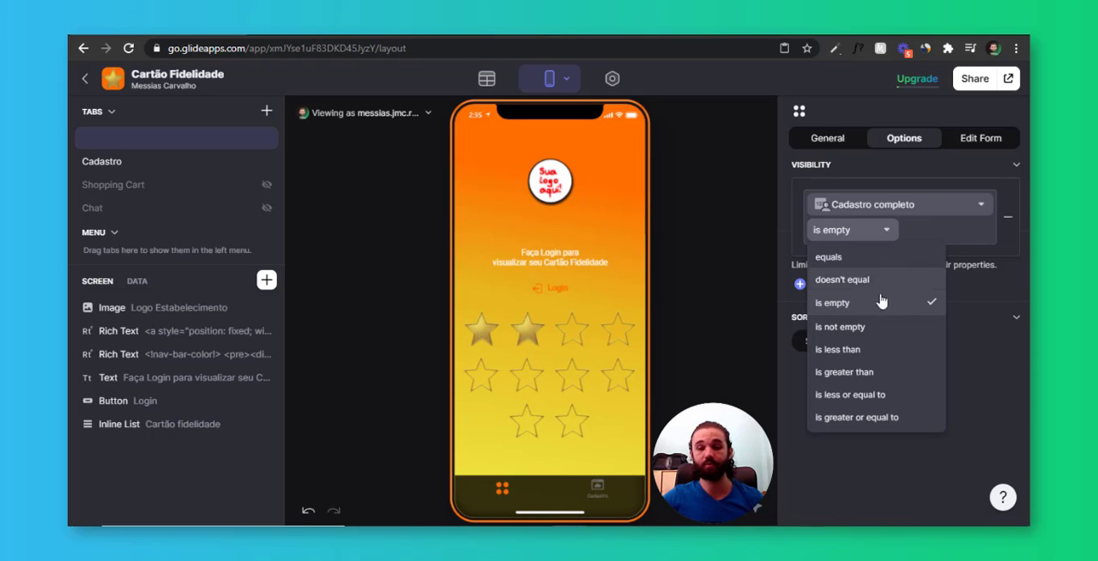
left_click(855, 324)
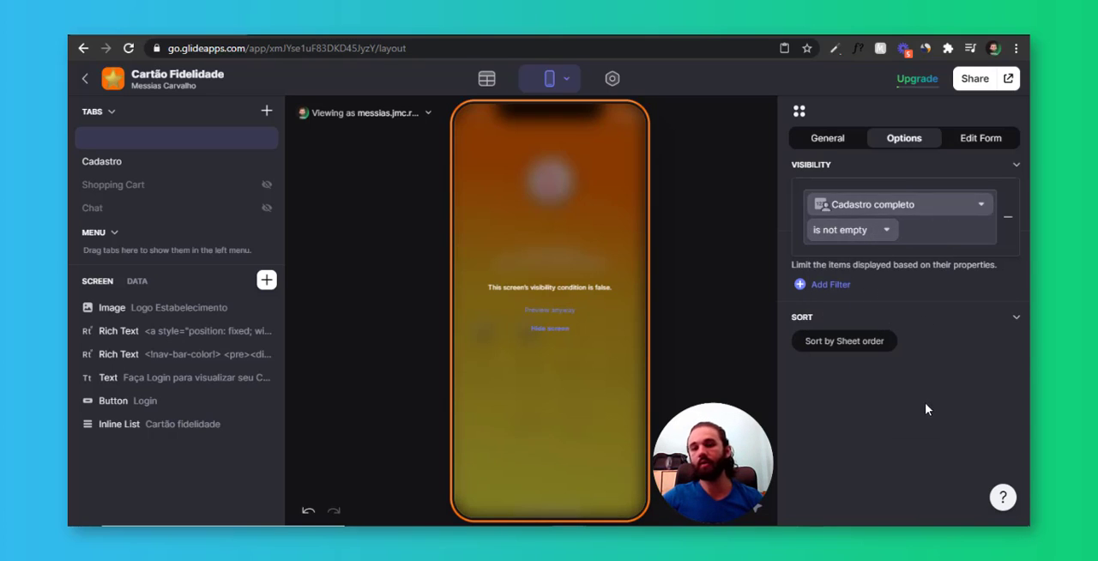
Add an Or condition to the home tab's visibility so it also shows when Email is empty
left_click(841, 223)
left_click(926, 266)
left_click(895, 301)
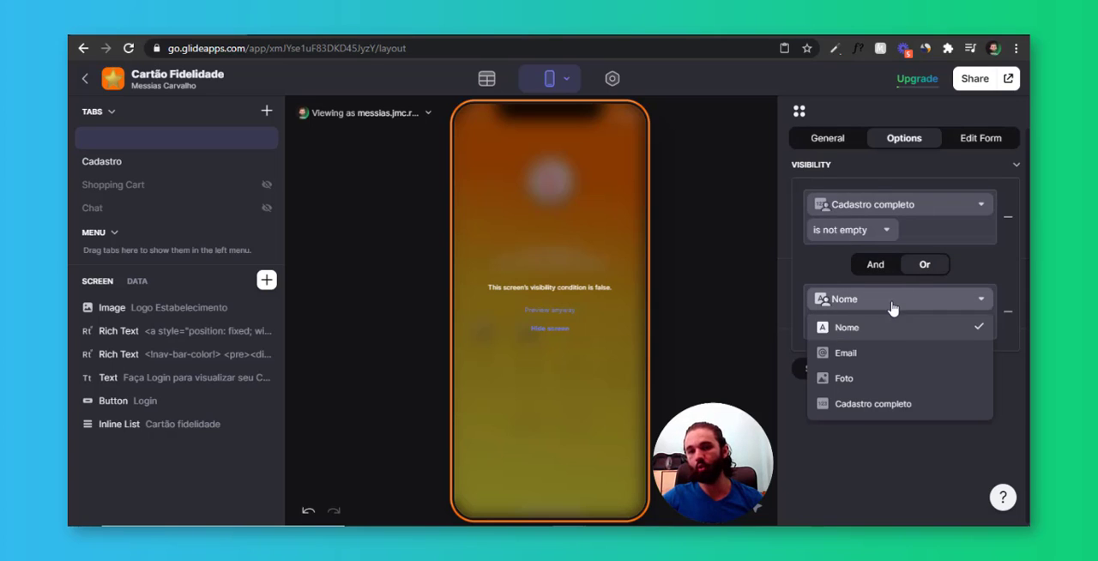
left_click(868, 352)
left_click(851, 335)
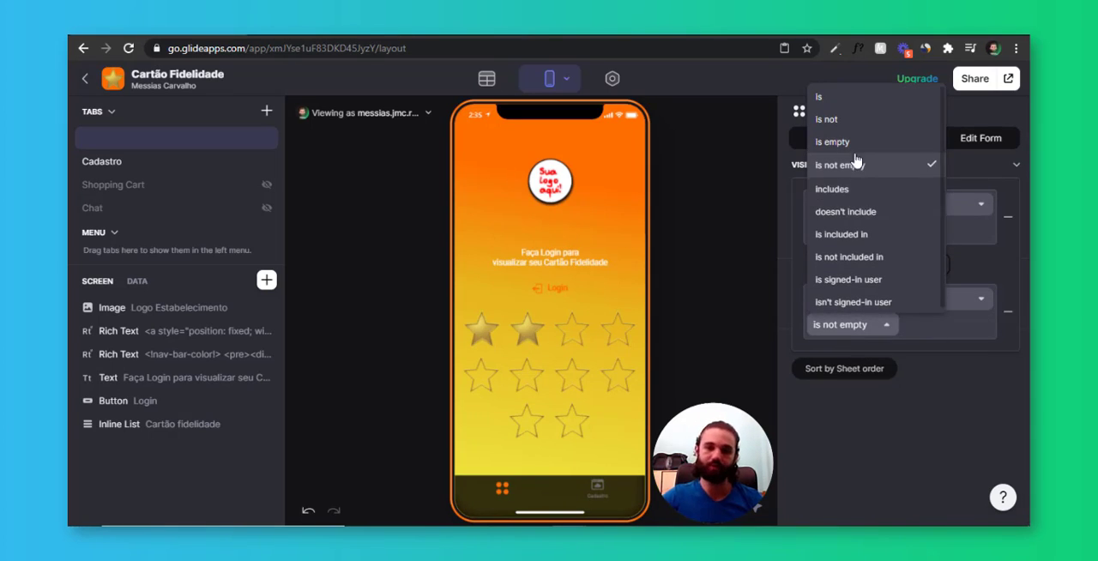
left_click(828, 143)
left_click(891, 423)
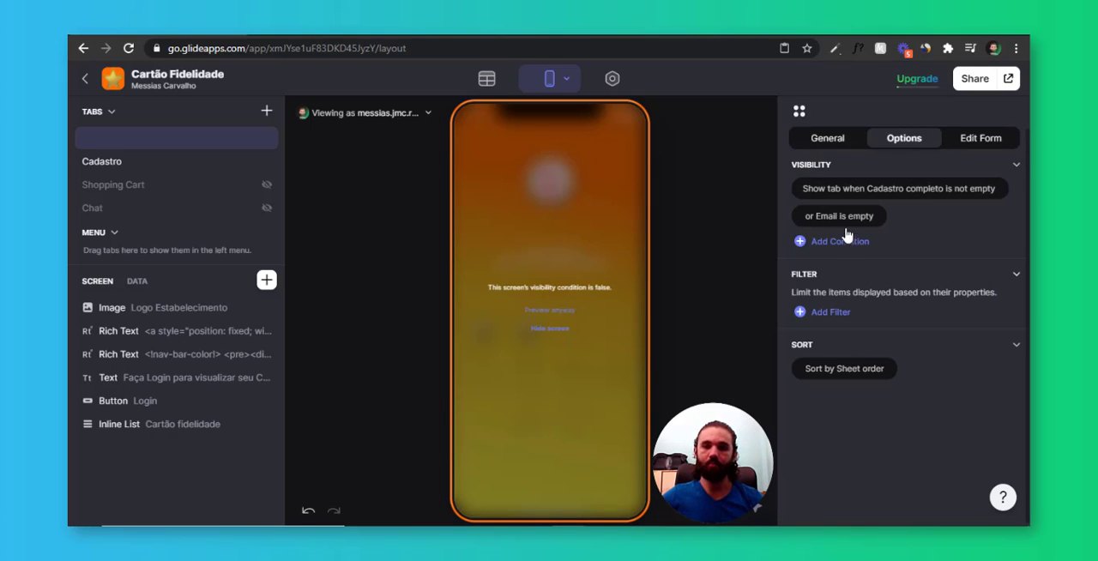
left_click(812, 220)
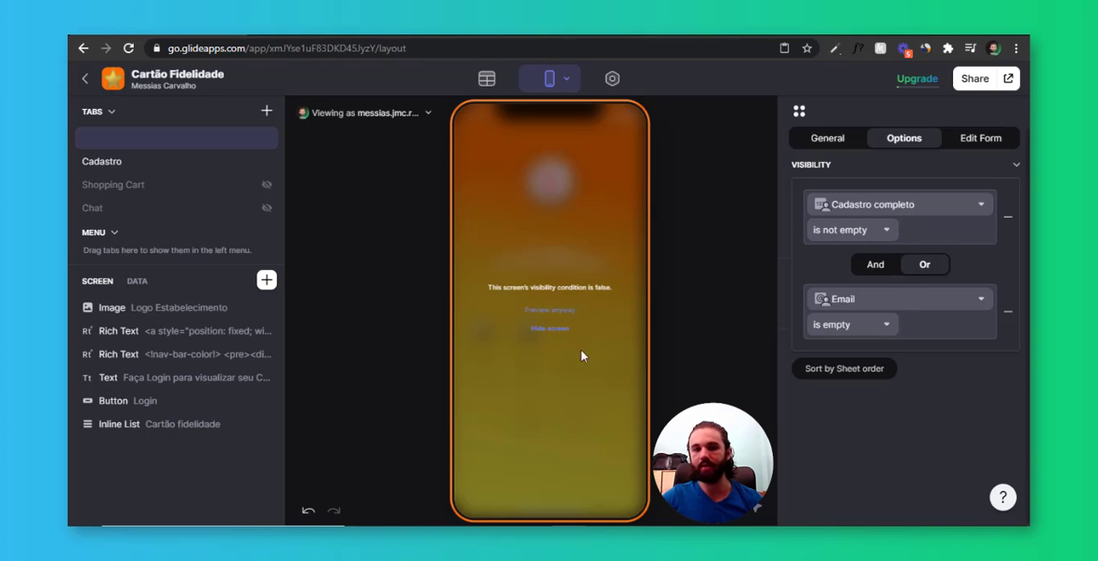
left_click(913, 151)
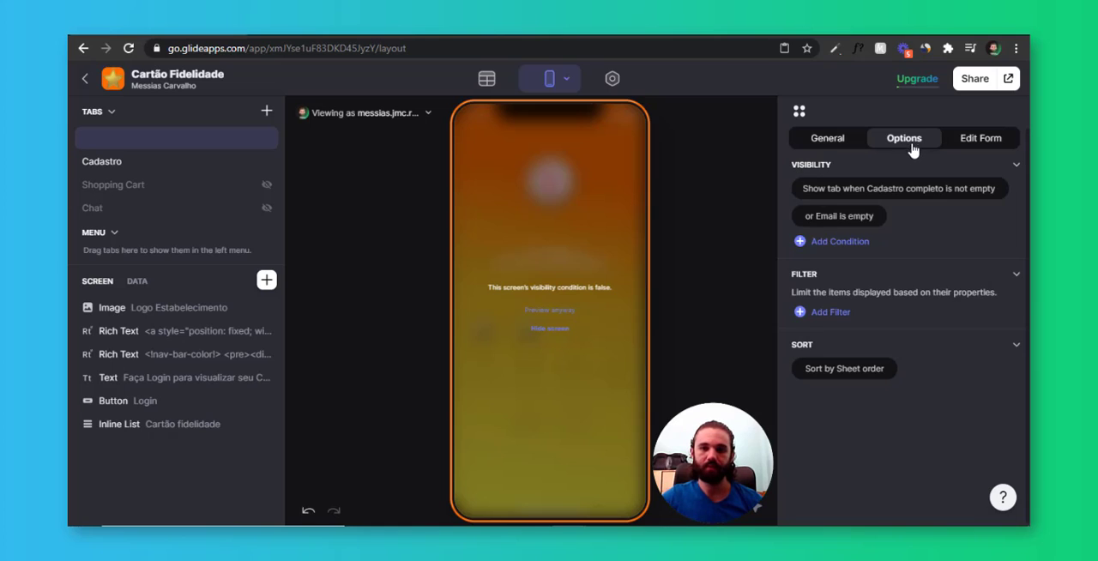
left_click(854, 141)
Add a visibility condition to the Cadastro tab requiring that Email is not empty
left_click(127, 171)
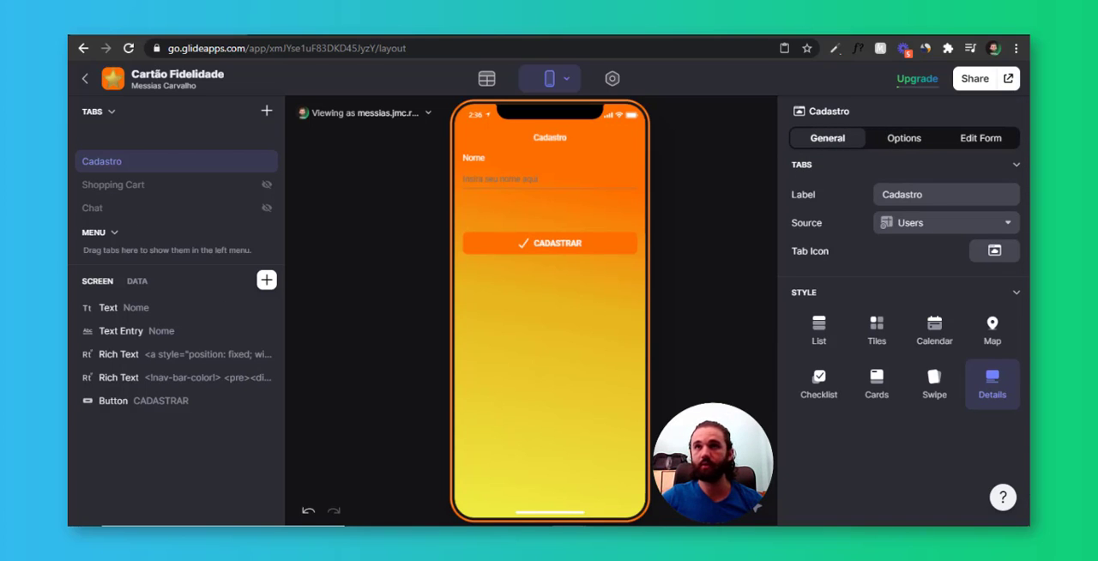
left_click(905, 139)
left_click(854, 207)
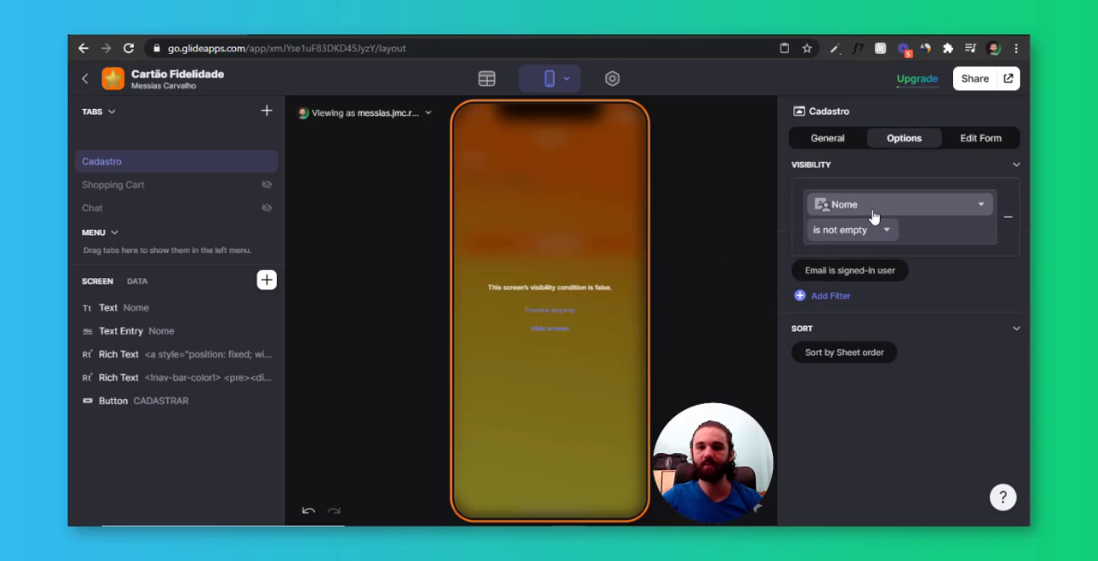
left_click(874, 209)
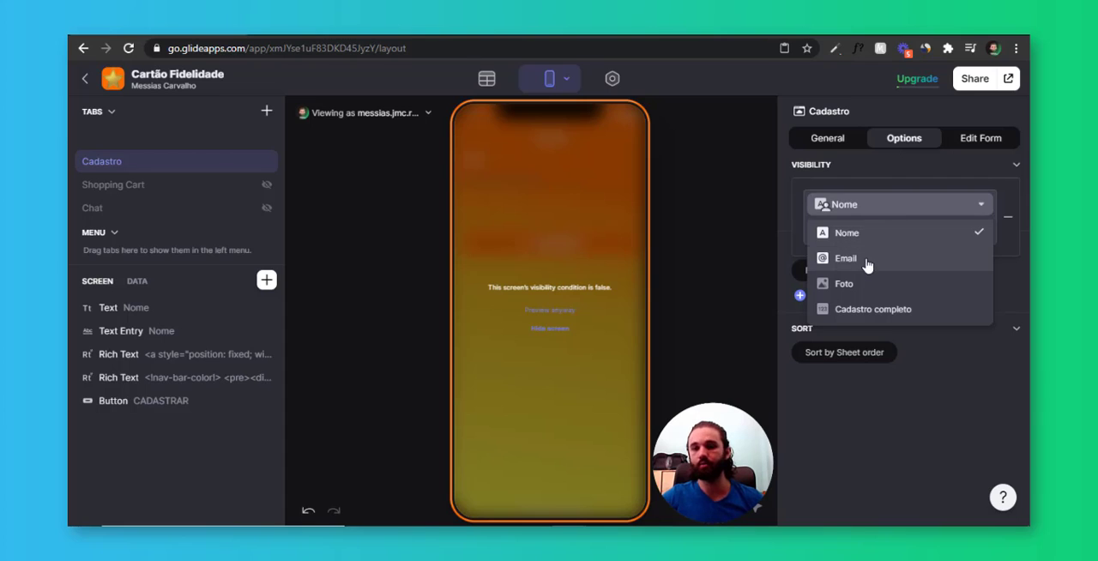
left_click(869, 260)
left_click(851, 232)
left_click(881, 319)
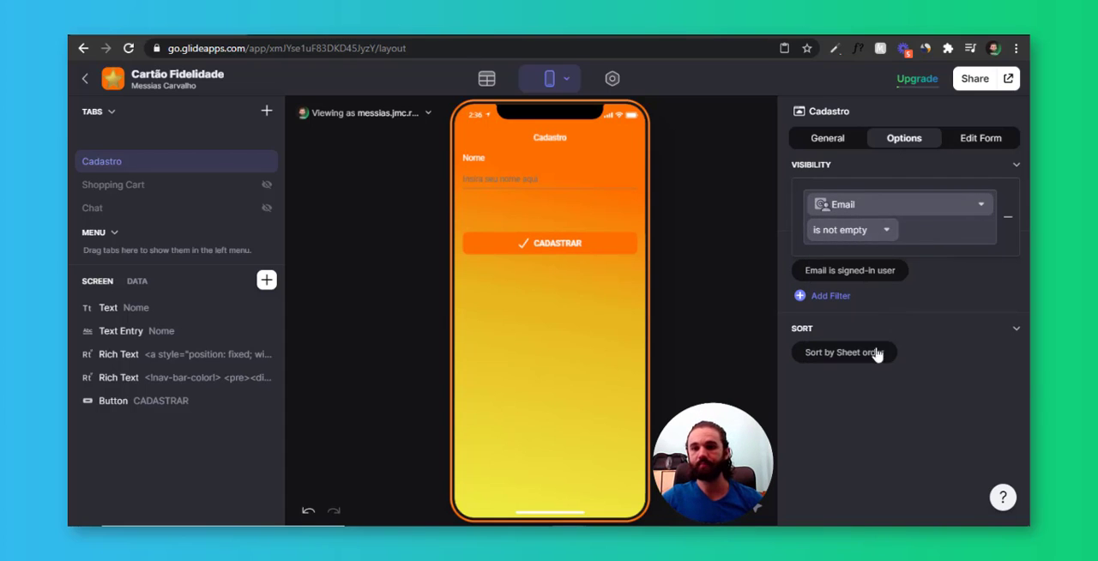
left_click(882, 404)
Add an And condition to the Cadastro tab's visibility requiring that Cadastro completo is empty
left_click(841, 215)
left_click(878, 301)
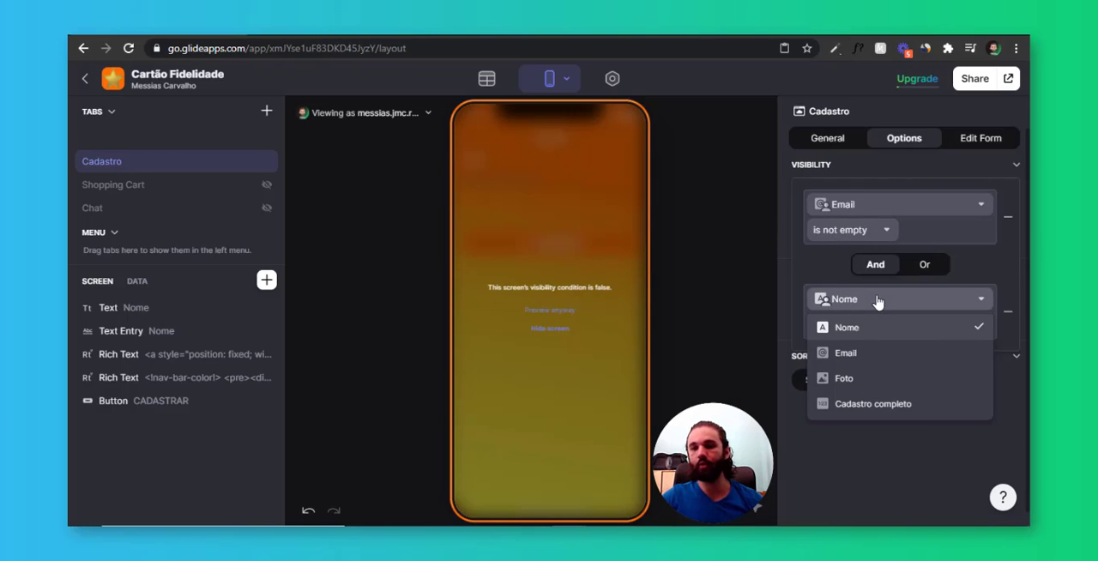
left_click(873, 403)
left_click(865, 325)
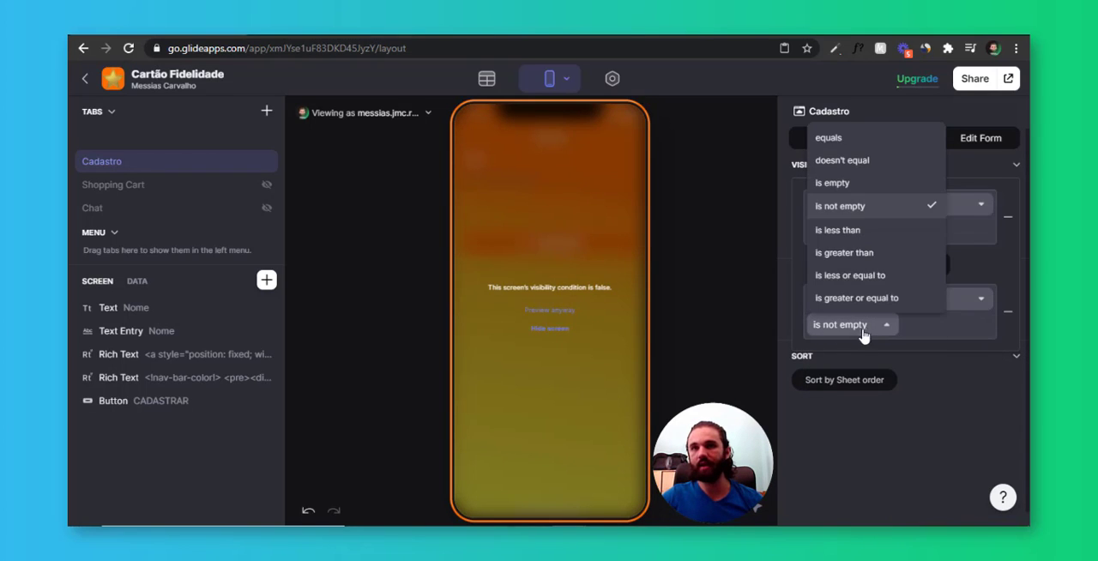
left_click(849, 189)
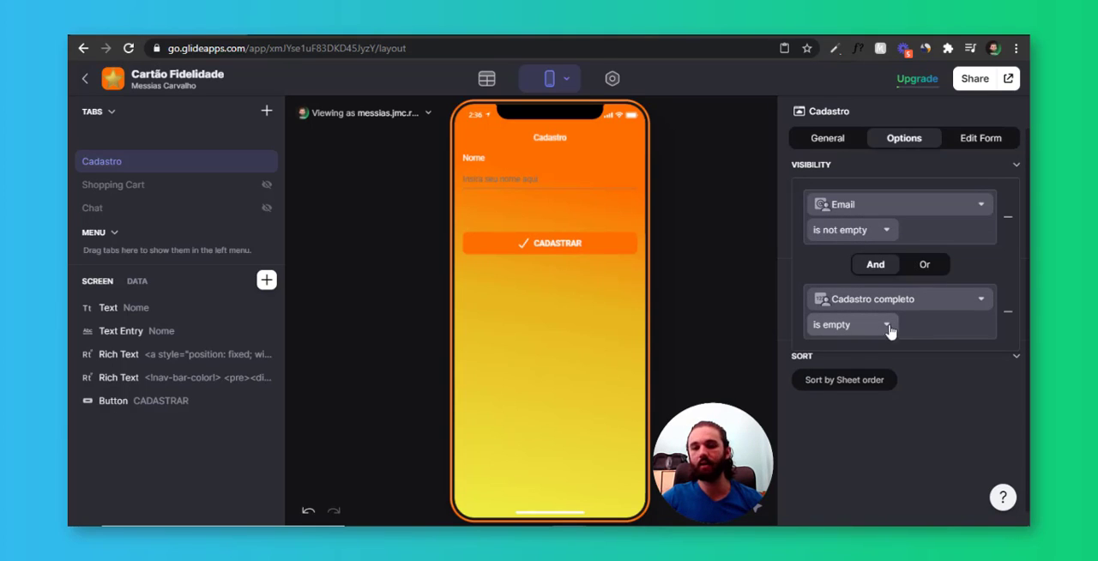
left_click(581, 370)
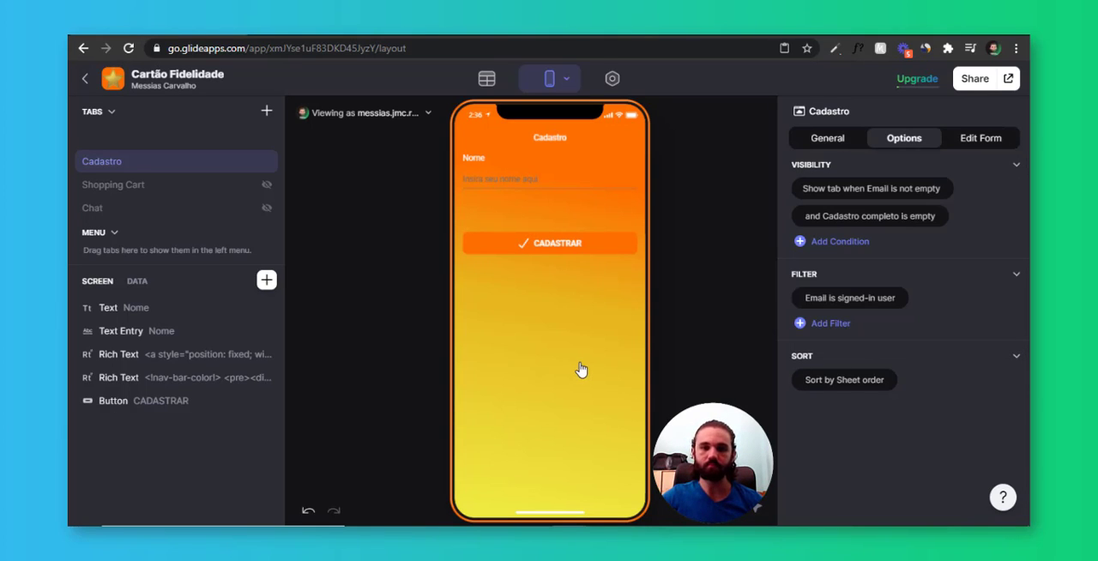
Select the anonymous user's row in the Users table, and return to the home tab in the layout editor
left_click(486, 79)
left_click(300, 213)
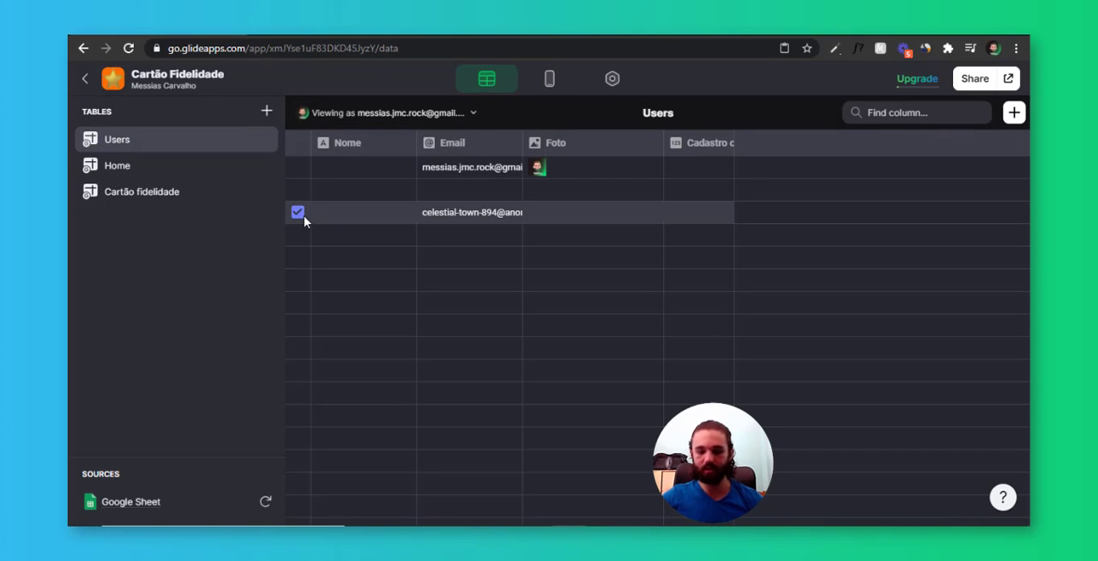
left_click(549, 79)
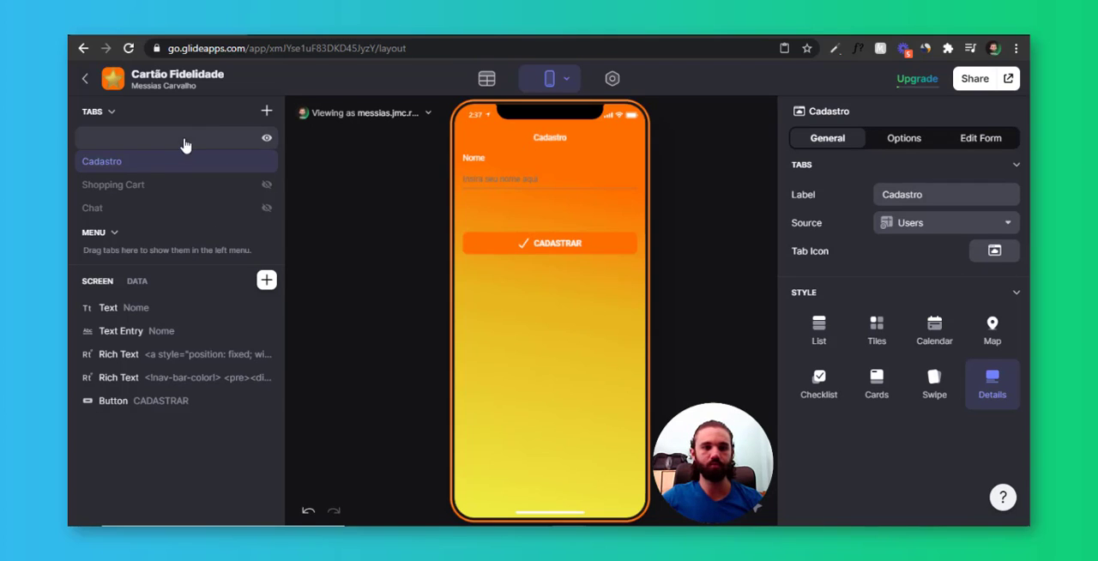
left_click(215, 140)
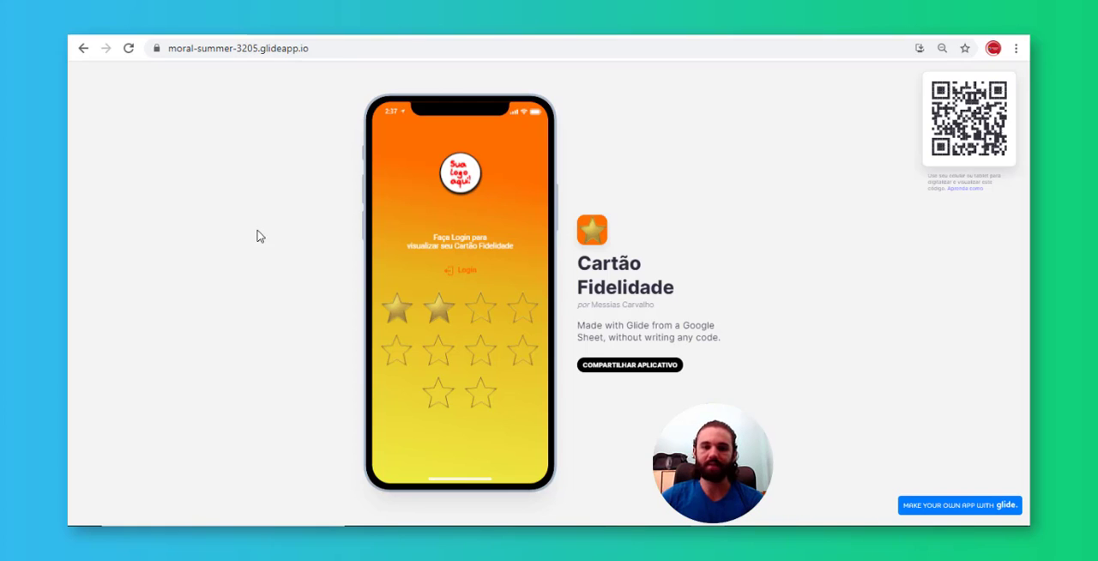
In the published Cartão Fidelidade app, log in with a Google account and submit the Cadastro form with the customer's full name
left_click(465, 276)
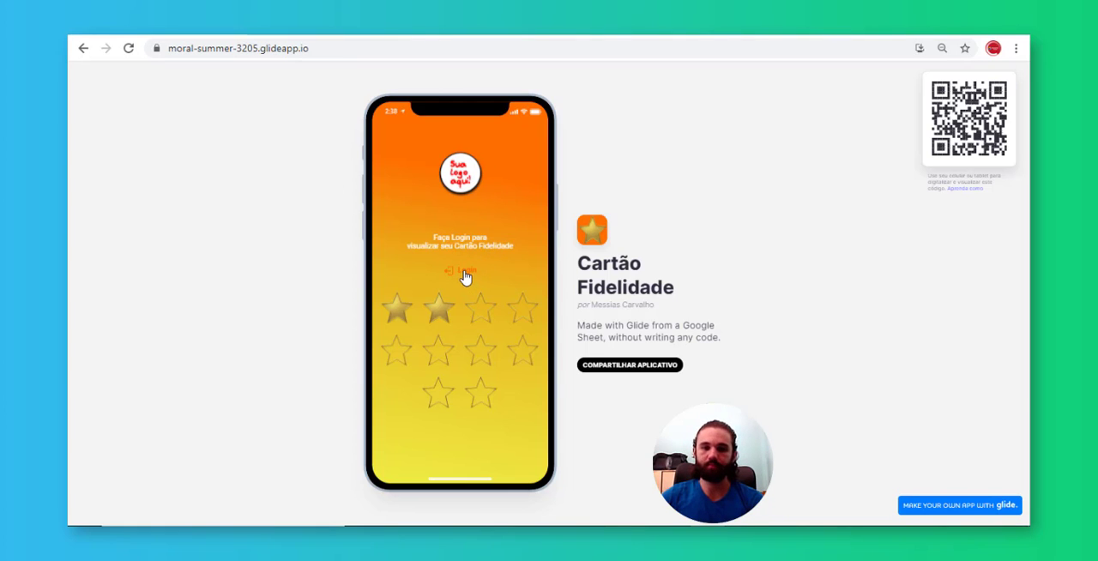
left_click(486, 452)
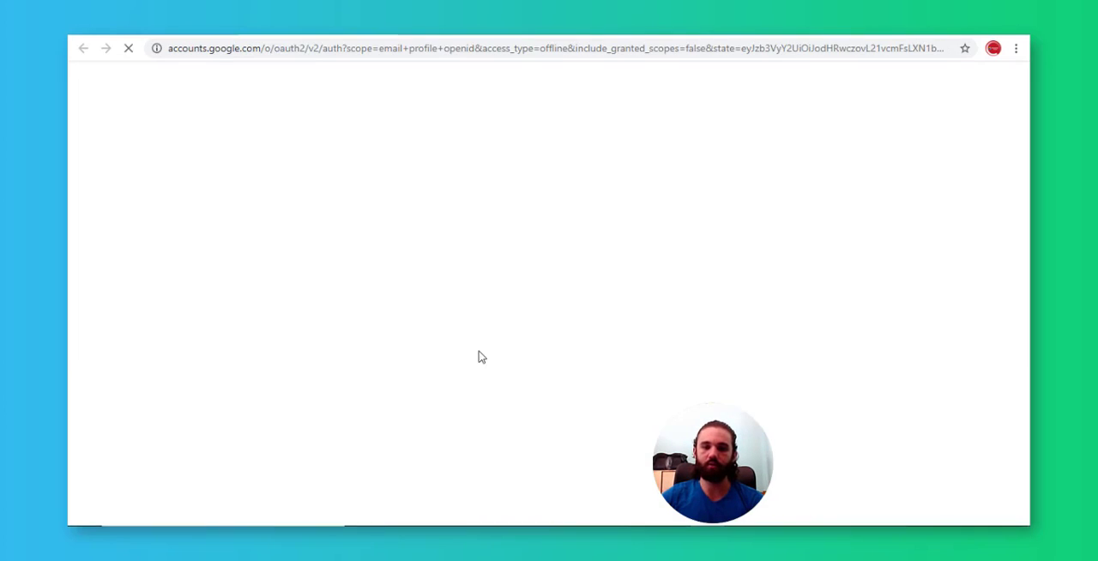
left_click(455, 300)
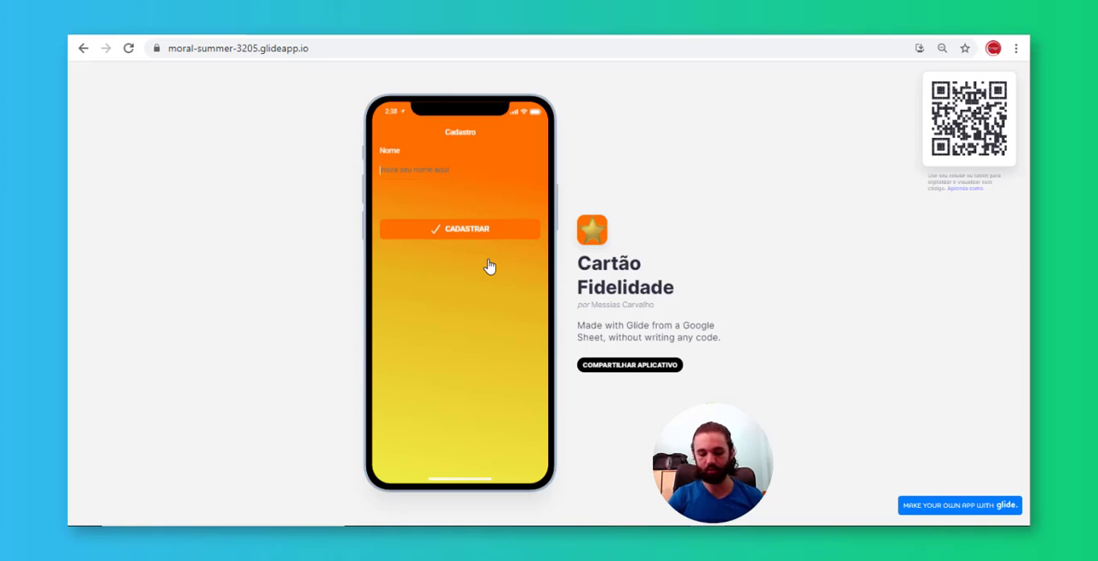
type("Joaozinho da Silva")
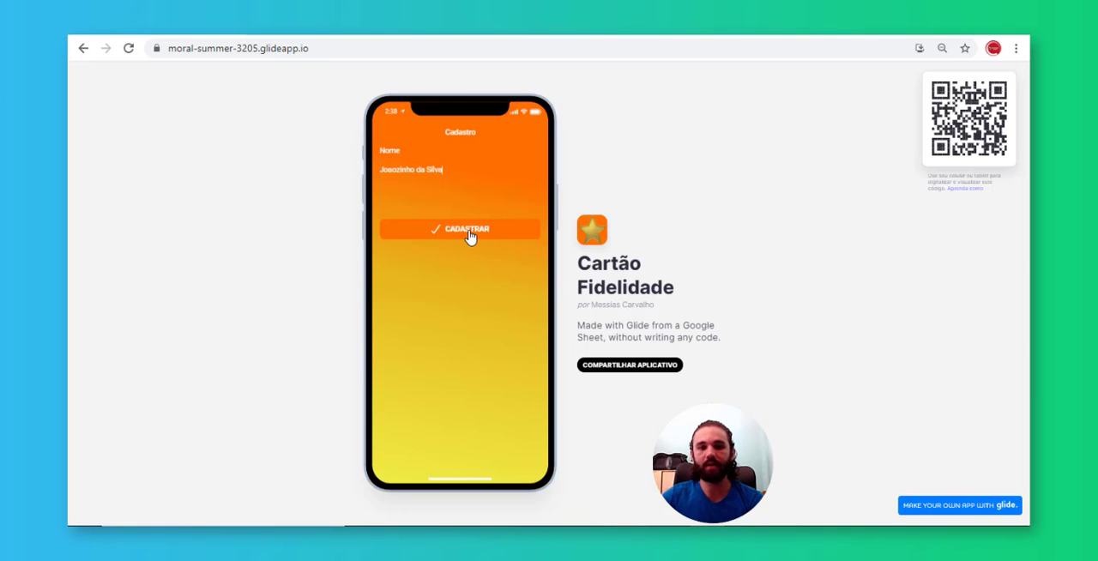
left_click(470, 233)
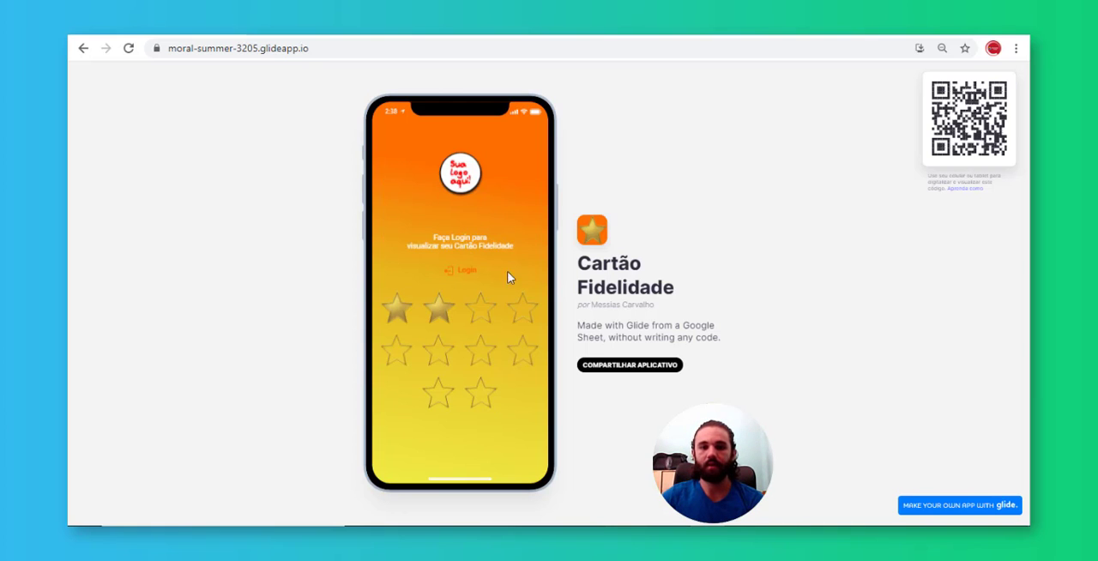
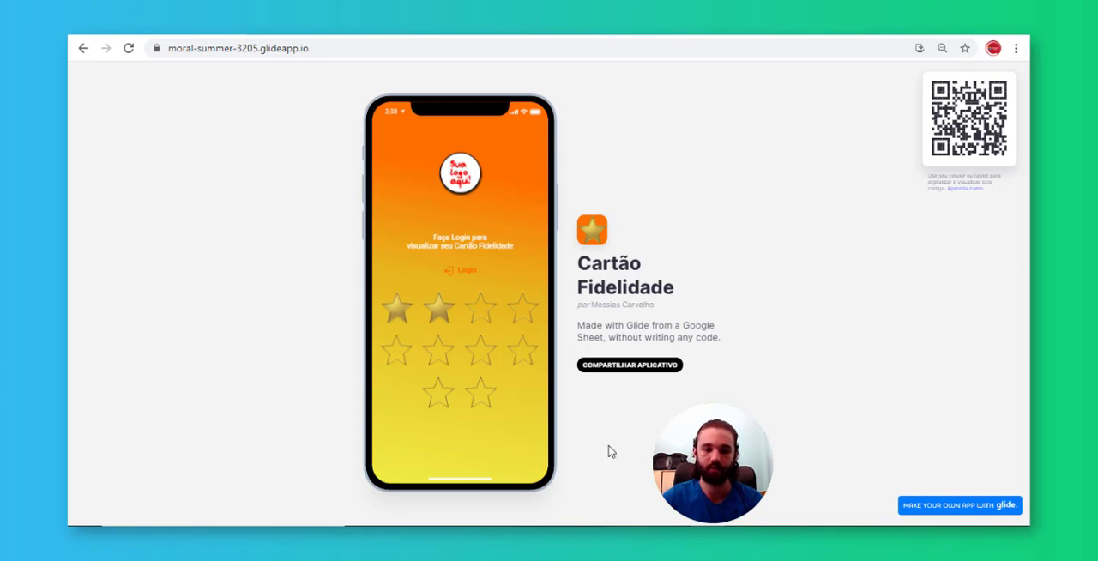
Back in the Glide editor, preview the hidden home screen and make the login prompt text visible only when Cadastro completo is empty
left_click(513, 496)
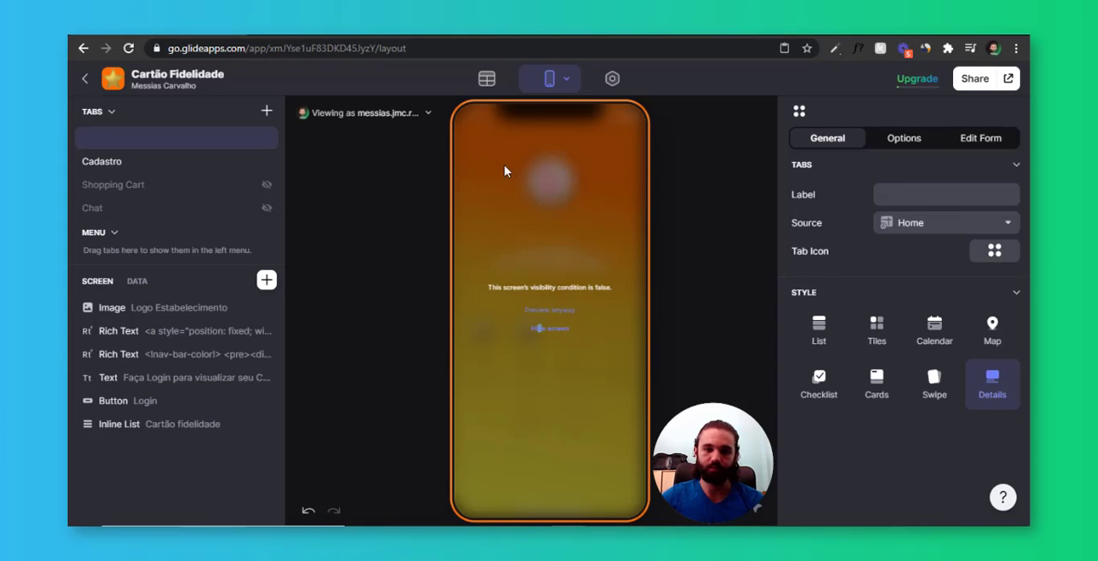
left_click(551, 312)
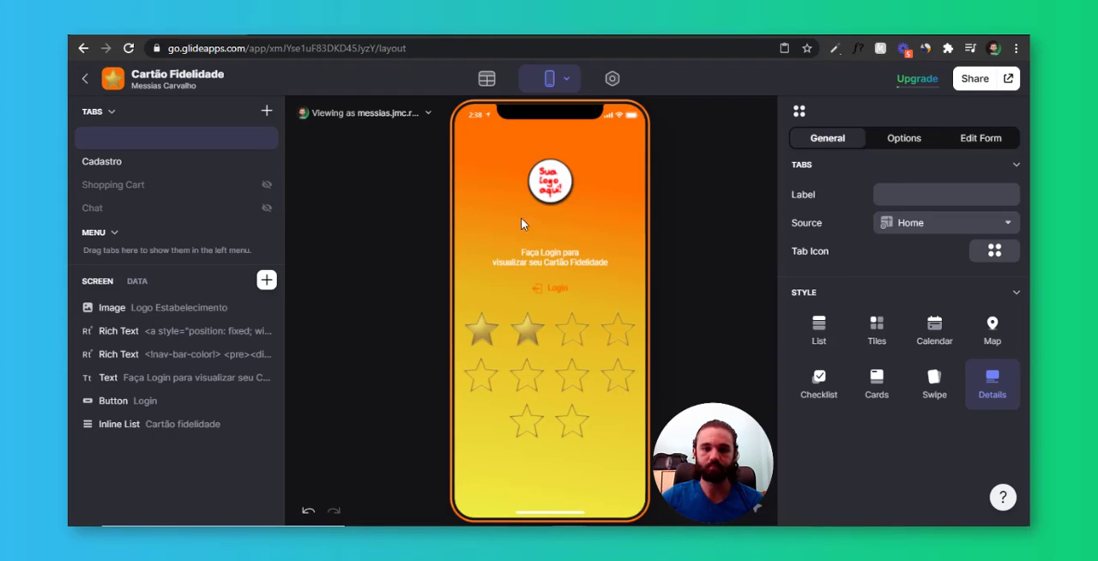
left_click(575, 255)
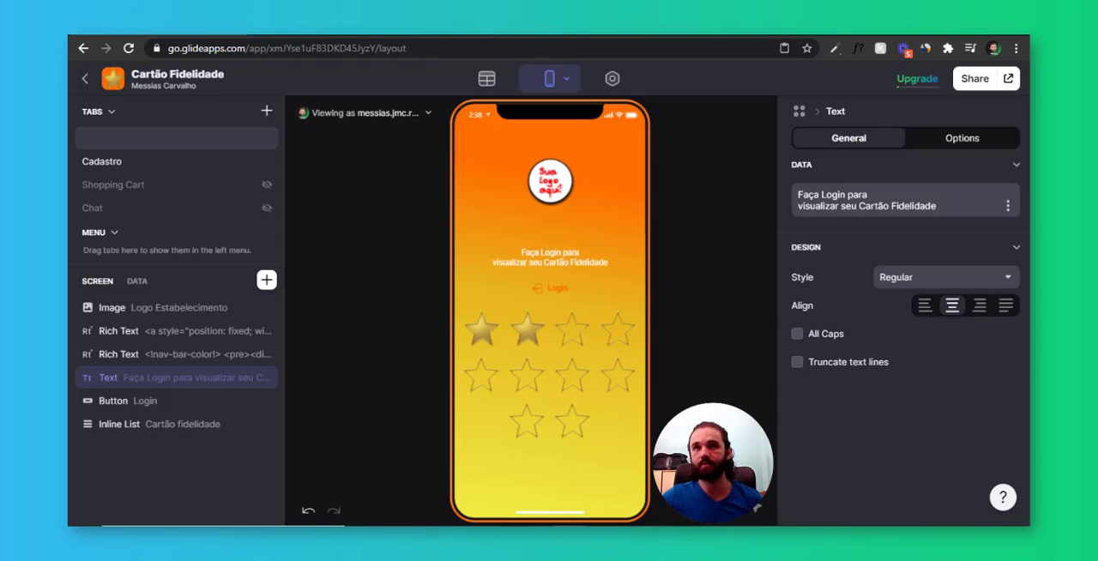
left_click(578, 261)
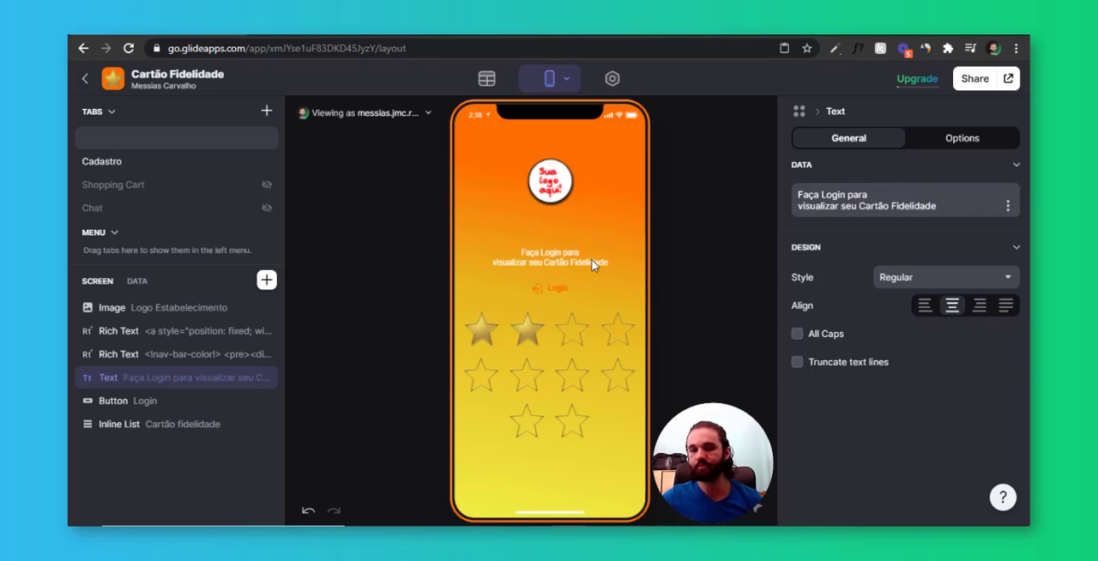
left_click(592, 265)
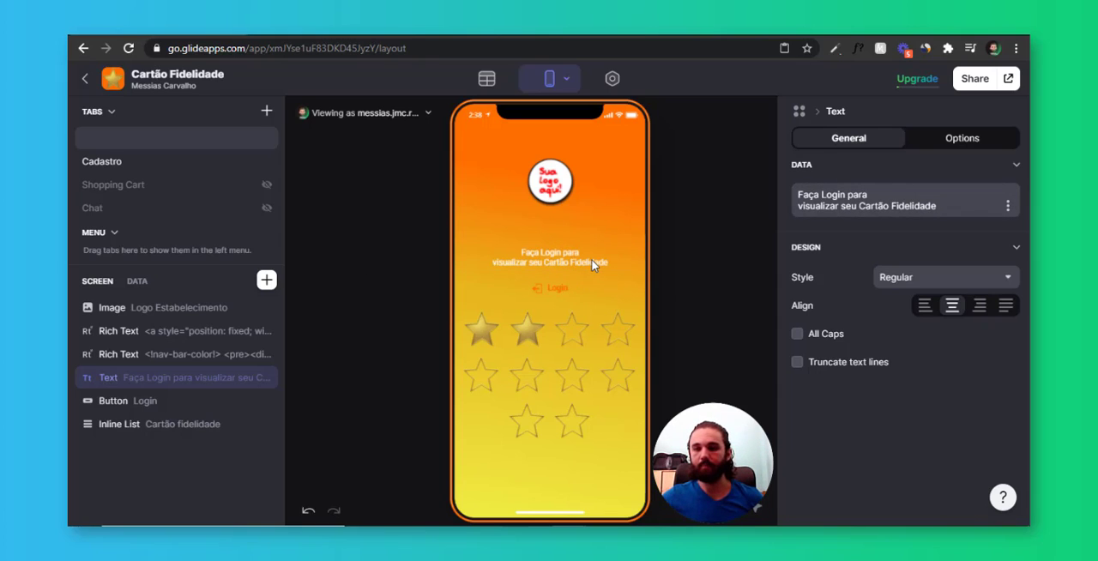
left_click(960, 139)
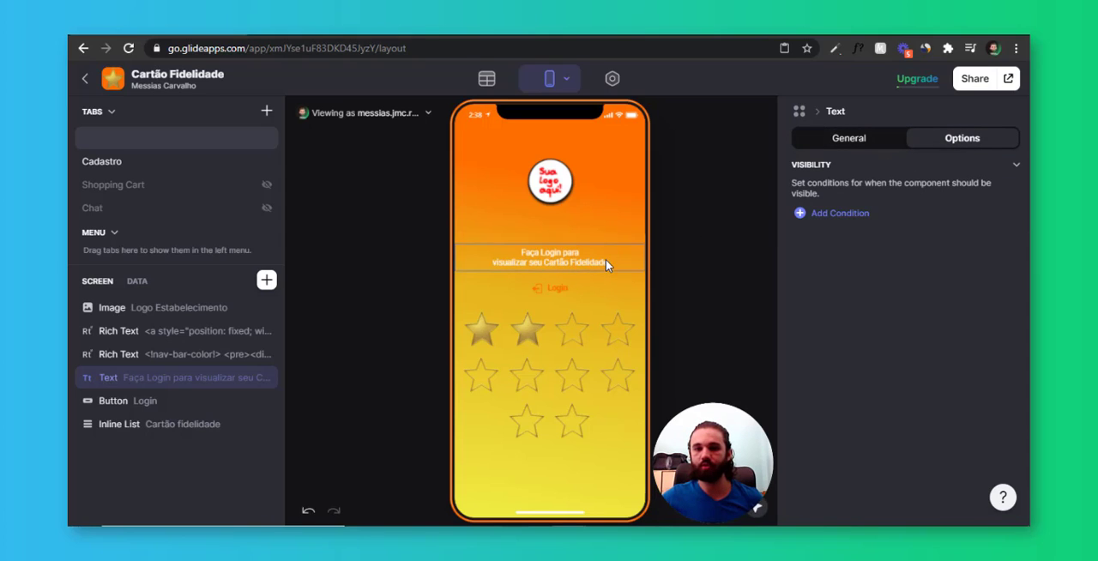
left_click(843, 215)
left_click(873, 210)
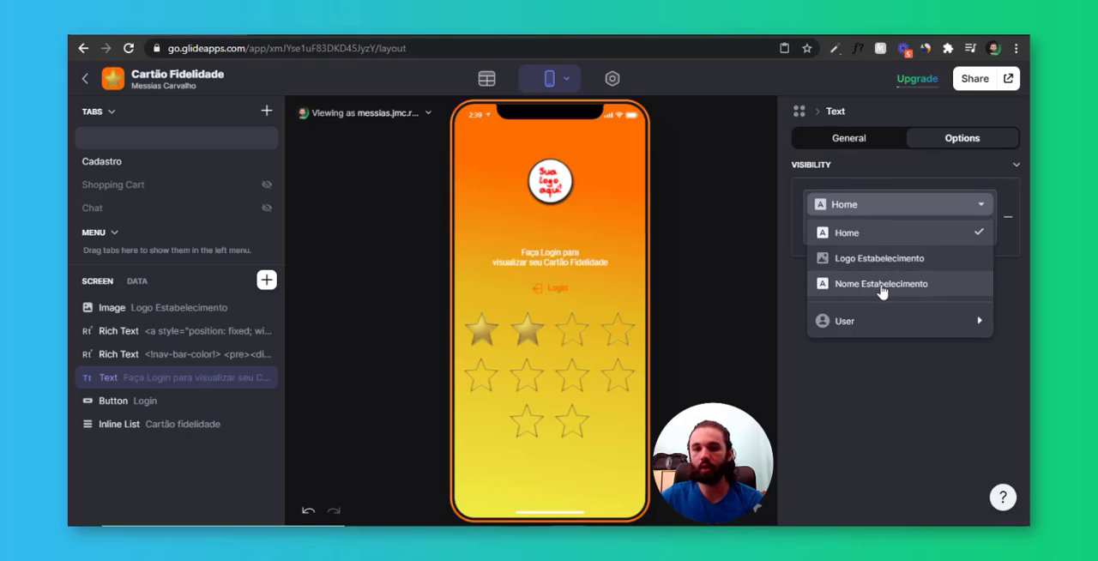
mouse_move(876, 321)
left_click(716, 397)
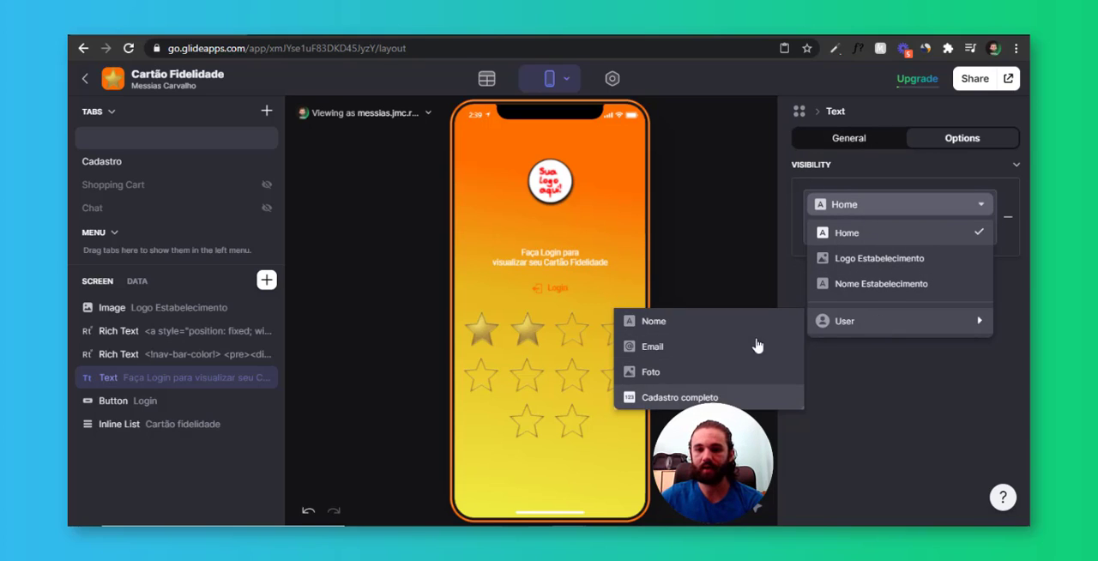
left_click(837, 230)
left_click(833, 302)
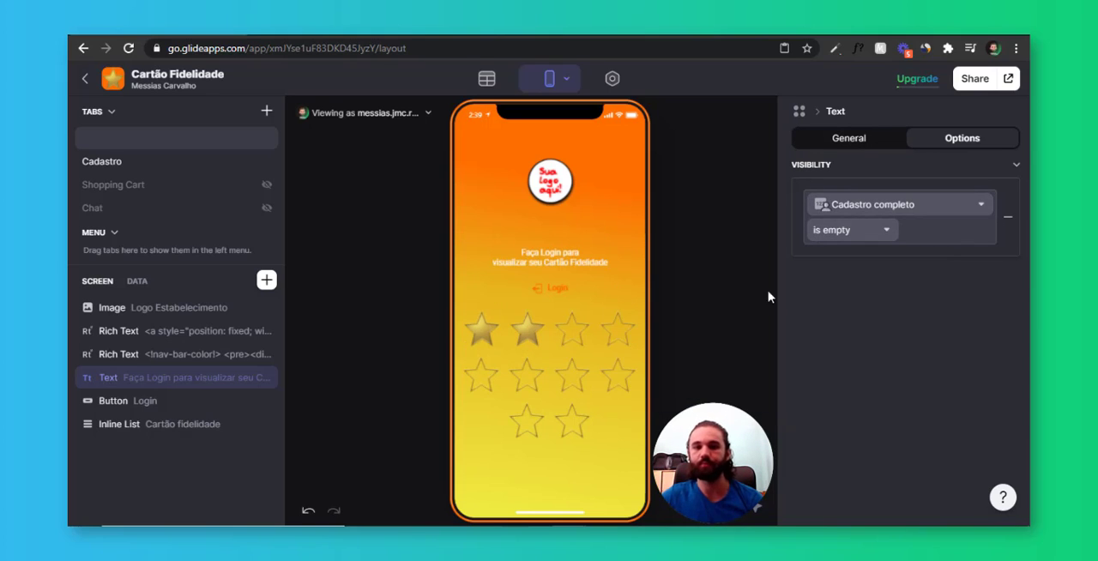
Add a visibility condition to the Login button requiring that Cadastro completo is empty
left_click(562, 289)
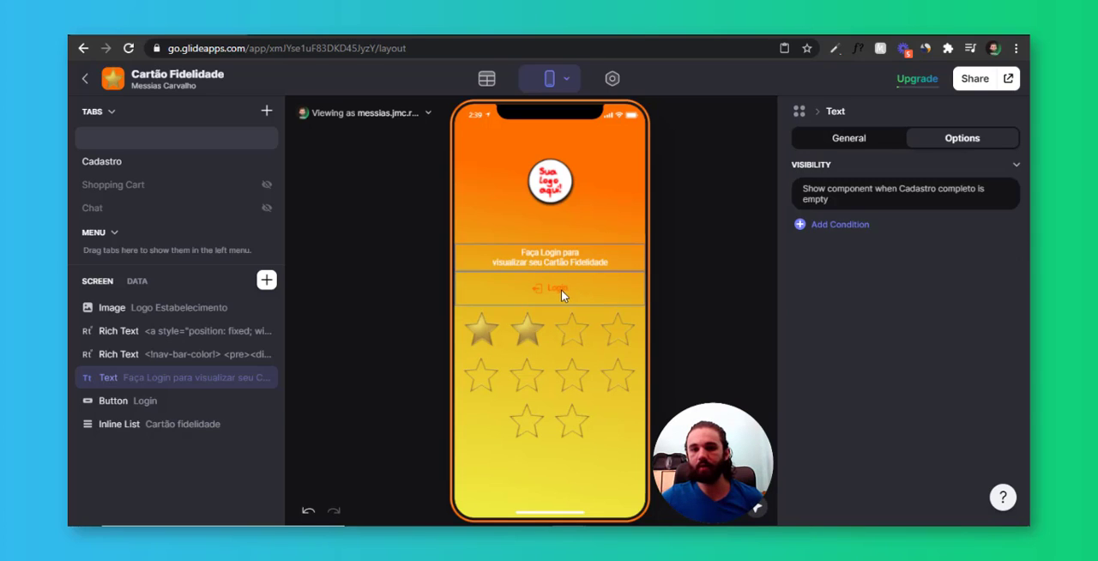
left_click(958, 146)
left_click(841, 213)
left_click(862, 206)
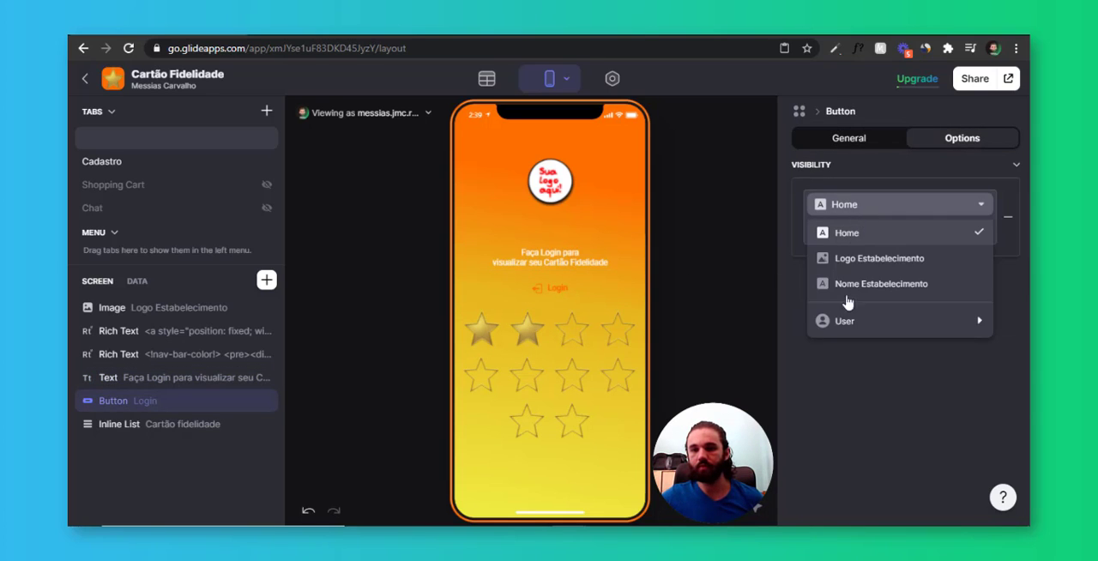
mouse_move(841, 323)
left_click(723, 394)
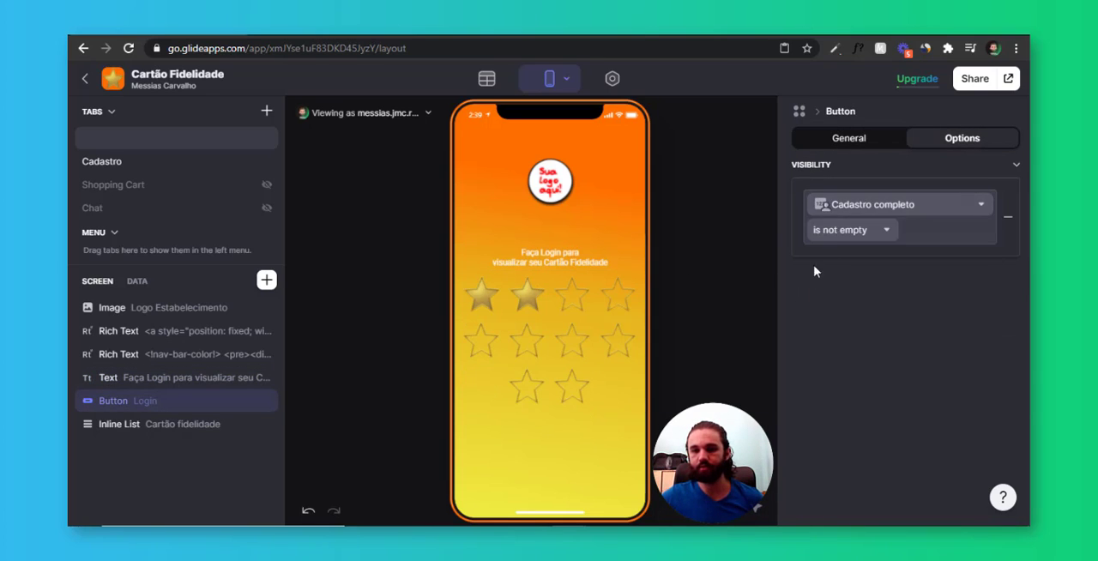
left_click(839, 230)
left_click(855, 302)
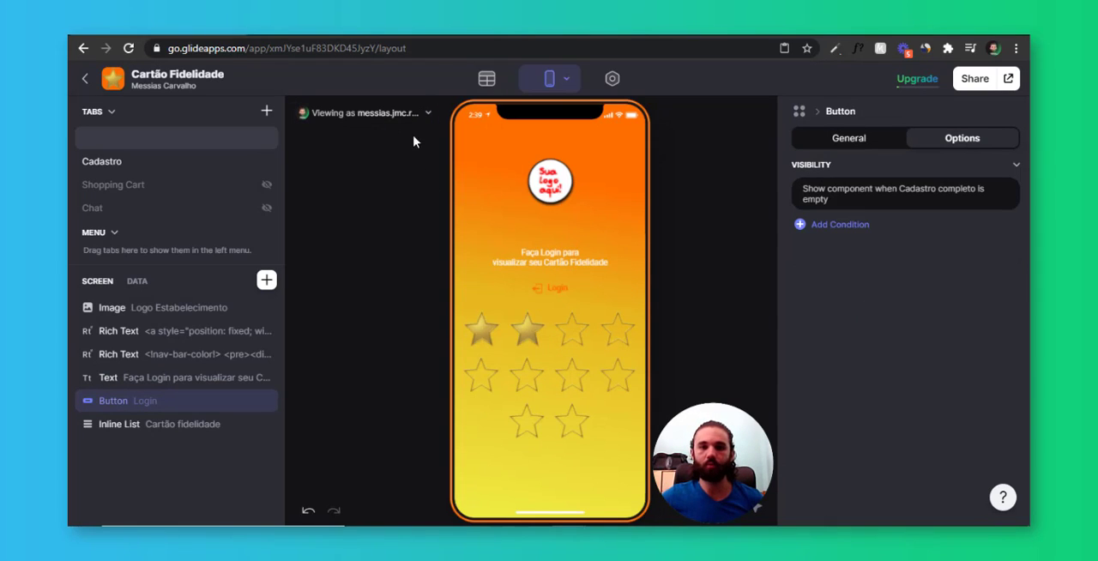
Preview the app as the Gmail user, submit the Cadastro form with the customer's full name, and check the home tab
left_click(402, 113)
left_click(410, 222)
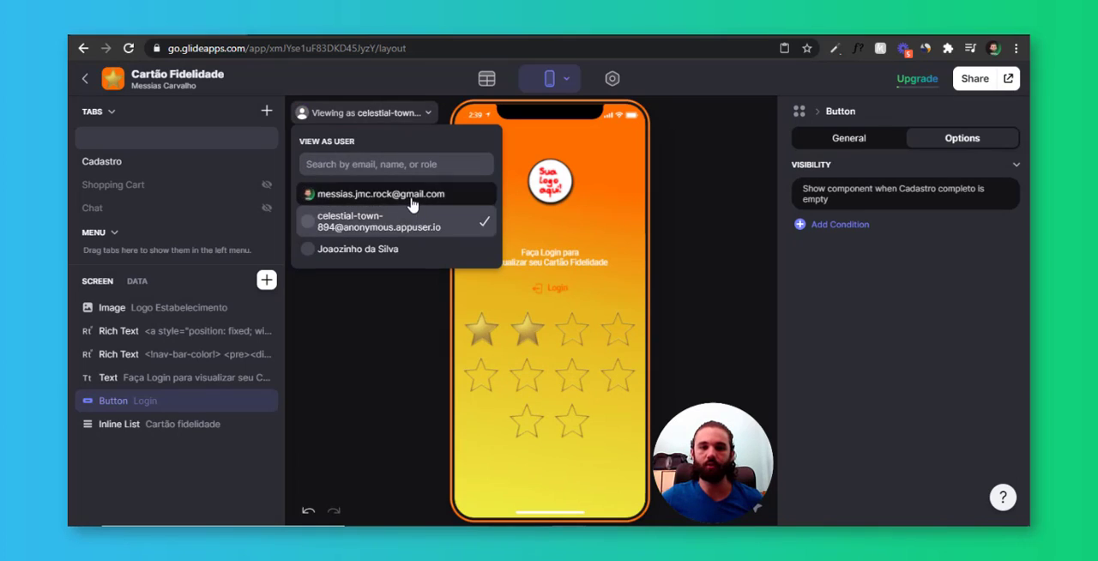
left_click(411, 196)
left_click(122, 163)
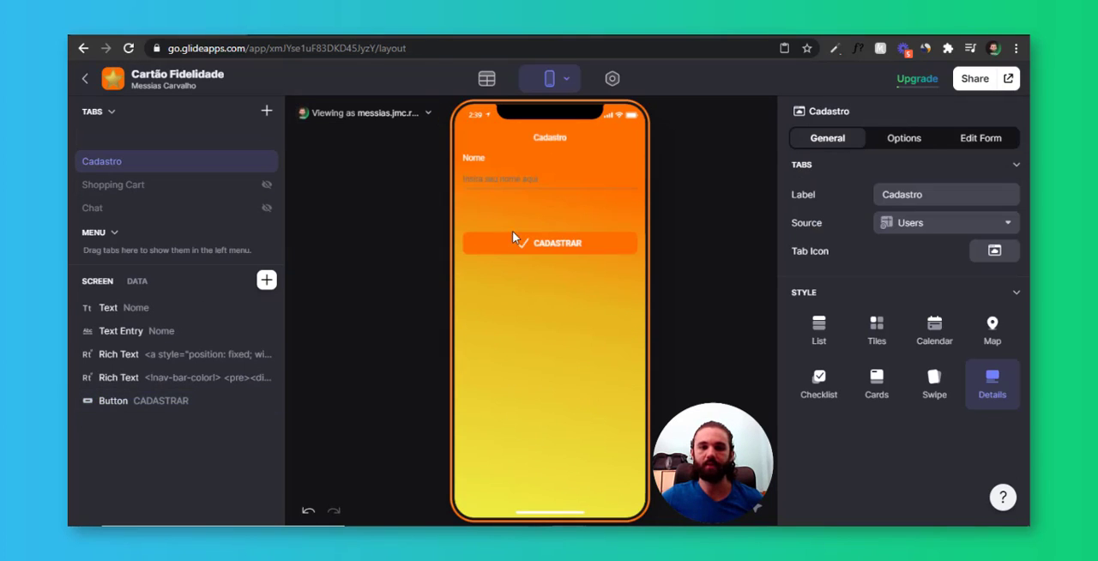
left_click(544, 177)
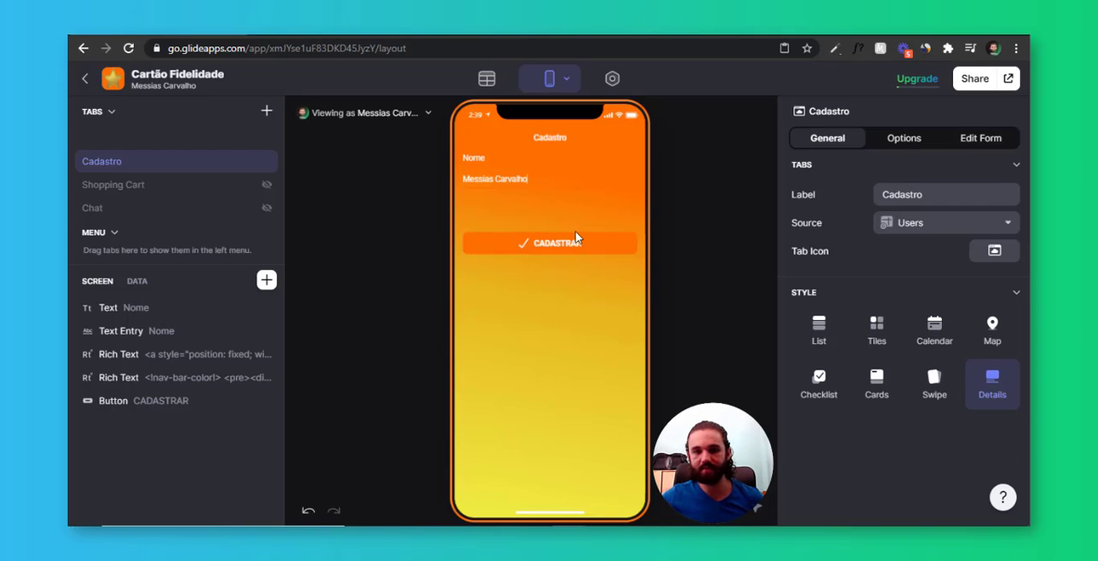
left_click(576, 240)
left_click(554, 312)
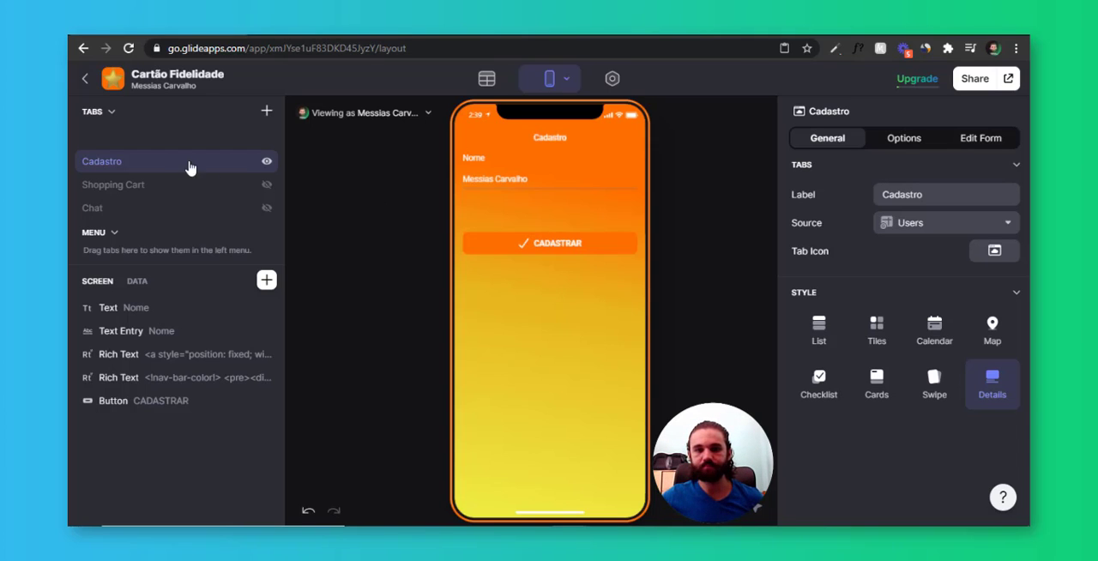
left_click(144, 138)
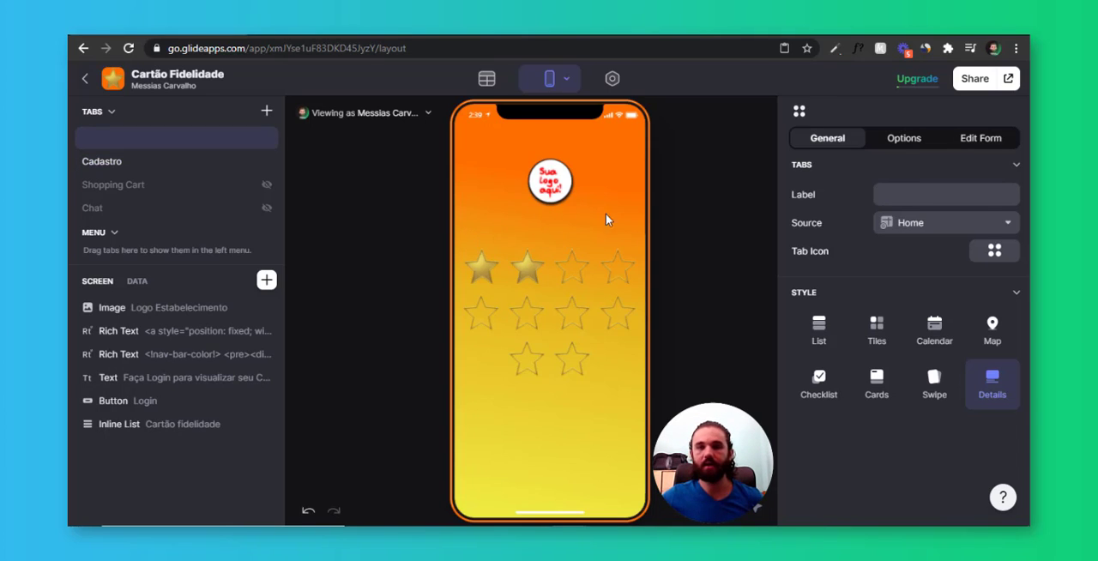
left_click(575, 243)
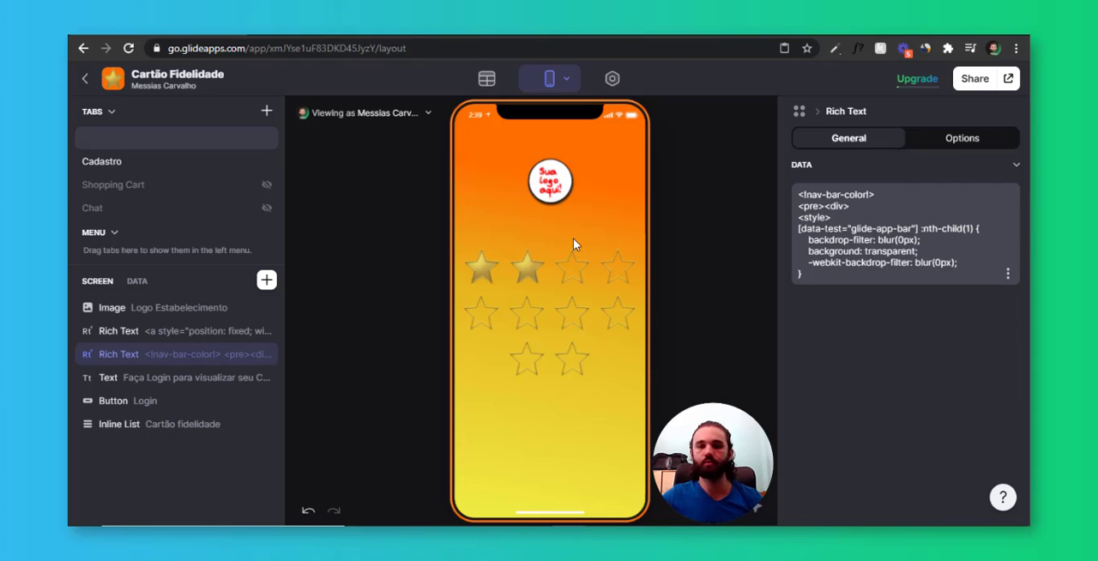
Add a Template column named Bem vindo to the Users table with the template text "Bem Vindo(a) user"
left_click(487, 79)
left_click(129, 147)
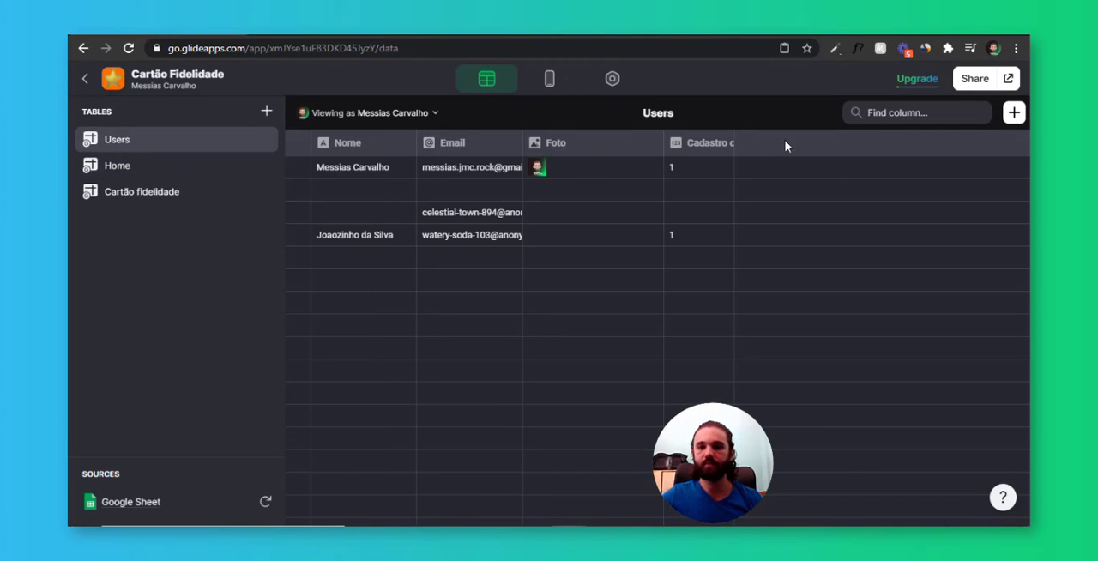
left_click(1013, 115)
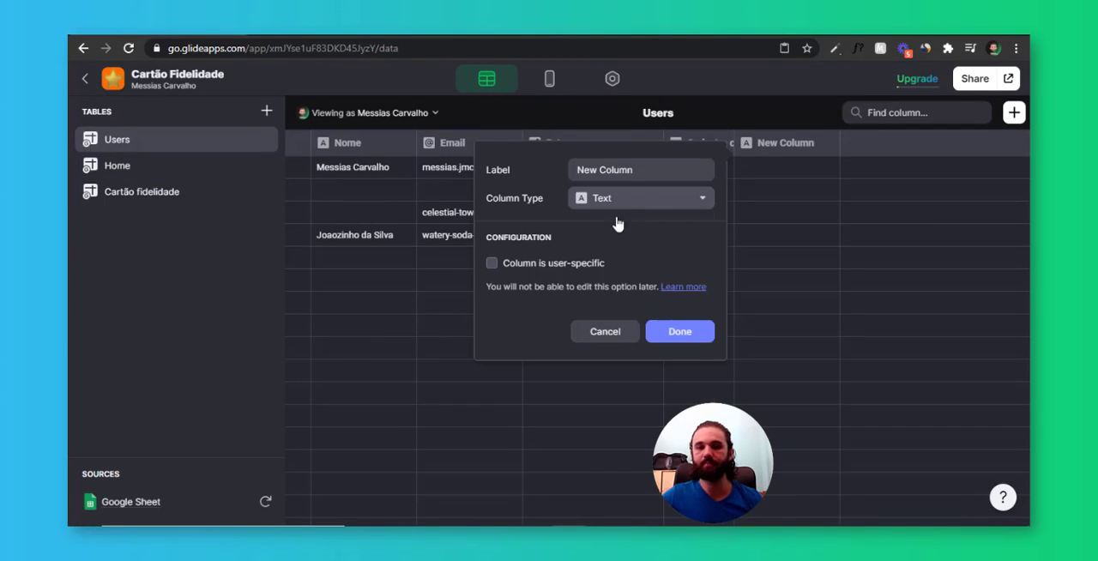
left_click(620, 199)
left_click(642, 275)
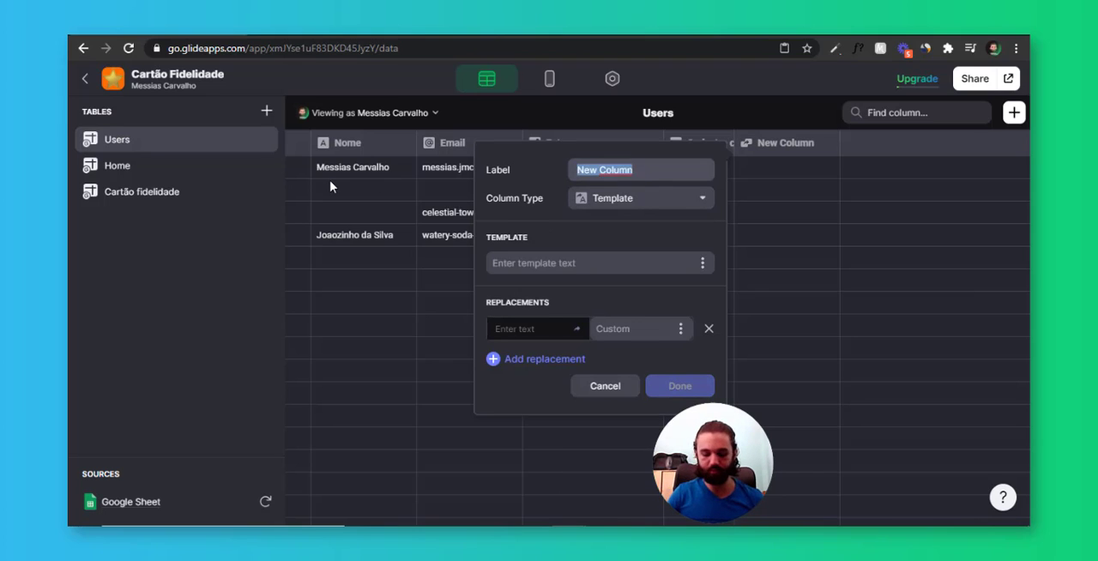
type("Bem vindo")
key("Tab")
key("Tab")
type("Bem Vin")
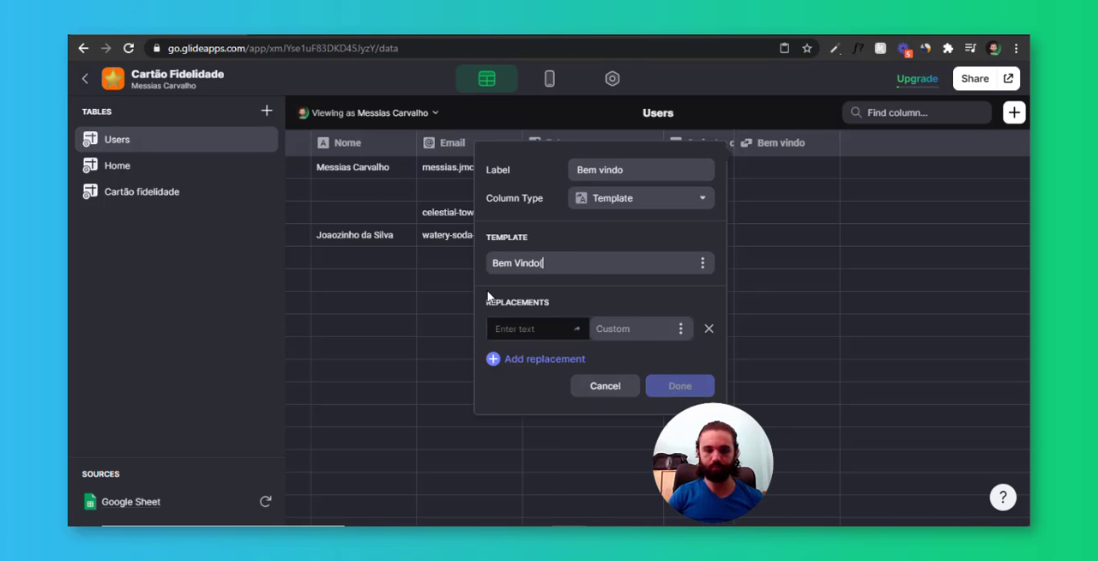
type("do(a) ")
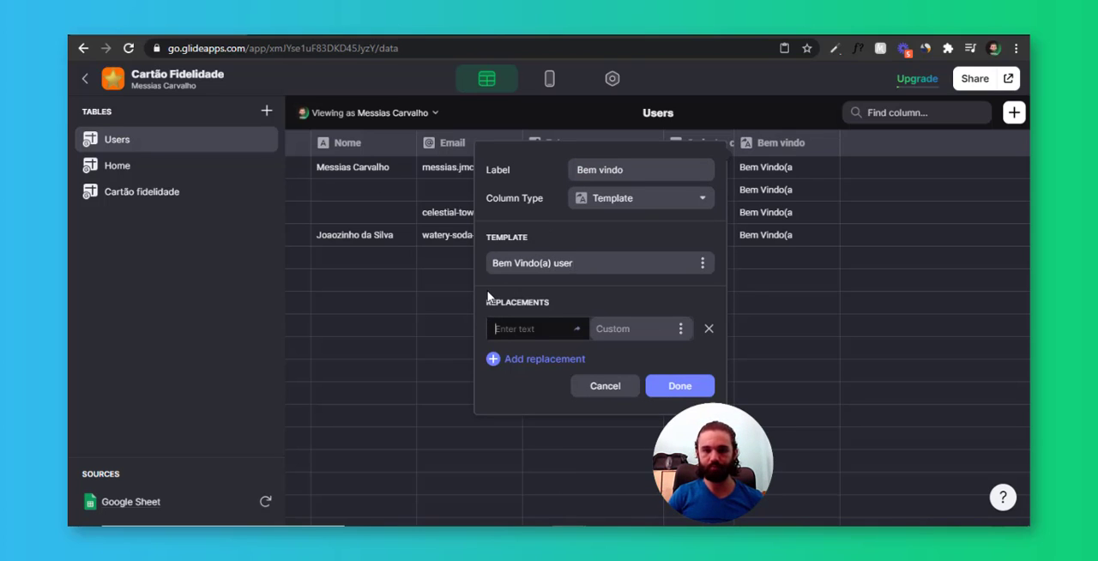
type("user")
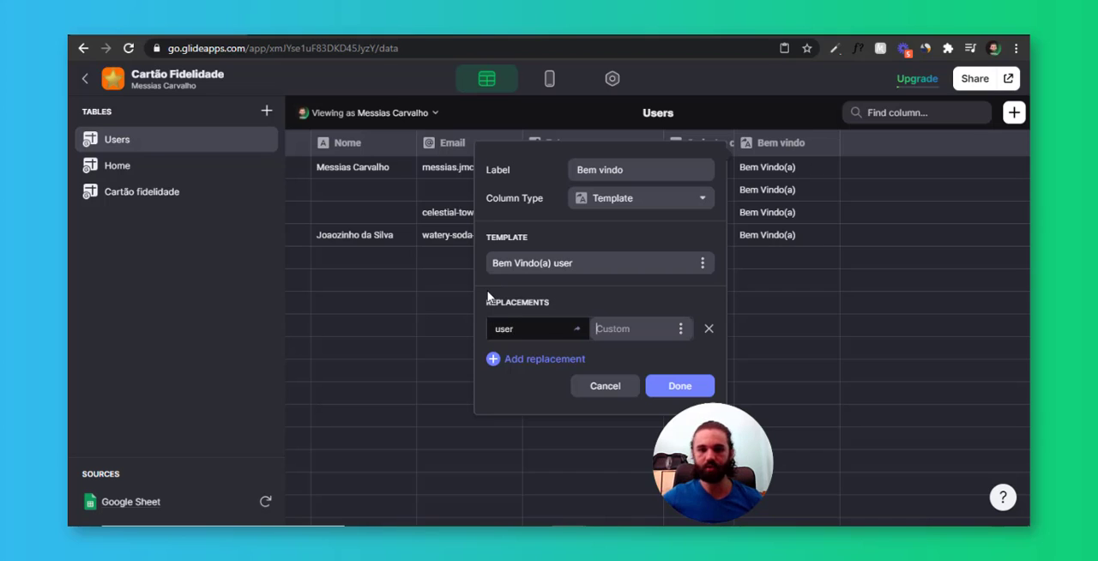
Replace "user" in the template with the Nome column's value and finish creating the column
left_click(681, 328)
left_click(659, 226)
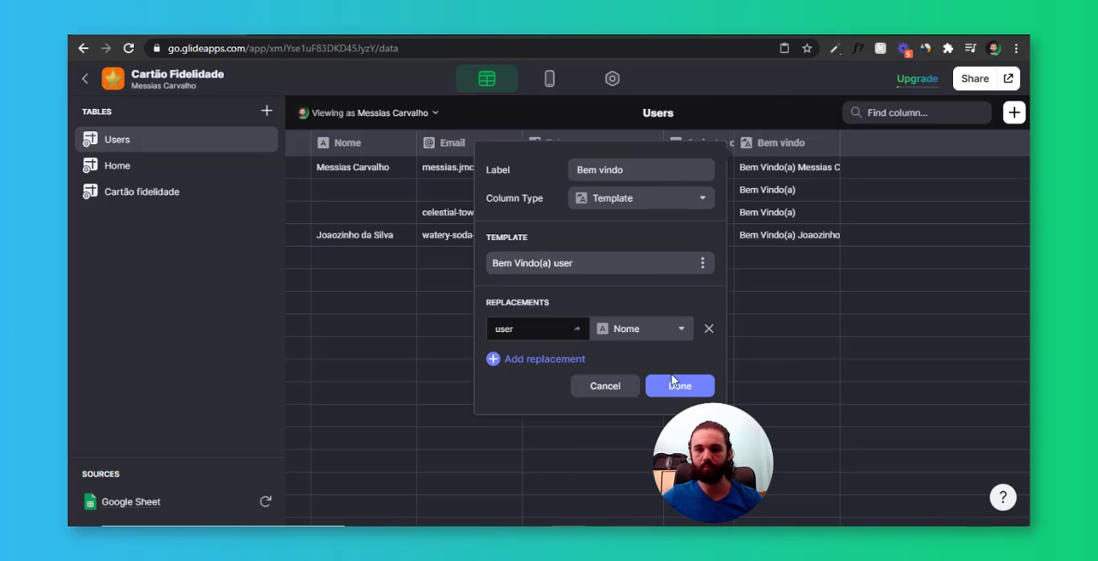
left_click(675, 386)
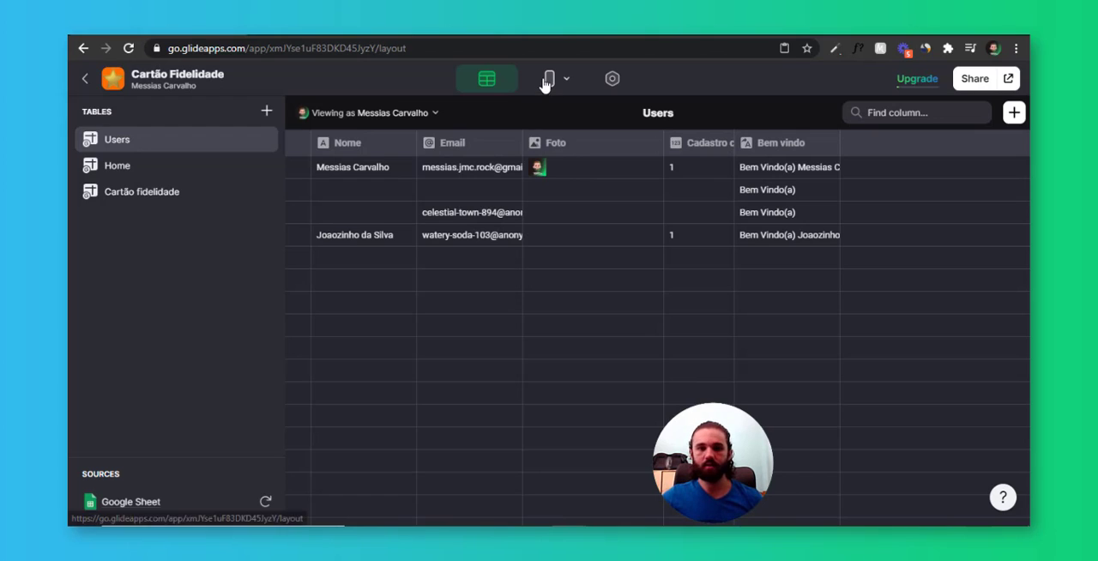
Duplicate the login prompt text on the home screen and move the copy above the logo image
left_click(548, 78)
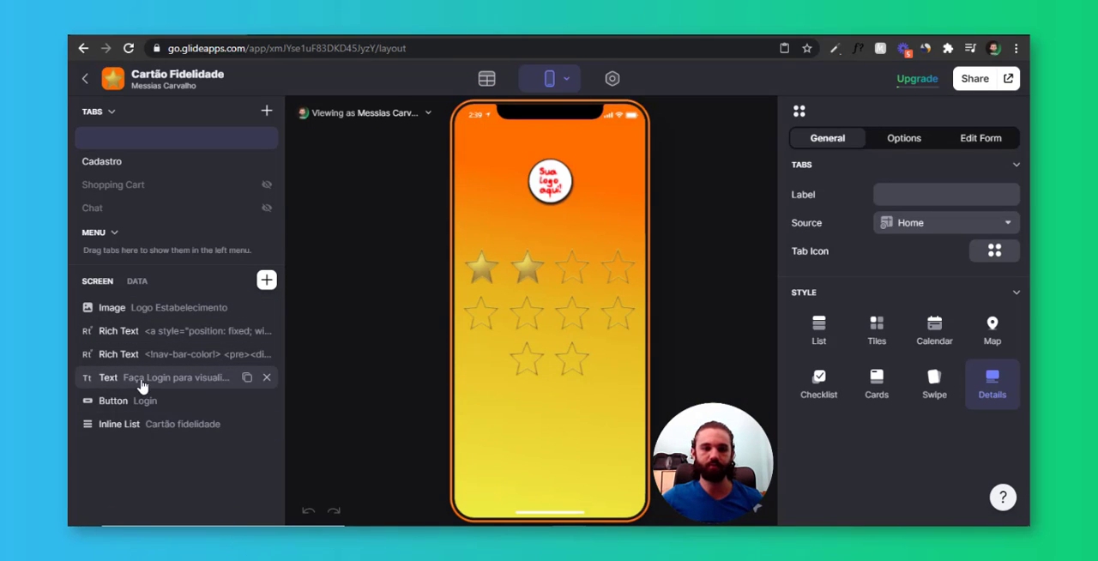
left_click(247, 377)
left_click_drag(215, 382, 219, 309)
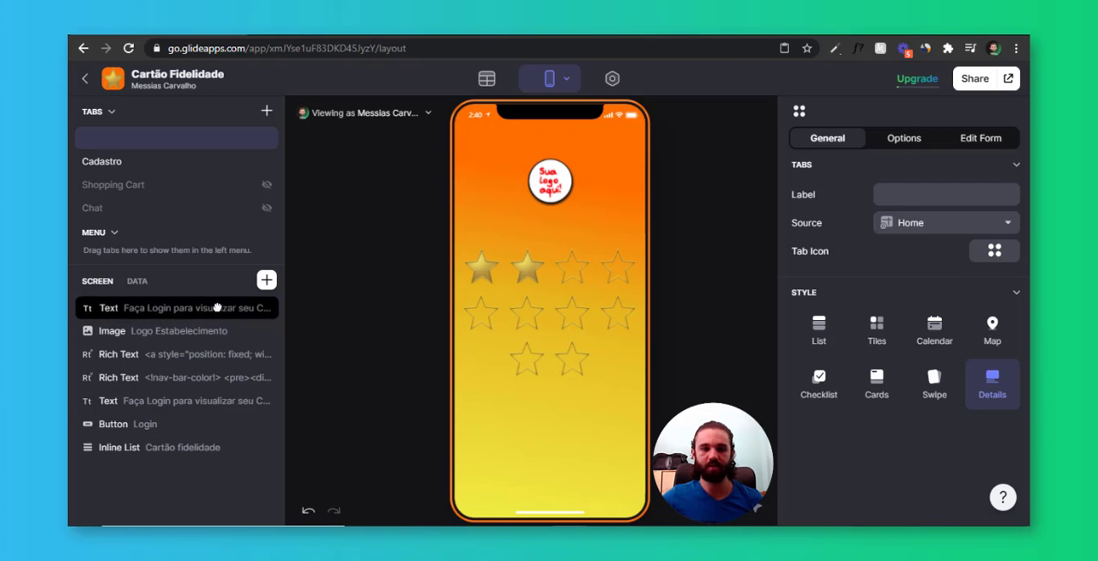
Change the copied text's visibility condition to Cadastro completo is not empty
left_click(199, 310)
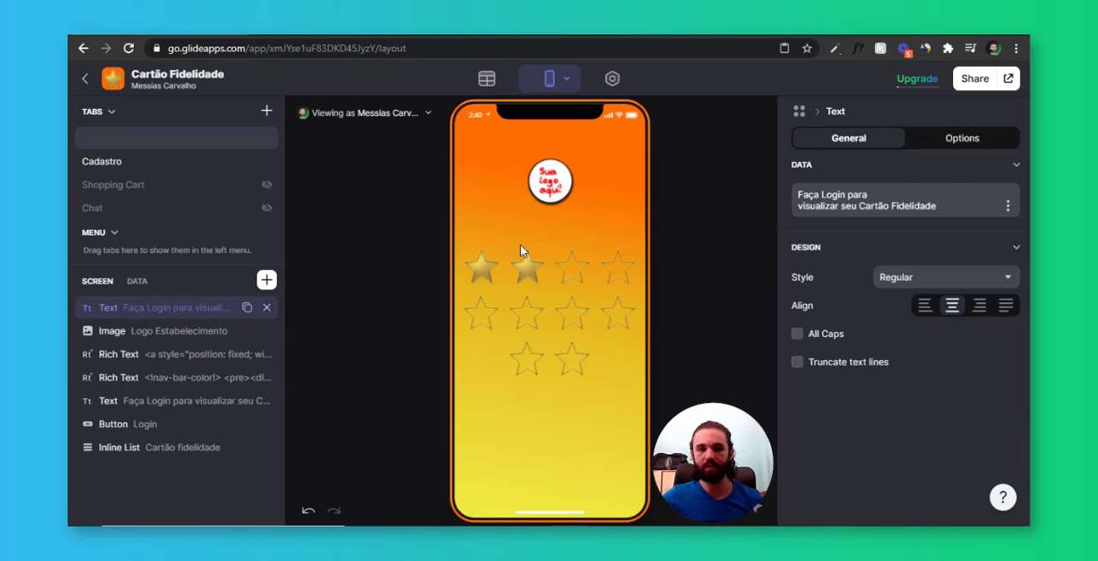
left_click(954, 138)
left_click(897, 204)
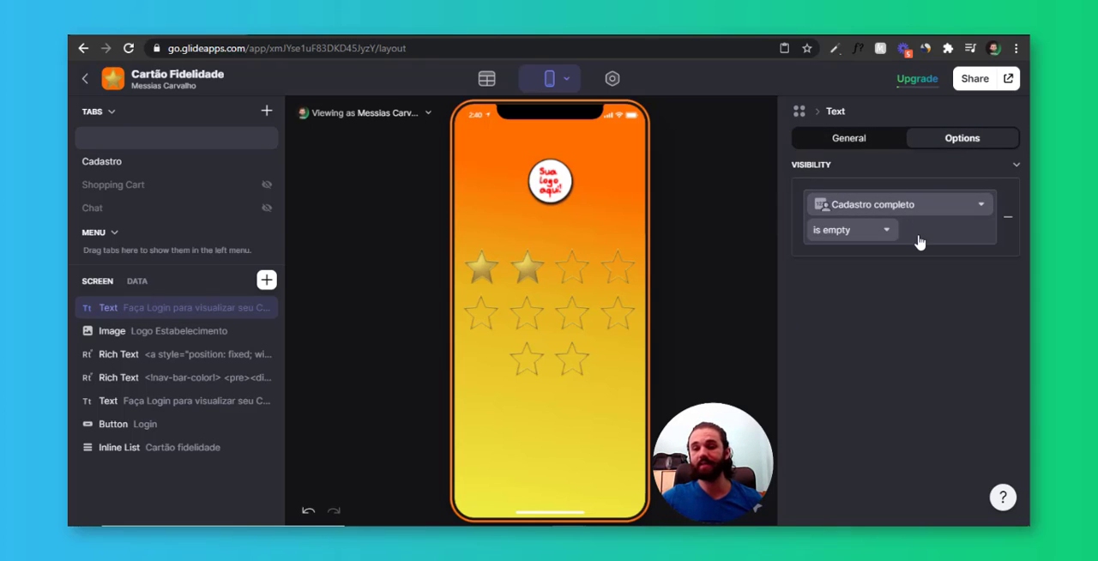
left_click(858, 230)
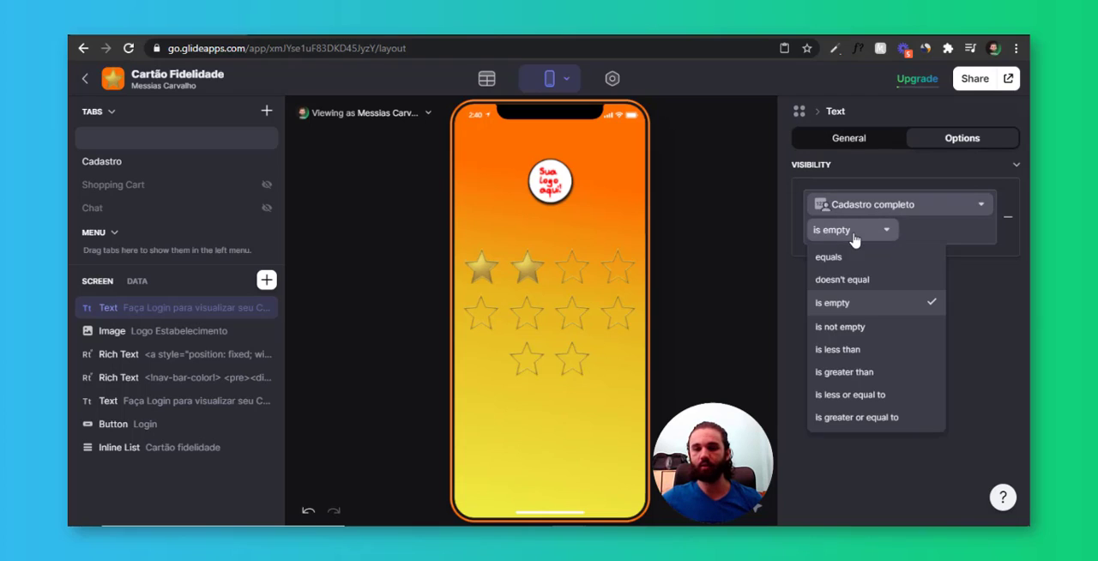
left_click(879, 326)
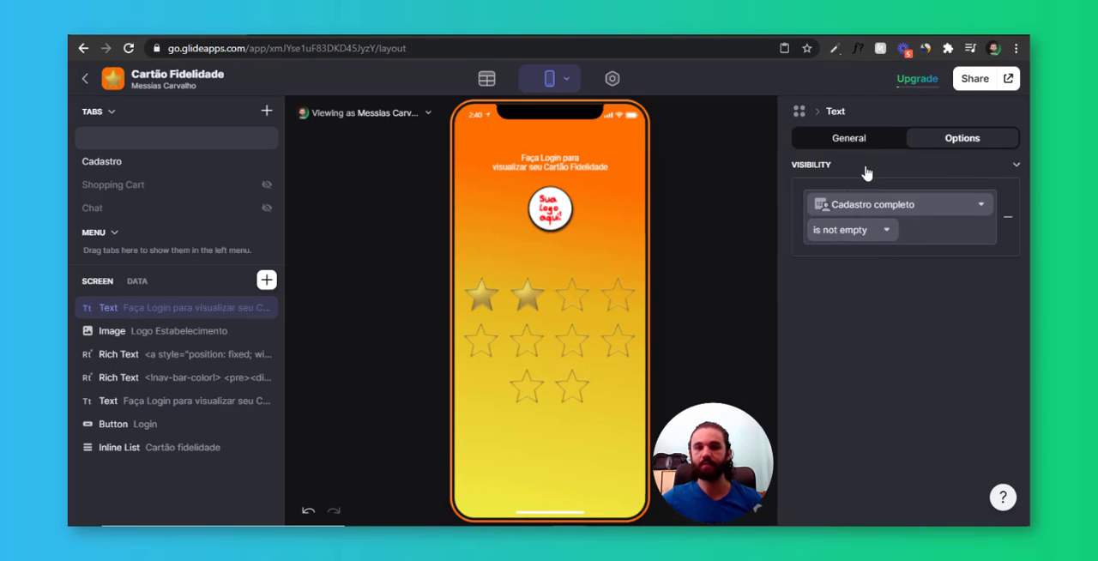
Replace the copied text's content with the user's Bem vindo column
left_click(886, 141)
left_click_drag(937, 207, 798, 194)
key("BackSpace")
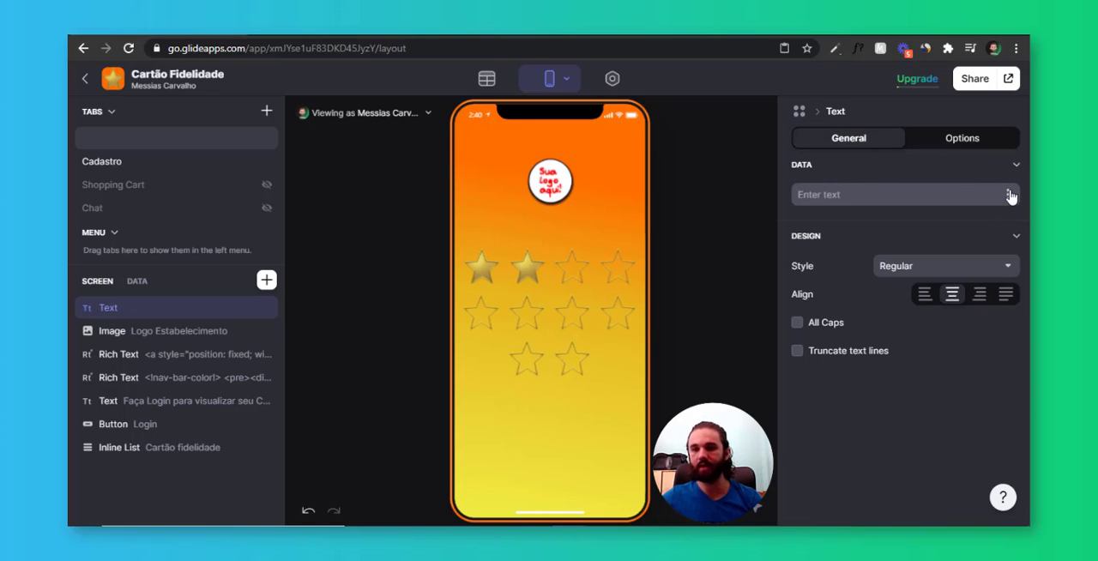
left_click(1009, 196)
mouse_move(861, 365)
left_click(631, 464)
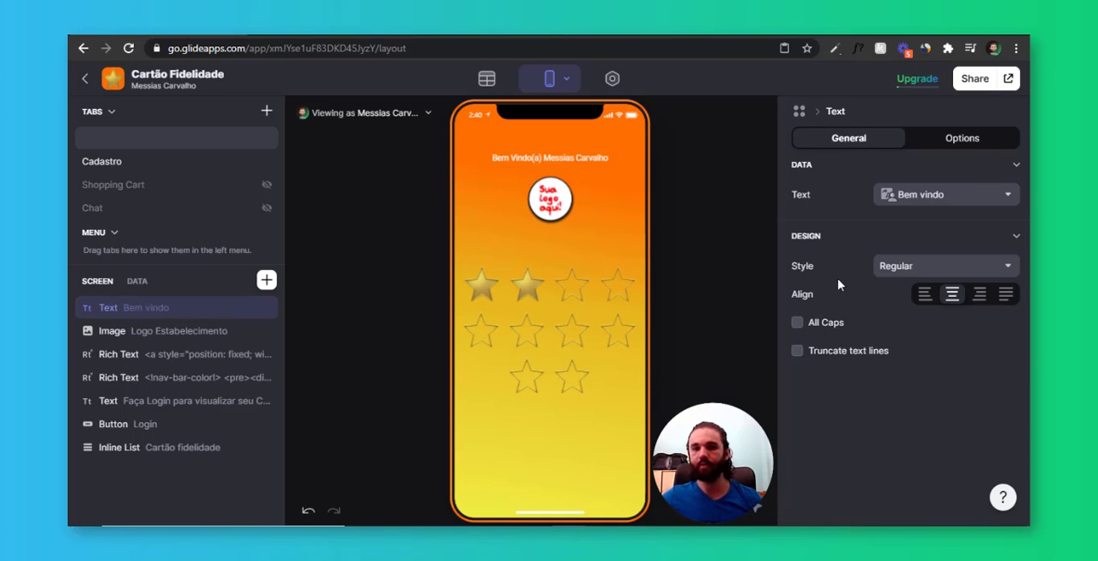
Set the style of the welcome text on the home screen to Headline 3
left_click(915, 271)
left_click(920, 434)
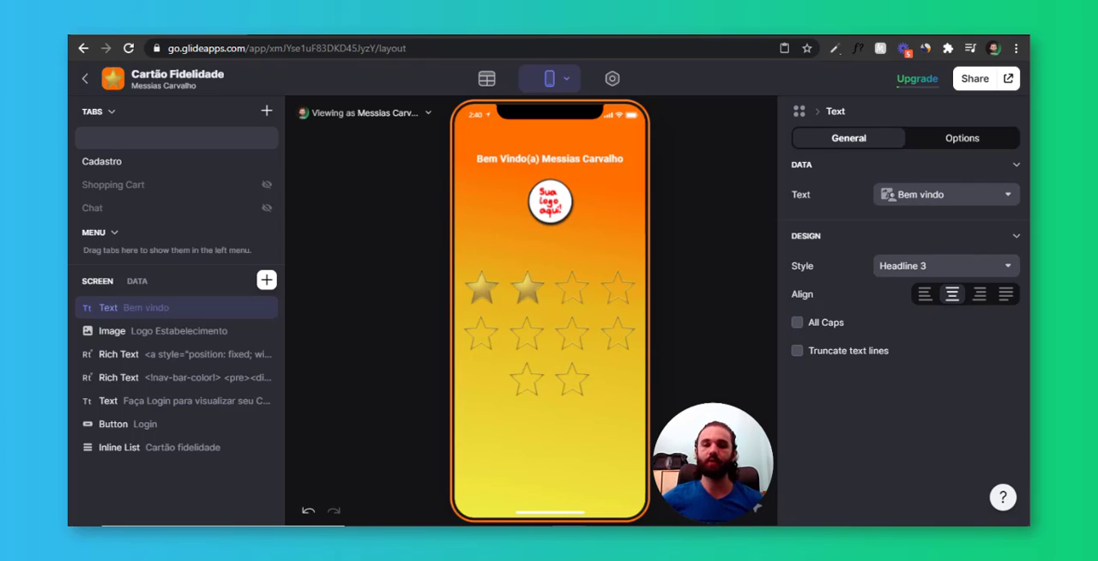
left_click(568, 326)
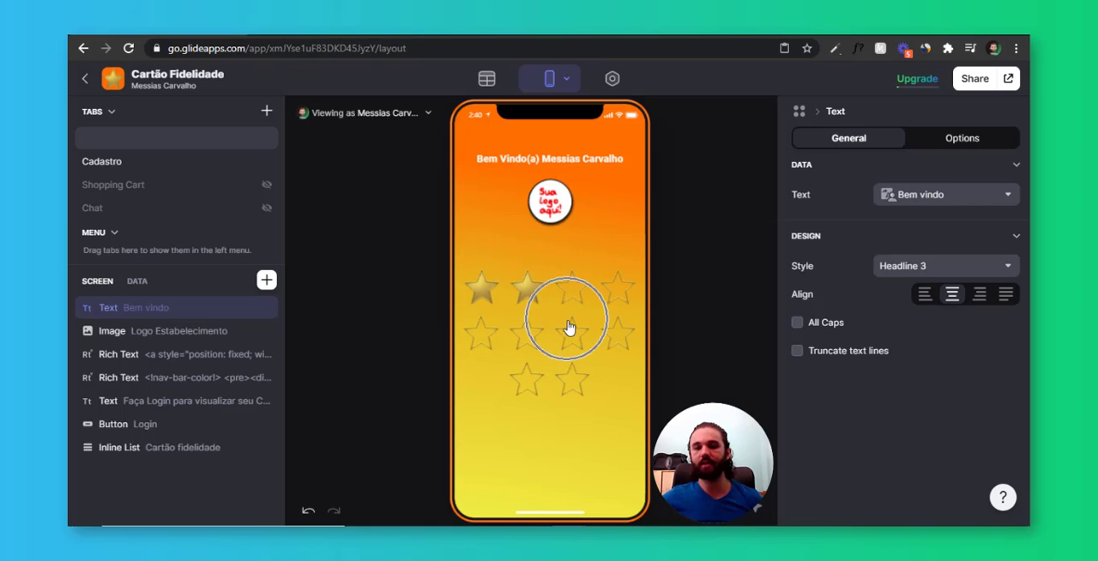
Review the star list's data source and examine the Número and Imagem columns in the Cartão fidelidade table
left_click(180, 446)
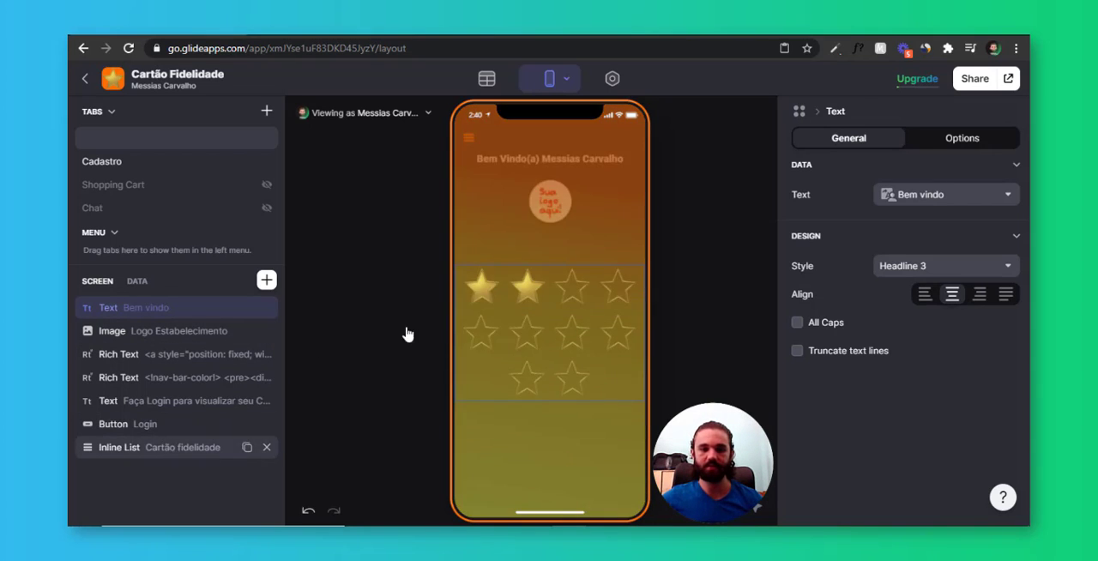
scroll(874, 357, "down", 1)
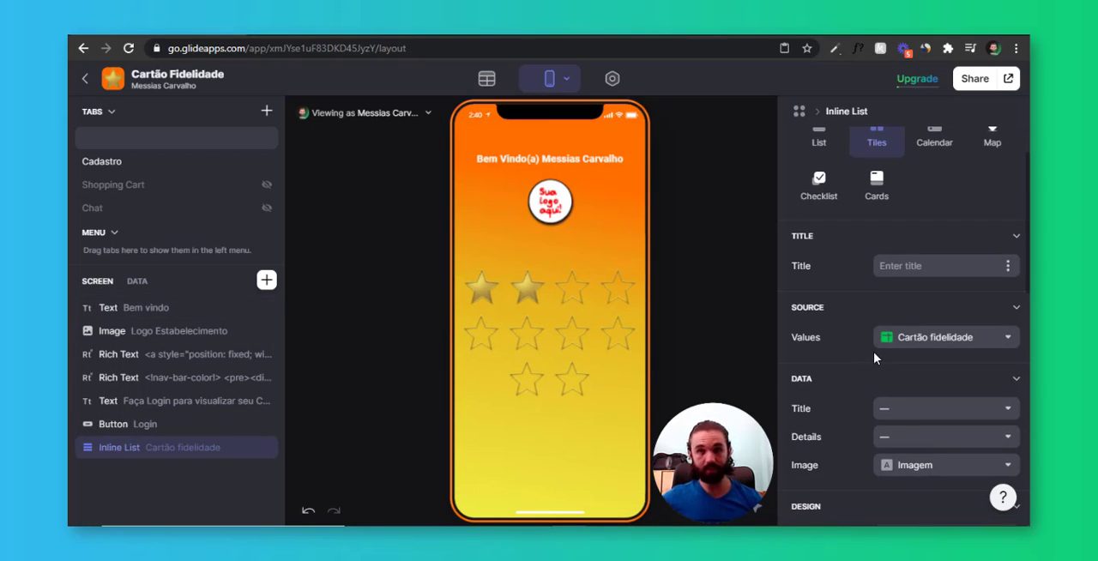
left_click(489, 80)
left_click(175, 198)
left_click_drag(348, 170, 445, 401)
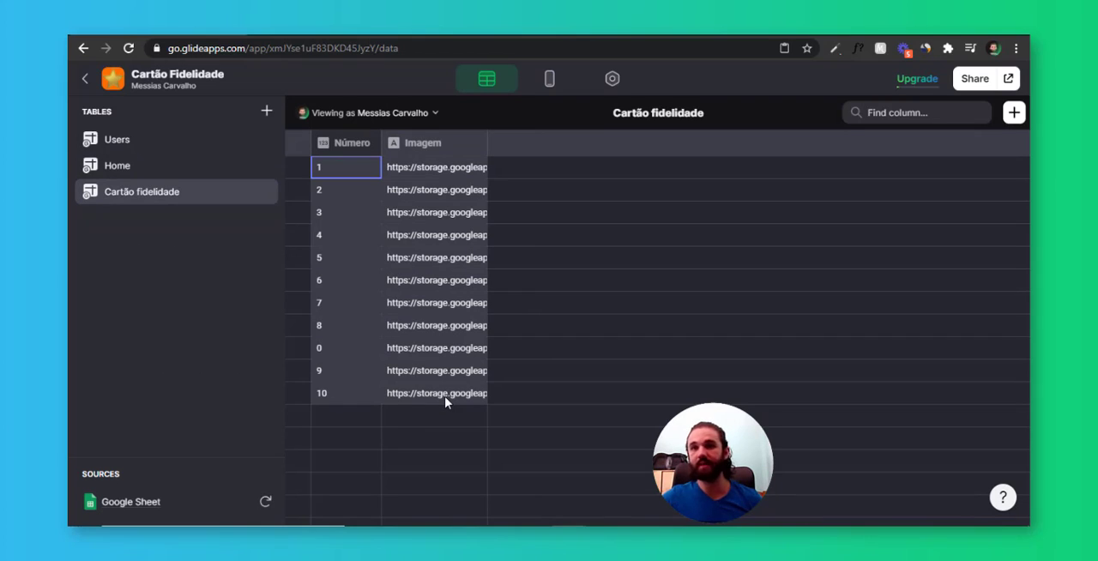
left_click_drag(358, 175, 430, 391)
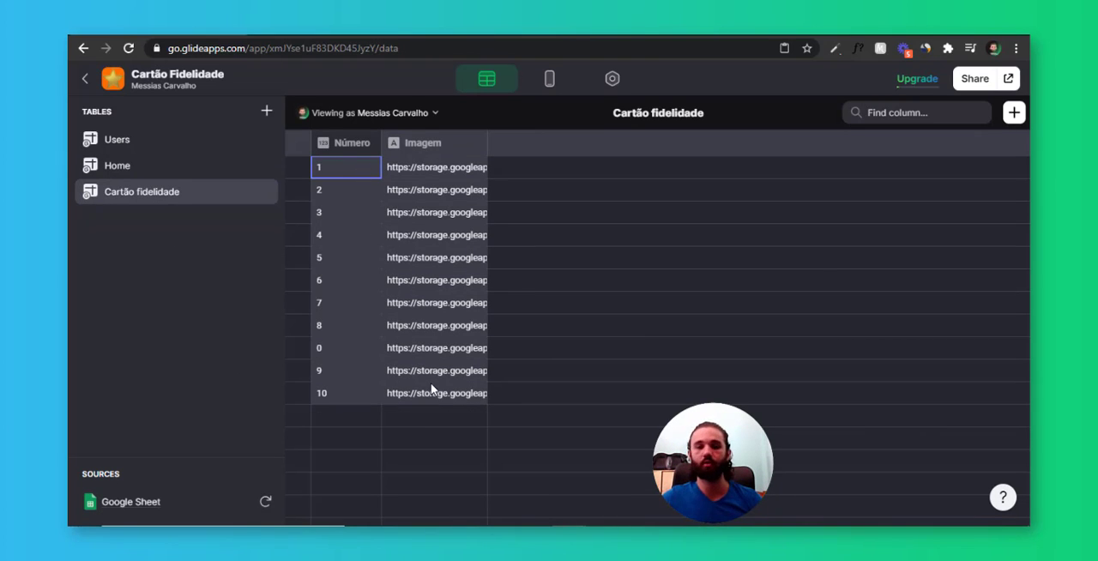
left_click_drag(452, 166, 470, 397)
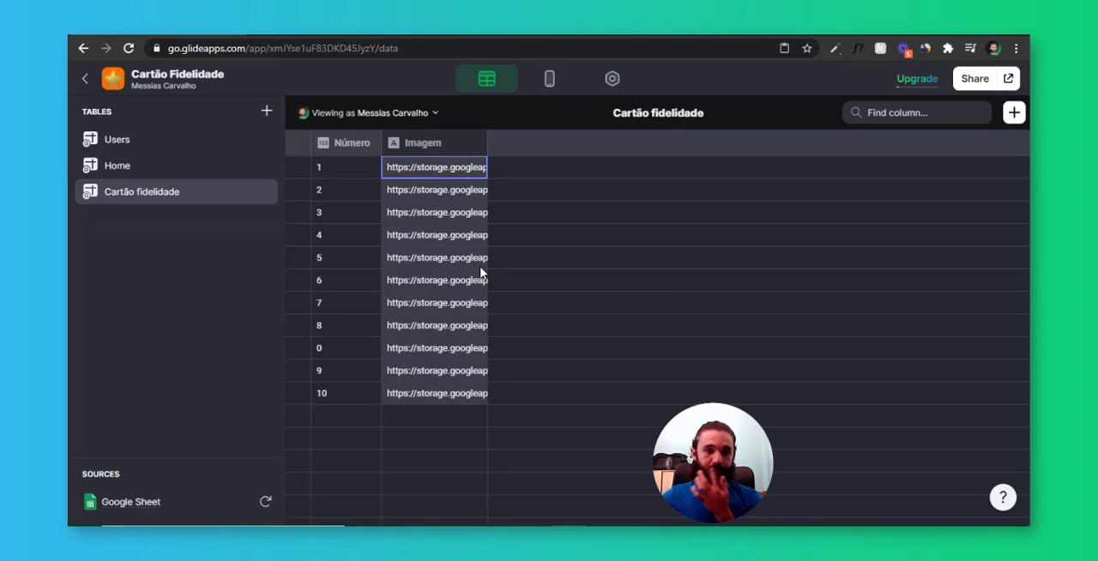
Open the Users table in the data editor and narrow its Foto column
left_click(549, 78)
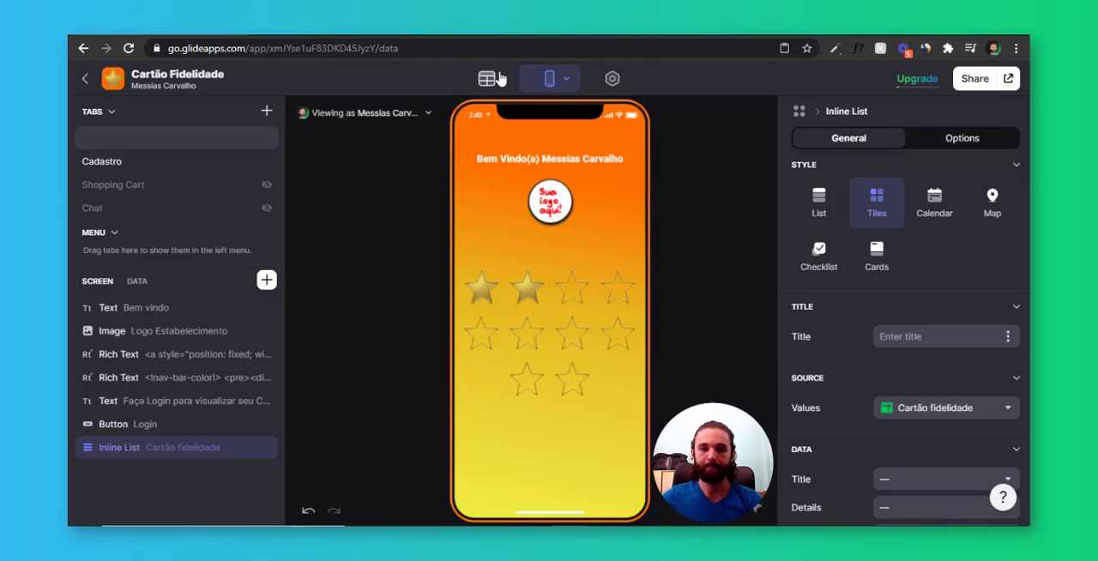
left_click(498, 80)
key("Right")
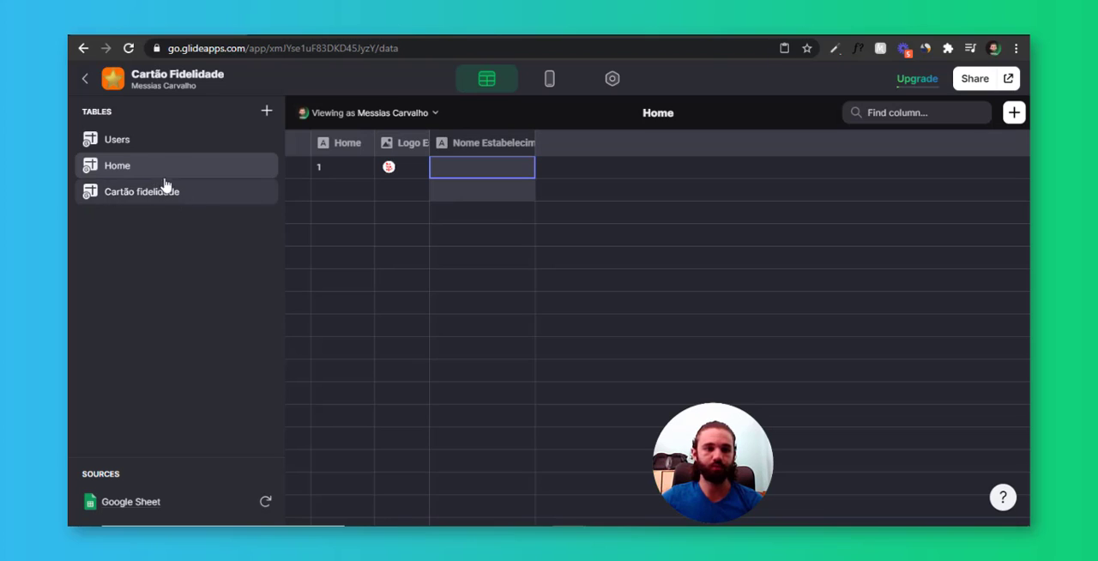
left_click(169, 147)
left_click(603, 232)
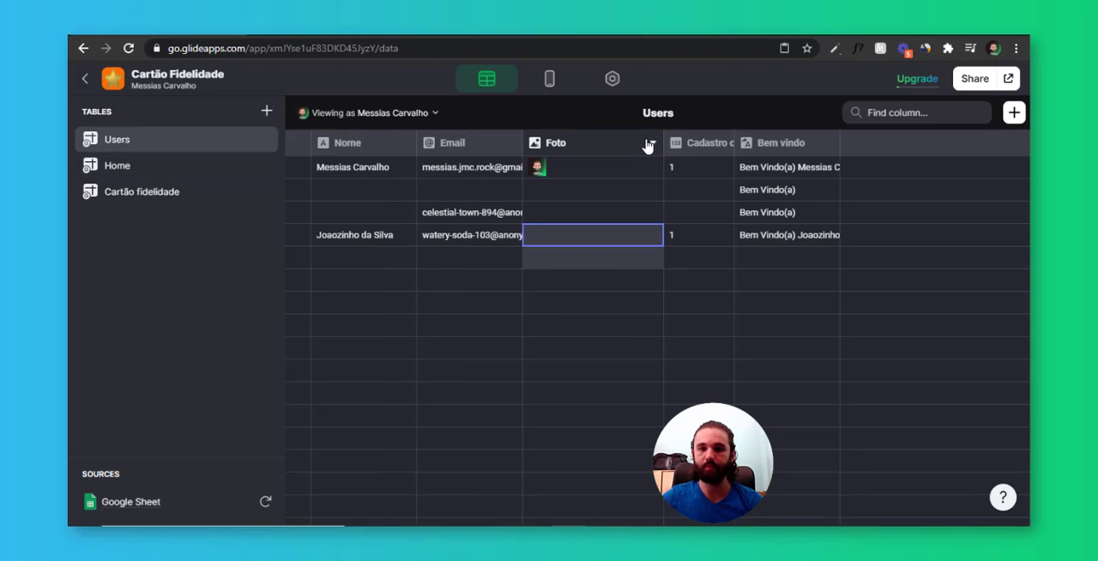
left_click_drag(663, 143, 601, 145)
left_click(645, 163)
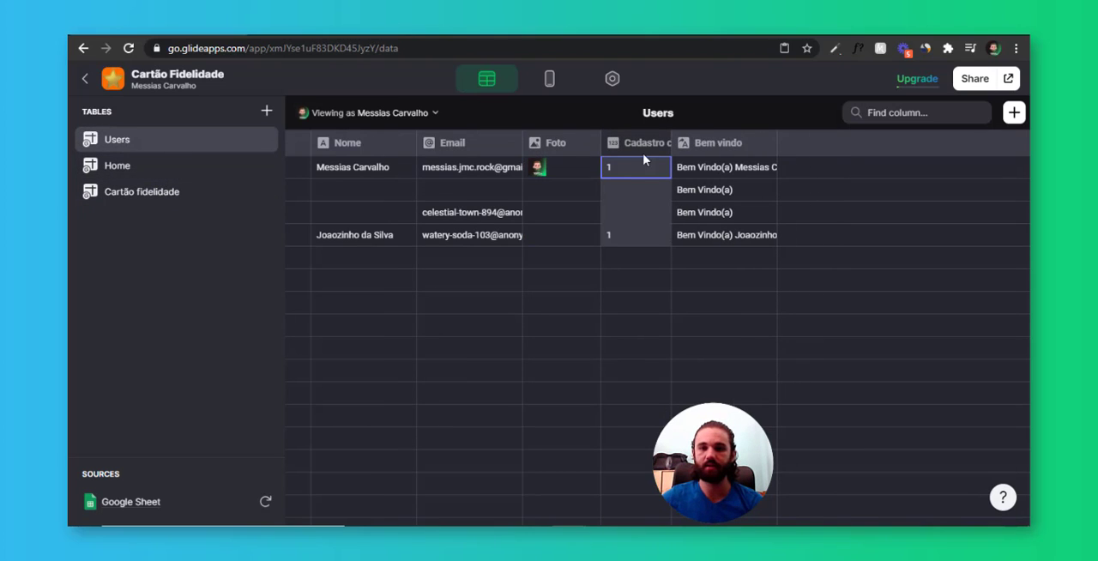
left_click(729, 195)
left_click(685, 215)
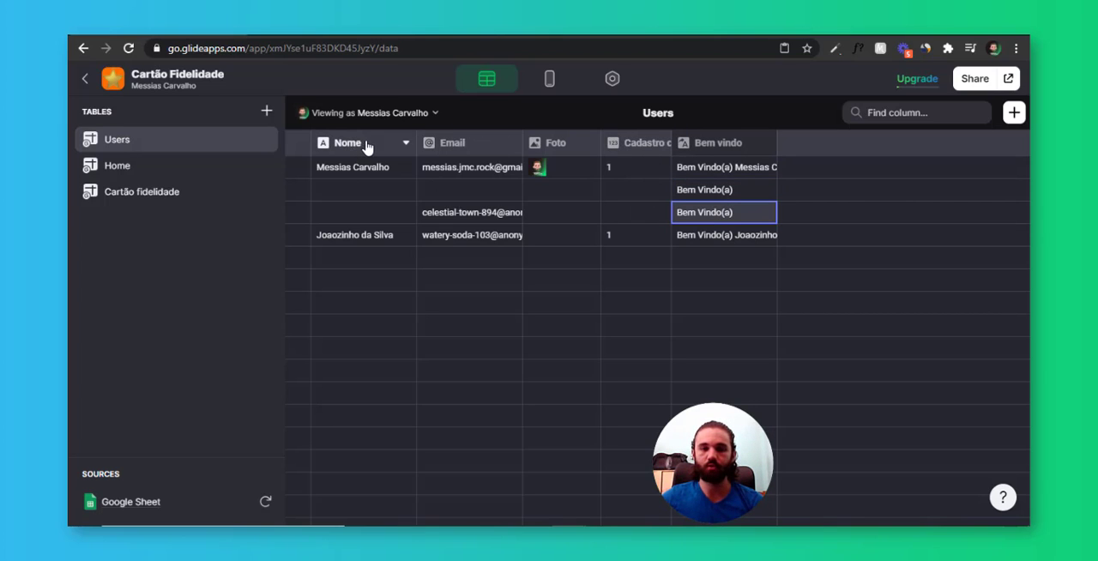
left_click(758, 172)
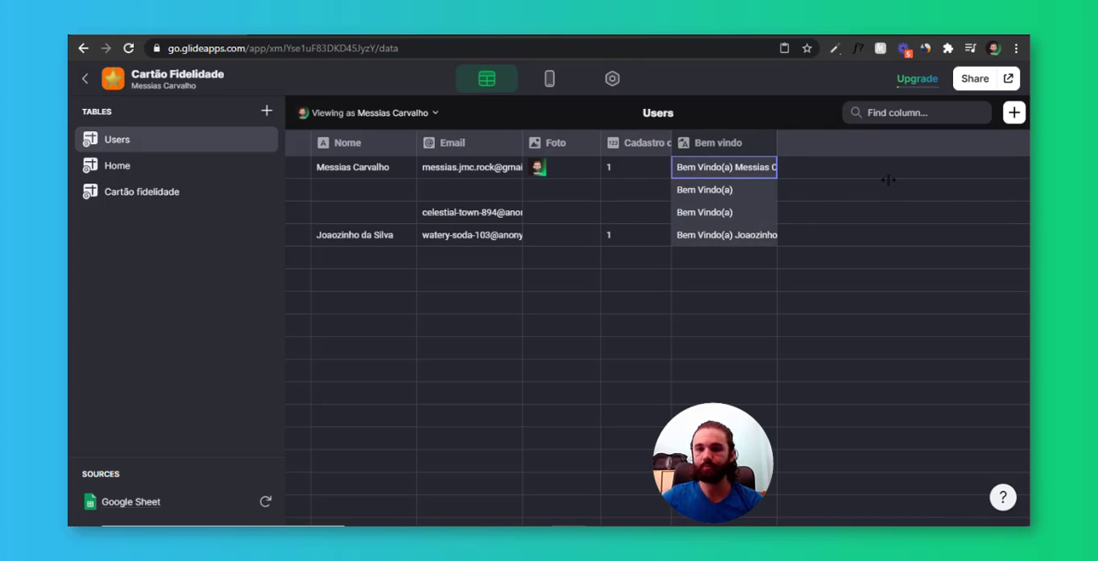
Add a new column to the Users table and label it Total Estrelas
left_click(1015, 112)
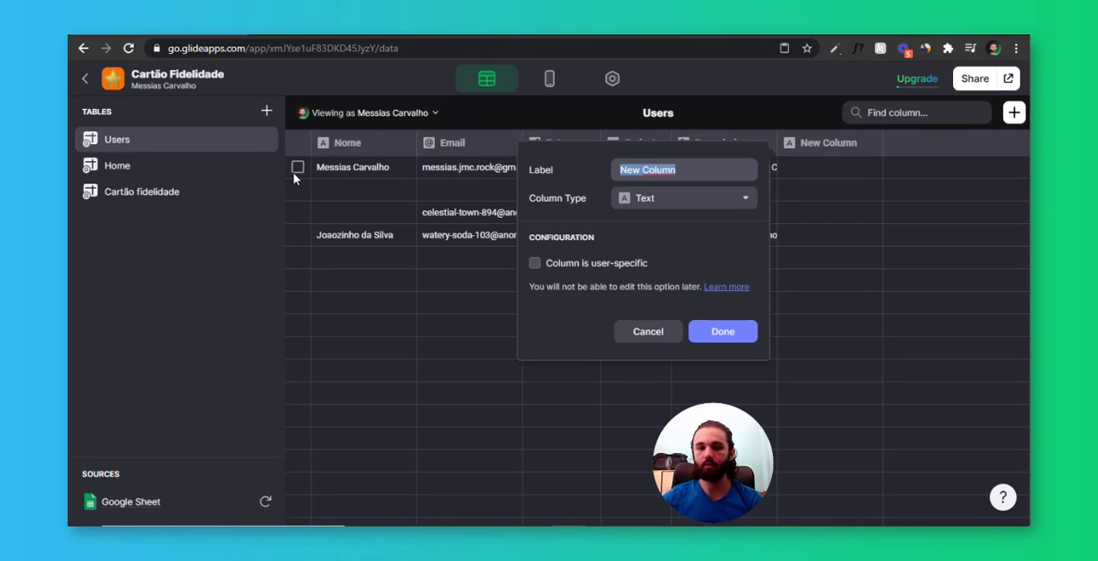
type("total Est")
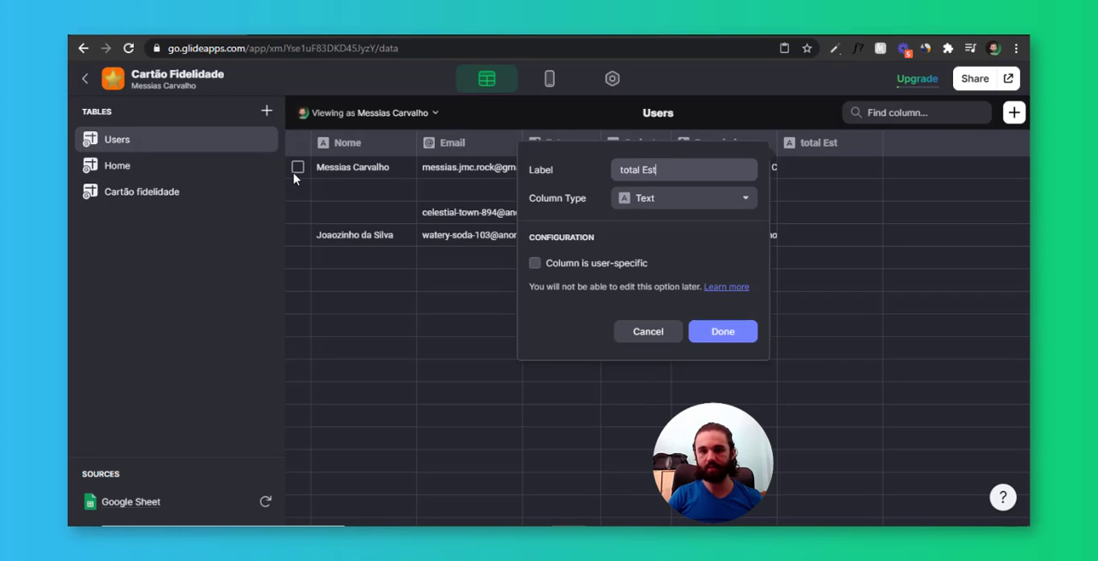
type("relas")
key("Delete")
type("T")
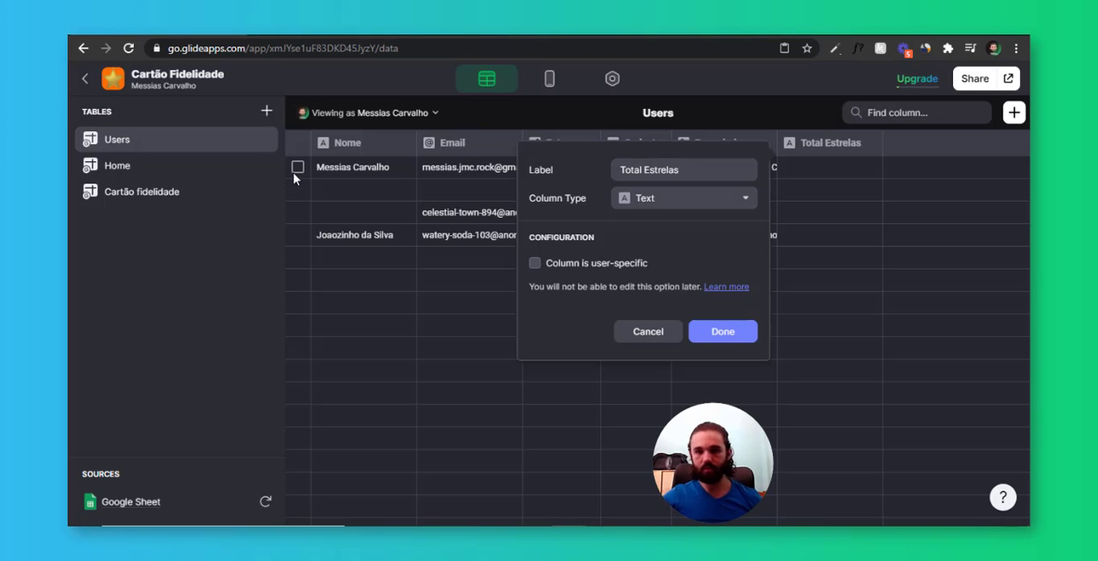
Make Total Estrelas a Number column and finish creating it
left_click(692, 198)
mouse_move(738, 226)
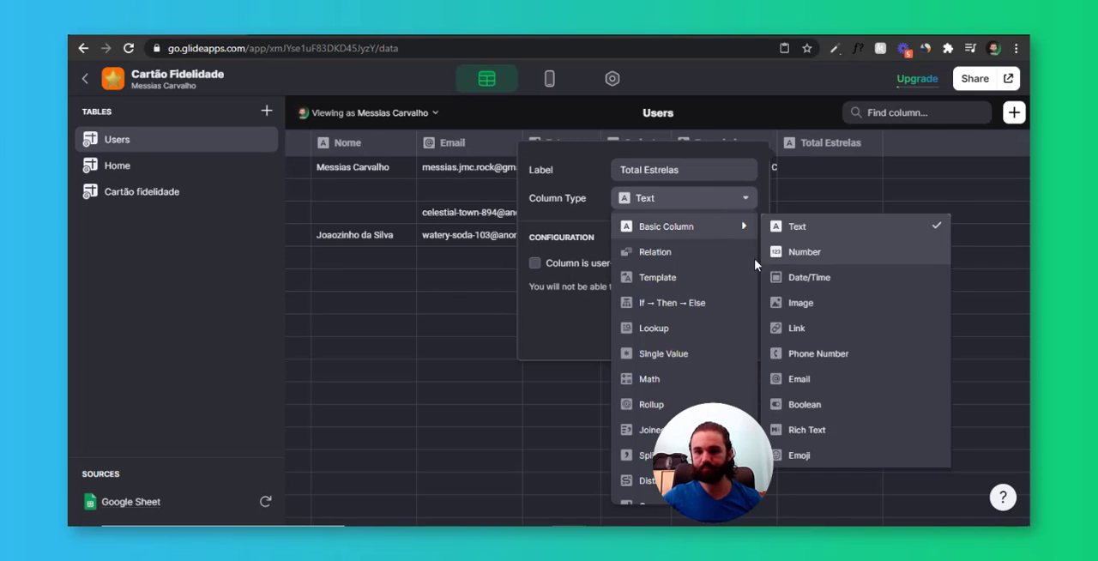
left_click(803, 249)
left_click(659, 355)
left_click(648, 382)
left_click(608, 384)
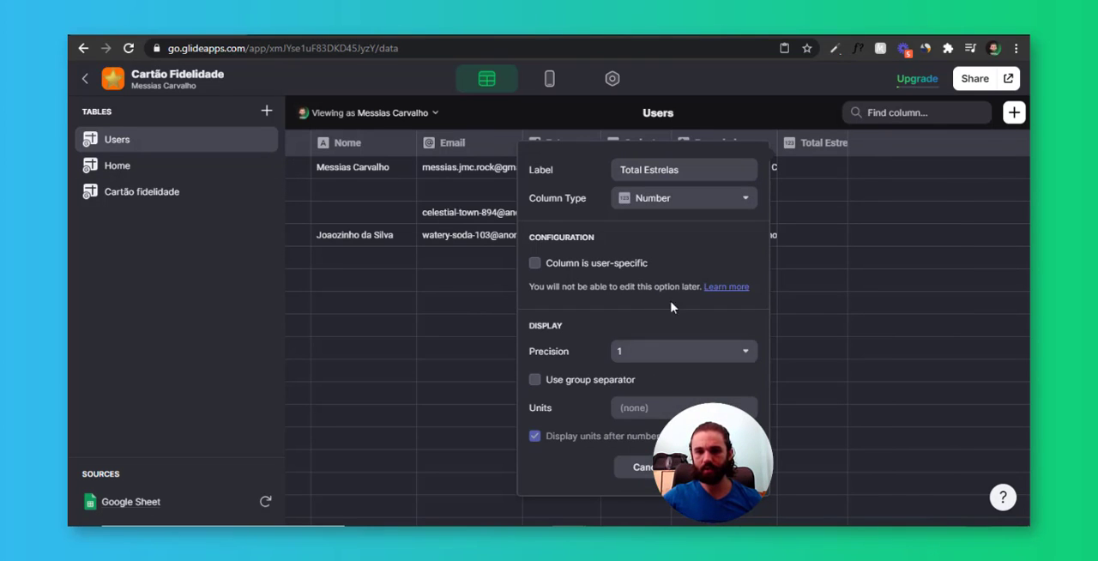
left_click(725, 468)
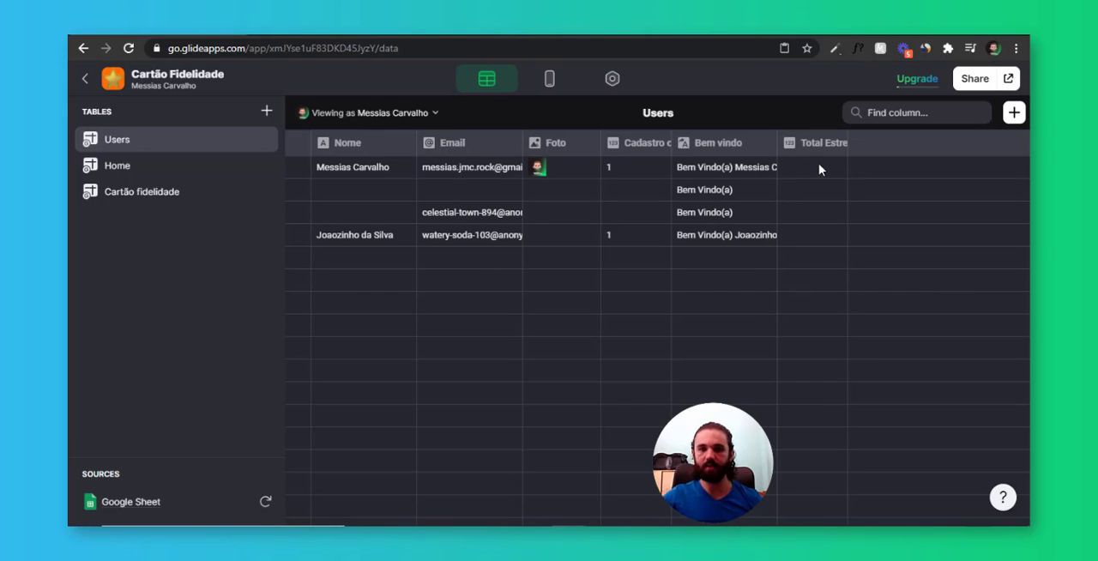
Enter 4 as the Total Estrelas value for the first user
double_click(819, 169)
type("4")
key("Return")
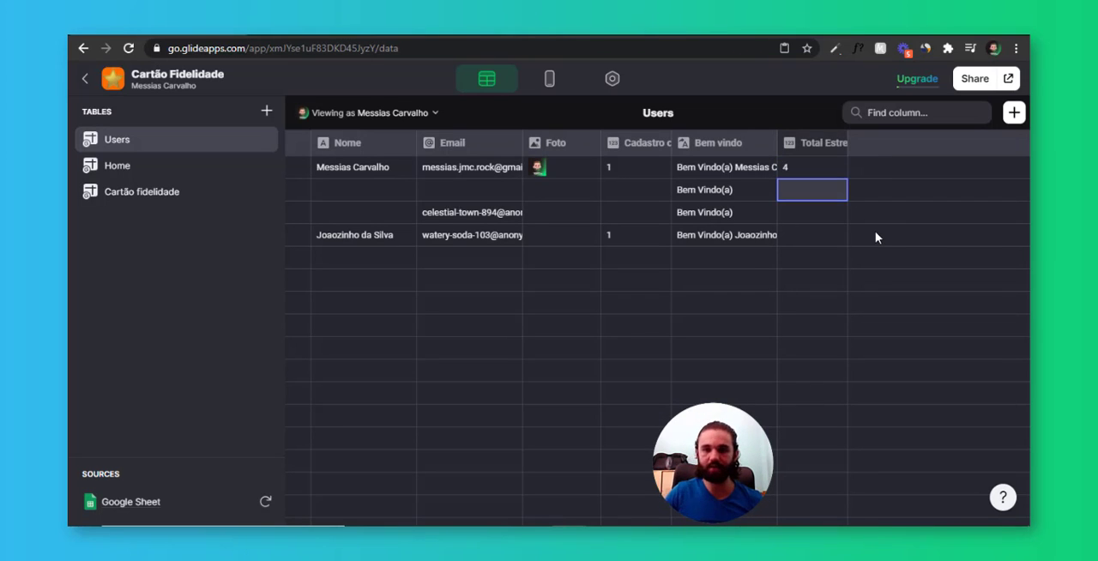
Set the first user's Total Estrelas value to 5
double_click(829, 173)
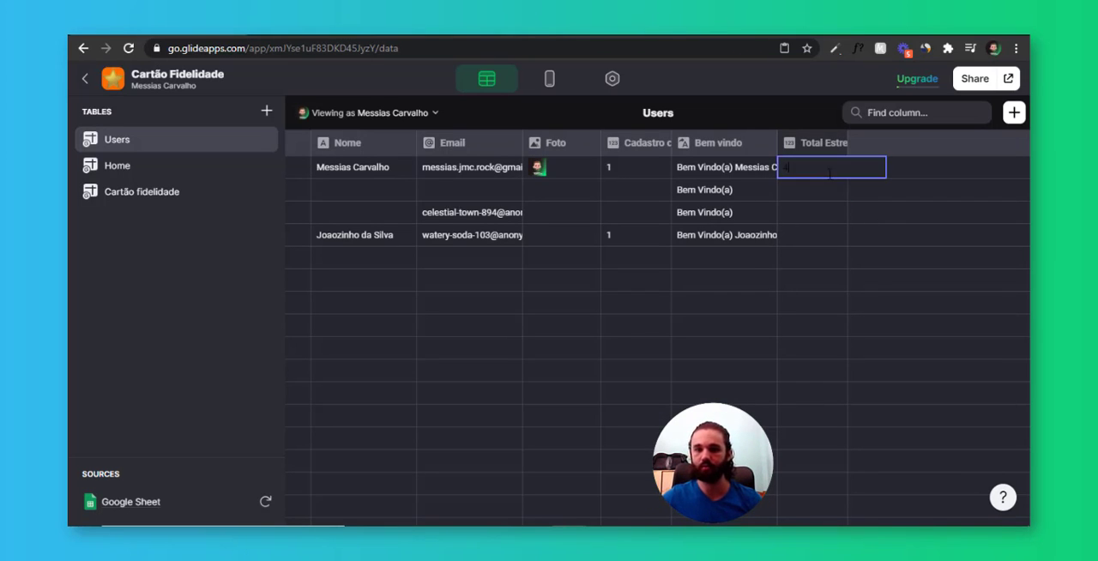
key("BackSpace")
type("5")
key("Return")
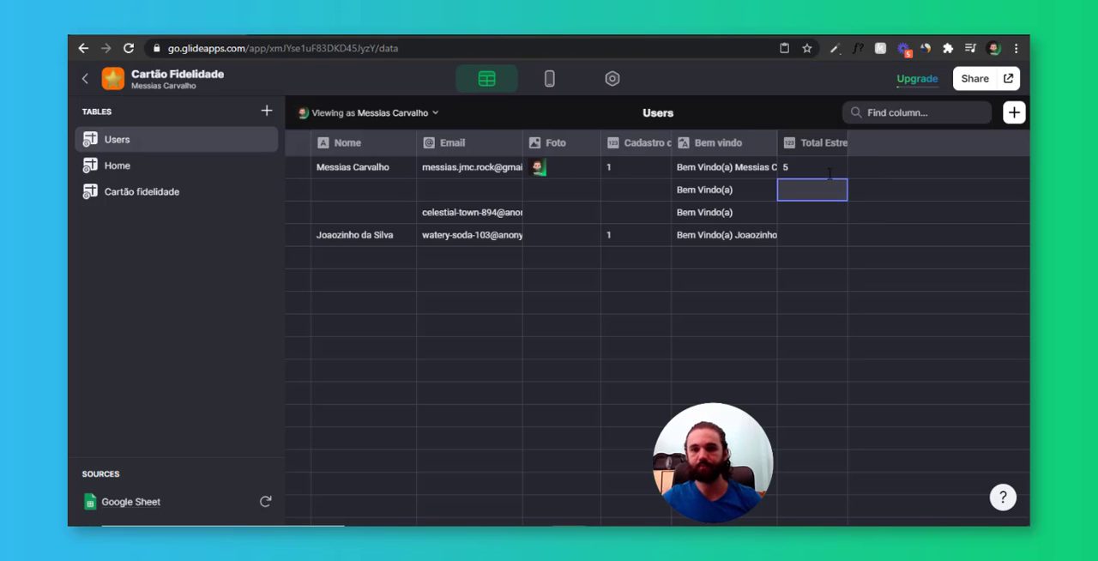
Add a Template column to the Cartão fidelidade table that takes the signed-in user's Email as its template
left_click(135, 193)
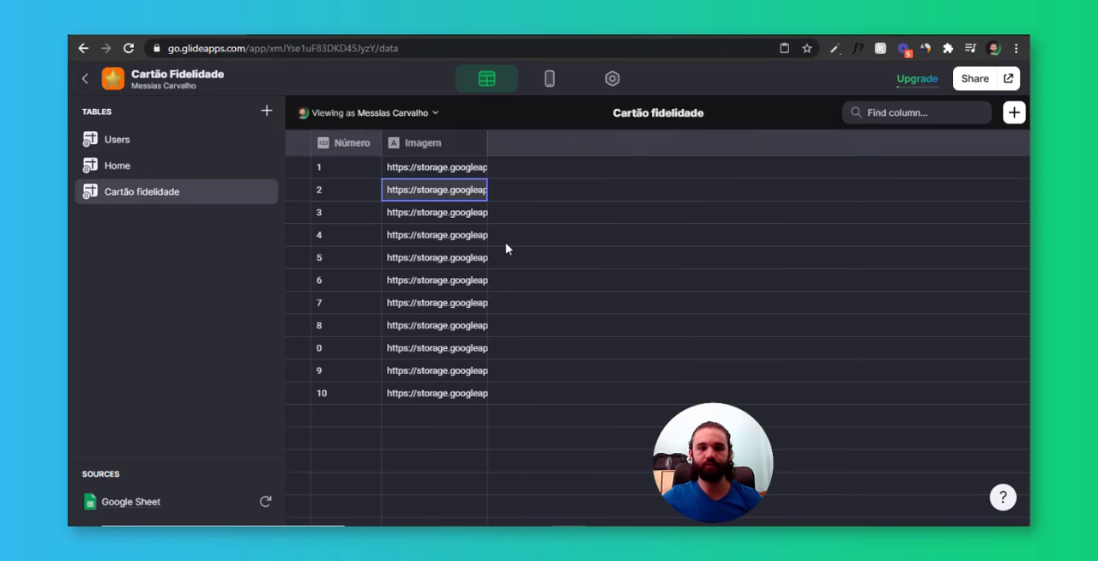
left_click(538, 153)
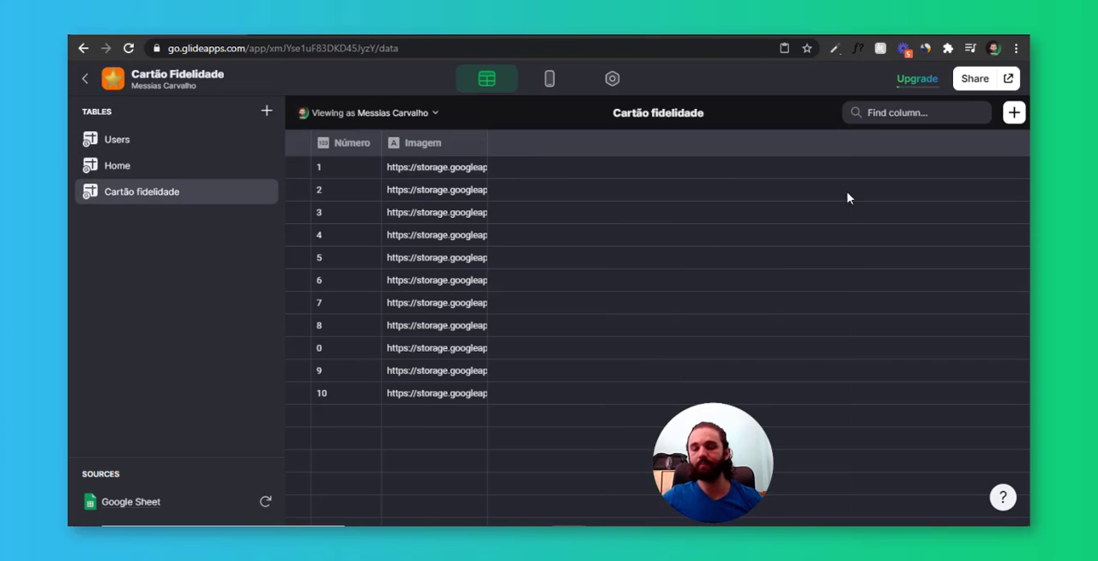
left_click(1014, 112)
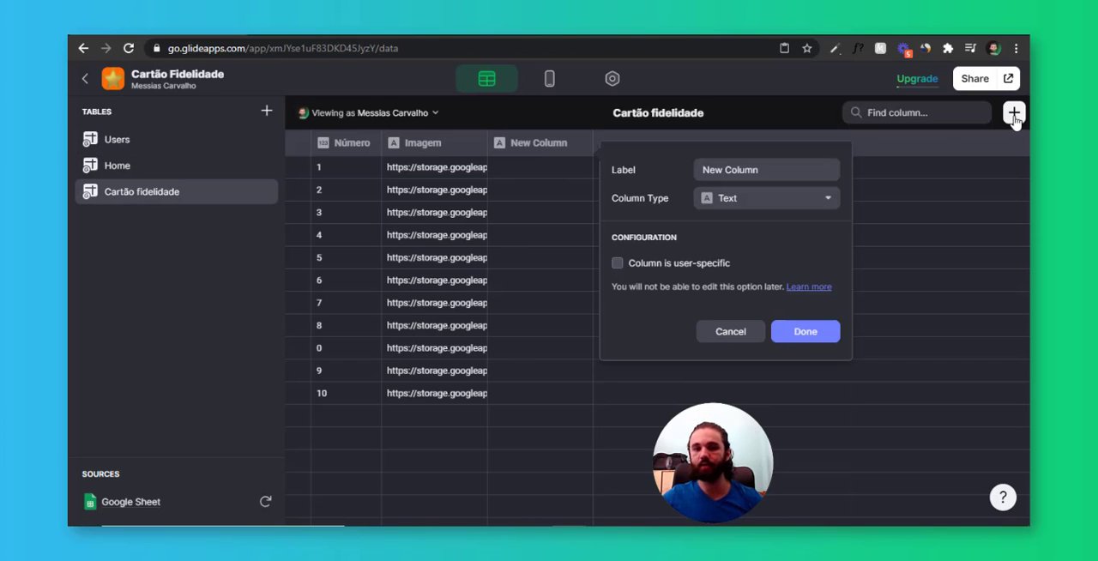
left_click(781, 203)
left_click(762, 279)
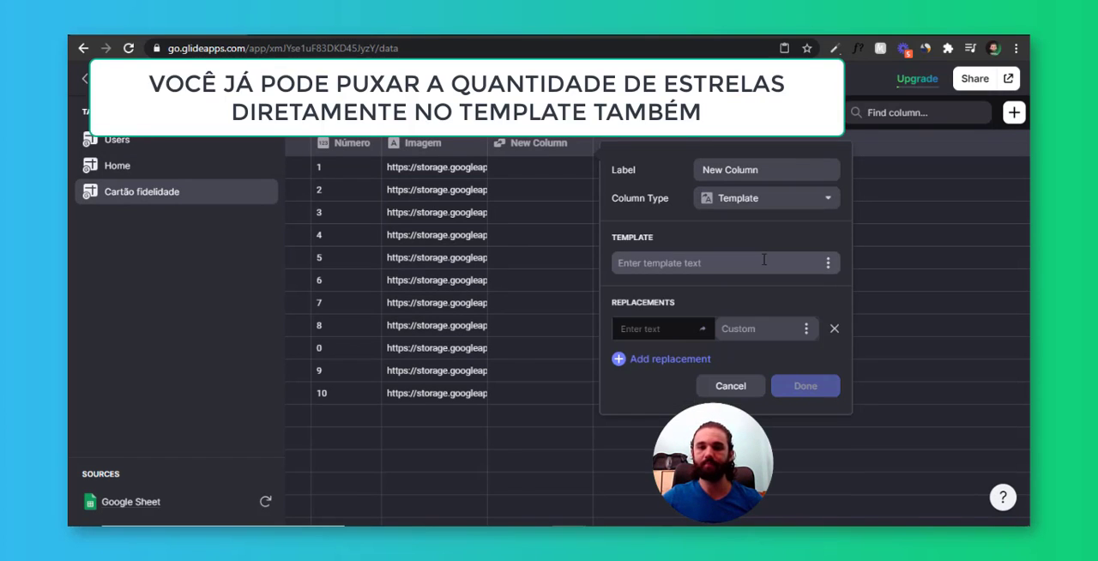
left_click(829, 266)
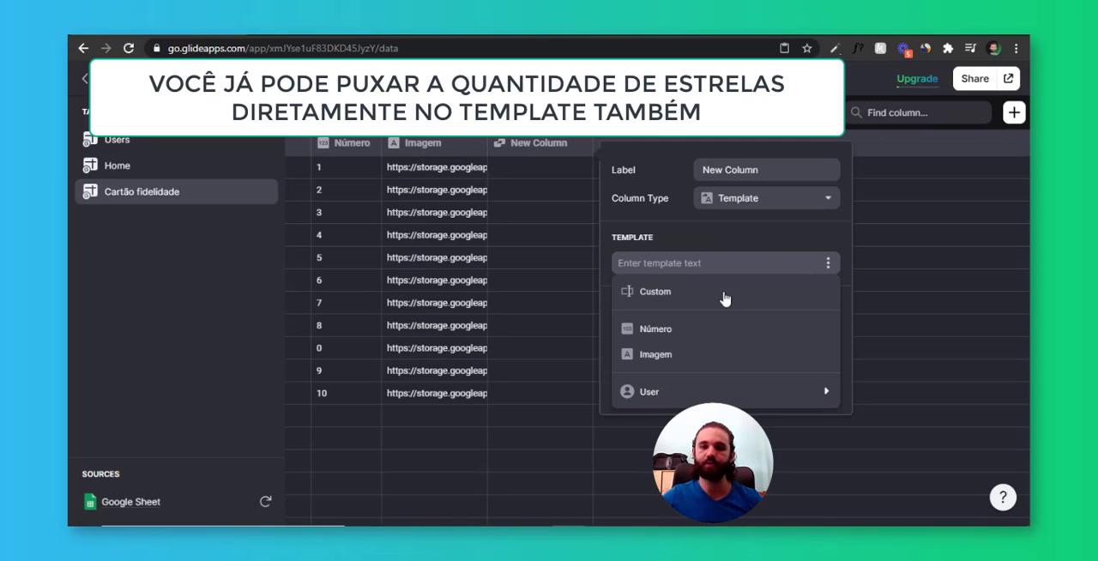
mouse_move(711, 396)
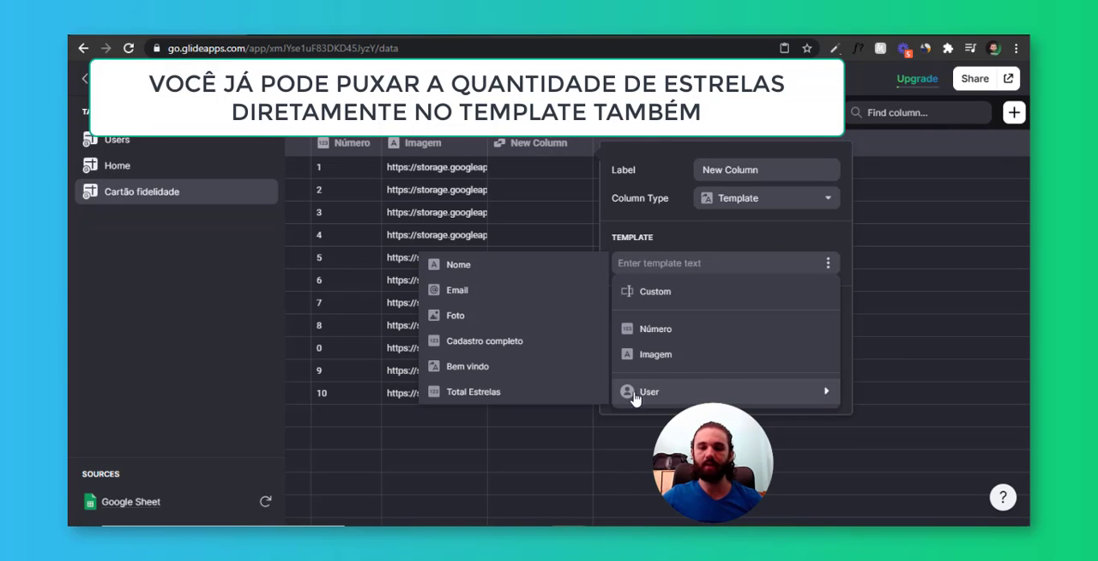
left_click(487, 291)
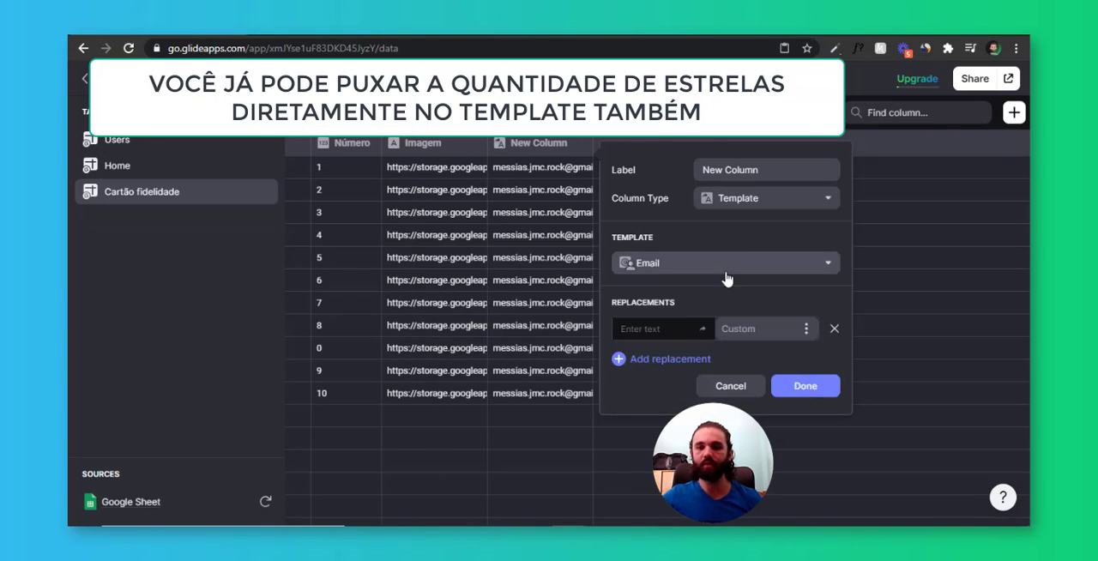
Label the template column Email usuário and finish creating it
type("email")
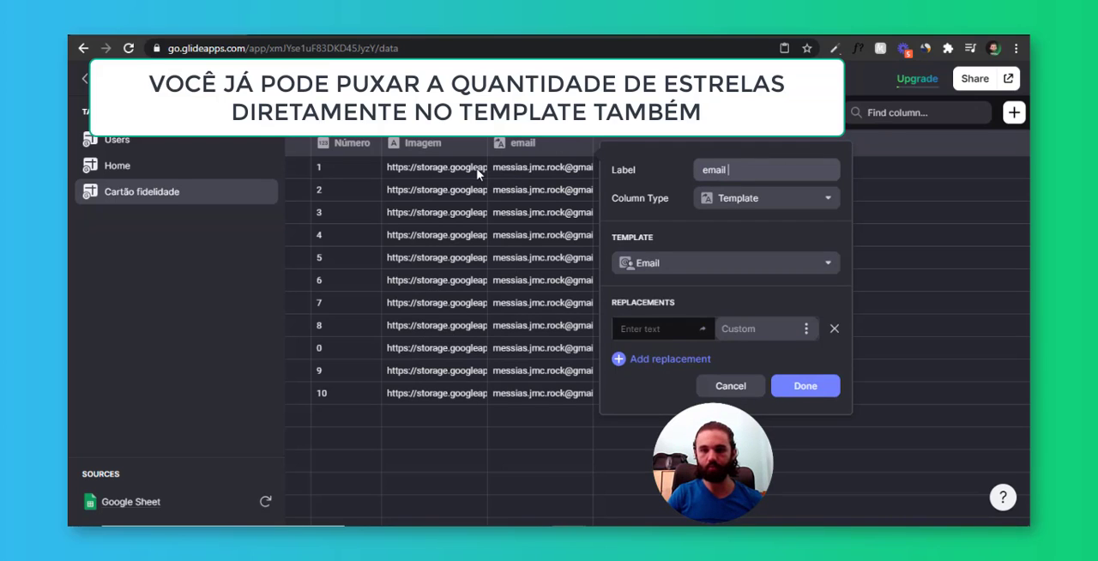
type(" usua")
key("BackSpace")
type("ári")
key("BackSpace")
key("BackSpace")
key("BackSpace")
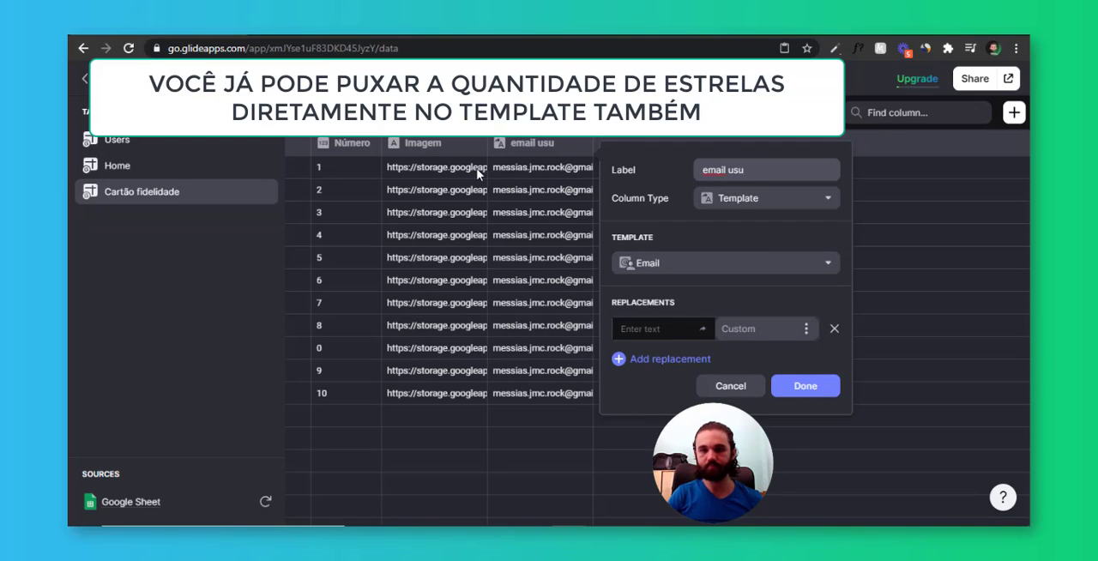
type("ári")
key("Delete")
type("E")
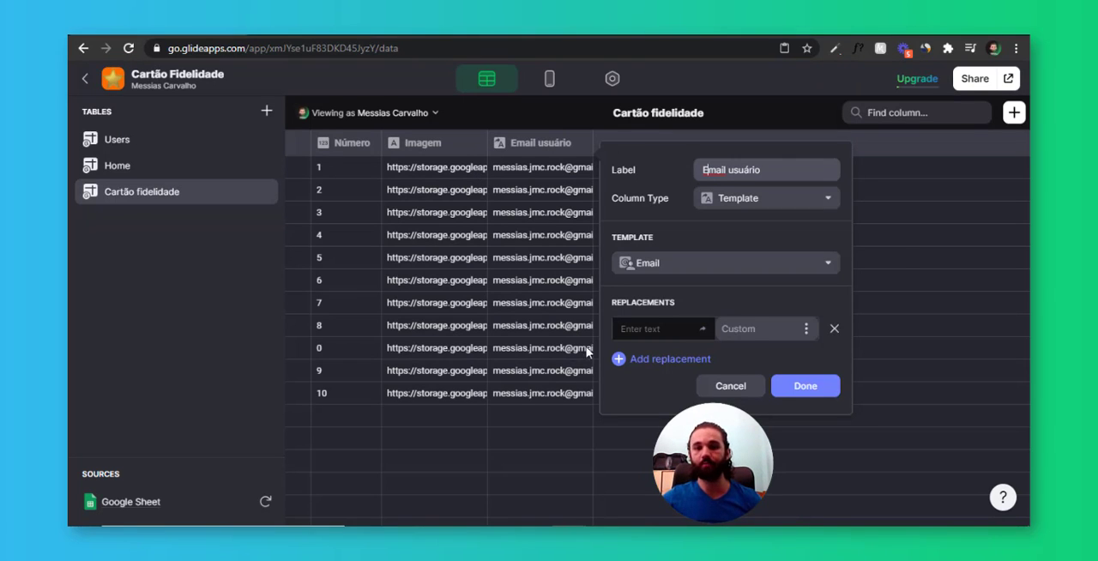
left_click(821, 391)
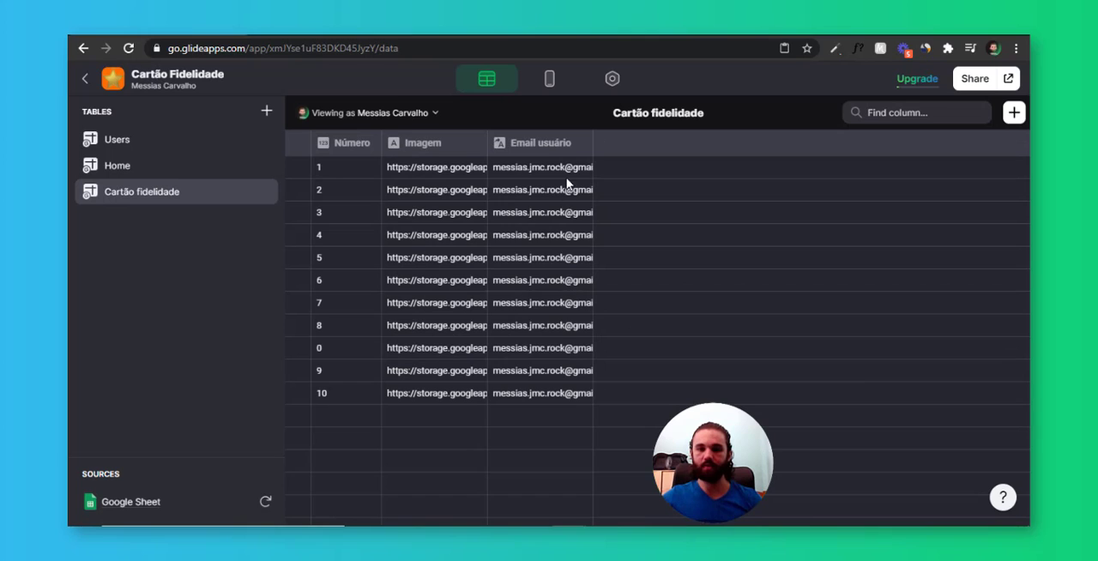
Start a new Relation column labelled Rs_Usuário in the Cartão fidelidade table
left_click(1016, 113)
left_click(503, 200)
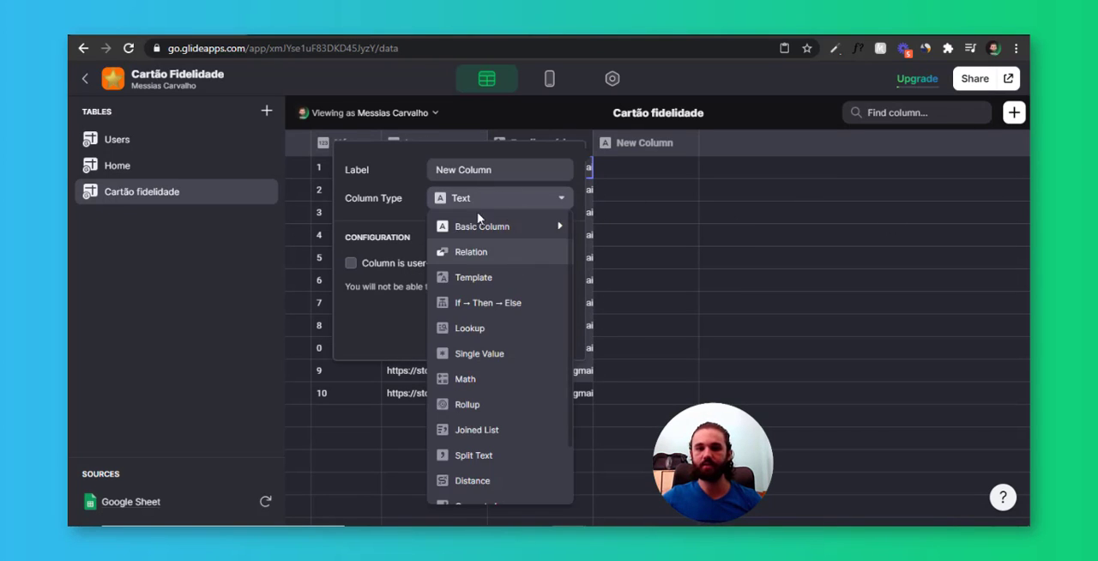
left_click(471, 251)
type("Rs_")
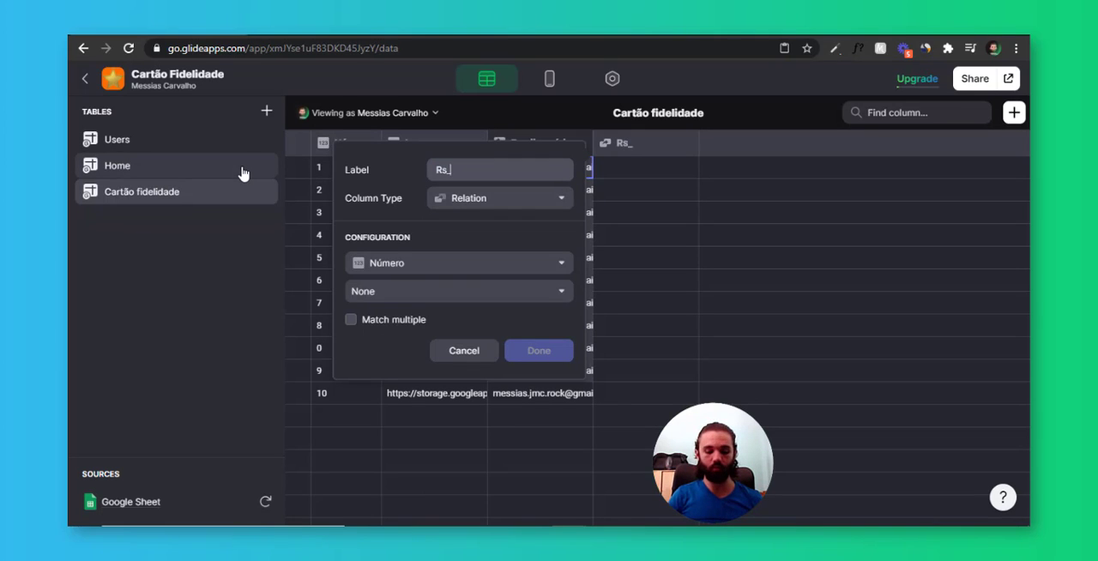
type("usuário")
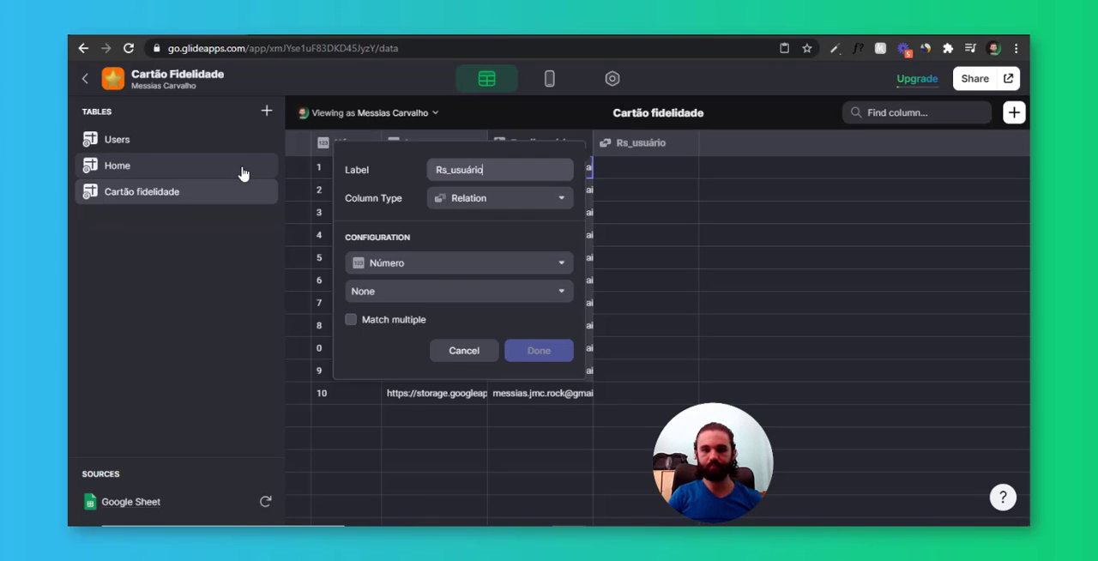
key("Delete")
type("U")
key("Tab")
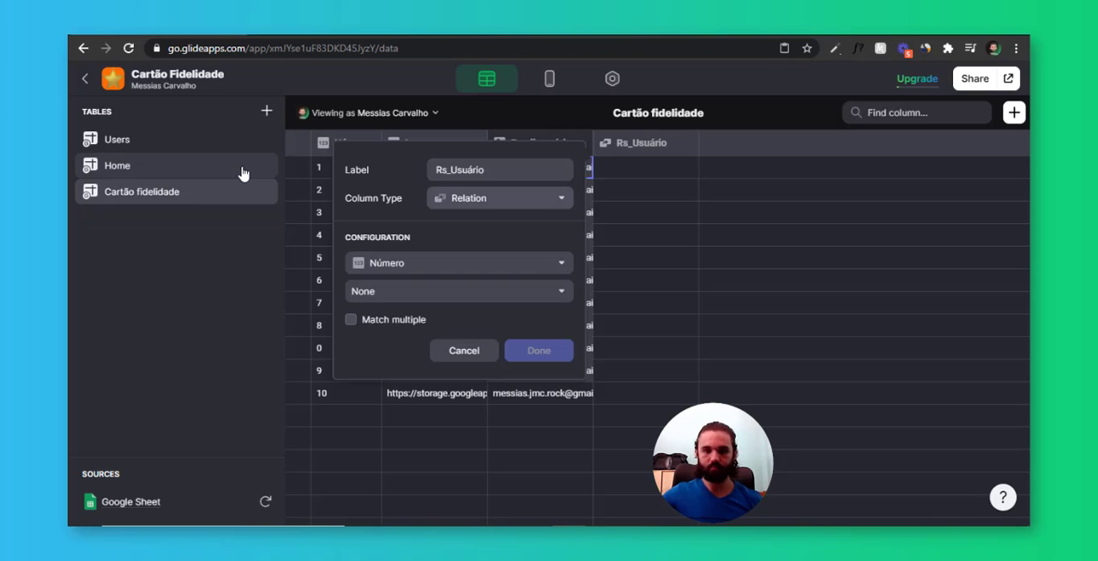
Relate Email usuário to the Email column of the Users table and finish creating the Relation column
left_click(467, 268)
left_click(427, 346)
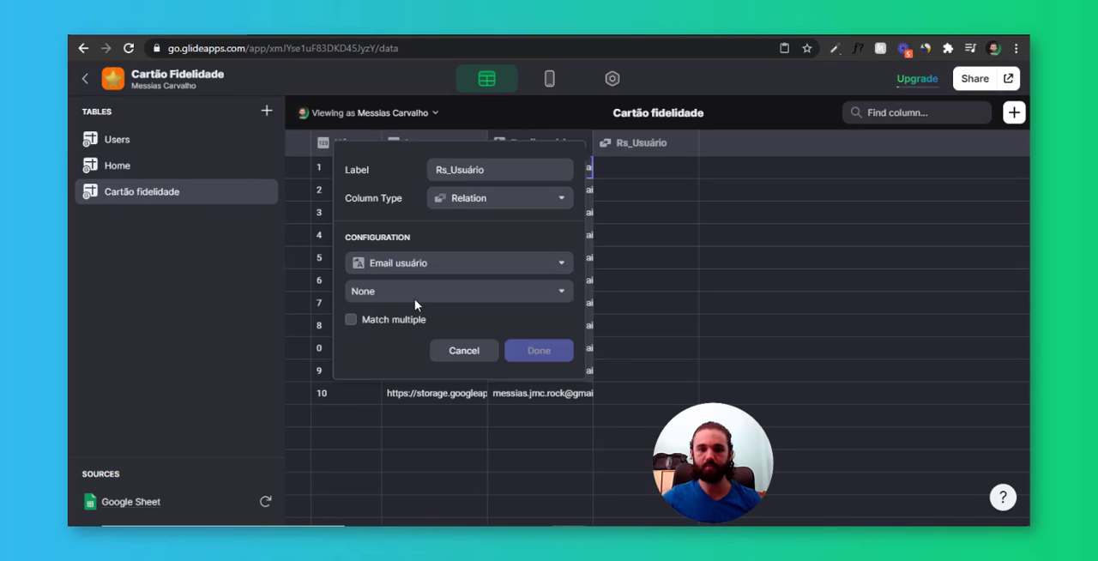
left_click(417, 296)
mouse_move(422, 337)
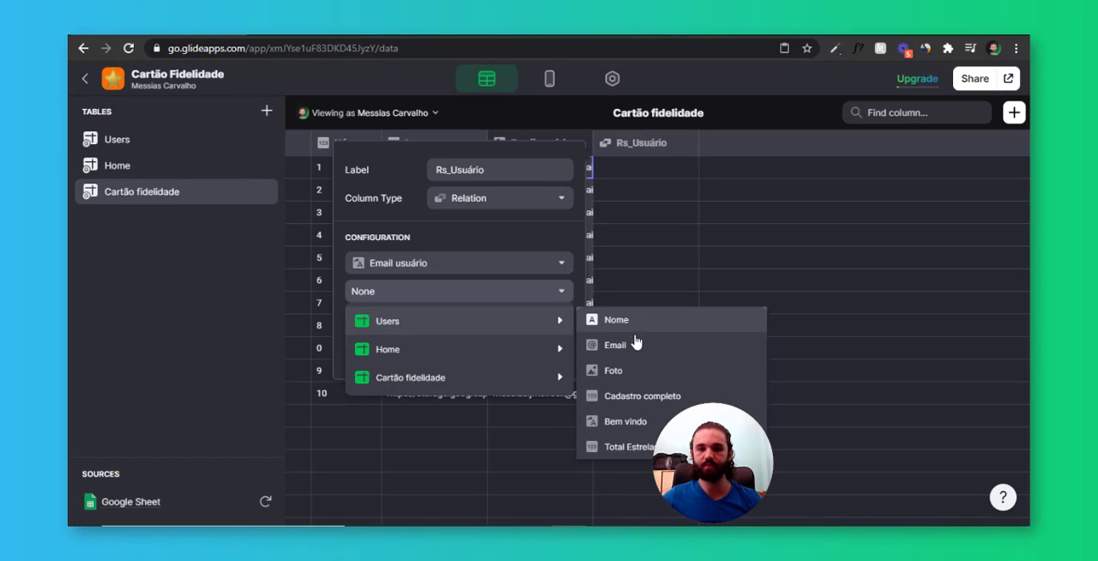
left_click(635, 344)
left_click(562, 357)
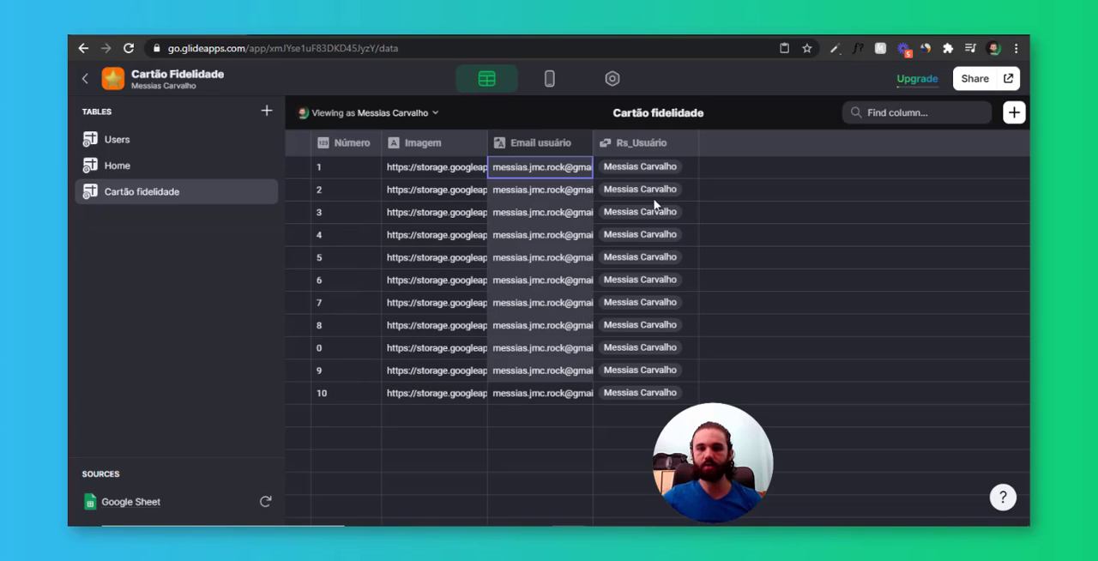
Add a Lookup column labelled Qtd Estrelas that retrieves Total Estrelas through the Rs_Usuário relation
left_click(1017, 116)
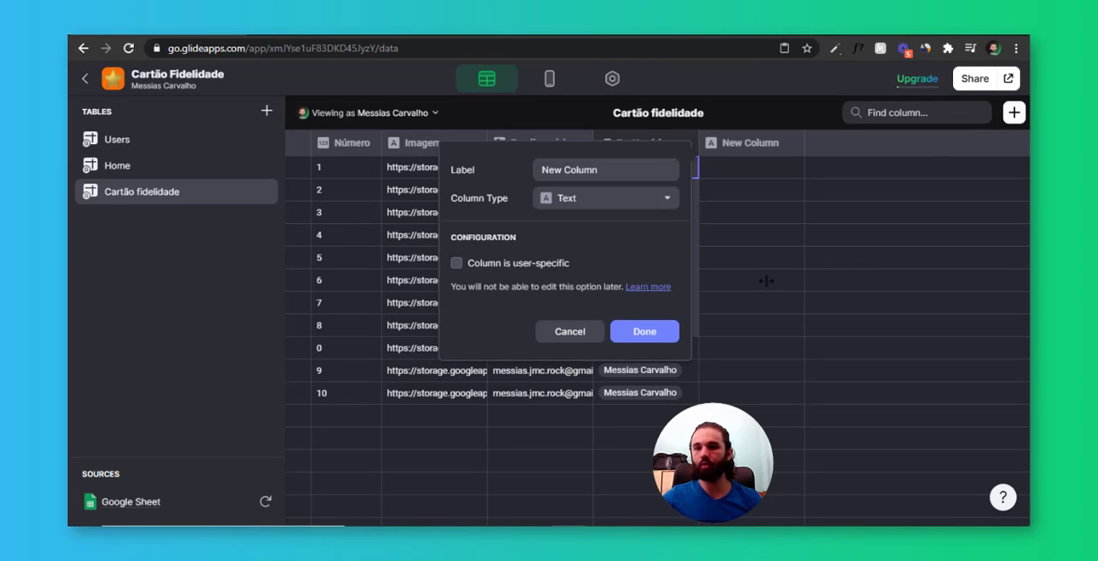
left_click(584, 201)
left_click(598, 331)
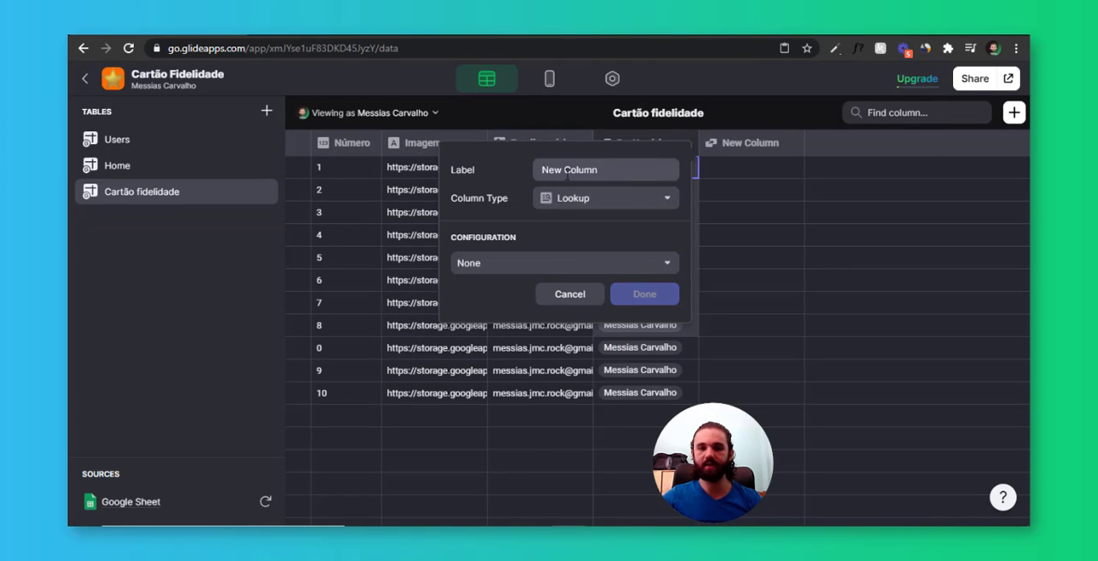
type("Qtd")
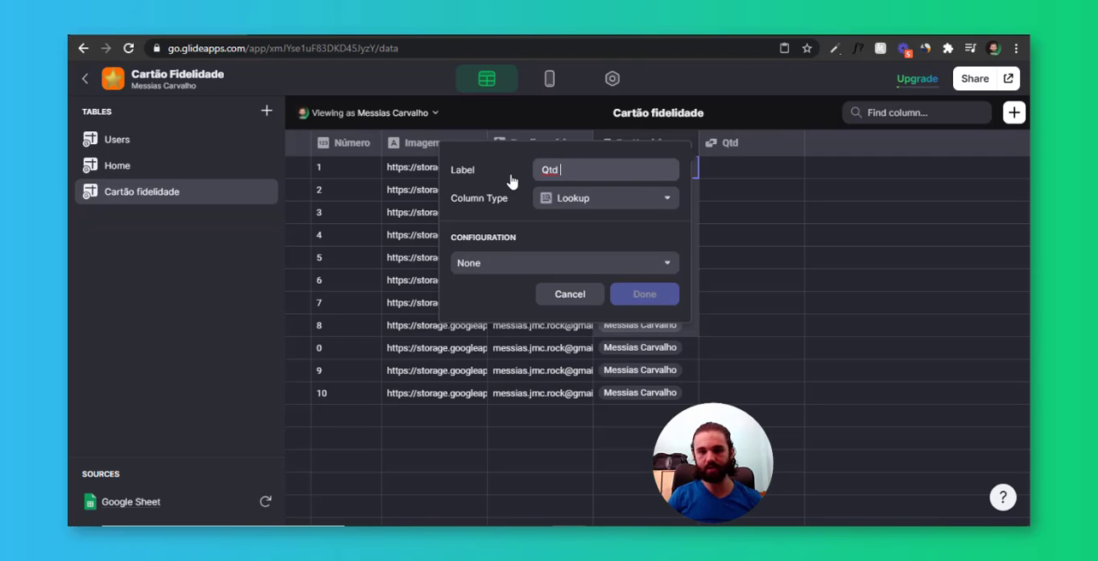
type(" Estrelh")
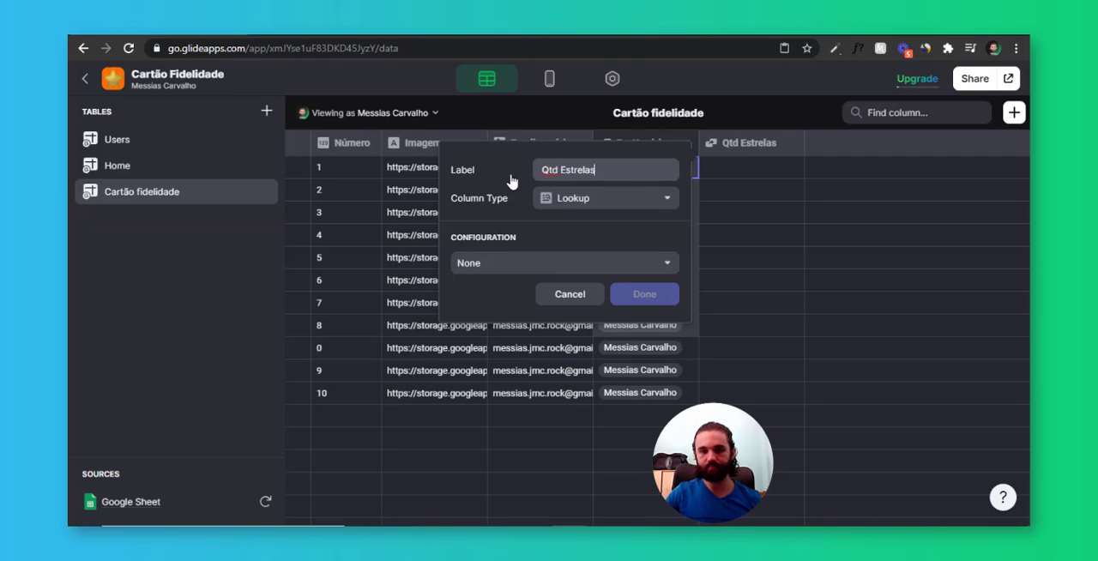
key("Tab")
mouse_move(527, 296)
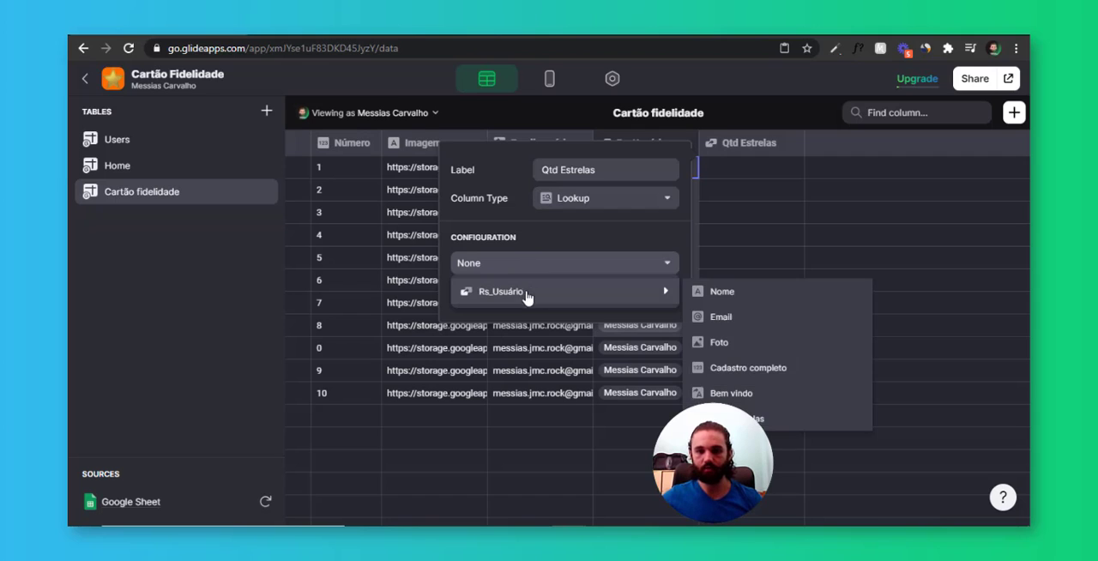
left_click(774, 419)
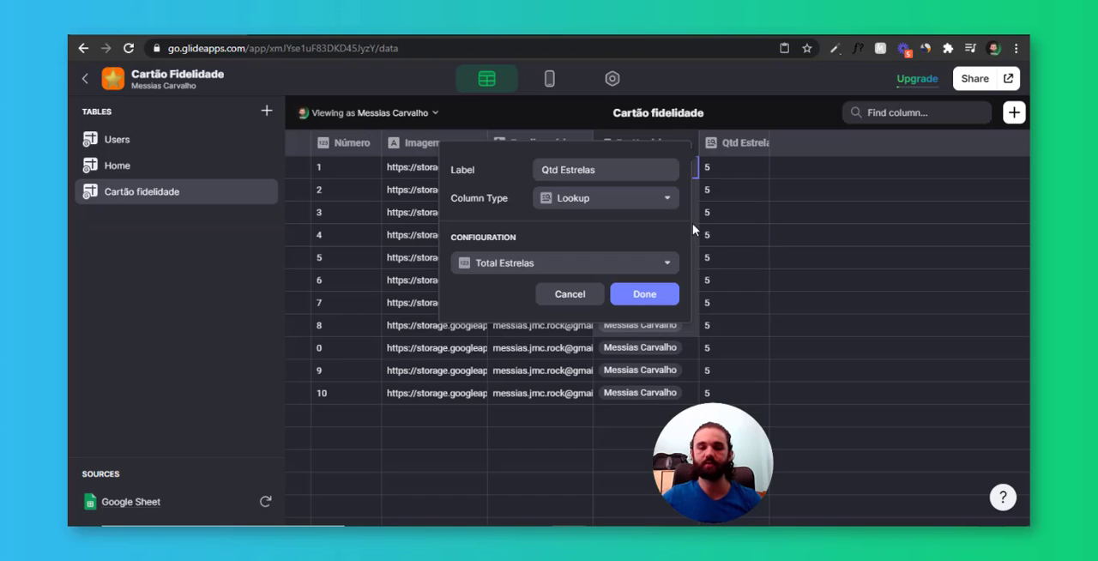
left_click(660, 300)
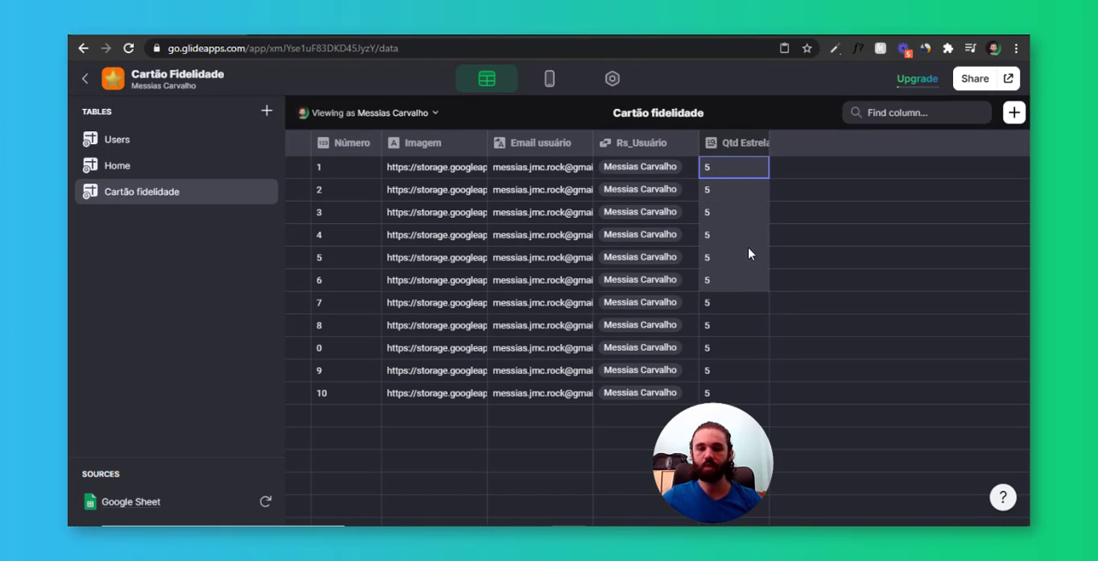
left_click(784, 170)
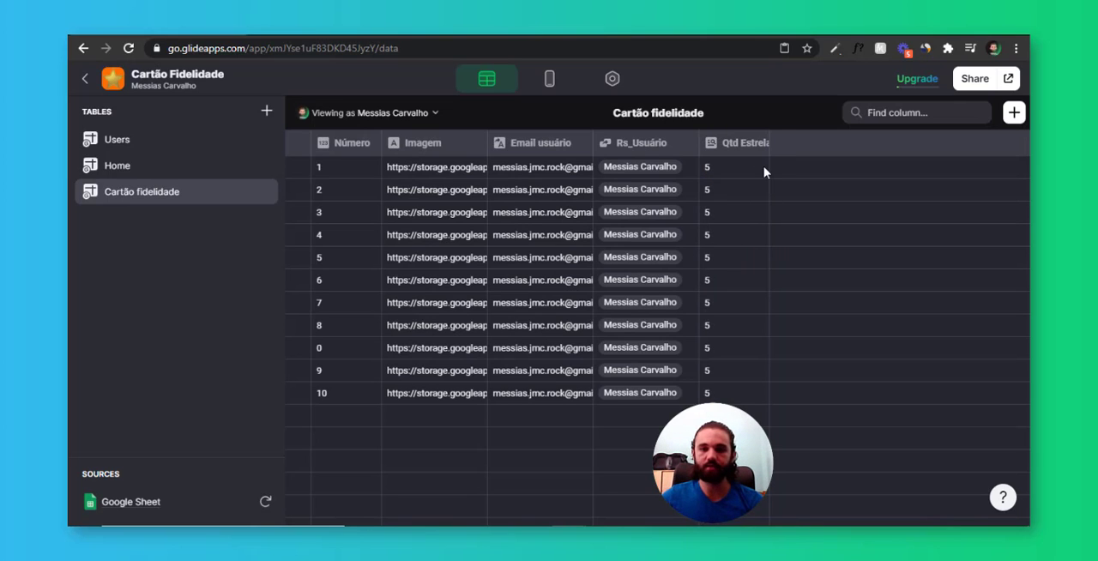
Set Total Estrelas to 7 for the user in the fourth row of the Users table
left_click(417, 113)
left_click(151, 142)
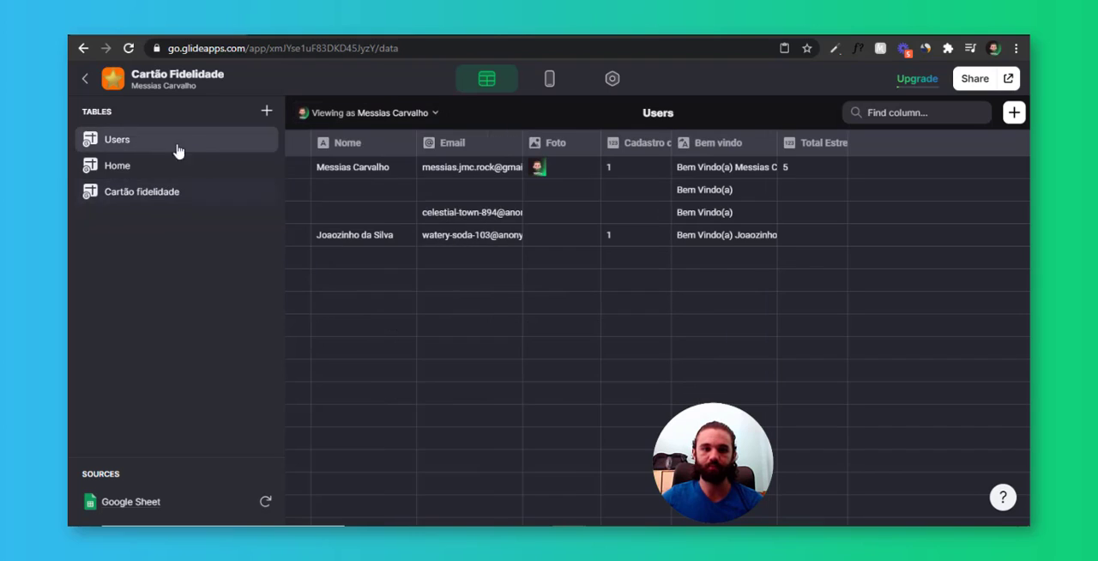
left_click(353, 242)
left_click(823, 242)
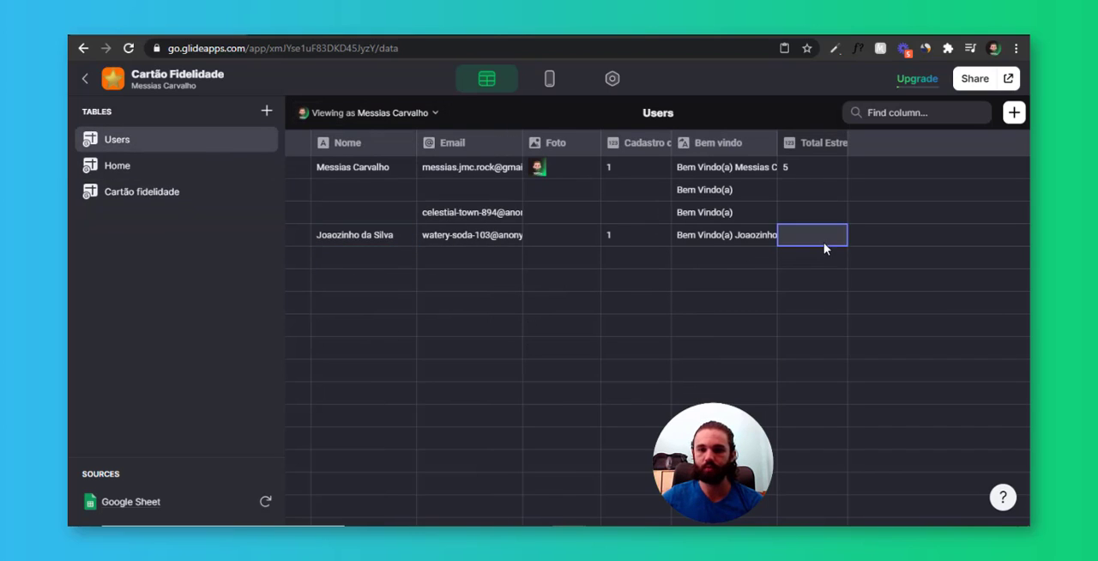
type("7")
key("Return")
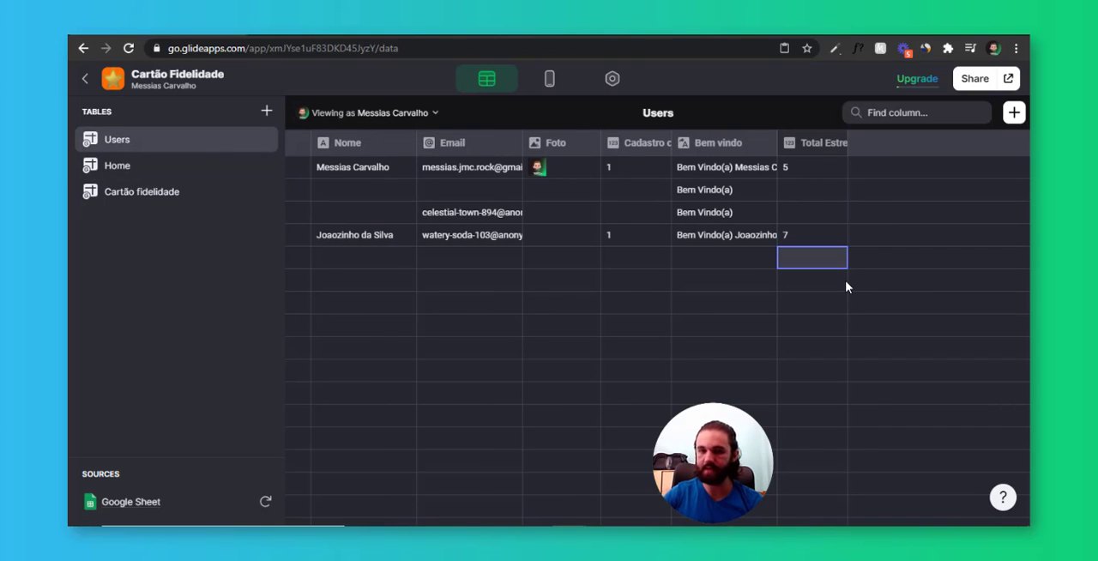
View the Cartão fidelidade table as the fourth-row user and check the Email usuário, Rs_Usuário and Qtd Estrelas columns
left_click(185, 194)
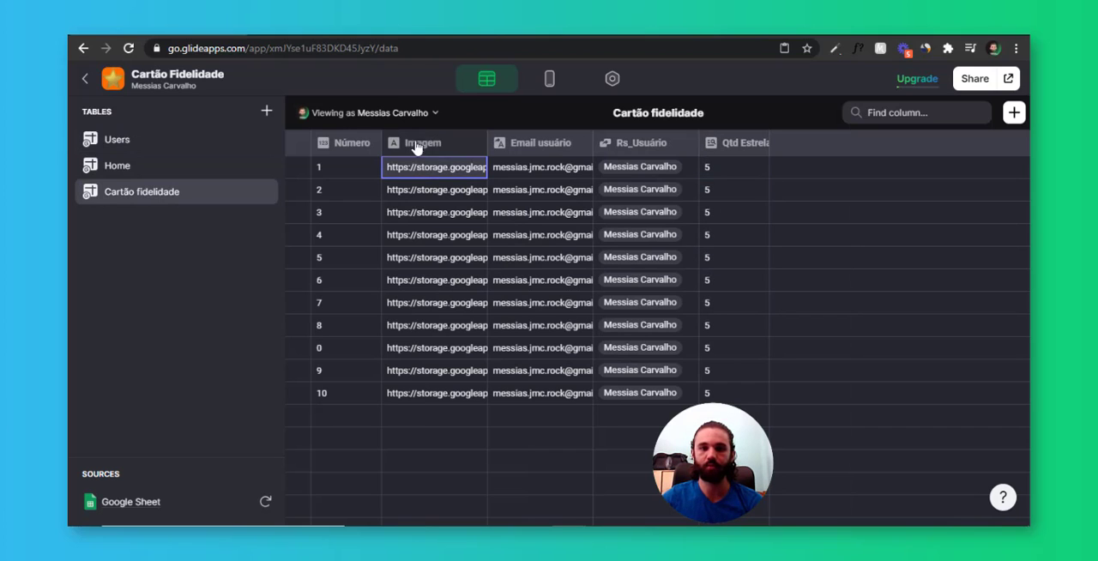
left_click(417, 113)
left_click(384, 249)
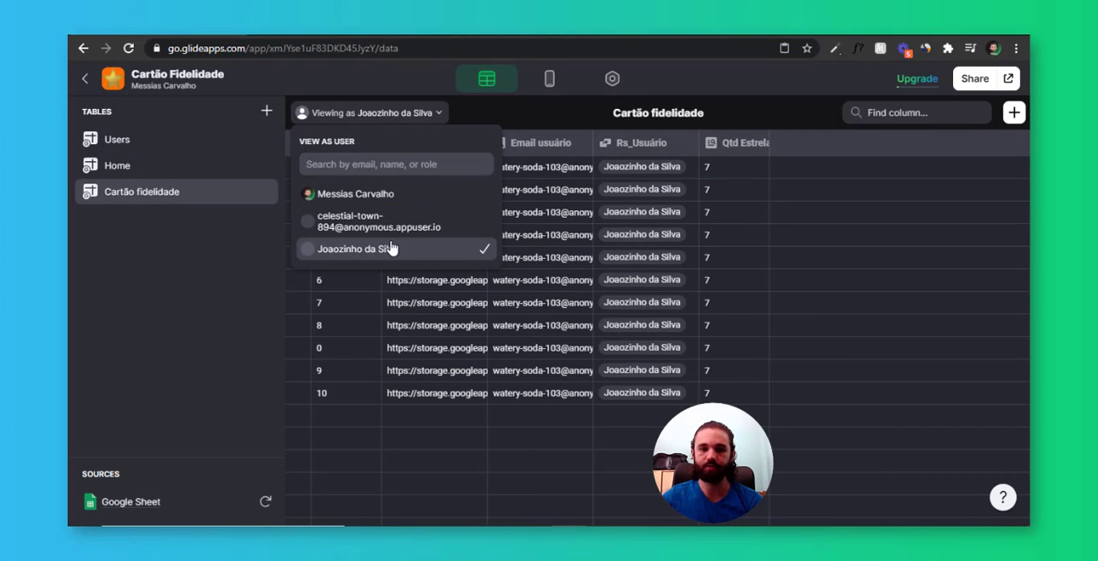
left_click(737, 175)
left_click(547, 185)
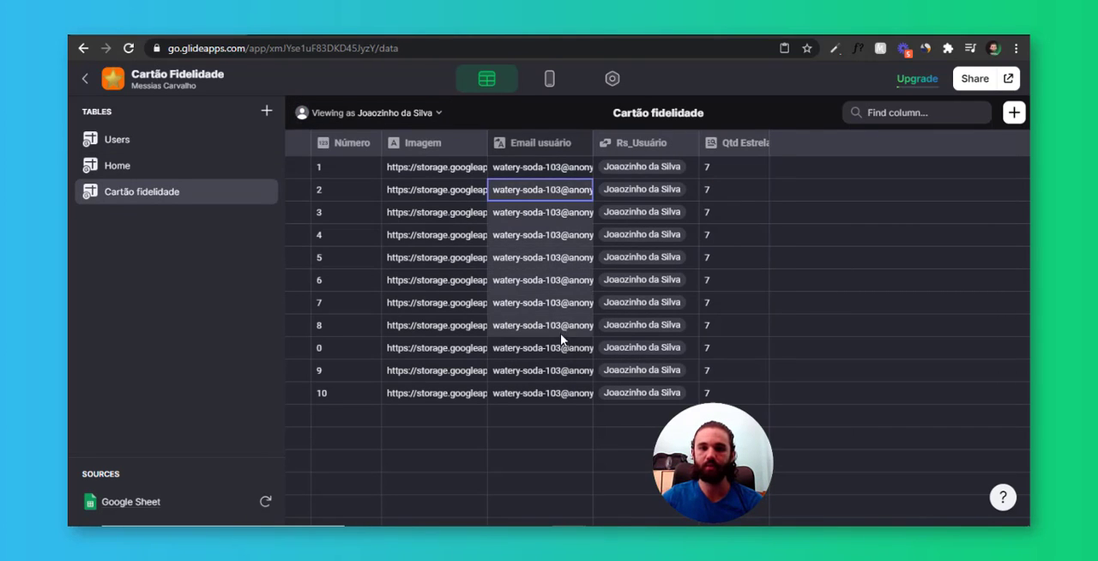
left_click(662, 171)
key("Right")
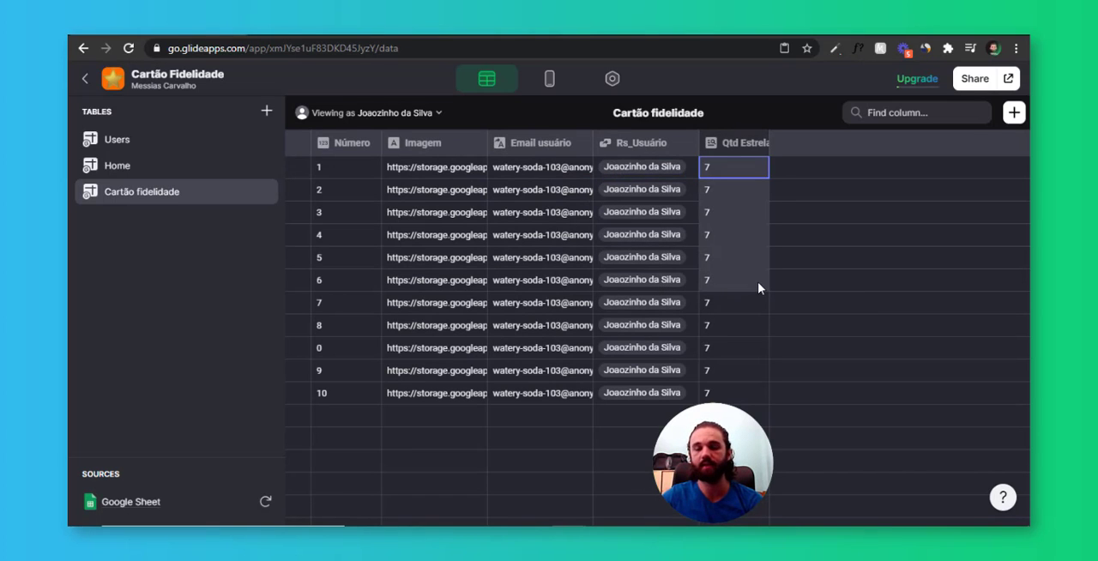
left_click(752, 280)
Switch the table's viewed user back to the first user to compare the Qtd Estrelas values
left_click(380, 113)
left_click(369, 196)
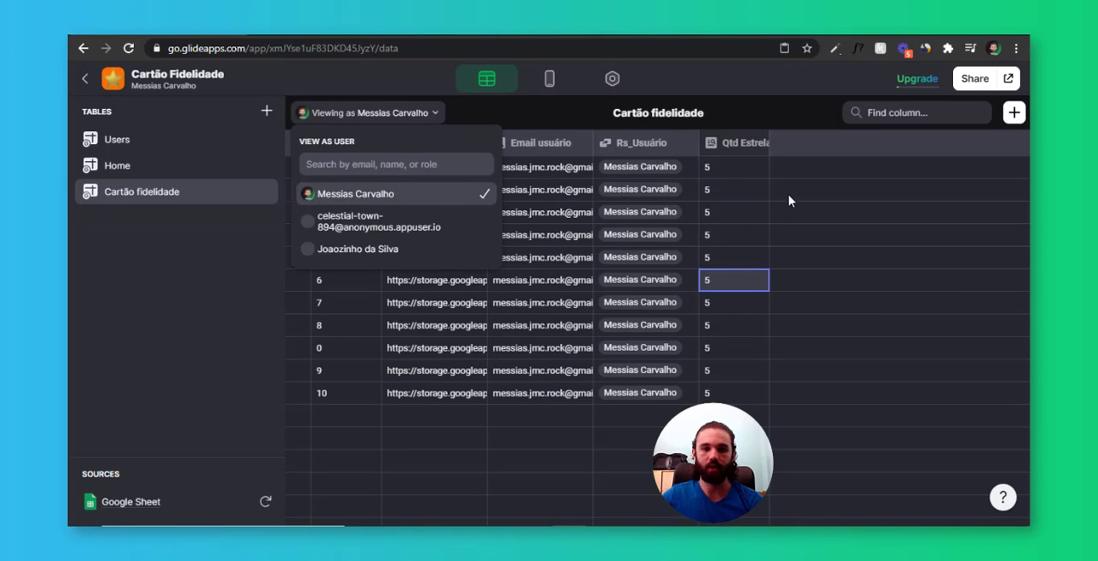
left_click(793, 201)
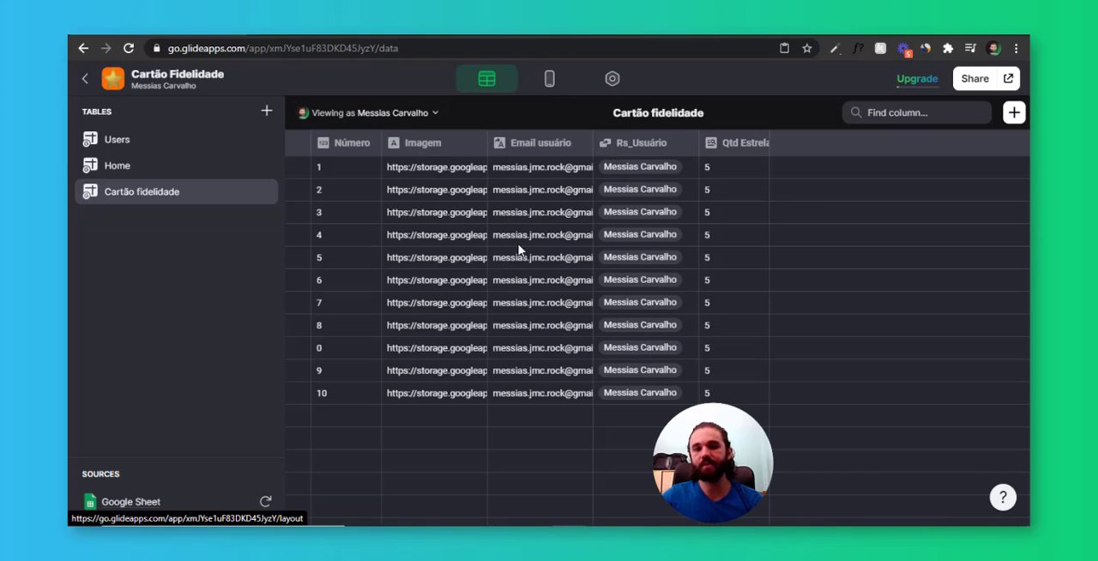
Examine the source and image settings of the star Inline List in the app layout
left_click(549, 78)
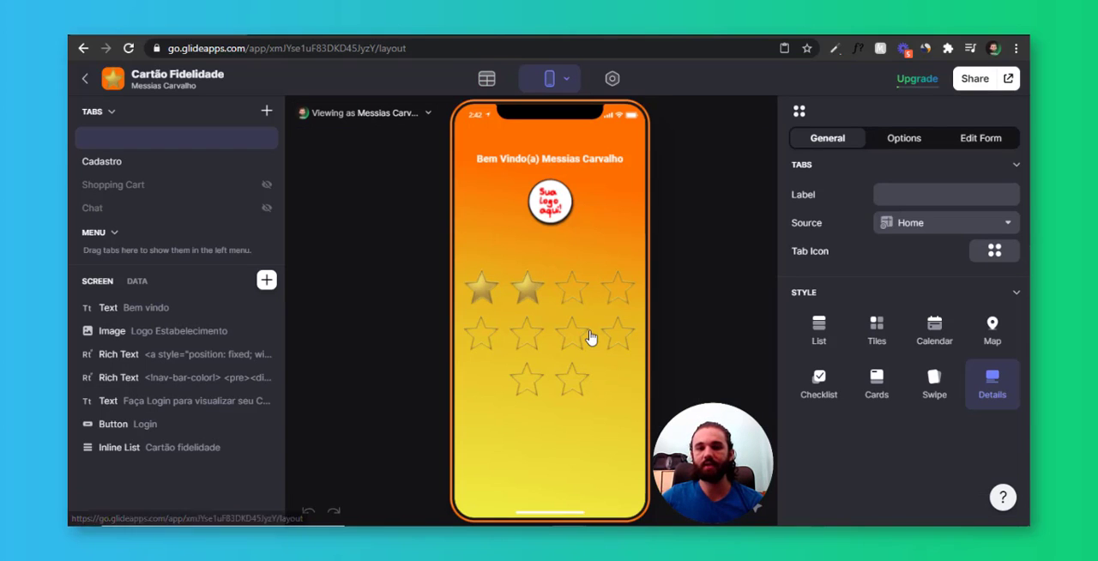
left_click(590, 333)
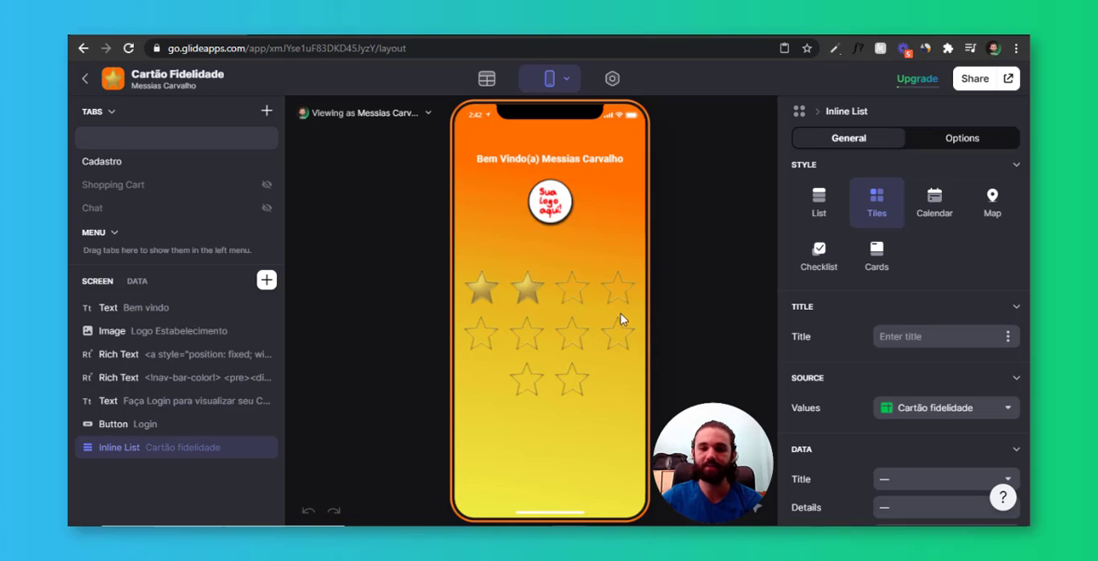
scroll(900, 358, "down", 2)
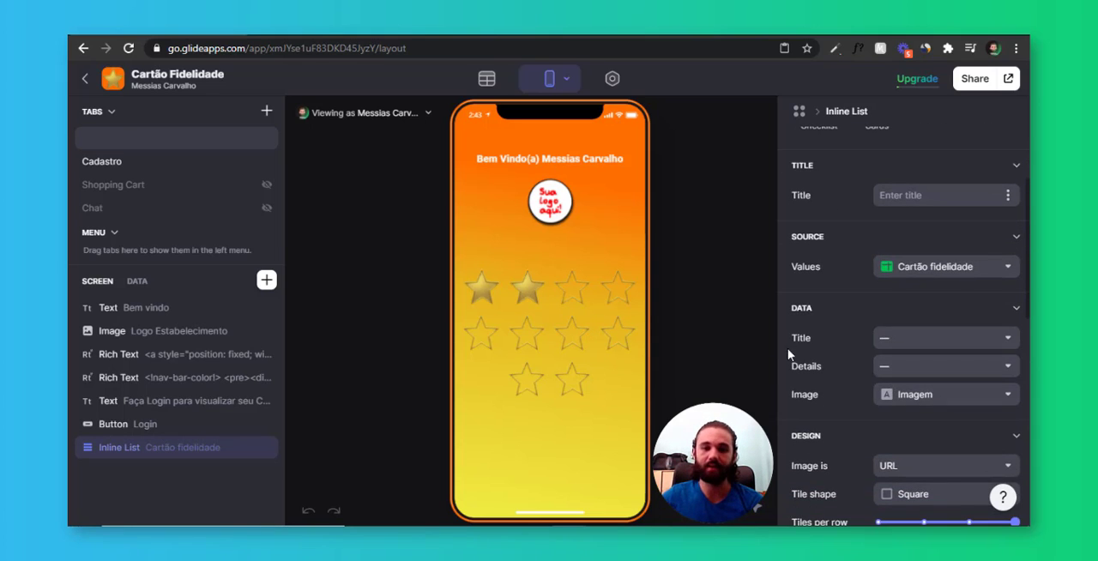
scroll(790, 351, "up", 2)
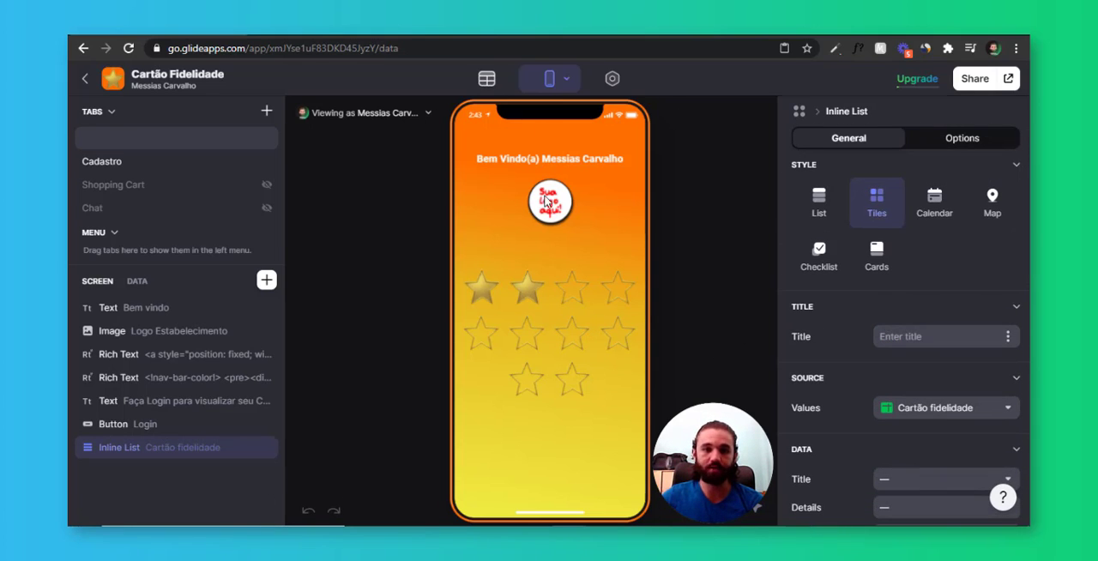
Return to the Cartão fidelidade table and start a new If → Then → Else column labelled SE Imagem estrelas
left_click(487, 79)
left_click(138, 192)
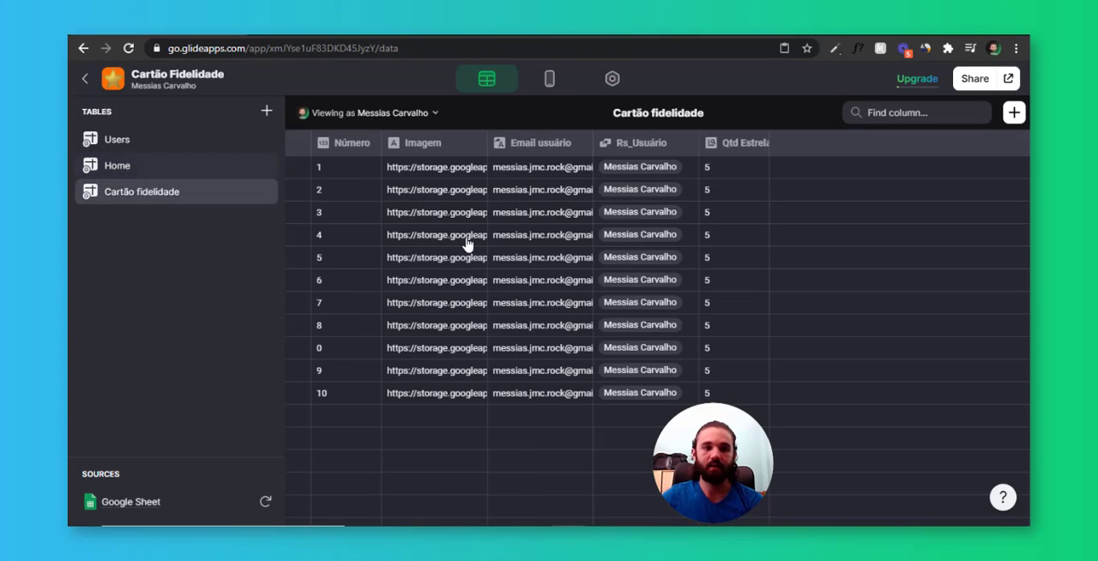
left_click(459, 162)
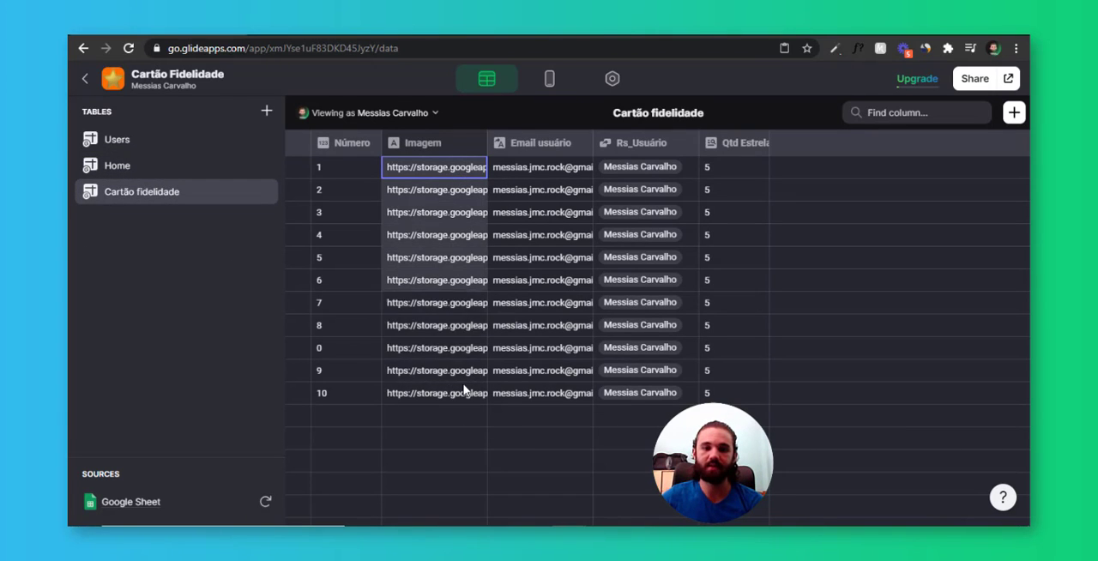
left_click_drag(464, 390, 464, 395)
left_click(790, 170)
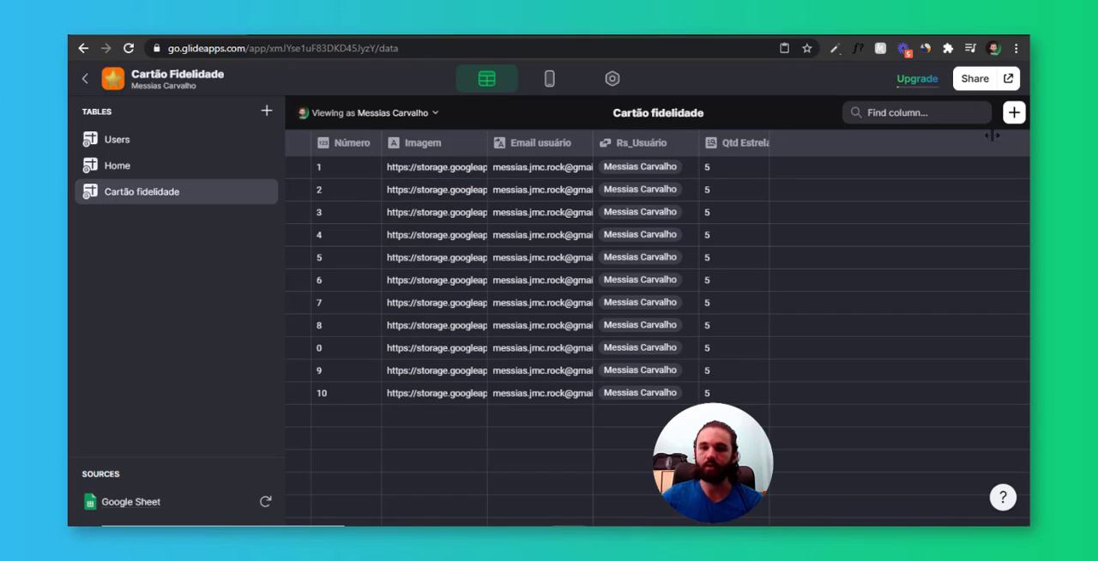
left_click(1014, 112)
left_click(709, 200)
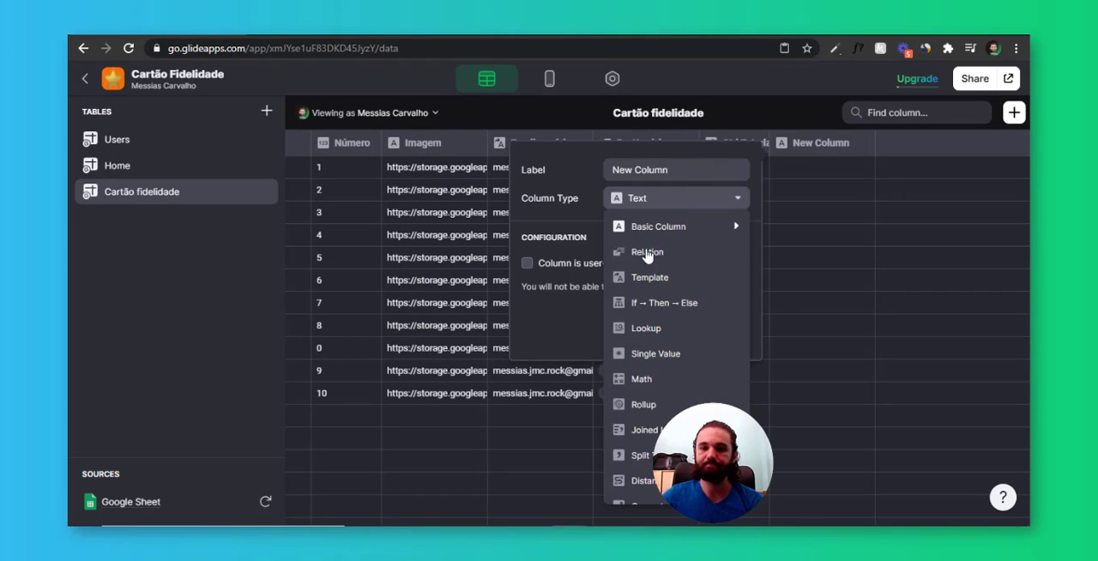
left_click(672, 361)
left_click(687, 200)
left_click(678, 307)
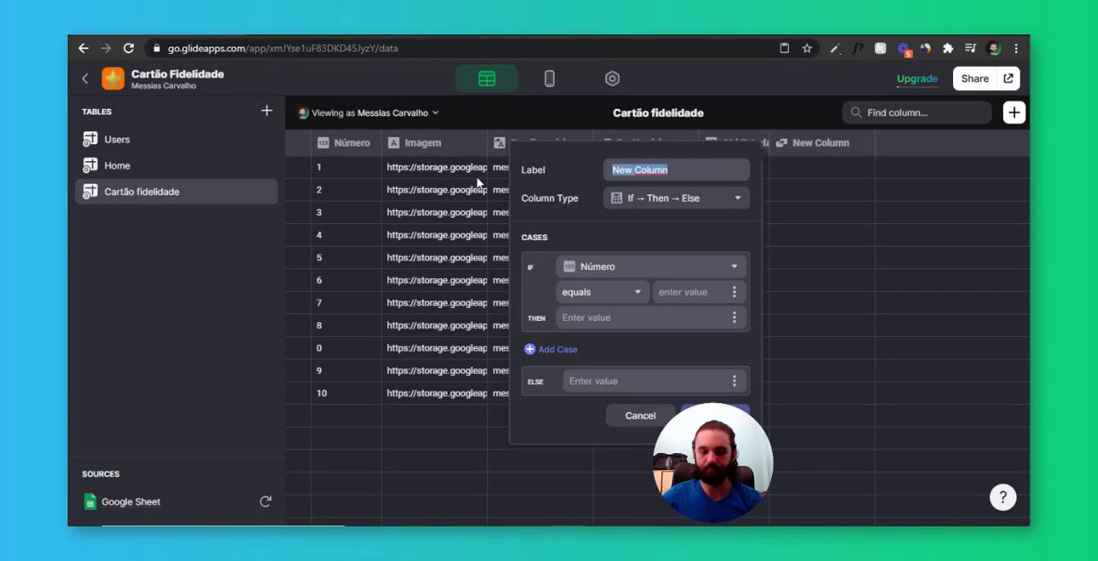
type("SE Imagem ")
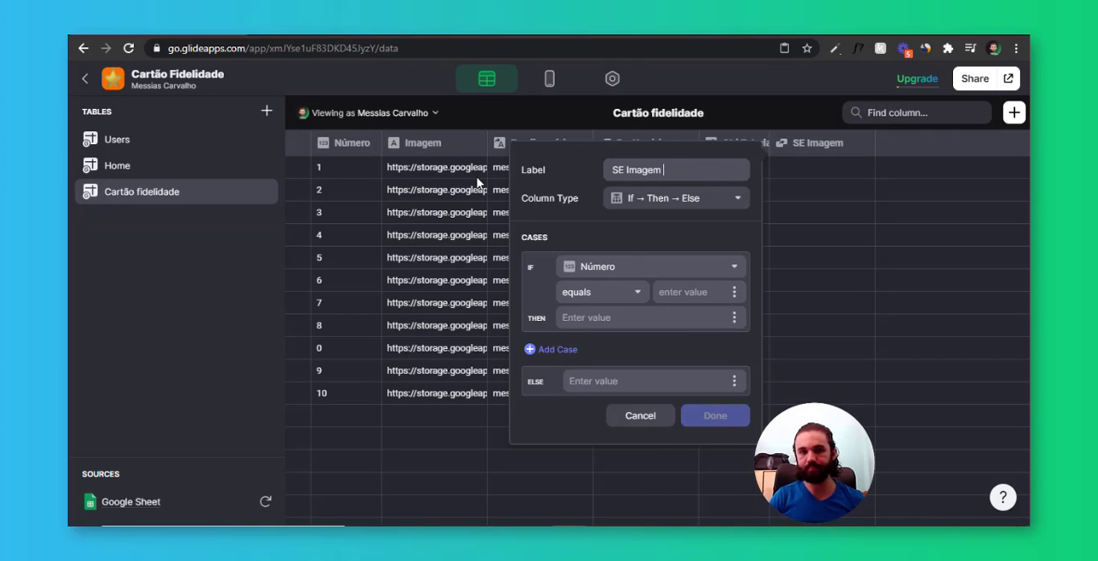
type("estrelas")
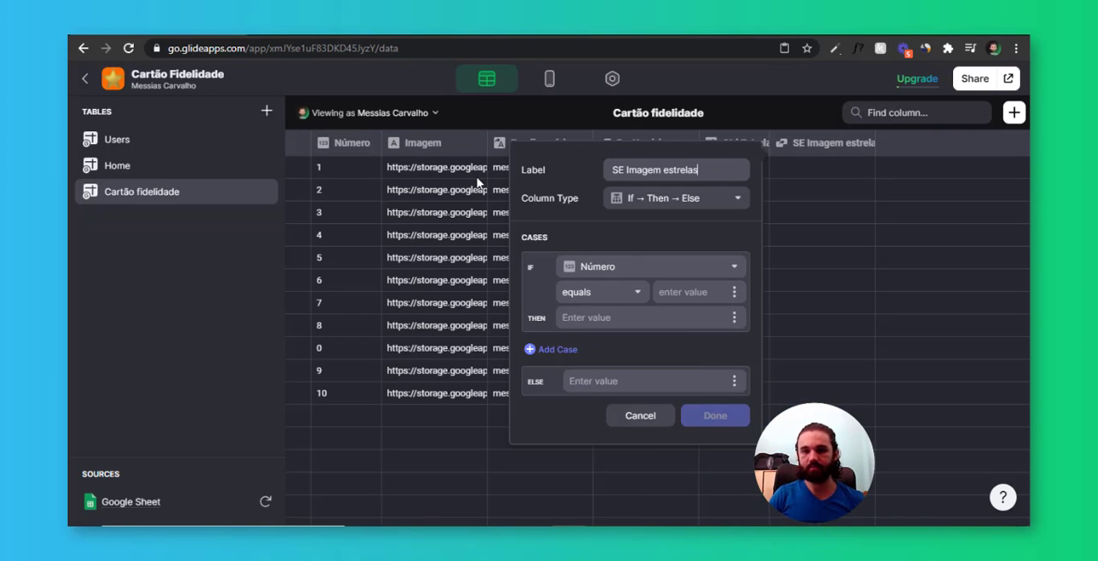
left_click(671, 276)
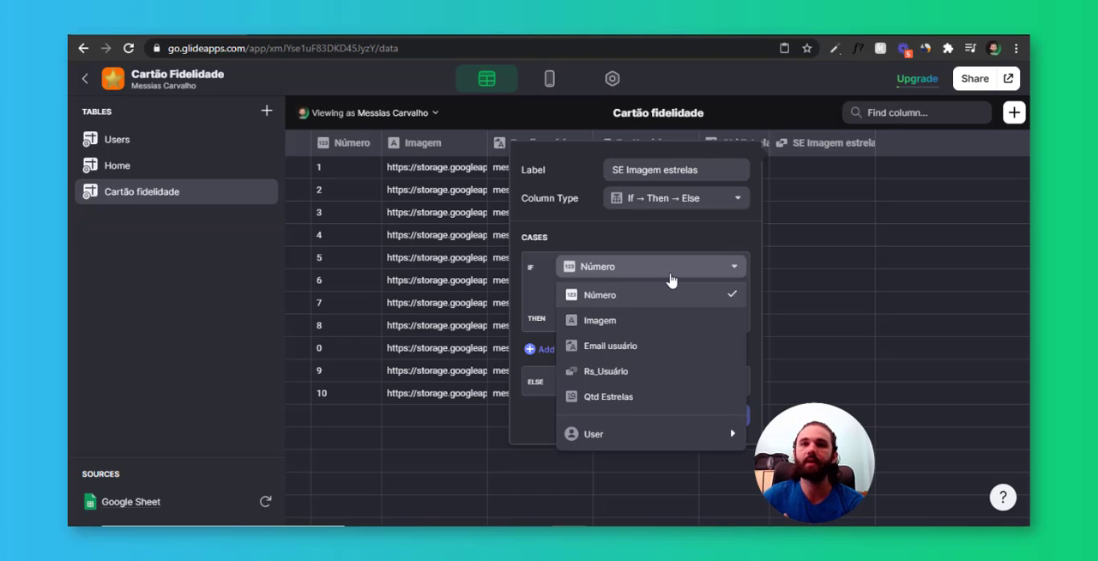
left_click(671, 278)
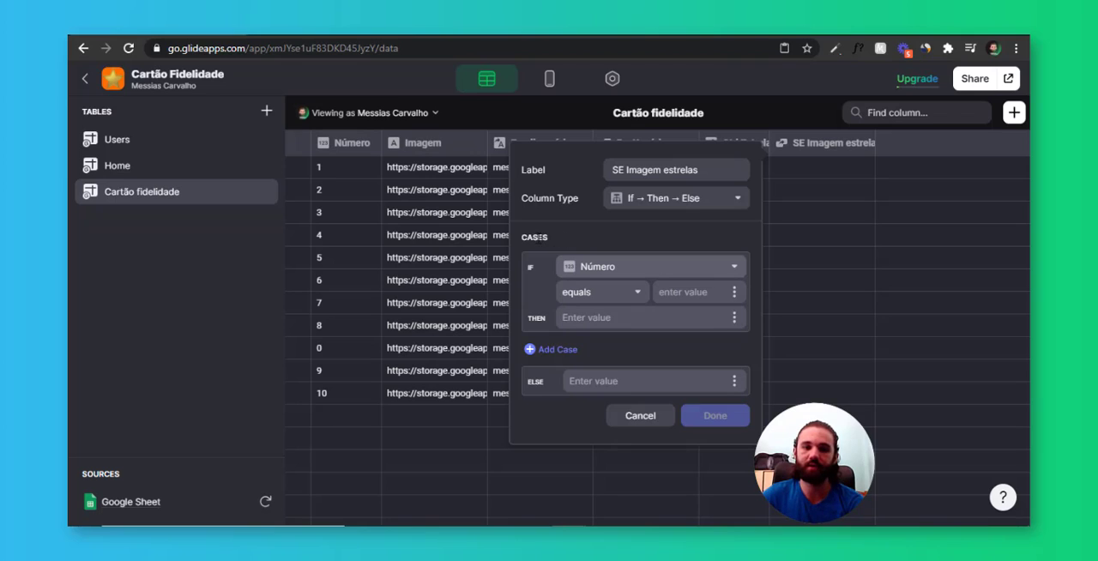
left_click_drag(524, 240, 562, 243)
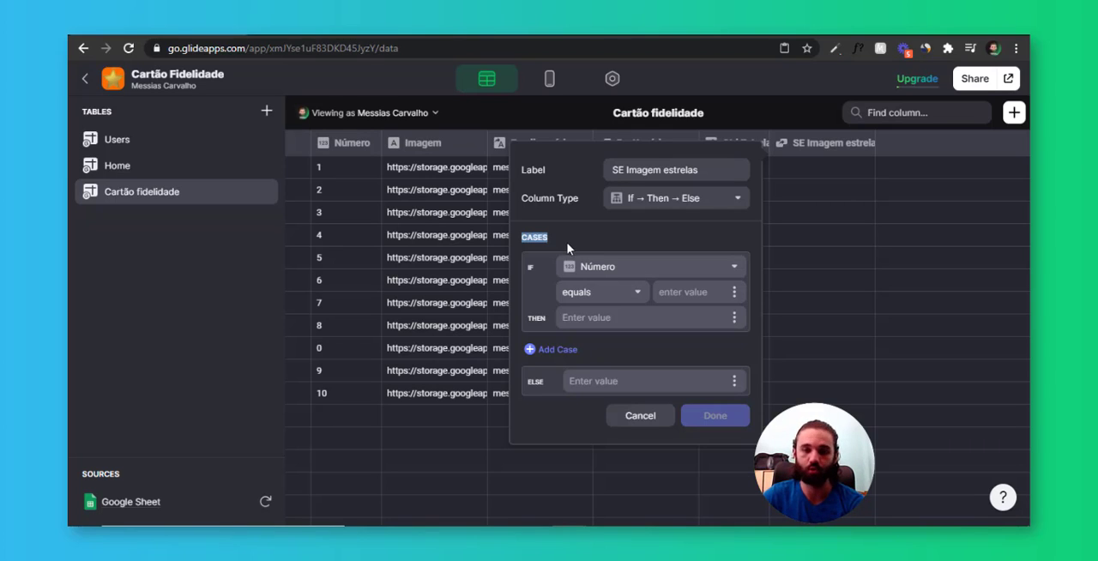
left_click(607, 235)
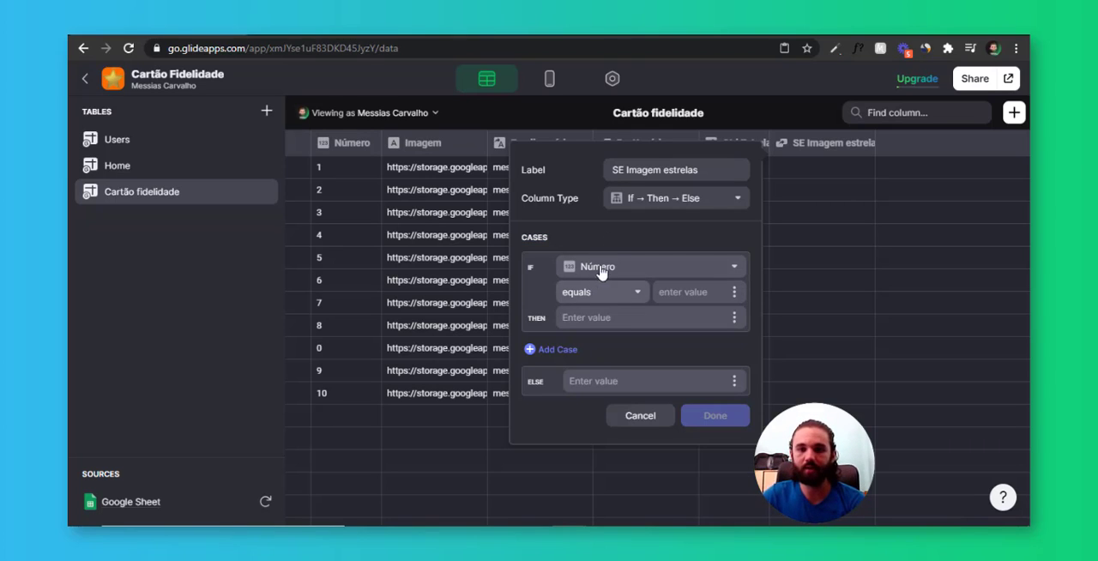
left_click_drag(533, 237, 616, 259)
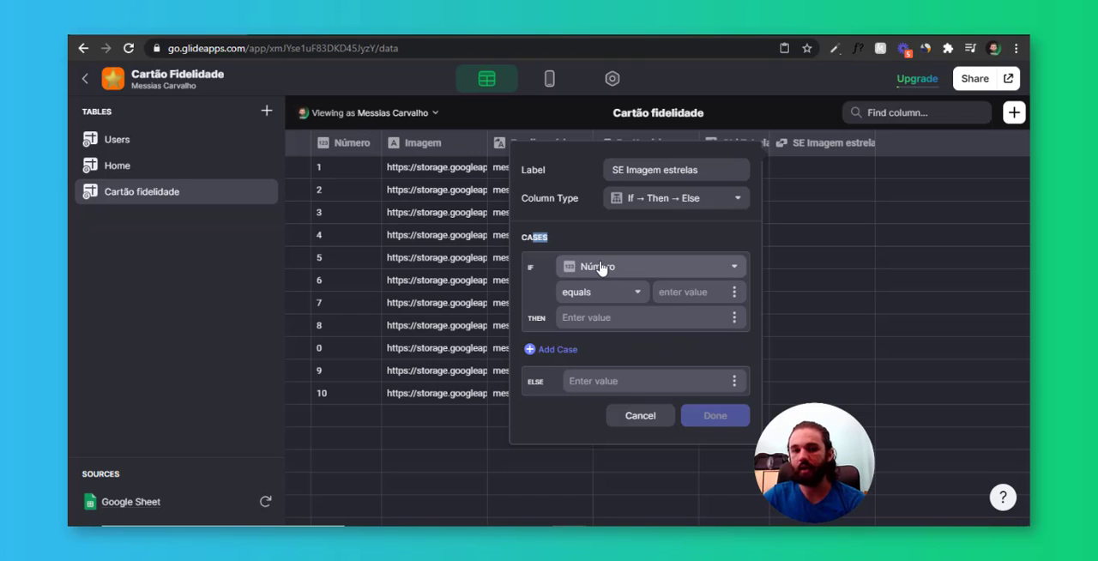
Add a second case to the column and make the first case test whether Número equals 0
left_click(569, 350)
left_click(666, 268)
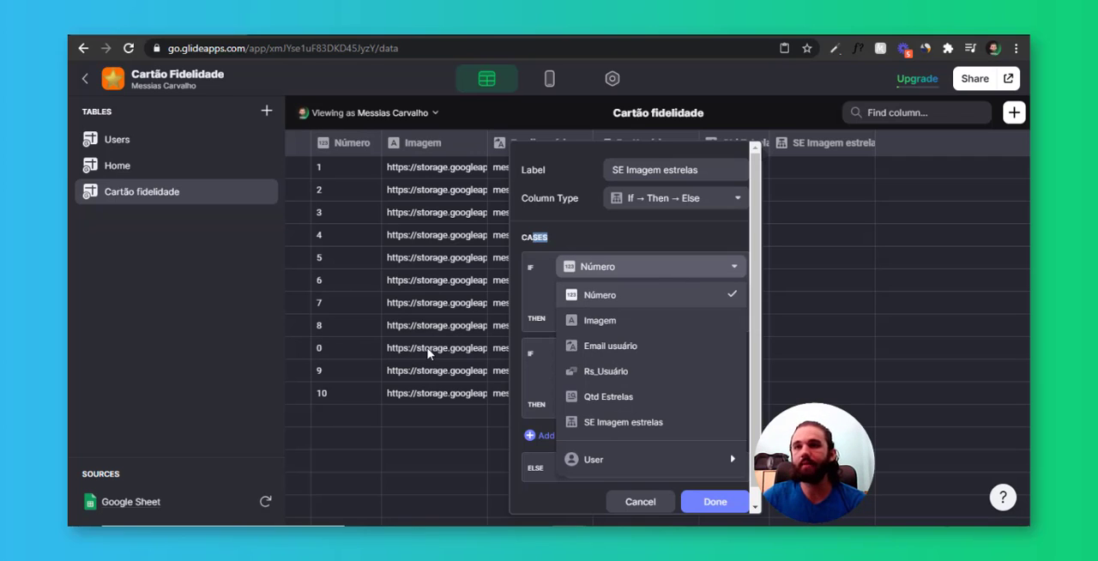
left_click(630, 302)
left_click(678, 292)
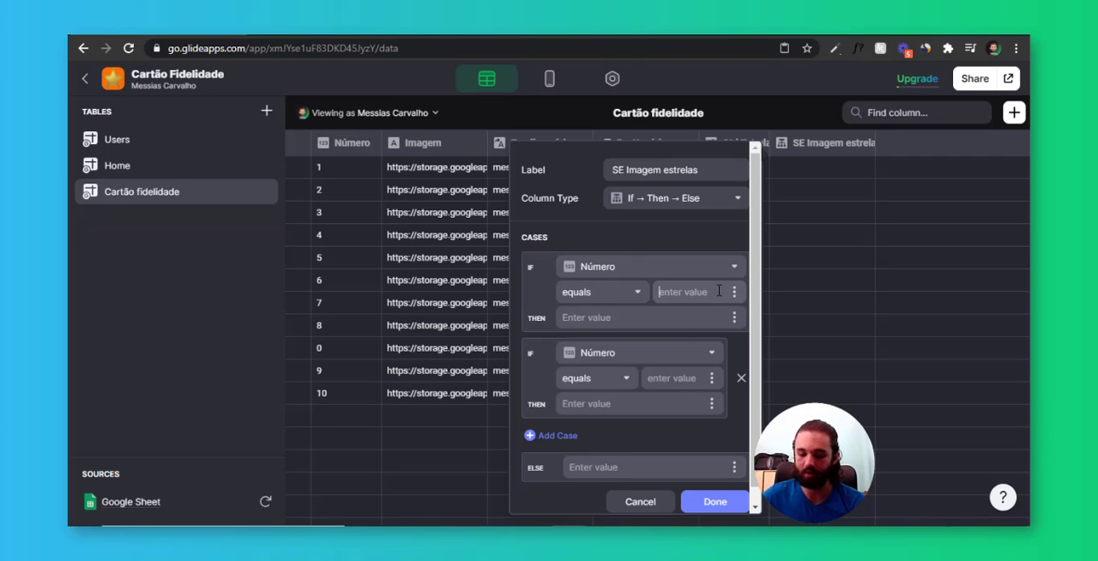
type("0")
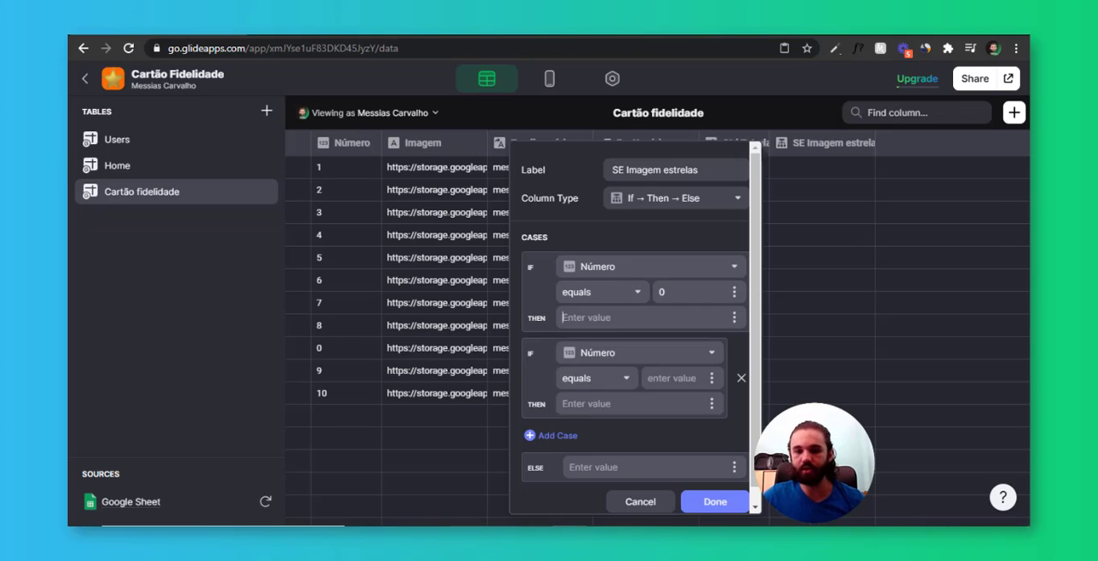
Copy the third image URL from the Bloco de Notas file and paste it as the first case's THEN value
key("alt+Tab")
left_click_drag(925, 170, 619, 160)
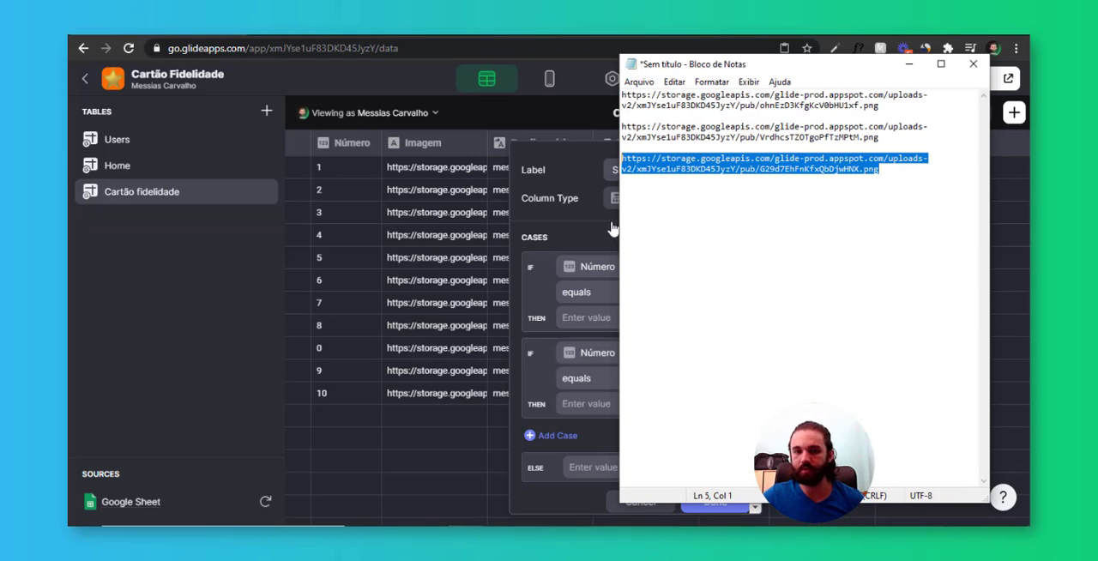
key("ctrl+c")
left_click(594, 318)
key("ctrl+v")
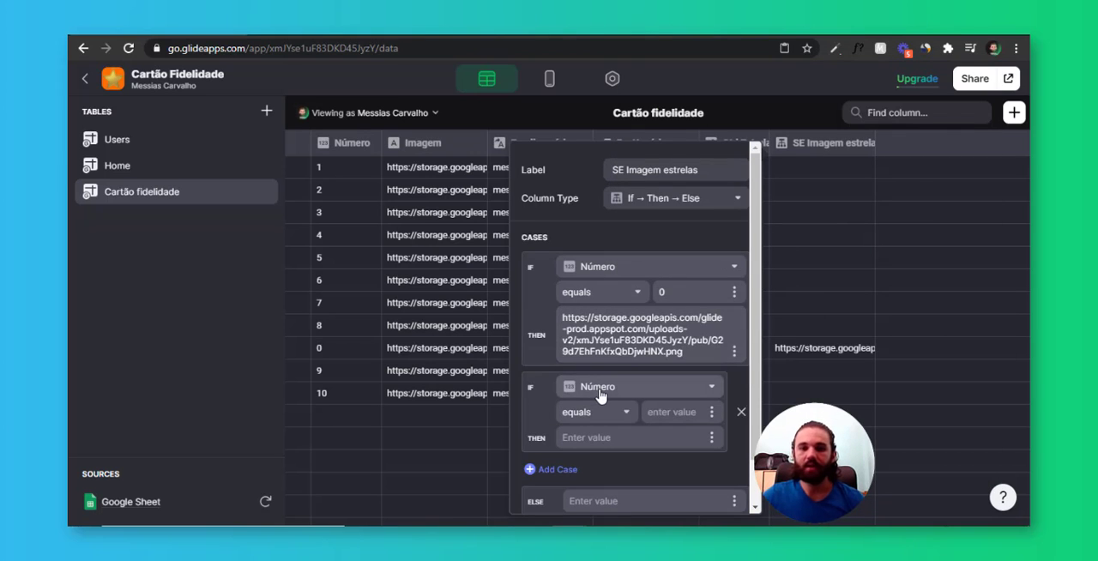
Make the second case test whether Número is less or equal to Qtd Estrelas
scroll(600, 386, "down", 1)
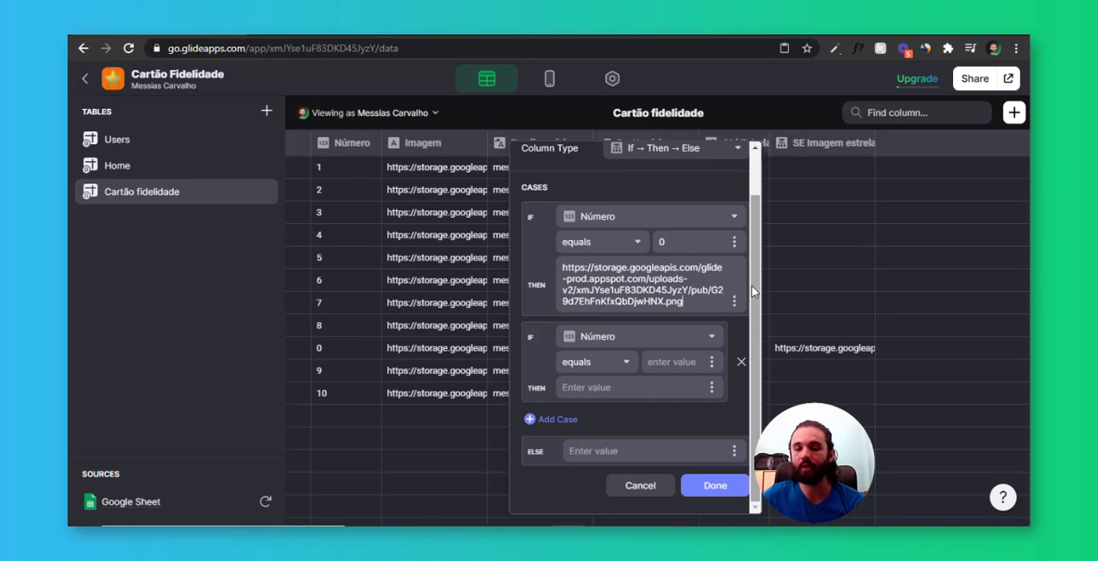
left_click(608, 366)
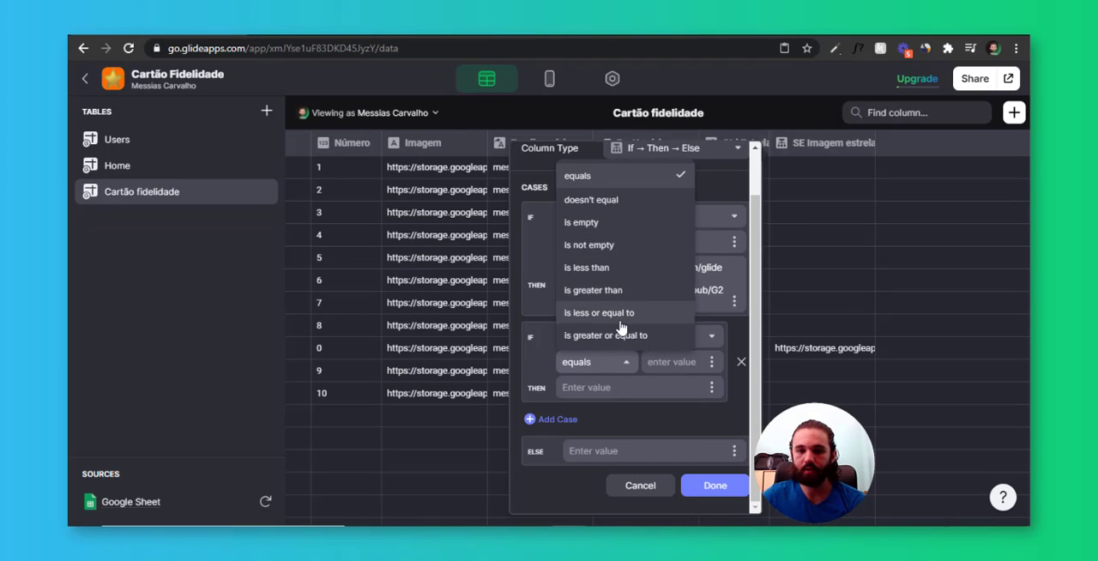
left_click(623, 319)
left_click(713, 362)
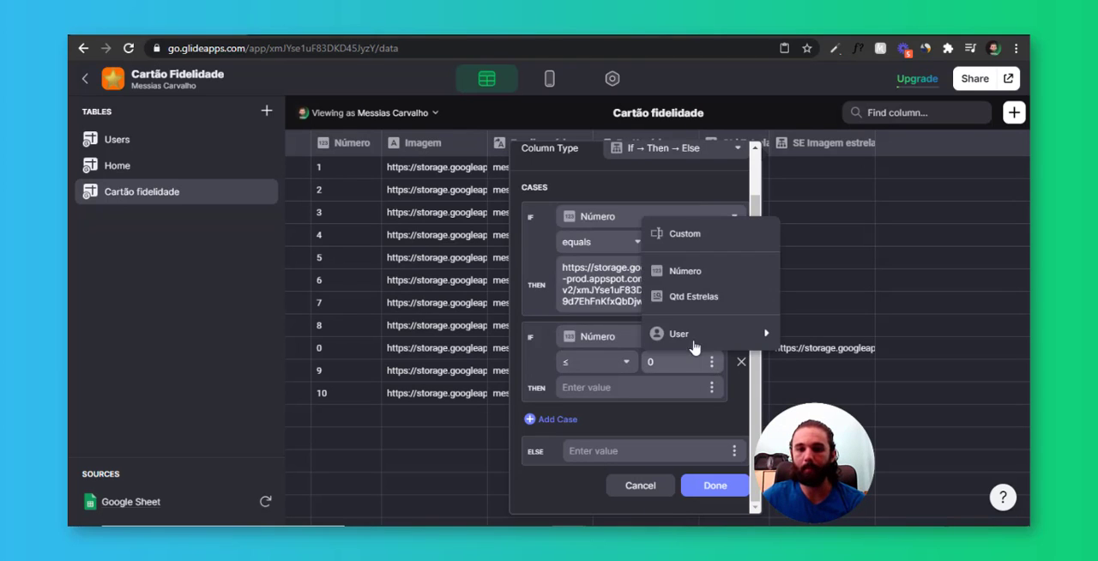
left_click(709, 302)
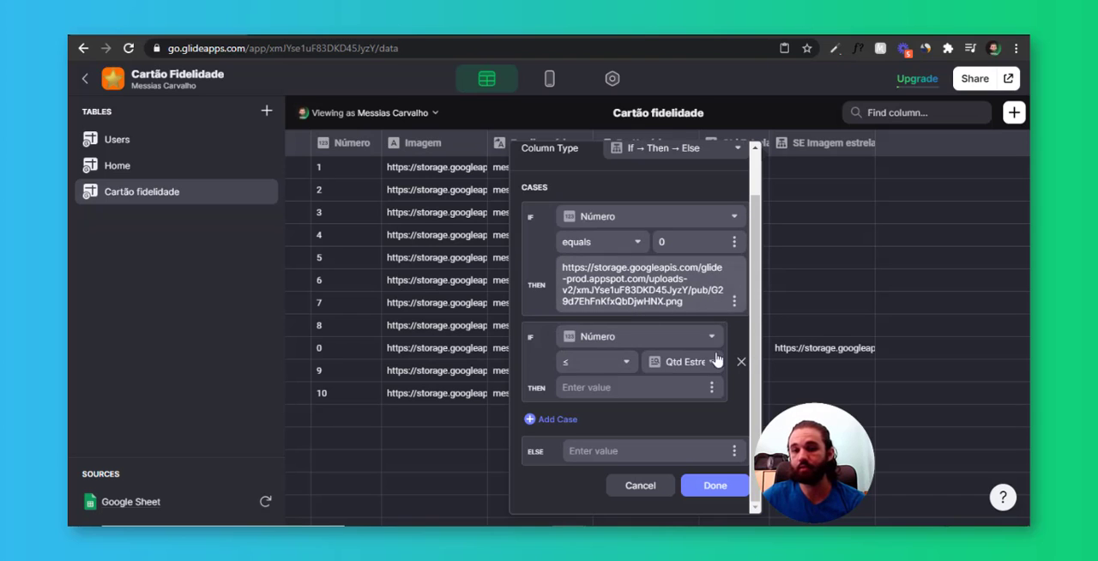
Copy the second image URL from the Bloco de Notas file and paste it as the second case's THEN value
key("alt+Tab")
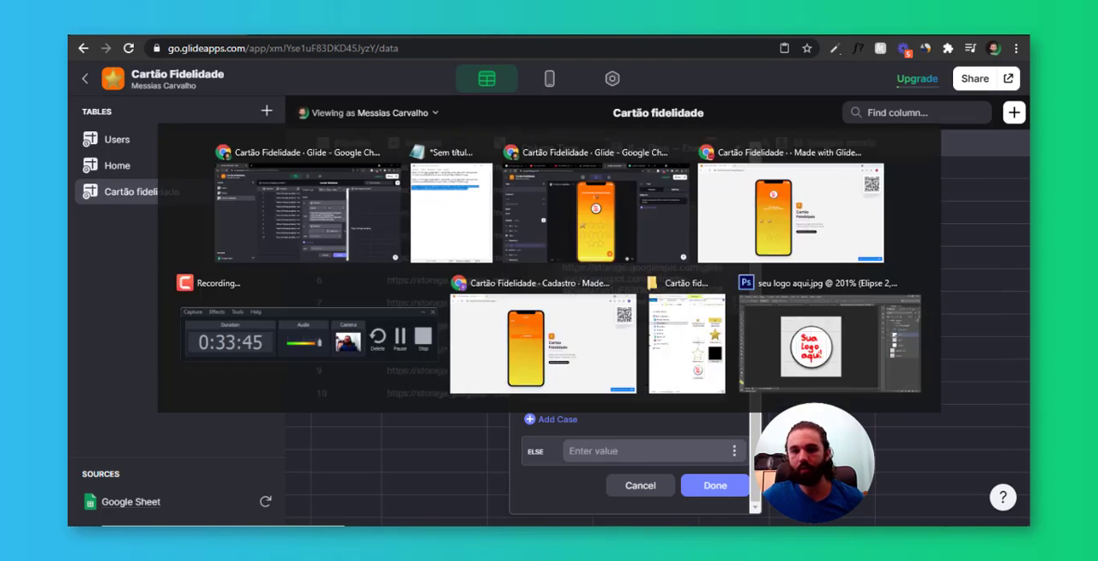
left_click_drag(881, 137, 623, 127)
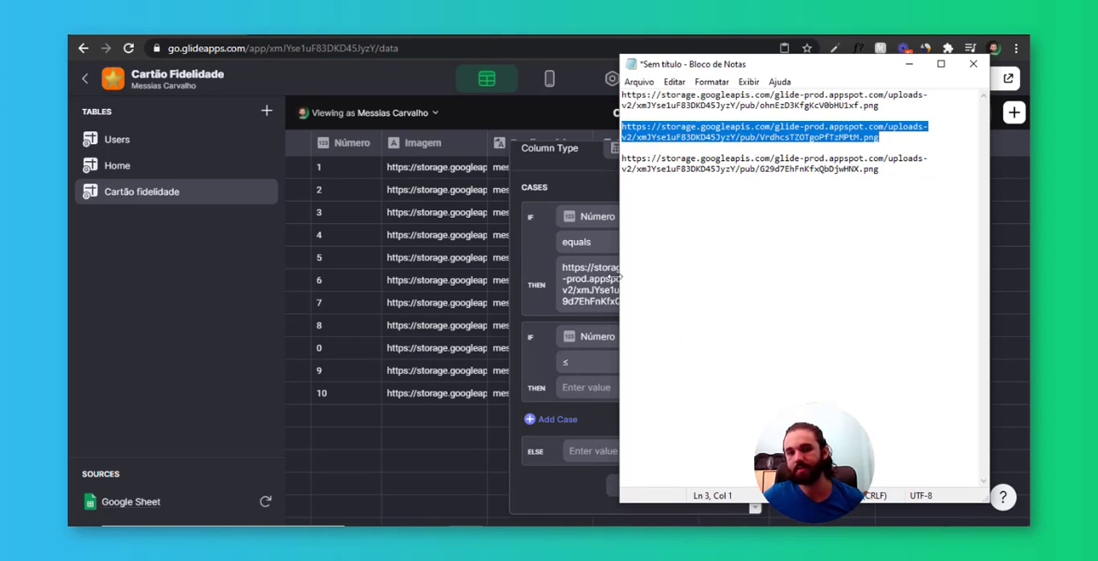
key("ctrl+c")
key("alt+Tab")
left_click(617, 392)
key("ctrl+v")
scroll(652, 378, "down", 1)
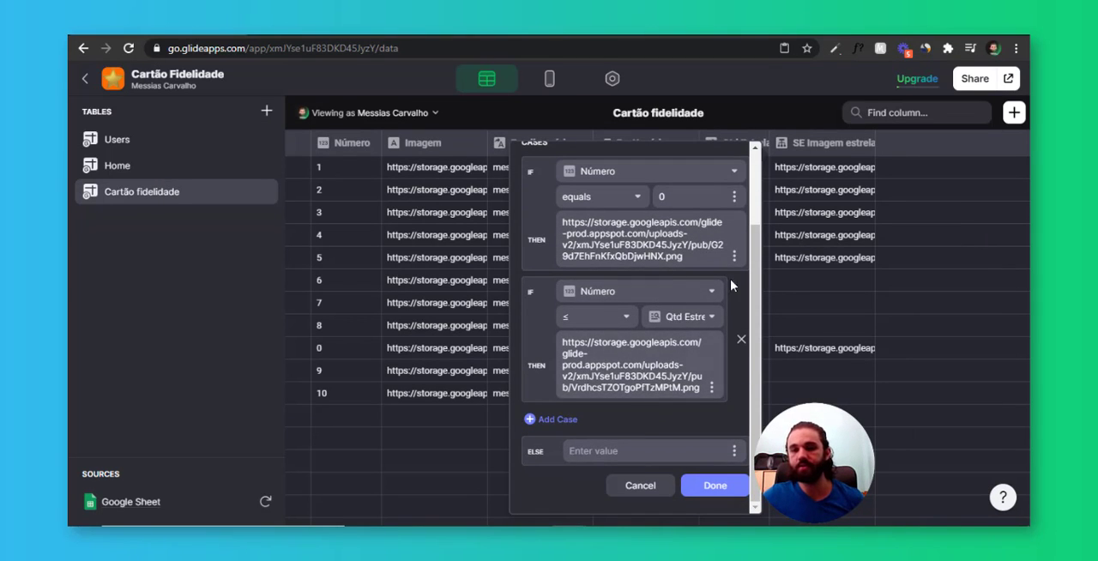
Paste the first image URL from the Bloco de Notas file as the ELSE value and save the SE Imagem estrelas column
key("alt+Tab")
left_click_drag(880, 105, 615, 103)
key("ctrl+c")
key("alt+Tab")
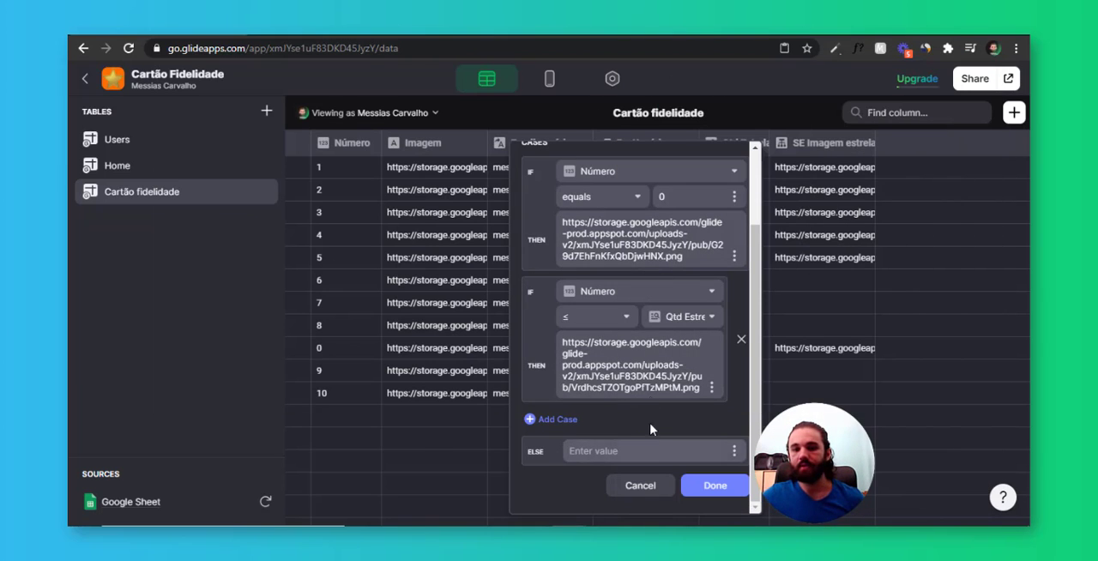
key("ctrl+v")
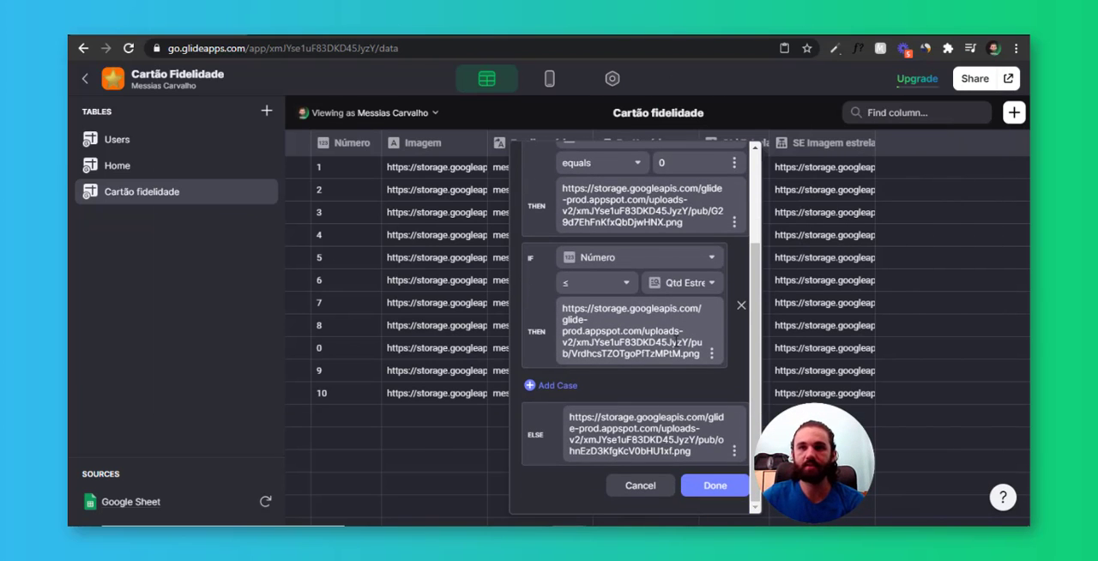
left_click(717, 487)
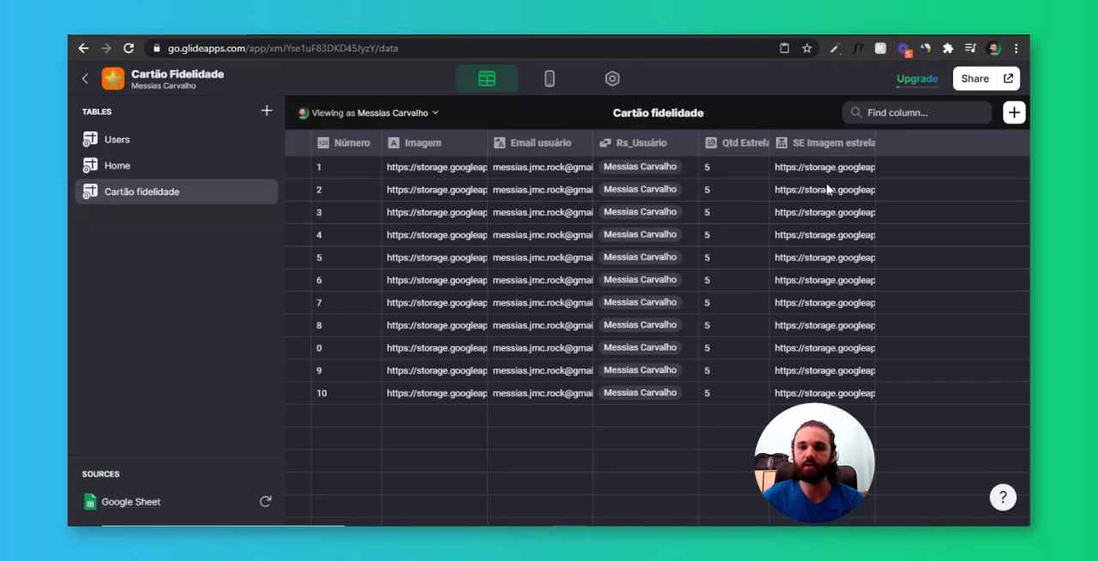
left_click_drag(824, 235, 852, 398)
left_click_drag(837, 169, 839, 394)
left_click_drag(847, 173, 848, 410)
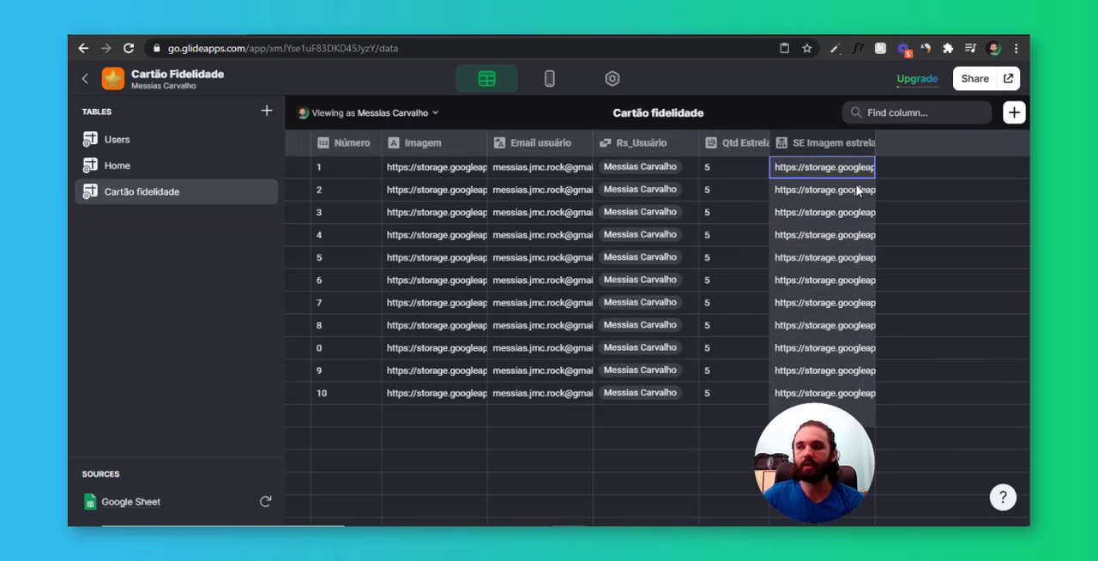
In the app layout, set the star Inline List's image to the SE Imagem estrelas column
left_click(549, 78)
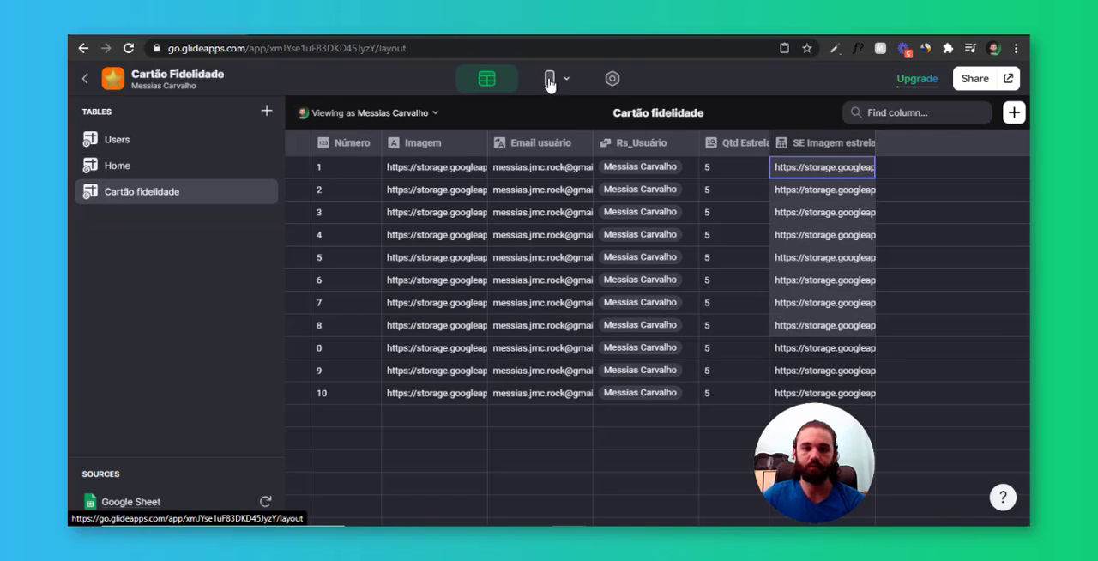
left_click(597, 339)
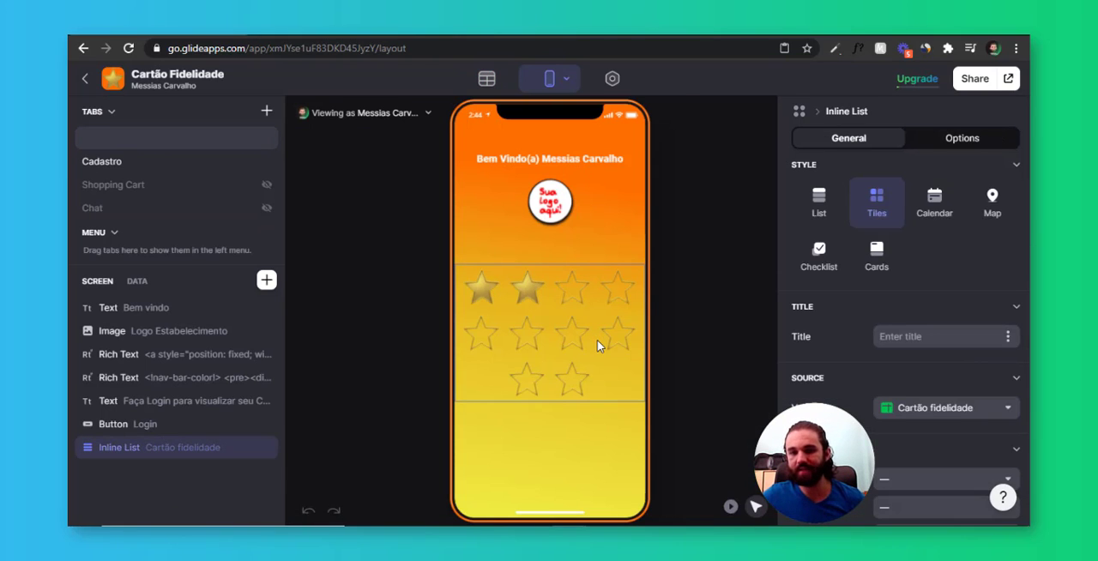
scroll(901, 344, "down", 3)
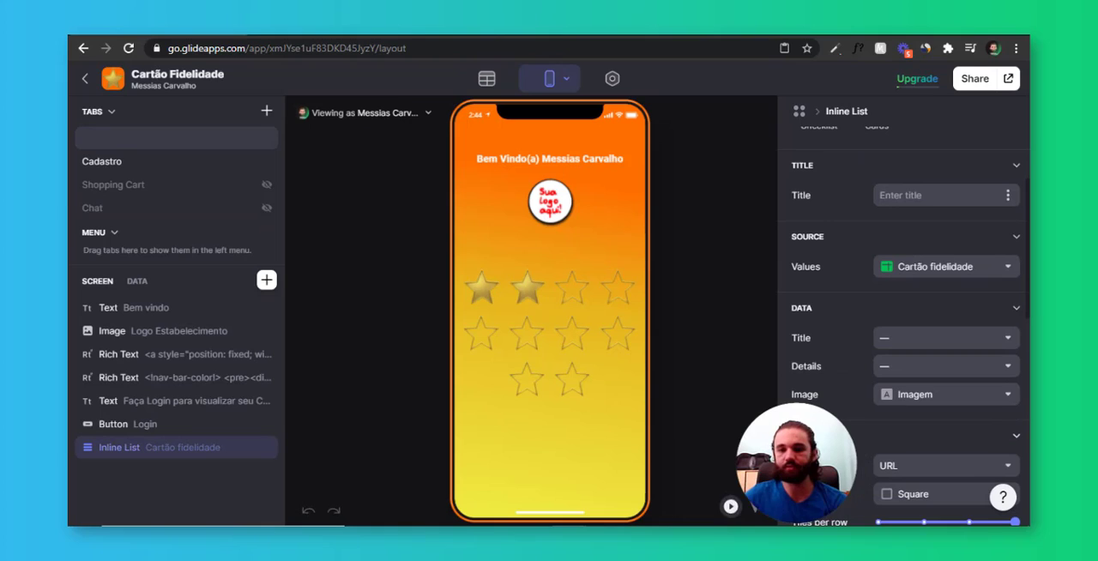
left_click(935, 396)
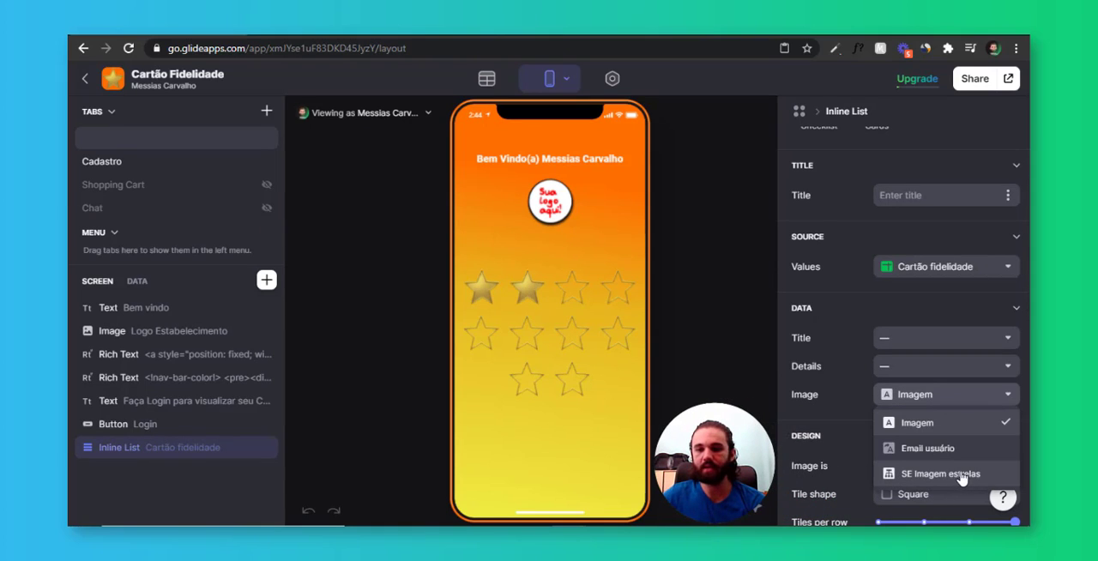
left_click(960, 483)
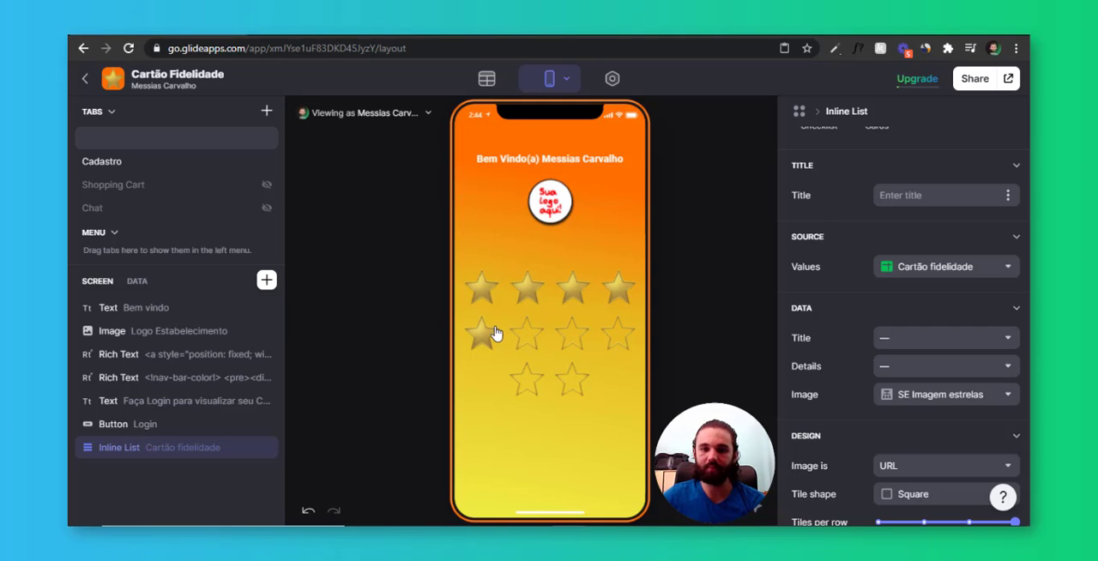
Preview the star card as the third listed user and switch the preview back to the first user
left_click(417, 120)
left_click(378, 249)
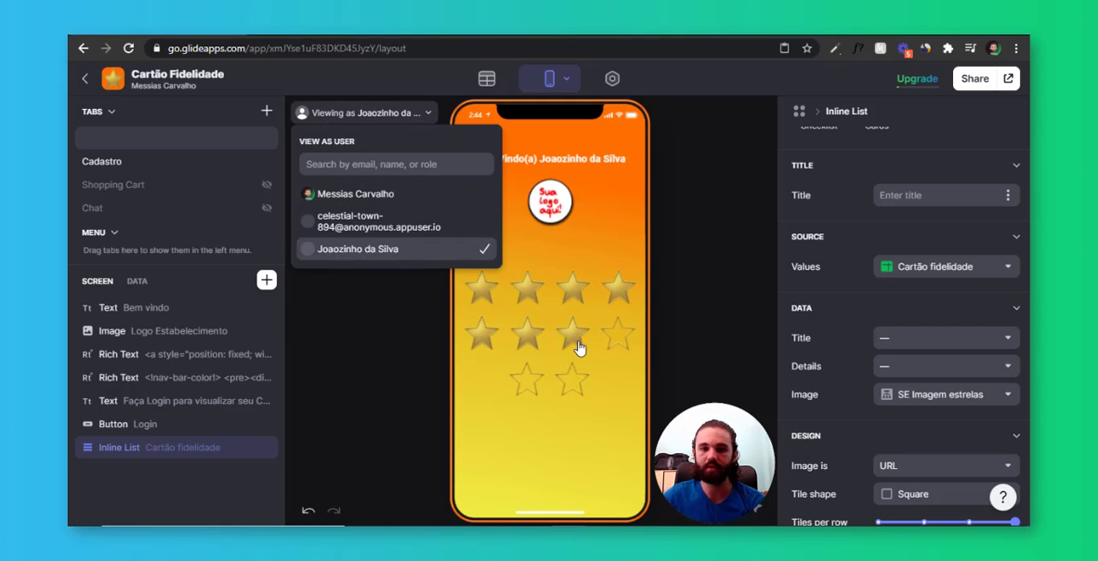
left_click(407, 194)
left_click(619, 464)
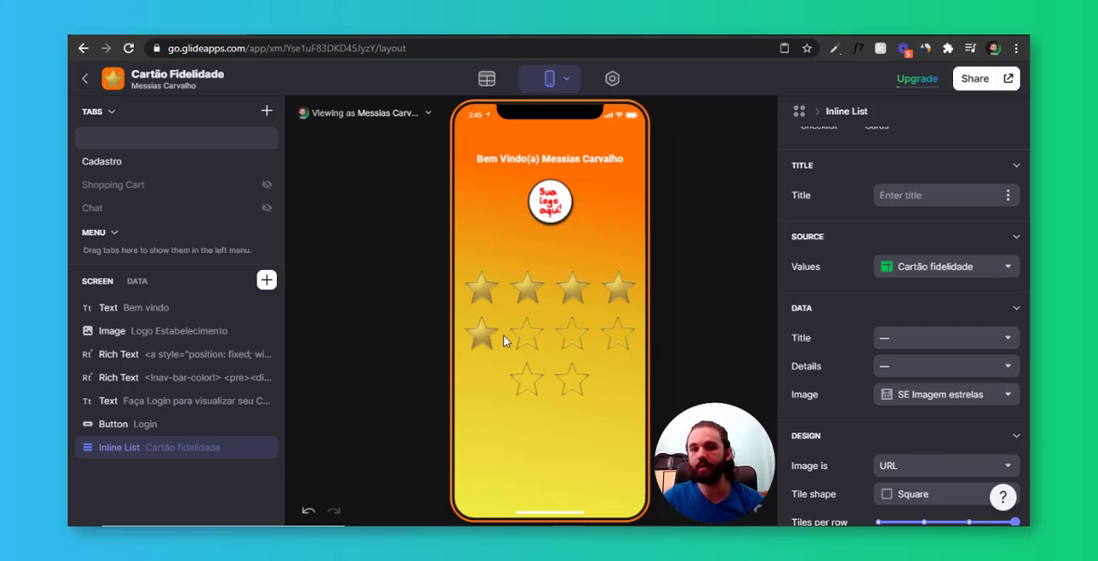
Review the Cartão fidelidade table's columns through SE Imagem estrelas, narrowing the Qtd Estrelas column
left_click(498, 79)
left_click(171, 197)
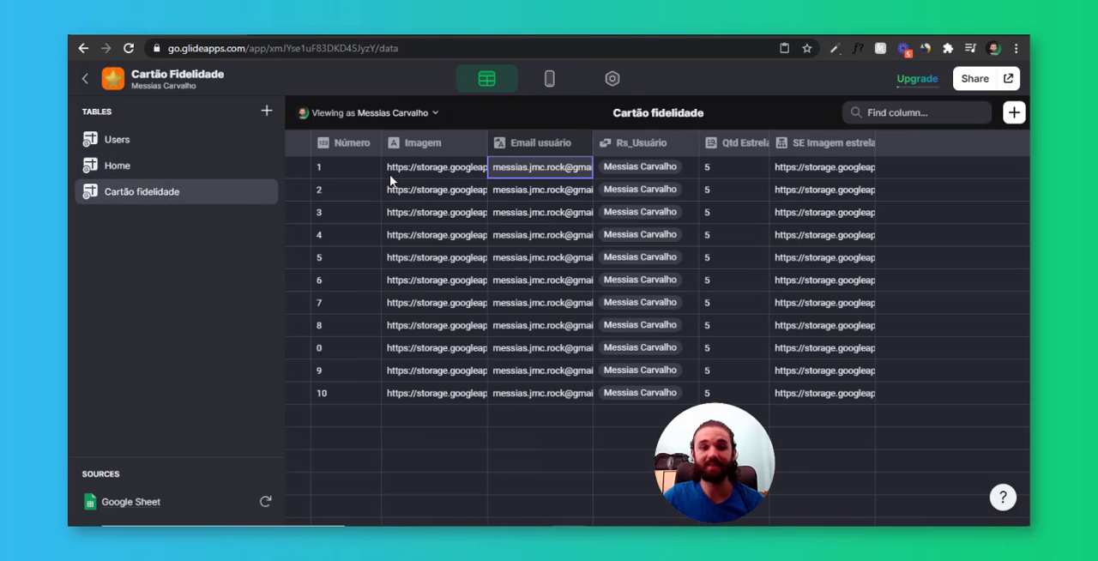
left_click_drag(429, 180, 528, 408)
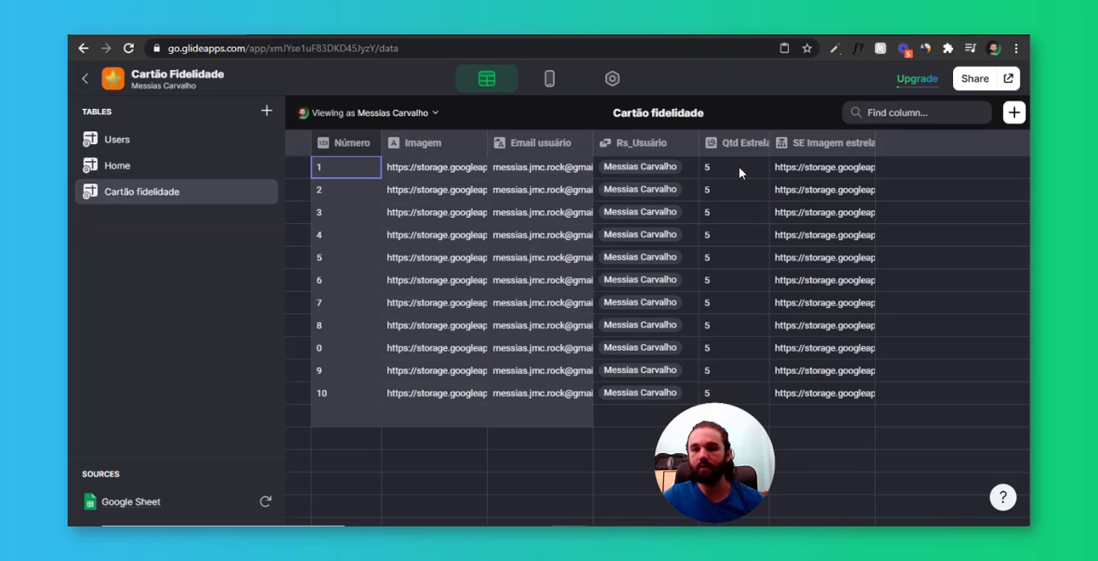
left_click_drag(769, 142, 748, 142)
left_click(781, 190)
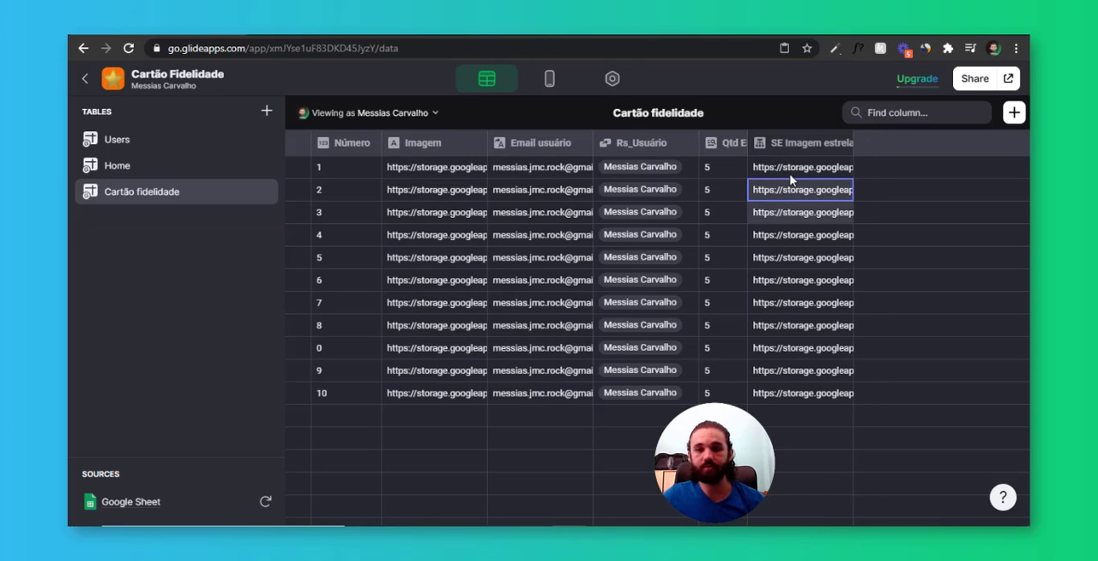
left_click_drag(792, 174, 811, 389)
left_click(812, 373)
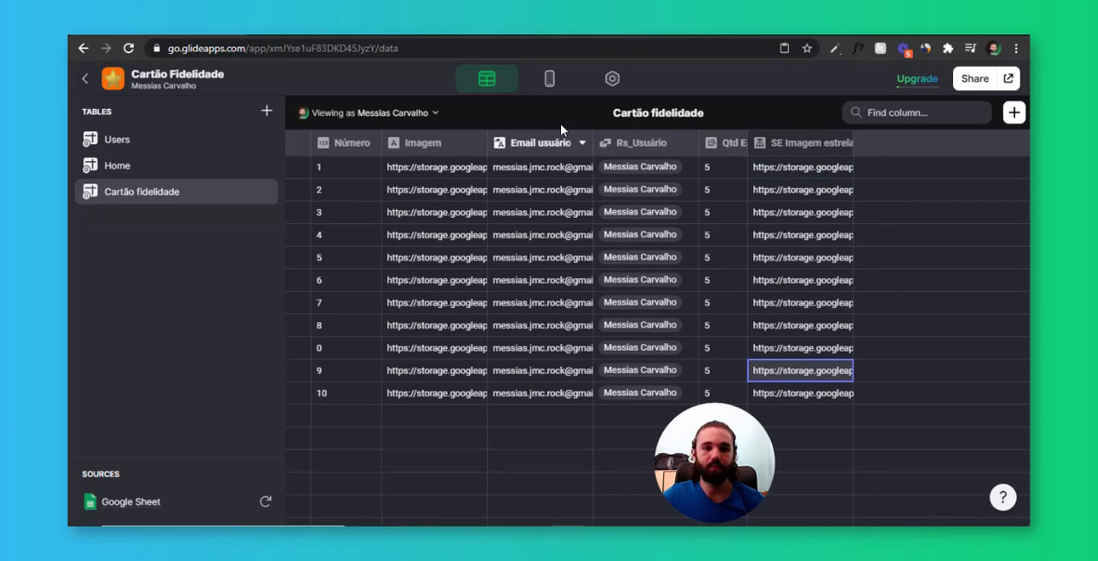
Add a Text component below the star Inline List on the home screen and switch its content to custom text
left_click(549, 79)
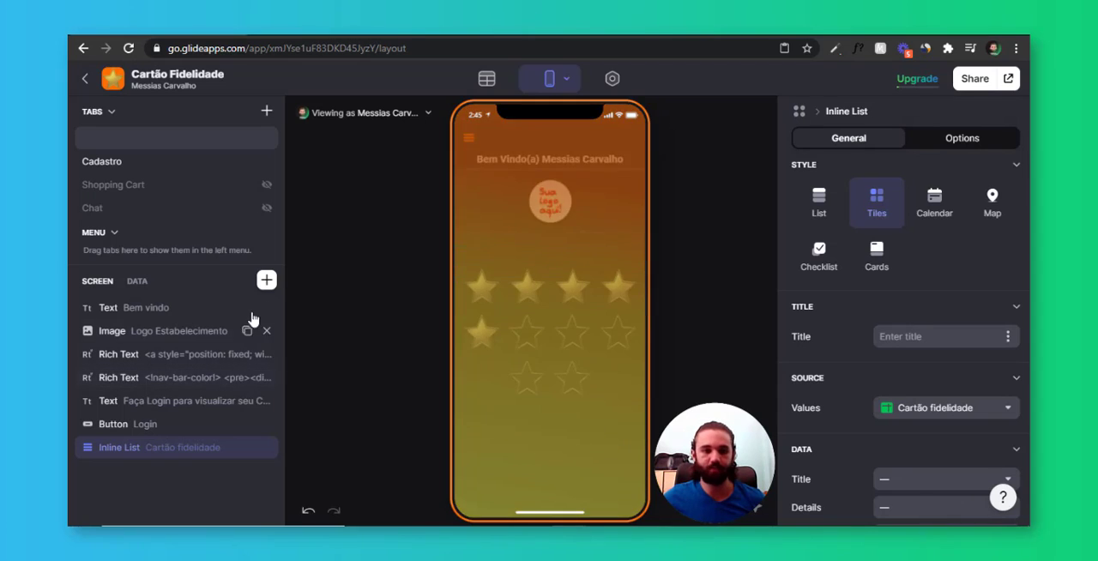
left_click(266, 281)
left_click(474, 206)
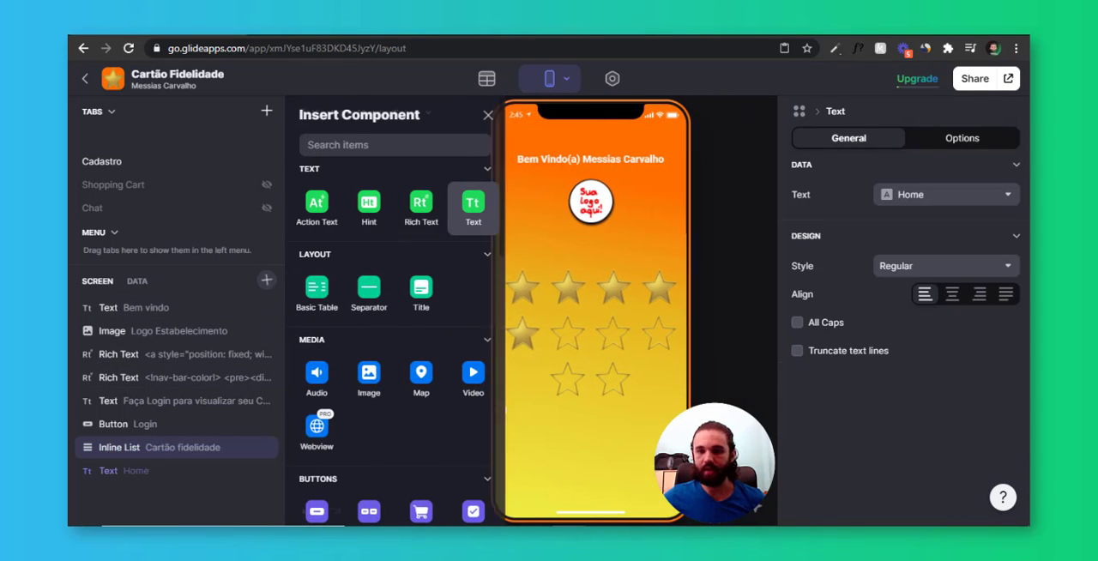
left_click(988, 201)
left_click(927, 197)
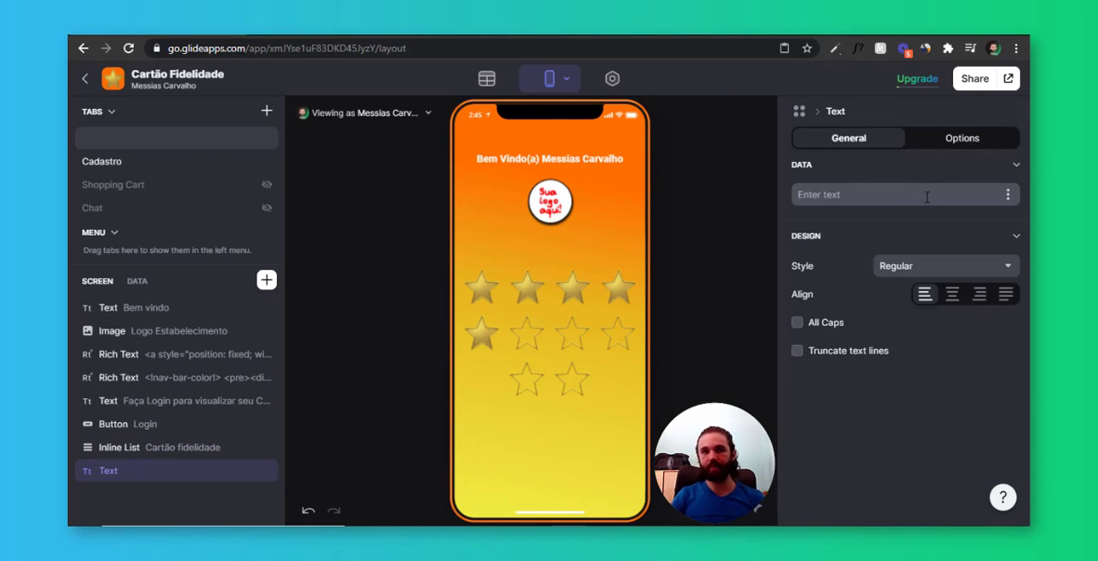
Set the new text to "Preencha todas estrelas para ganhar o prêmio" and centre it
type("Preencha")
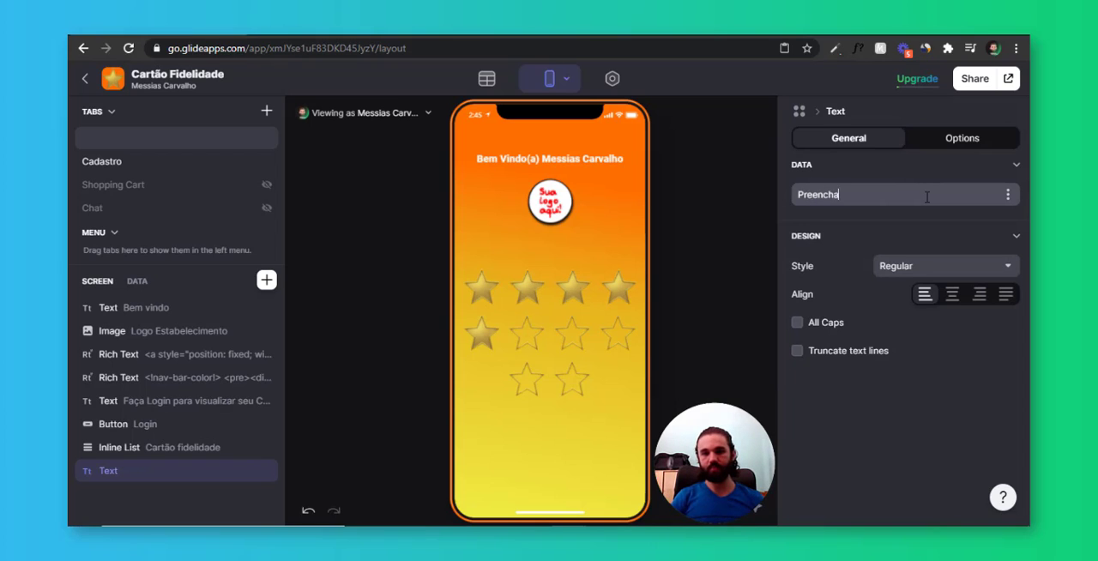
type(" todas estrelas para ganhar")
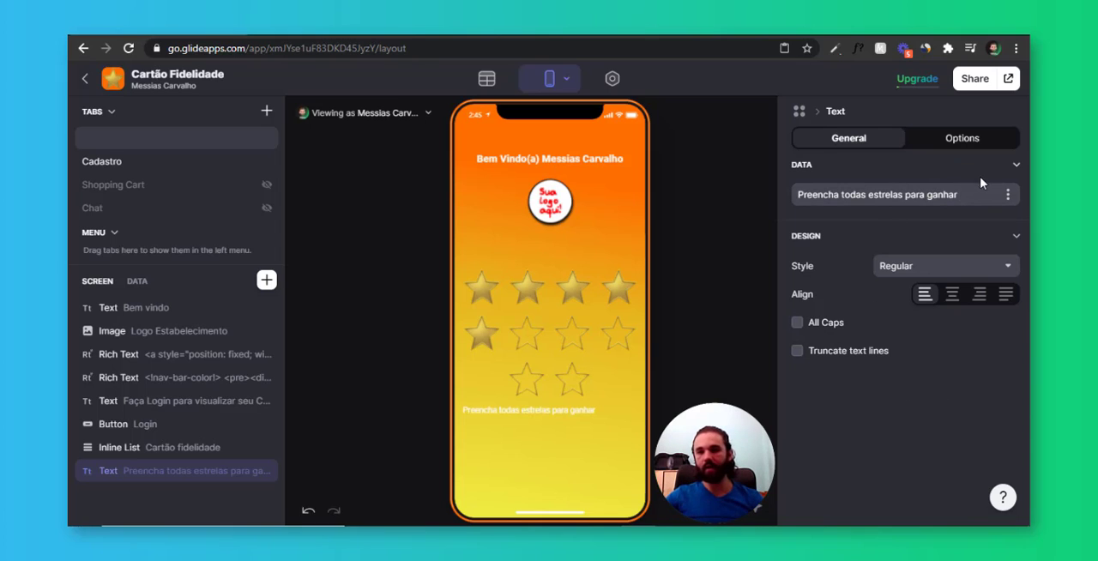
left_click(987, 197)
type("o pr")
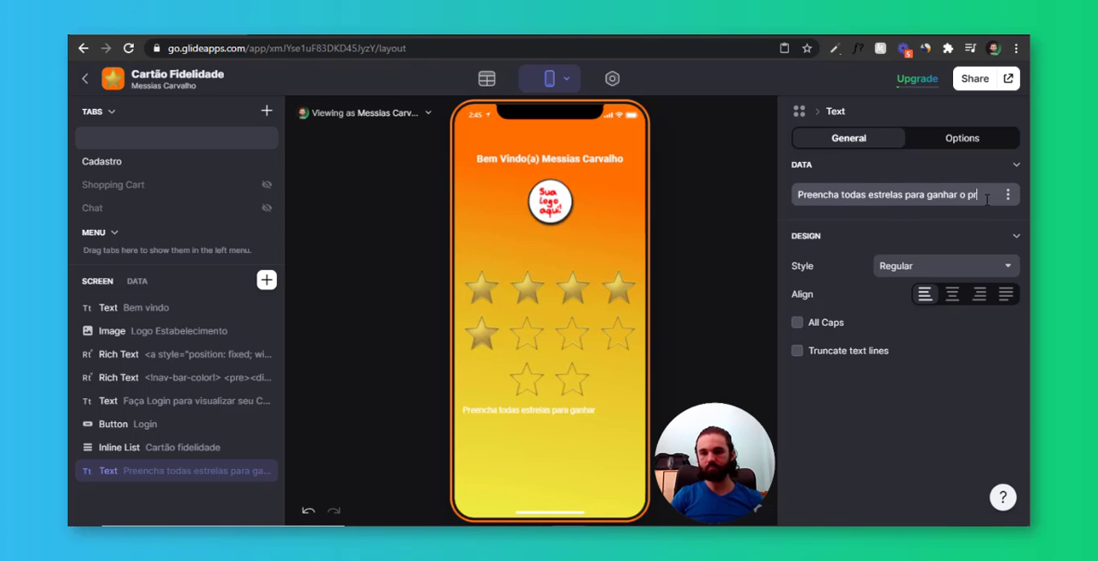
type("êmio")
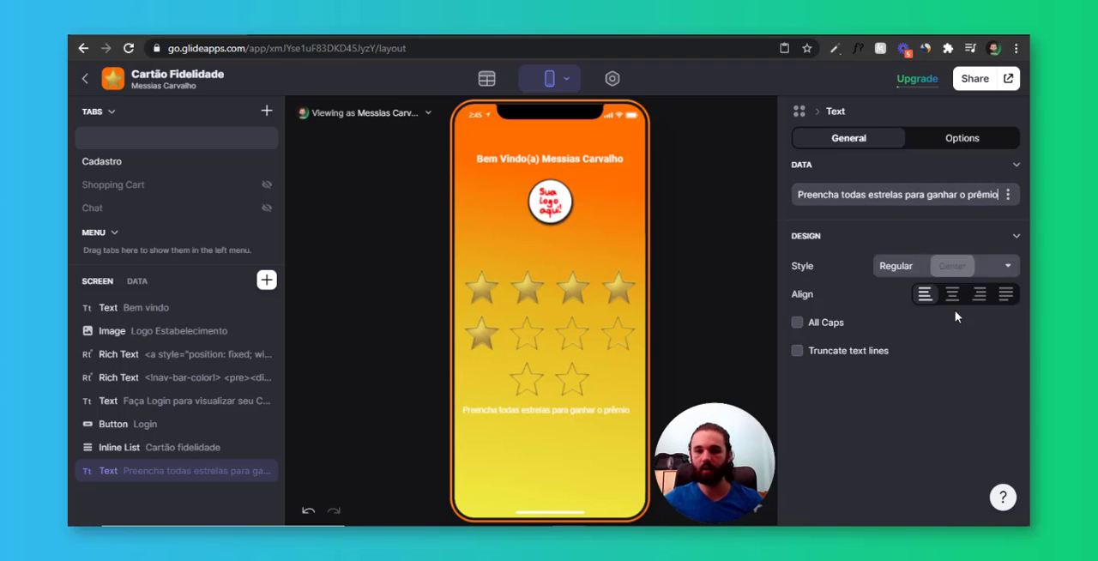
left_click(954, 295)
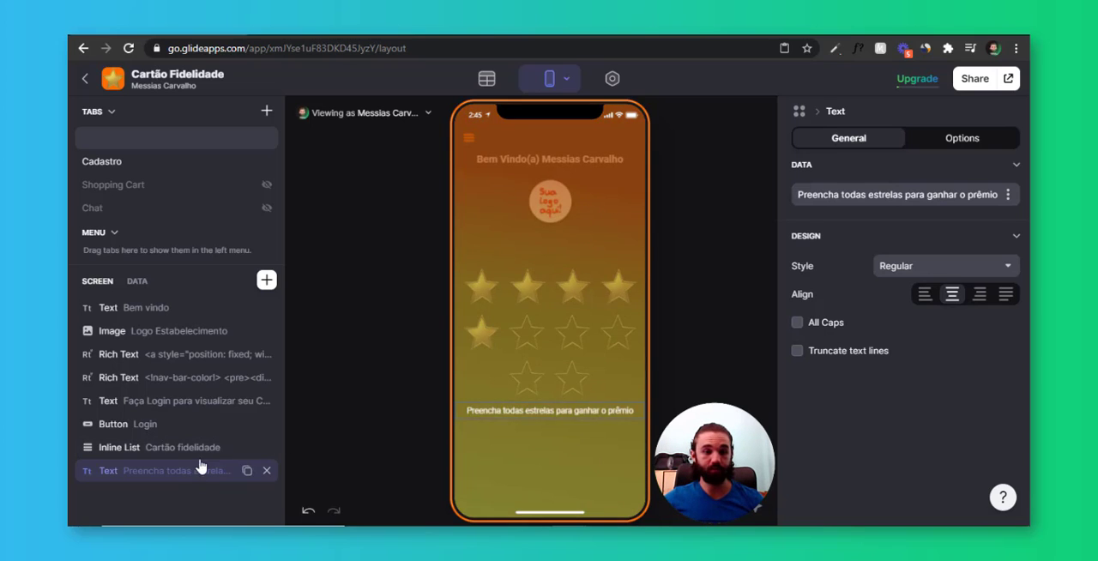
Insert a Separator between the star Inline List and the prize text, with Medium spacing and no line divider
left_click_drag(369, 287, 176, 485)
left_click(928, 200)
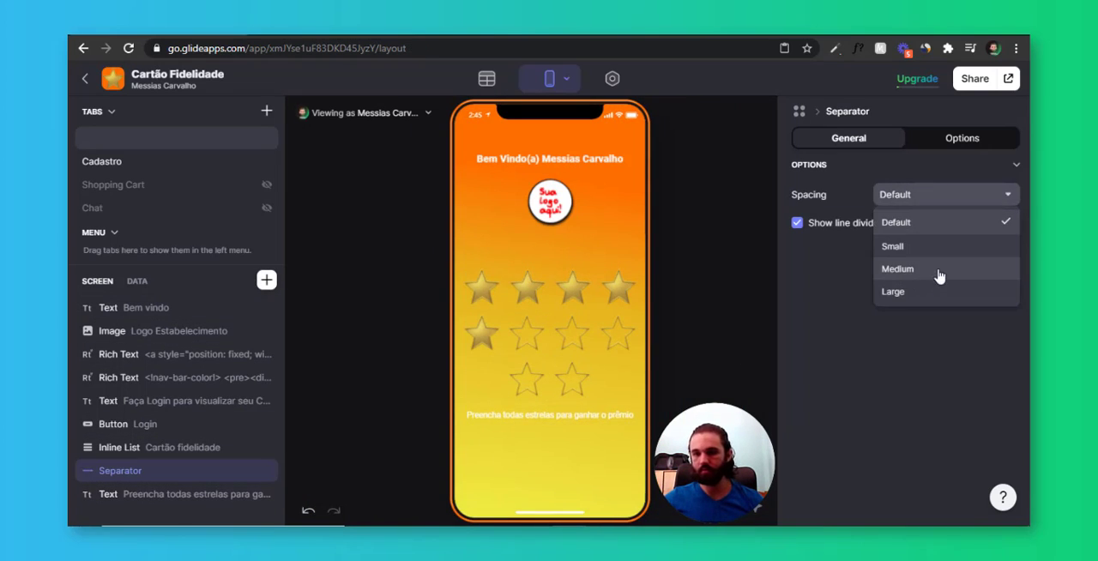
left_click(936, 275)
left_click(853, 225)
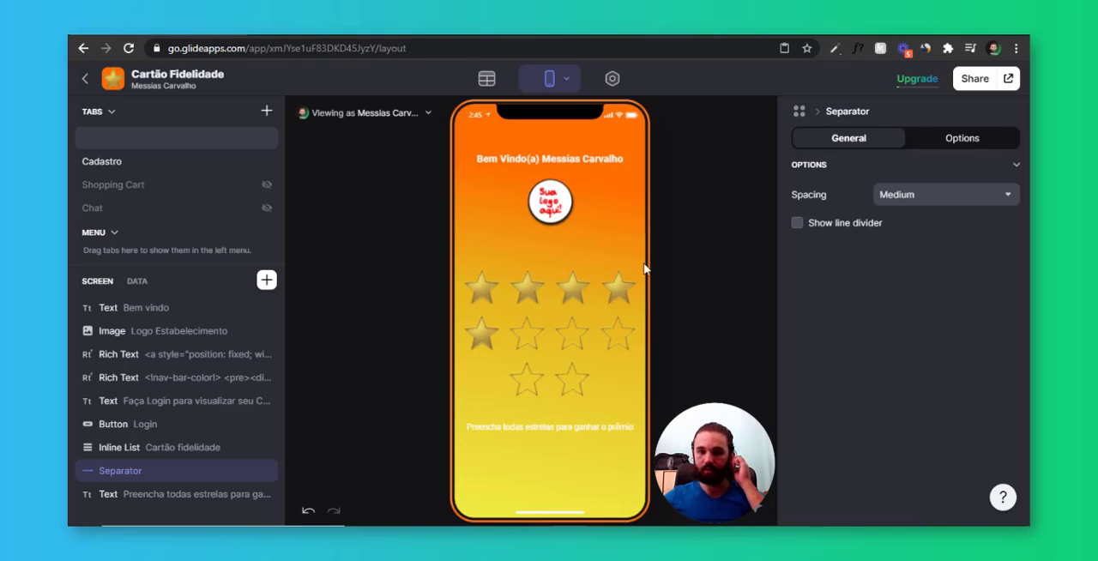
left_click(648, 313)
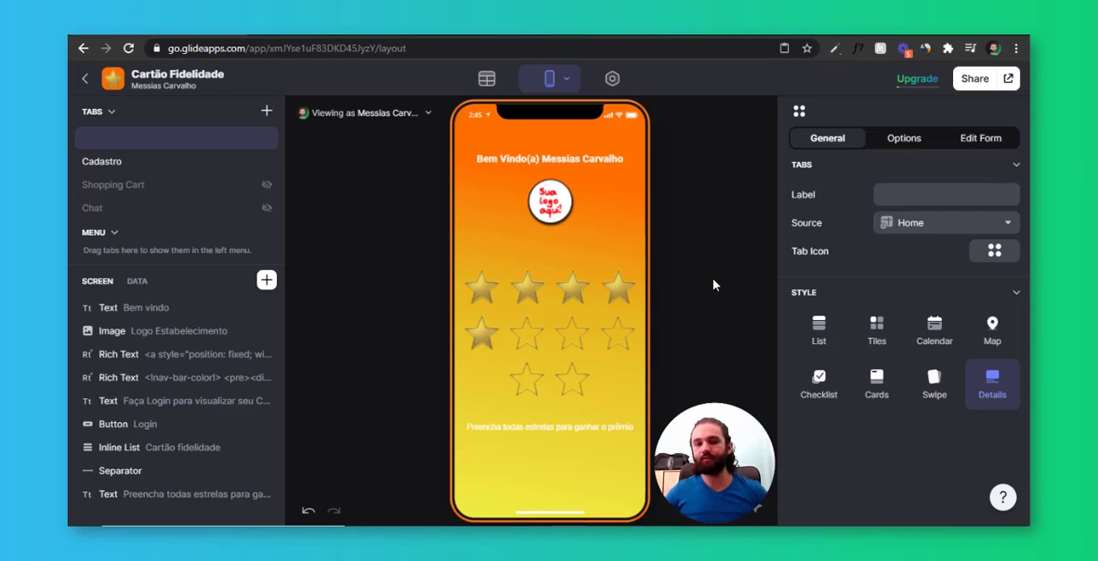
Examine the Total Estrelas values of all users in the Users table
left_click(498, 80)
left_click(117, 139)
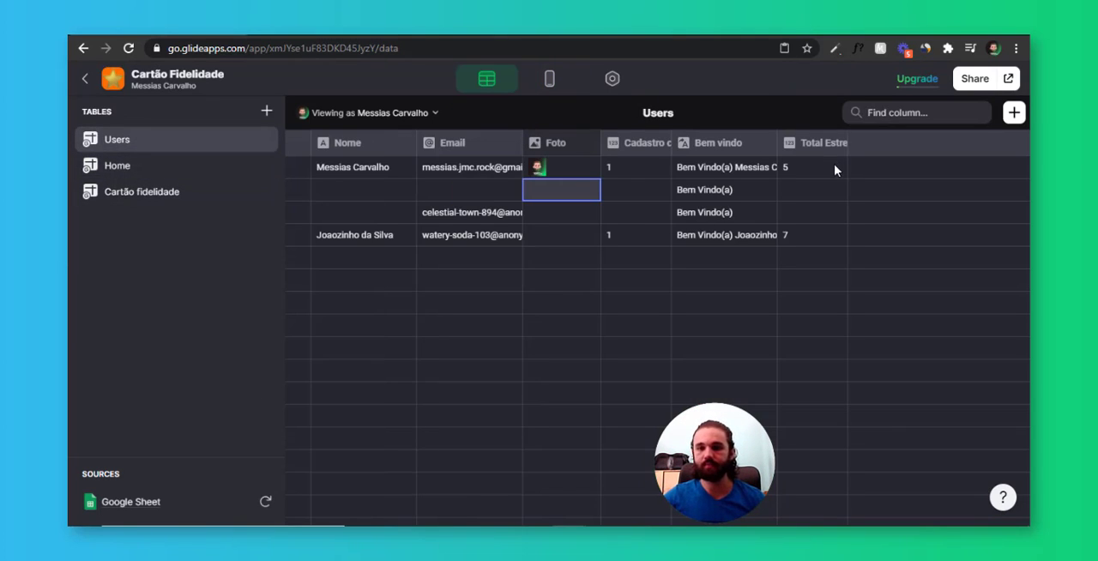
left_click_drag(834, 169, 828, 238)
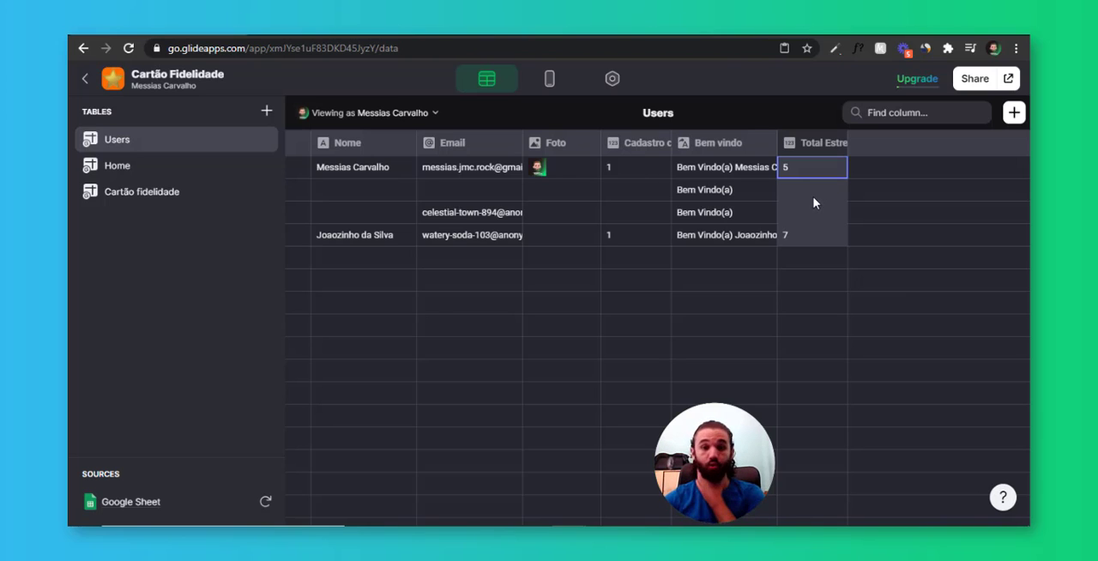
Add a new tab to the app layout, place it directly below Cadastro and rename it ADM
left_click(550, 78)
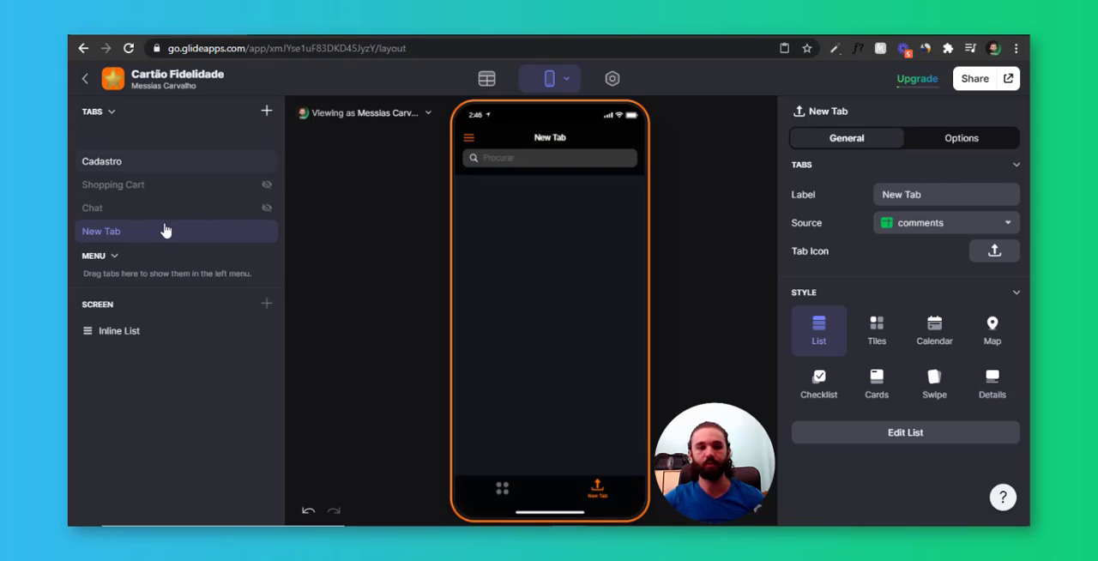
left_click_drag(166, 238, 167, 182)
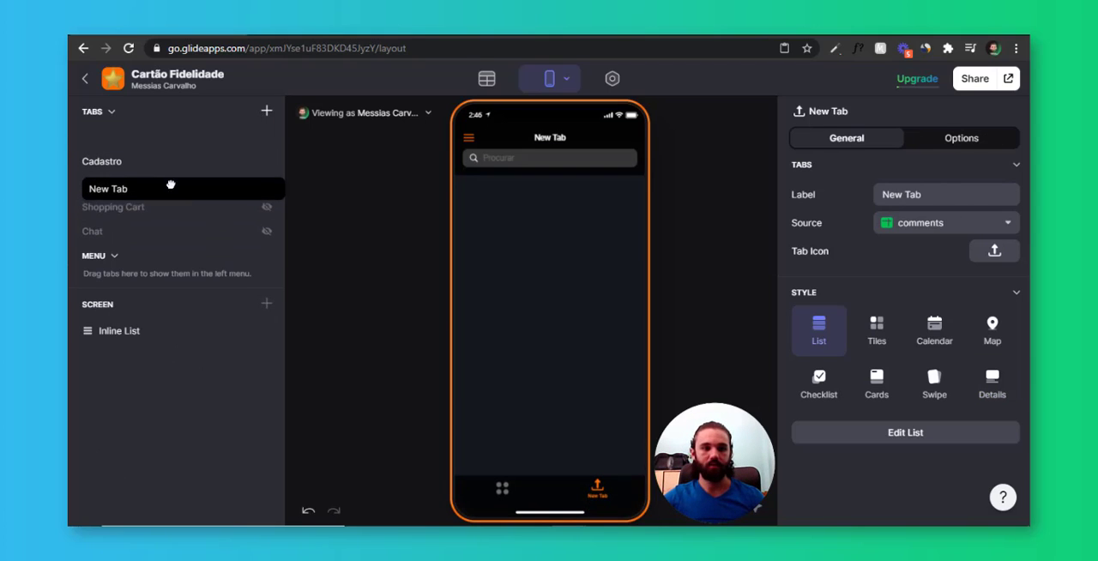
double_click(110, 184)
type("ADM")
key("Return")
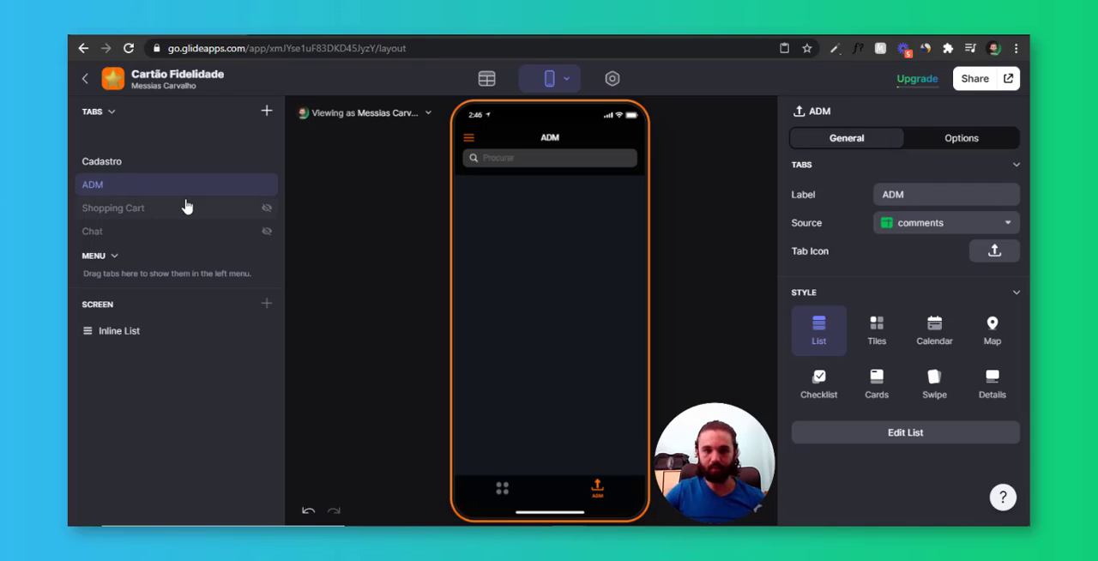
Set the ADM tab's source to Home and find a padlock icon for it by searching "lock"
left_click(924, 224)
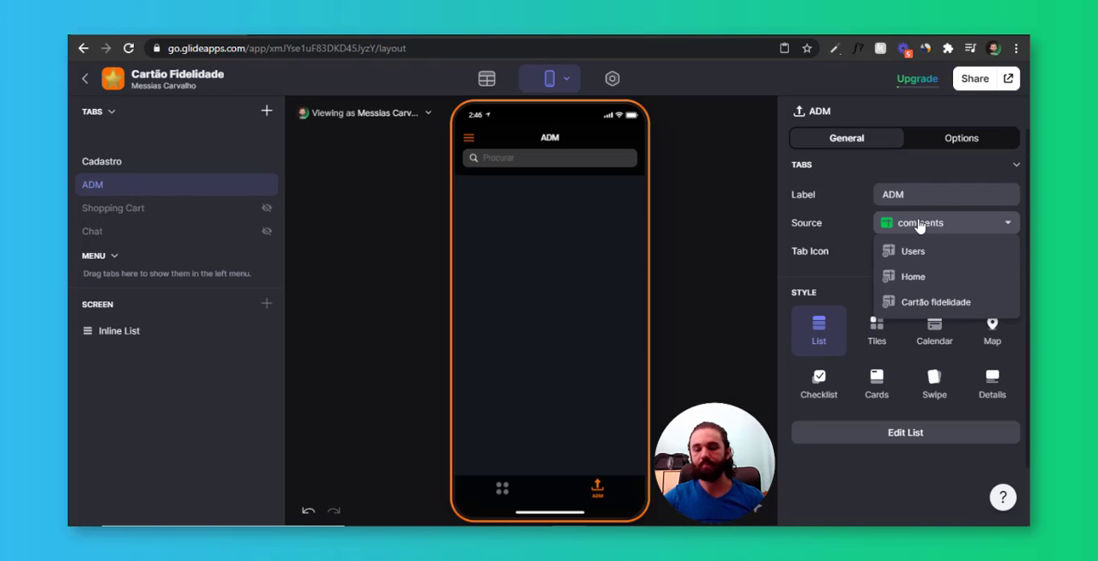
left_click(950, 277)
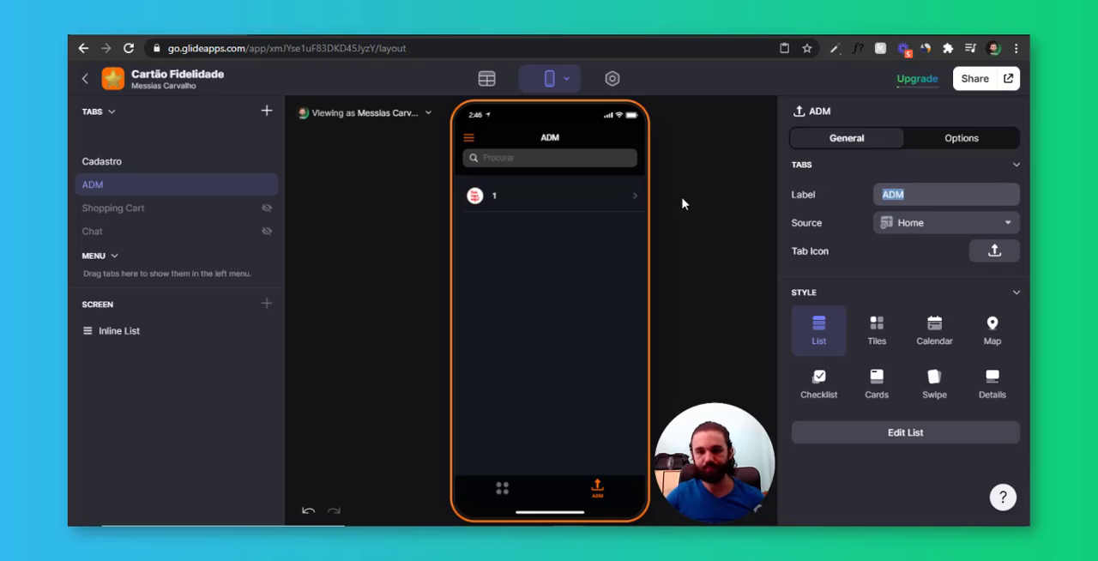
left_click(994, 251)
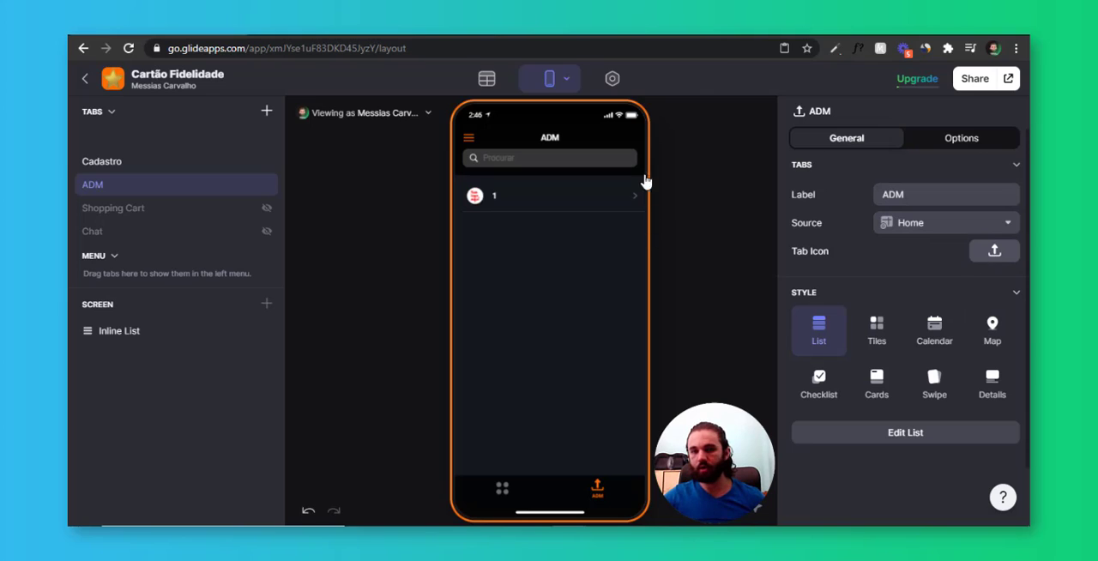
left_click(539, 199)
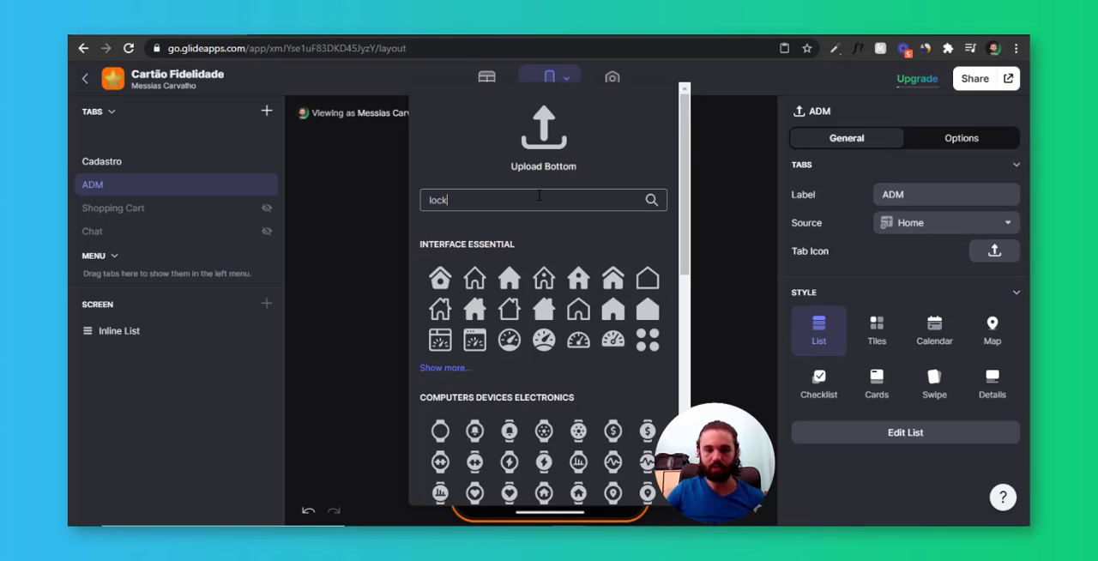
type("lock")
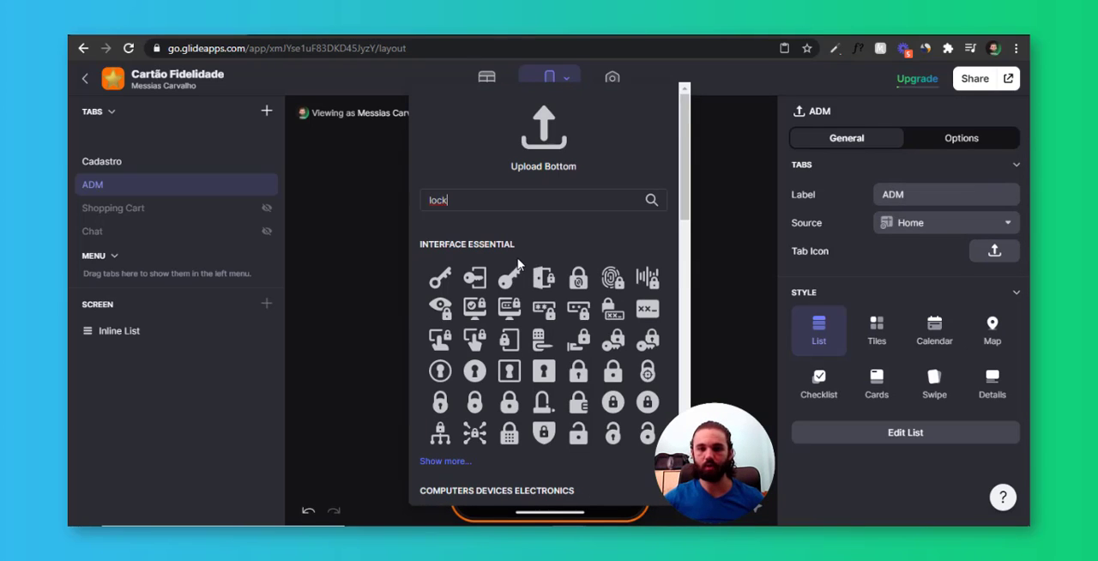
left_click(580, 404)
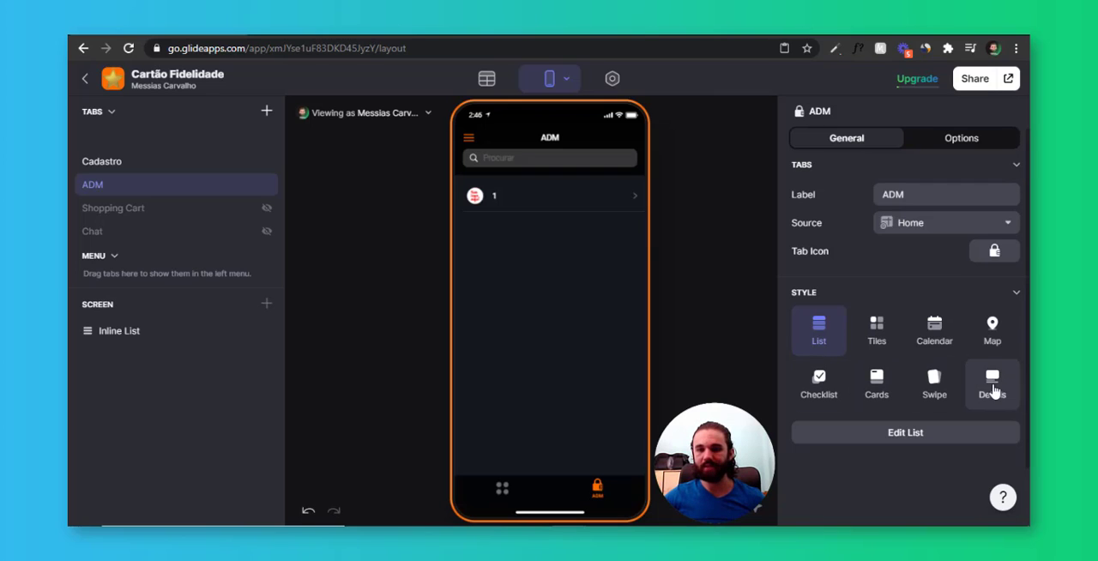
Switch the ADM tab to the Details style and add an Inline List component to its screen
left_click(978, 386)
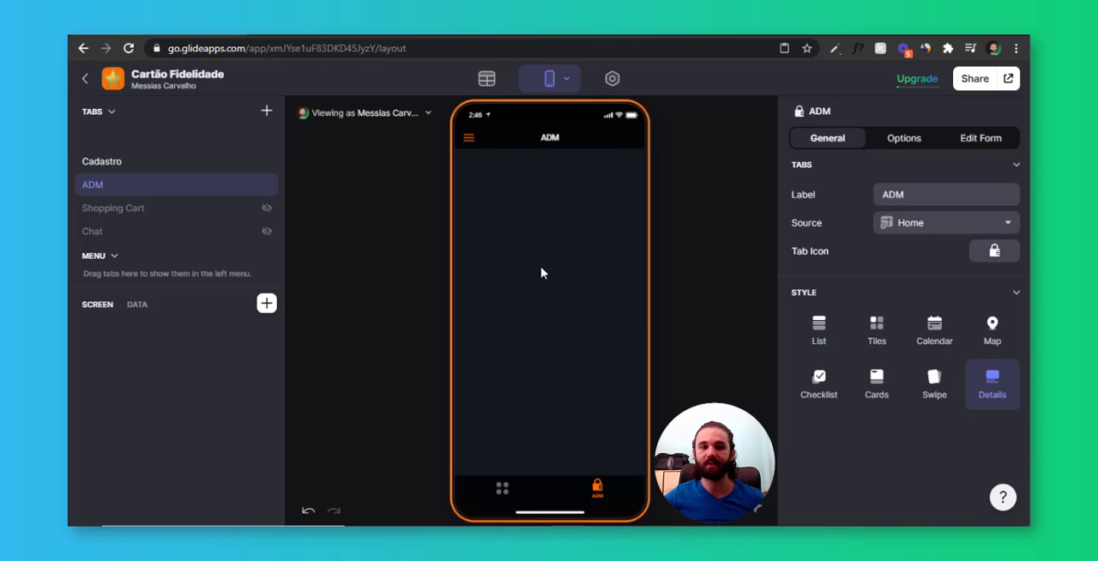
left_click(266, 303)
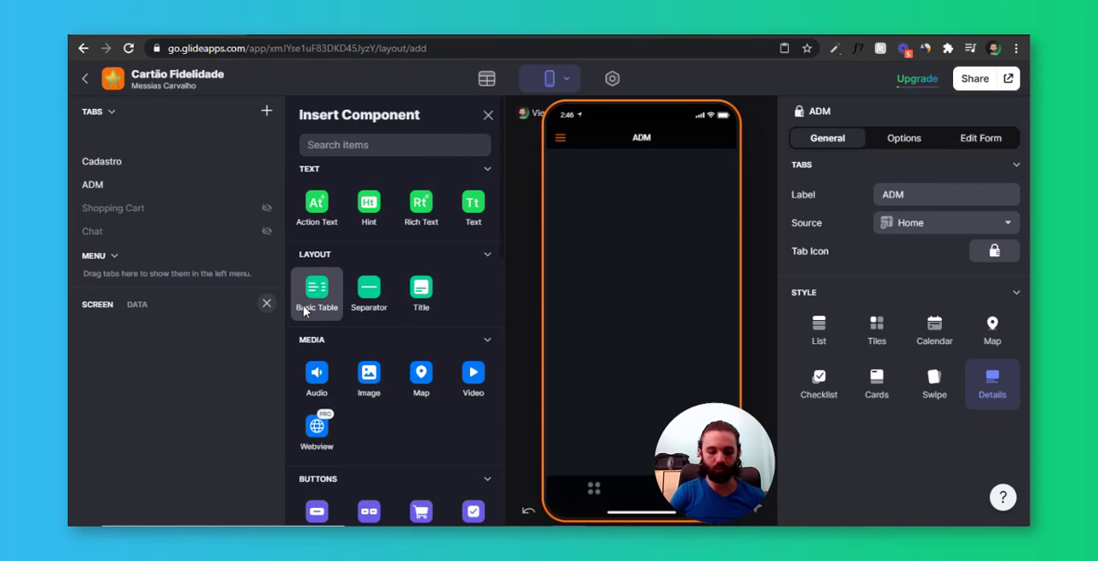
type("inl")
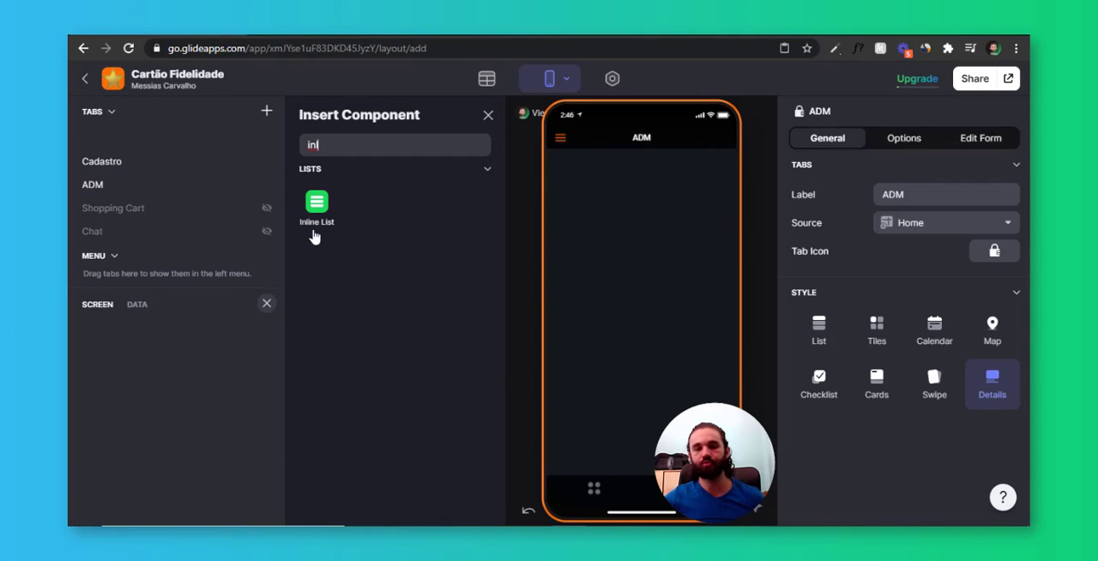
left_click(315, 232)
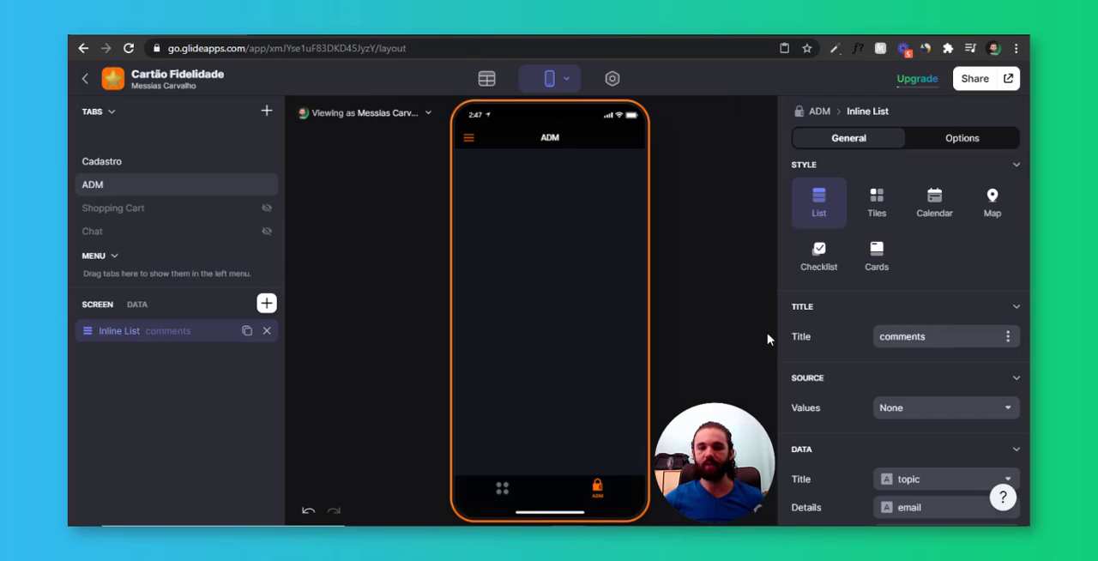
Title the ADM Inline List "Usuários" and set its source values to the Users table
scroll(920, 300, "down", 1)
left_click_drag(937, 269, 808, 273)
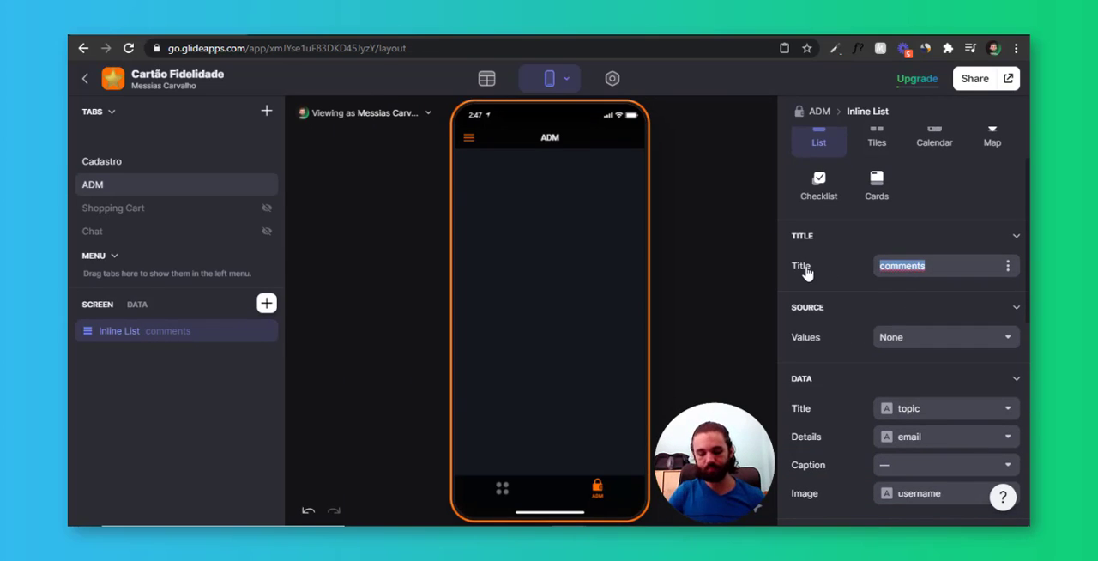
type("Usuários")
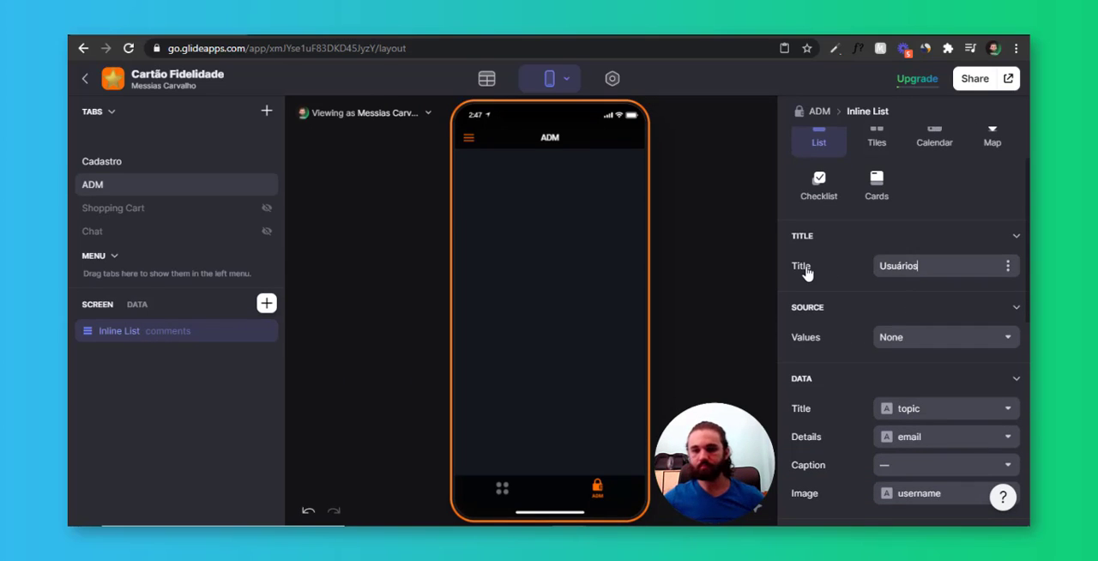
left_click(897, 336)
left_click(912, 403)
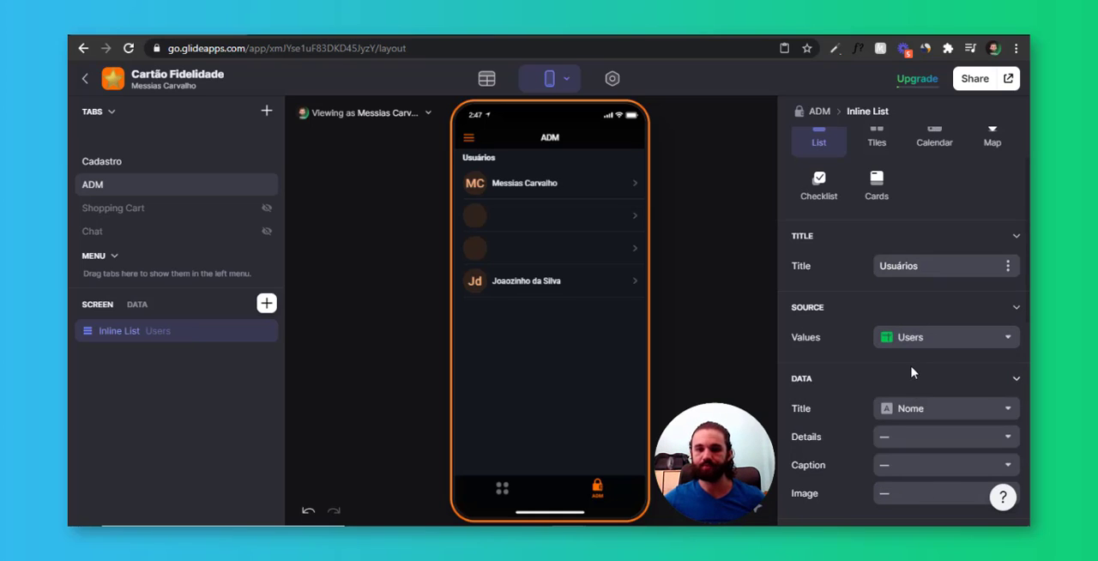
Enable the search bar for the Usuários list
scroll(935, 197, "up", 2)
left_click(953, 140)
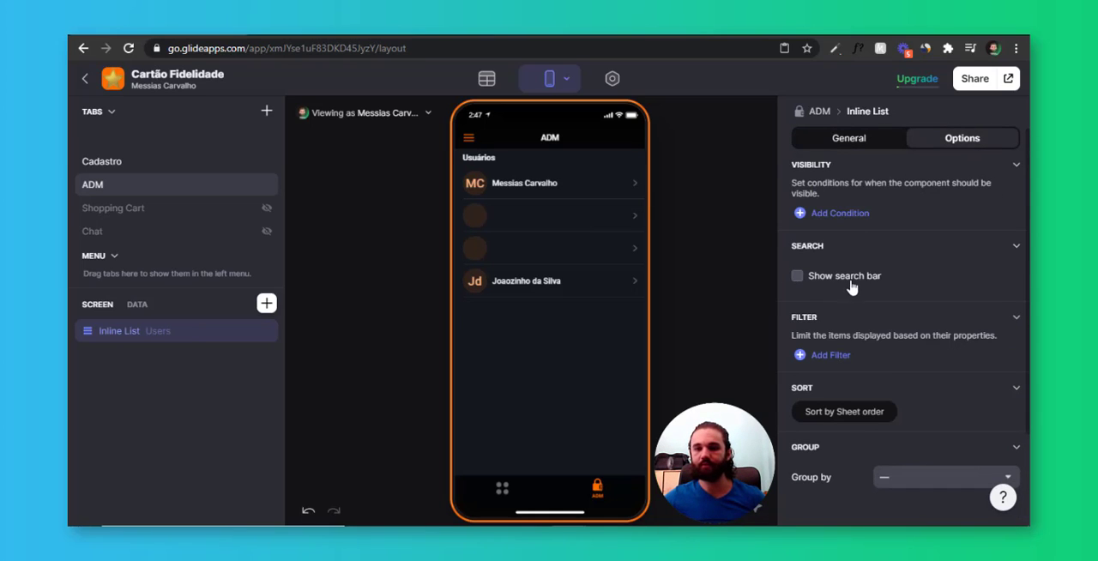
left_click(849, 280)
Set the Usuários list to the smaller item size and turn off showing the title when an image is not available
left_click(865, 141)
scroll(867, 251, "down", 1)
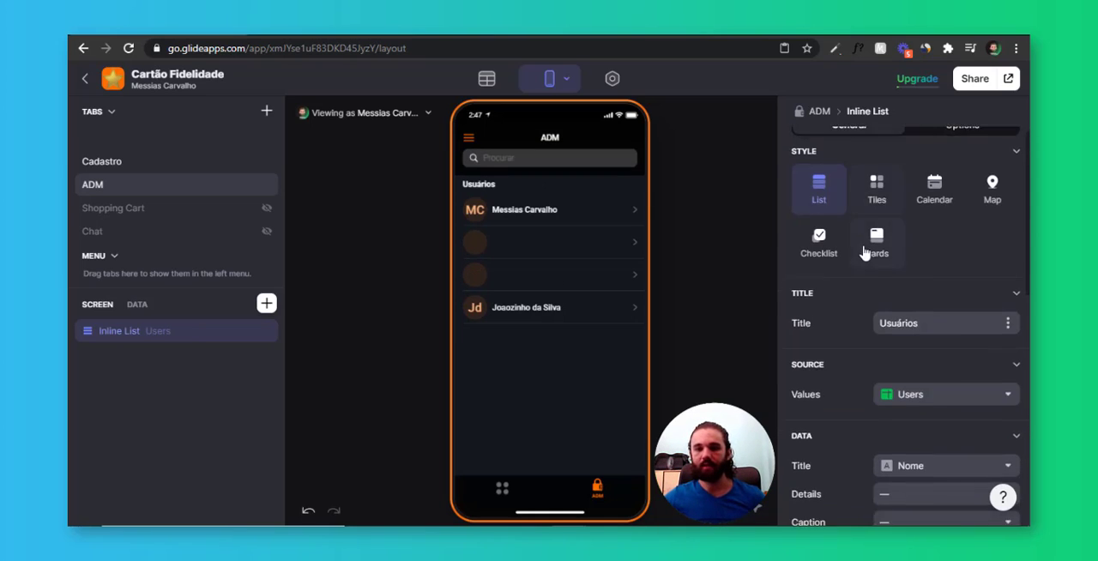
scroll(865, 252, "down", 4)
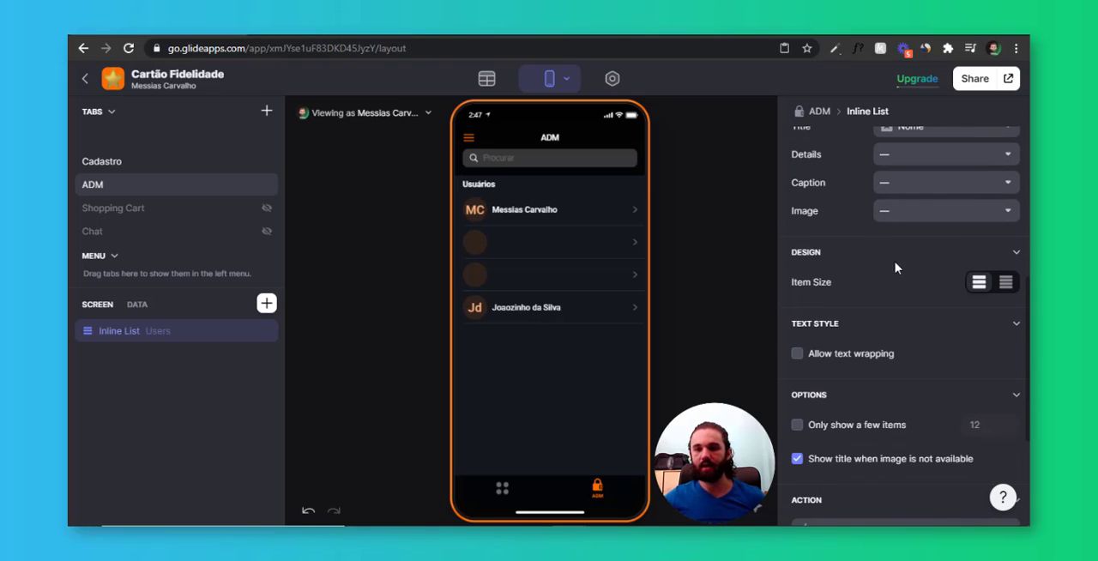
left_click(1005, 282)
scroll(1008, 284, "down", 2)
scroll(877, 319, "down", 1)
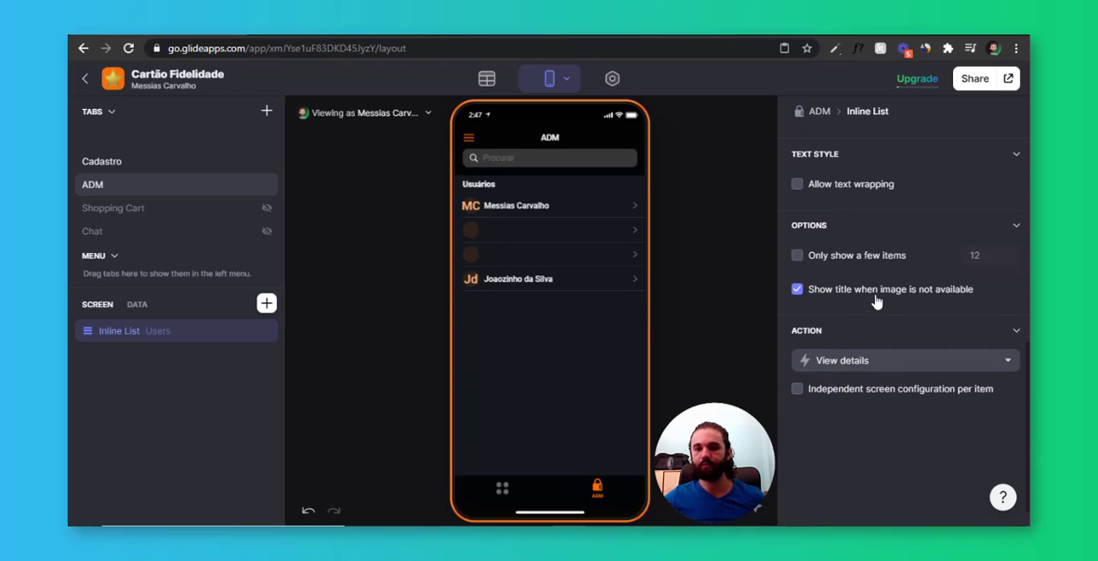
left_click(892, 290)
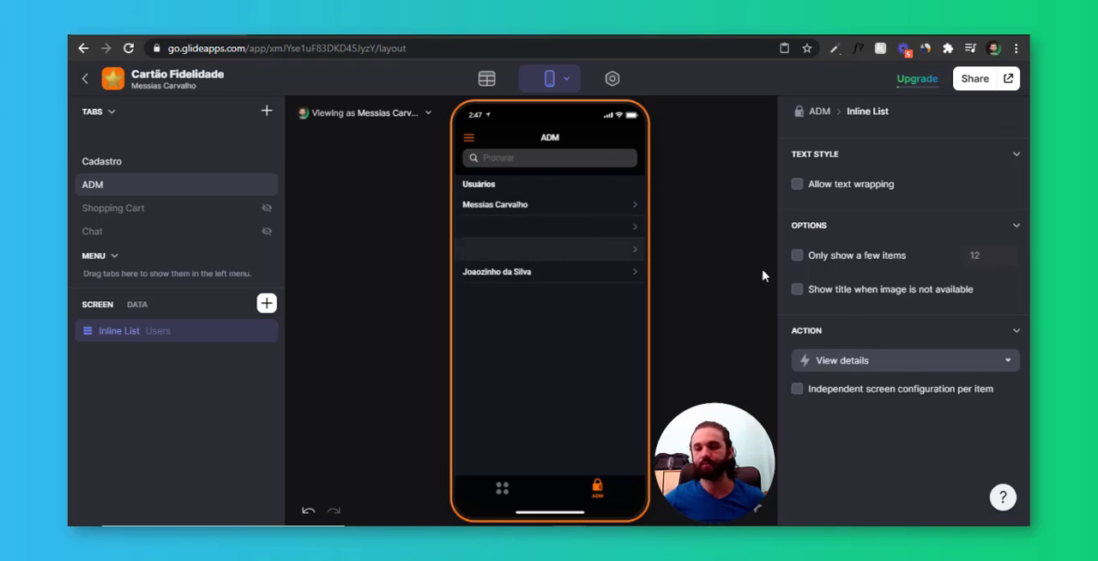
scroll(856, 297, "up", 5)
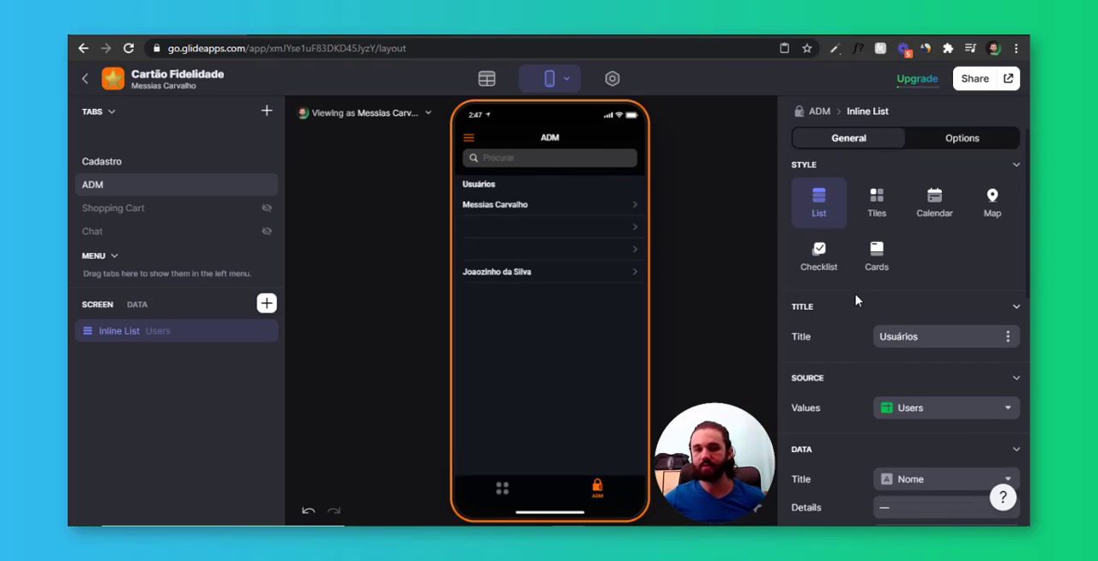
Open the first user's details screen from the ADM list and remove its Action Text and Email components
left_click(617, 223)
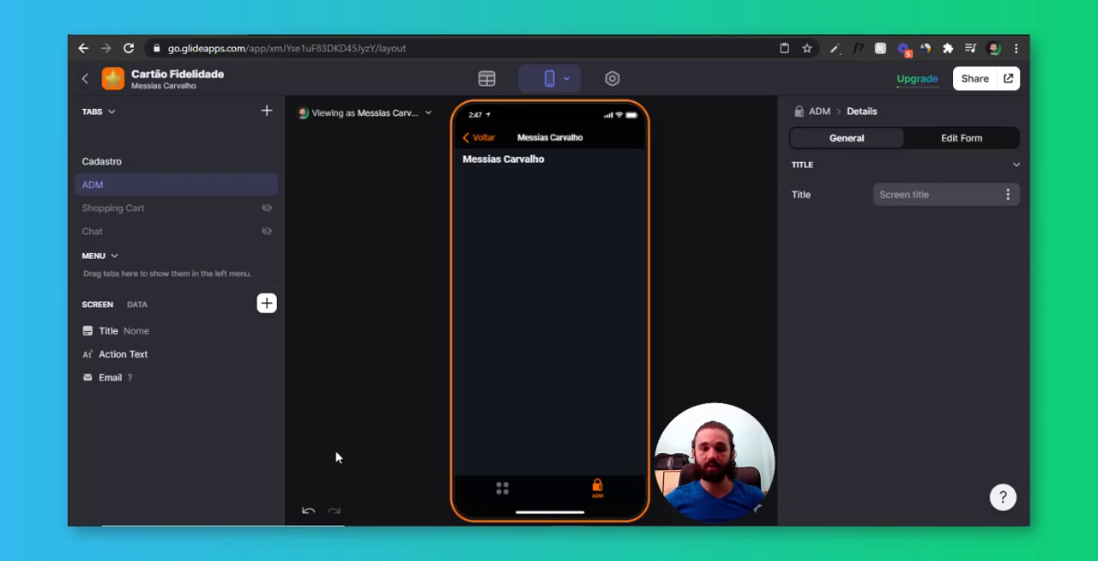
left_click(184, 334)
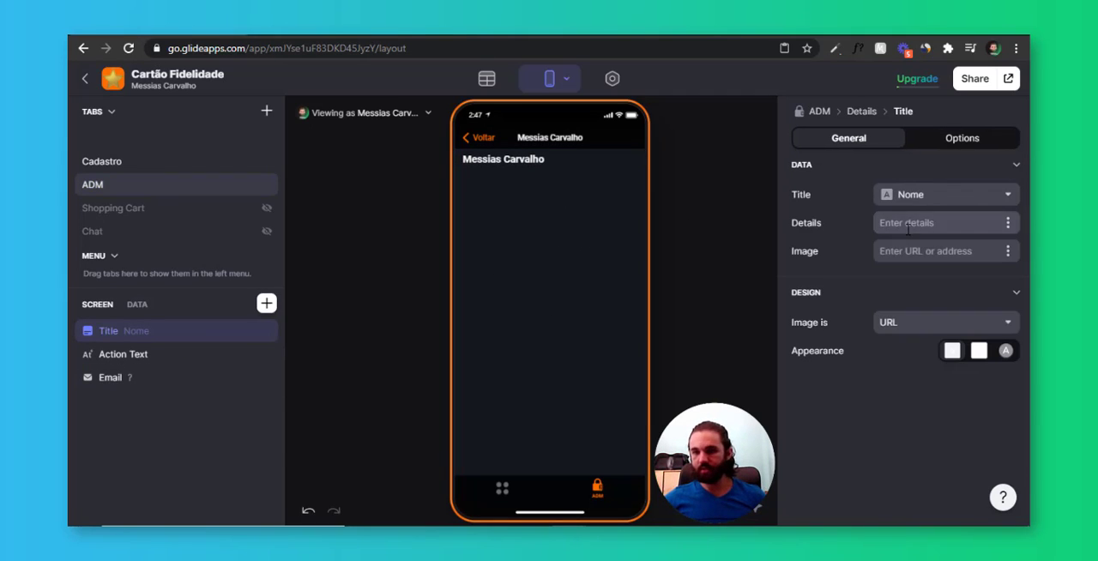
left_click(185, 355)
left_click(267, 355)
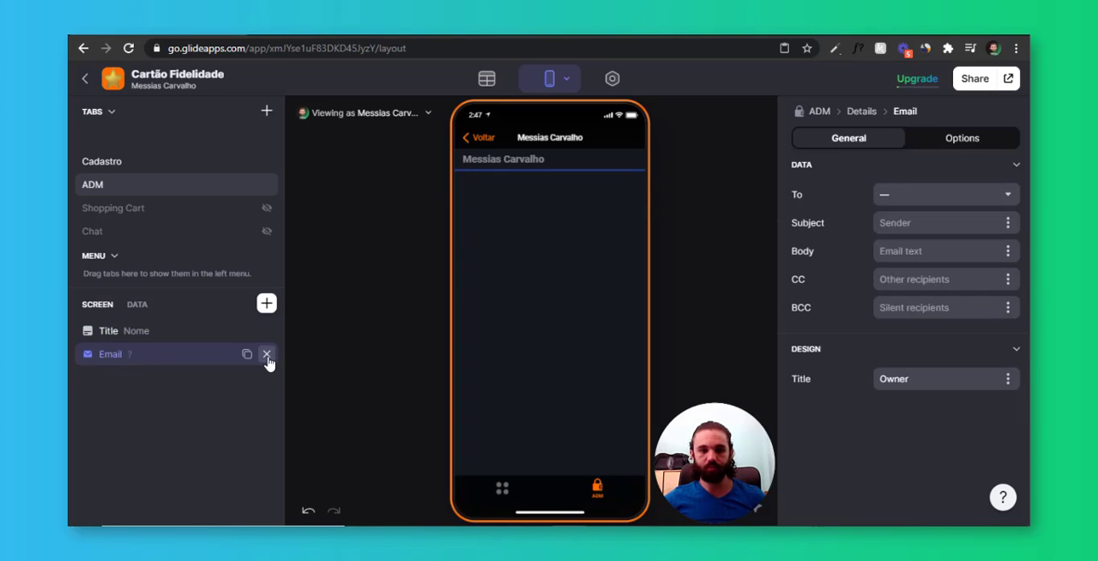
left_click(267, 355)
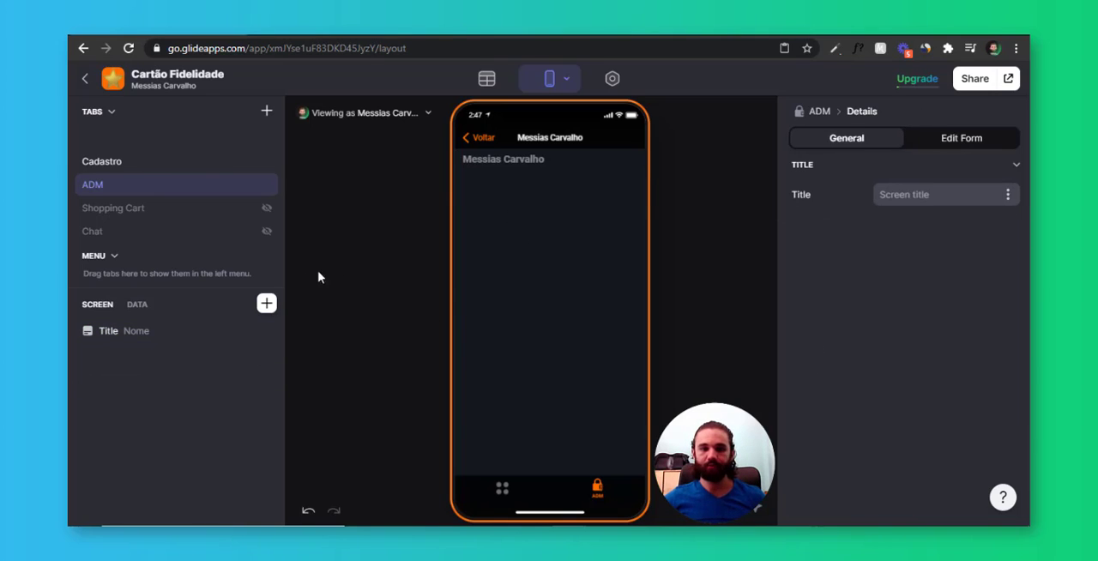
Add an untitled Inline List to the user details screen with the Cartão fidelidade table as its source
left_click(268, 305)
type("inl")
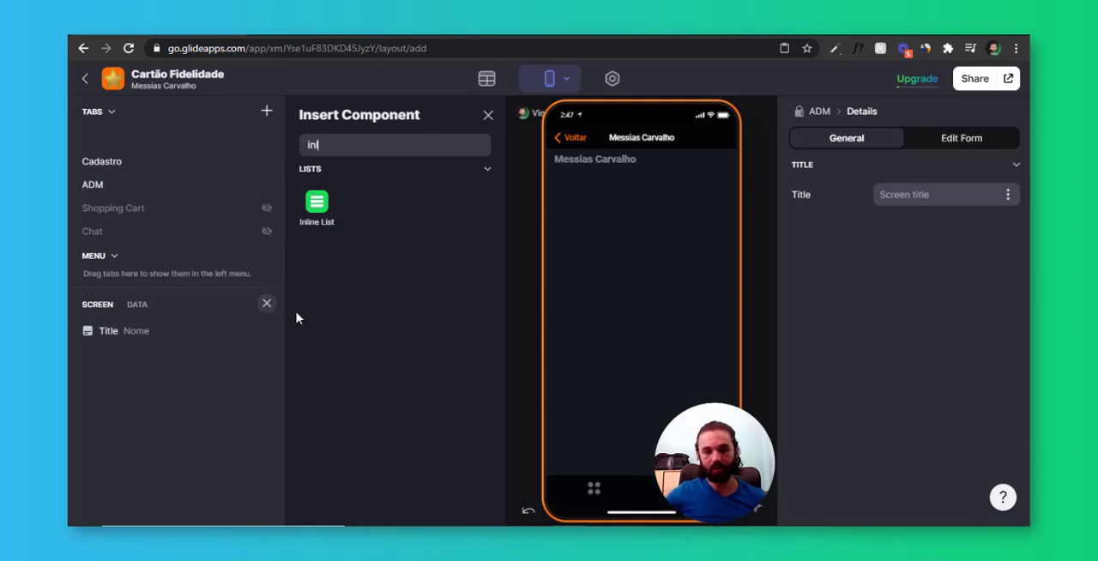
left_click(316, 203)
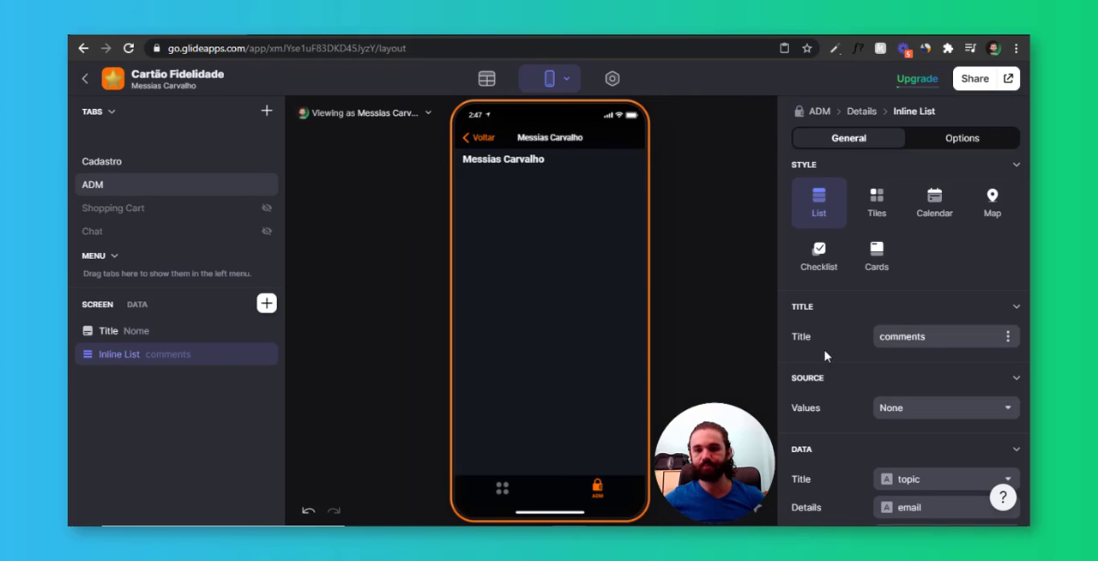
key("BackSpace")
scroll(907, 283, "down", 3)
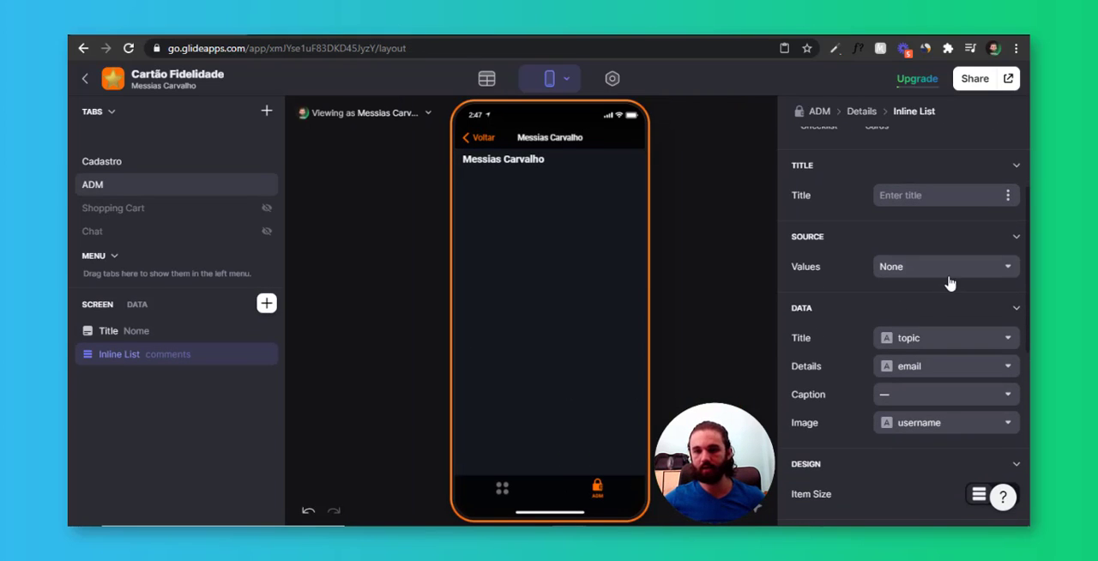
left_click(948, 271)
left_click(898, 380)
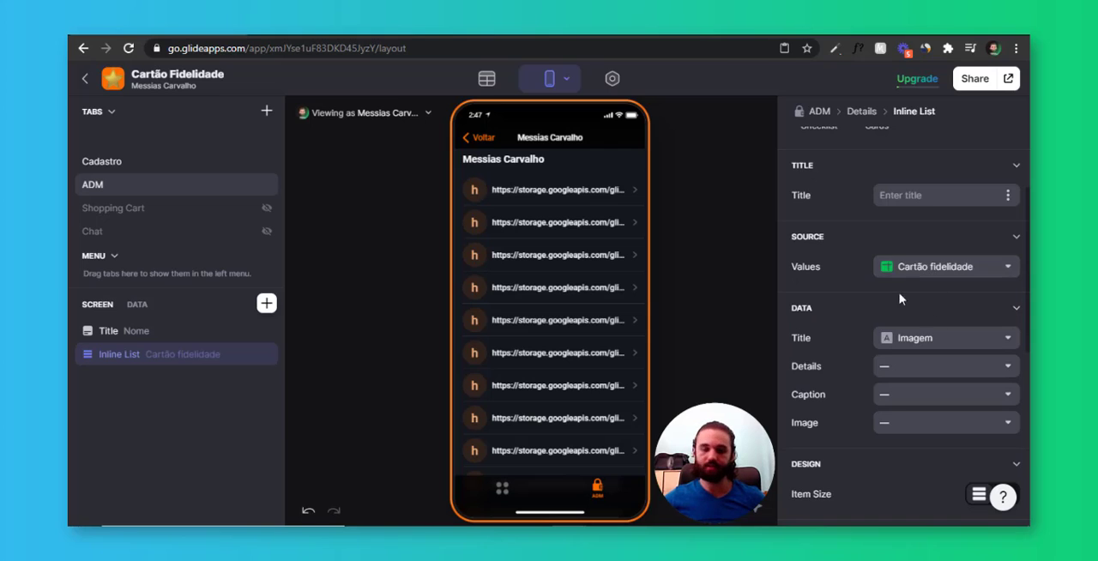
Switch the Cartão fidelidade list to the Tiles style, with Imagem as the image and no item title
scroll(917, 305, "up", 3)
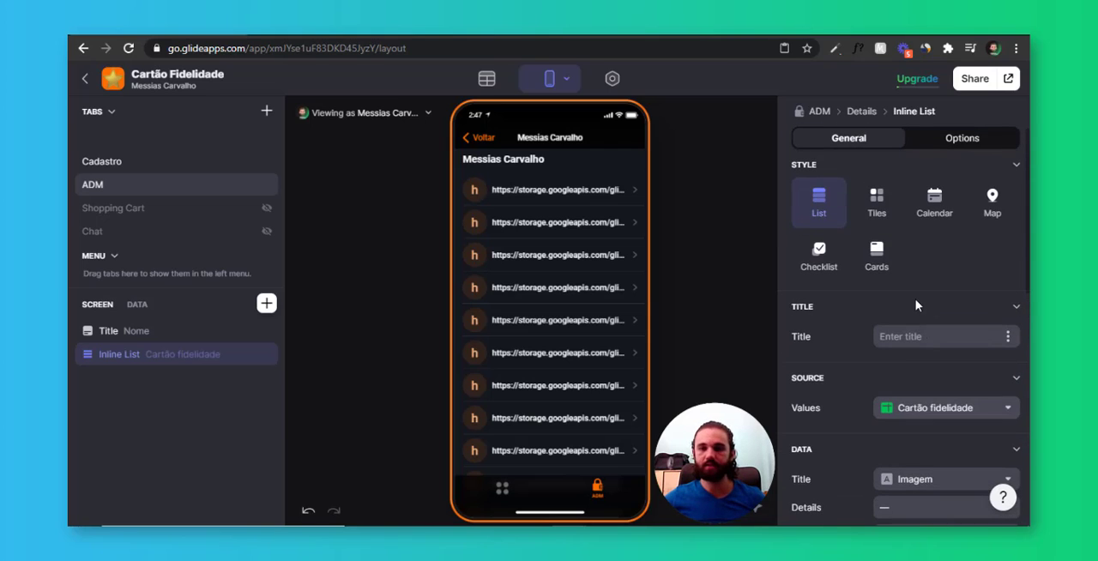
left_click(877, 202)
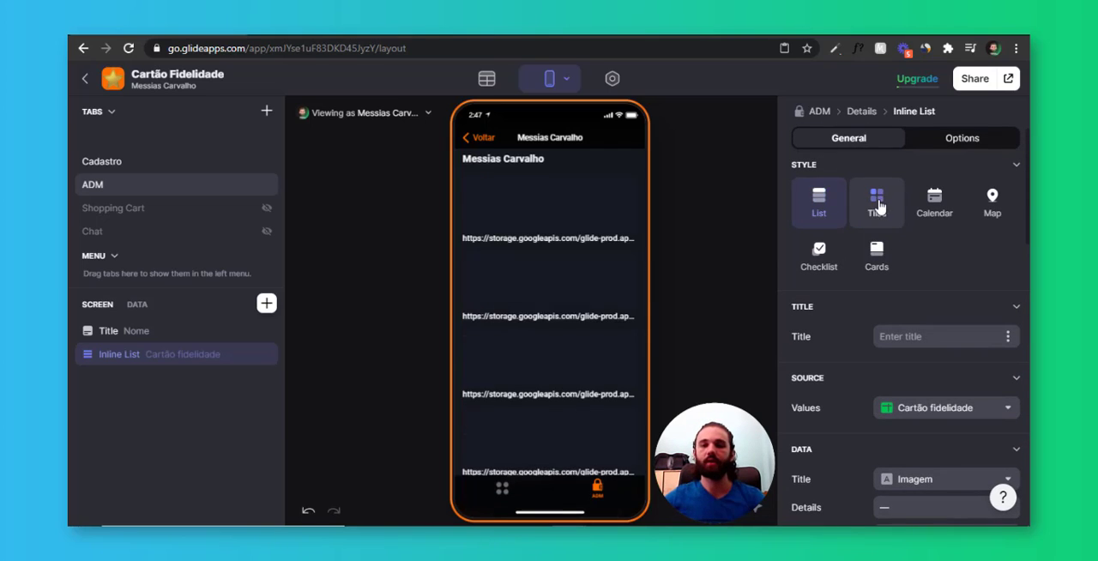
scroll(859, 257, "down", 3)
left_click(913, 259)
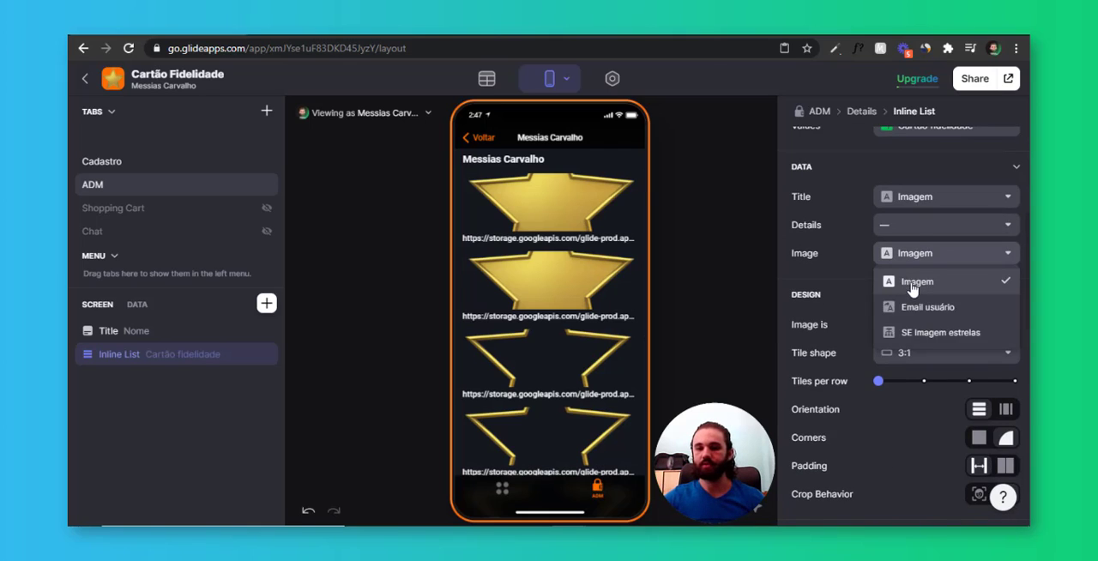
left_click(913, 287)
left_click(915, 204)
left_click(917, 227)
left_click(915, 254)
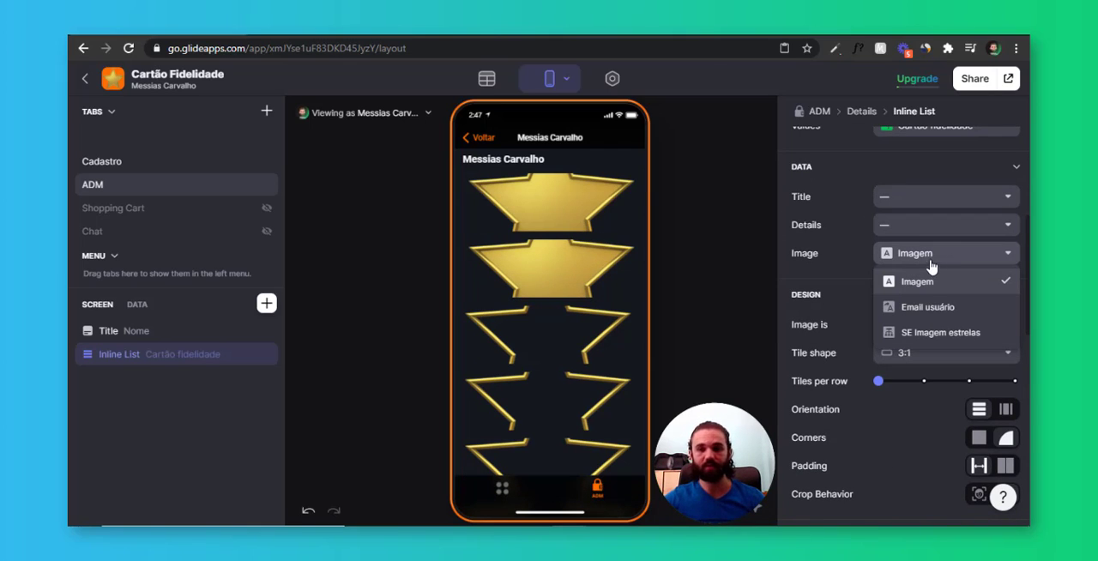
left_click(935, 258)
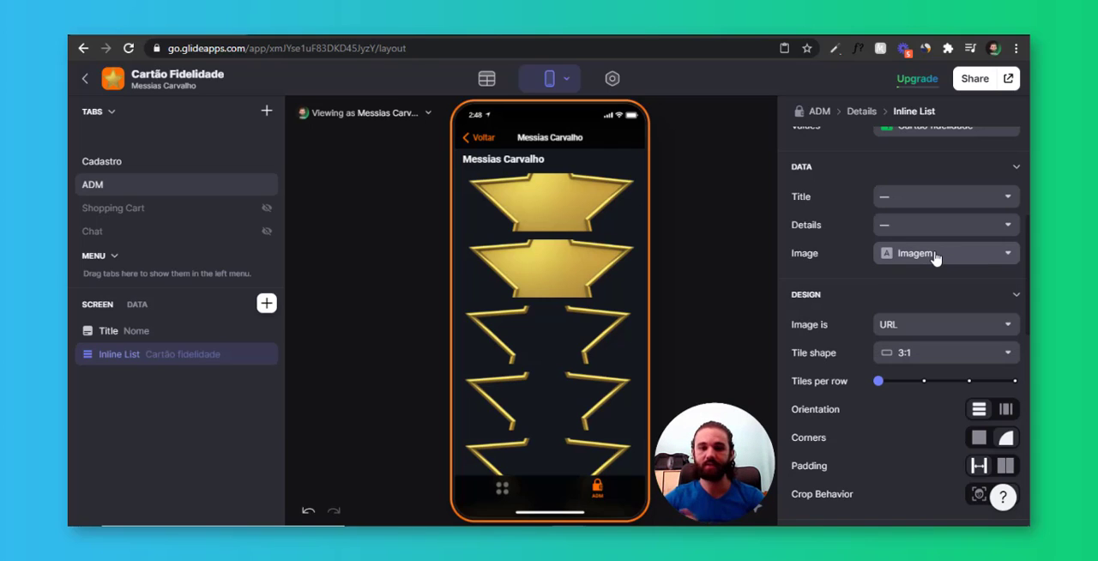
Show four tiles per row in the star list and make the tile shape Square
scroll(927, 266, "down", 1)
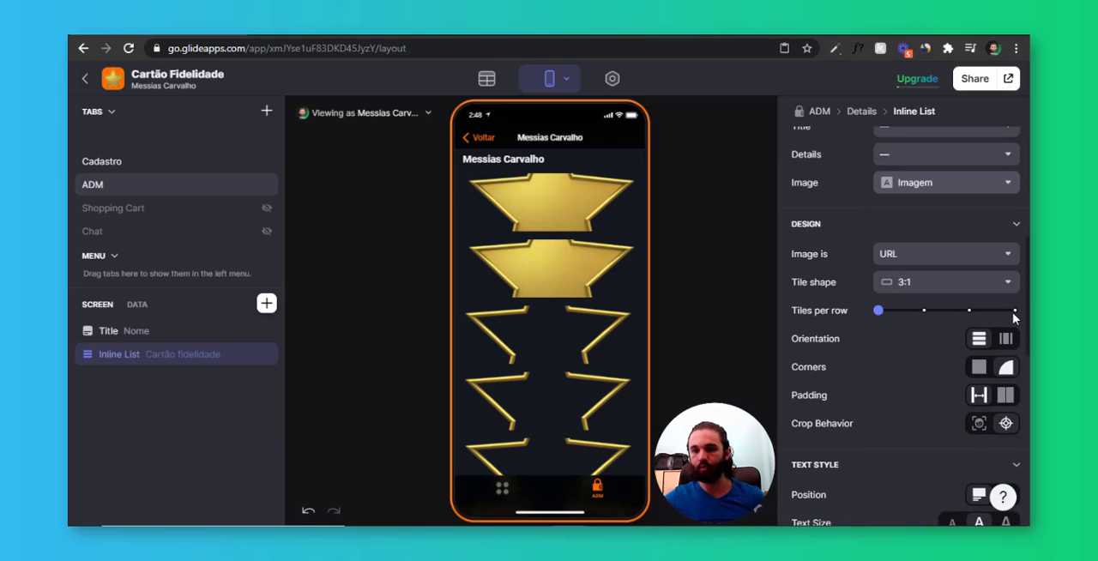
left_click(1014, 313)
left_click(905, 282)
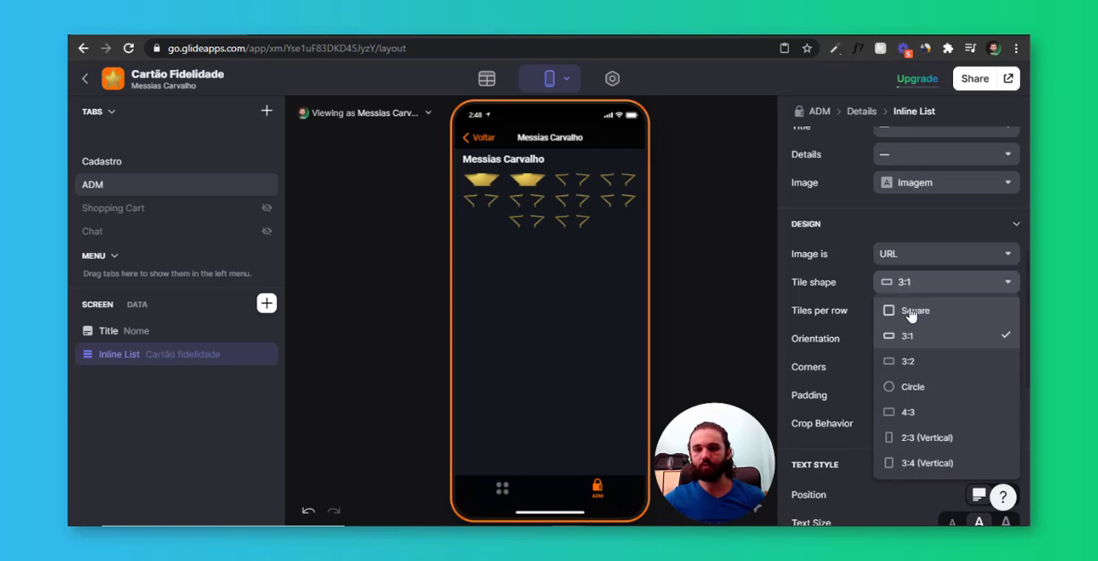
left_click(901, 310)
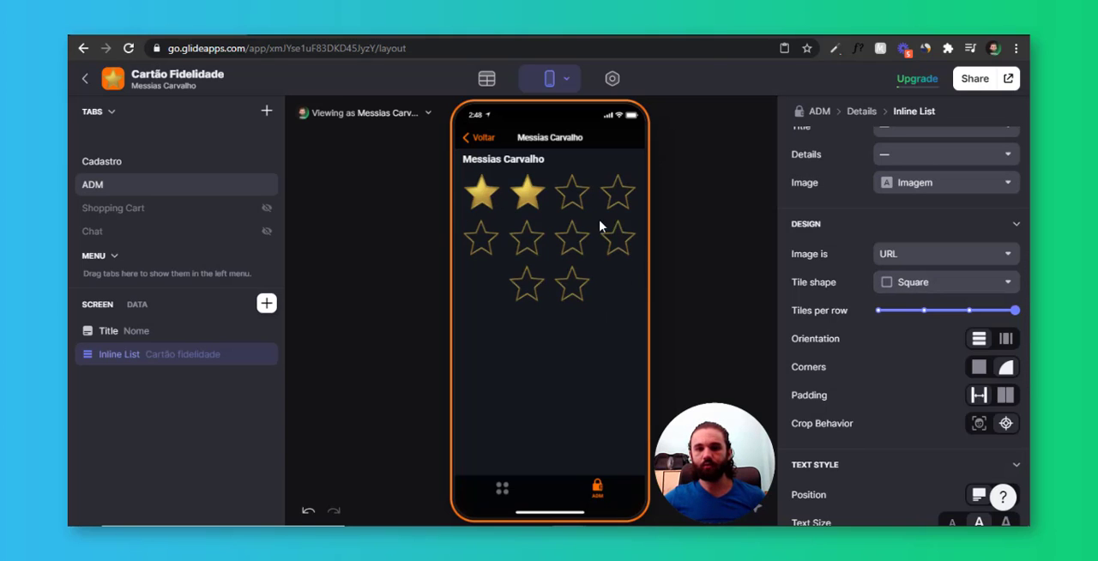
Replace the View details action on the star list's items
scroll(944, 326, "down", 5)
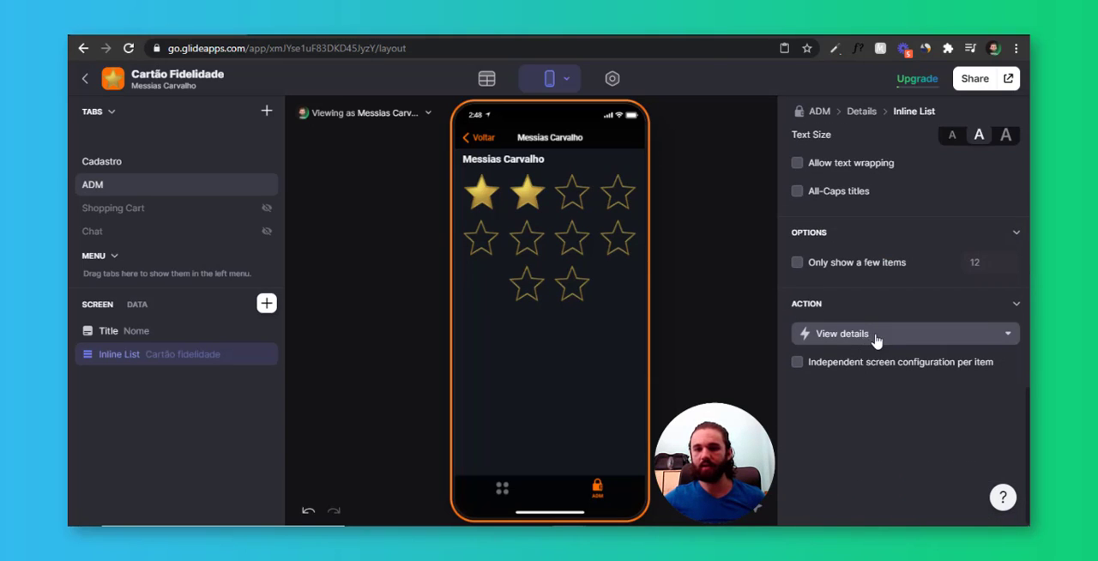
left_click(878, 337)
left_click(858, 135)
scroll(901, 258, "up", 6)
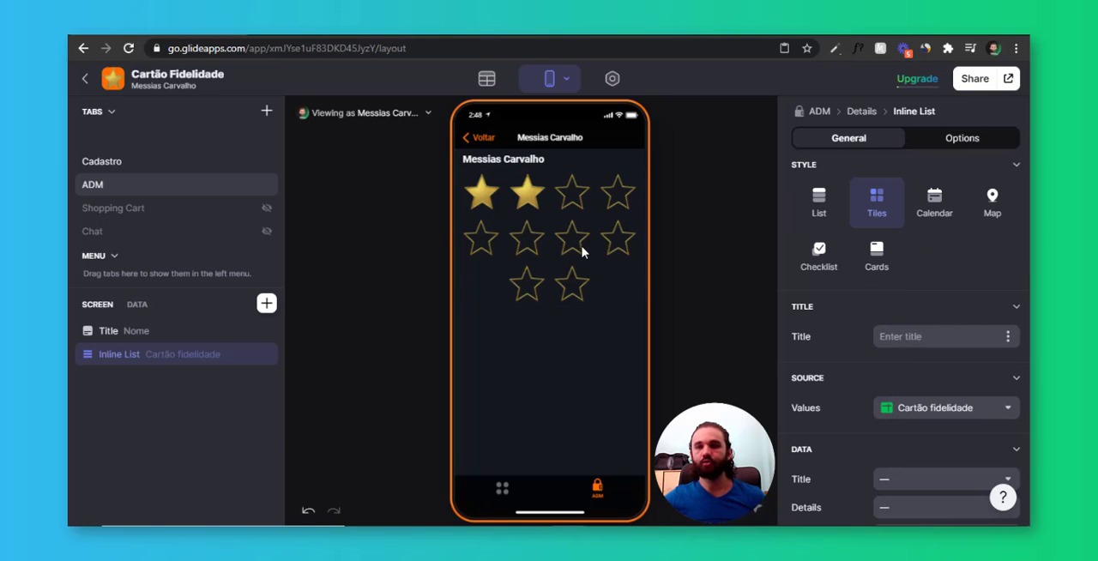
Set the star list's image to the SE Imagem estrelas column
scroll(892, 328, "down", 3)
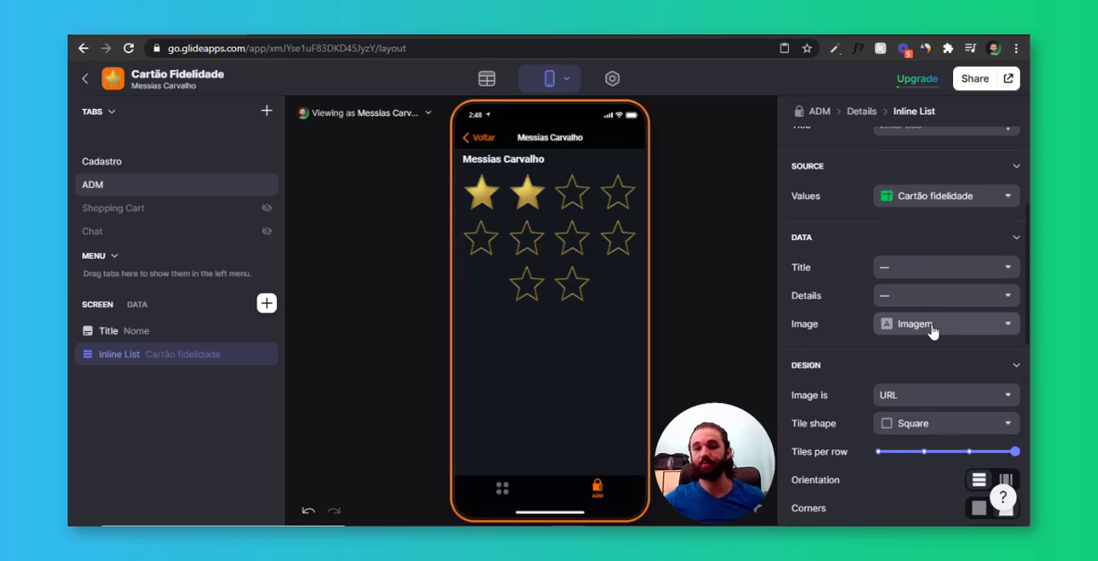
left_click(932, 331)
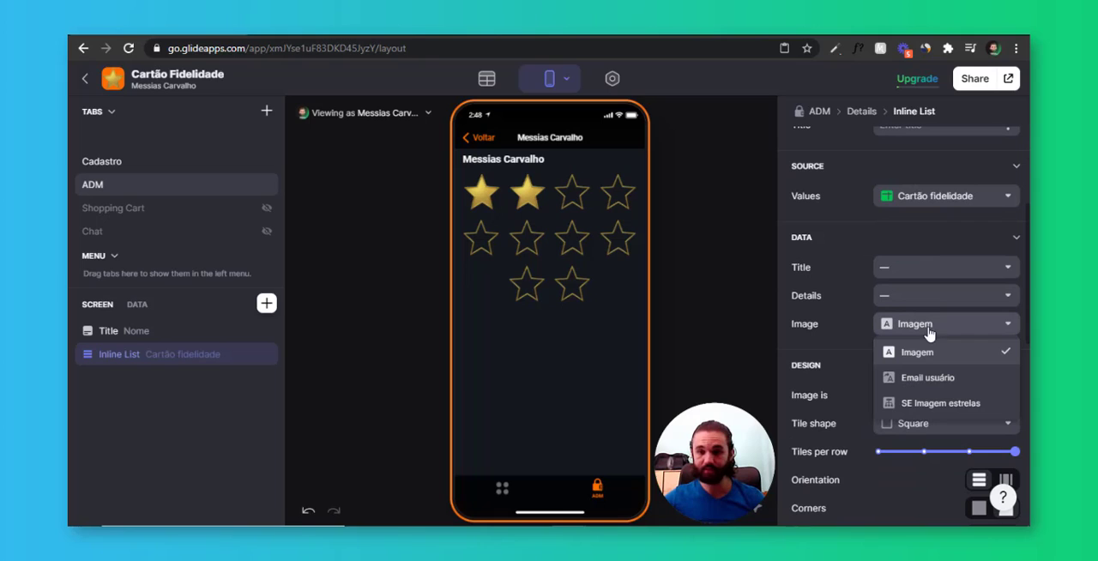
left_click(970, 411)
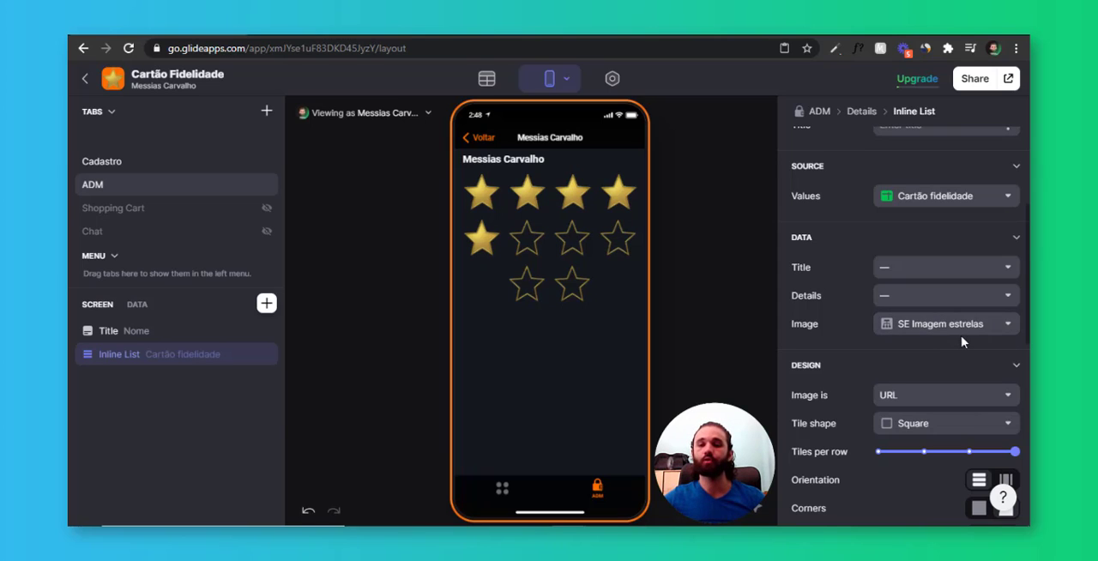
Preview the star cards of different users from the ADM list and return to the home tab
left_click(483, 138)
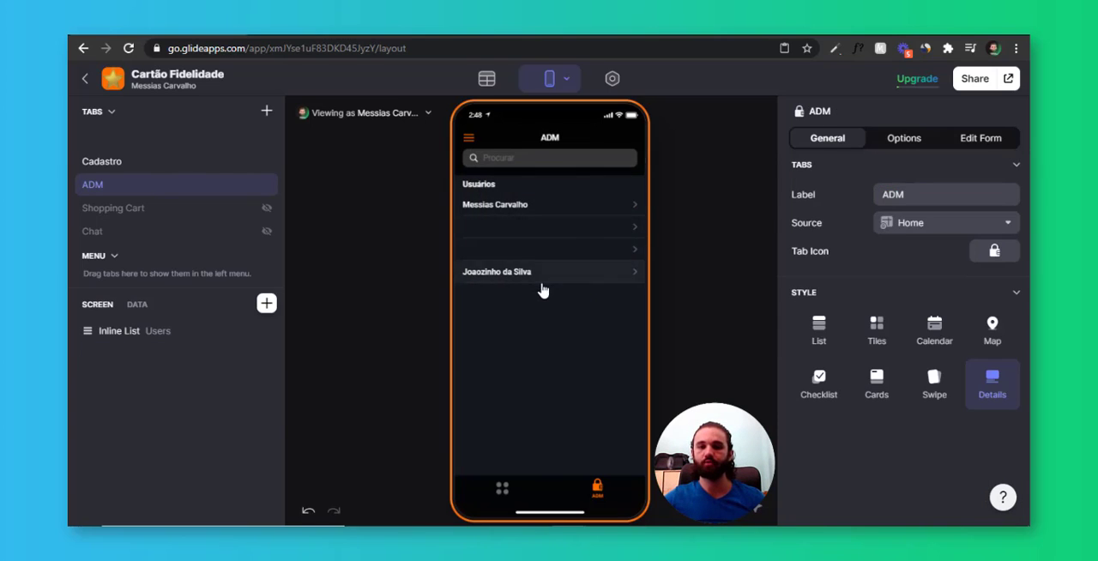
left_click(541, 281)
left_click(483, 139)
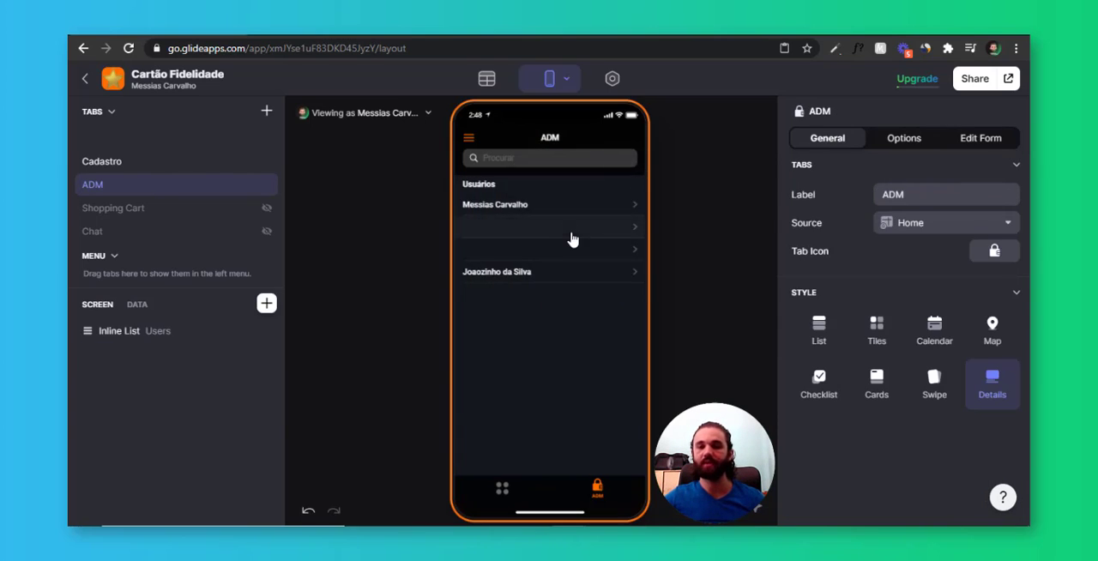
left_click(576, 214)
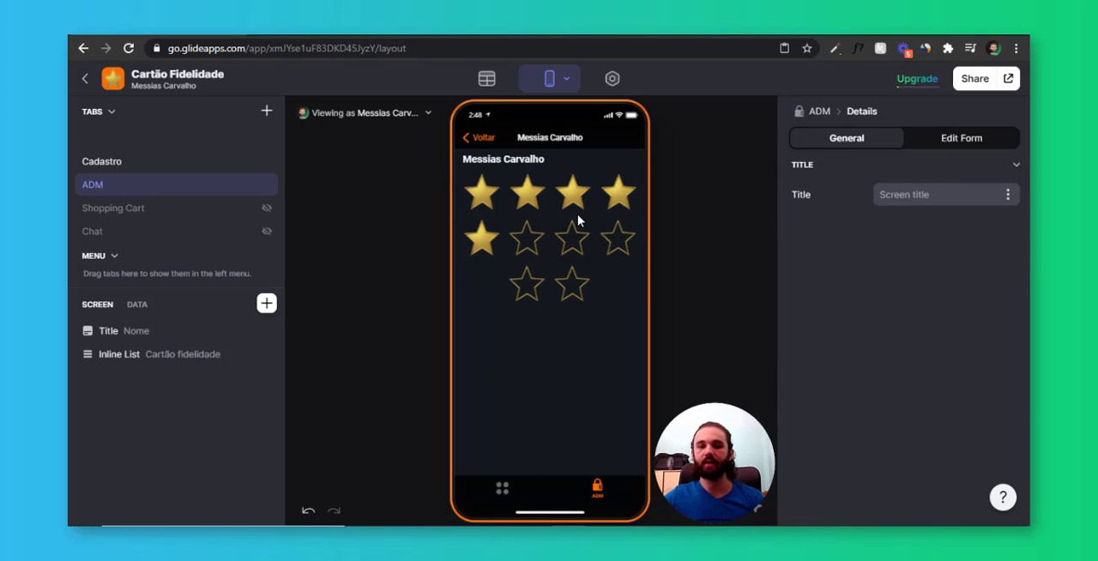
left_click(483, 138)
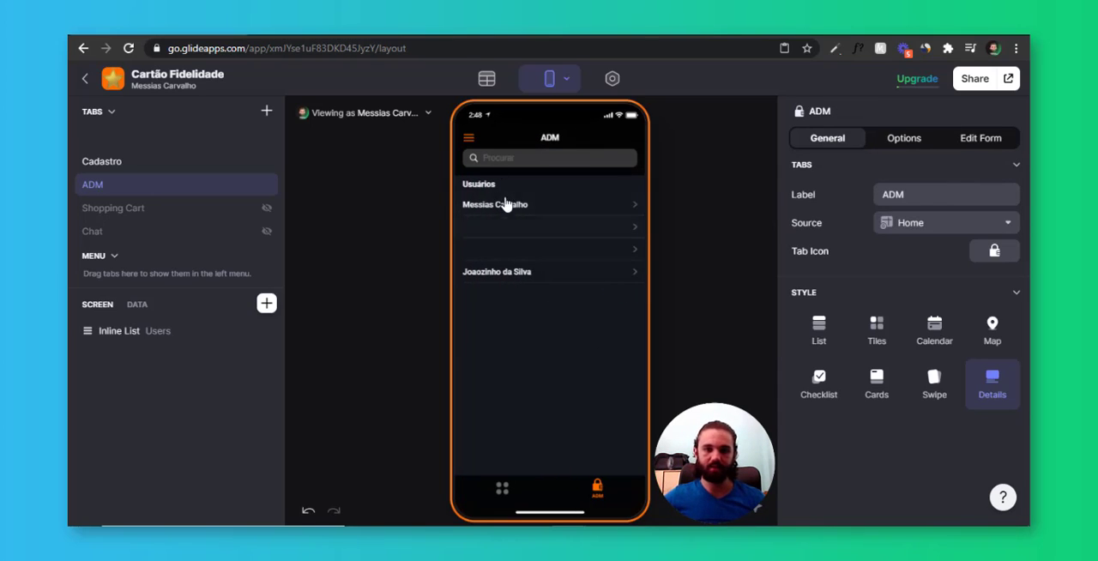
left_click(505, 494)
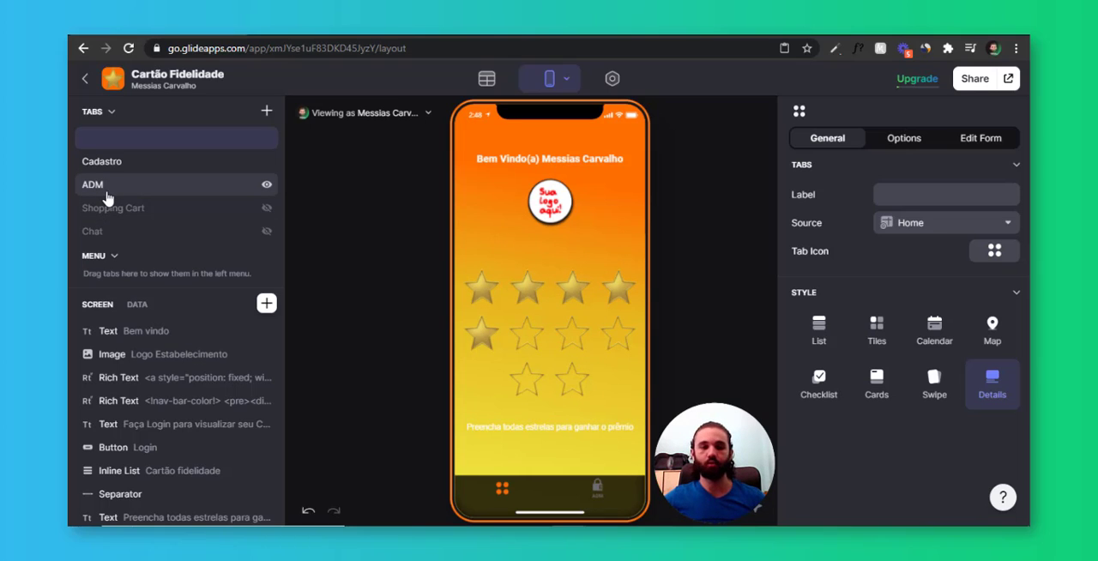
Add a Boolean column named ADM to the Users table and enable it for the first user
left_click(486, 79)
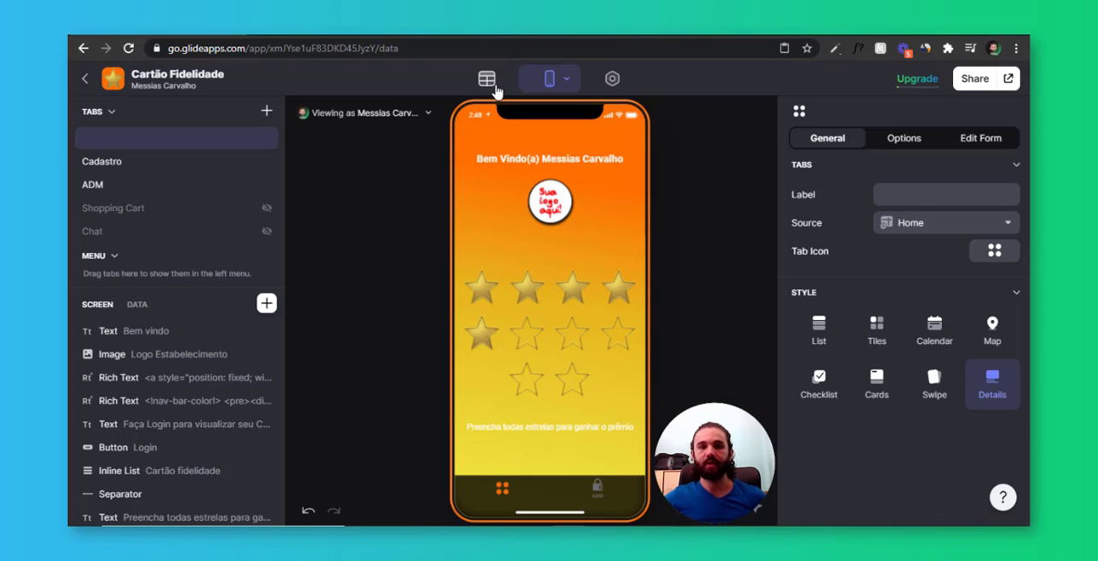
left_click(196, 143)
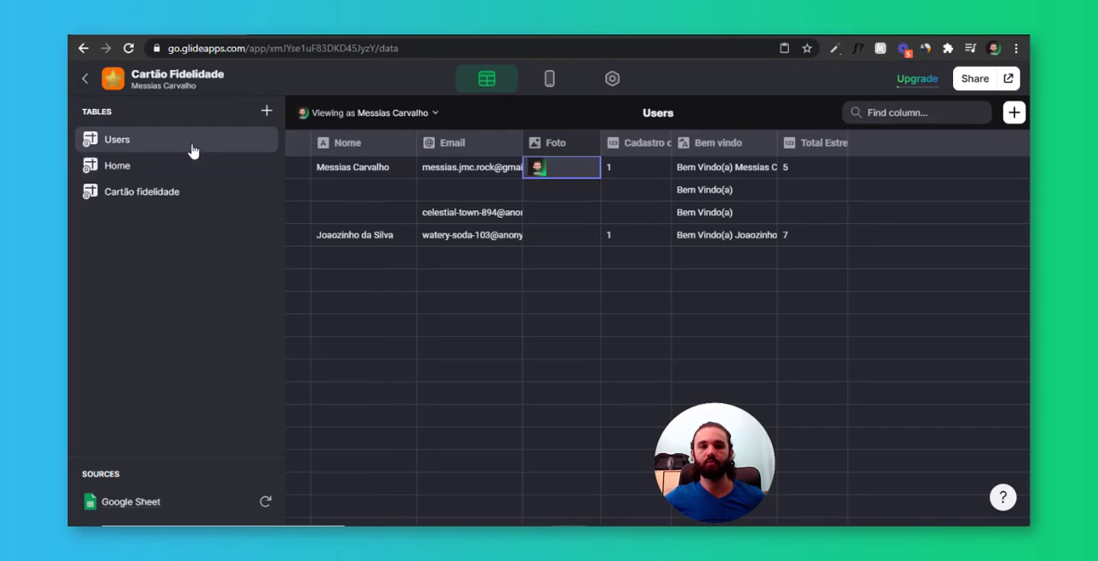
left_click(1013, 112)
left_click(785, 206)
mouse_move(726, 225)
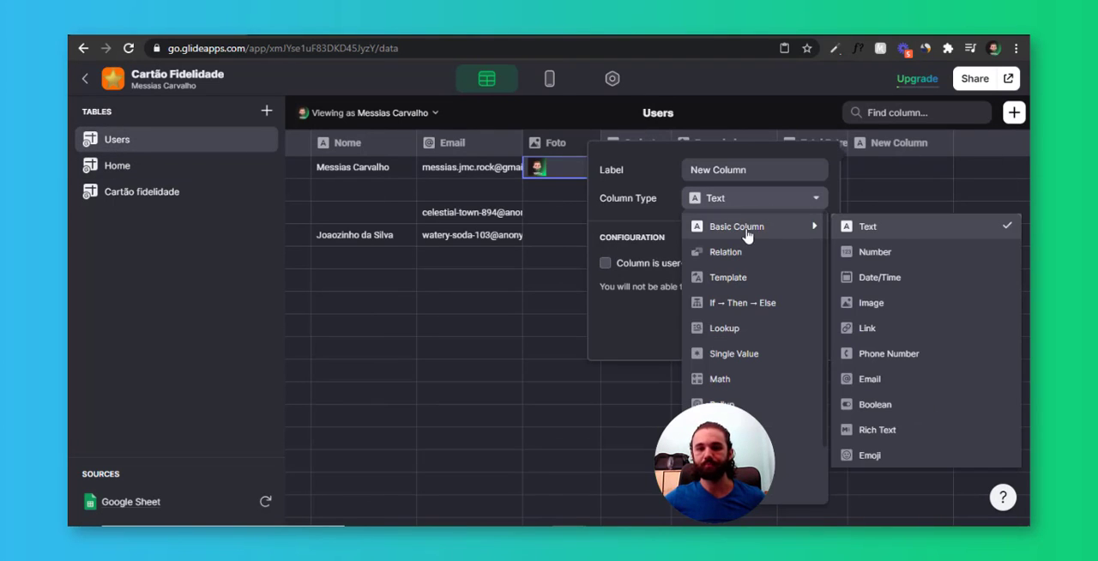
left_click(875, 404)
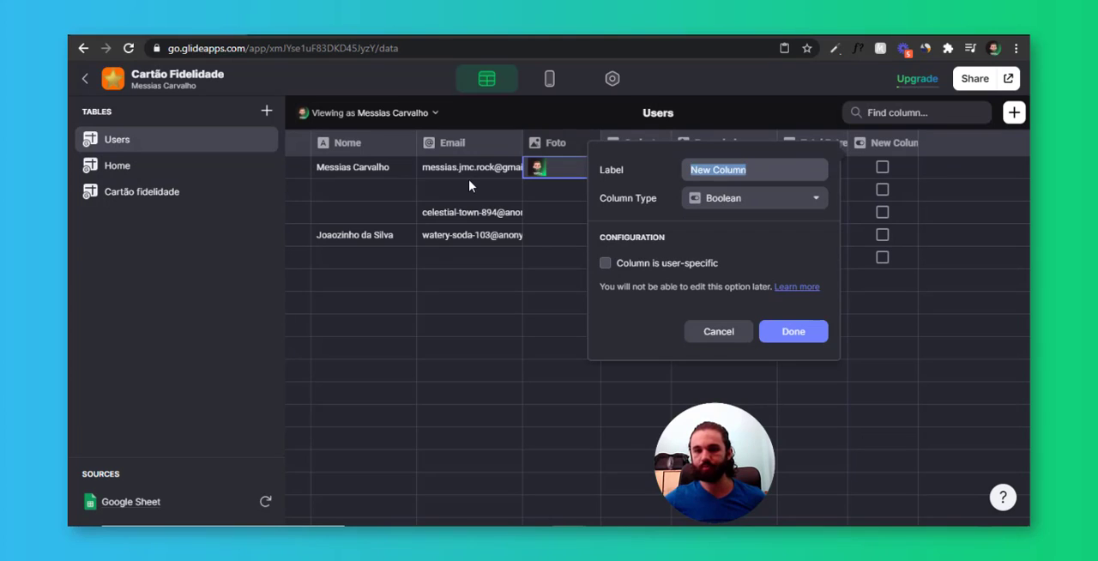
type("ADM")
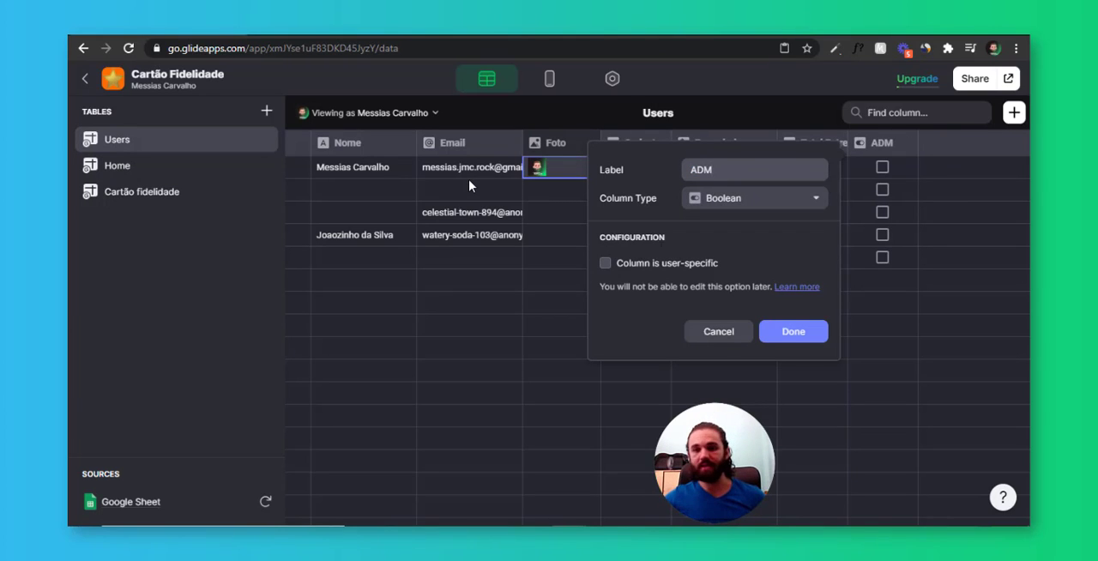
left_click(795, 336)
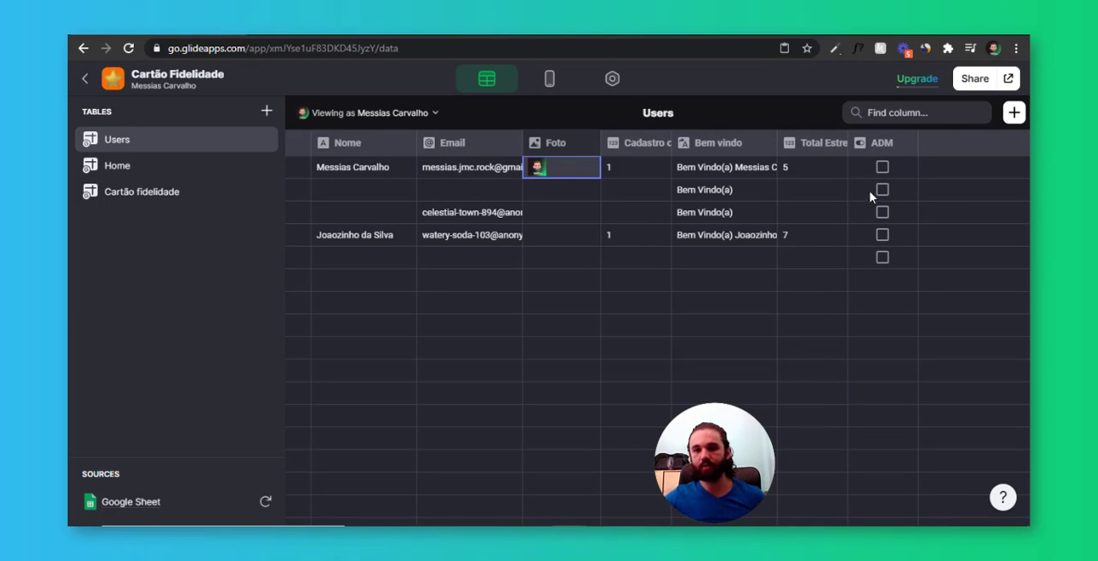
left_click(888, 175)
left_click(885, 169)
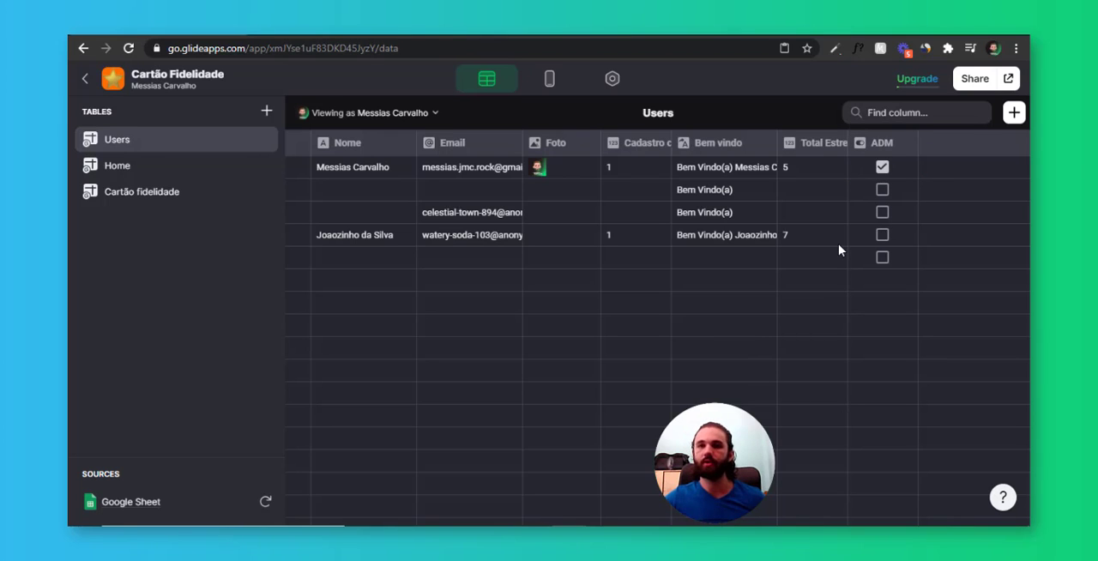
Add a visibility condition to the ADM tab so it shows only when the user's ADM value is true
left_click(550, 85)
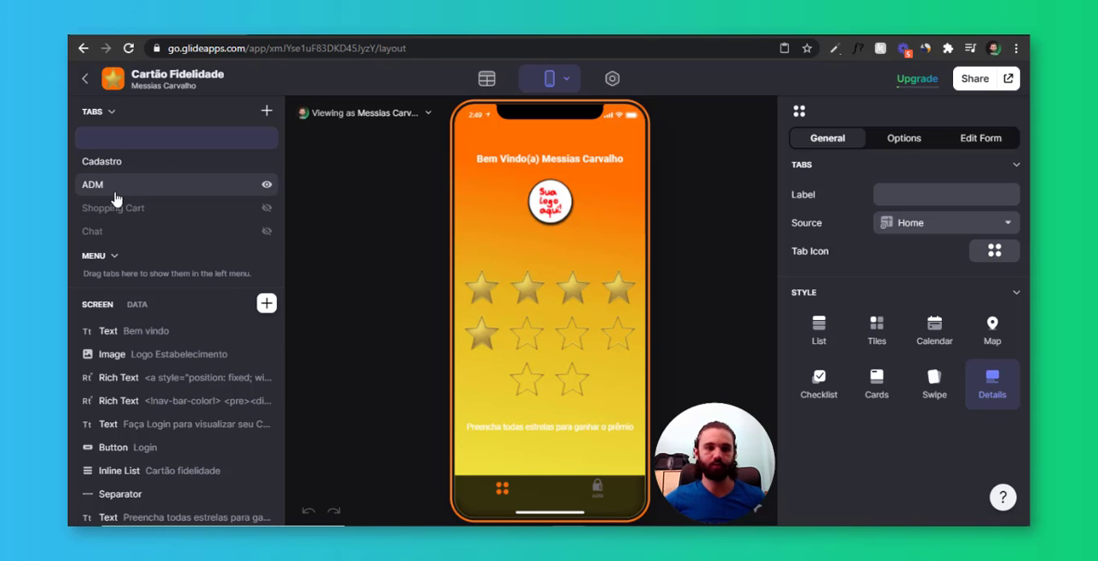
left_click(165, 185)
left_click(917, 138)
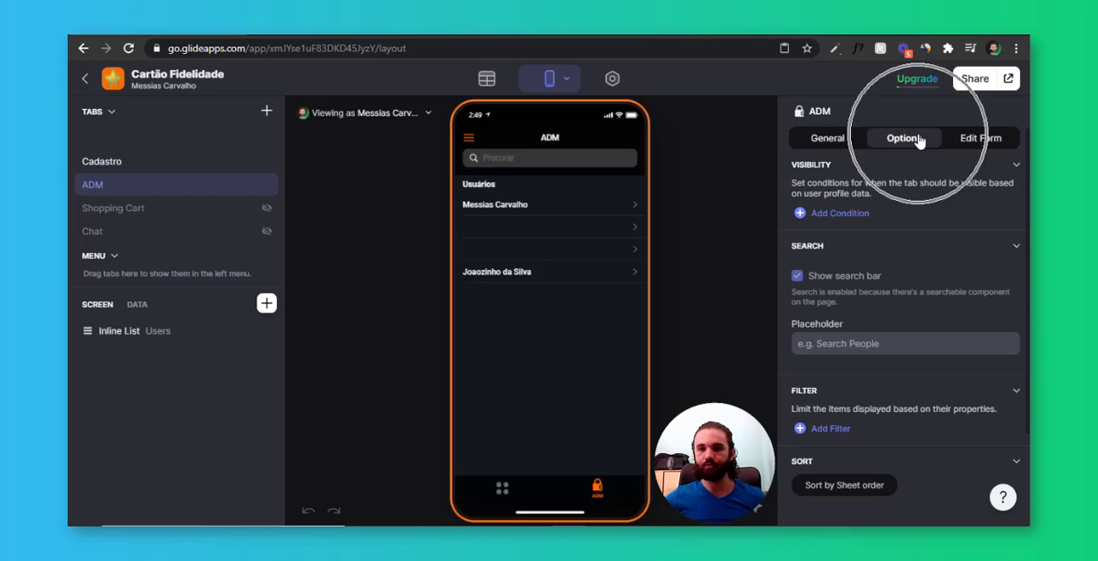
left_click(841, 214)
left_click(881, 205)
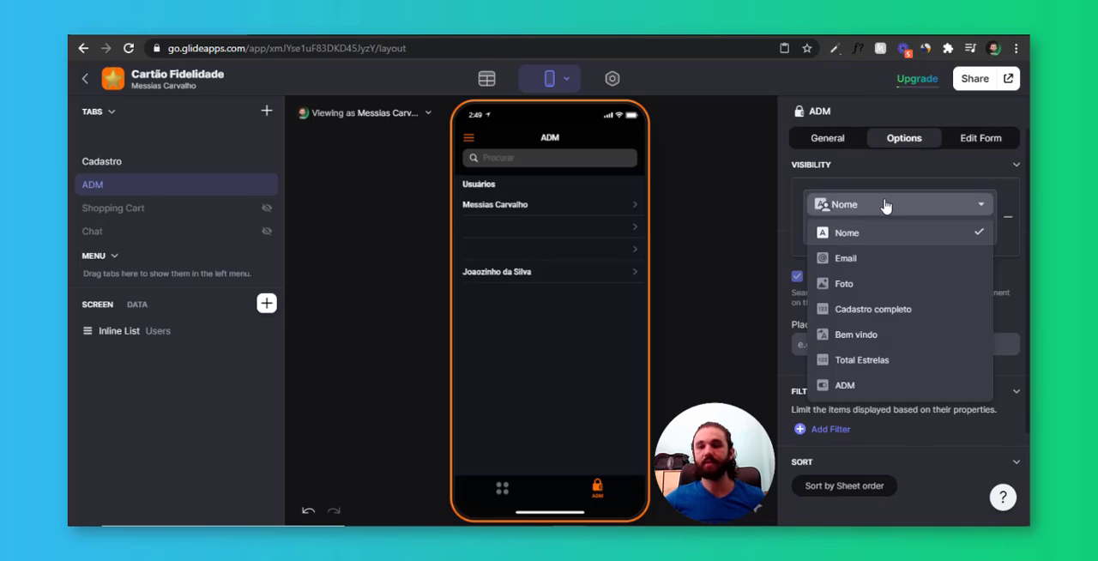
left_click(846, 385)
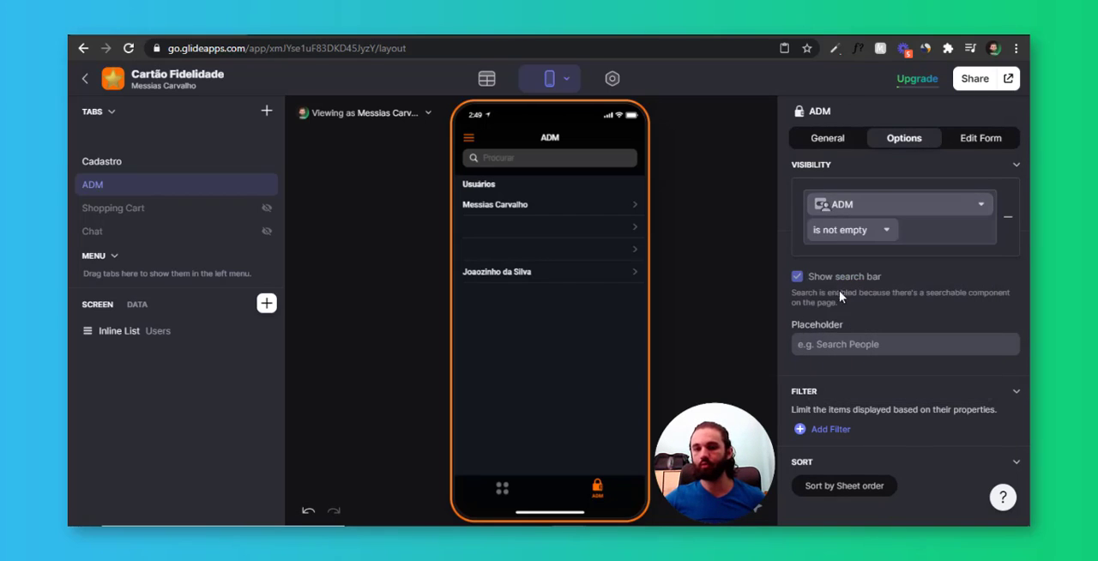
left_click(846, 233)
left_click(836, 247)
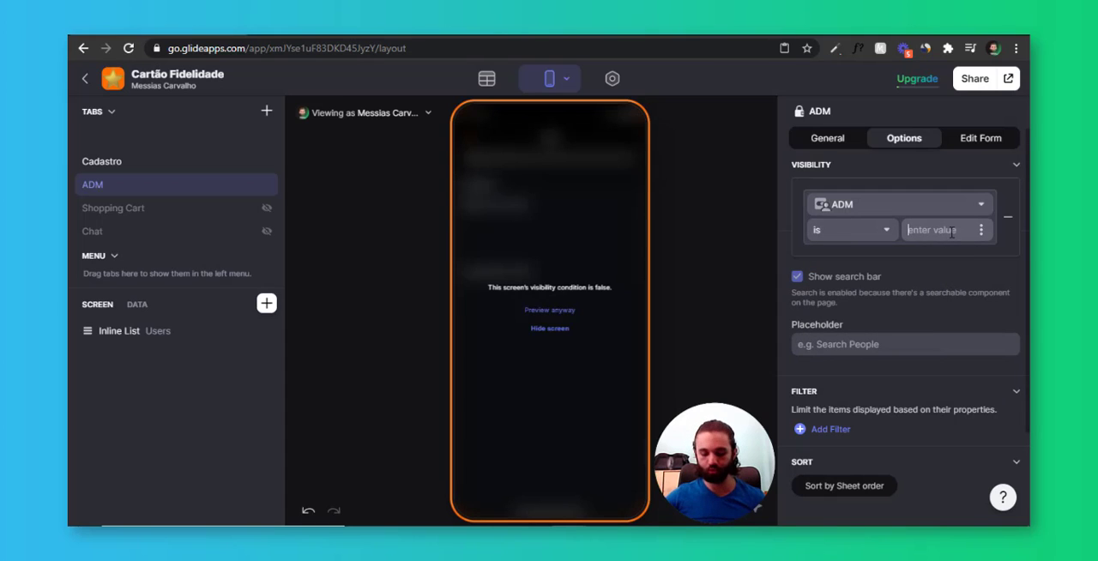
type("true")
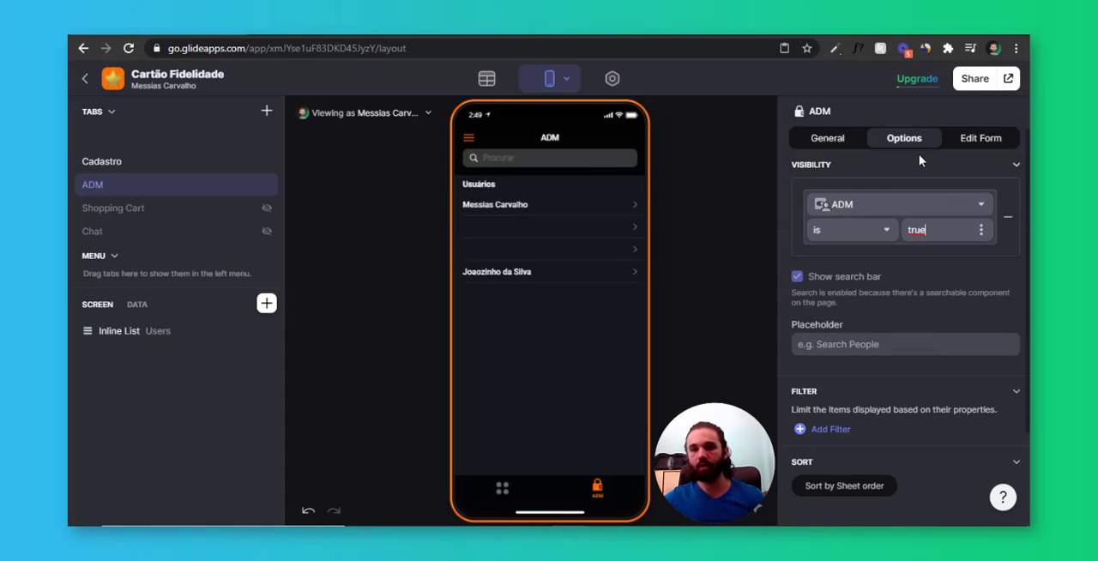
left_click(920, 148)
Add a second visibility condition to the ADM tab requiring that the user's Email is not empty
left_click(847, 223)
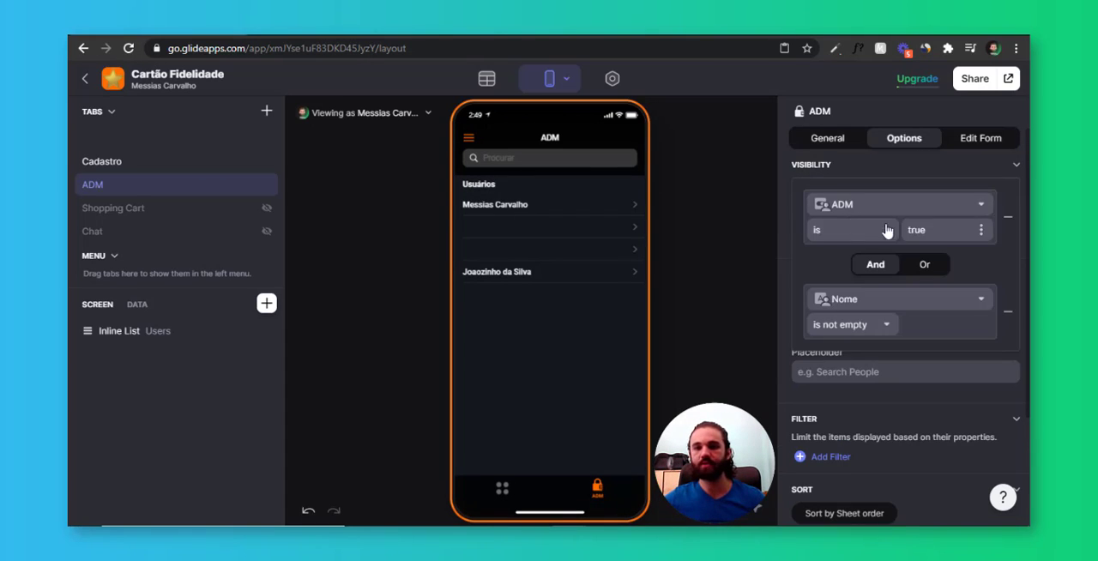
left_click(882, 302)
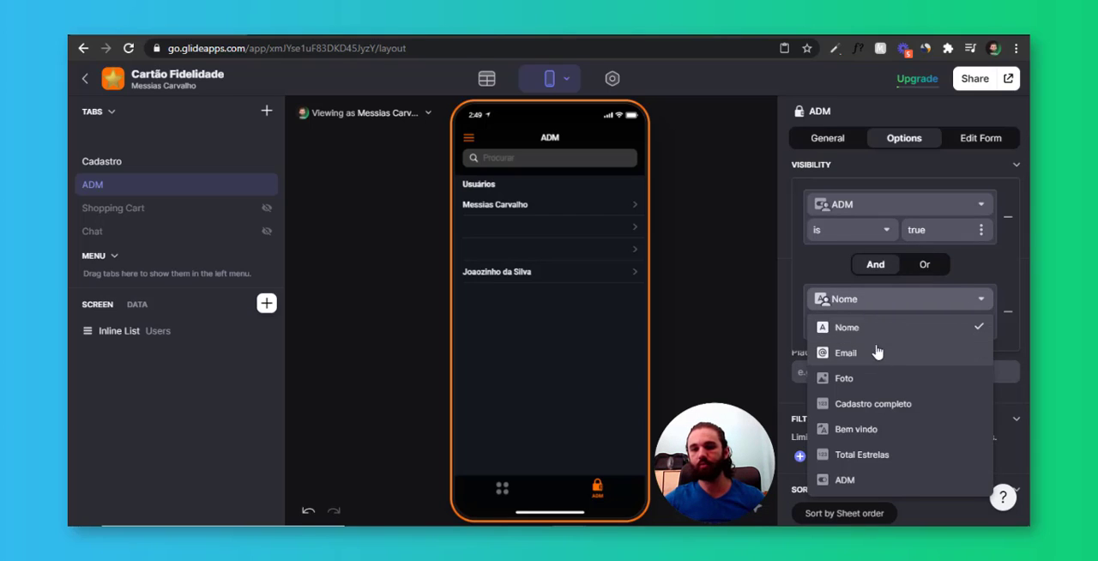
left_click(878, 350)
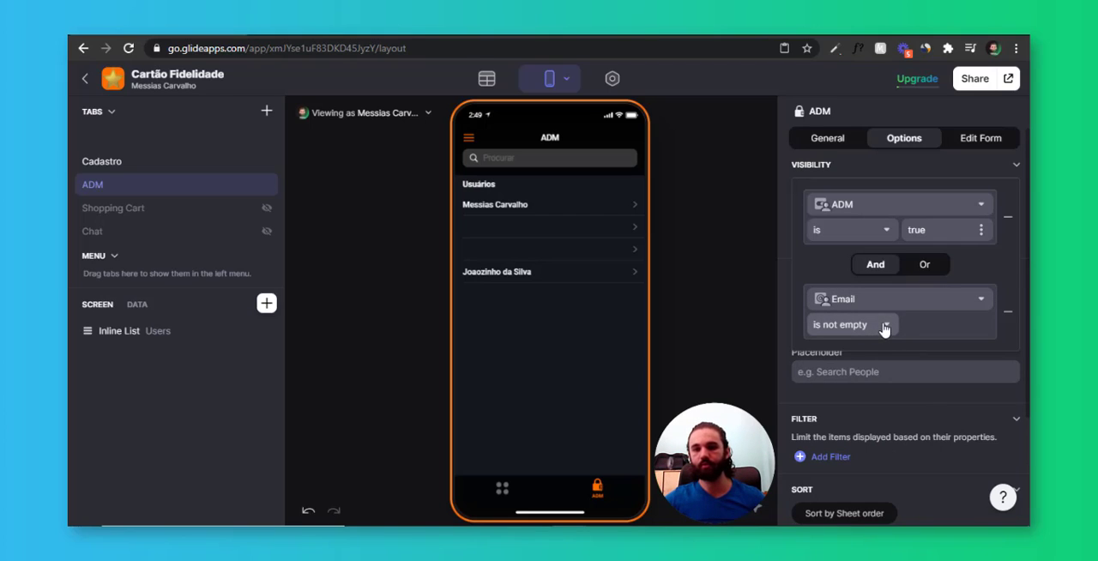
double_click(938, 233)
left_click(936, 232)
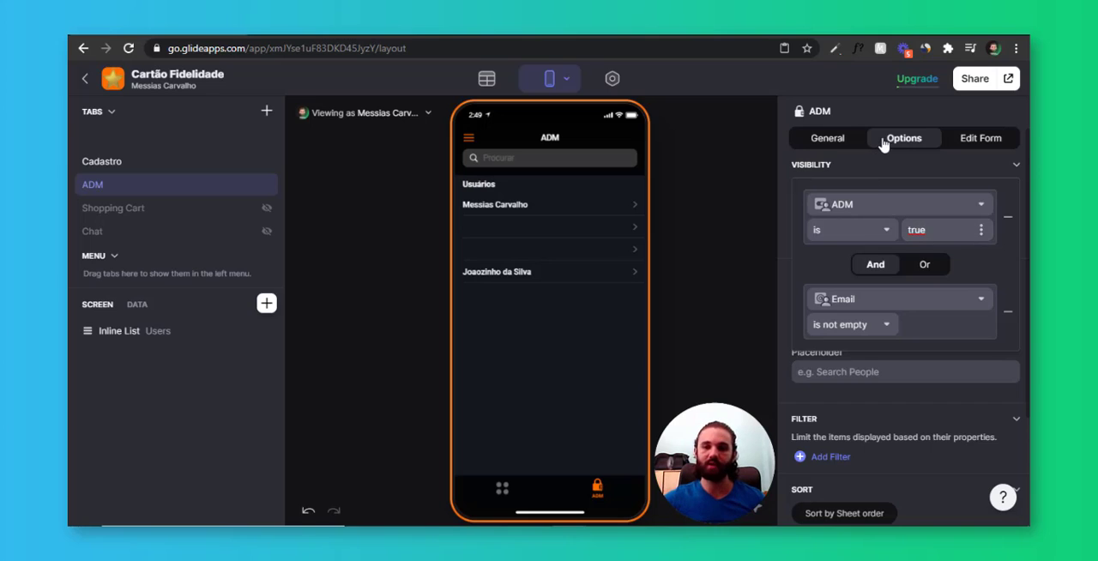
left_click(839, 143)
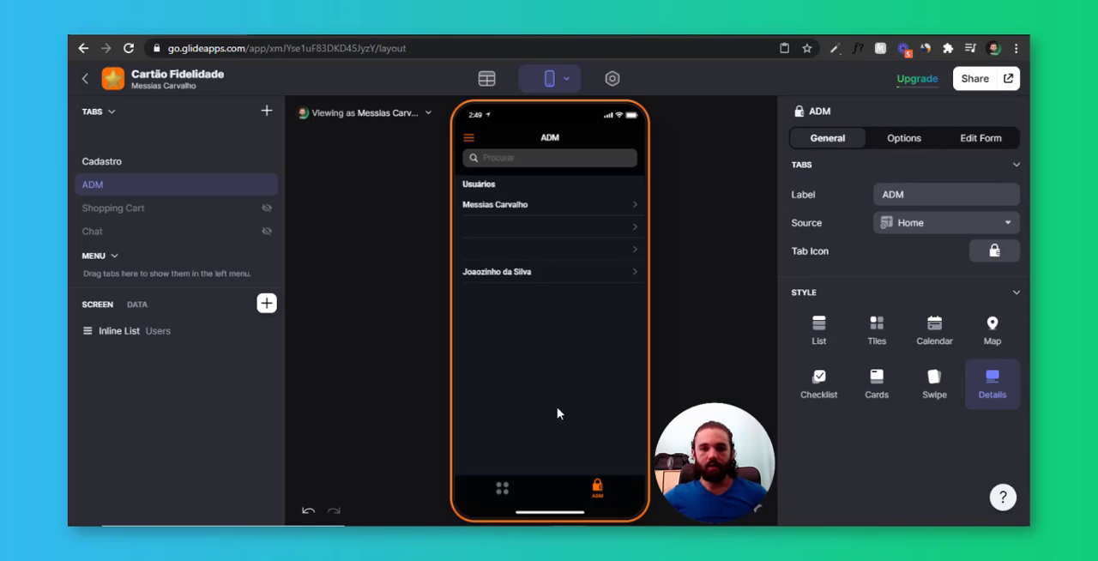
Preview the home tab as the named non-admin user to check the ADM tab's visibility
left_click(117, 138)
left_click(385, 113)
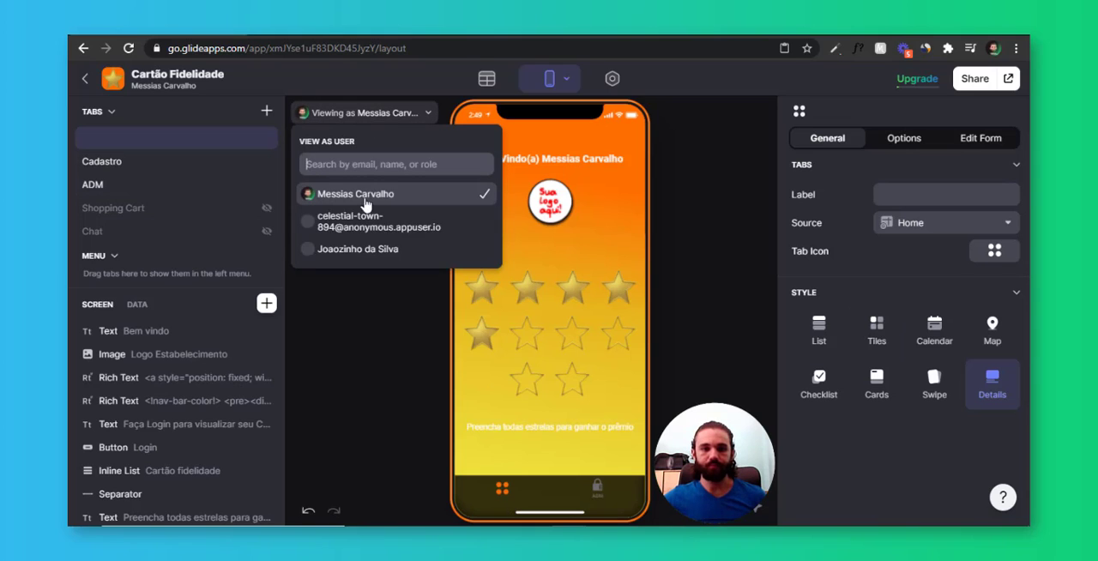
left_click(383, 248)
left_click(588, 506)
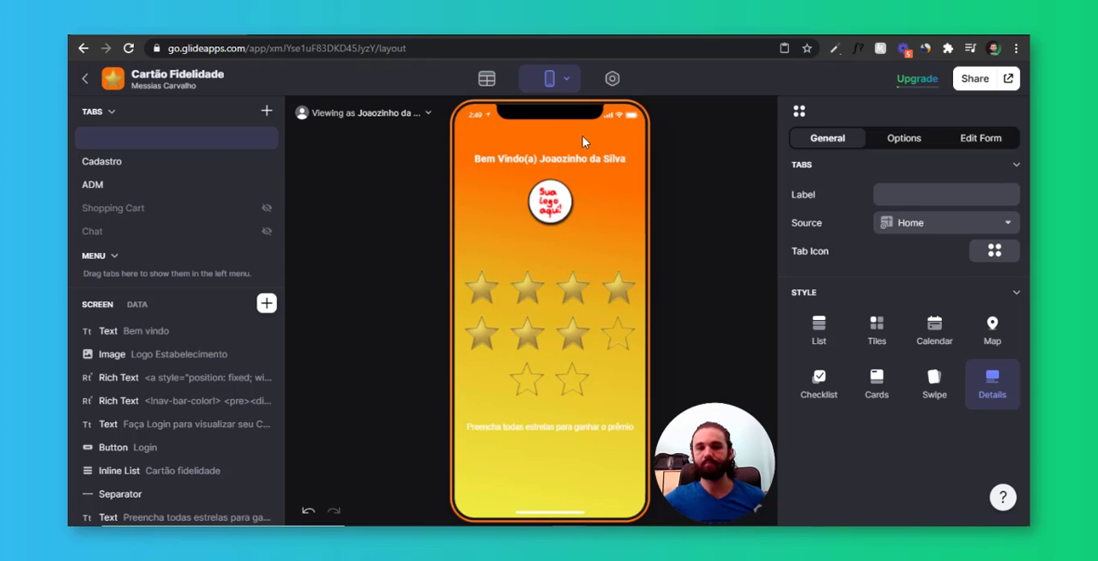
Move the ADM and Cadastro tabs out of the tab bar into the app's side menu
left_click_drag(146, 186, 148, 273)
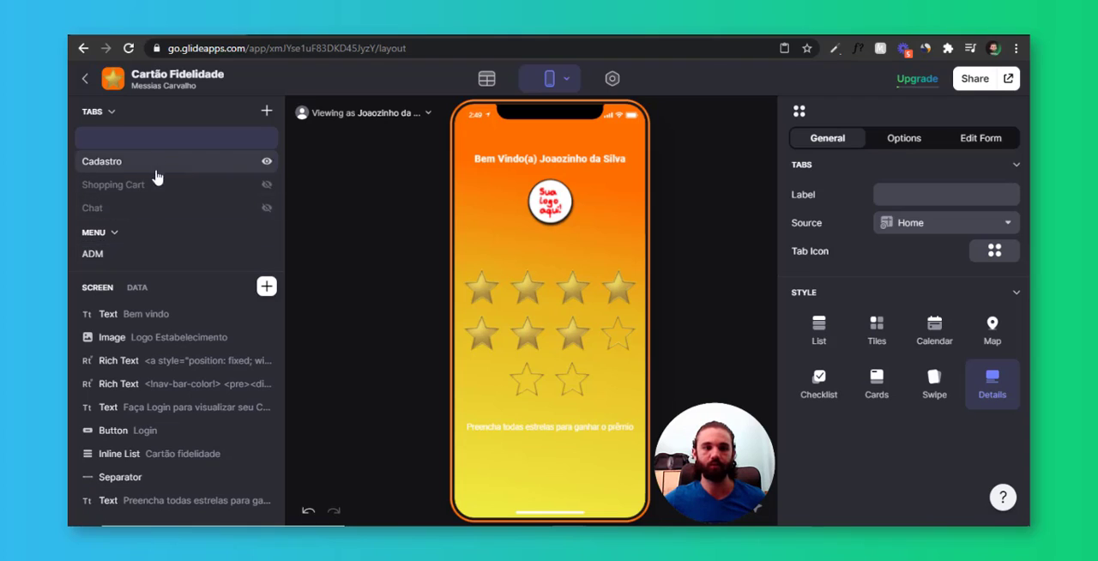
left_click_drag(156, 170, 131, 250)
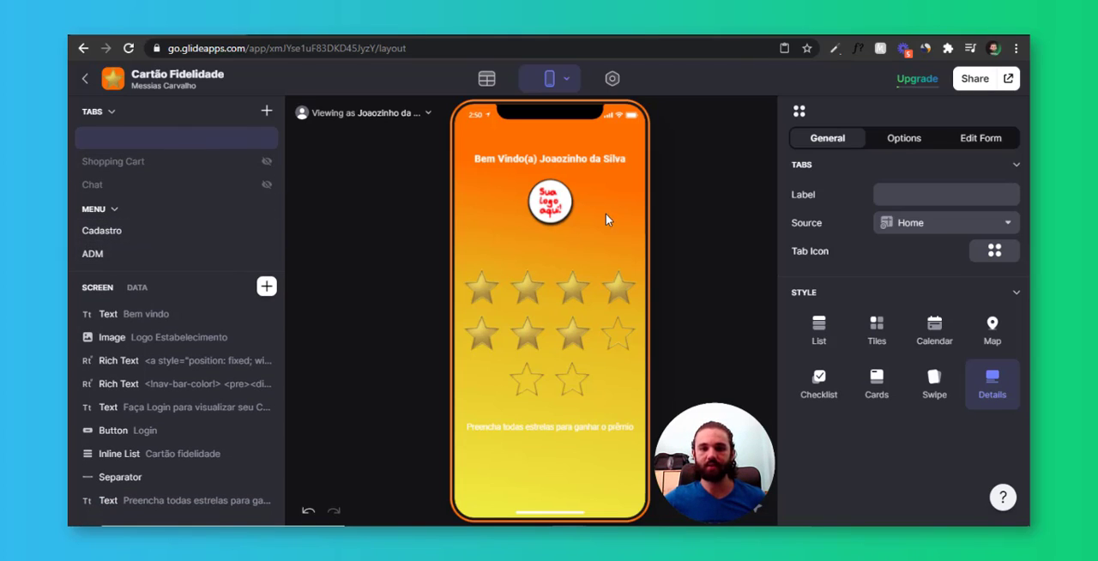
Insert a floating button on the home screen and title it ADM
left_click(266, 285)
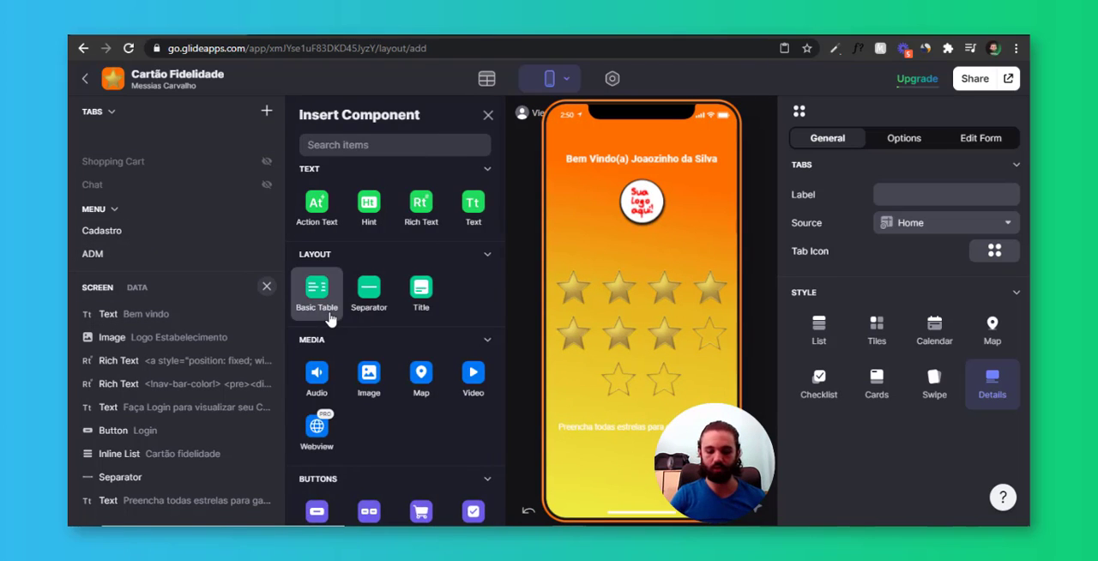
type("button")
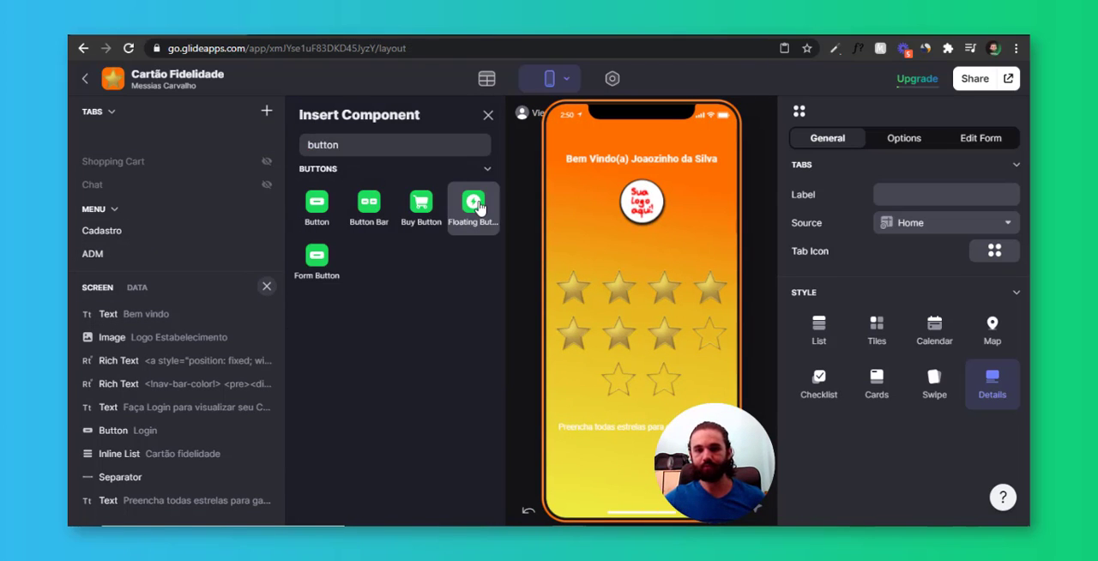
left_click(473, 202)
left_click(926, 205)
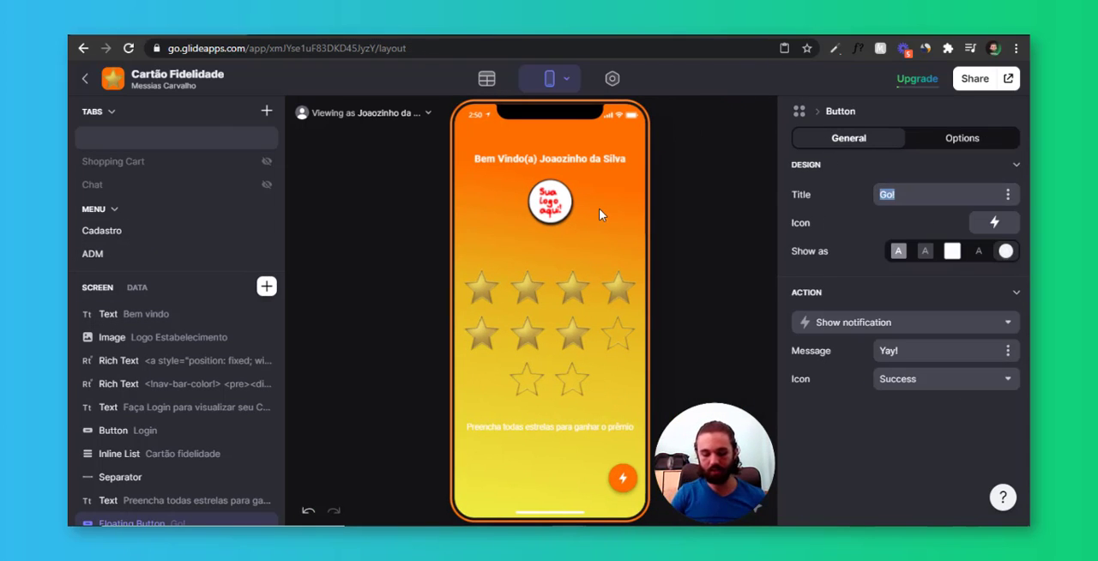
type("ADM")
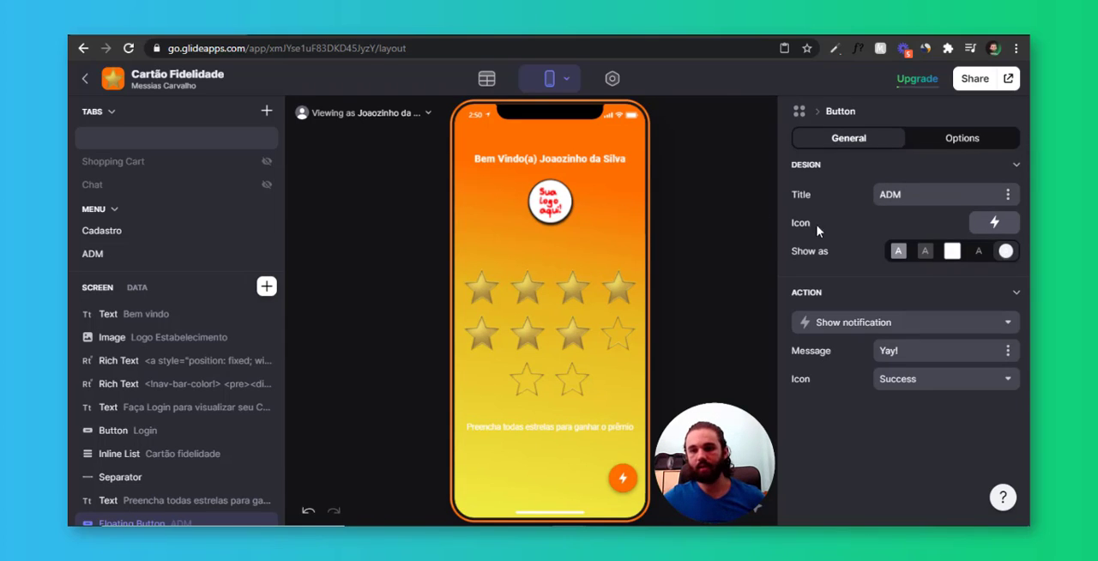
Search the icon library for lock and set a padlock as the floating button's icon
left_click(989, 223)
left_click(502, 195)
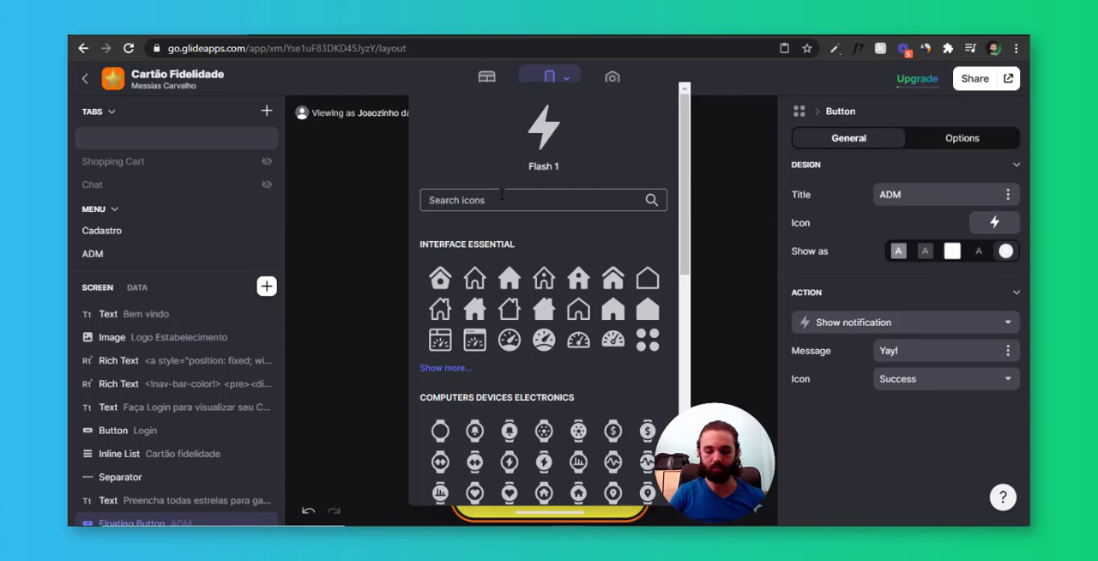
type("lock")
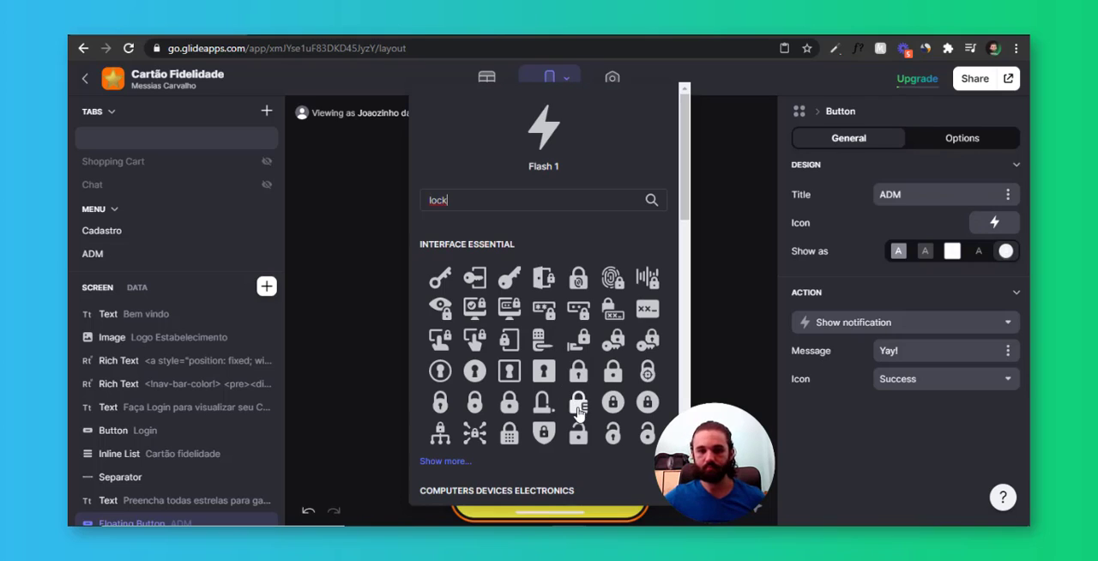
left_click(579, 399)
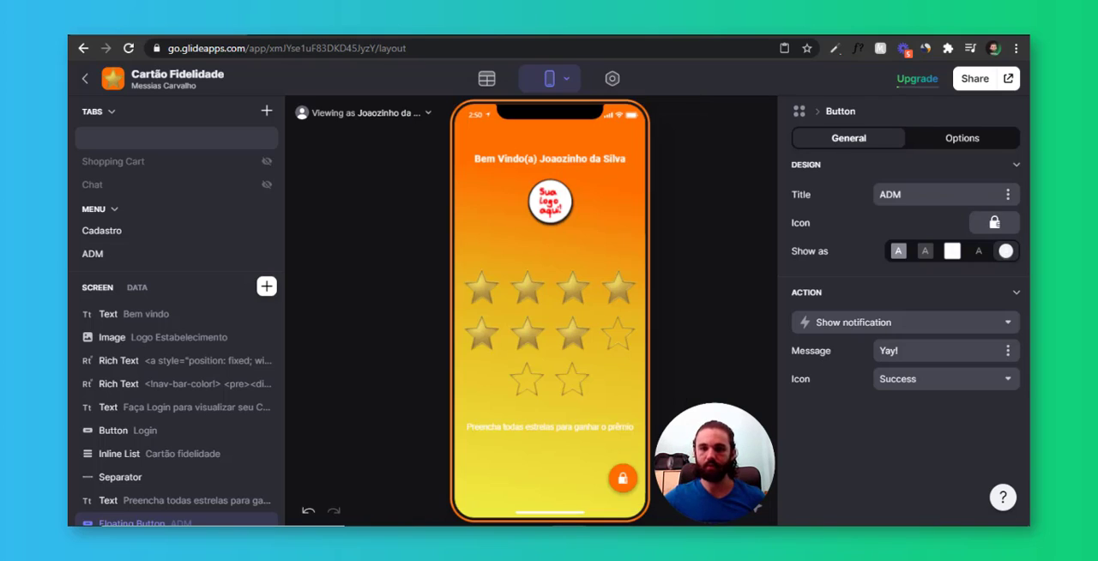
Set the floating button's action to Navigate to tab with ADM as the destination tab
left_click(888, 325)
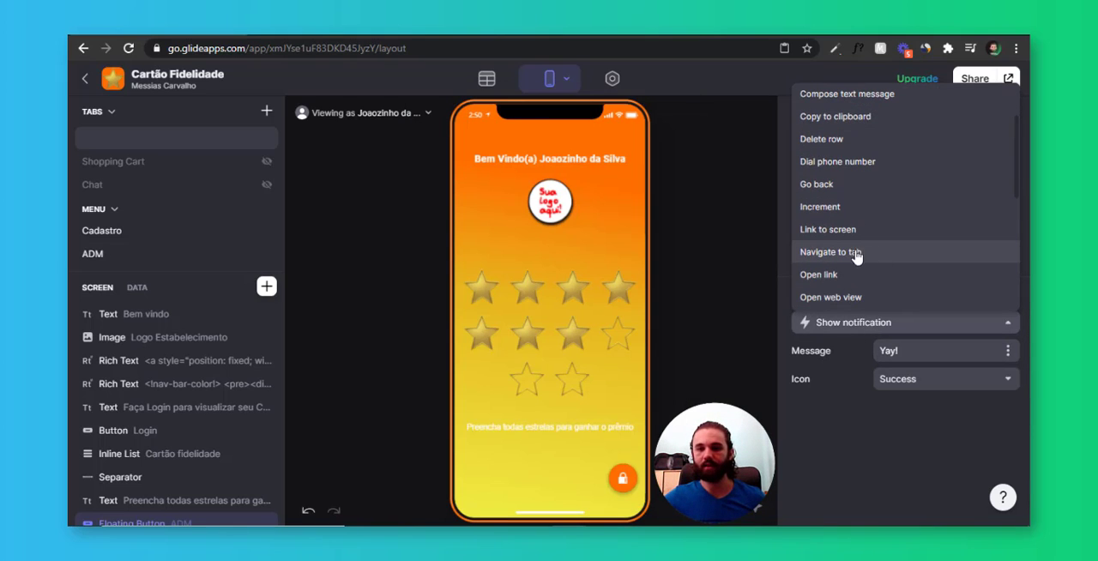
left_click(893, 252)
left_click(926, 354)
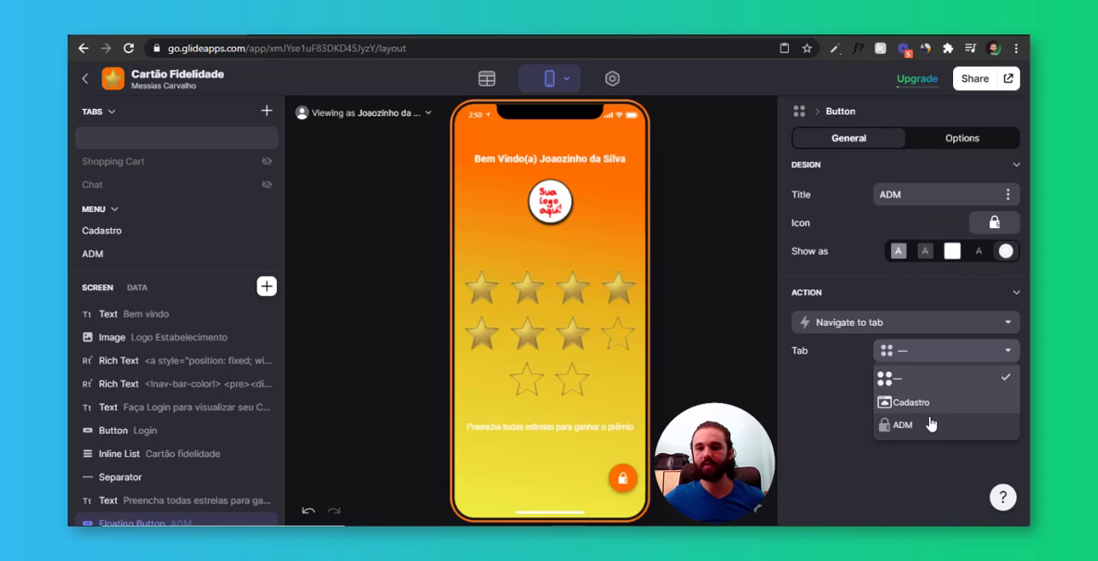
left_click(935, 429)
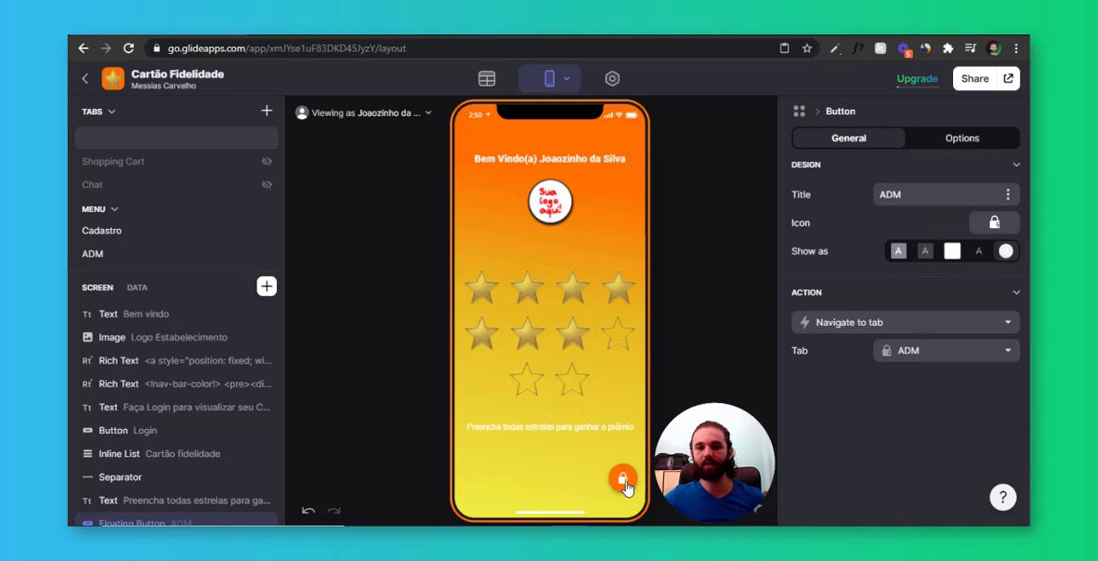
Add a visibility condition to the floating button so it shows only when the user's ADM value is true
left_click(944, 138)
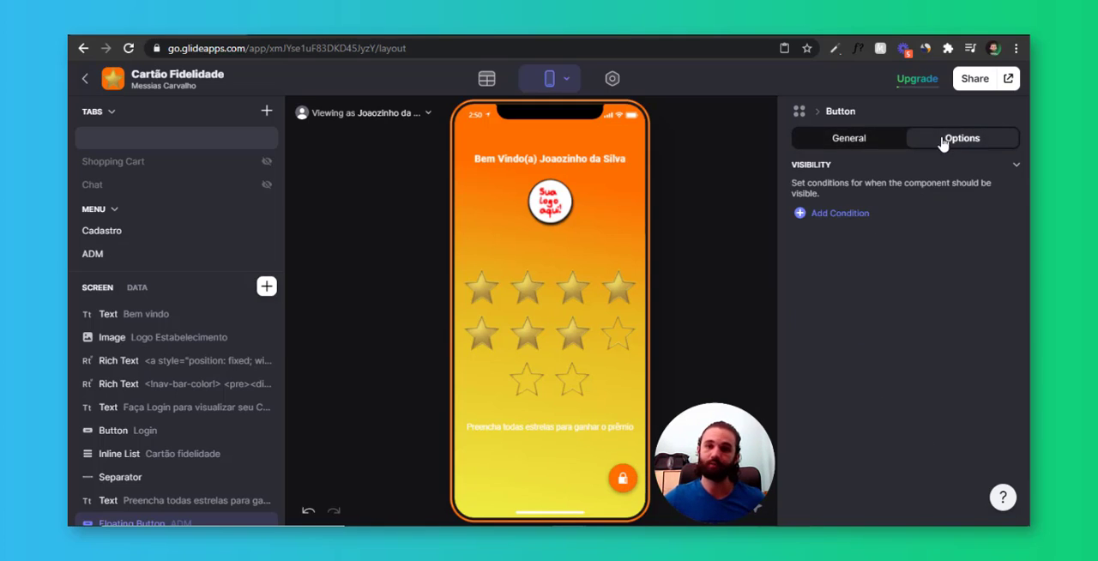
left_click(849, 217)
left_click(912, 208)
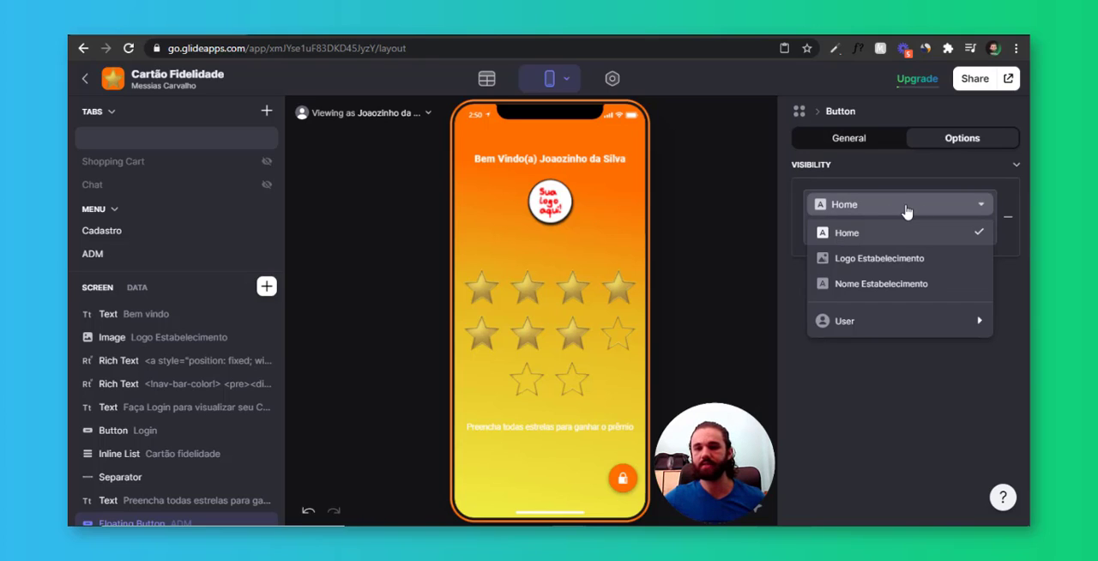
mouse_move(855, 322)
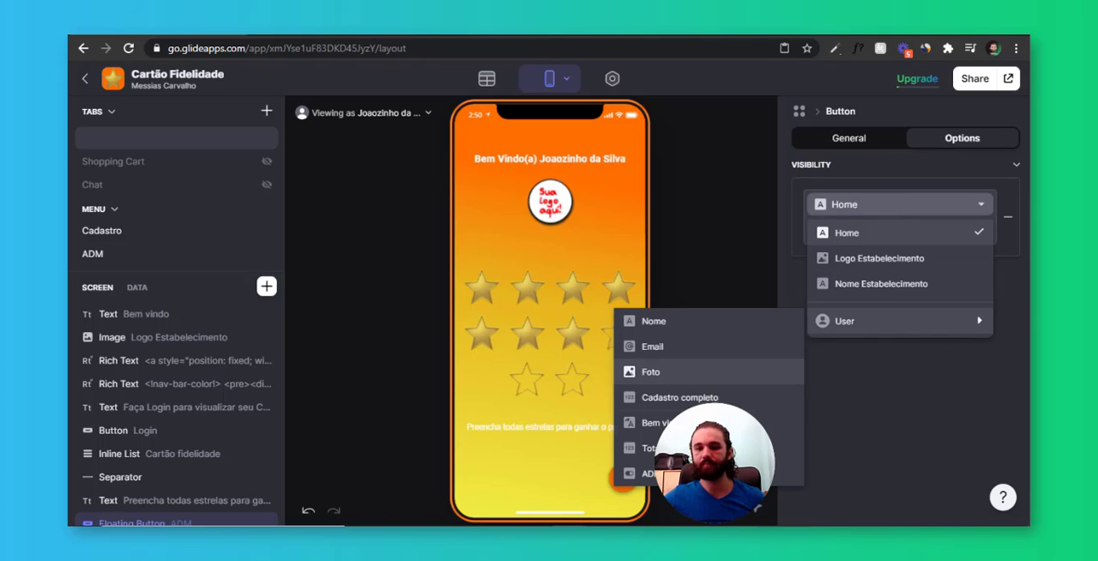
left_click(789, 474)
left_click(849, 230)
left_click(846, 259)
left_click(944, 230)
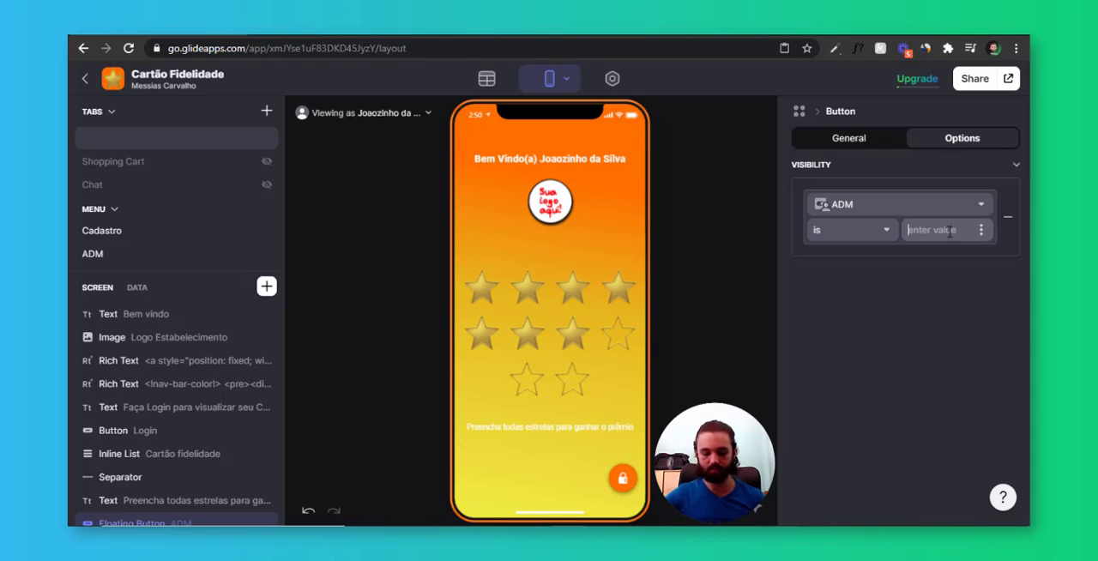
type("true")
left_click(939, 260)
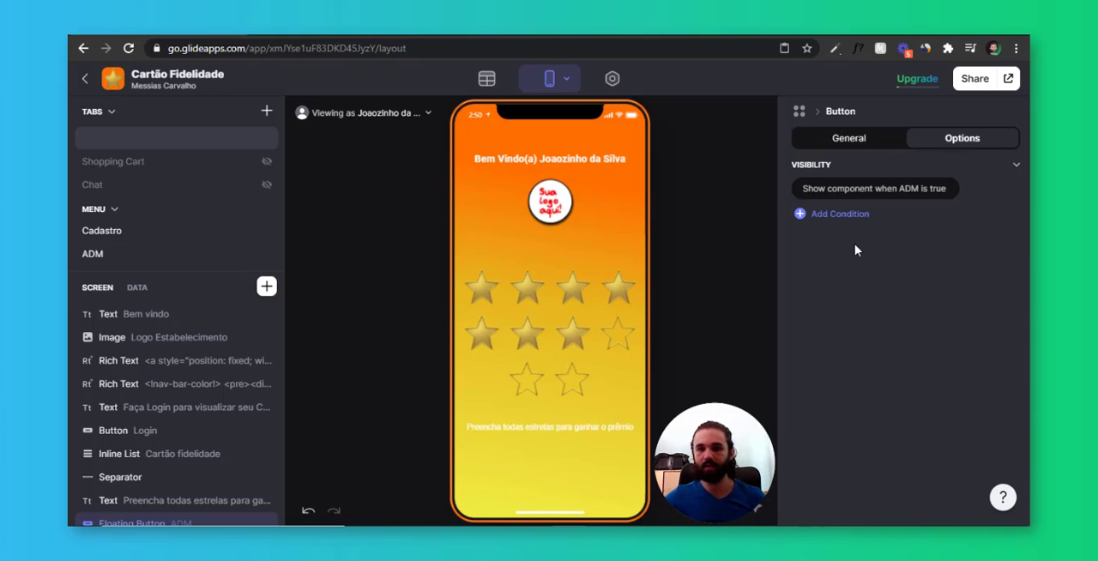
Add a second visibility condition to the floating button requiring that the user's Email is not empty
left_click(834, 219)
left_click(870, 297)
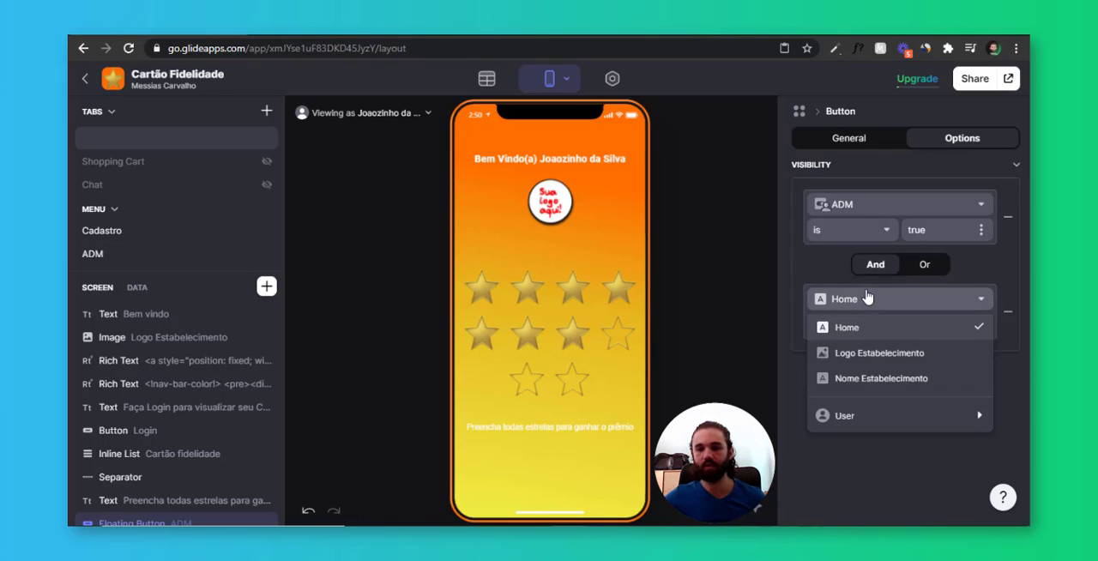
left_click(870, 415)
left_click(699, 298)
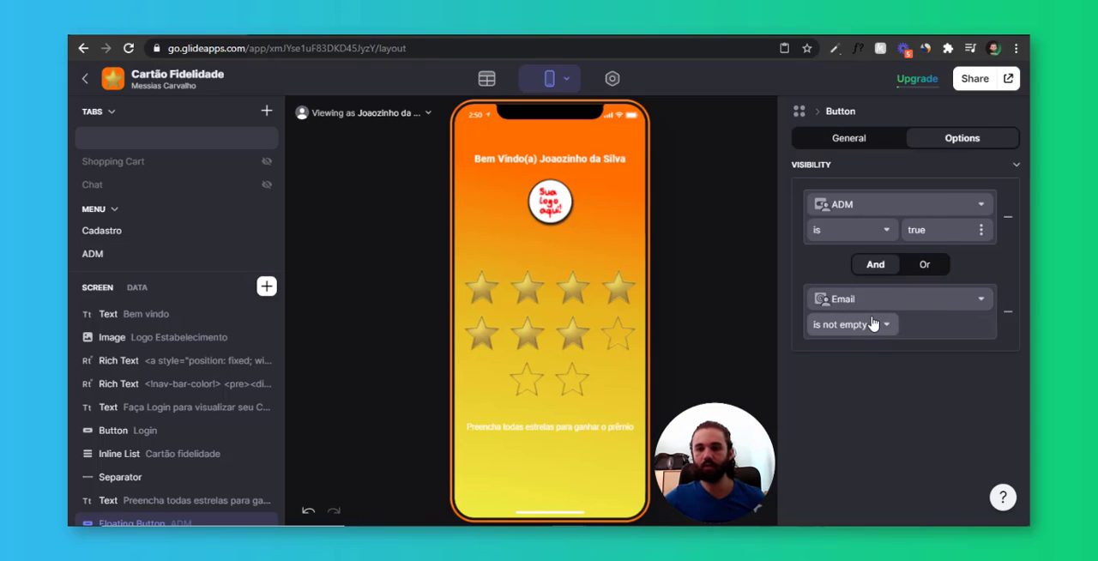
left_click(871, 325)
left_click(866, 346)
left_click(866, 351)
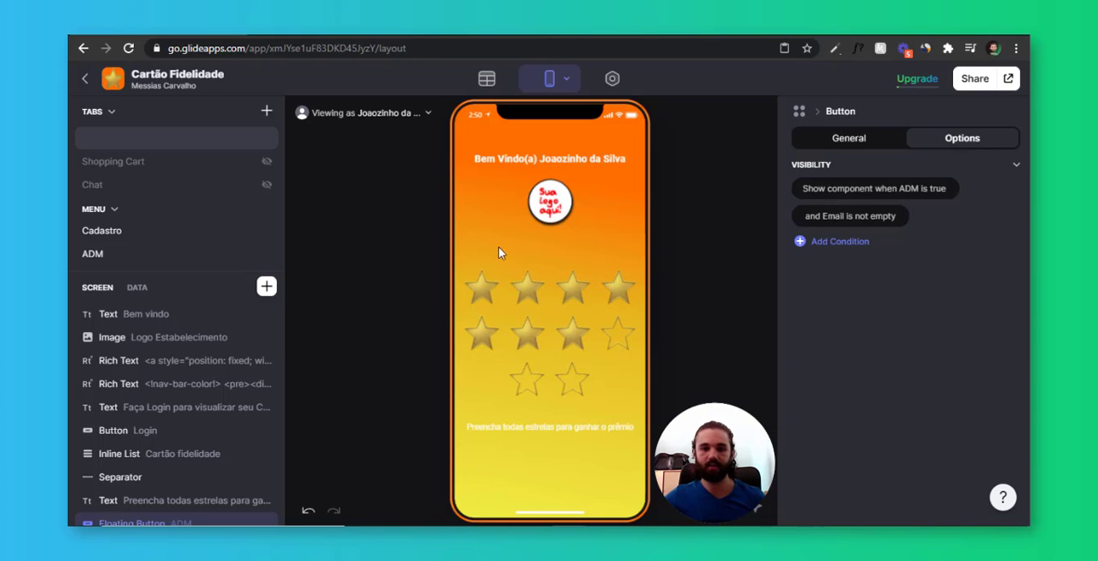
Preview the home screen as the admin user to check the floating button's visibility
left_click(365, 112)
left_click(378, 195)
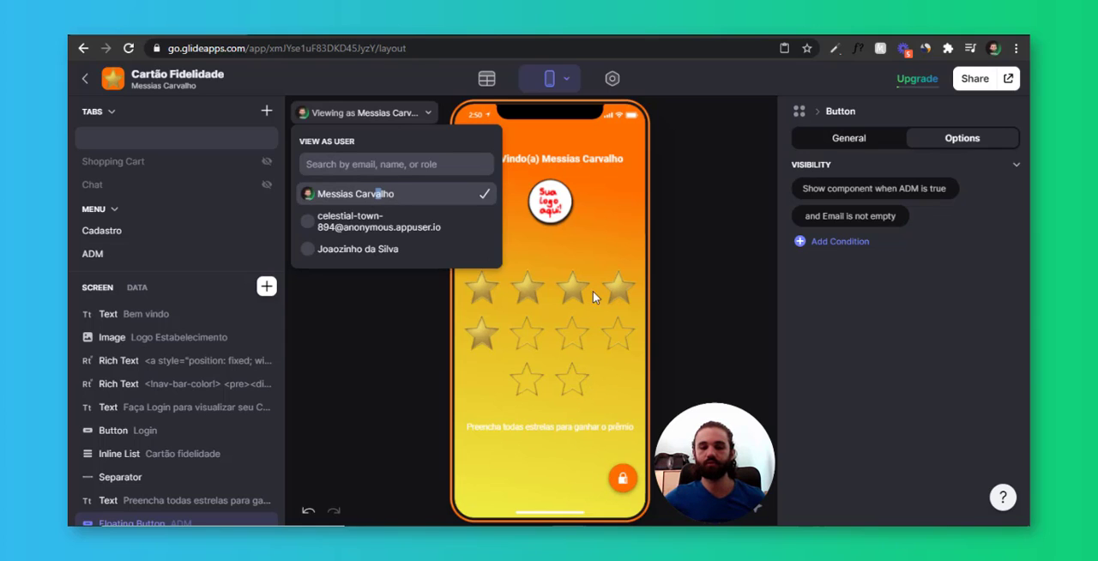
left_click(604, 230)
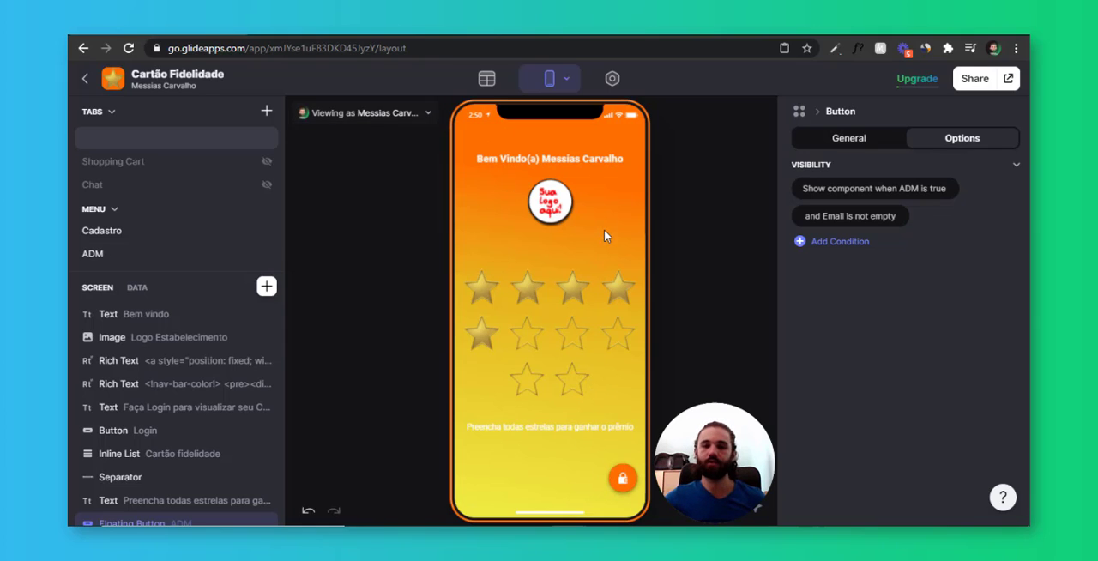
Test the floating button in the preview and view the first listed user's star card from the ADM user list
left_click(623, 481)
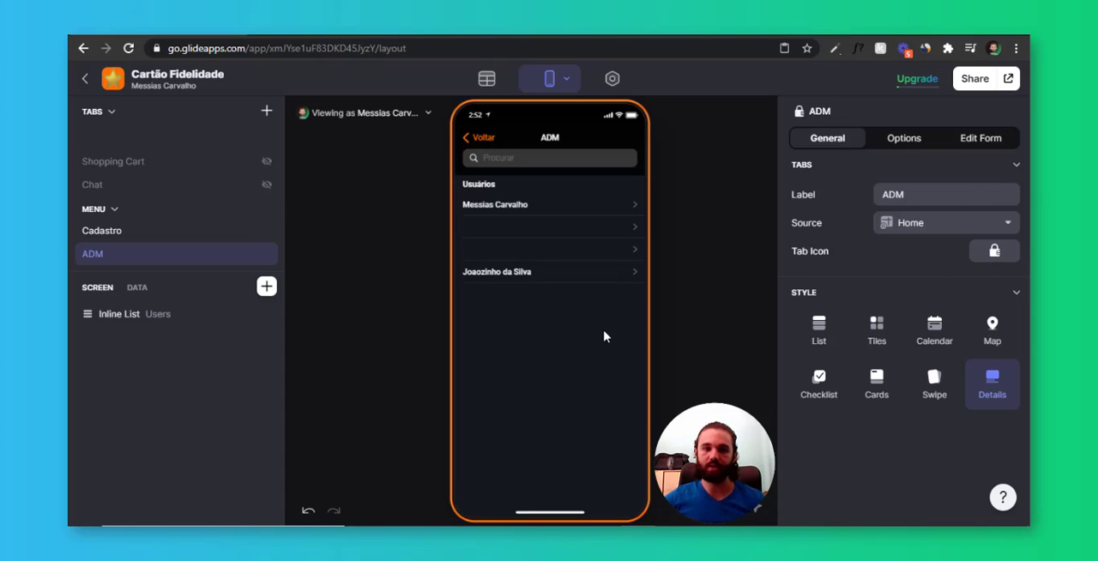
left_click(585, 206)
left_click(581, 256)
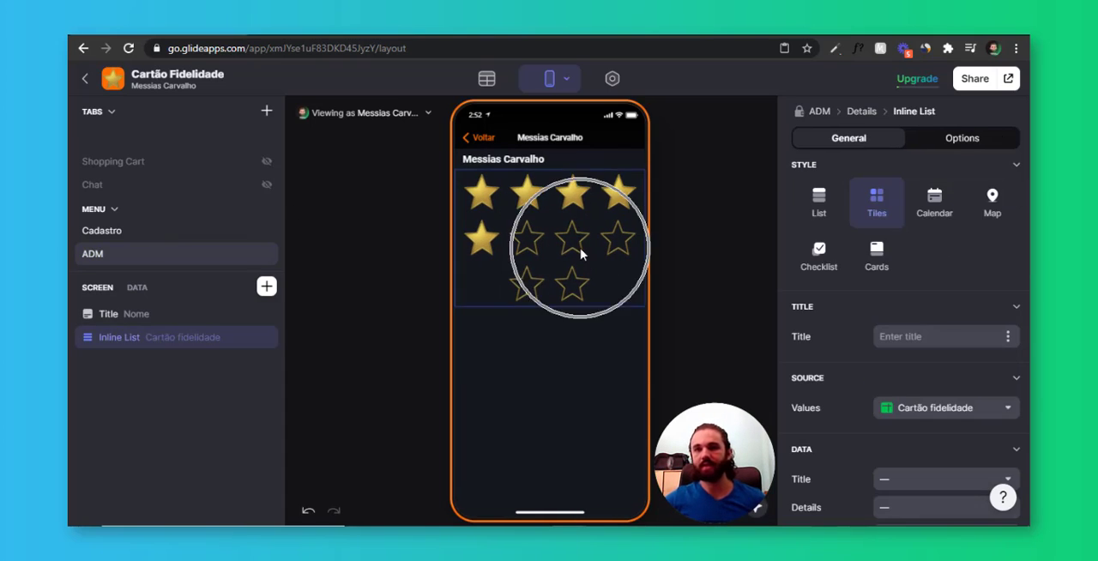
left_click(477, 139)
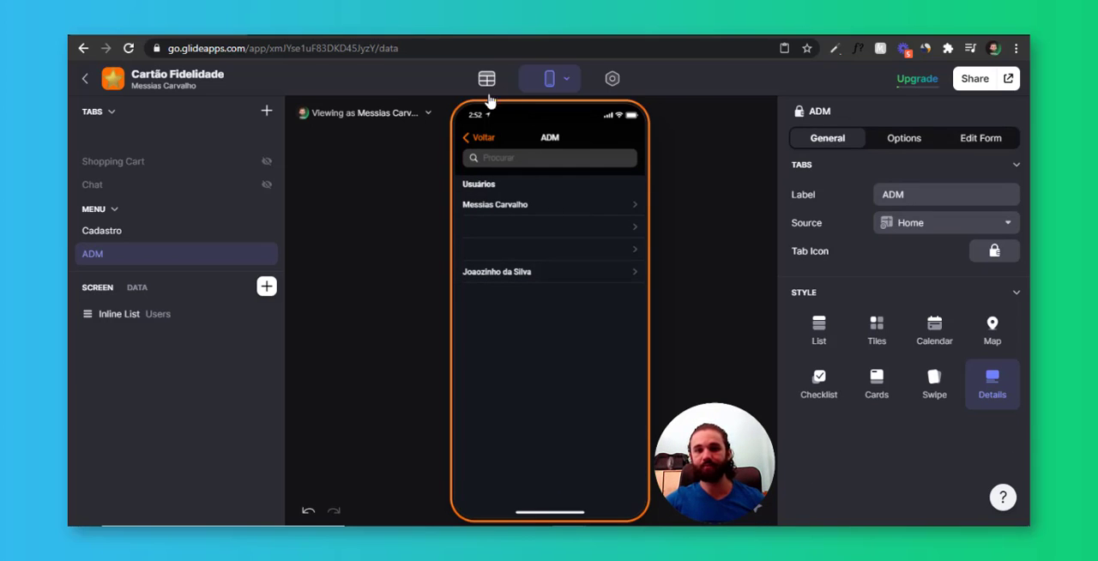
Examine the user email, star quantity and star image columns in the Cartão fidelidade table
left_click(486, 78)
left_click(143, 194)
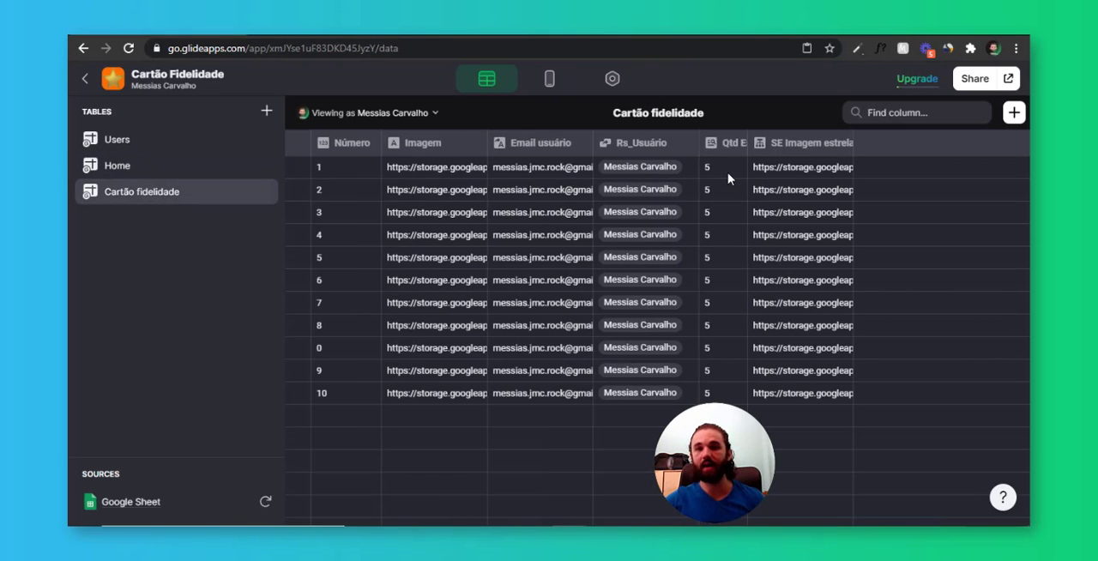
left_click_drag(736, 174, 732, 300)
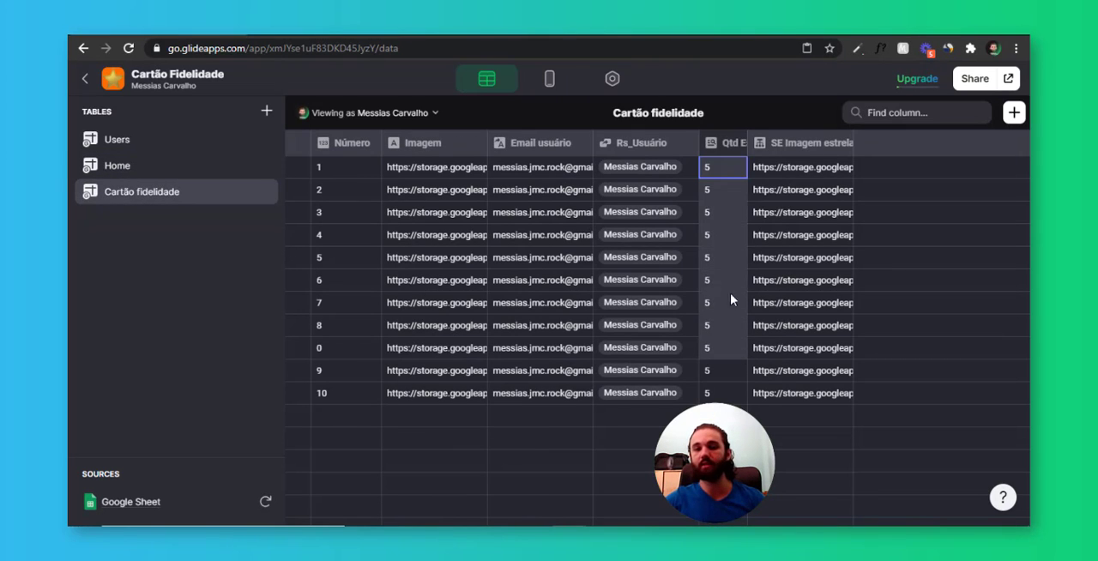
left_click(766, 177)
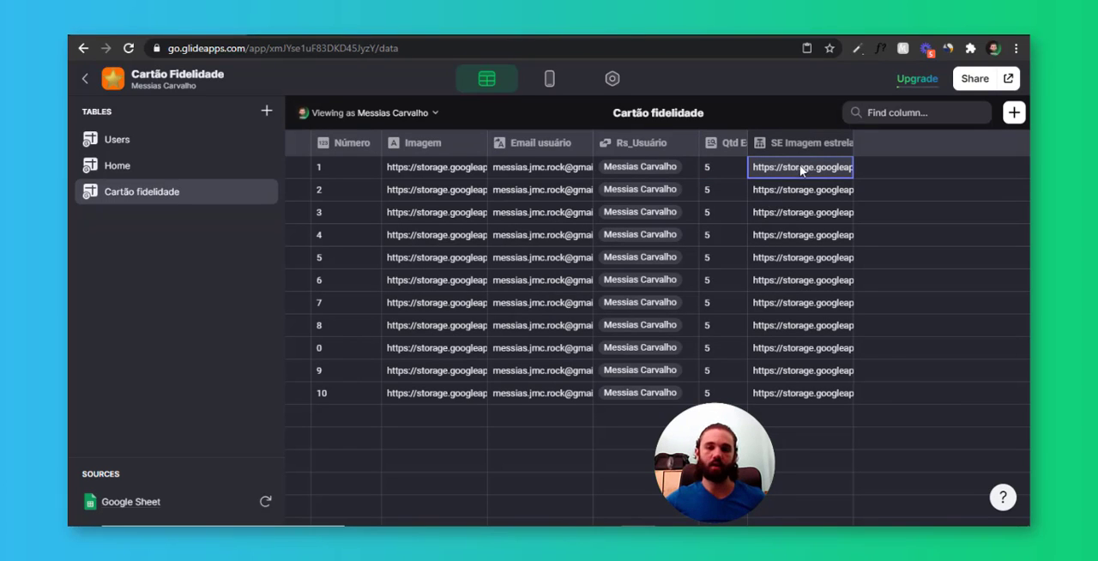
left_click_drag(800, 169, 780, 288)
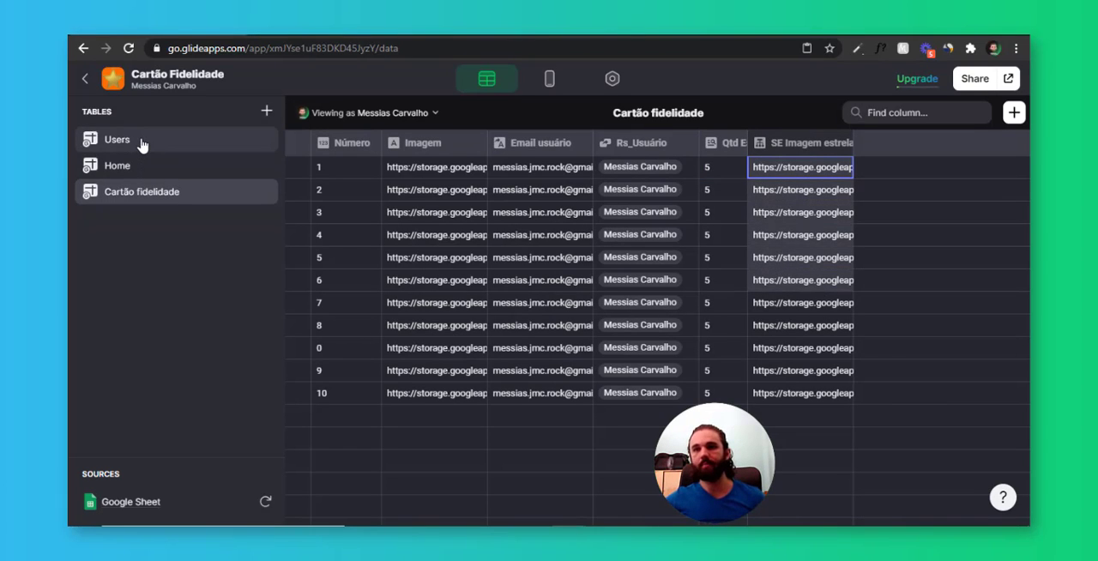
left_click(186, 196)
left_click(577, 239)
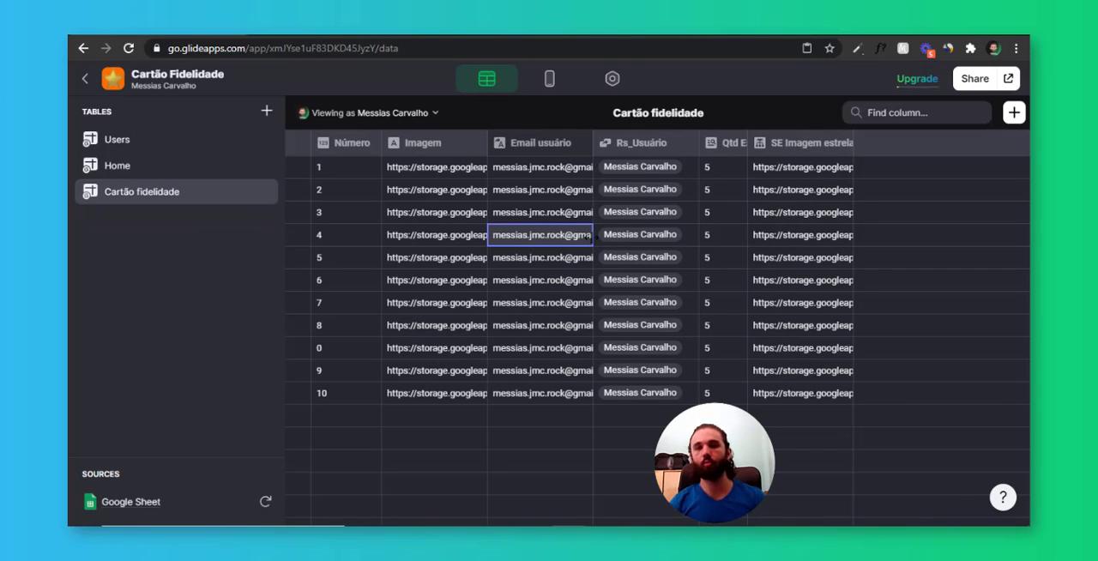
left_click(179, 144)
left_click(170, 200)
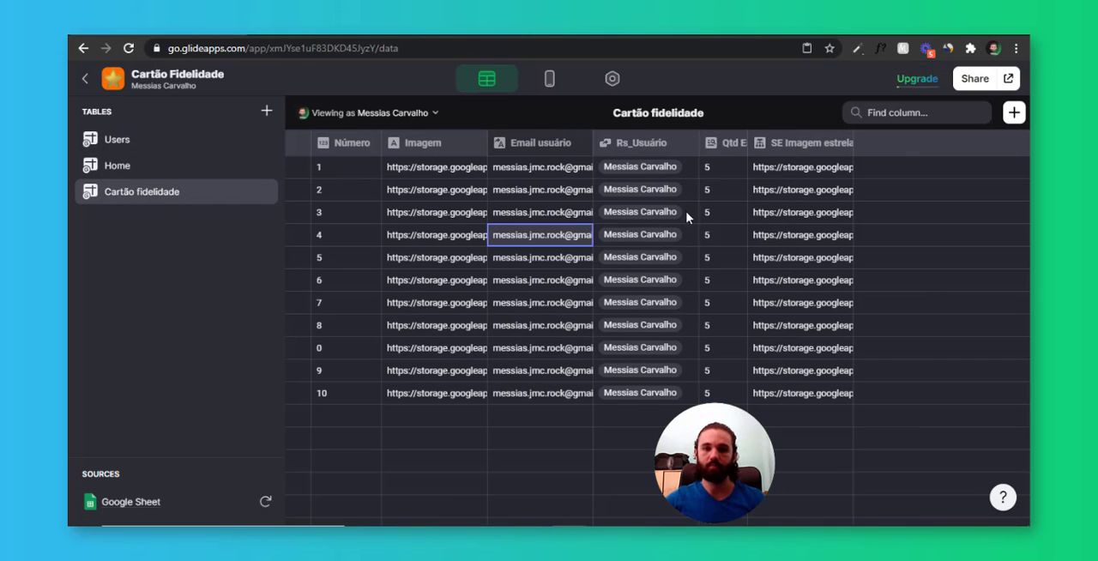
left_click(929, 265)
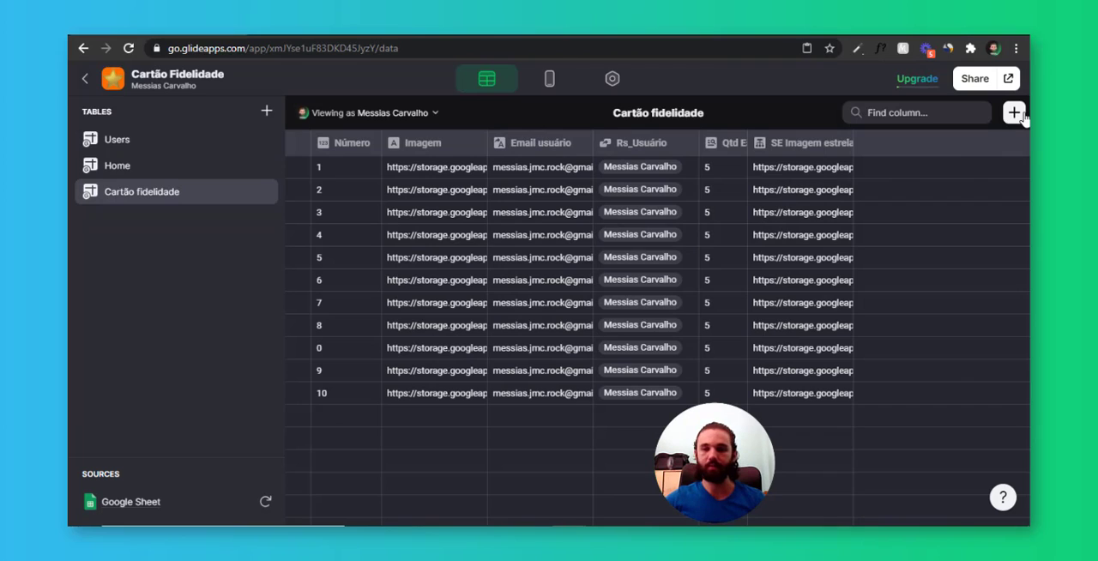
Start a new column in the Cartão fidelidade table and set its type to Email
left_click(1020, 115)
left_click(778, 199)
mouse_move(771, 231)
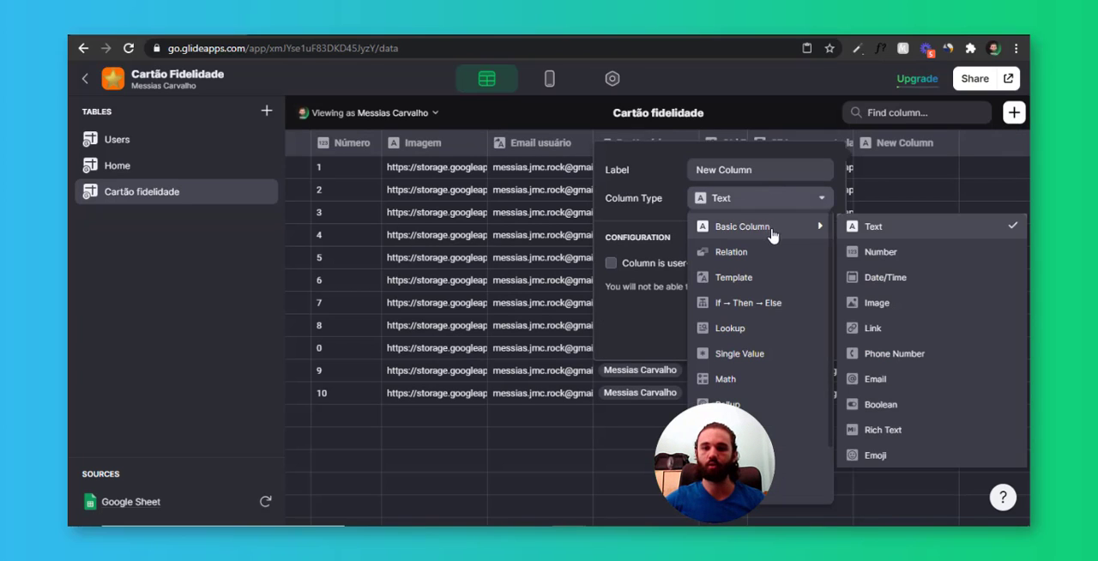
left_click(903, 230)
left_click(811, 206)
mouse_move(798, 236)
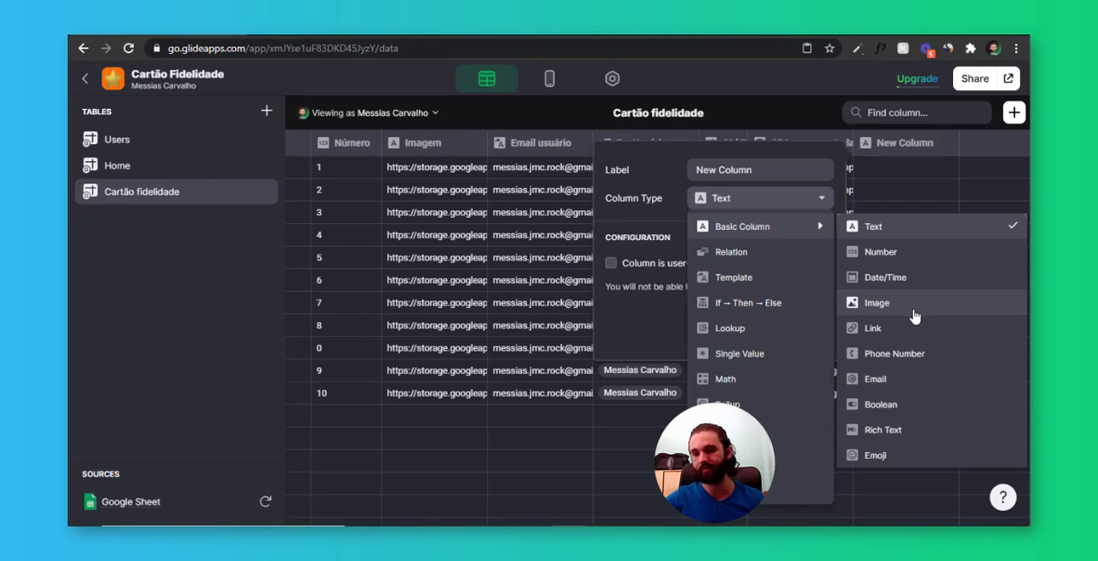
left_click(915, 379)
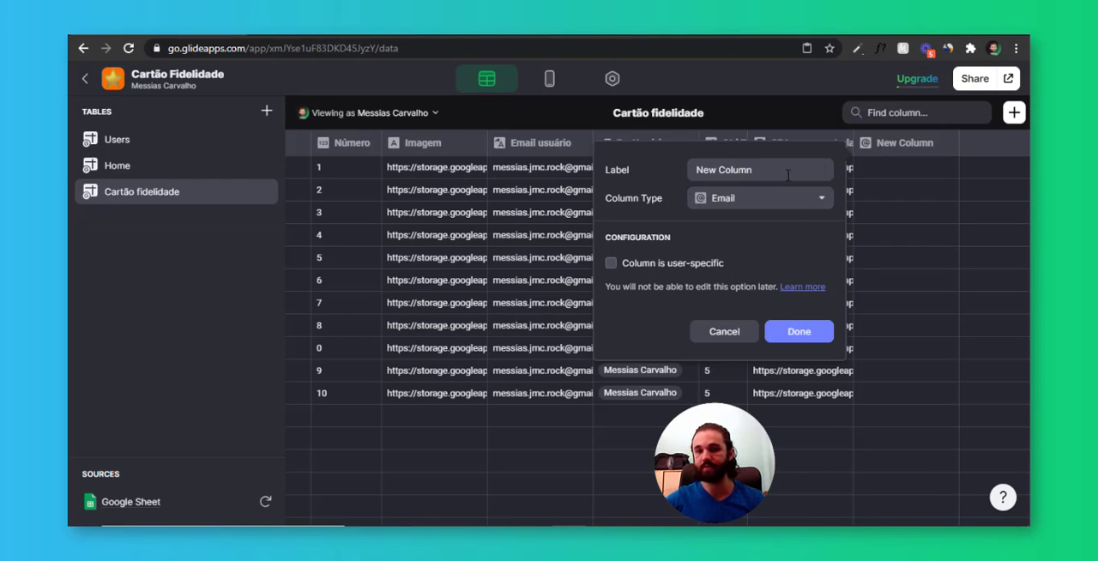
Label the new column Email (Visualizado pelo ADM), make it user-specific, and save it
left_click(616, 176)
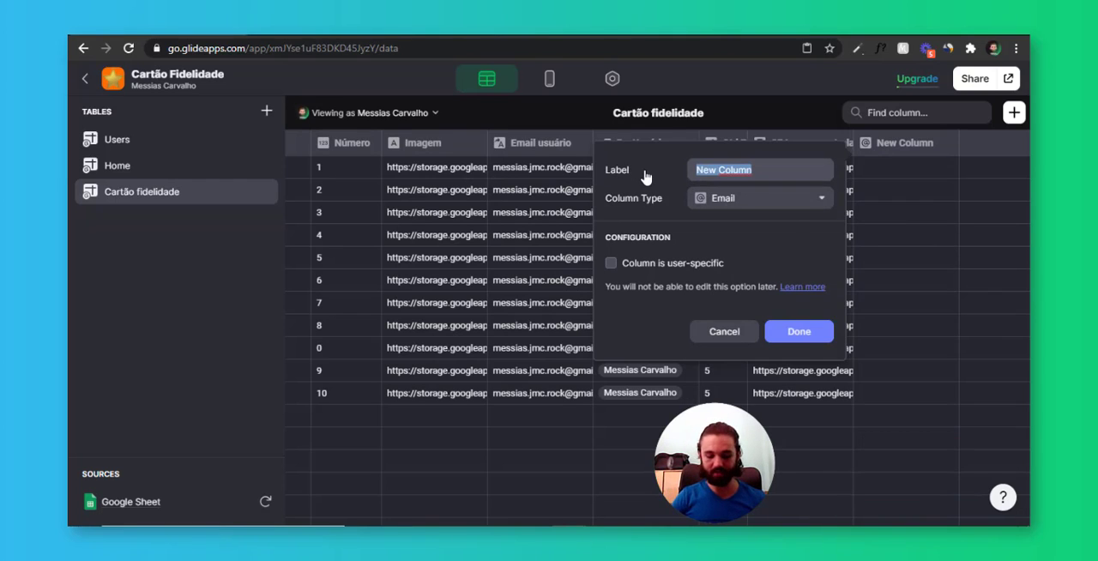
type("email")
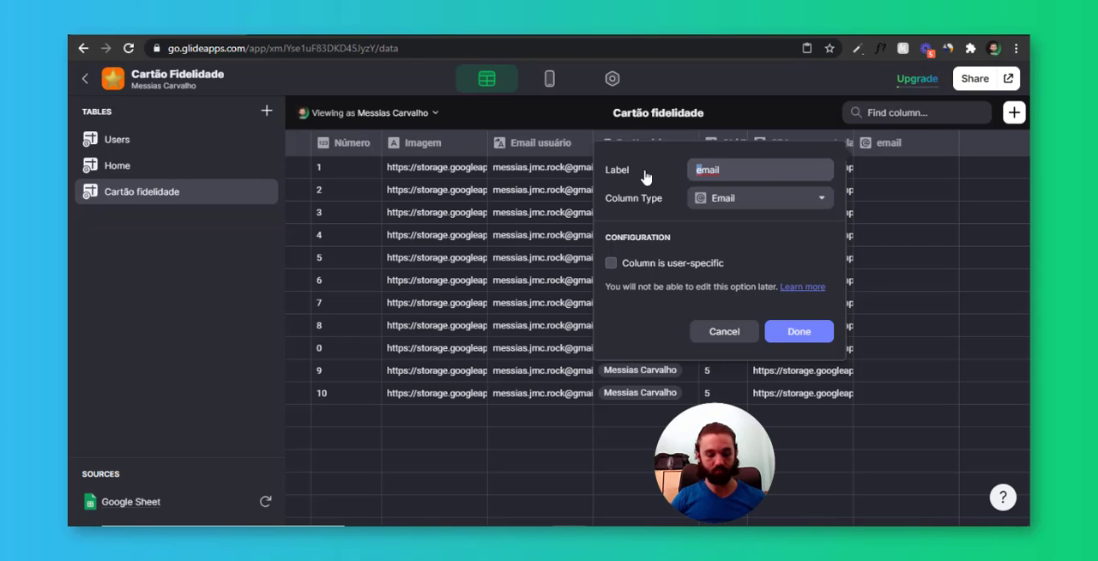
type(" (Vi")
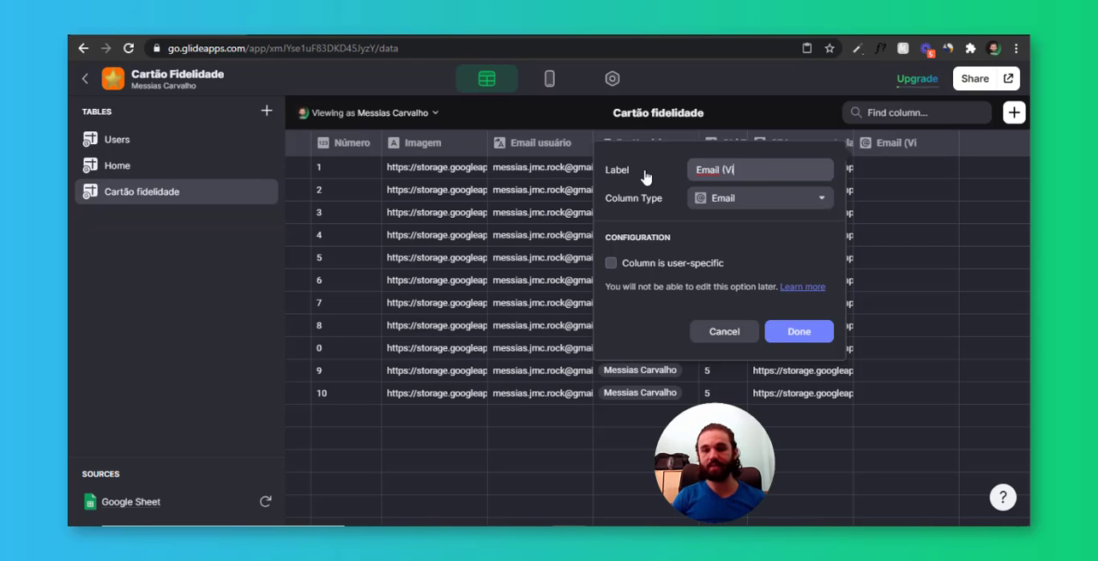
type("sualizado pelo ADM")
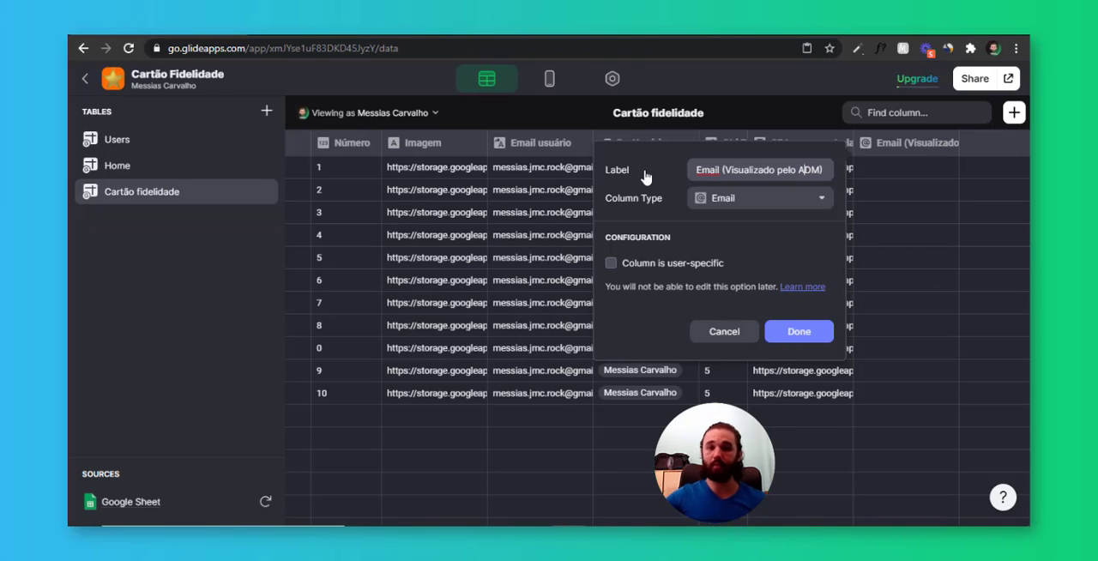
left_click(690, 269)
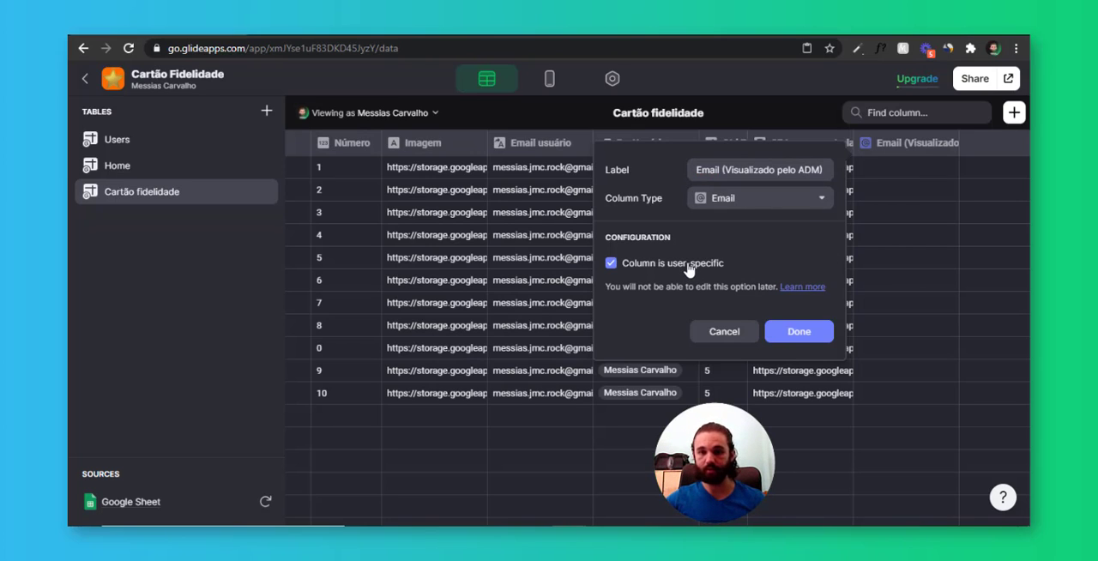
left_click(801, 334)
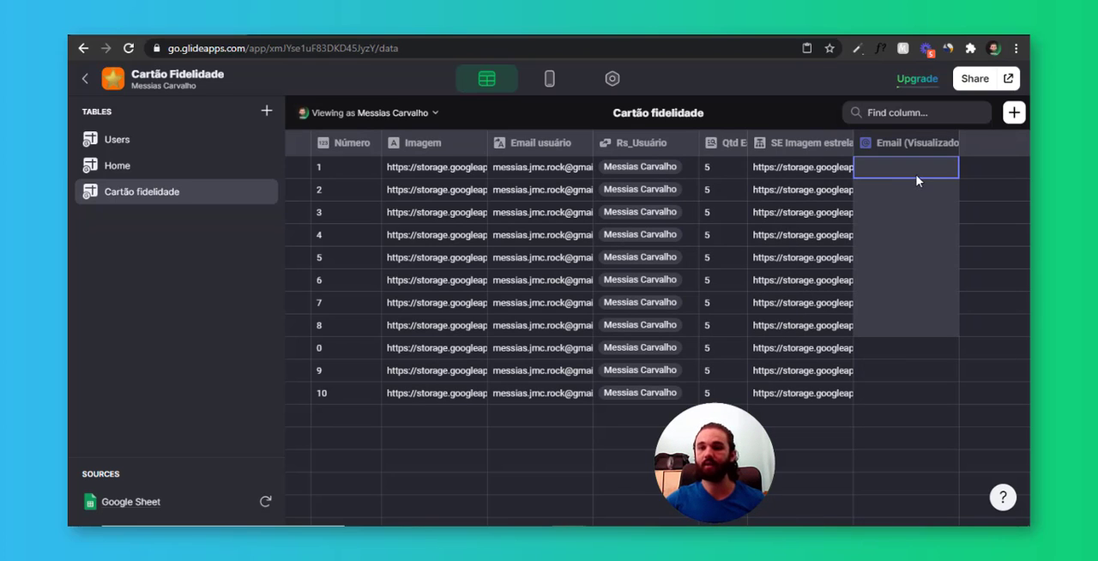
Review the new email column's cells and compare them with the columns of the Users table
left_click(917, 176)
left_click(920, 197)
left_click(926, 169)
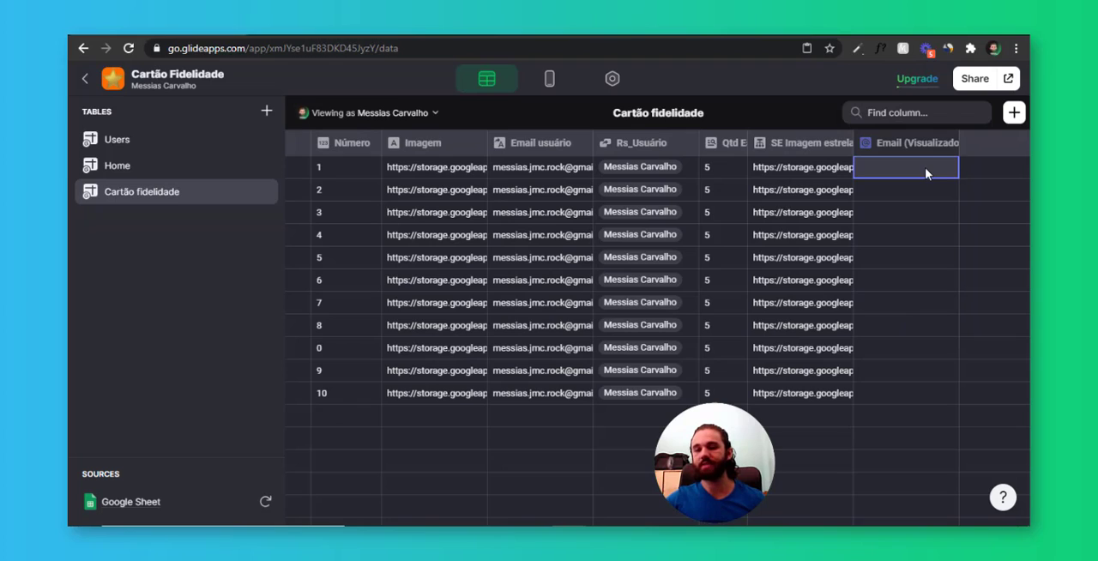
left_click(931, 167)
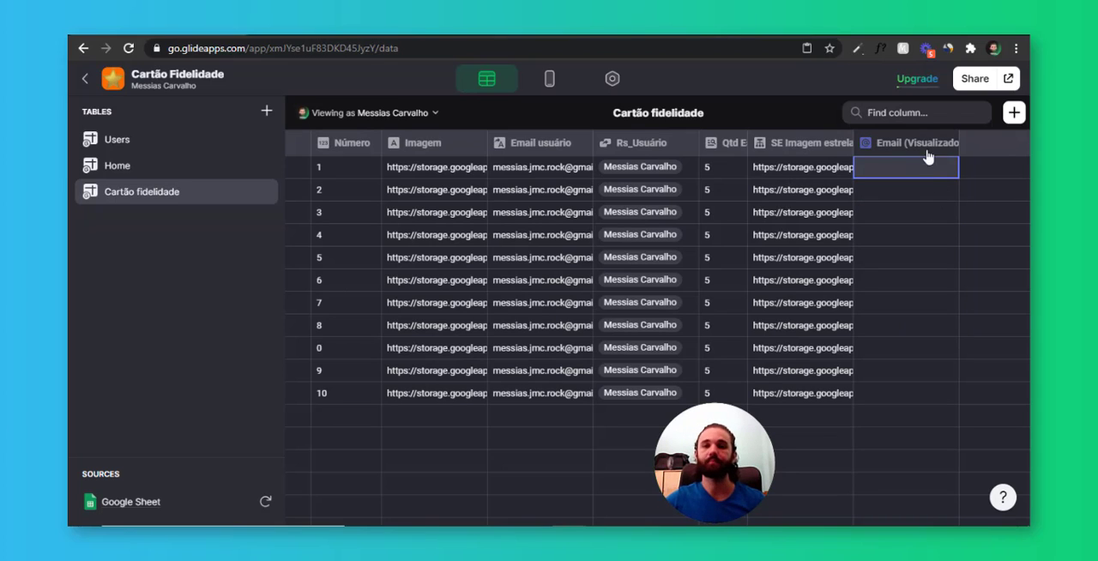
left_click(115, 150)
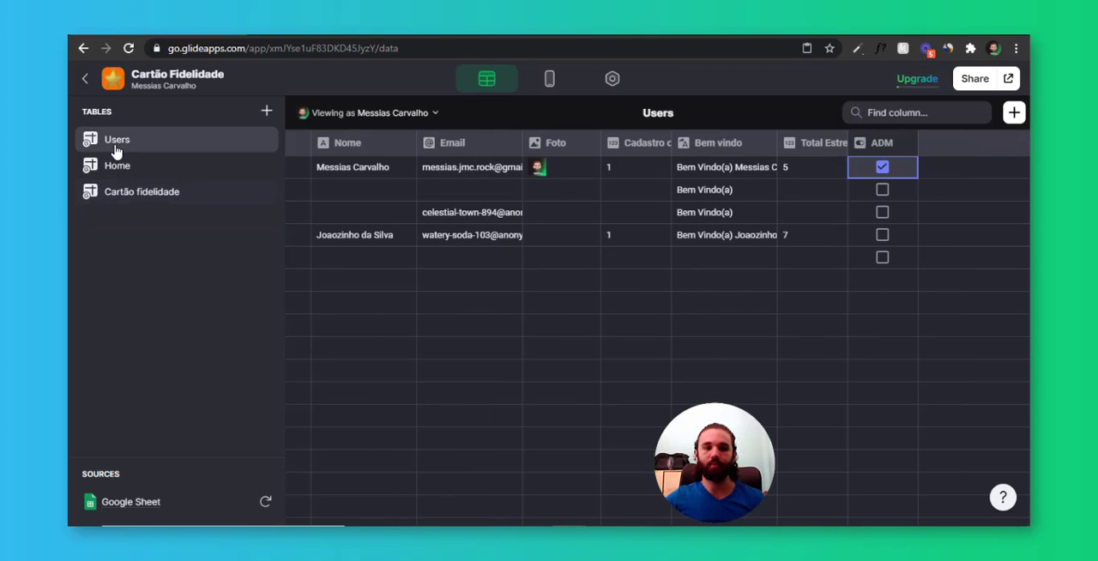
left_click(932, 182)
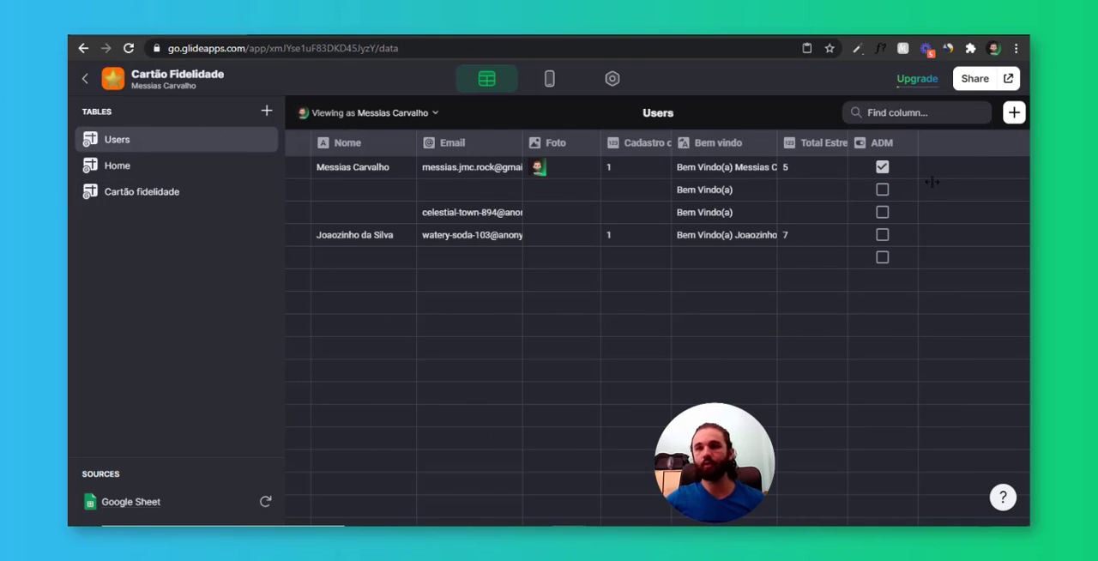
Set the action of the ADM tab's Users inline list to Set columns
left_click(550, 79)
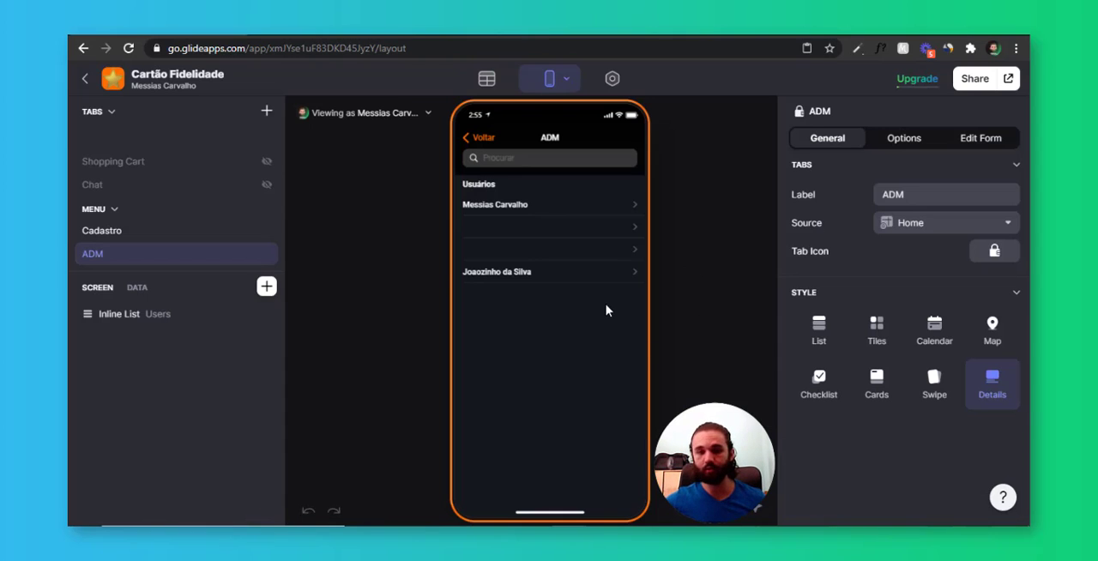
left_click(601, 249)
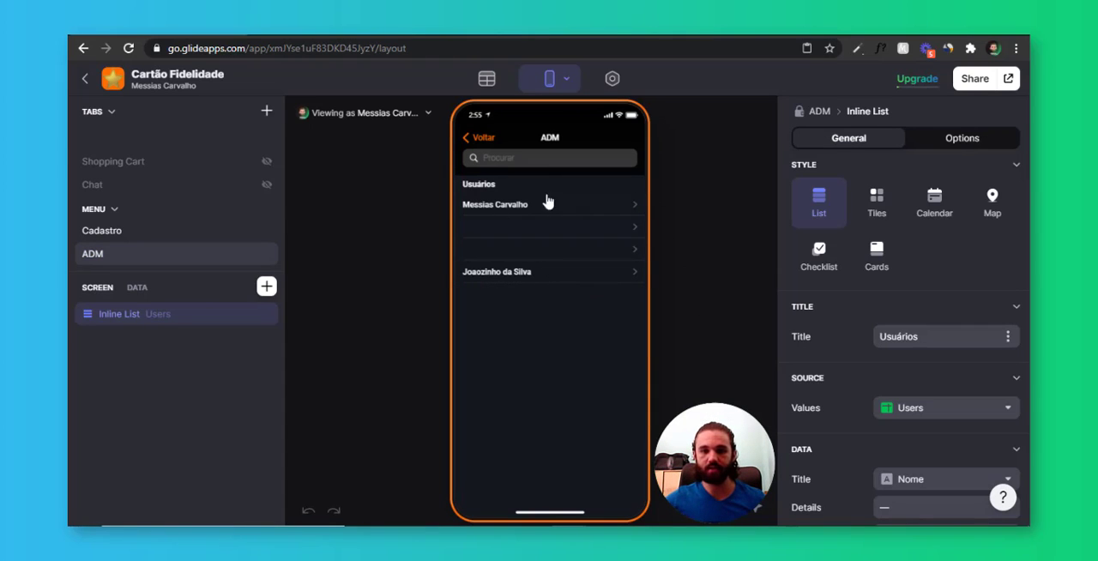
scroll(887, 284, "down", 3)
scroll(893, 367, "down", 3)
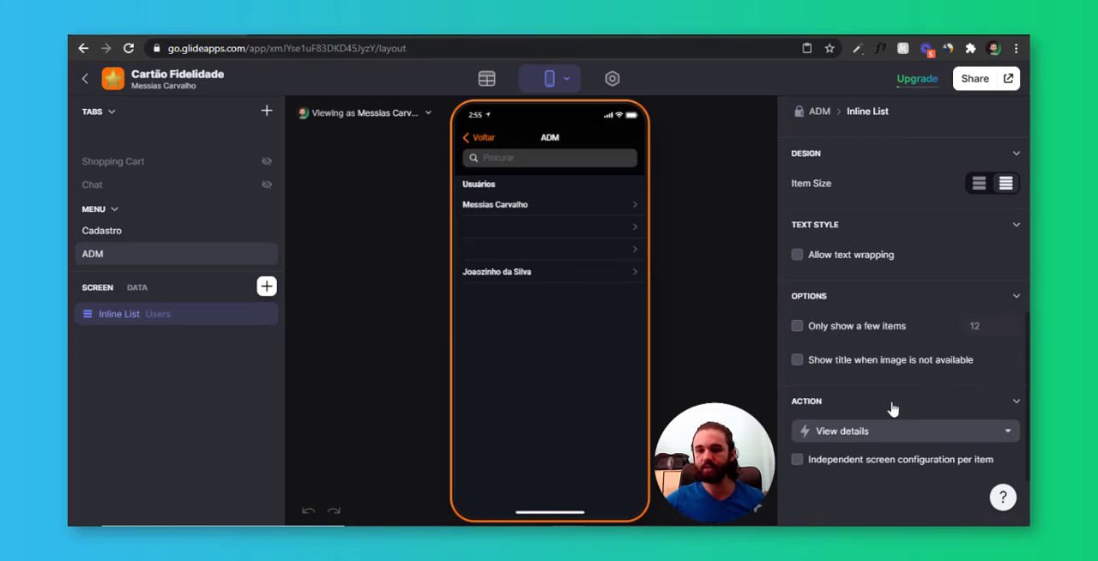
left_click(902, 440)
scroll(884, 283, "down", 3)
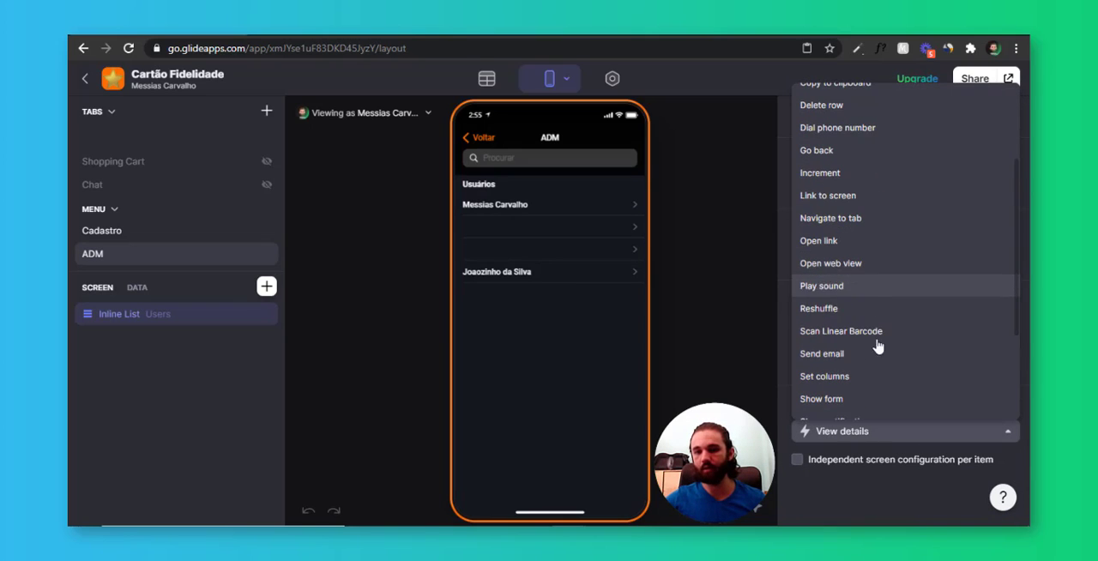
scroll(863, 290, "down", 2)
left_click(900, 297)
Check the Row choices and the column fields offered by the inline list's Set columns action
scroll(900, 297, "down", 2)
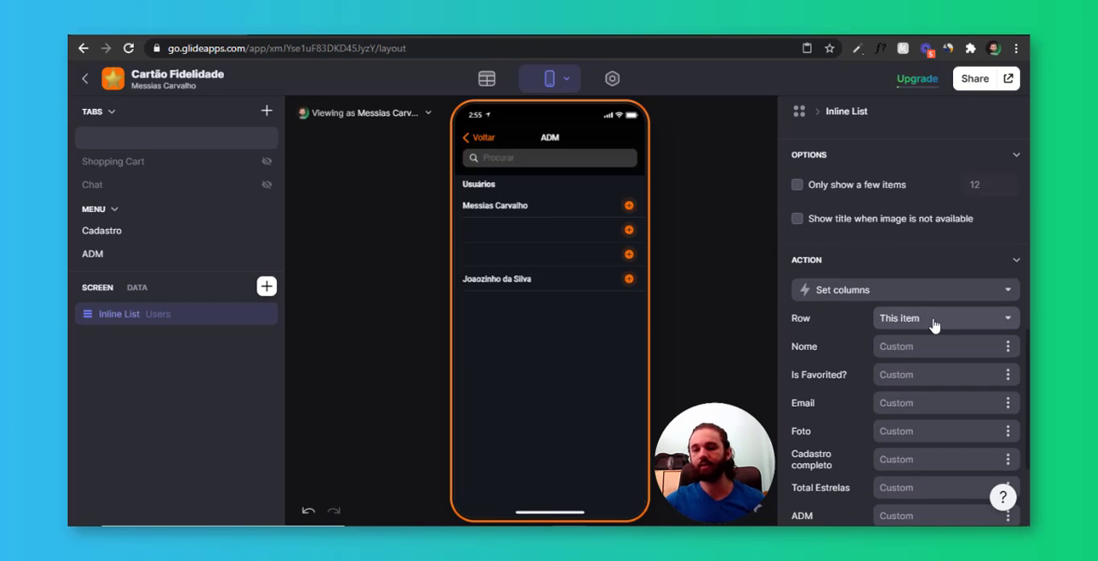
scroll(935, 324, "down", 2)
scroll(874, 320, "up", 1)
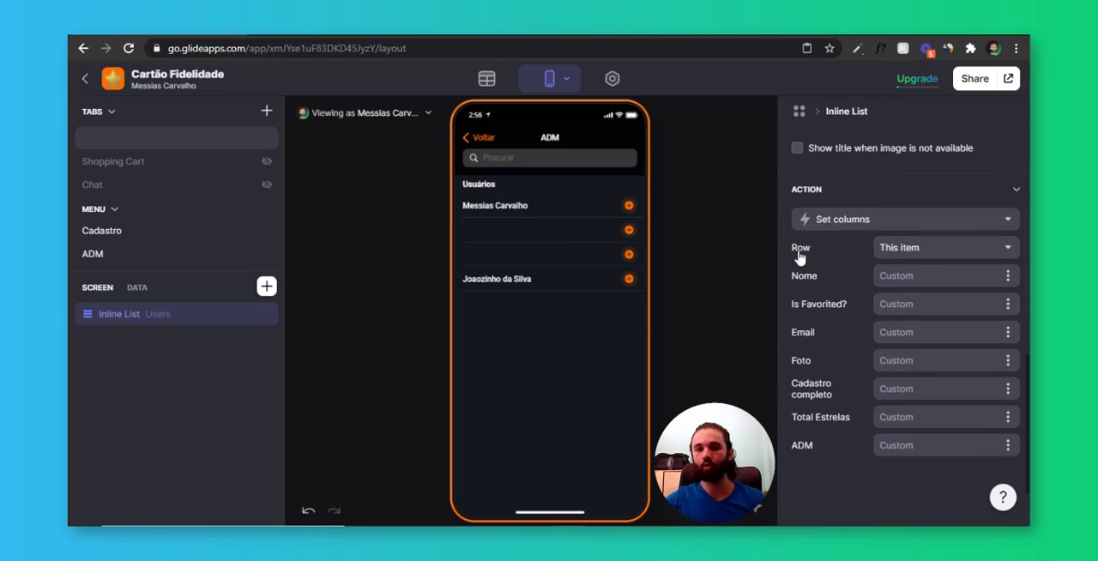
left_click(943, 257)
left_click(947, 279)
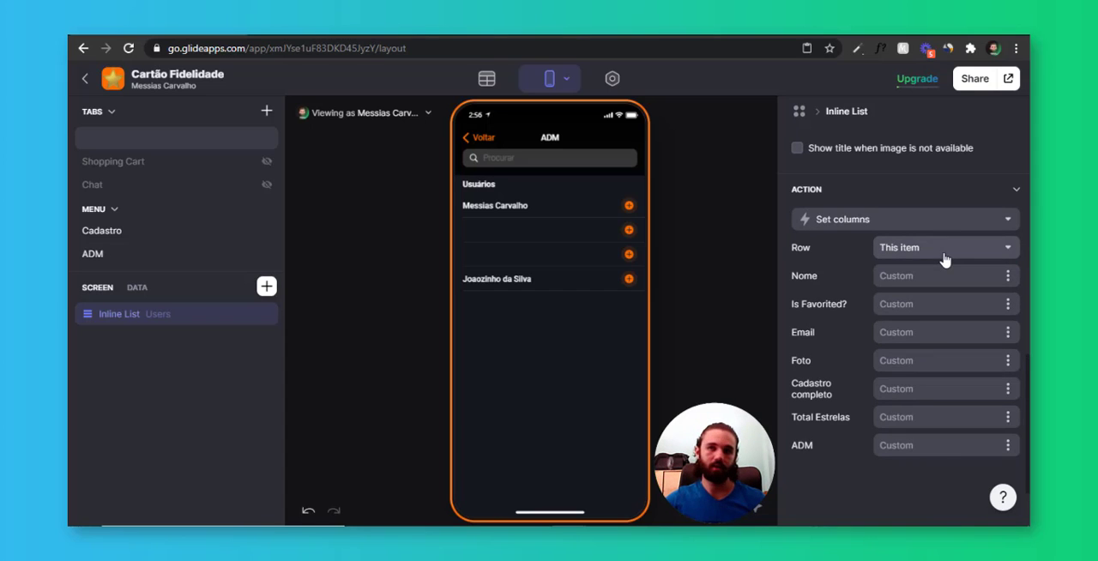
Add a Template column labelled 1 to the Users table, with 1 as its template text, and save it
left_click(489, 81)
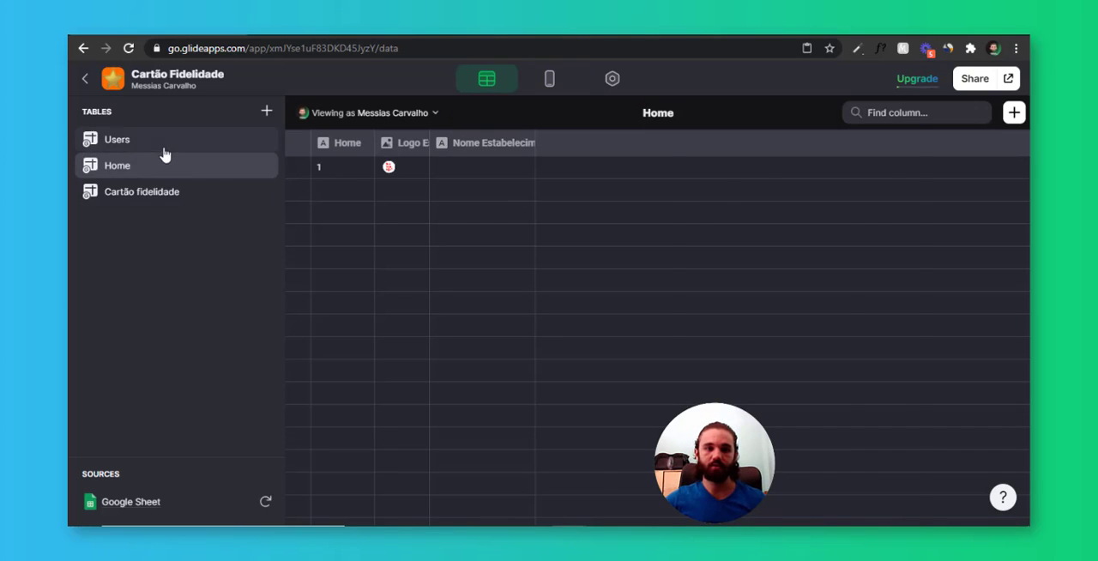
left_click(127, 141)
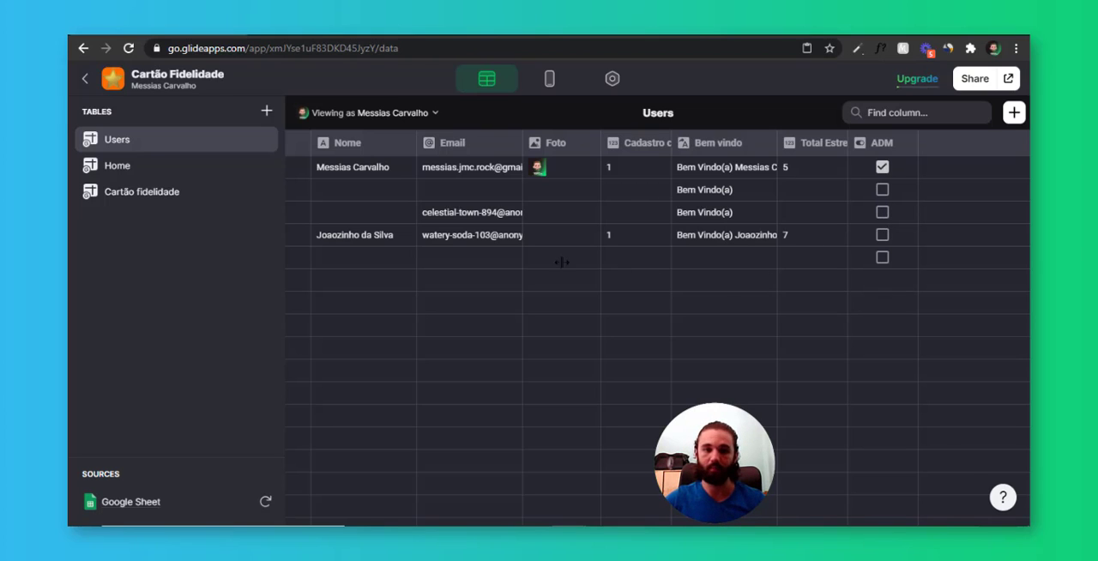
left_click(731, 263)
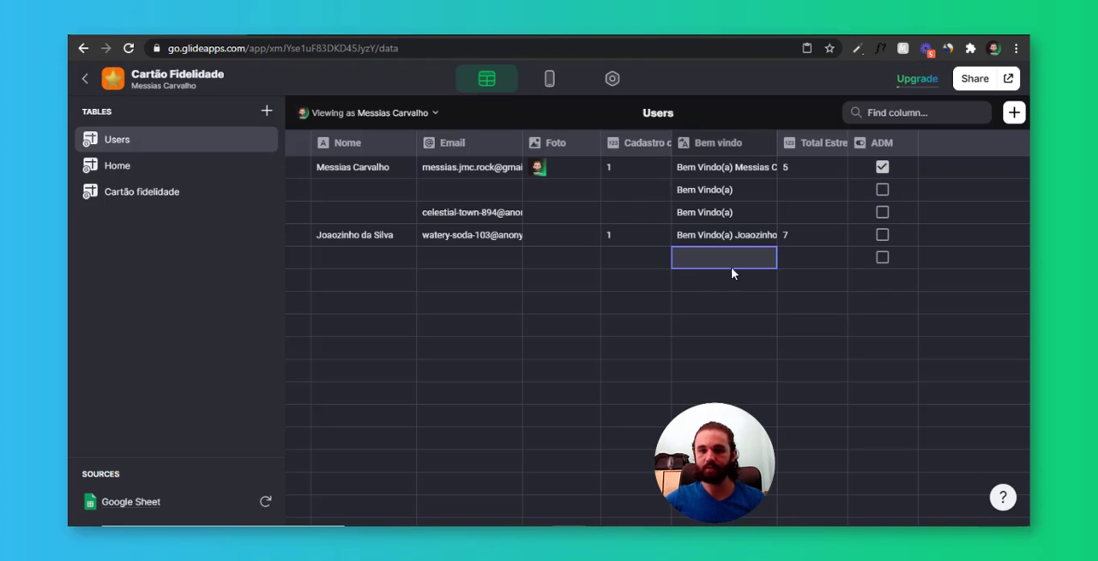
left_click(1015, 119)
left_click(863, 204)
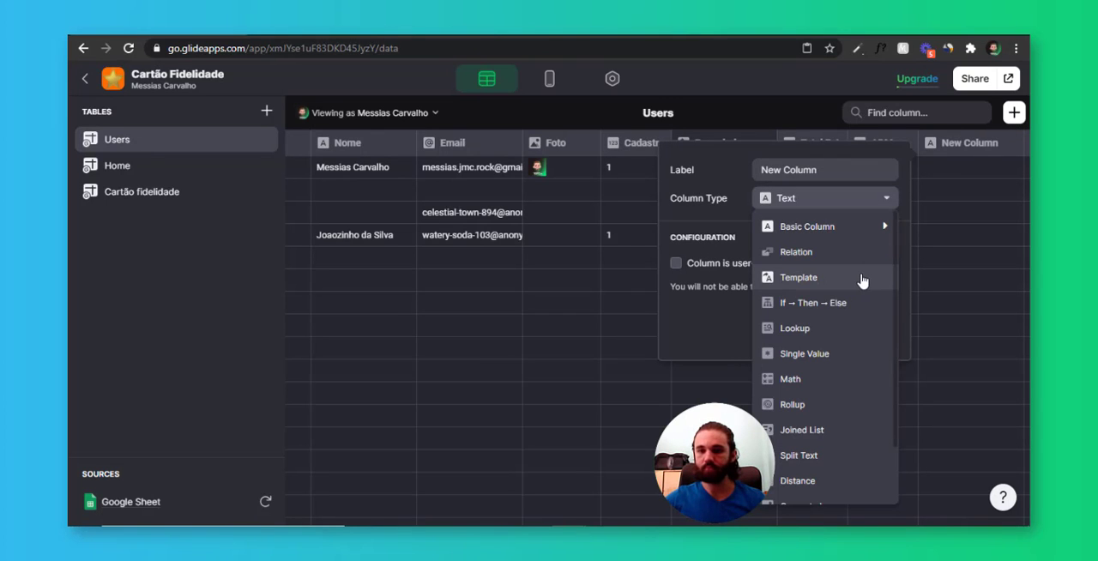
left_click(862, 279)
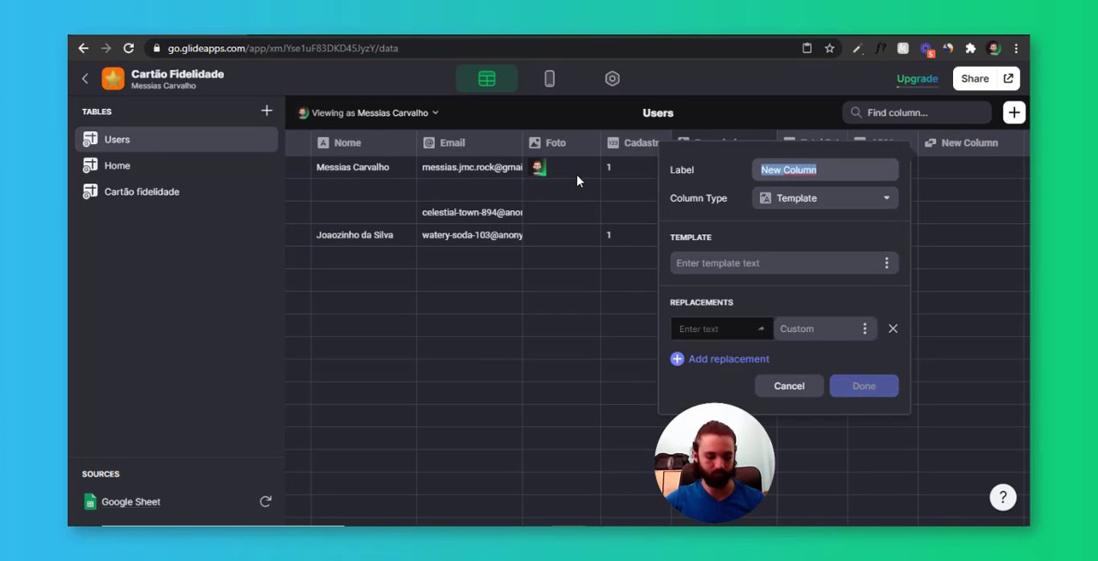
type("1")
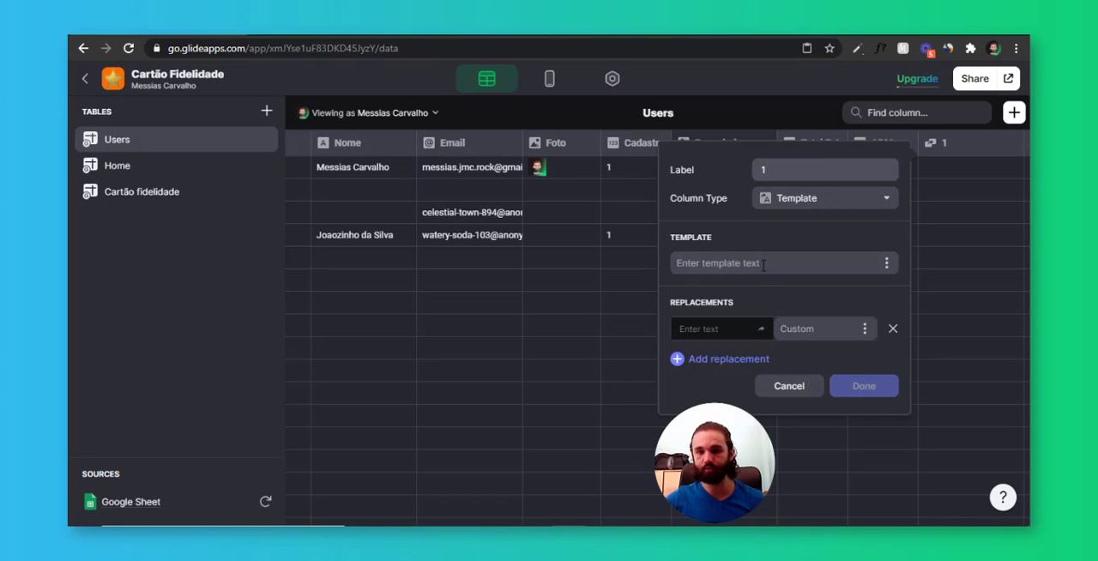
left_click(764, 263)
type("1")
left_click(875, 387)
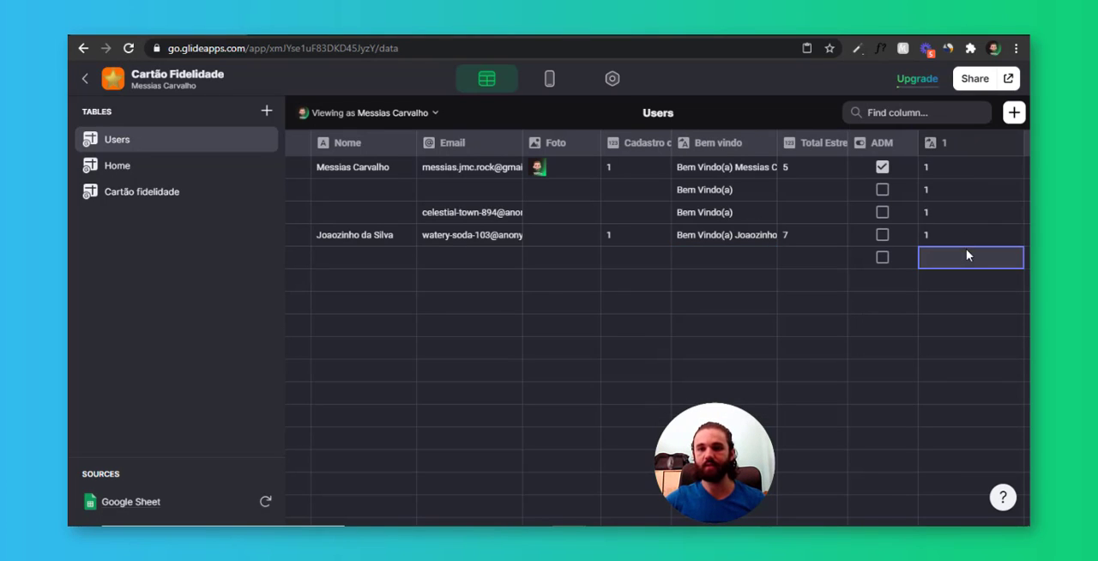
Examine the first row of the Cartão fidelidade table and its Email (Visualizado pelo ADM) cell
left_click(147, 194)
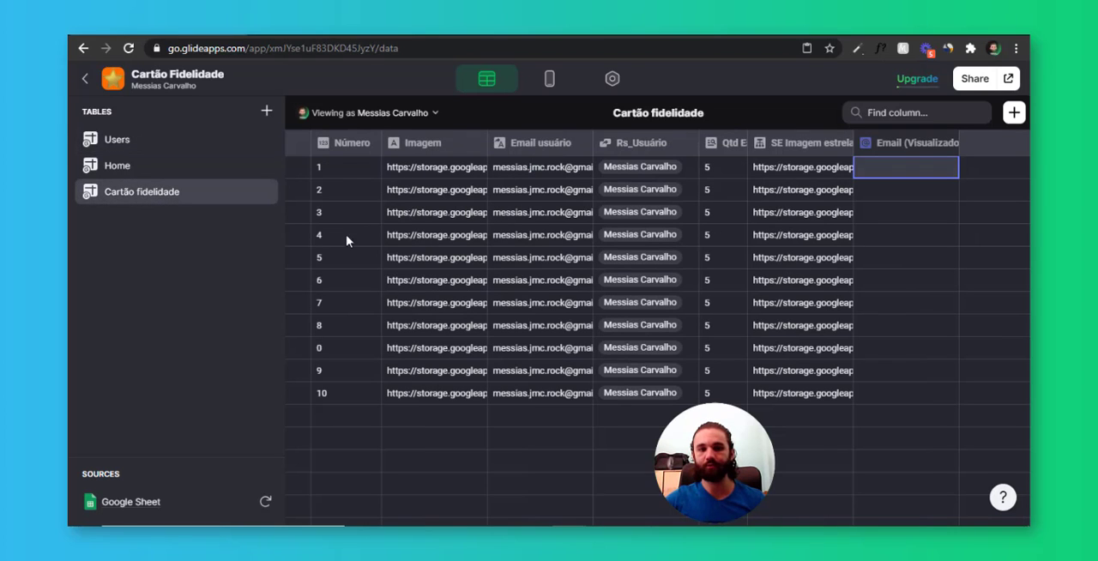
left_click(299, 167)
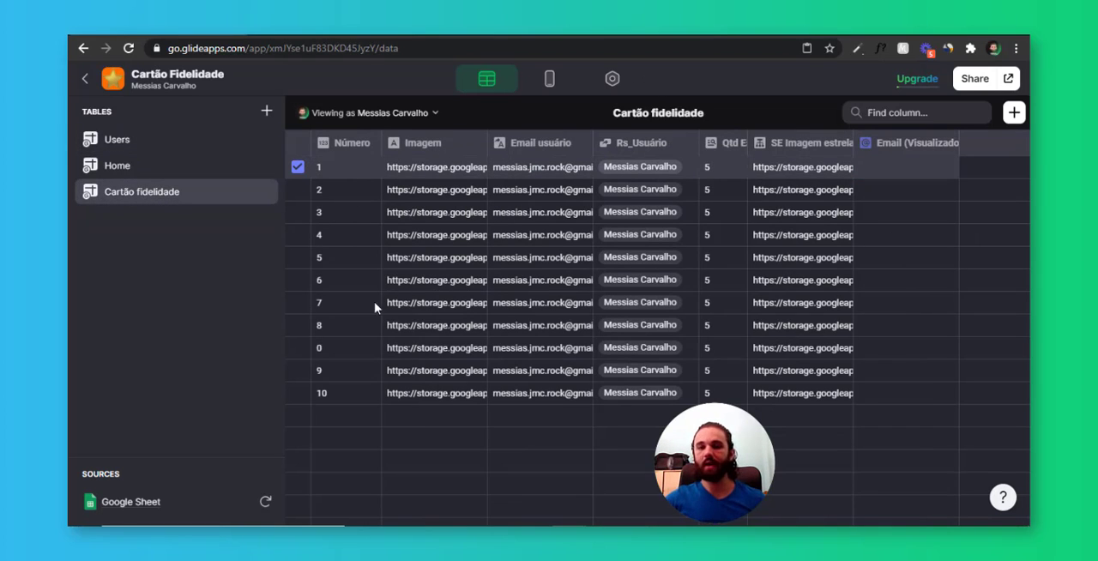
left_click(299, 169)
left_click(298, 169)
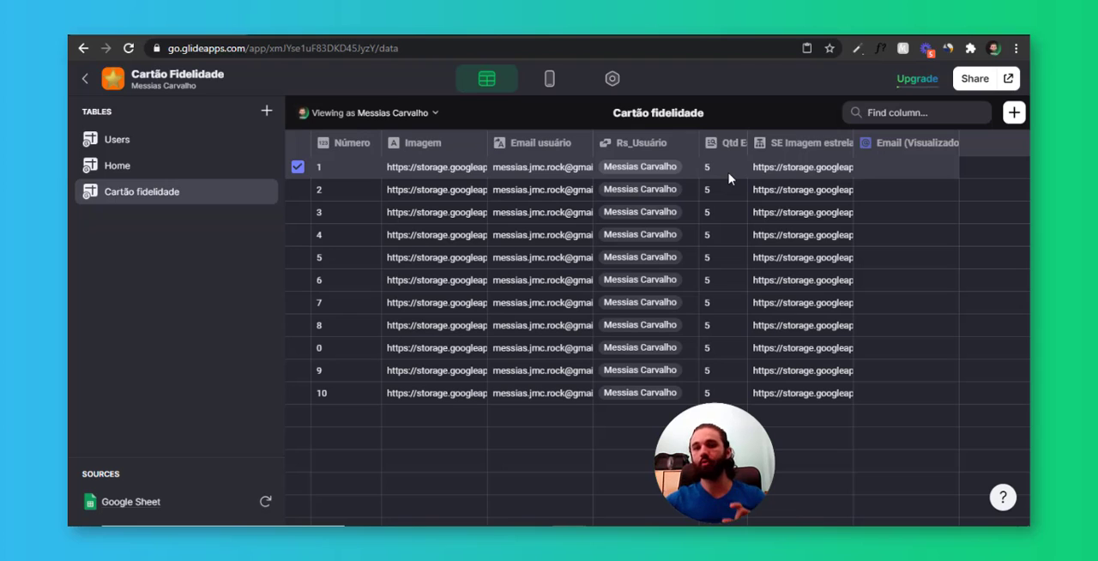
left_click(920, 171)
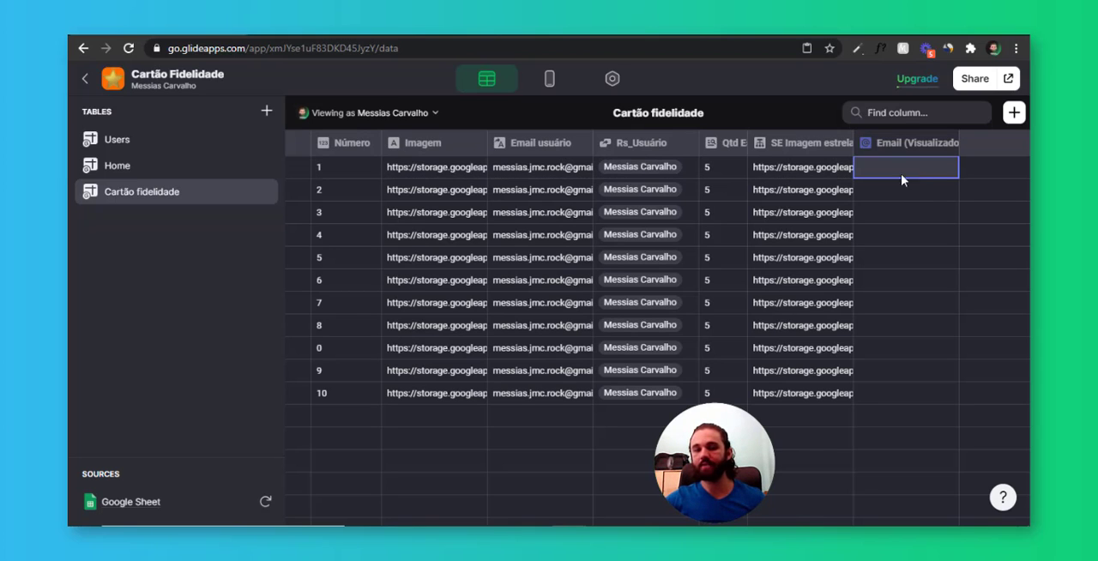
Start a new Relation column in the Users table and label it Rs_Cartão fidelidade
left_click(120, 143)
left_click(1014, 113)
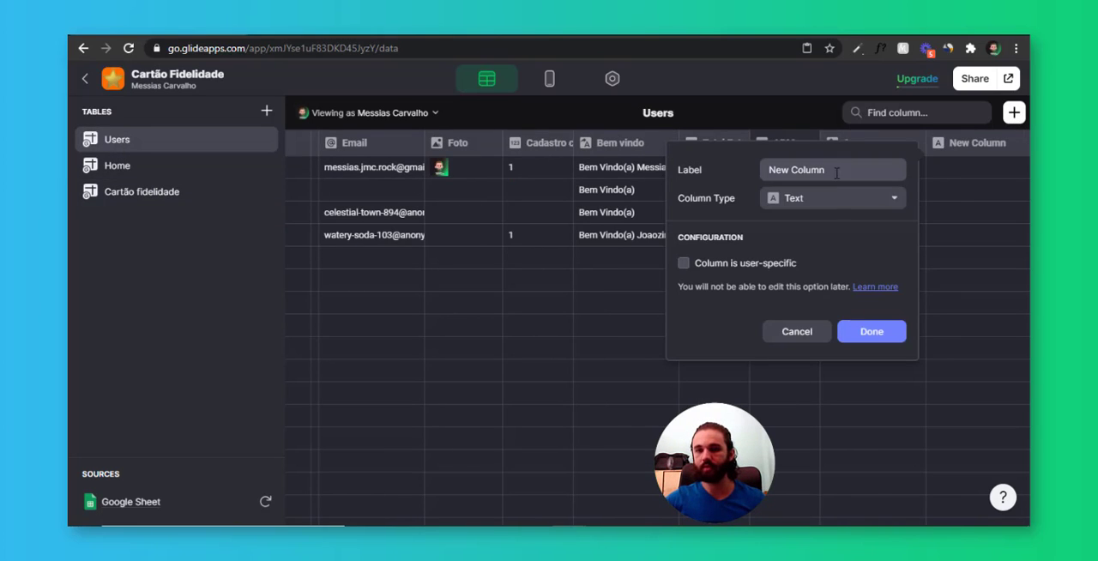
left_click(829, 199)
left_click(804, 251)
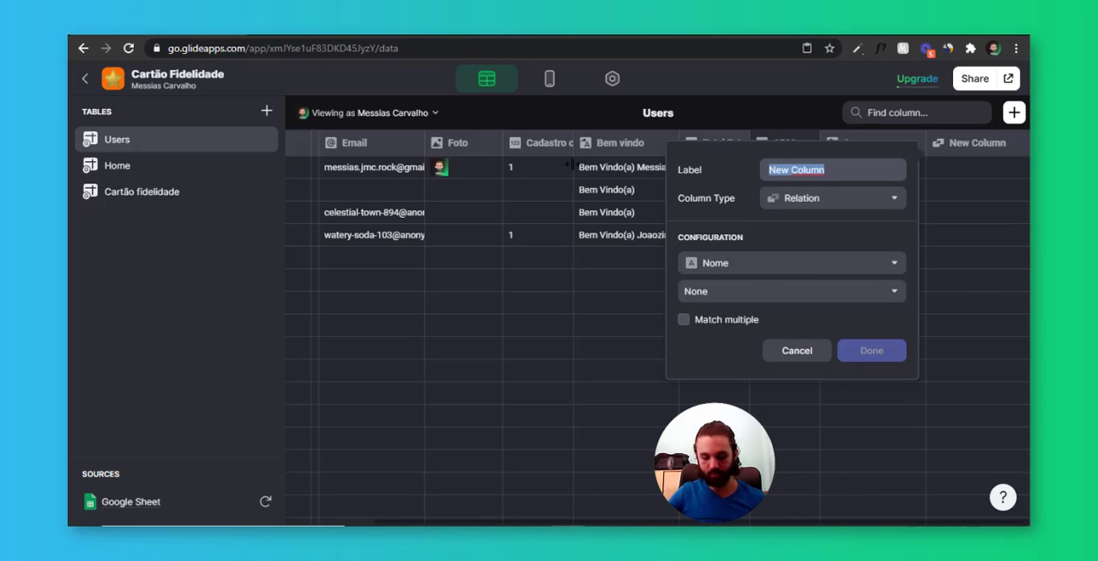
type("Rs_ca")
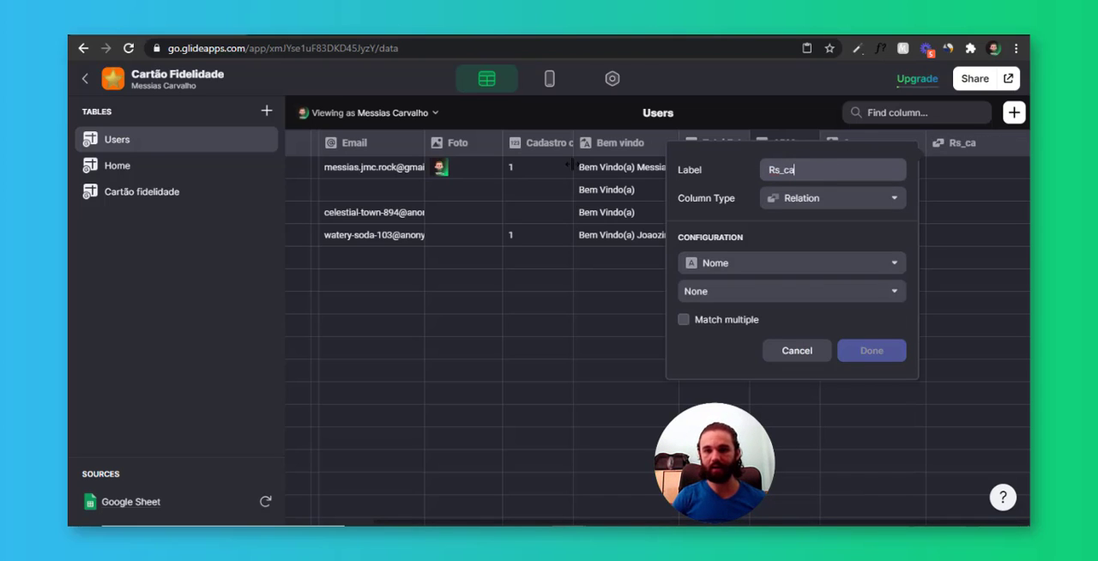
type("rtão fidelidade")
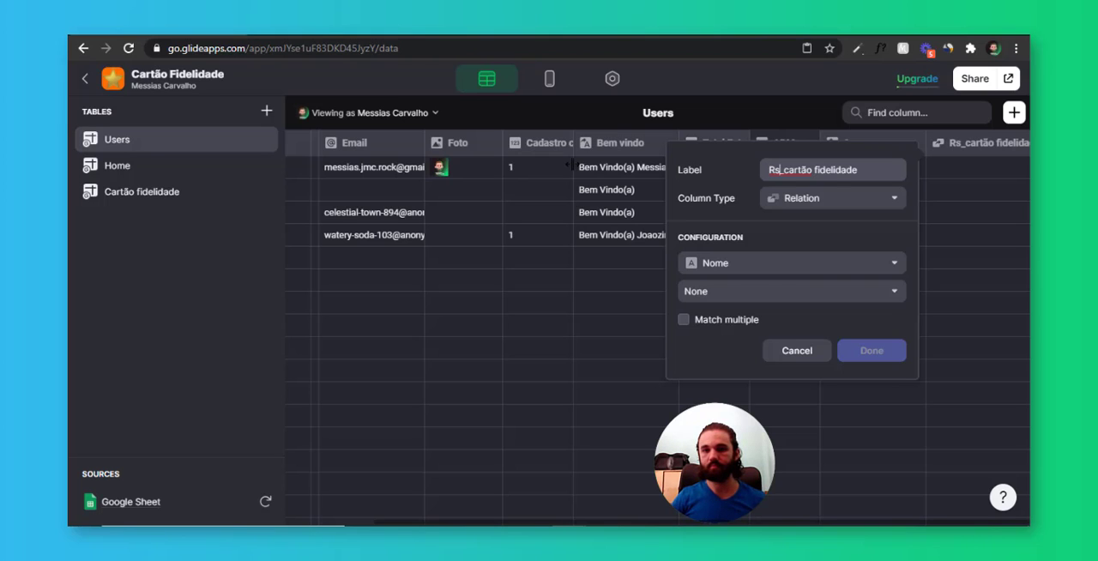
type("C")
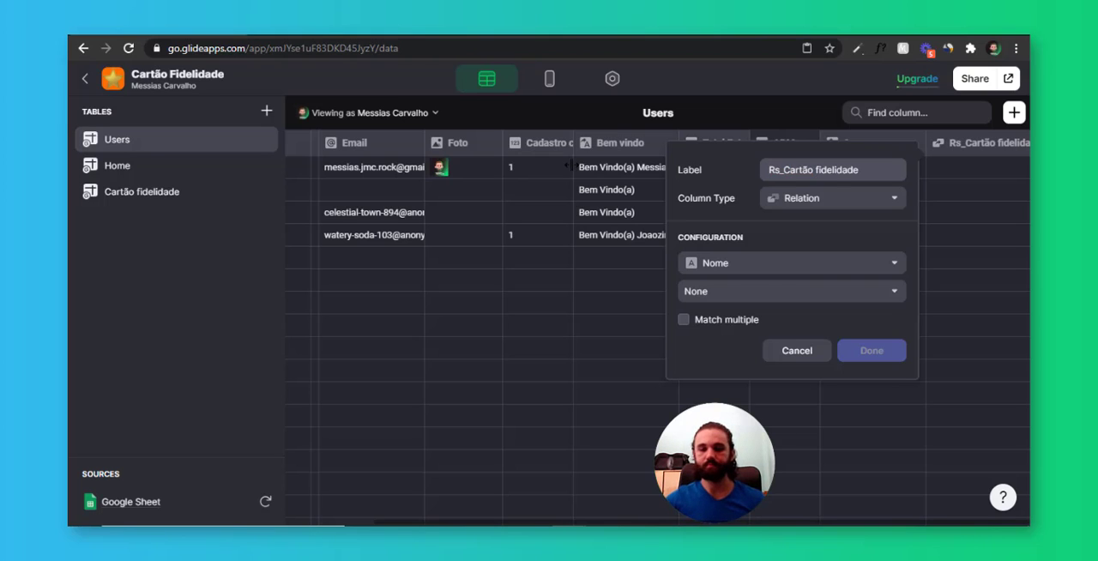
Relate column 1 to the Número column of the Cartão fidelidade table as a single match and save the relation
left_click(740, 264)
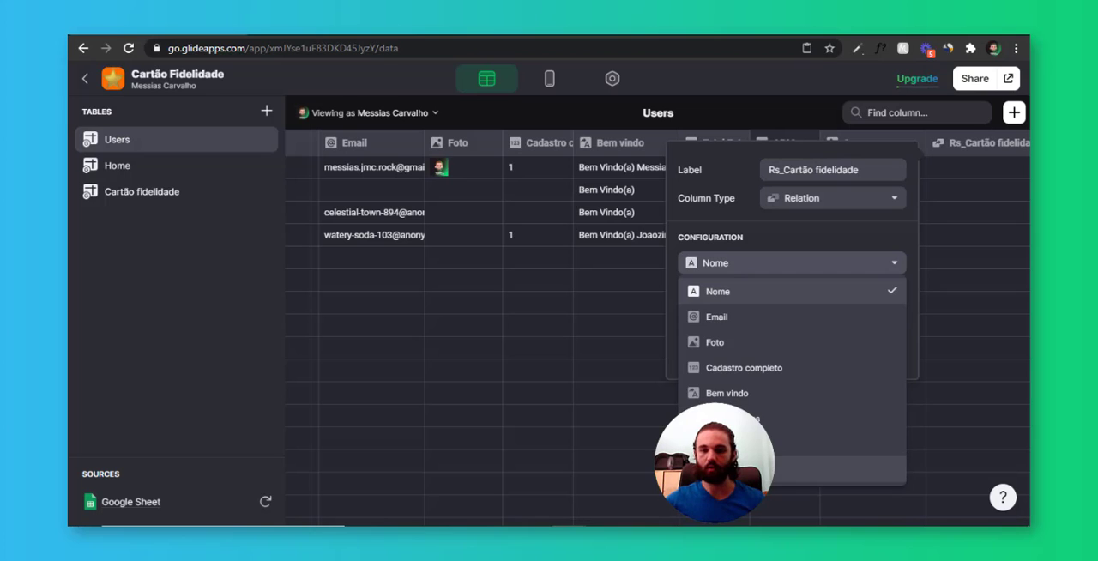
left_click(725, 418)
left_click(731, 291)
mouse_move(740, 378)
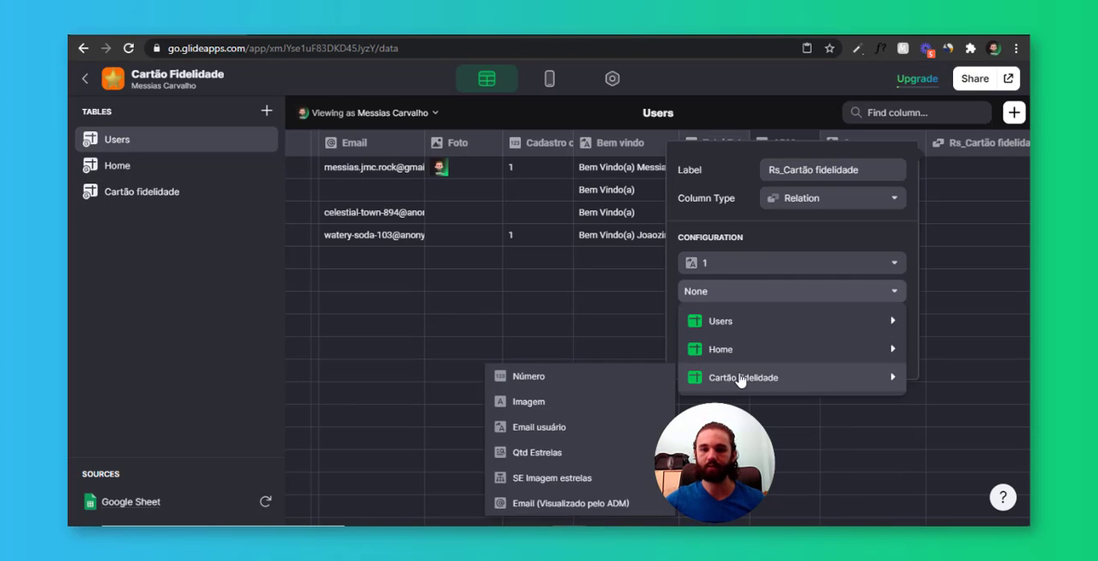
left_click(597, 377)
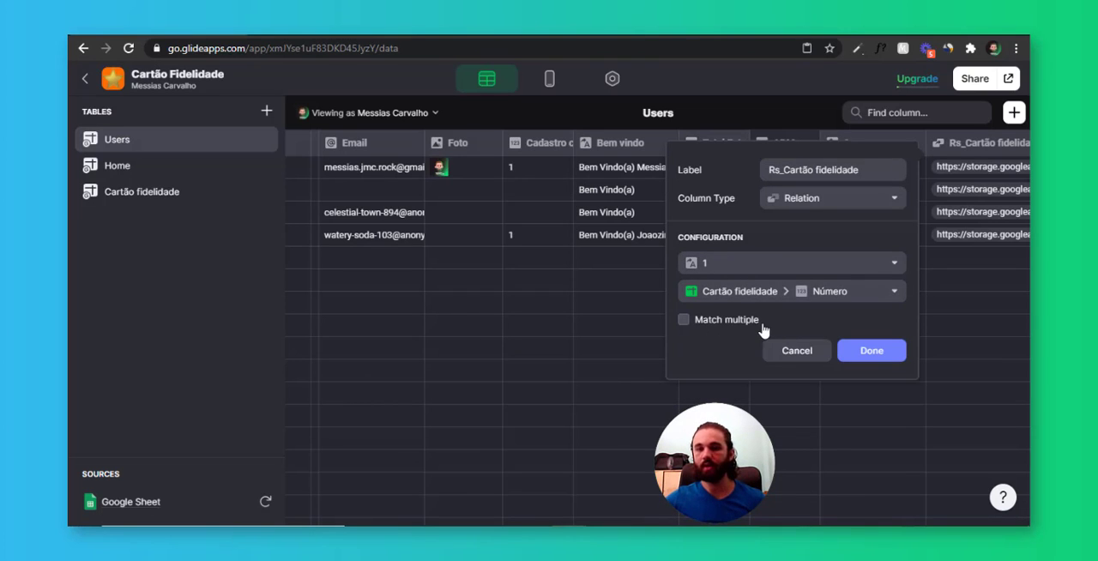
left_click(892, 359)
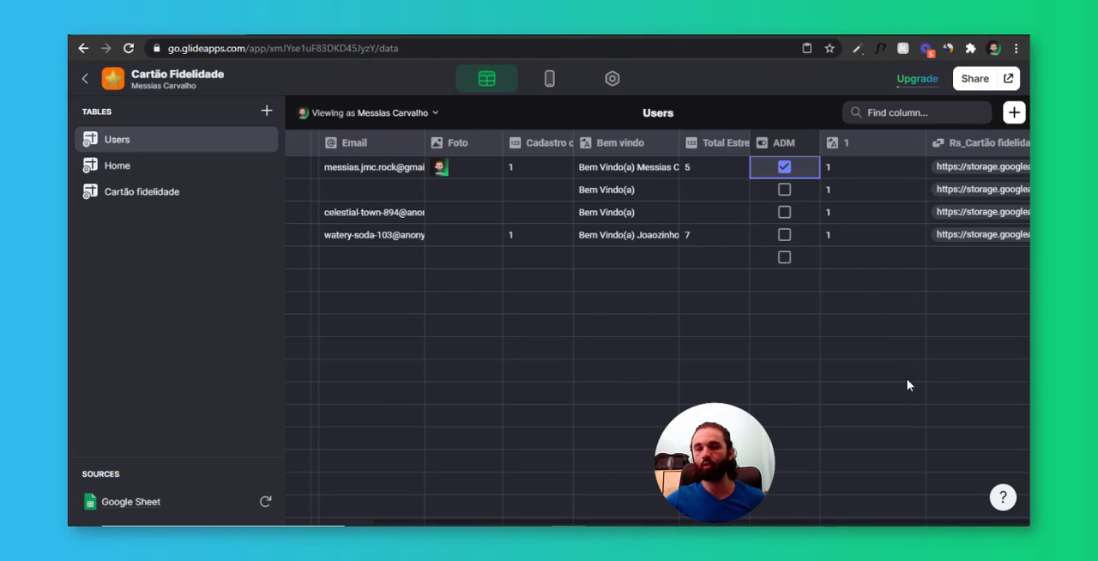
In the layout, set the Row of the Users inline list's Set columns action to Rs_Cartão fidelidade
left_click(549, 82)
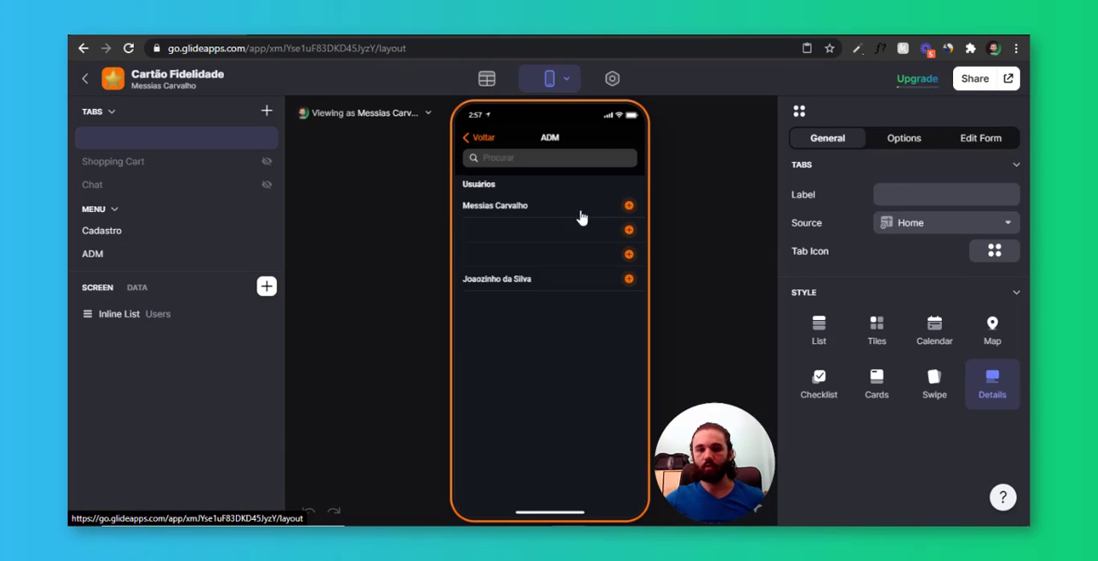
left_click(180, 318)
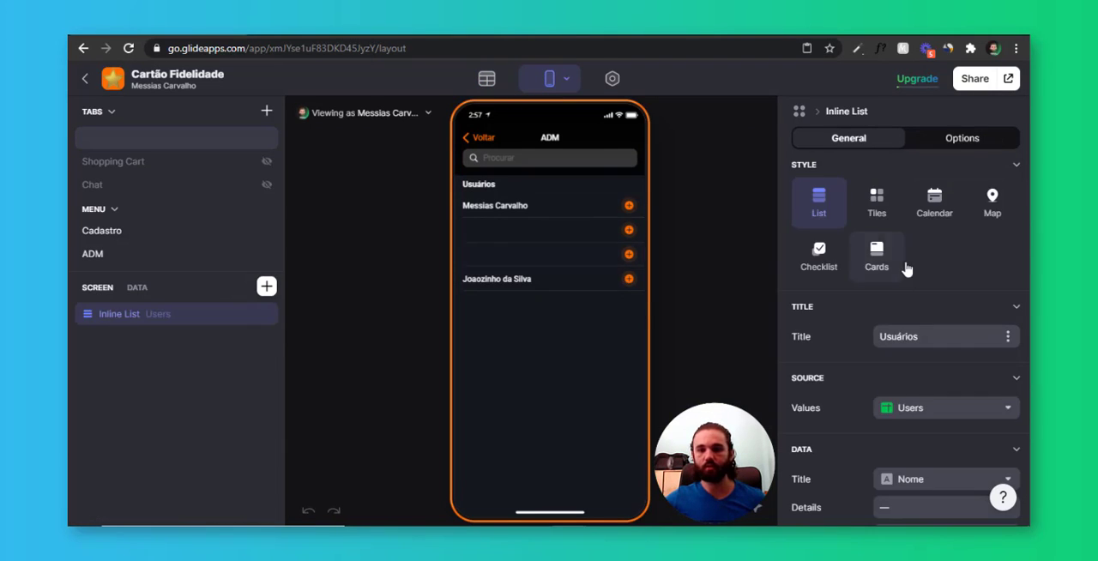
scroll(911, 355, "down", 4)
scroll(910, 355, "down", 5)
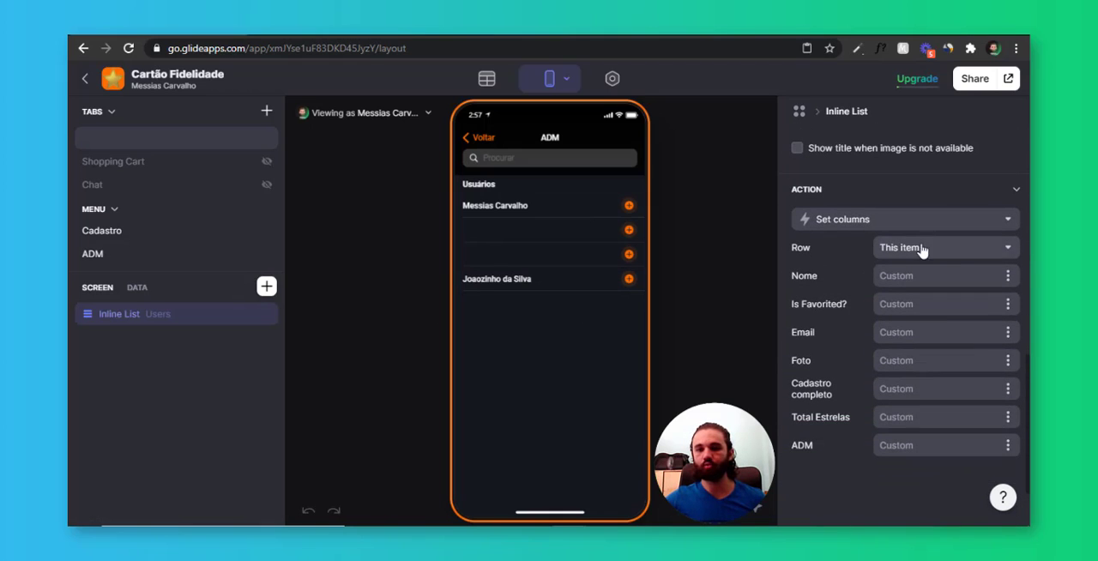
left_click(922, 256)
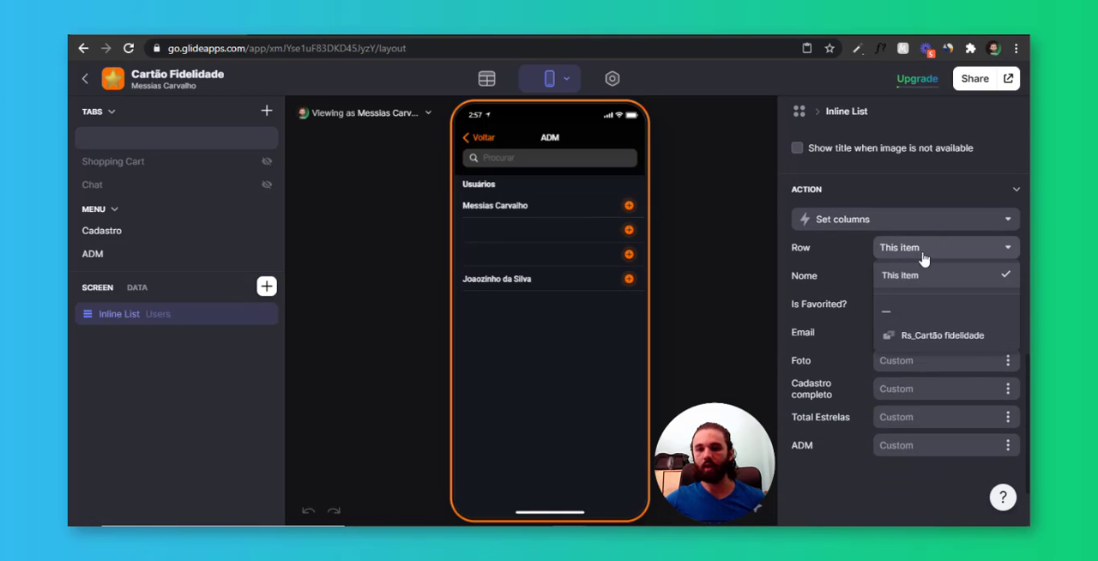
left_click(938, 341)
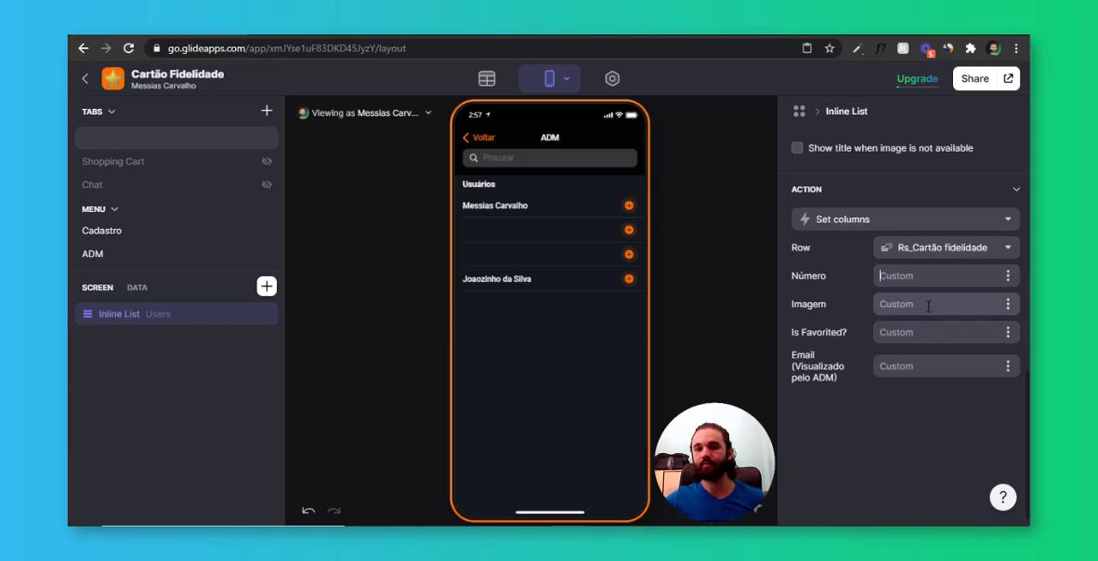
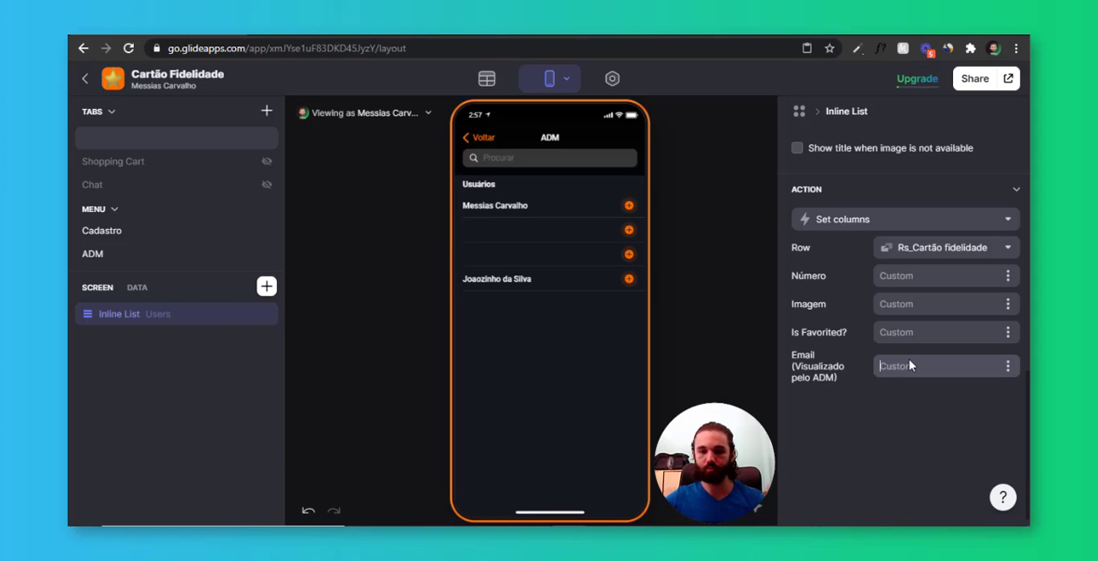
left_click(1007, 367)
scroll(944, 258, "down", 4)
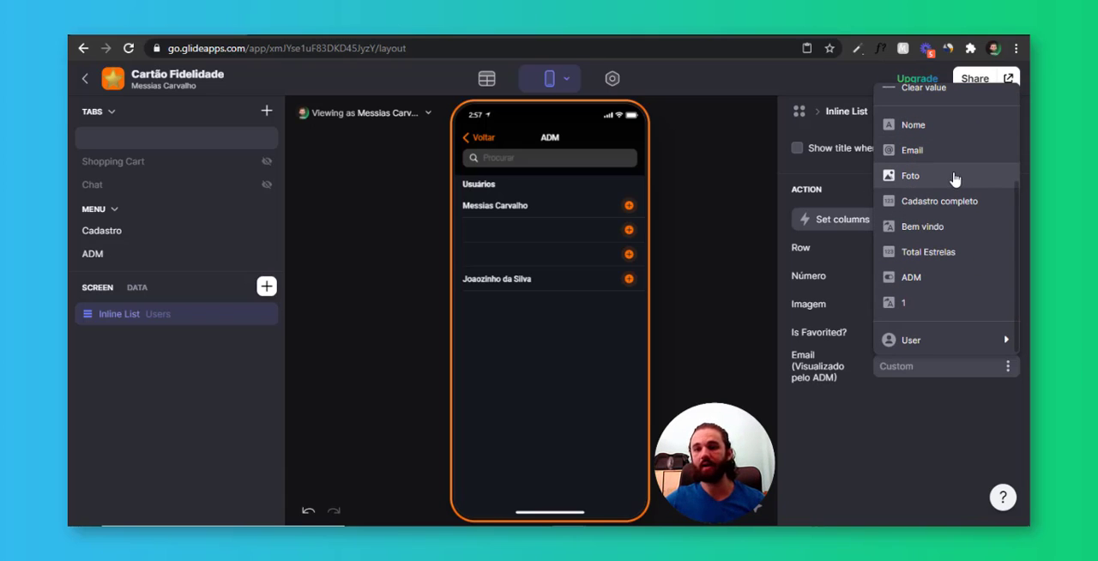
scroll(950, 211, "up", 2)
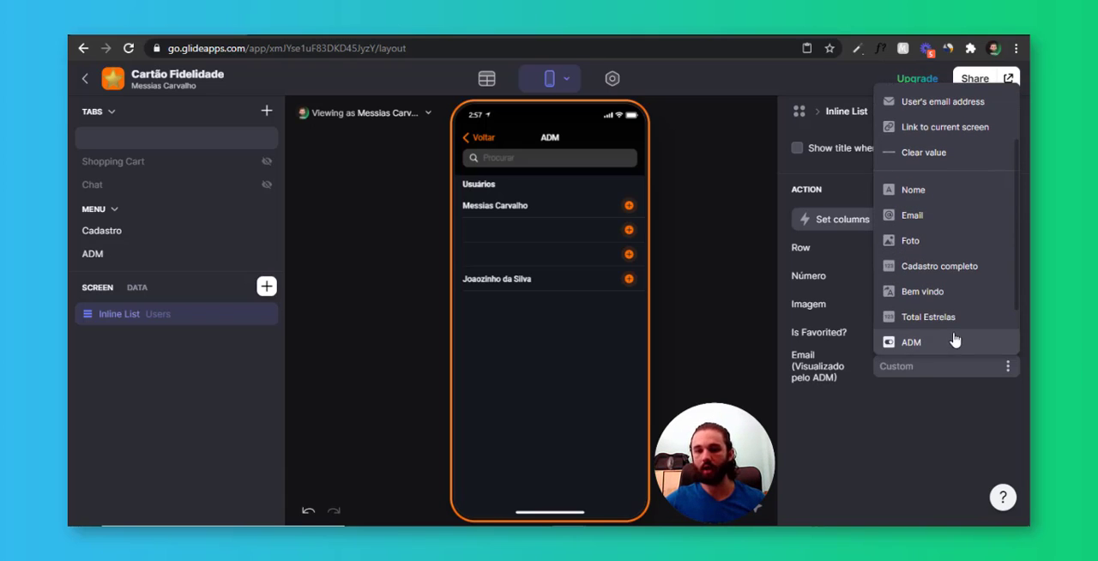
left_click(964, 398)
Create a new custom action for the Users inline list and name it Abrir usuário
left_click(901, 222)
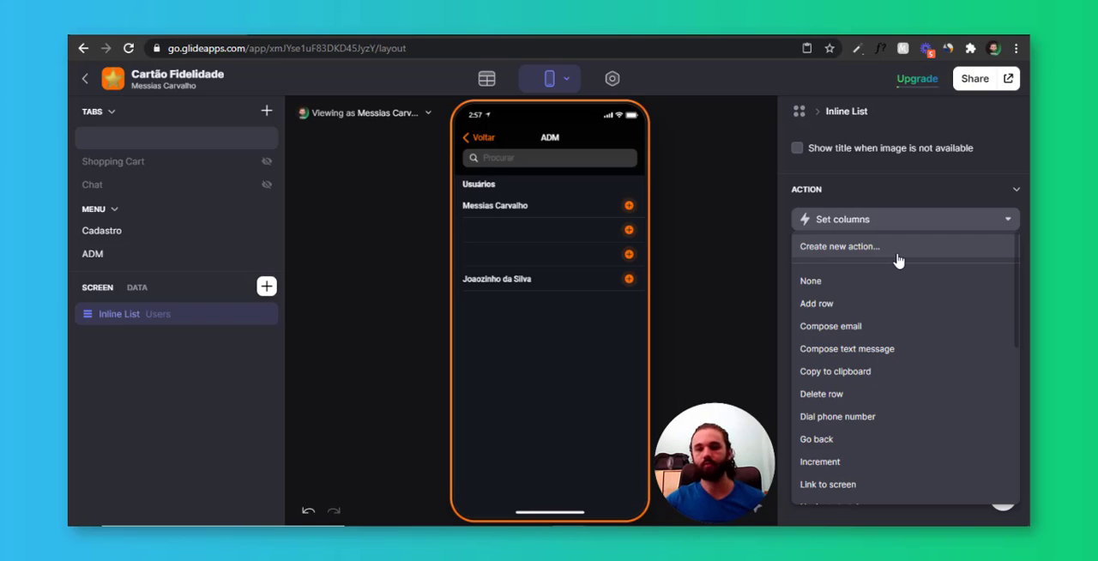
left_click(897, 252)
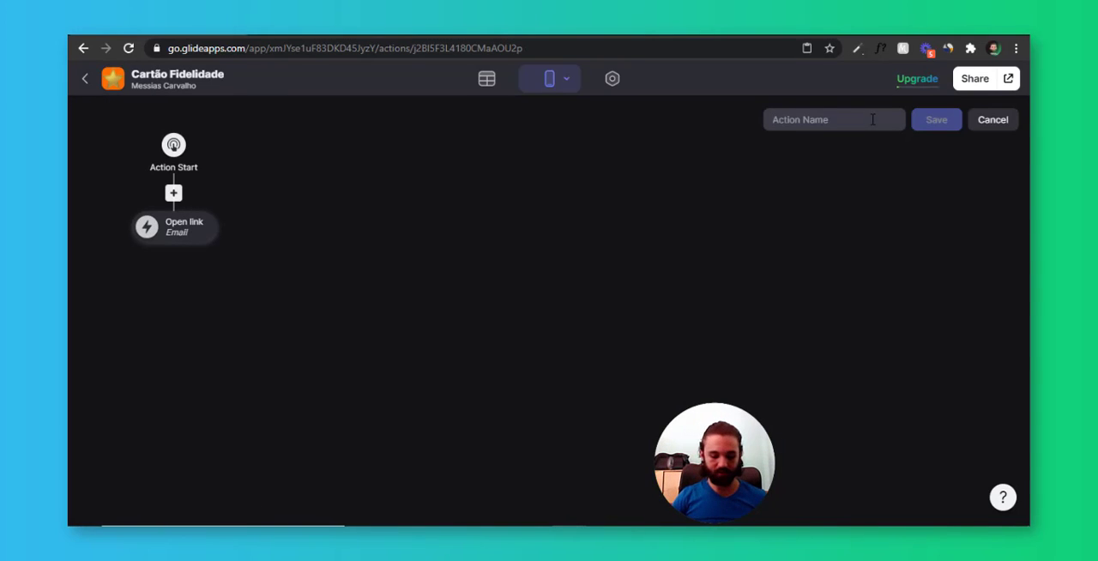
type("Abrir usuário")
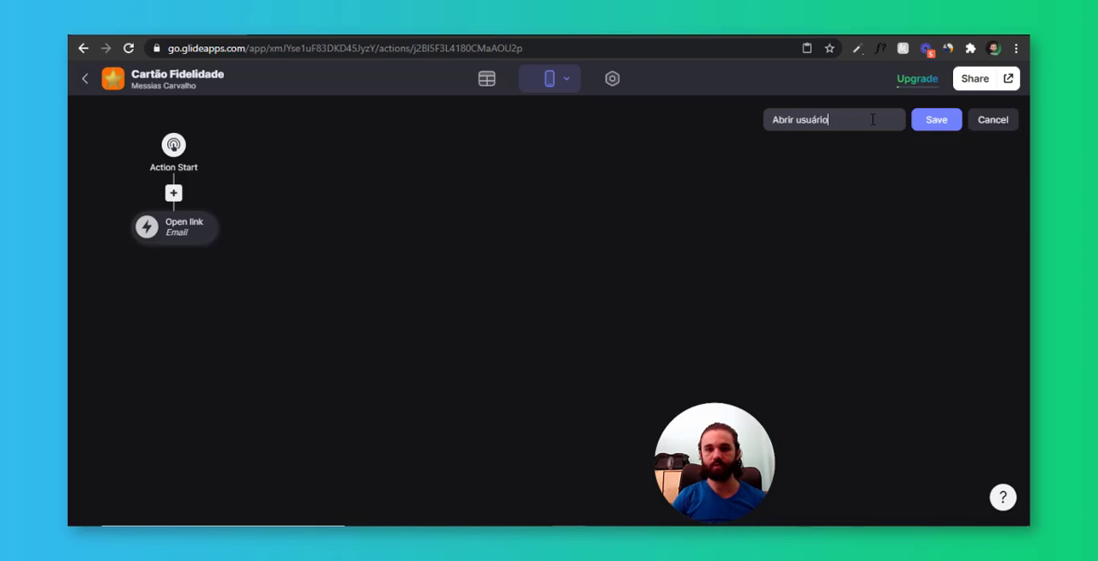
Change the Open link step of the Abrir usuário action to Set columns
left_click(206, 240)
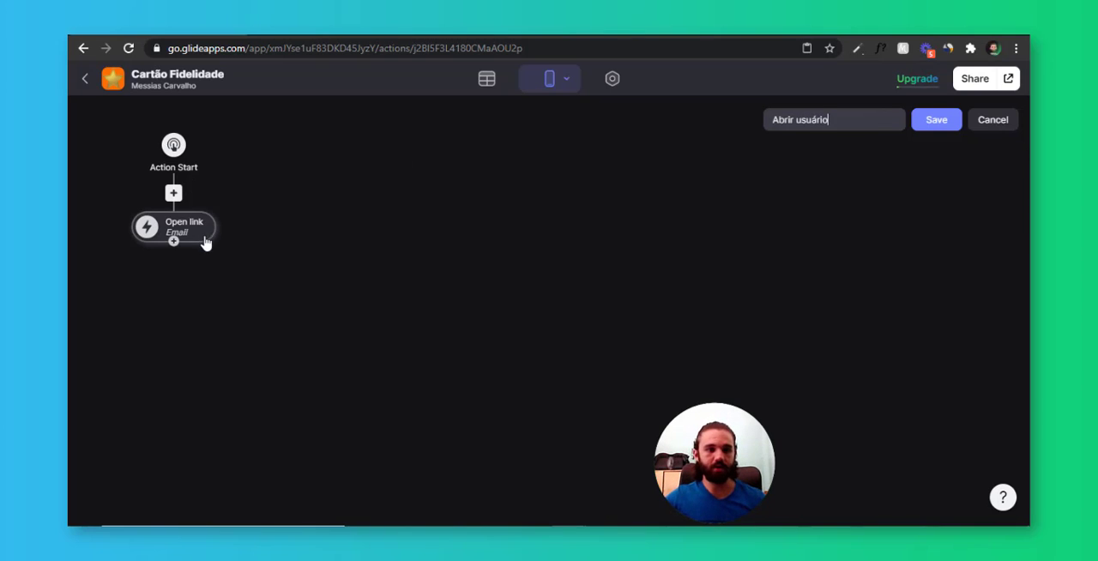
left_click(268, 311)
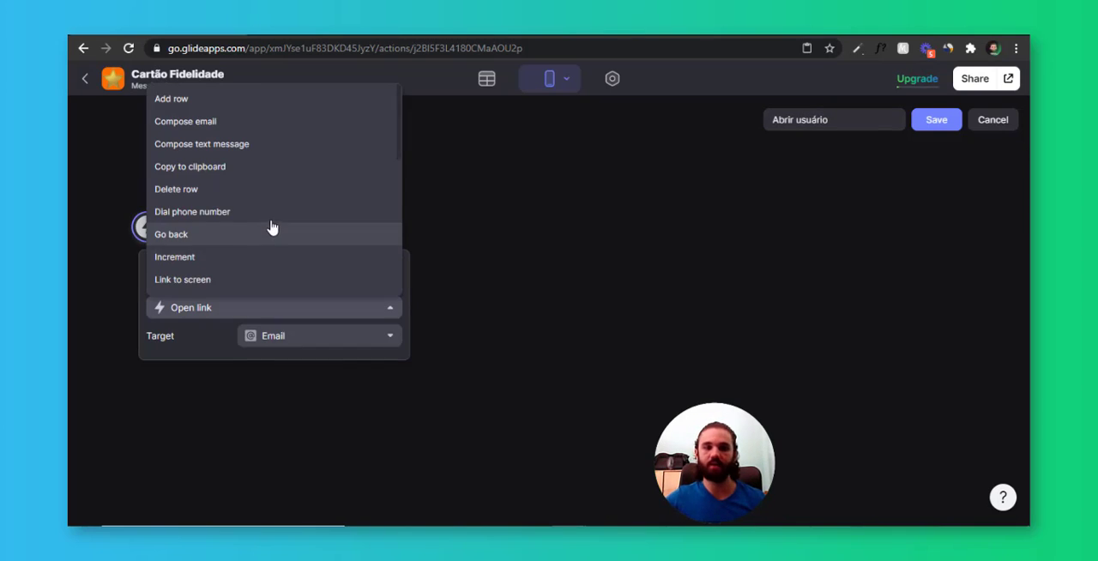
scroll(270, 229, "down", 1)
scroll(240, 225, "down", 1)
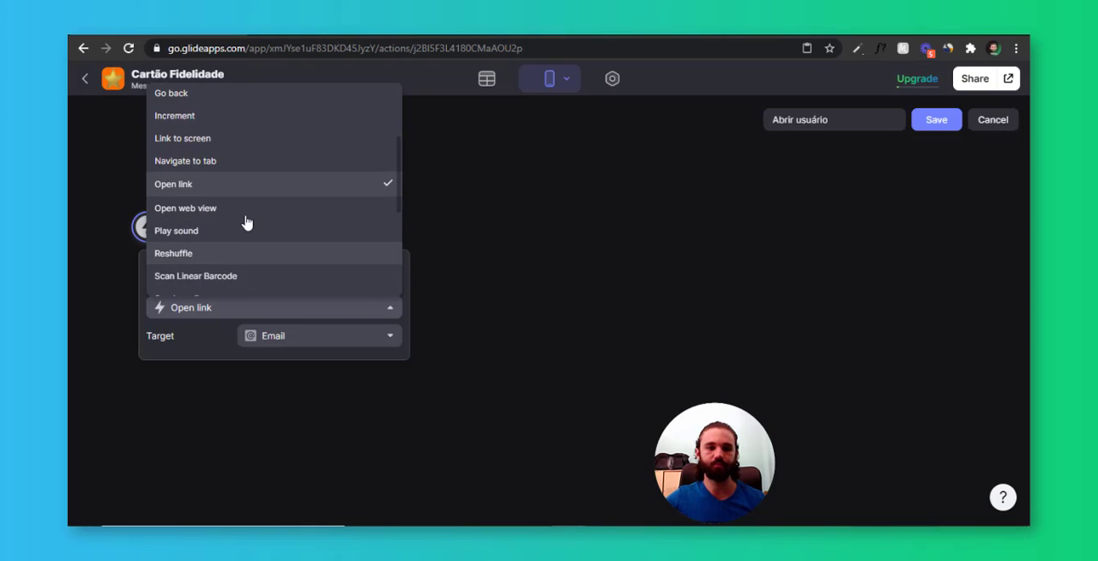
scroll(239, 223, "down", 1)
left_click(225, 255)
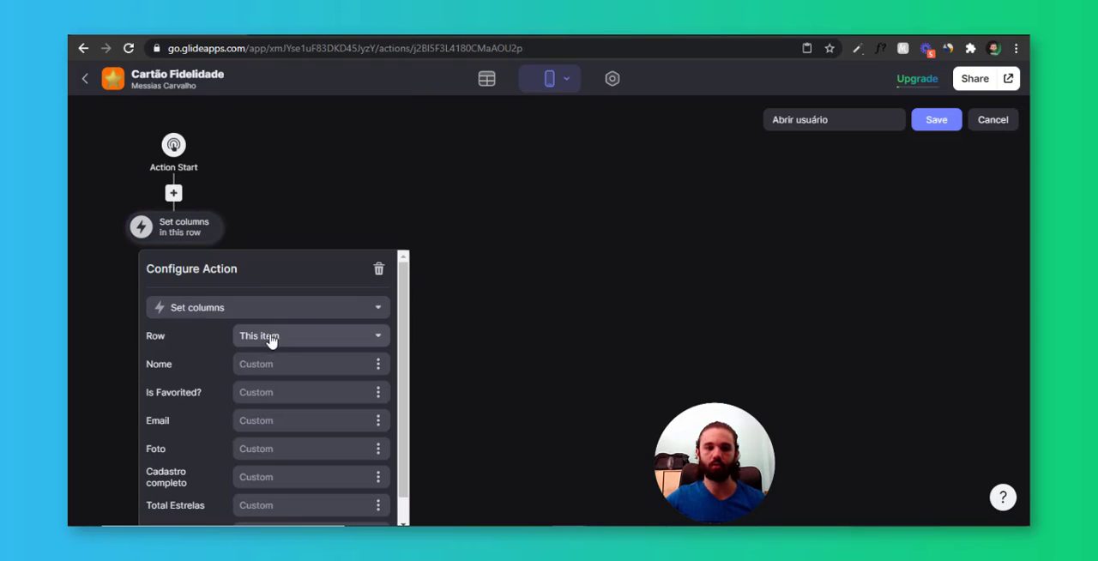
Set the Set columns row to Rs_Cartão fidelidade and fill Email (Visualizado pelo ADM) with the Email column
left_click(292, 342)
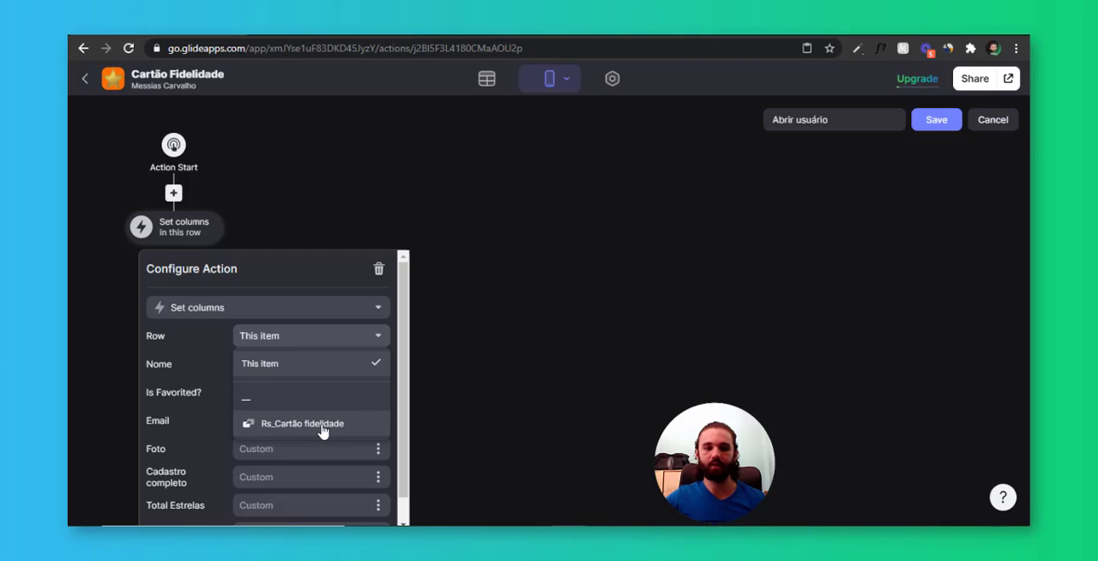
left_click(328, 432)
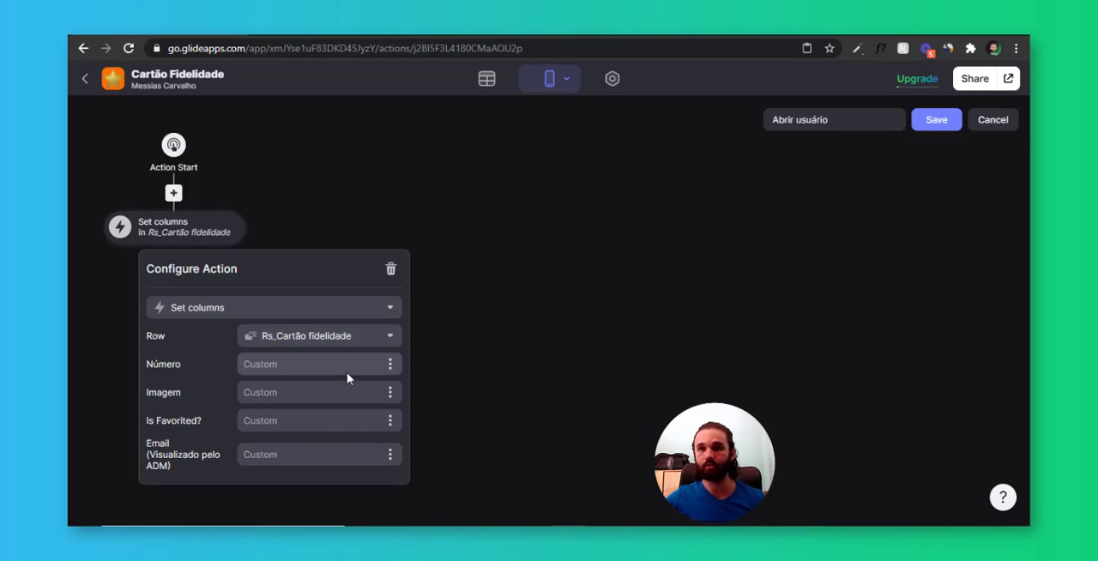
left_click(310, 449)
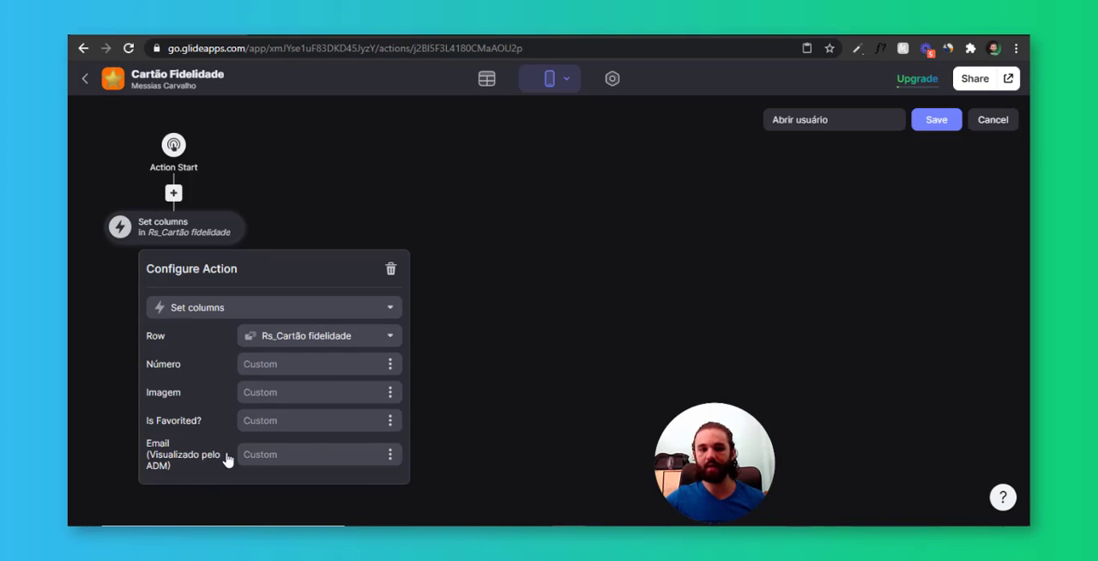
left_click(391, 458)
scroll(361, 313, "down", 2)
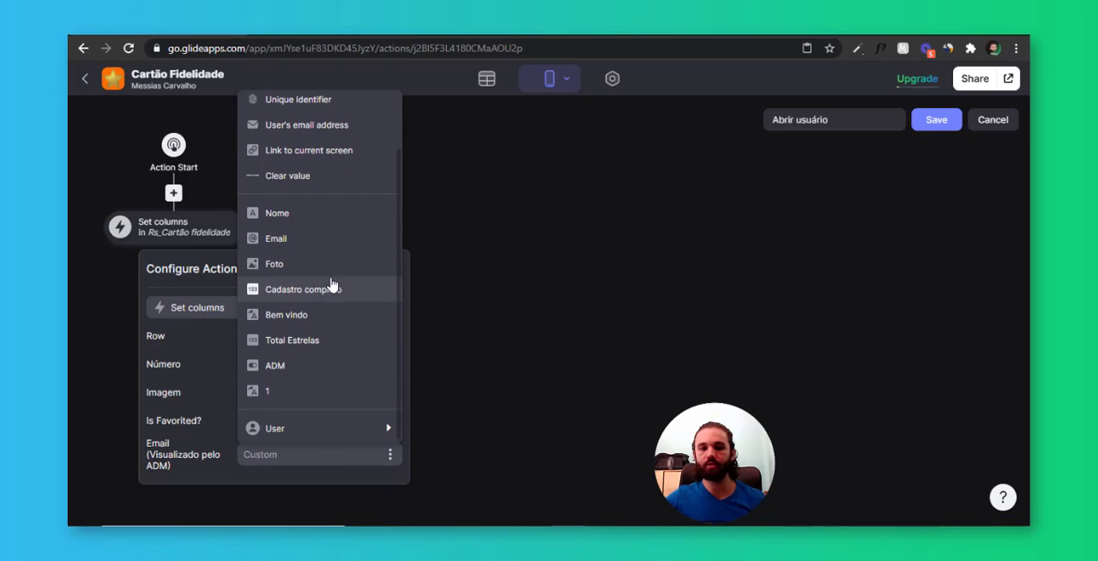
left_click(297, 240)
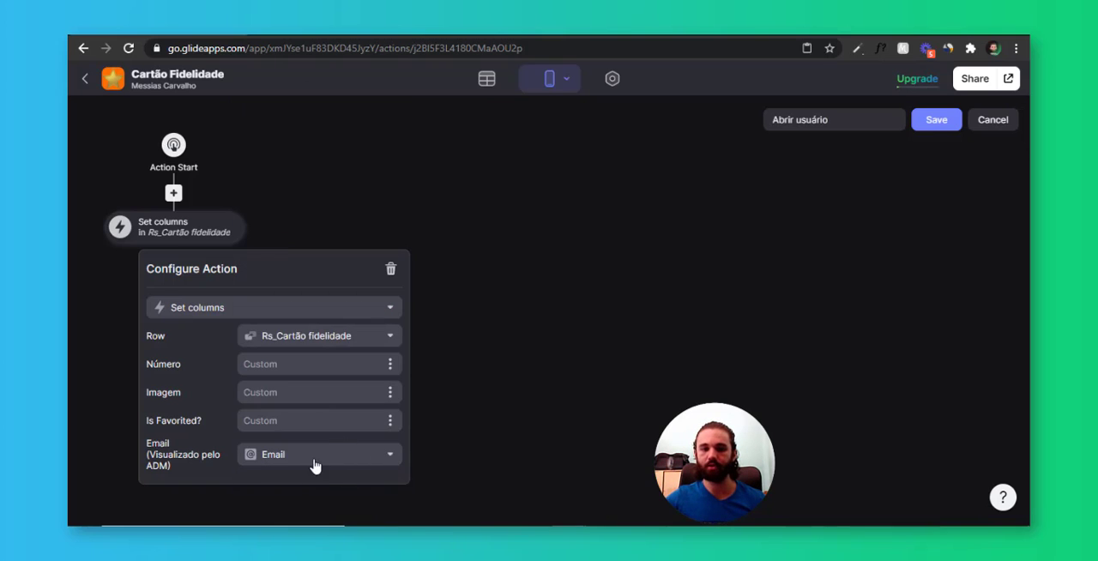
left_click(336, 201)
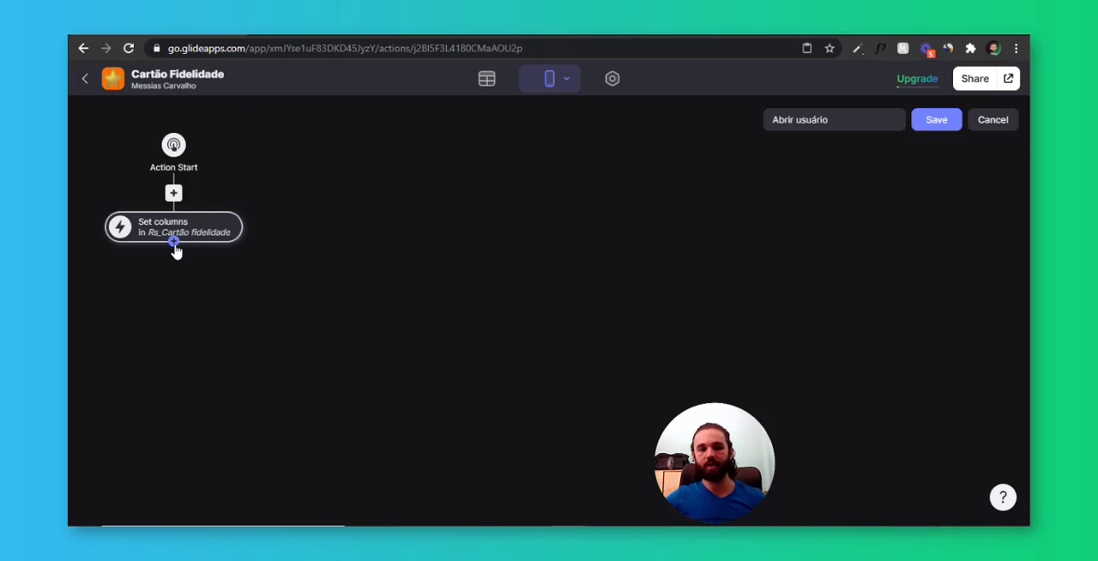
Add a follow-up action after Set columns that opens the user's detail screen, and save Abrir usuário
left_click(176, 249)
scroll(275, 380, "down", 8)
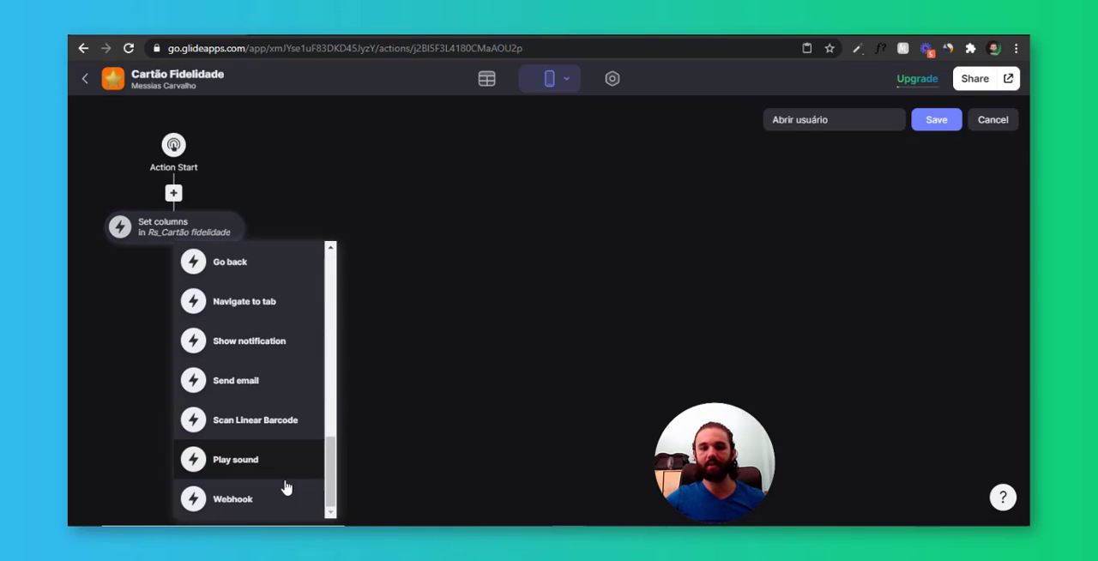
scroll(277, 417, "up", 8)
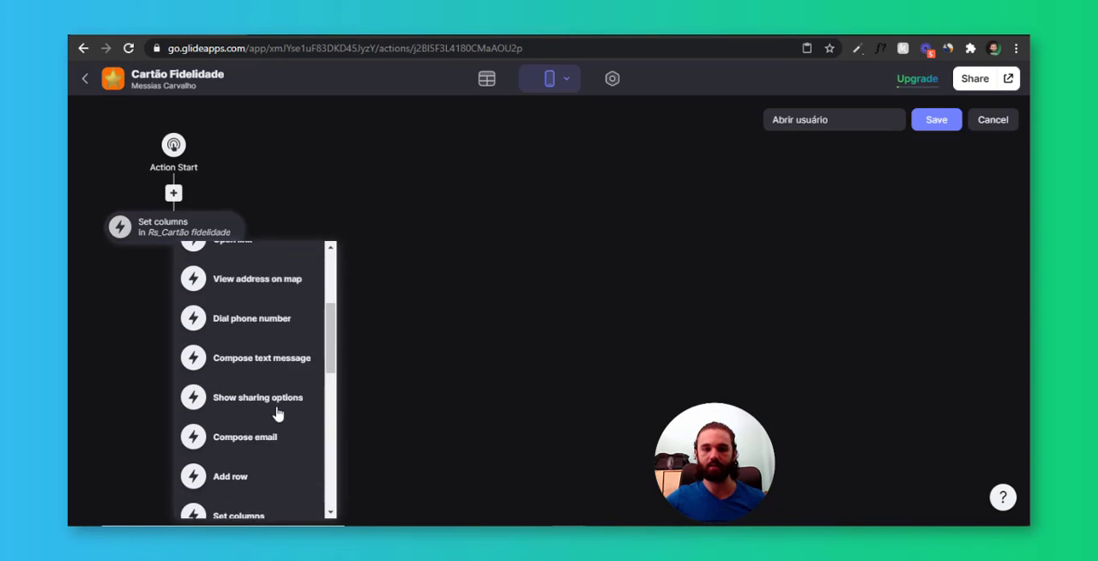
left_click(257, 287)
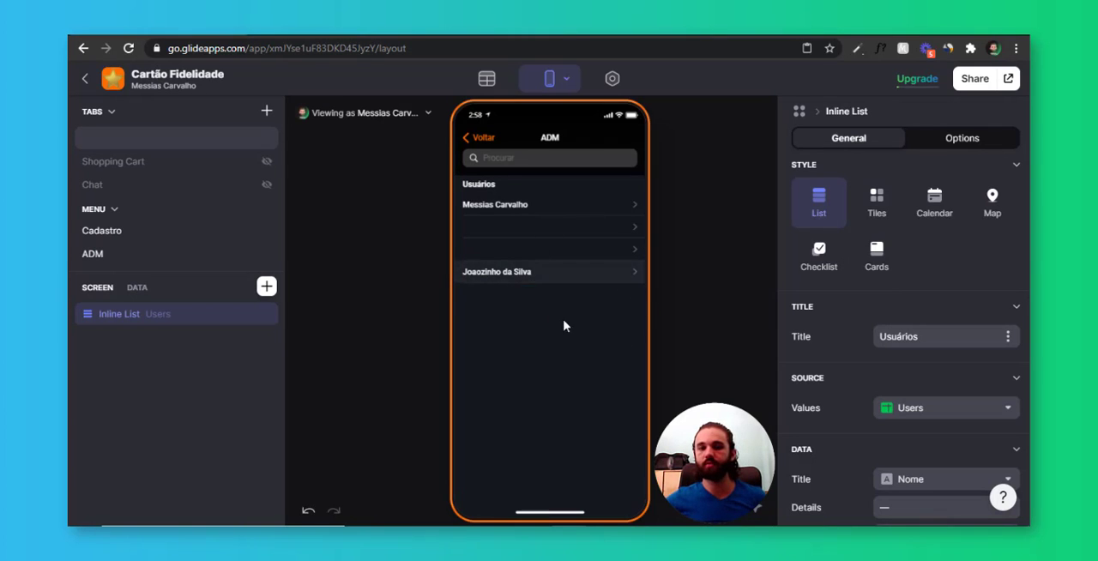
Test the action on the last listed user in the preview and check the first-row Email (Visualizado pelo ADM) cell in Cartão fidelidade
left_click(575, 273)
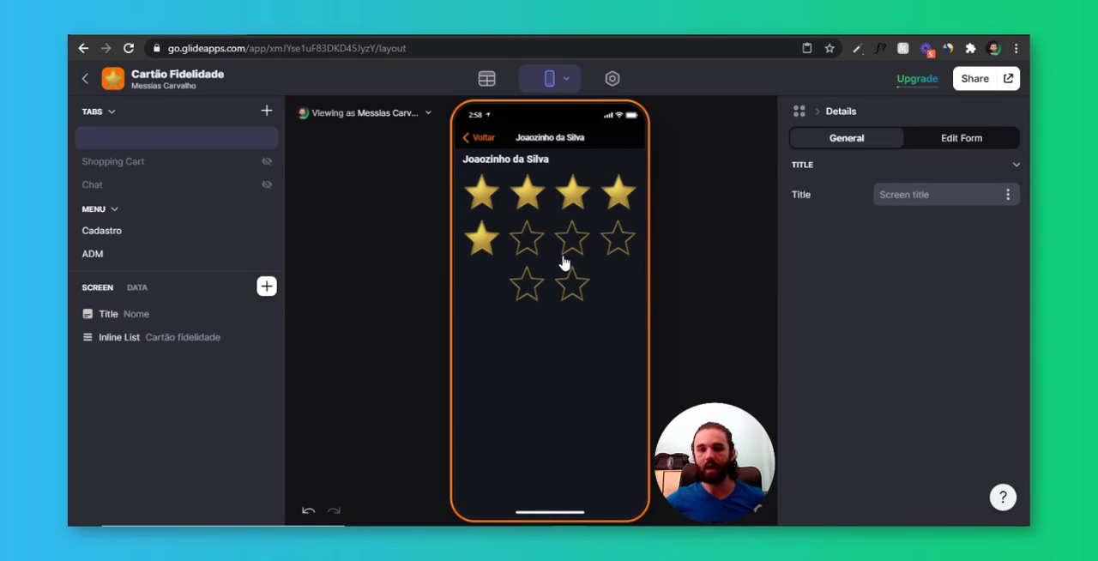
left_click(489, 81)
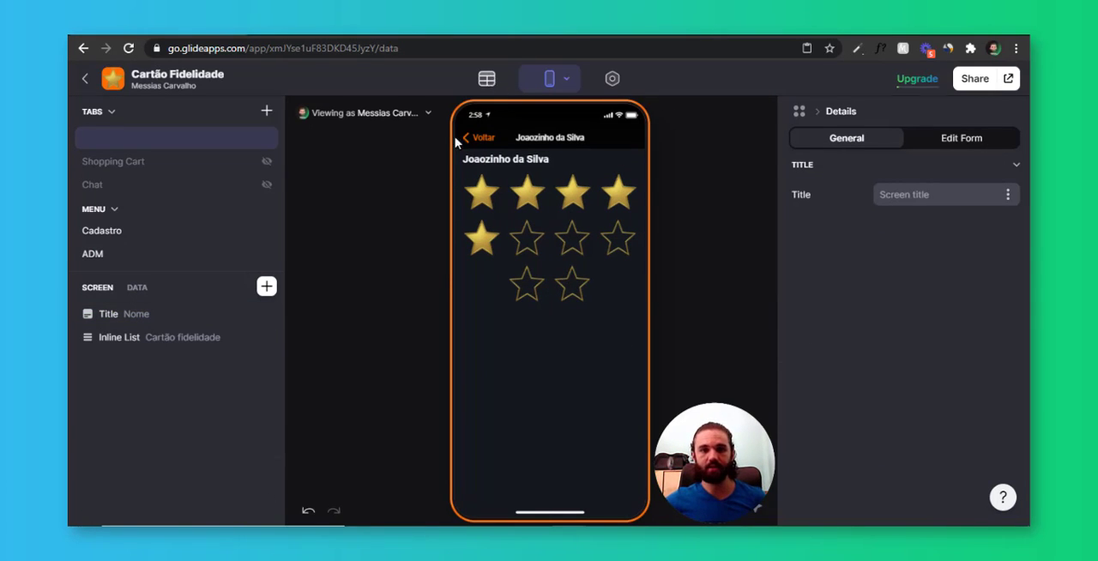
left_click(191, 200)
left_click(922, 173)
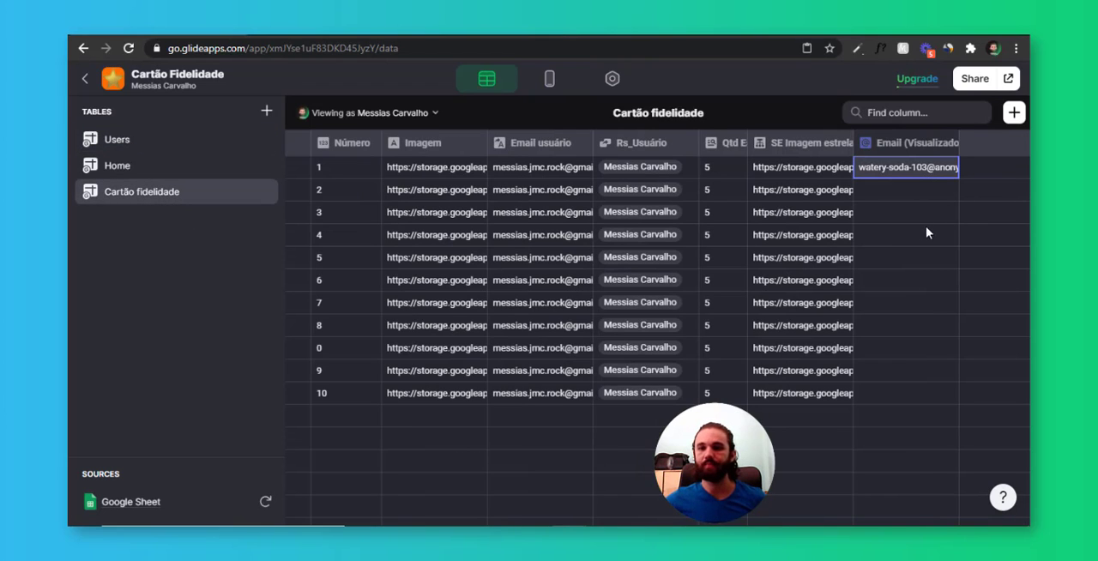
double_click(929, 167)
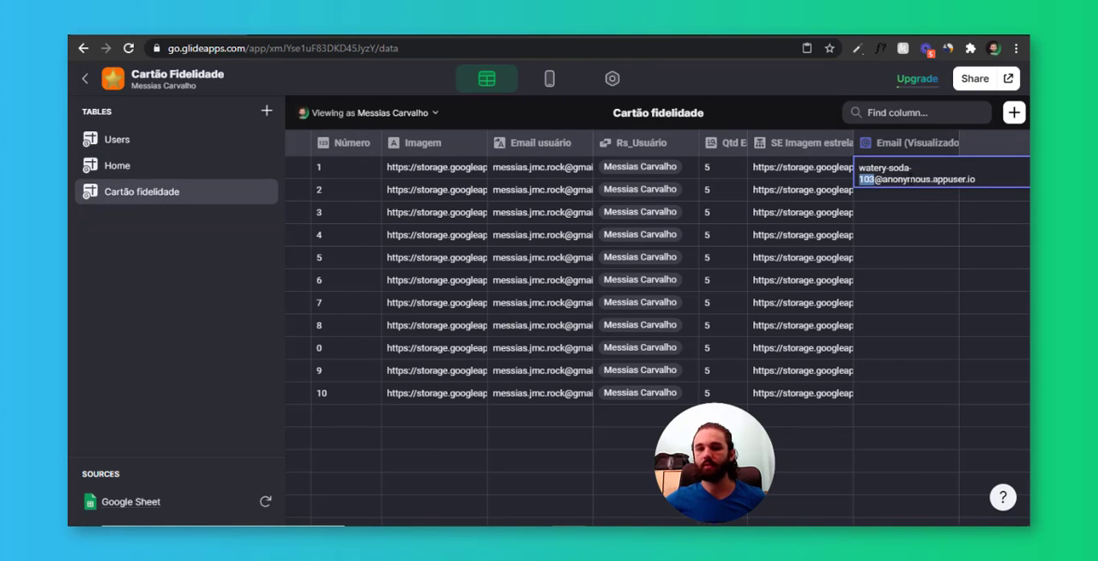
left_click(908, 179)
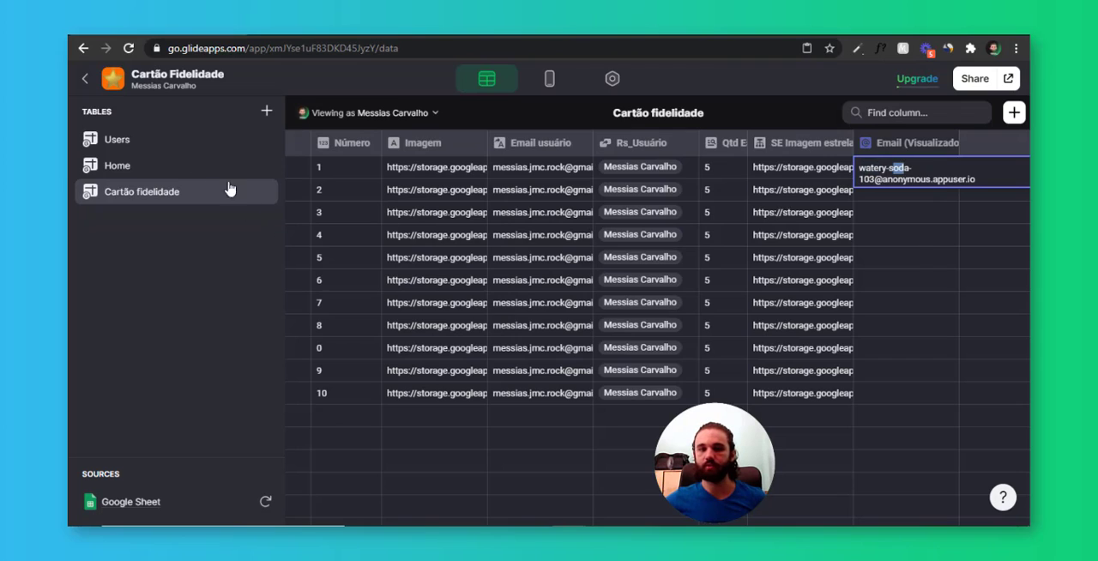
Compare that stored address with the Email value in the last filled row of the Users table
left_click(236, 140)
left_click(455, 239)
left_click(443, 236)
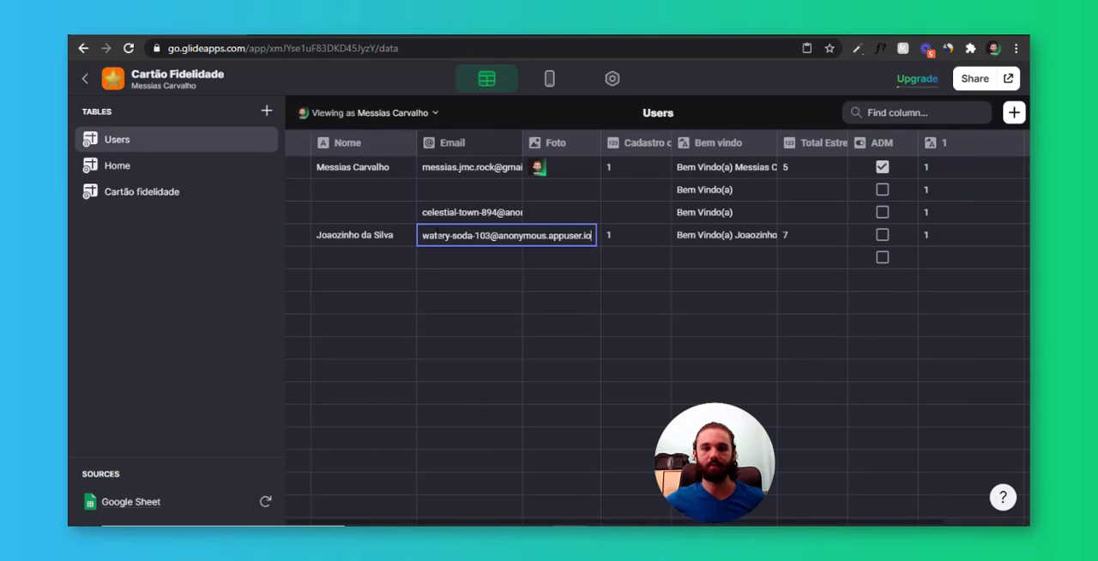
left_click_drag(428, 235, 472, 235)
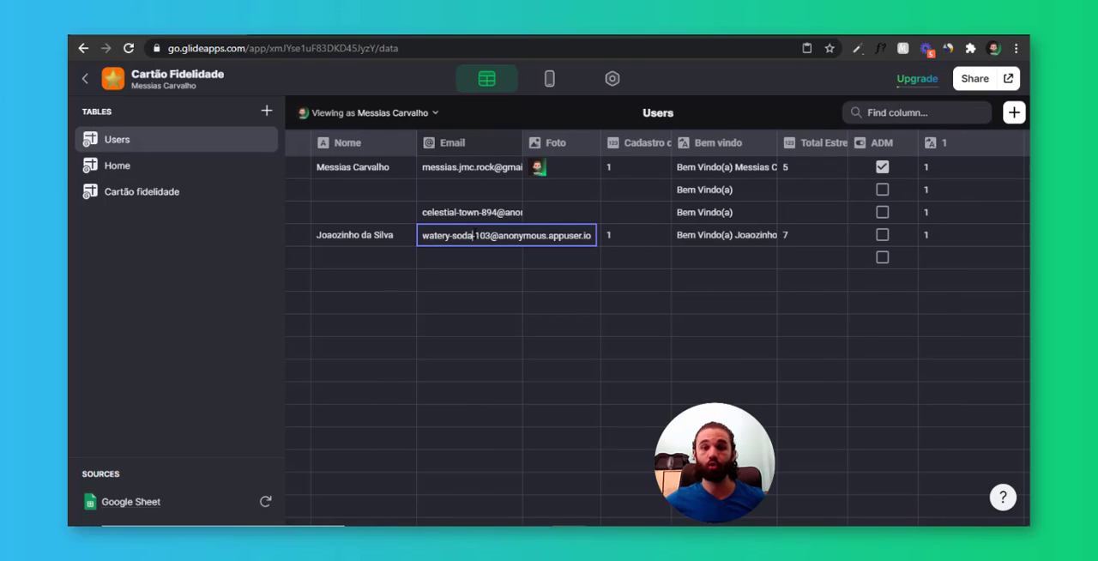
key("Escape")
Examine the Email (Visualizado pelo ADM), Rs_Usuário and Qtd Estrelas columns of the Cartão fidelidade table
left_click(142, 193)
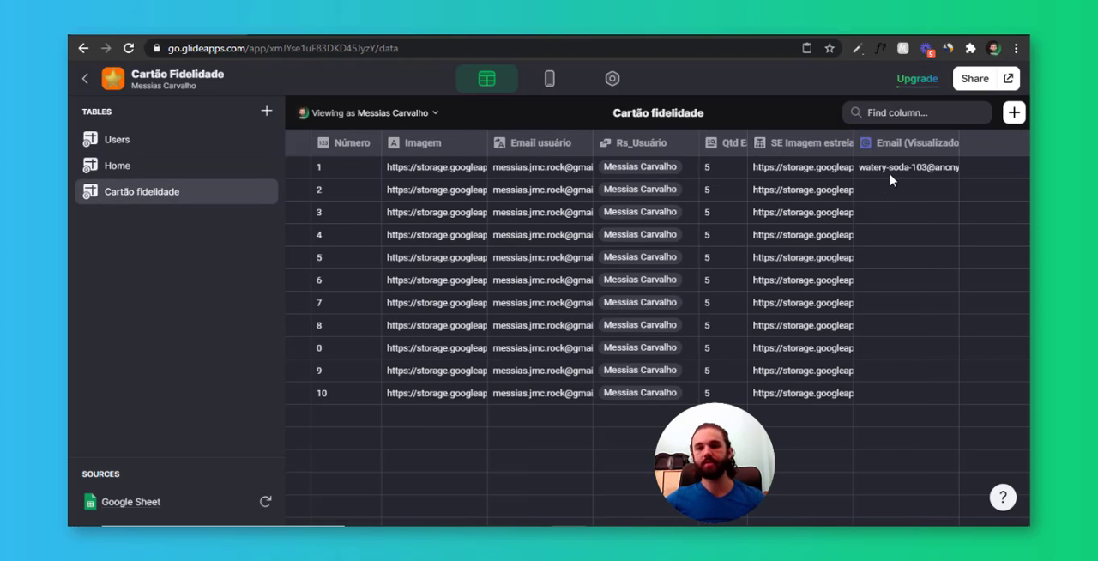
left_click_drag(891, 179, 875, 320)
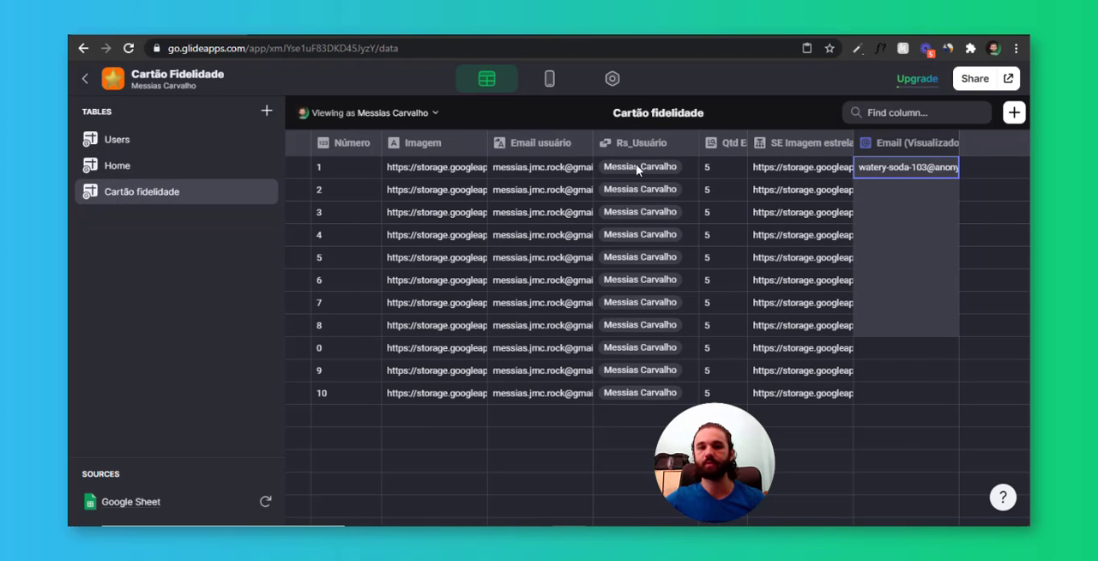
left_click_drag(637, 170, 643, 326)
left_click_drag(736, 171, 734, 290)
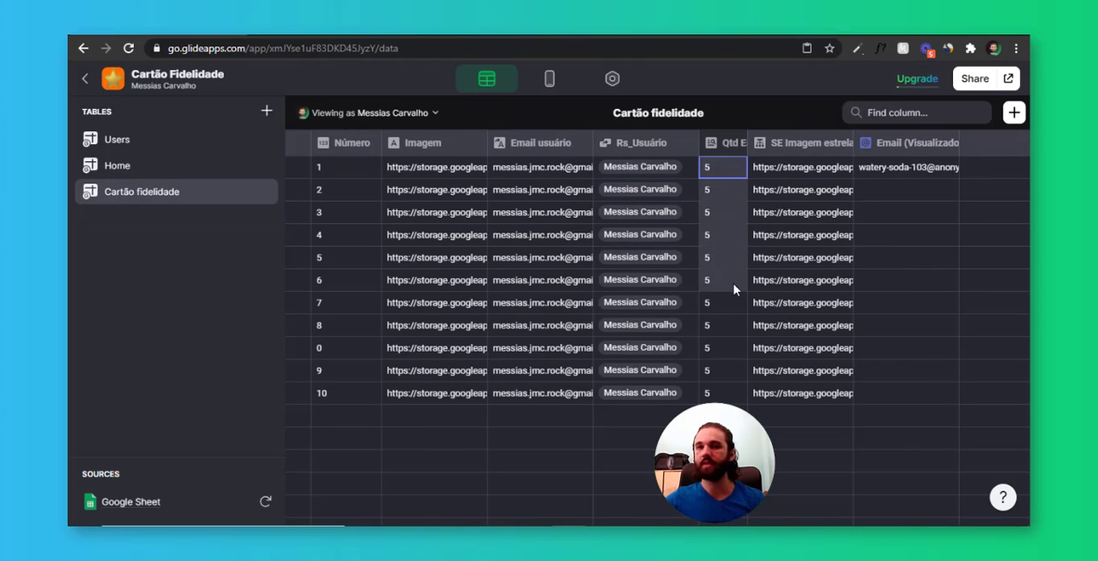
left_click(891, 189)
Start a new Relation column in the Cartão fidelidade table and label it R_usuario (Visualizado pelo ADM)
left_click(1015, 112)
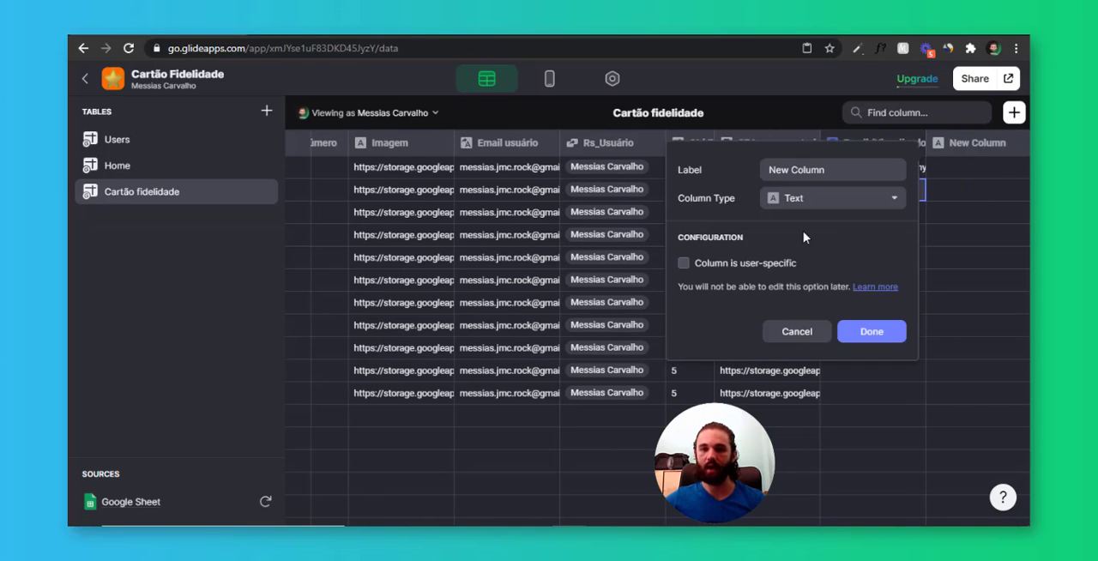
left_click(776, 198)
left_click(806, 276)
left_click(823, 202)
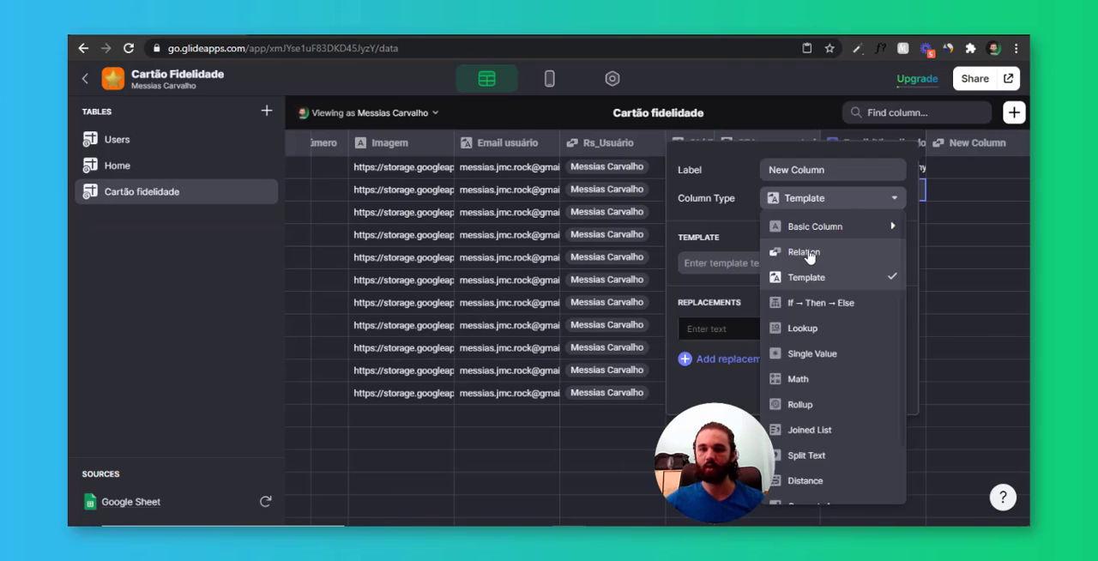
left_click(846, 251)
type("R_")
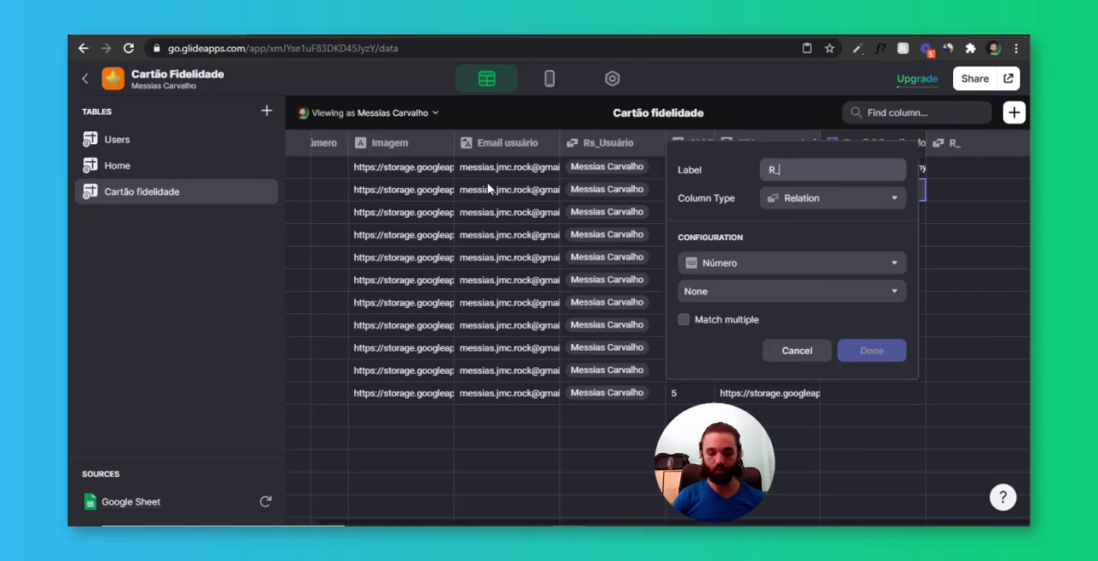
type("usuario (Visualizado pelo")
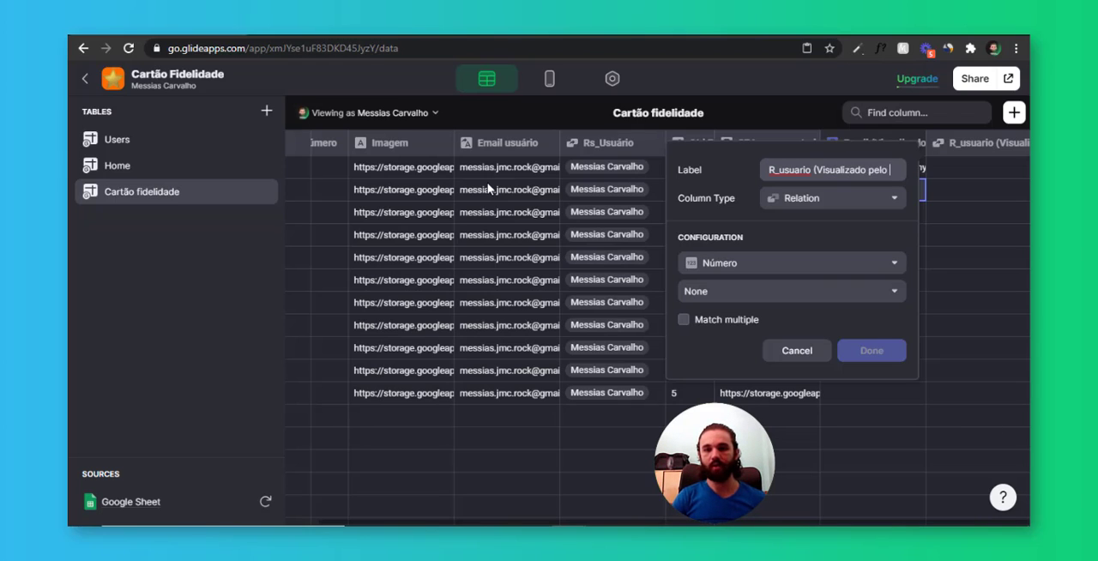
type("ADM)")
Match the new relation column's Email (Visualizado pelo ADM) to Email in the Users table and save the column
key("Tab")
key("Tab")
key("space")
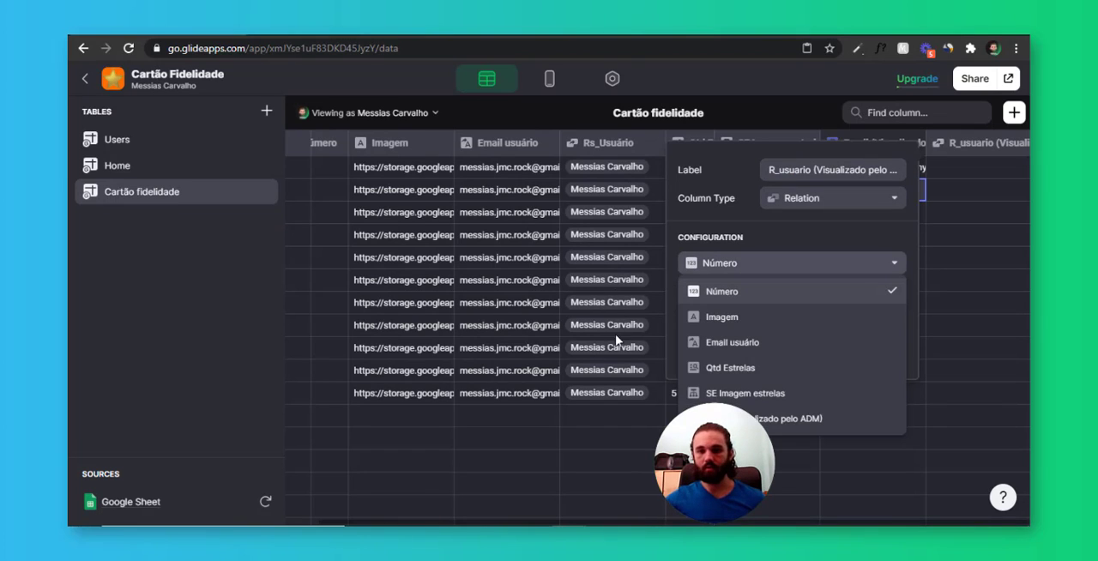
left_click(755, 419)
left_click(736, 294)
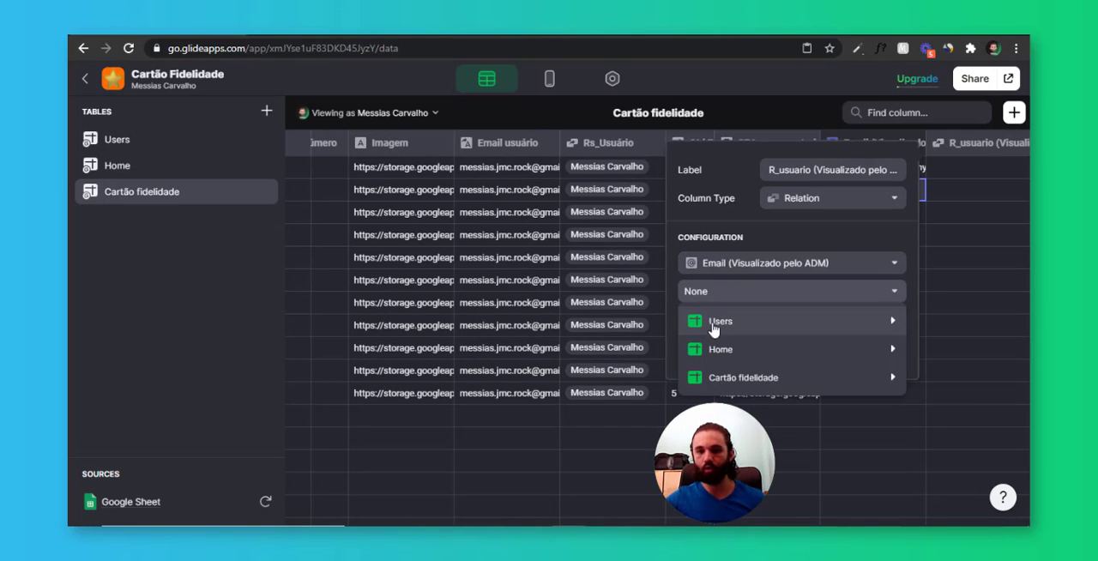
mouse_move(738, 324)
left_click(618, 345)
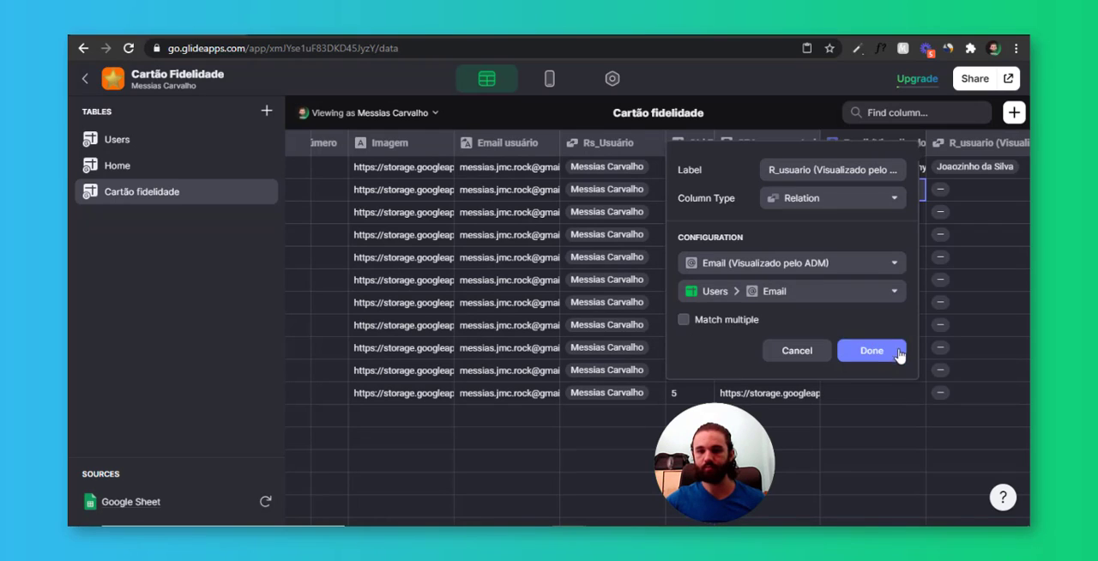
left_click(899, 356)
Start a new Lookup column in the Cartão fidelidade table and label it Qtd estrelas (Visalizado pelo ADM)
left_click(1014, 112)
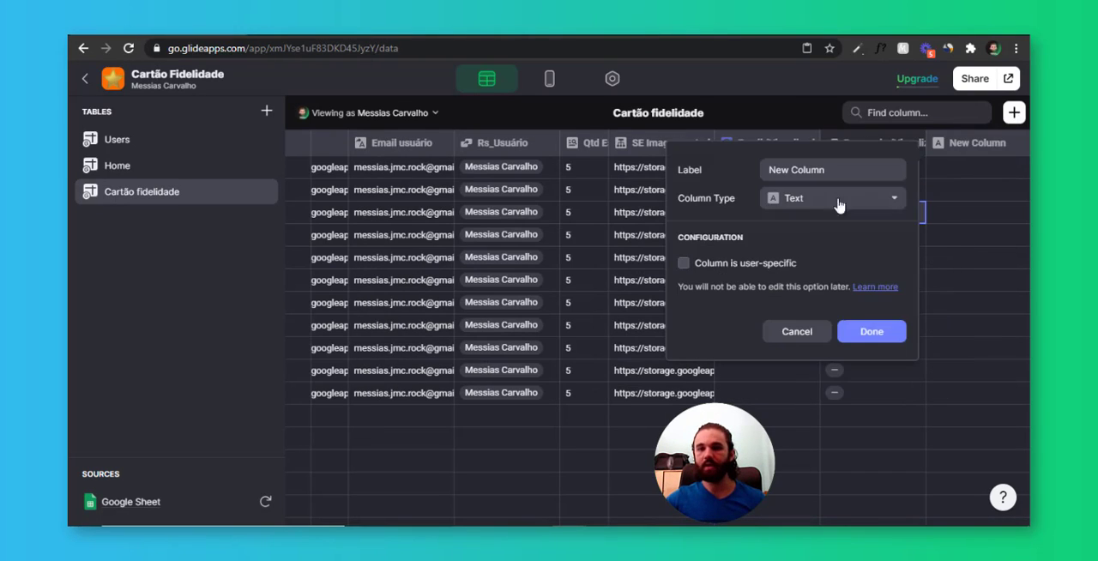
left_click(837, 198)
left_click(824, 334)
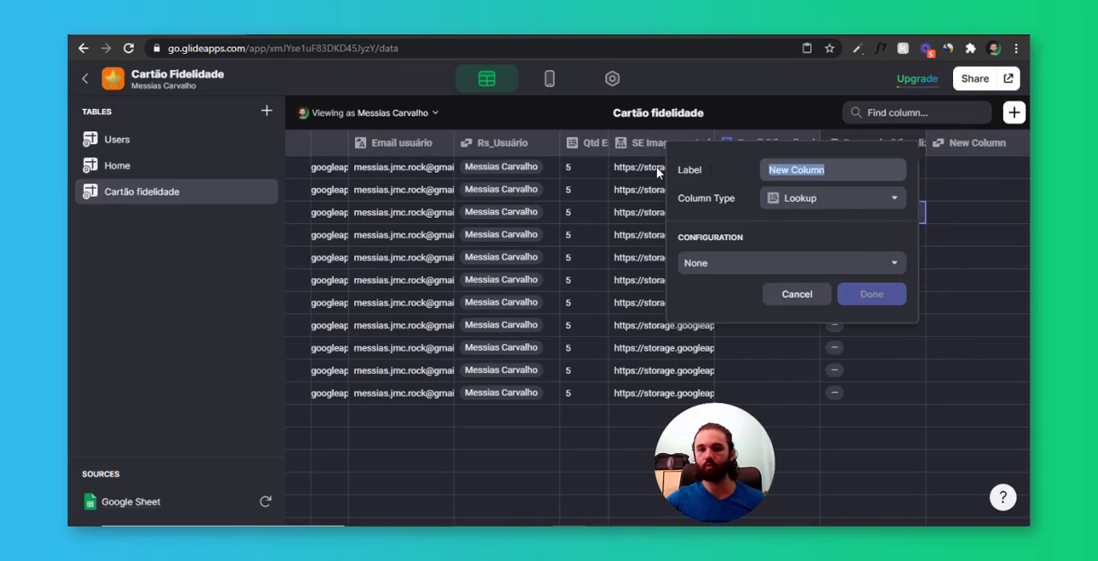
type("Qtd")
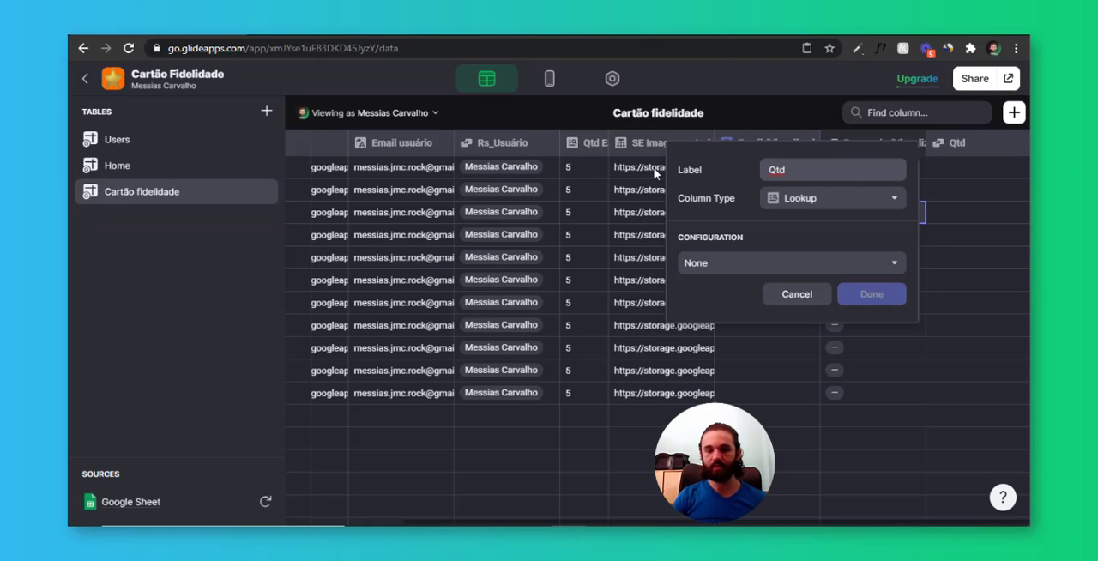
type(" estrela")
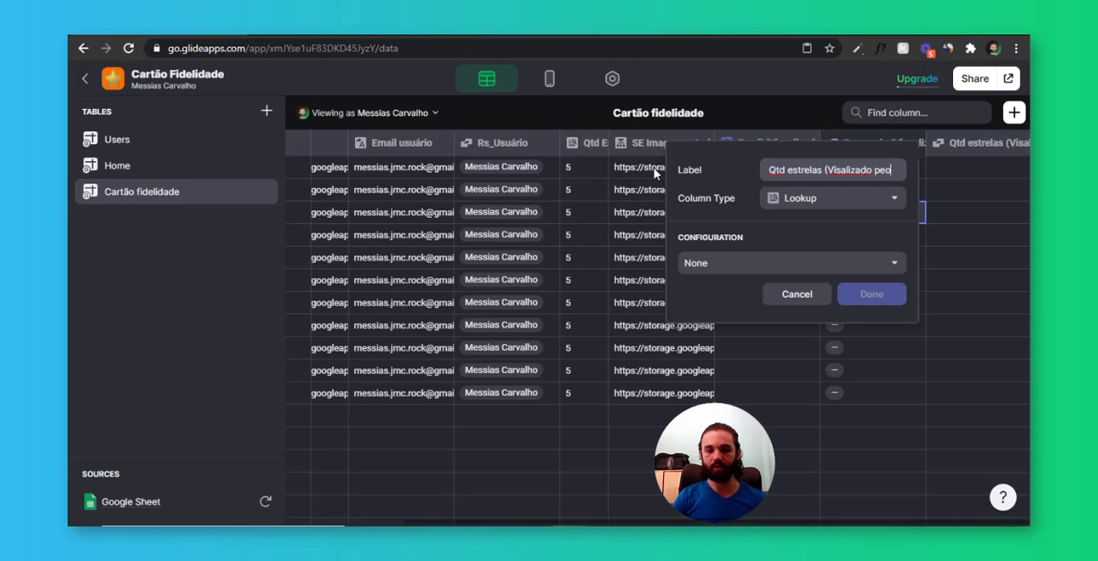
type("s (Visalizado pelo ADM)")
key("Tab")
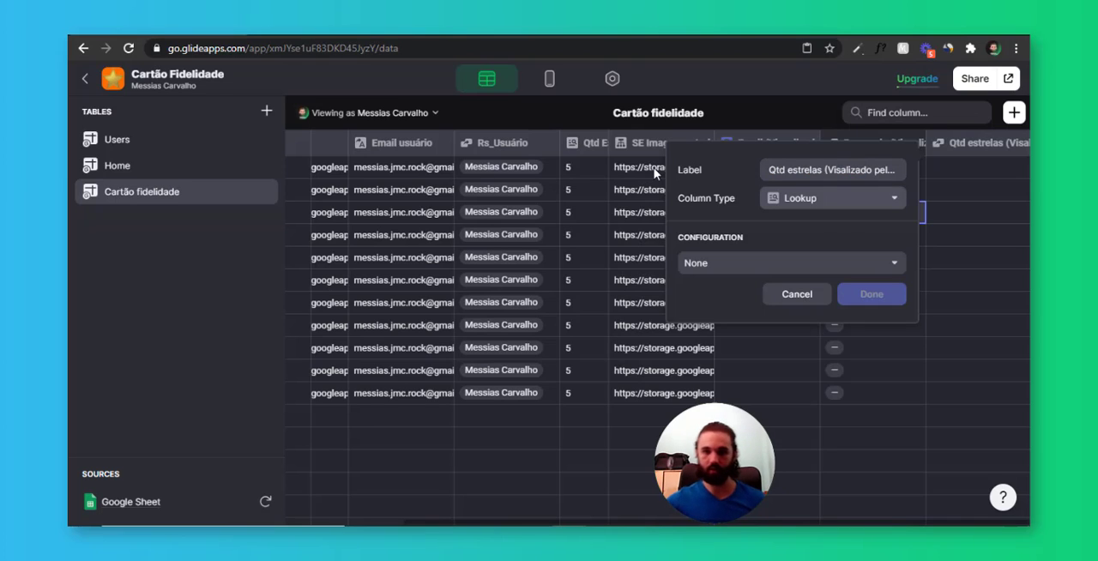
Have the lookup fetch Total Estrelas through the R_usuario (Visualizado pelo ADM) relation and save the column
left_click(745, 263)
mouse_move(764, 323)
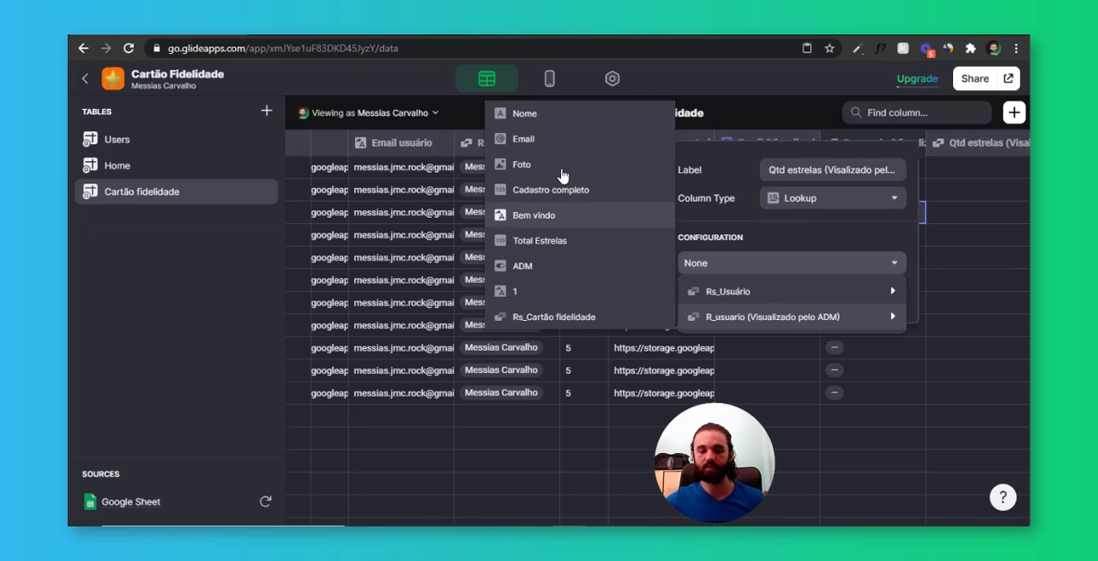
left_click(558, 242)
left_click(908, 293)
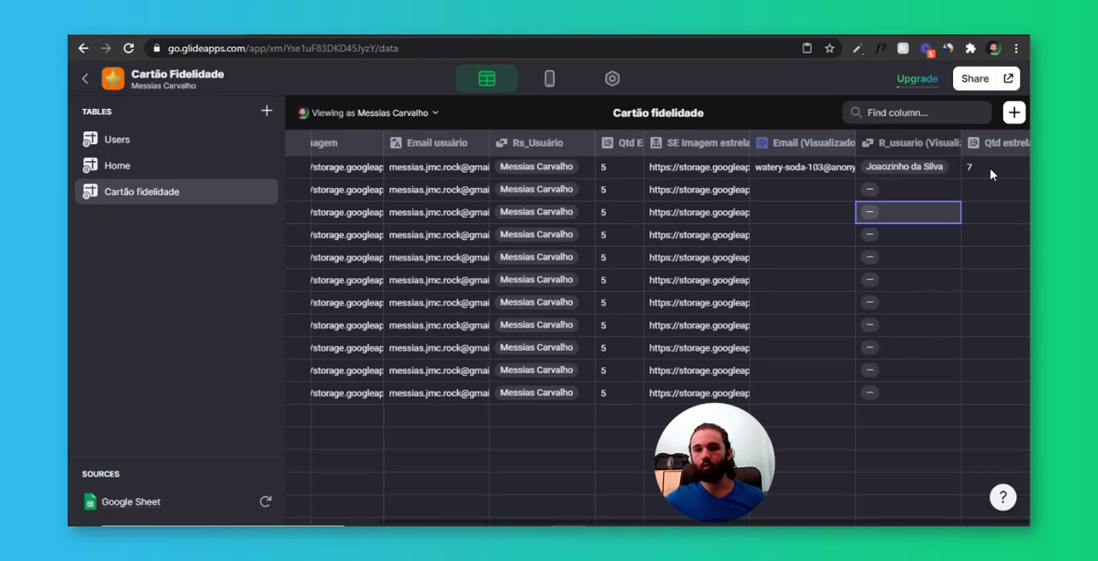
Compare the values of the new star lookup column with those of the original Qtd Estrelas column
left_click(985, 168)
left_click_drag(973, 174, 985, 386)
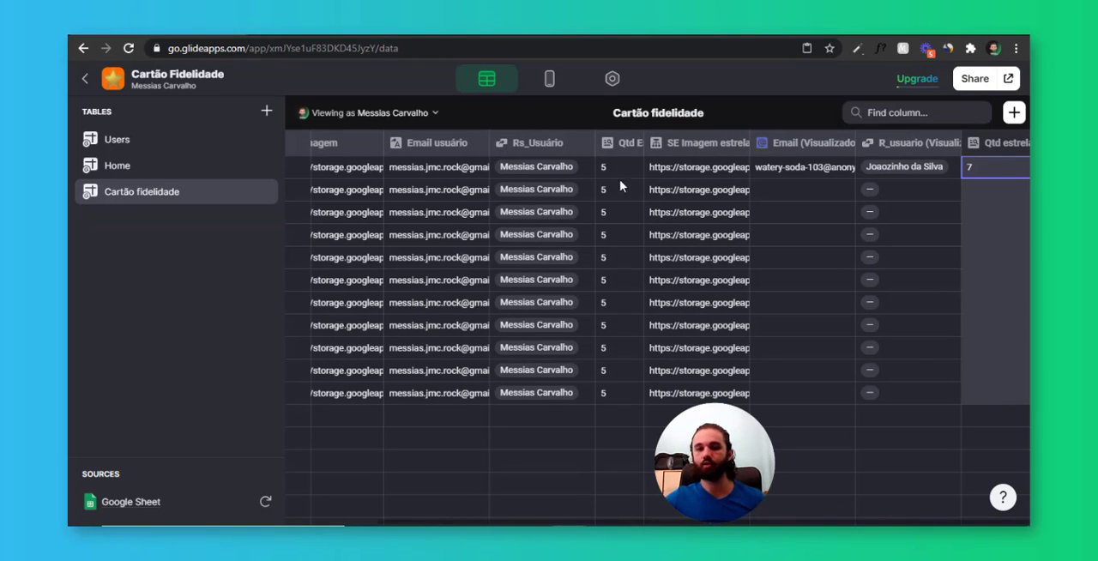
left_click_drag(619, 174, 631, 391)
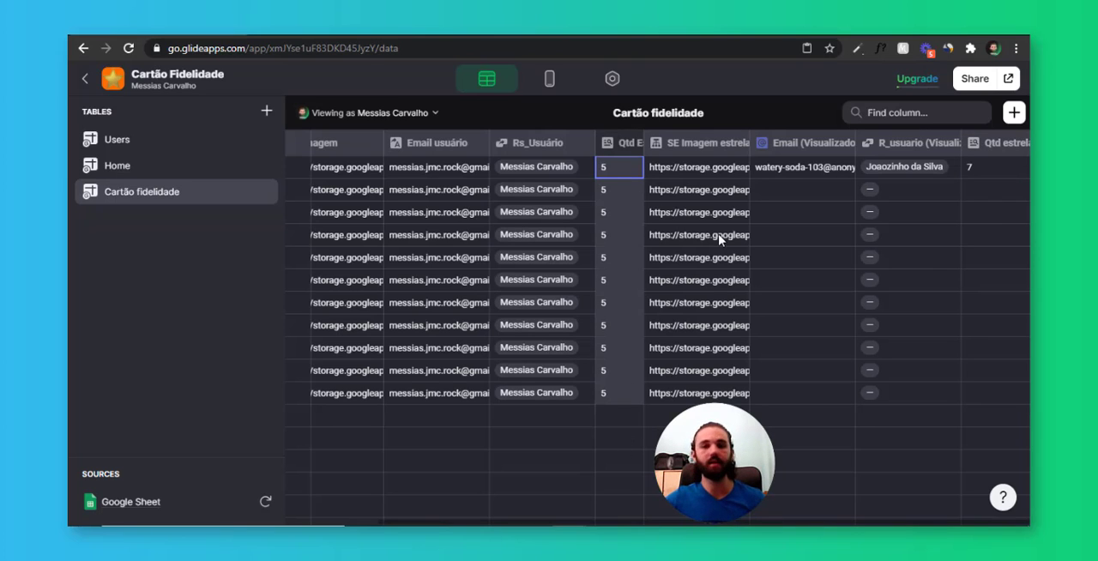
Start a new Single Value column and label it Qtd estrelas usuário (Visualizado pelo ADM)
left_click(1014, 112)
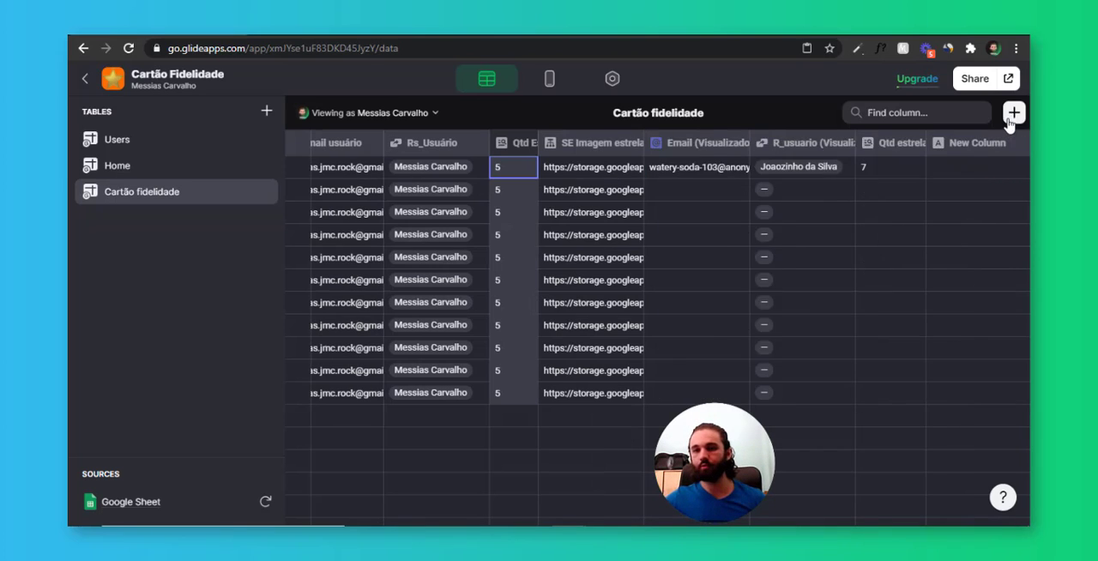
left_click(804, 199)
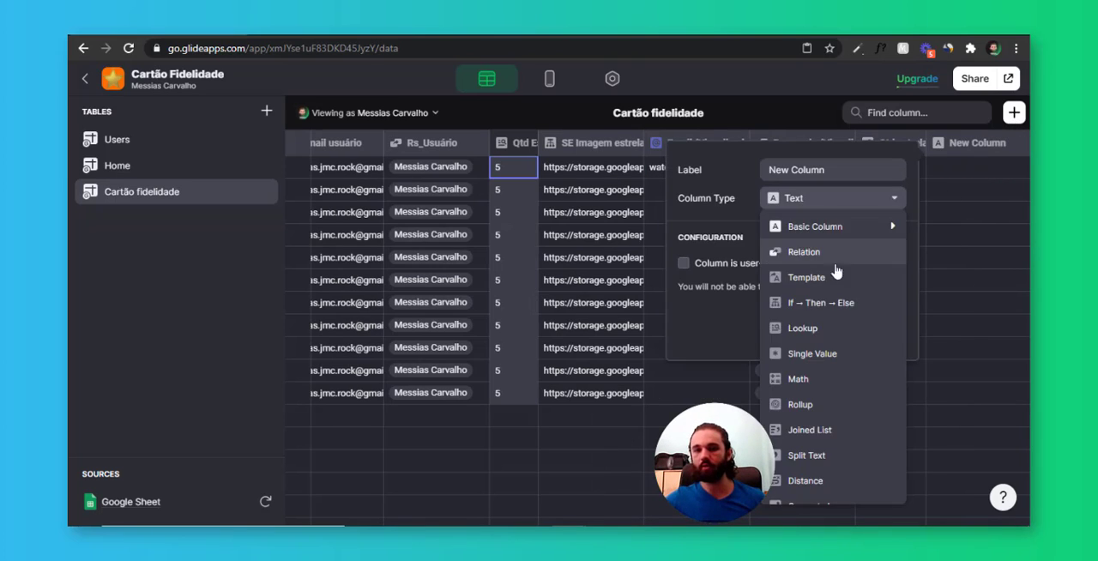
left_click(843, 355)
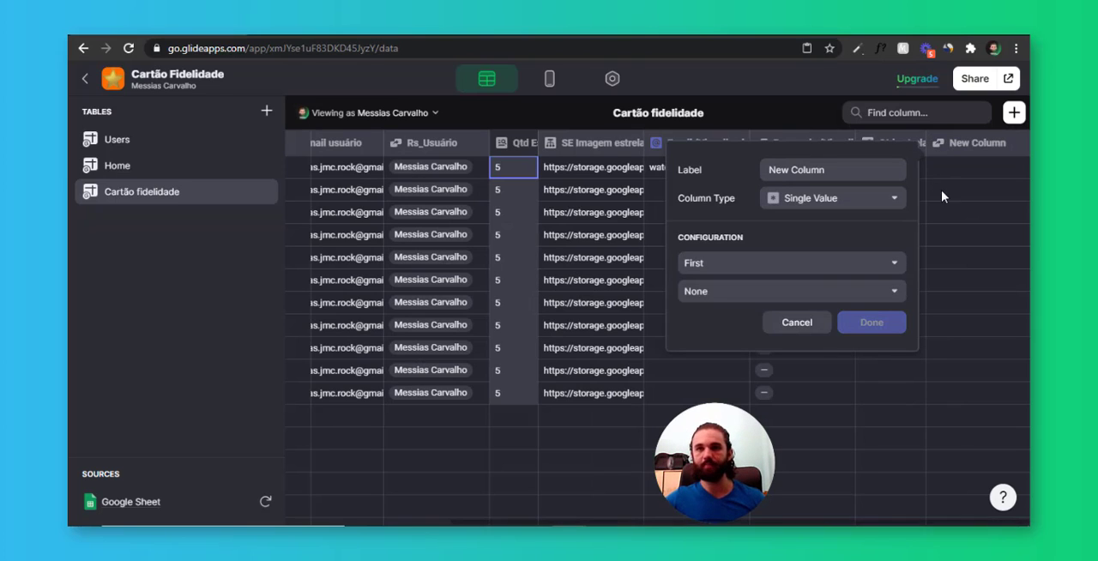
left_click_drag(845, 175, 555, 177)
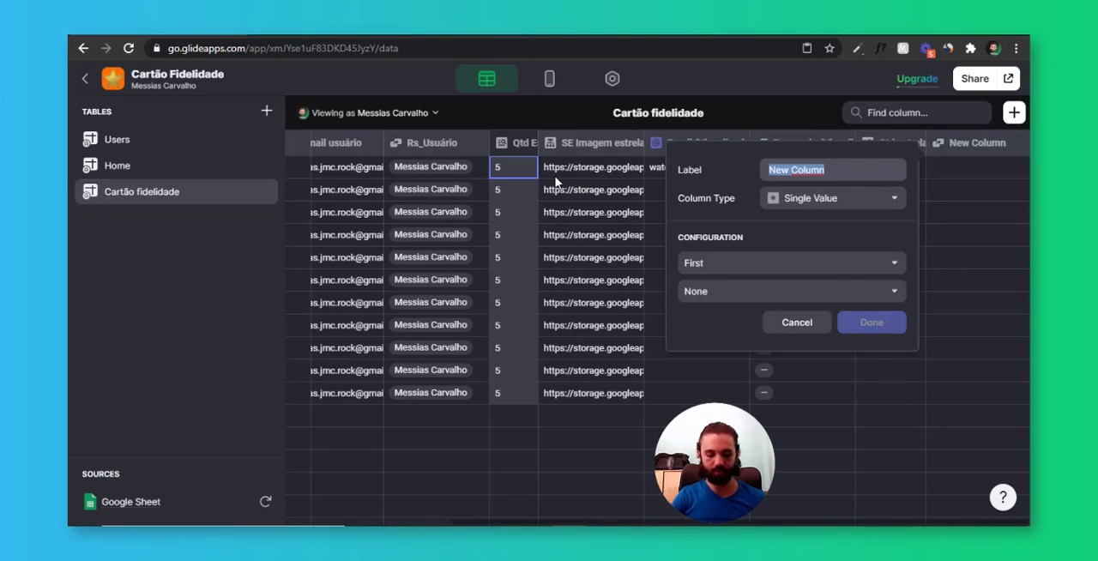
type("Qtd estrelas usuário (Visuza")
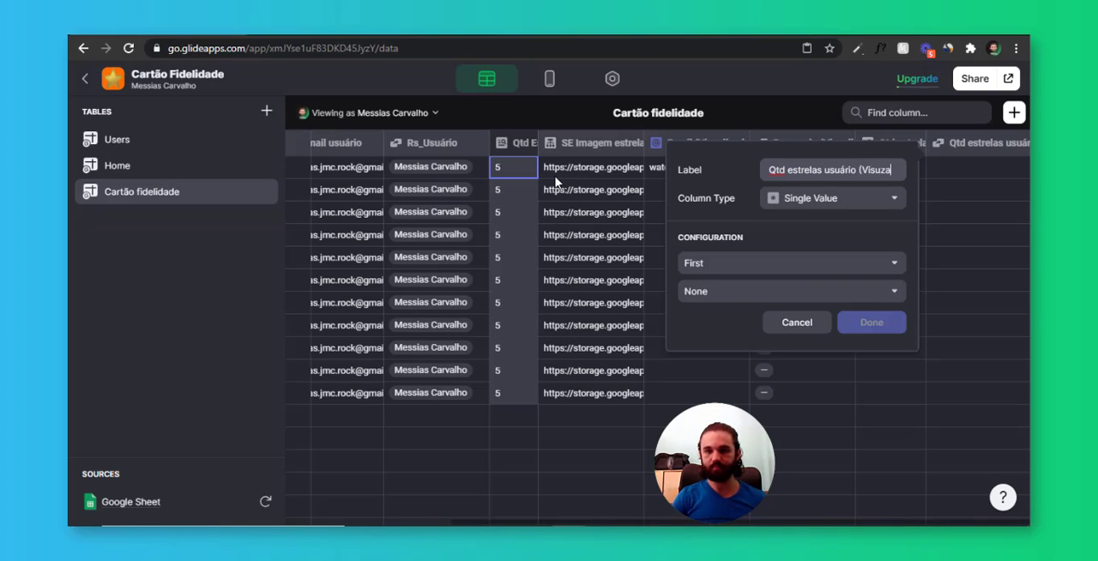
key("BackSpace")
key("BackSpace")
type("aliza")
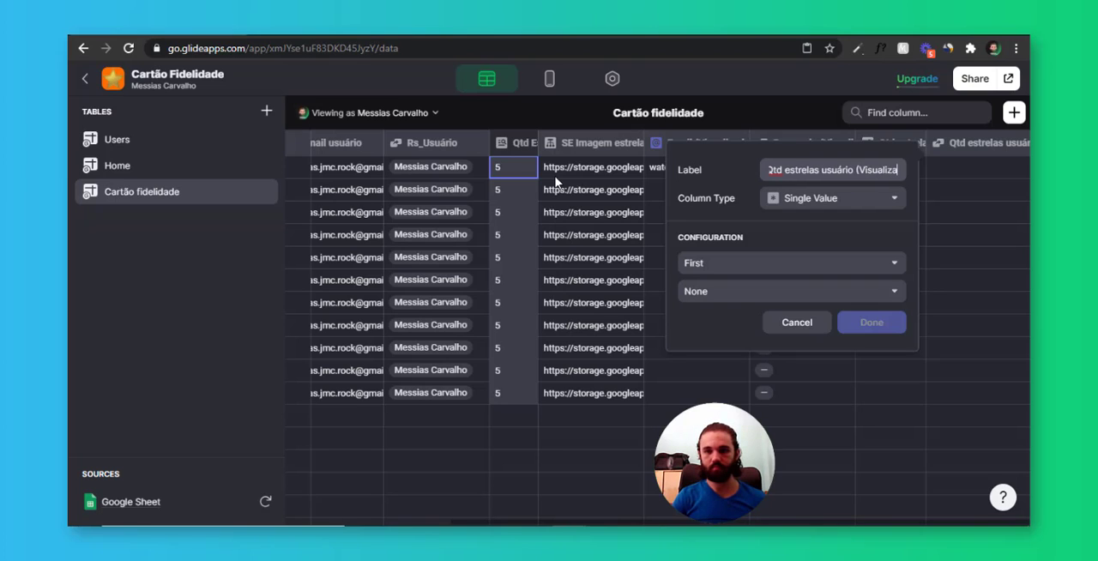
type("do pelo ADM)")
key("Tab")
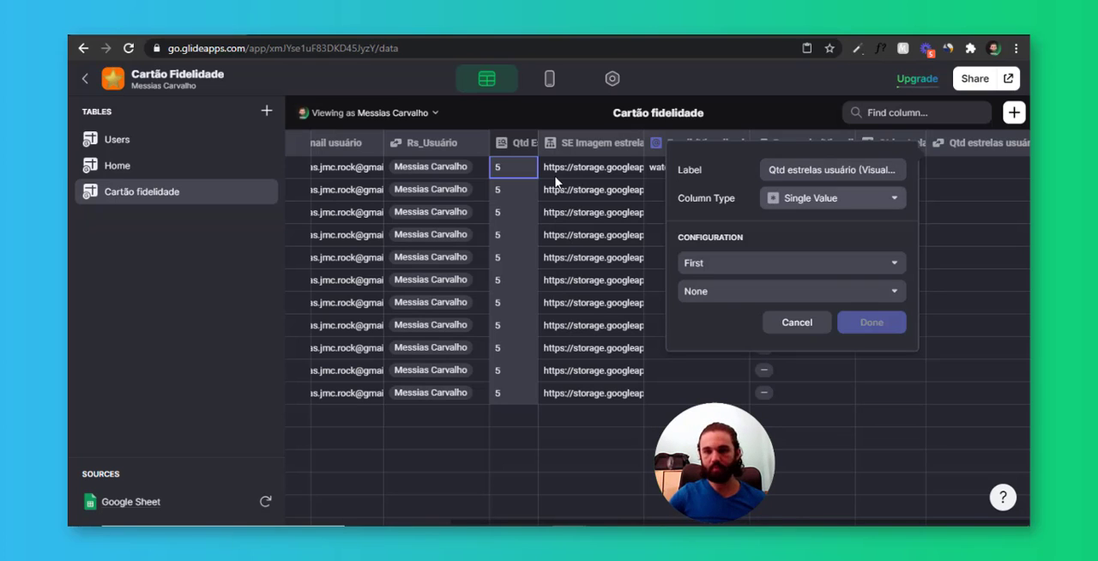
Set the single value to the first Qtd estrelas (Visalizado pelo ADM) of the Cartão fidelidade table and save the column
left_click(735, 293)
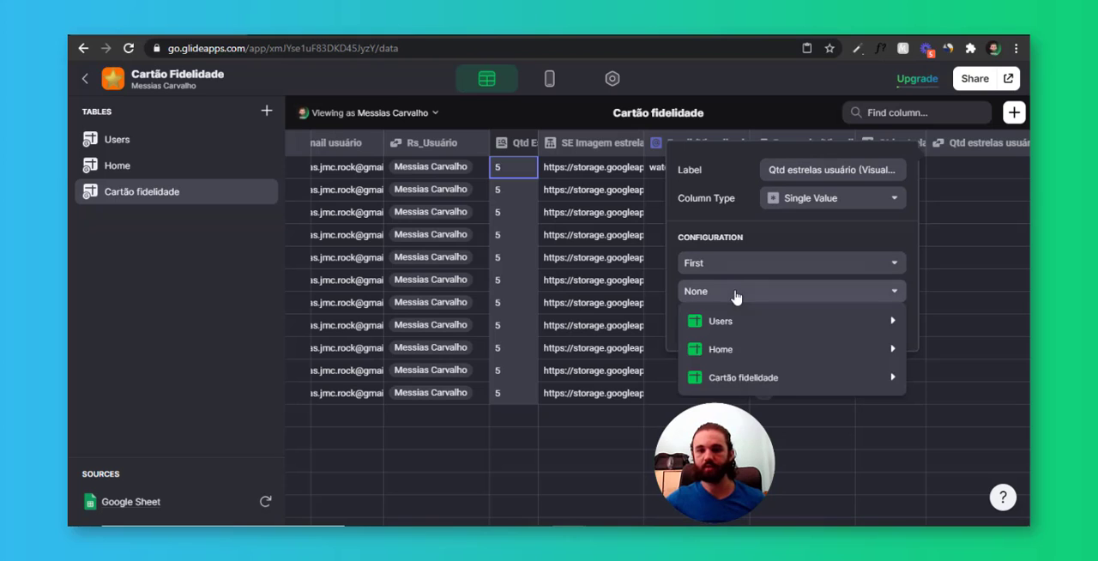
mouse_move(772, 378)
left_click(569, 379)
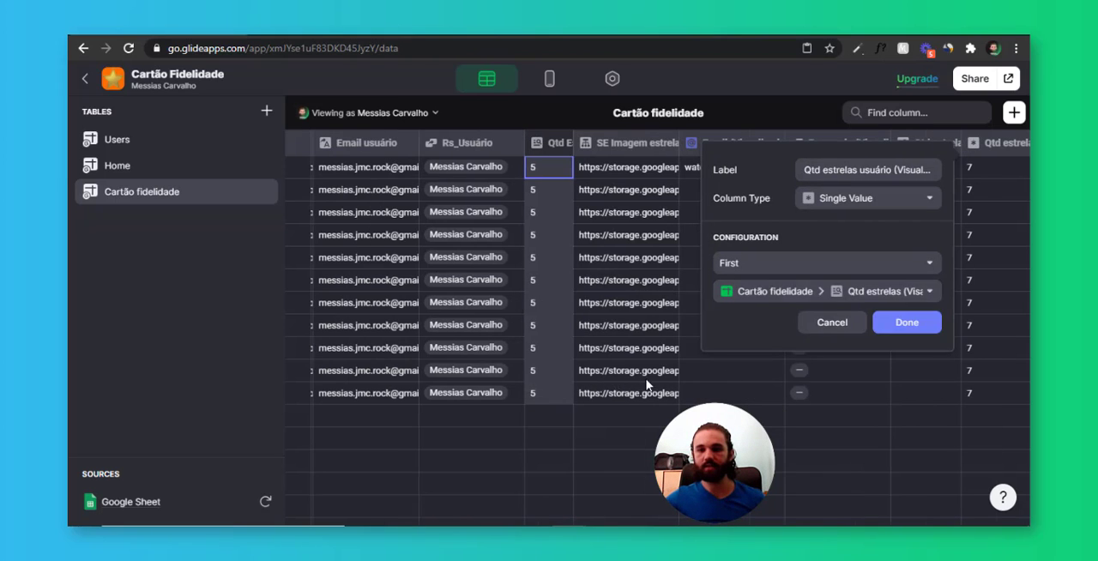
left_click(910, 322)
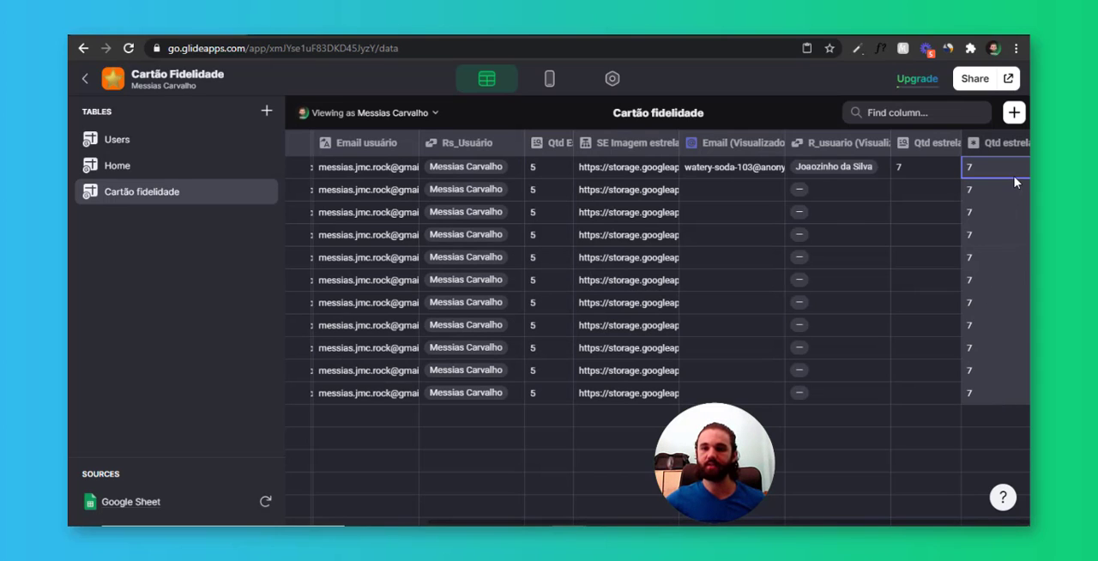
Compare the email, relation and star columns of the signed-in user with the matching ADM-view columns, and check SE Imagem estrelas
left_click_drag(1003, 382, 1001, 390)
left_click_drag(342, 166, 549, 396)
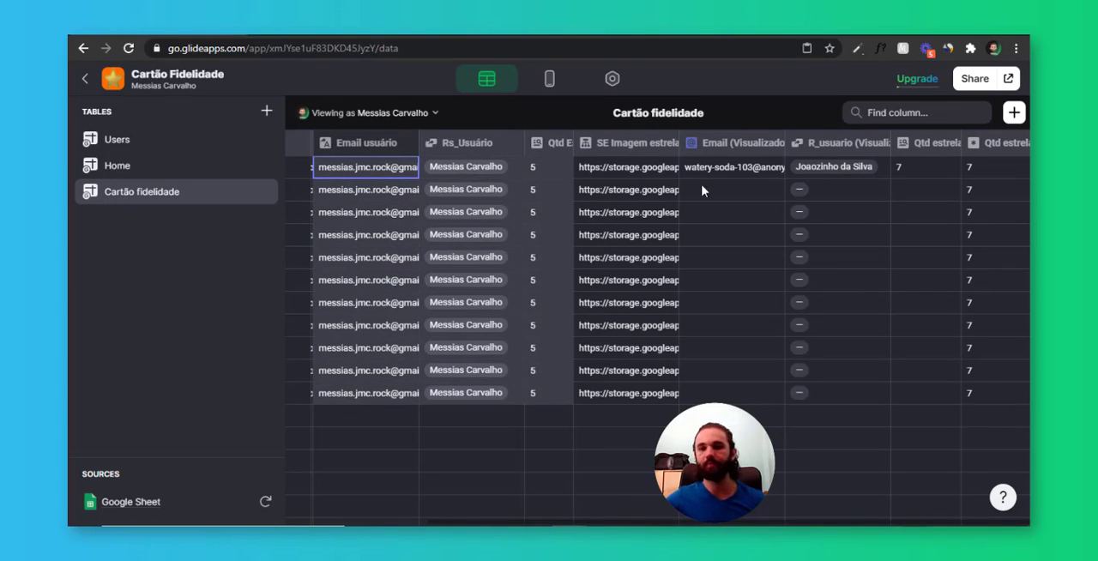
left_click_drag(691, 168, 976, 396)
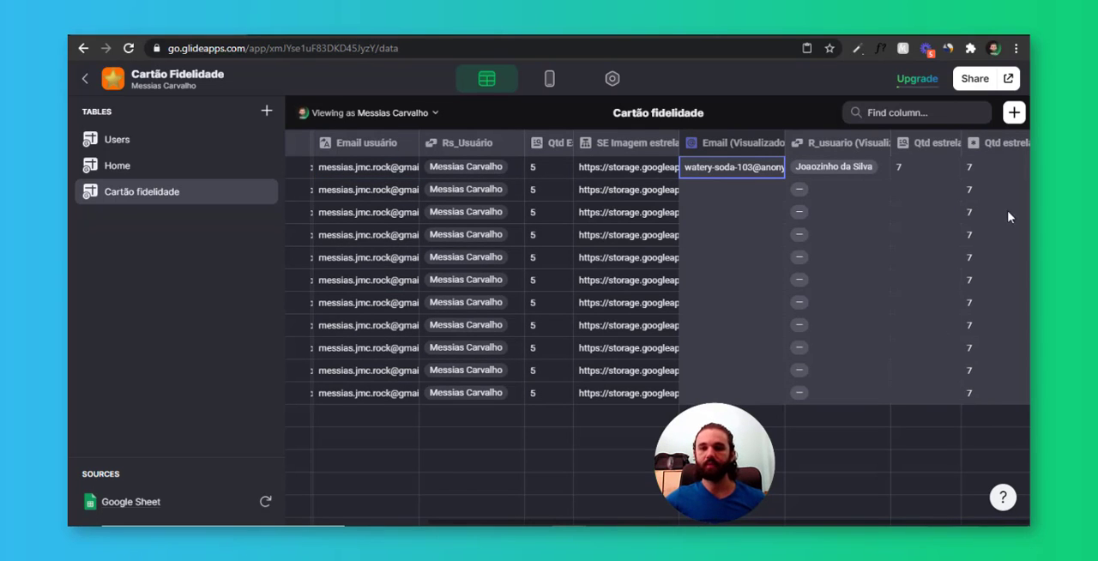
left_click(901, 198)
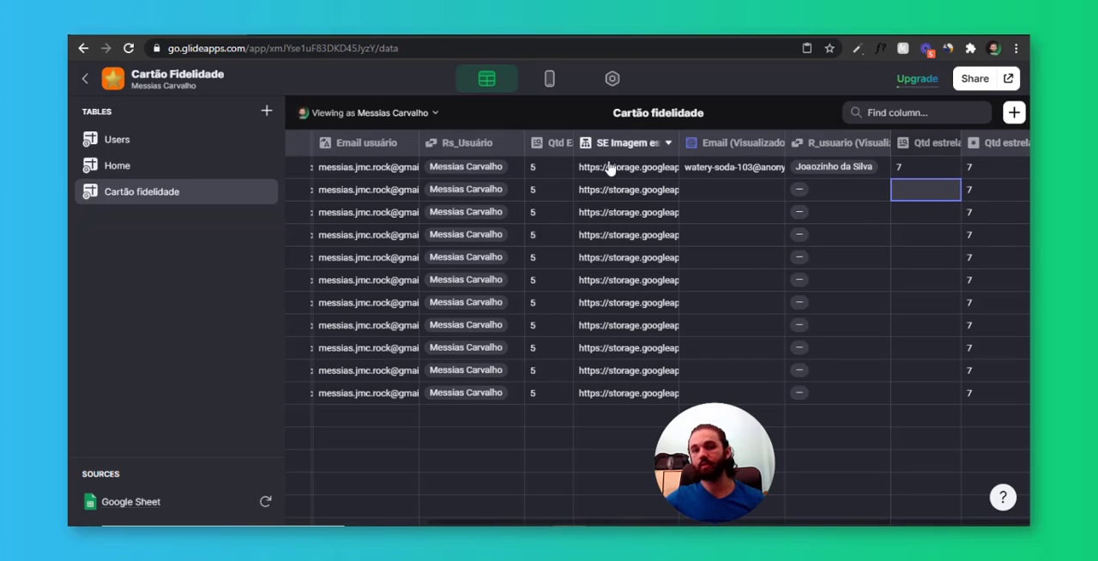
left_click_drag(609, 168, 635, 343)
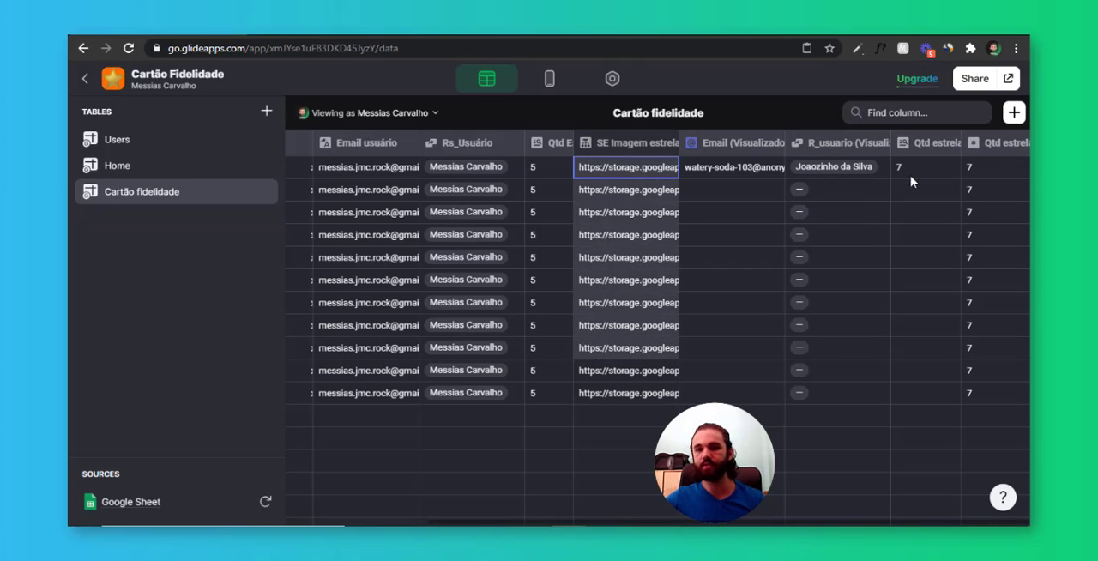
left_click_drag(912, 171, 956, 255)
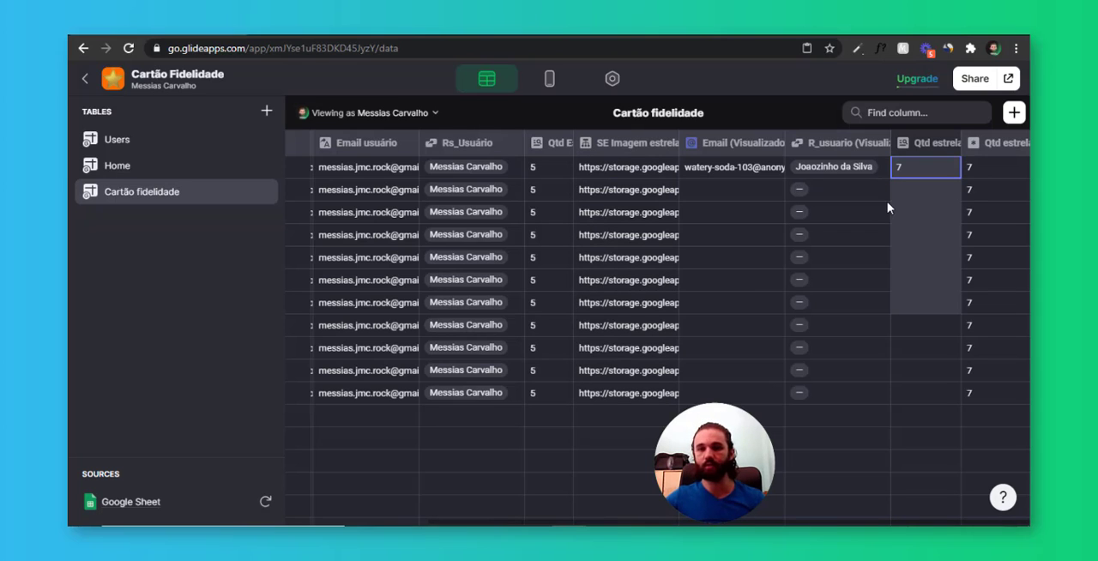
Start a new If → Then → Else column labelled SE Imagem (visualizado pelo ADM)
left_click(1014, 113)
left_click_drag(849, 172, 625, 194)
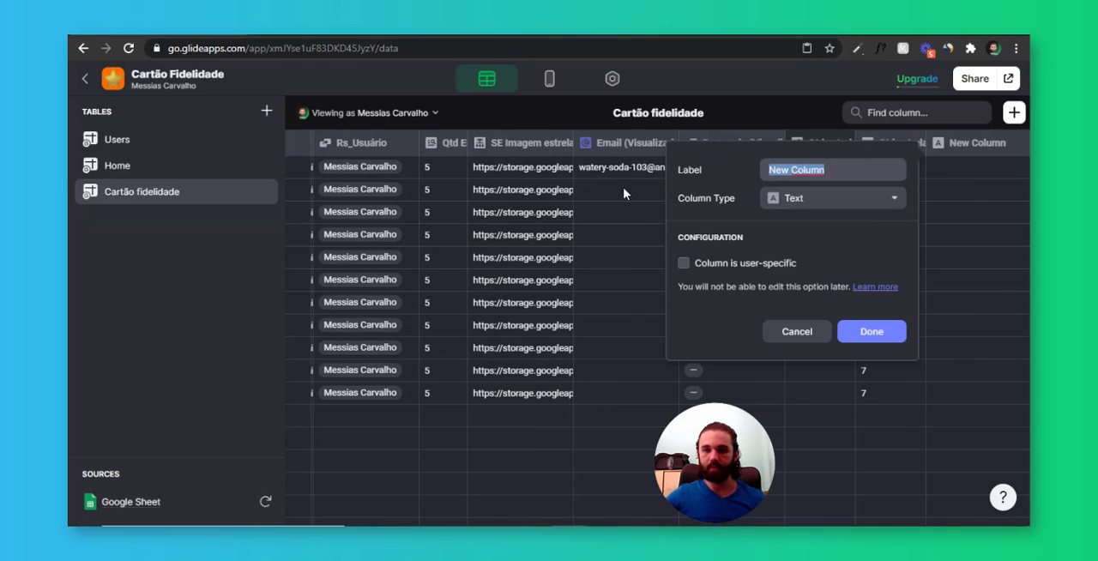
type("SE Imagem (visualiz")
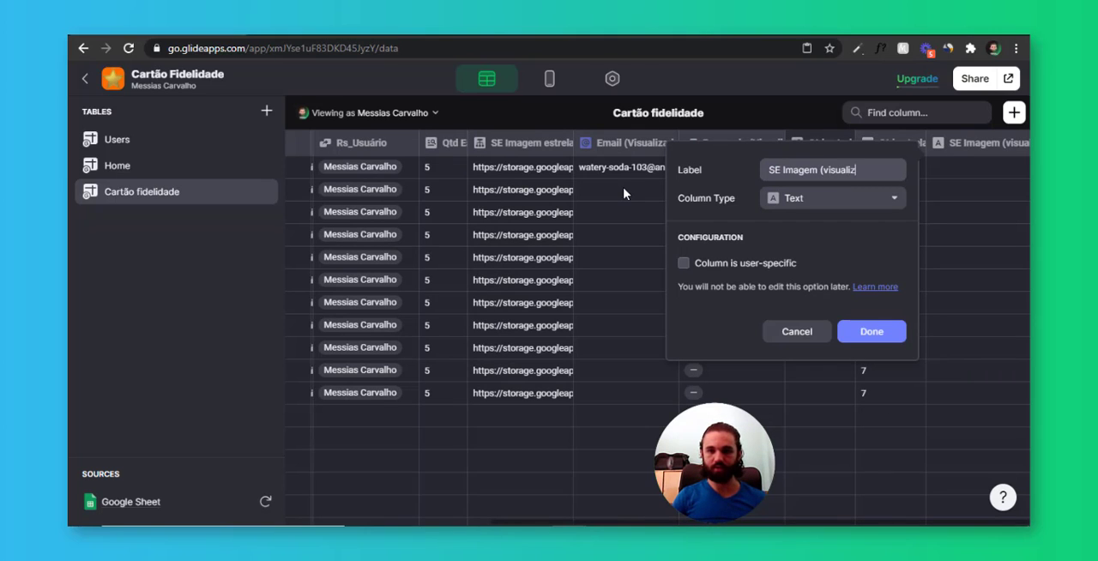
type("ado pelo ADM)")
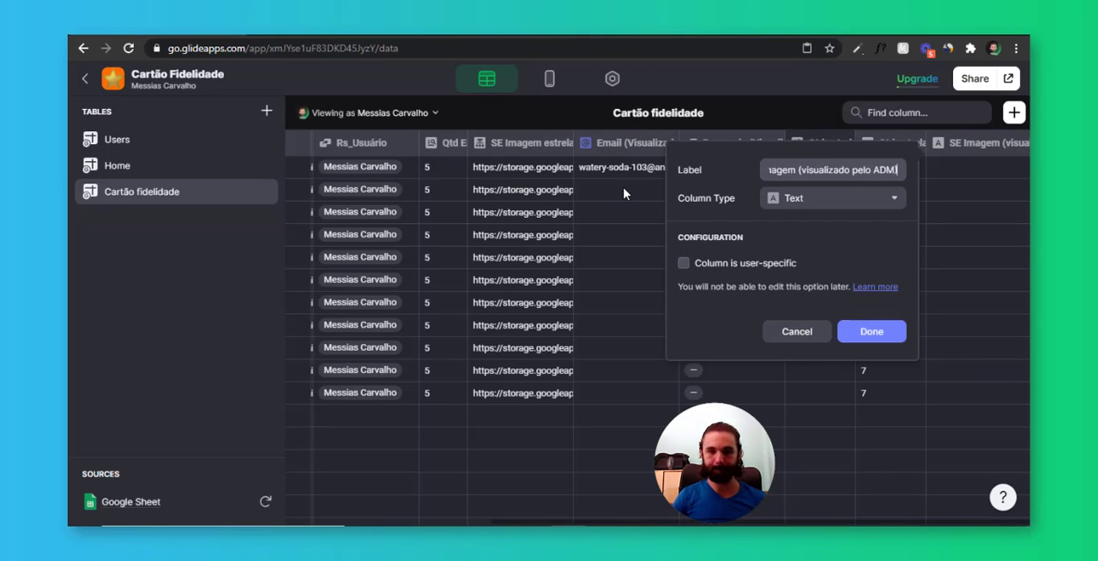
key("Tab")
left_click(831, 199)
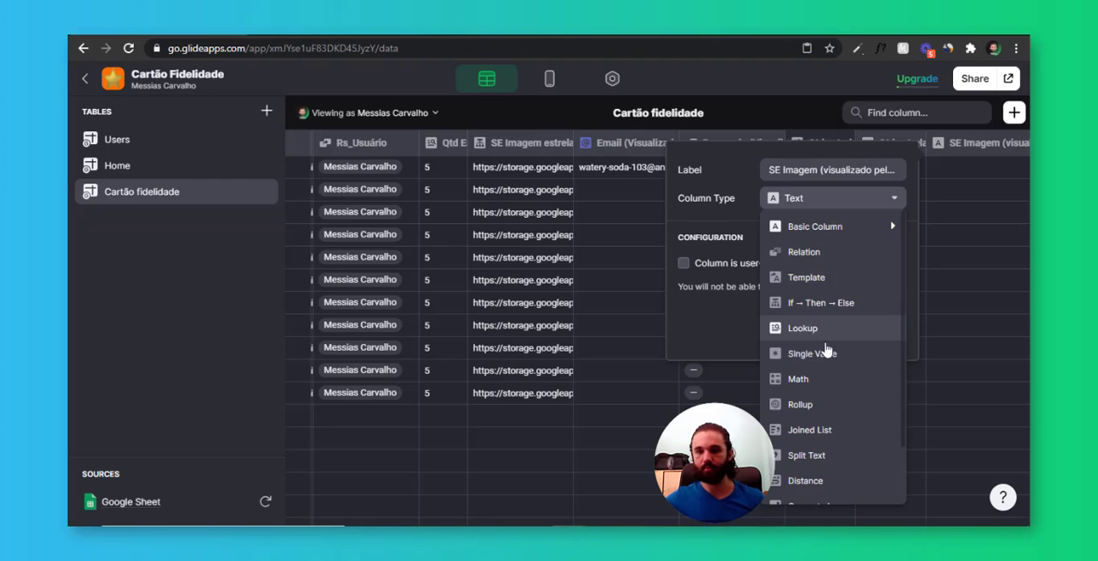
left_click(833, 303)
Set the column's first condition to Número equals 0
left_click(738, 268)
left_click(766, 301)
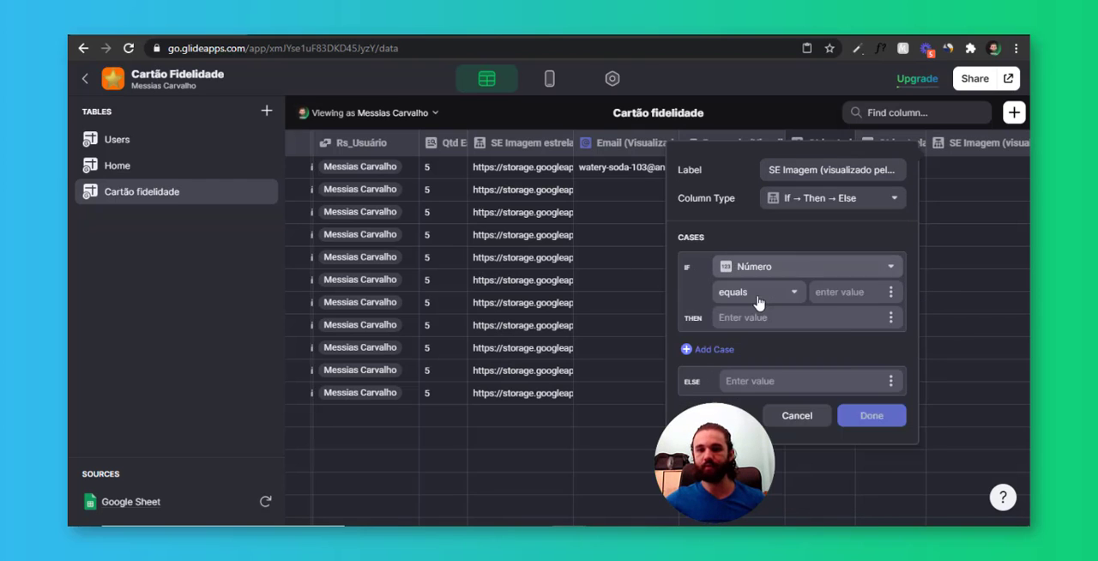
left_click(760, 294)
type("0")
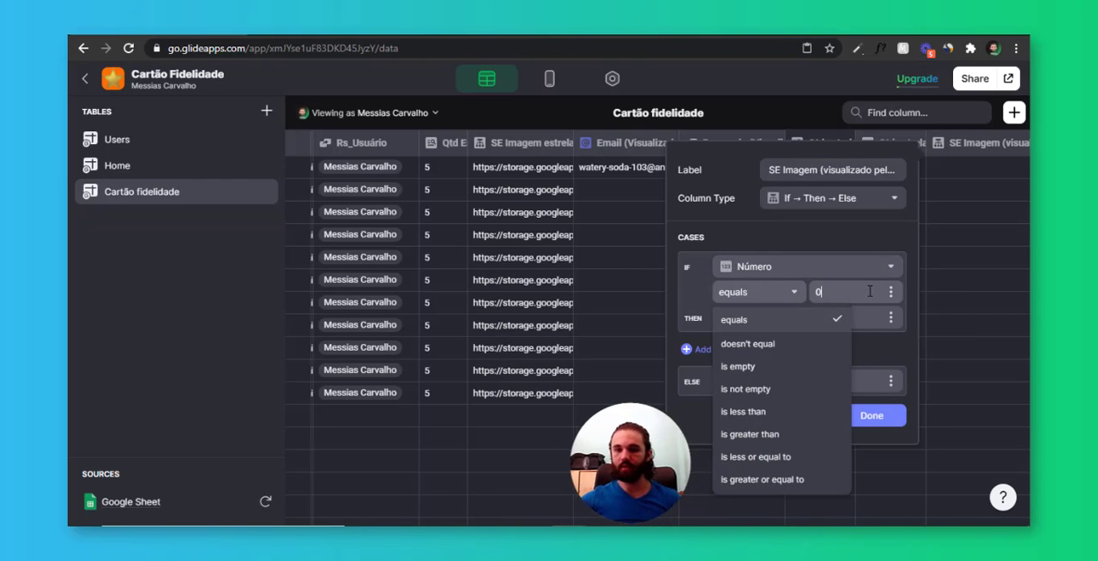
left_click(779, 294)
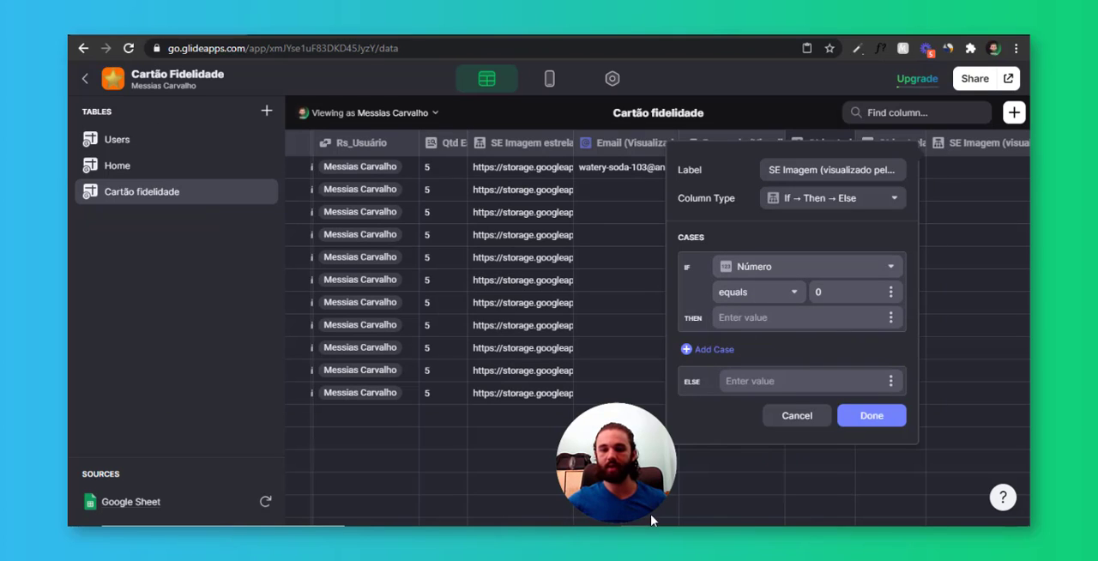
Copy the third image URL, ending G29d7EhFnKfxQbDjwHNX.png, from the Notepad notes into the first case's Then value in Glide
left_click(538, 526)
left_click_drag(925, 175, 622, 158)
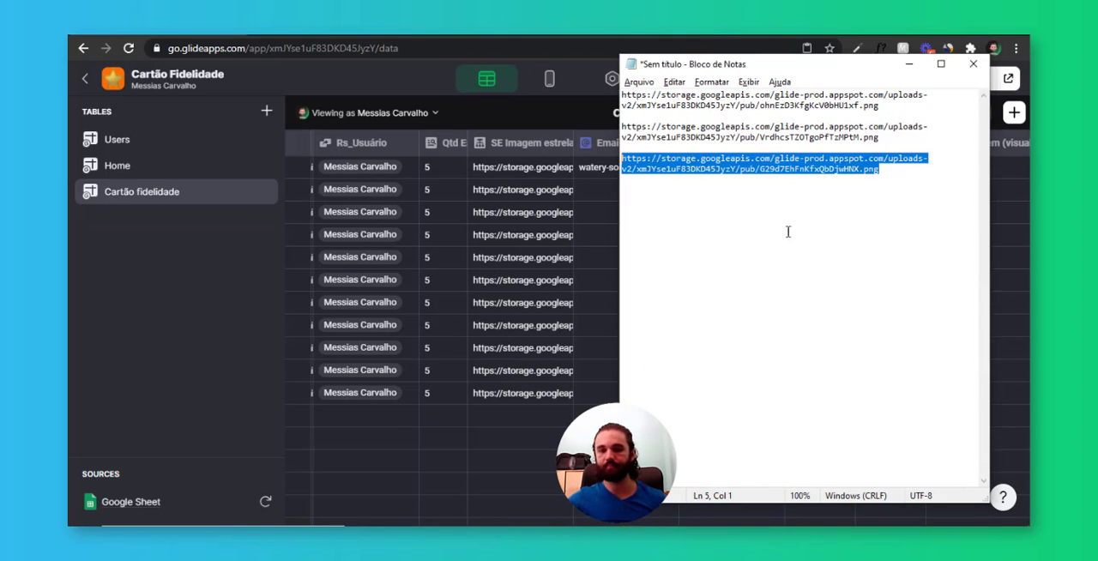
key("alt+Tab")
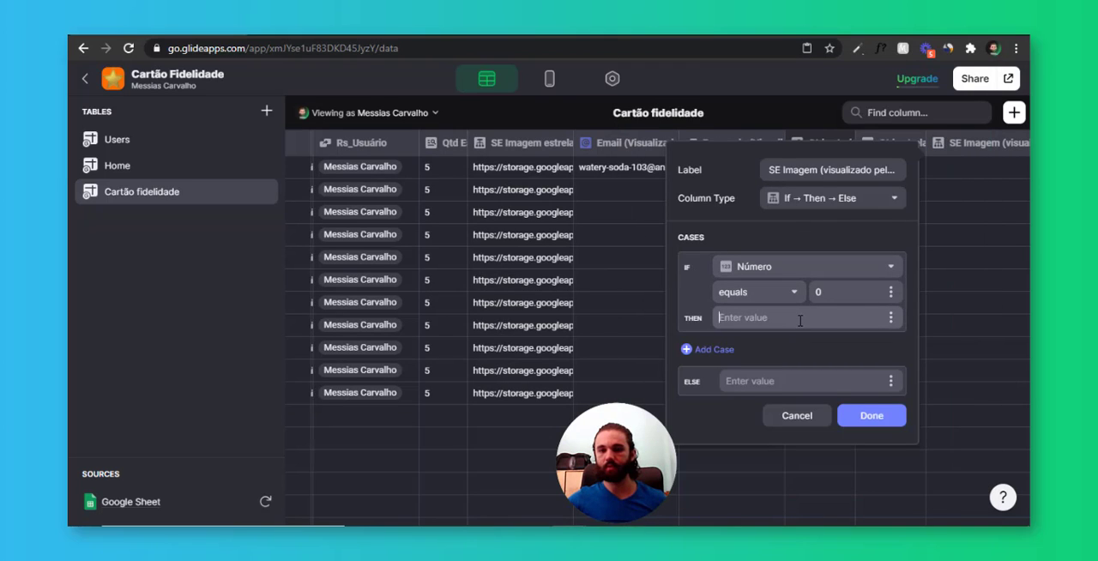
key("ctrl+v")
Add a second case testing whether Número is less than or equal to Qtd estrelas usuário (Visualizado pelo ADM)
left_click(696, 383)
left_click(760, 386)
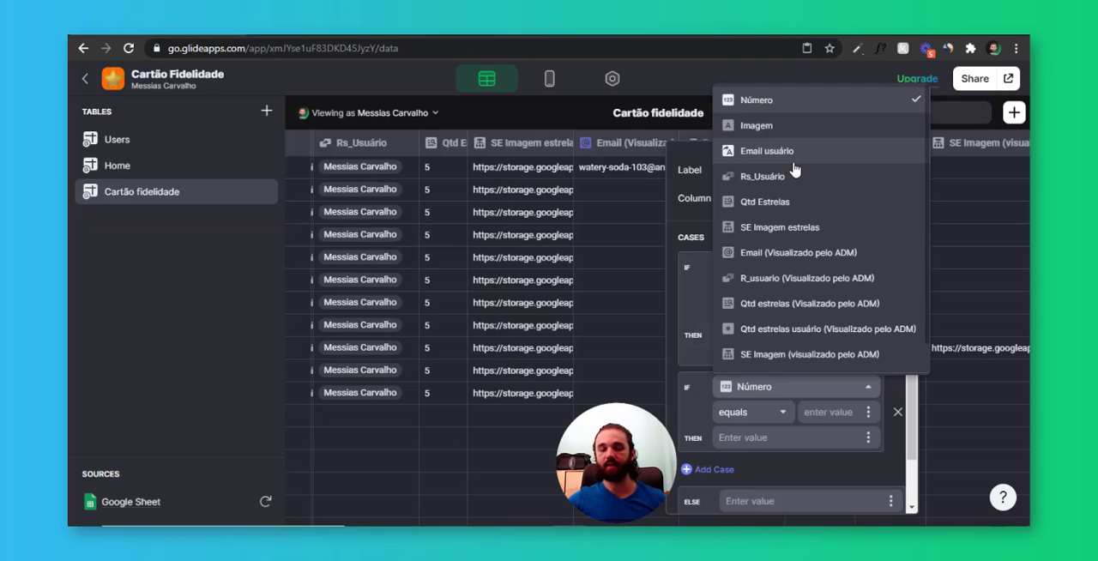
left_click(799, 100)
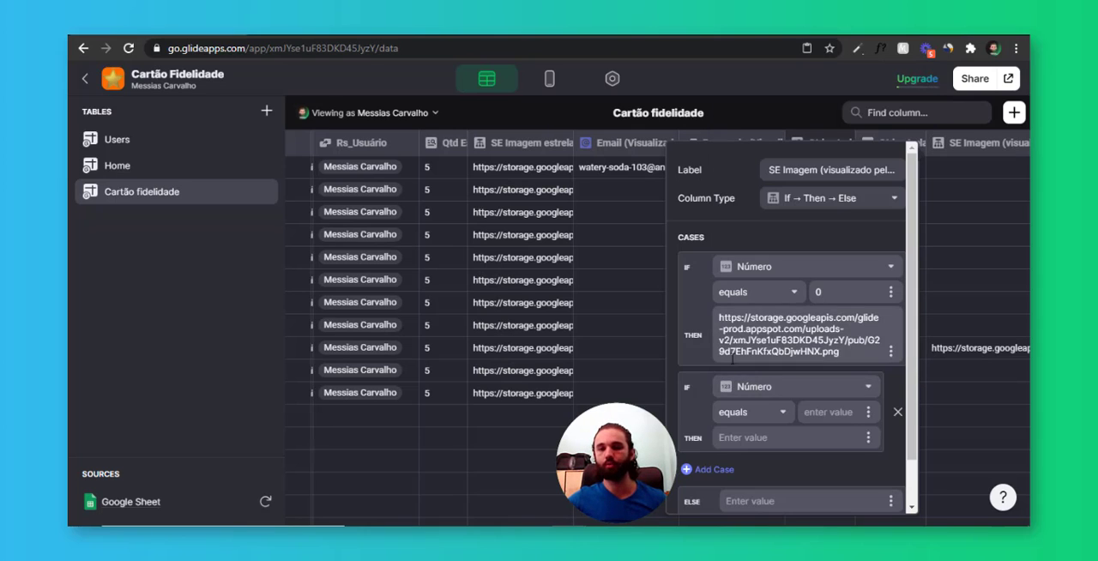
left_click(770, 414)
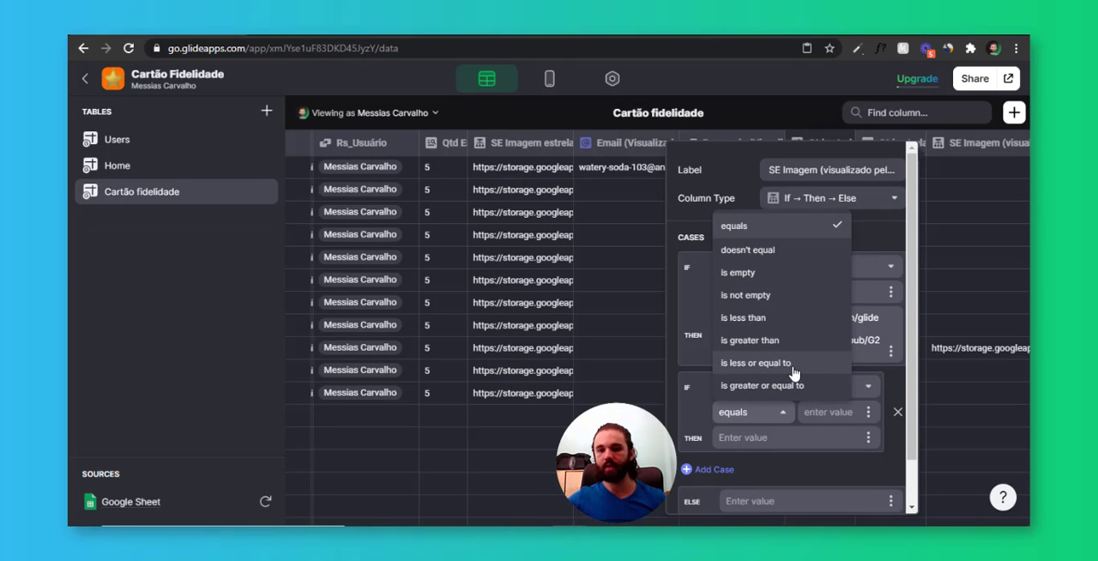
left_click(794, 374)
left_click(863, 412)
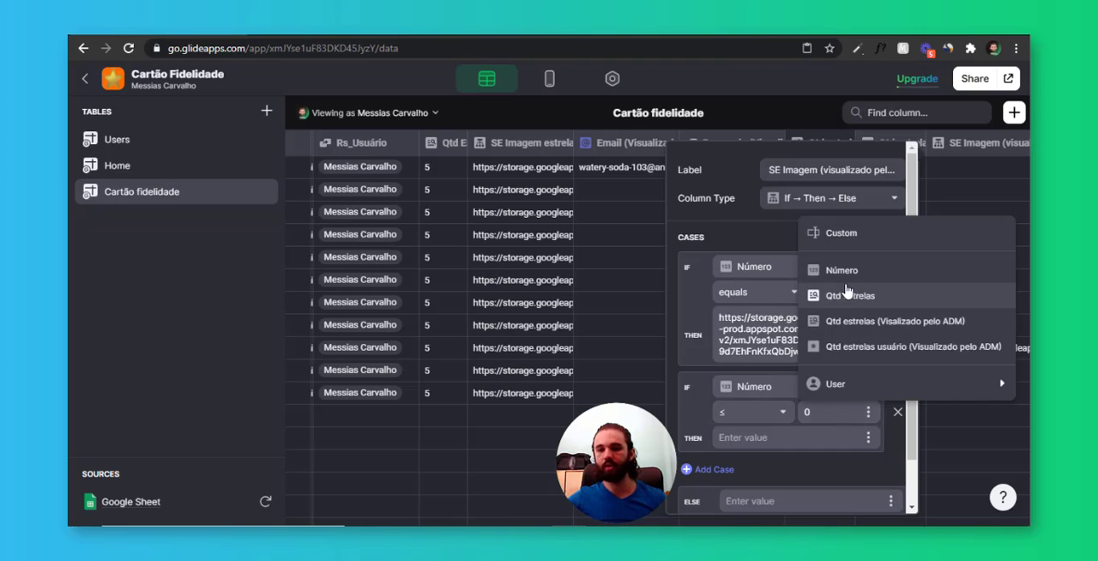
left_click(816, 348)
Copy the second image URL, ending VrdhcsTZOTgoPfTzMPtM.png, from the Notepad notes into the second case's Then value in Glide
scroll(818, 395, "down", 1)
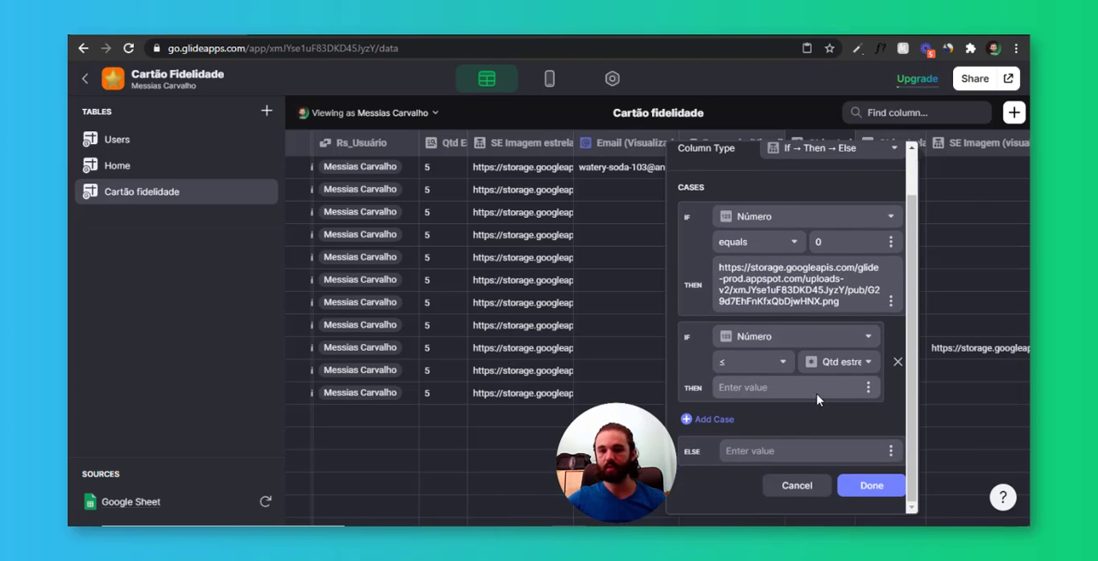
key("alt+Tab")
left_click_drag(882, 137, 620, 124)
key("alt+Tab")
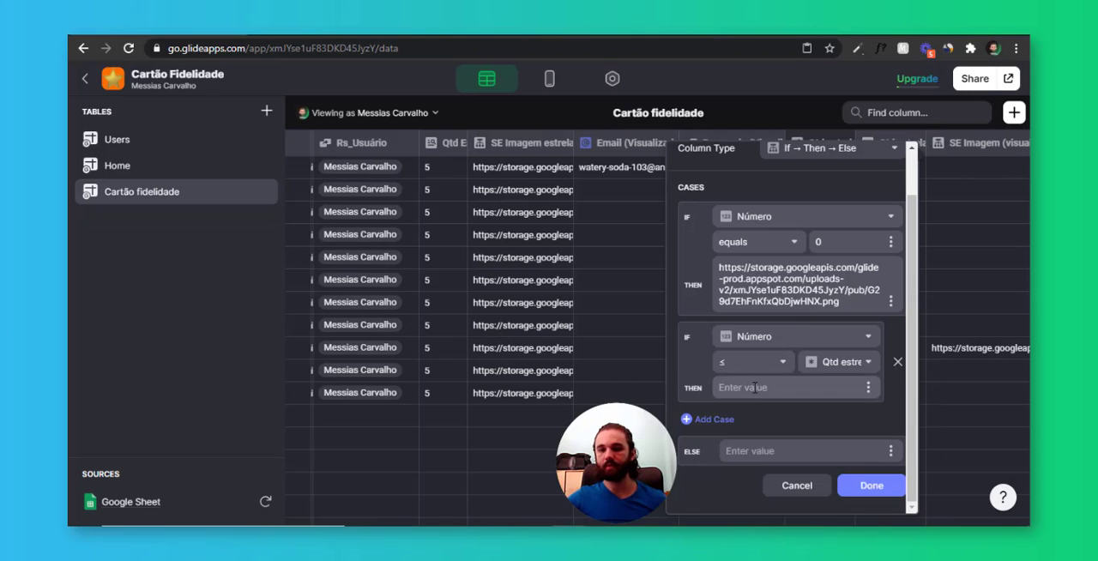
left_click(755, 387)
type("https://storage.googleapis.com/glide-prod.appspot.com/uploads-v2/xmJYse1uF83DKD45JyzY/pub/VrdhcsTZOTgoPfTzMPtM.png")
Copy the first image URL, ending ohnEzD3KfgKcV0bHU1xf.png, from the Notepad notes into Glide's Else value and save the column
key("alt+Tab")
left_click_drag(881, 105, 595, 89)
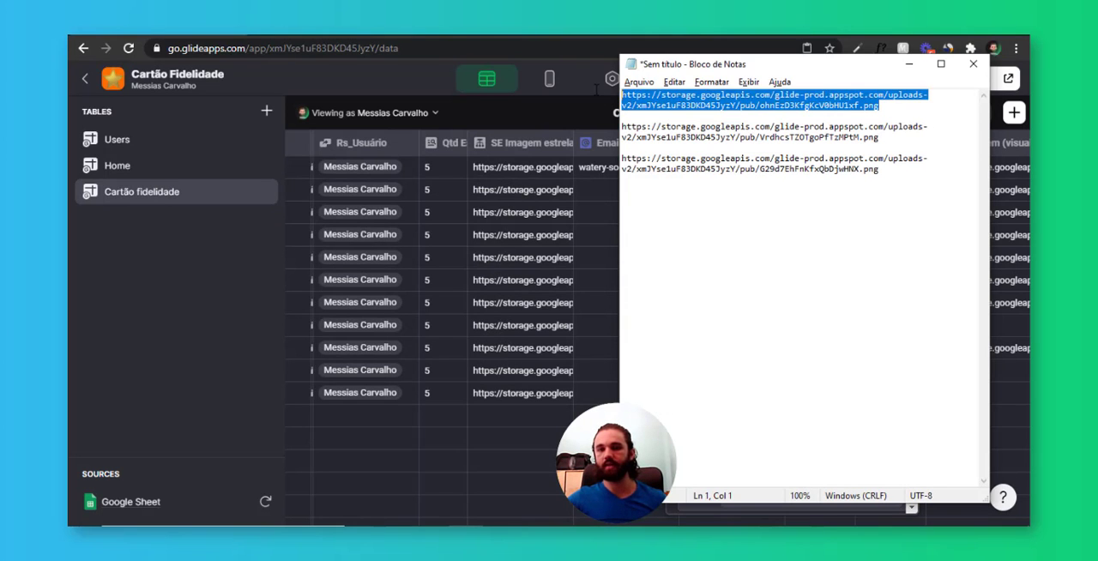
key("ctrl+c")
key("alt+Tab")
left_click(773, 492)
key("ctrl+v")
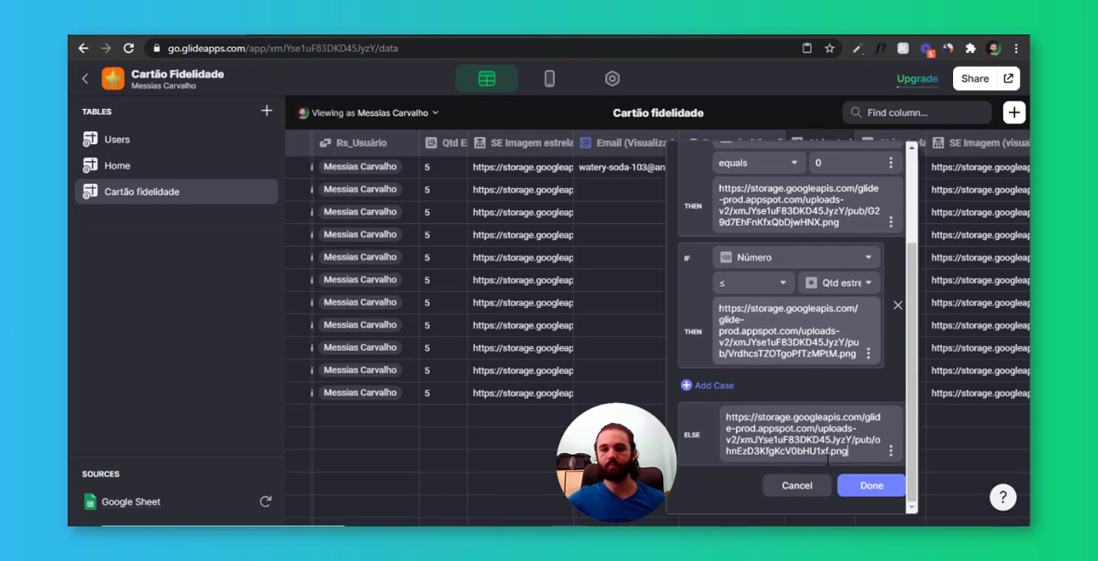
left_click(870, 486)
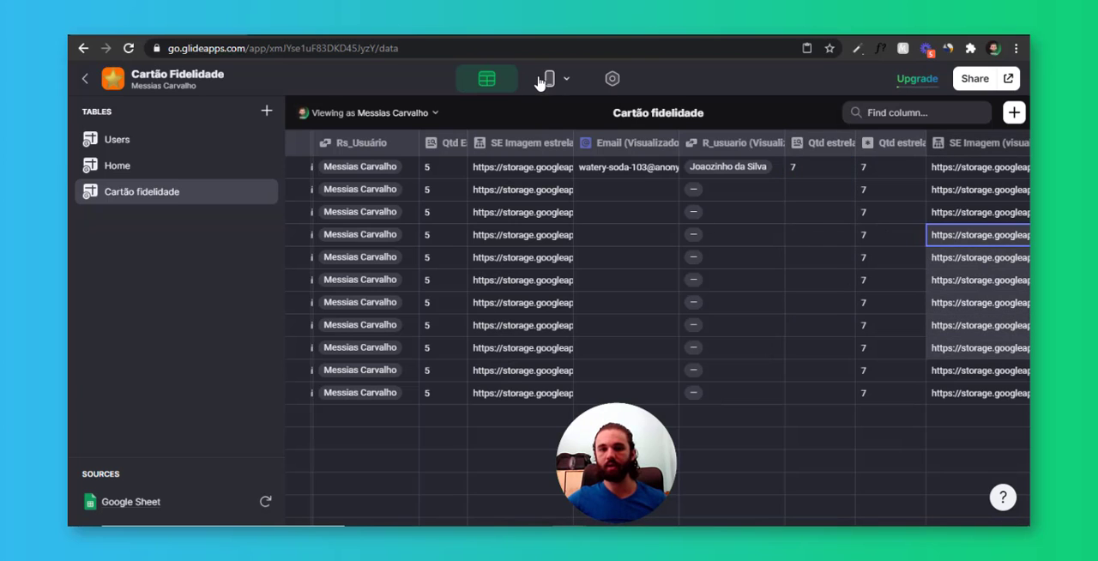
In the app layout, set the Cartão fidelidade inline list's image to SE Imagem (visualizado pelo ADM)
left_click(542, 80)
left_click(565, 251)
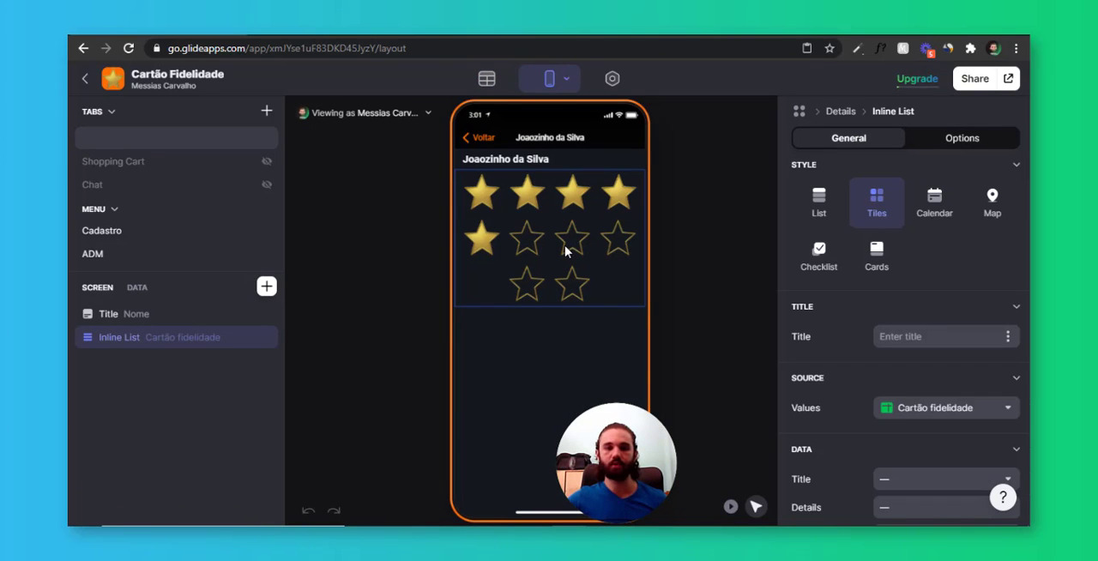
scroll(901, 363, "down", 5)
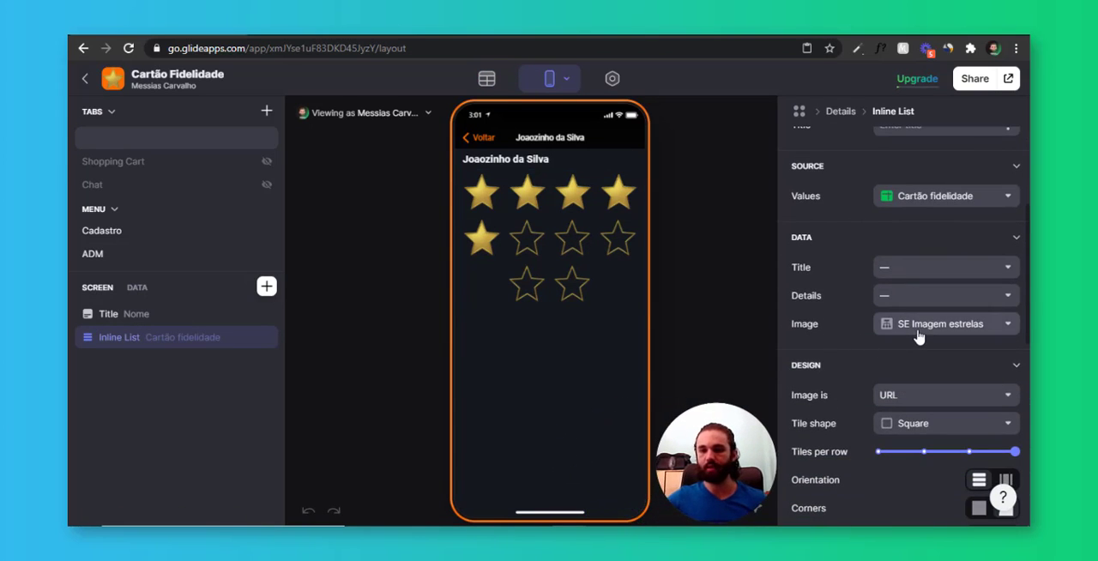
left_click(918, 326)
left_click(946, 456)
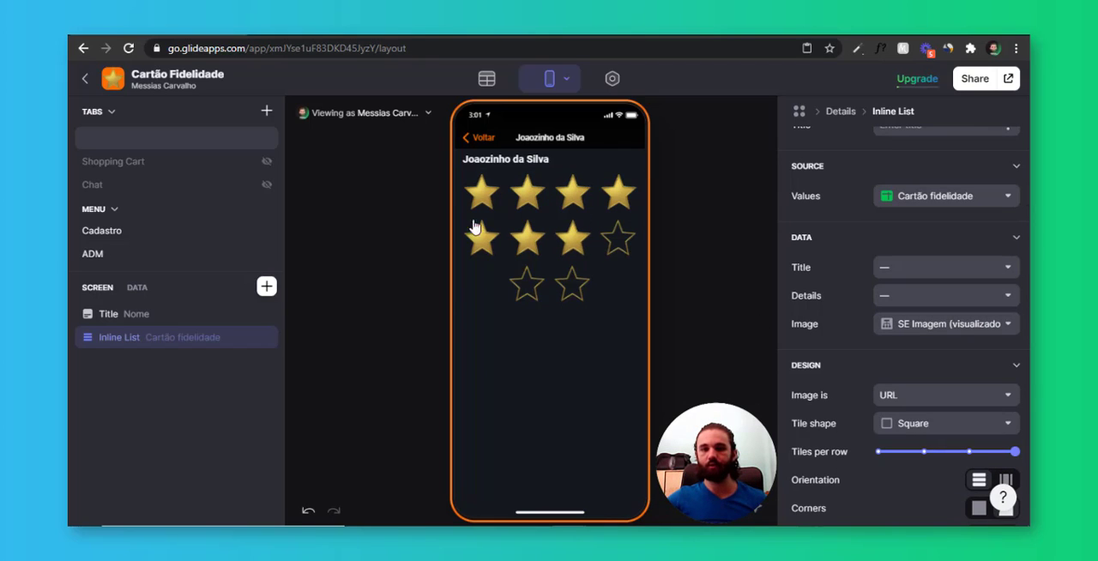
Open the first listed user's star card from the ADM list and add a Button Bar component to its details screen
left_click(476, 139)
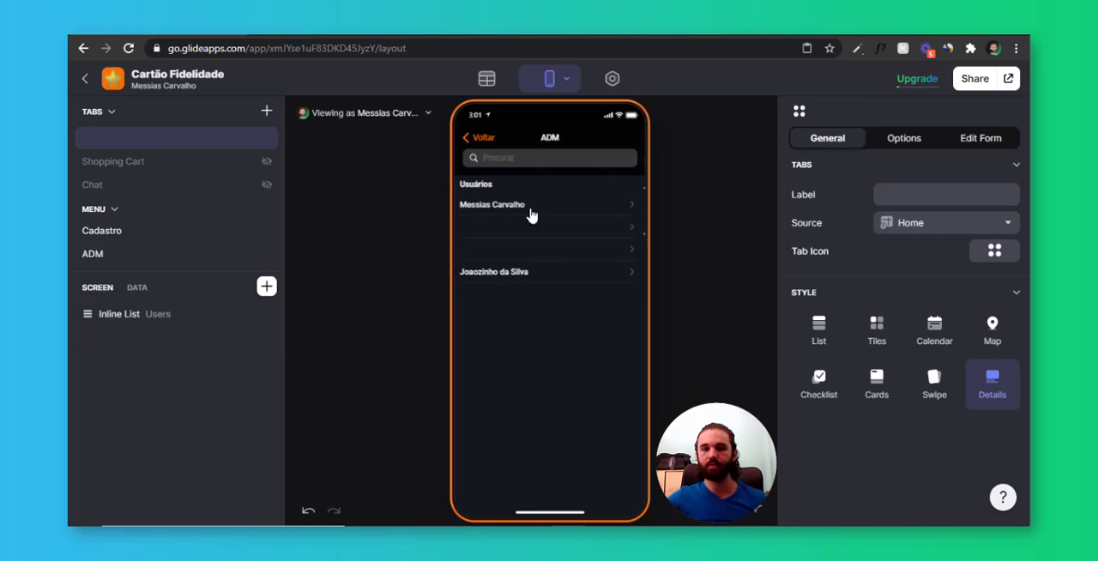
left_click(549, 213)
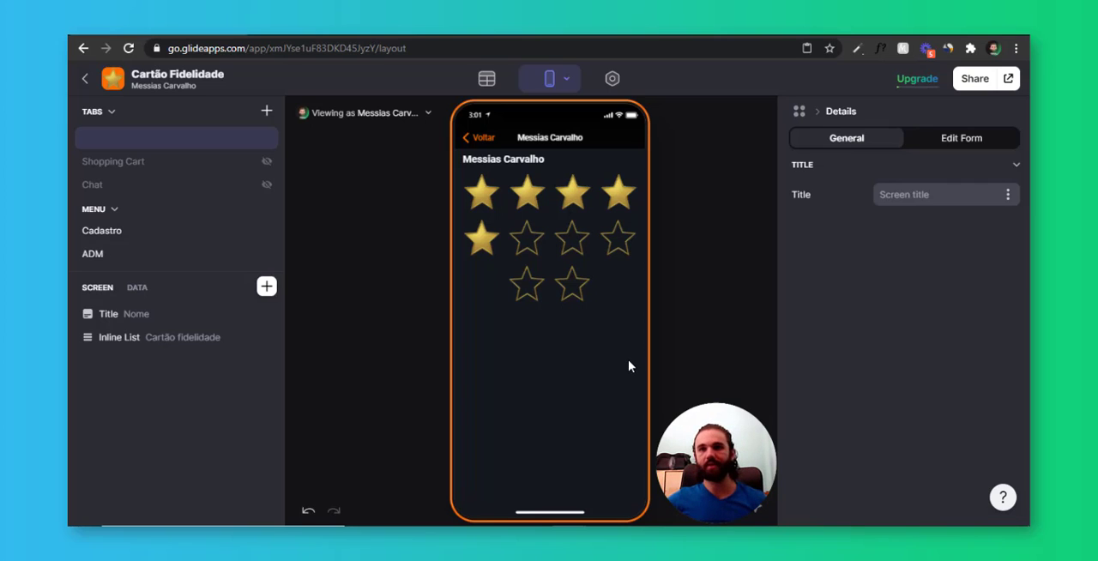
left_click(266, 287)
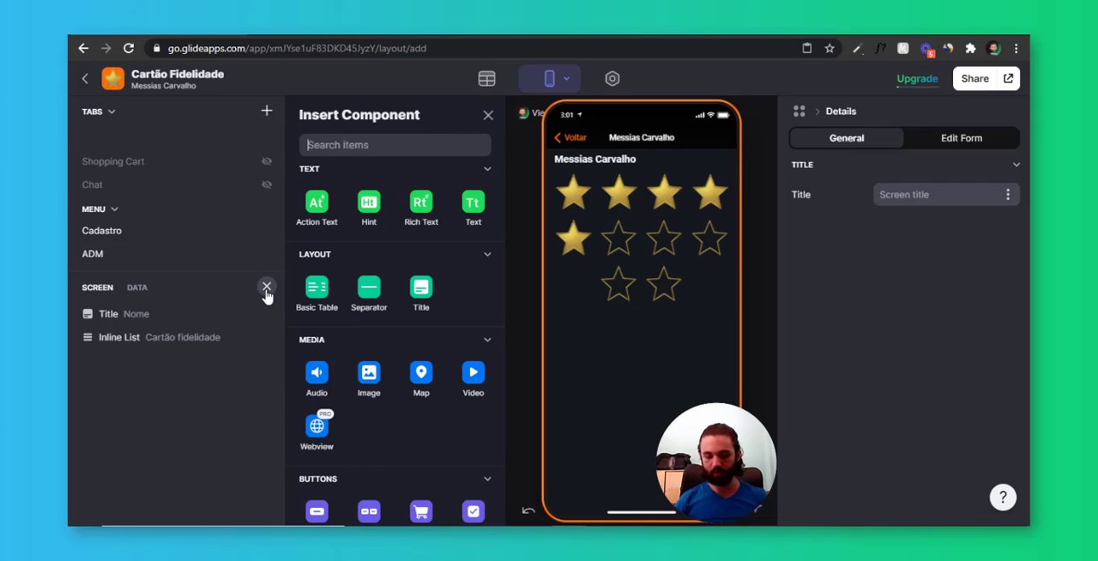
type("button")
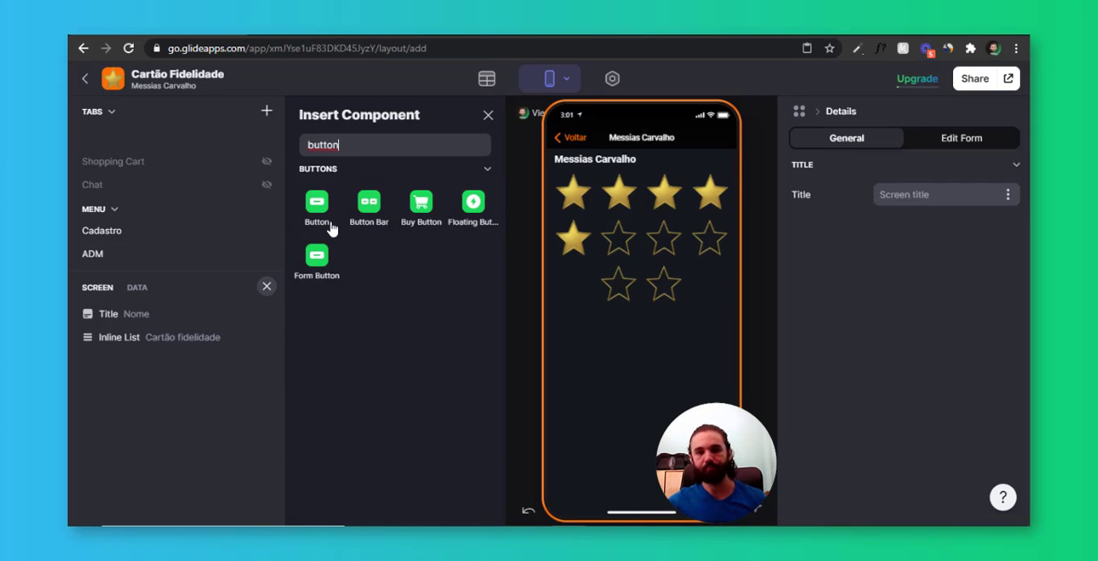
left_click(369, 204)
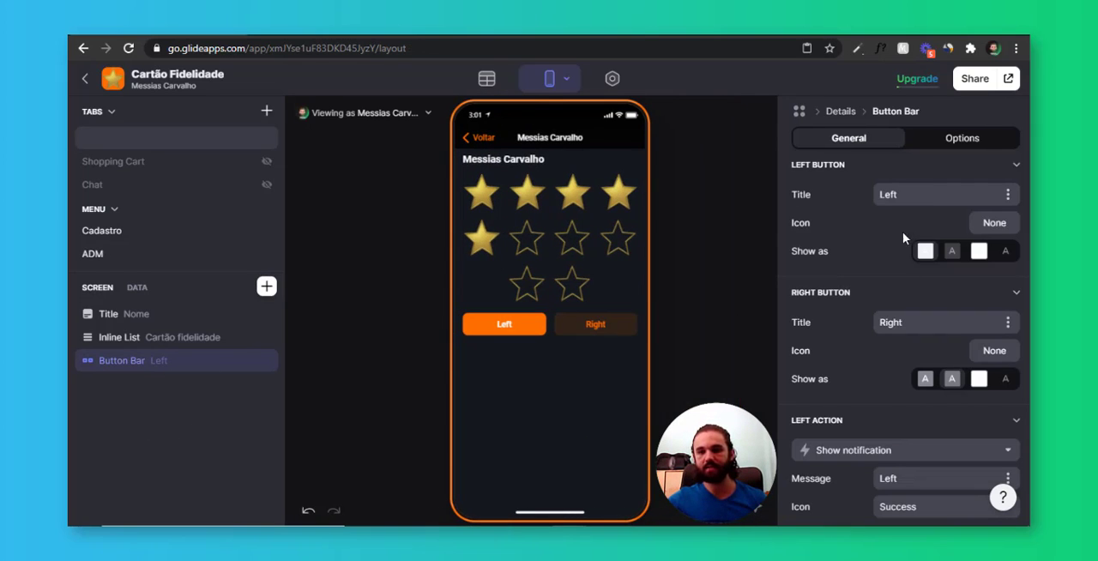
Clear the titles of both the left and right buttons in the Button Bar
left_click_drag(906, 196, 849, 201)
key("BackSpace")
left_click_drag(910, 322, 825, 327)
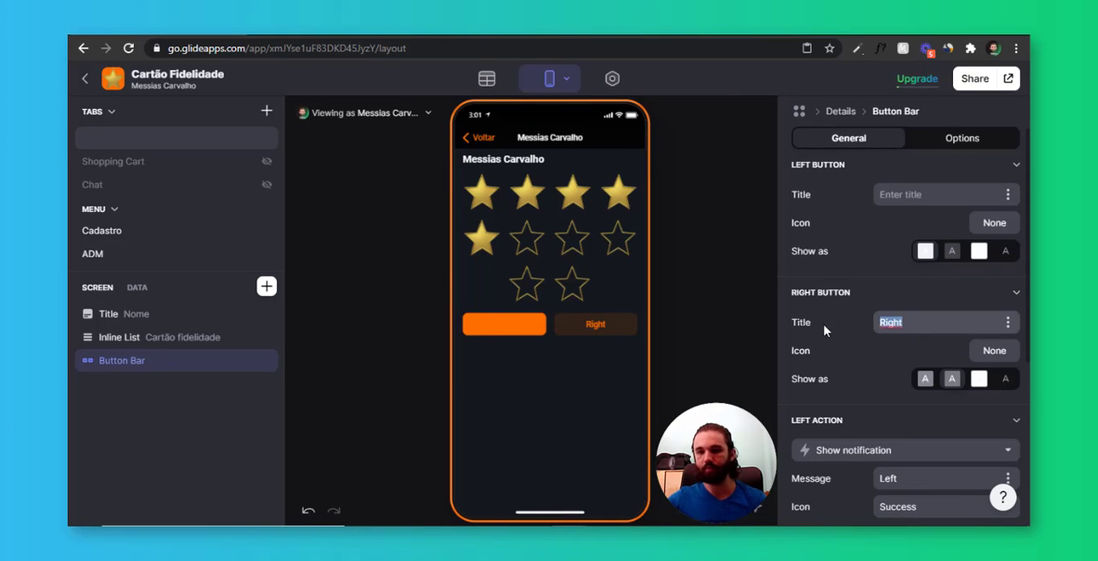
key("BackSpace")
Give the Button Bar's left button an outlined minus icon and its right button an outlined plus icon
left_click(993, 222)
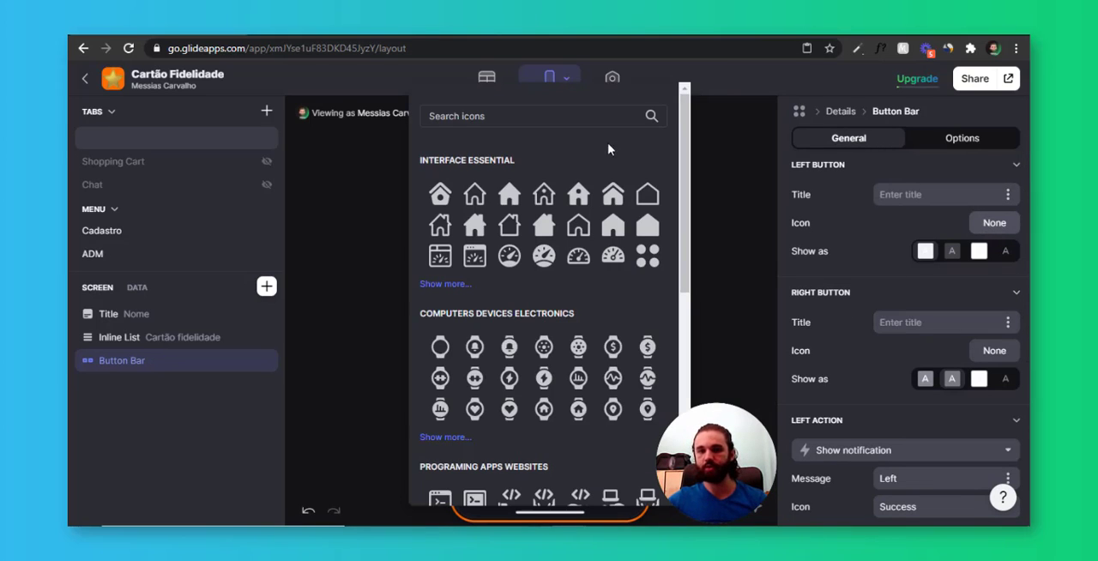
left_click(610, 115)
type("s")
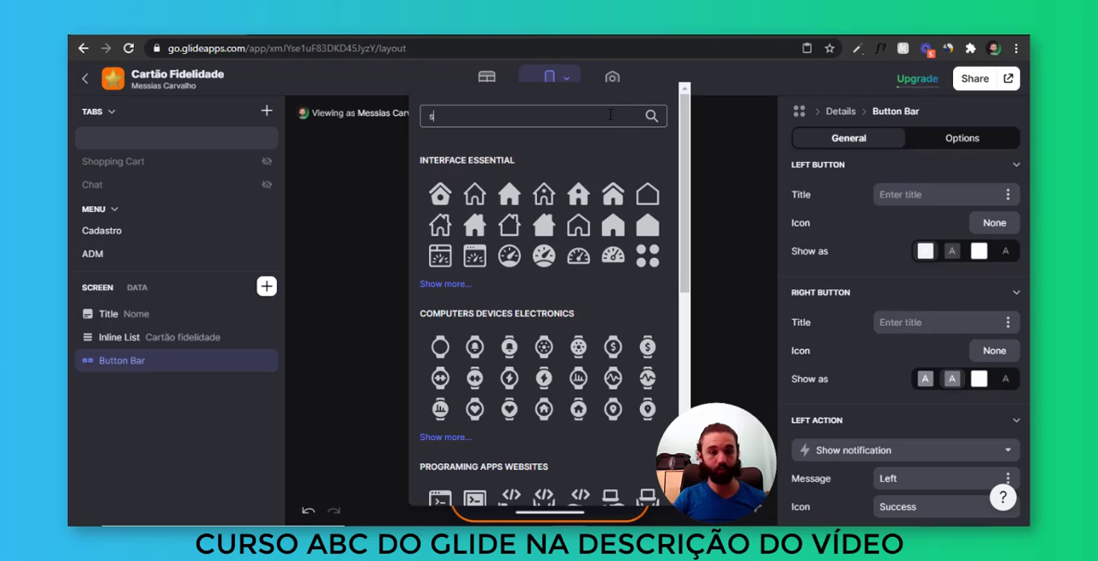
type("ub")
left_click(581, 202)
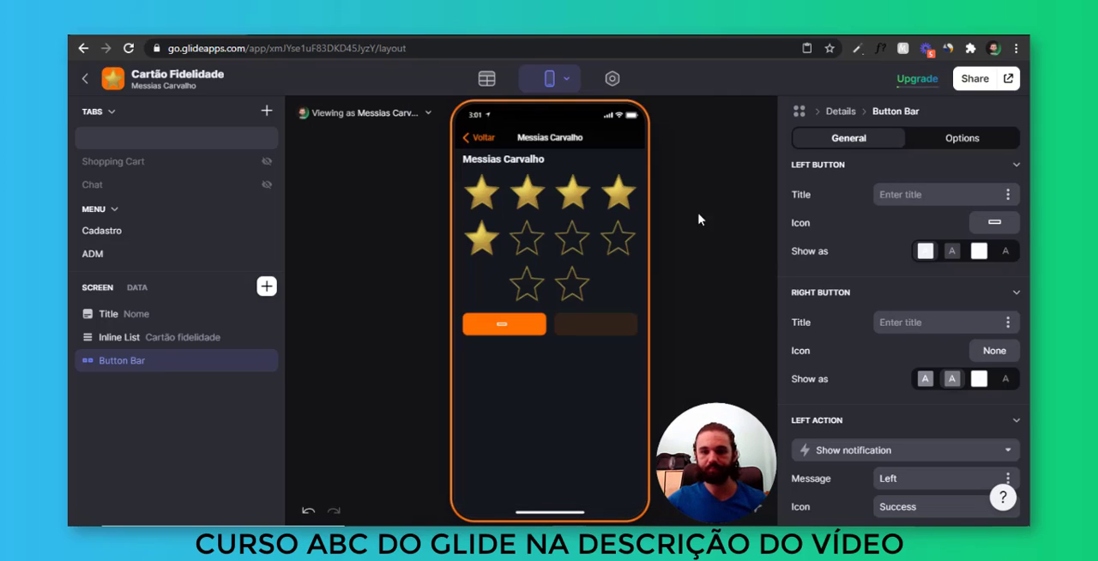
left_click(996, 352)
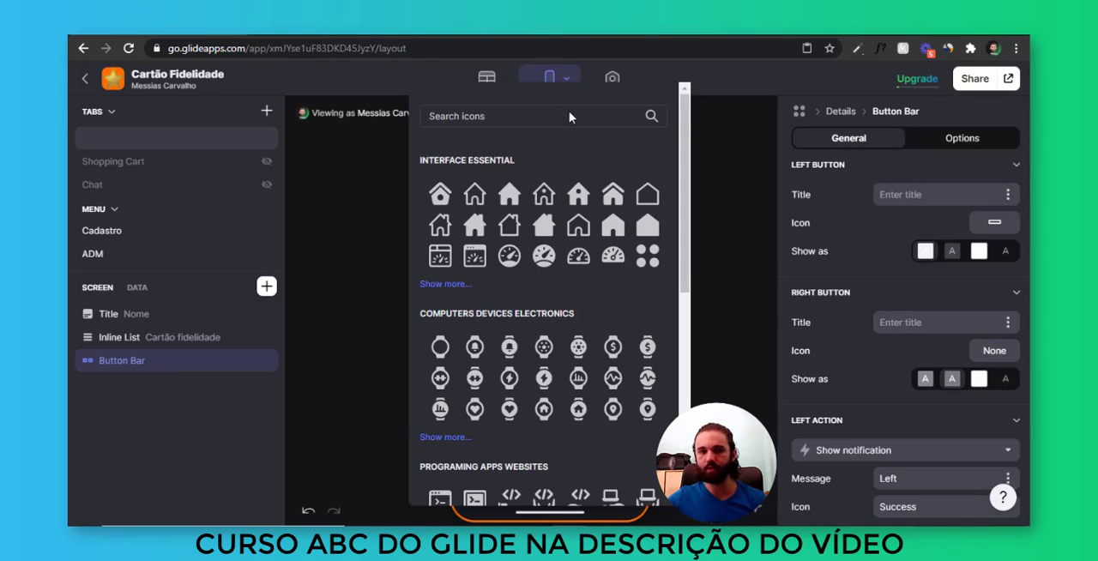
type("a")
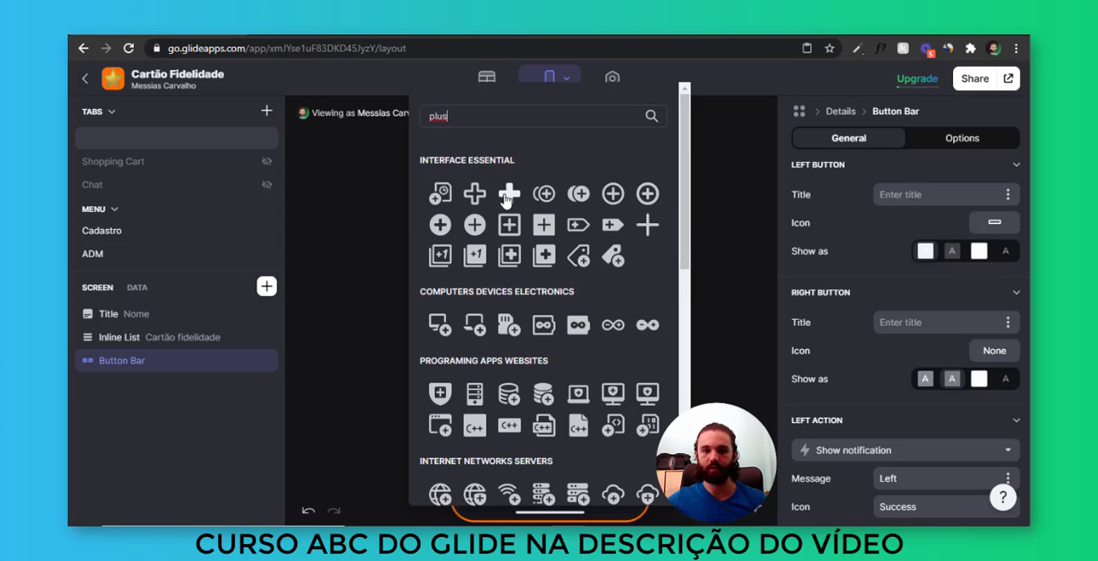
left_click(476, 196)
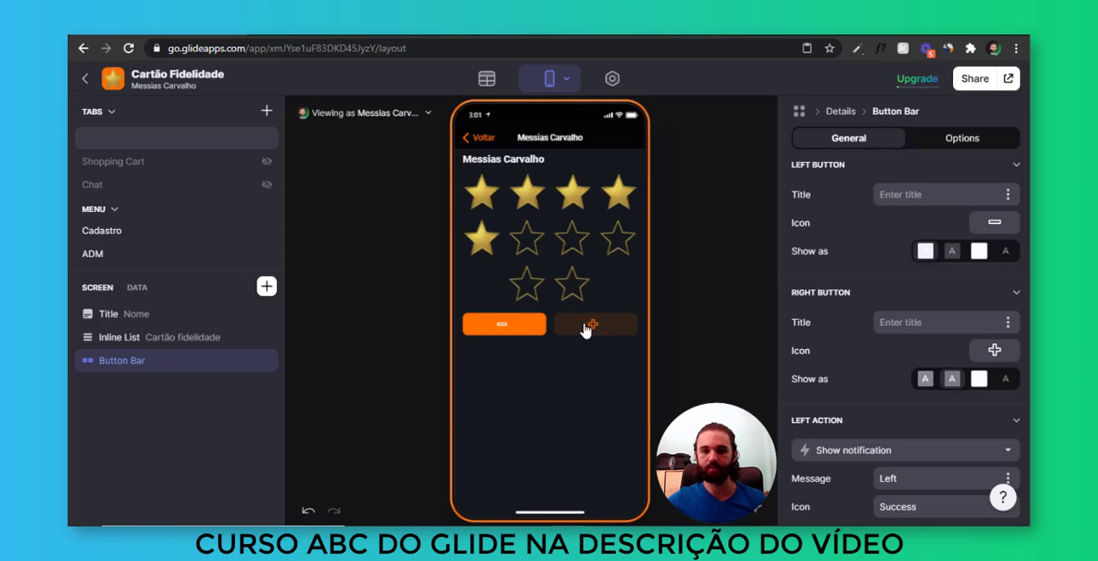
Show the plus button as filled and the minus button as transparent, and move the Button Bar above the inline list
left_click(934, 379)
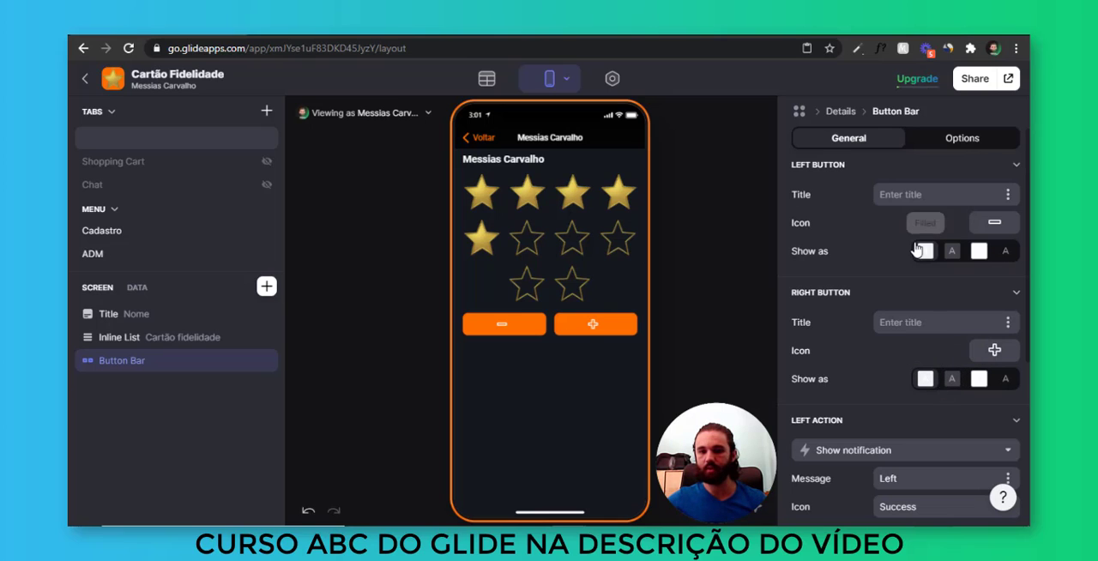
left_click(951, 251)
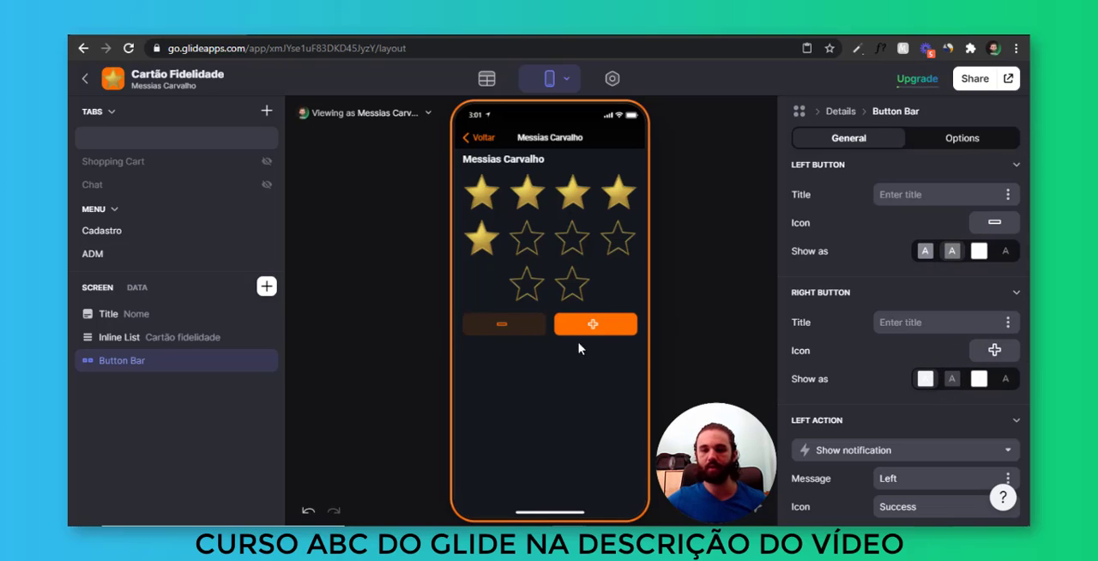
left_click_drag(210, 361, 211, 337)
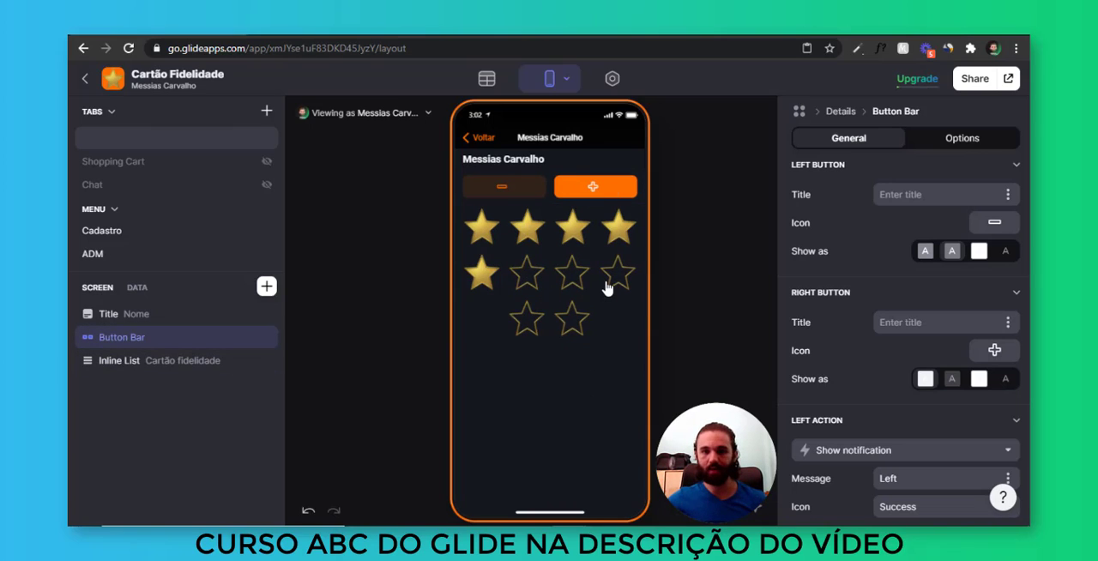
Set the Button Bar's left action to Increment on the Total Estrelas column
scroll(841, 240, "down", 3)
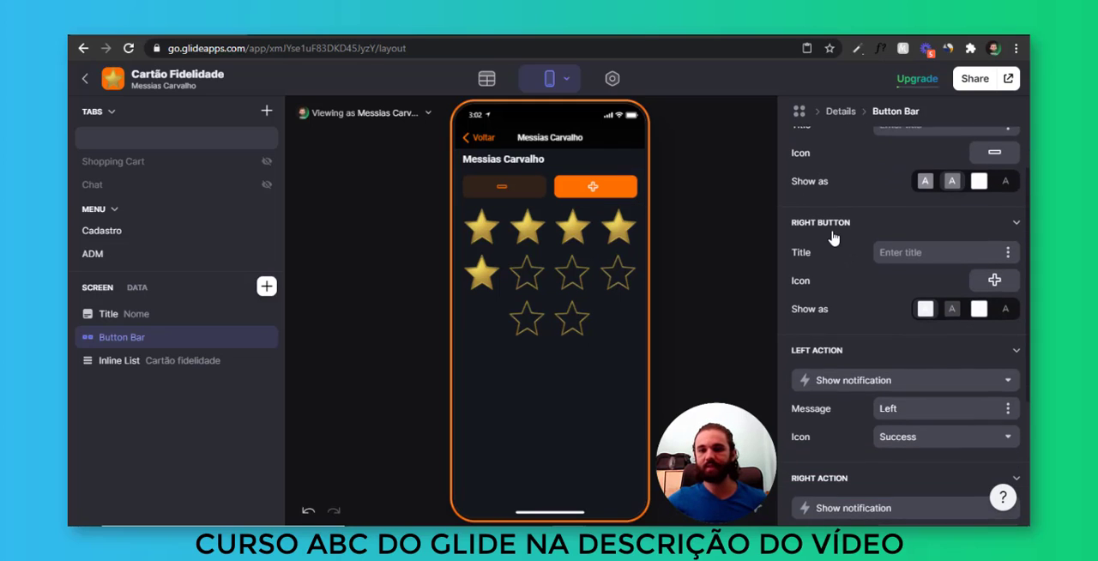
scroll(870, 265, "down", 2)
left_click(882, 244)
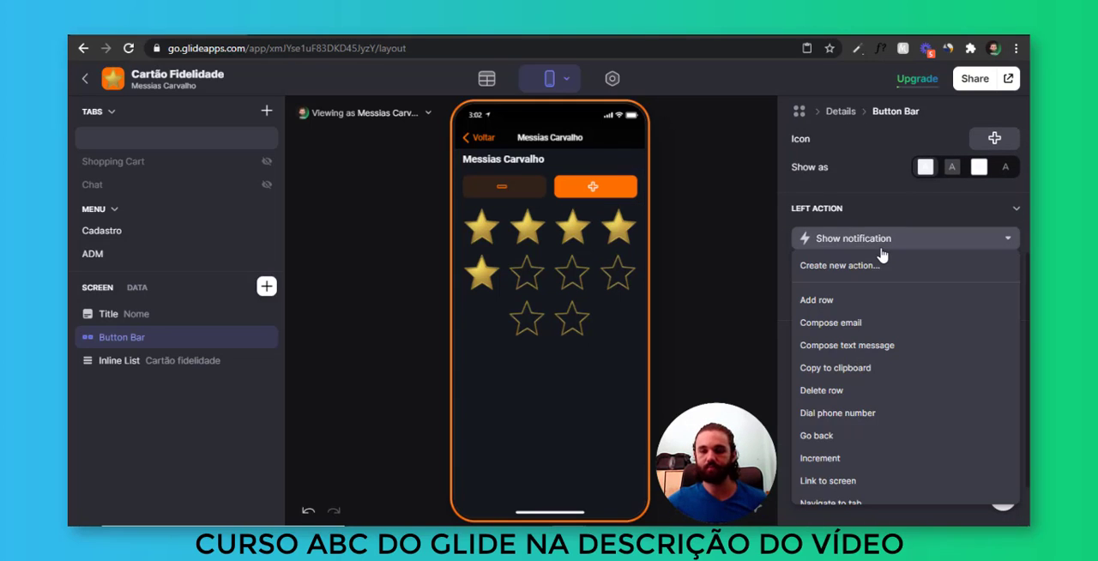
scroll(868, 343, "down", 2)
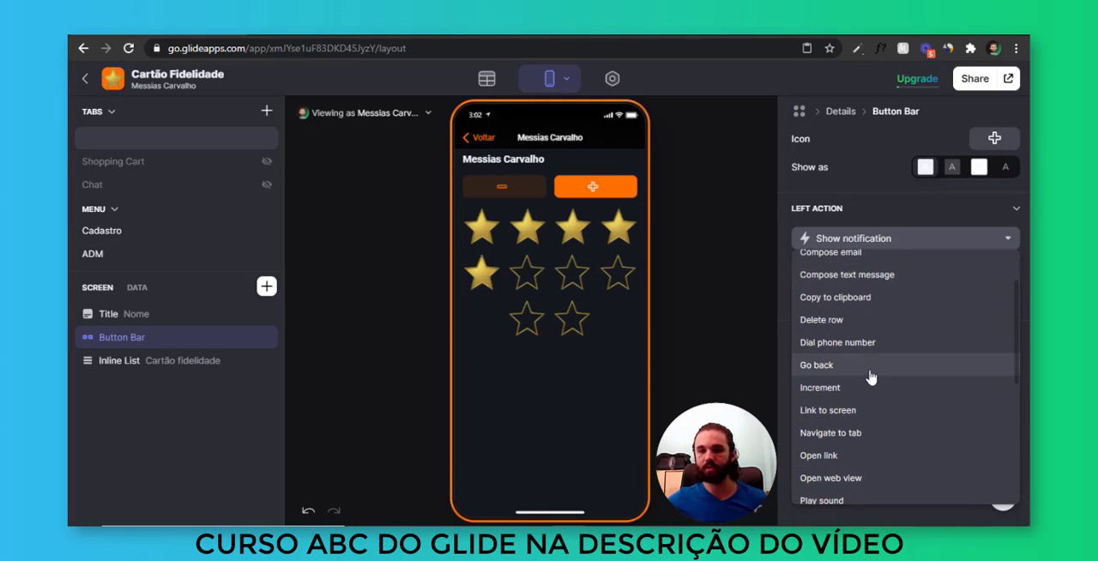
left_click(890, 389)
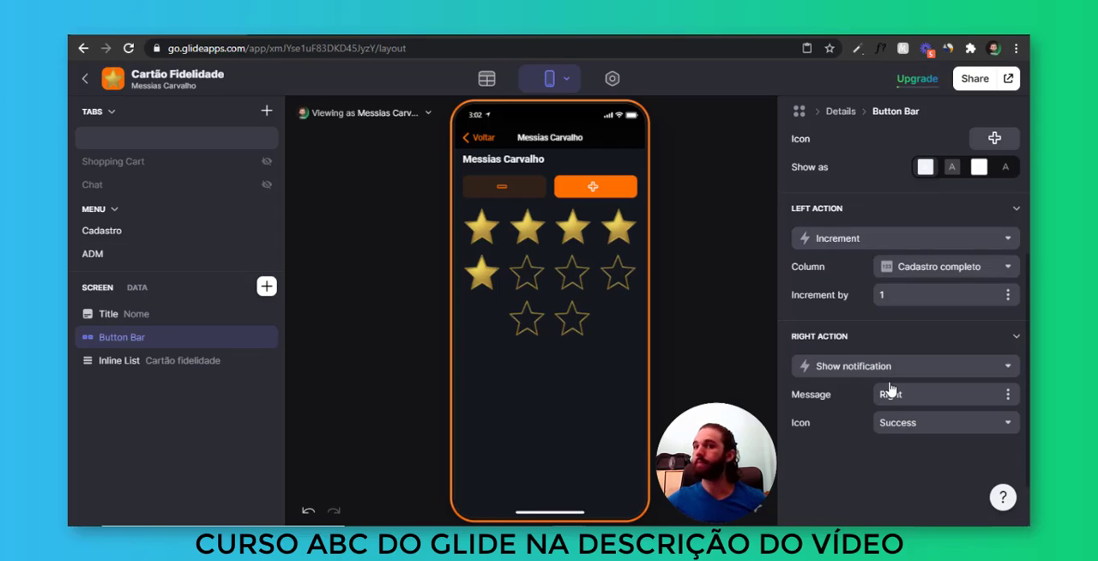
left_click(932, 267)
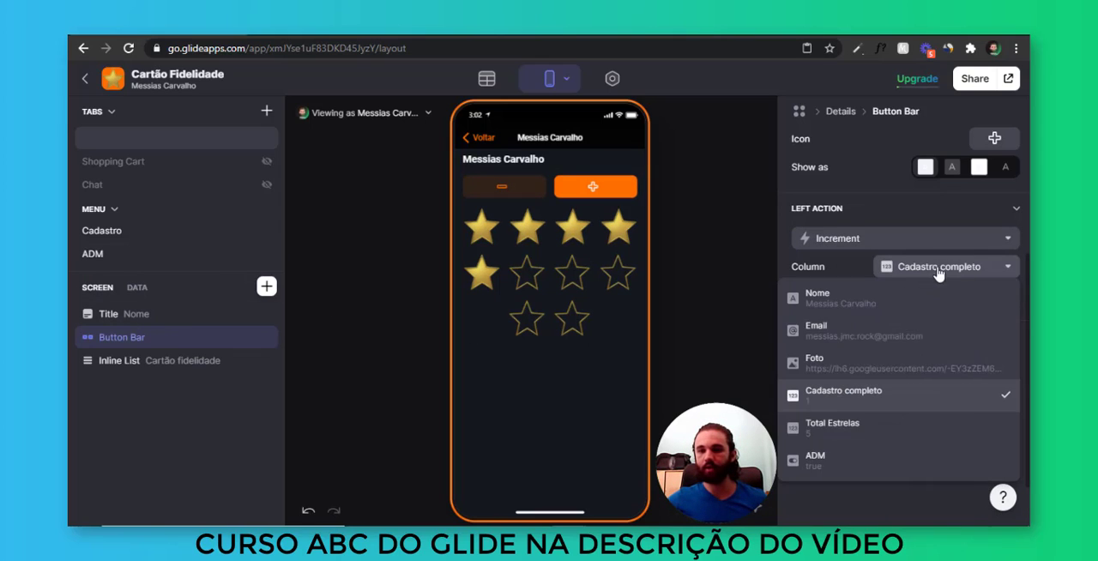
left_click(872, 434)
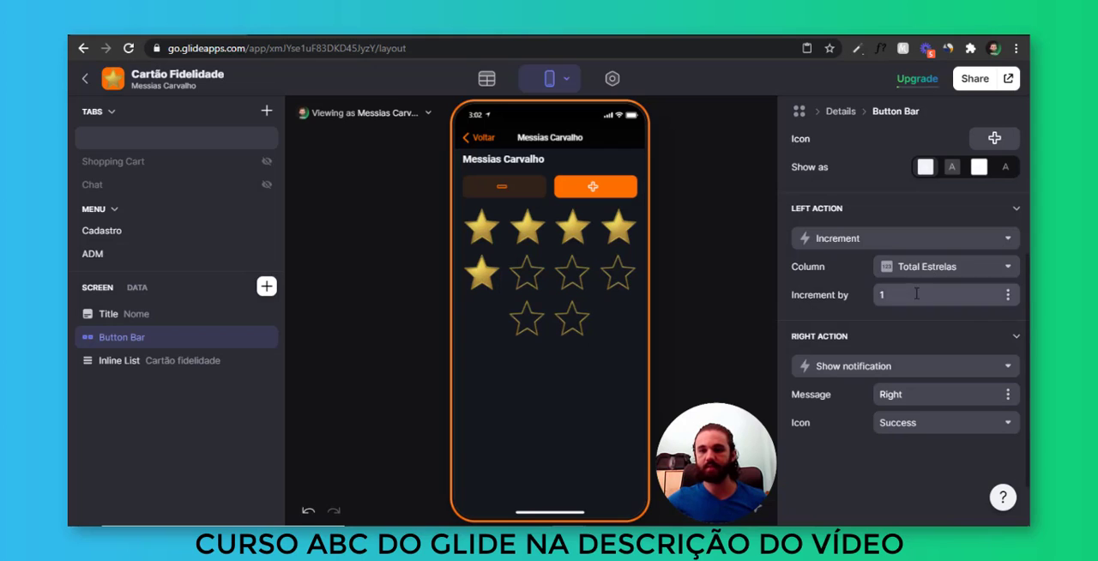
Set the Button Bar's left action to increment Total Estrelas by -1
scroll(911, 296, "up", 1)
scroll(913, 307, "up", 3)
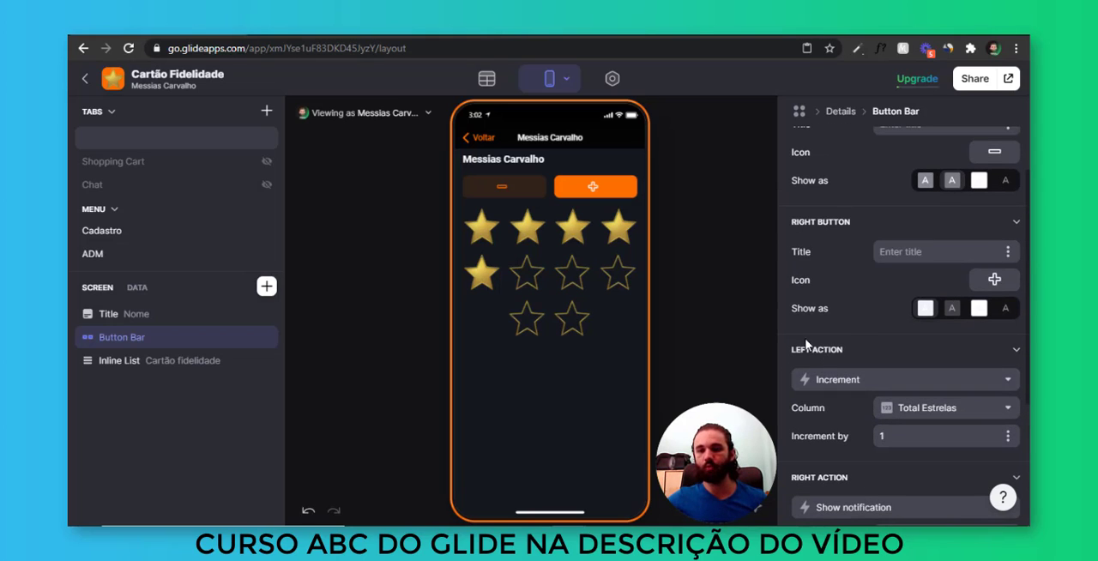
scroll(822, 191, "up", 2)
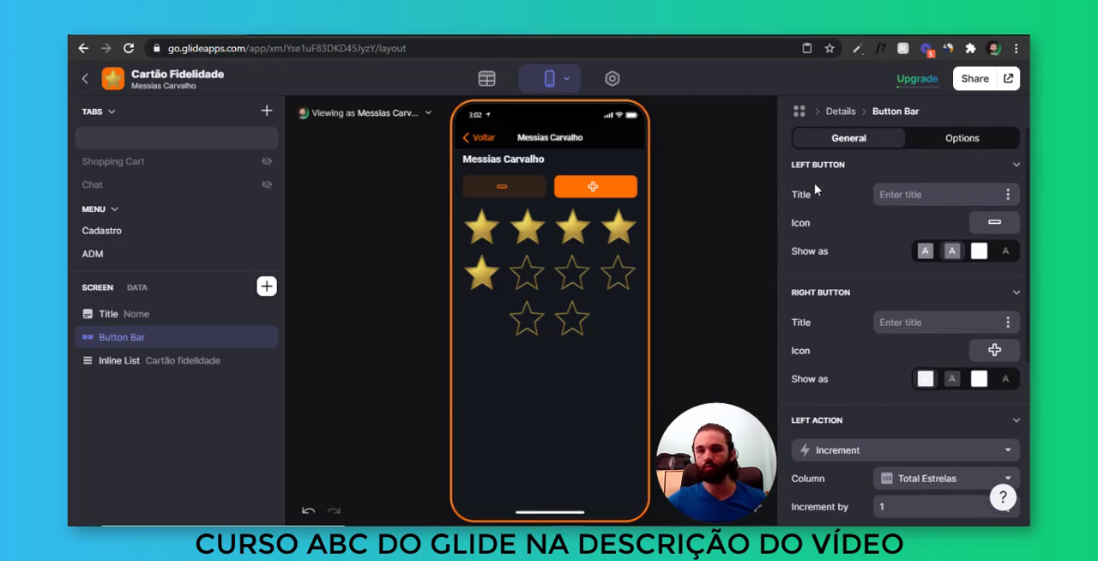
scroll(910, 343, "down", 3)
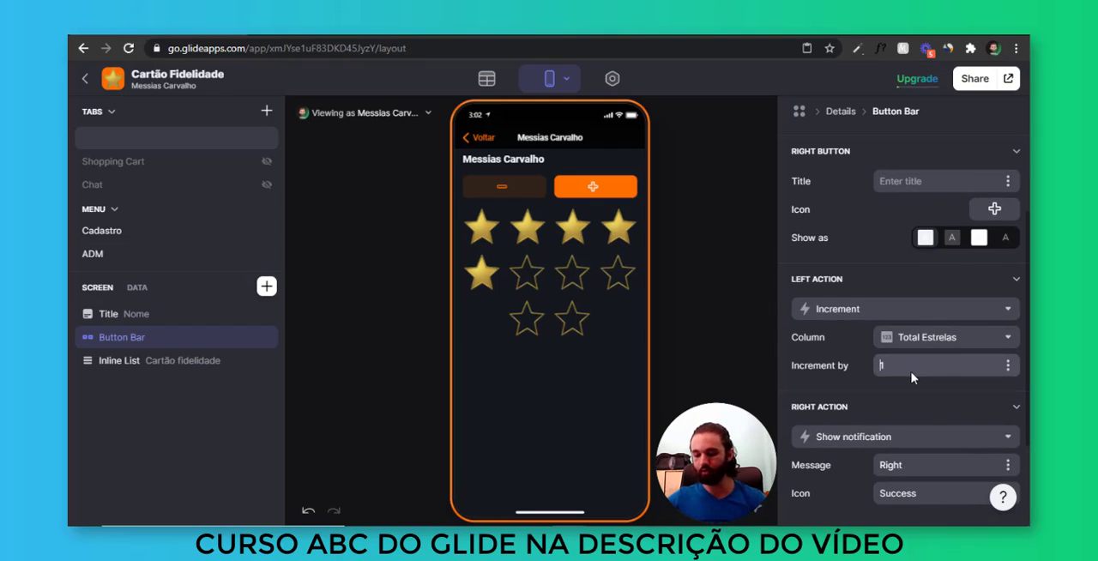
type("-")
scroll(849, 369, "down", 2)
Set the Button Bar's right action to Increment on the Total Estrelas column by 1
left_click(861, 368)
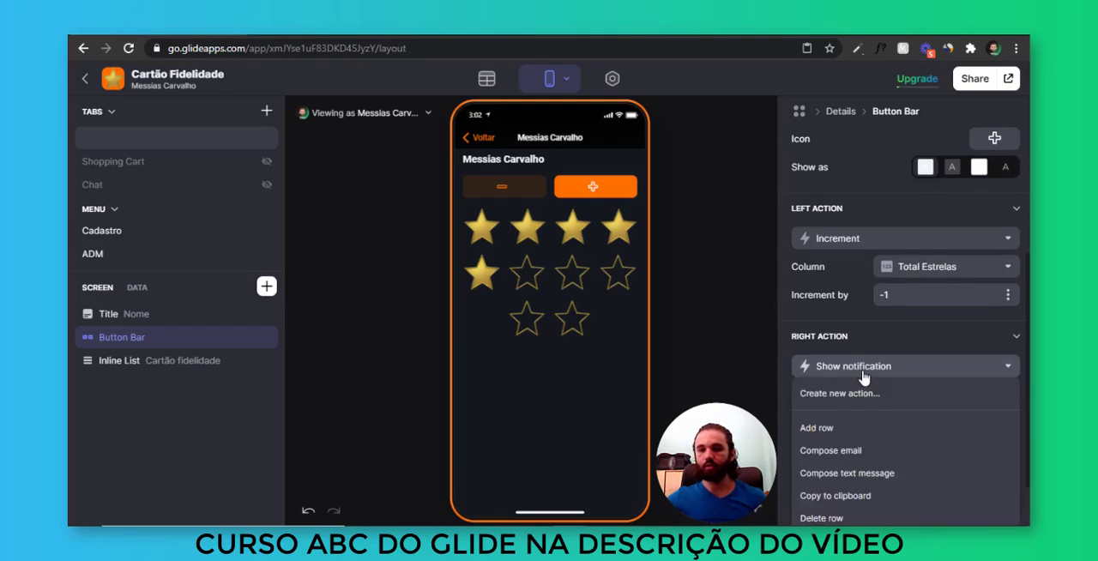
left_click(856, 276)
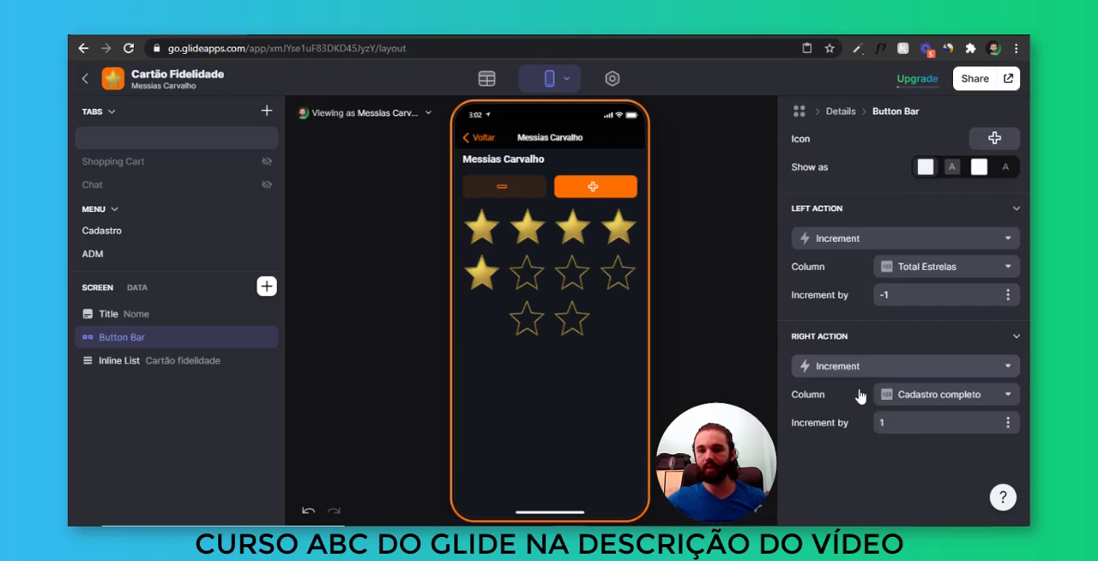
left_click(914, 397)
left_click(830, 335)
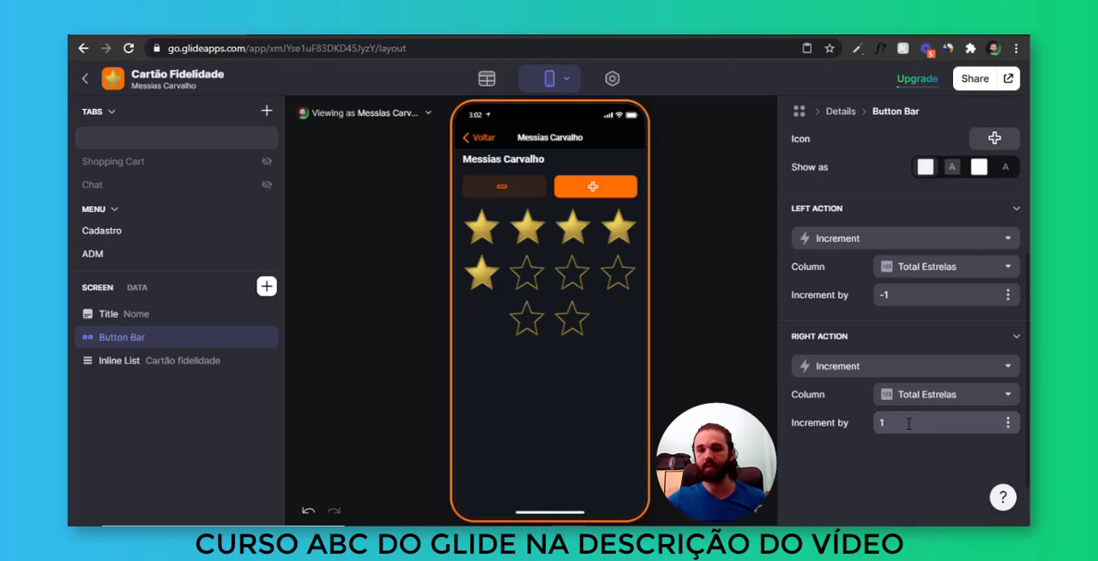
left_click(909, 423)
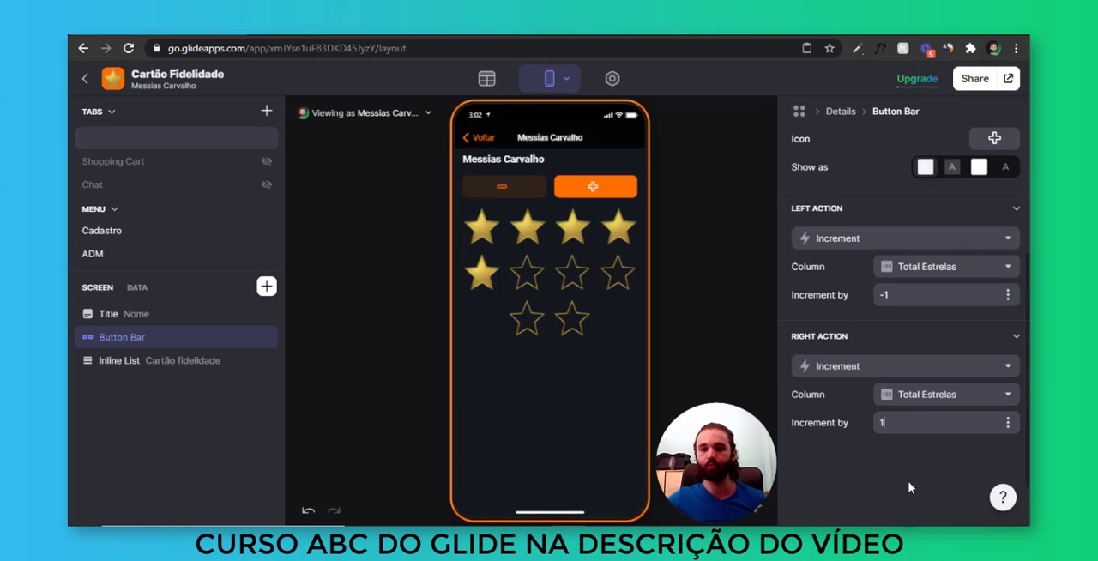
Test both buttons in the preview by adding one star and removing stars until the card is empty
left_click(606, 194)
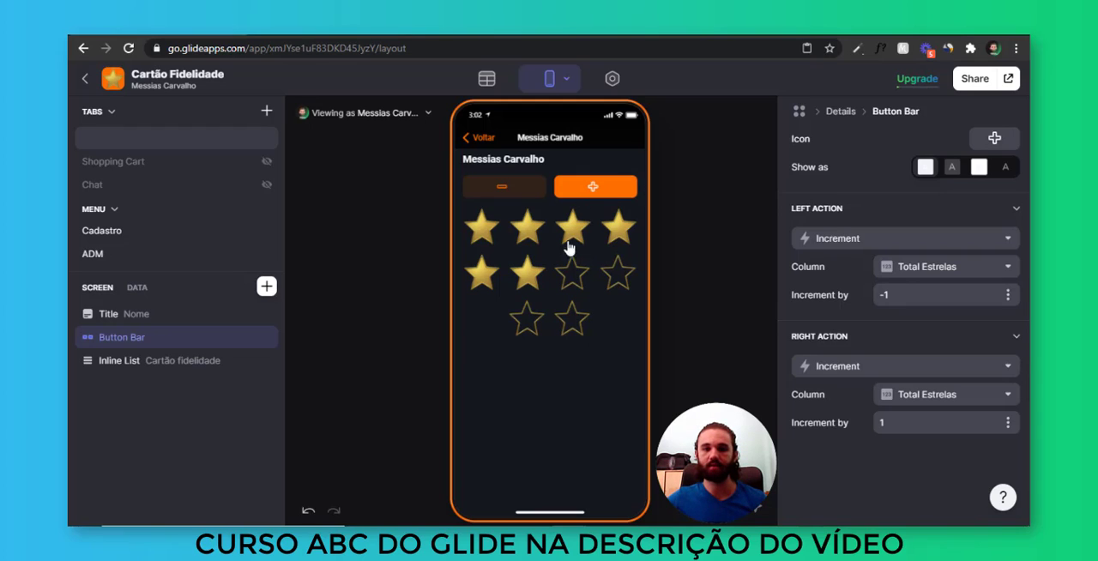
left_click(506, 193)
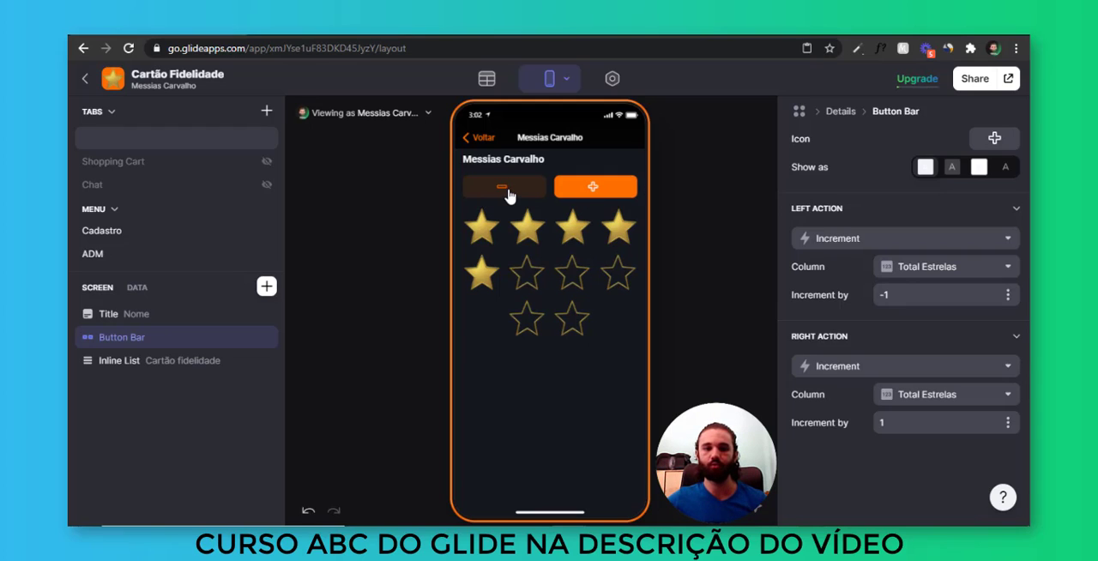
left_click(507, 193)
left_click(507, 194)
left_click(508, 195)
left_click(509, 196)
left_click(511, 197)
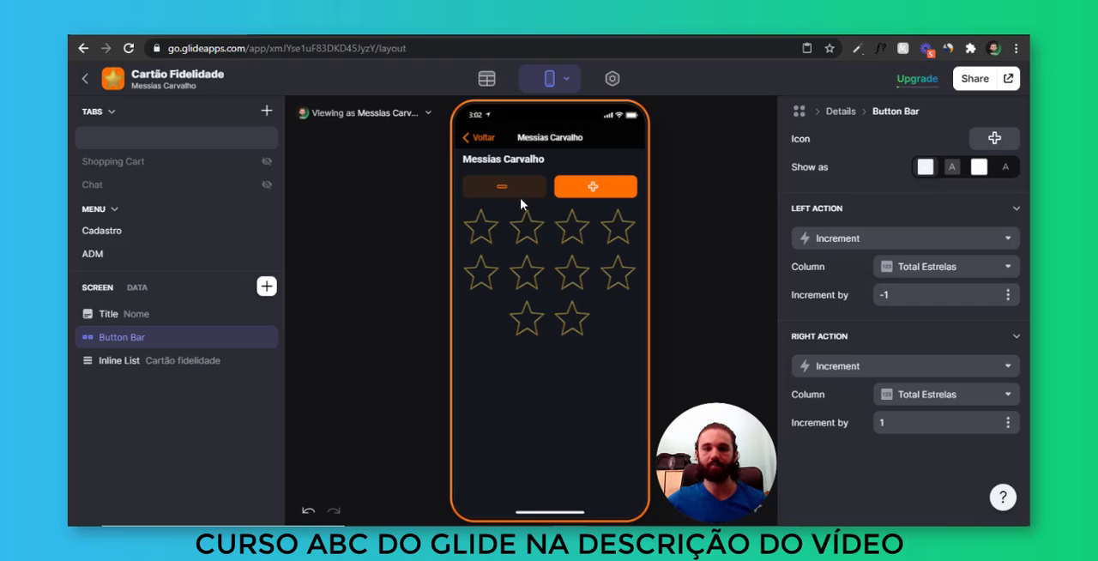
Show the open user's row data and inspect the Total Estrelas column without changing its settings
left_click(138, 289)
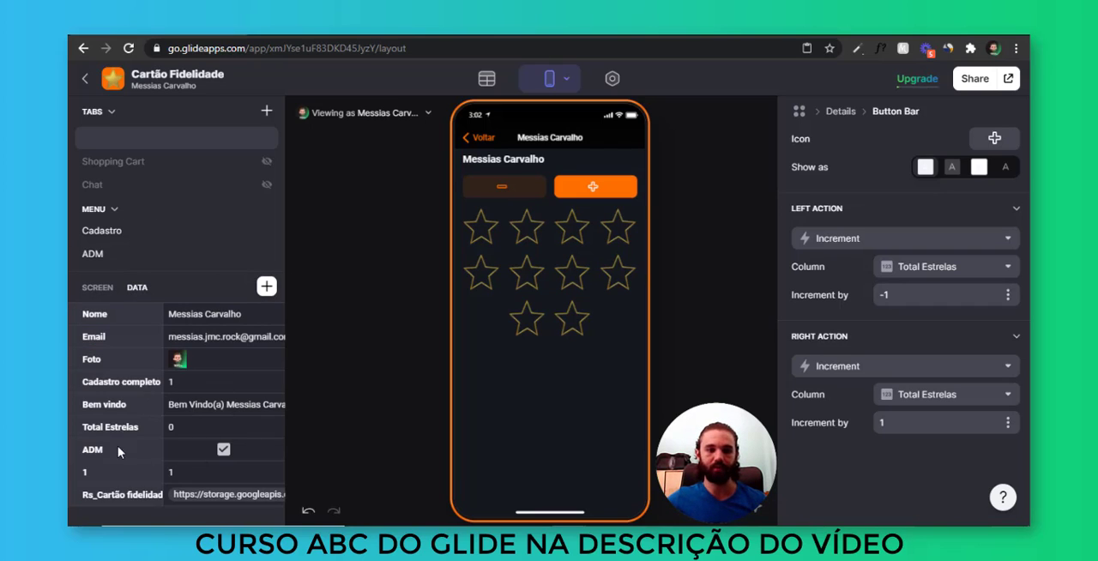
left_click(187, 429)
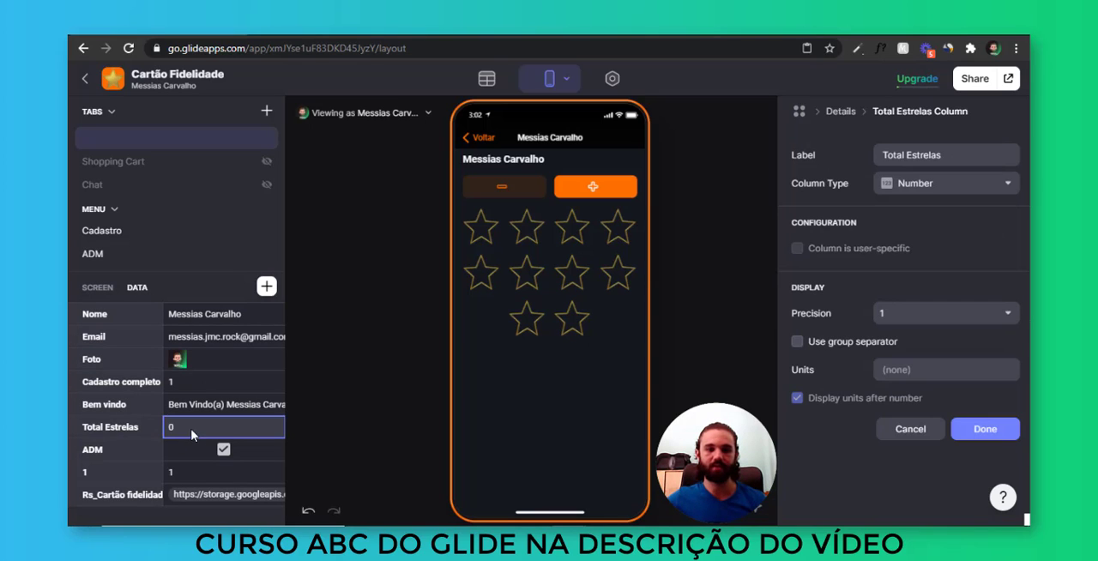
left_click(912, 428)
Add stars with the preview's plus button until all ten stars on the card are filled
left_click(605, 191)
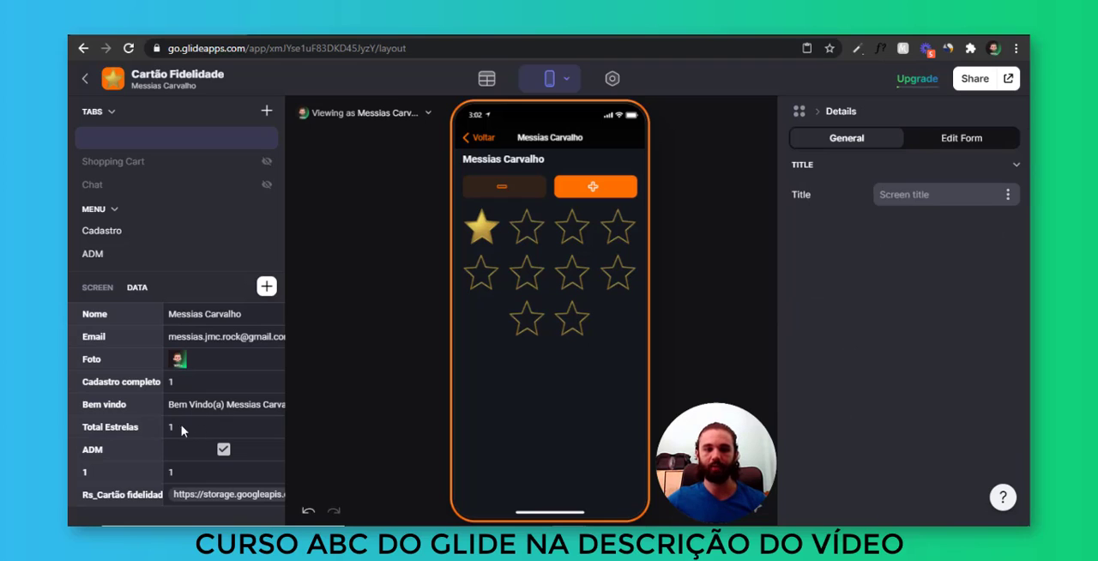
left_click(630, 189)
left_click(628, 190)
left_click(627, 191)
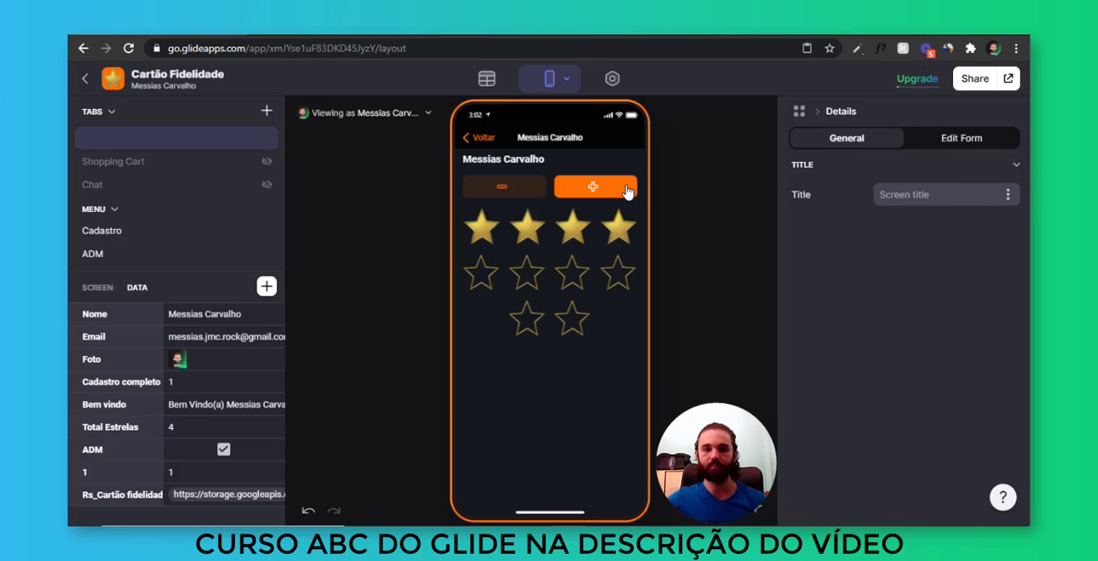
left_click(627, 189)
left_click(627, 189)
left_click(625, 189)
left_click(626, 189)
left_click(604, 194)
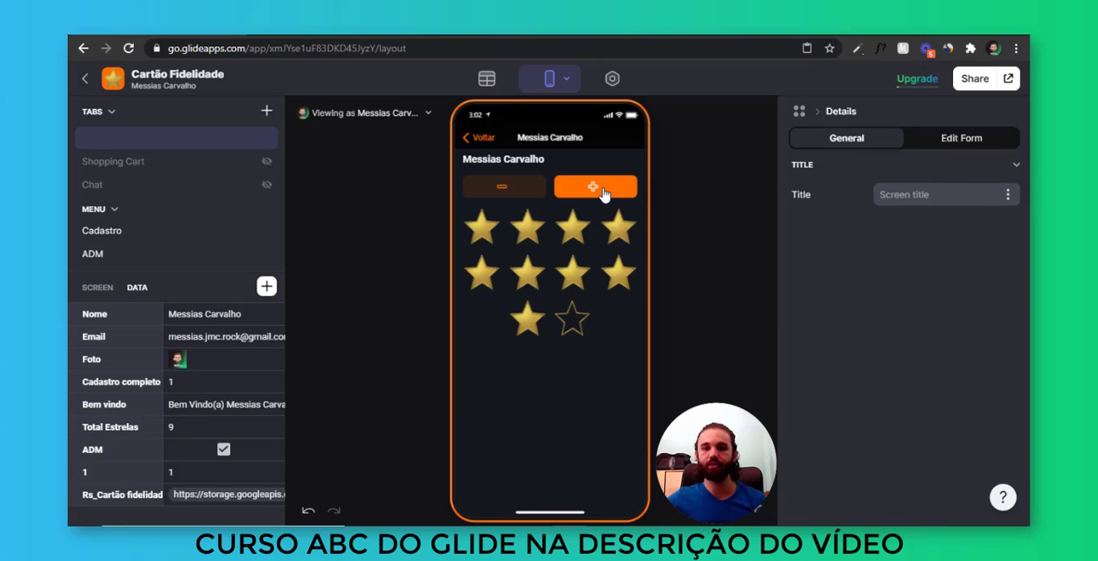
left_click(605, 194)
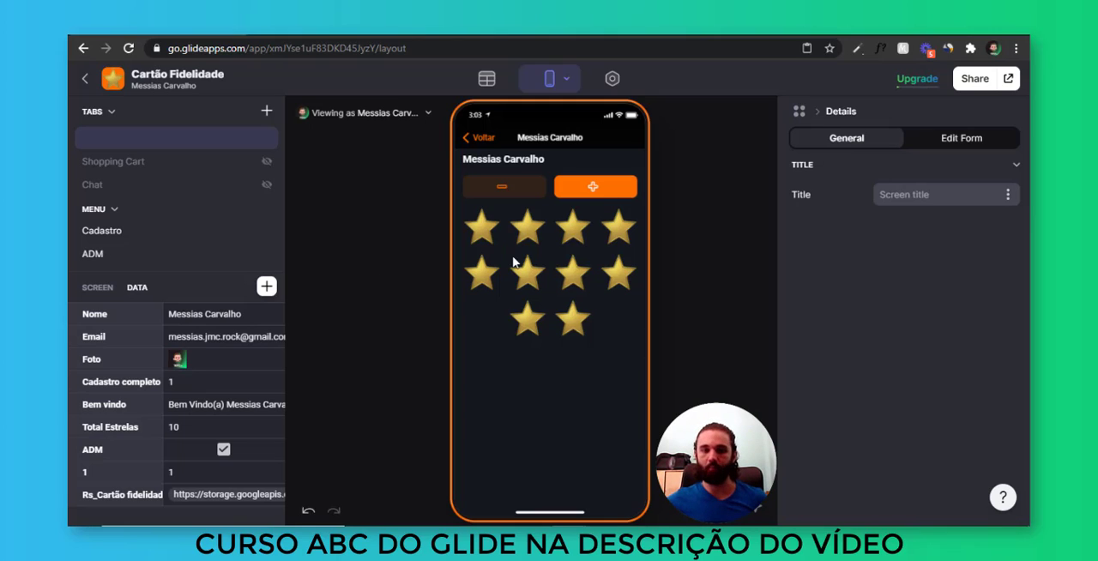
Return to the screen's component list and open the Users table in the data editor
left_click(108, 288)
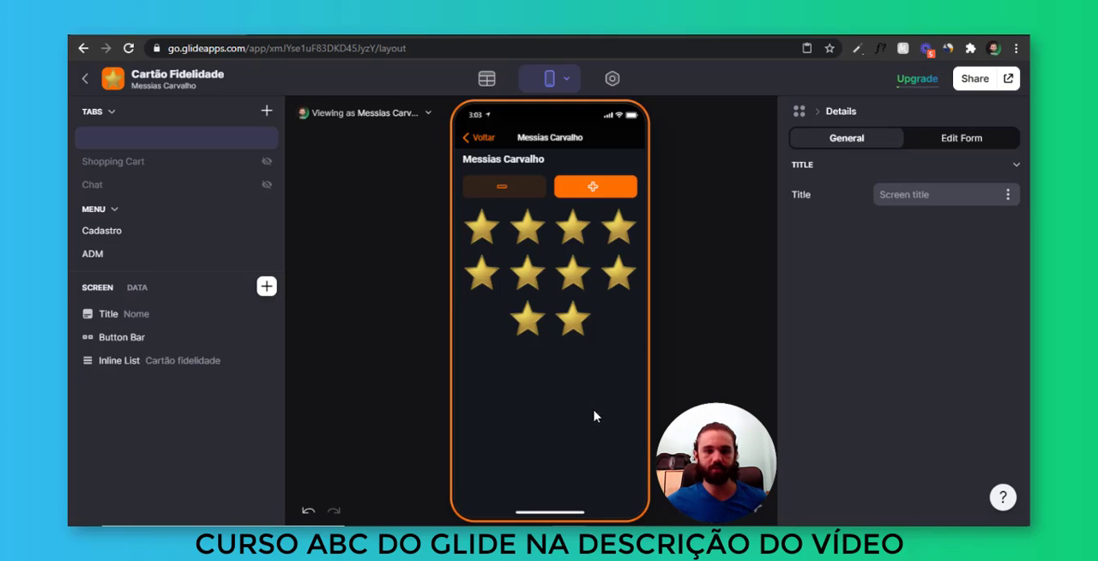
left_click(488, 80)
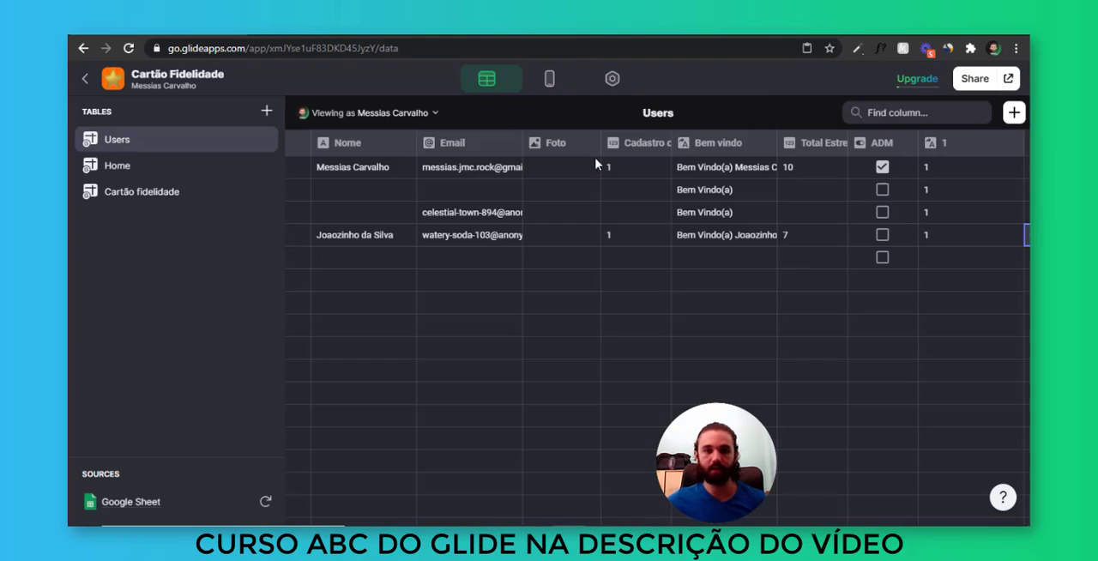
scroll(839, 210, "right", 3)
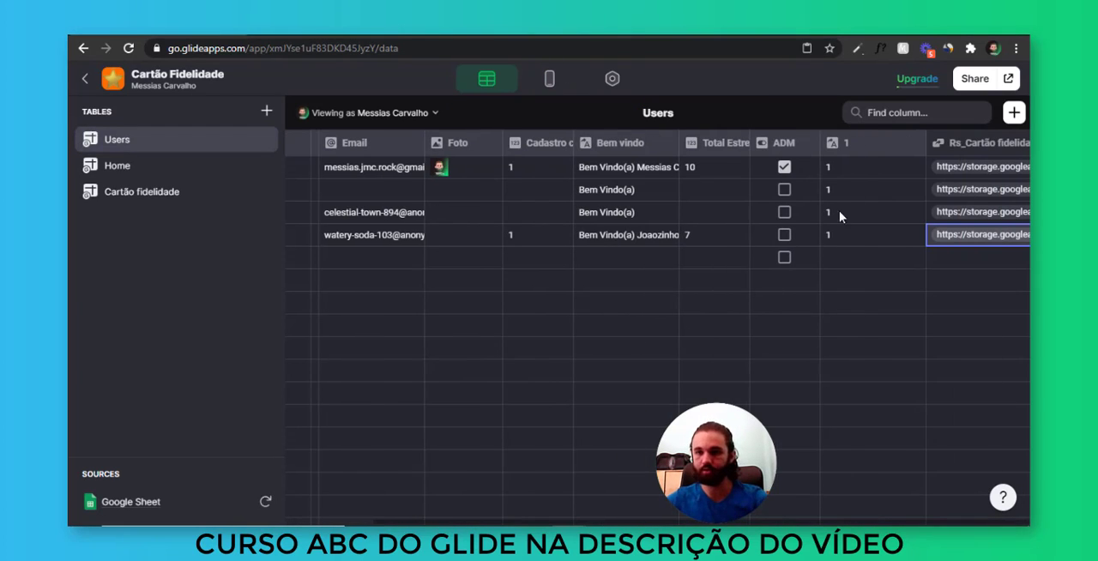
Try placing the Rs_Cartão fidelidade column ahead of column 1 and put it back after it
left_click(904, 144)
left_click(904, 250)
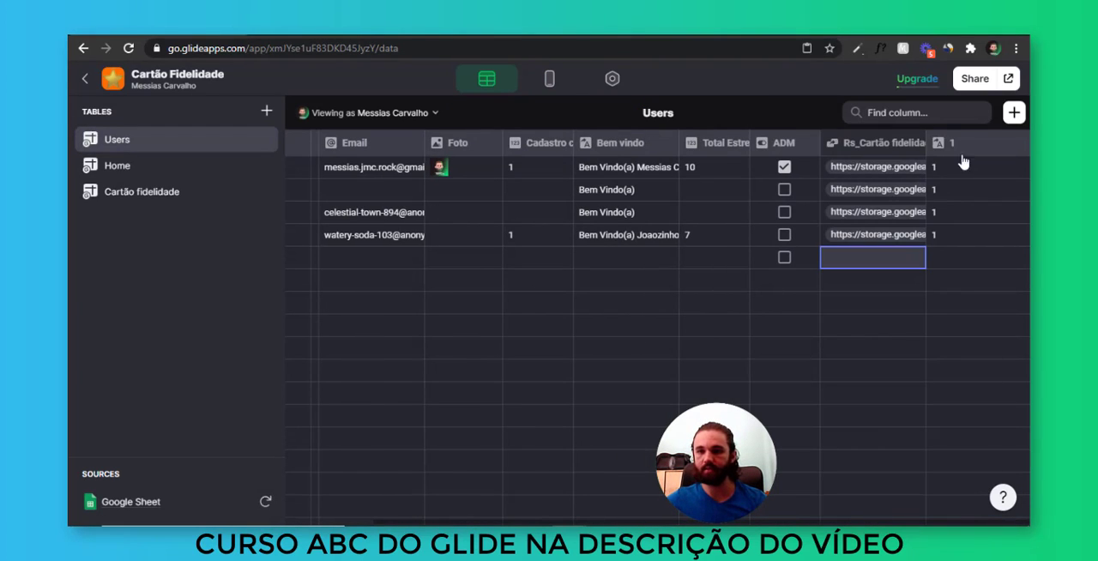
left_click(979, 197)
left_click_drag(901, 145, 978, 147)
left_click(967, 238)
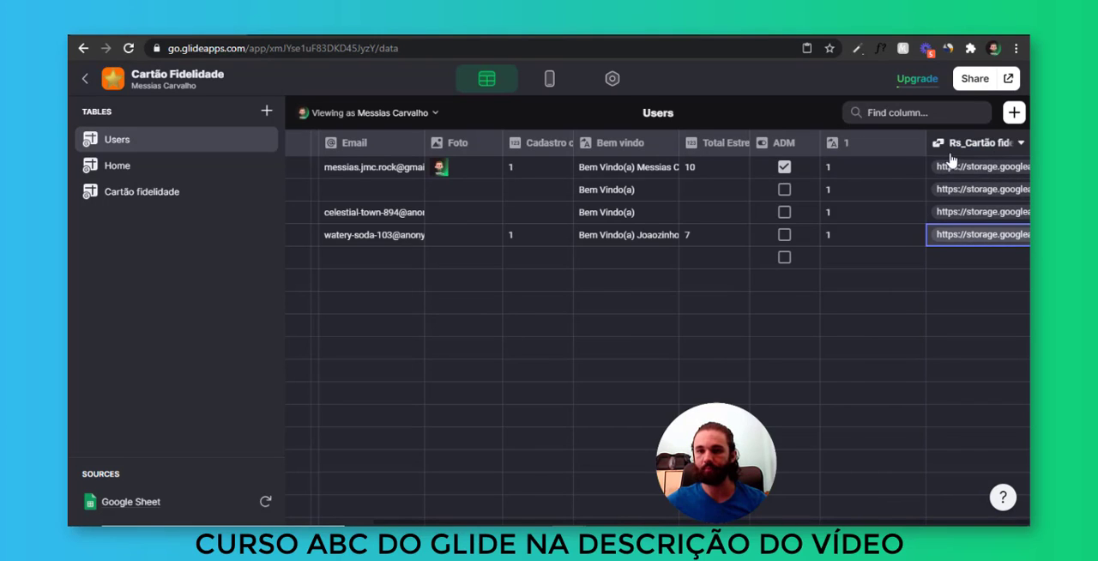
Move column 1 to the front of the Users table, before Nome
scroll(793, 240, "left", 2)
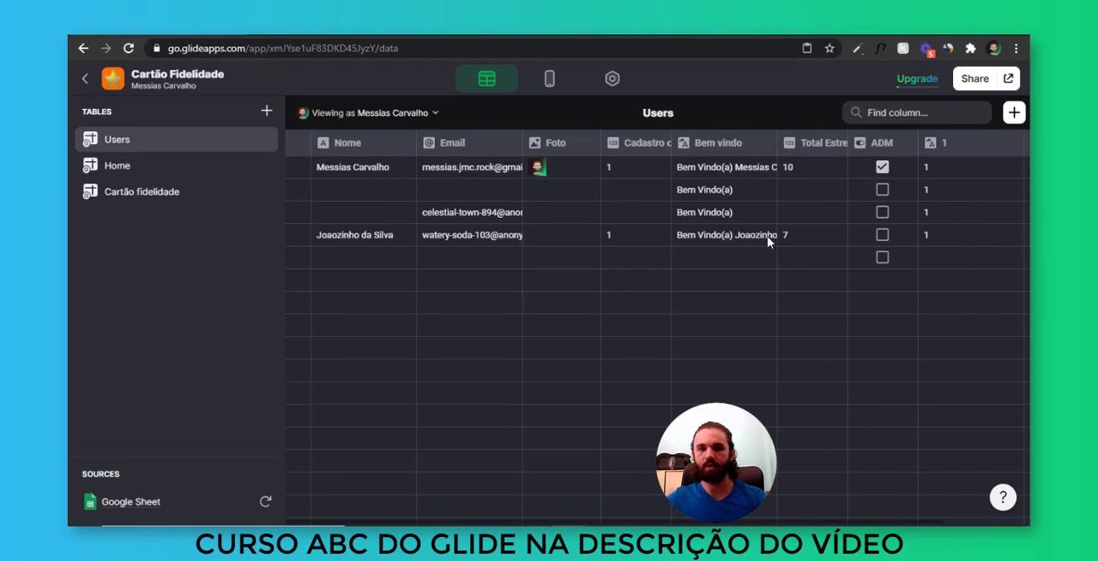
scroll(843, 192, "right", 2)
left_click(811, 144)
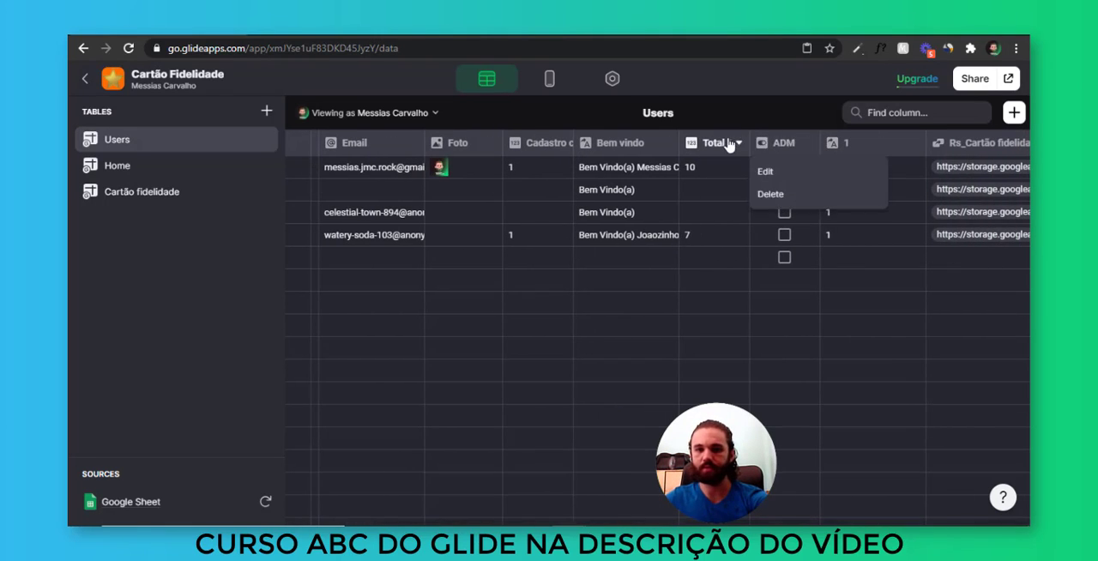
left_click(726, 335)
left_click_drag(782, 149, 596, 154)
left_click_drag(908, 151, 343, 148)
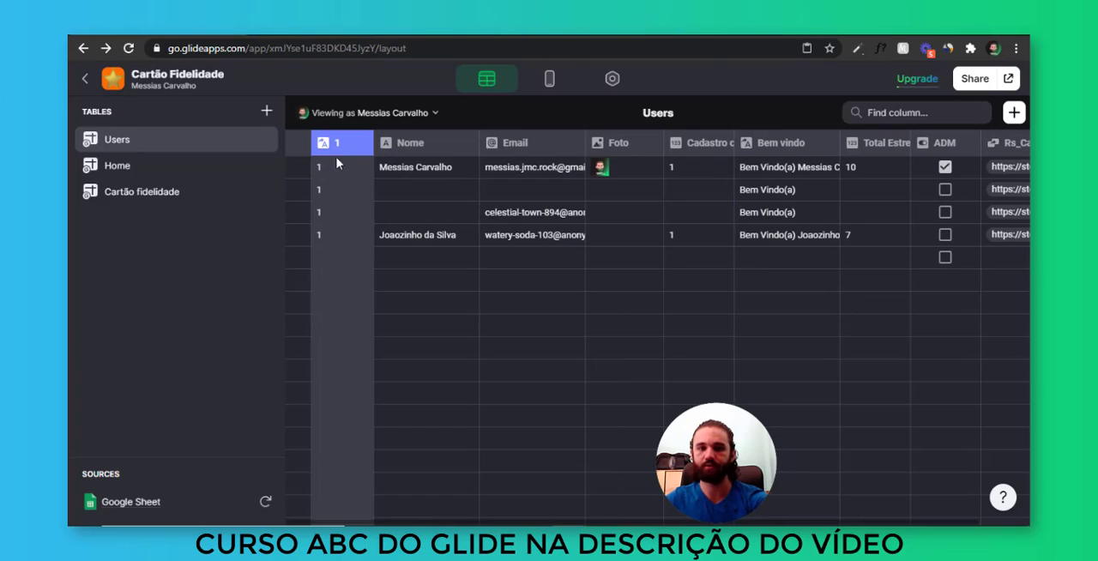
Move the ADM column between Cadastro completo and Bem vindo in the Users table
left_click(549, 78)
left_click(487, 78)
scroll(723, 372, "right", 1)
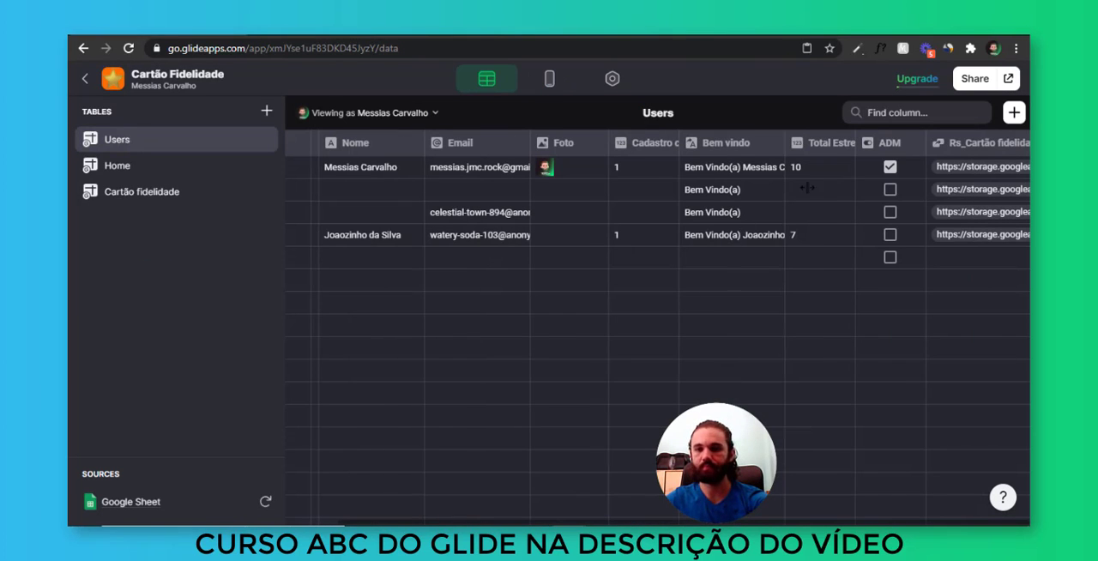
left_click_drag(896, 148, 697, 163)
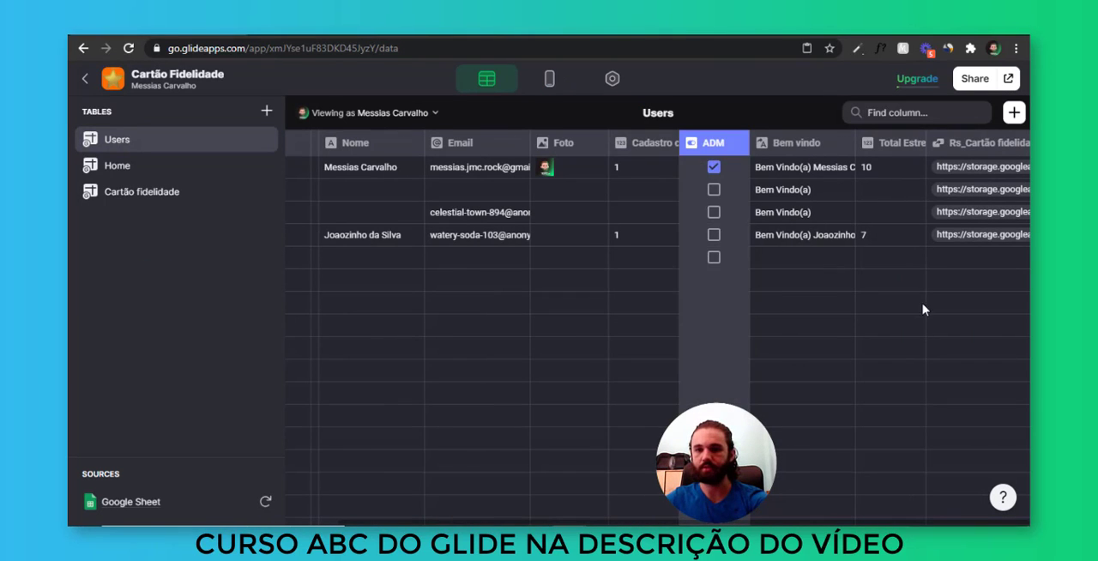
Move the Rs_Cartão fidelidade column between column 1 and Nome in the Users table
left_click(893, 167)
left_click(944, 147)
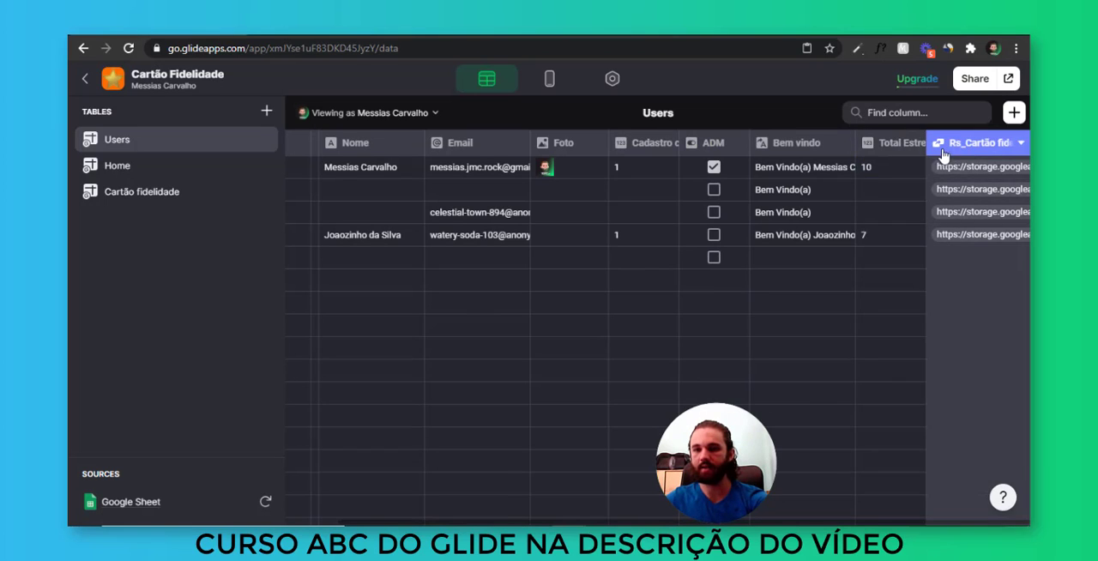
left_click_drag(943, 148, 904, 159)
left_click(902, 164)
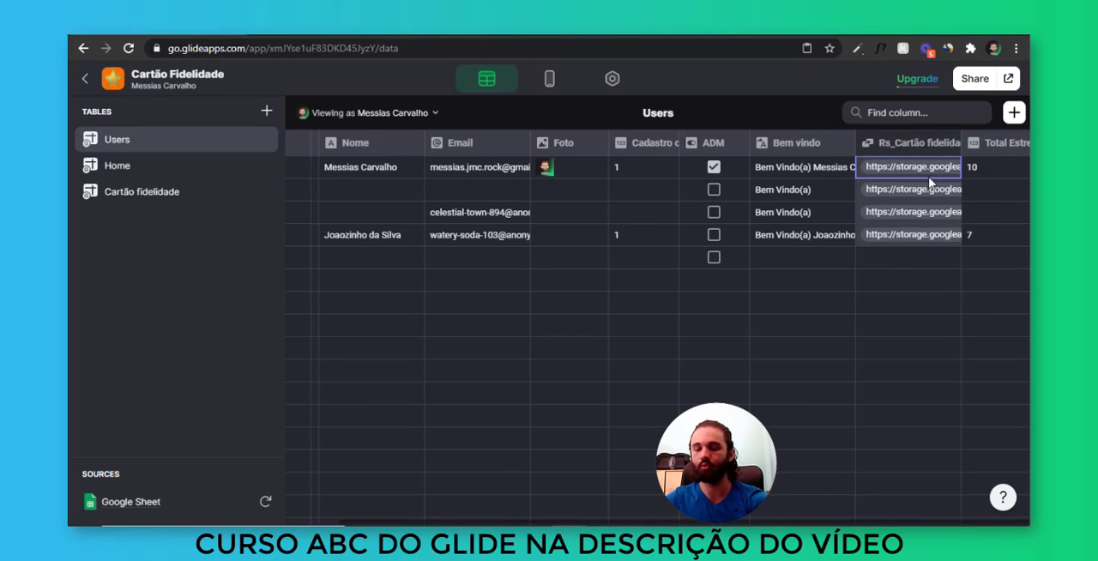
left_click(912, 257)
left_click(910, 169)
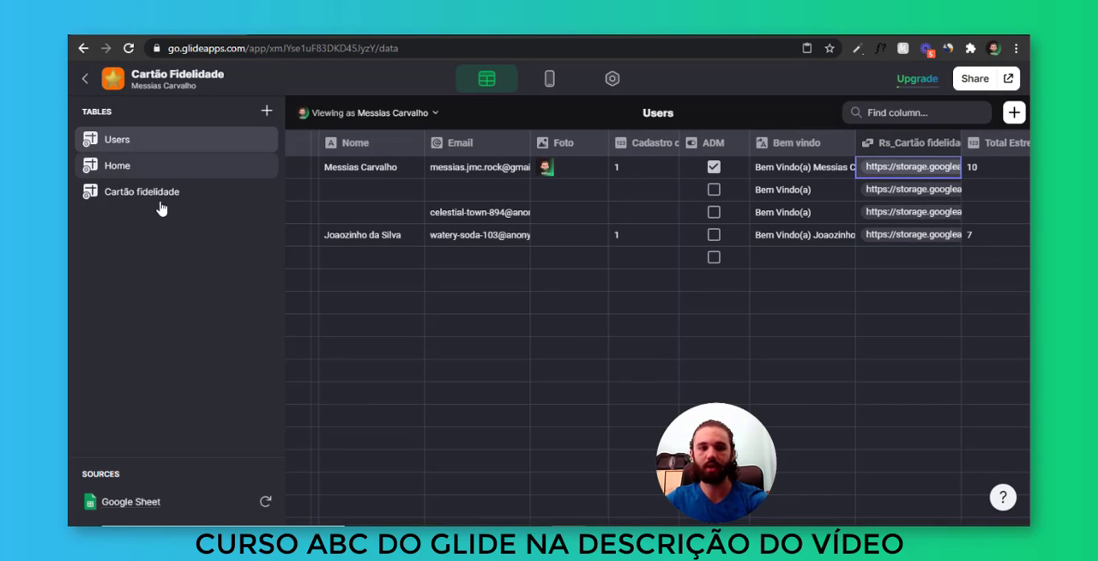
left_click_drag(936, 146, 451, 180)
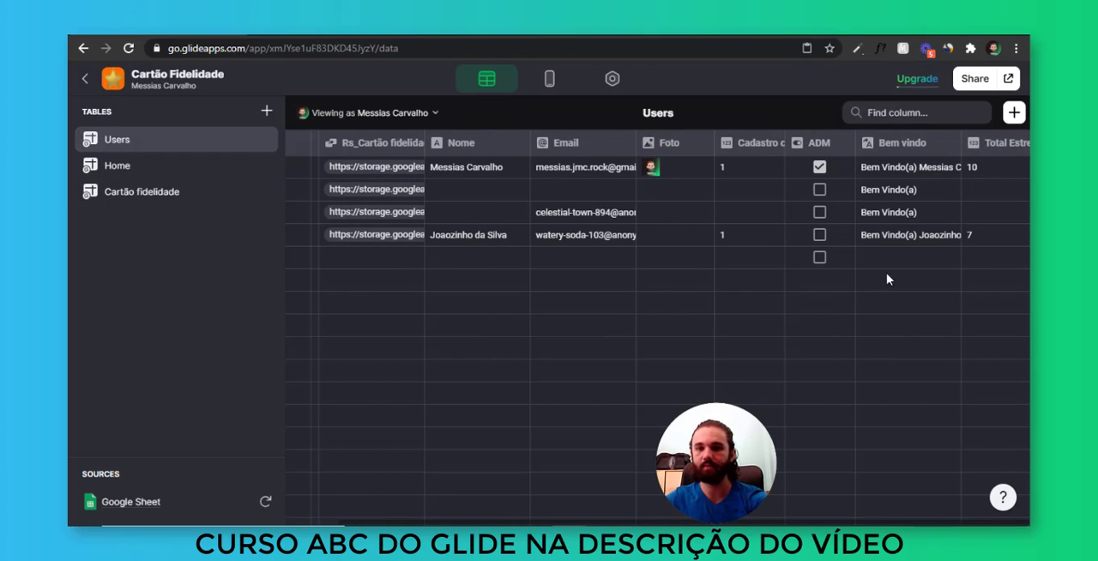
mouse_move(1002, 169)
left_mouse_down()
mouse_move(1000, 262)
mouse_move(994, 157)
left_mouse_up()
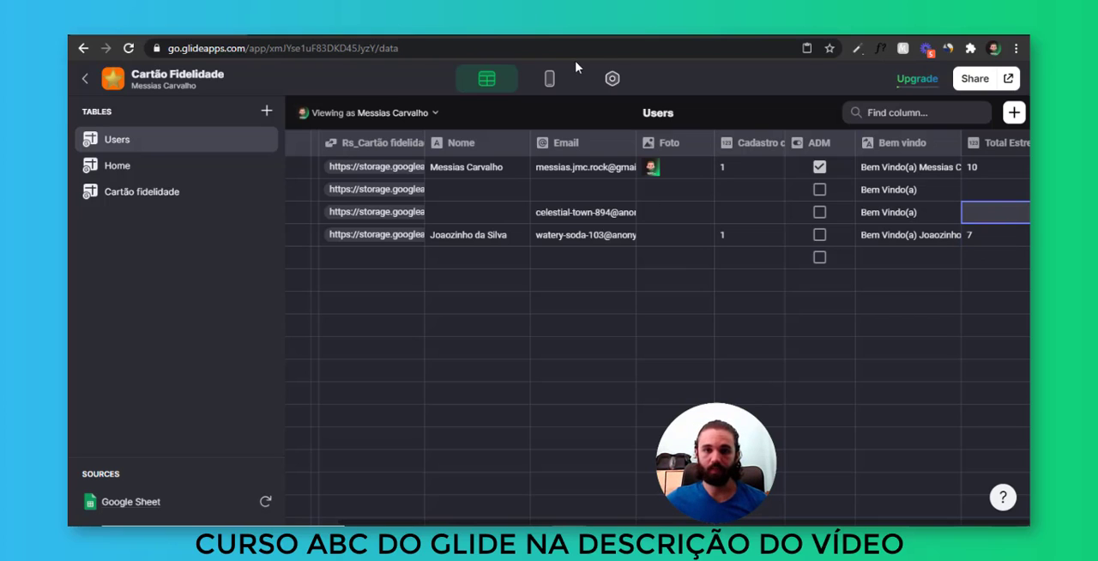
Return to the layout editor, show the user's row data, and test adding a star beyond ten and removing it
left_click(549, 78)
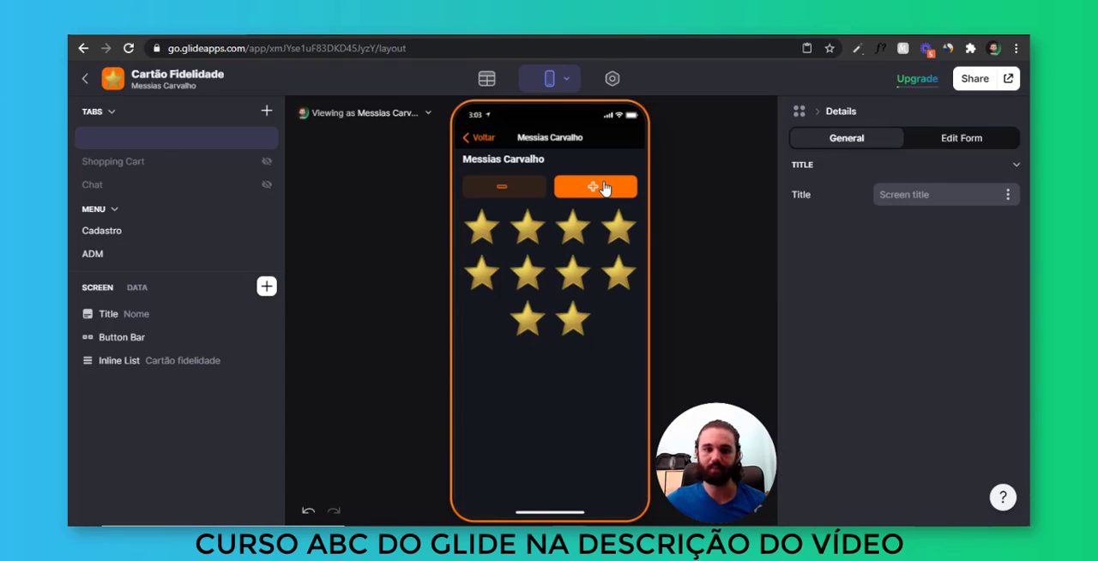
left_click(137, 287)
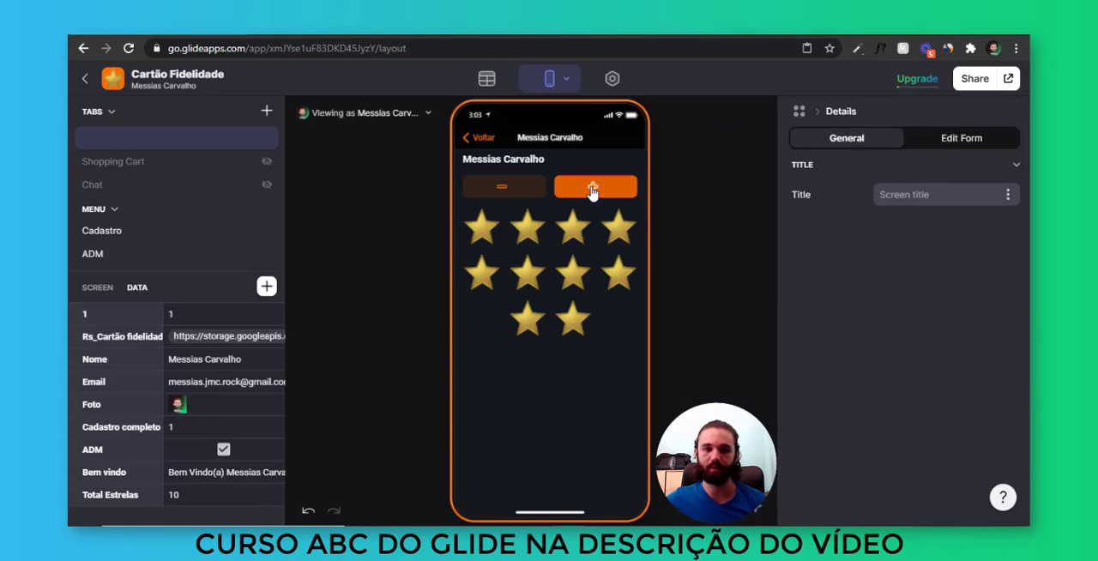
left_click(264, 496)
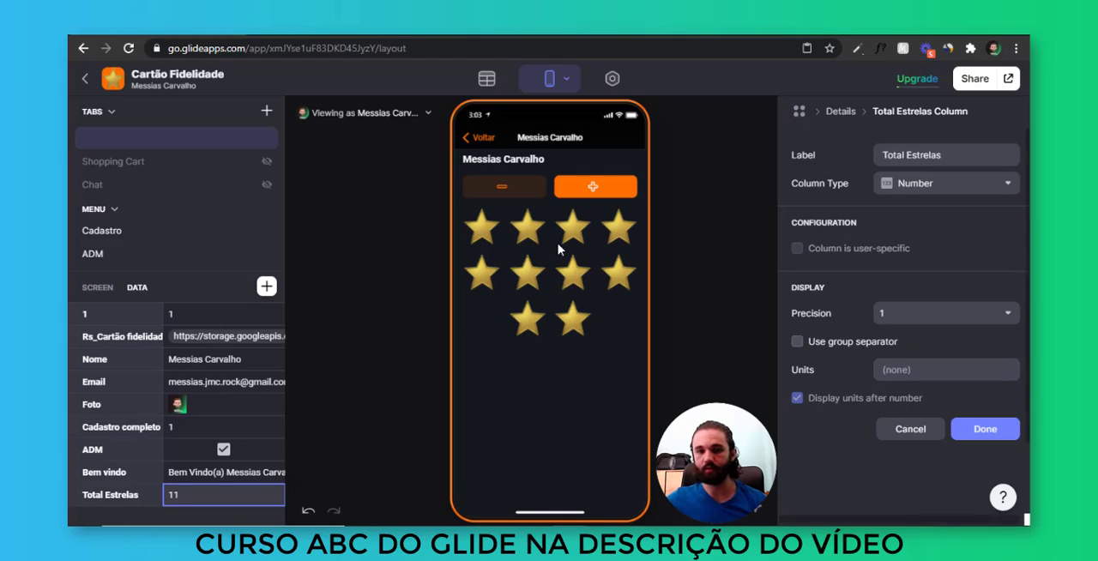
left_click(503, 188)
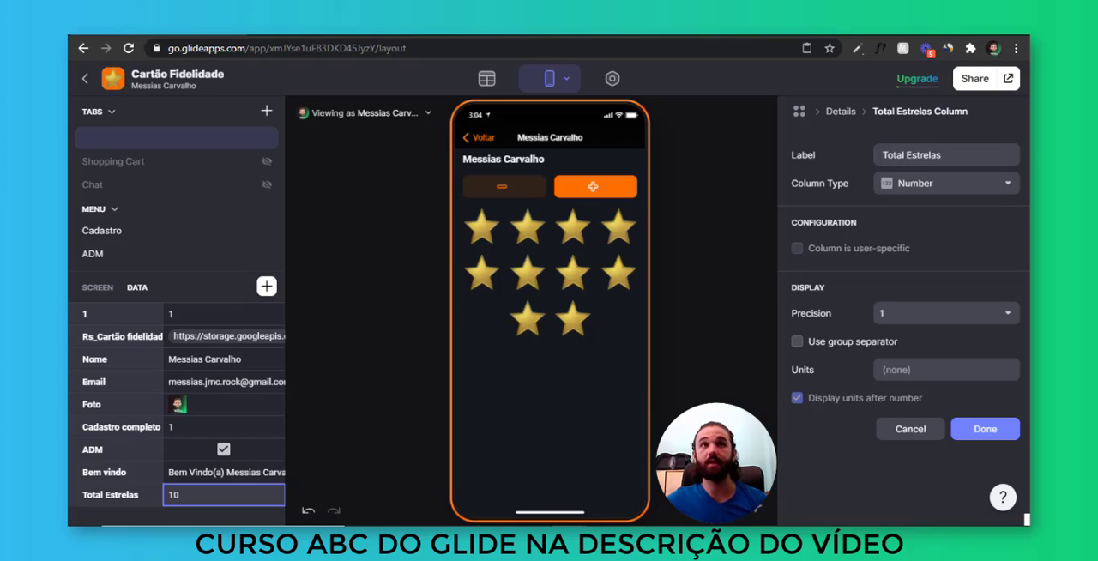
Start a new column in the Users table and label it "Resgate de premio"
left_click(486, 78)
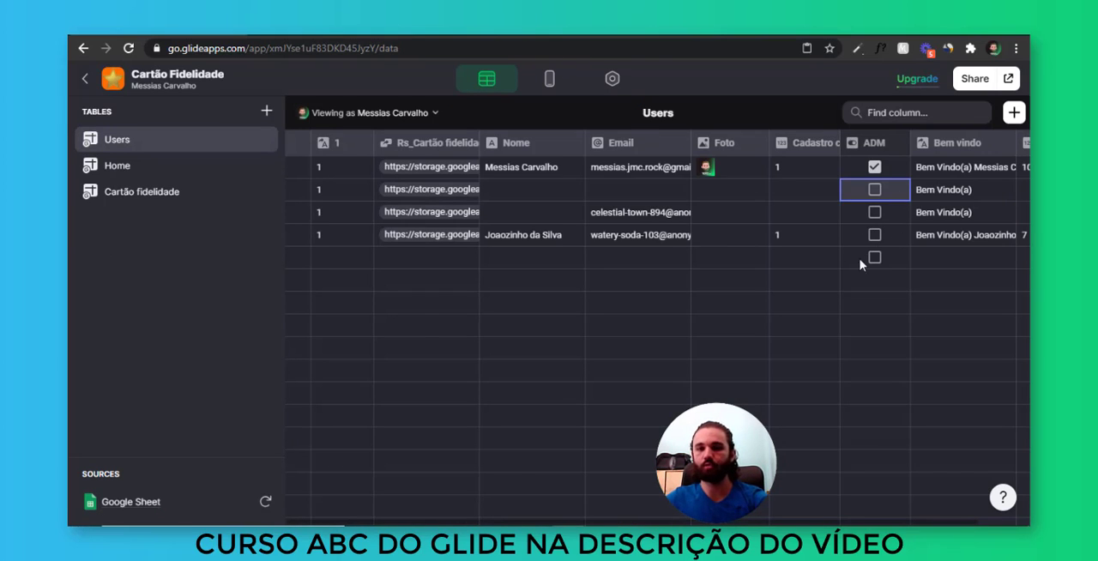
left_click(1014, 113)
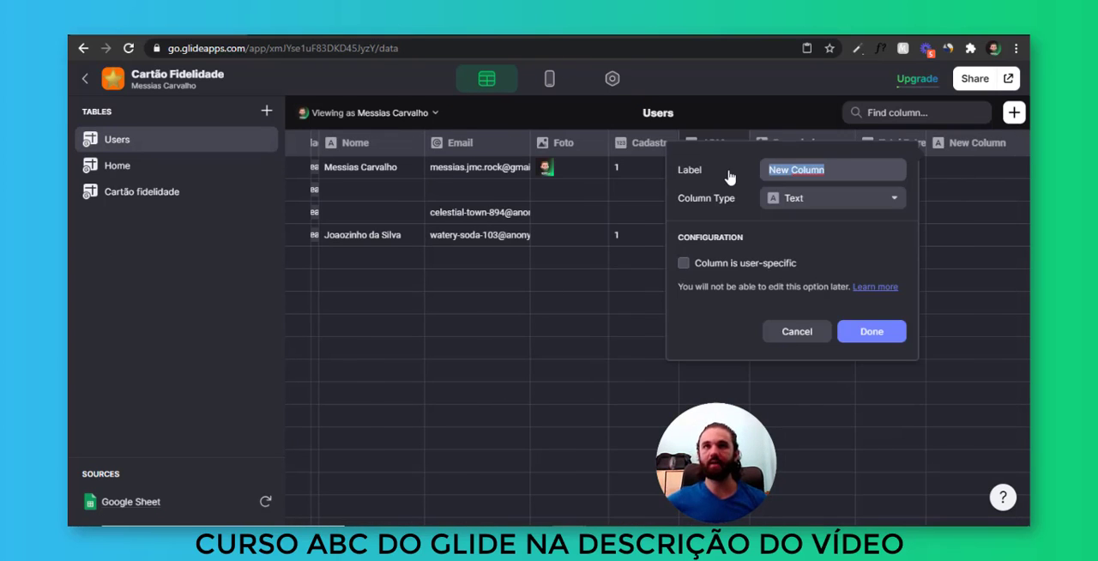
type("Resg")
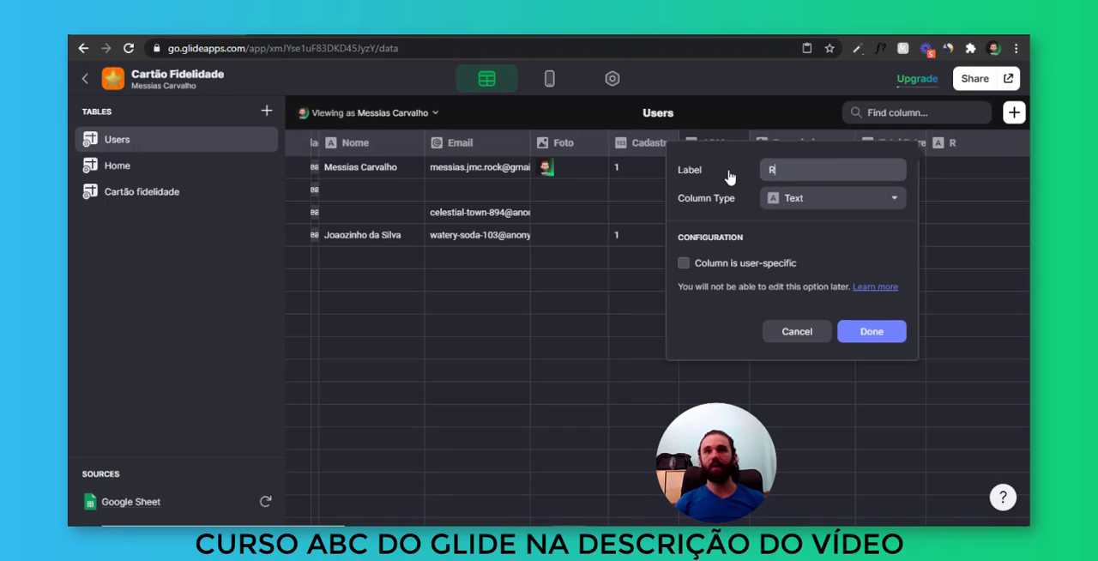
key("BackSpace")
key("BackSpace")
type("sgate d")
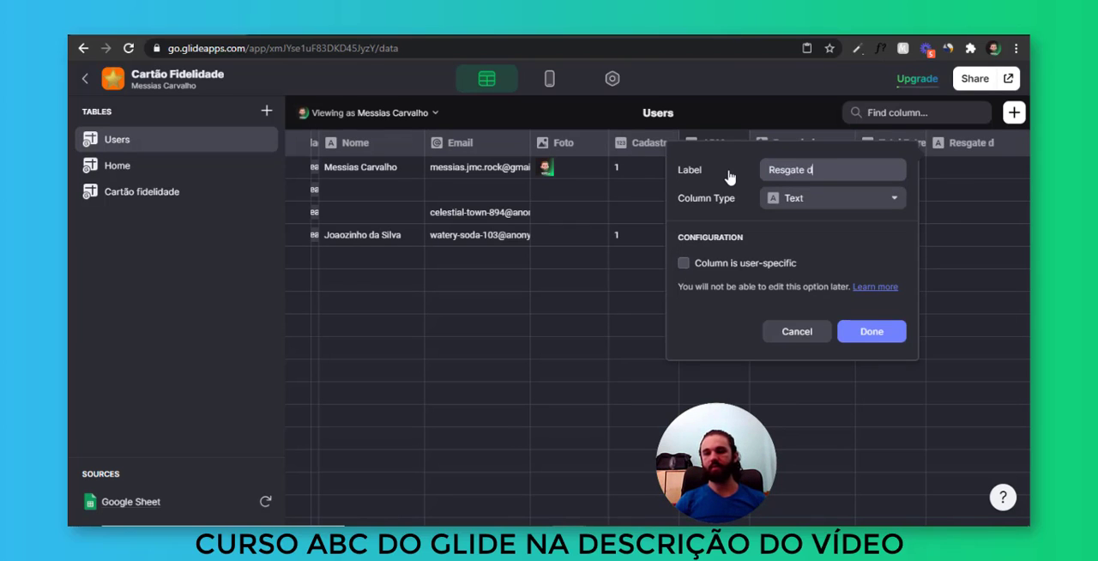
type("e premio")
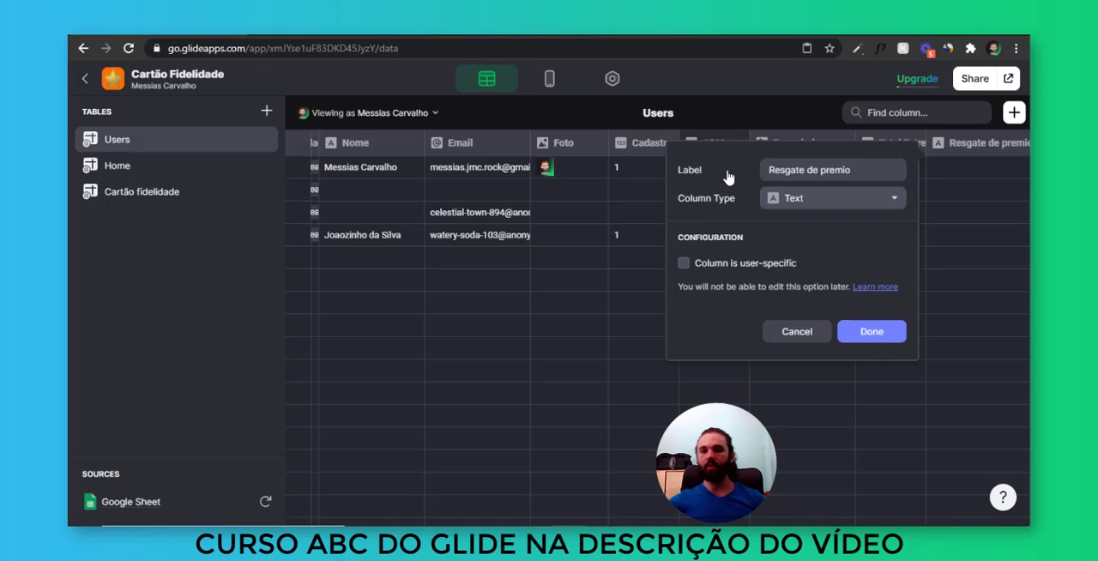
Make the Resgate de premio column a Number column with precision 1 and save it
left_click(796, 198)
mouse_move(850, 232)
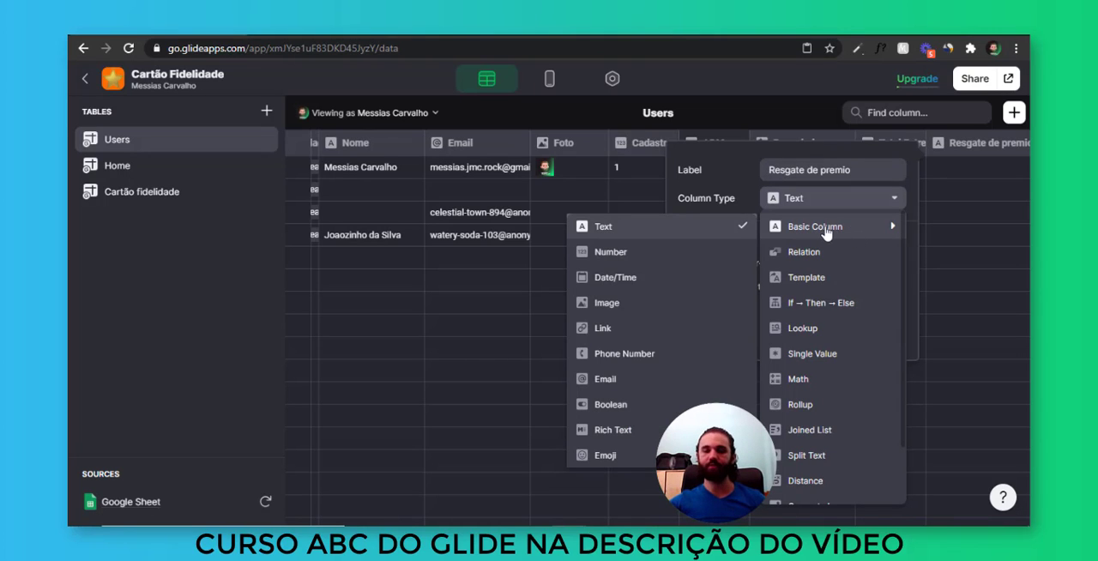
left_click(706, 254)
left_click(838, 359)
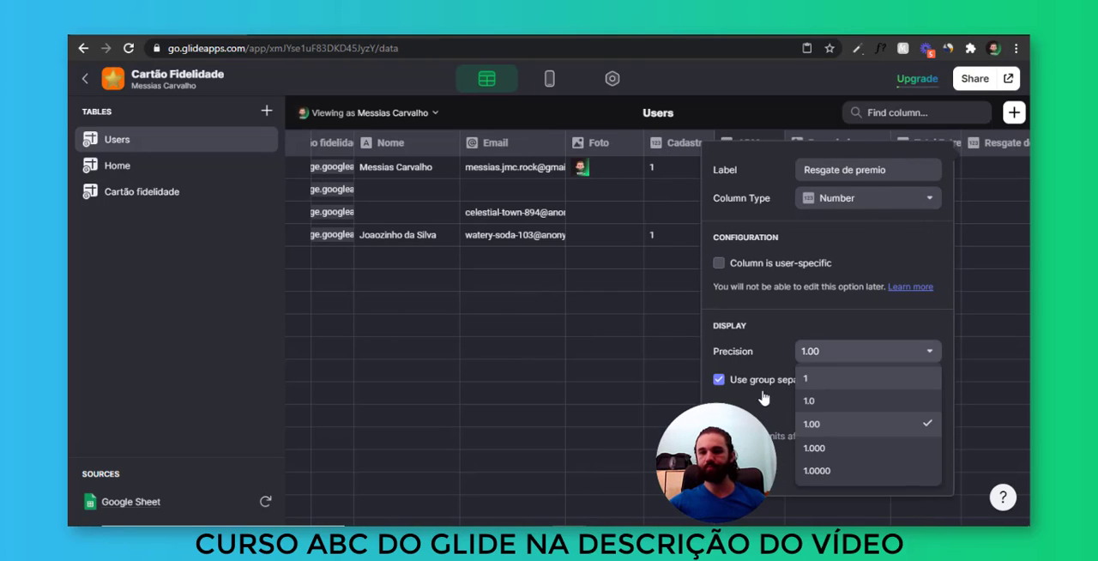
left_click(772, 381)
left_click(807, 385)
left_click(885, 481)
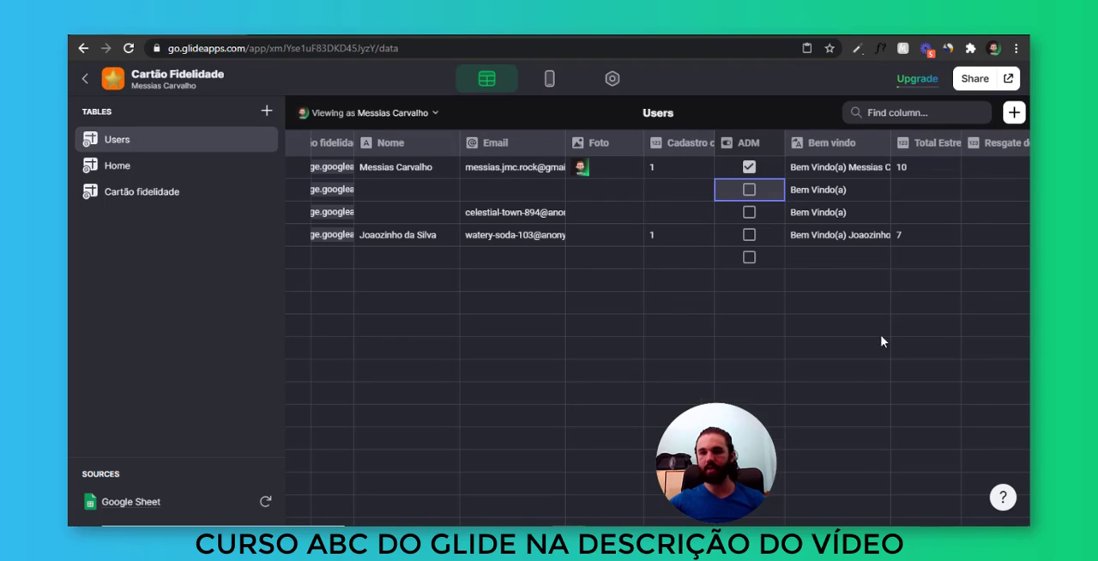
Enter 10 as the Resgate de premio value in the first row of the Users table
left_click(982, 194)
left_click_drag(976, 170, 974, 230)
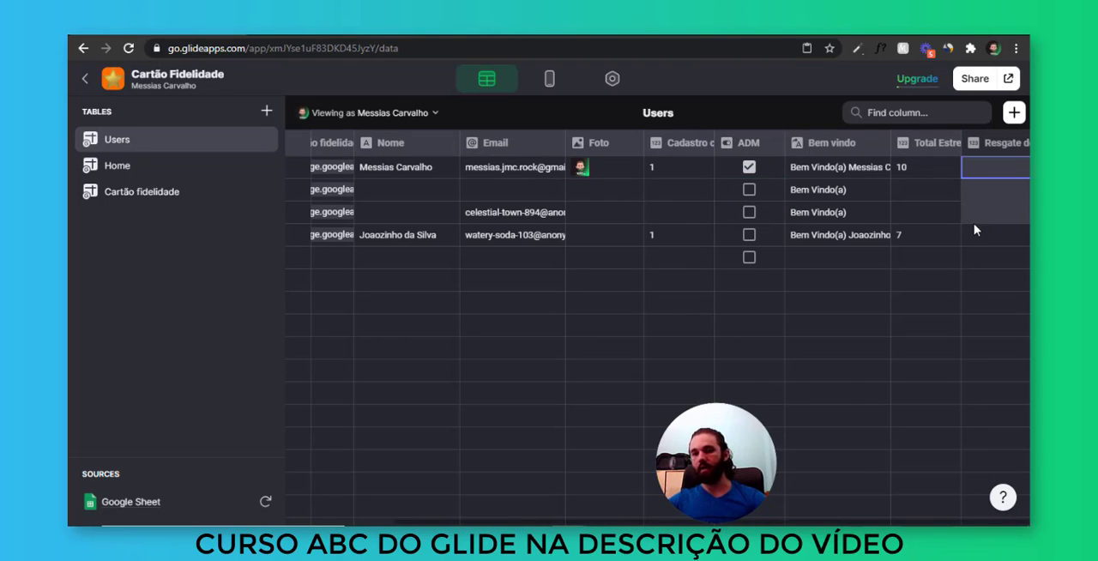
left_click(983, 232)
left_click(992, 171)
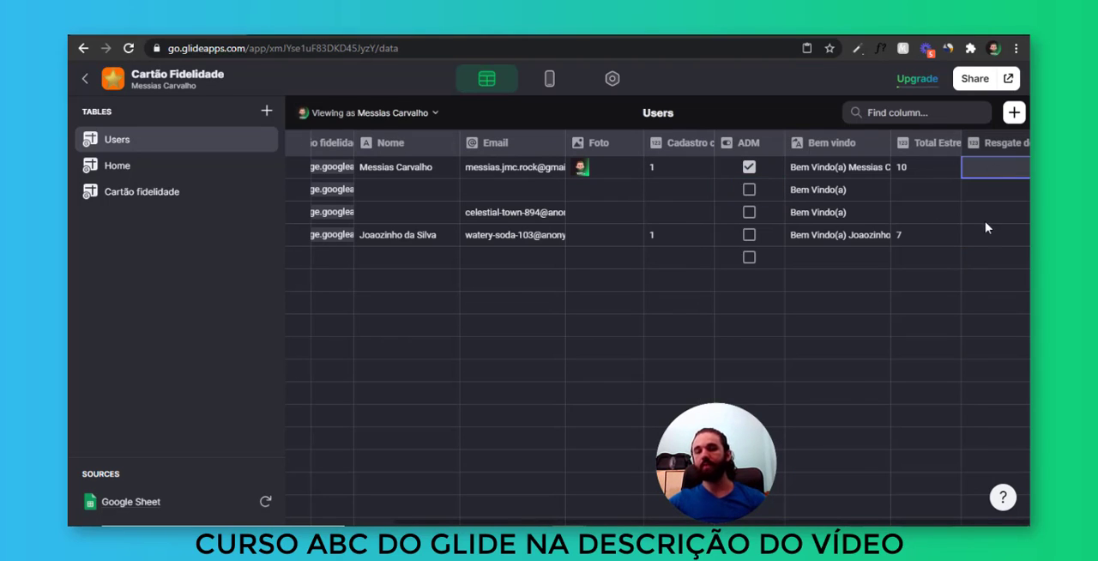
double_click(982, 168)
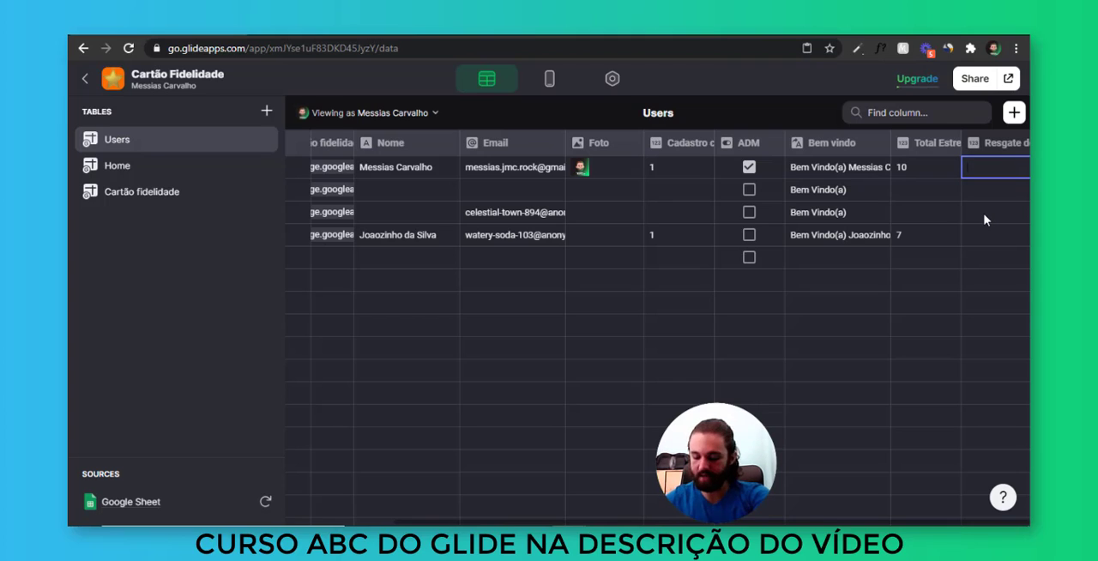
type("10")
key("Return")
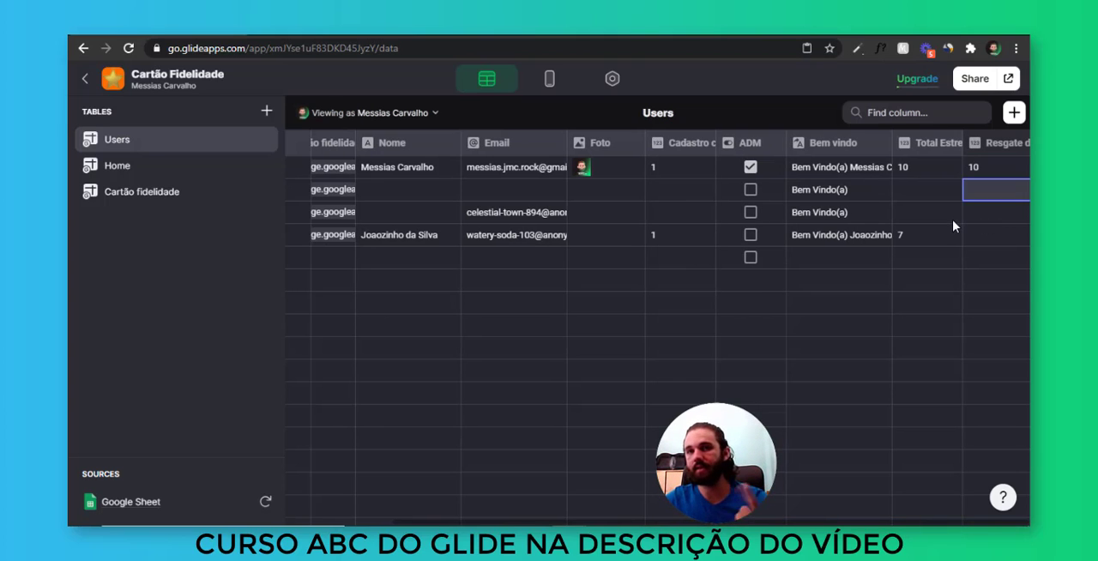
left_click(935, 167)
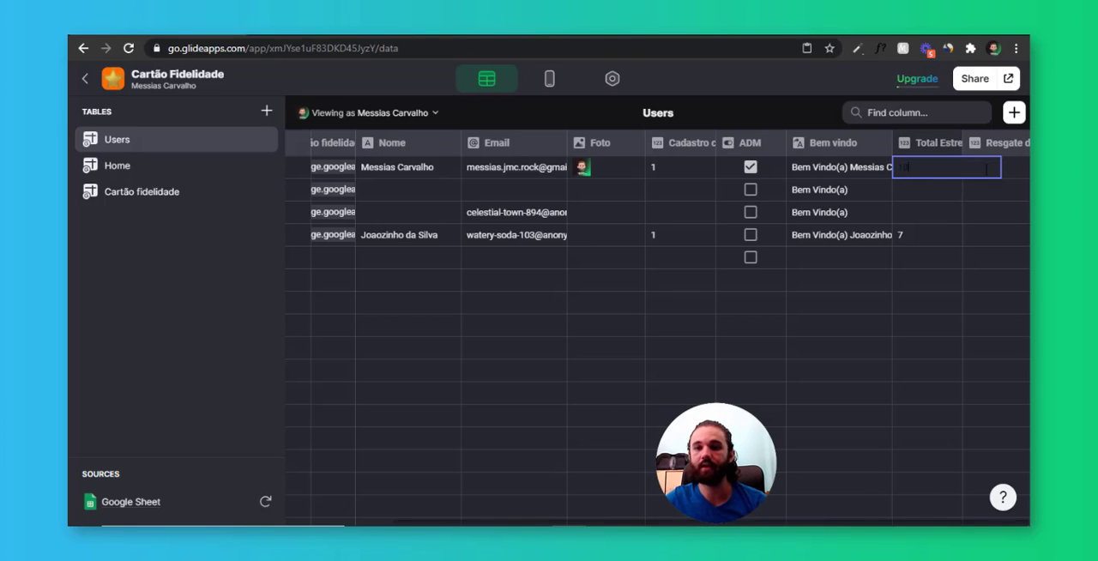
left_click(995, 169)
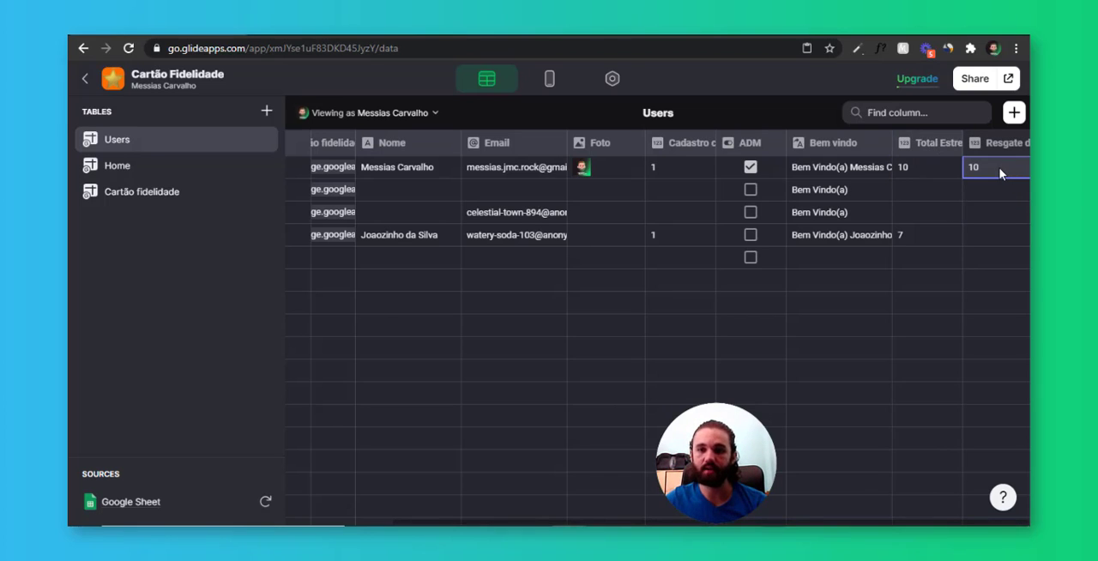
Start a new Math column in the Users table, labelled "Rodada de estrelas"
left_click(1014, 112)
left_click(799, 199)
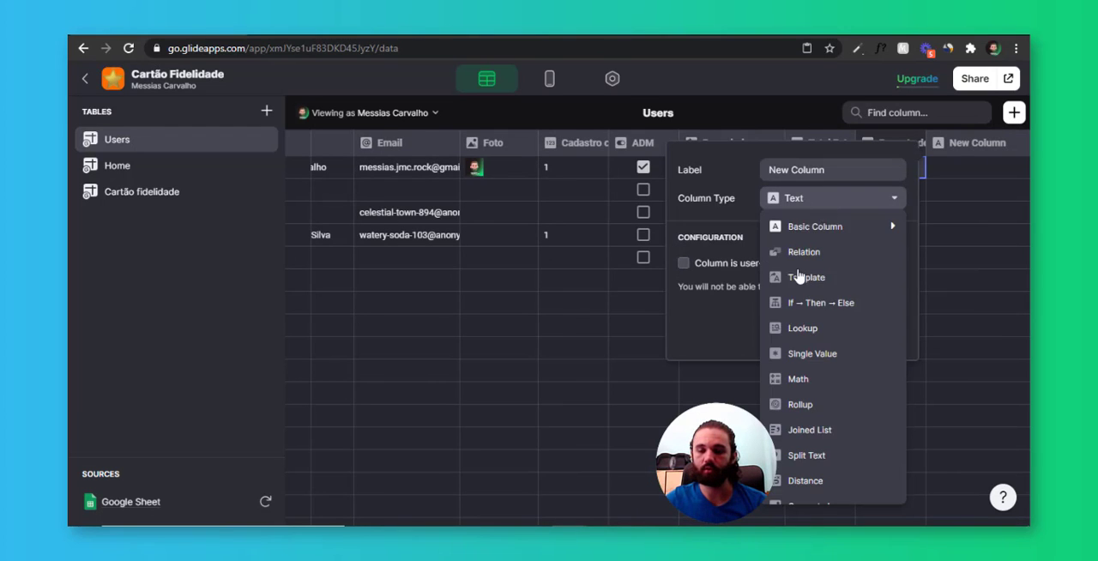
left_click(800, 378)
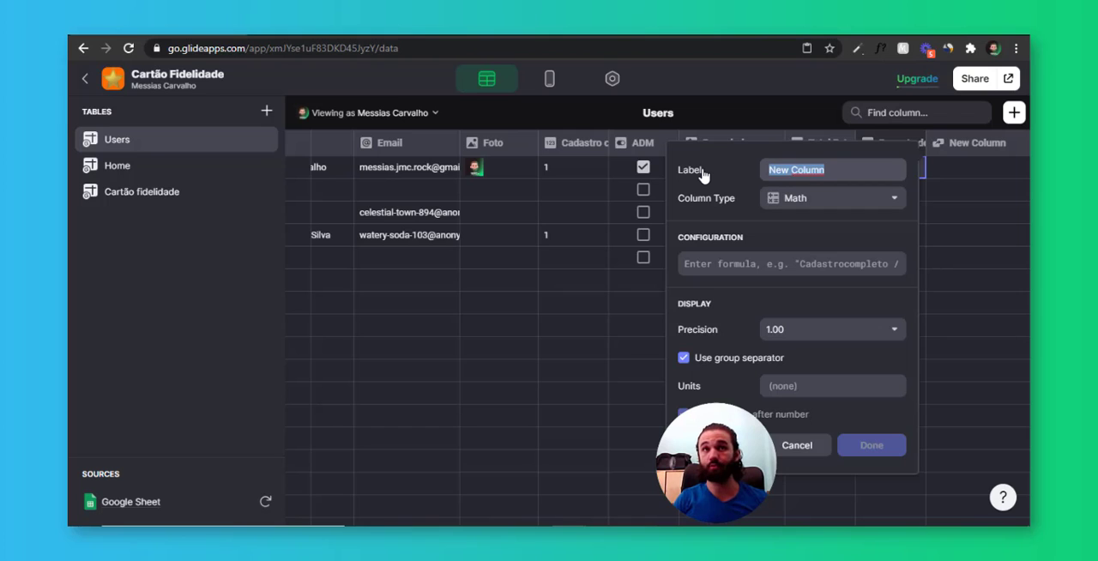
type("Rodada de es")
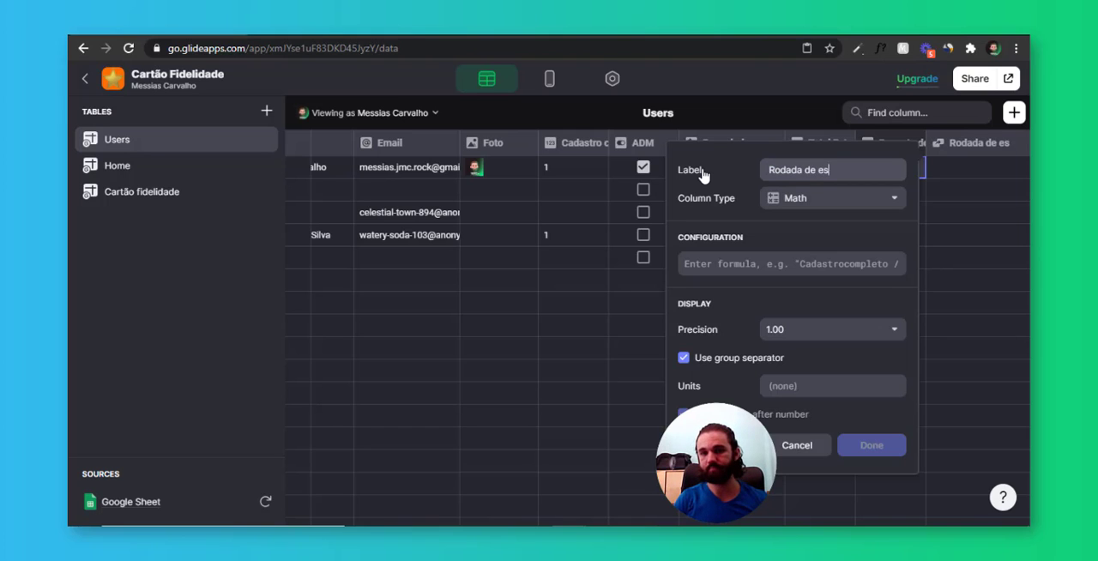
type("trelas")
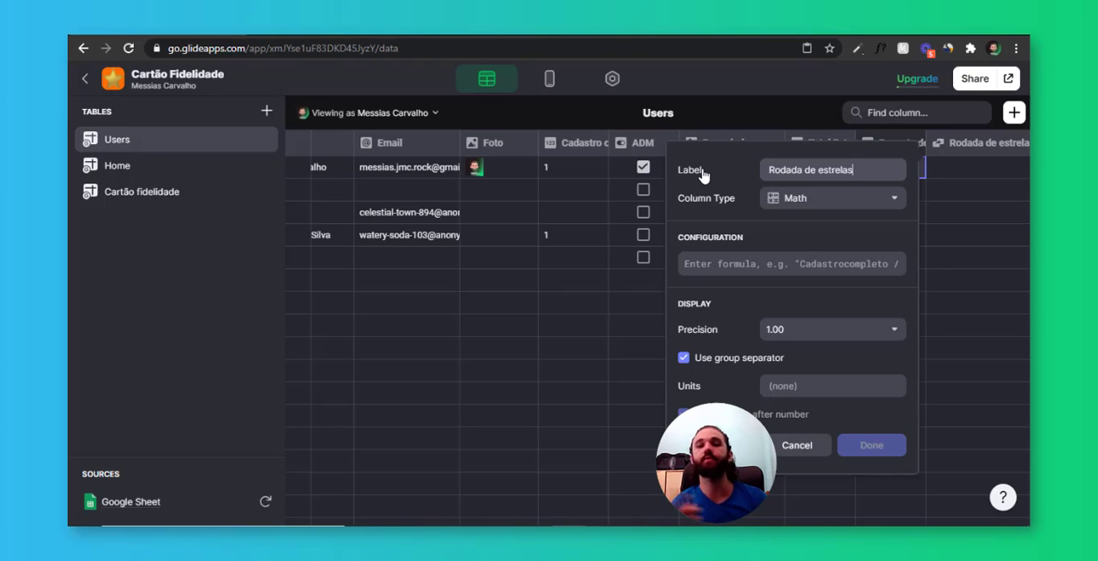
Give the Math column the formula TE-R, with TE as Total Estrelas and R as Resgate de premio
left_click(805, 262)
type("T")
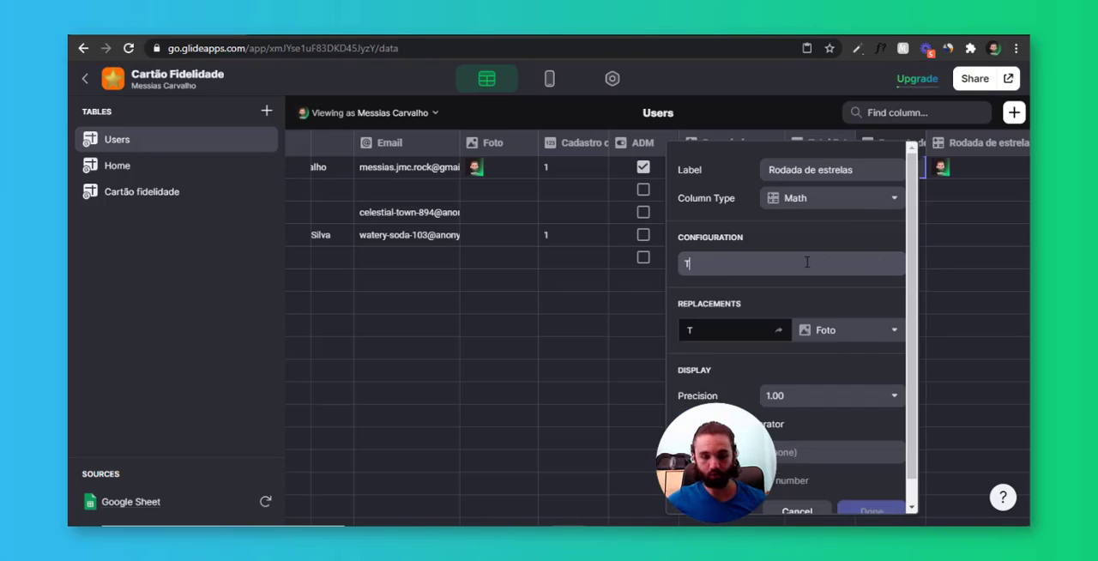
type("E-")
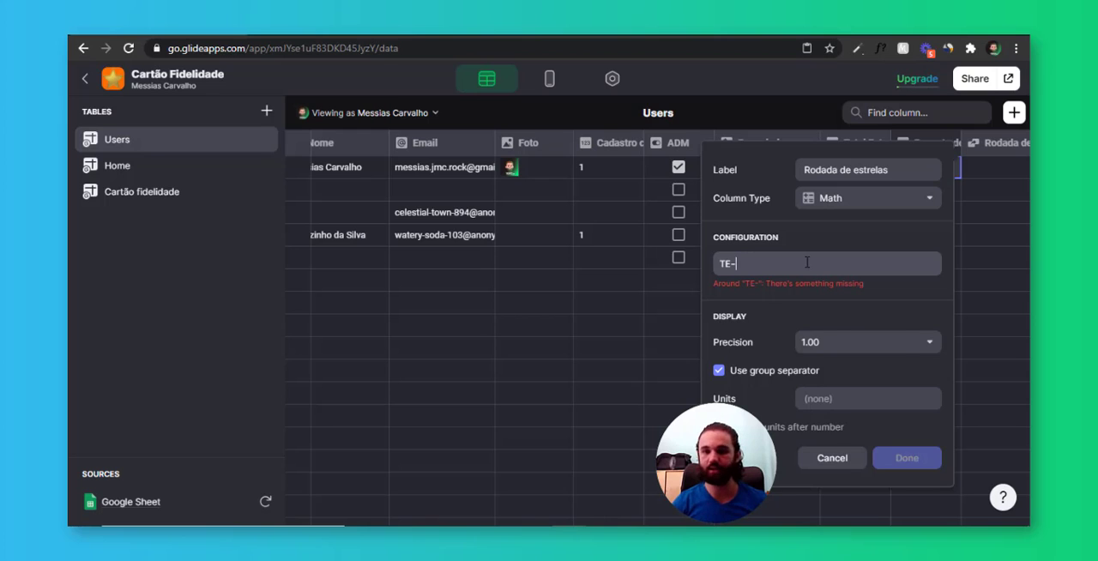
type("R")
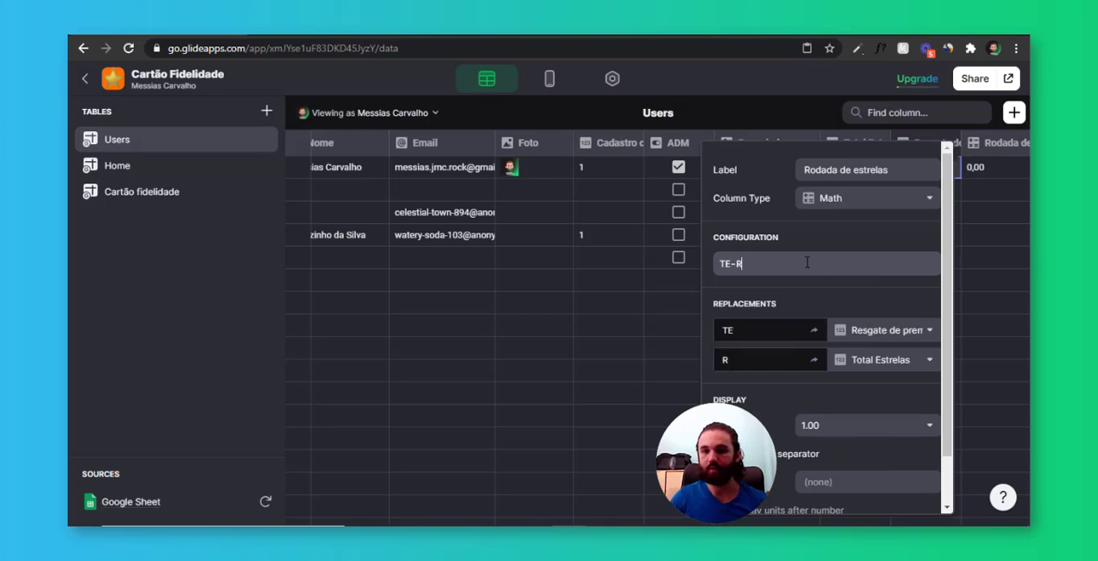
left_click(892, 341)
scroll(867, 206, "down", 1)
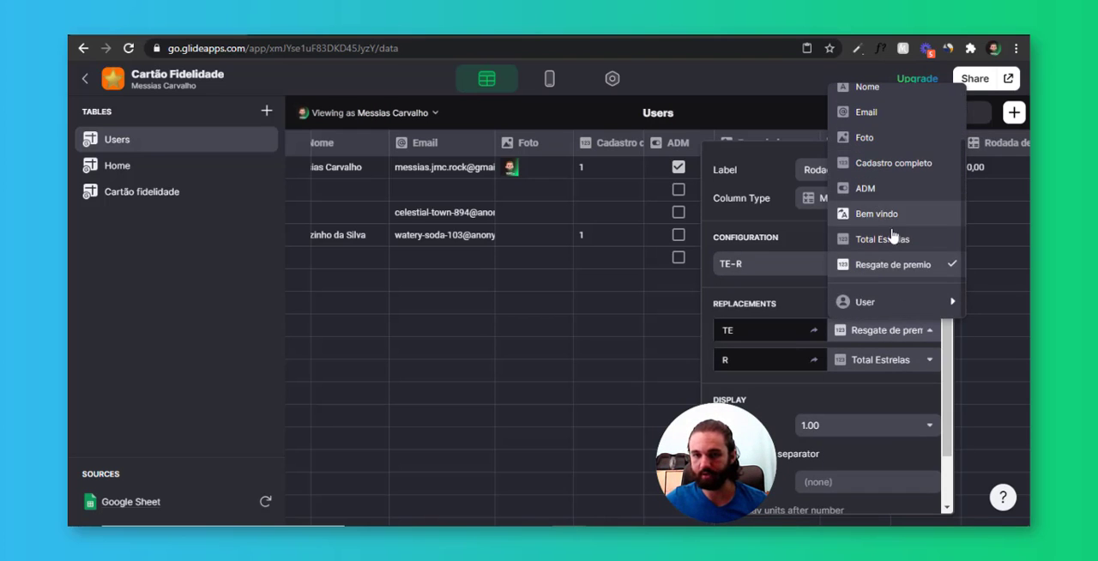
left_click(876, 237)
left_click(901, 359)
scroll(908, 283, "down", 1)
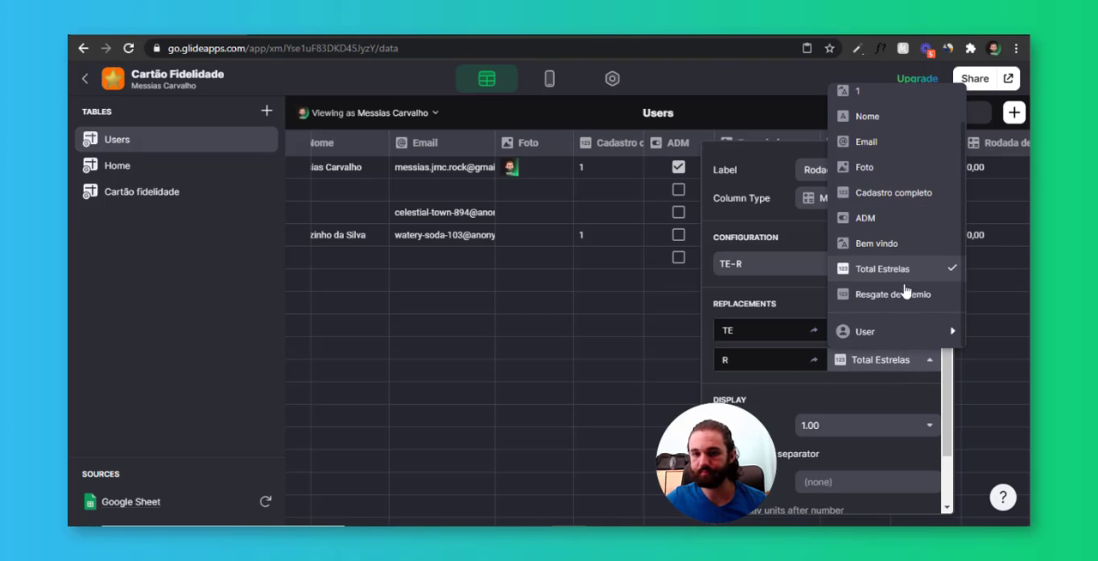
left_click(907, 290)
Set the Rodada de estrelas column's precision to 1 and save the column
scroll(898, 305, "down", 1)
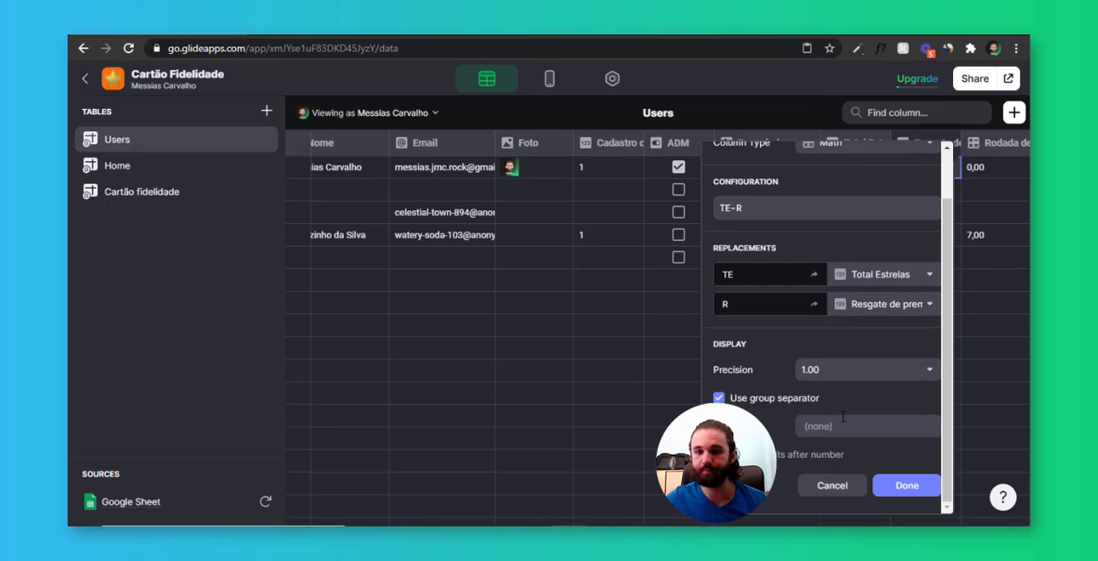
left_click(828, 370)
left_click(824, 250)
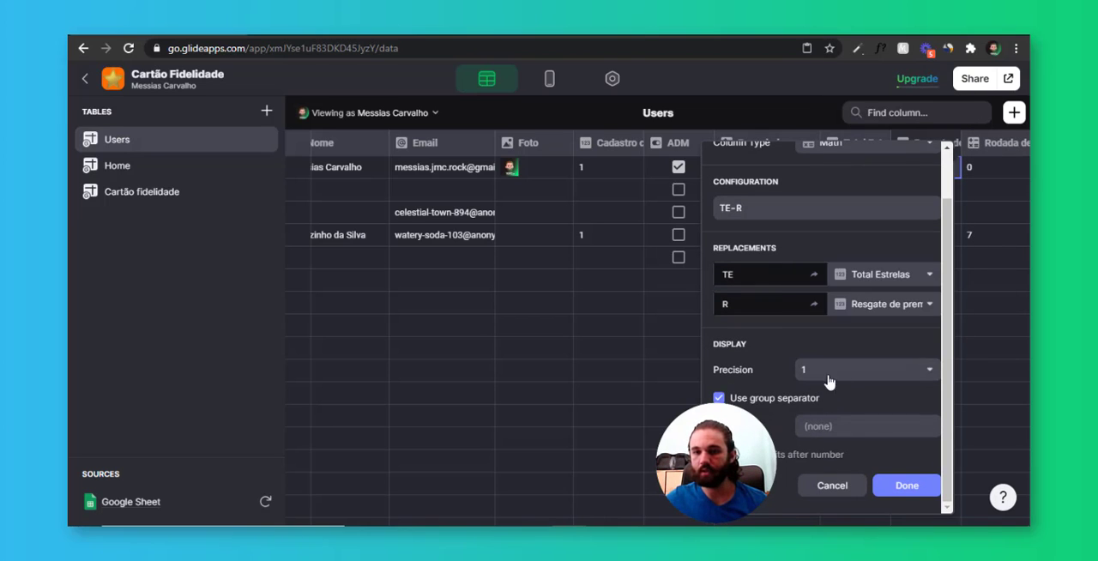
left_click(910, 488)
Clear the first row's Resgate de premio value and check its Total Estrelas and Rodada de estrelas cells
left_click(986, 173)
double_click(925, 174)
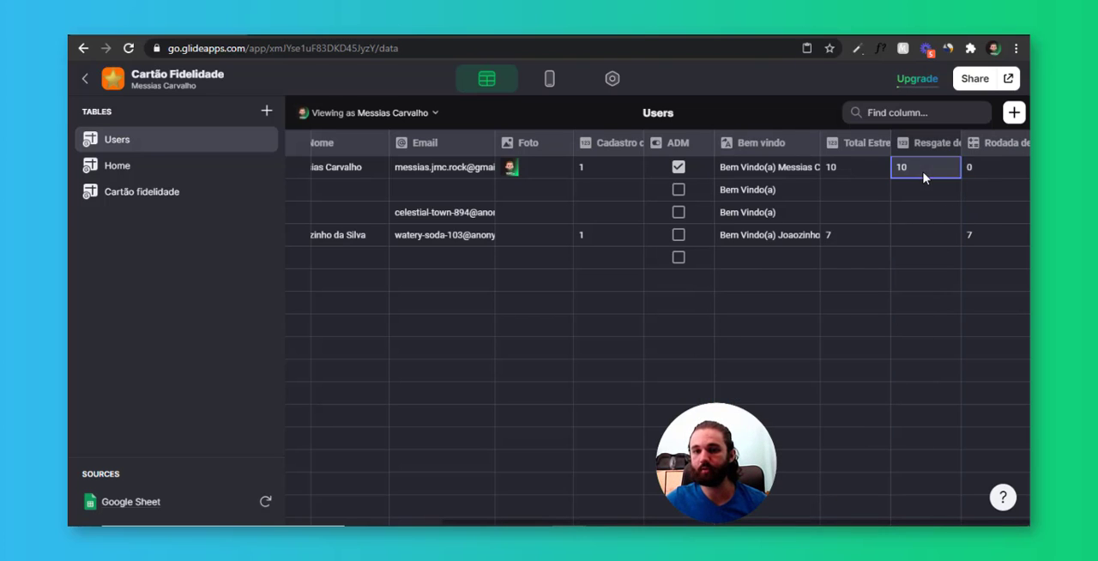
left_click(922, 192)
double_click(906, 168)
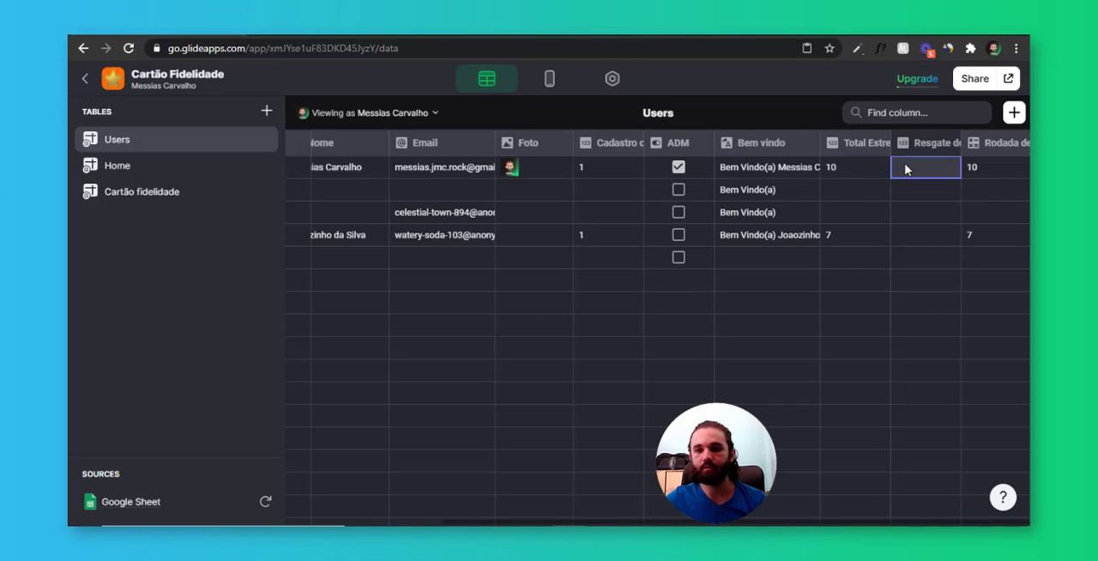
left_click(918, 192)
left_click(875, 173)
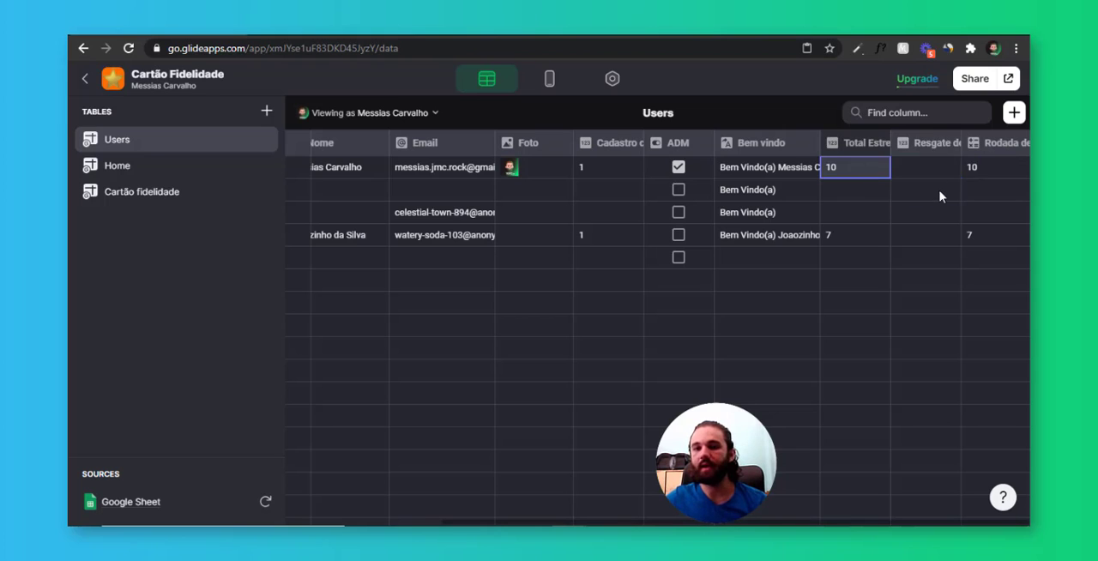
left_click(966, 175)
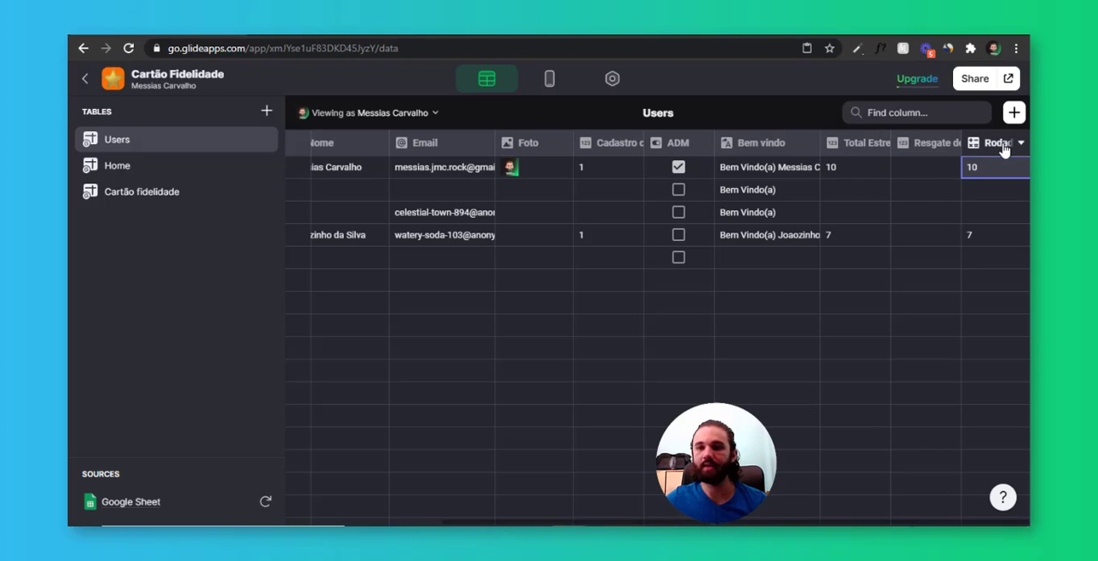
Set the first row's Total Estrelas to 8 to test the Rodada de estrelas formula
left_click(842, 172)
key("Return")
type("8")
key("Return")
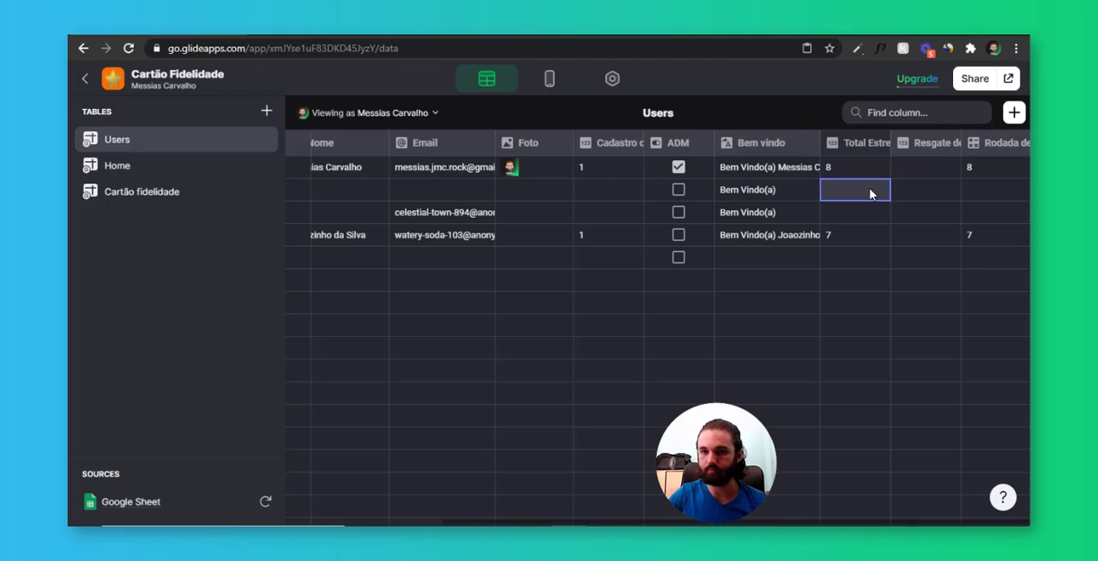
Set both Total Estrelas and Resgate de premio to 10 in the first row of the Users table
left_click(853, 170)
key("Return")
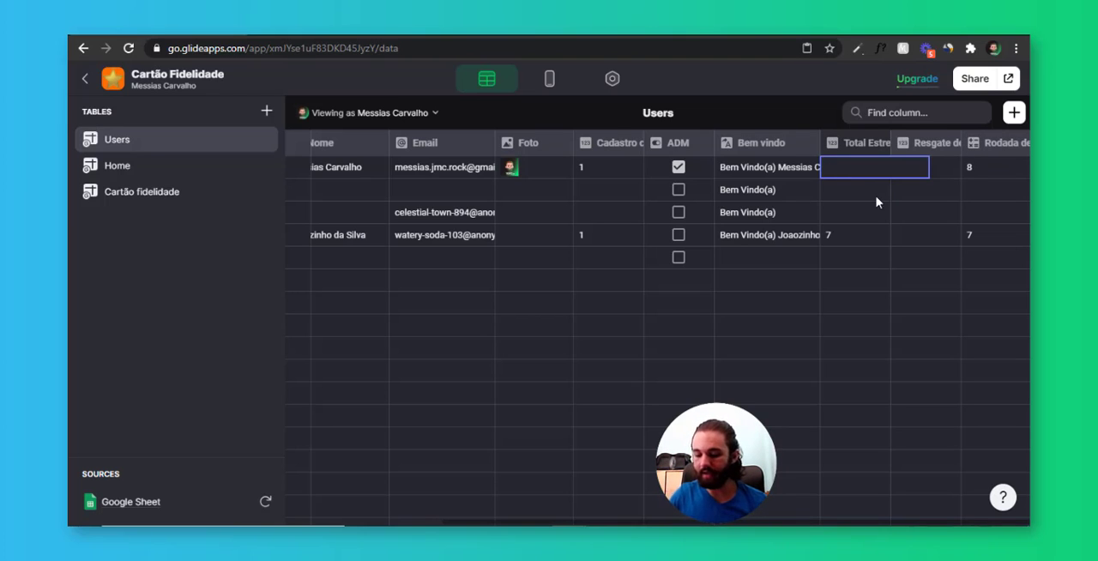
type("10")
key("Return")
left_click(915, 172)
key("Return")
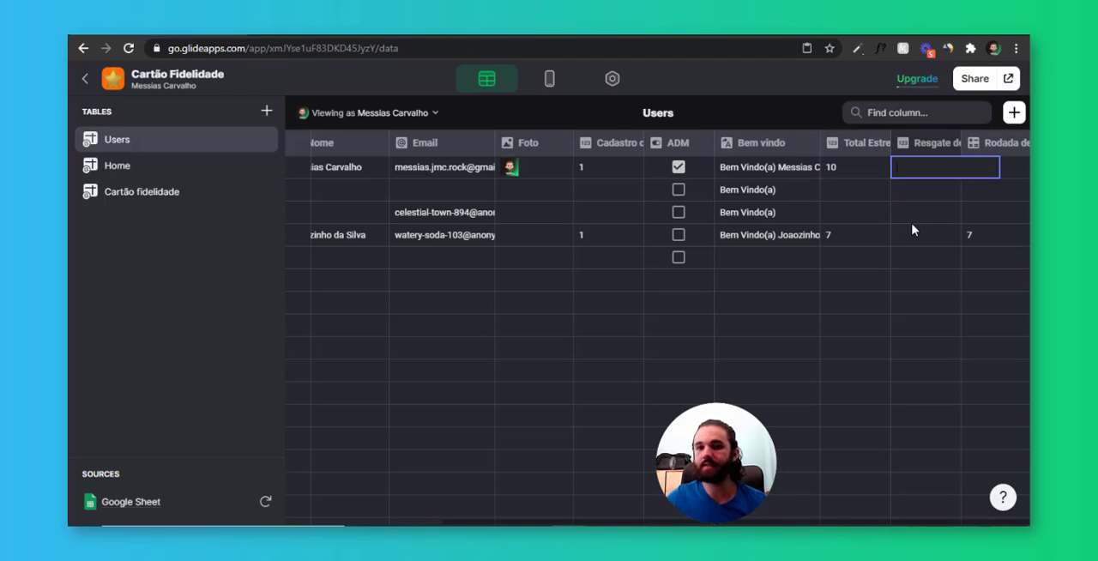
type("10")
key("Return")
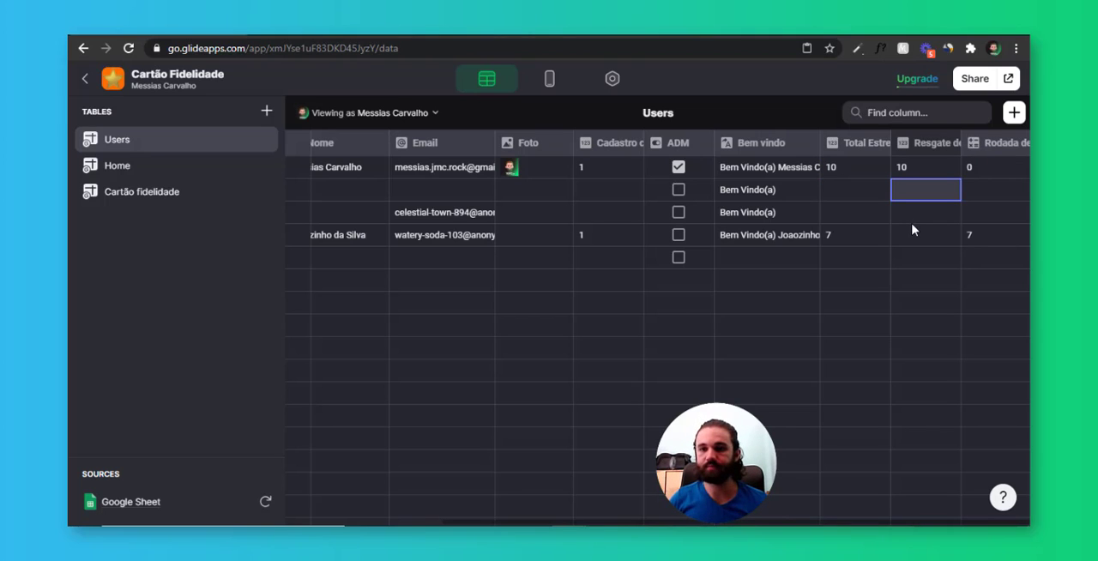
Set the first row's Total Estrelas to 11 and check its Rodada de estrelas cell
left_click(980, 171)
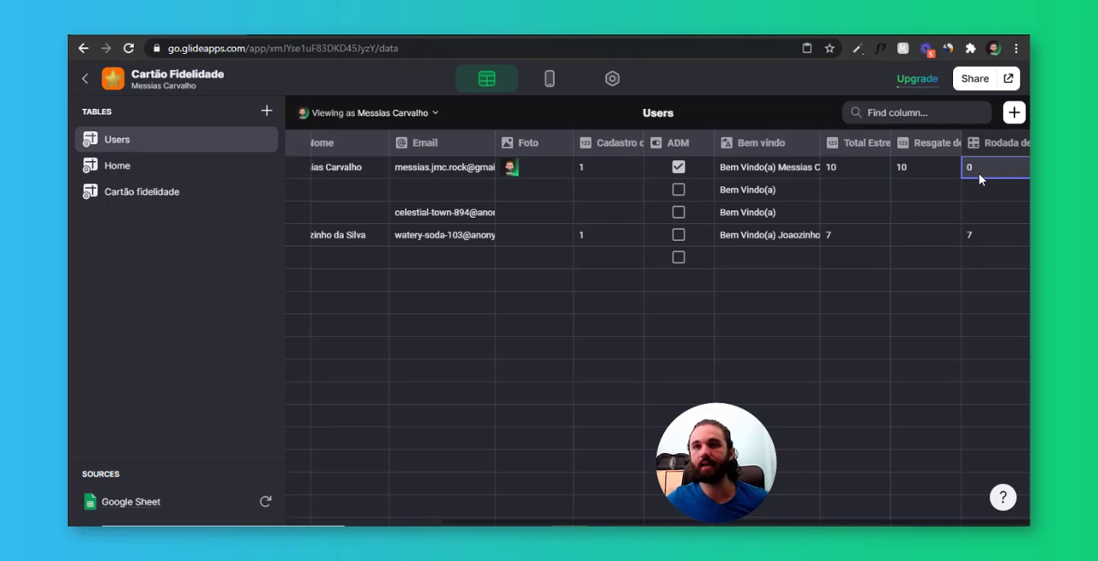
left_click(851, 165)
key("Return")
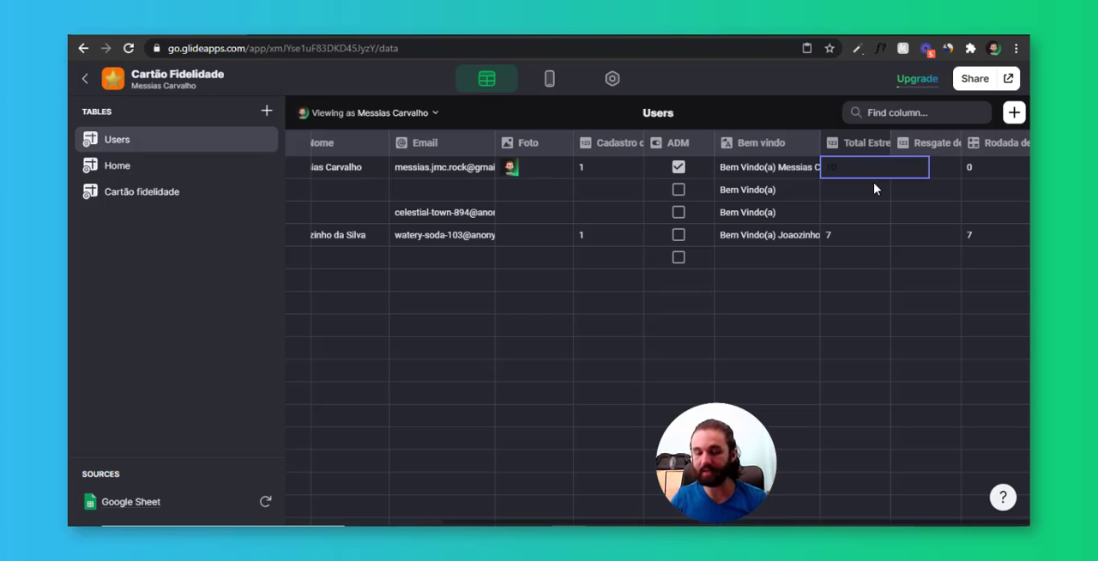
type("11")
key("Return")
key("Up")
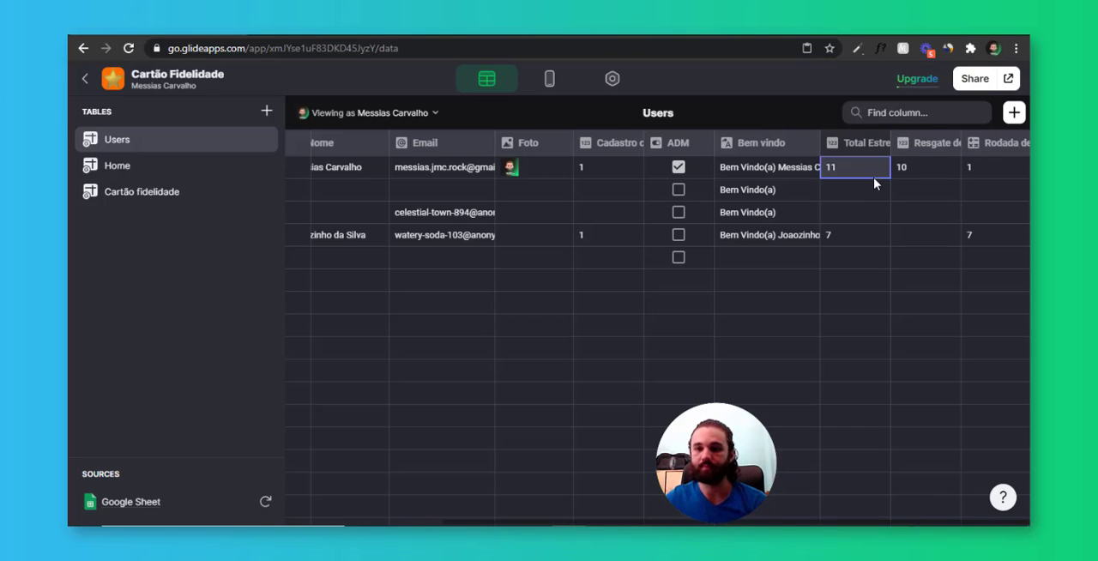
key("Right")
left_click(981, 172)
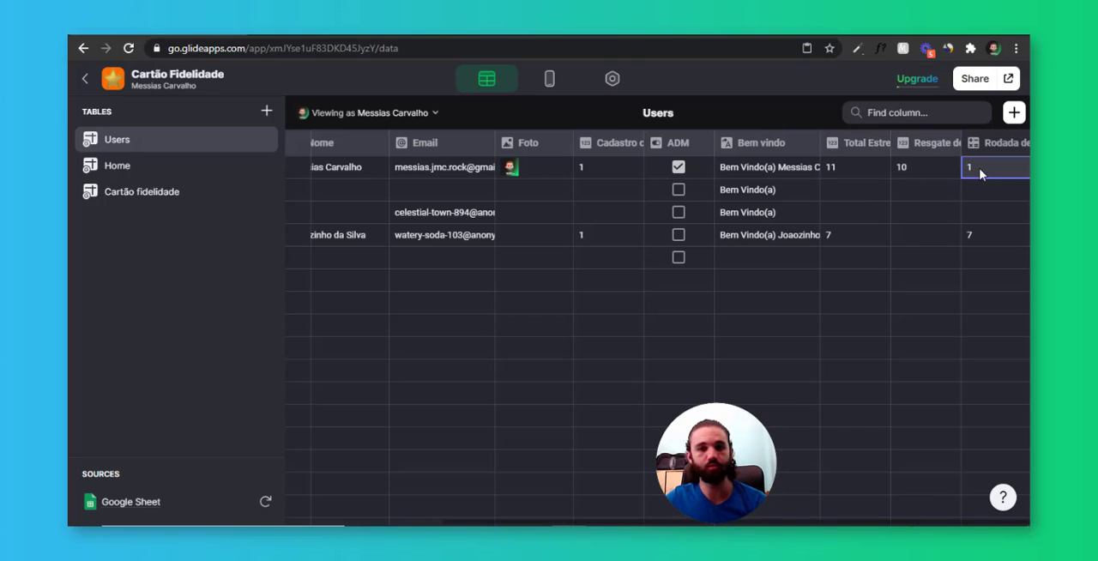
Set the first row's Total Estrelas to 19 and check how Rodada de estrelas responds
double_click(873, 175)
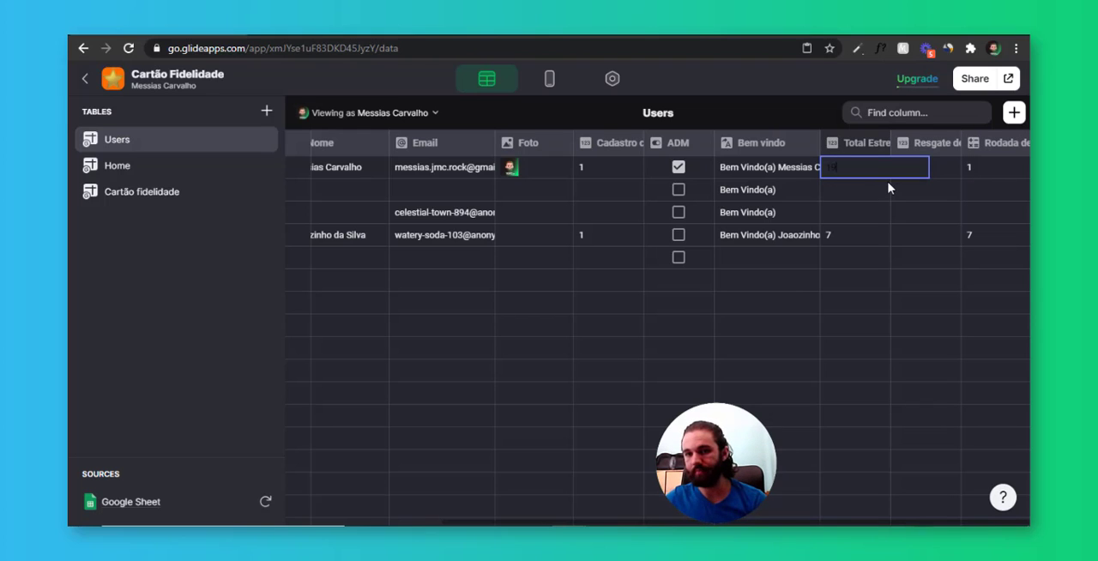
type("19")
key("Return")
left_click(970, 172)
Set the first row's Total Estrelas to 20 and inspect its Rodada de estrelas cell
double_click(843, 171)
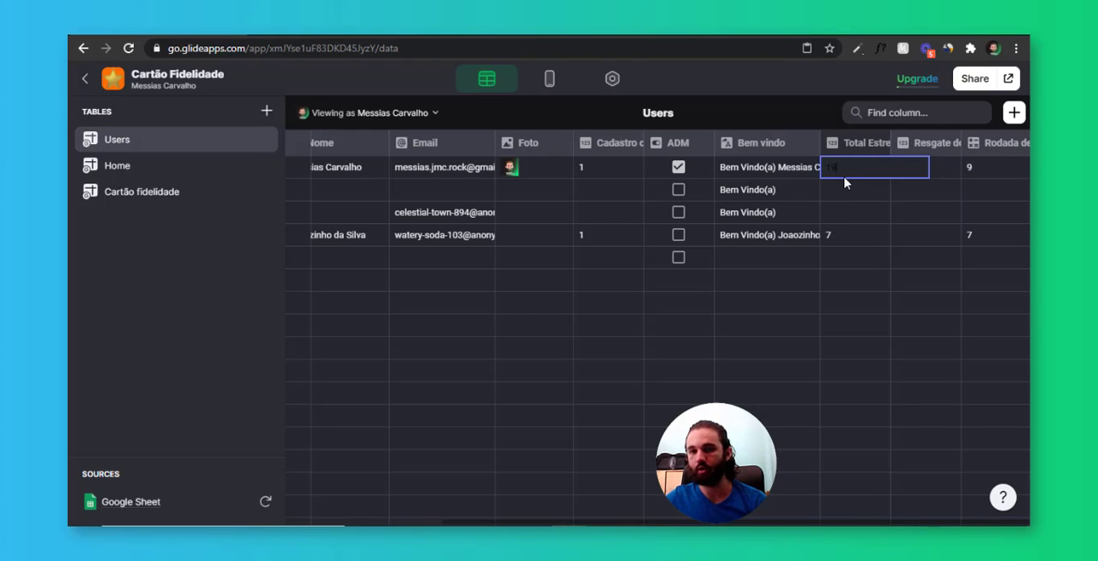
type("20")
key("Return")
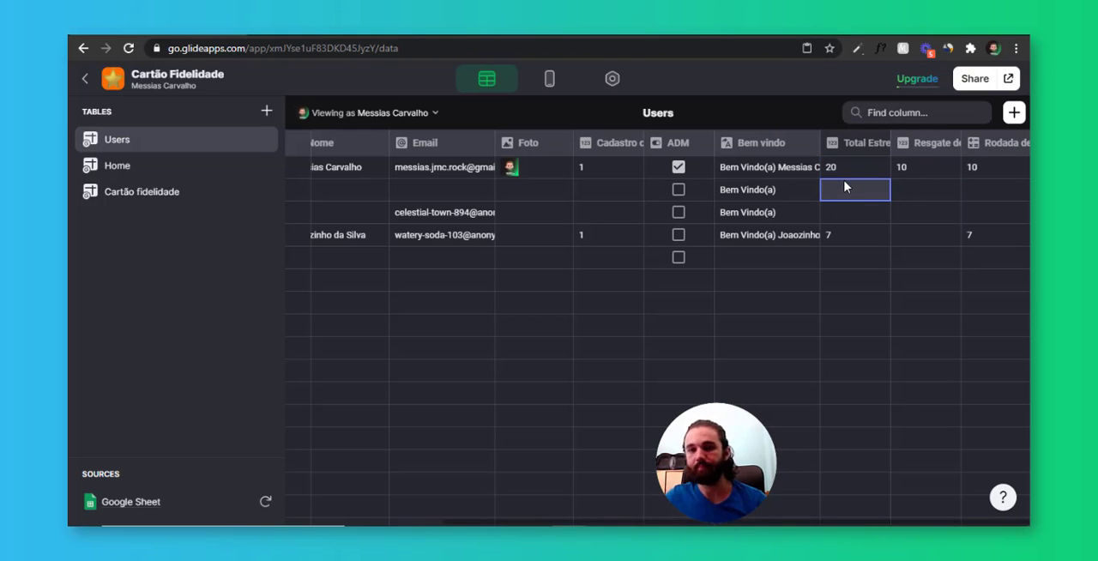
left_click(874, 166)
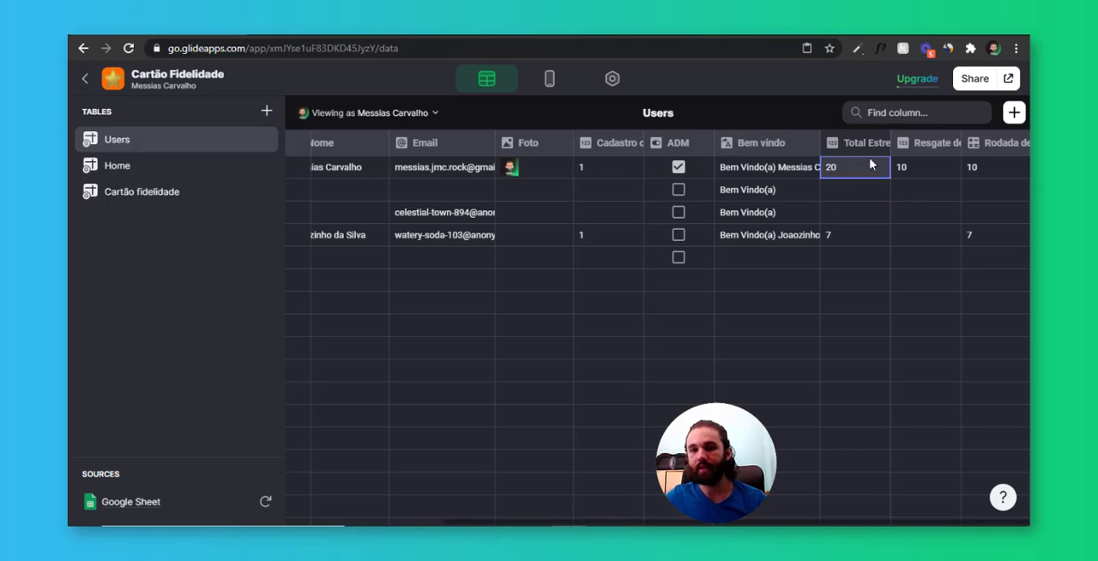
left_click(1008, 168)
Set the first row's Resgate de premio to 20 to test a second redemption against Rodada de estrelas
left_click(957, 169)
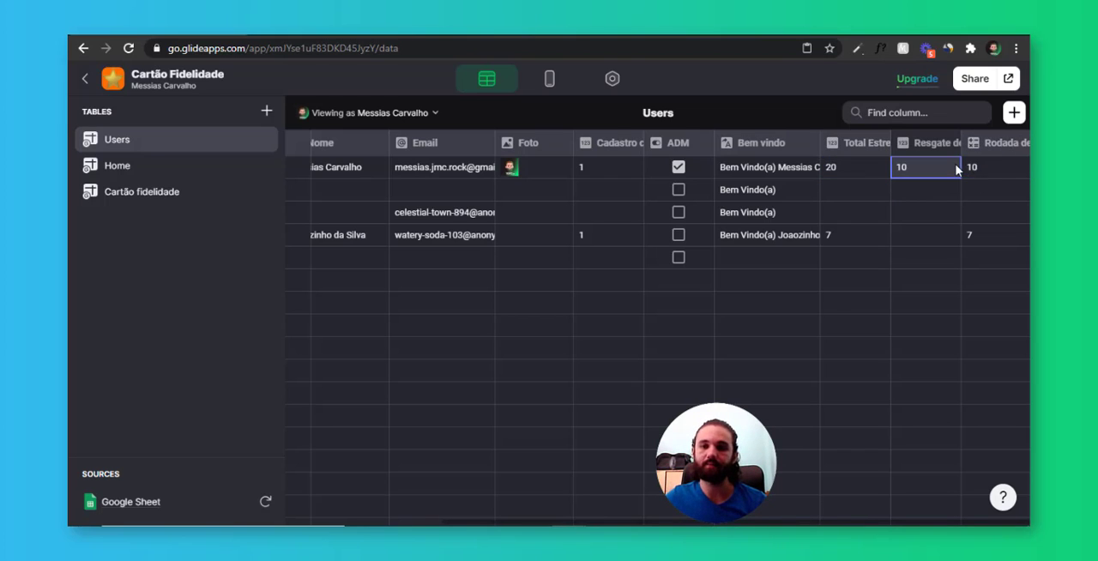
left_click(958, 170)
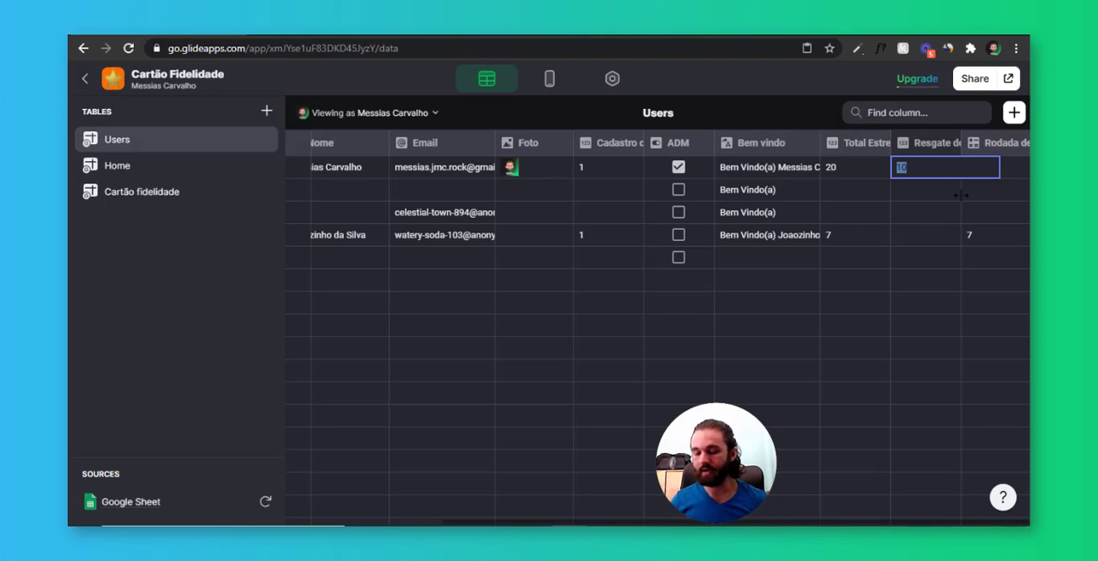
type("20")
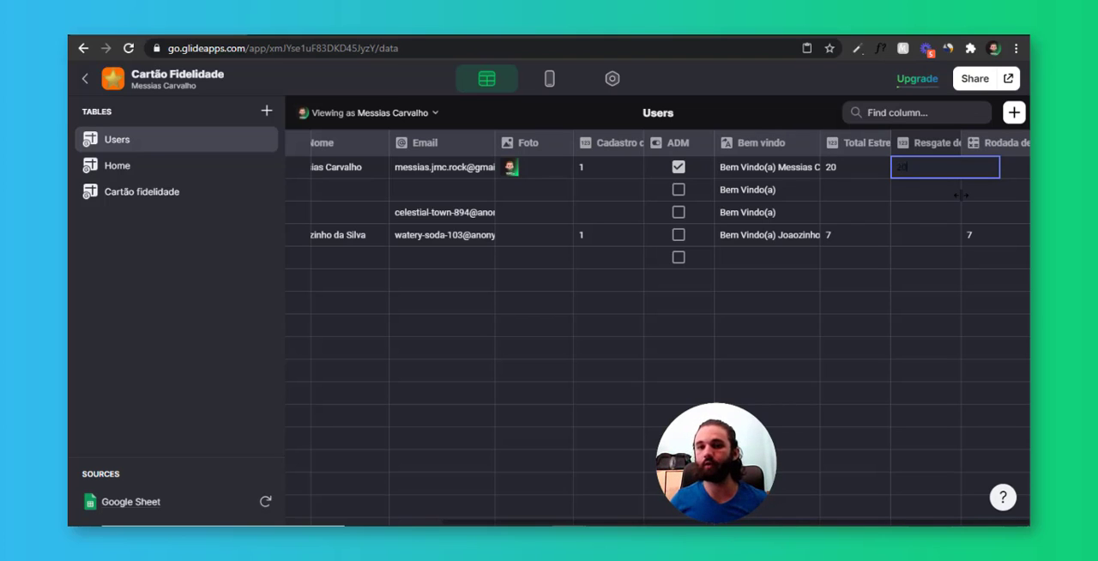
key("Return")
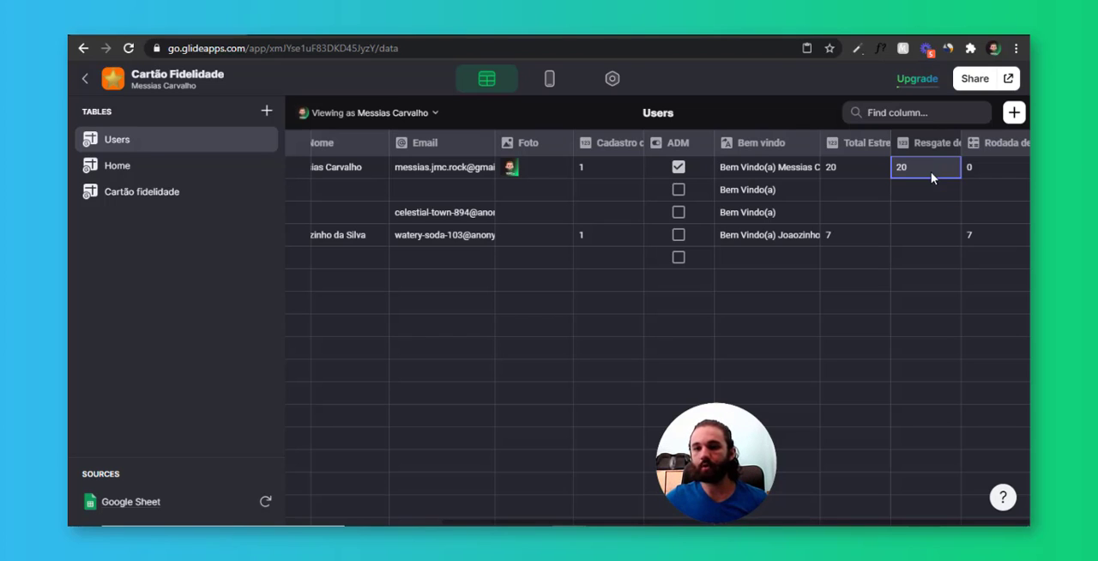
left_click(980, 173)
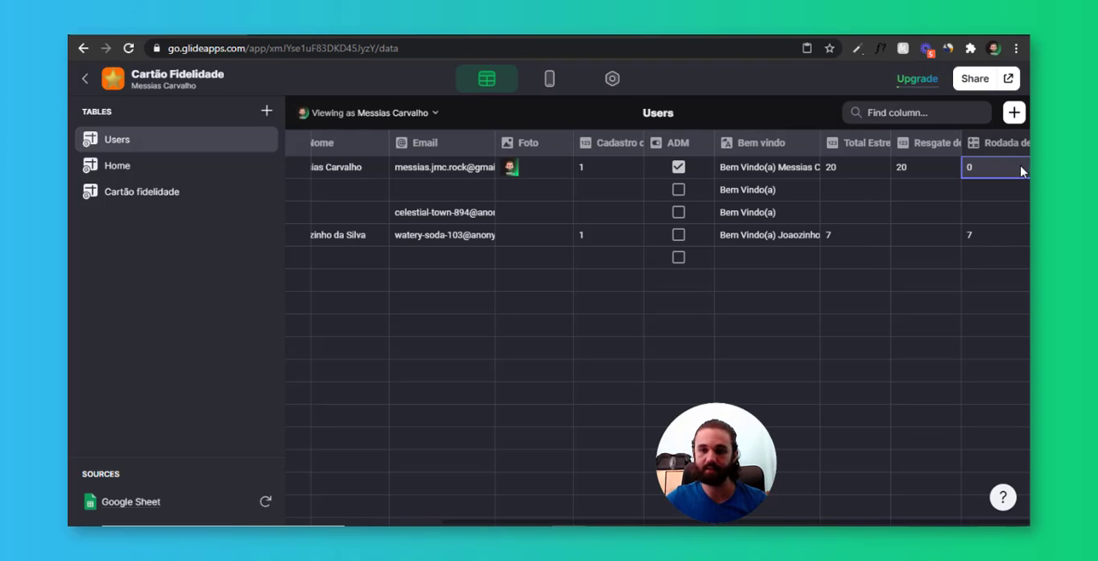
Set the first row's Resgate de premio to 0 and its Total Estrelas to 10
left_click(927, 172)
type("0")
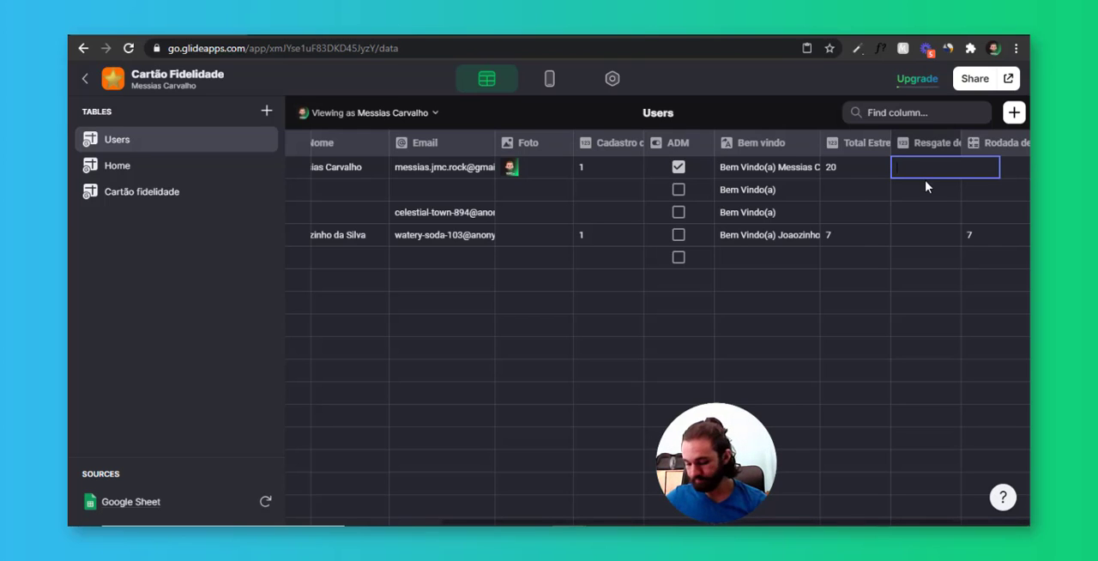
left_click(927, 212)
left_click(873, 171)
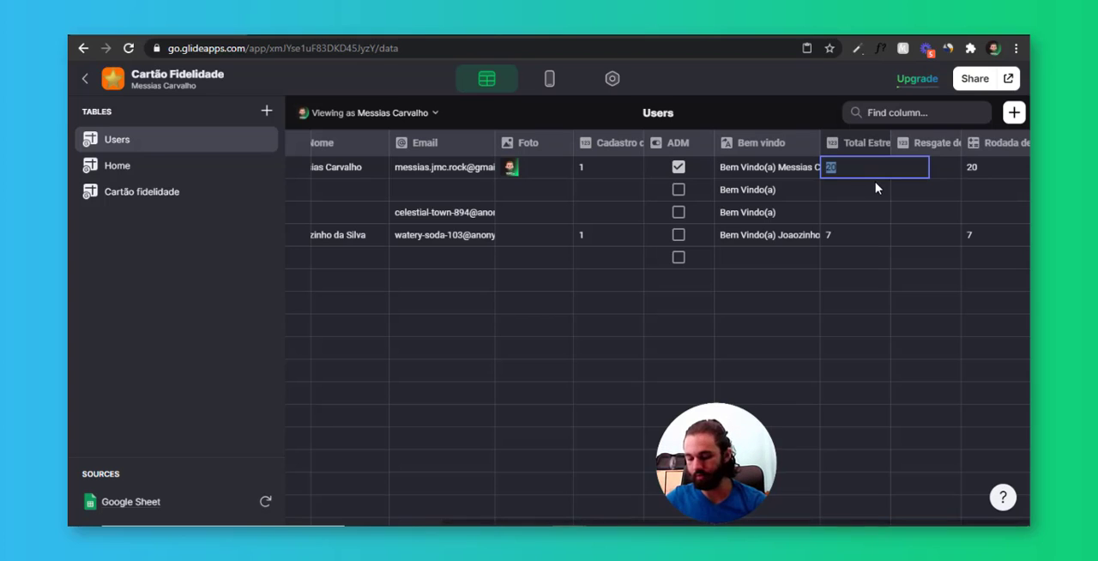
type("10")
left_click(884, 222)
Clear the first row's Resgate de premio value in the Users table
left_click(923, 171)
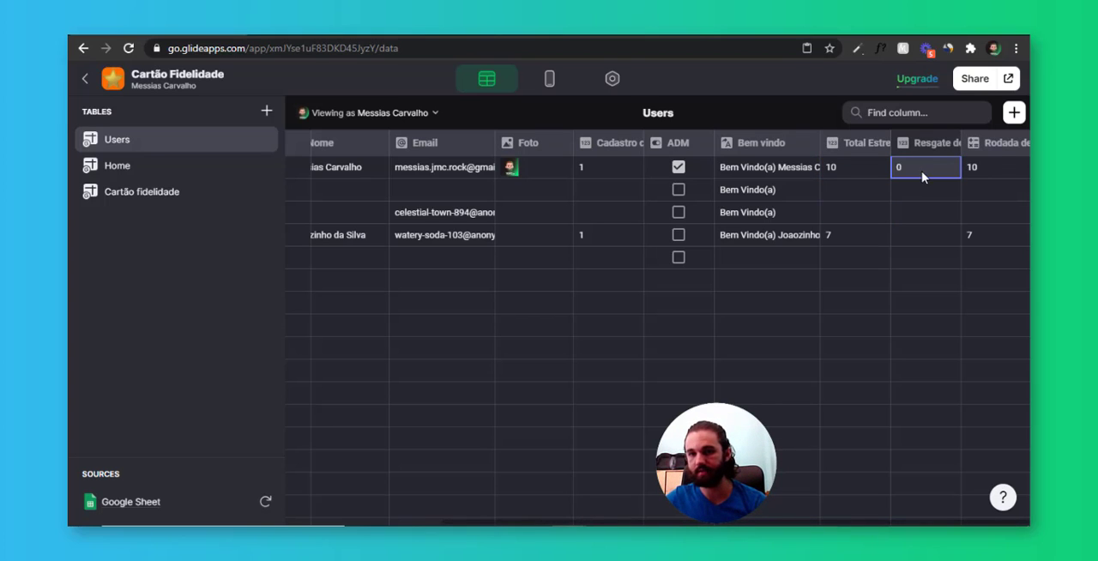
left_click(924, 172)
key("BackSpace")
left_click(923, 197)
left_click(1021, 143)
left_click(963, 263)
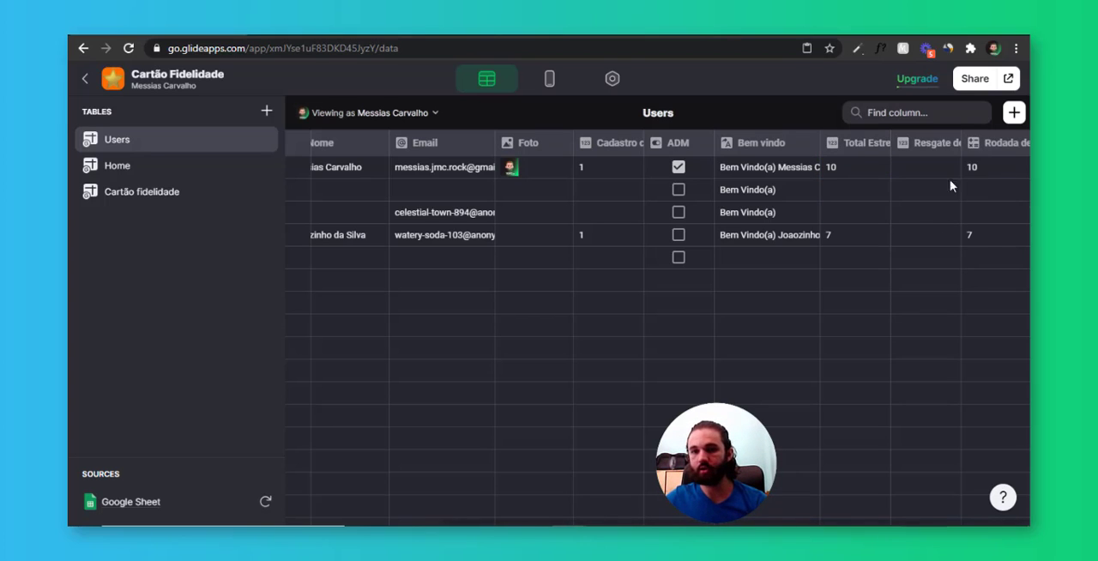
Insert a Button component below the star list on the user details screen in the app layout
left_click(551, 80)
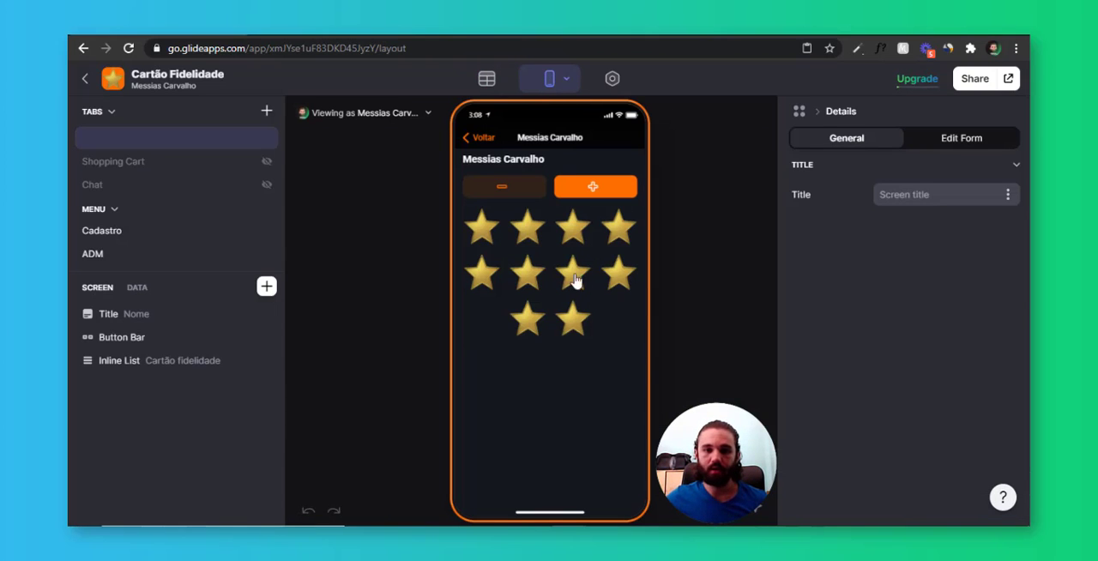
left_click(267, 288)
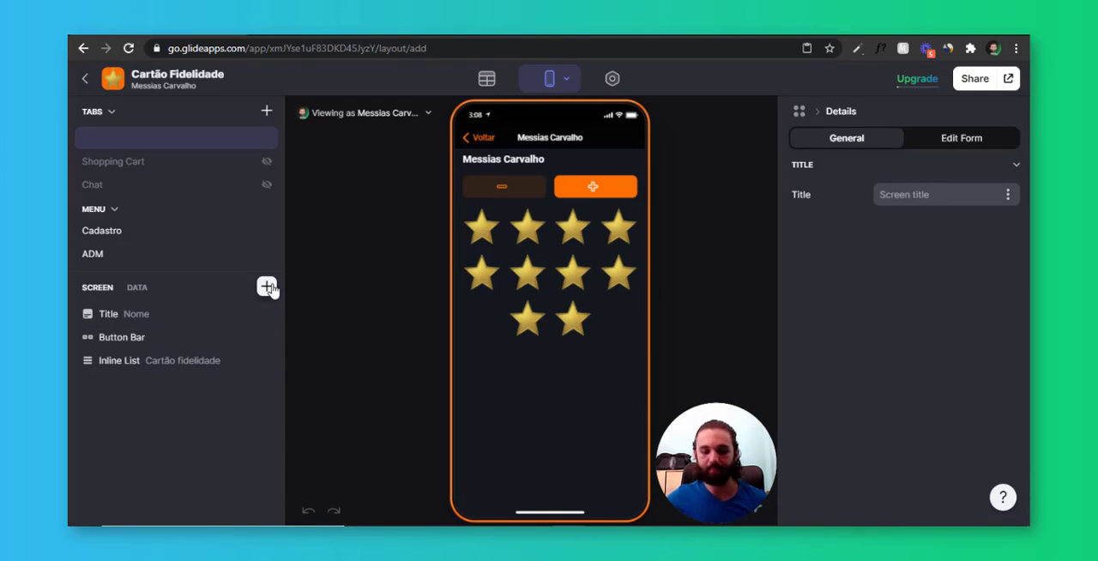
type("button")
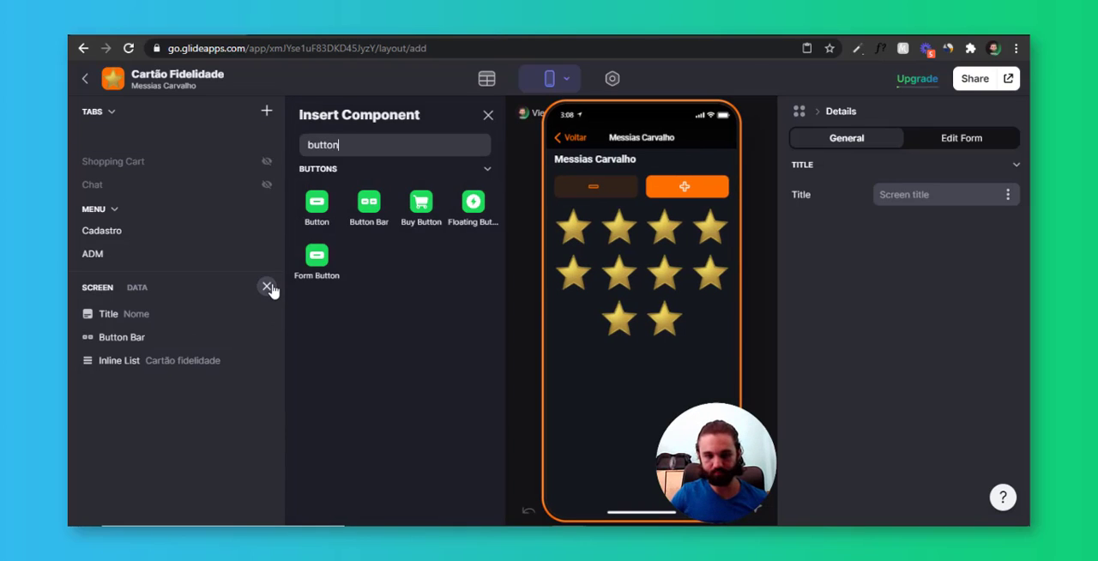
left_click(301, 225)
Change the new button's title to PREMIAR
left_click_drag(897, 196, 754, 186)
left_click(904, 205)
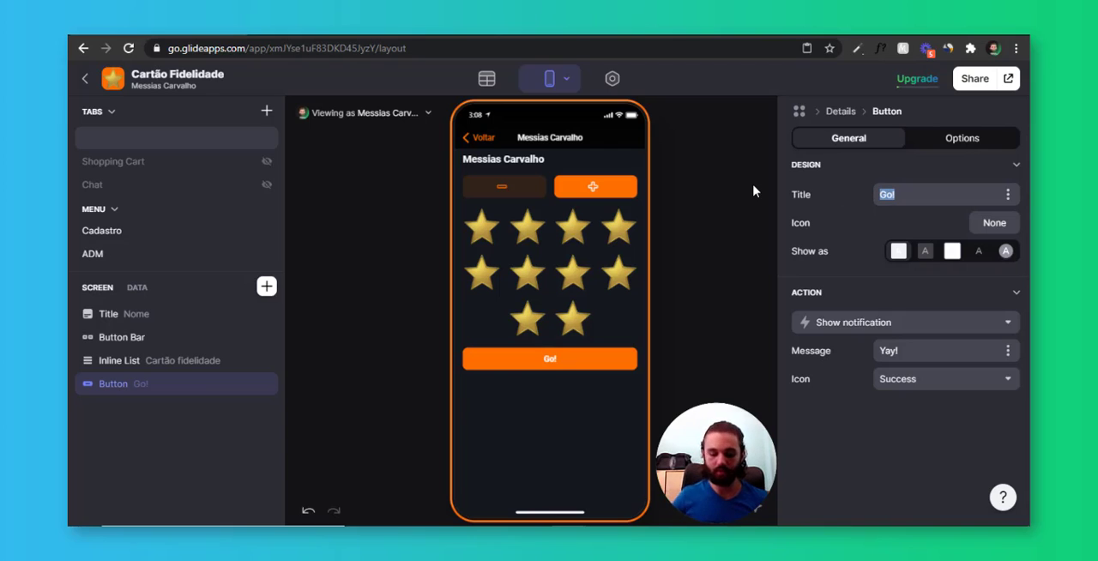
left_click(754, 190)
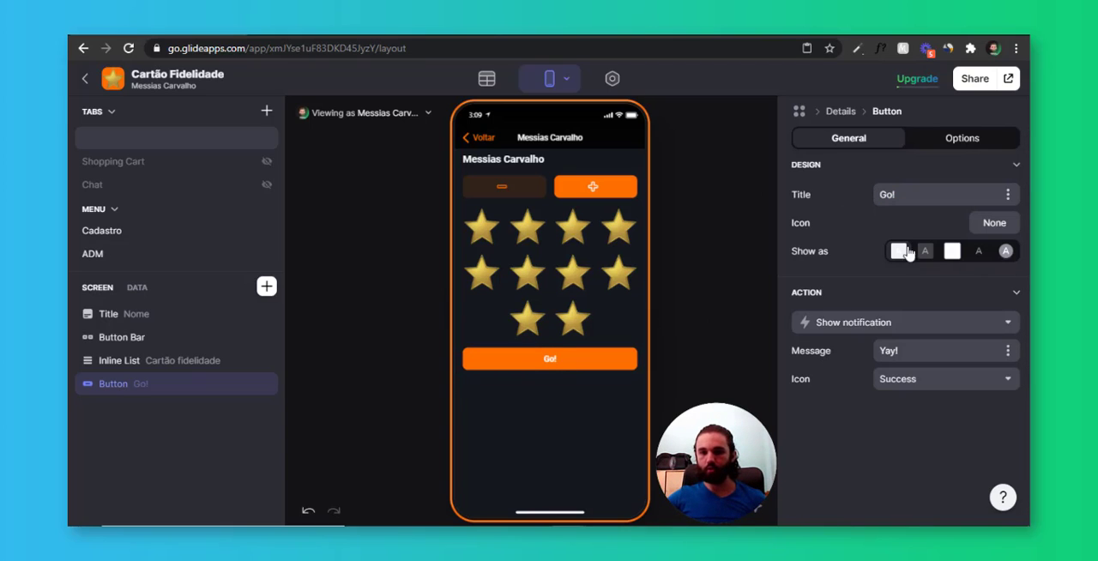
left_click_drag(931, 197, 800, 201)
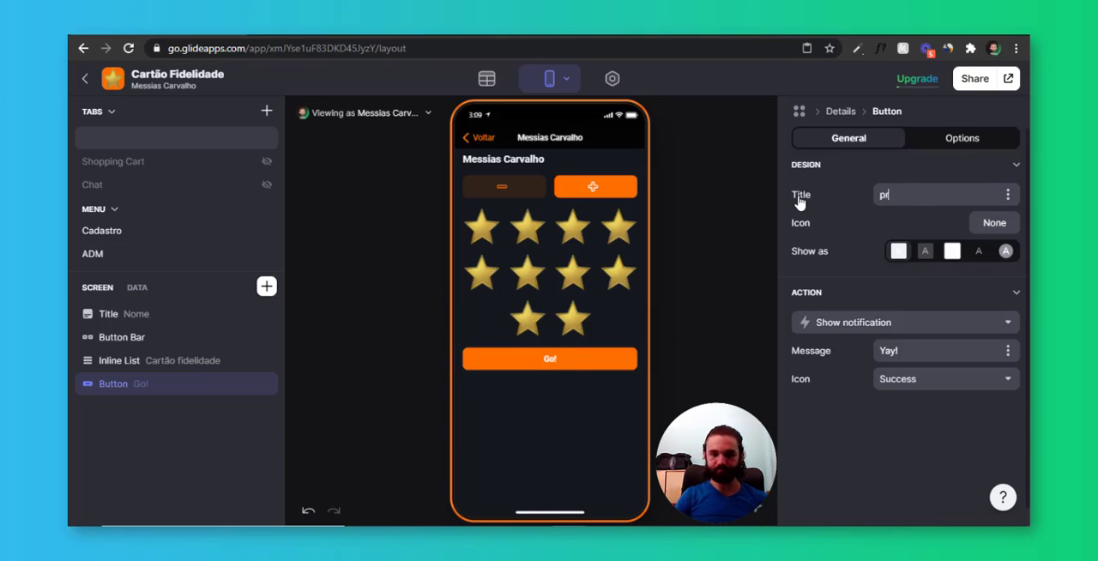
type("premiar")
key("ctrl+a")
type("PREM")
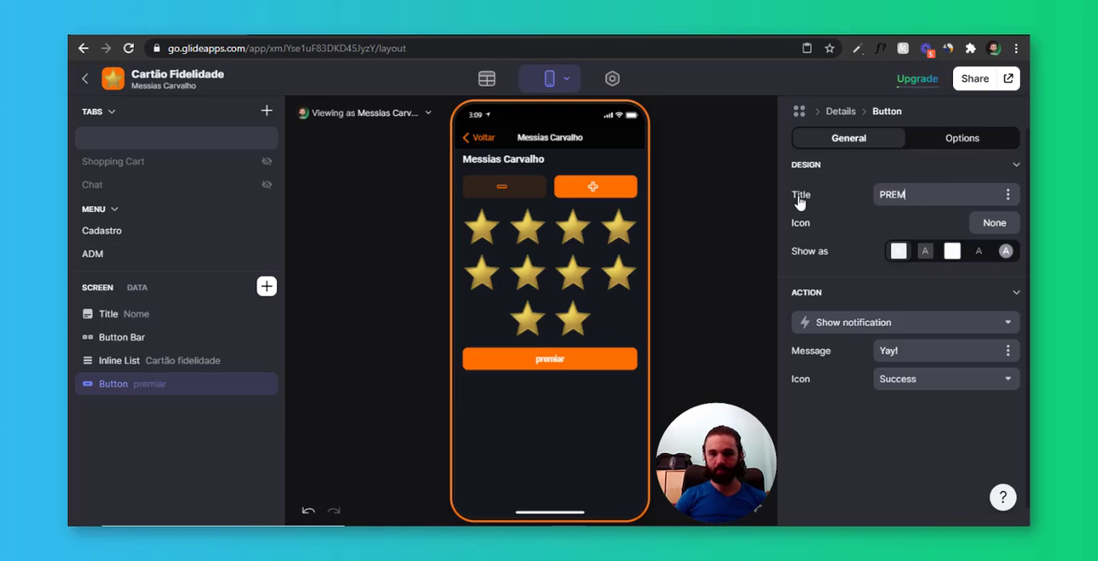
key("Return")
Search the icon library for STAR and assign the circled star icon to the PREMIAR button
left_click(532, 116)
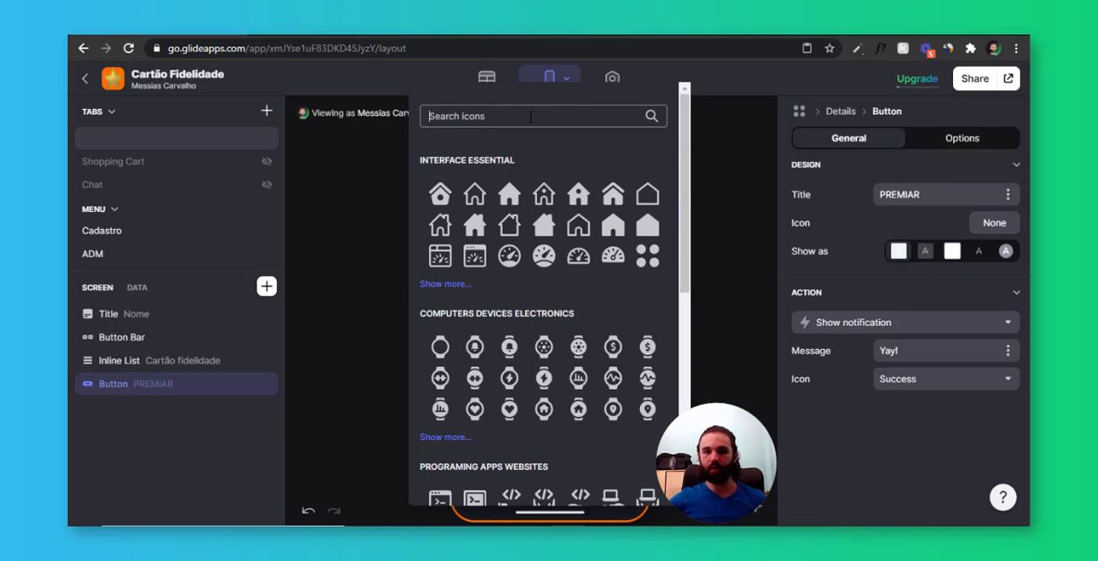
type("STAR")
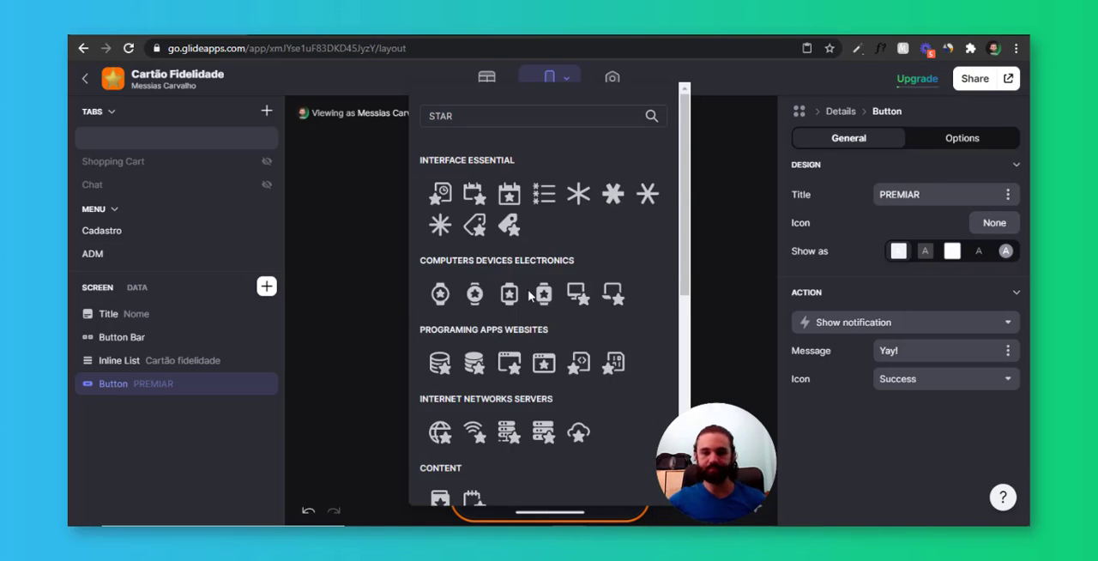
scroll(483, 488, "down", 6)
left_click(484, 488)
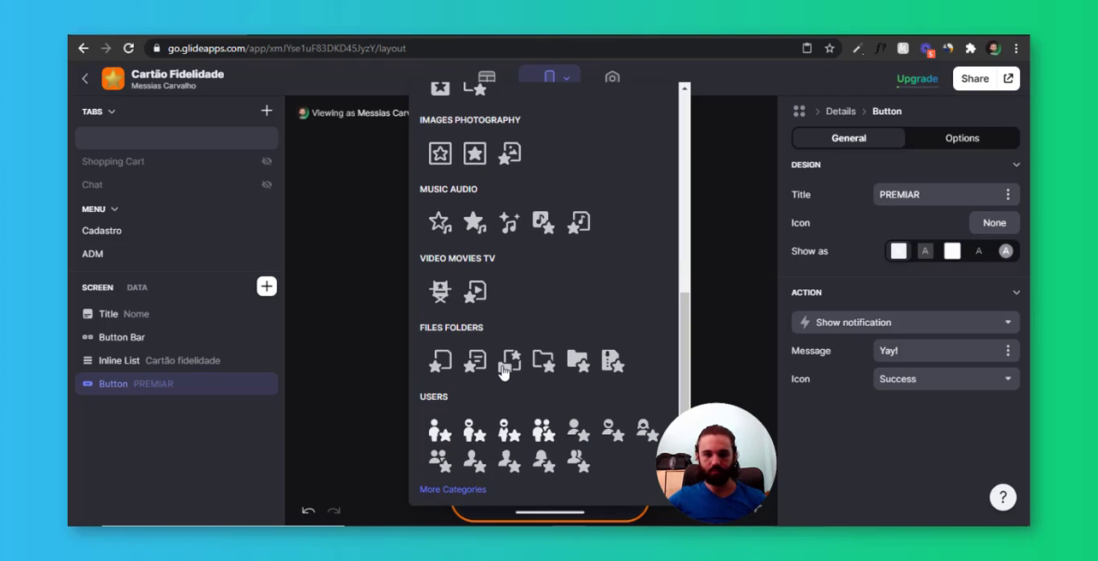
scroll(498, 372, "down", 5)
left_click(442, 278)
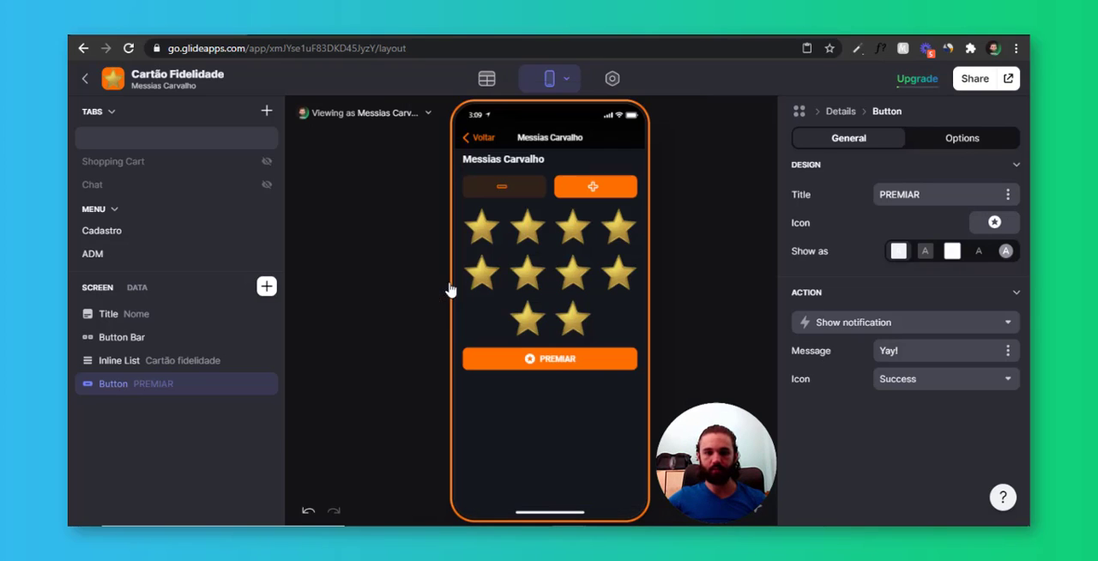
Look up Resgate de premio in the screen's data and inspect its column settings without changing them
left_click(588, 370)
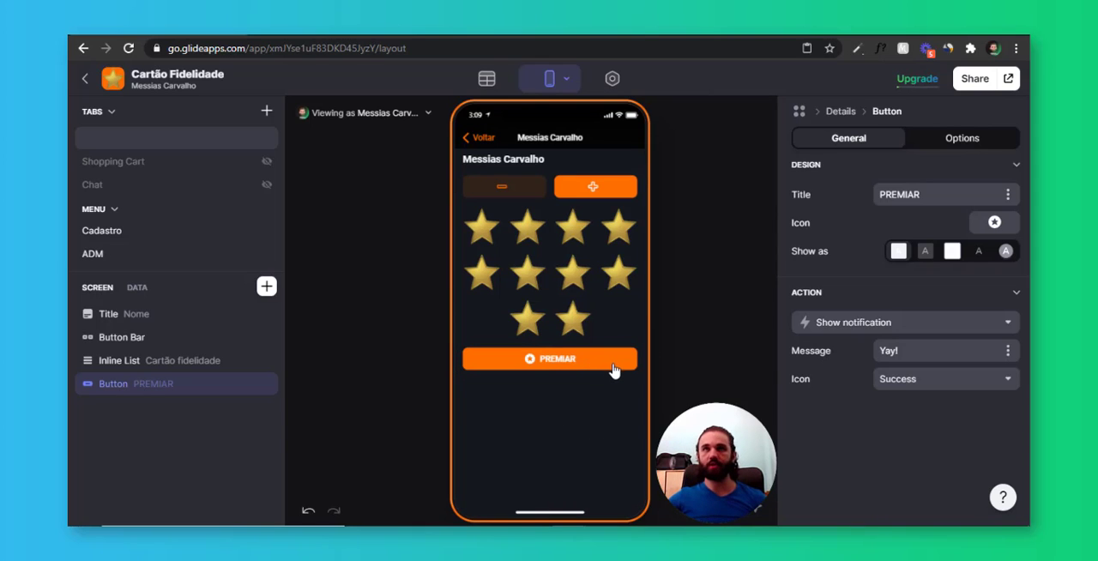
left_click(137, 289)
scroll(150, 403, "down", 1)
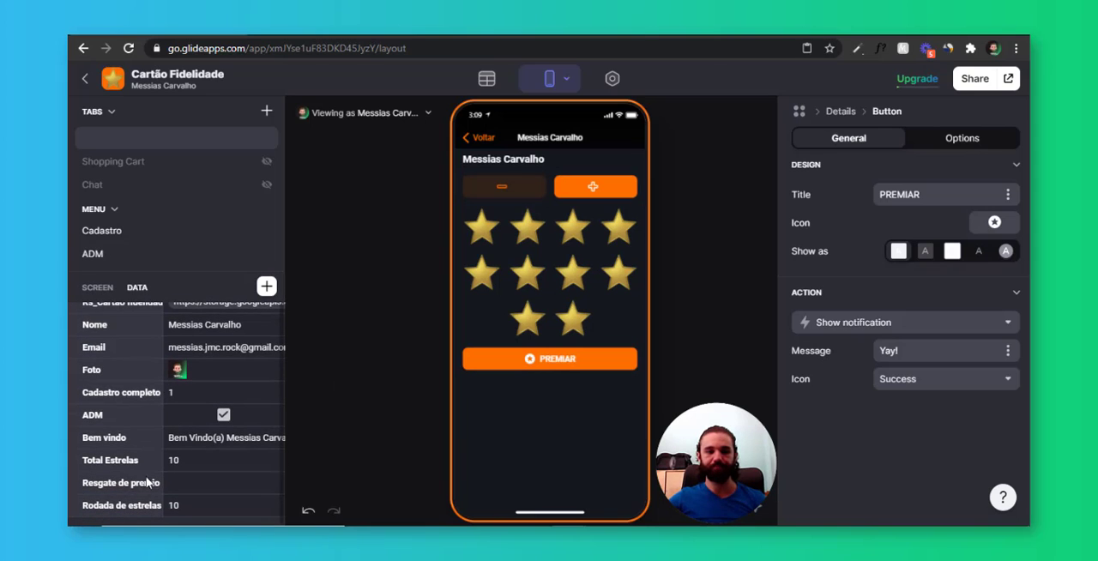
left_click(175, 485)
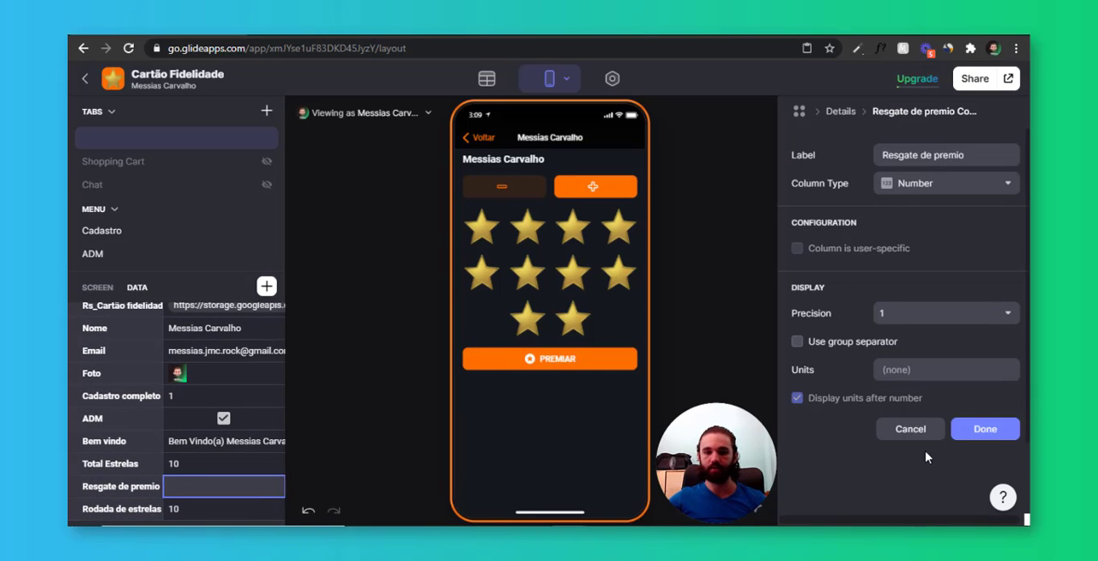
left_click(910, 429)
Set the PREMIAR button's action to Increment the Resgate de premio column by 10
left_click(590, 359)
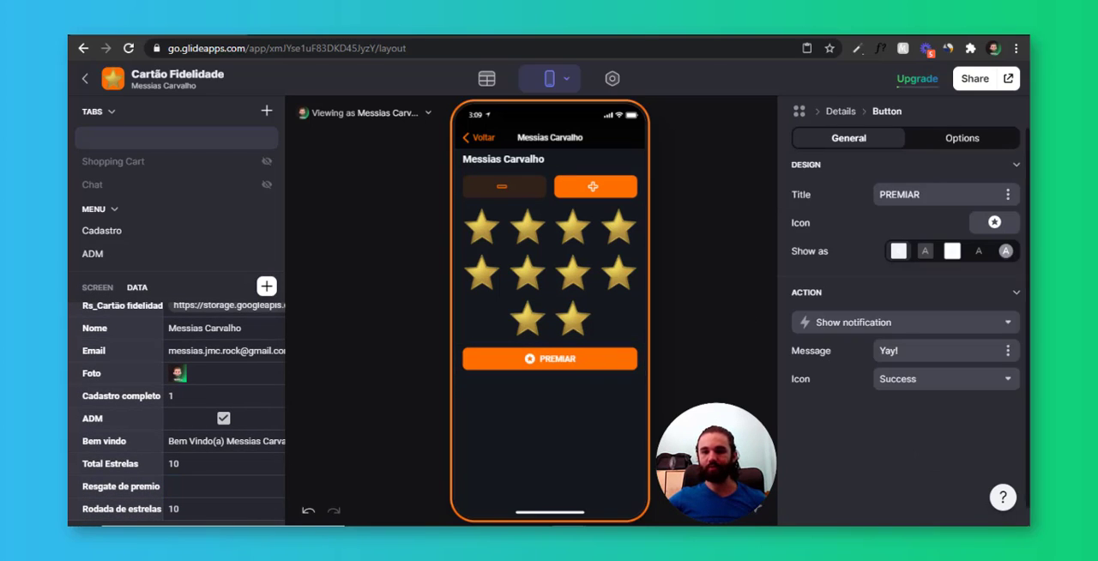
left_click(900, 322)
scroll(851, 235, "down", 2)
left_click(848, 216)
left_click(889, 352)
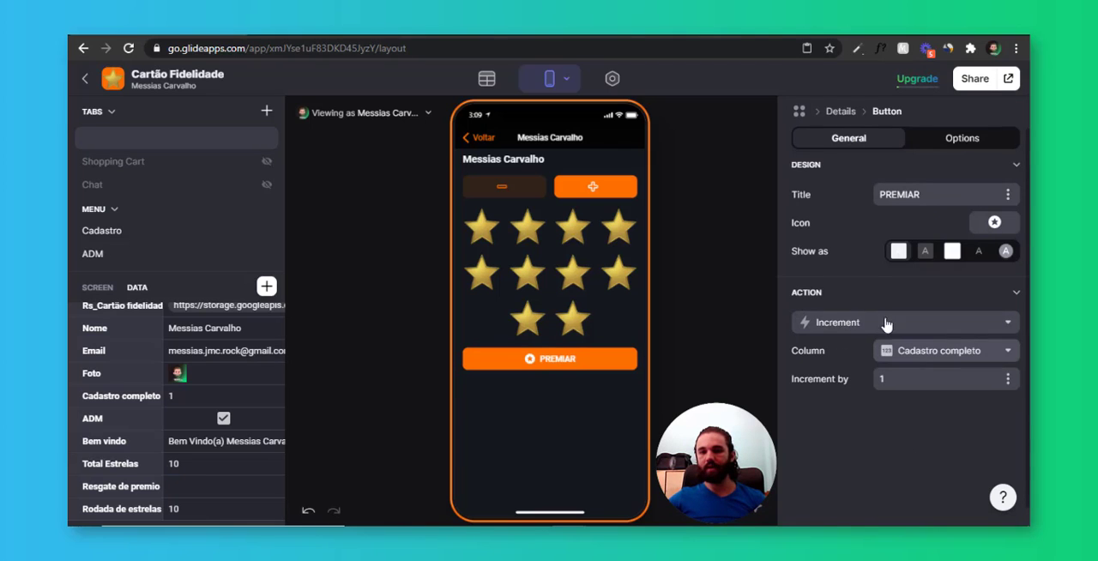
left_click(891, 325)
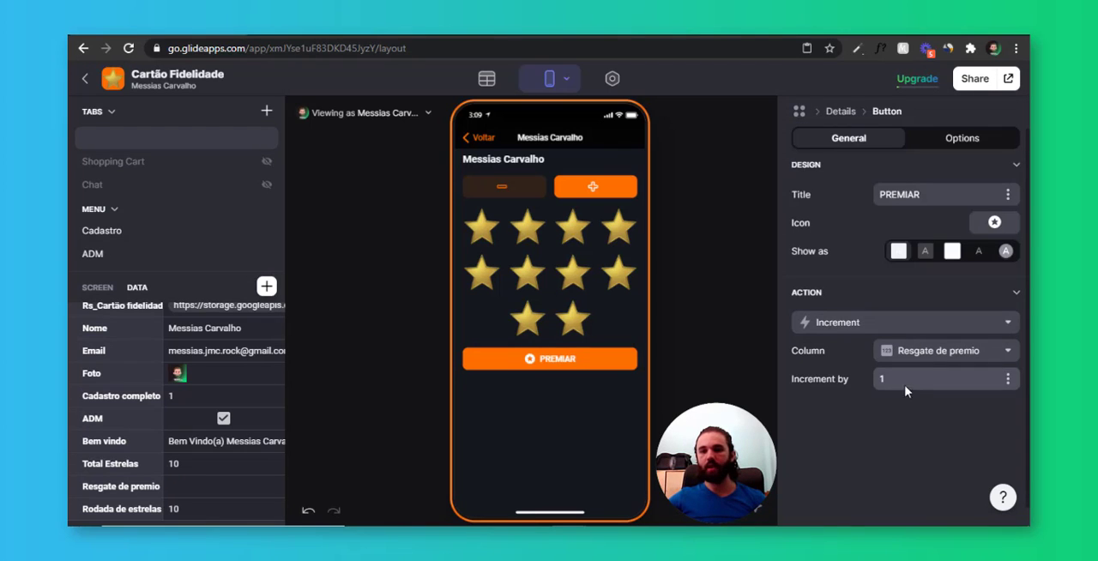
left_click(908, 413)
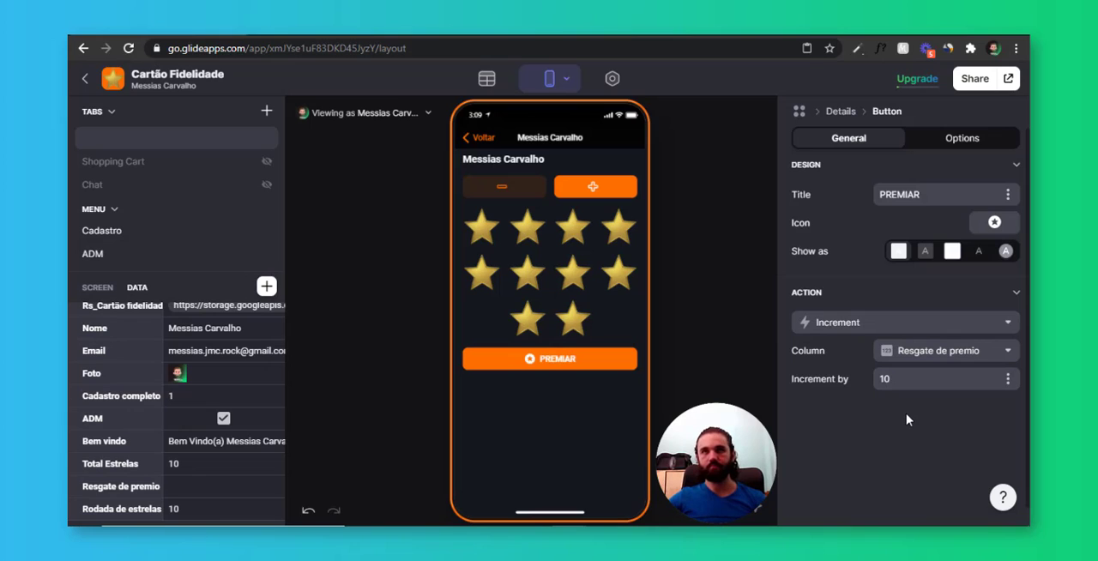
Test the PREMIAR button in the preview and examine the Resgate de premio and Rodada de estrelas columns in the screen's data
left_click(558, 362)
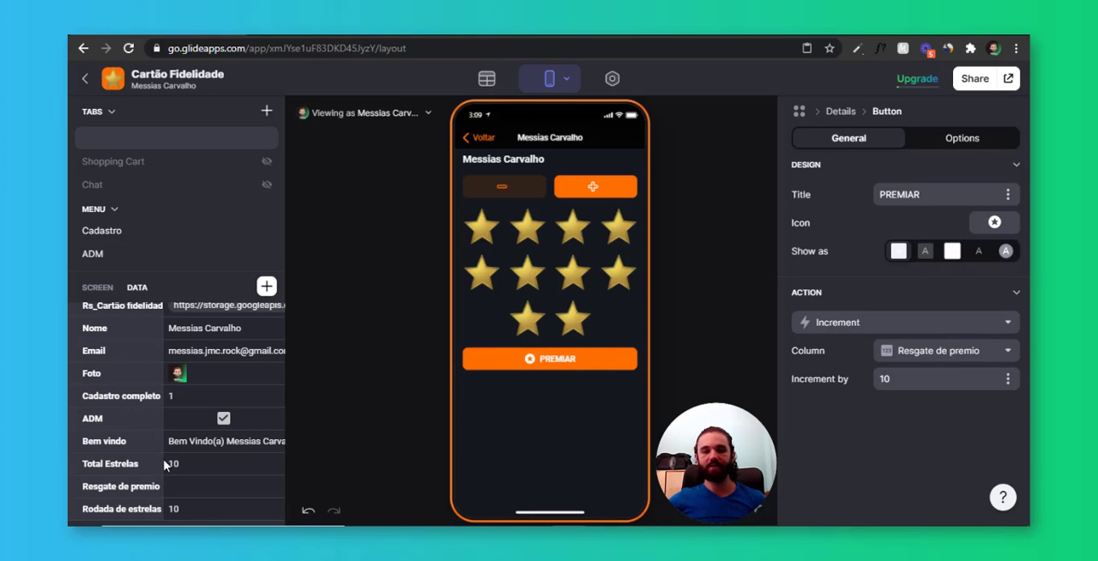
scroll(189, 472, "down", 1)
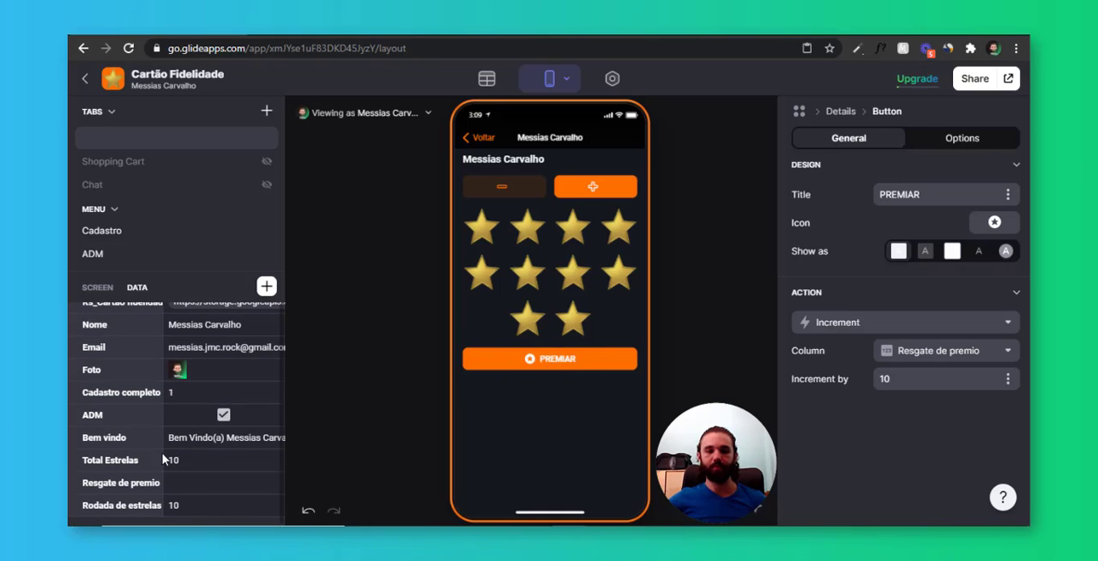
left_click(553, 366)
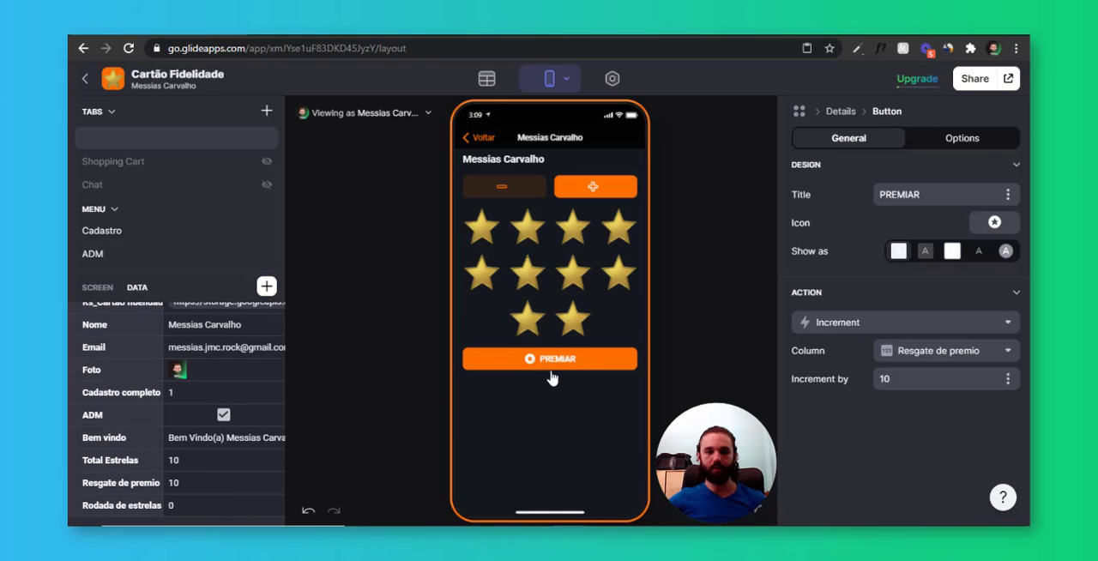
left_click(190, 486)
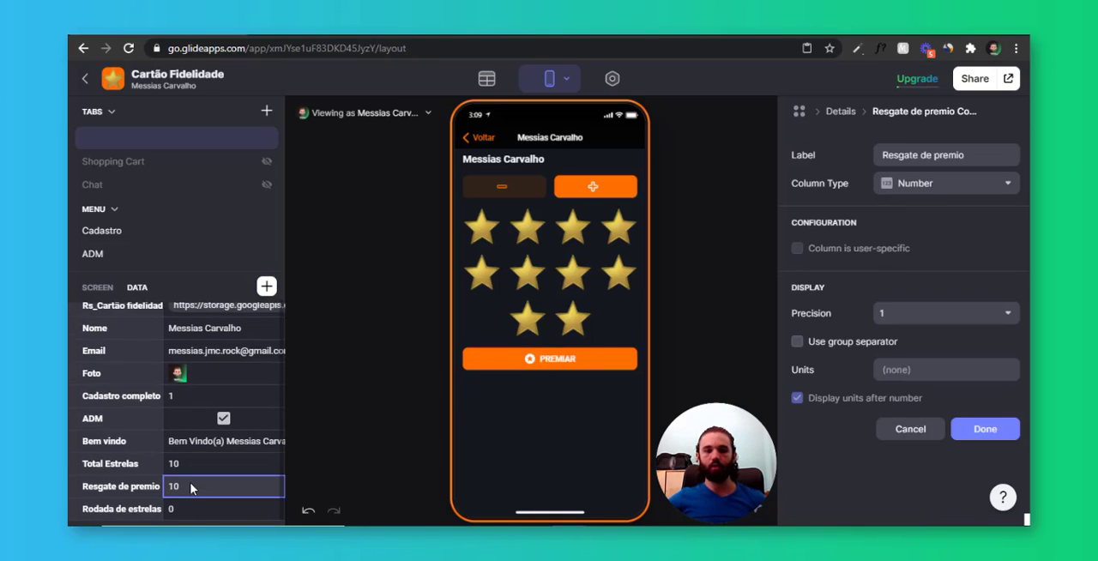
left_click(194, 510)
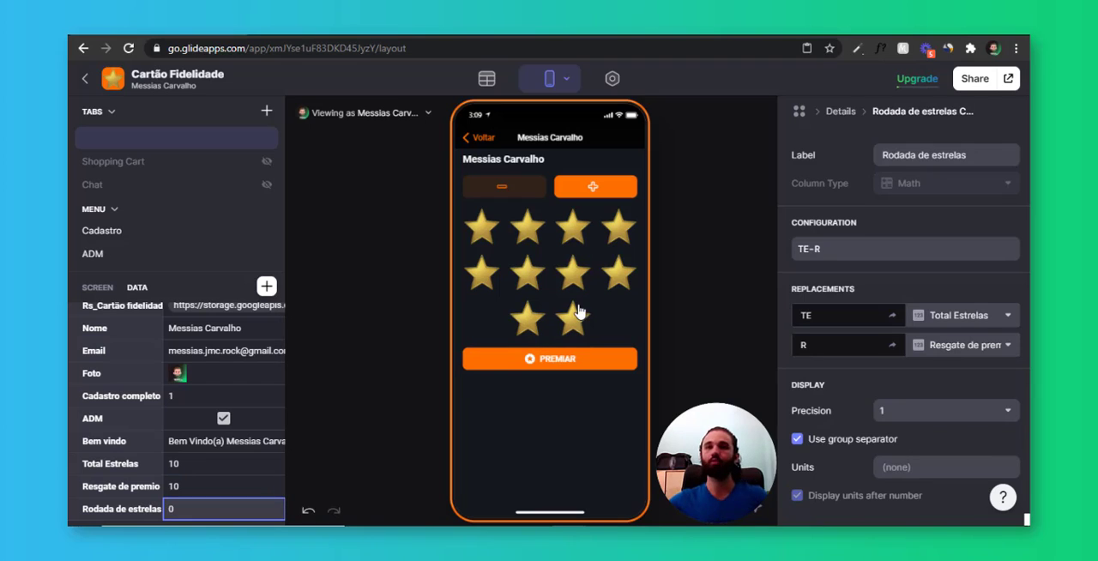
left_click(175, 517)
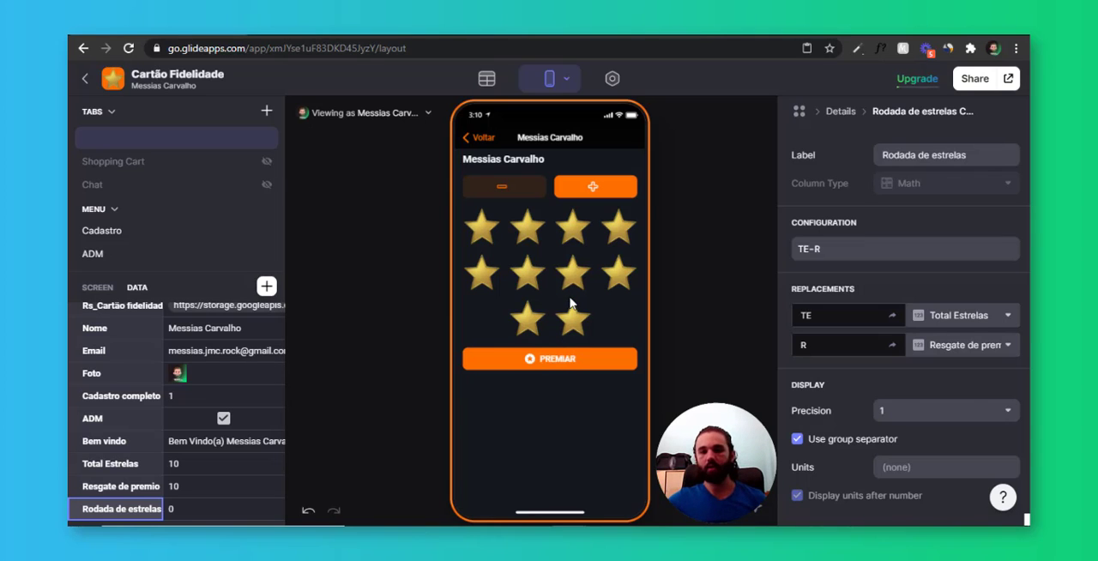
left_click(549, 244)
In the Cartão fidelidade table, point the Qtd Estrelas lookup column to Rodada de estrelas through the Rs_Usuário relation
left_click(486, 79)
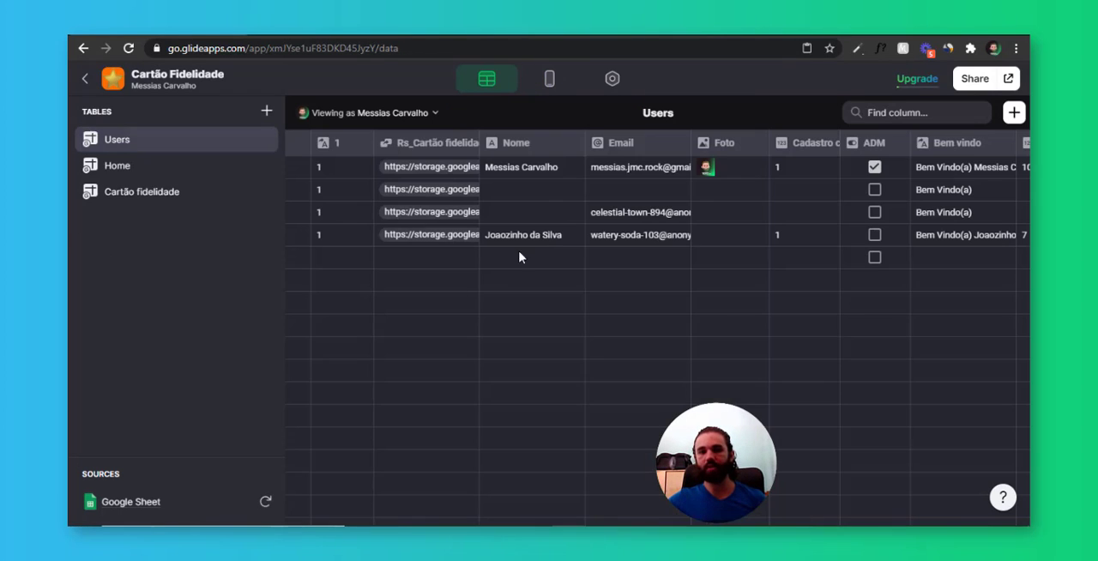
left_click(182, 196)
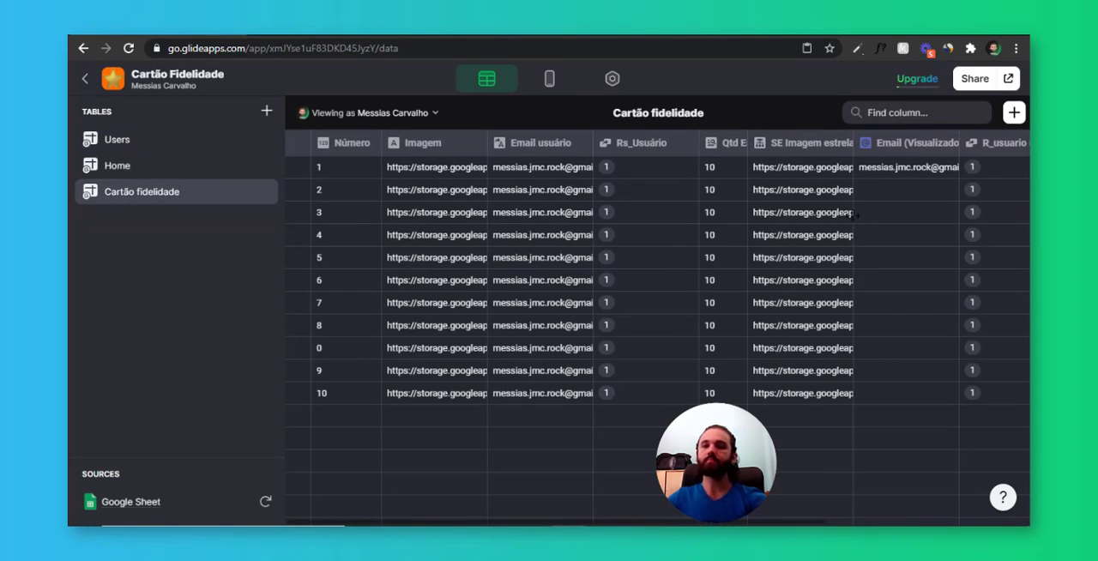
scroll(854, 217, "right", 3)
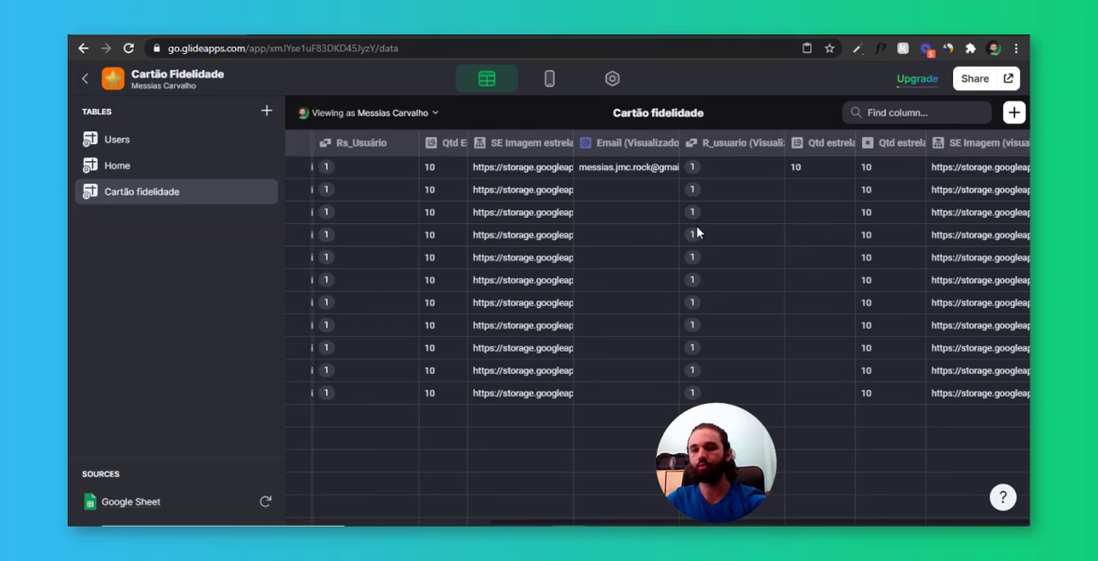
scroll(681, 281, "left", 3)
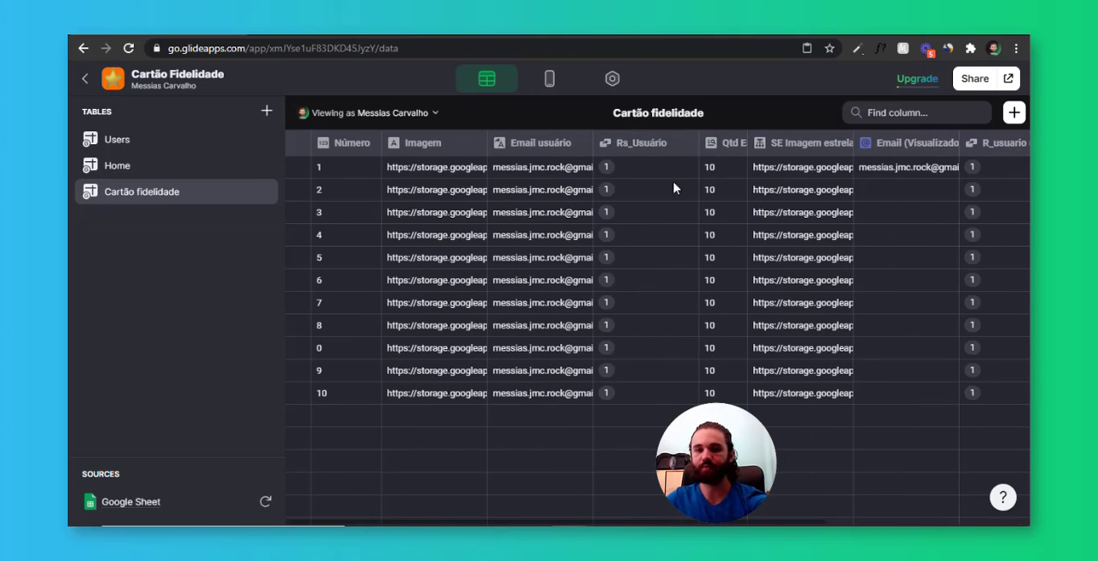
left_click(732, 142)
left_click(725, 171)
left_click(550, 268)
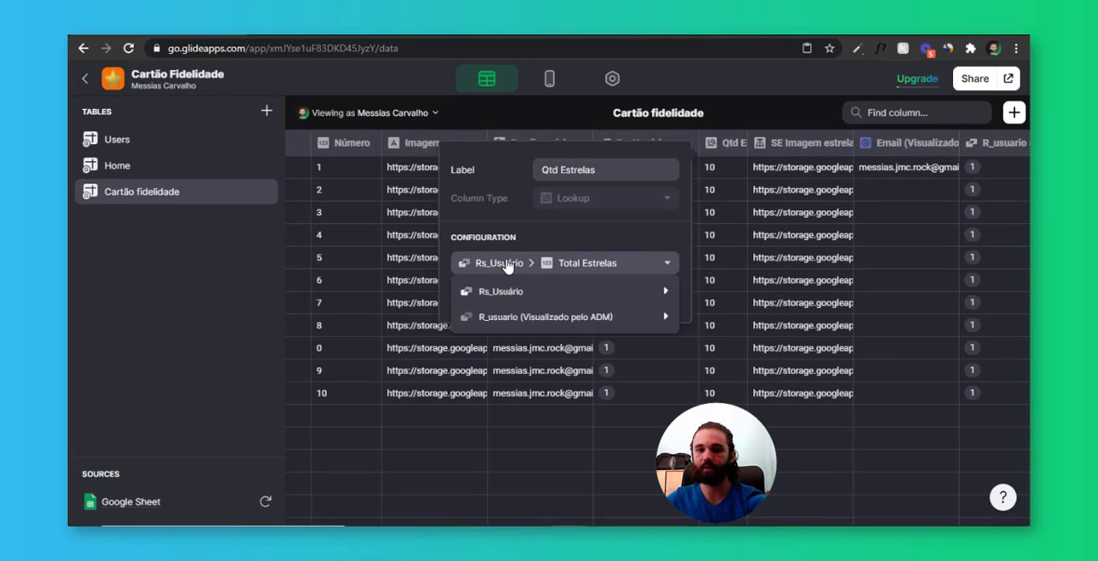
mouse_move(583, 293)
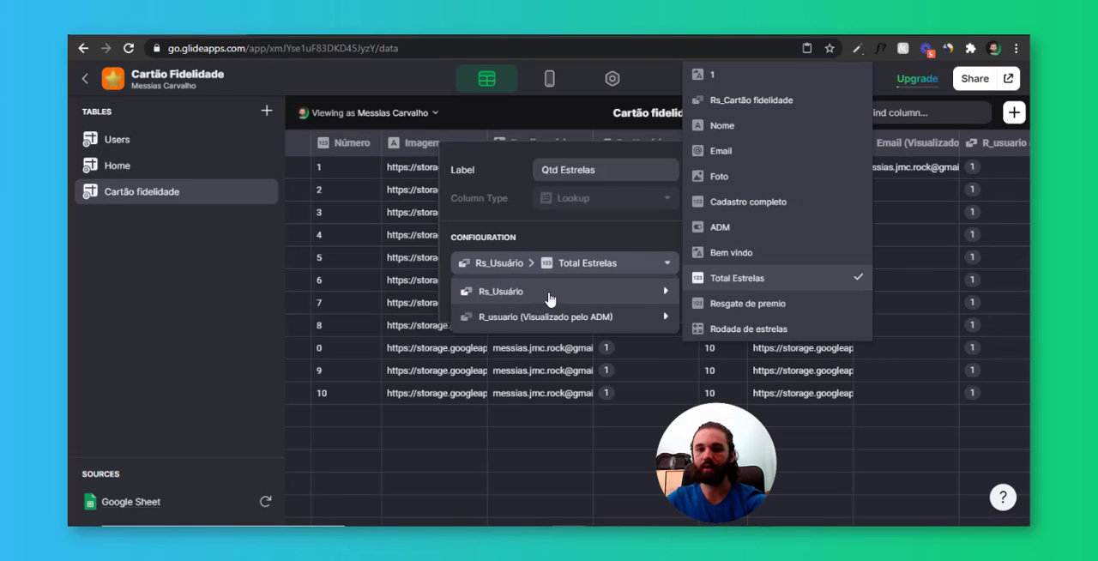
left_click(779, 329)
left_click(656, 302)
scroll(853, 264, "right", 5)
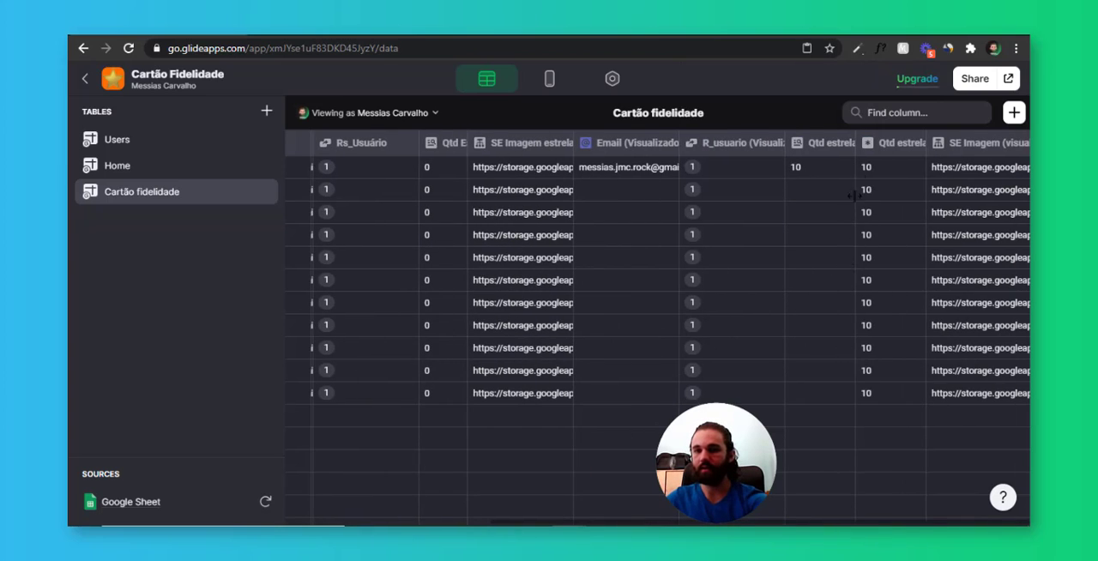
left_click(913, 145)
left_click(902, 181)
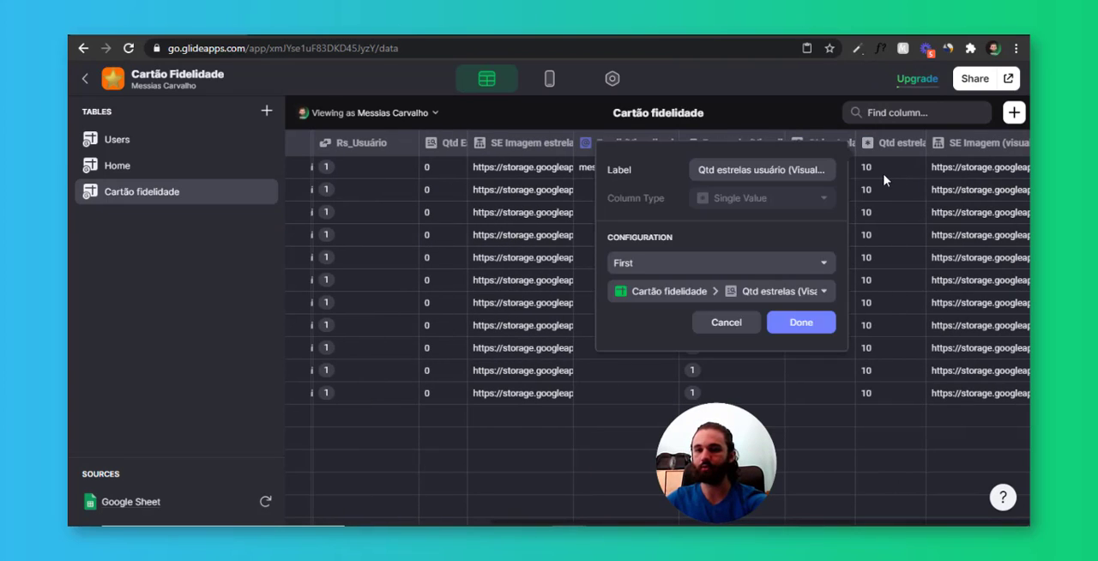
left_click(885, 175)
Point the ADM-viewed Qtd estrelas lookup column to Rodada de estrelas through the R_usuario (Visualizado pelo ADM) relation
left_click(820, 175)
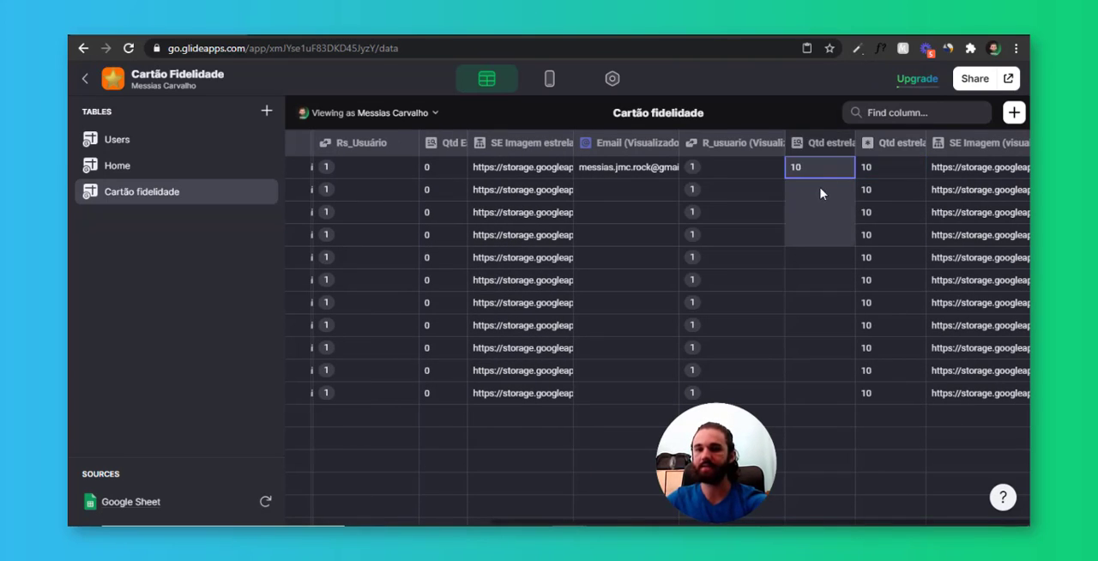
left_click(846, 144)
left_click(829, 170)
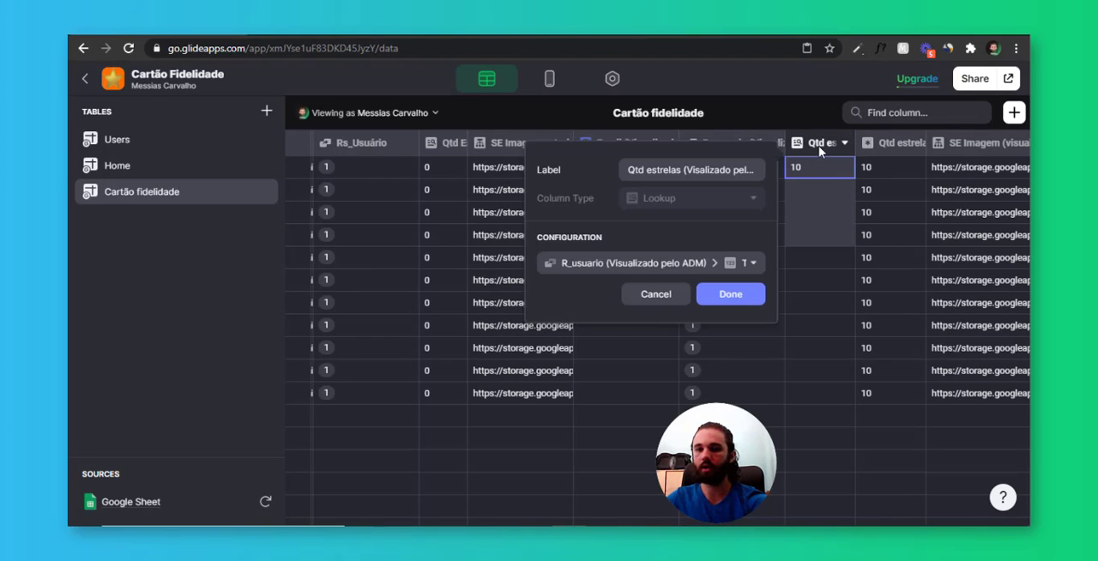
left_click(630, 264)
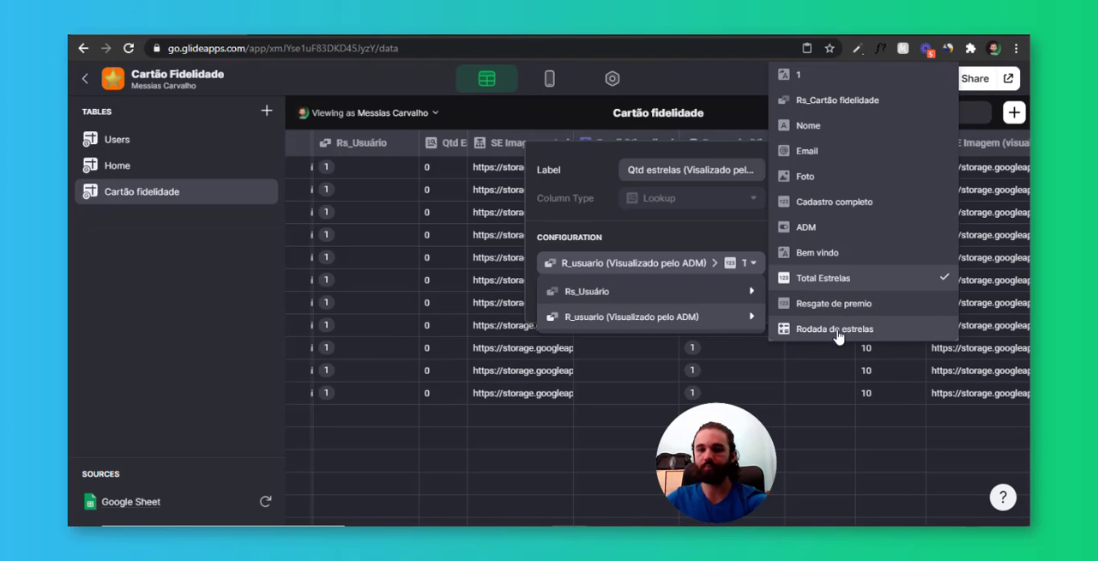
left_click(807, 329)
left_click(731, 294)
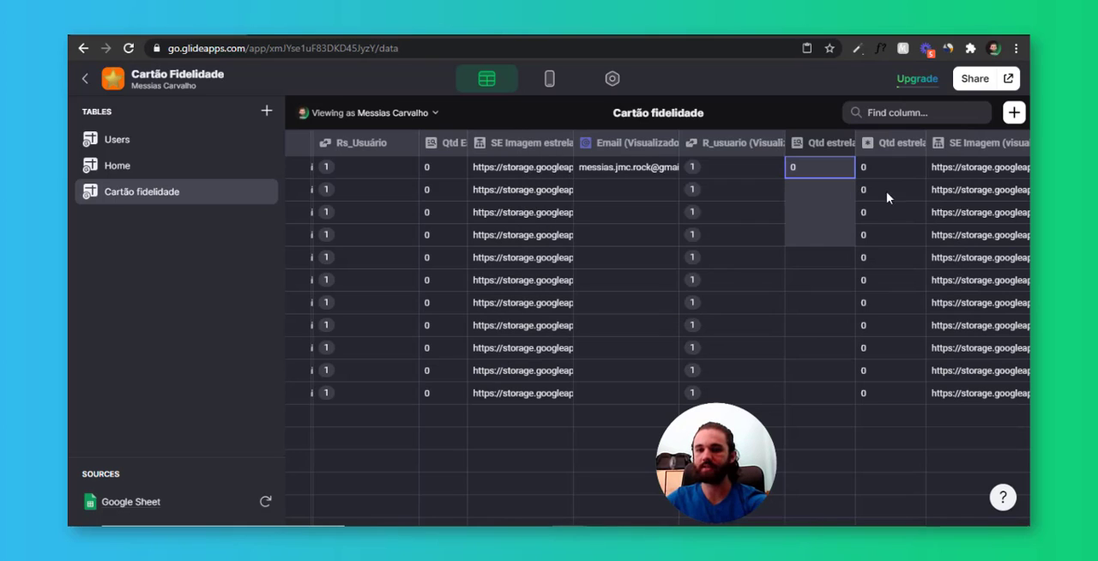
left_click(887, 192)
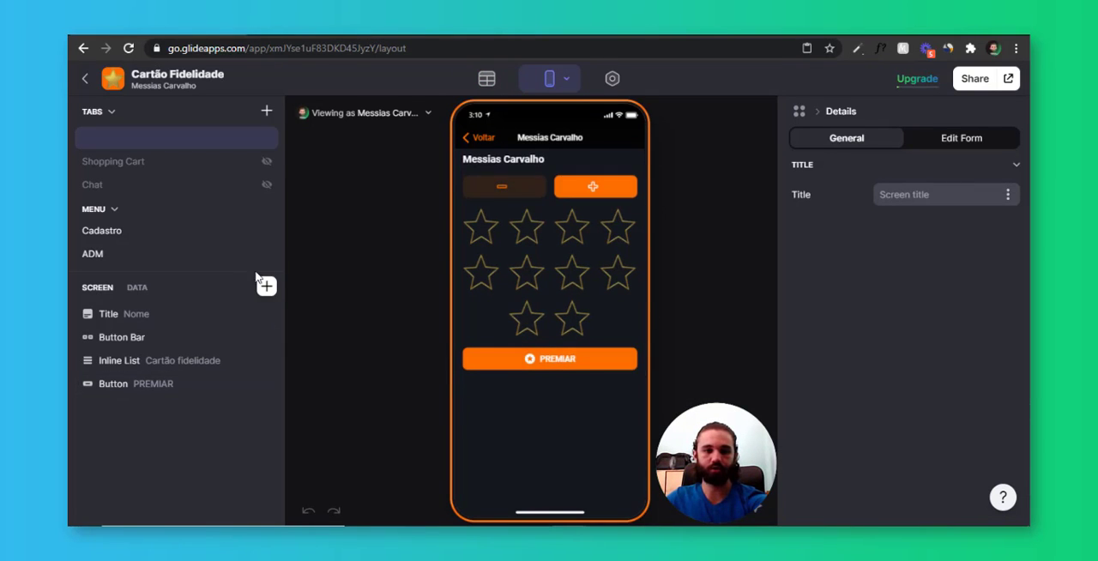
Clear the user's Resgate de premio value in the layout's screen data and redeem the ten stars with PREMIAR in the preview
left_click(138, 288)
scroll(189, 354, "down", 1)
left_click(200, 484)
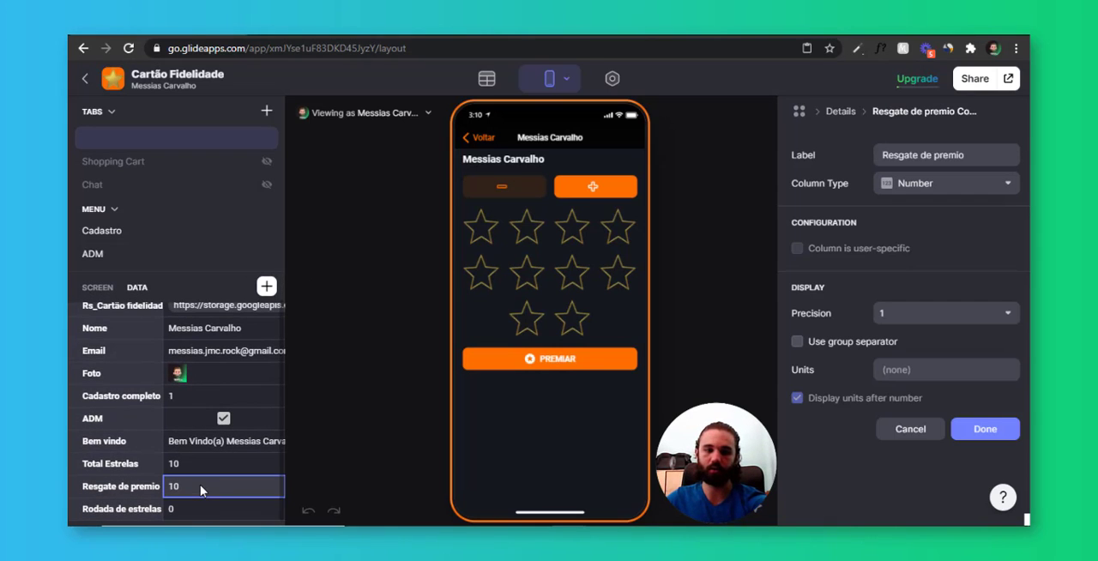
key("Return")
left_click(504, 395)
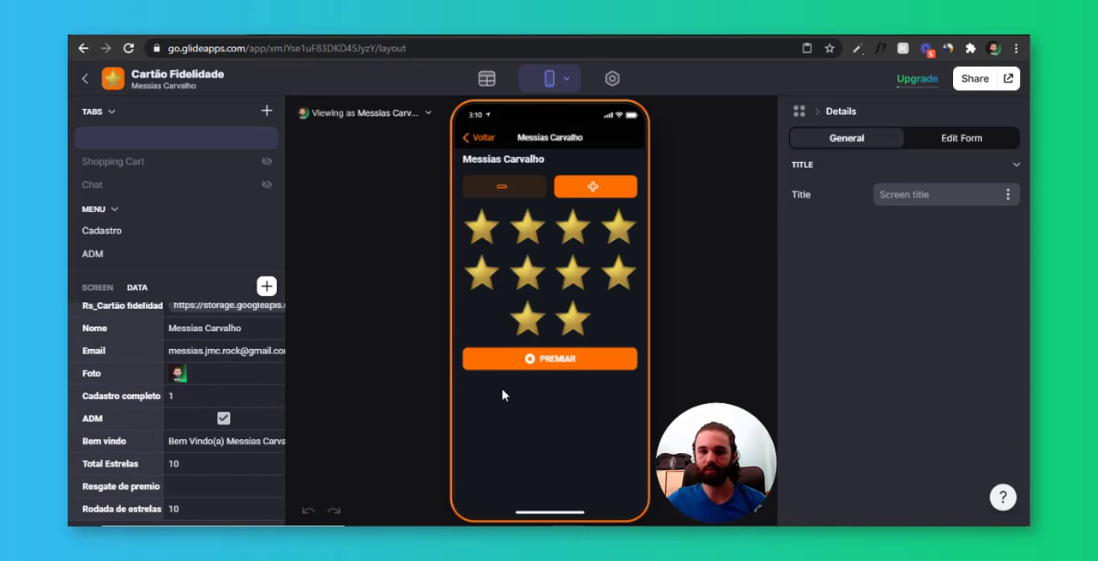
left_click(550, 364)
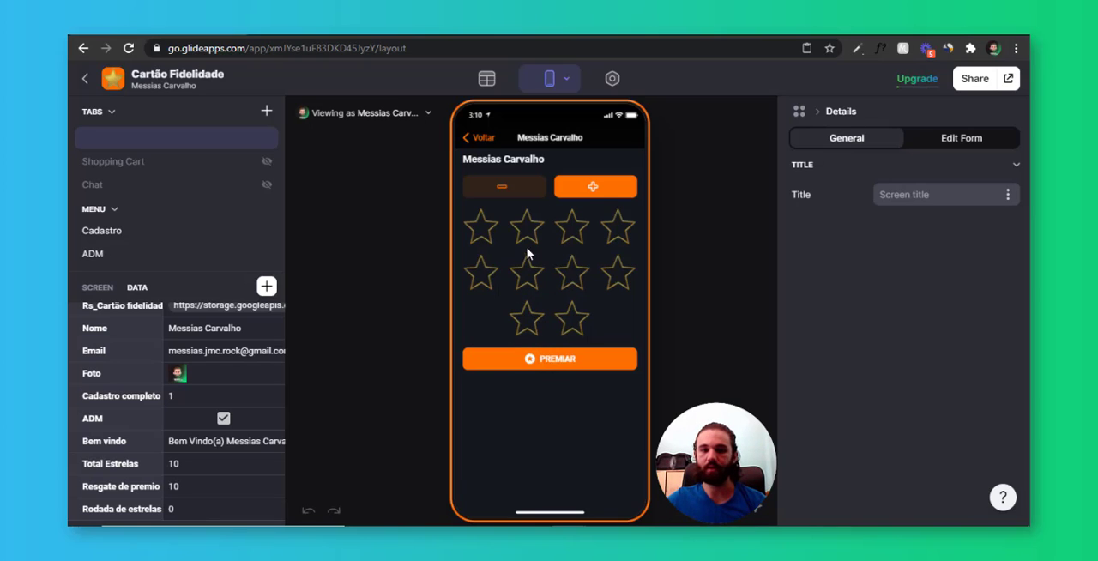
Add ten new stars to the user in the preview and redeem them with the PREMIAR button
left_click(595, 189)
left_click(596, 190)
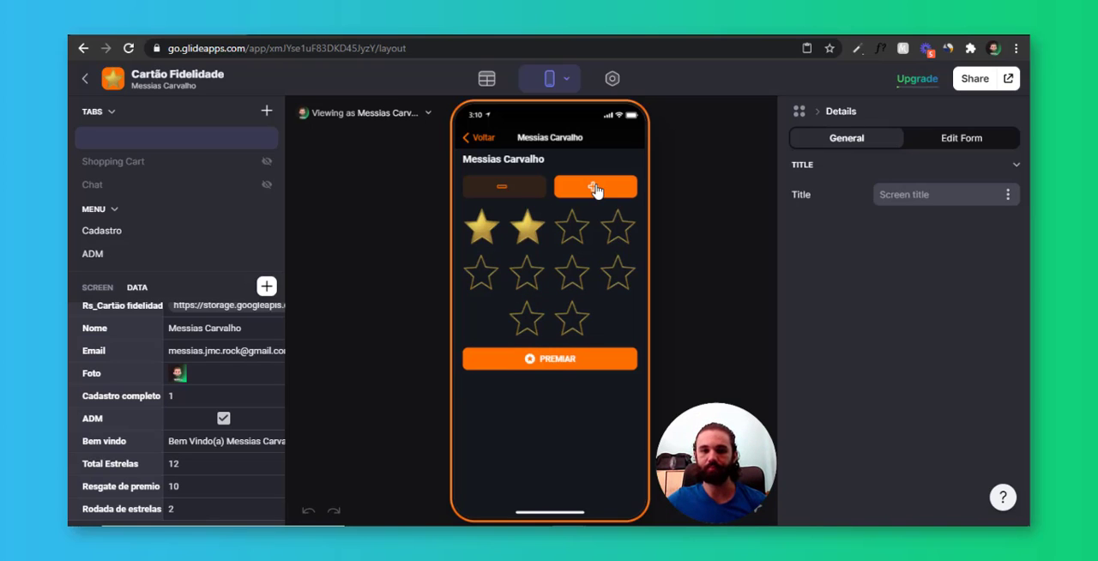
left_click(596, 190)
left_click(596, 189)
left_click(596, 189)
left_click(595, 190)
left_click(595, 190)
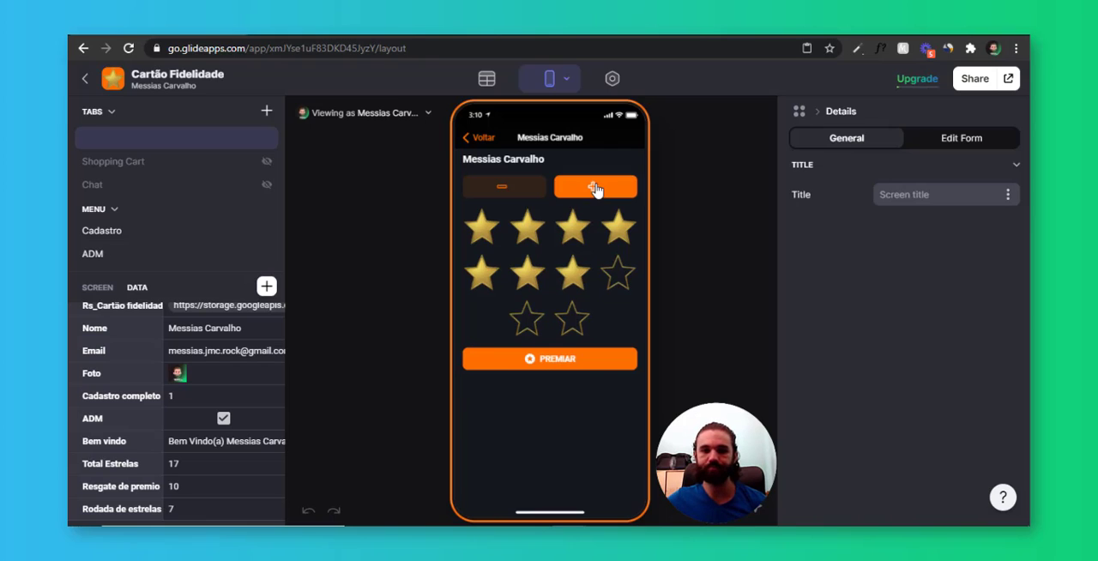
left_click(596, 190)
left_click(595, 190)
left_click(595, 190)
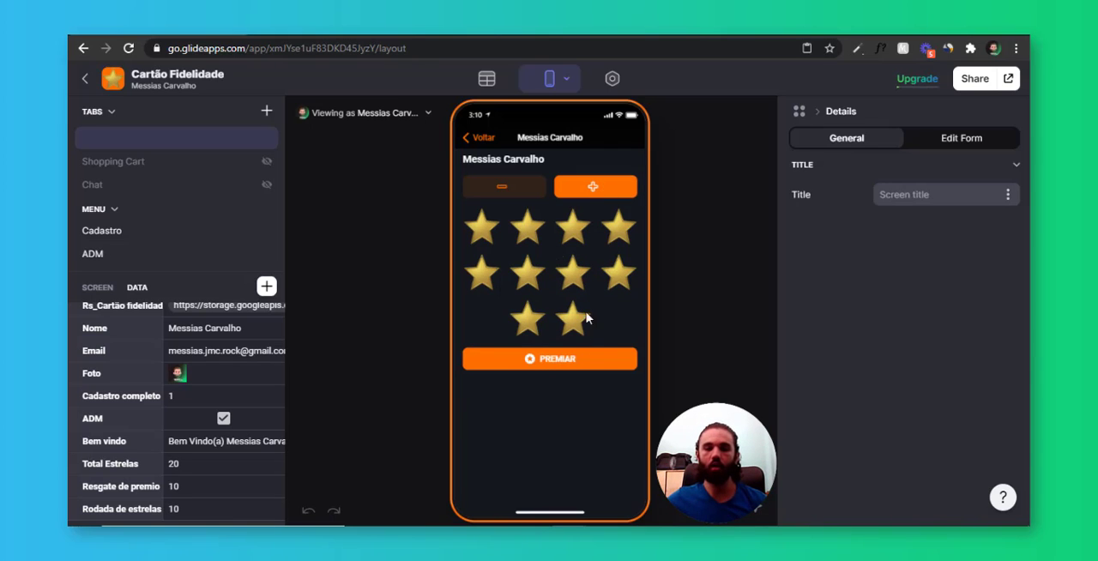
left_click(558, 361)
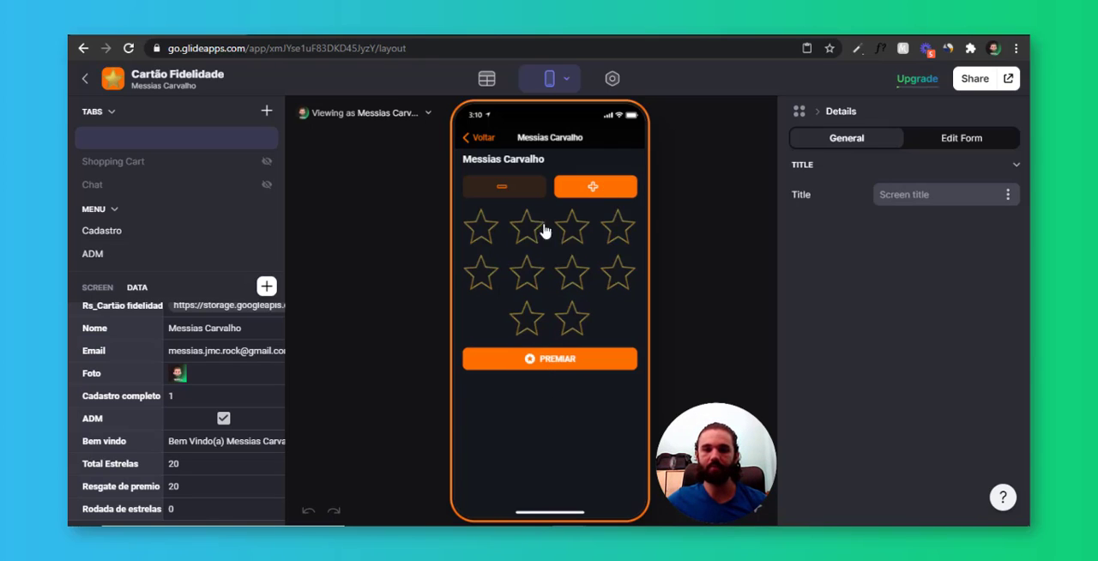
Check the Total Estrelas and Resgate de premio columns in the screen's data, and add eight stars to the user in the preview
left_click(196, 467)
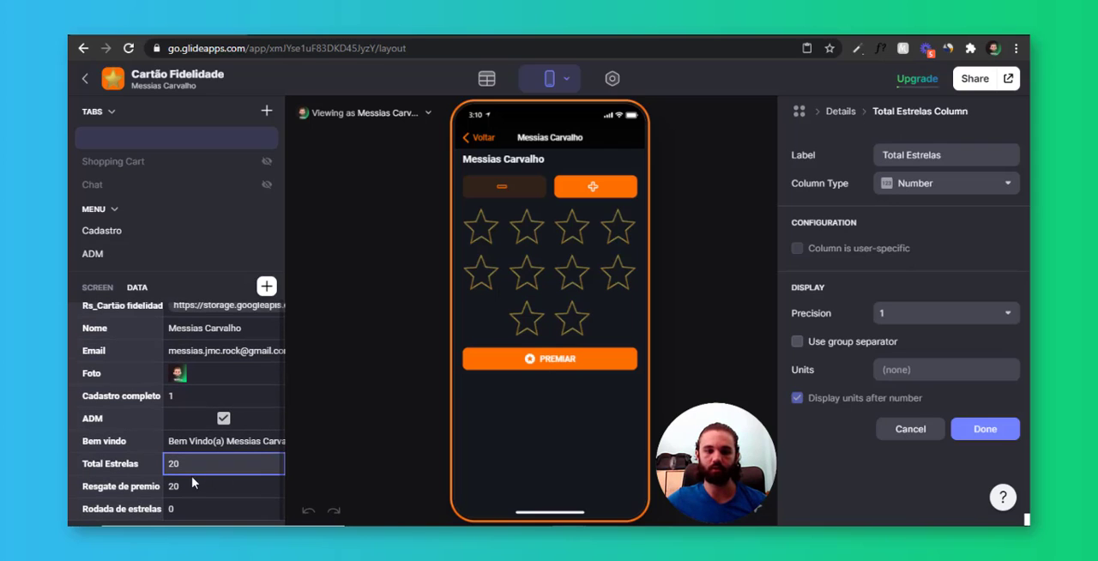
left_click(196, 487)
left_click(590, 187)
left_click(591, 187)
left_click(591, 187)
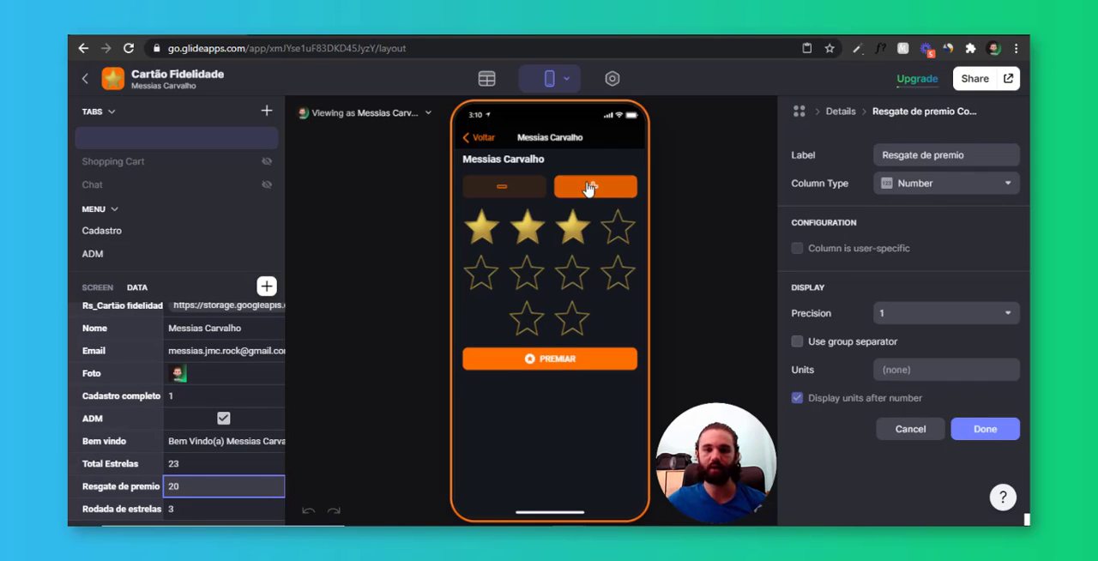
left_click(590, 187)
left_click(590, 187)
left_click(590, 187)
left_click(590, 187)
left_click(590, 187)
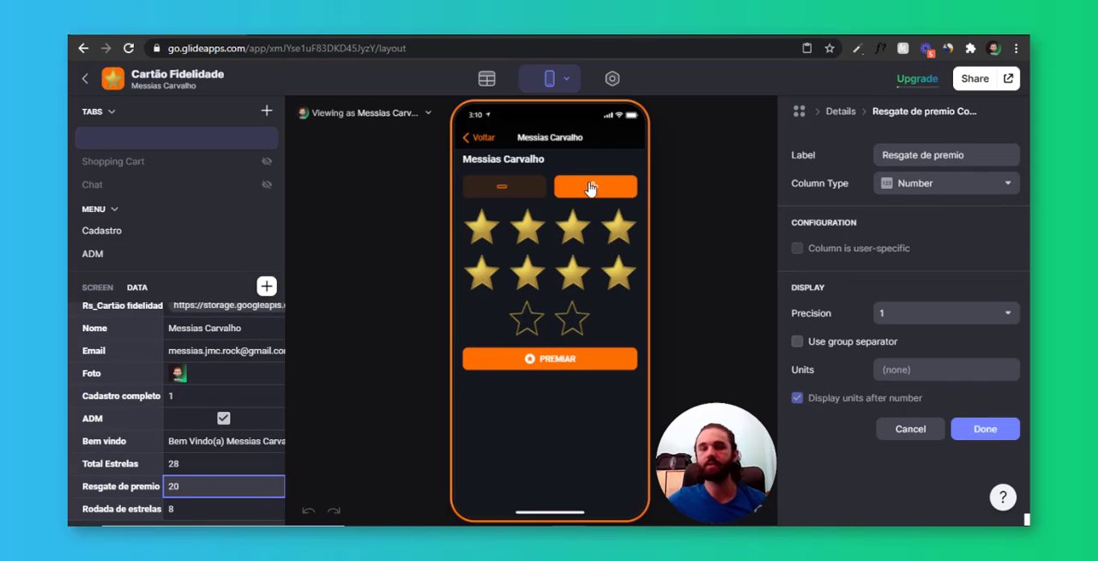
Review the PREMIAR button's options and general settings without changing them
left_click(569, 364)
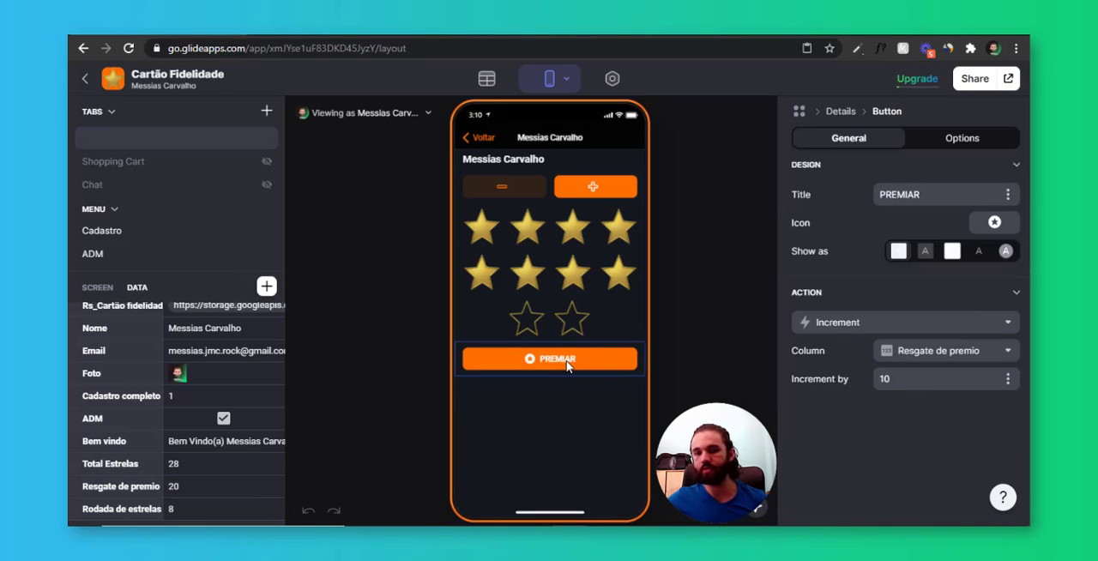
left_click(964, 142)
left_click(874, 142)
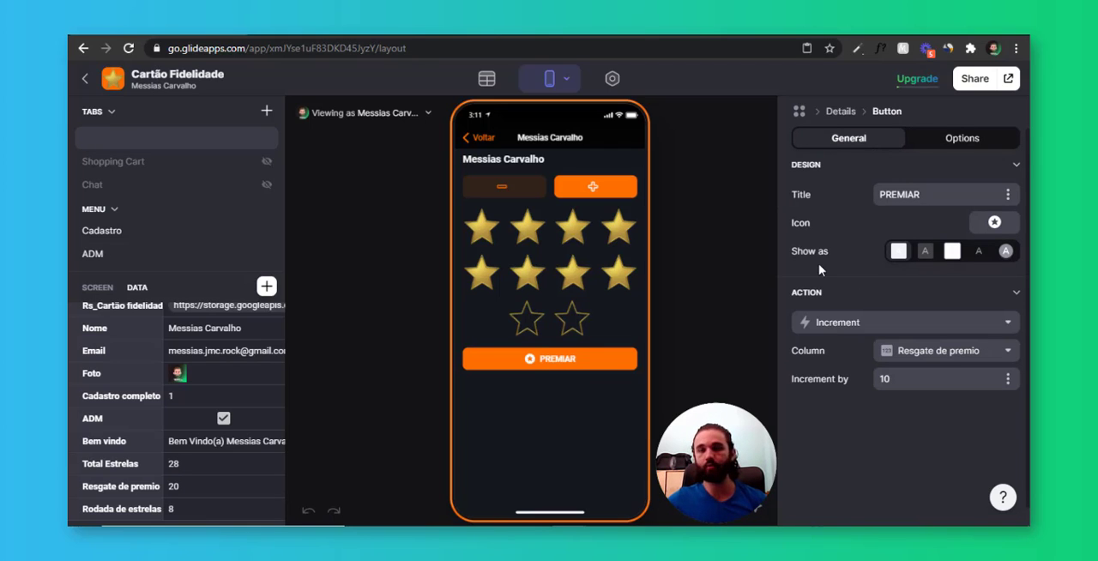
Examine the Rodada de estrelas column in the Users table
left_click(502, 77)
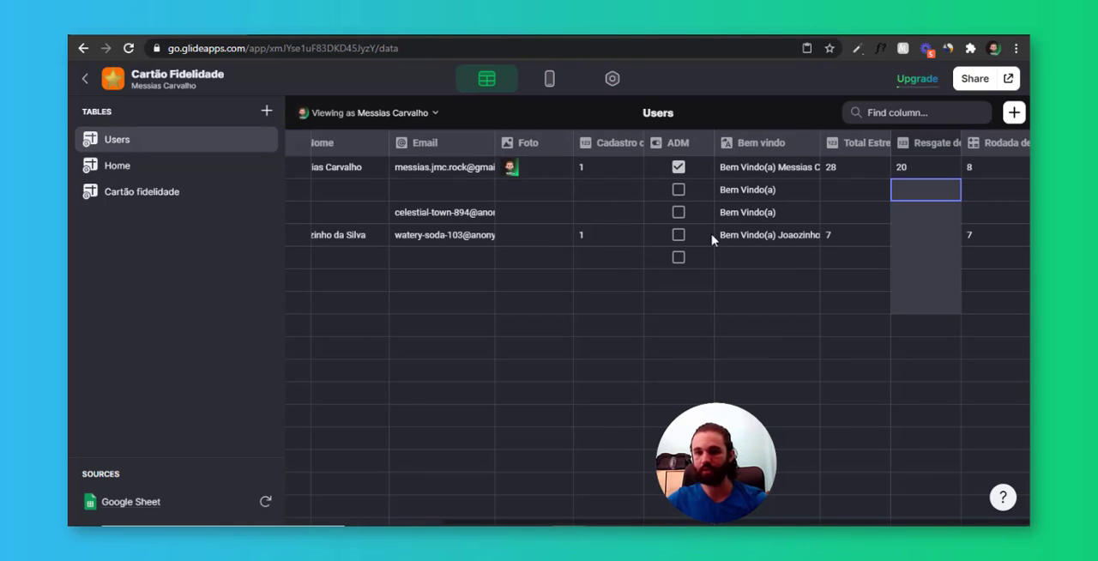
left_click(995, 176)
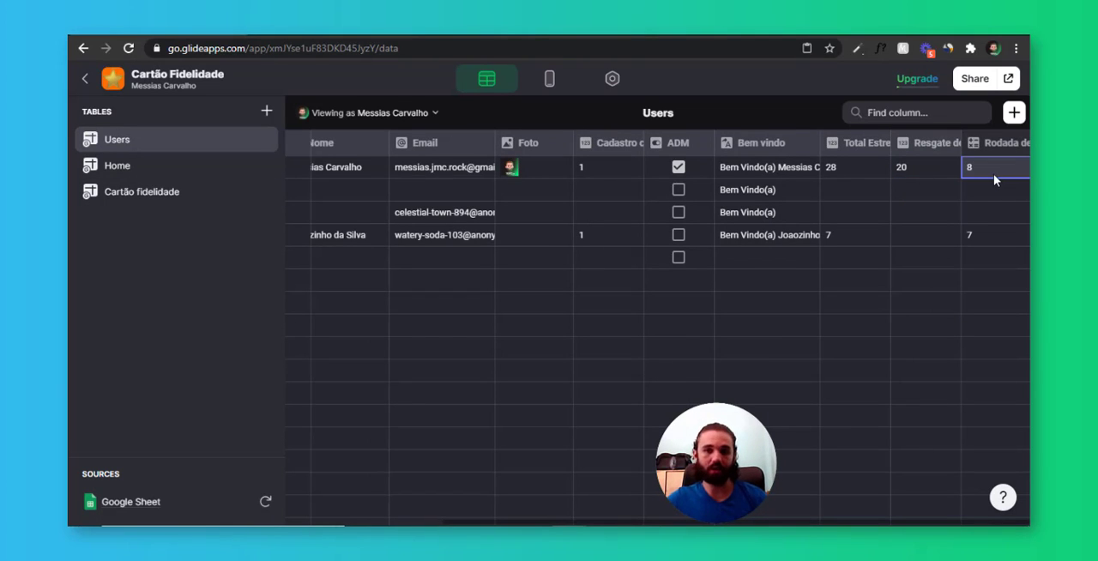
left_click(987, 195)
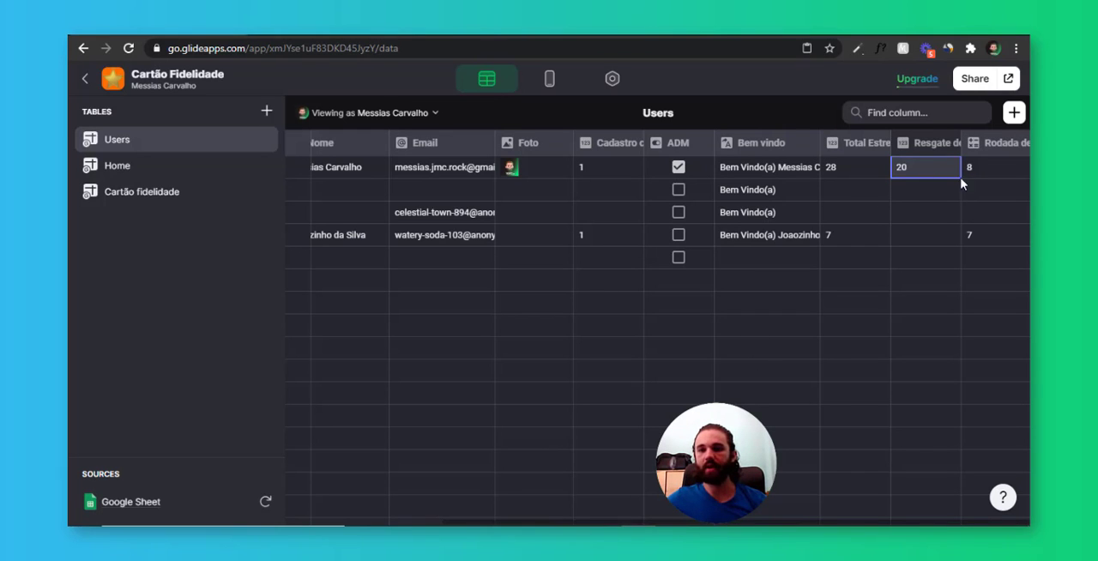
left_click(982, 174)
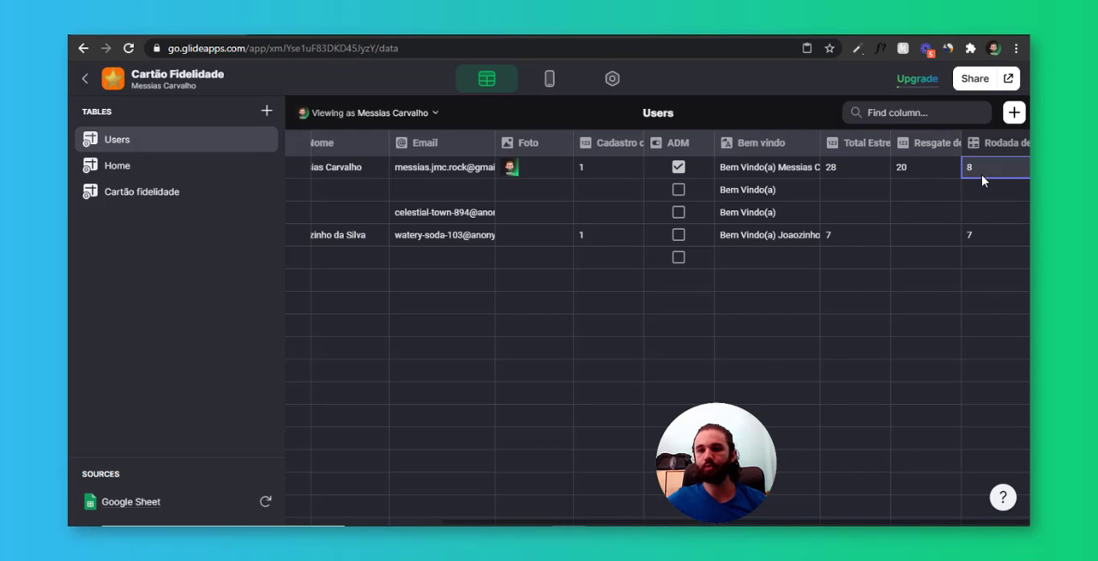
Add a Math column named "Restante para prêmio" to the Users table
left_click(1010, 121)
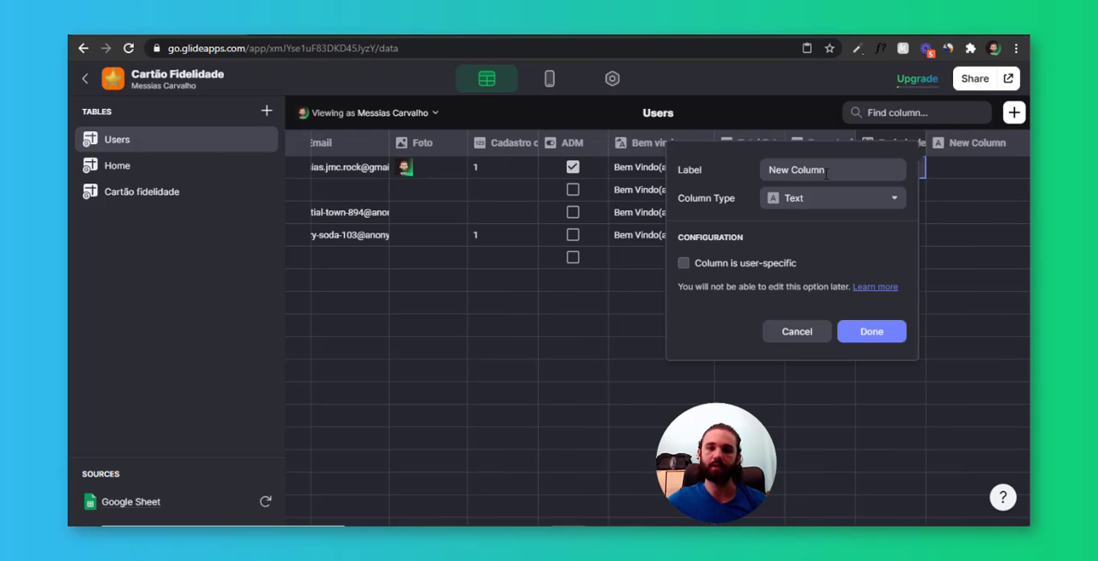
left_click(721, 177)
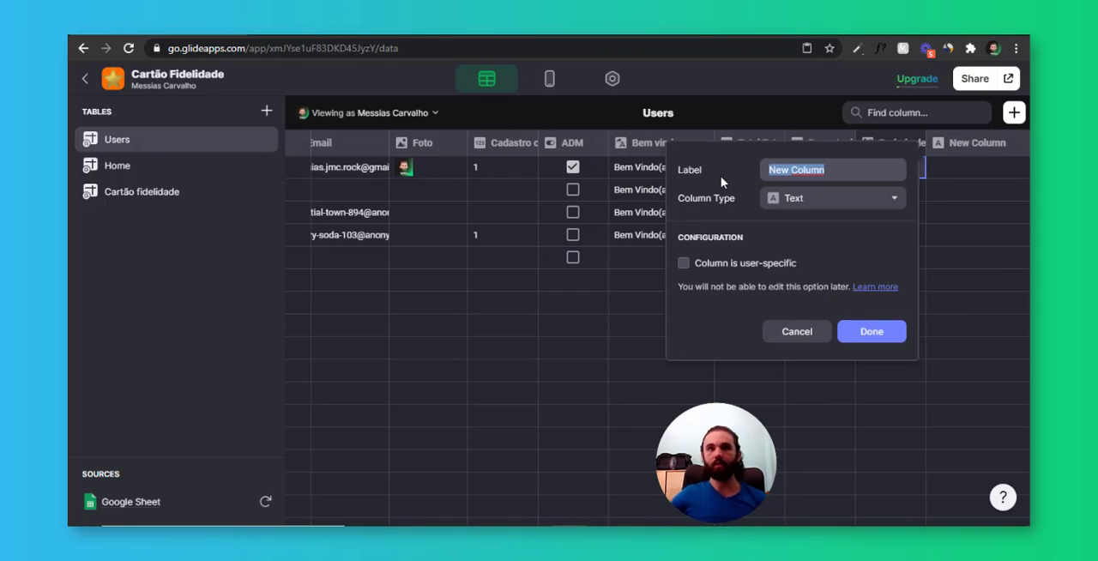
type("rESTANTE")
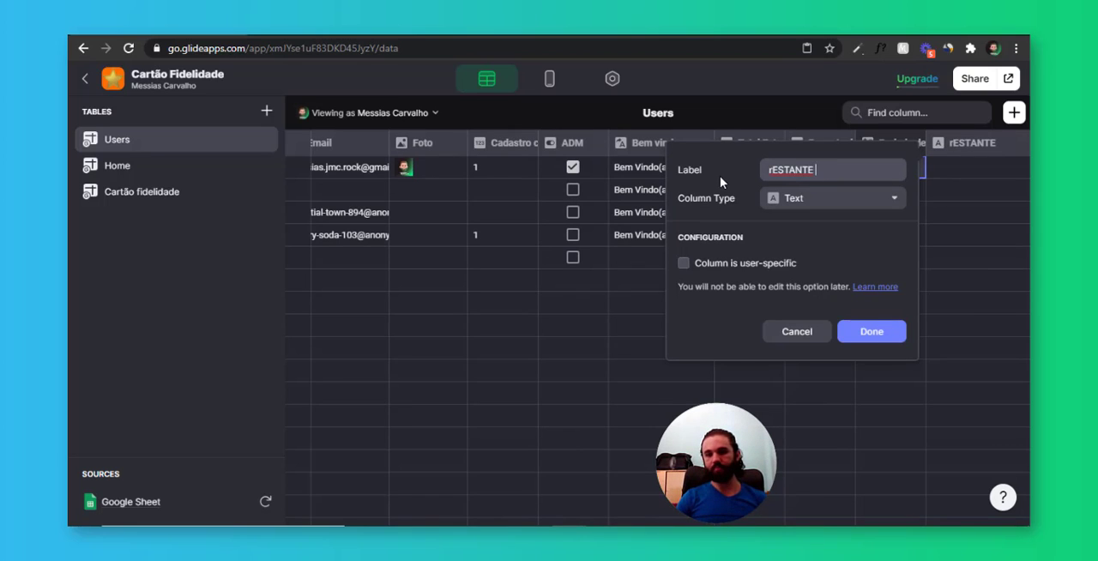
key("ctrl+a")
type("R")
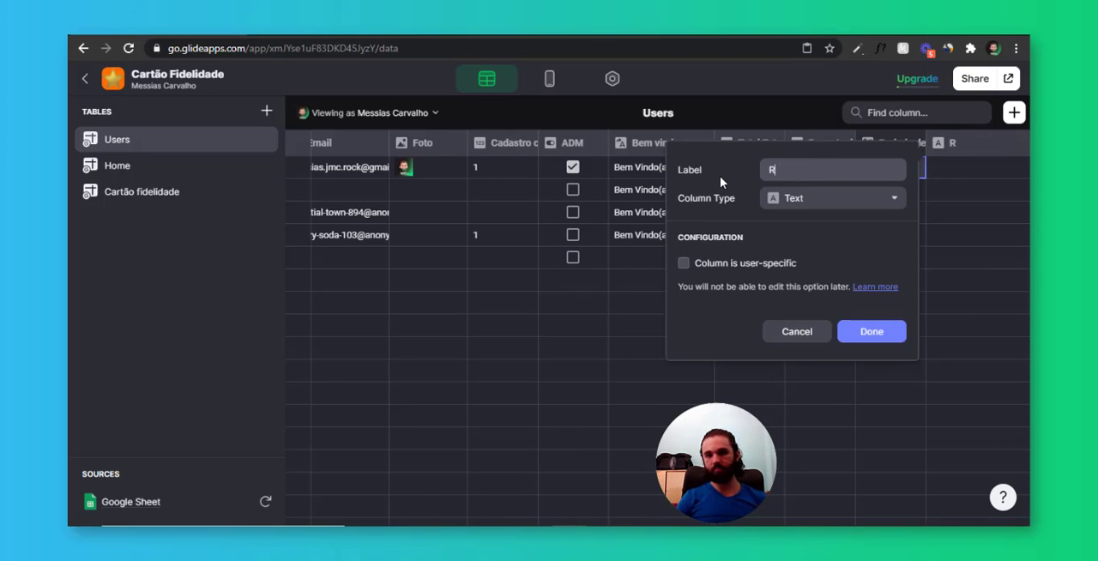
type("estante para prêmio")
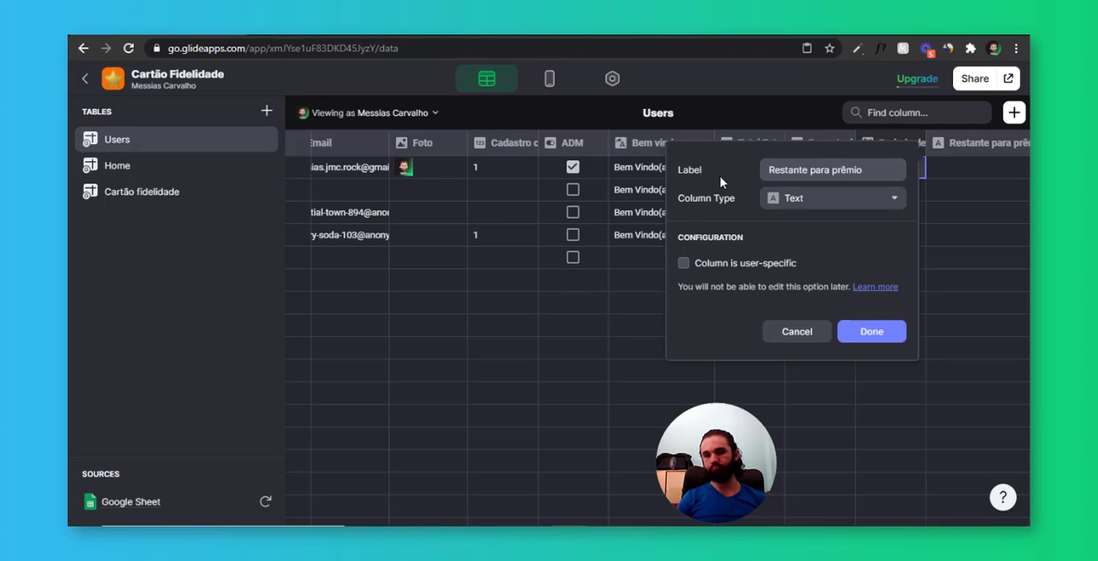
left_click(824, 204)
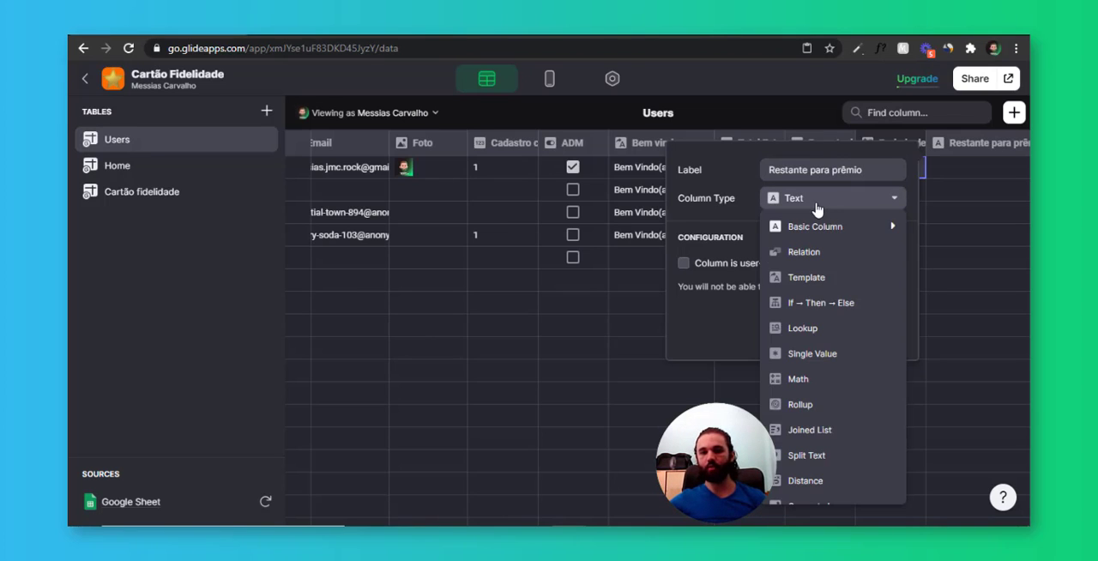
left_click(845, 377)
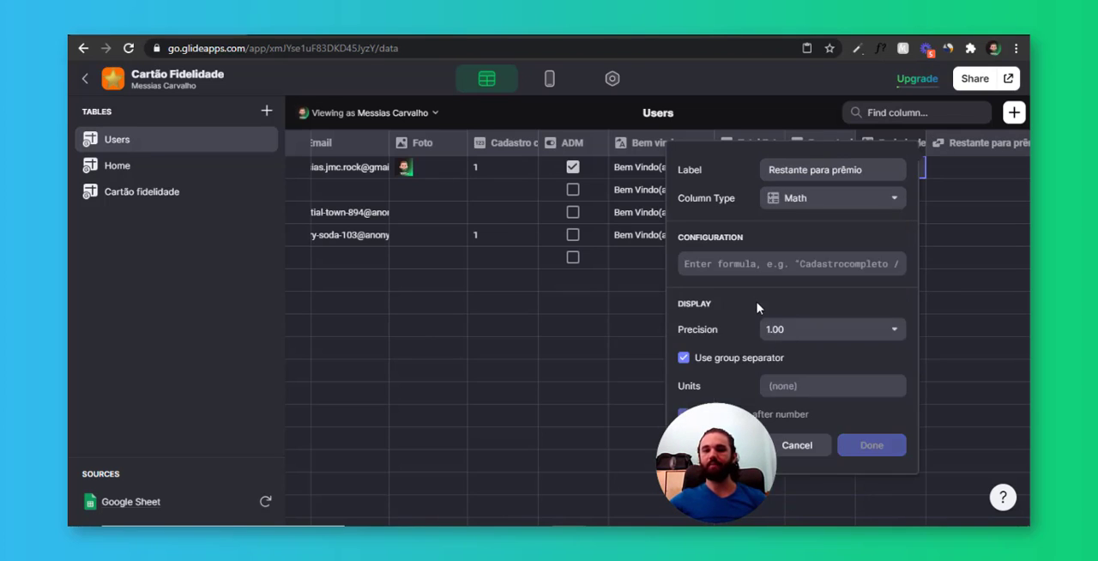
Give the new column the formula 10-RE, with RE standing for Rodada de estrelas, set precision to 1, and save it
type("10")
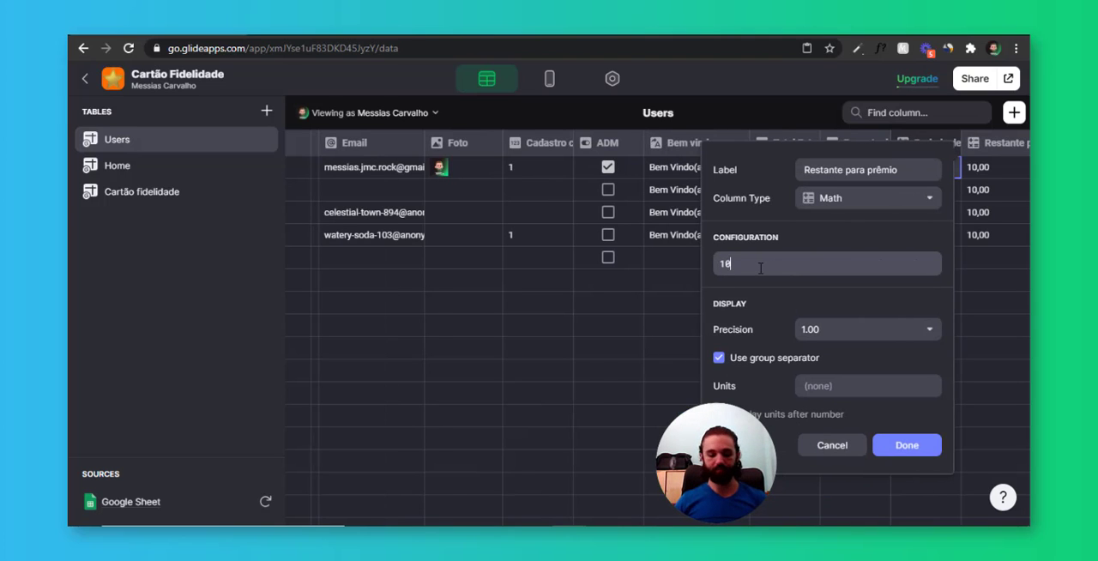
type("-RE")
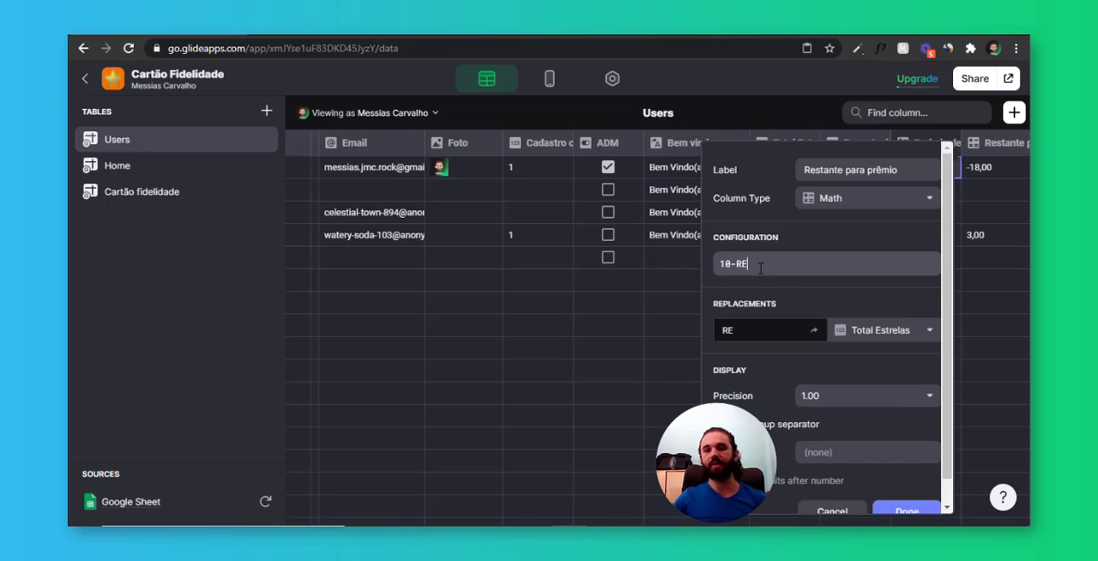
left_click(878, 330)
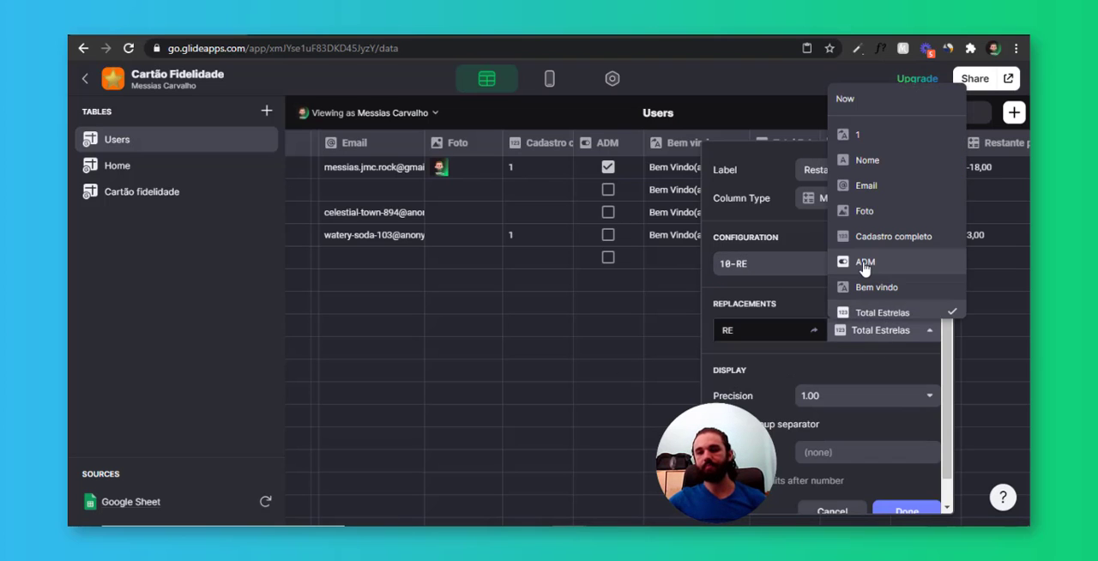
left_click(903, 266)
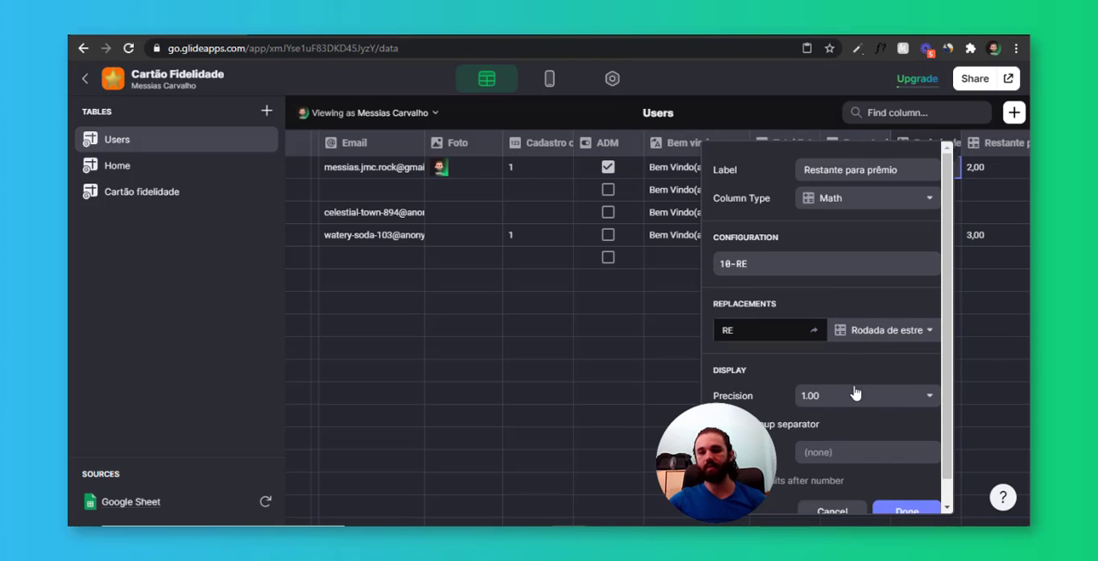
scroll(846, 378, "down", 1)
left_click(833, 374)
left_click(841, 248)
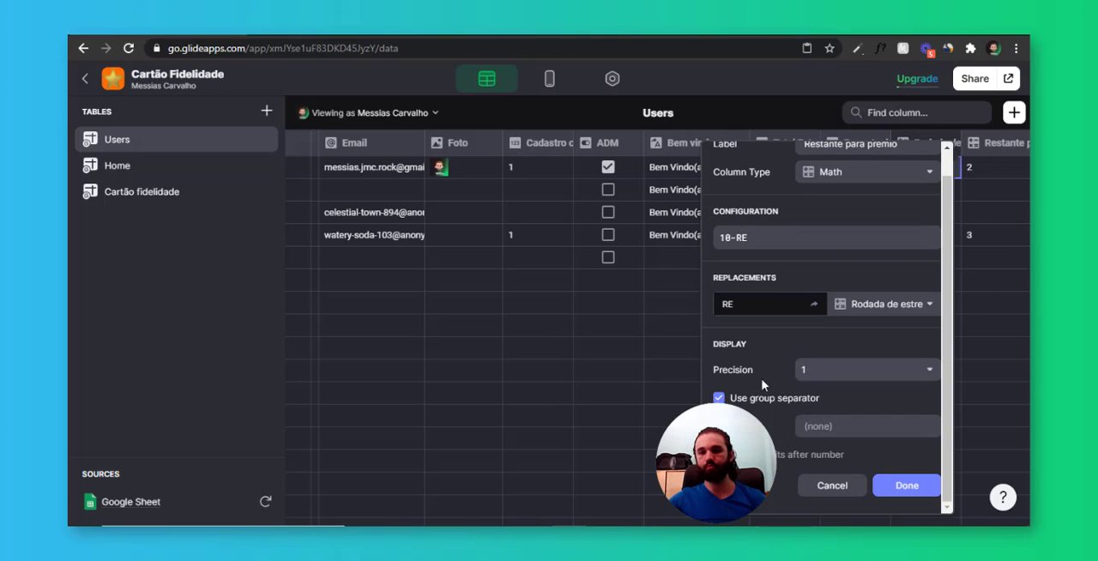
left_click(899, 489)
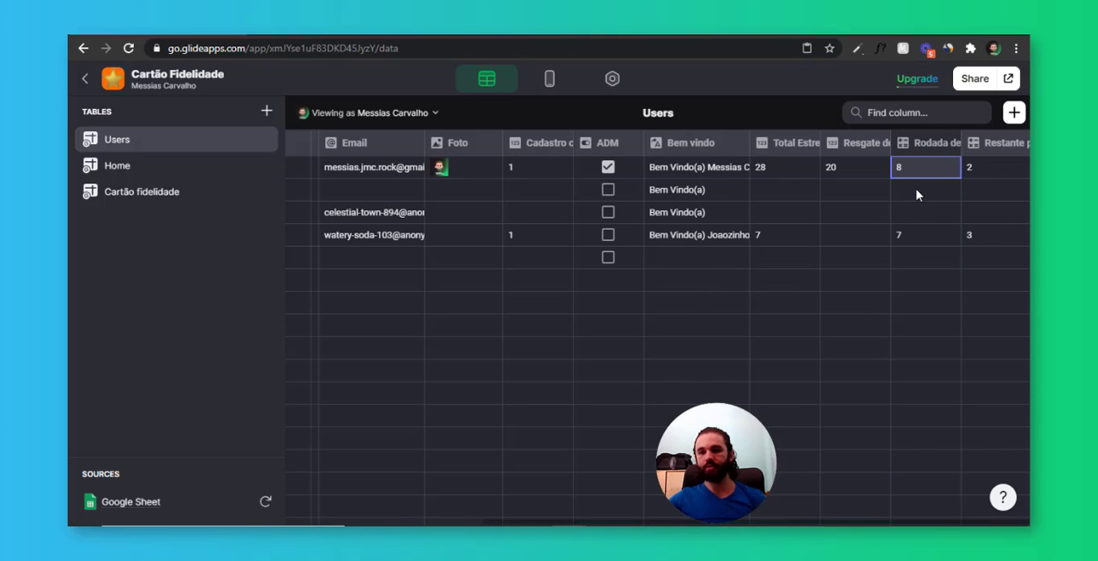
Set Total Estrelas in the first Users row to 30 and check the Restante para prêmio values
left_click(800, 171)
left_click(801, 171)
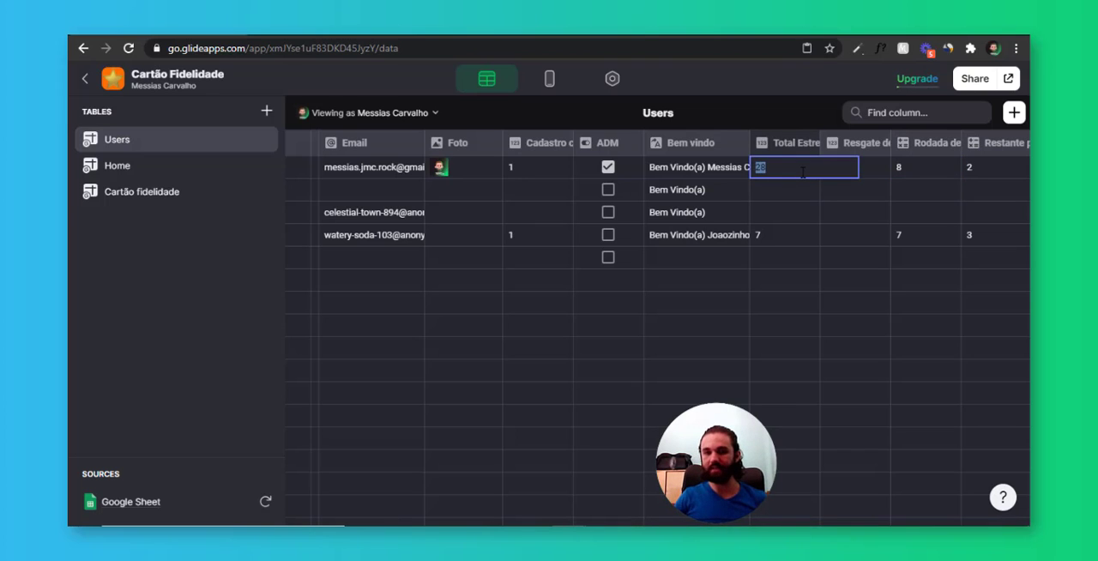
type("30")
key("Return")
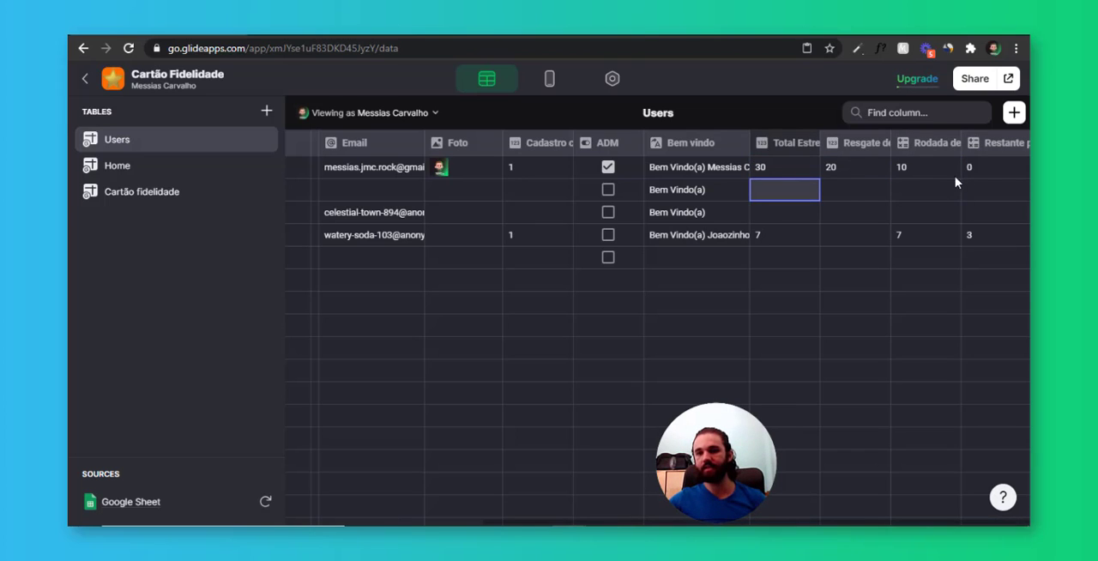
left_click_drag(997, 174, 998, 253)
left_click_drag(999, 203, 983, 168)
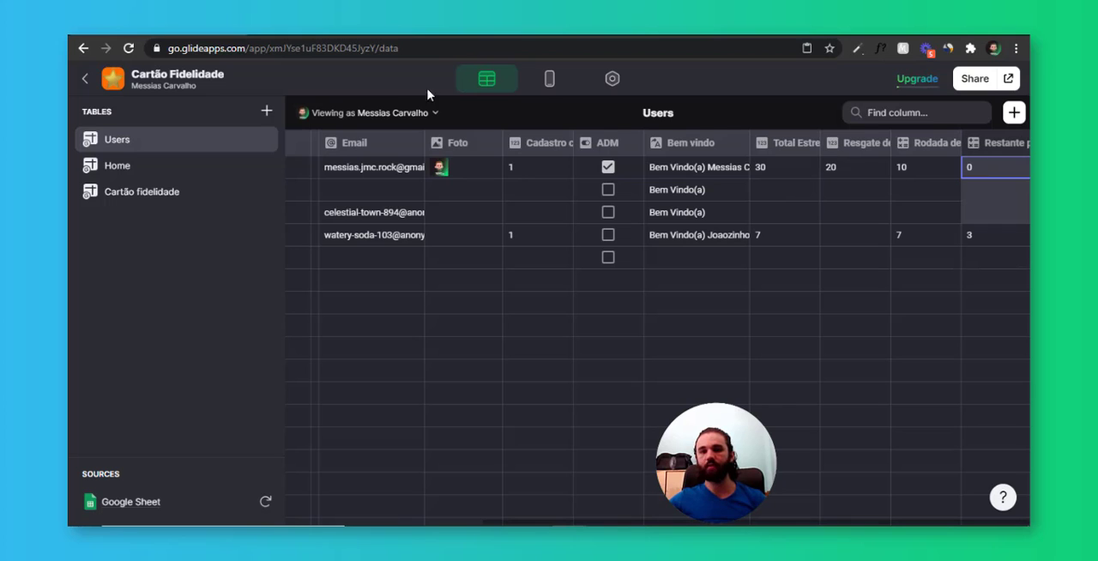
Set the PREMIAR button's visibility condition to Restante para prêmio equals 0
left_click(549, 82)
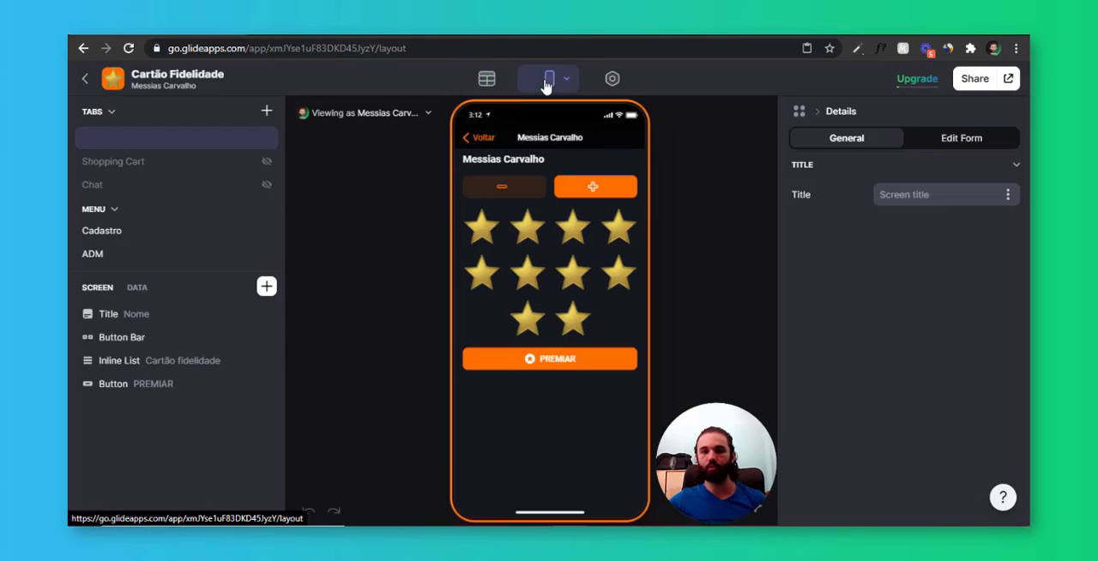
left_click(599, 363)
left_click(966, 139)
left_click(836, 212)
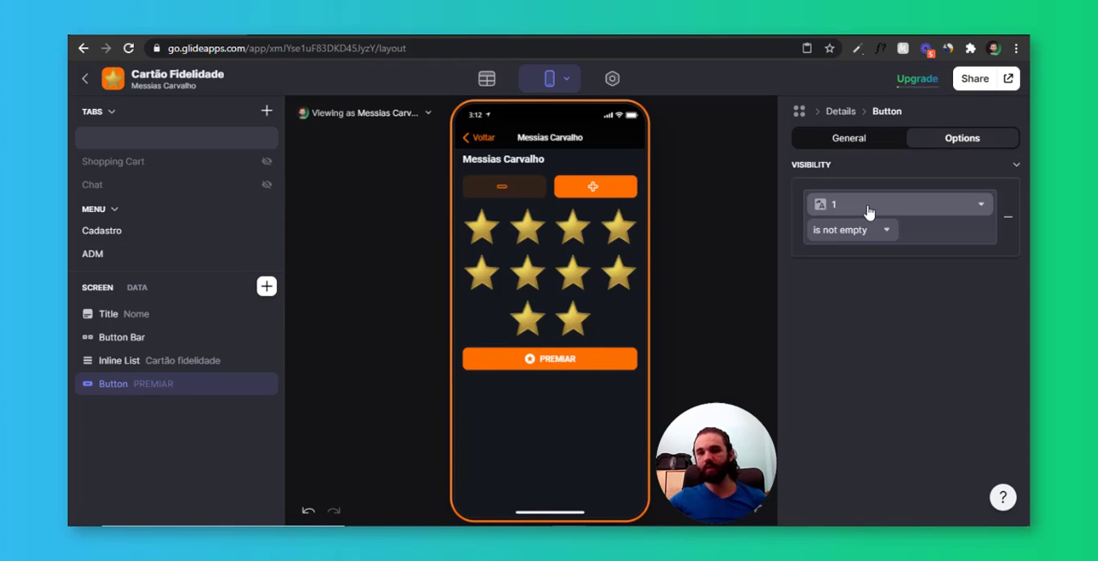
left_click(868, 212)
scroll(848, 333, "down", 2)
left_click(887, 453)
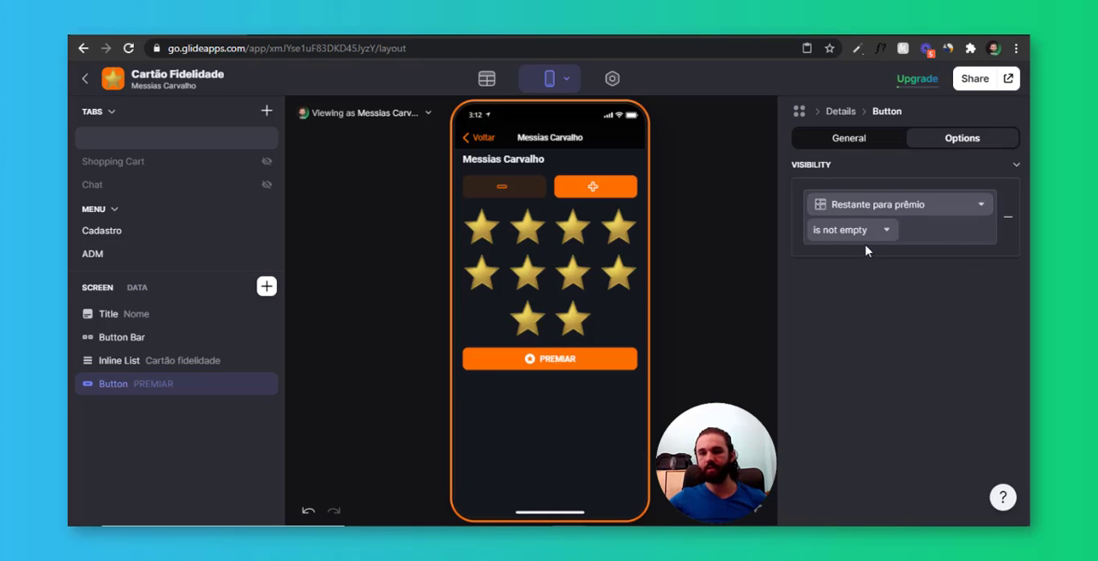
left_click(849, 230)
left_click(853, 252)
type("0")
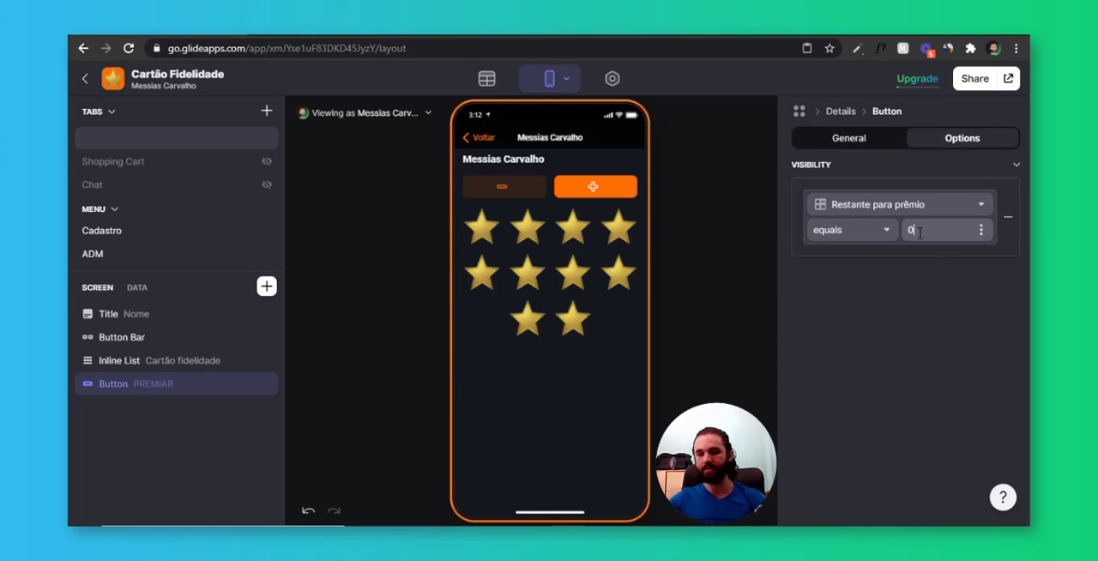
left_click(905, 405)
Remove one star and add it back in the preview, and redeem the ten stars with the PREMIAR button
left_click(526, 194)
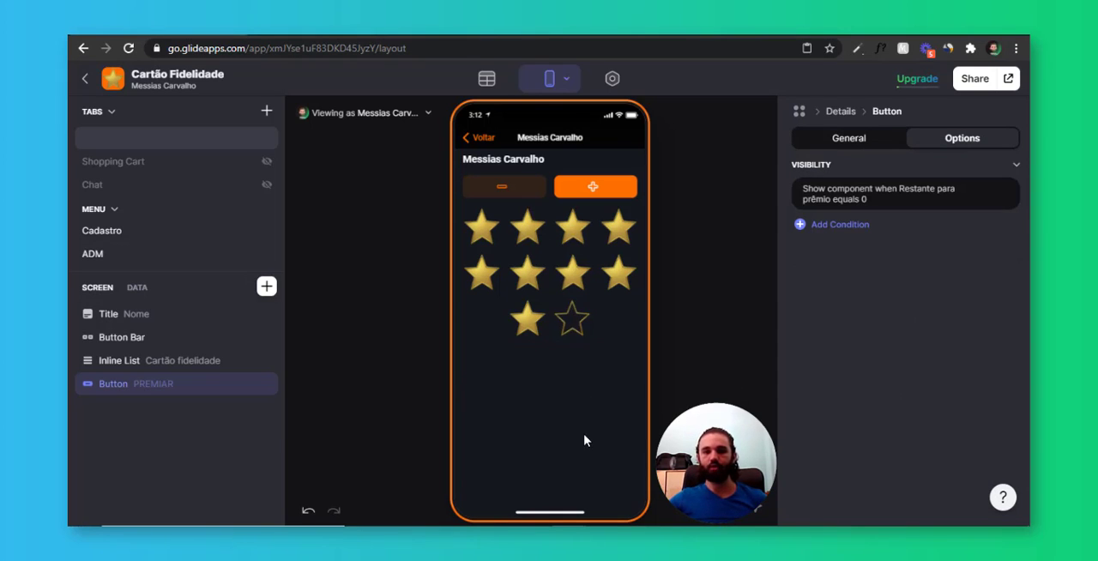
left_click(593, 187)
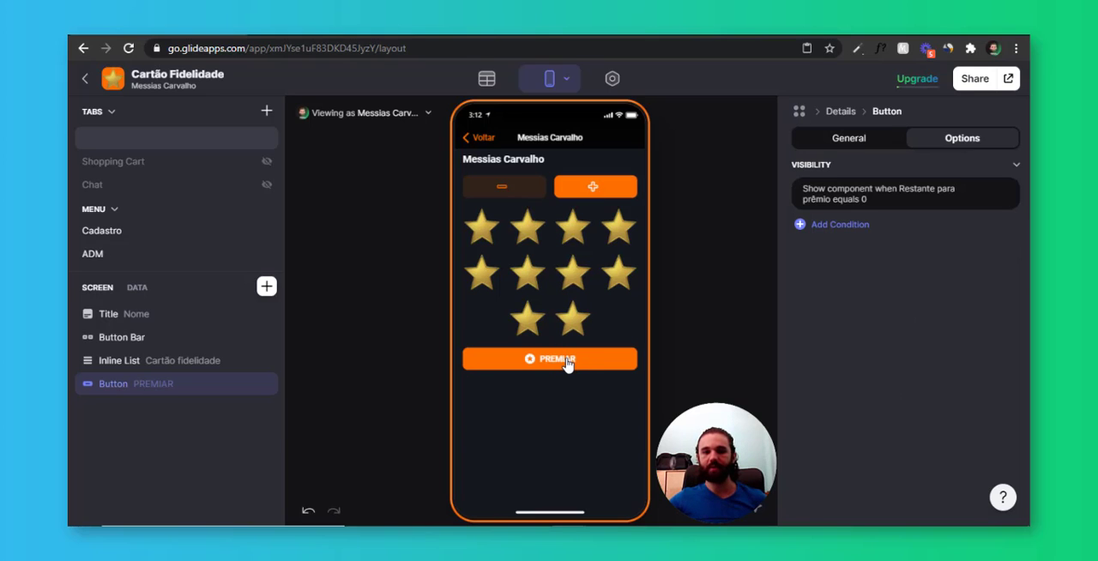
left_click(567, 363)
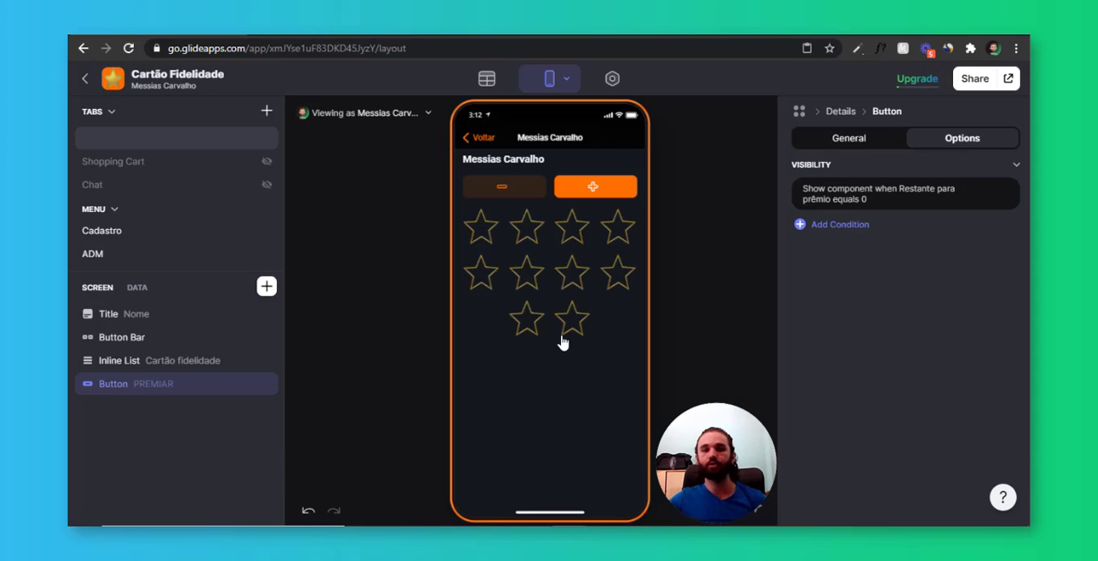
Check the screen's star data while removing one star from the empty card and adding it back
left_click(139, 289)
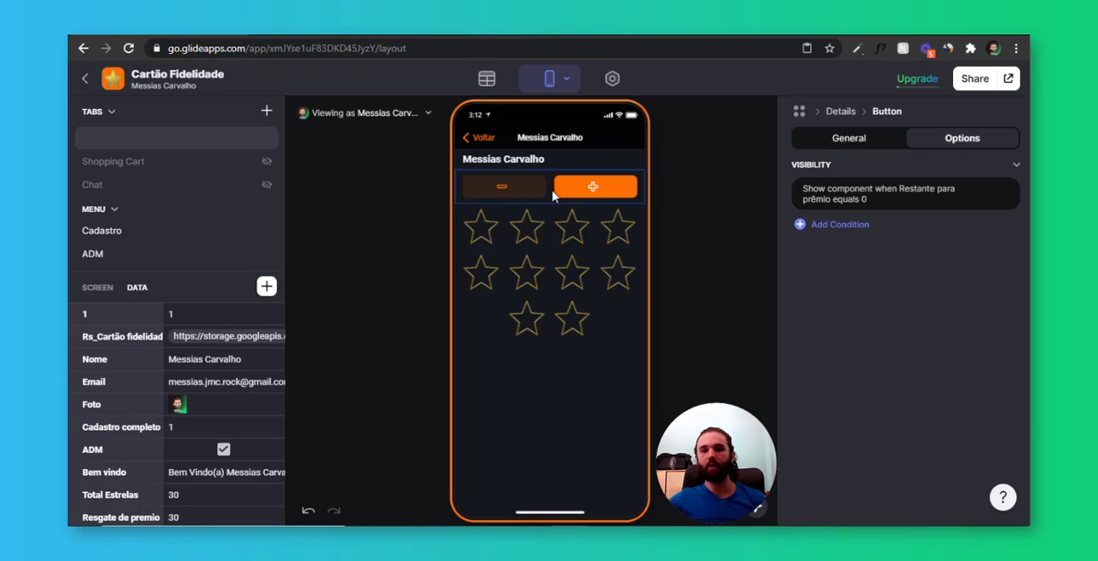
left_click(598, 201)
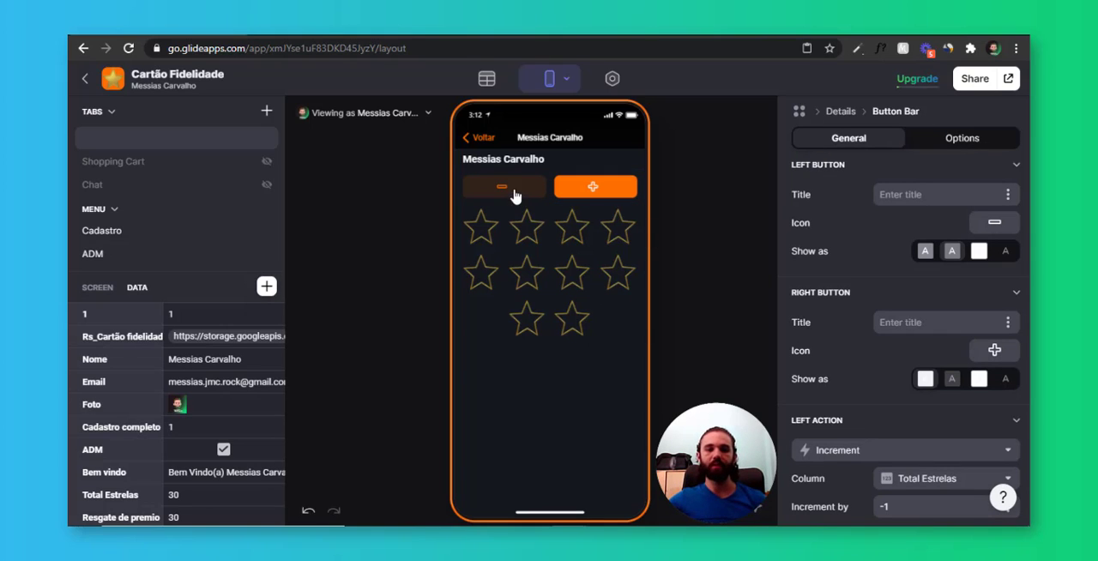
scroll(223, 406, "down", 1)
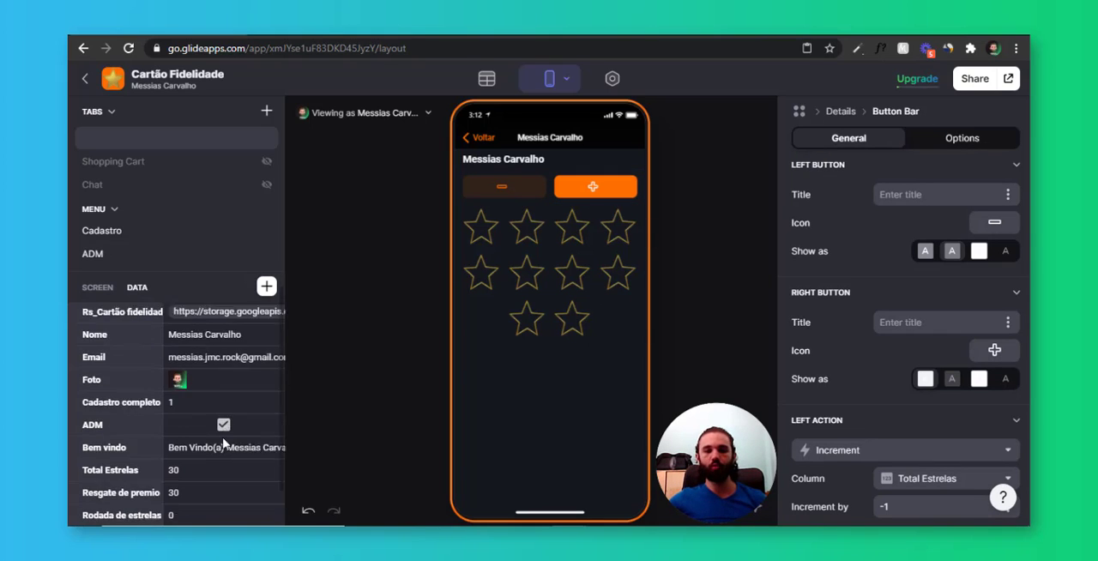
left_click(498, 193)
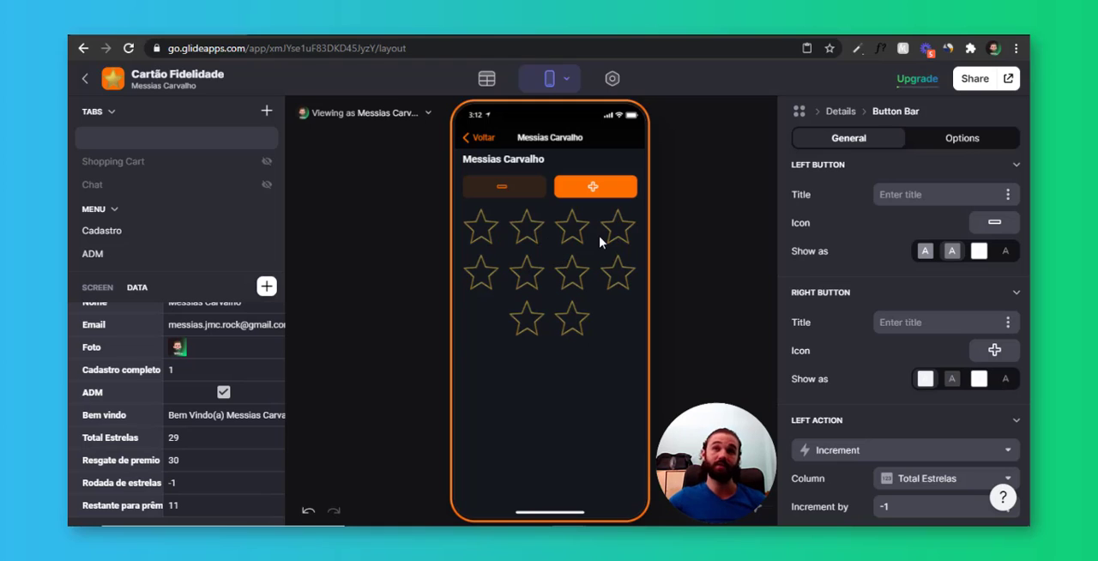
left_click(611, 190)
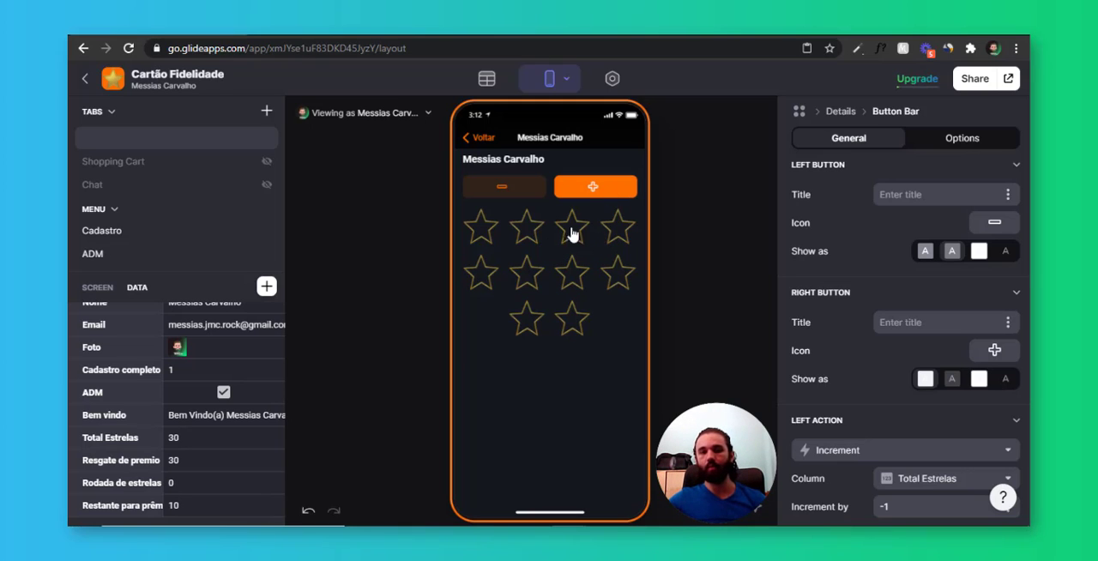
left_click(551, 196)
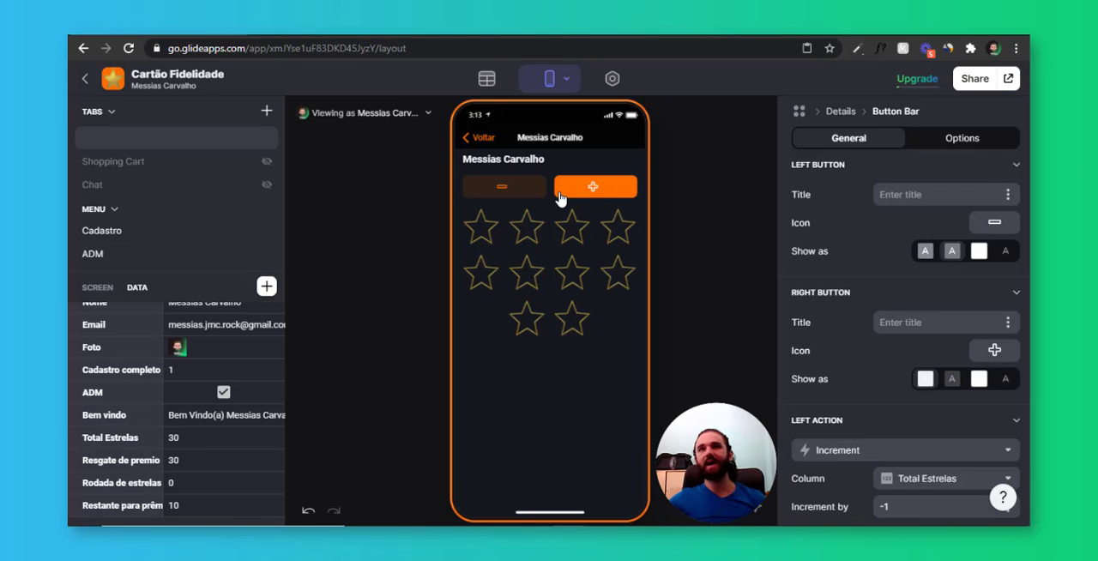
Create a new custom action for the minus button and begin its name with "del"
scroll(843, 238, "down", 3)
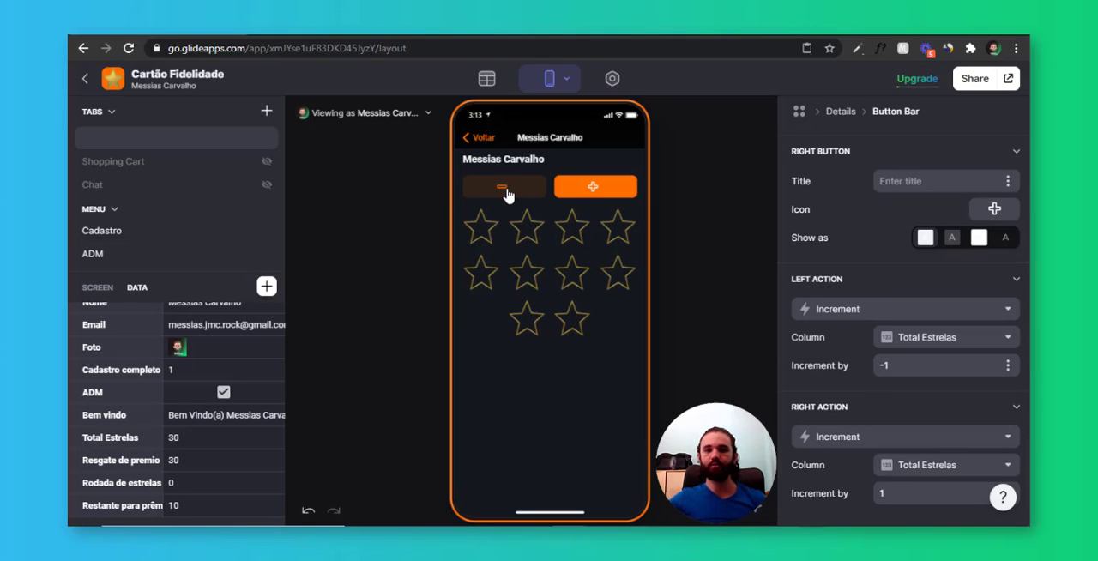
left_click(867, 311)
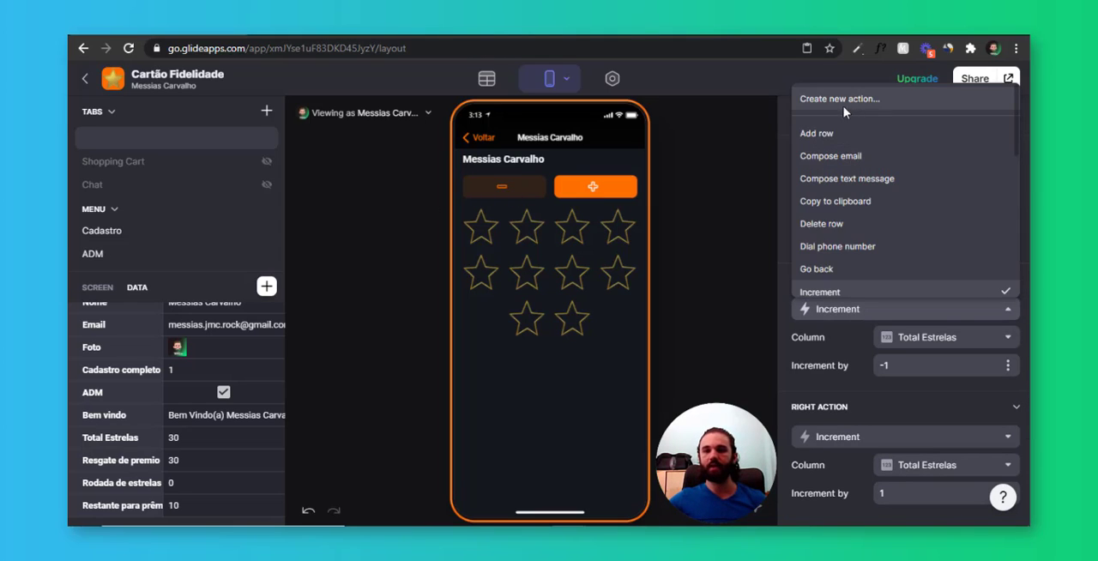
left_click(837, 109)
type("del")
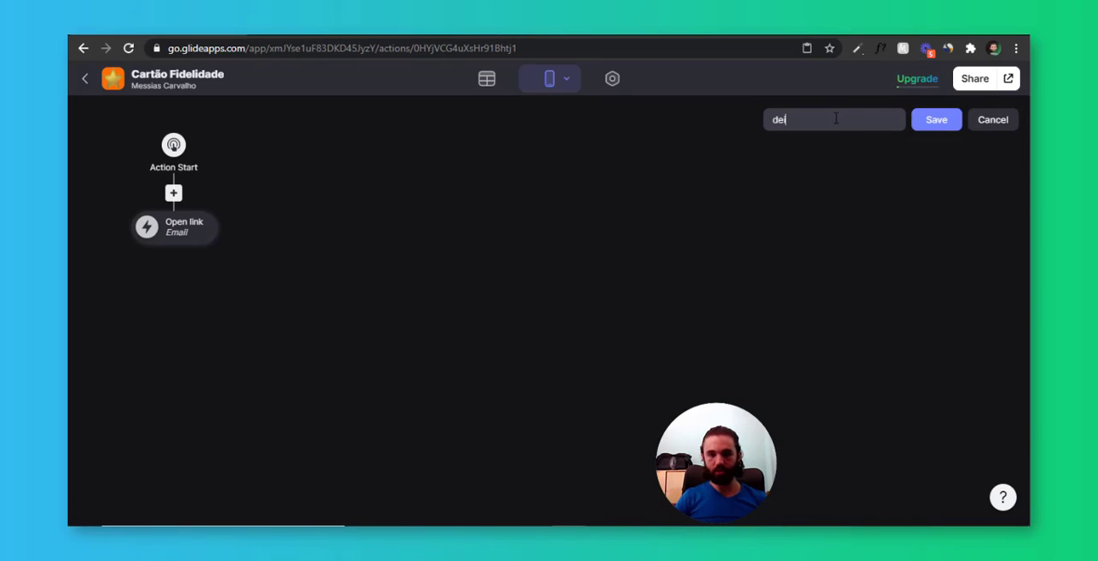
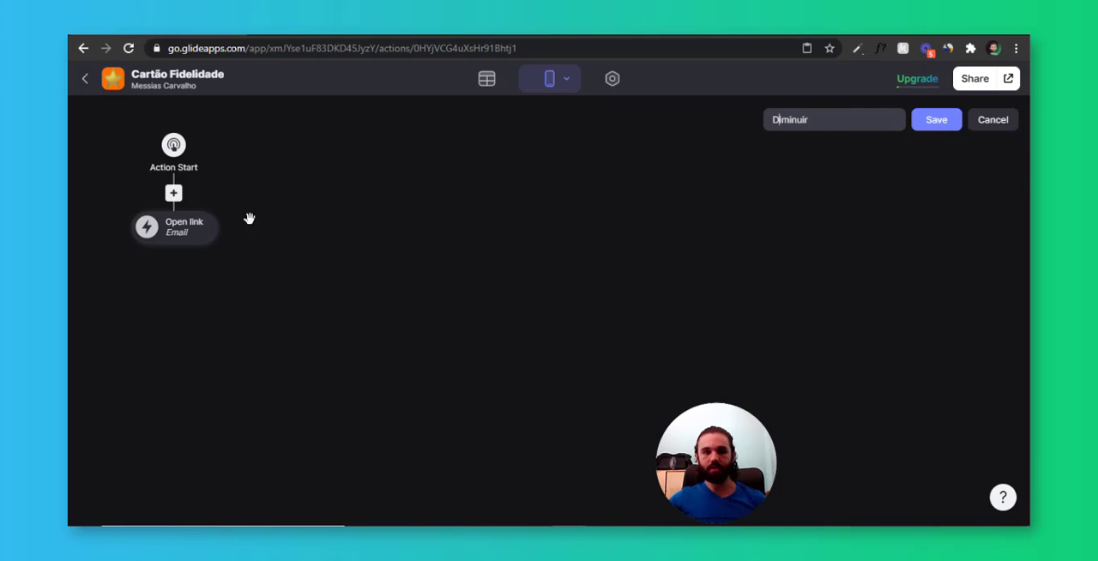
Add a condition to the Diminuir action so that it checks whether Rodada de estrelas equals 0
left_click(175, 194)
left_click(195, 196)
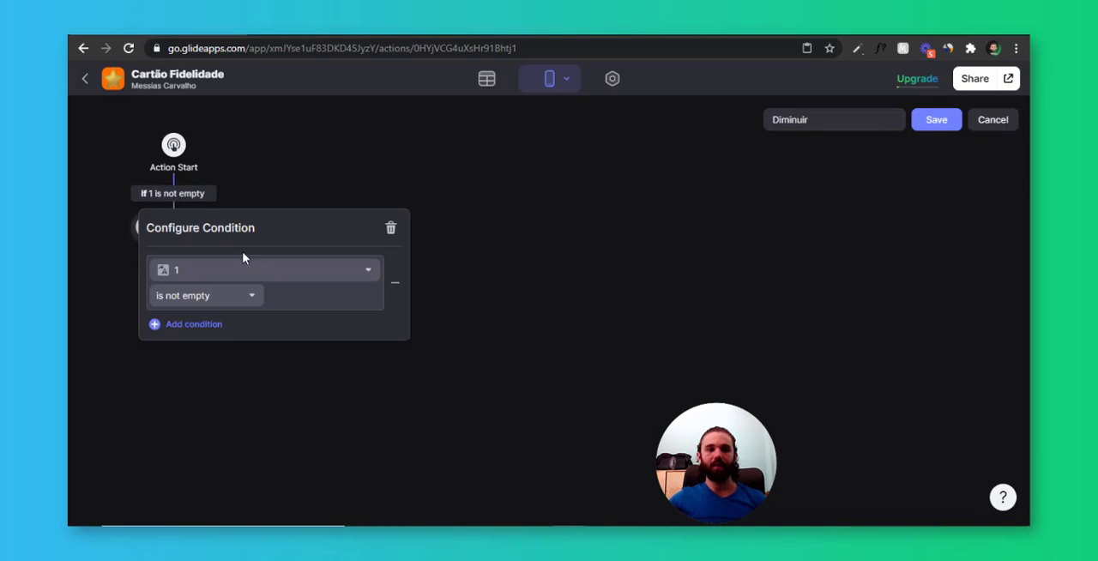
left_click(260, 272)
scroll(270, 338, "down", 3)
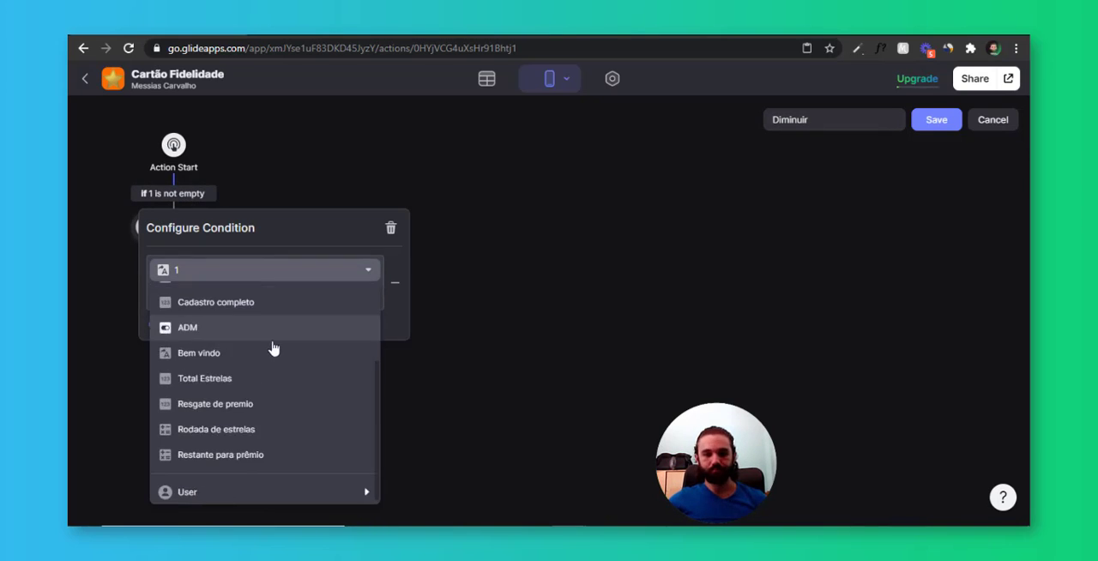
left_click(240, 433)
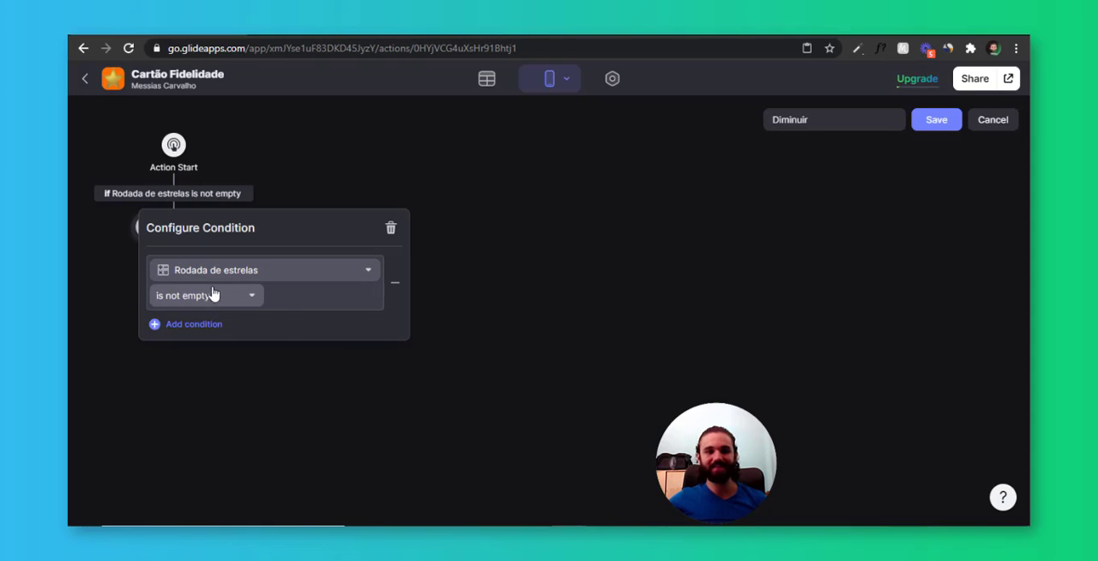
left_click(215, 294)
left_click(204, 343)
left_click(236, 297)
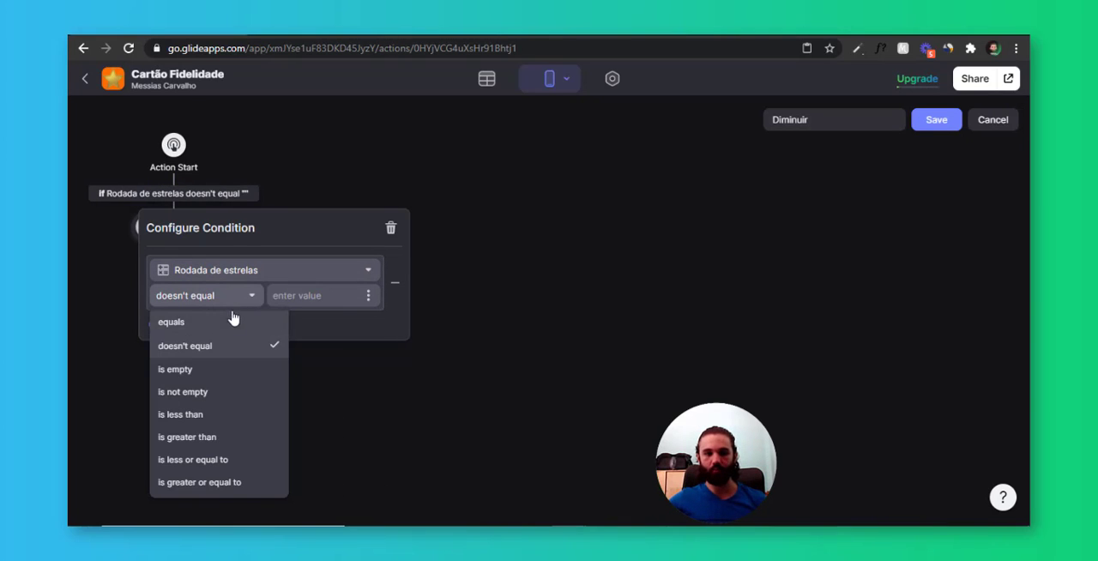
left_click(232, 317)
left_click(296, 299)
type("0")
left_click(283, 184)
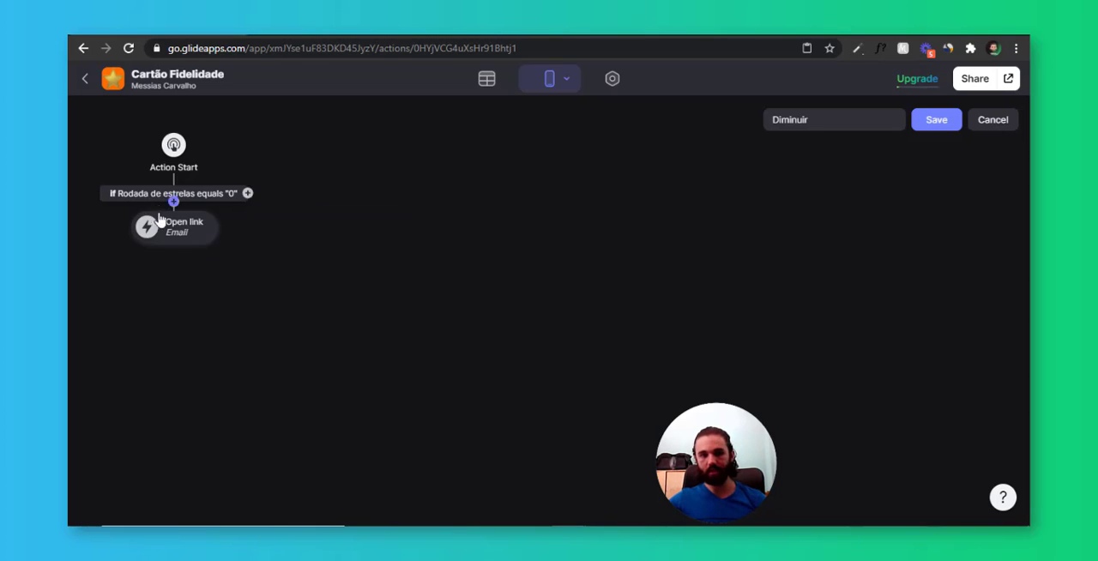
Change the Open link action under the condition to Show notification with the Failure icon
left_click(189, 225)
left_click(235, 308)
scroll(213, 246, "down", 2)
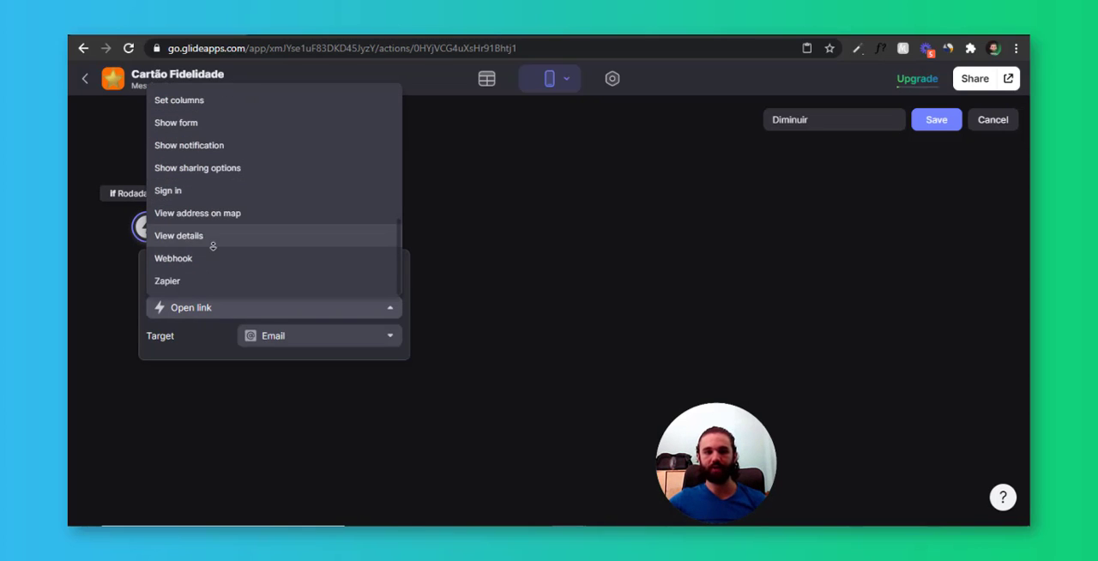
scroll(233, 172, "up", 2)
left_click(235, 179)
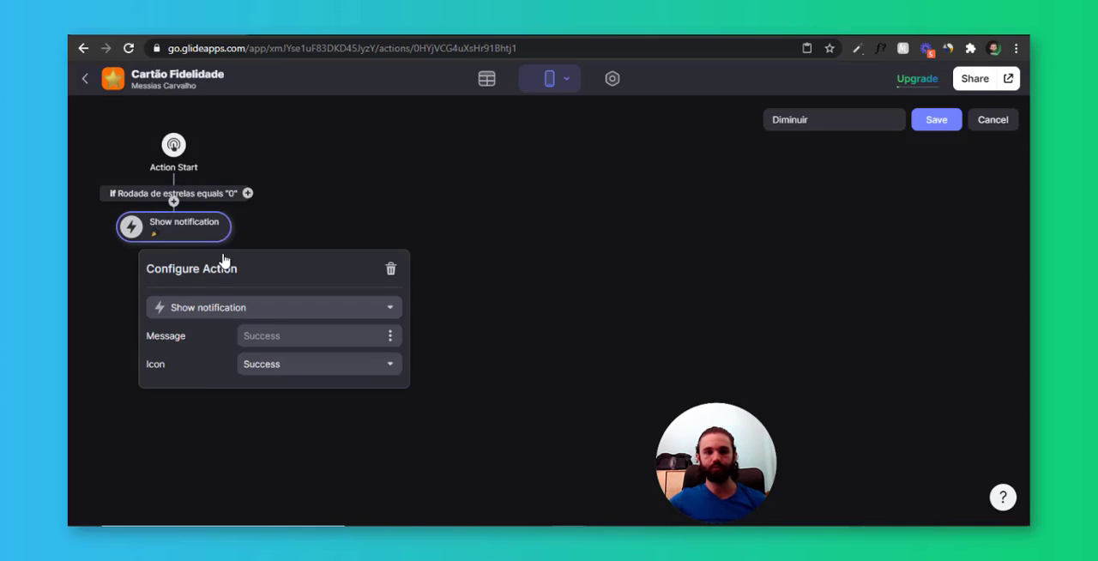
left_click(288, 377)
left_click(297, 418)
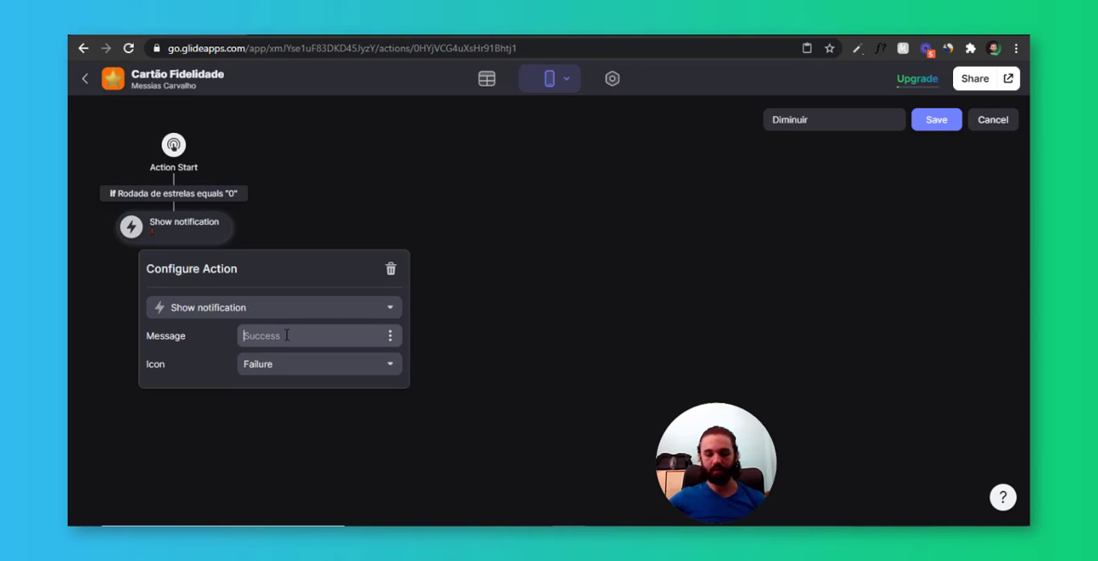
Set the notification's message to "Mínimo atingido!"
left_click(286, 336)
type("Mínimo")
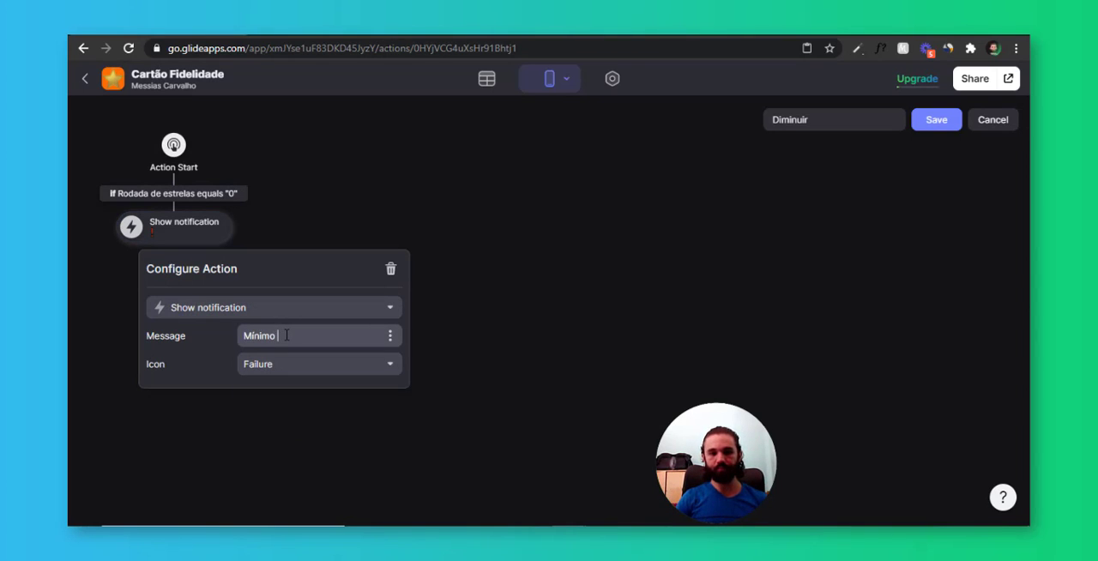
type(" de estrelas atin")
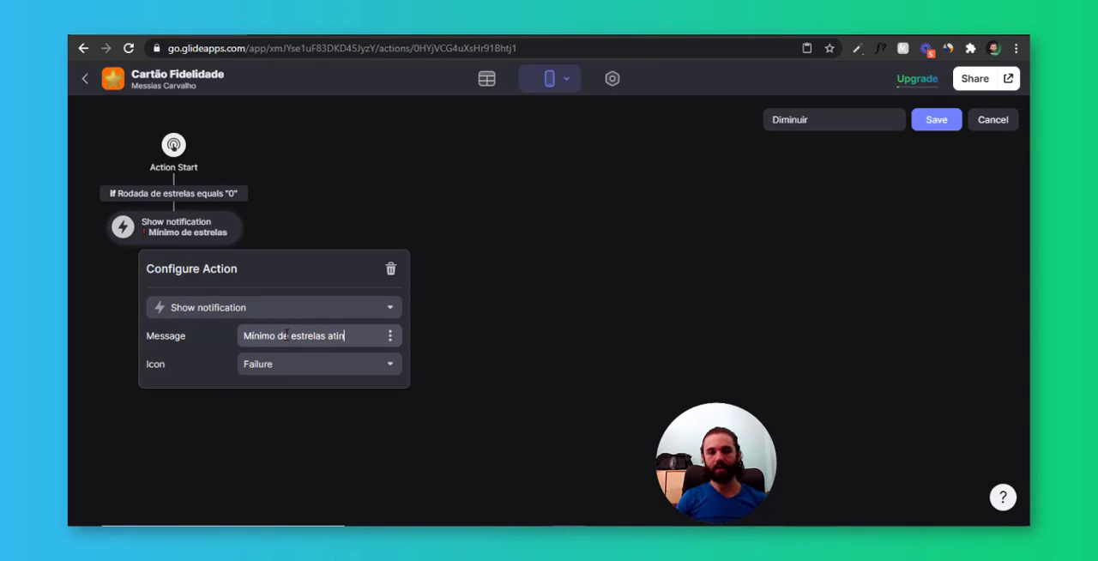
key("ctrl+shift+Left")
key("ctrl+shift+Left")
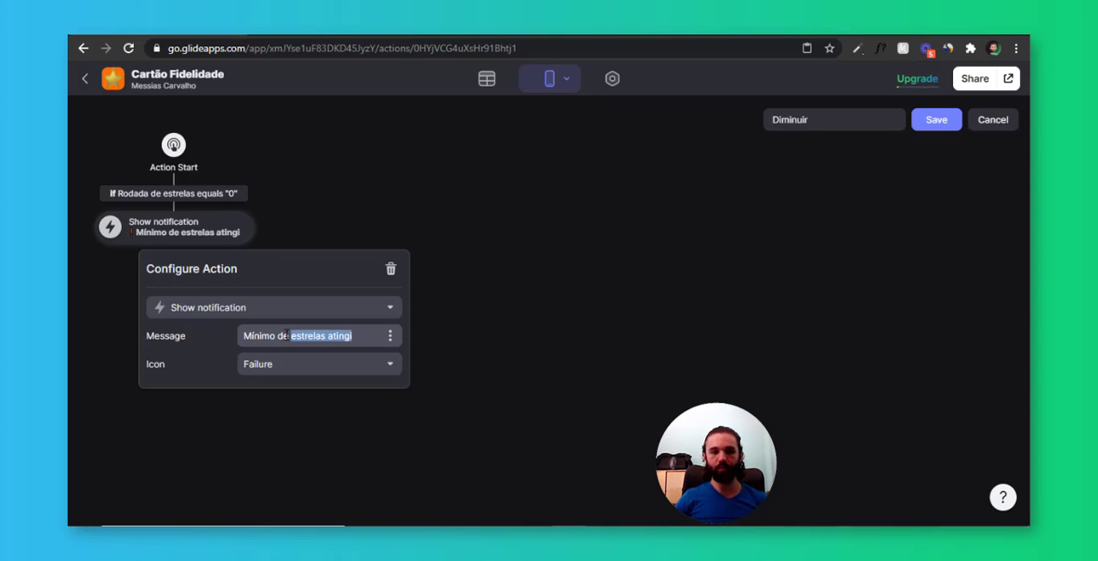
type("at")
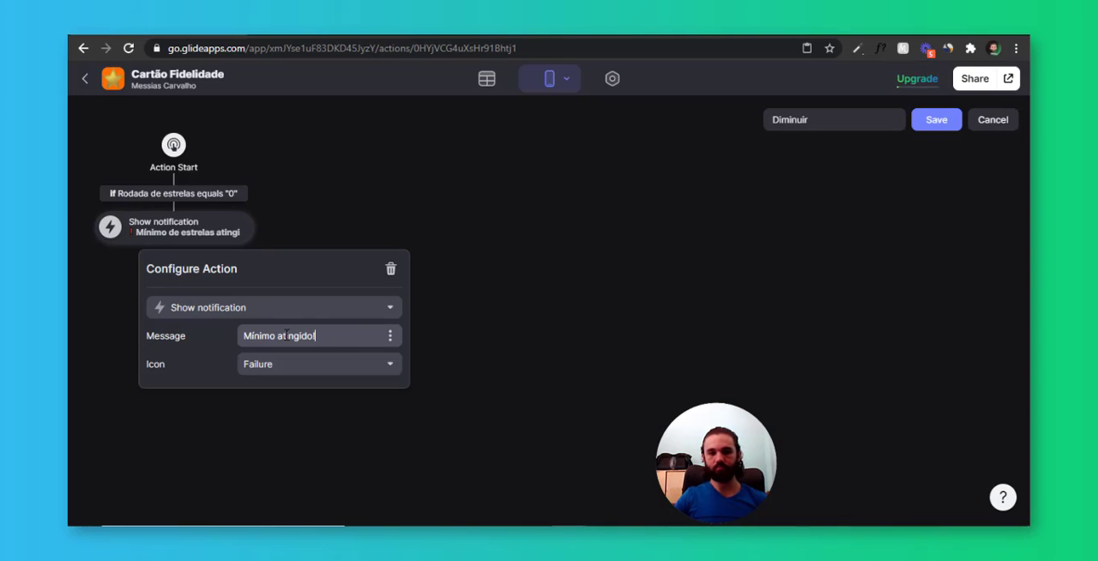
left_click(276, 218)
Add an else branch to the Rodada de estrelas condition and give it an Increment action
left_click(251, 194)
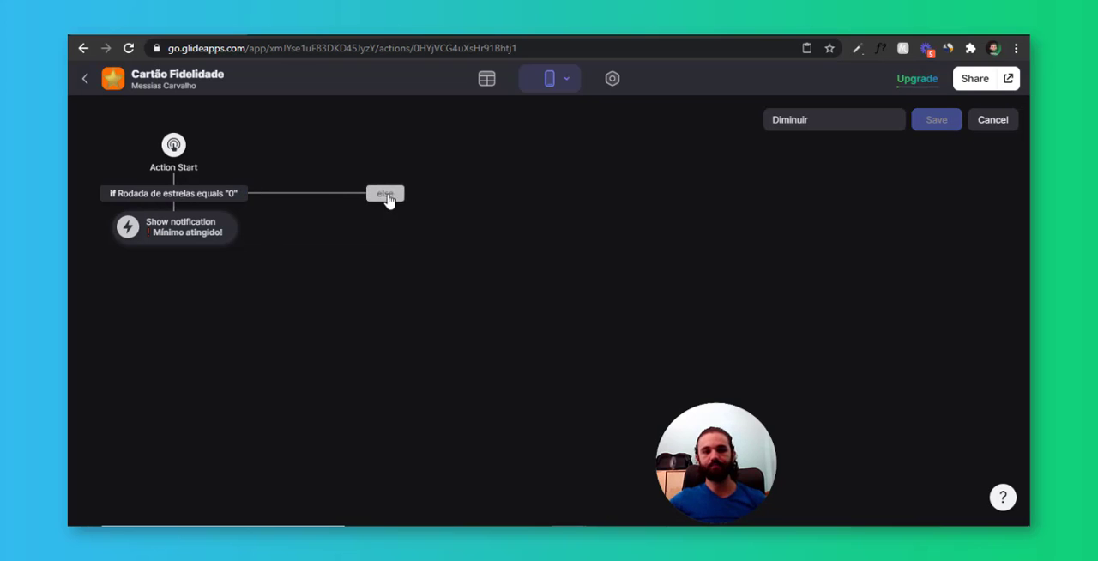
left_click(388, 197)
scroll(446, 291, "down", 1)
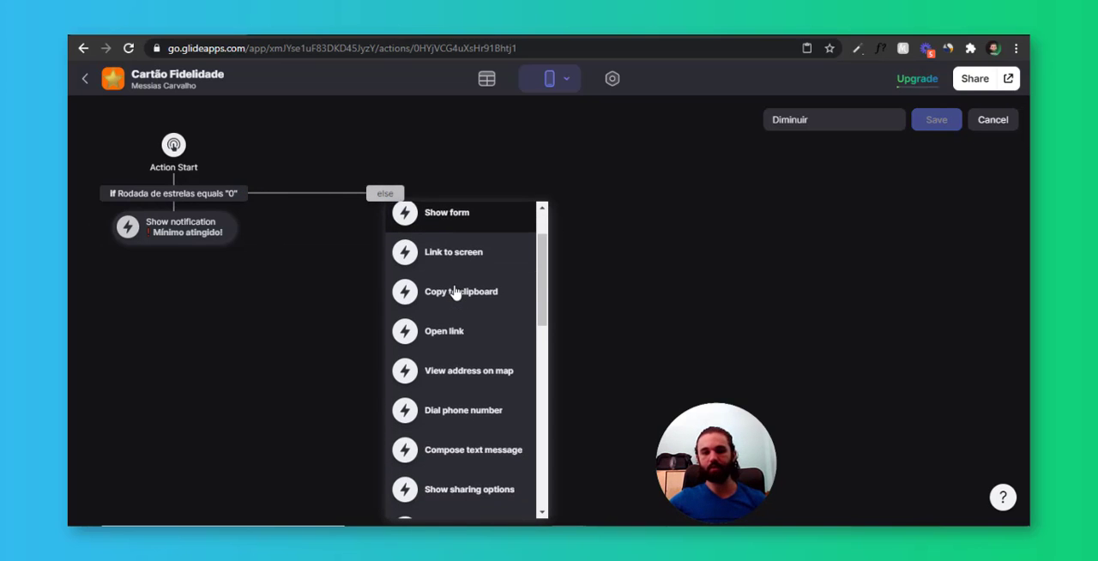
scroll(459, 296, "down", 2)
scroll(487, 403, "down", 1)
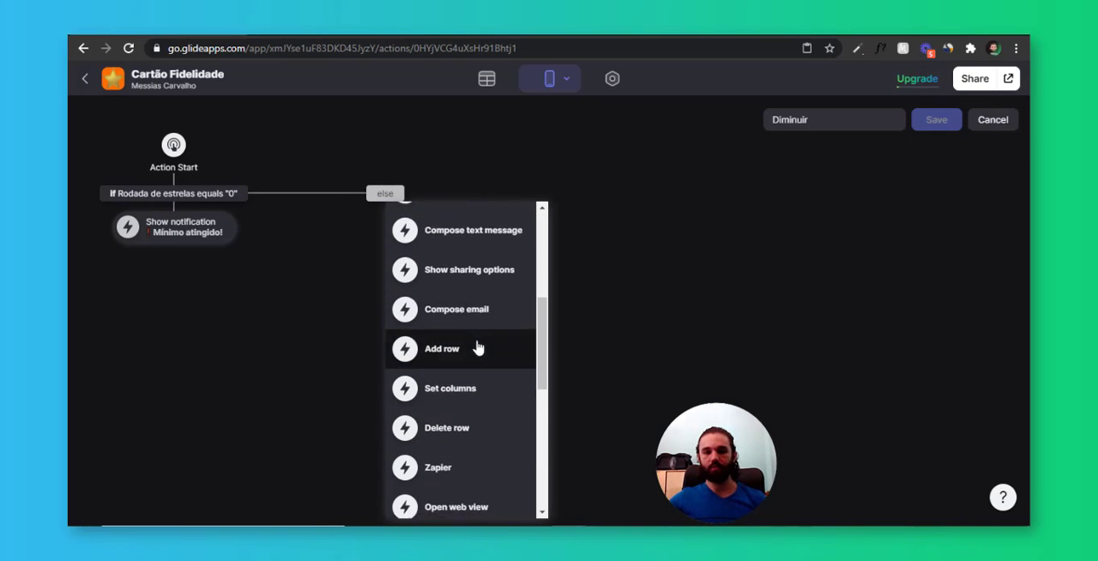
scroll(479, 348, "down", 3)
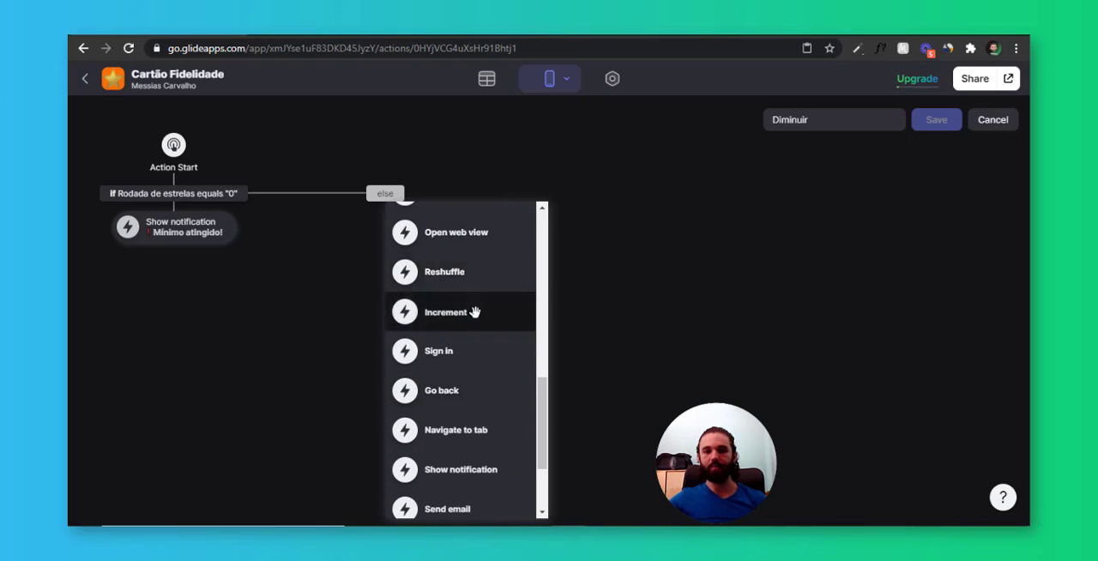
left_click(474, 312)
Make the Increment action change the Total Estrelas column by -1 and save the Diminuir action
left_click(439, 340)
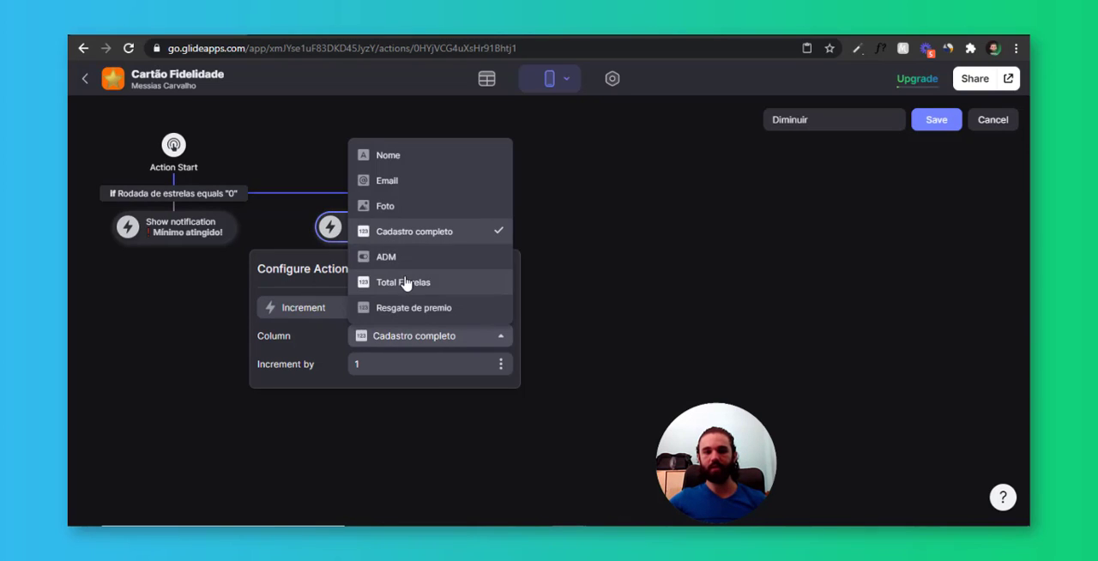
left_click(407, 284)
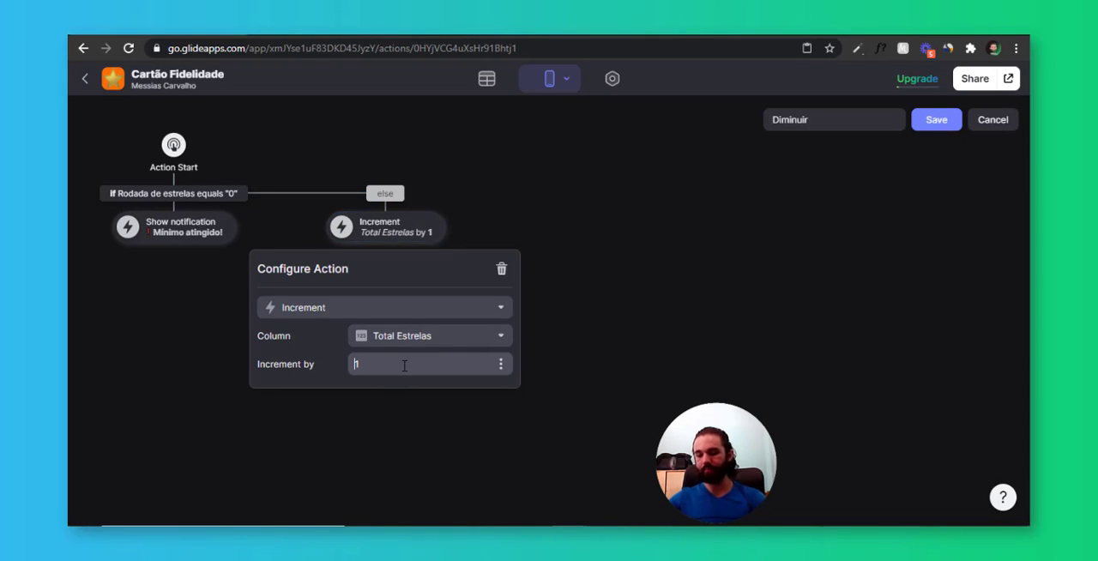
left_click_drag(389, 365, 318, 364)
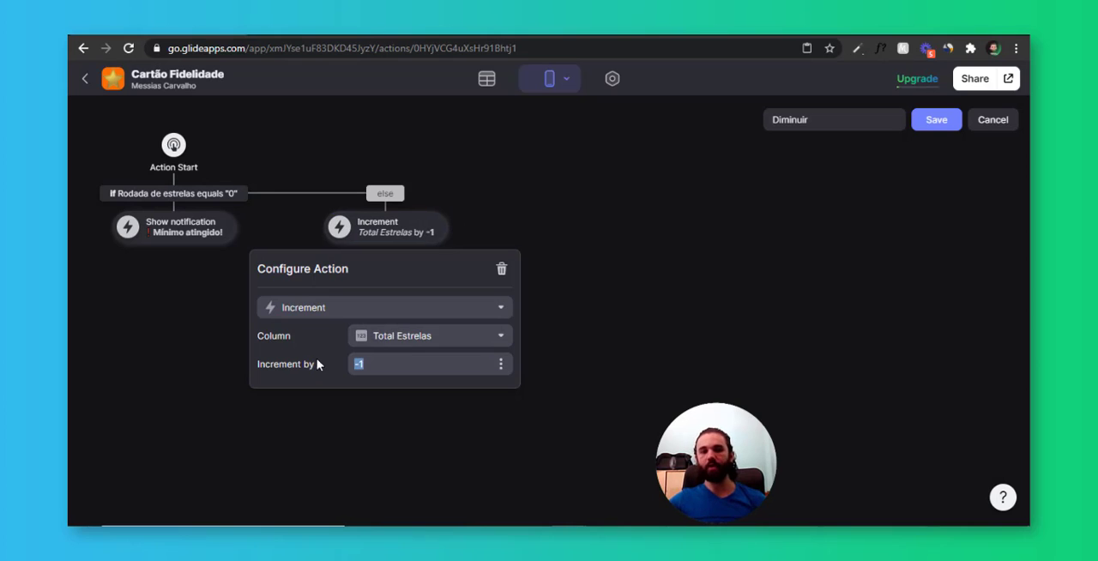
left_click(480, 171)
left_click(940, 122)
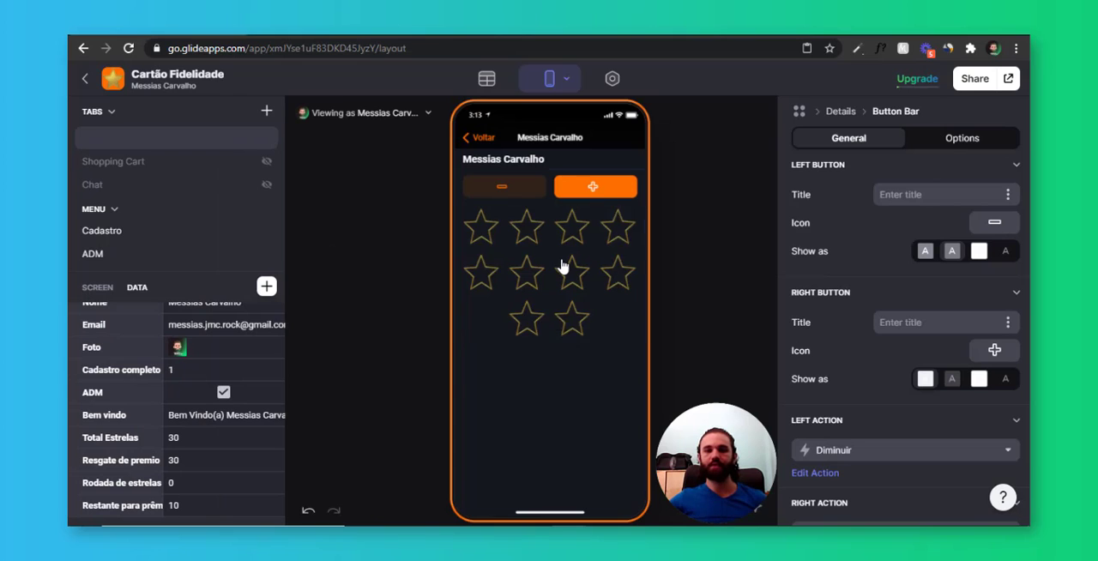
Test removing and adding stars with the minus and plus buttons in the app preview
left_click(520, 198)
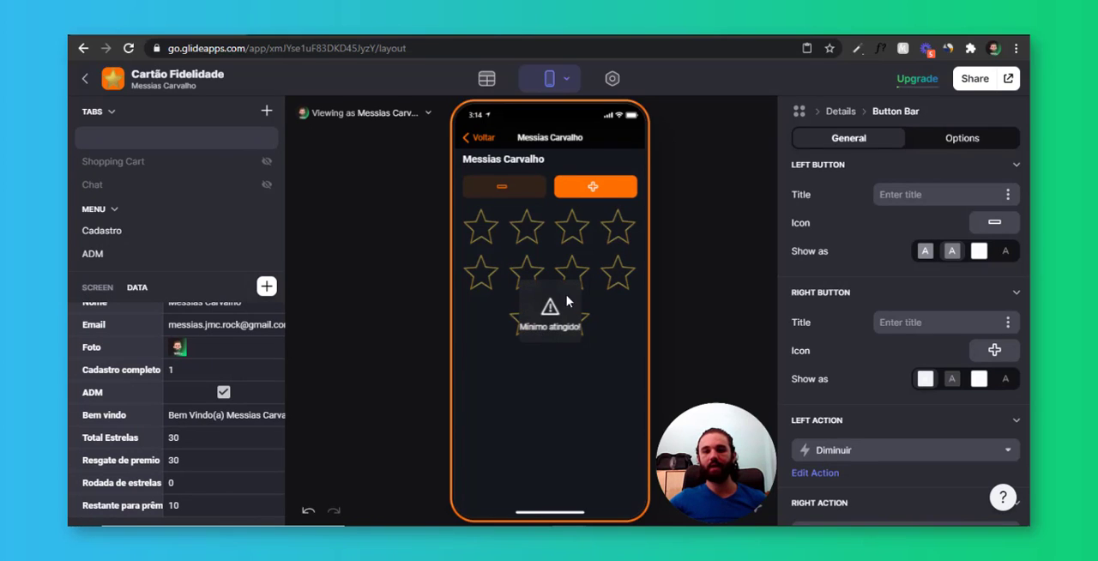
left_click(593, 194)
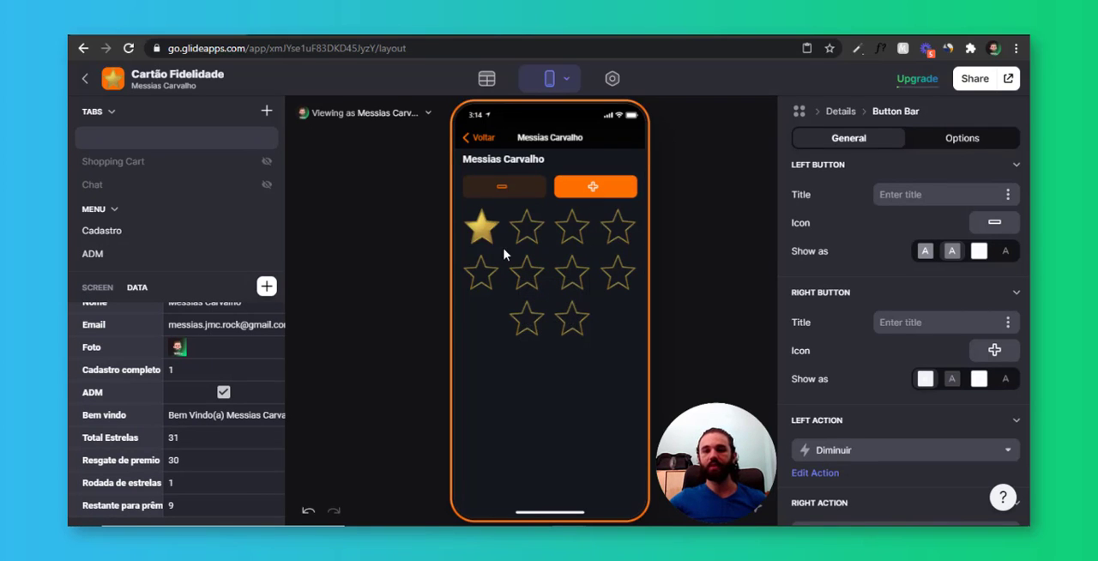
left_click(514, 189)
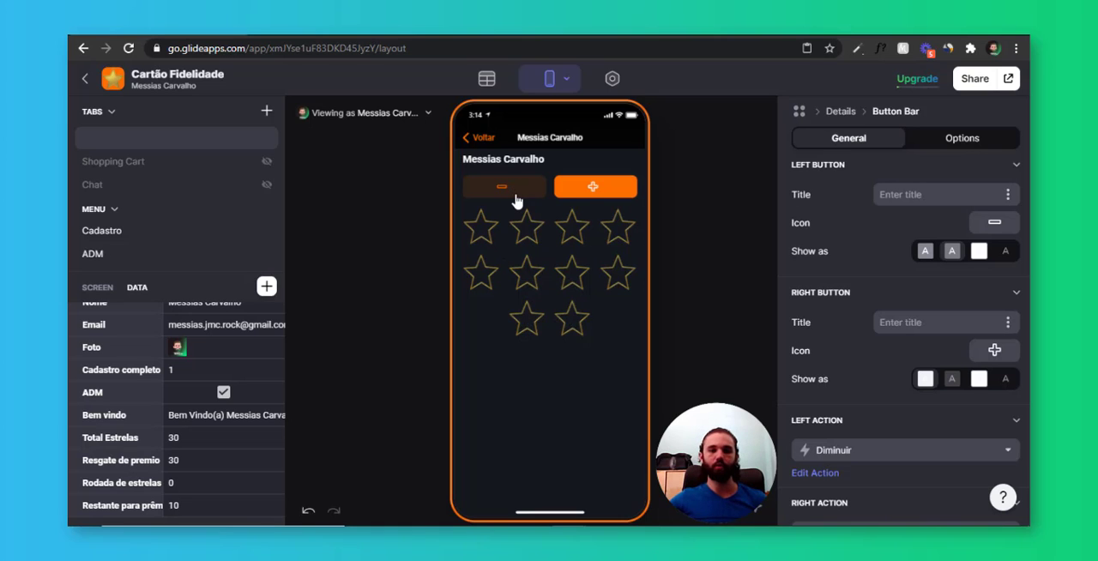
left_click(518, 201)
Create a new custom action for the button bar's right button and name it Aumentar
scroll(858, 315, "down", 2)
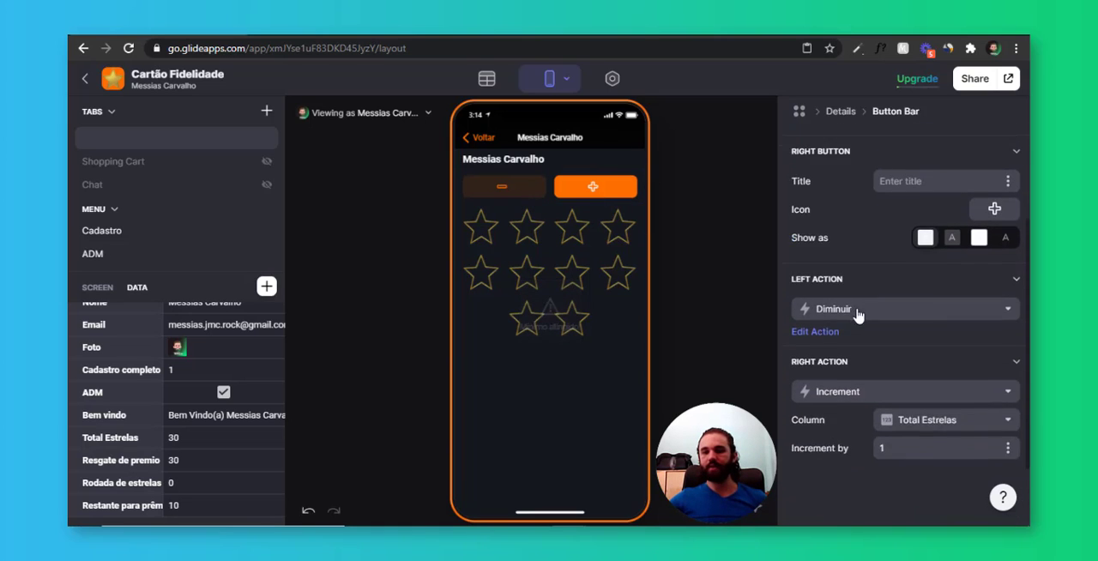
scroll(858, 315, "down", 1)
left_click(858, 314)
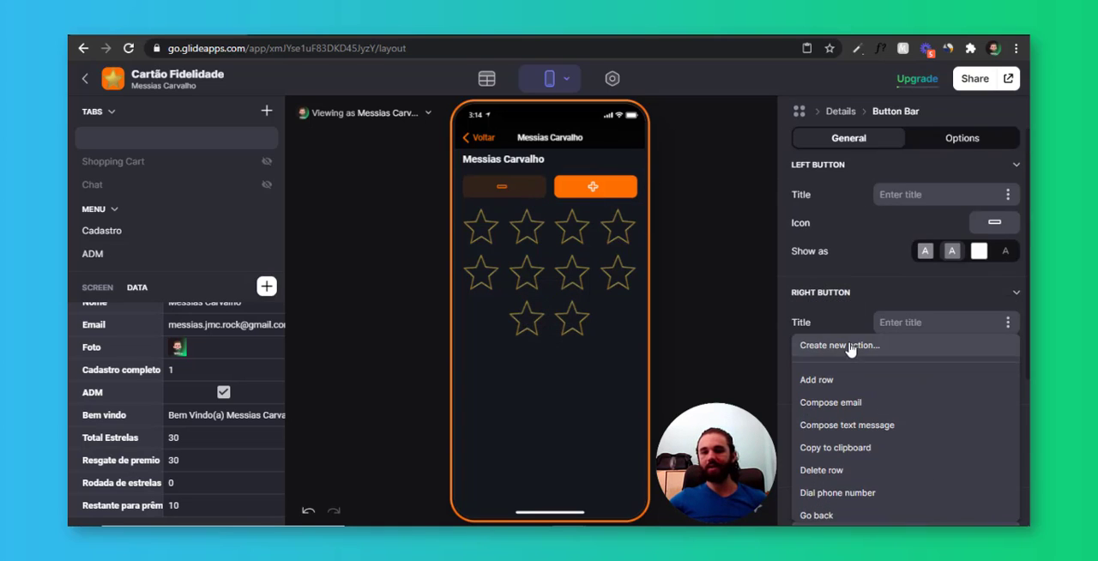
left_click(849, 346)
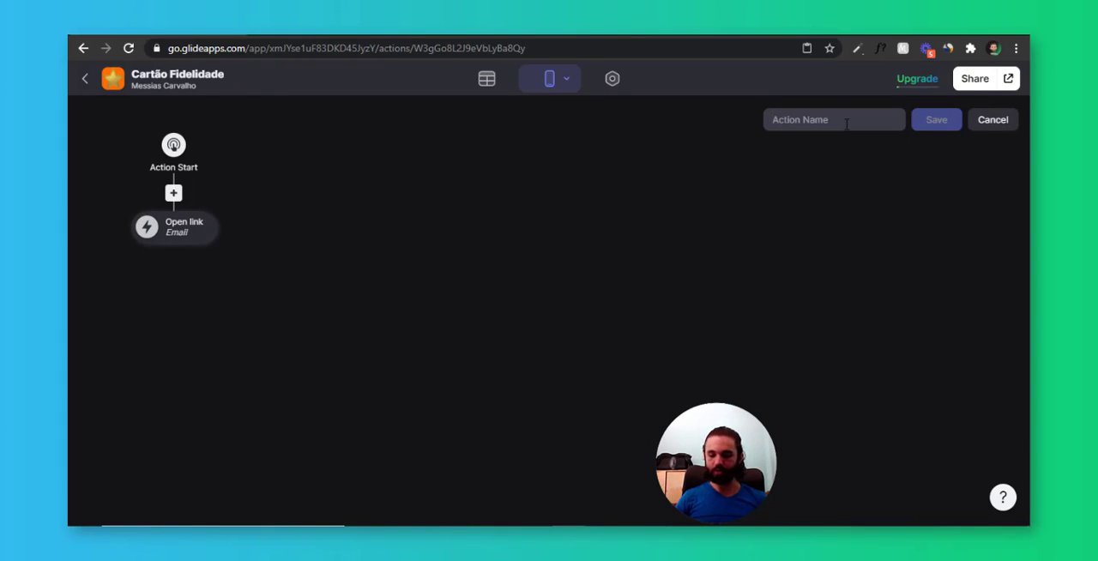
type("Aumentar")
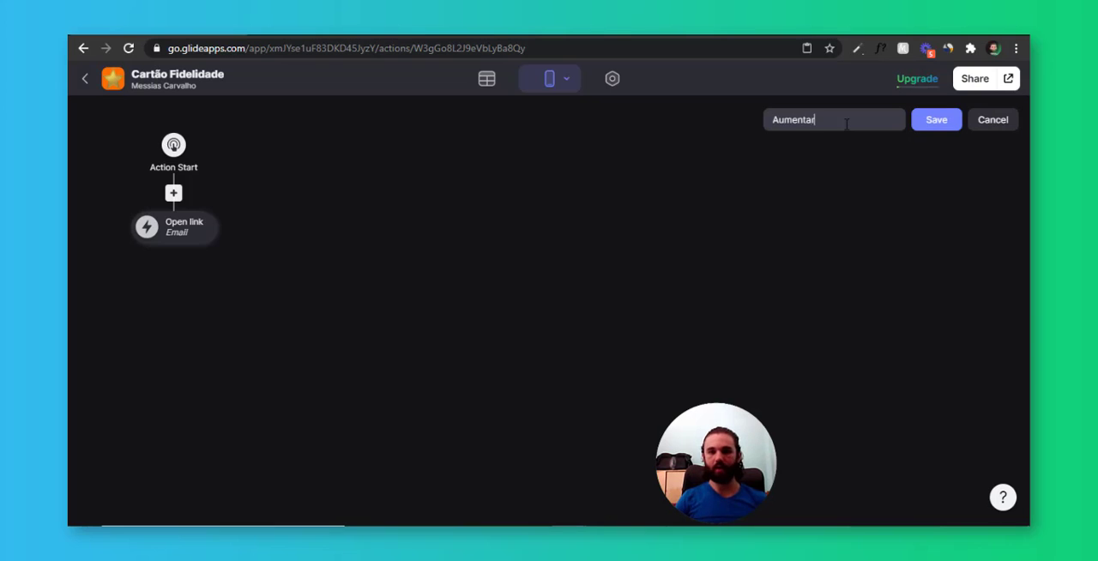
Add a condition to the Aumentar action so that it checks whether Rodada de estrelas equals 10
left_click(174, 193)
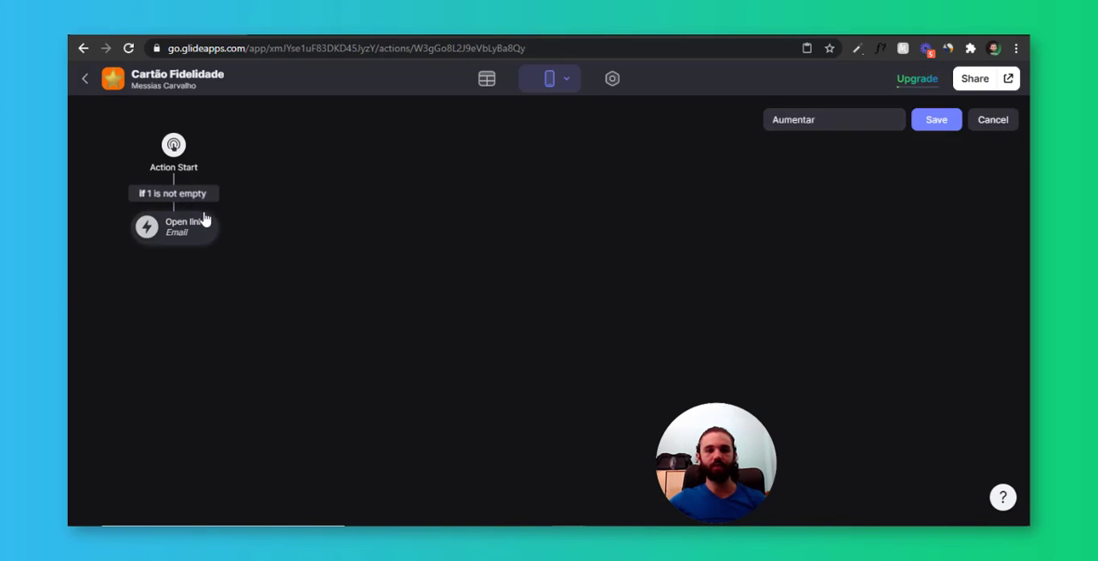
left_click(189, 196)
left_click(209, 273)
scroll(245, 361, "down", 3)
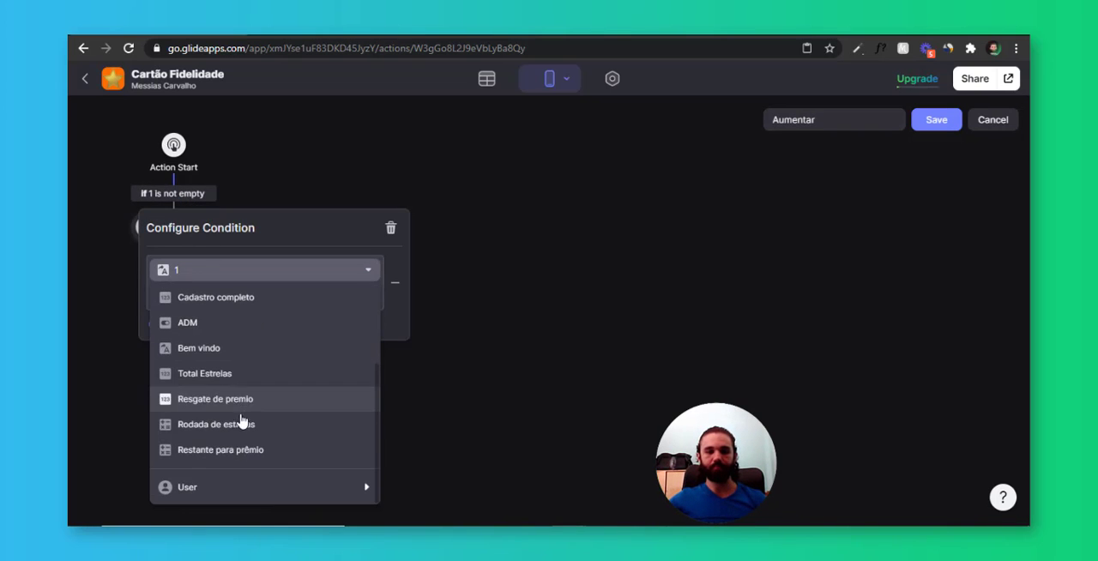
left_click(256, 425)
left_click(201, 299)
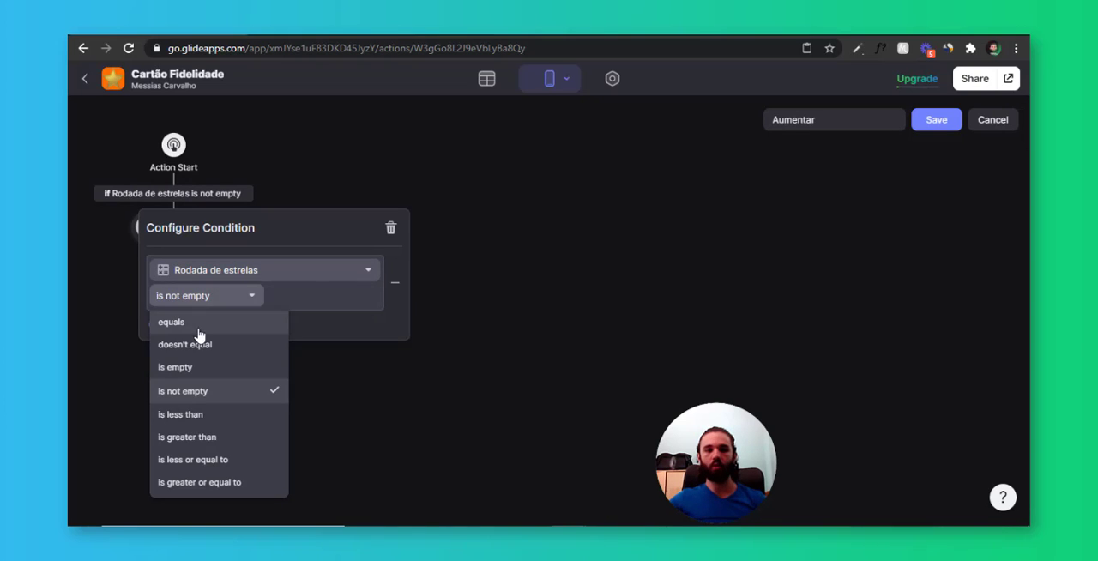
left_click(176, 317)
left_click(339, 298)
type("10")
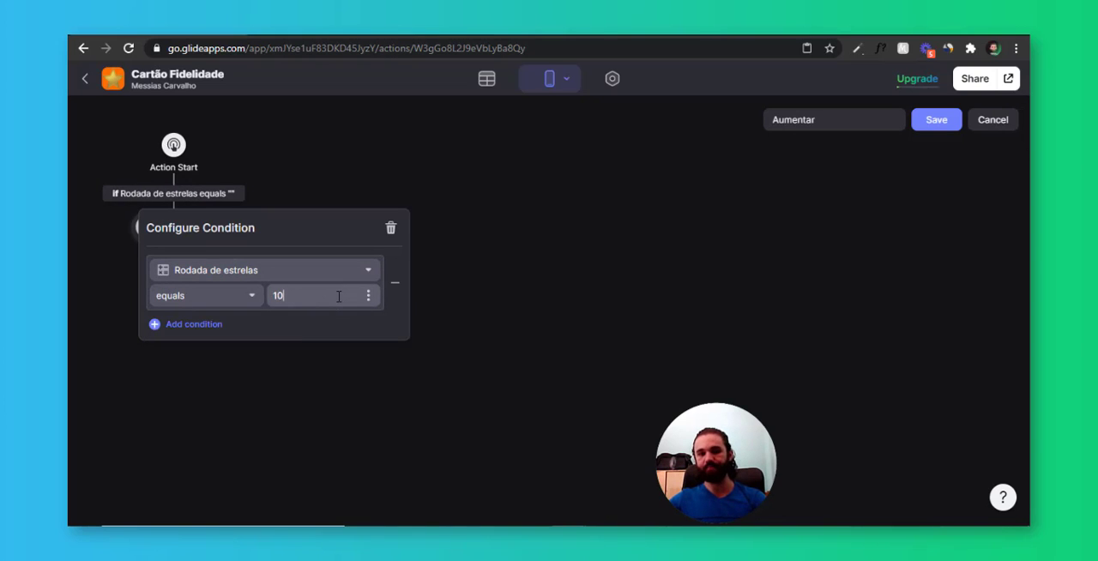
left_click(255, 128)
Change the Open link action to Show notification with the Failure icon and the message "Máximo atingido!"
left_click(174, 230)
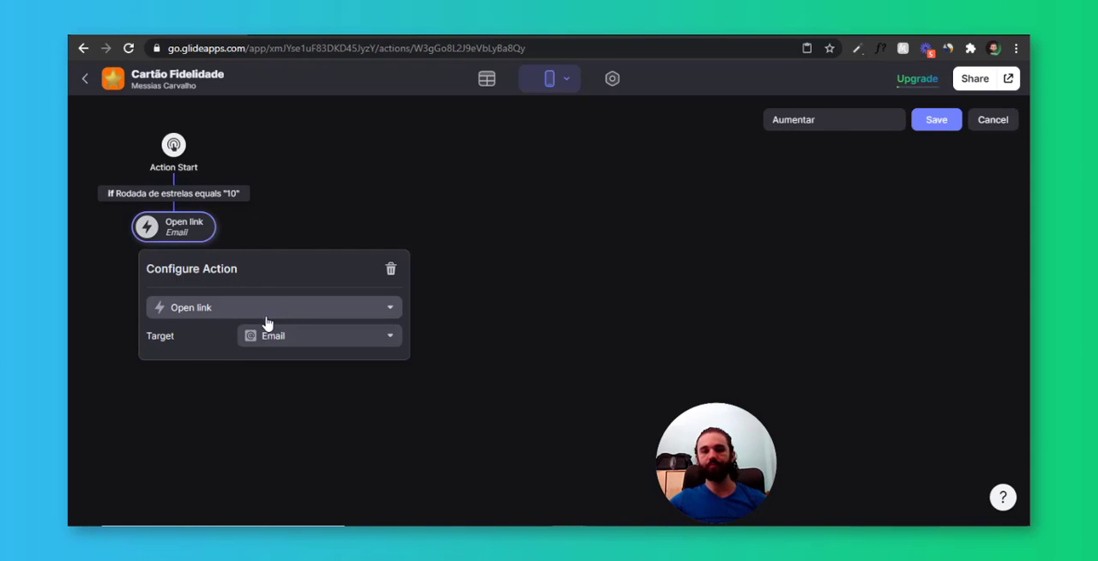
left_click(265, 310)
scroll(226, 214, "down", 4)
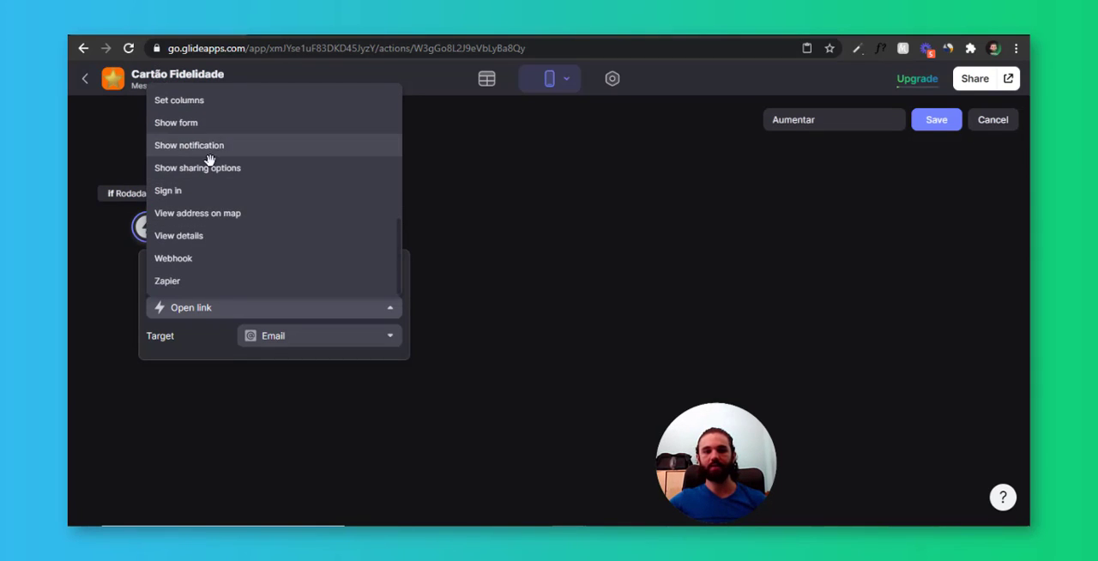
left_click(218, 146)
left_click(265, 369)
left_click(272, 415)
left_click(281, 335)
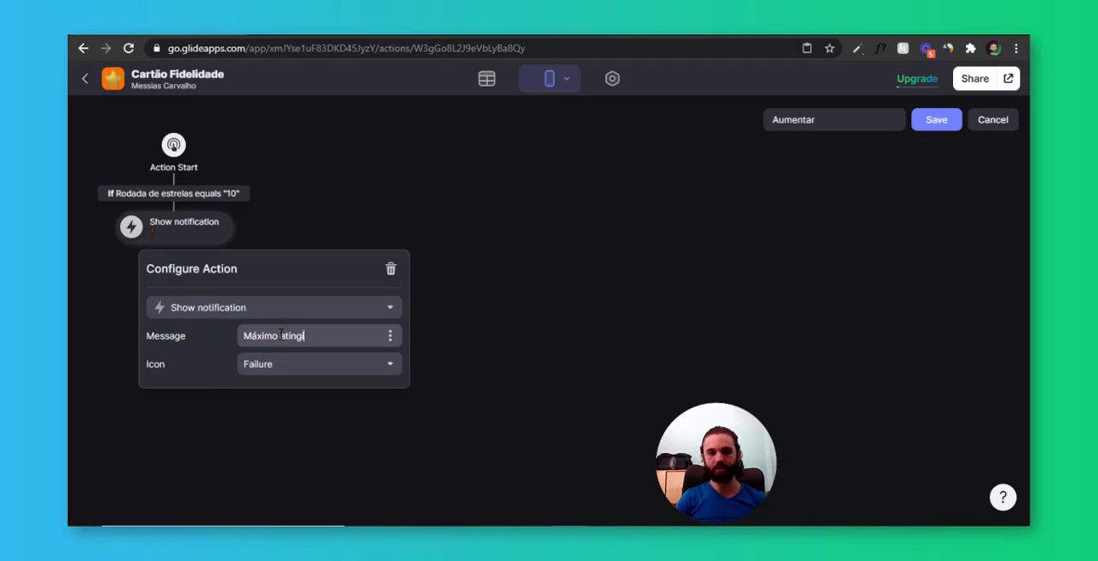
left_click(281, 205)
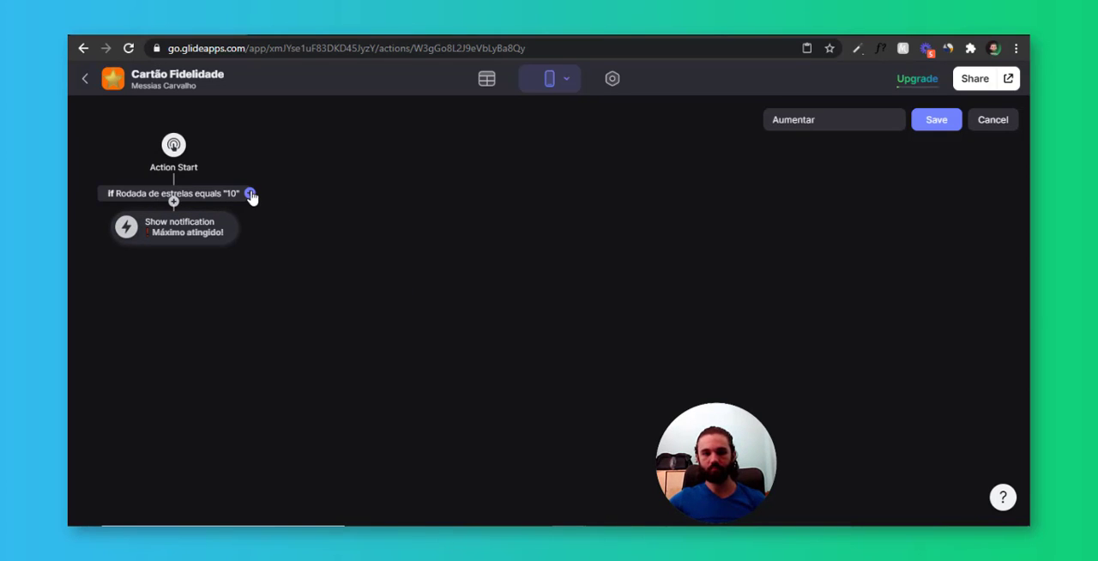
Add an else branch to the Aumentar action and give it an Increment action
left_click(250, 195)
left_click(375, 203)
scroll(480, 361, "down", 4)
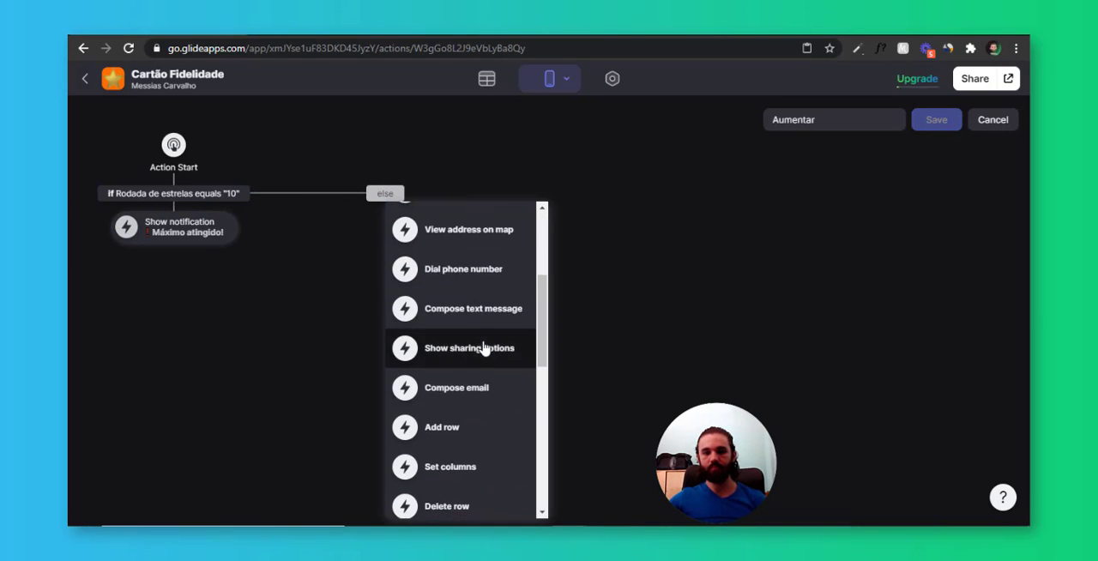
scroll(472, 429, "down", 3)
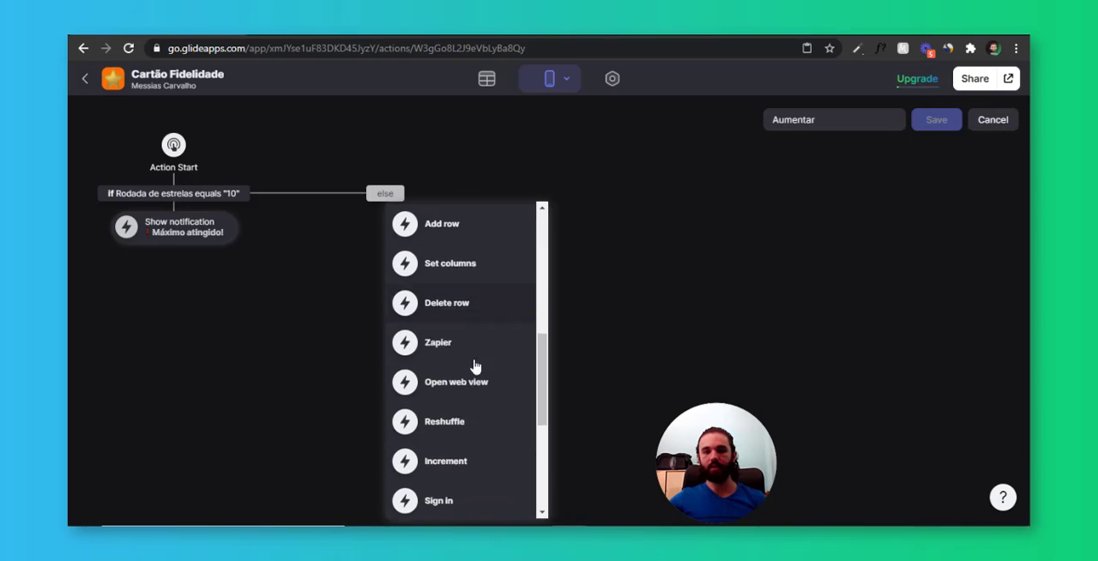
left_click(469, 454)
Set the Increment action to raise the Total Estrelas column by 1 and save the Aumentar action
left_click(406, 238)
left_click(421, 337)
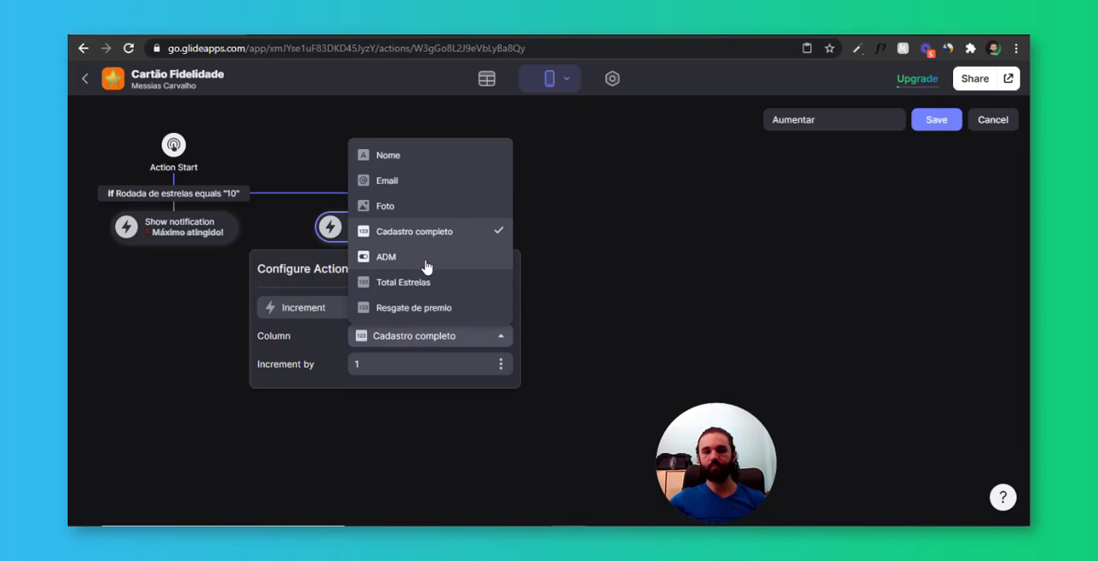
left_click(412, 283)
left_click(534, 188)
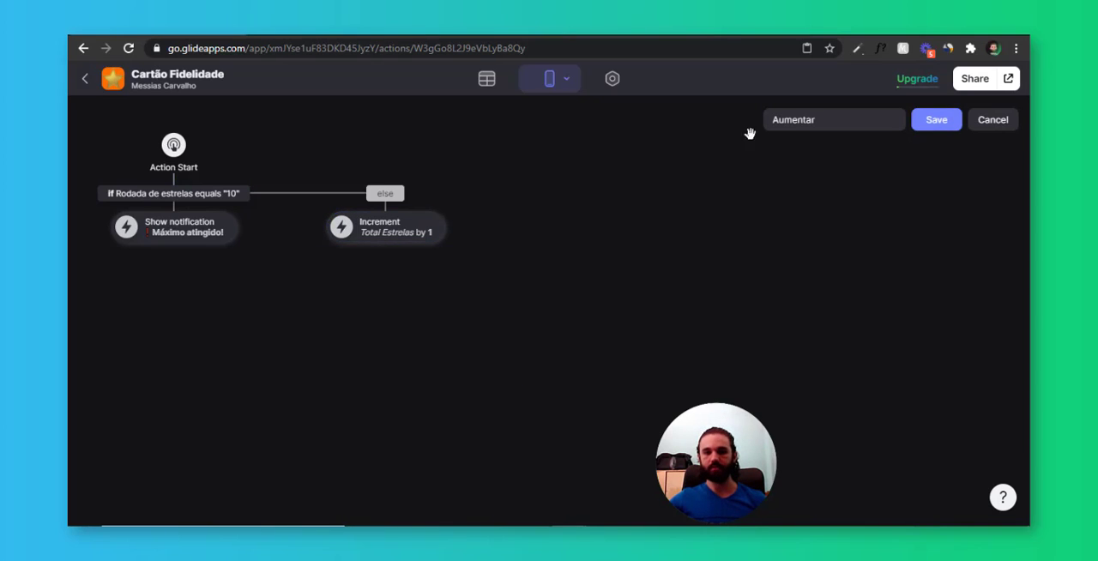
left_click(937, 122)
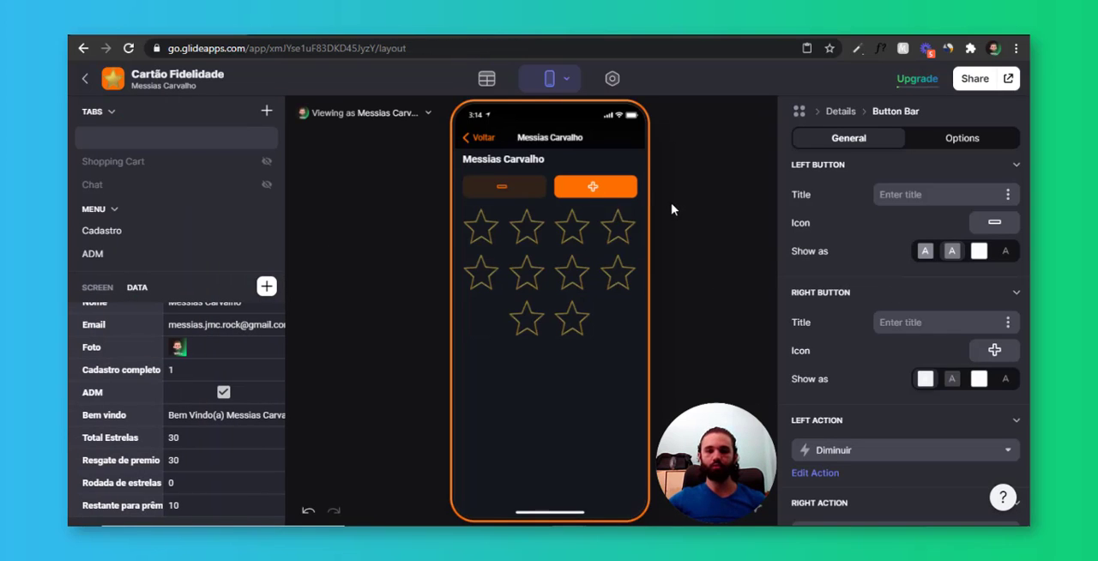
Test the plus and minus buttons in the app preview, adding stars up to and beyond the maximum of 10
left_click(589, 197)
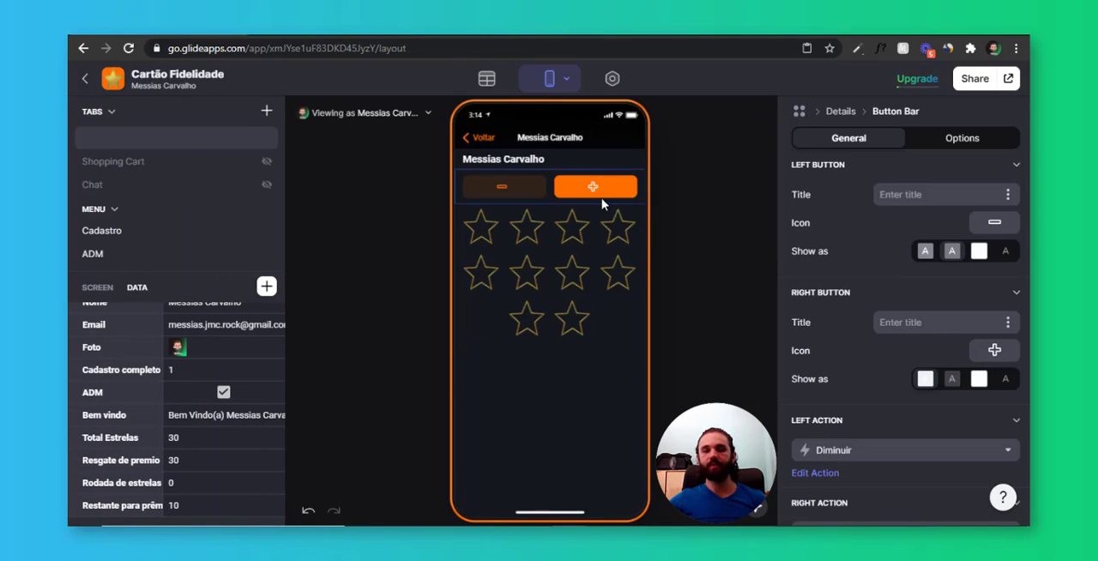
left_click(570, 201)
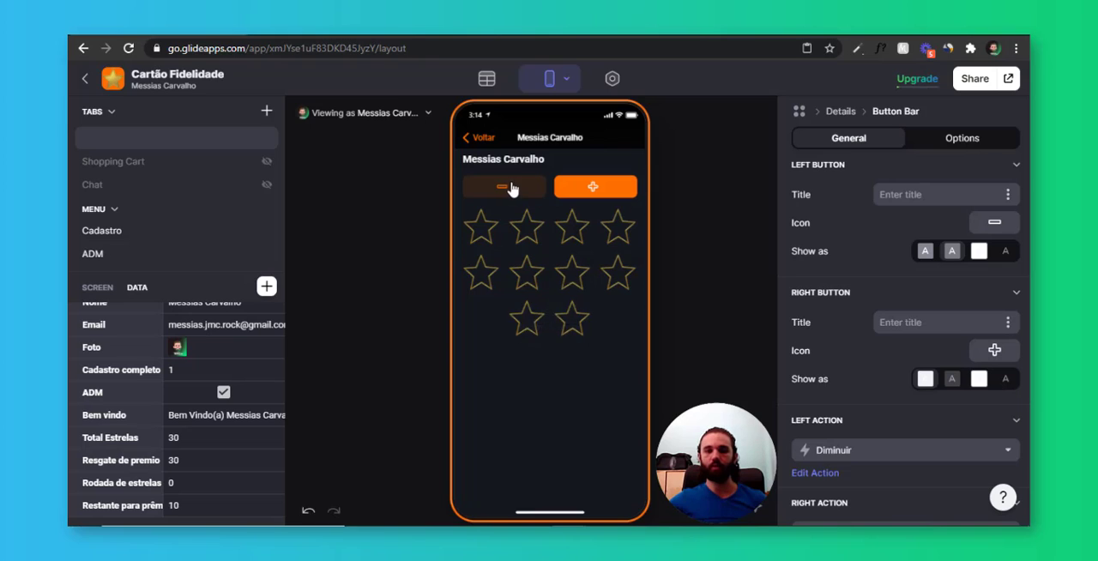
left_click(513, 189)
left_click(602, 190)
left_click(603, 191)
left_click(603, 191)
left_click(604, 190)
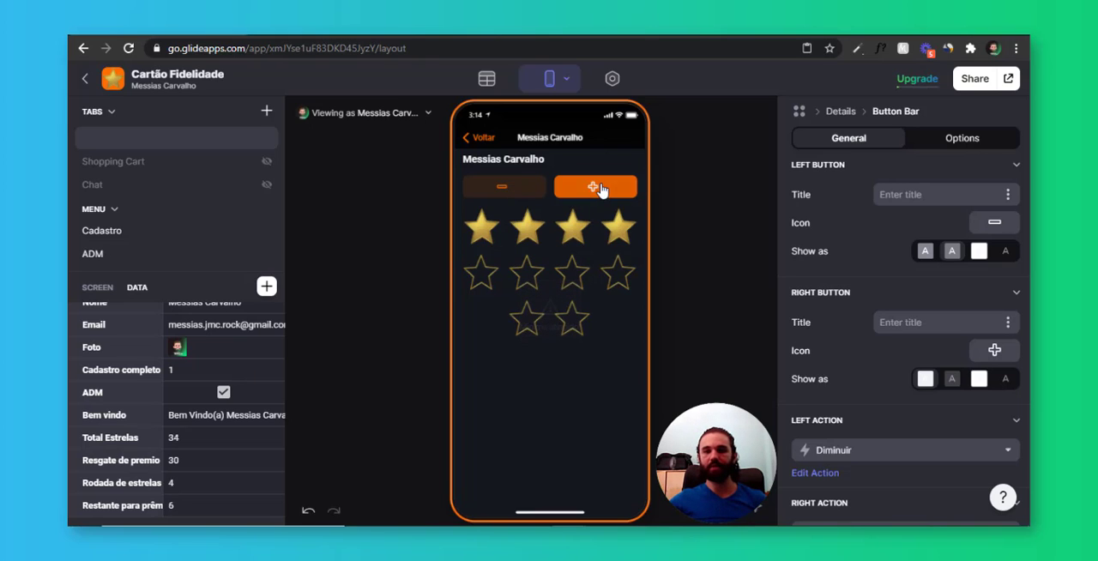
left_click(602, 189)
left_click(602, 189)
left_click(602, 190)
left_click(604, 190)
left_click(603, 190)
left_click(603, 190)
left_click(606, 189)
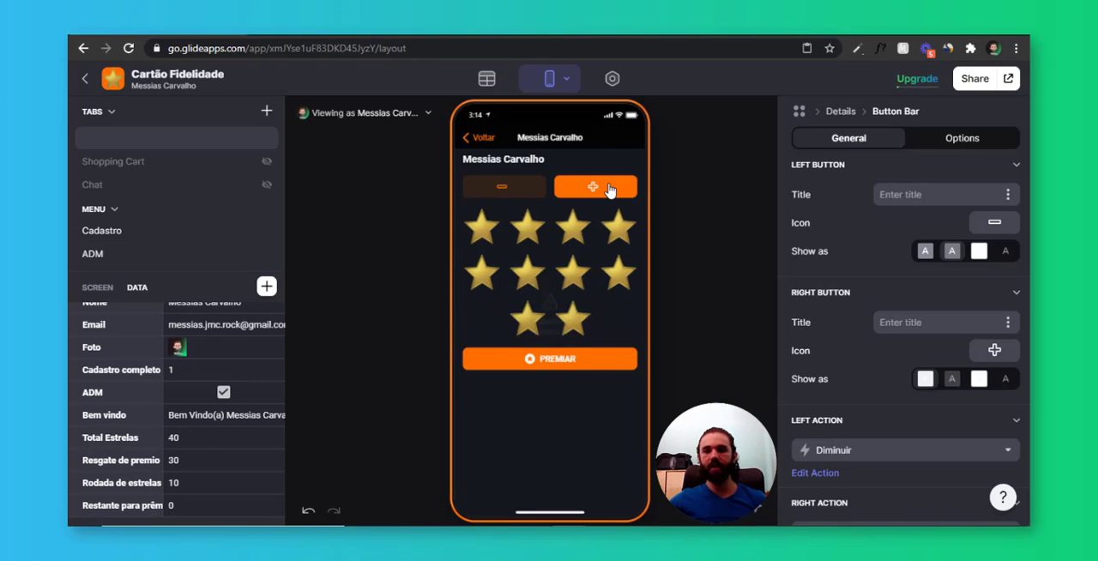
left_click(609, 190)
left_click(609, 190)
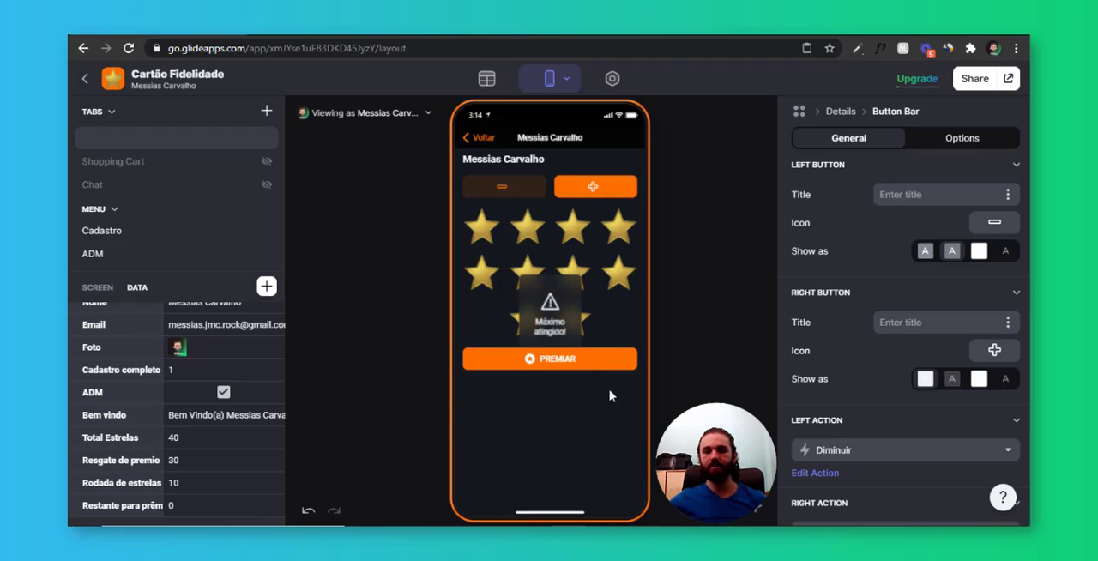
Redeem the full card with PREMIAR in the preview and try the plus and minus buttons again
left_click(561, 367)
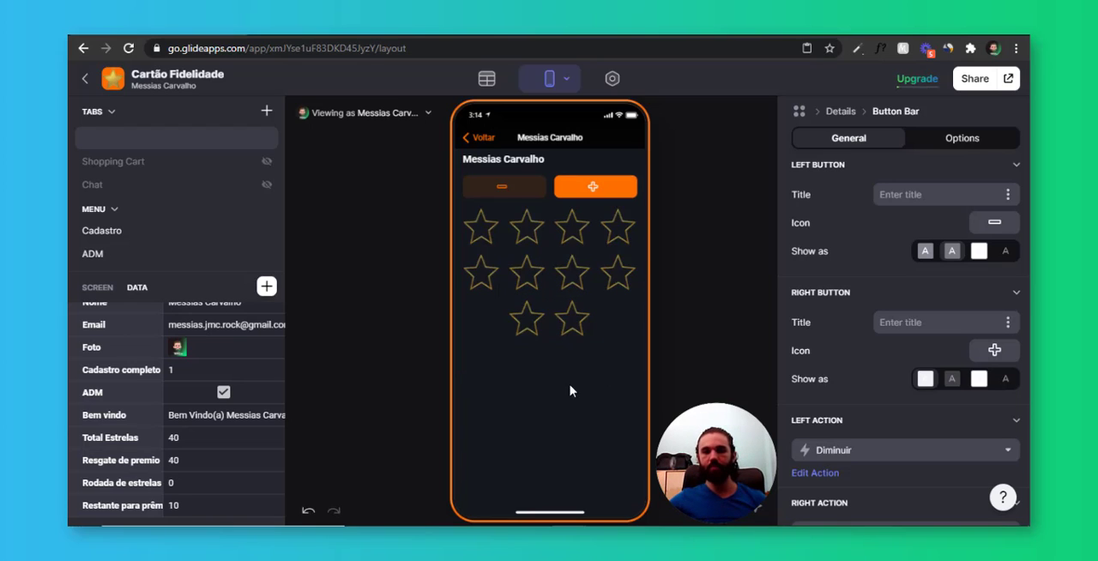
left_click(583, 188)
left_click(511, 189)
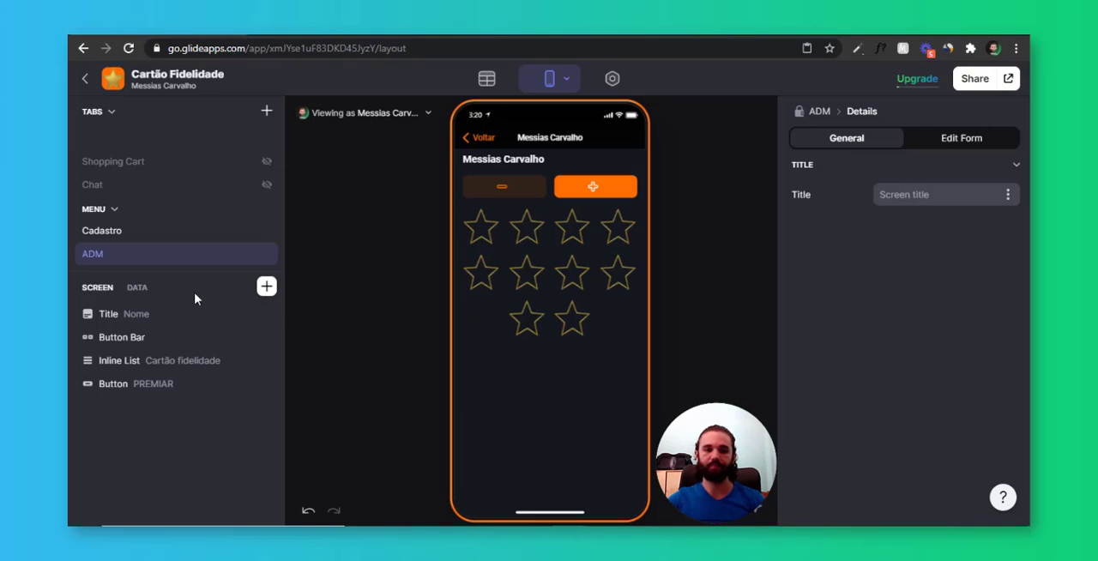
Examine the star and redemption values in the ADM screen's data and in the Users table's Resgate de premio column
left_click(137, 289)
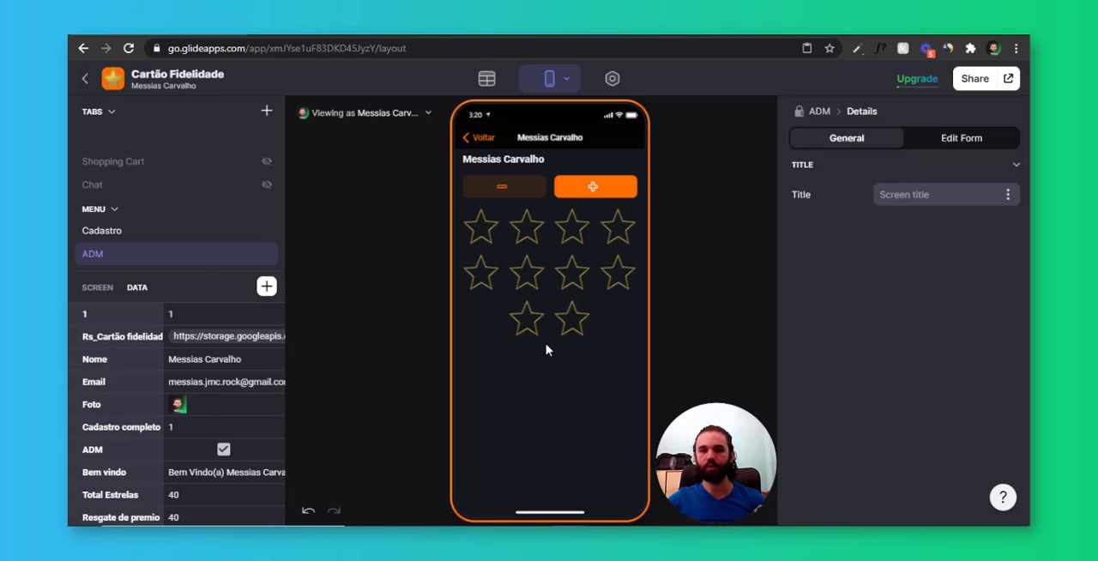
scroll(216, 410, "down", 1)
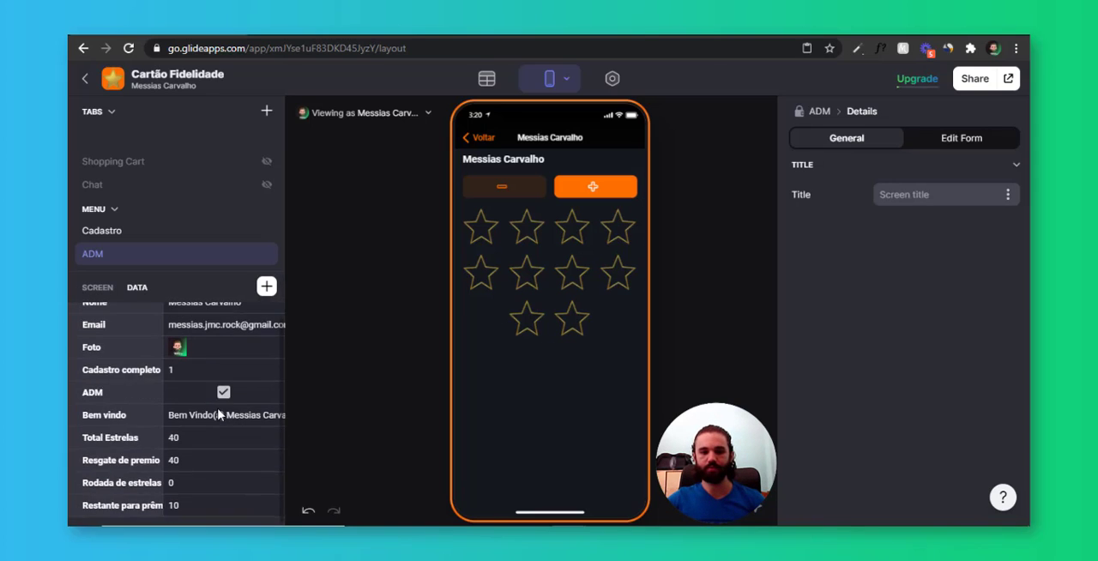
scroll(112, 353, "up", 1)
left_click(98, 288)
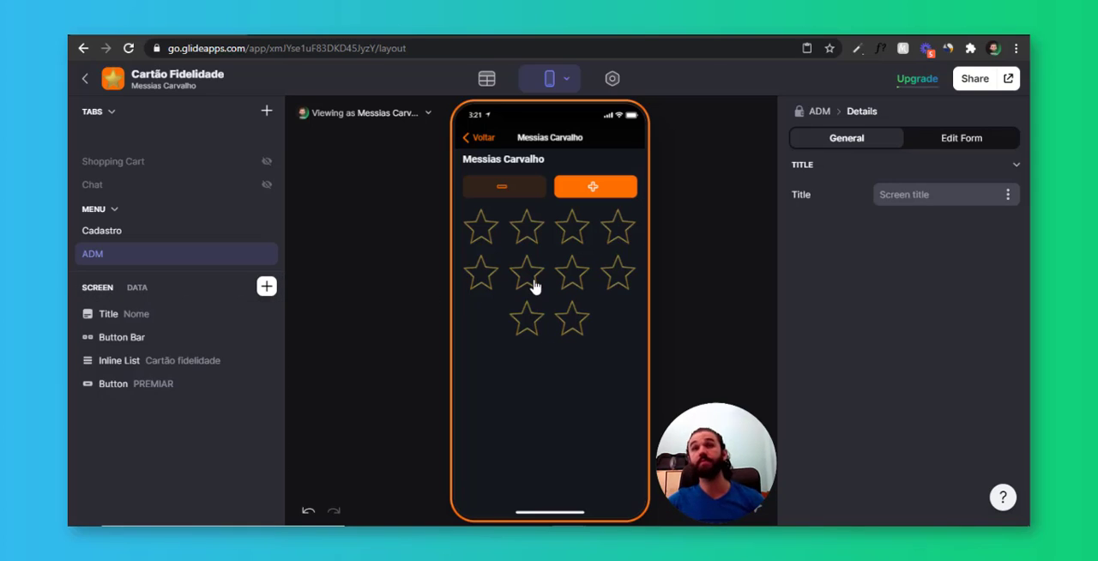
left_click(486, 84)
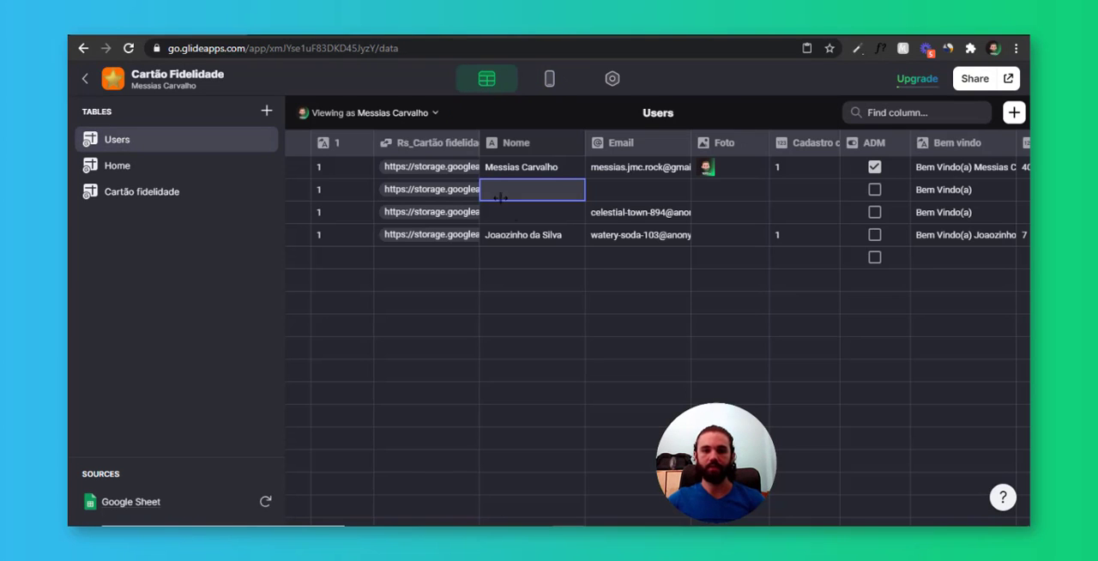
scroll(615, 220, "right", 3)
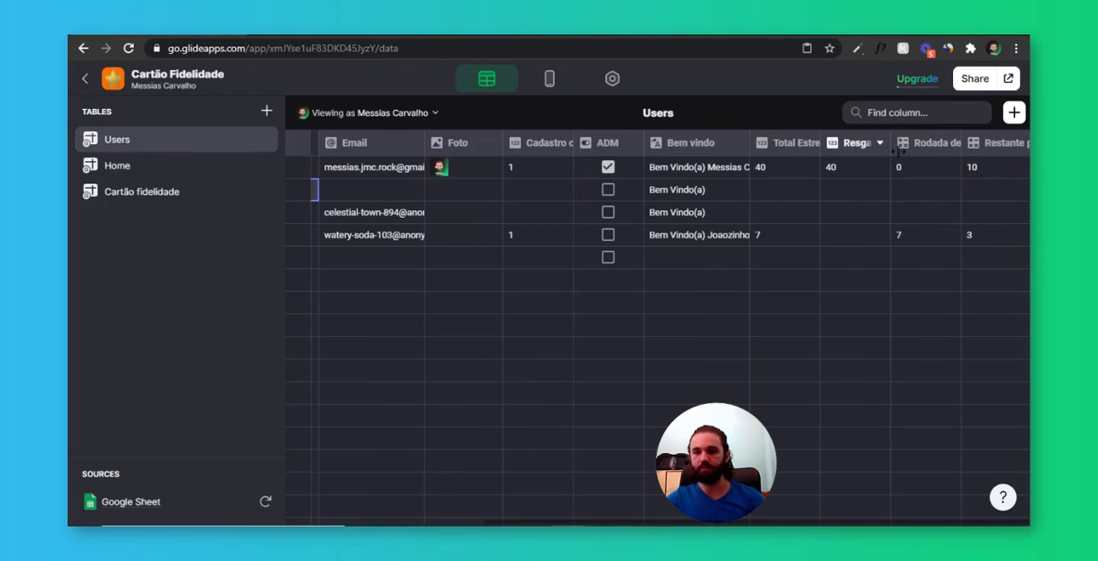
left_click(856, 168)
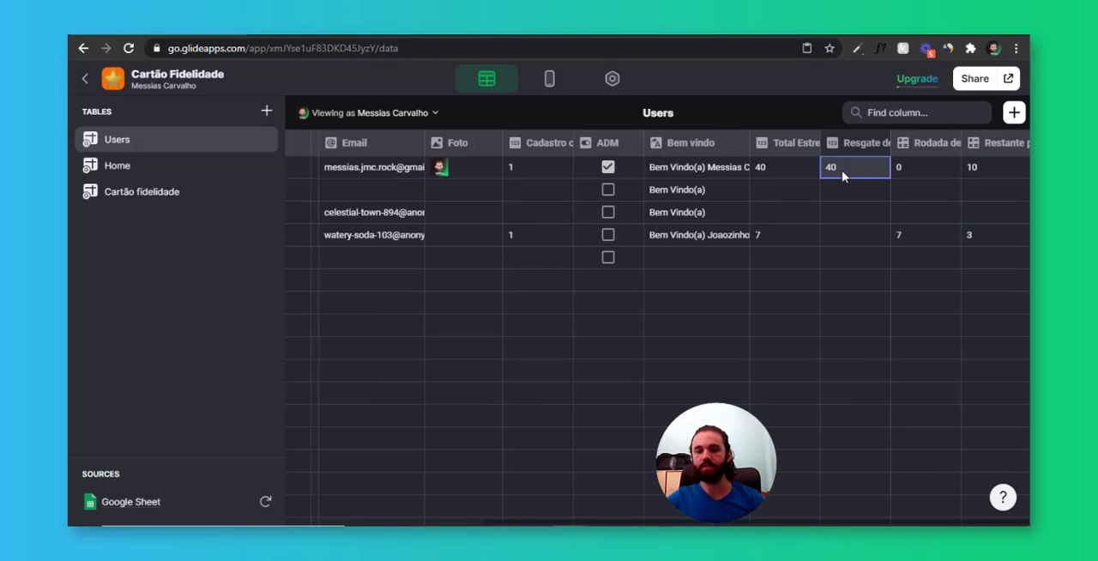
double_click(840, 167)
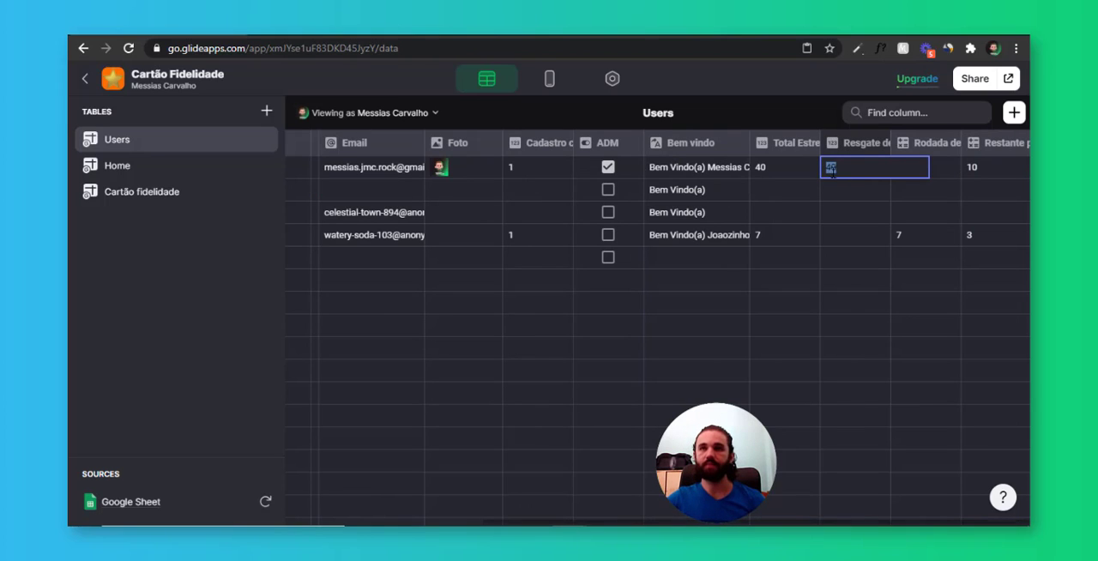
left_click(847, 202)
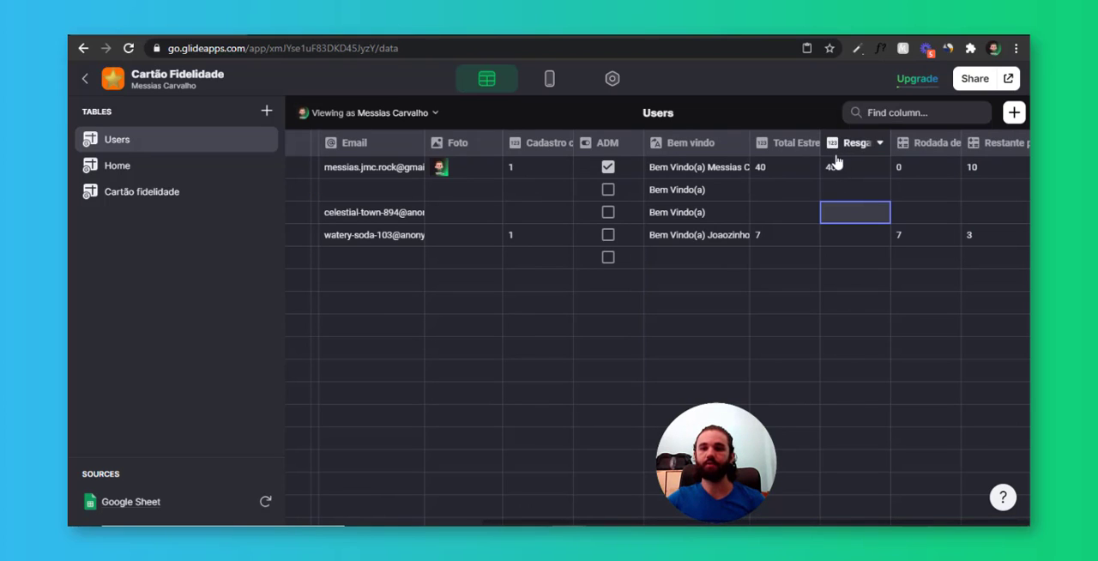
left_click(849, 172)
double_click(830, 171)
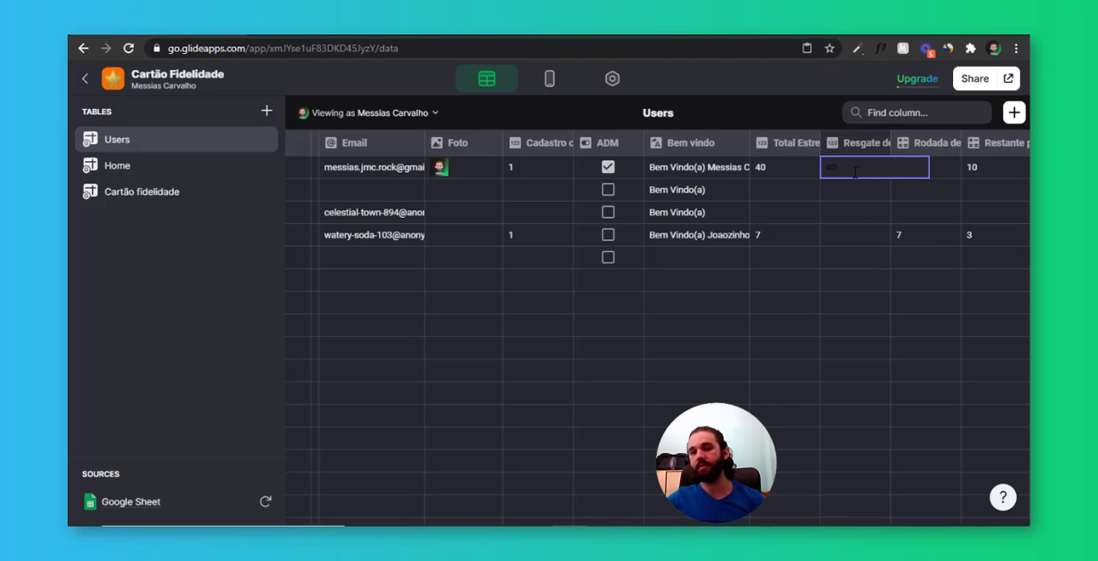
left_click(853, 190)
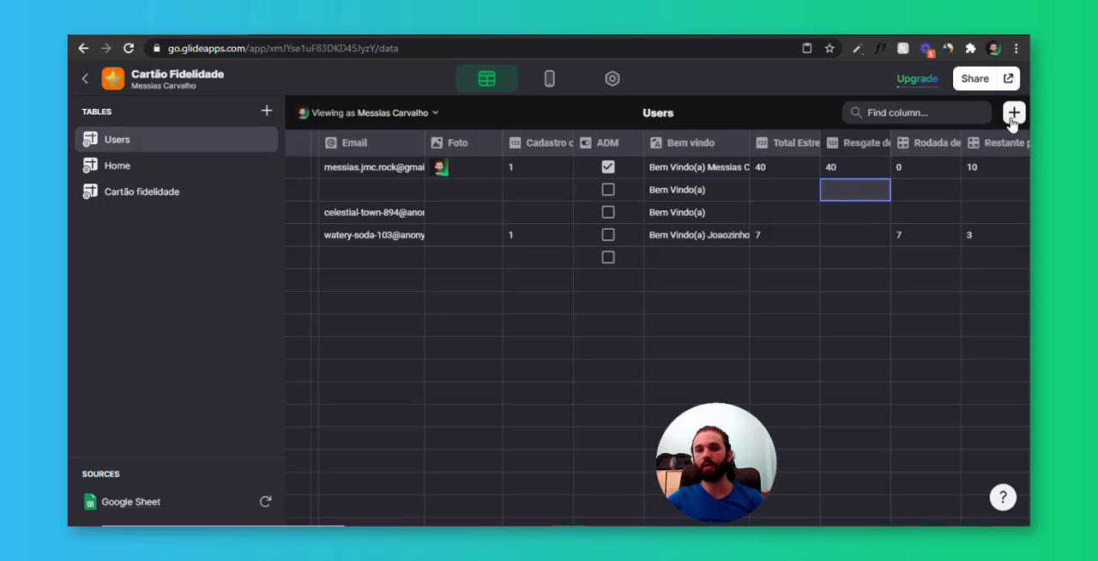
Add a Math column labelled "Qtd de Prêmios resgatados" to the Users table
left_click(1013, 112)
left_click(824, 199)
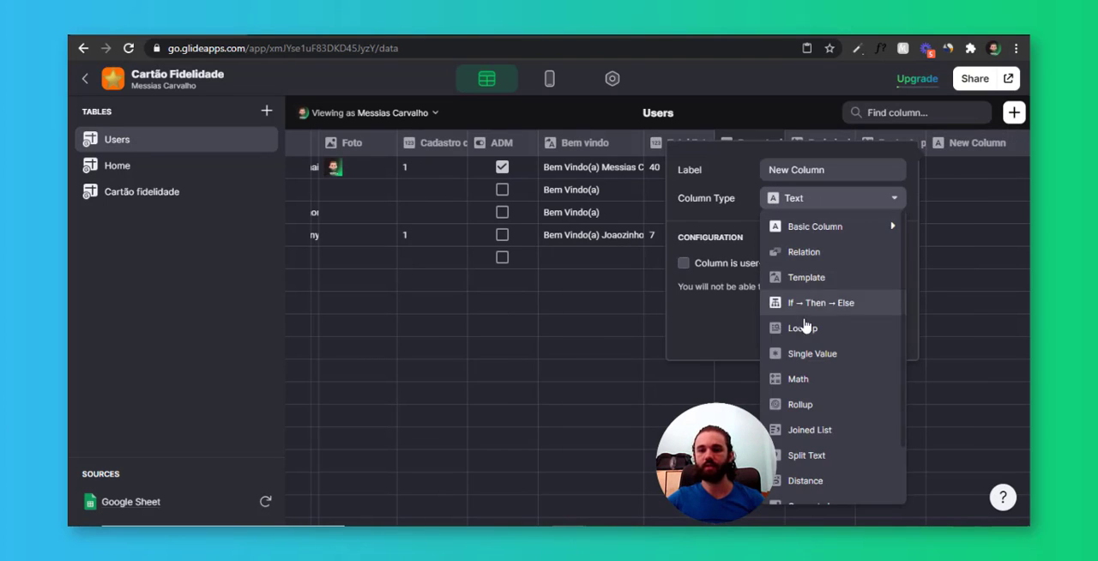
left_click(824, 381)
left_click(688, 171)
type("Qtd de Prêmios resgatados")
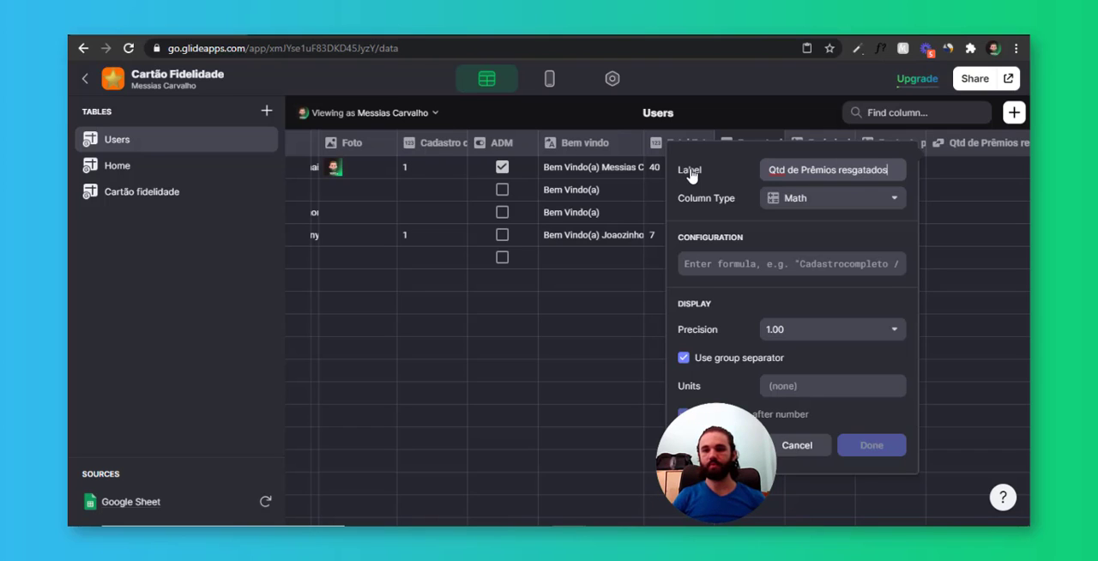
key("Tab")
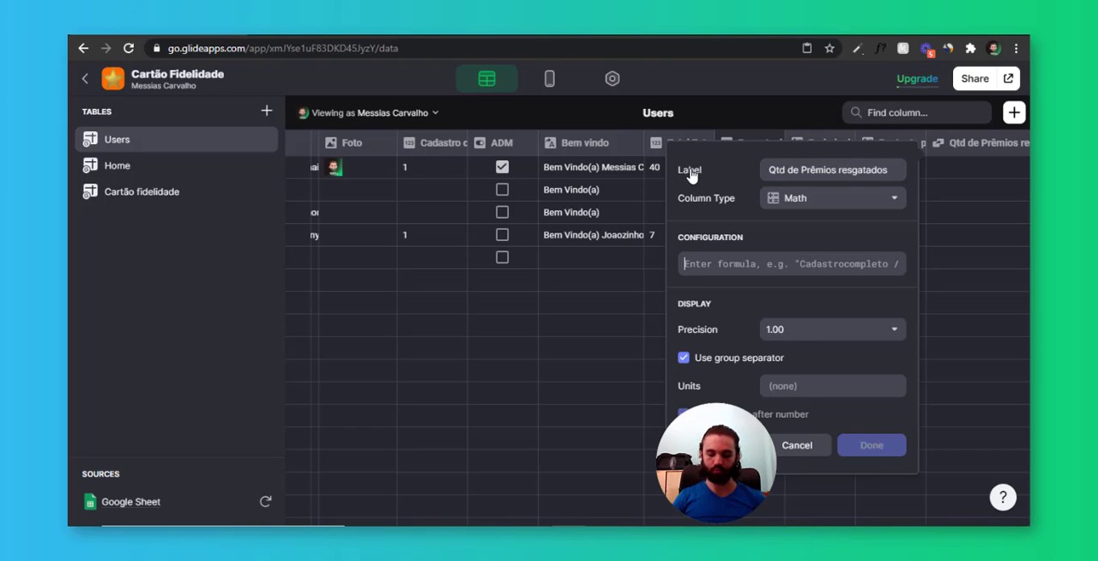
Set the new column's formula to TR/10, with TR standing for the Resgate de premio column
type("TR/10")
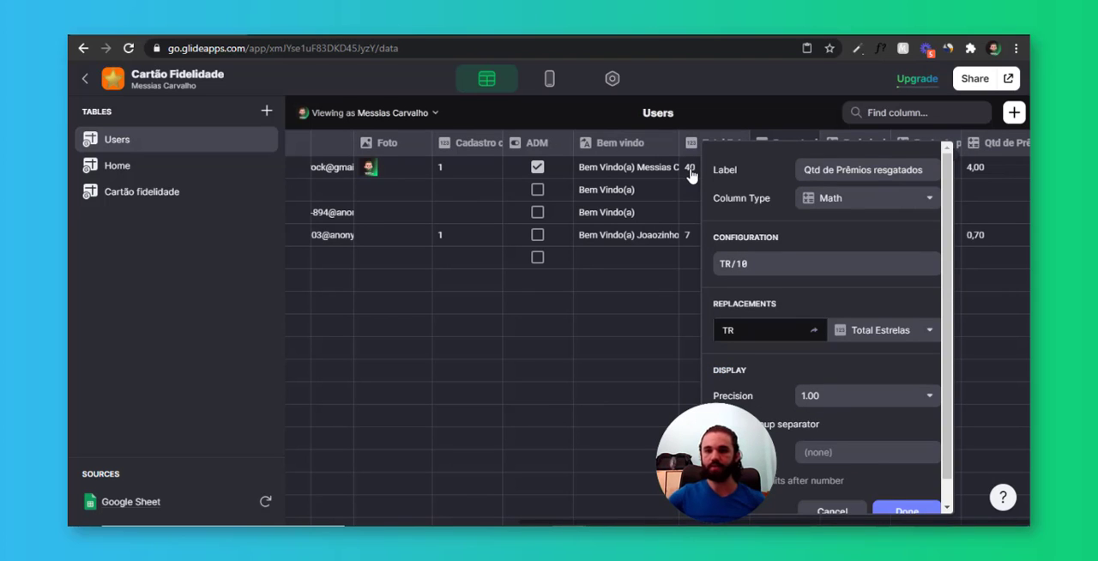
left_click(880, 333)
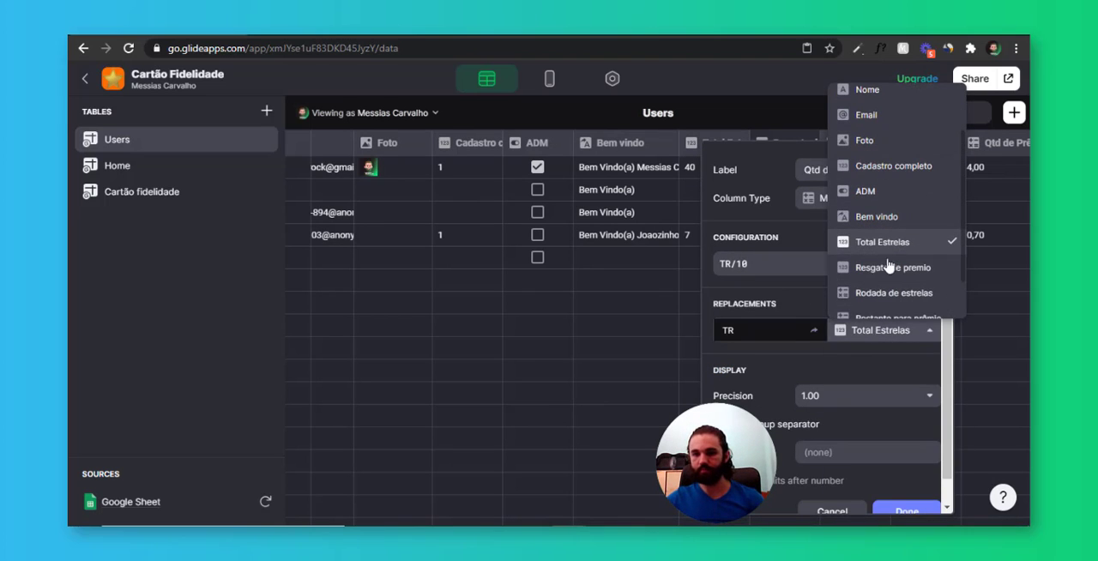
scroll(897, 287, "down", 1)
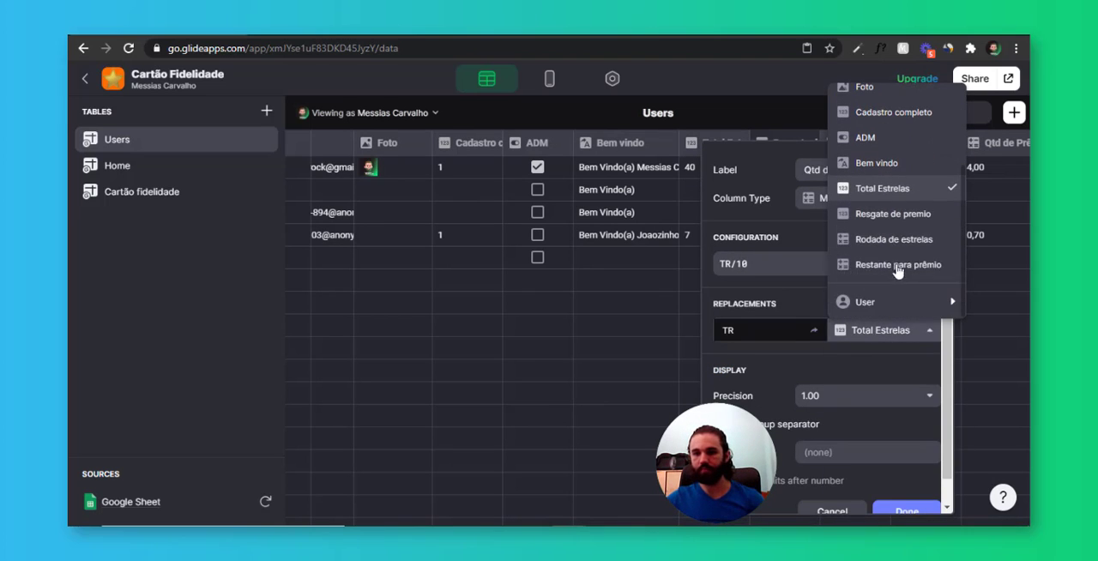
left_click(890, 215)
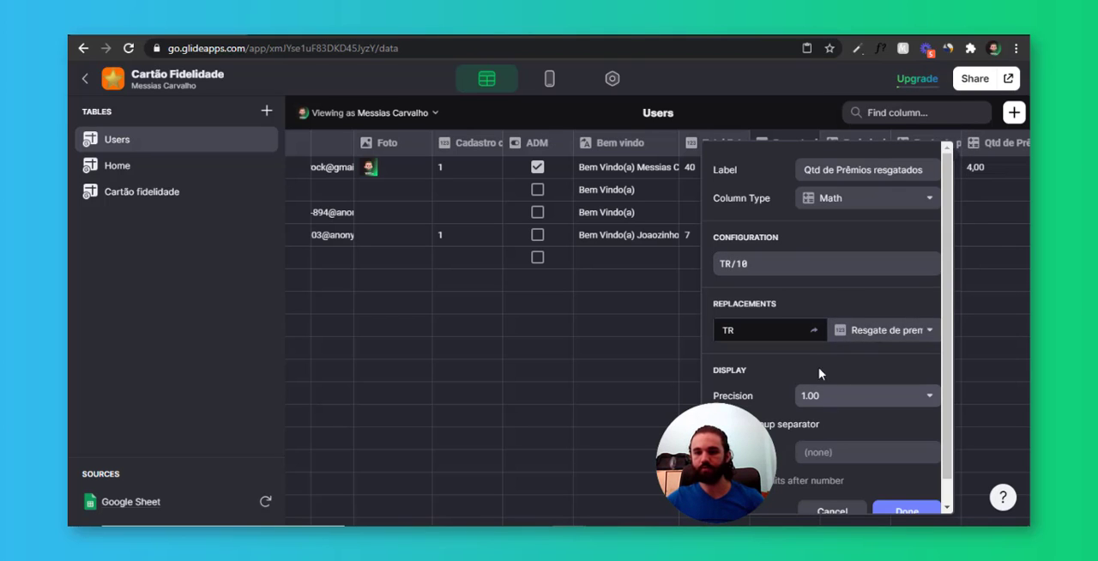
Set the new column's precision to 1, disable the group separator, use a medal emoji as the unit, and finish the column
left_click(820, 396)
left_click(827, 280)
scroll(880, 412, "down", 1)
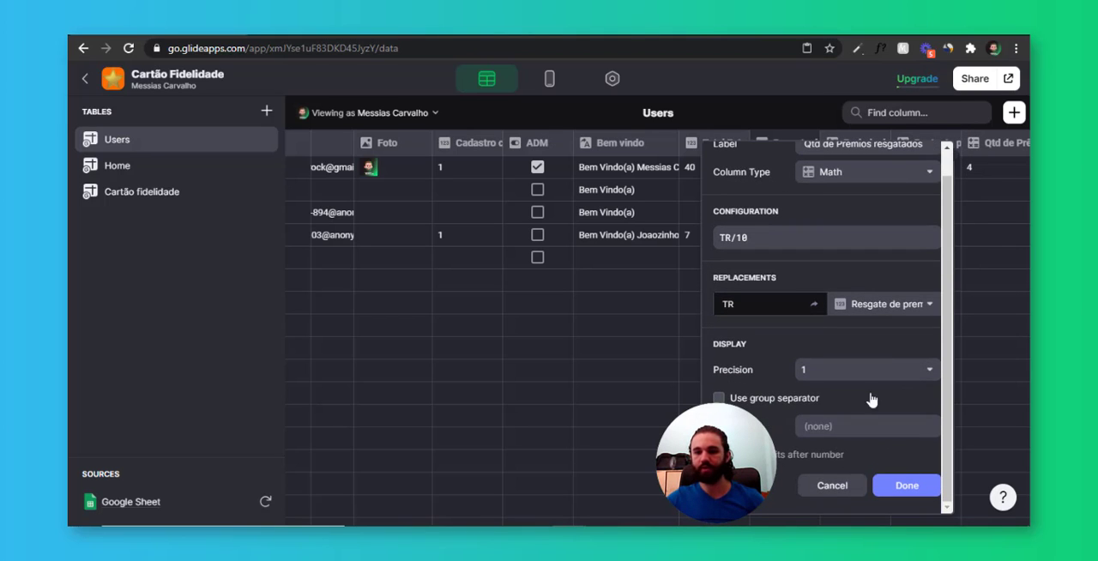
left_click(858, 427)
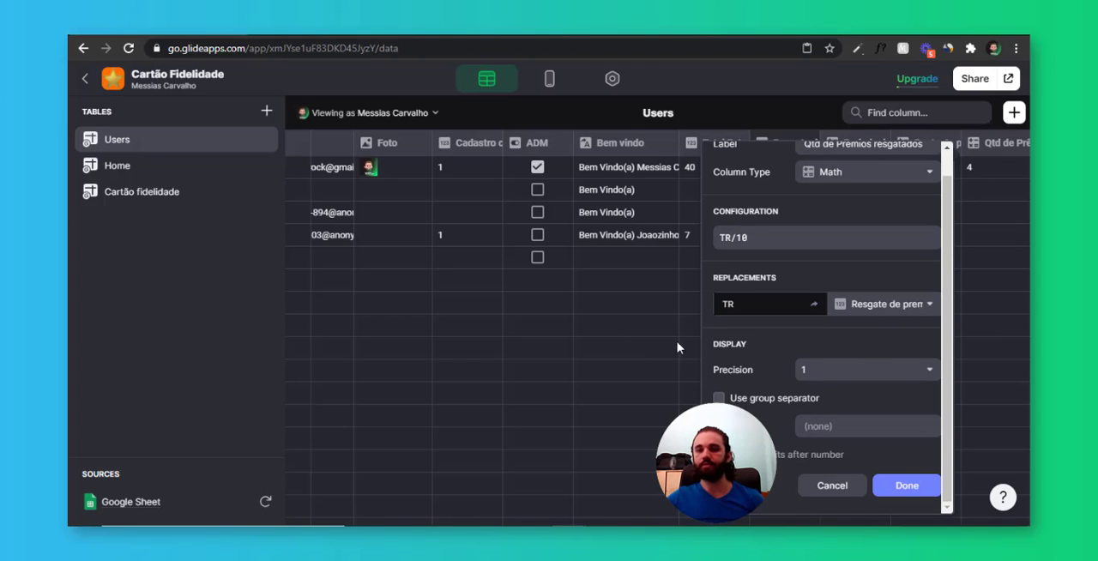
type("🏅")
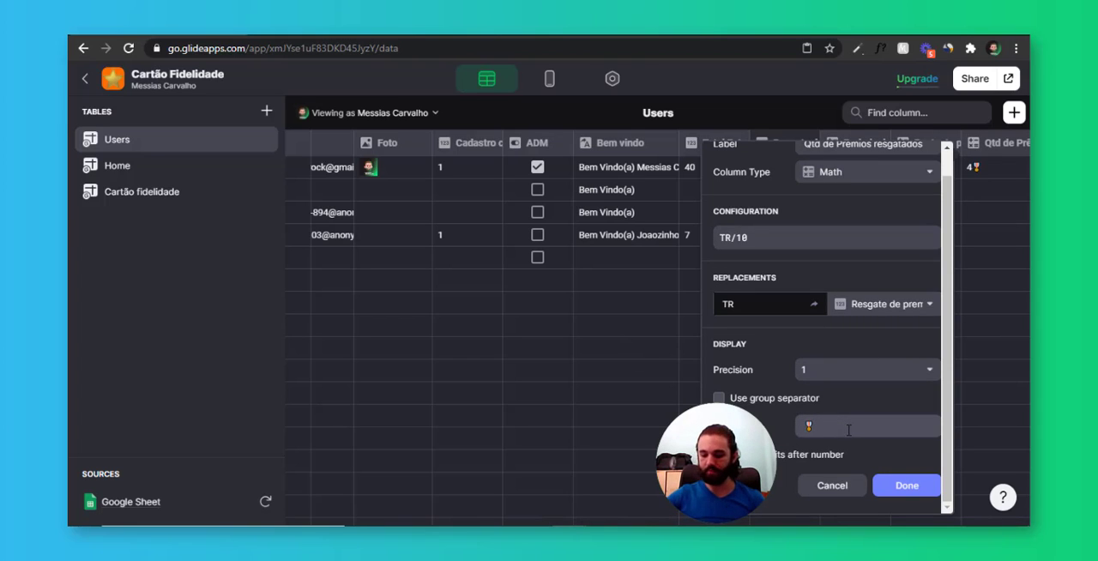
left_click(907, 485)
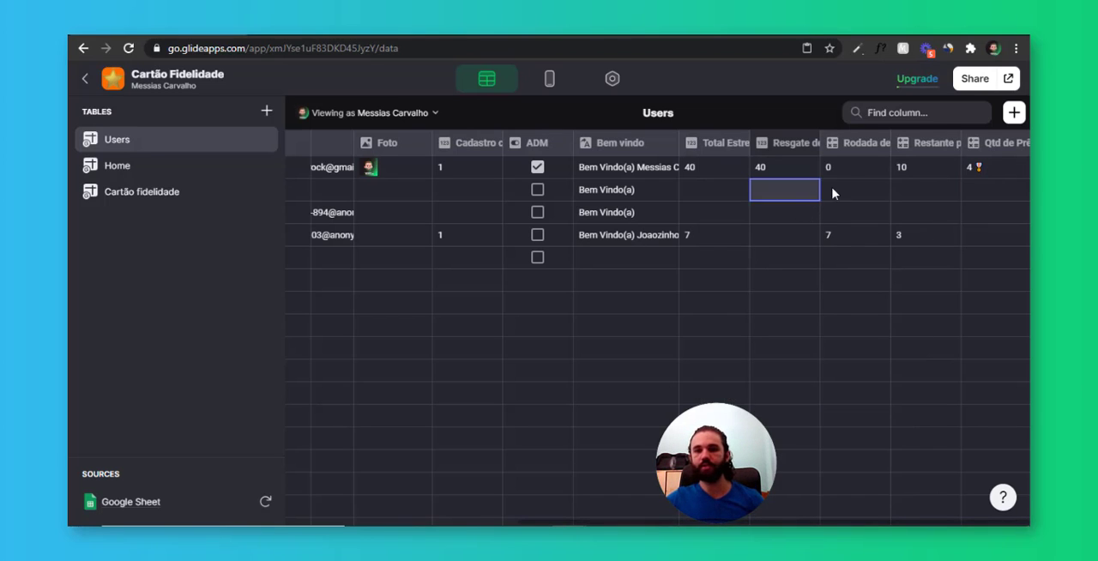
Set the units of the Rodada de estrelas column to a star emoji and save the column
left_click(881, 146)
left_click(861, 172)
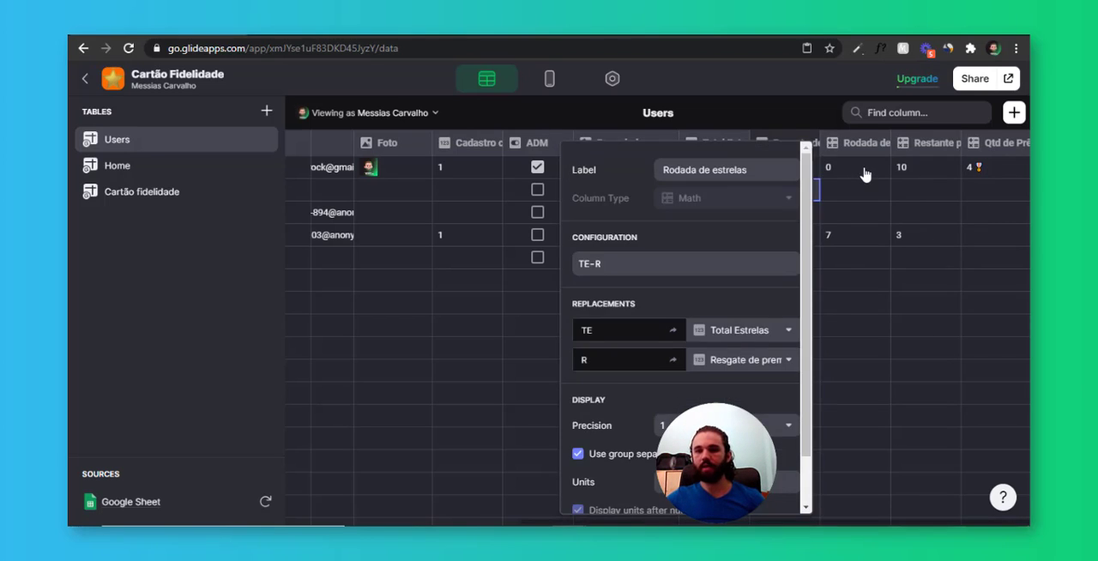
scroll(695, 358, "down", 1)
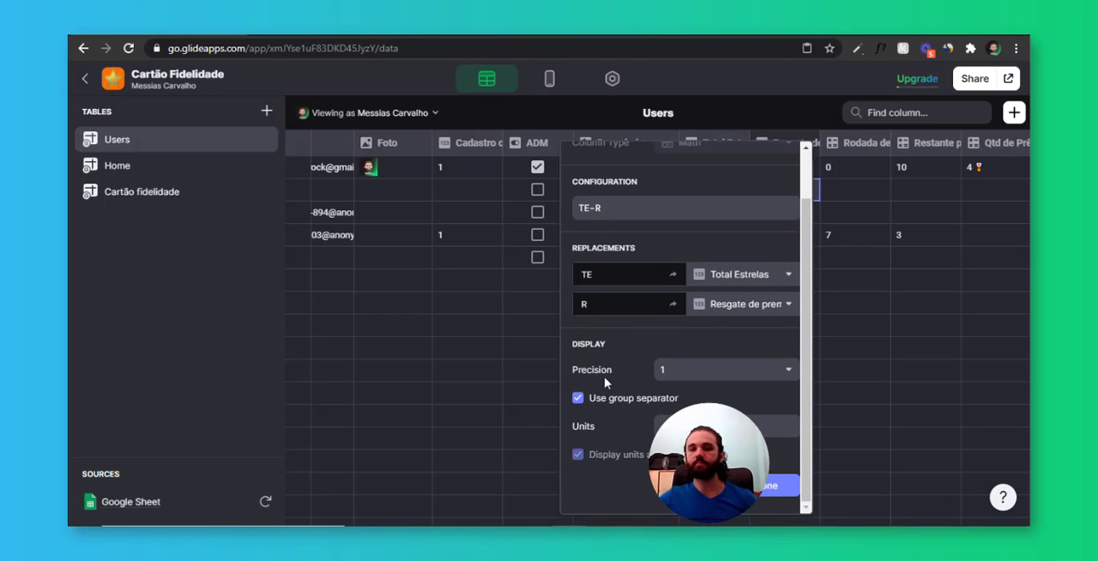
left_click(697, 420)
type("★")
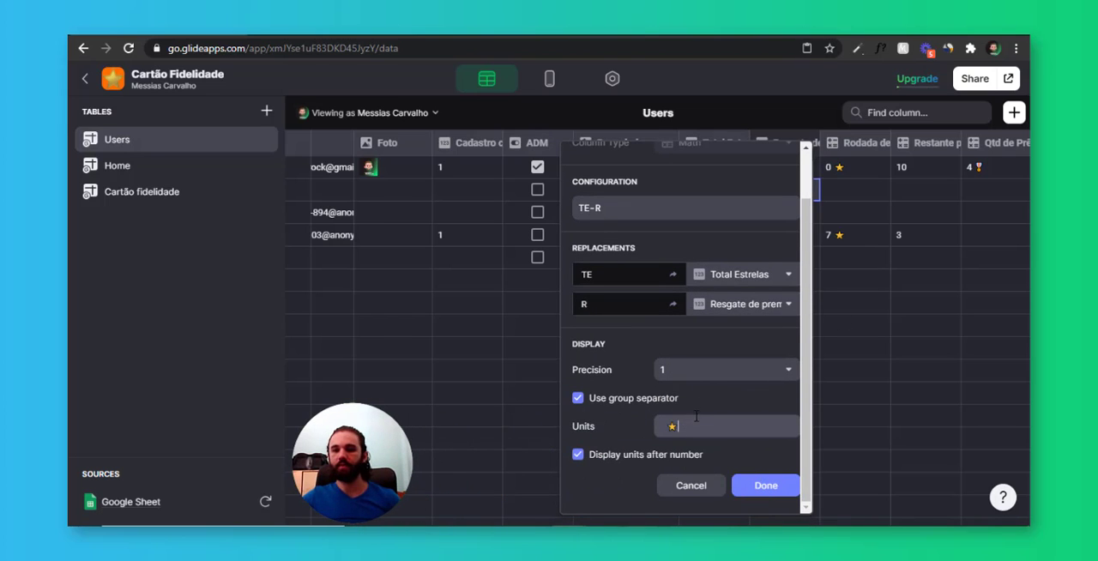
left_click(791, 486)
left_click(845, 170)
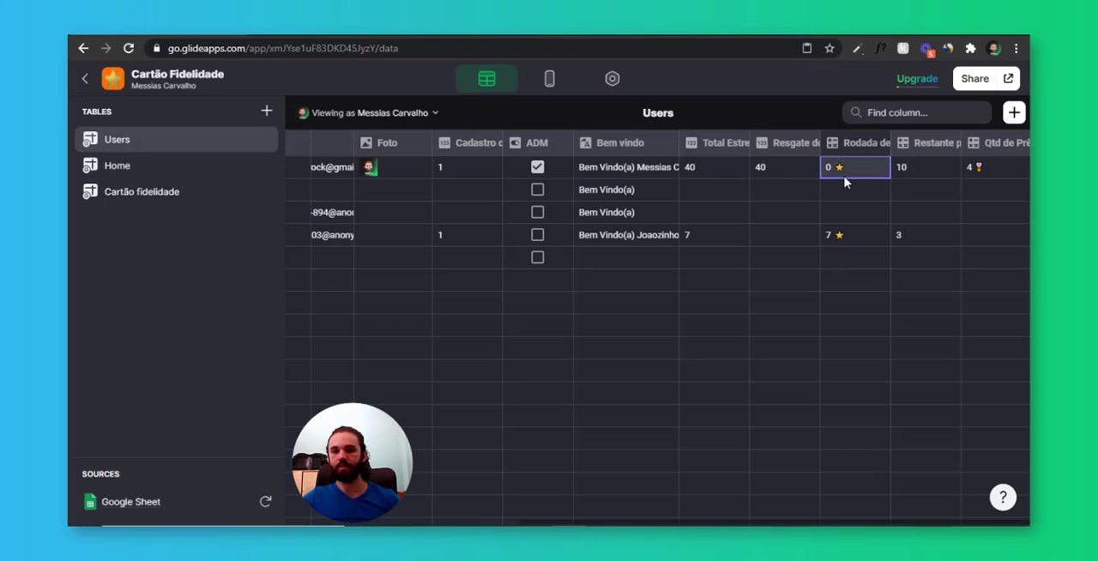
left_click(847, 249)
left_click(848, 243)
left_click(848, 277)
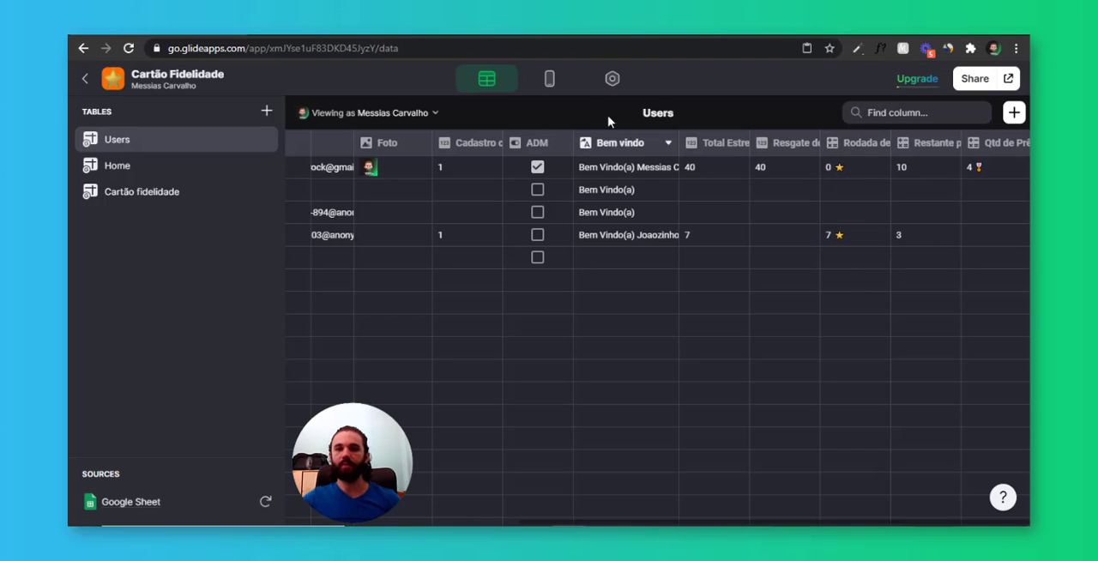
Add a Text component below the Title on the ADM details screen, showing the Qtd de Prêmios resgatados column
left_click(550, 79)
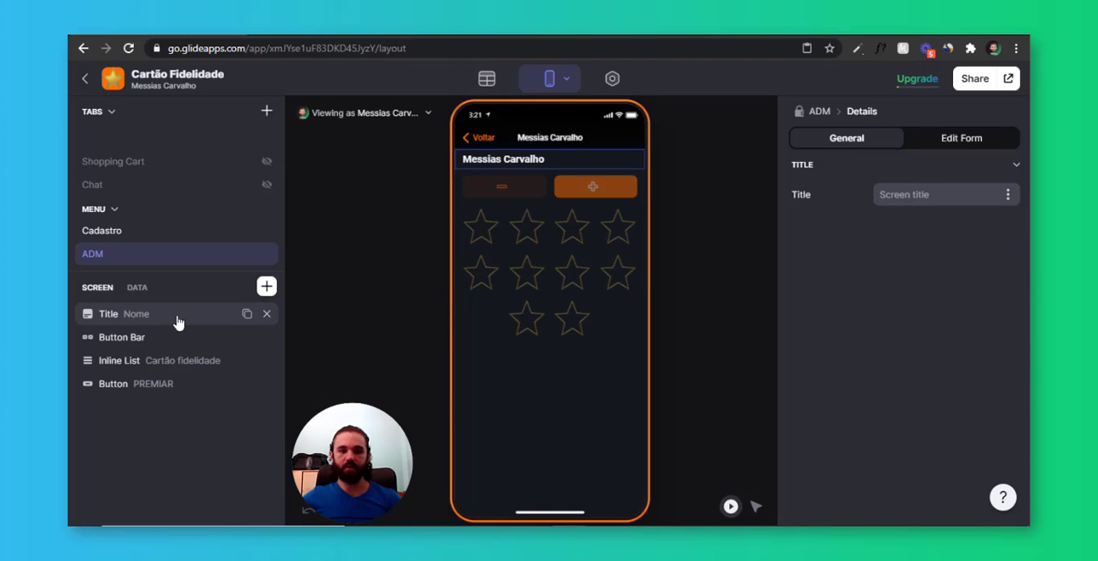
left_click(266, 288)
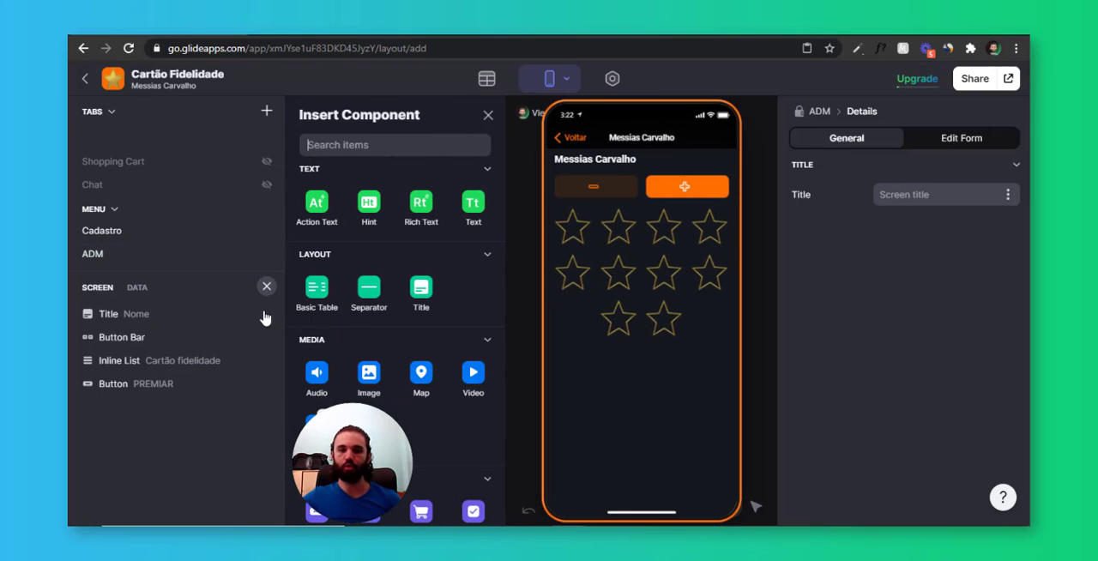
left_click(477, 214)
left_click_drag(221, 399, 186, 327)
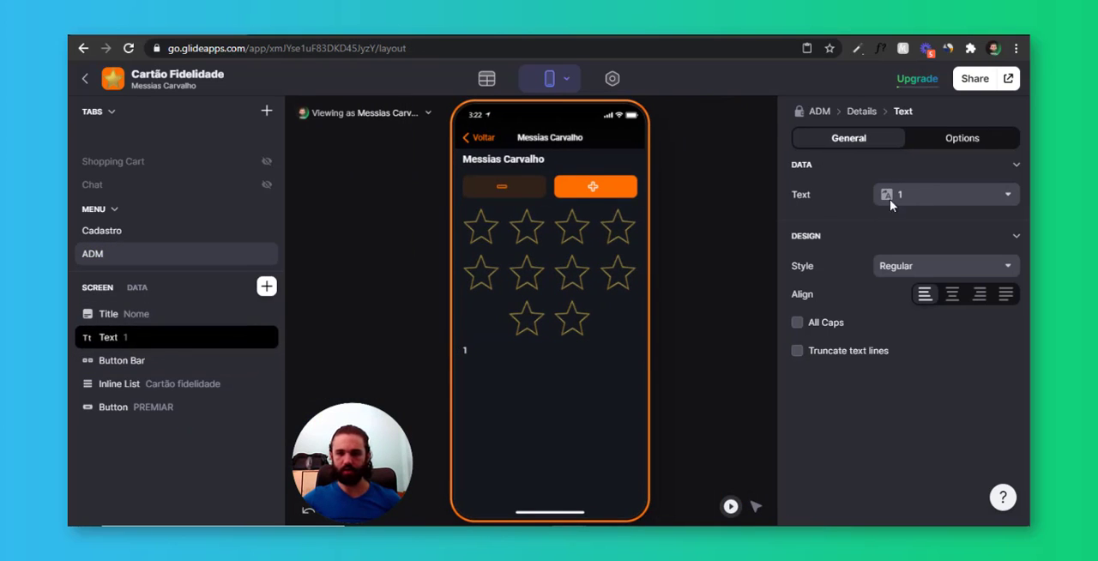
left_click(933, 194)
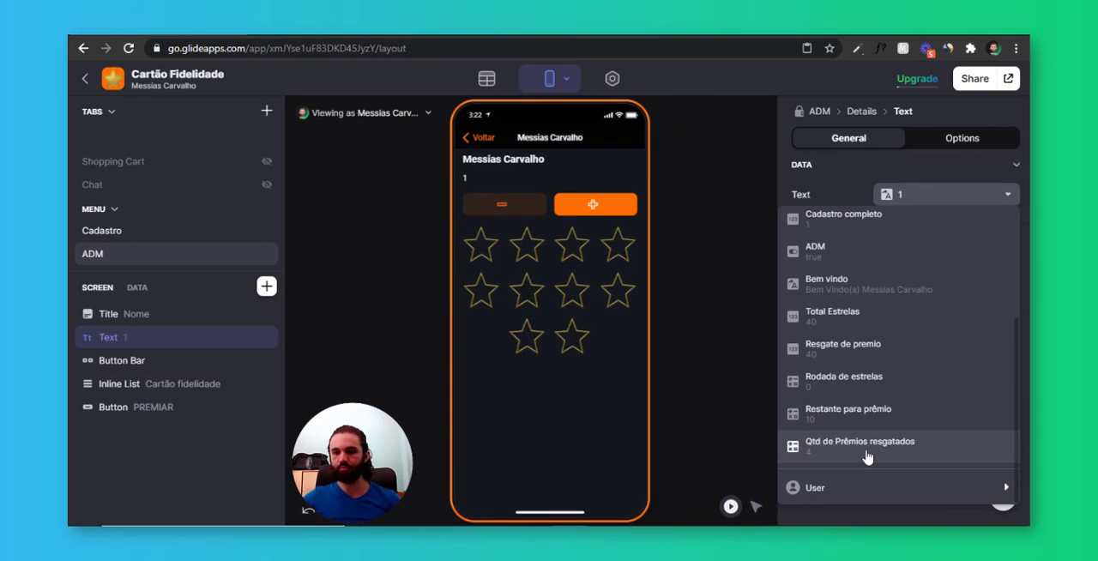
left_click(896, 448)
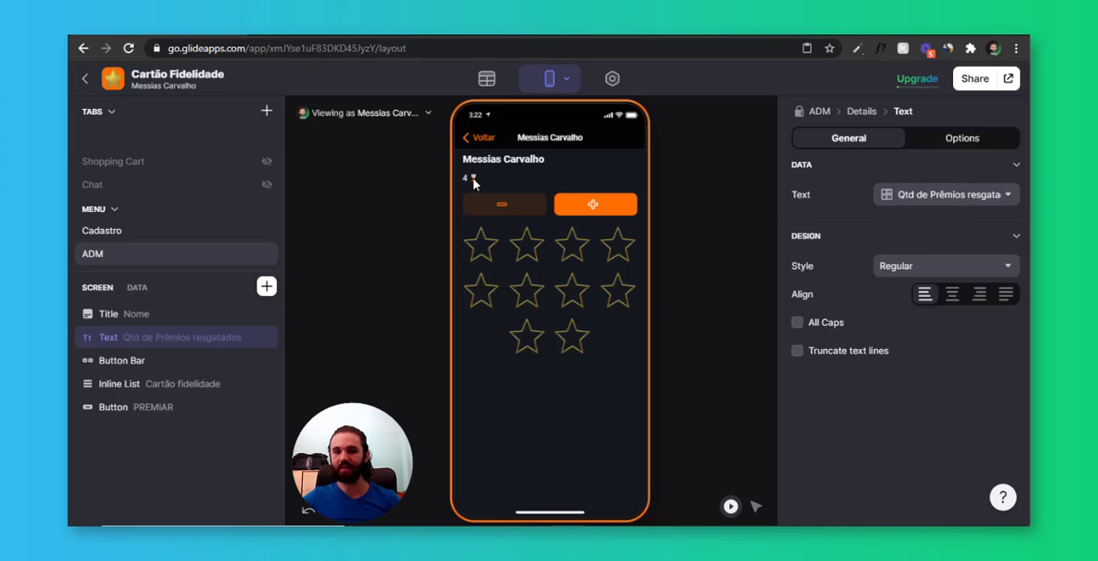
Center the prize-count text and set its style to Headline 1 after trying Headline 3 and Headline 2
left_click(953, 294)
left_click(939, 265)
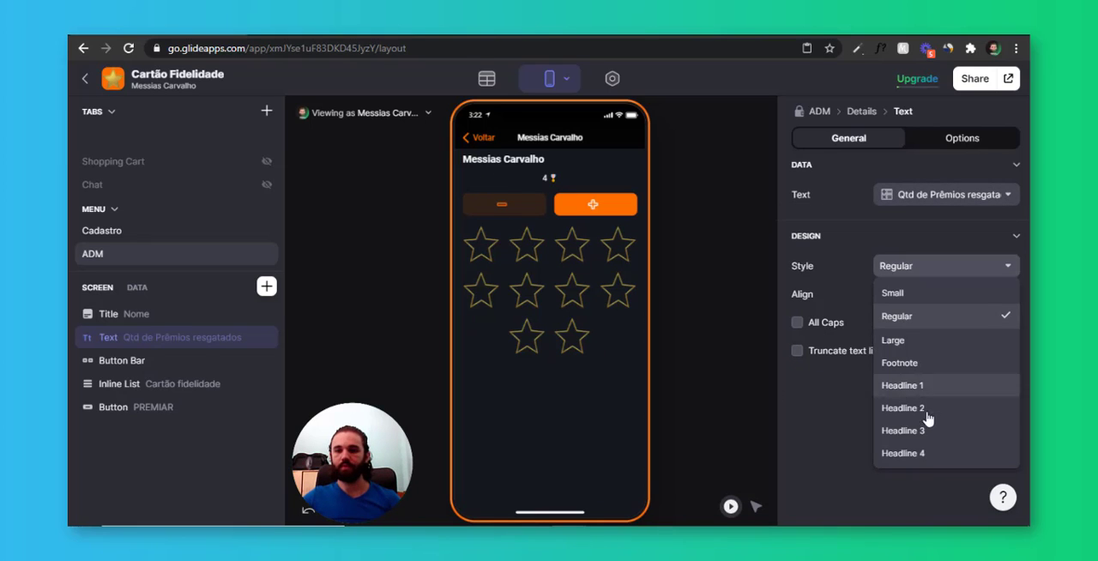
left_click(944, 385)
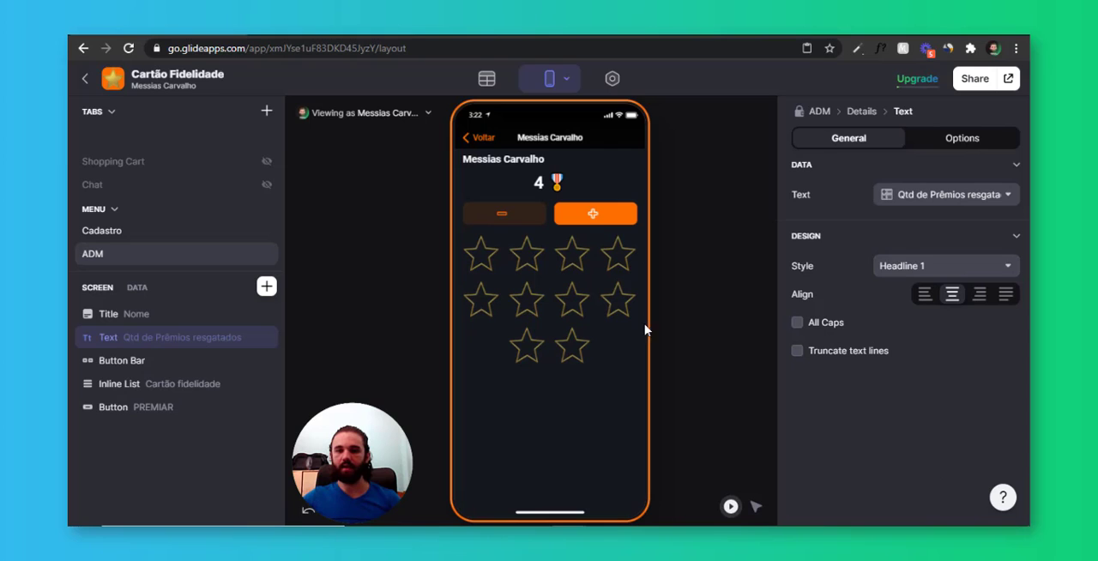
left_click(917, 267)
left_click(944, 432)
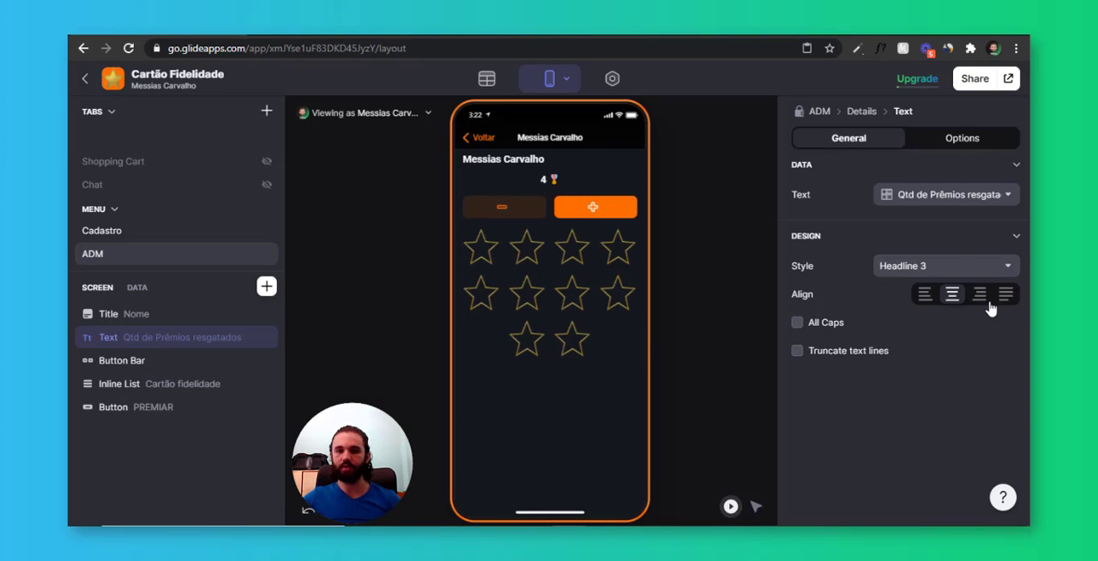
left_click(918, 266)
left_click(919, 401)
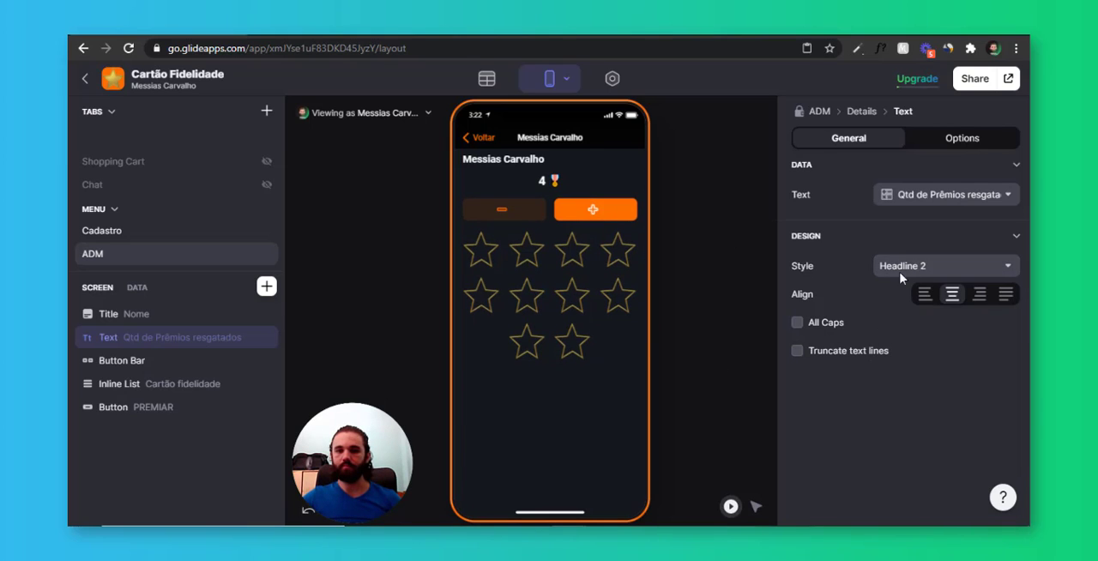
left_click(918, 266)
left_click(921, 386)
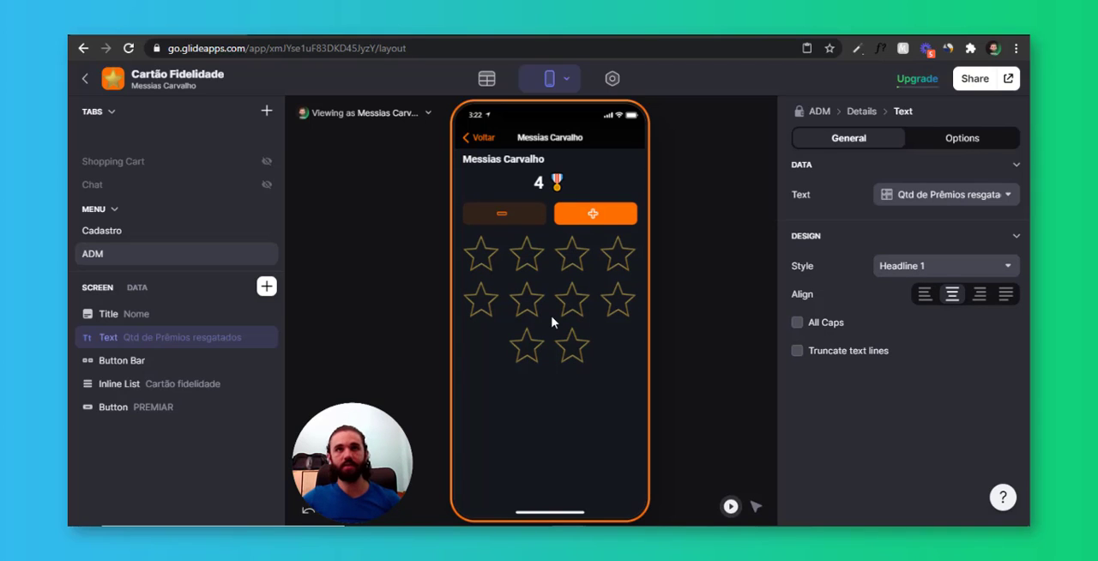
Duplicate the PREMIAR button and title the copy "Voltar Prêmio"
mouse_move(202, 412)
left_click(247, 408)
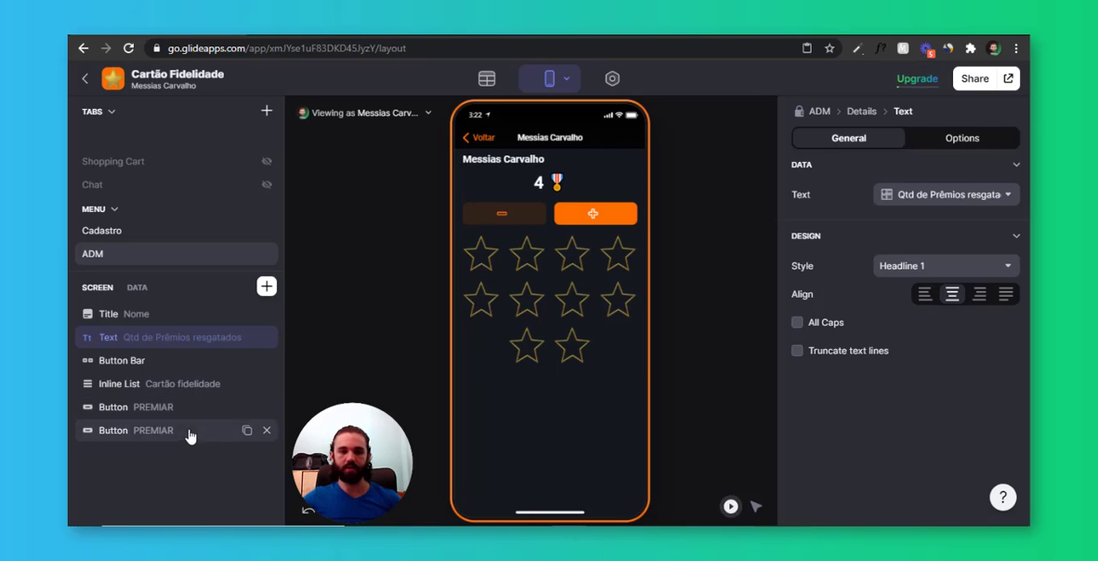
left_click(191, 432)
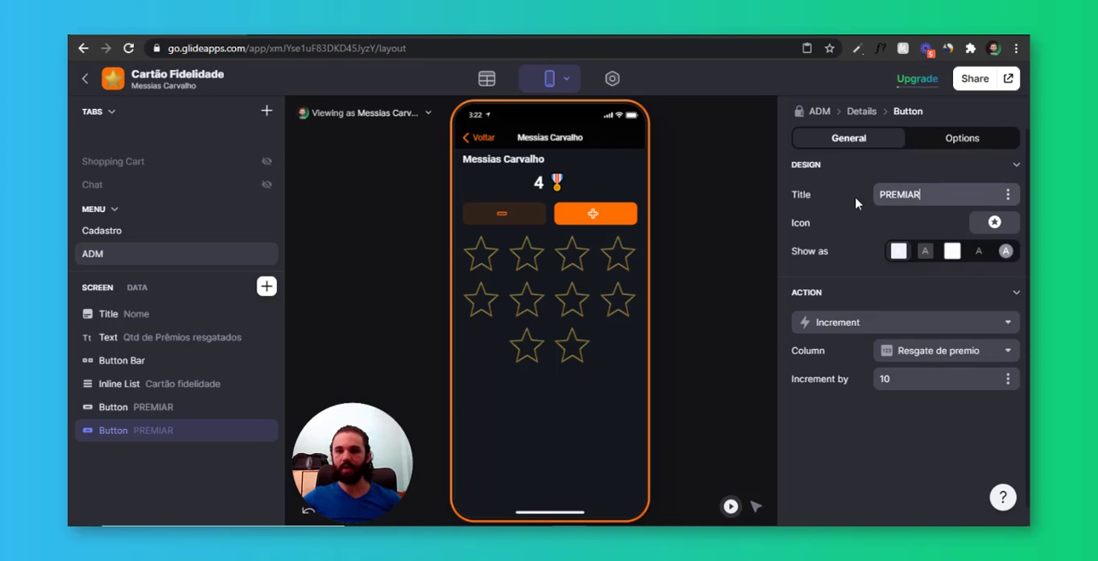
key("ctrl+a")
type("V")
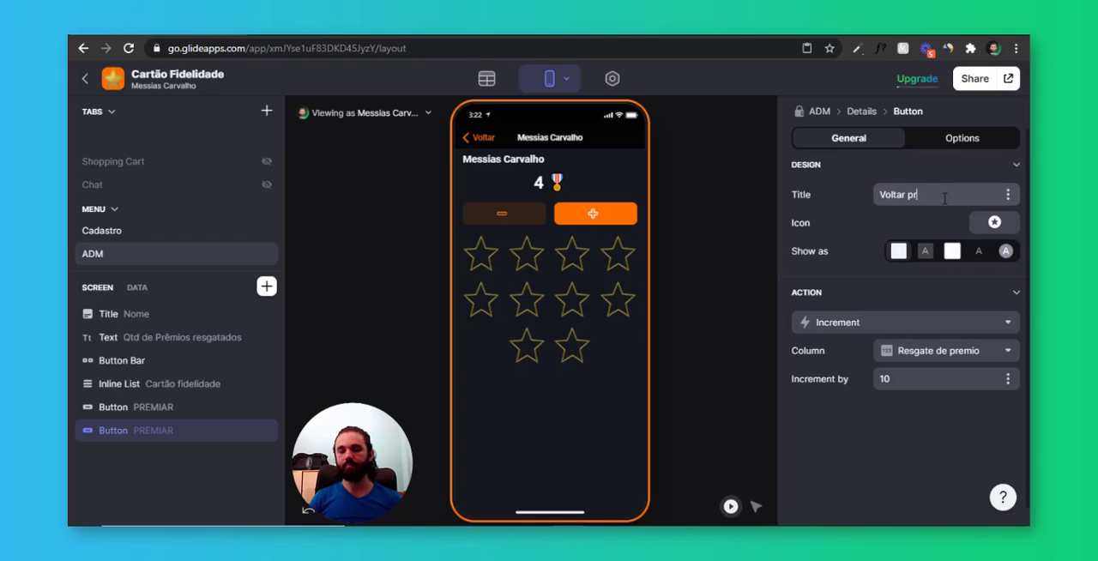
type("oltar Prêmio")
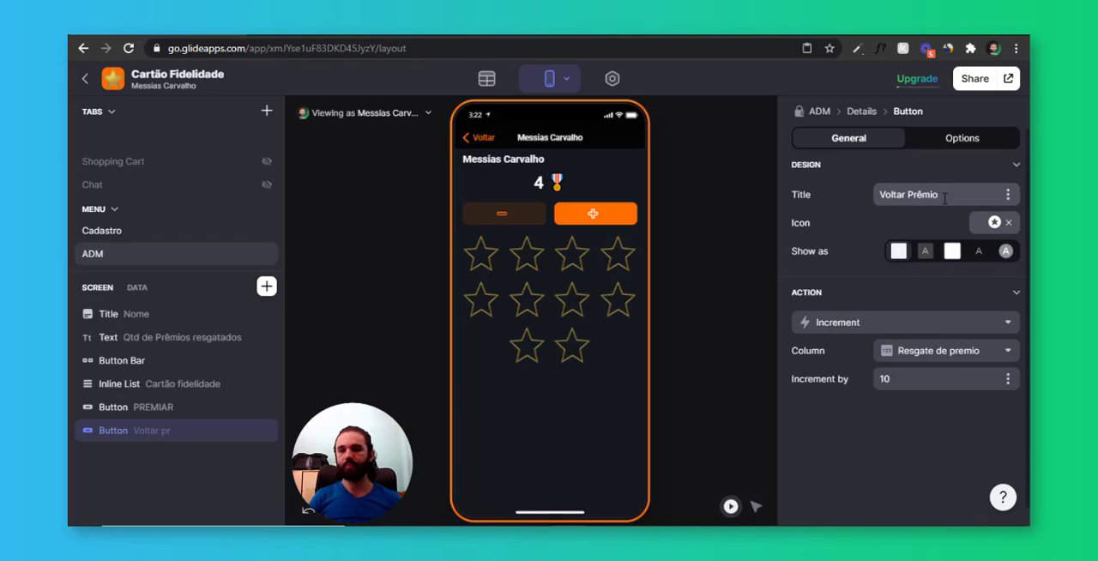
Search the icons for "return" and "back", and give the Voltar Prêmio button the filled-circle curved back arrow
left_click(994, 222)
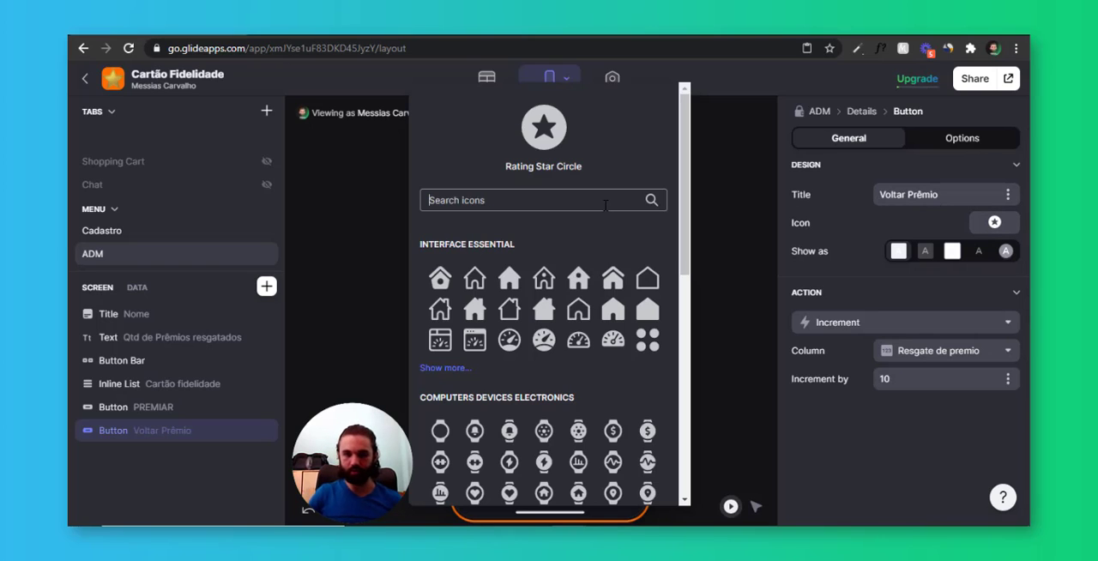
type("re")
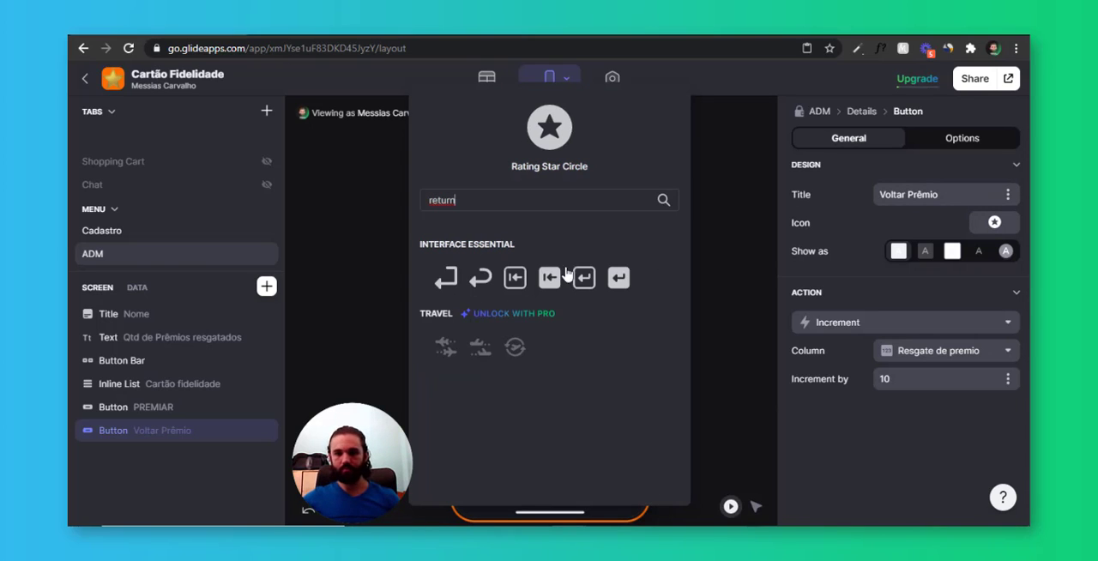
type("turn")
key("ctrl+a")
type("back")
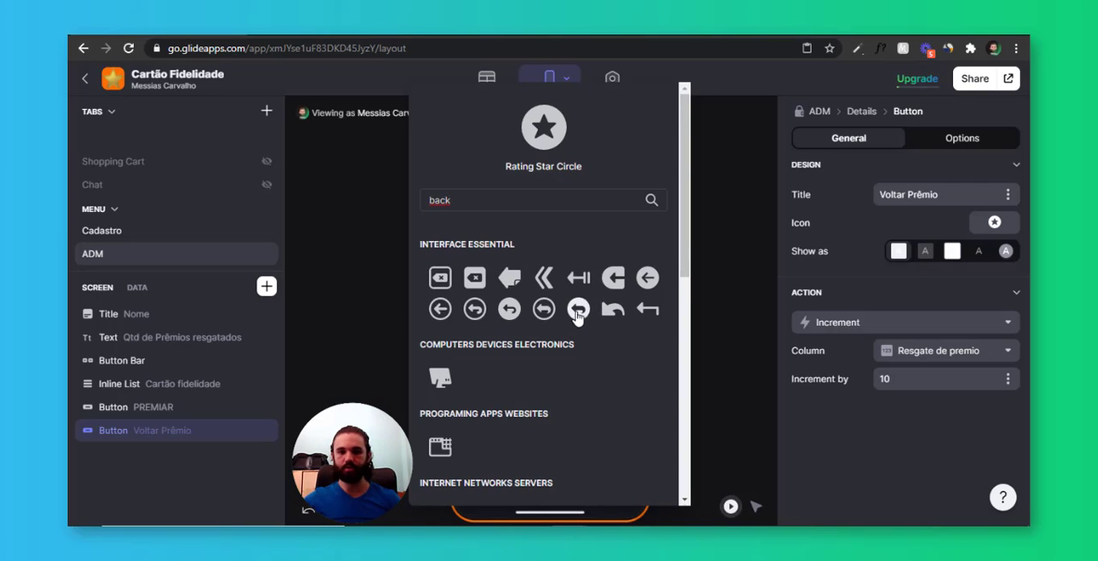
left_click(579, 310)
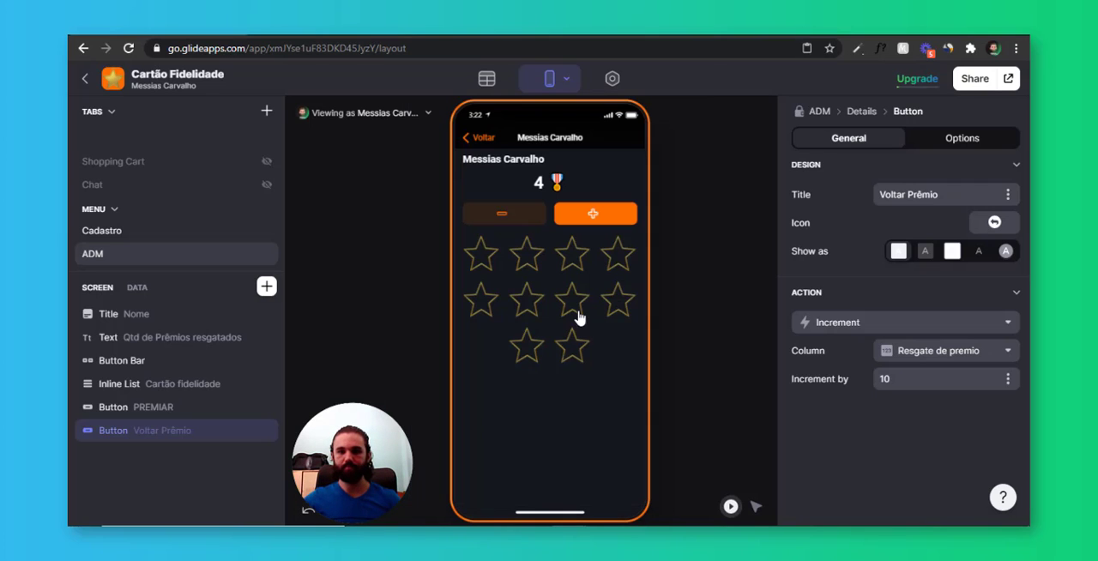
Make the Voltar Prêmio button visible only when Qtd de Prêmios resgatados is greater than 0
left_click(954, 139)
left_click(884, 196)
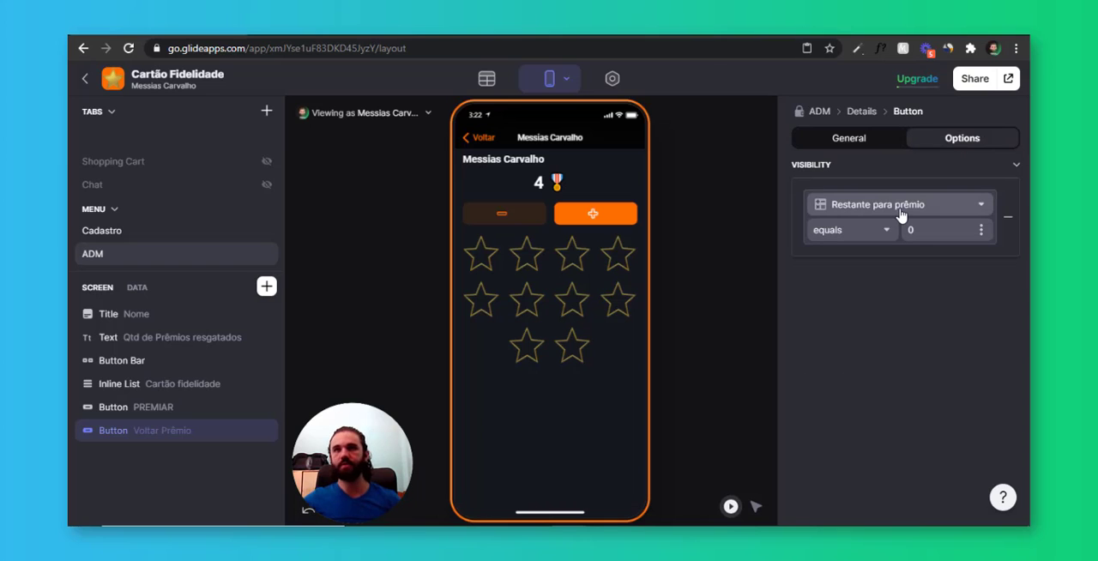
left_click(901, 211)
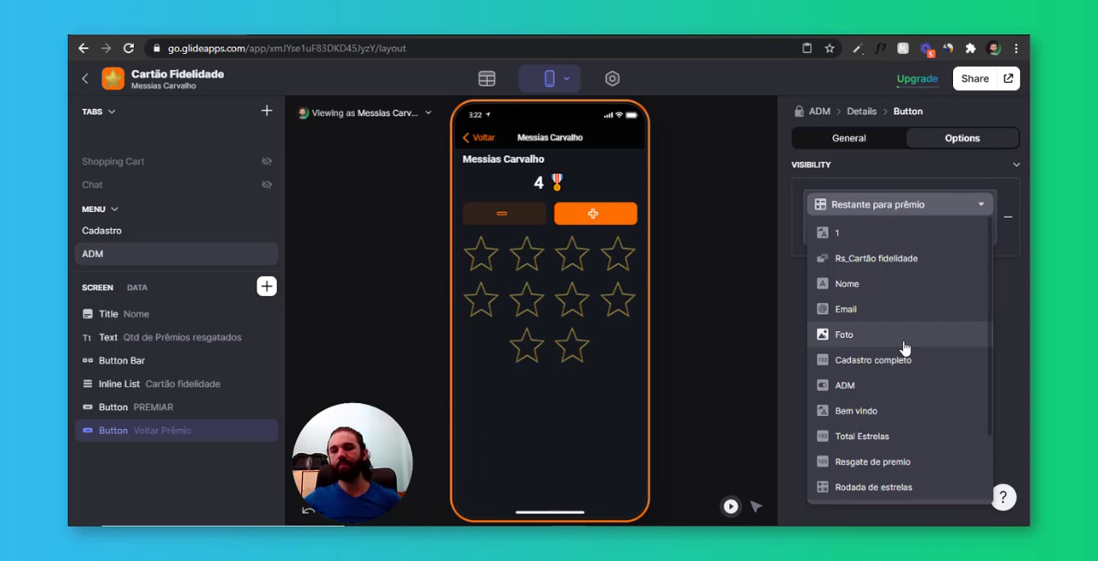
scroll(905, 343, "down", 3)
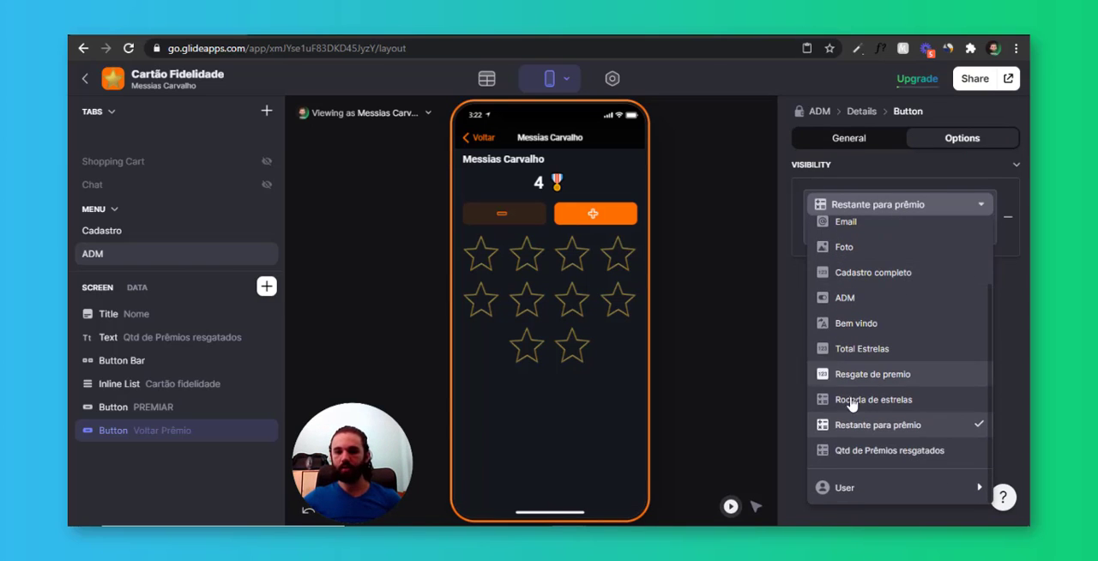
left_click(905, 382)
left_click(858, 231)
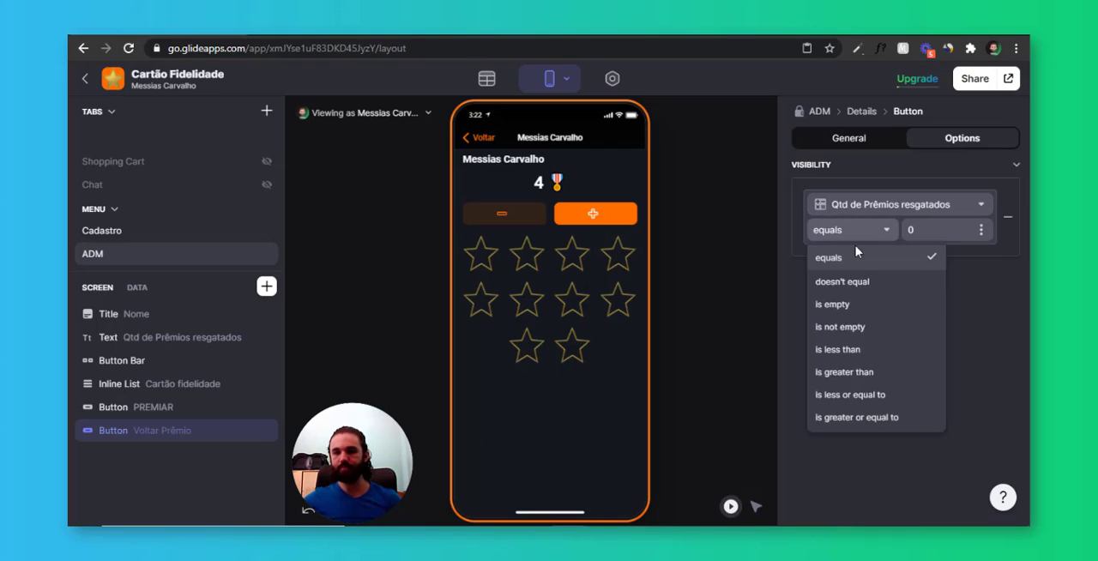
left_click(877, 373)
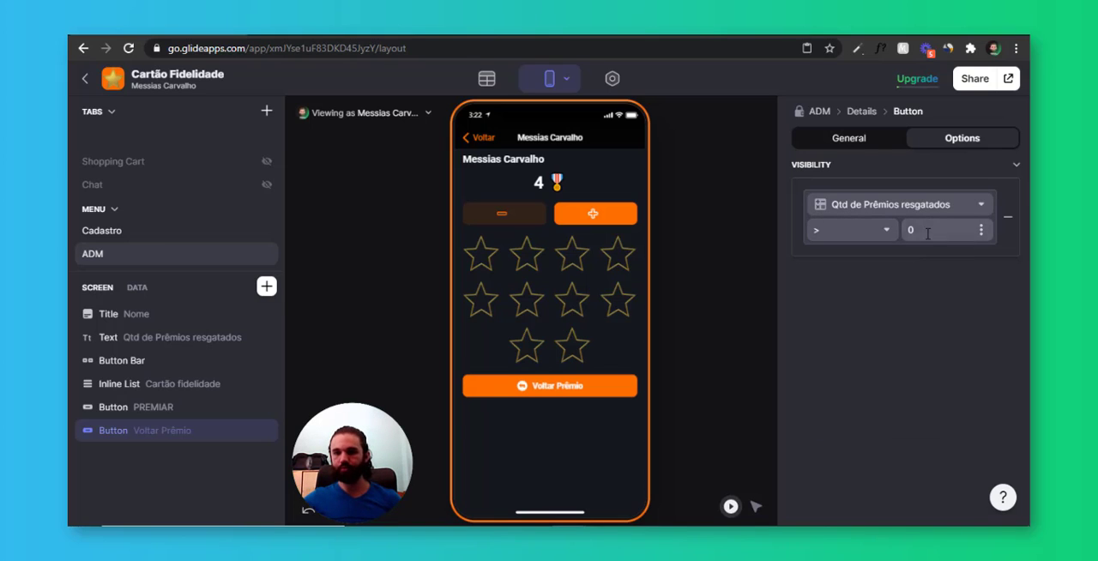
left_click(923, 347)
Check the Voltar Prêmio button's action against the Total Estrelas and Resgate de premio values in the user's data
left_click(852, 139)
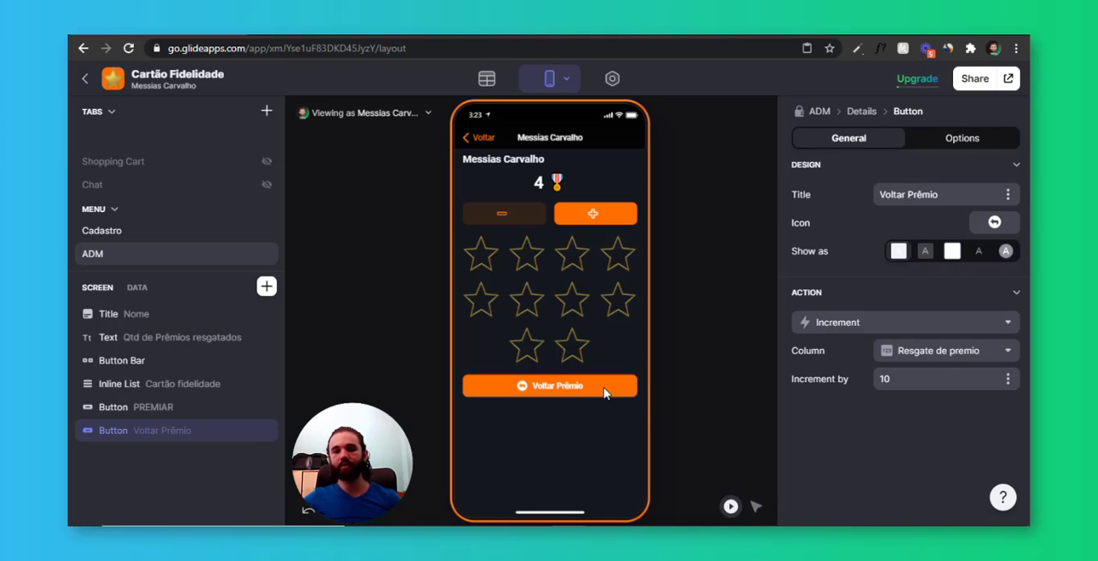
left_click(137, 288)
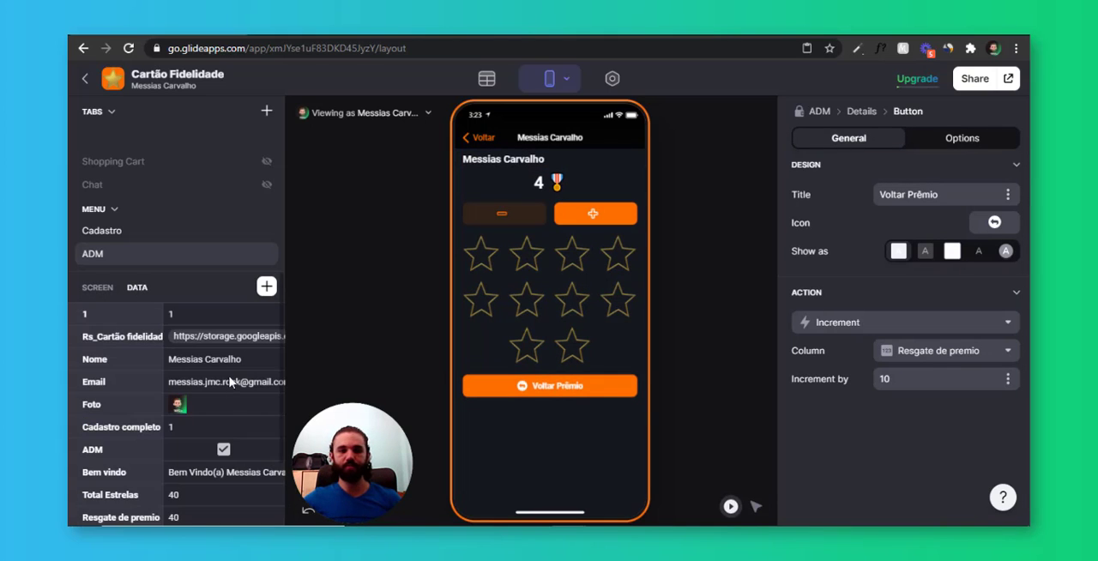
scroll(192, 421, "down", 2)
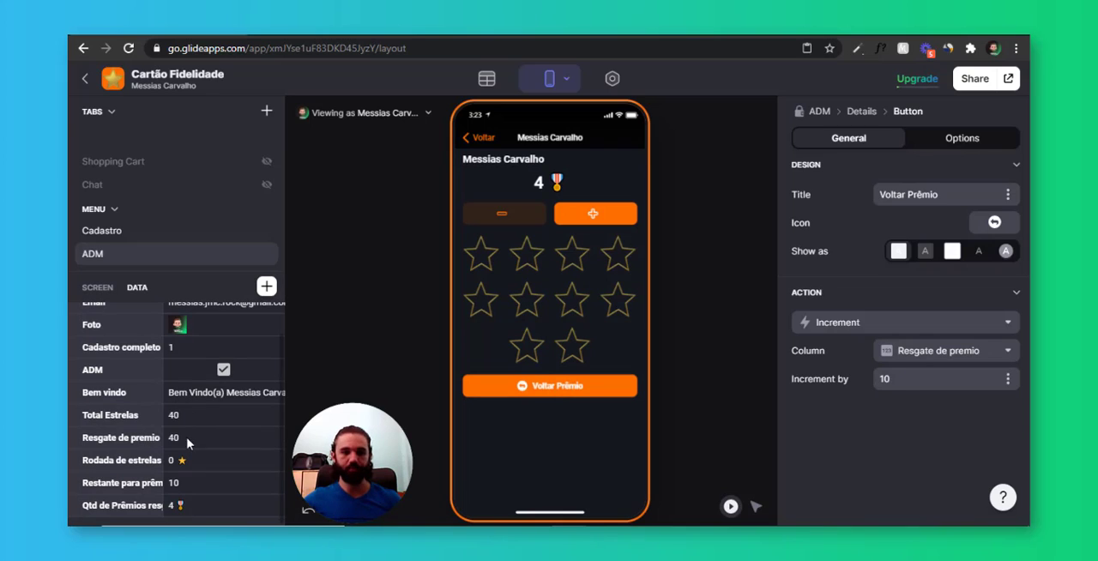
left_click(185, 439)
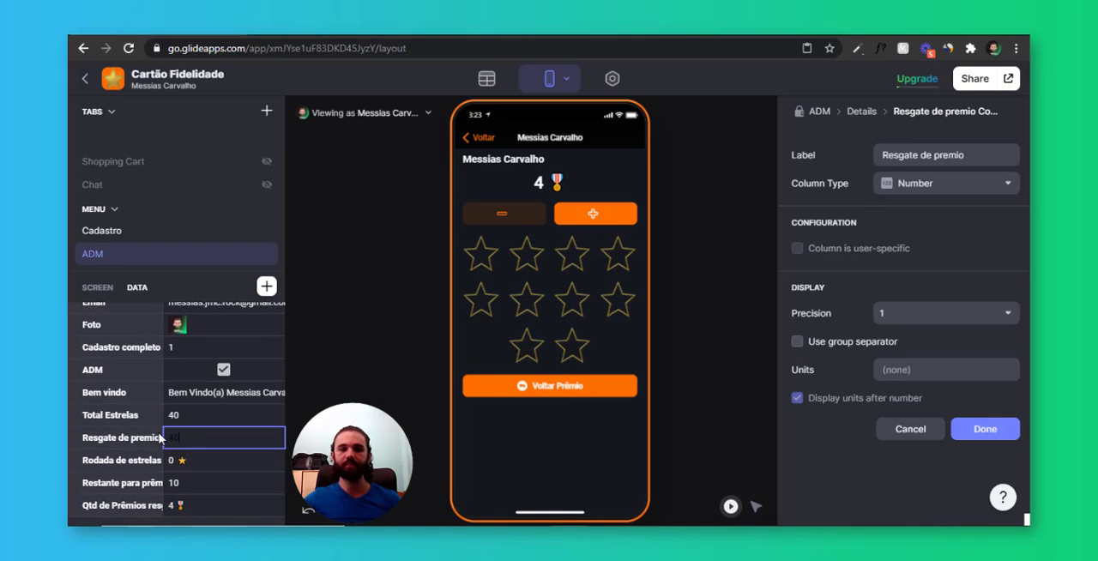
left_click(184, 414)
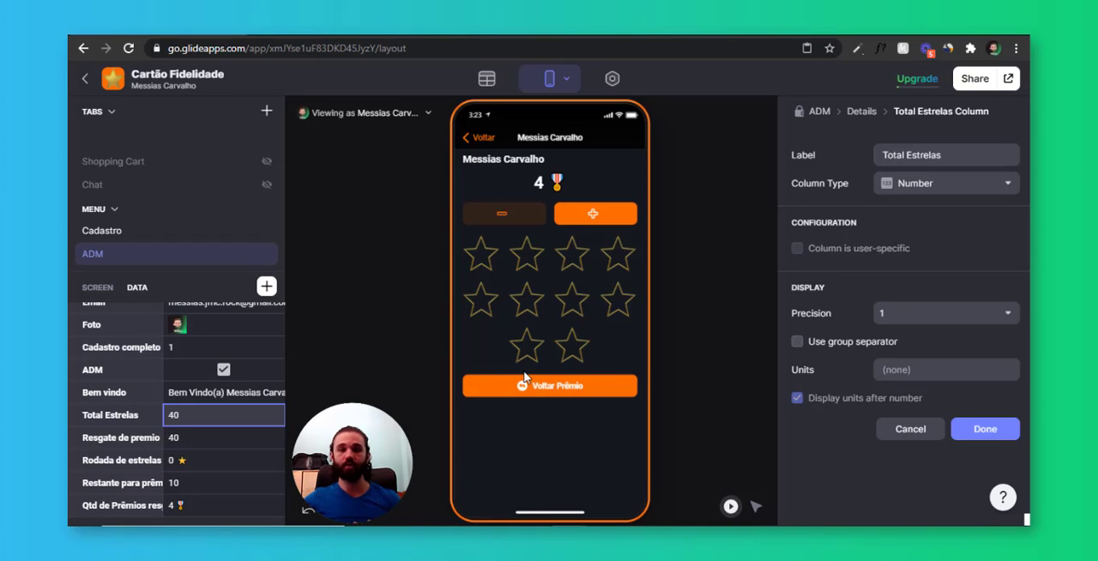
Replace the Voltar Prêmio button's increment action with a new custom action named "Voltar prêmio"
left_click(560, 391)
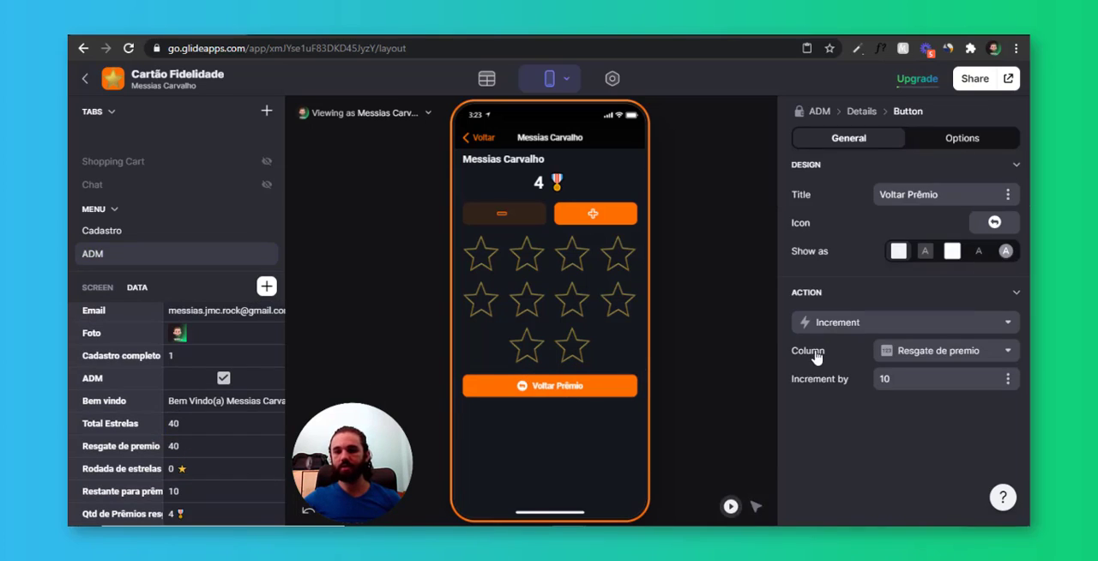
left_click(845, 325)
left_click(845, 101)
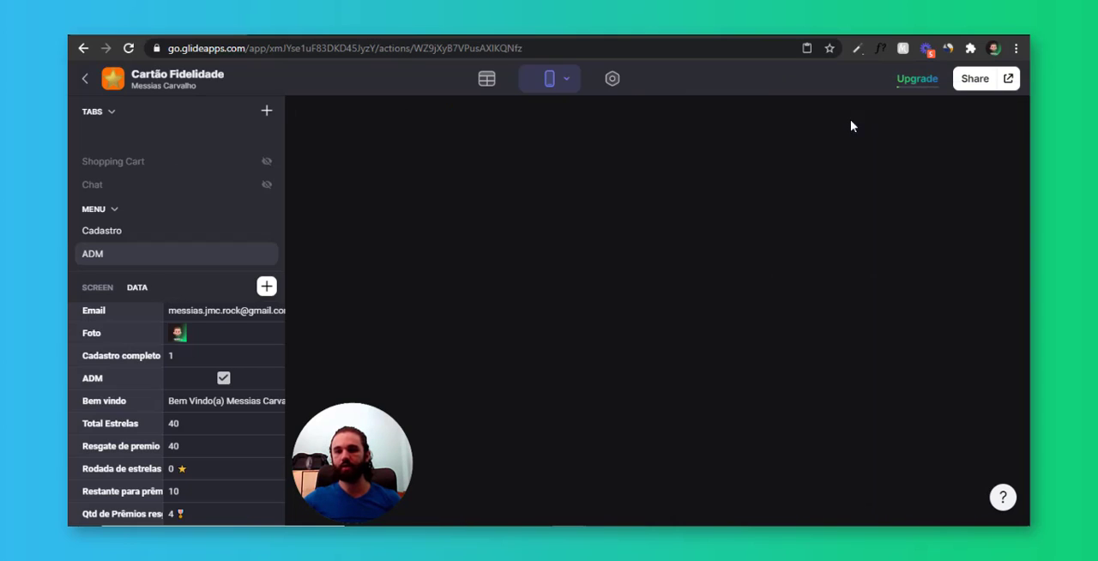
type("Voltar")
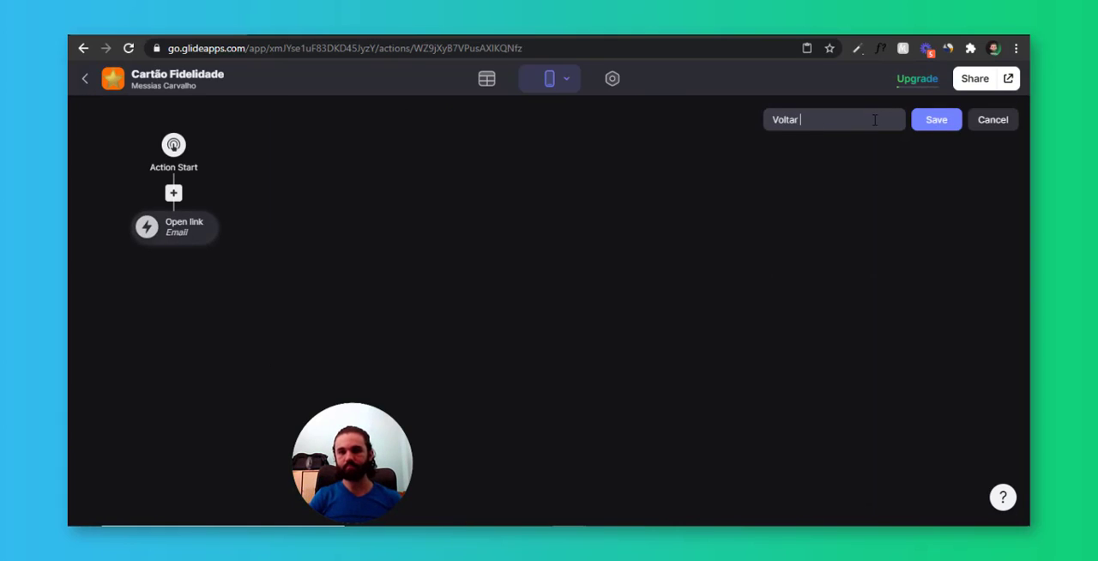
type(" prêmio")
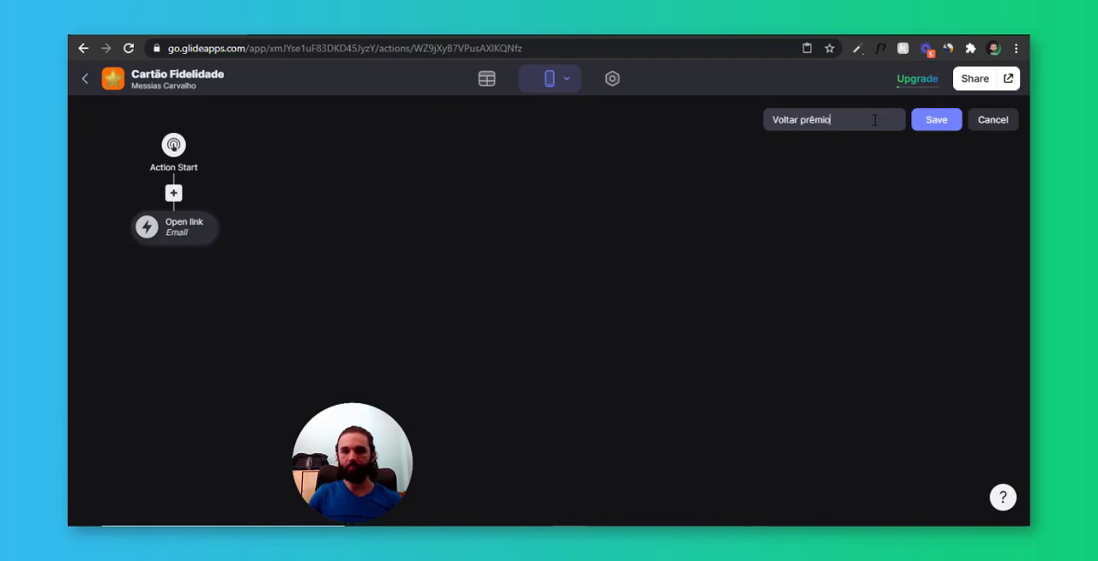
Set the custom action's first step to increment the Resgate de premio column by -10
left_click(210, 233)
left_click(269, 309)
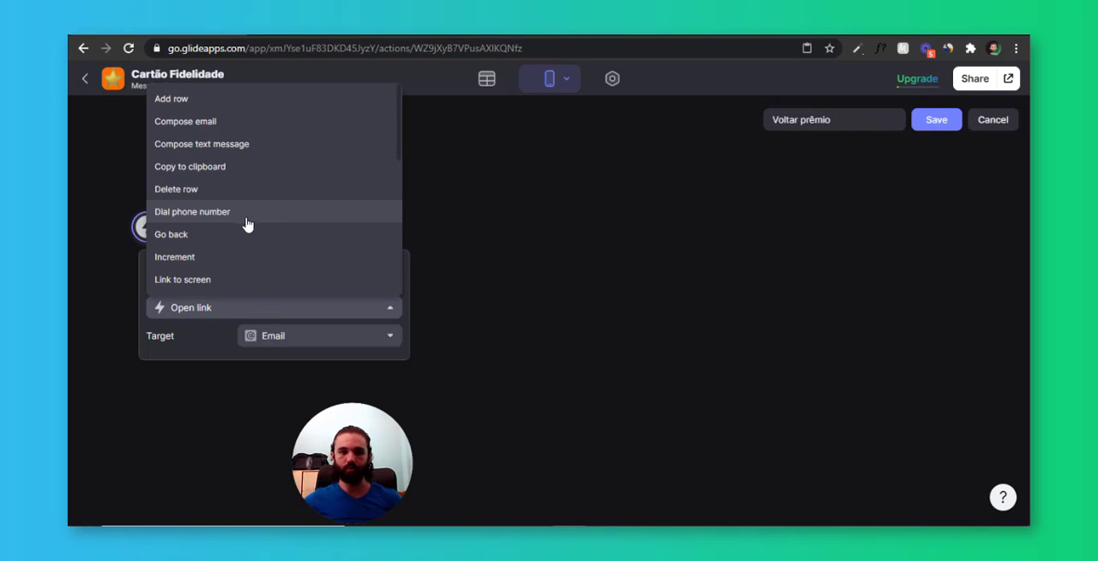
left_click(236, 257)
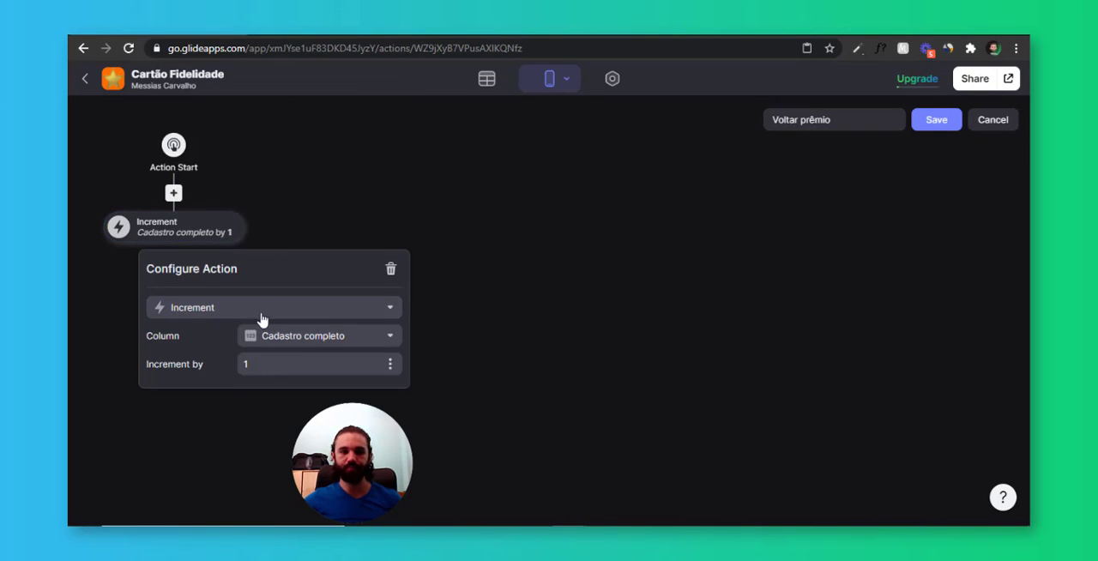
left_click(268, 364)
type("-")
left_click(268, 364)
type("0")
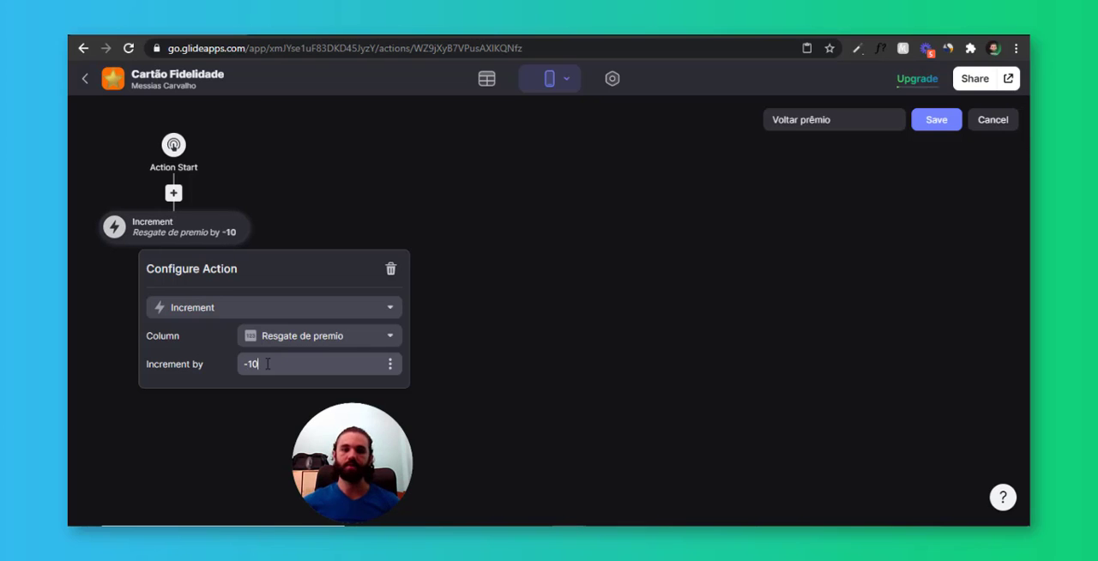
Add a second step that increments Total Estrelas by -10, and save the custom action
left_click(175, 246)
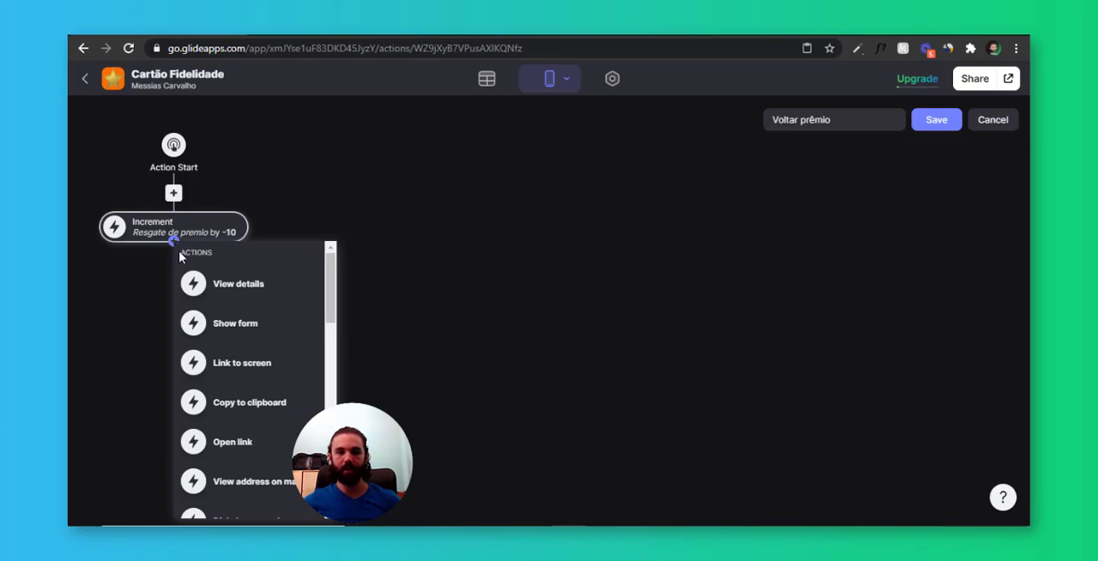
scroll(257, 386, "down", 5)
scroll(274, 394, "down", 7)
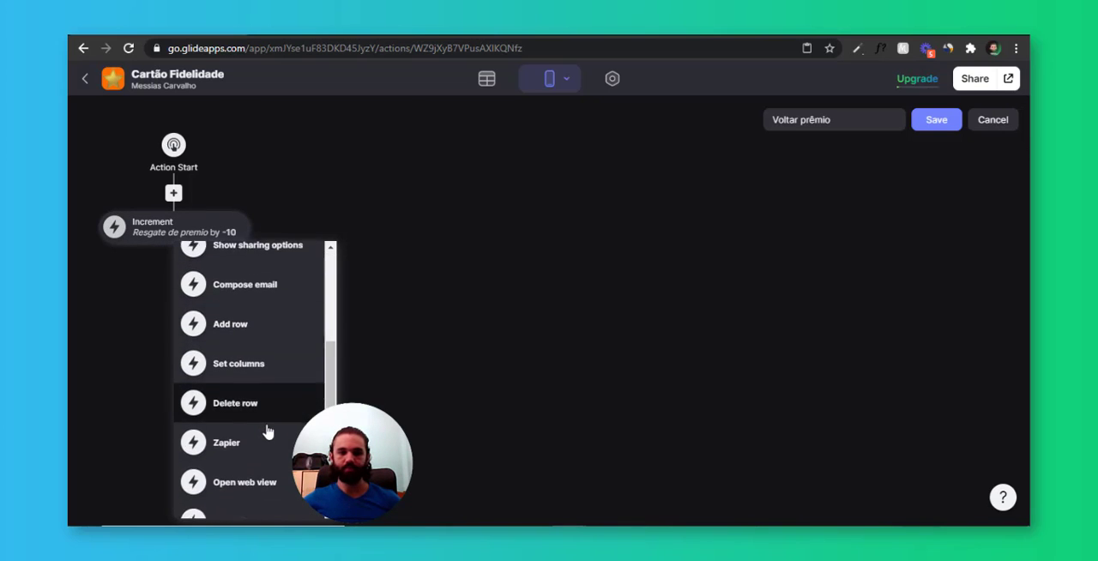
left_click(283, 365)
left_click(216, 275)
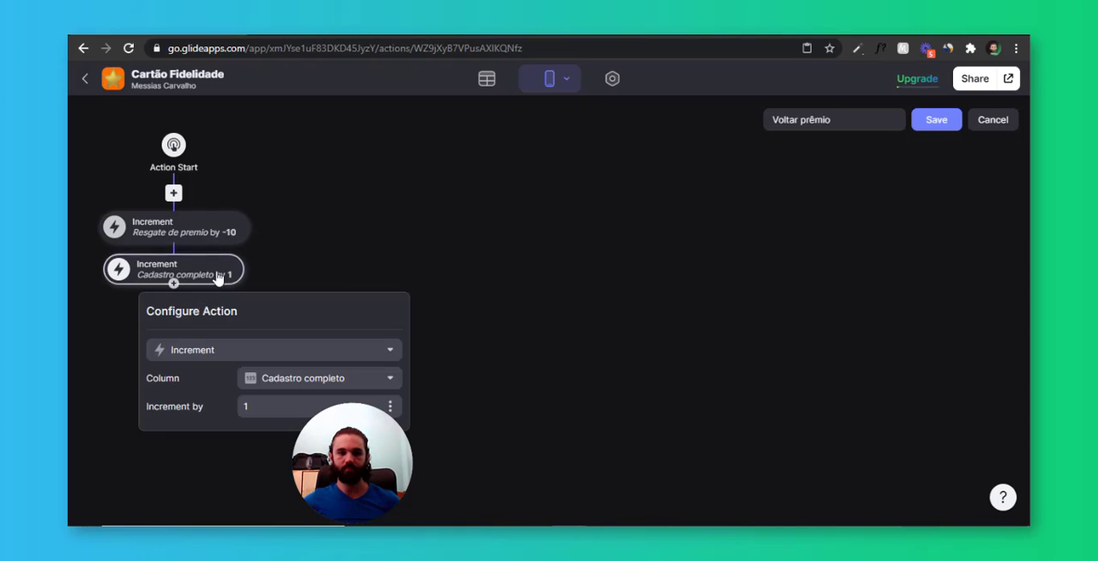
left_click(287, 382)
left_click(304, 325)
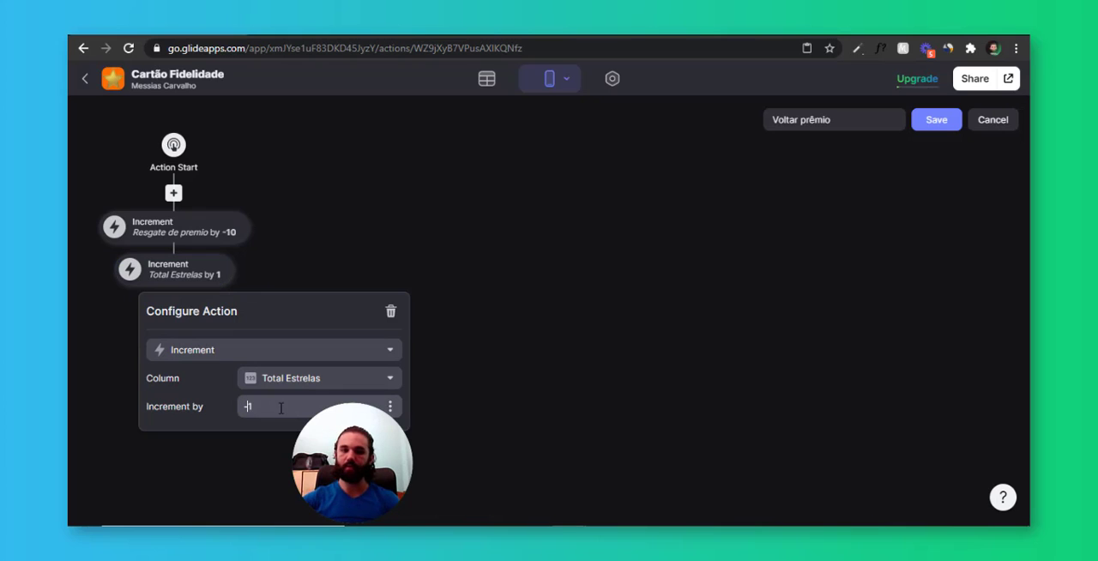
type("0")
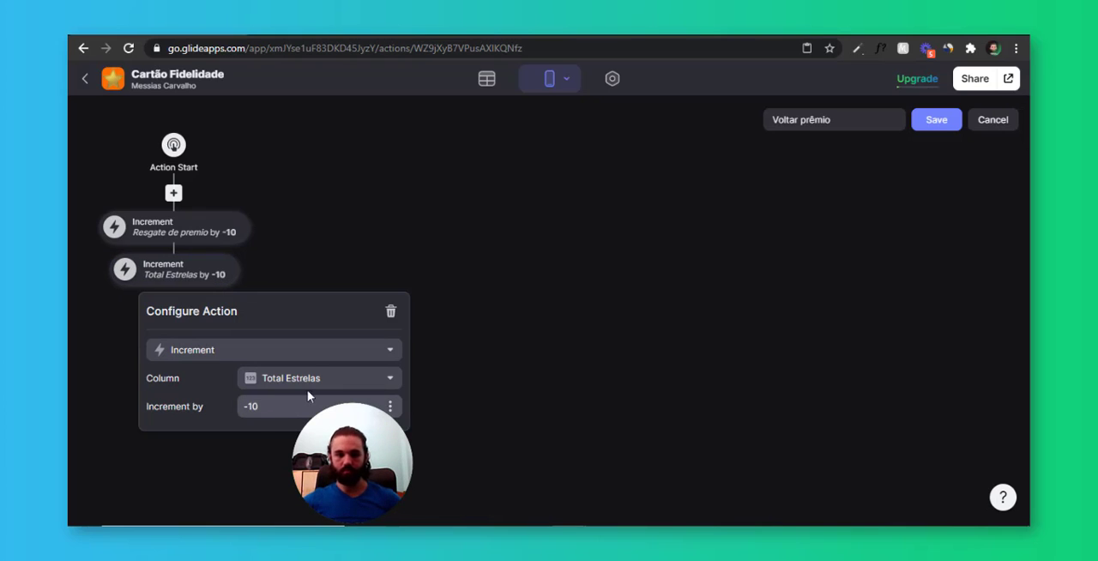
left_click(332, 233)
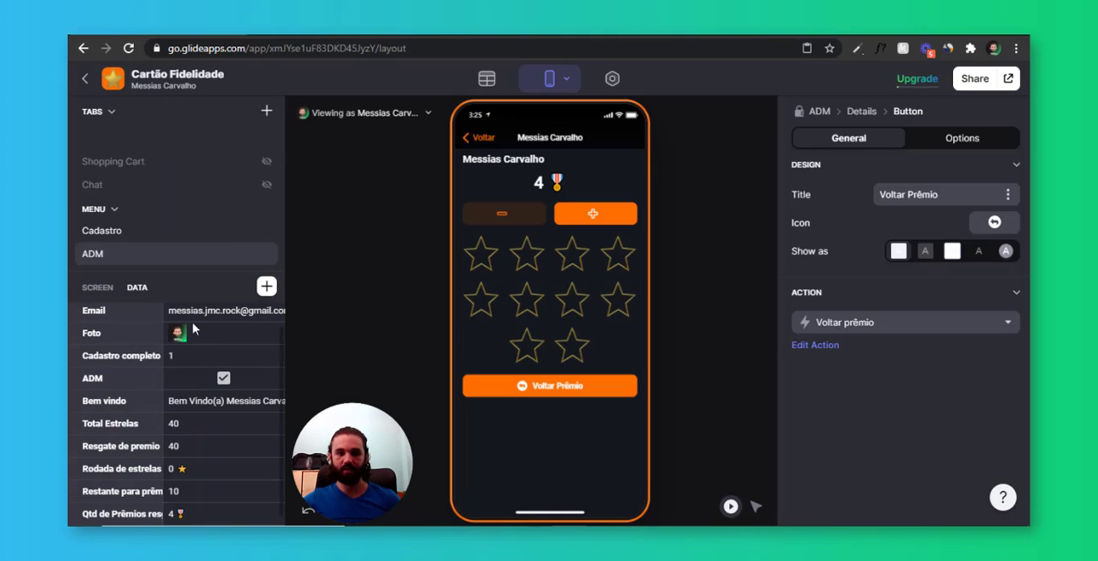
Test Voltar Prêmio in the preview by reverting a prize, adding stars, and reverting another prize
scroll(193, 468, "down", 1)
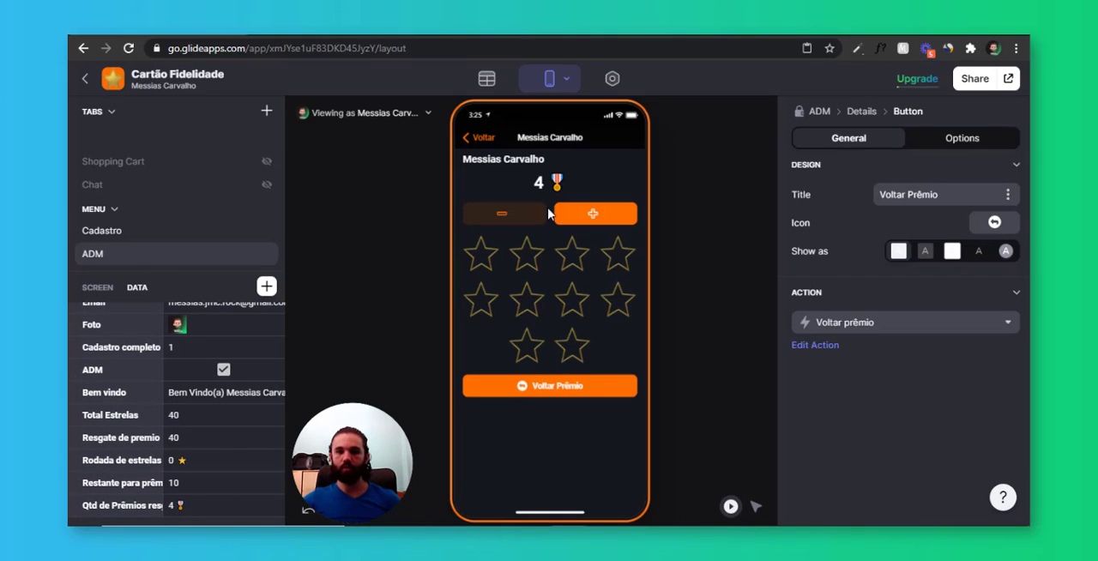
left_click(579, 393)
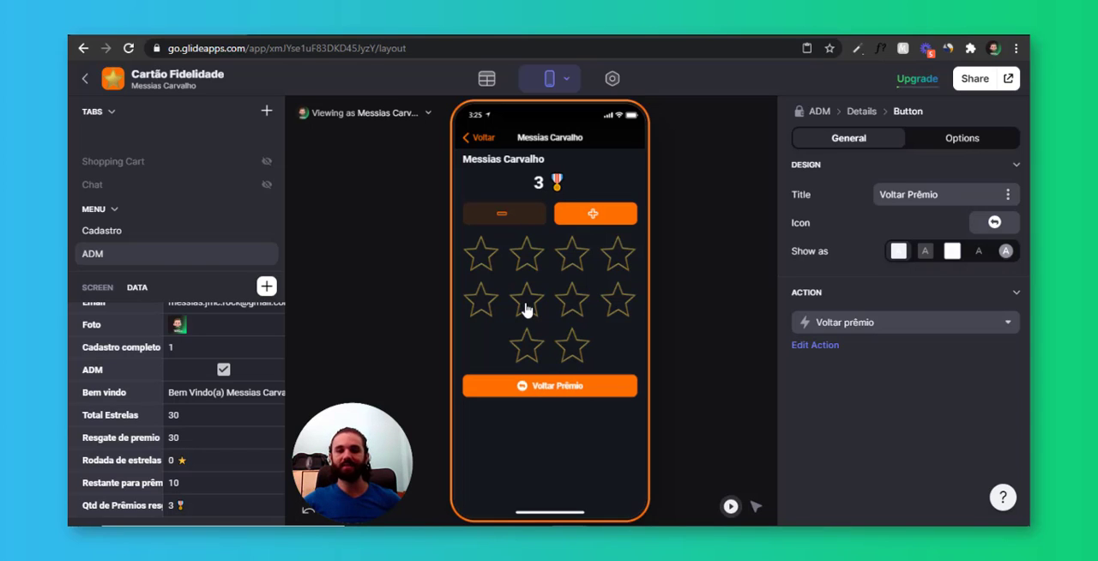
left_click(593, 214)
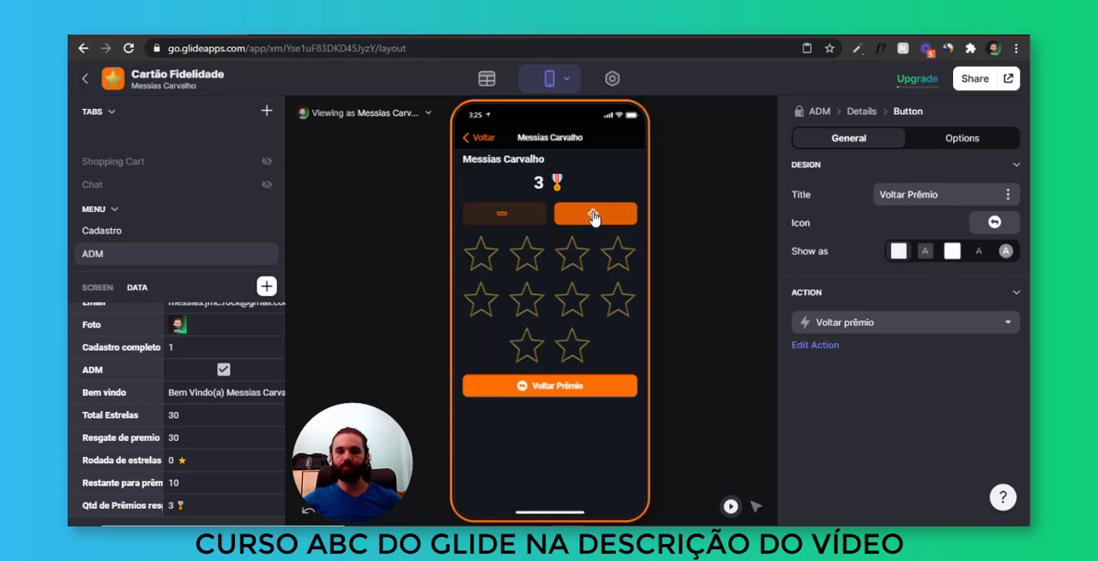
left_click(592, 392)
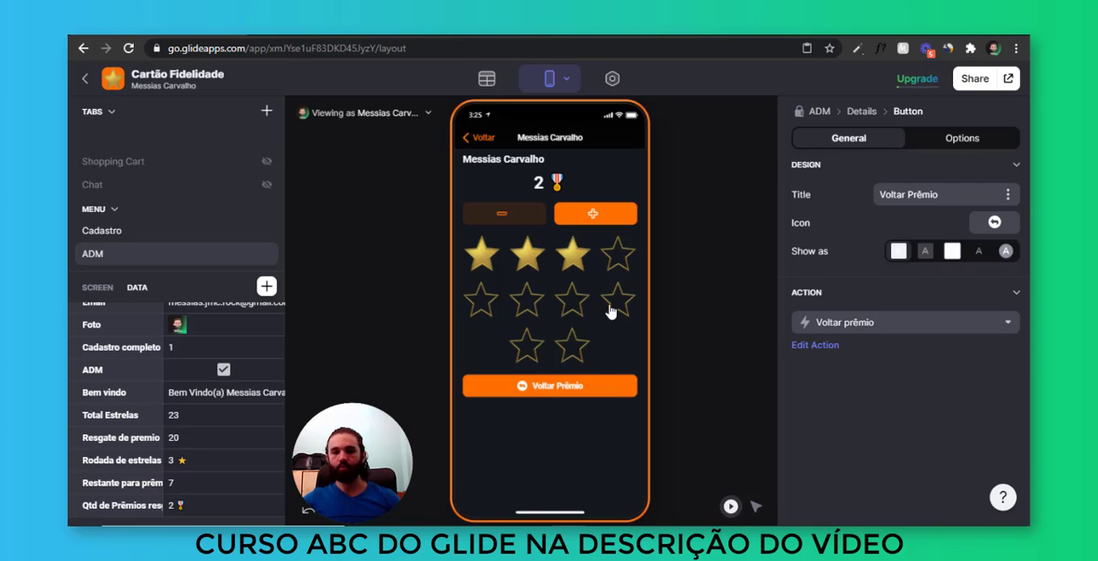
Add stars to the user's card in the preview until all ten are filled
left_click(605, 220)
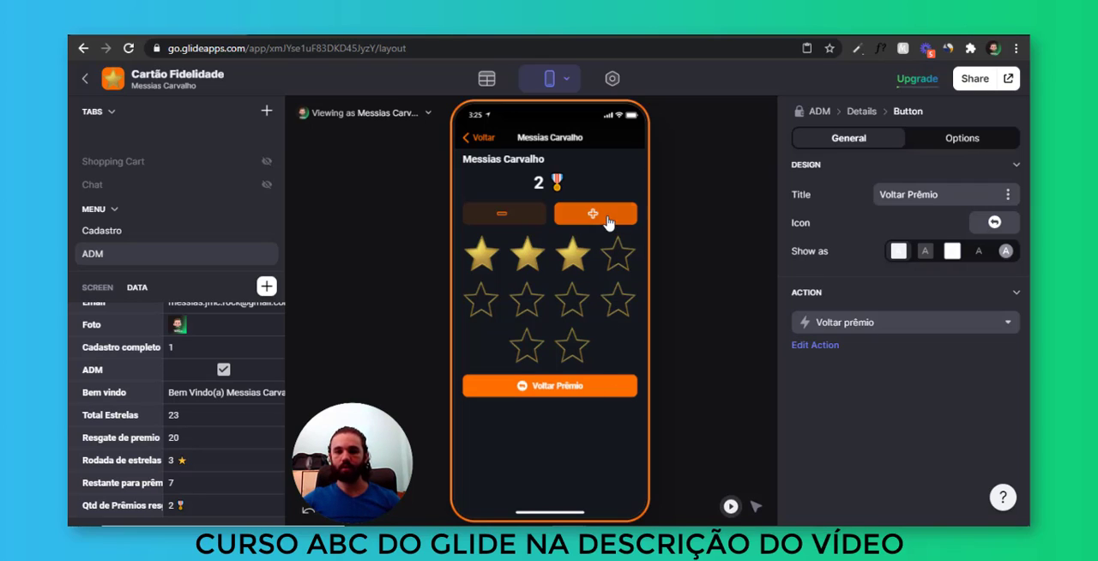
left_click(605, 220)
left_click(605, 219)
left_click(606, 221)
left_click(606, 221)
left_click(607, 221)
left_click(607, 222)
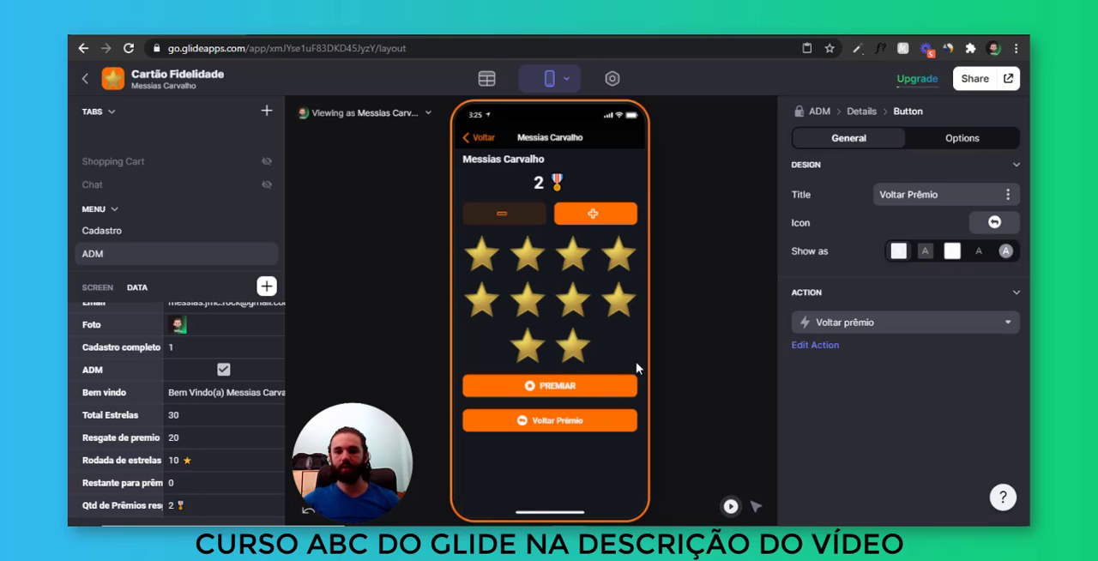
Give the Voltar Prêmio button the subdued style with orange text on a dark fill, and compare it with PREMIAR
left_click(575, 389)
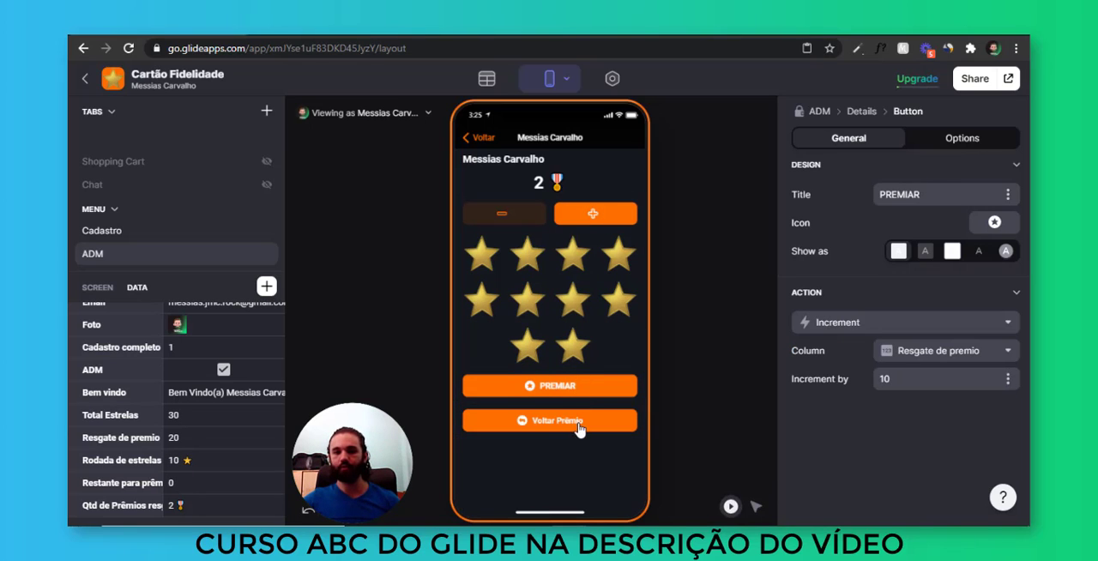
left_click(579, 429)
left_click(925, 251)
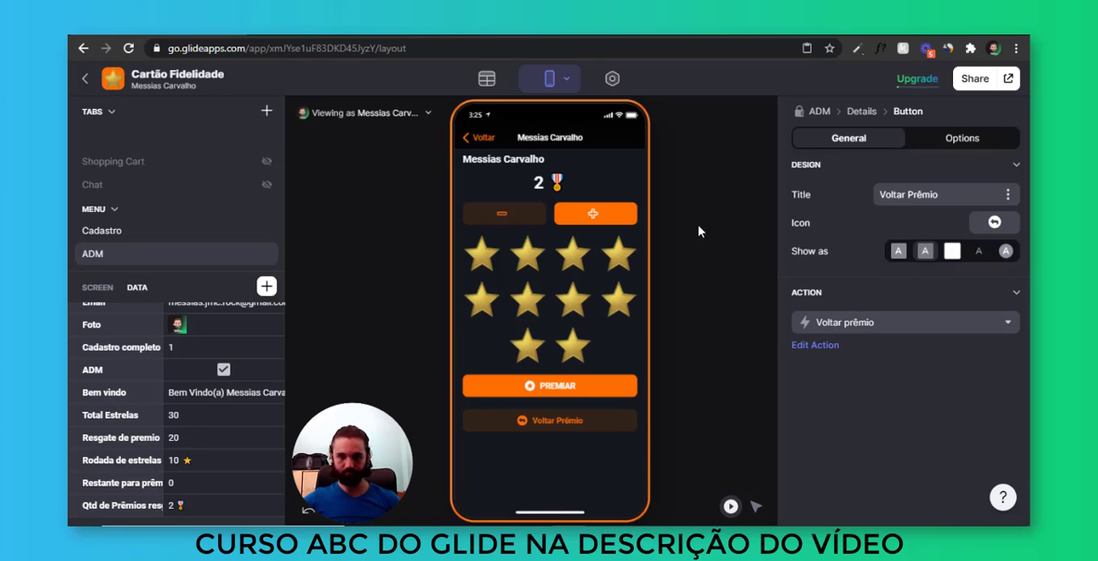
left_click(567, 388)
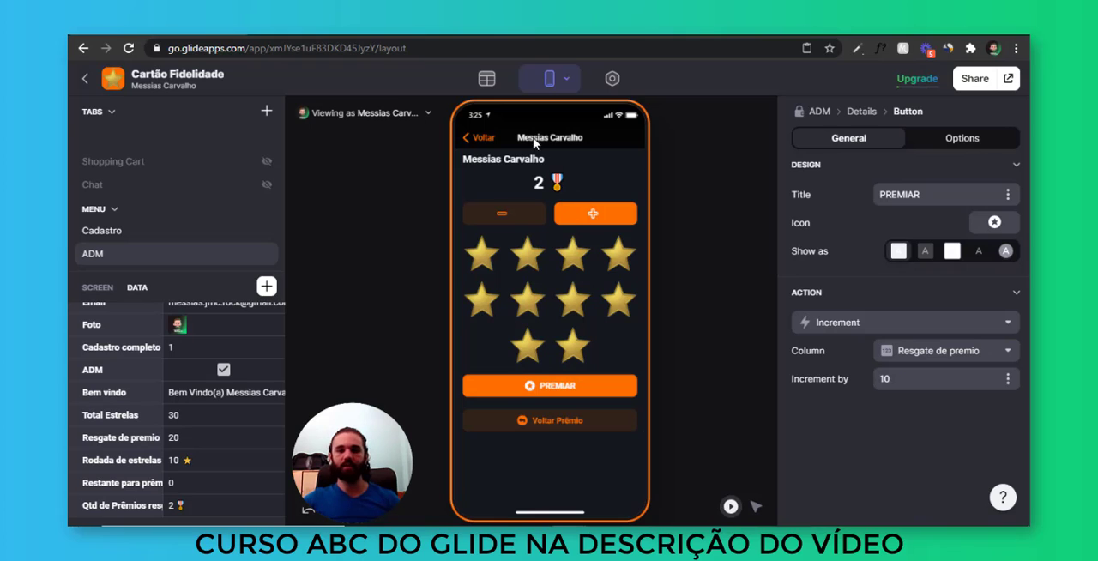
Return to the ADM screen and show Rodada de estrelas as the details of each entry in the Usuários list
left_click(481, 137)
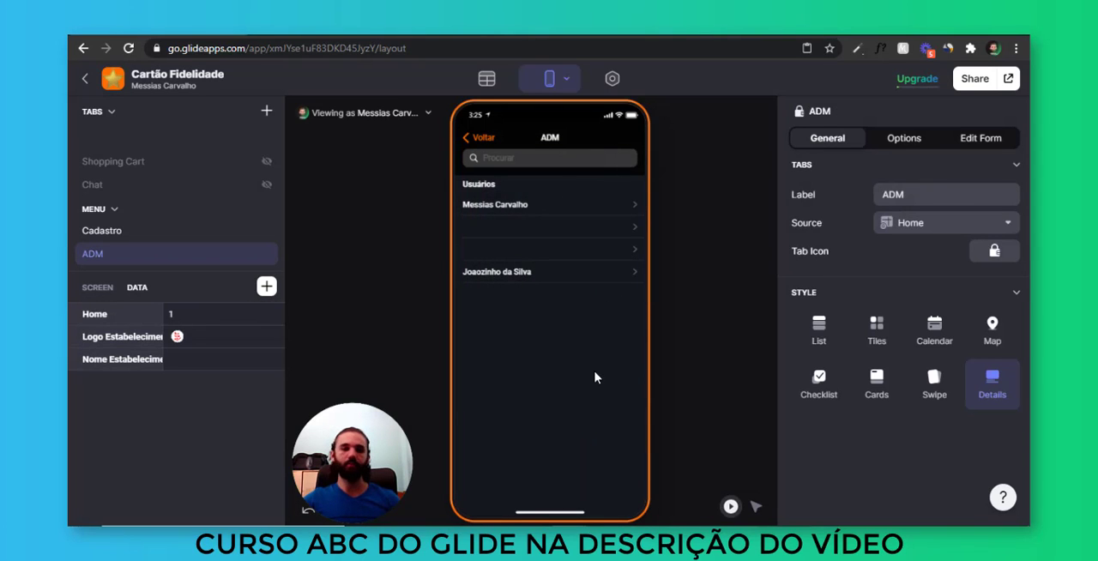
key("ctrl")
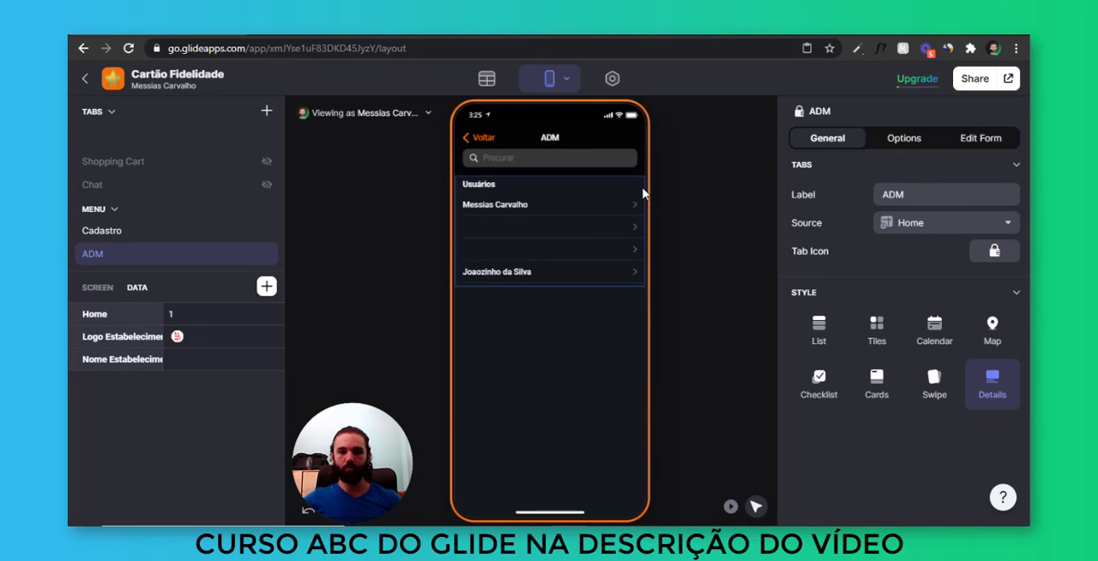
left_click(614, 252)
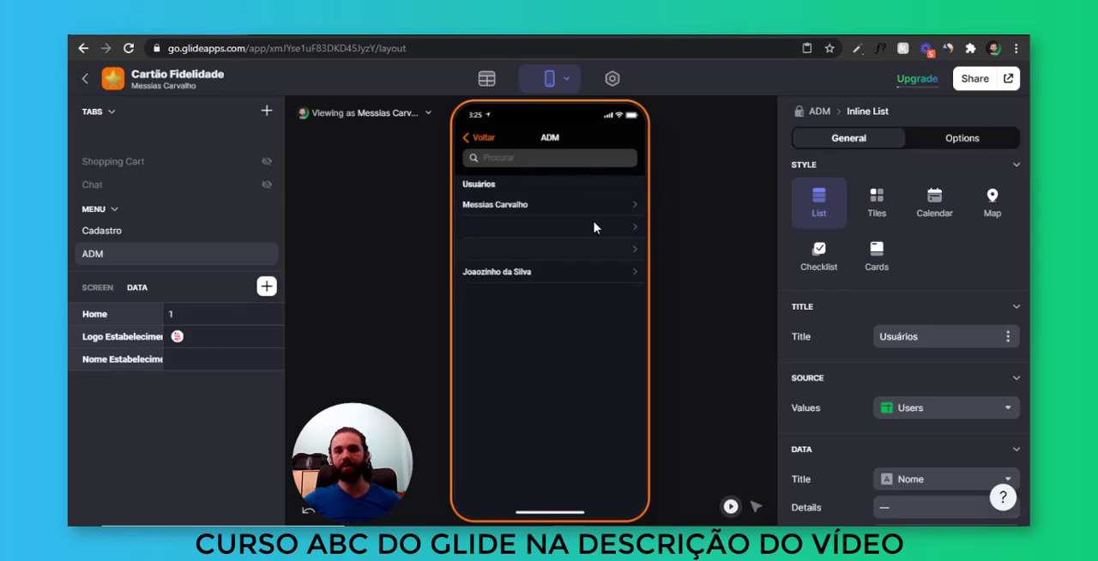
scroll(839, 332, "down", 3)
left_click(916, 395)
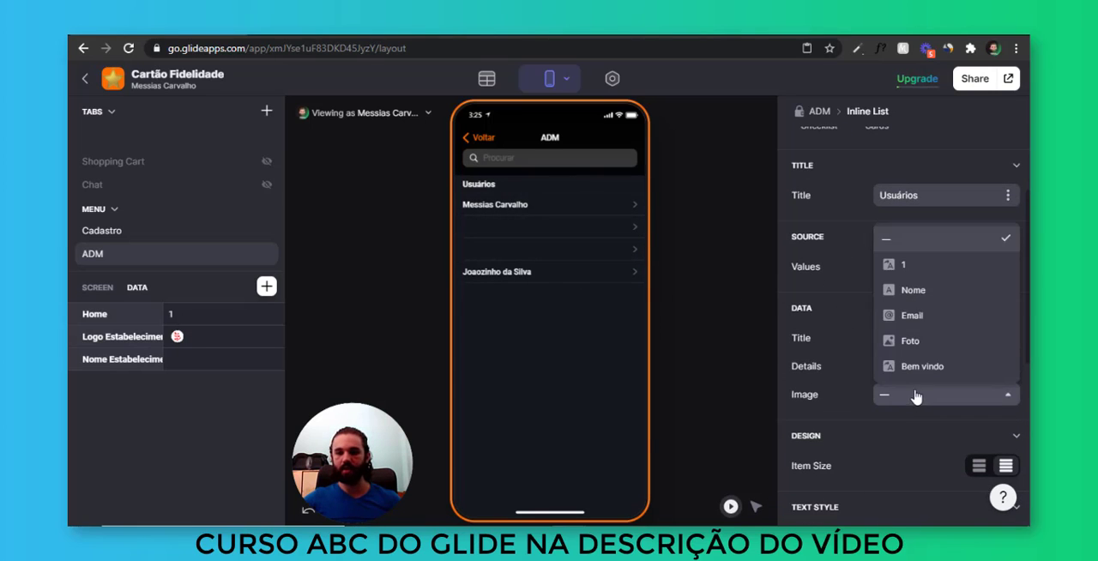
left_click(916, 394)
left_click(905, 365)
scroll(907, 249, "down", 1)
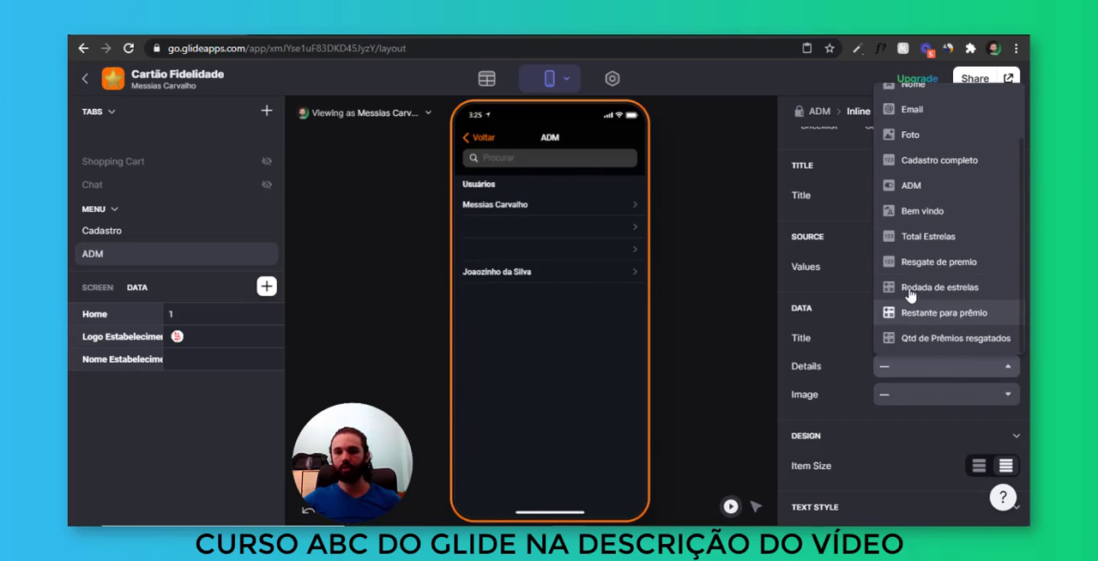
left_click(963, 290)
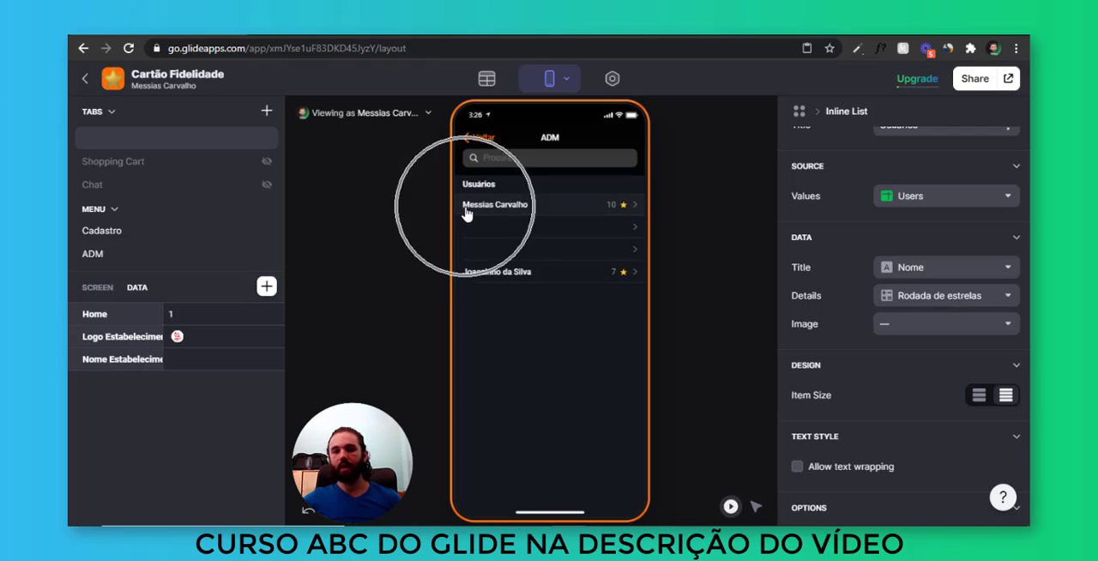
Add an If → Then → Else column named SE Prêmio disponível to the Users table
left_click(487, 79)
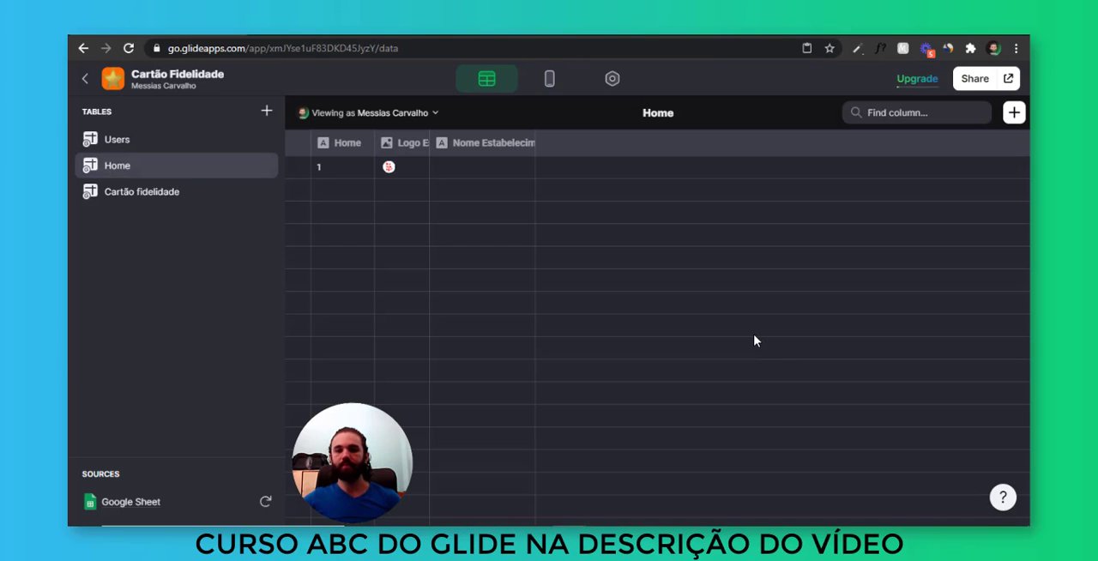
left_click(180, 143)
scroll(688, 230, "right", 4)
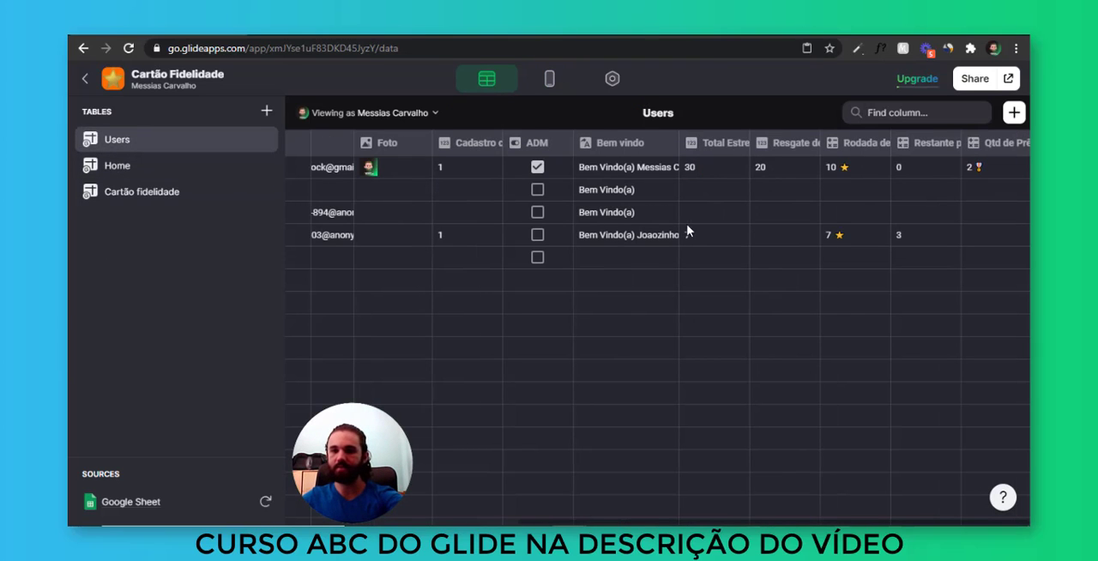
left_click_drag(933, 227, 928, 198)
left_click(925, 162)
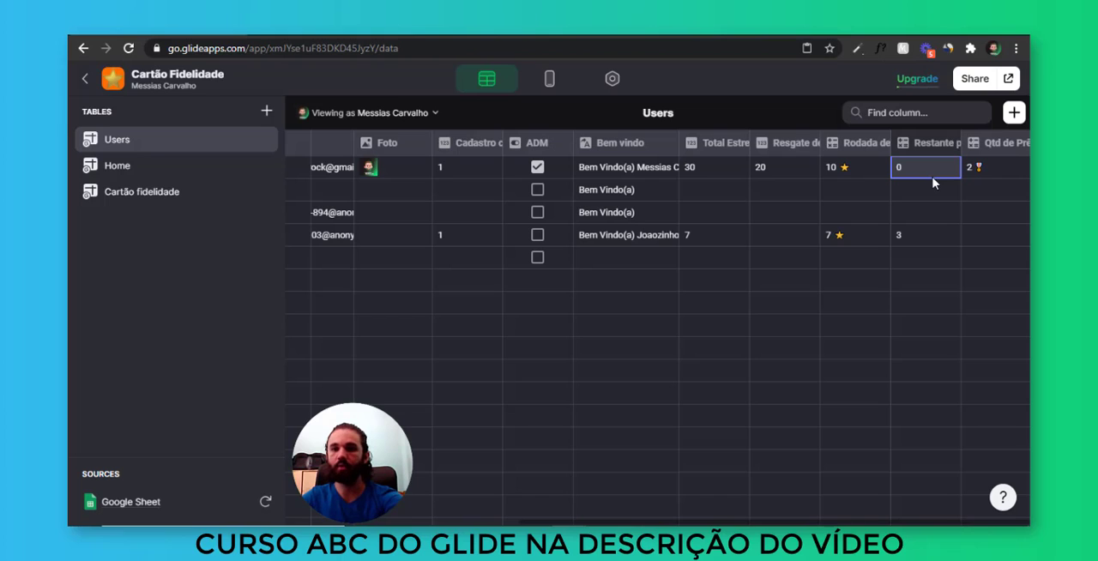
left_click(1014, 113)
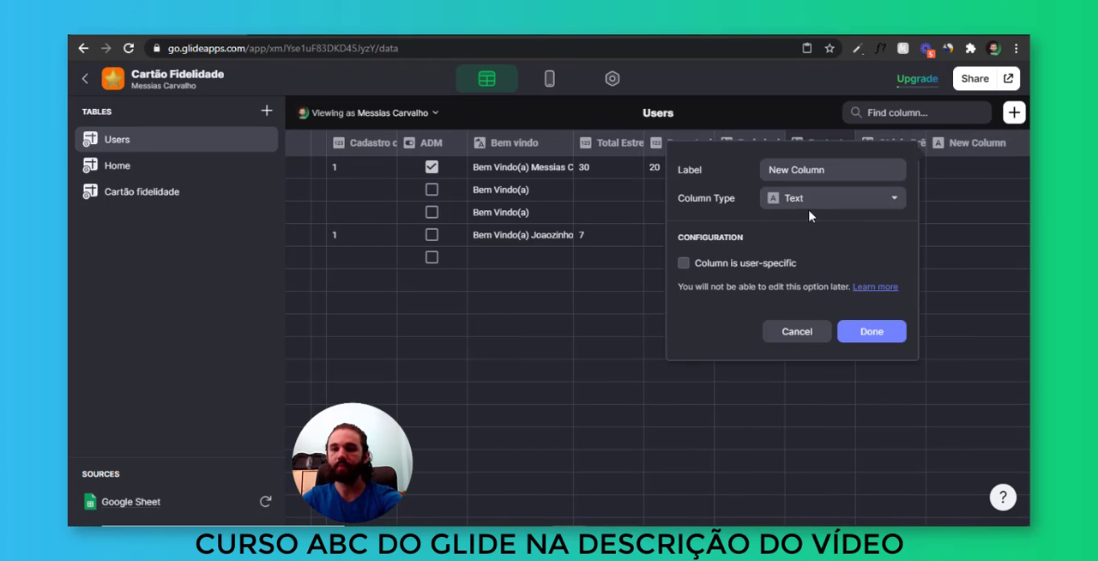
left_click(813, 201)
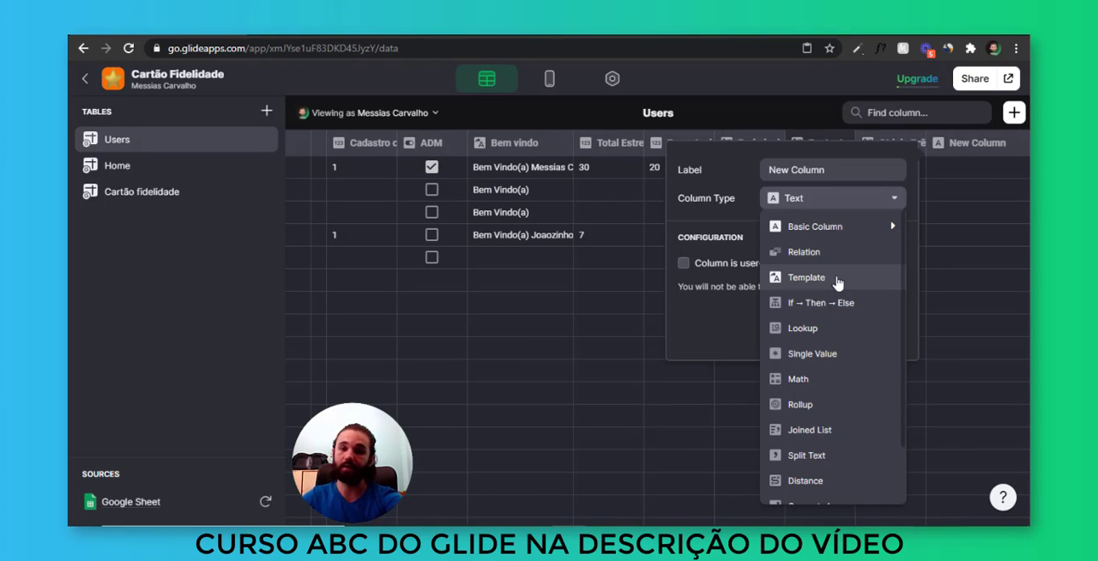
left_click(836, 311)
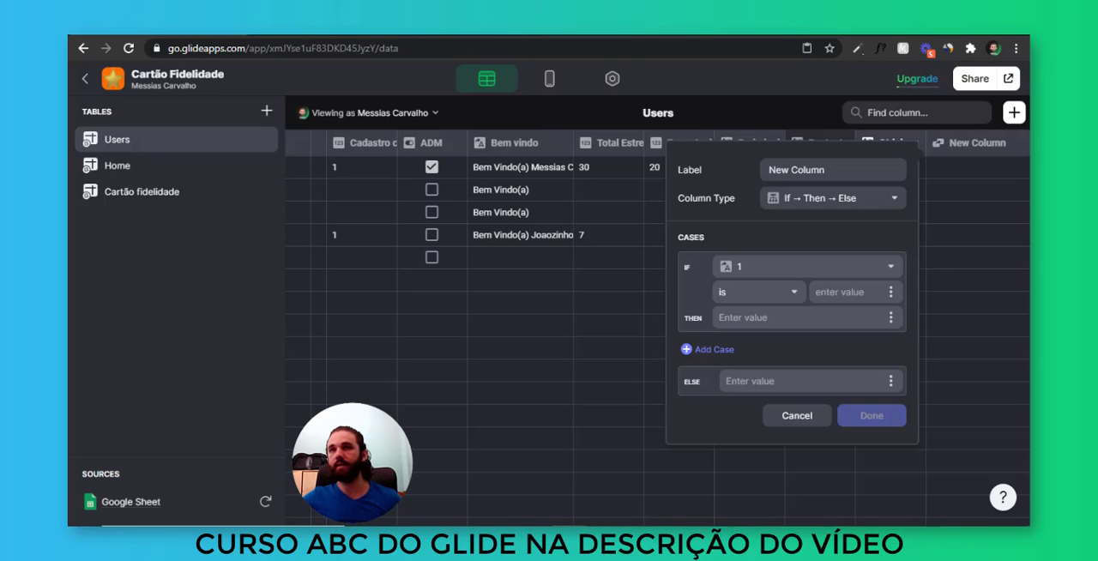
left_click(763, 272)
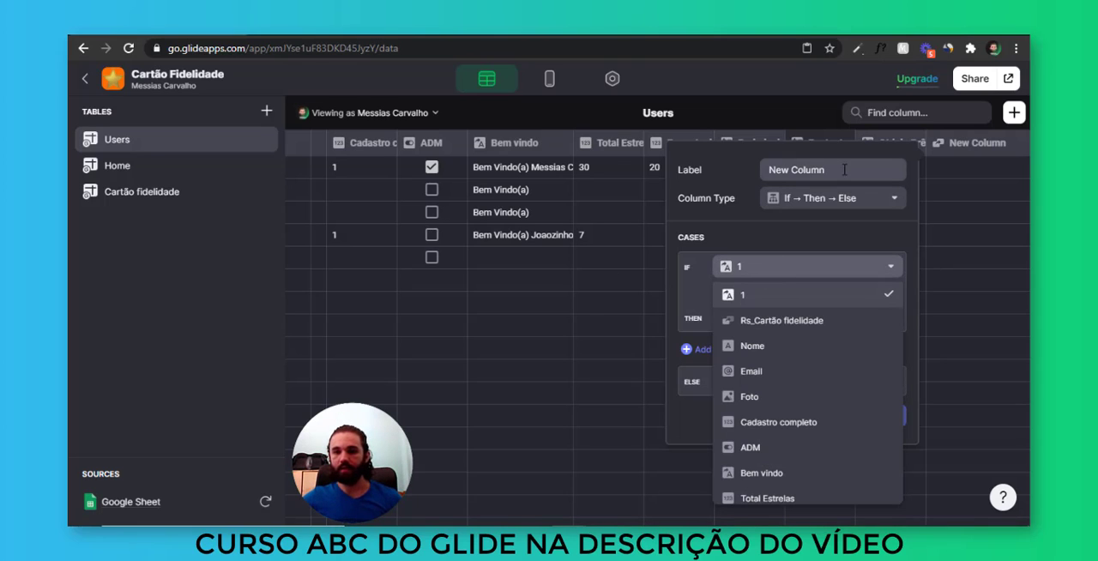
type("SE P")
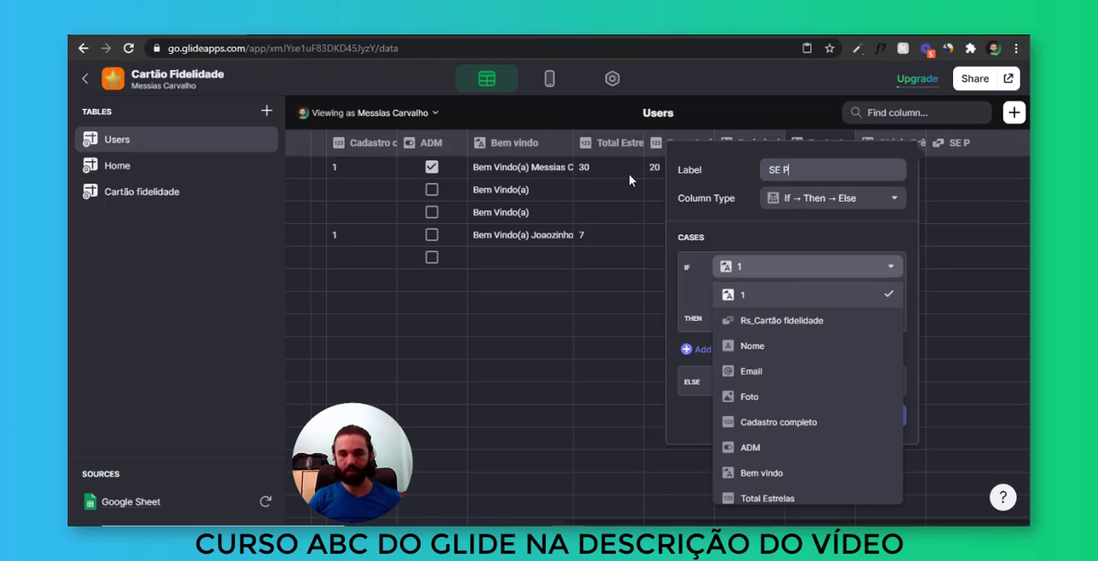
type("rêmio disponível")
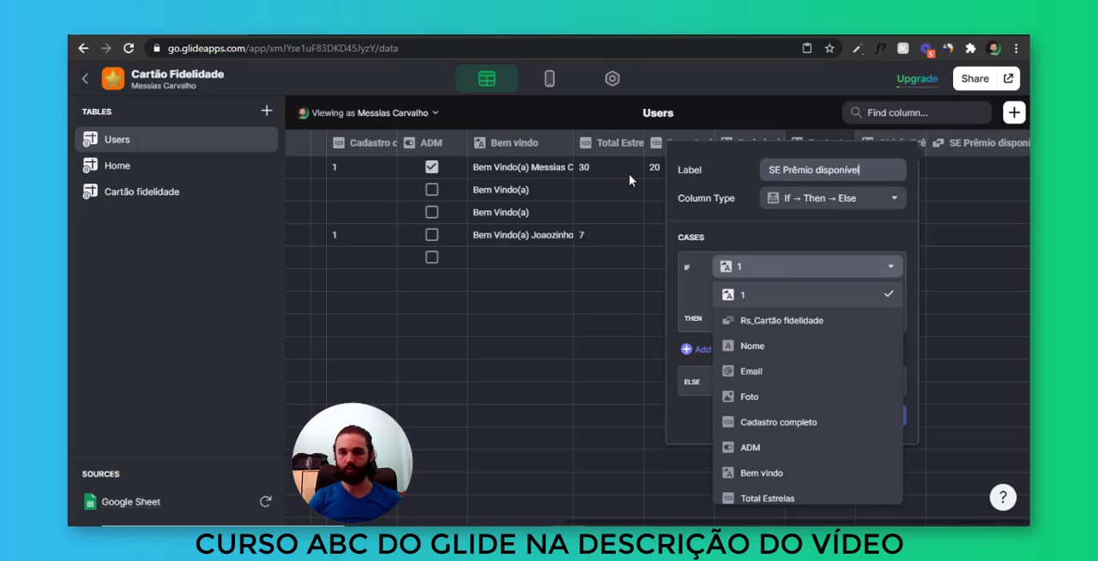
key("Tab")
Make SE Prêmio disponível return a ⭐ emoji when Restante para prêmio equals 0, and save the column
left_click(832, 271)
left_click(833, 271)
scroll(774, 344, "down", 1)
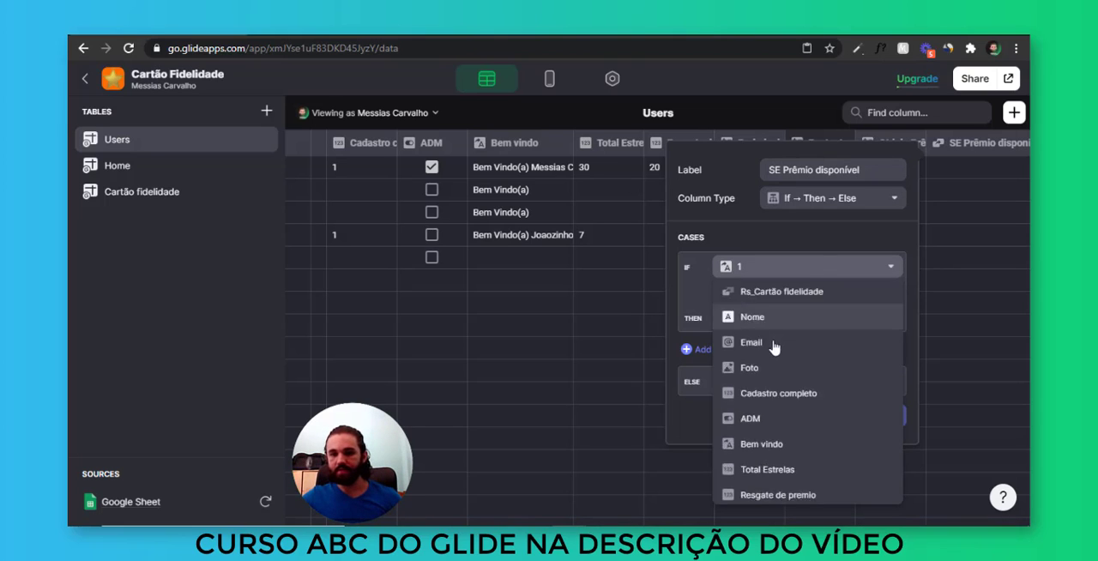
scroll(781, 429, "down", 2)
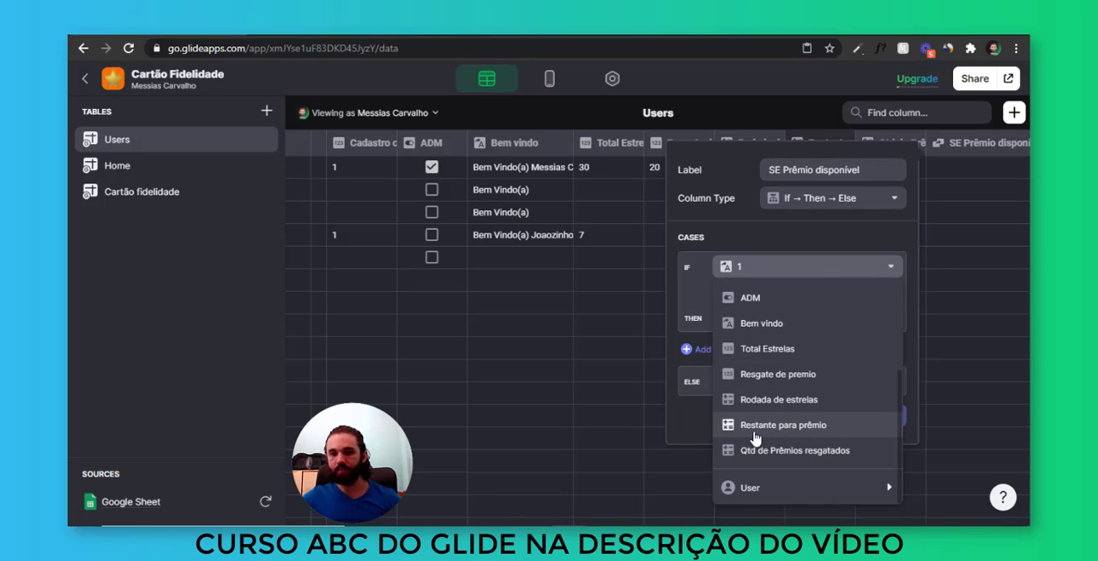
left_click(783, 424)
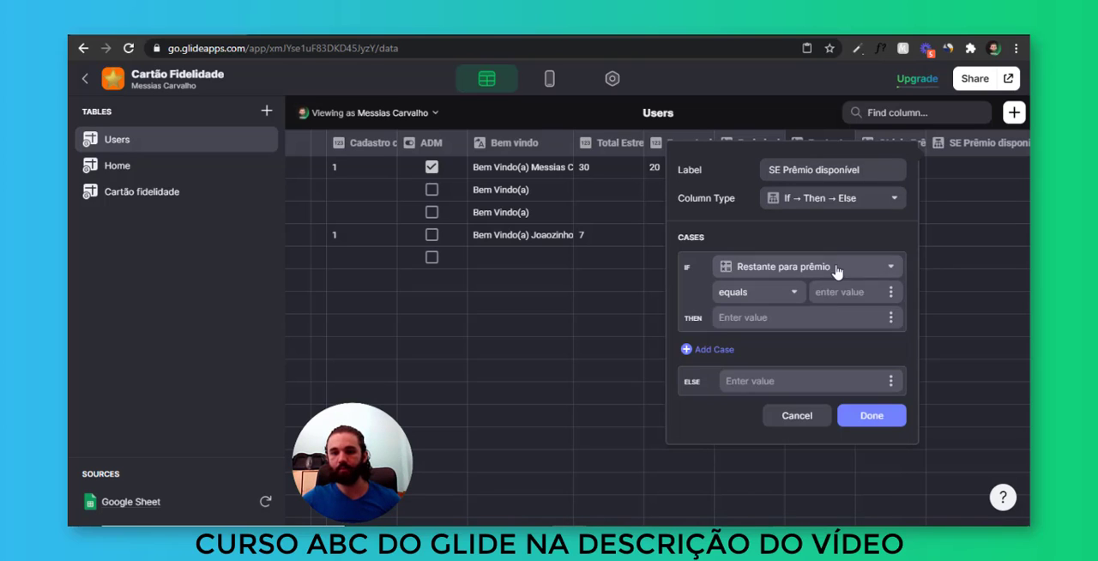
left_click(839, 296)
type("0")
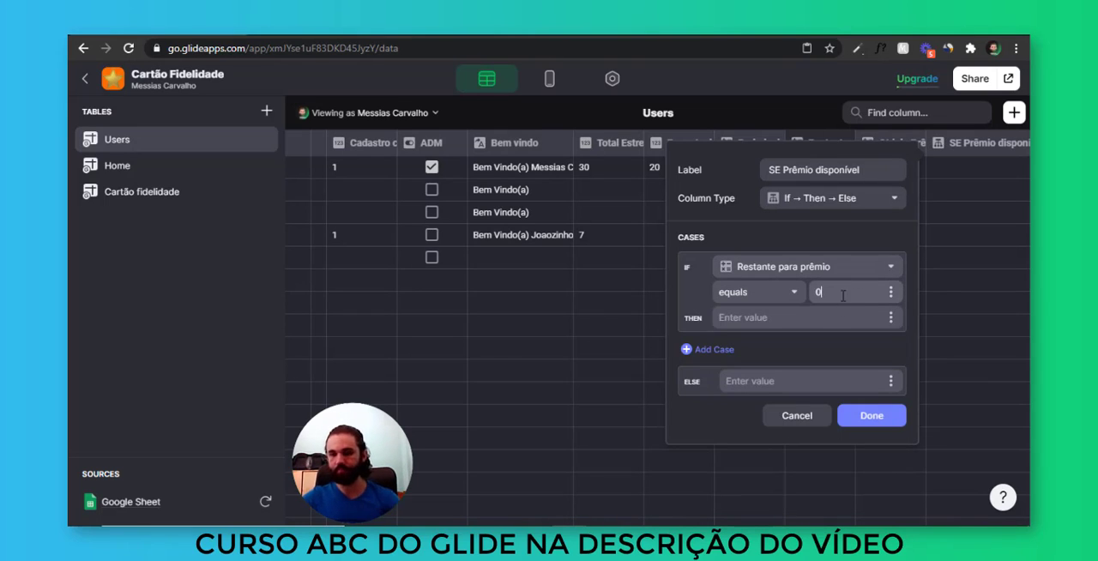
left_click(821, 318)
type("⭐")
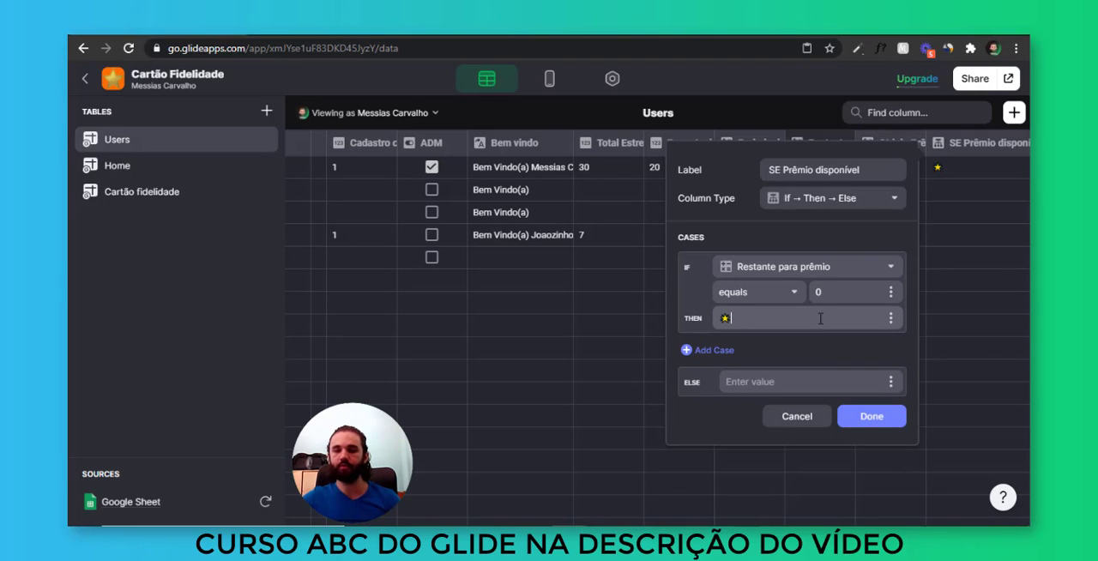
left_click(872, 421)
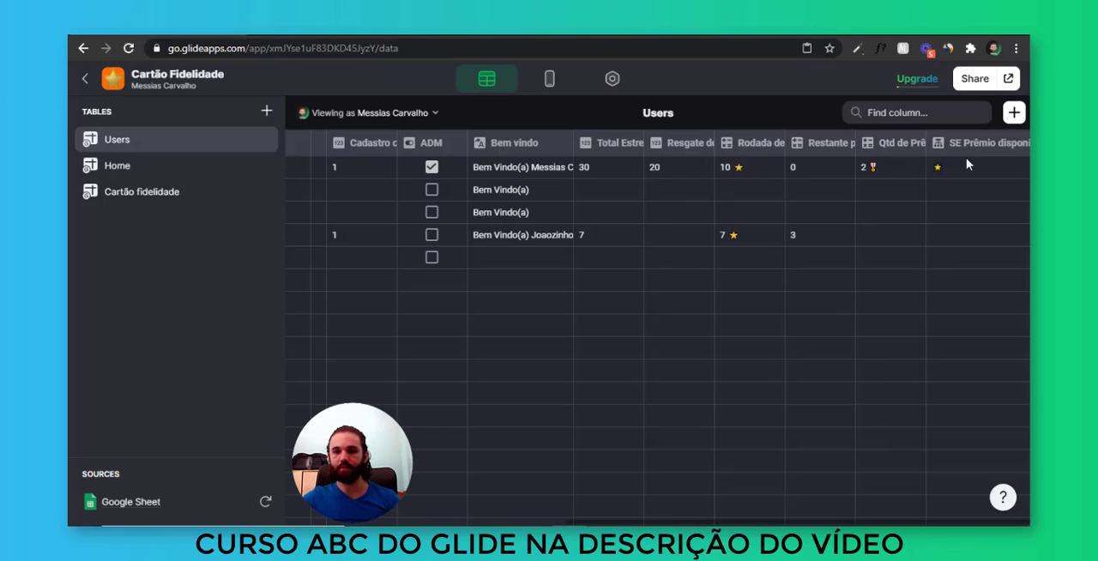
Use SE Prêmio disponível as the image of each entry in the Usuários list on the ADM screen
left_click(939, 169)
left_click(547, 78)
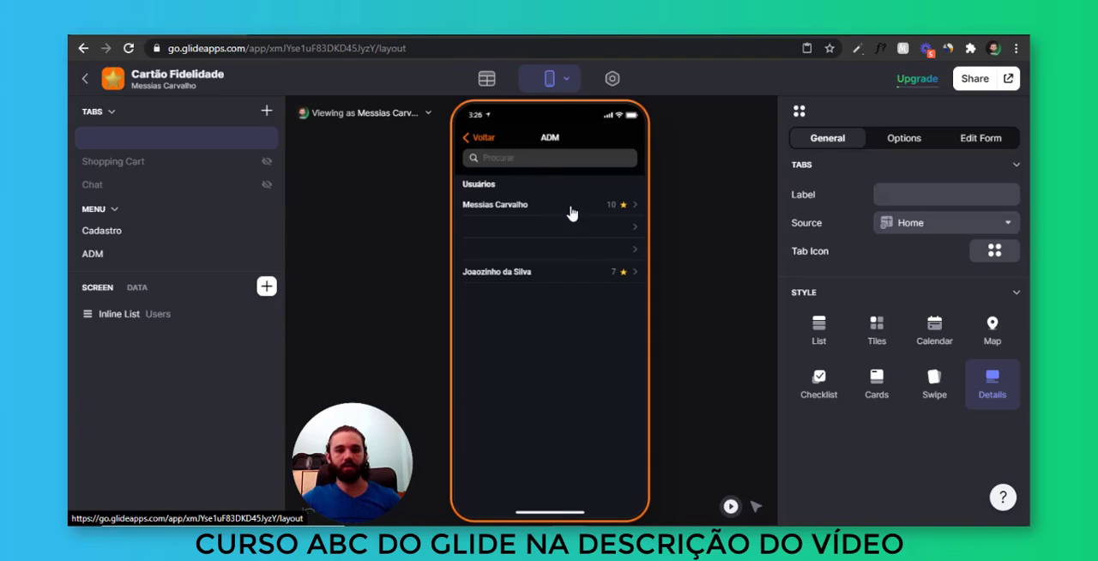
left_click(573, 246)
scroll(882, 375, "down", 5)
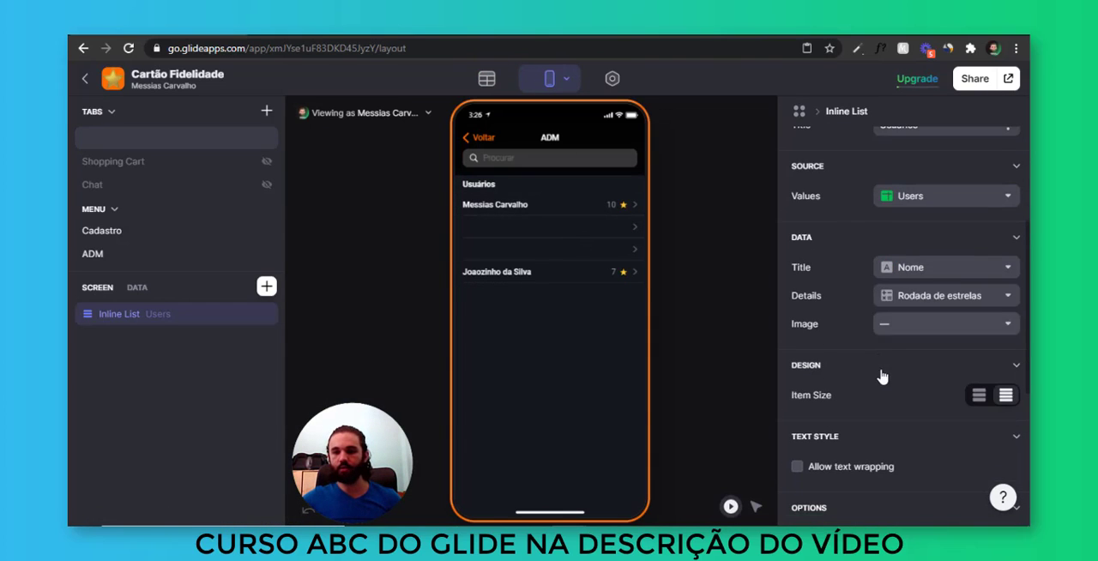
left_click(939, 326)
left_click(944, 295)
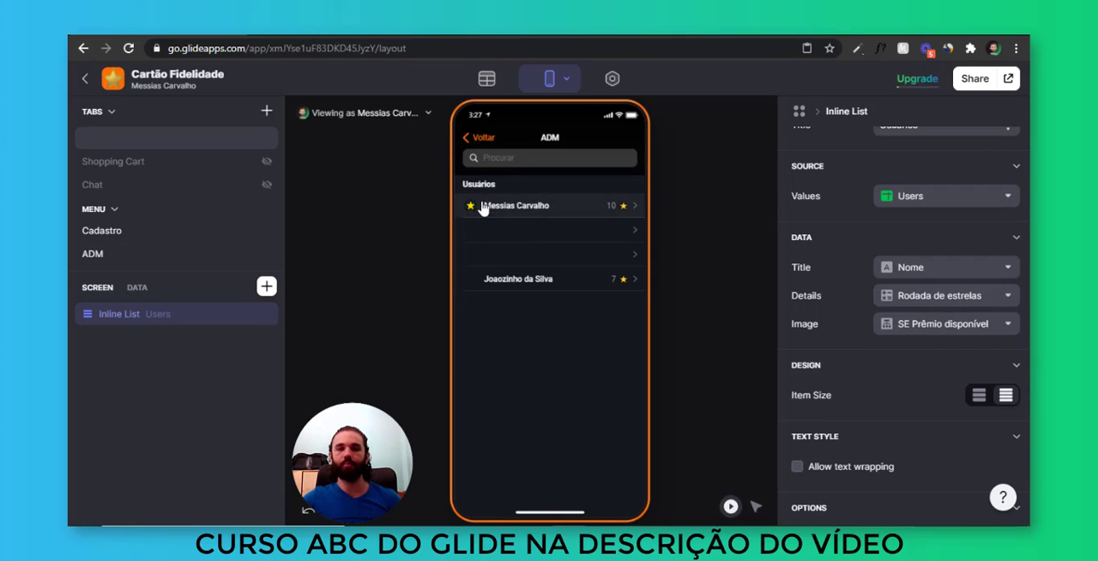
Award the prize to the first listed user in the preview, and check the ADM list and the home card
left_click(582, 210)
left_click(582, 385)
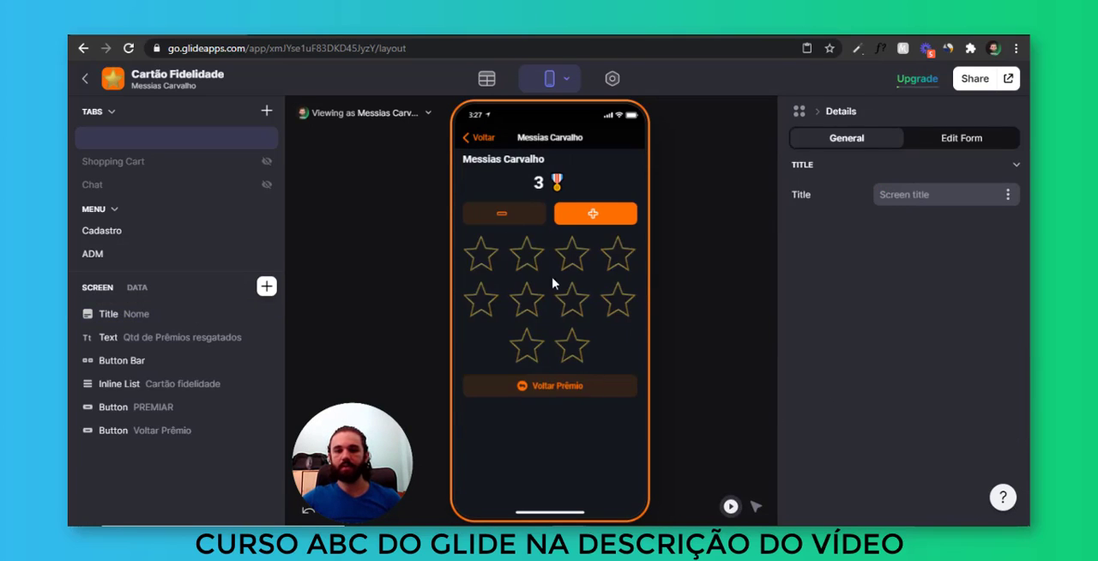
left_click(481, 138)
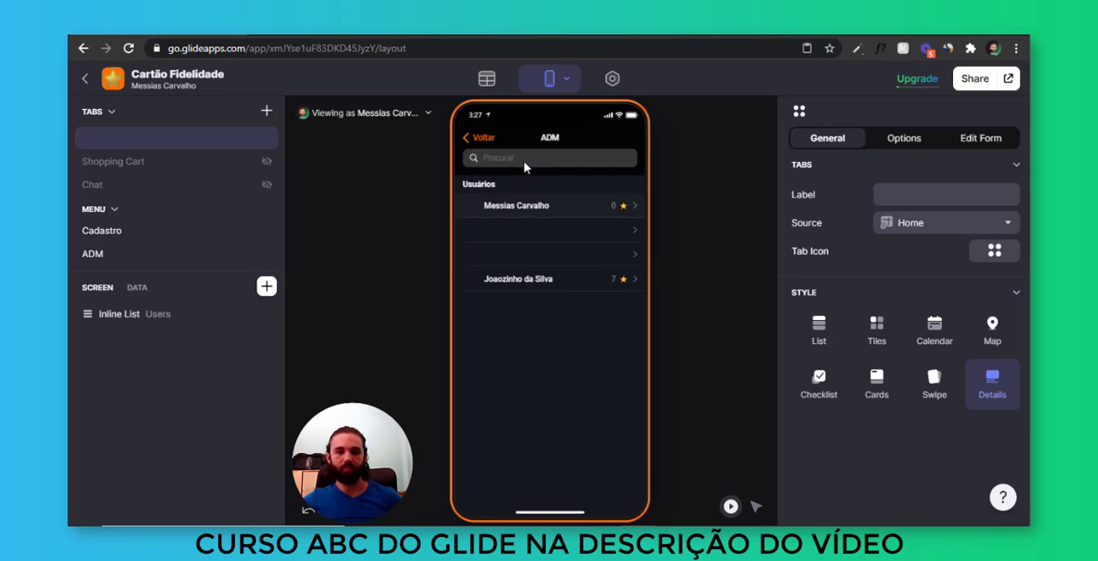
left_click(490, 139)
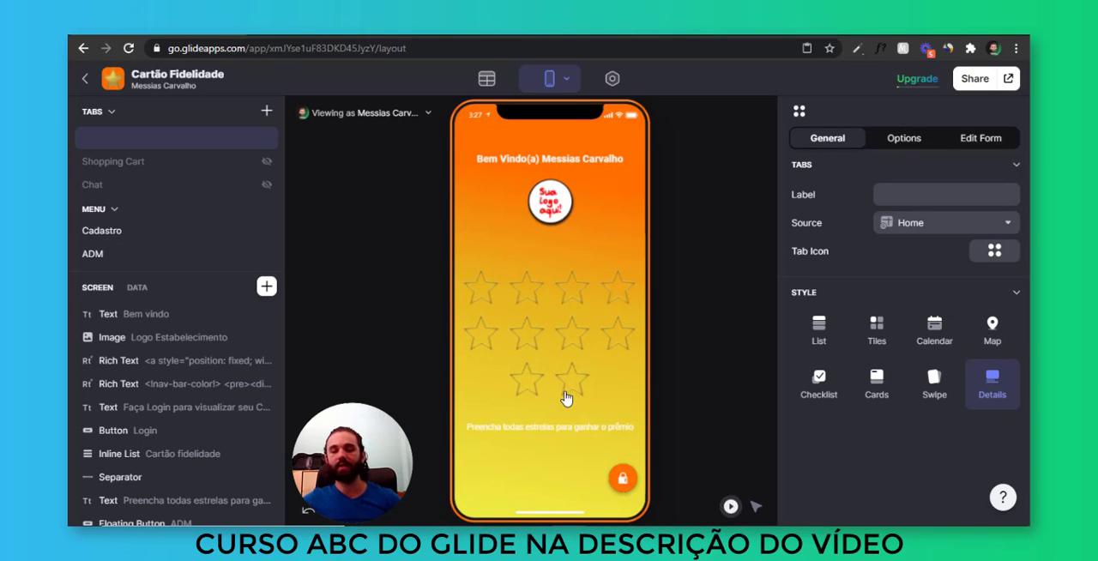
Fill all ten stars for the same user from the ADM screen in the preview, and return to the home card
left_click(623, 478)
left_click(516, 206)
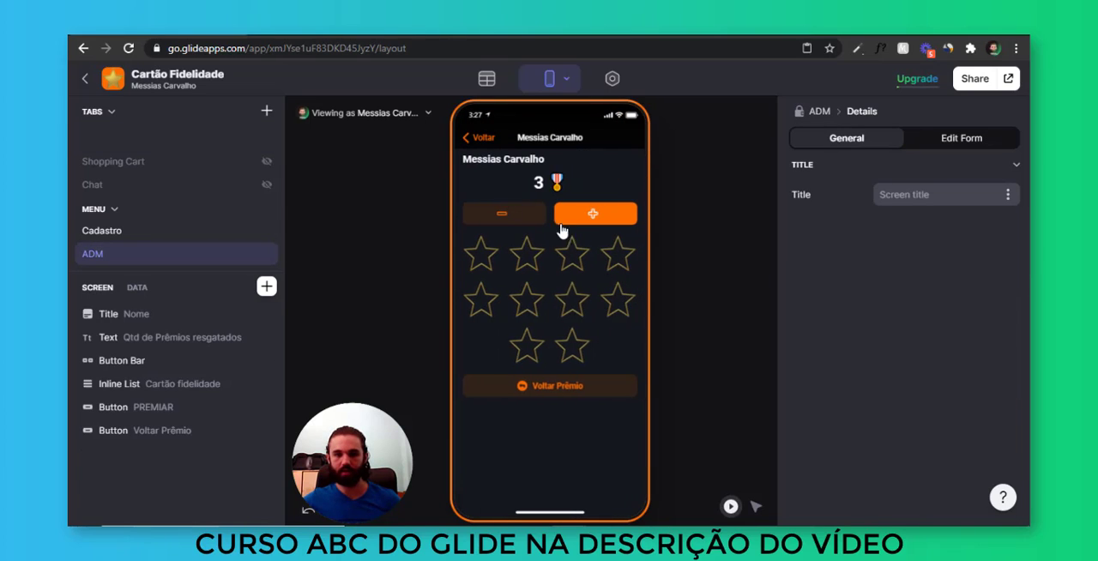
left_click(592, 215)
triple_click(596, 213)
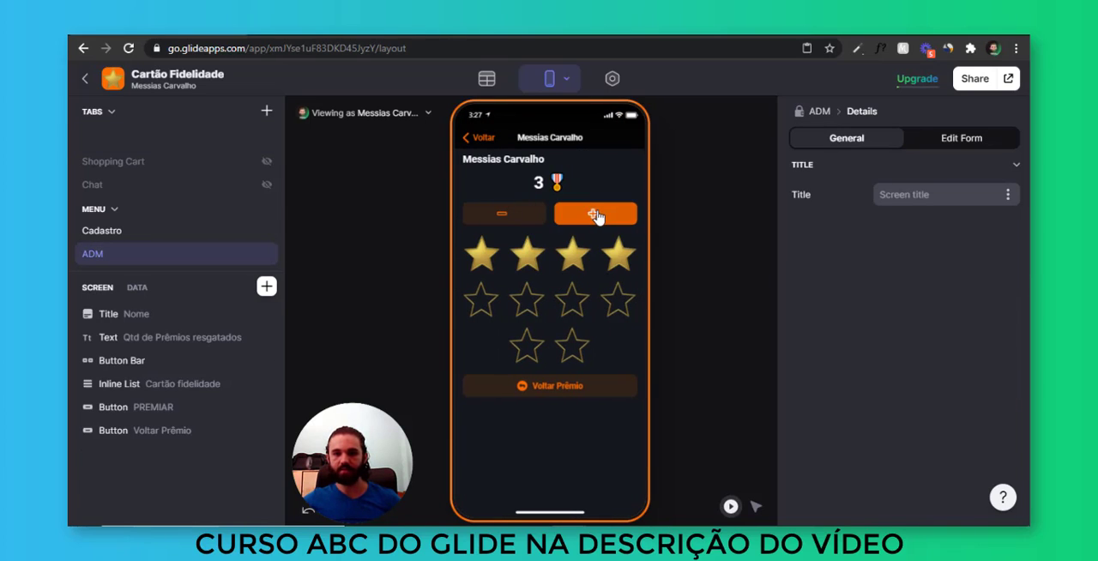
triple_click(596, 214)
triple_click(596, 214)
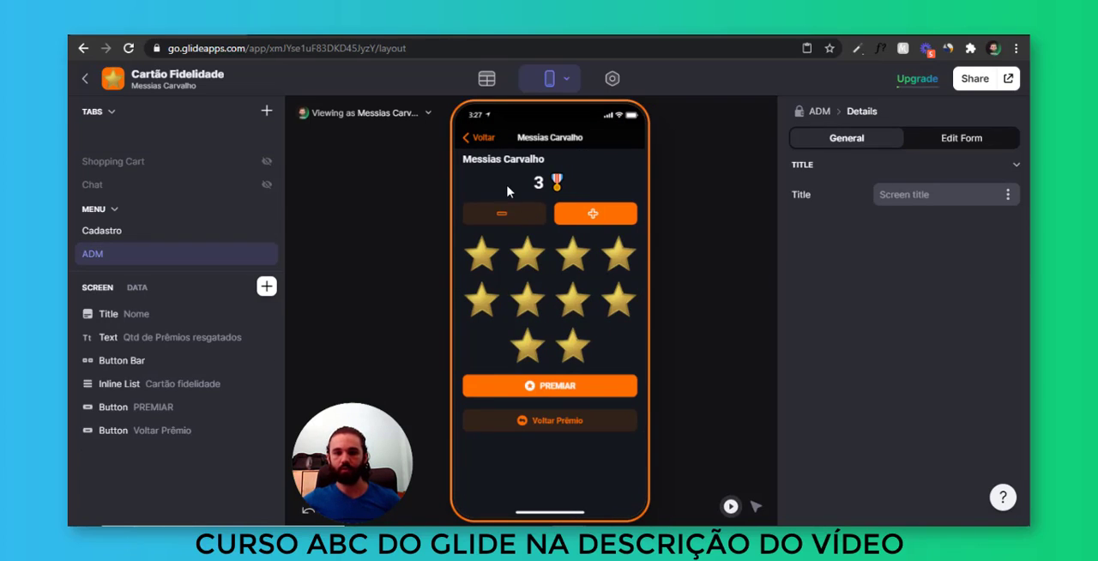
left_click(480, 138)
left_click(490, 139)
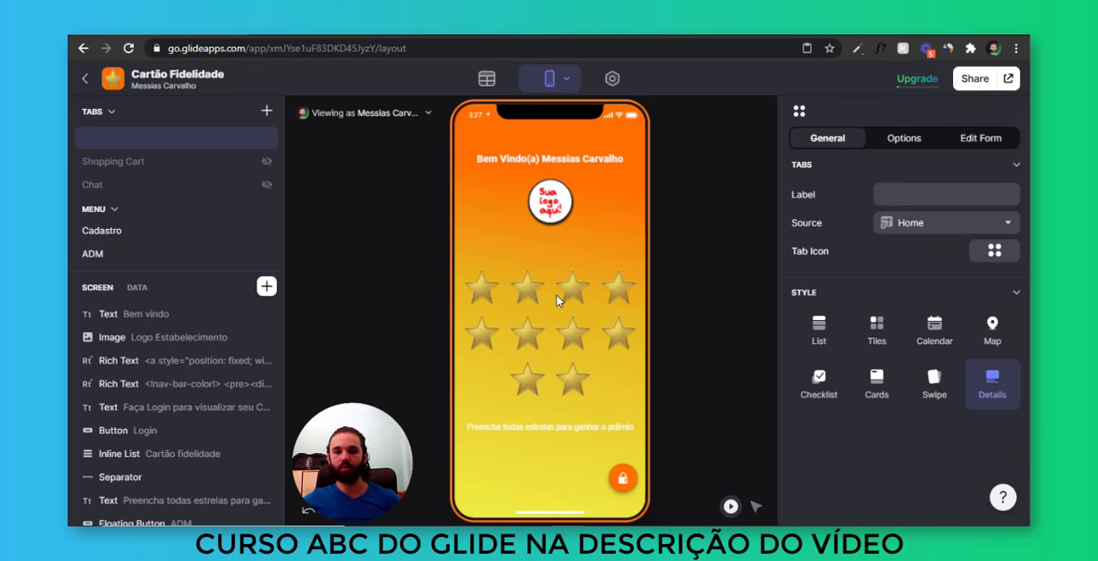
Insert a Text component on the home screen between the Login button and the Cartão fidelidade list
key("ctrl")
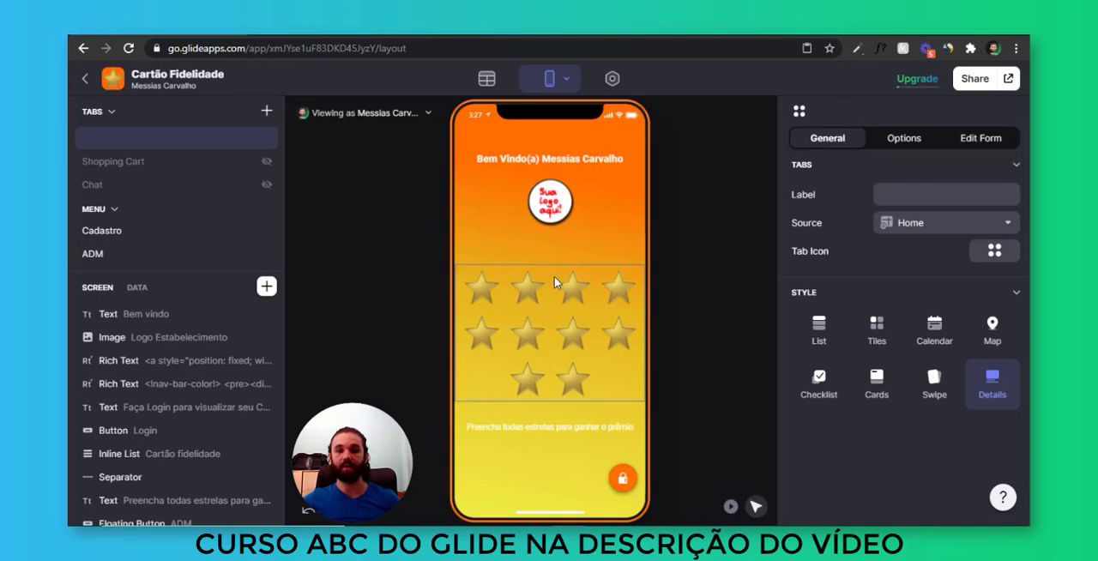
left_click(597, 341, "ctrl")
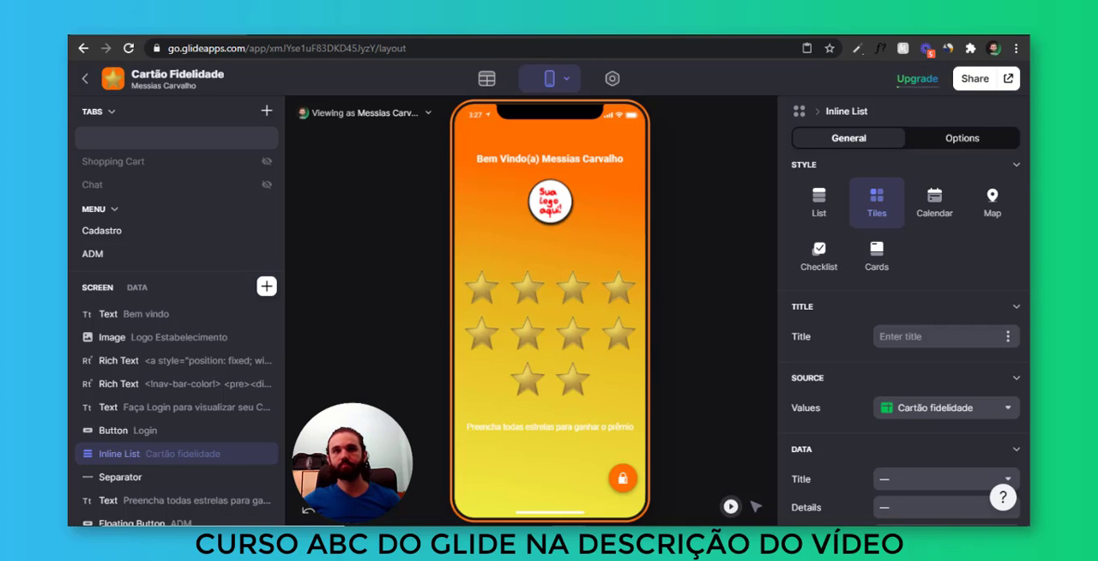
left_click(273, 292)
left_click(470, 206)
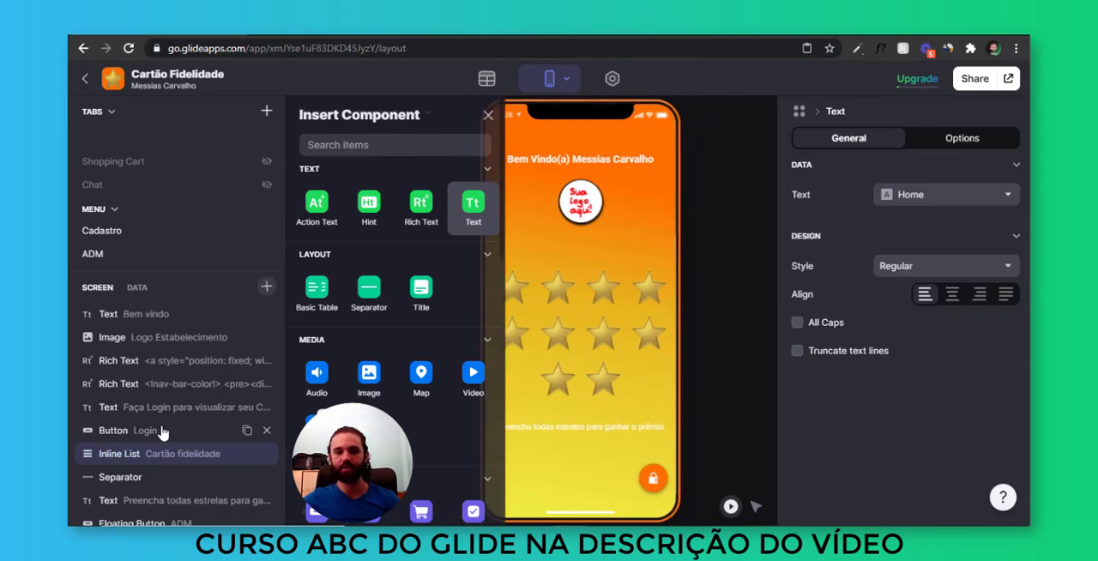
left_click_drag(167, 507, 176, 415)
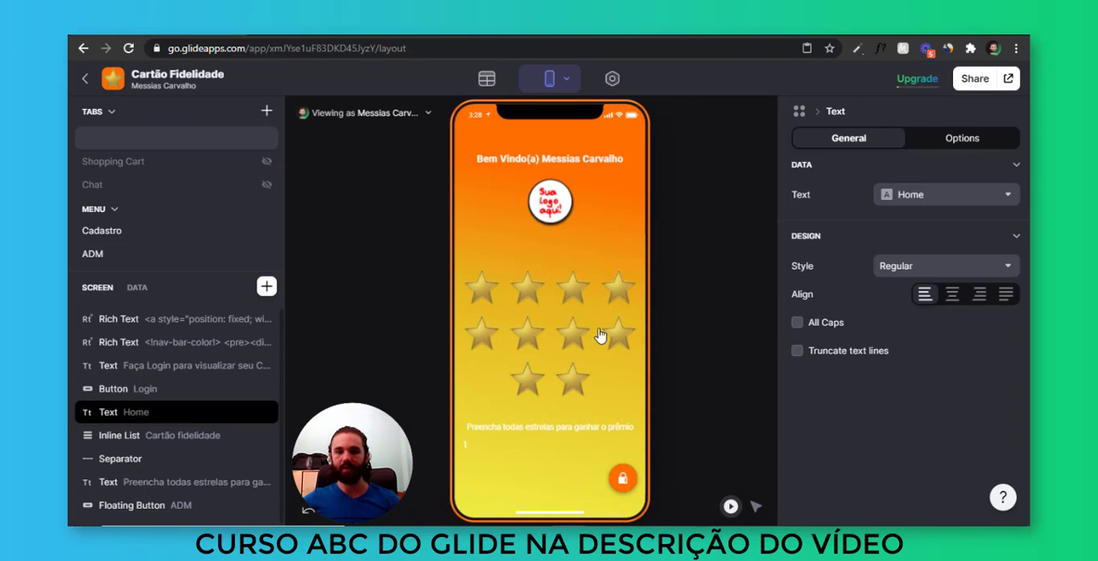
Set the new text to "PARABÉNS!!!" with "Você atingiu as 10 estrelas, colete seu prêmio no estabelecimento!" on the following line
left_click(918, 196)
left_click(906, 203)
left_click(907, 201)
type("PA")
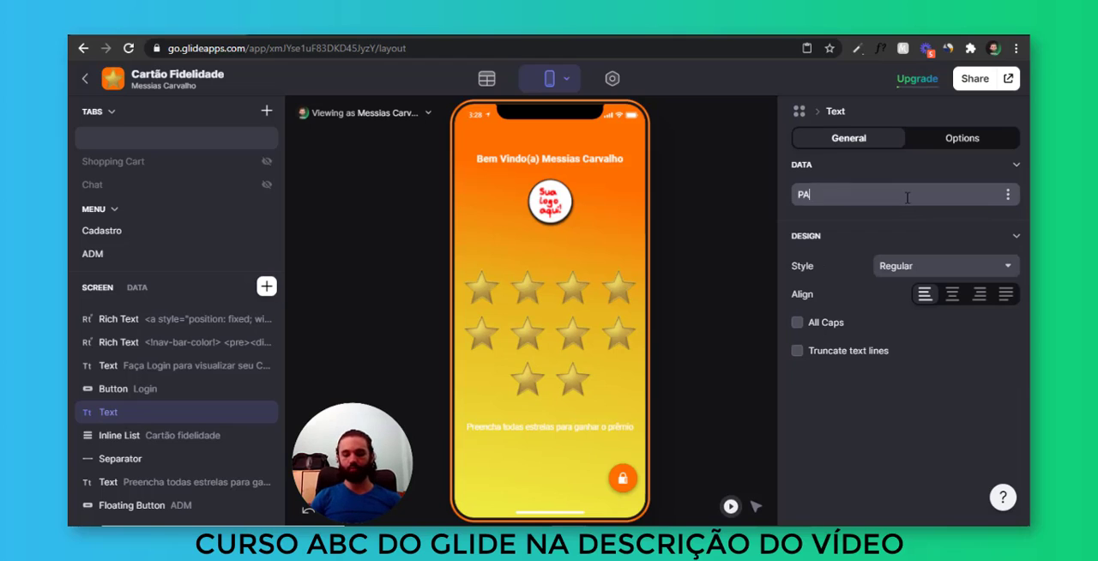
type("RABÉNS!!!")
key("Return")
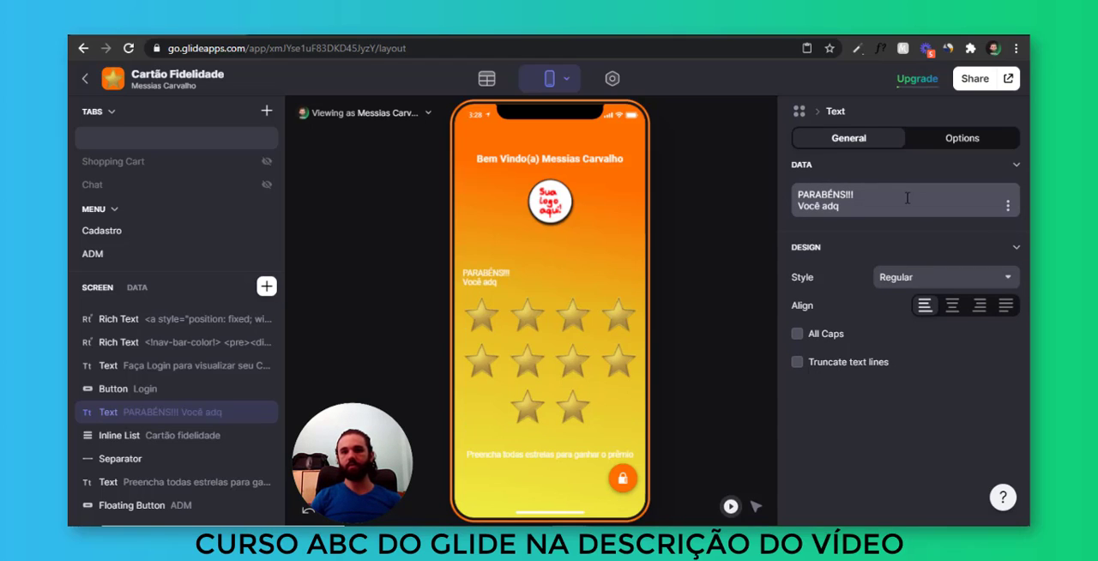
key("ctrl+shift+Left")
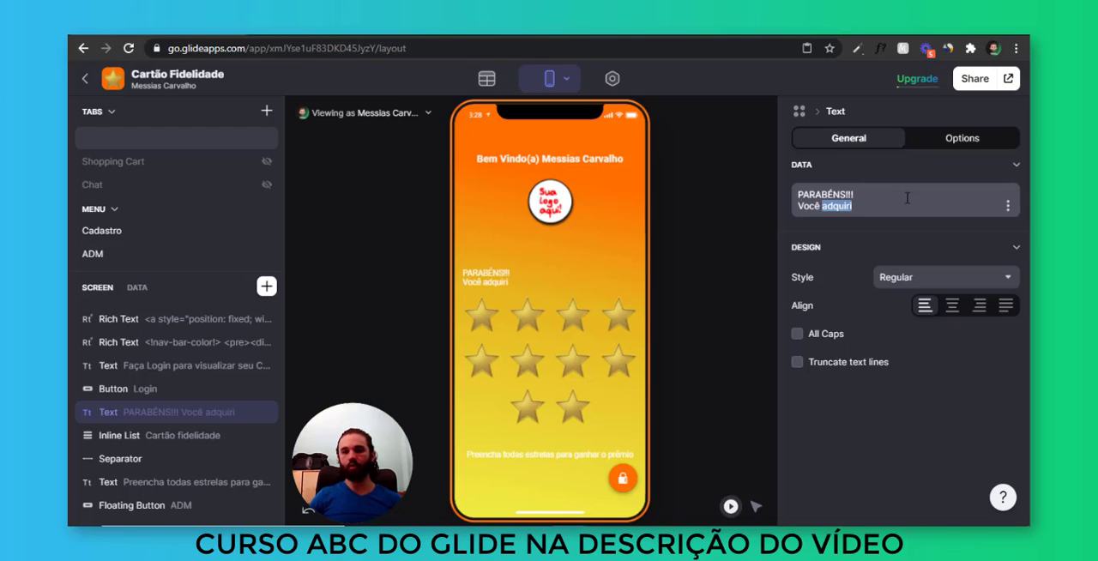
type("atin")
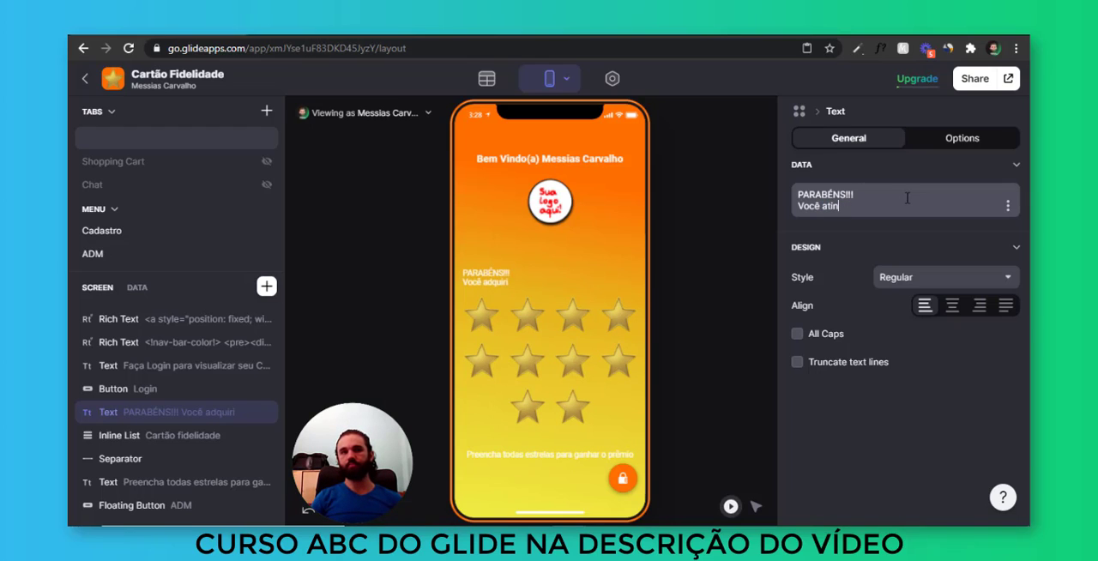
type("giu as 10 estrelas, colete seu")
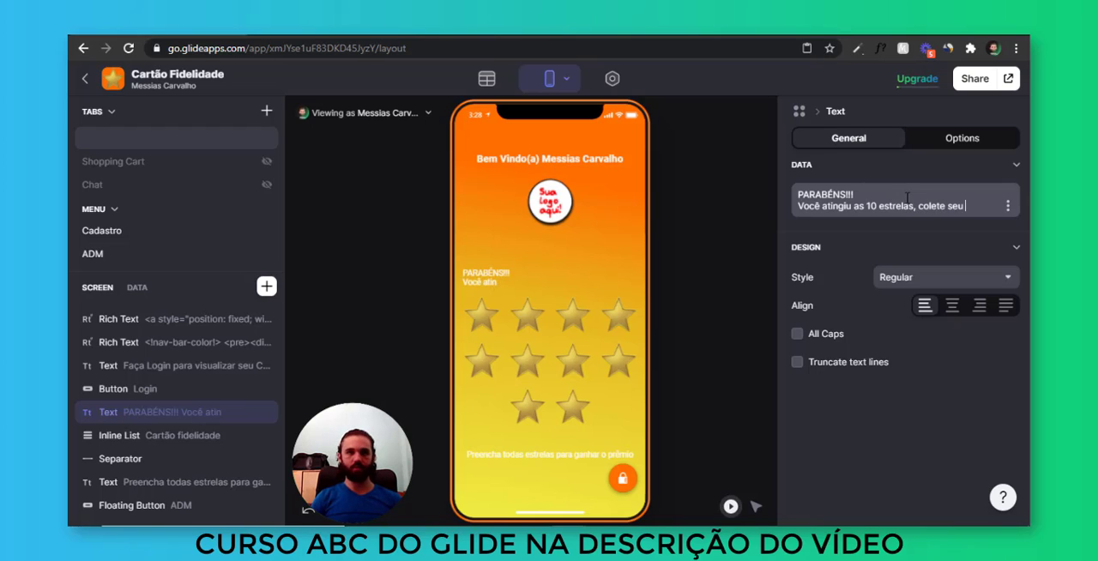
type(" prêmio no es")
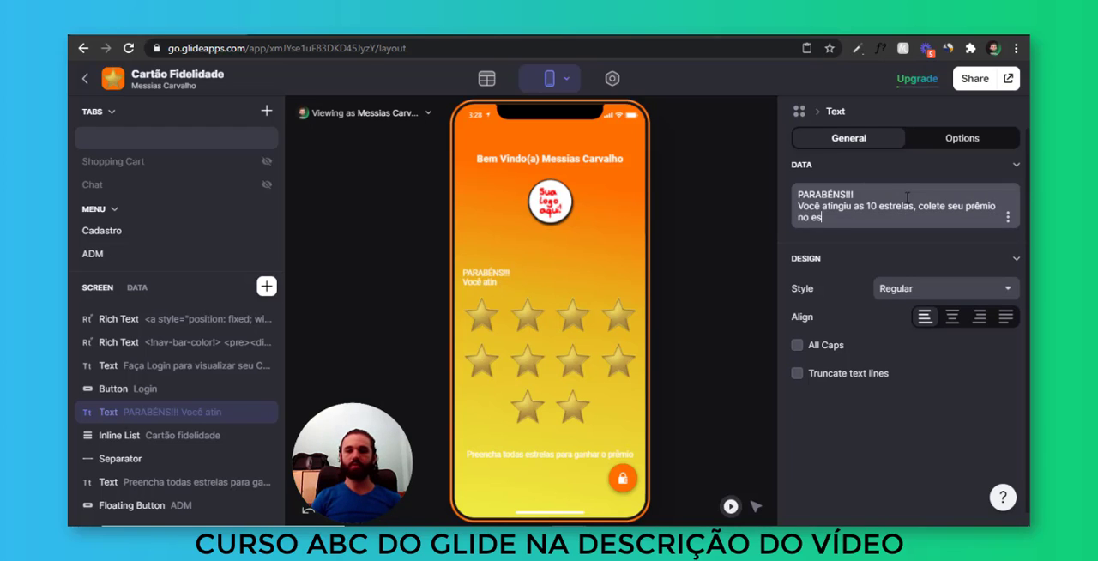
type("tabelecimento!")
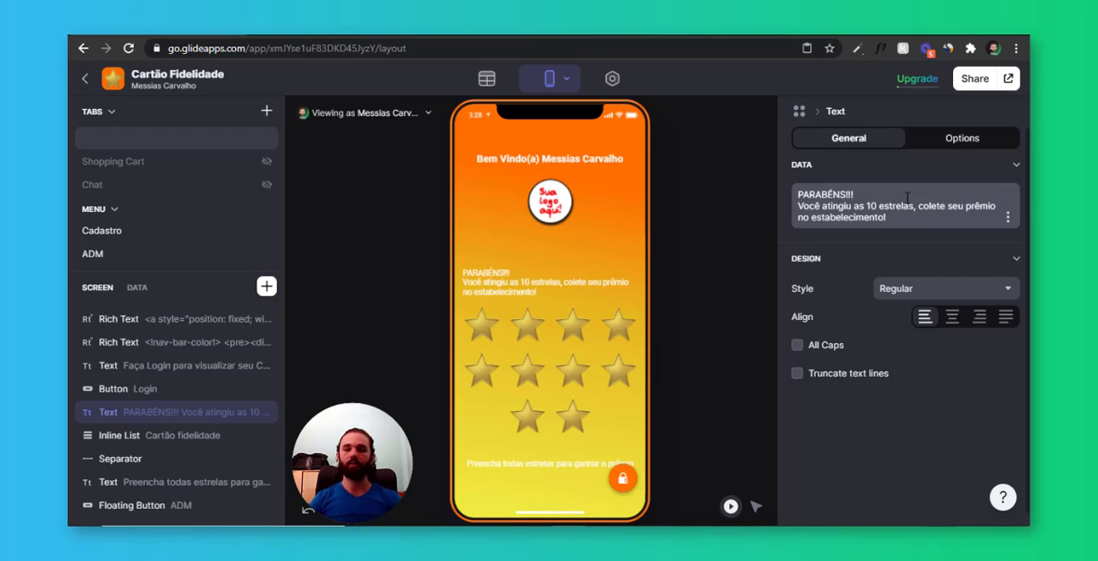
Style the congratulation text as centred Headline 2 and put a sparkles emoji on each side of "PARABÉNS!!!"
left_click(925, 290)
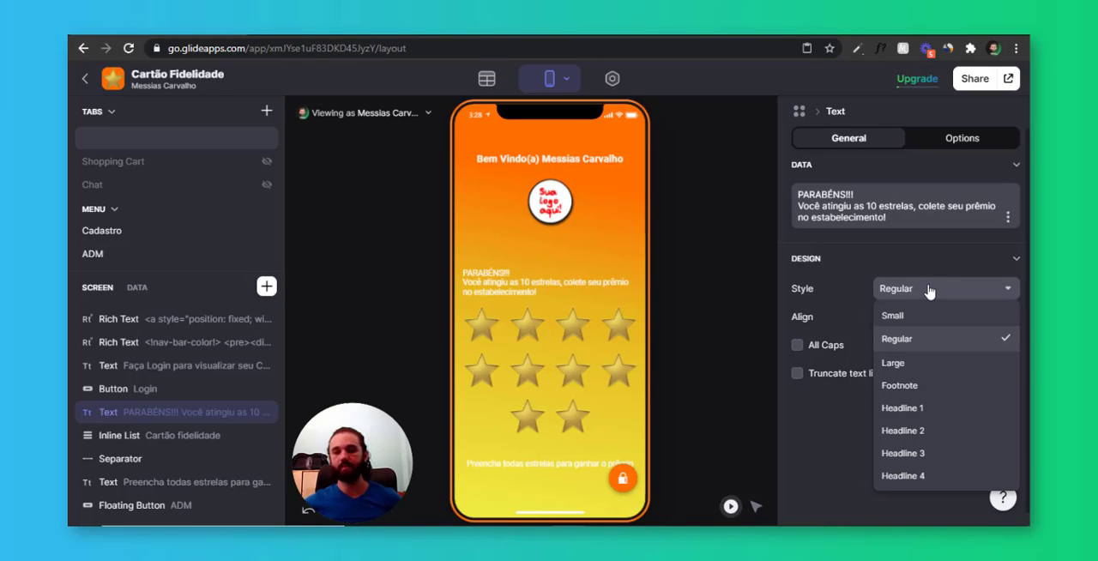
left_click(959, 432)
left_click(950, 319)
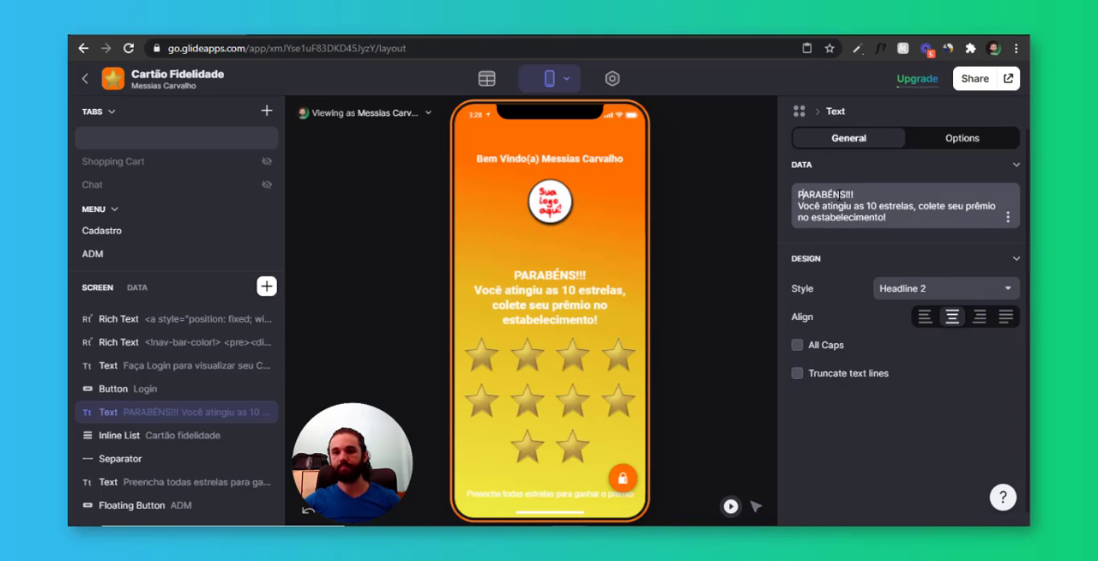
key("ctrl+v")
key("End")
key("ctrl+v")
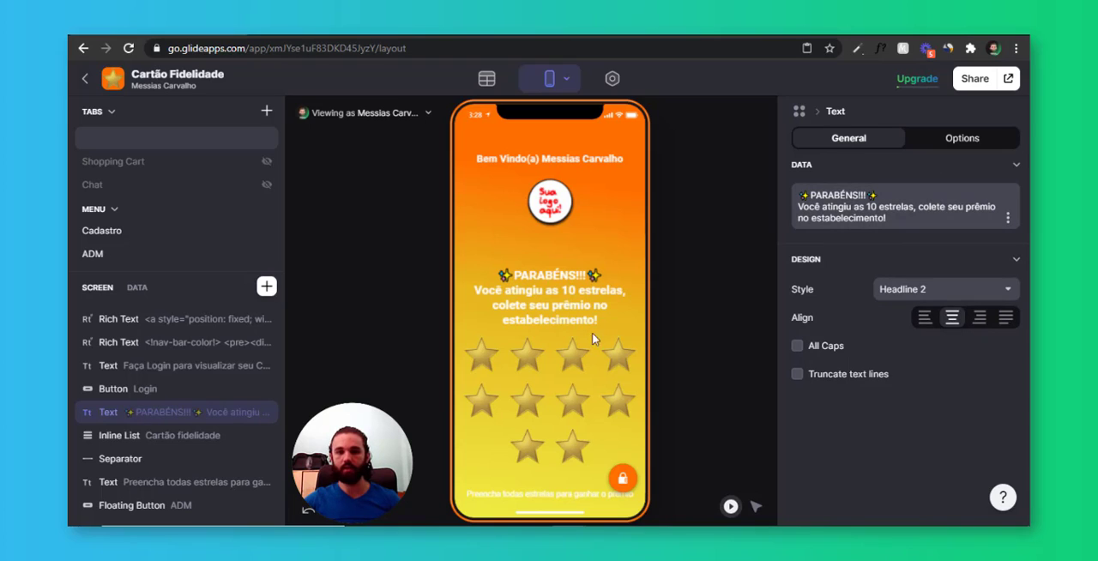
key("ctrl")
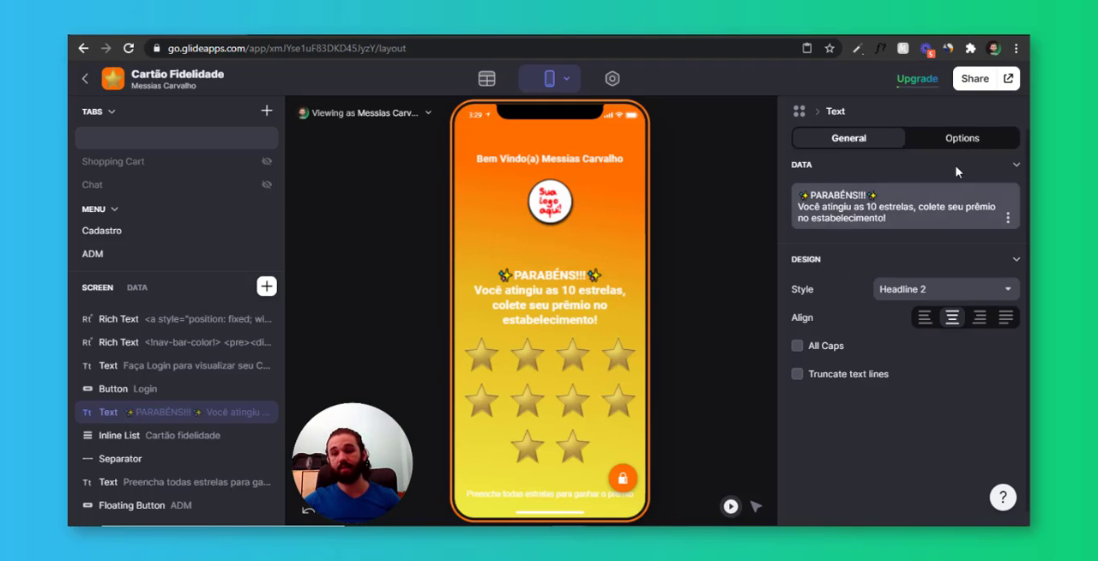
Make the congratulation text visible only when the user's Restante para prêmio equals 0
left_click(962, 137)
left_click(859, 214)
left_click(867, 212)
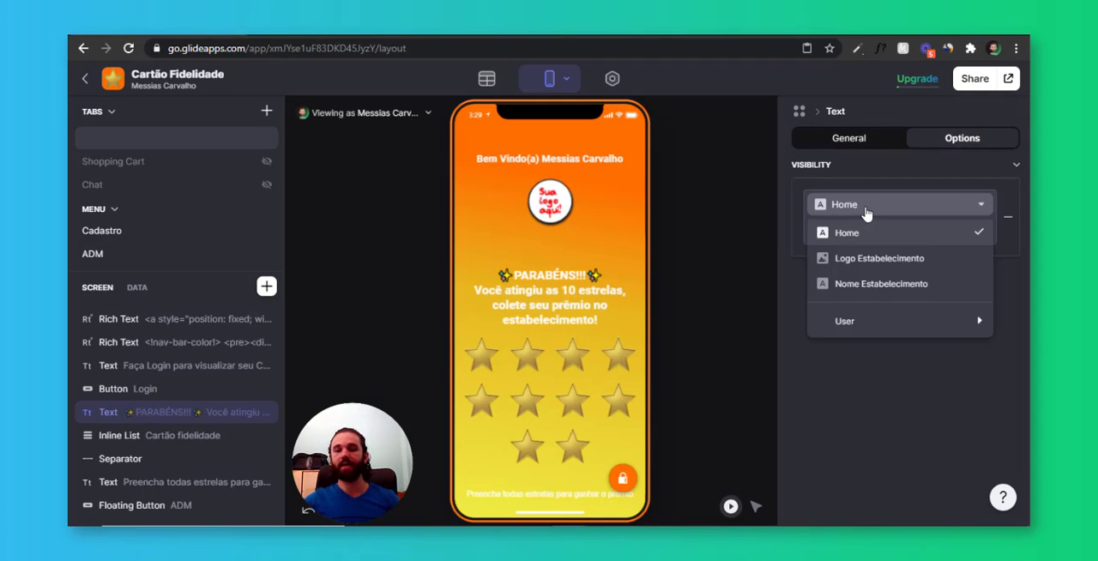
mouse_move(878, 321)
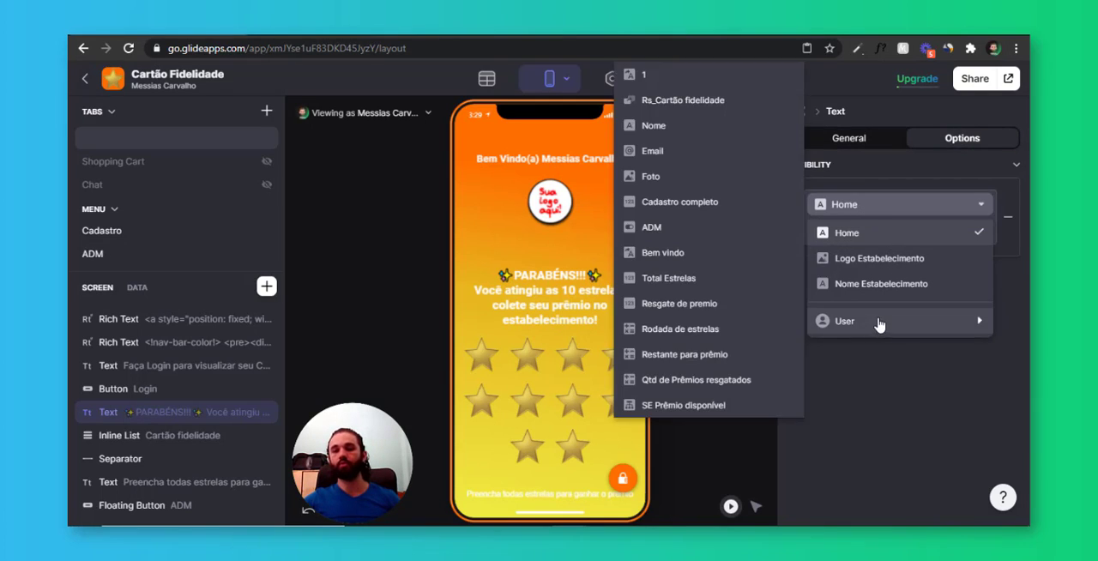
left_click(686, 359)
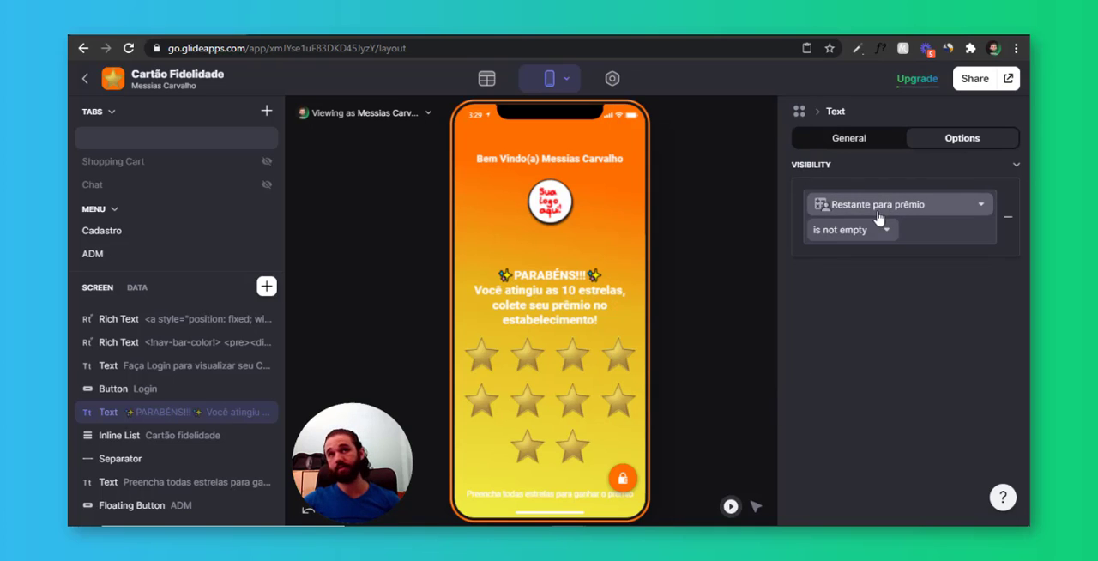
left_click(851, 232)
left_click(826, 255)
left_click(936, 230)
type("0")
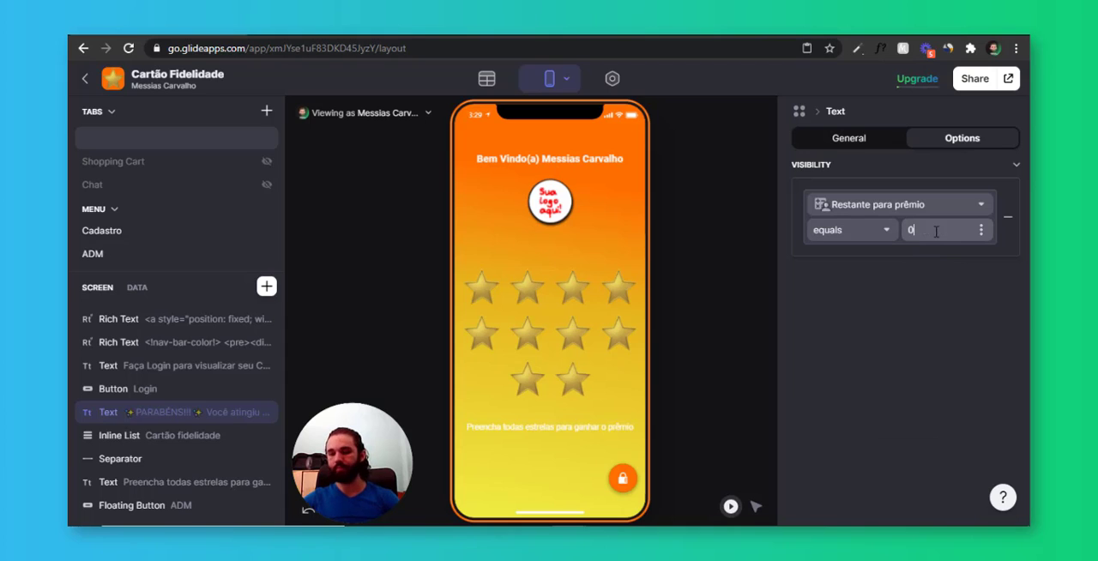
left_click(867, 361)
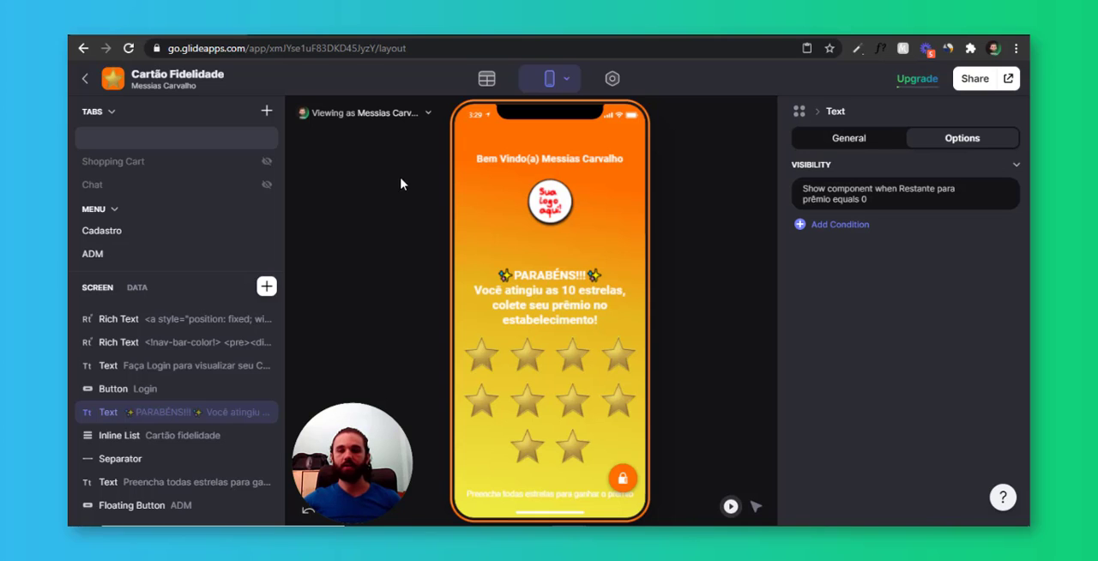
Duplicate the Bem vindo text on the home screen and make the copy show the user's Qtd de Prêmios resgatados
left_click(548, 163)
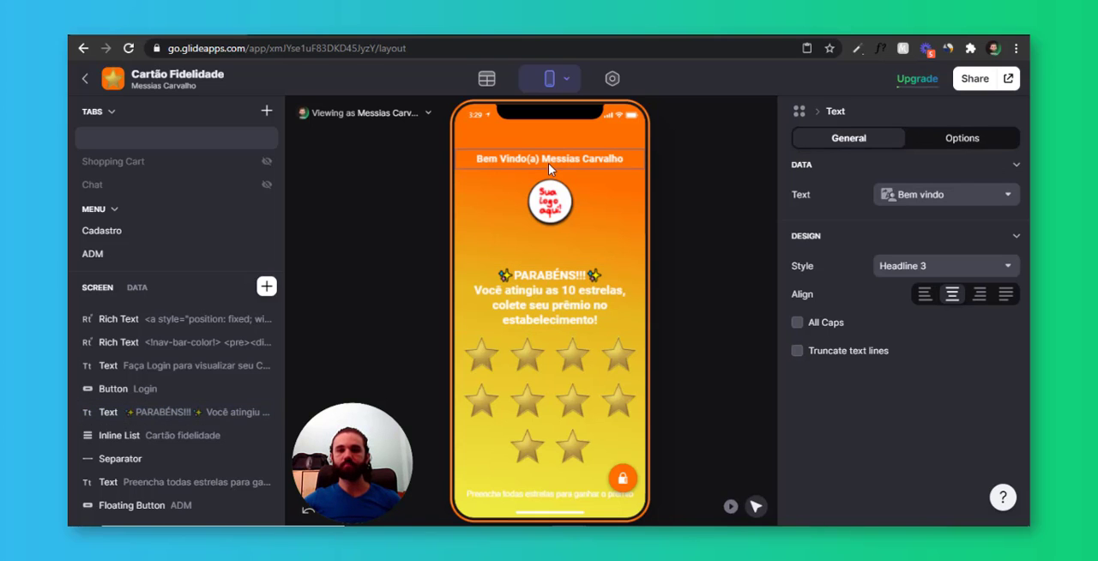
scroll(235, 351, "up", 2)
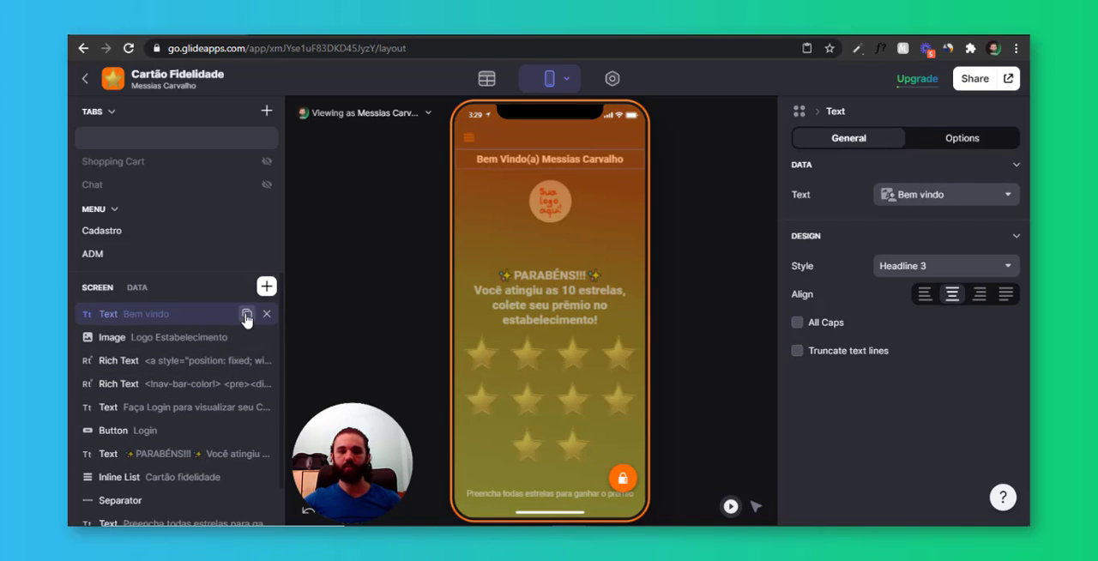
left_click(247, 314)
left_click(191, 339)
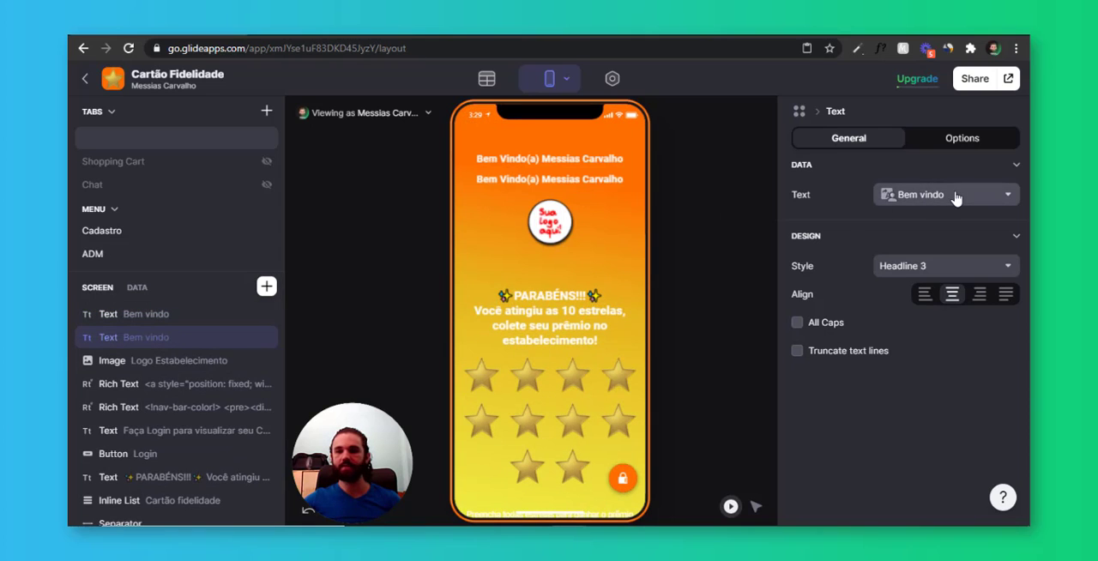
left_click(953, 195)
mouse_move(873, 376)
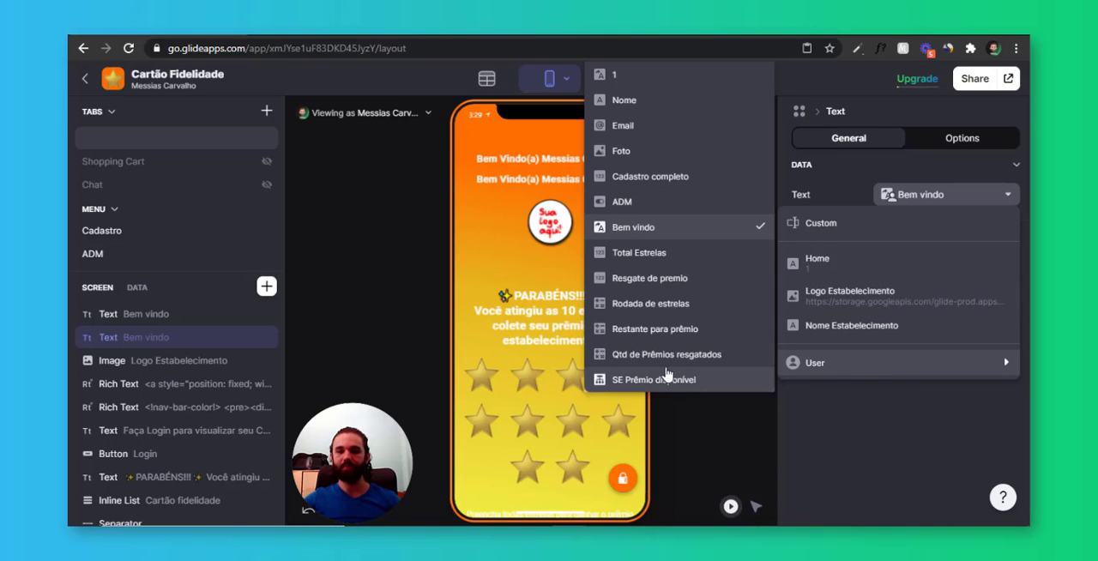
left_click(705, 355)
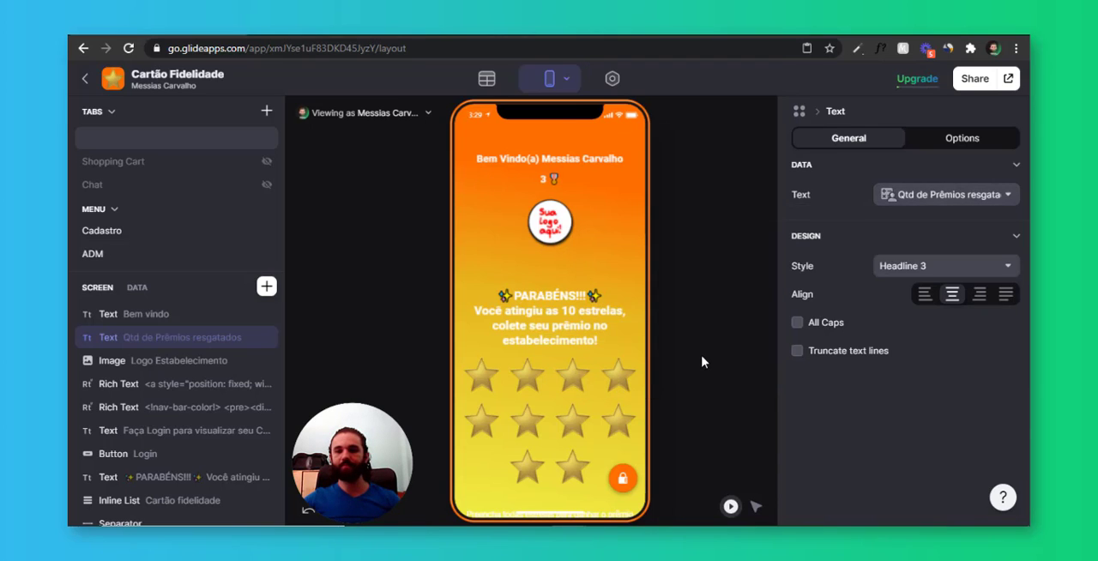
Set the redeemed-prizes text to the Headline 1 style and review the home screen in the preview
left_click(951, 266)
left_click(929, 384)
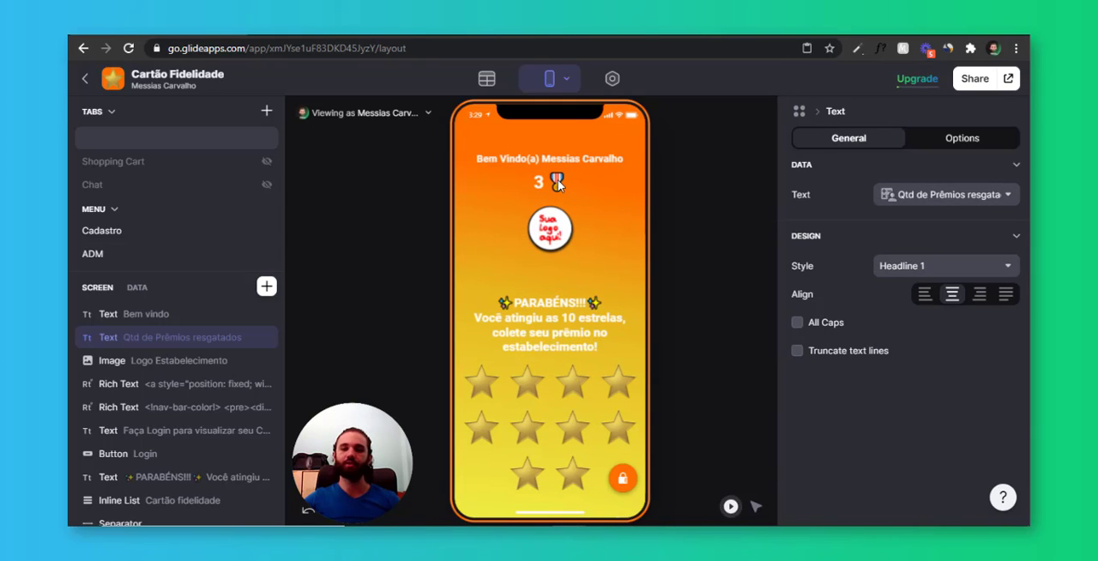
scroll(558, 190, "down", 1)
scroll(587, 258, "up", 1)
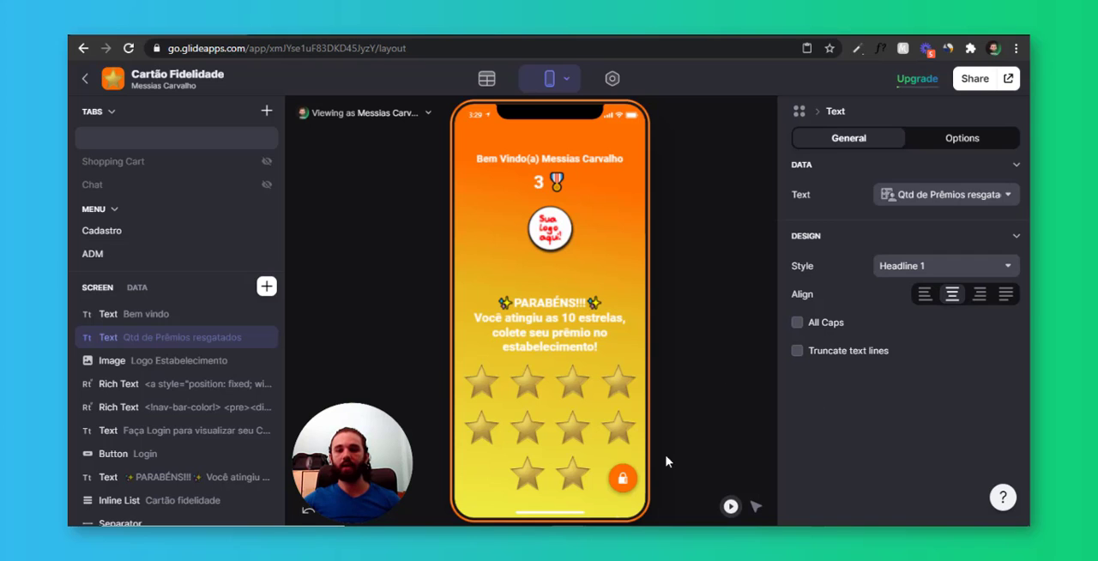
Copy the gradient background code from the first Rich Text component on the home screen
left_click(623, 478)
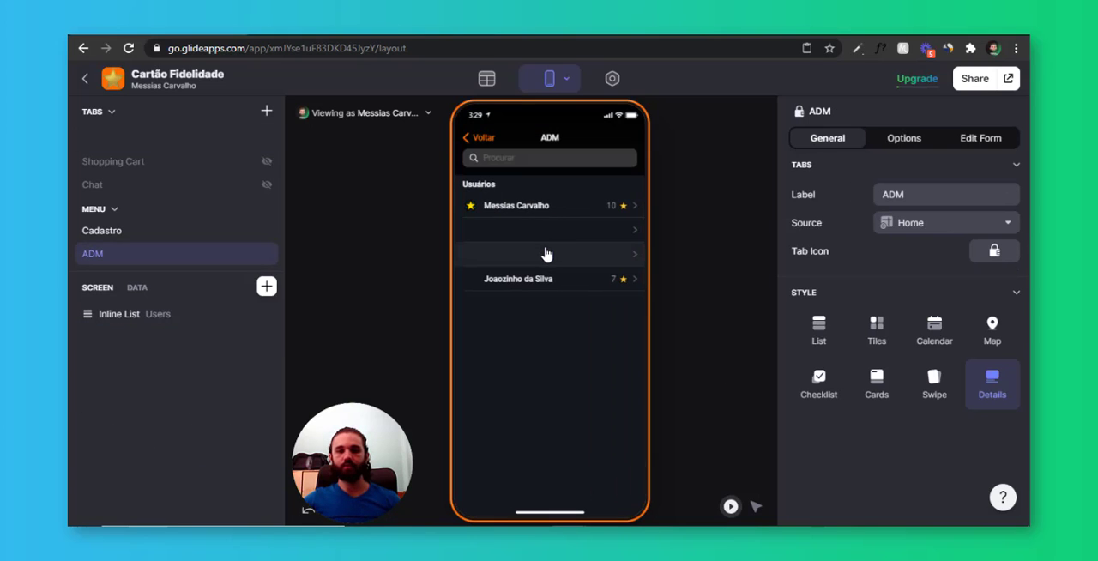
left_click(492, 146)
scroll(179, 387, "down", 3)
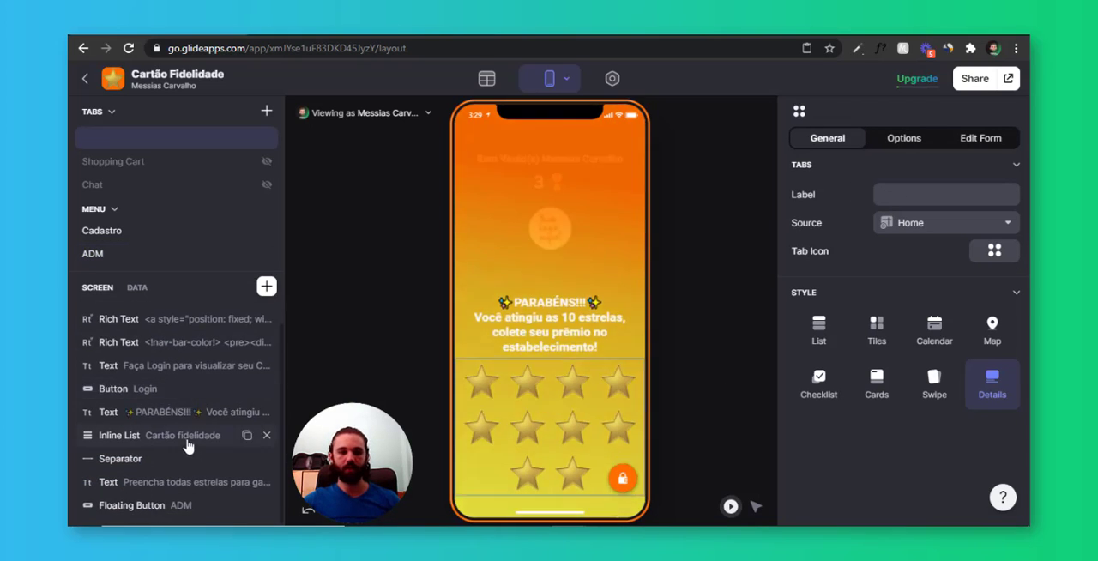
scroll(188, 446, "up", 3)
left_click(171, 384)
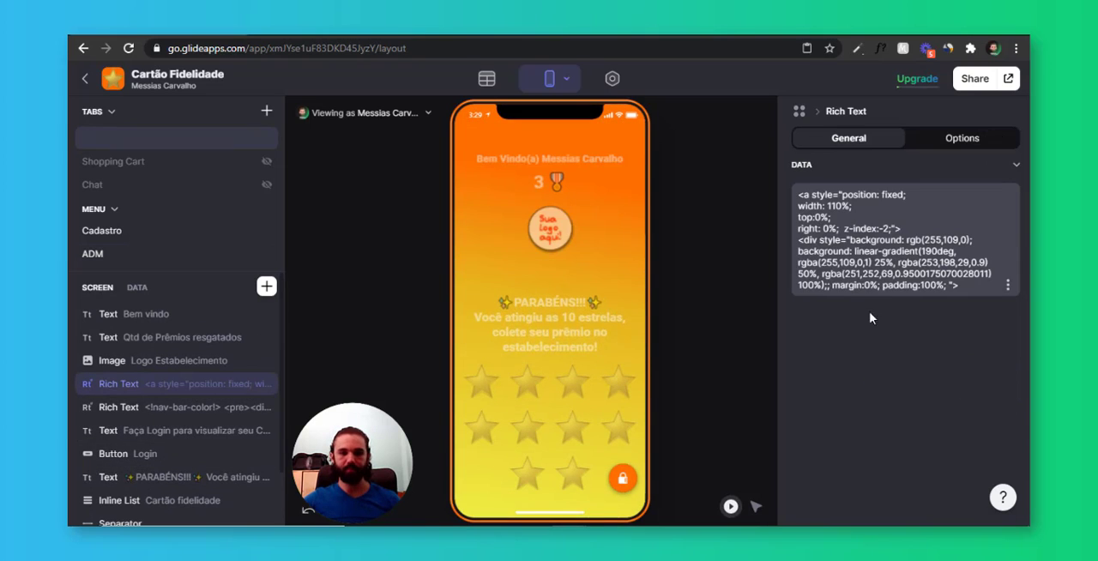
left_click(879, 268)
key("ctrl+a")
key("ctrl+c")
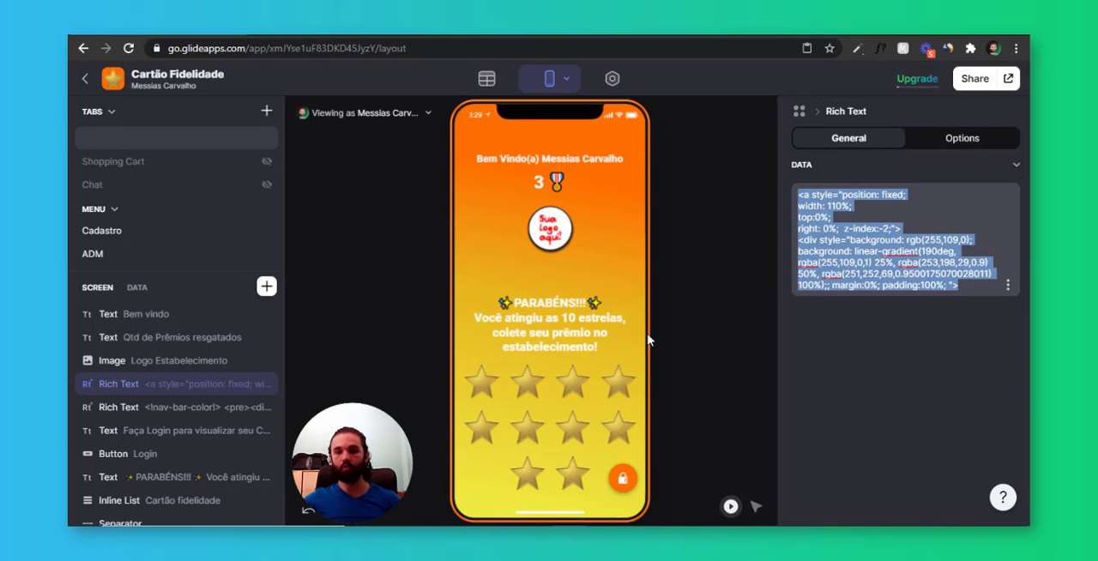
Add a Rich Text component to the ADM screen and paste the copied gradient background code as its custom text
left_click(623, 478)
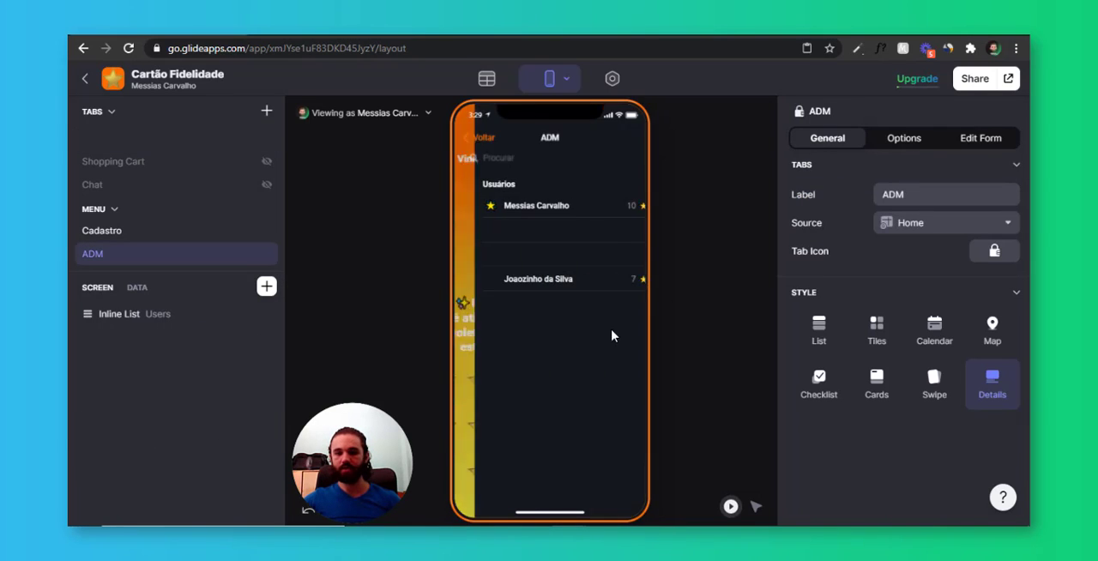
left_click(267, 286)
left_click(422, 210)
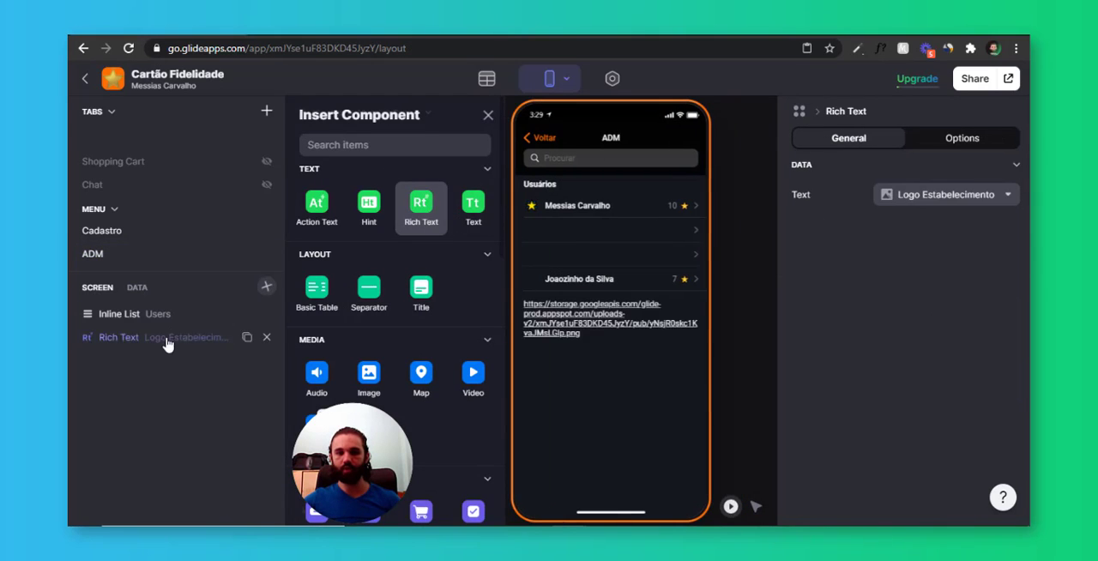
left_click(944, 194)
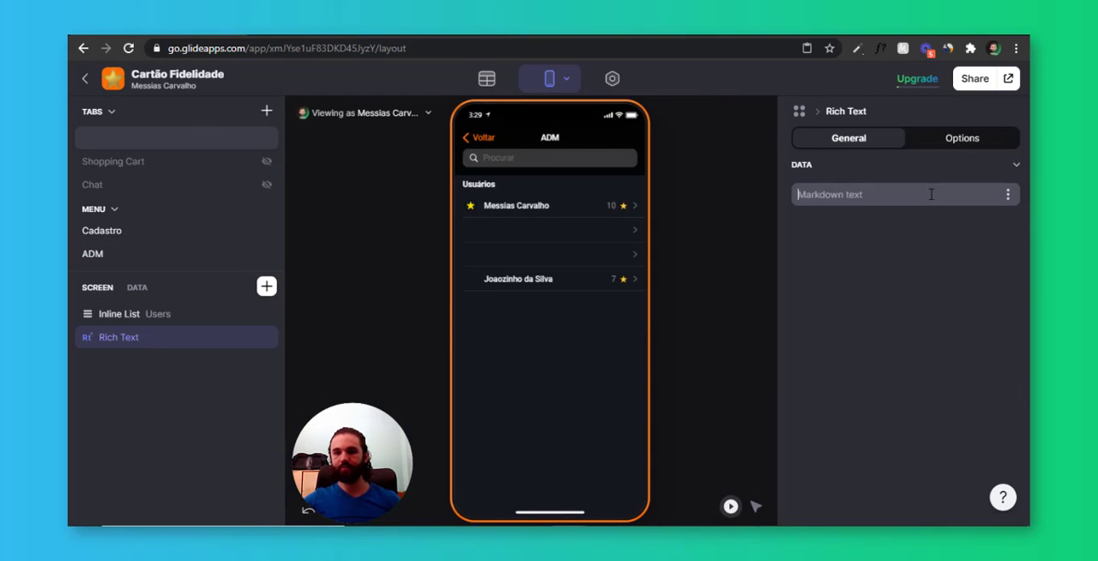
key("ctrl+v")
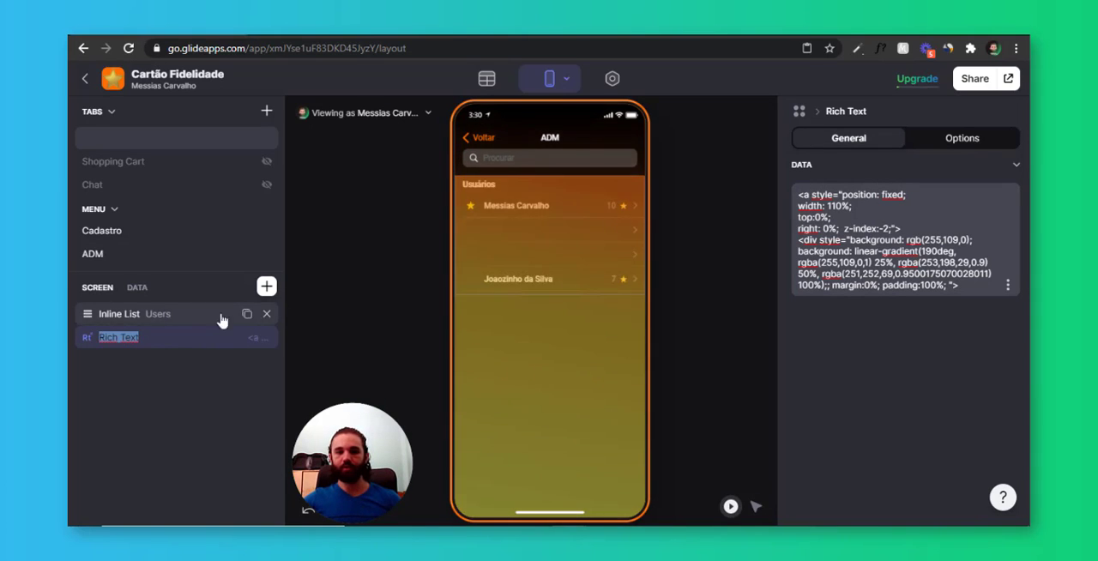
Sort the Usuários inline list on the ADM screen by Rodada de estrelas in descending order
left_click(223, 316)
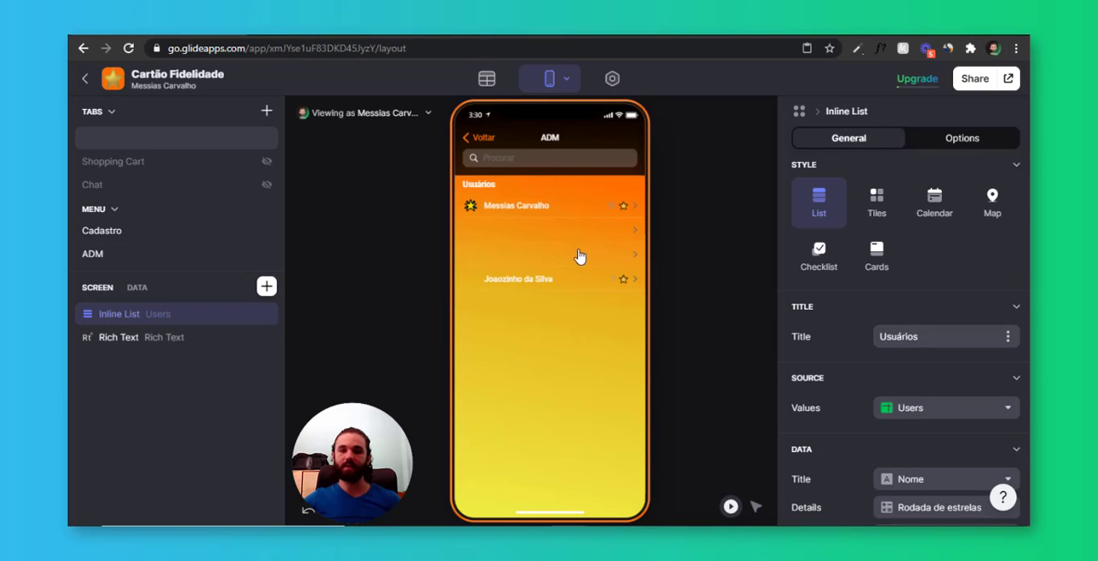
left_click(982, 139)
scroll(892, 257, "down", 2)
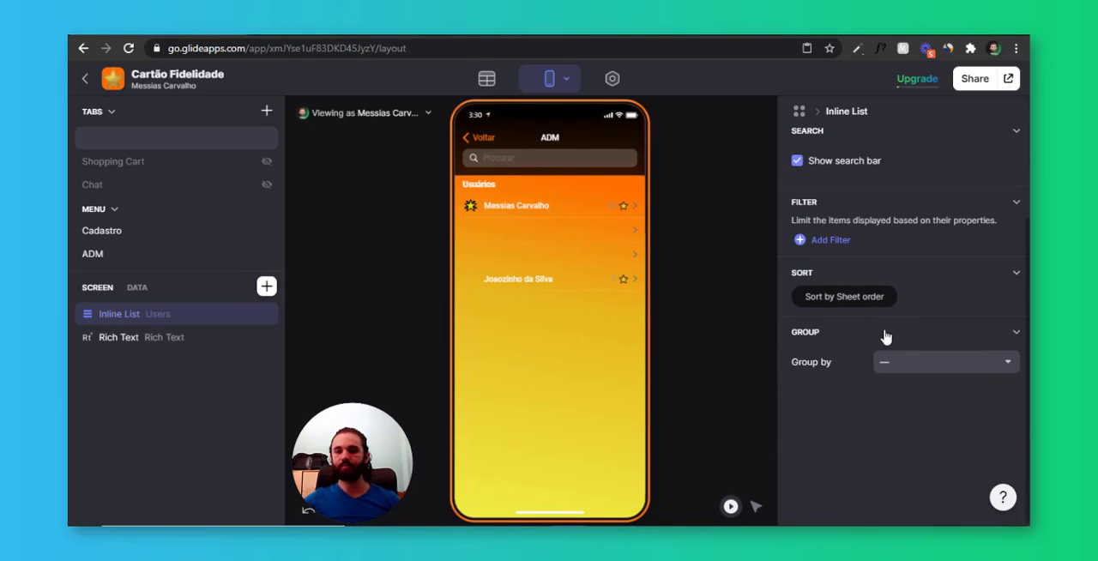
left_click(804, 241)
left_click(1010, 256)
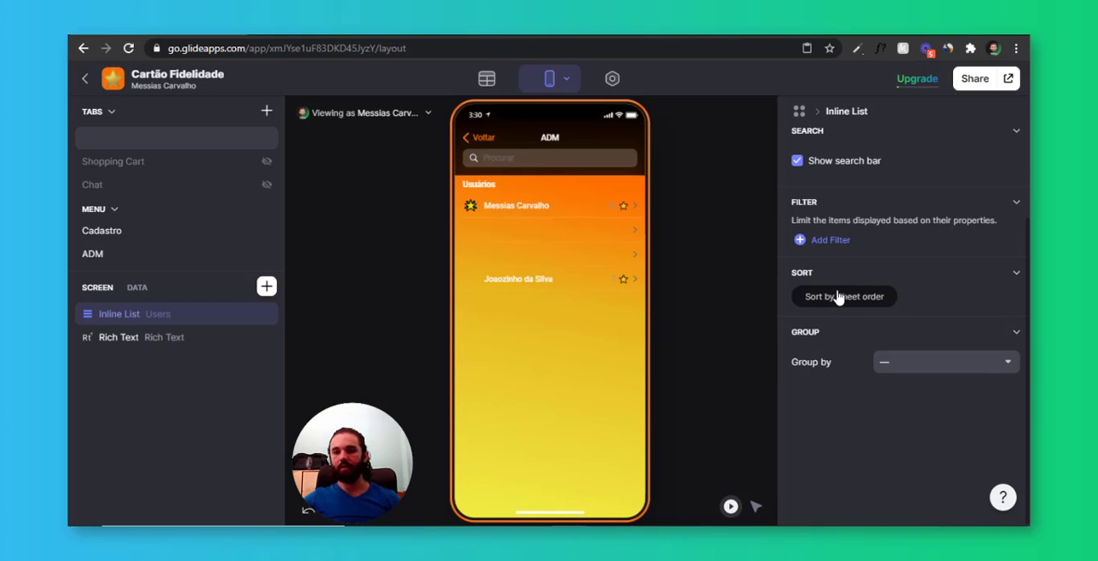
left_click(885, 295)
left_click(880, 316)
scroll(880, 180, "down", 5)
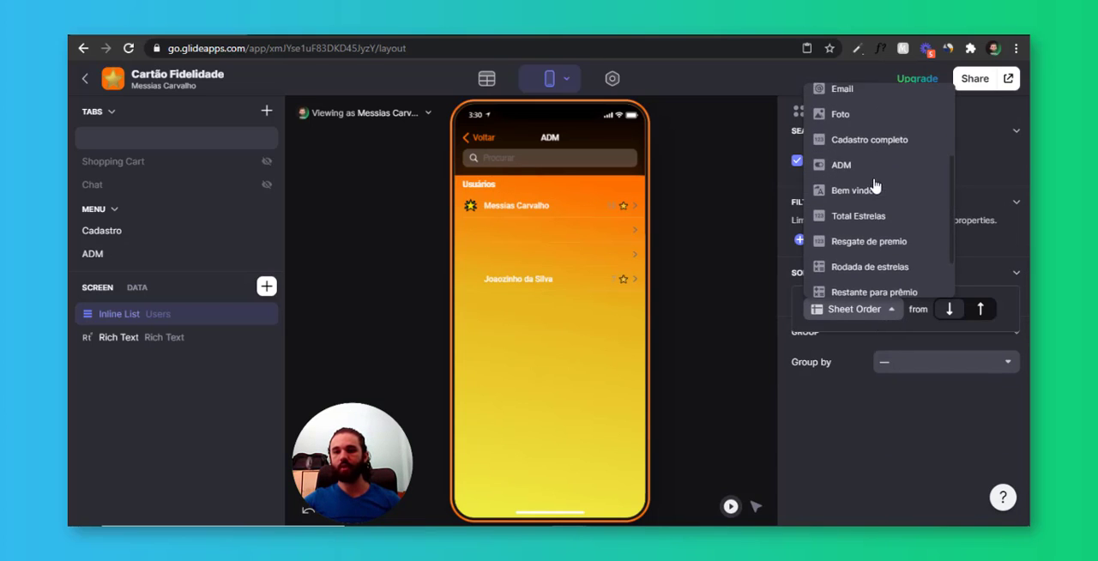
left_click(880, 208)
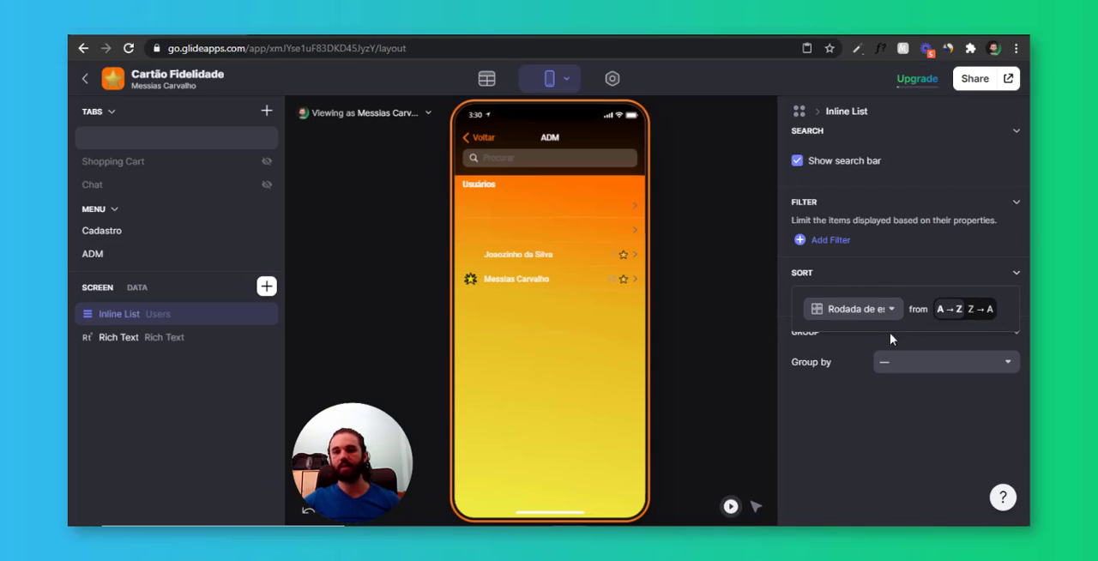
left_click(987, 312)
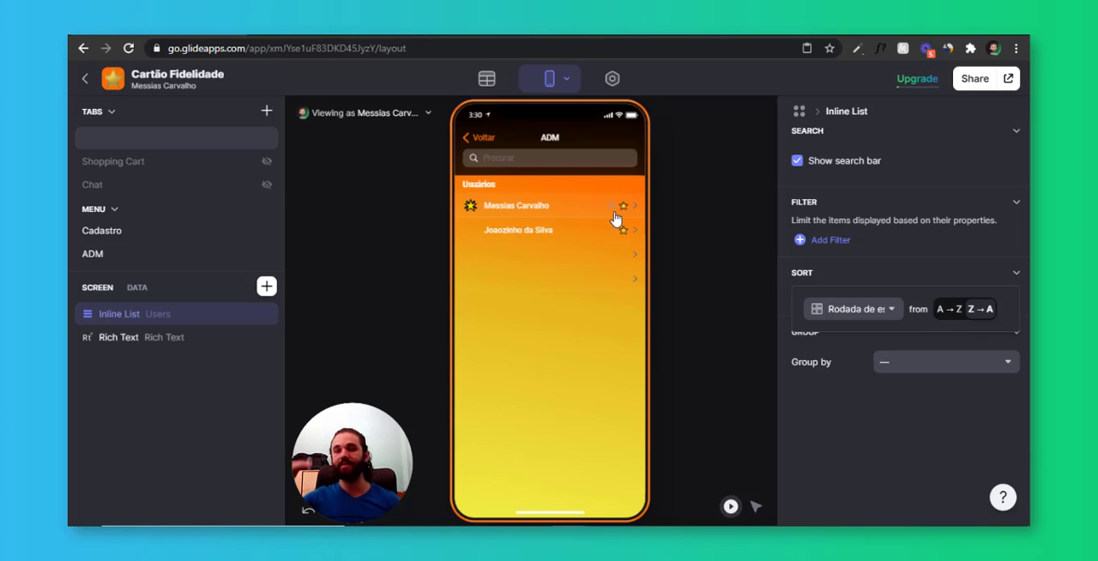
left_click(604, 359)
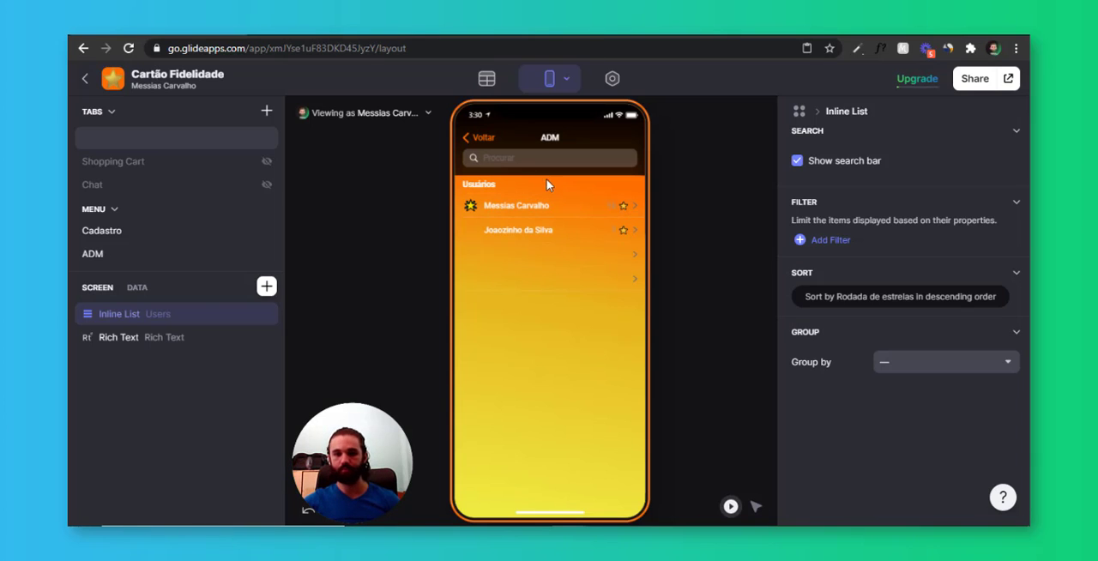
Return to the home screen preview, then place the published app's window beside the editor and reload it
left_click(487, 138)
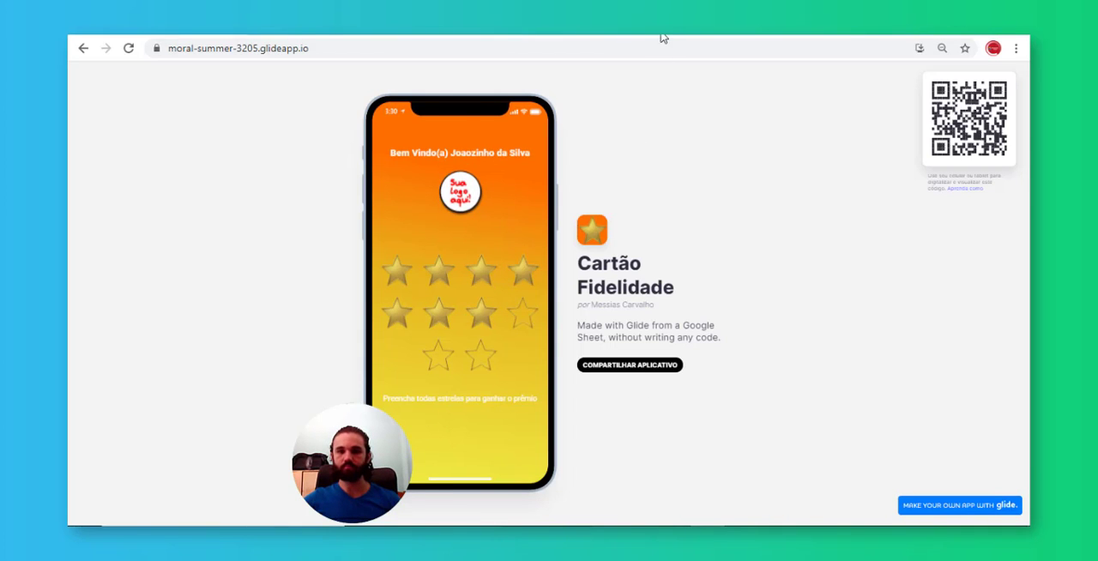
double_click(661, 35)
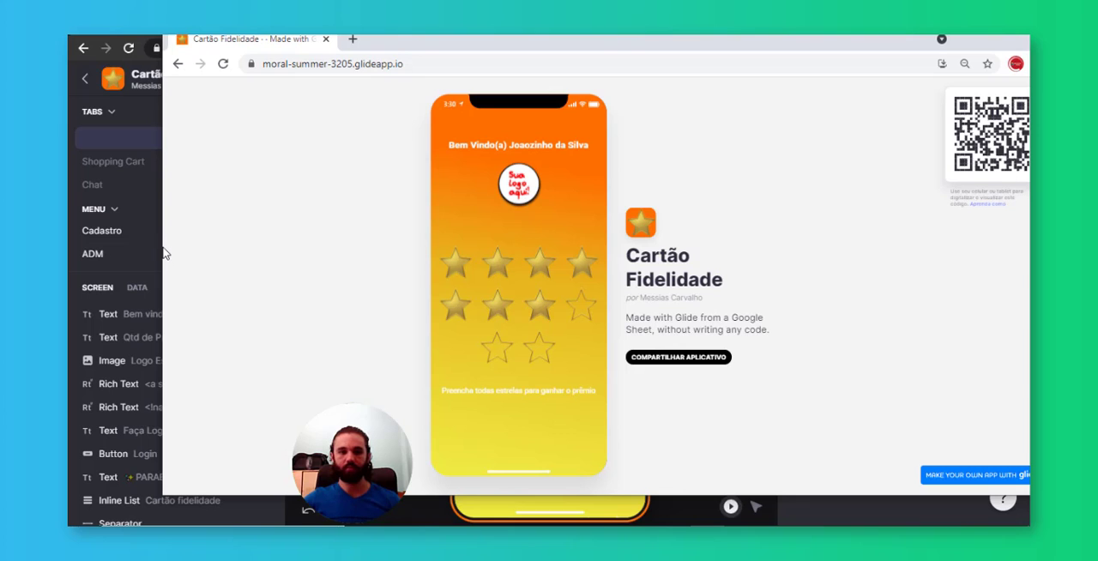
left_click_drag(162, 246, 702, 249)
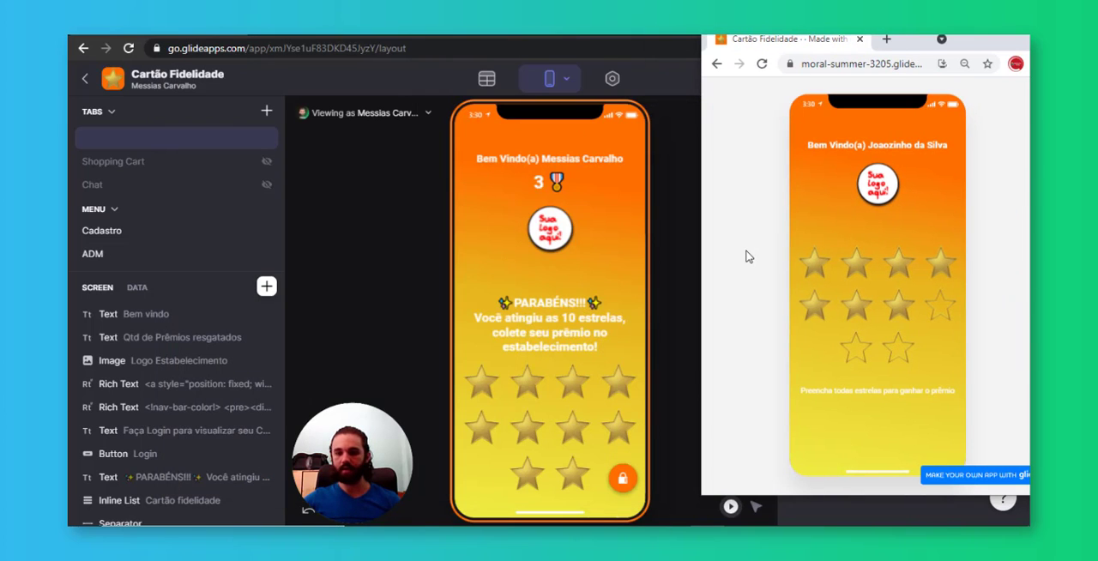
key("F5")
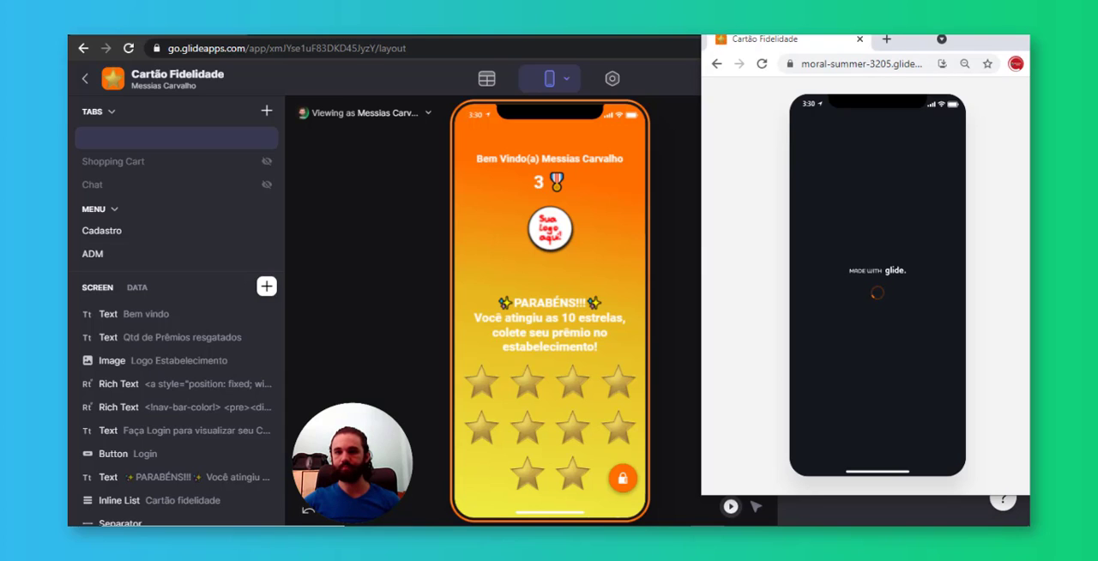
mouse_move(889, 24)
left_mouse_down()
mouse_move(889, 14)
mouse_move(896, 35)
mouse_move(874, 35)
mouse_move(886, 35)
left_mouse_up()
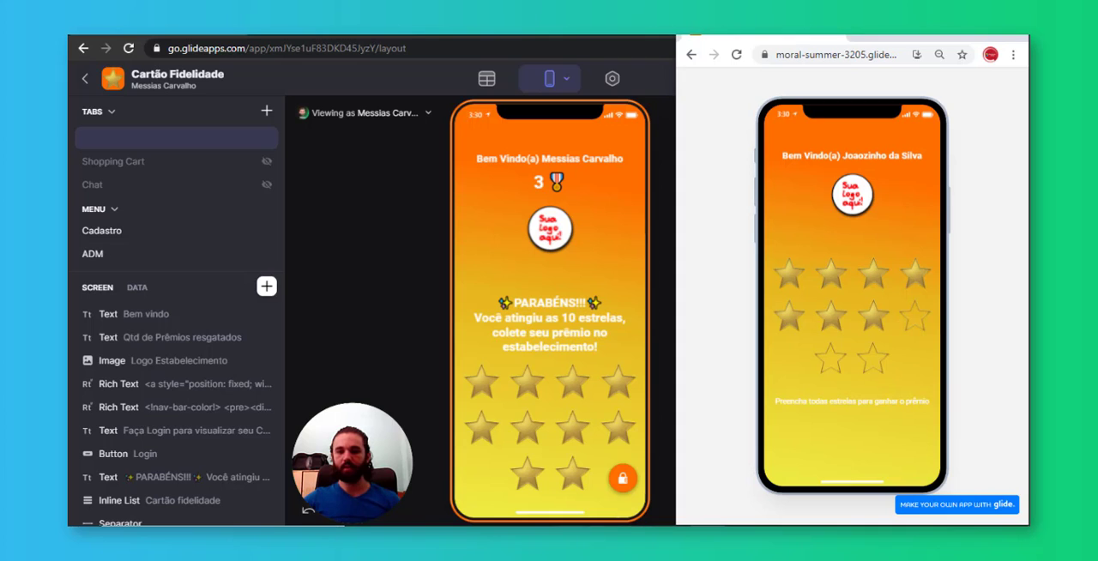
Open the published app in a second browser window opposite the customer's window and clear the other windows between them
left_click(972, 29)
left_click(1010, 80)
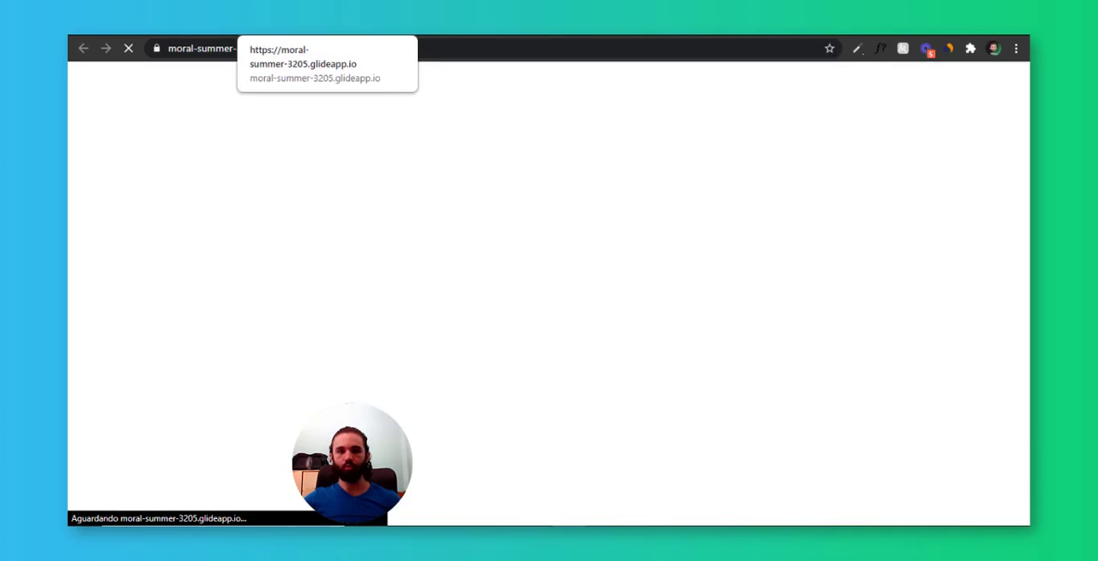
left_click_drag(377, 31, 617, 49)
left_click_drag(953, 311, 417, 322)
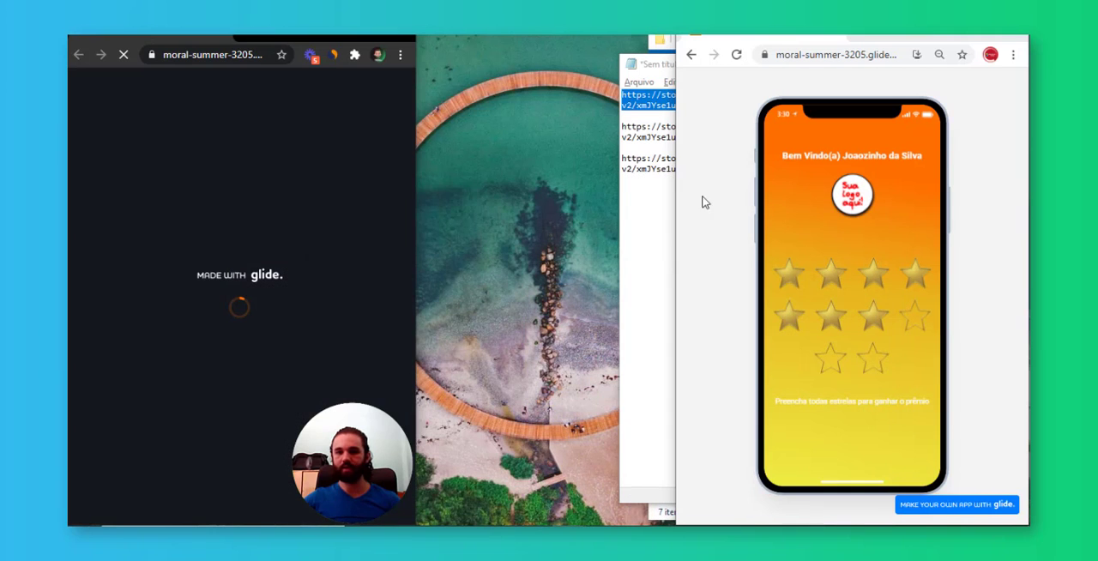
left_click(659, 65)
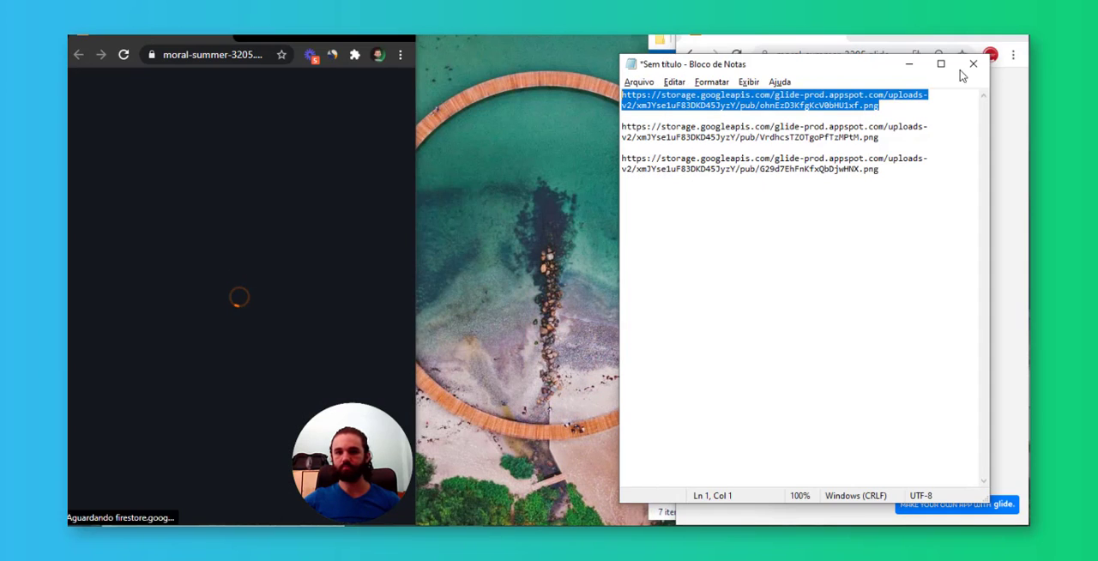
left_click(910, 64)
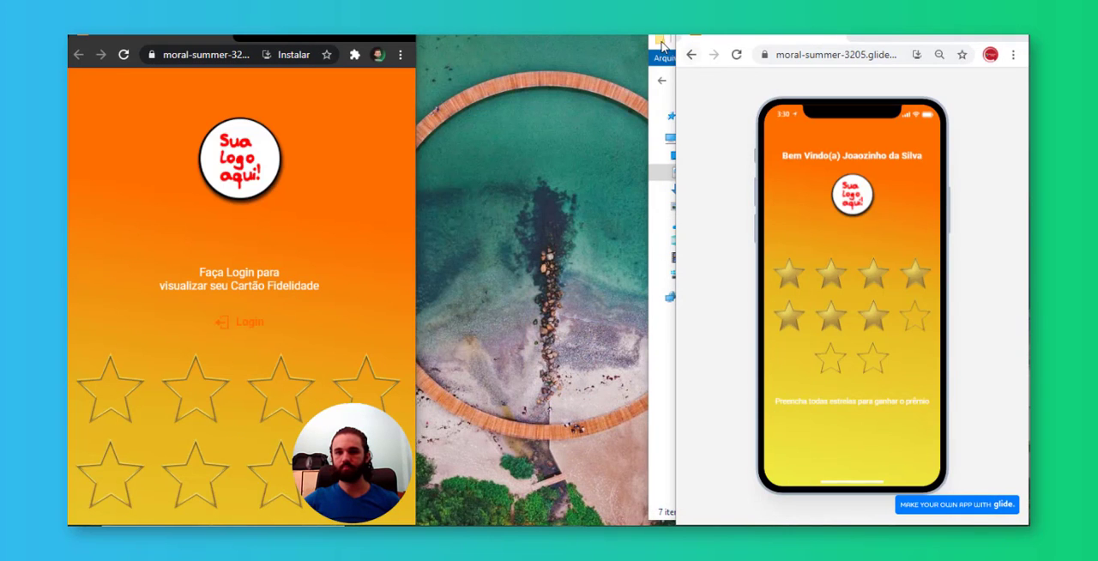
left_click(661, 40)
left_click(1004, 39)
left_click_drag(276, 36, 280, 37)
Zoom out the second window's page until the app shows completely inside its phone frame
scroll(316, 230, "down", 3)
scroll(323, 296, "up", 3)
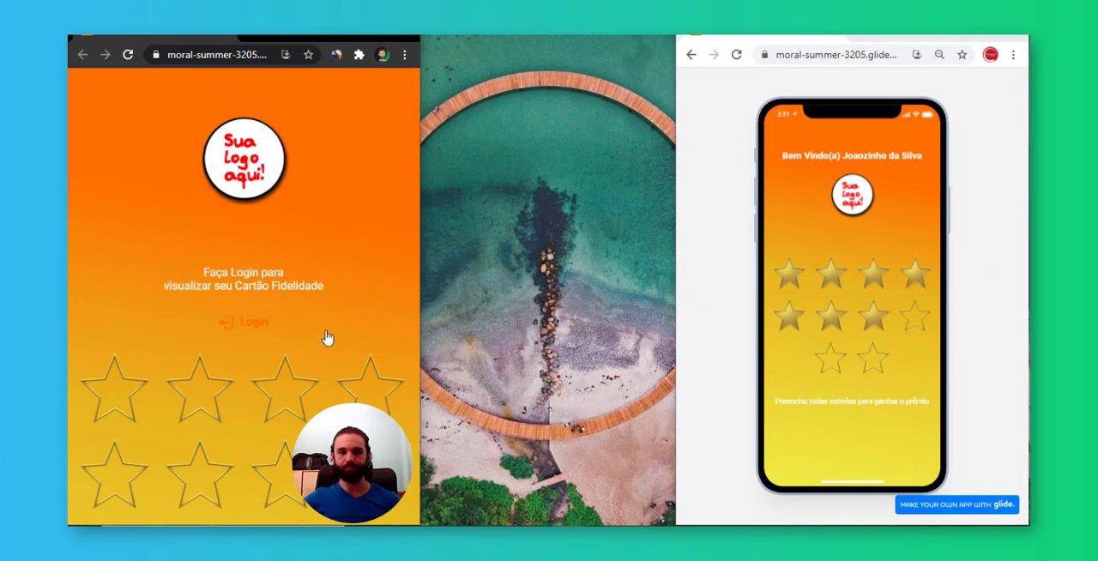
scroll(329, 334, "down", 1)
scroll(332, 257, "up", 1)
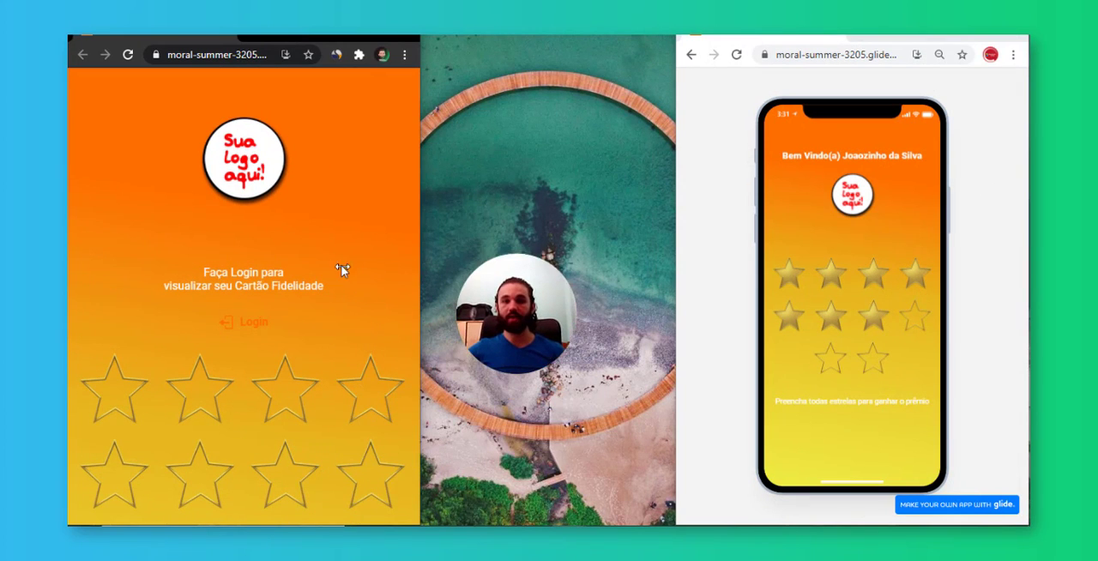
key("ctrl+minus")
key("ctrl+minus")
key("ctrl+minus")
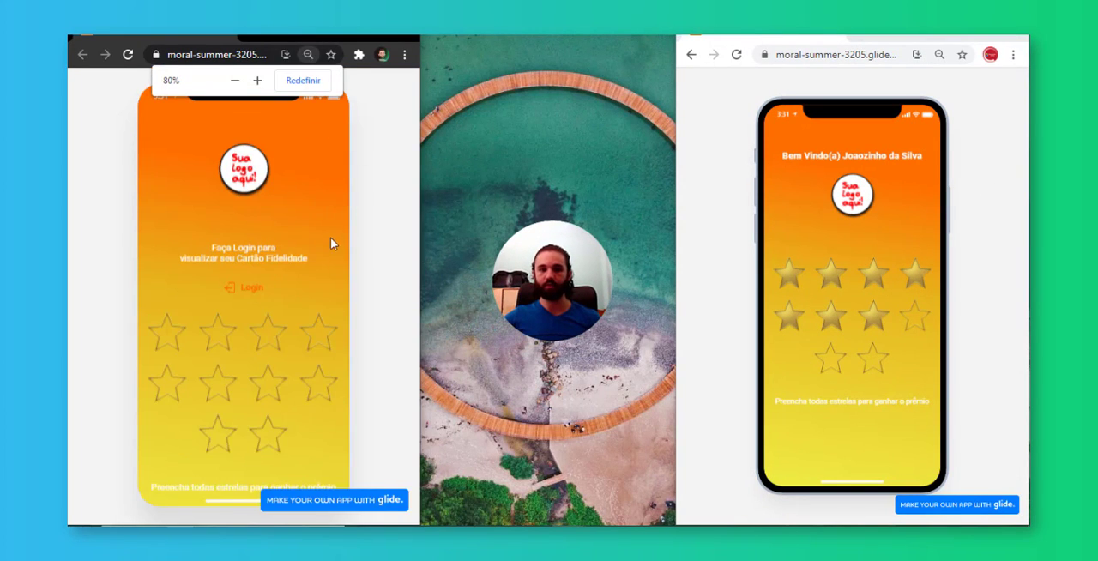
key("ctrl+minus")
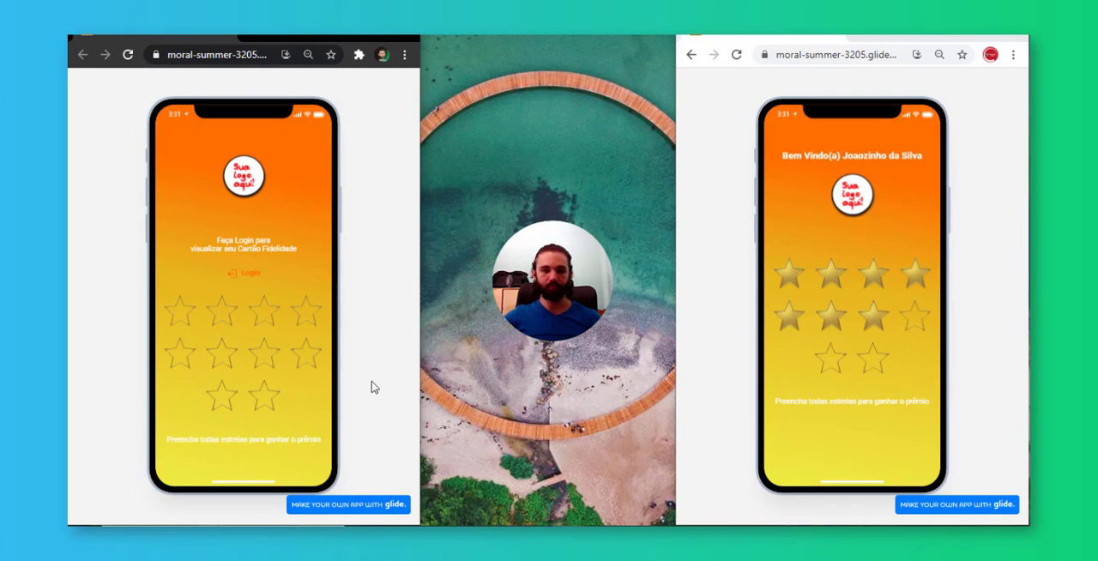
Log in to the published app through Google with the administrator's account
left_click(251, 274)
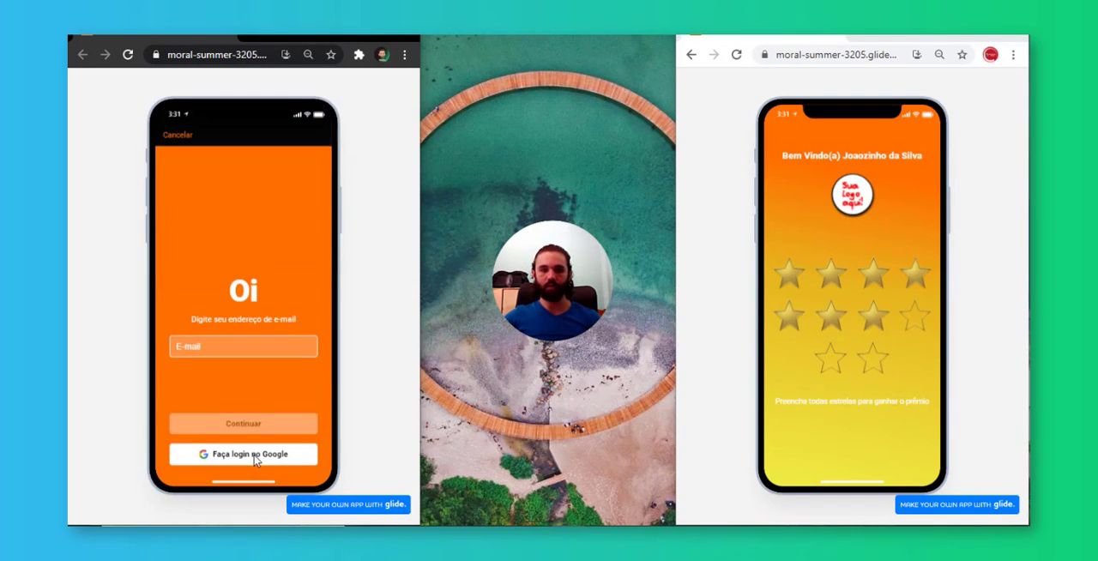
left_click(255, 460)
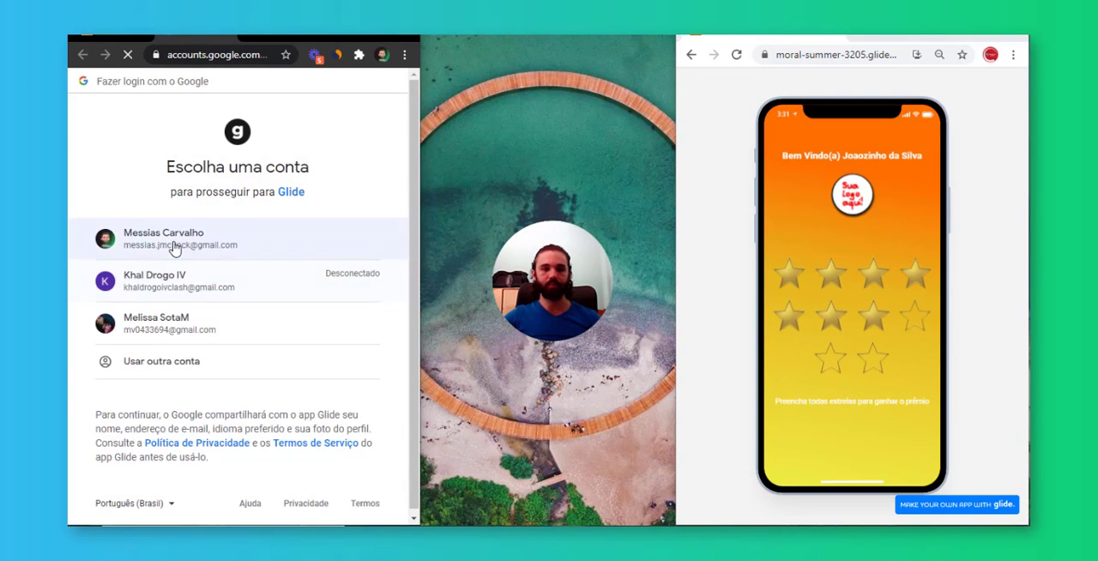
left_click(176, 246)
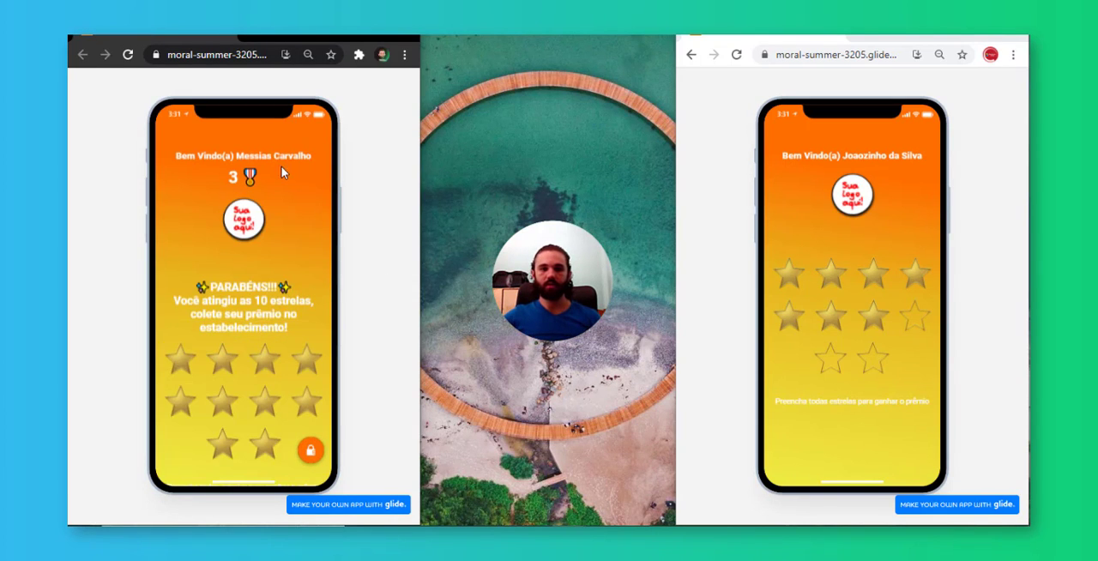
Open the test customer's record from the ADM list and add three stars to complete the card
left_click(314, 456)
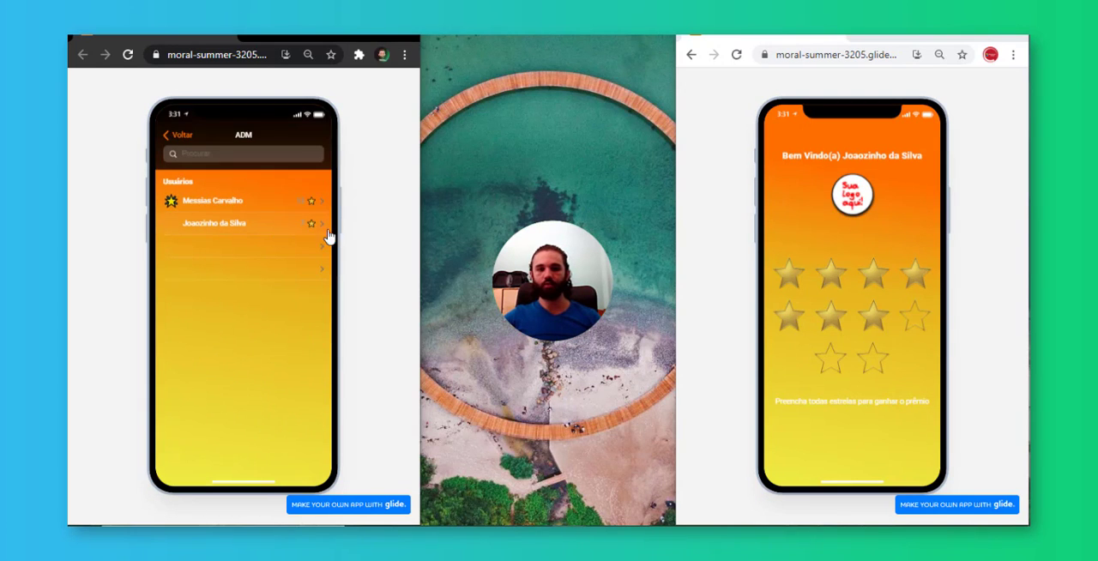
left_click(306, 225)
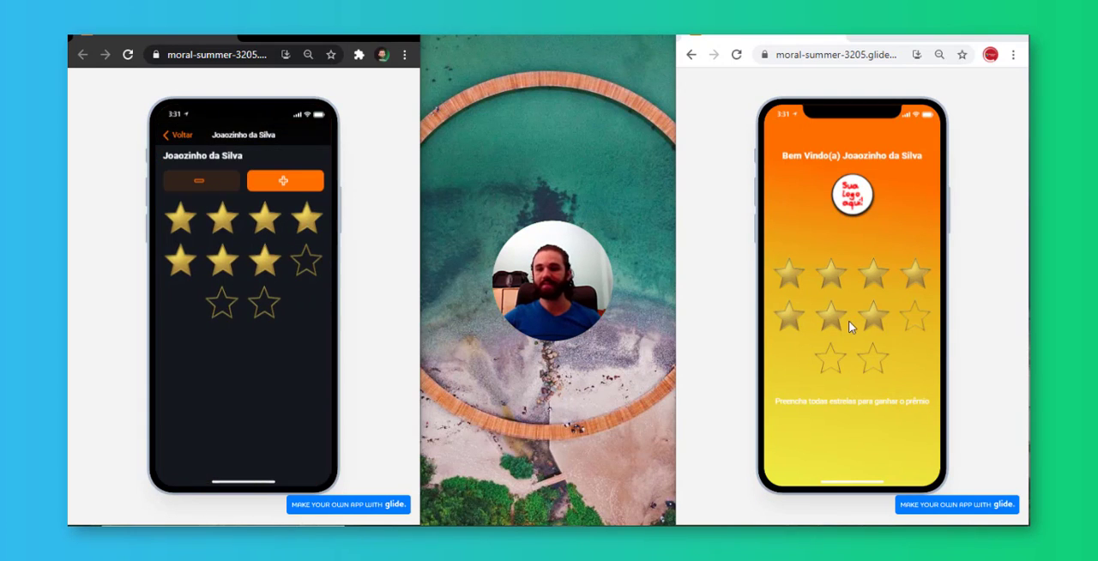
left_click(296, 186)
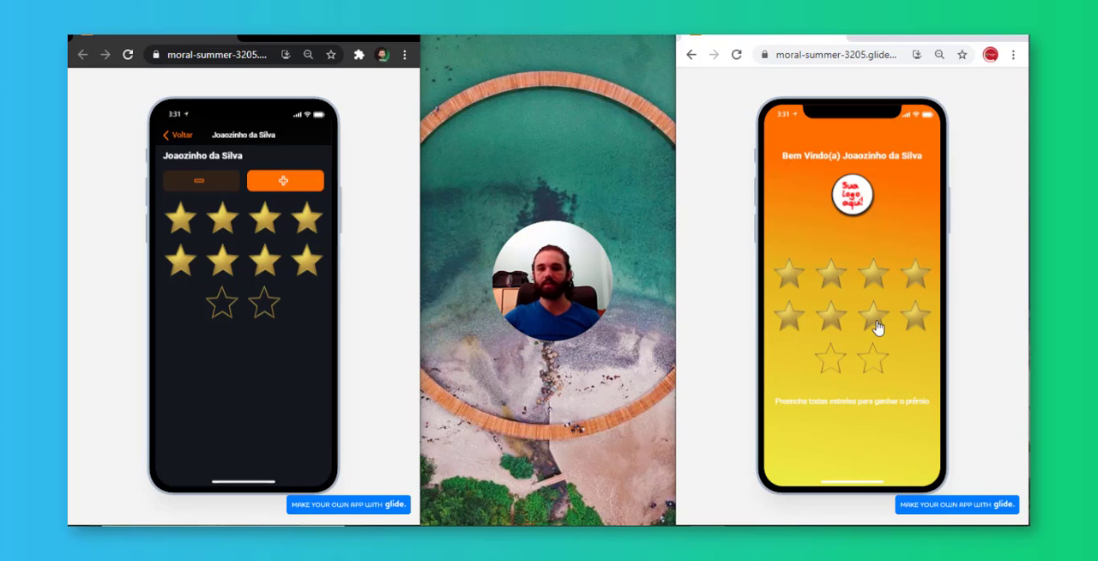
left_click(293, 187)
left_click(292, 183)
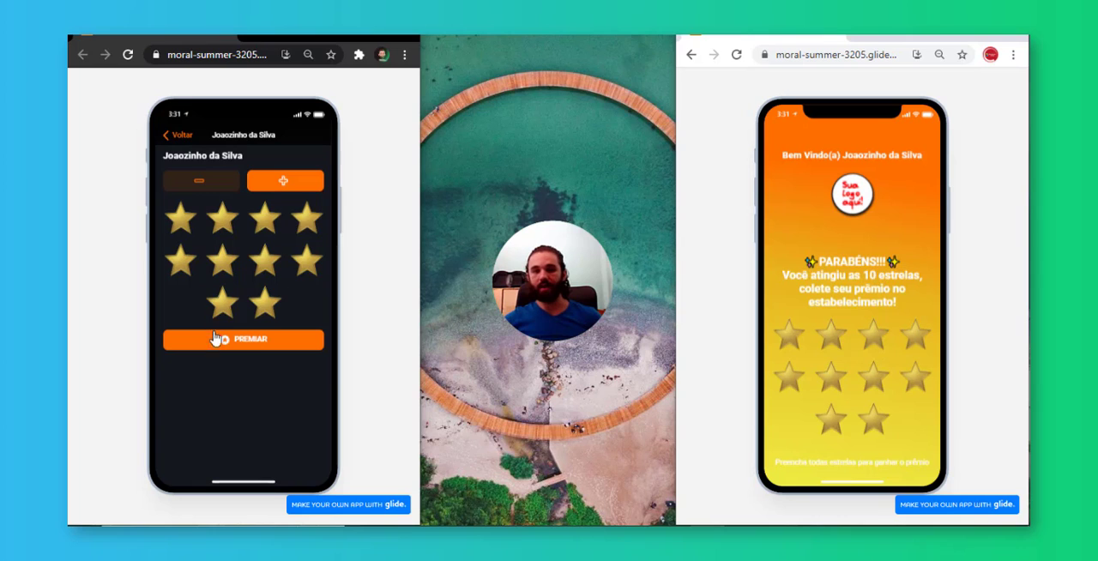
Award the customer's first prize with PREMIAR and check the updated card in the customer's app
left_click(260, 341)
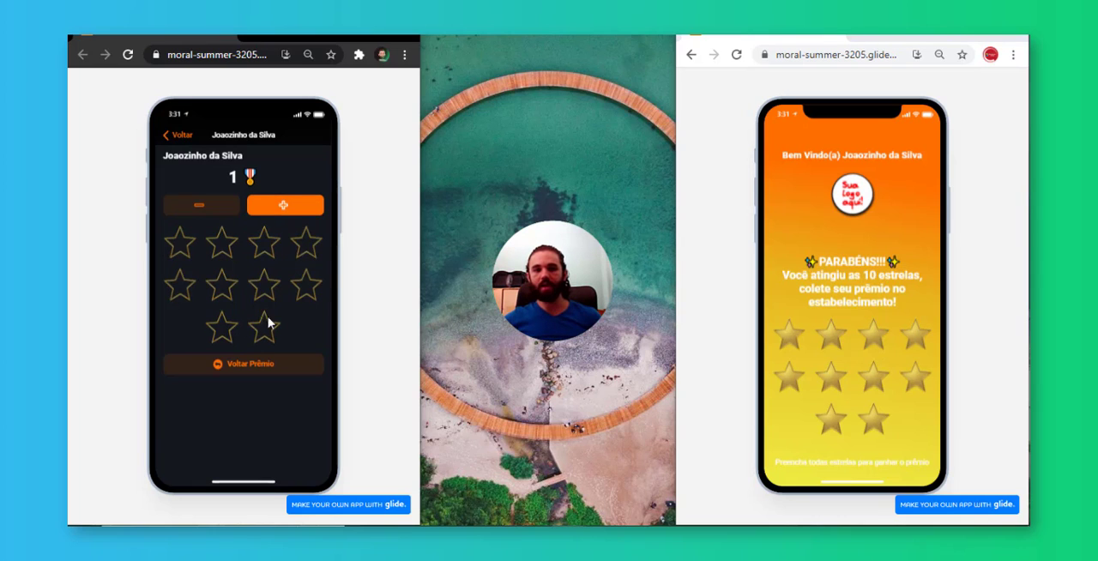
left_click(240, 177)
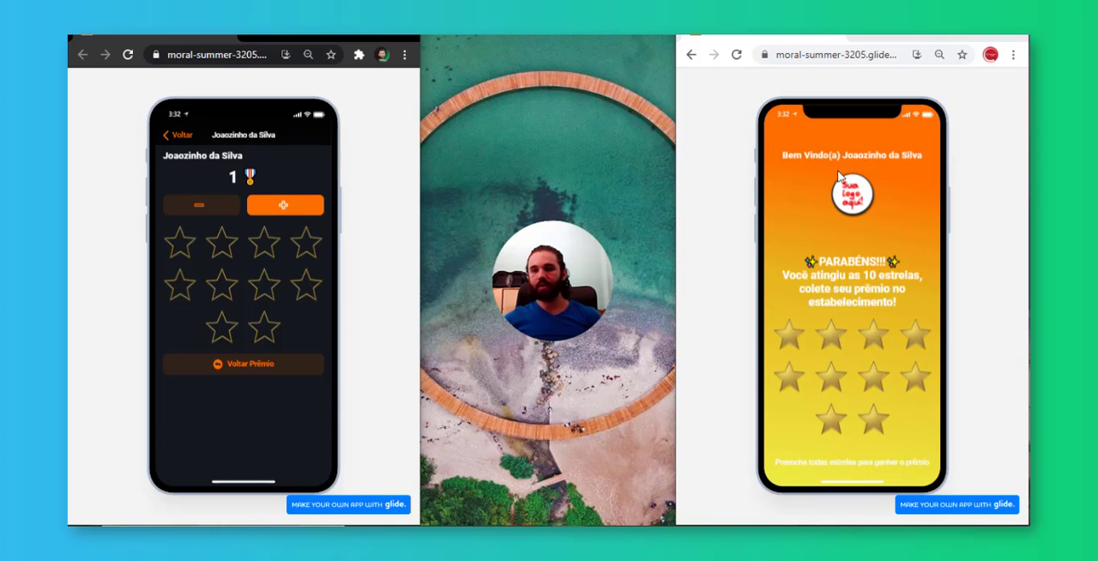
left_click(959, 286)
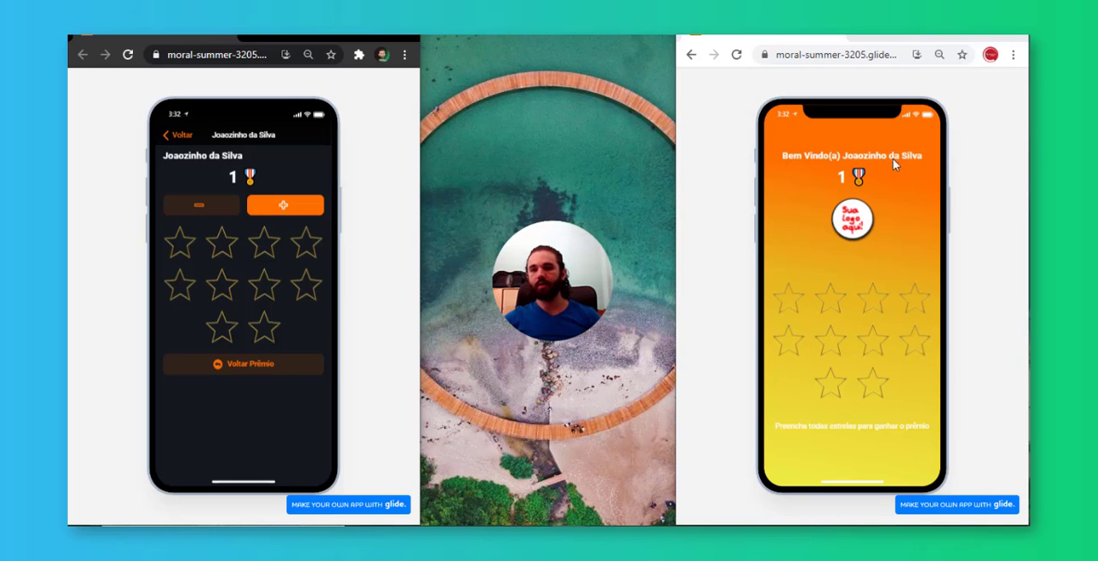
Give the test customer ten new stars, then remove one star and add it back
left_click(303, 209)
left_click(304, 212)
left_click(304, 211)
double_click(303, 211)
left_click(302, 212)
double_click(297, 213)
left_click(296, 213)
left_click(296, 213)
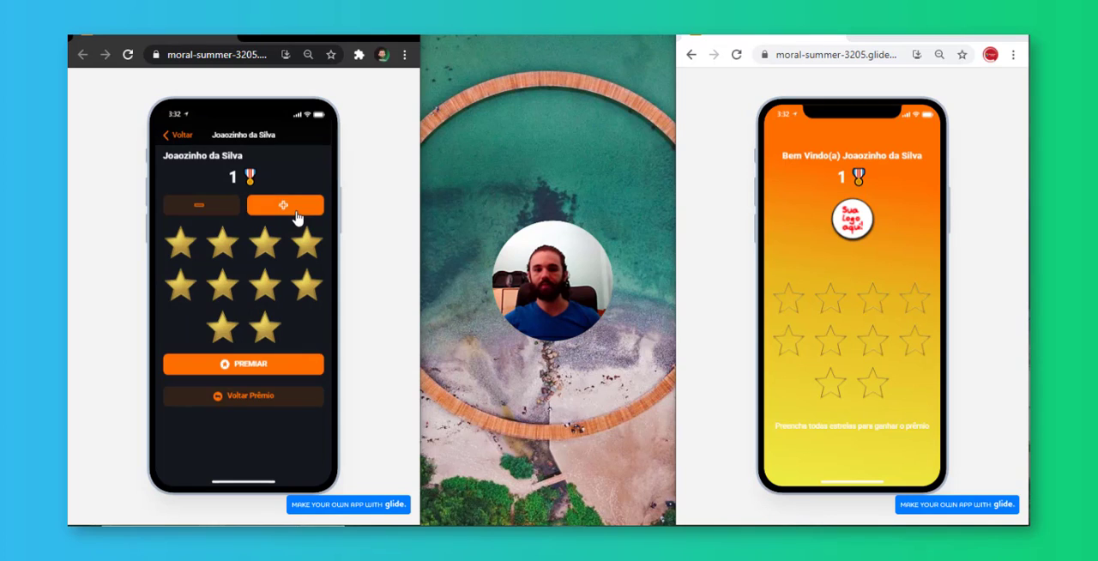
left_click(213, 210)
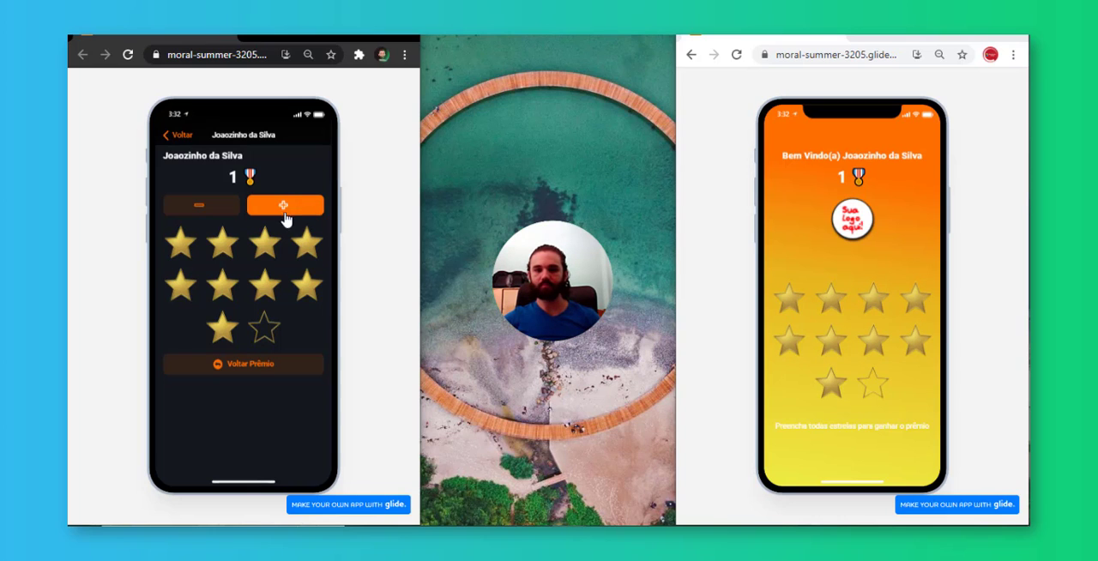
left_click(287, 210)
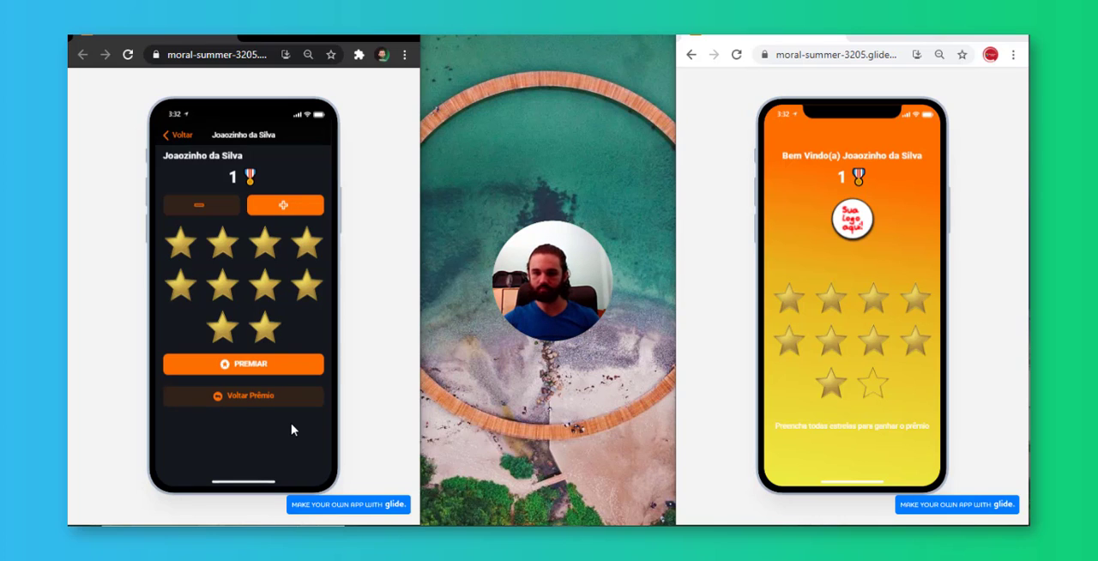
Check the completed card in the customer's app, award the second prize and revert it with Voltar Prêmio
scroll(784, 304, "down", 1)
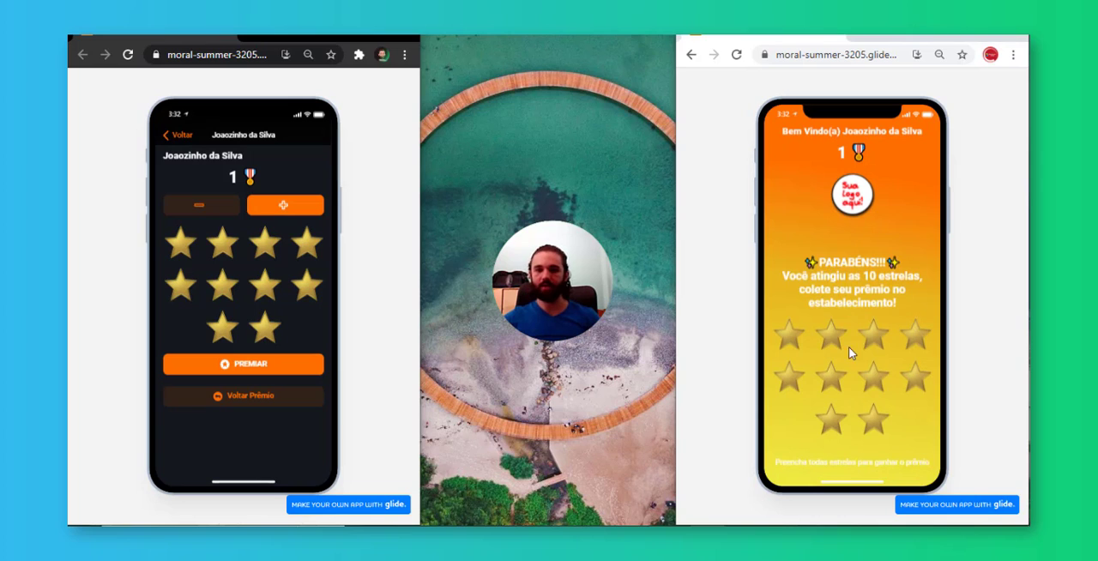
left_click(292, 366)
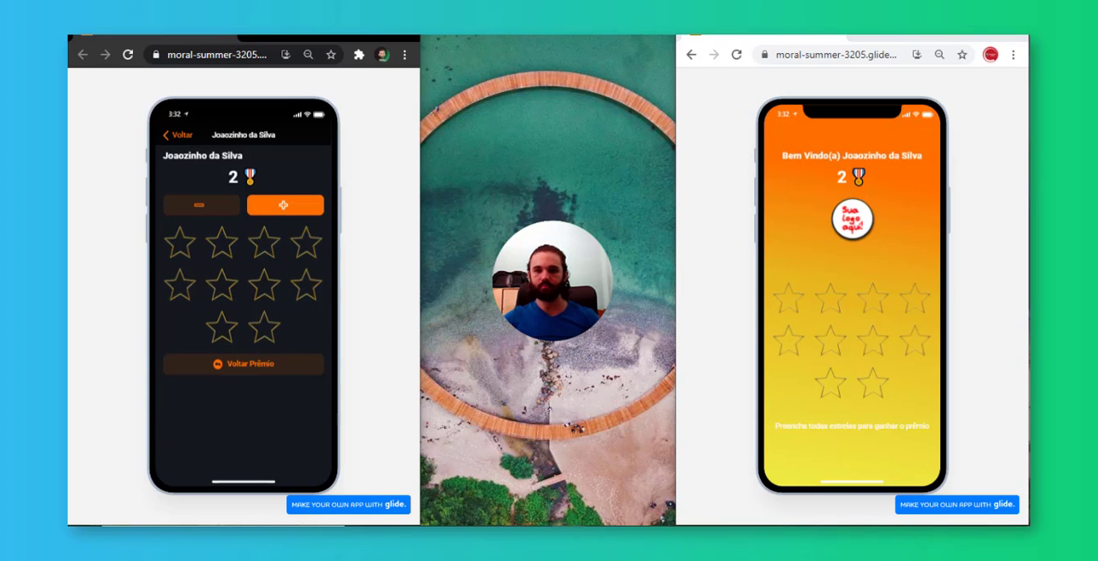
left_click(274, 374)
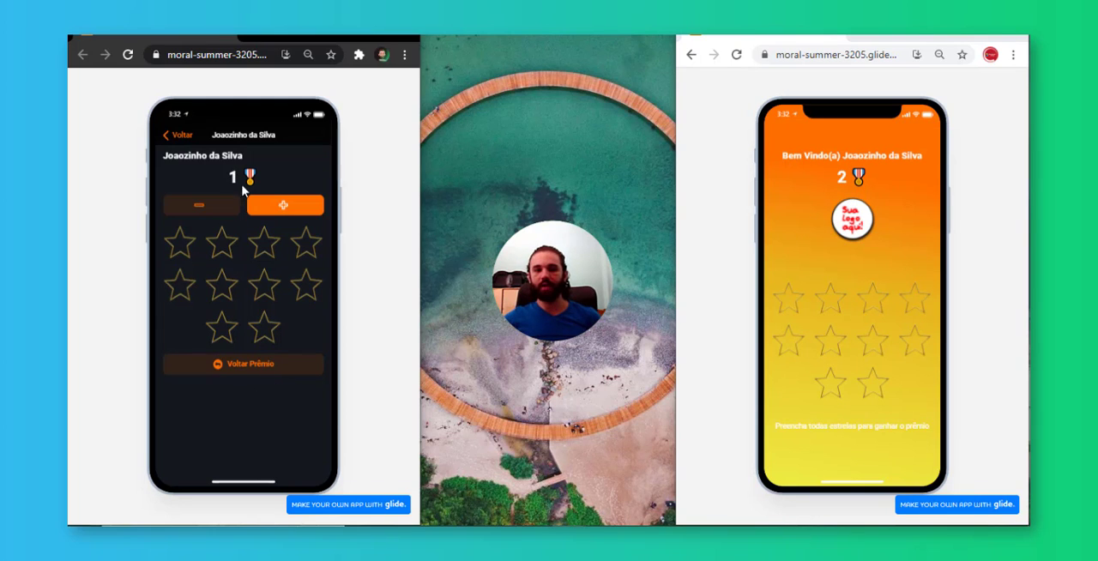
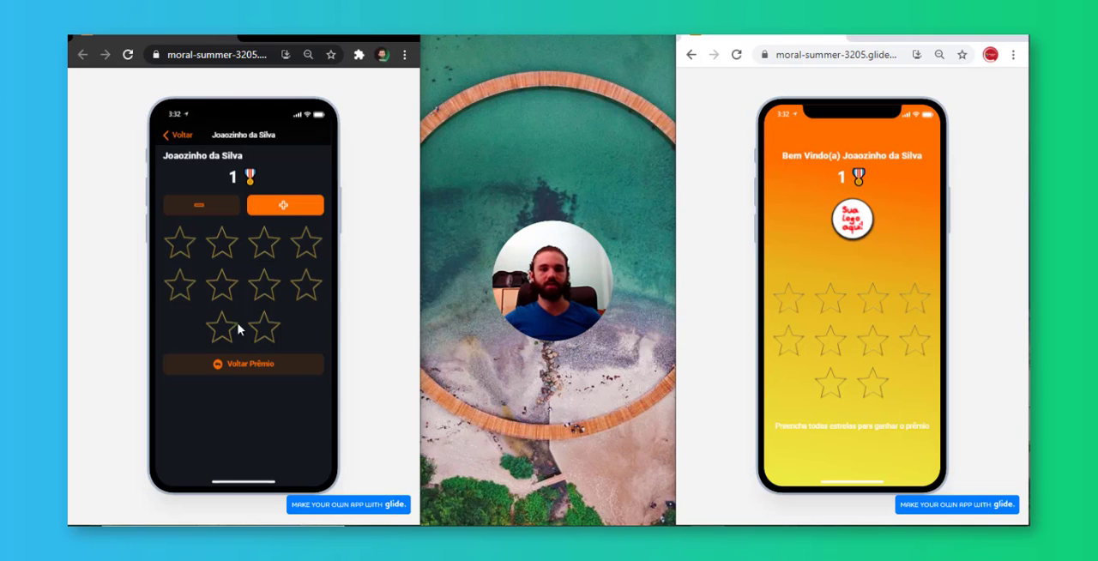
Leave the customer's record in the published admin view and open the Users table in the Glide editor
left_click(175, 135)
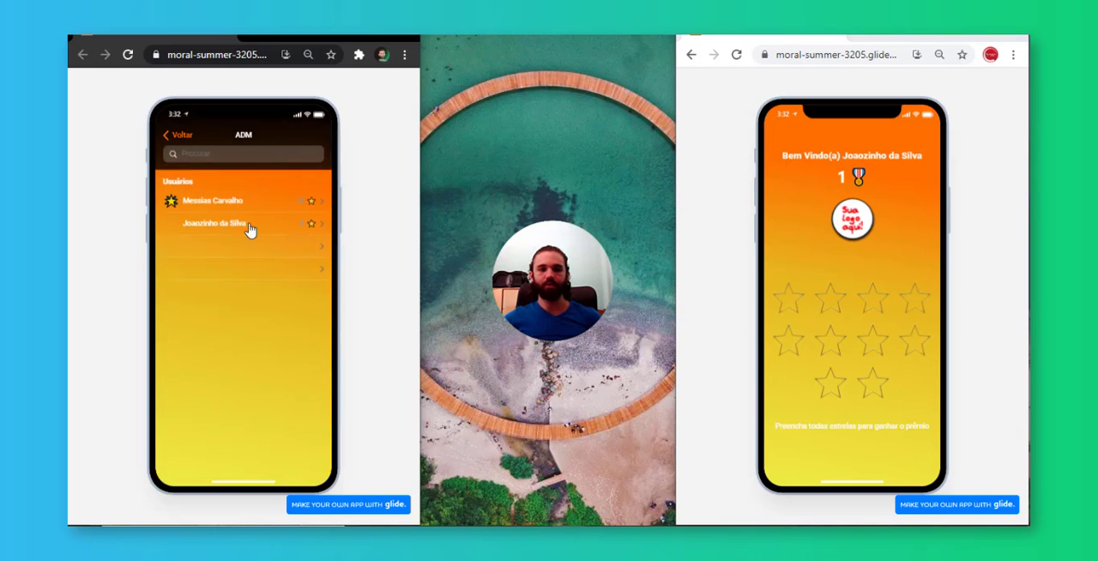
left_click(193, 147)
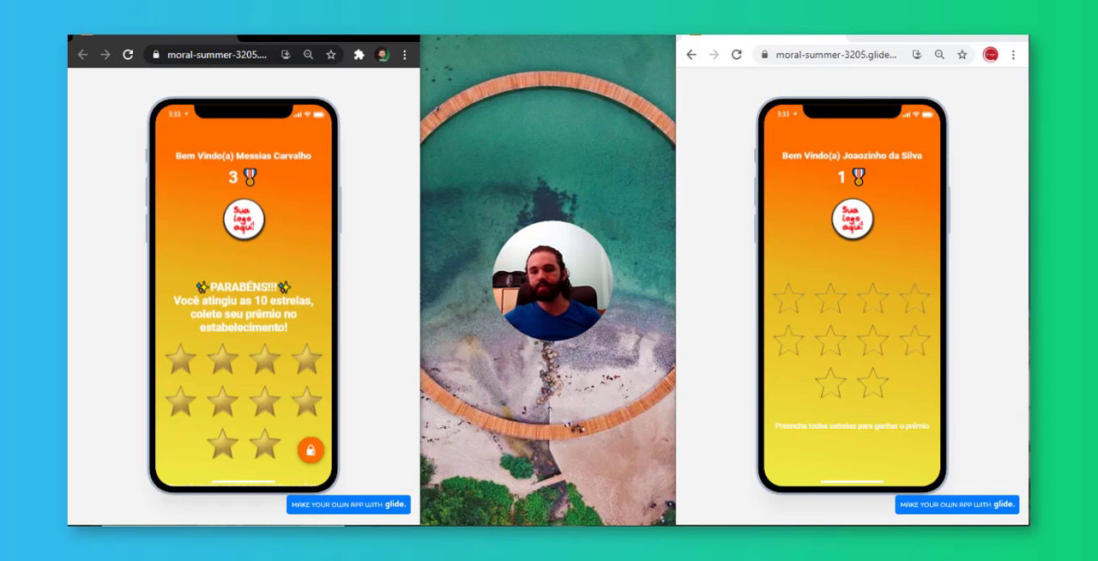
left_click(489, 493)
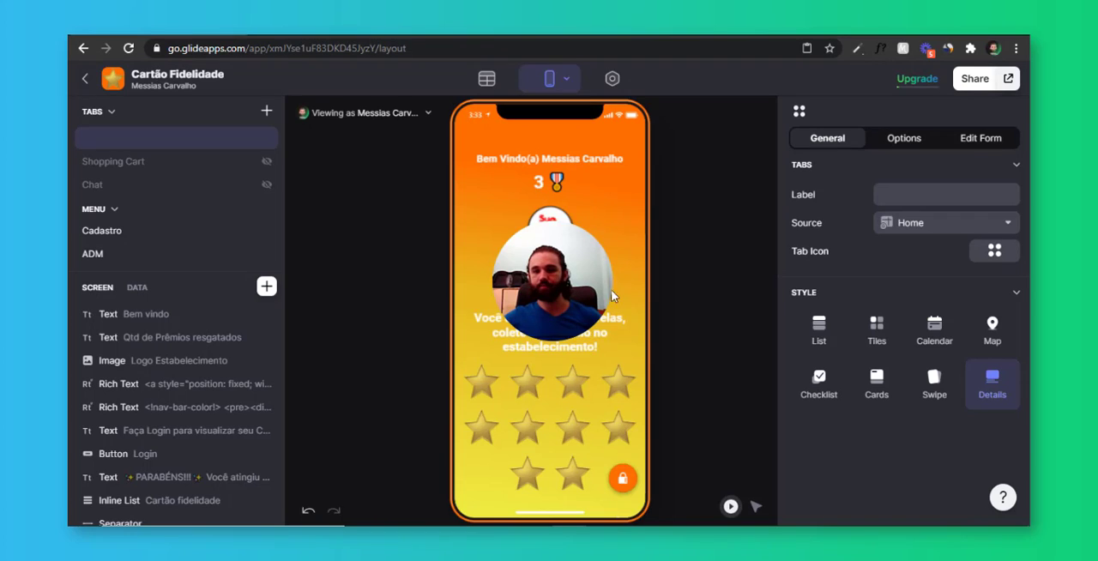
left_click(487, 78)
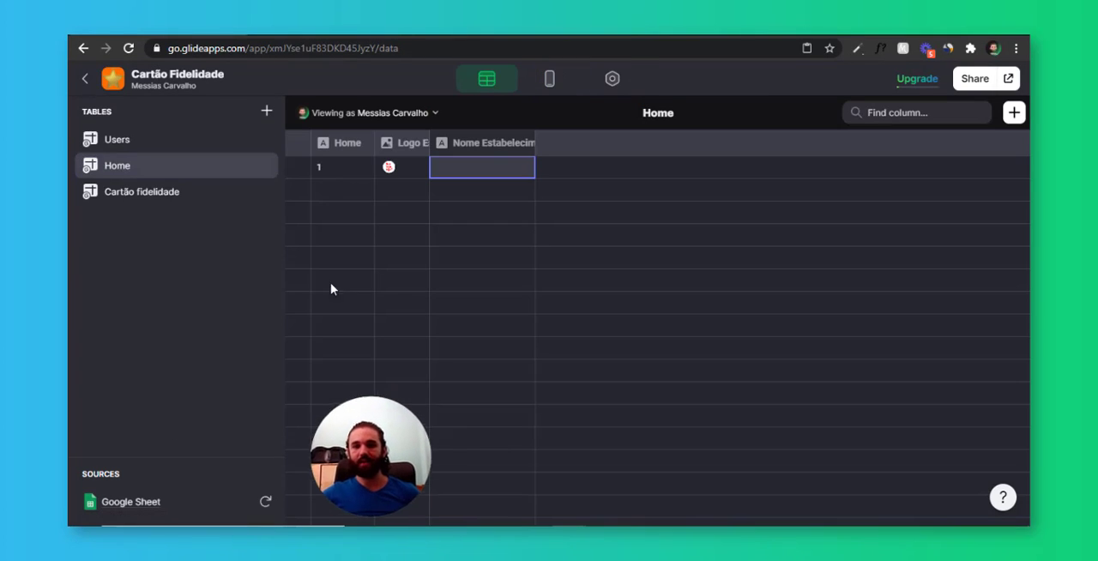
left_click(144, 145)
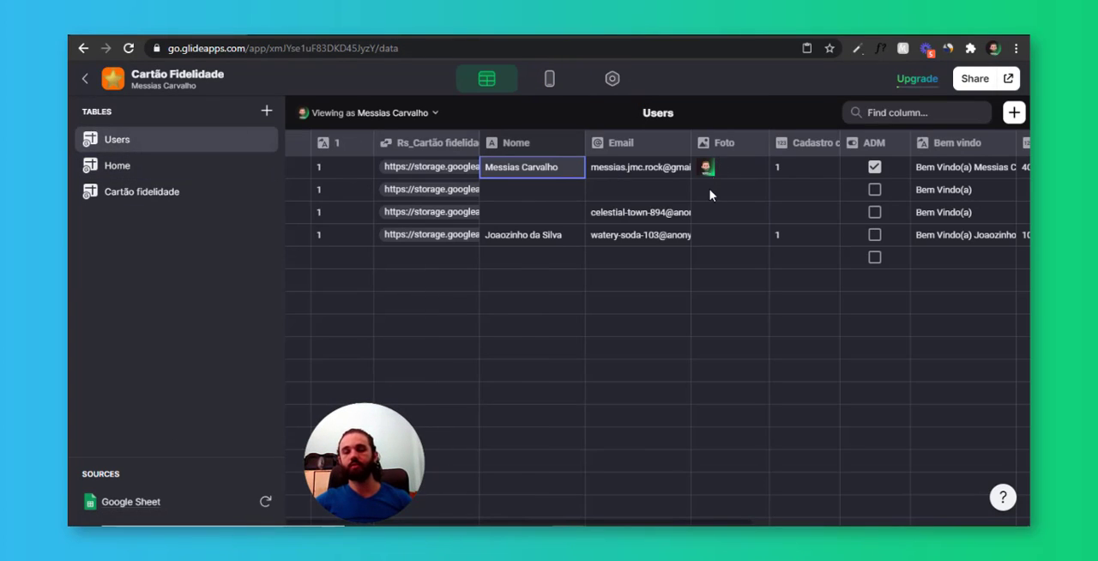
Examine the star redemption, current round and remaining star columns in the Users table
scroll(710, 195, "right", 5)
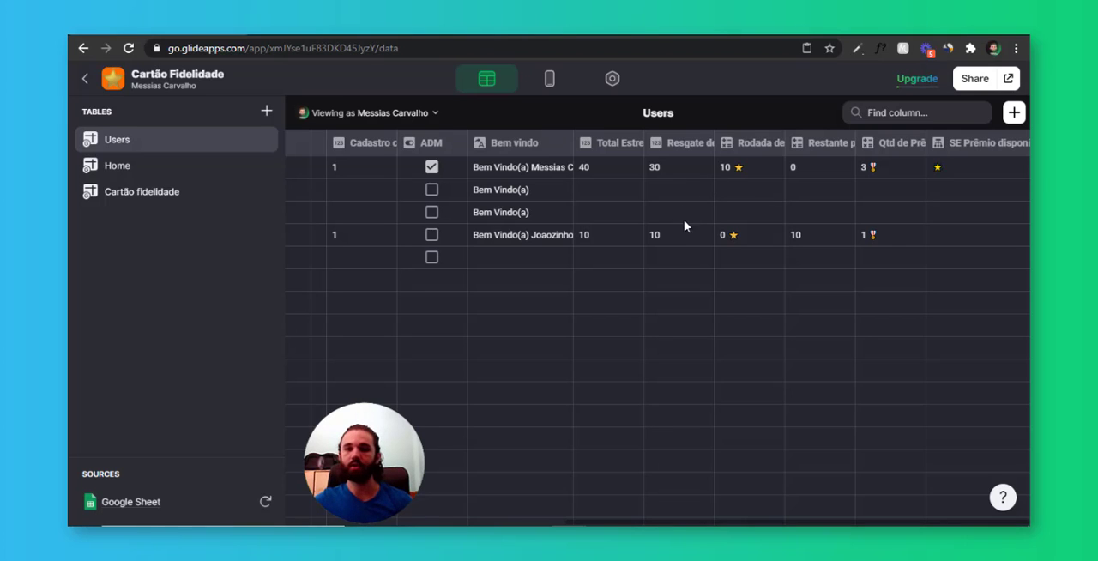
left_click(691, 166)
left_click(754, 167)
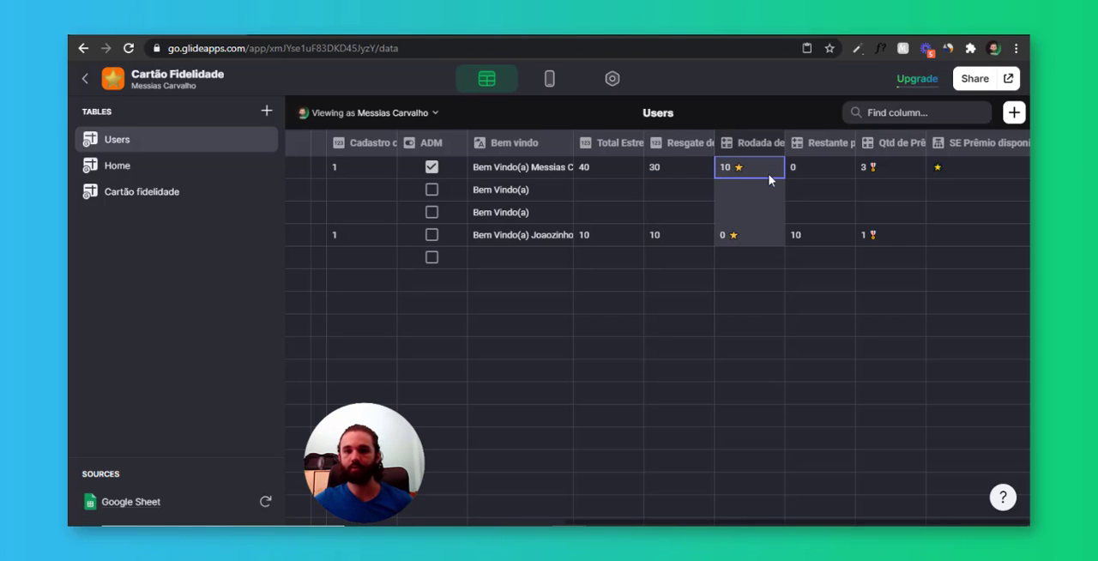
left_click(765, 170)
left_click(767, 177)
left_click(799, 165)
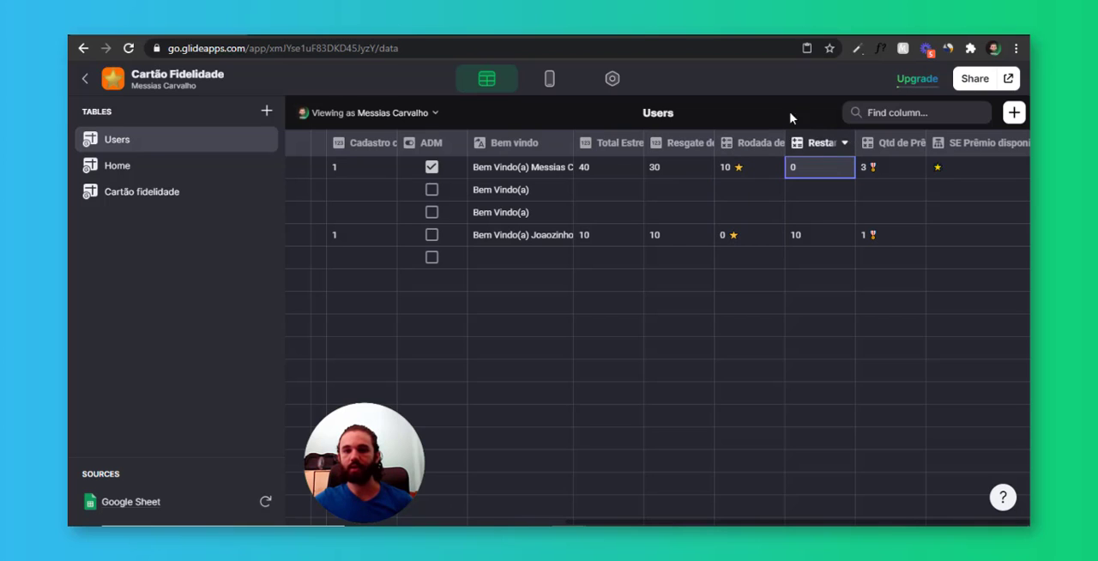
left_click_drag(688, 167, 687, 252)
left_click(682, 174)
left_click(667, 193)
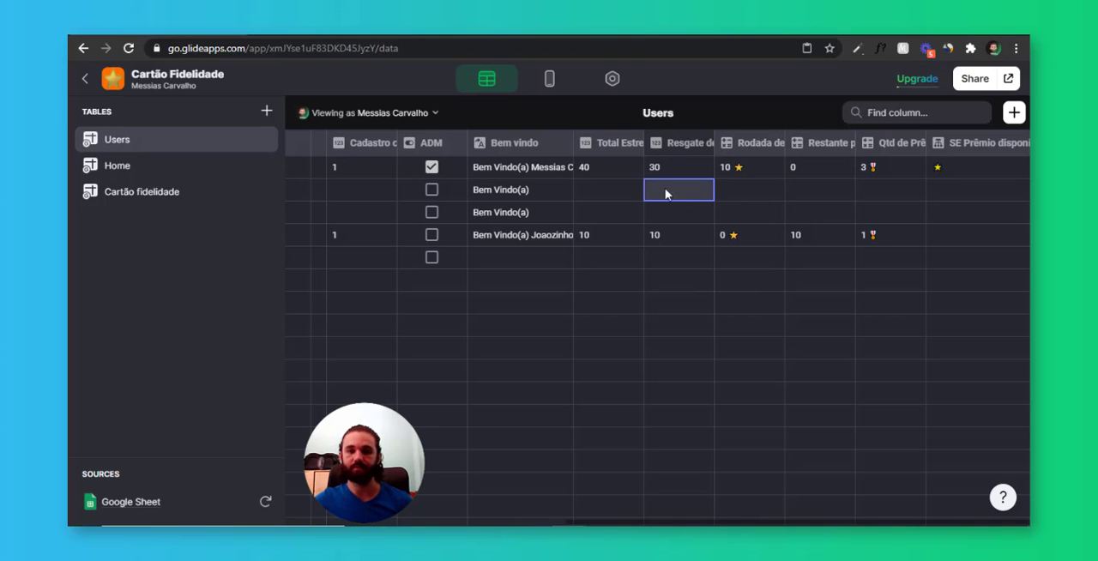
left_click(659, 170)
Add a Number column labelled Qtd para prêmio to the Home table, with precision 1 and no group separator
left_click(175, 169)
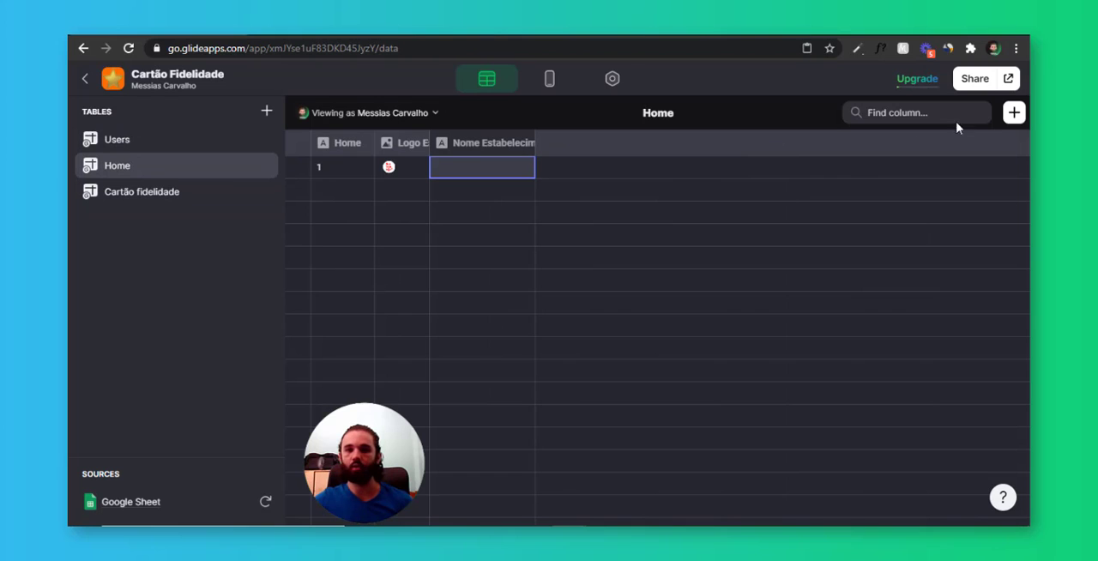
left_click(1013, 112)
left_click(749, 198)
mouse_move(809, 223)
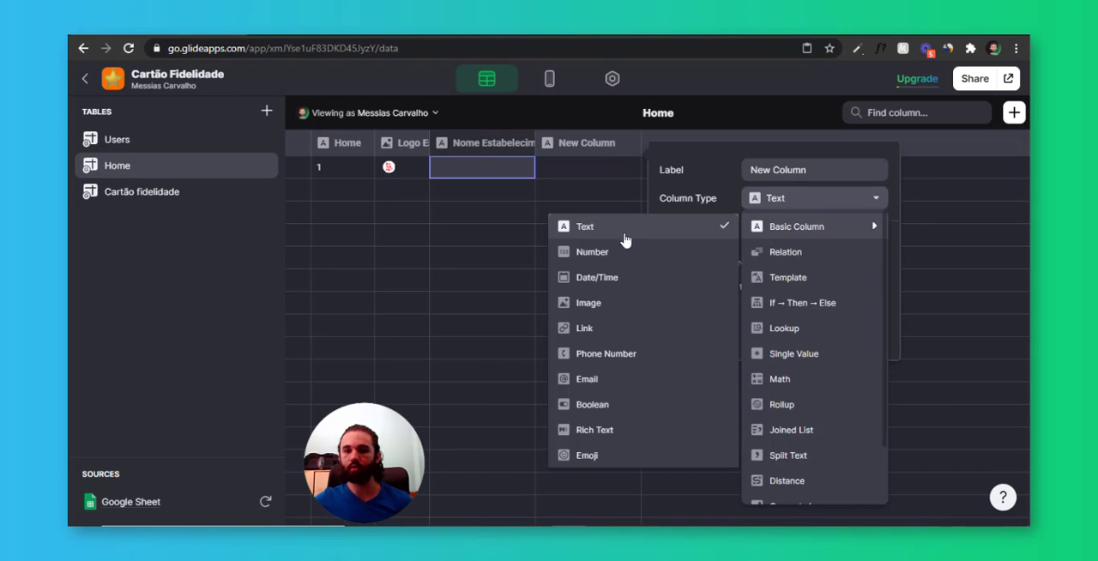
left_click(592, 253)
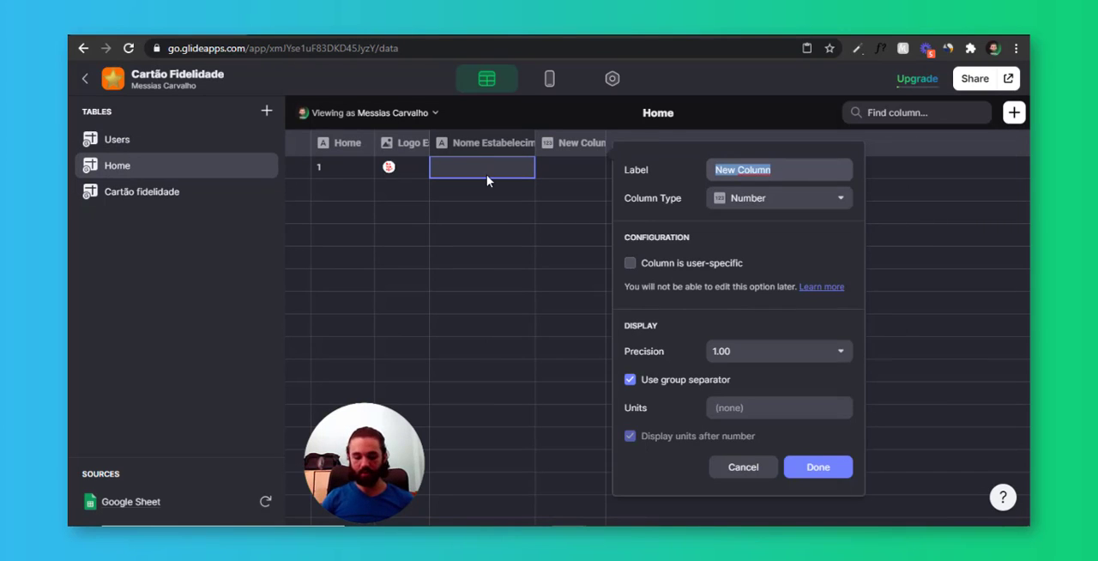
type("Qtd para p")
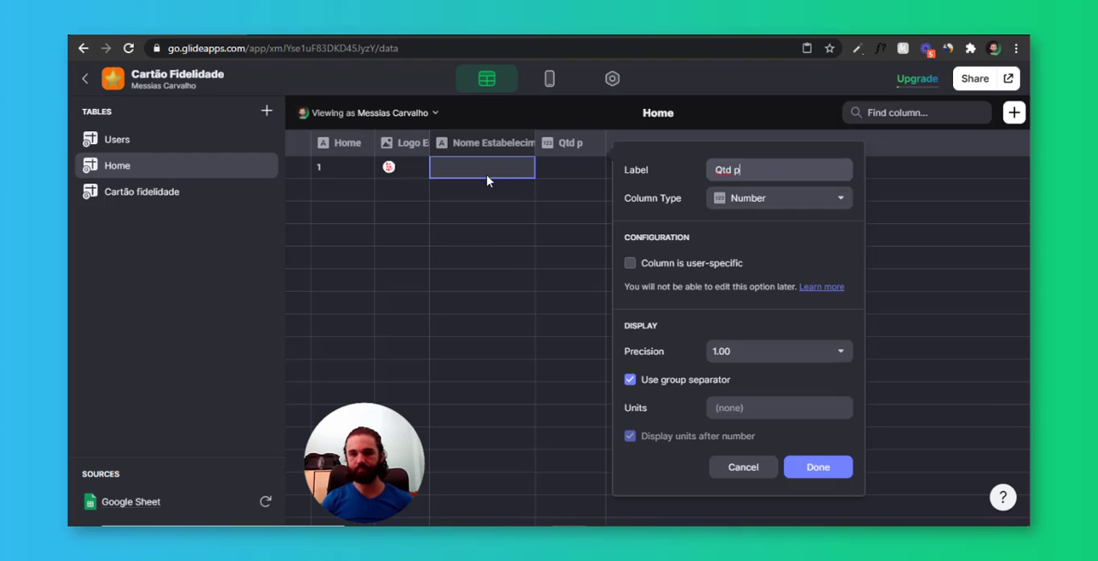
type("rêmio")
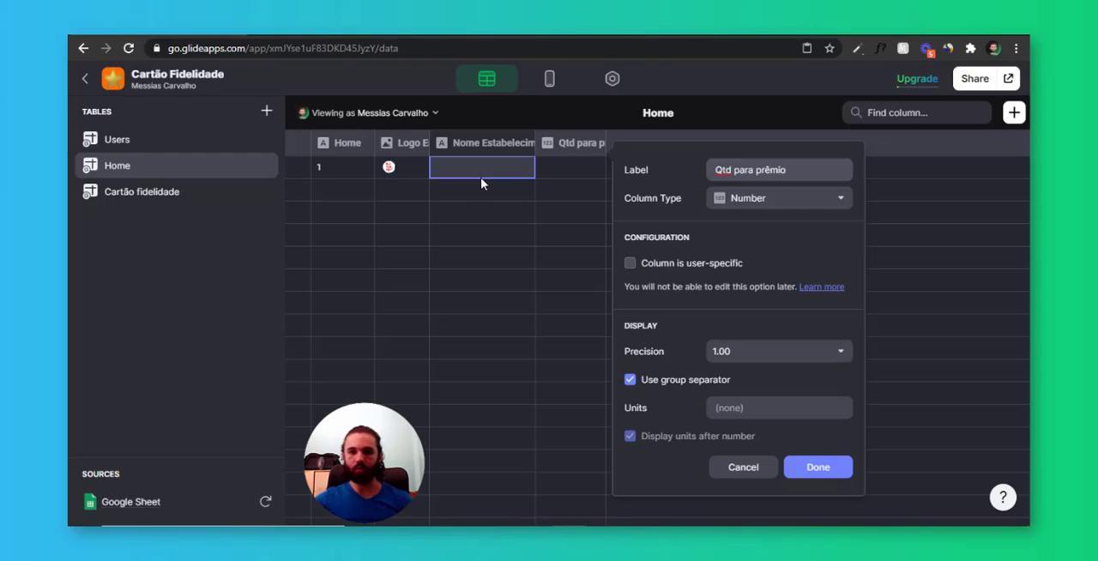
left_click(840, 352)
left_click(766, 378)
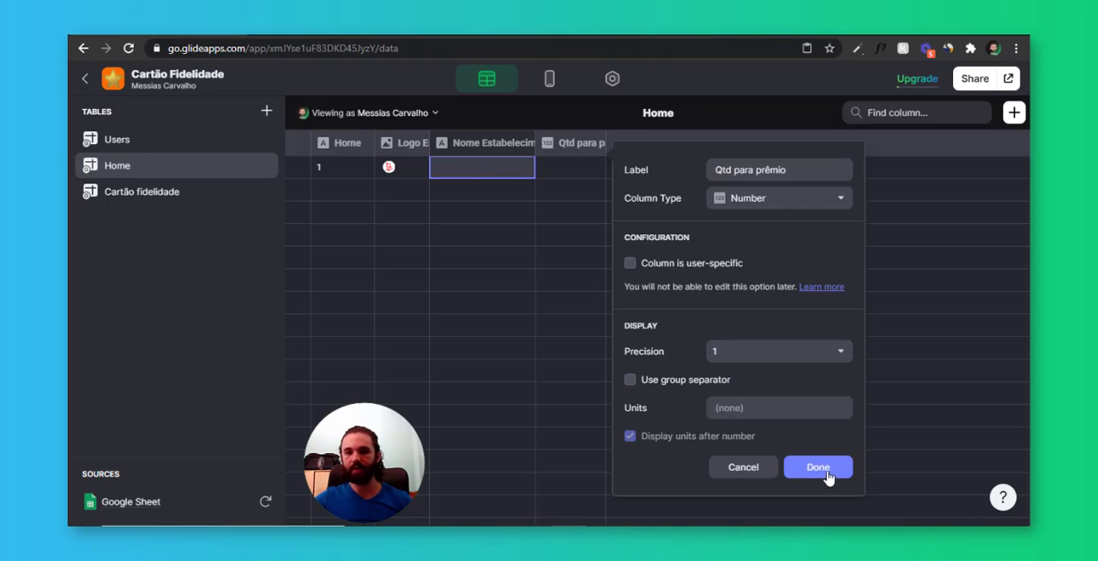
left_click(826, 474)
Set Qtd para prêmio to 5 in the Home table's first row
double_click(568, 174)
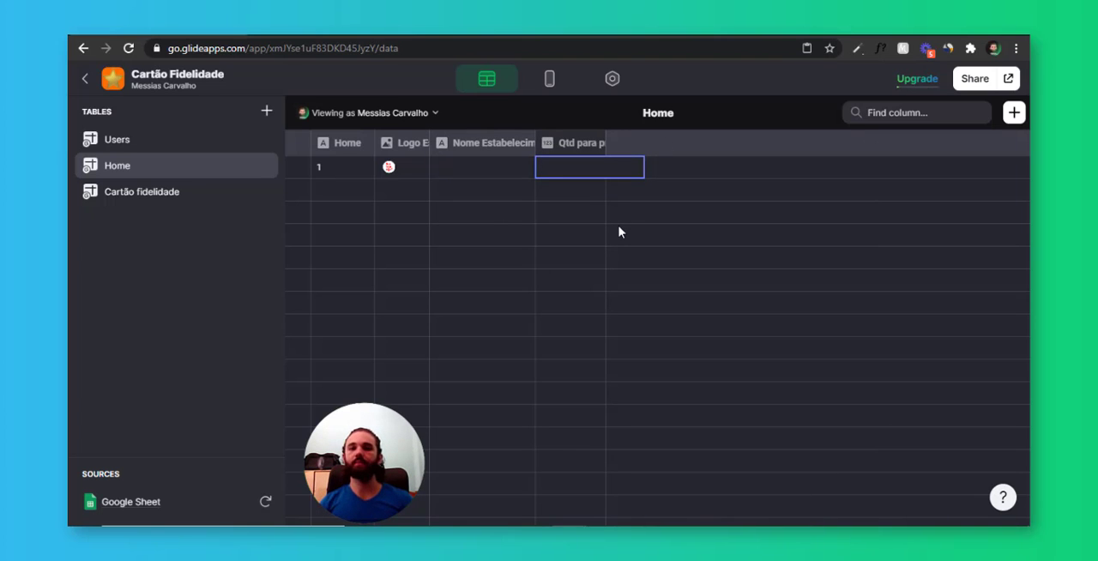
key("Return")
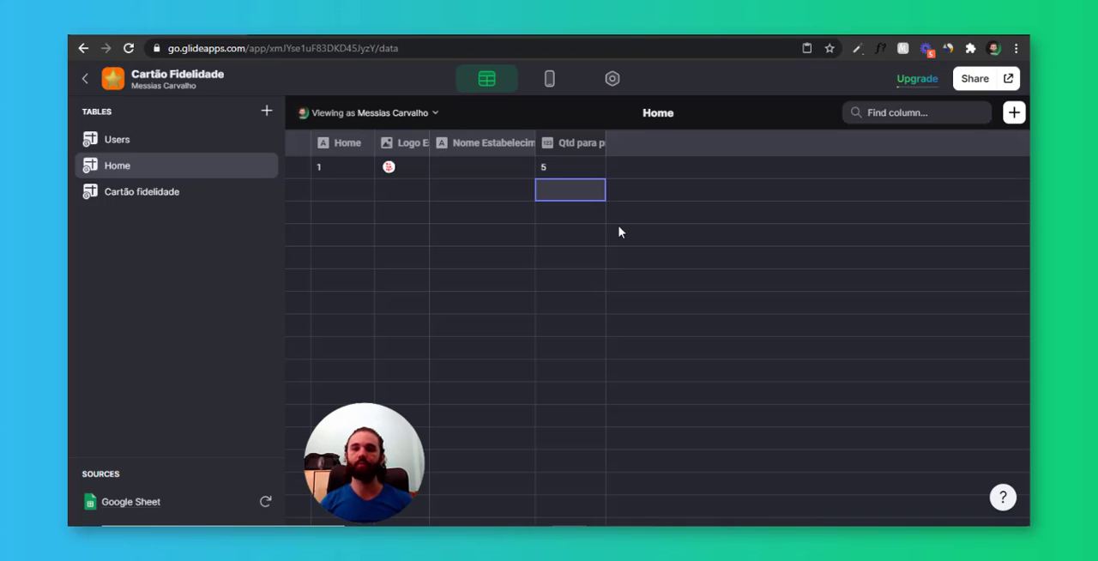
left_click(582, 170)
left_click(583, 184)
left_click(582, 169)
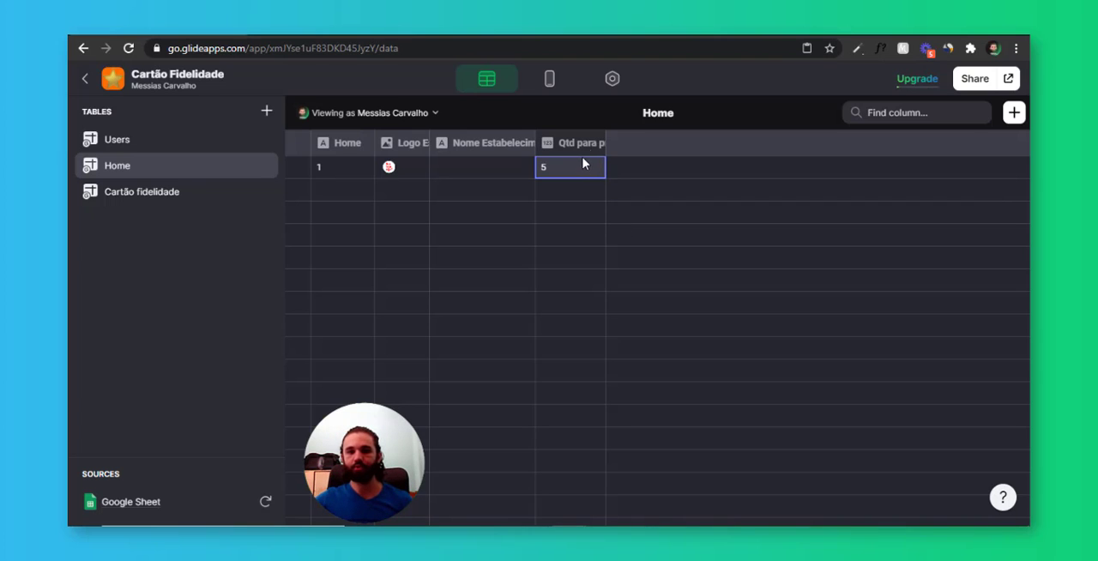
left_click(585, 172)
left_click(572, 218)
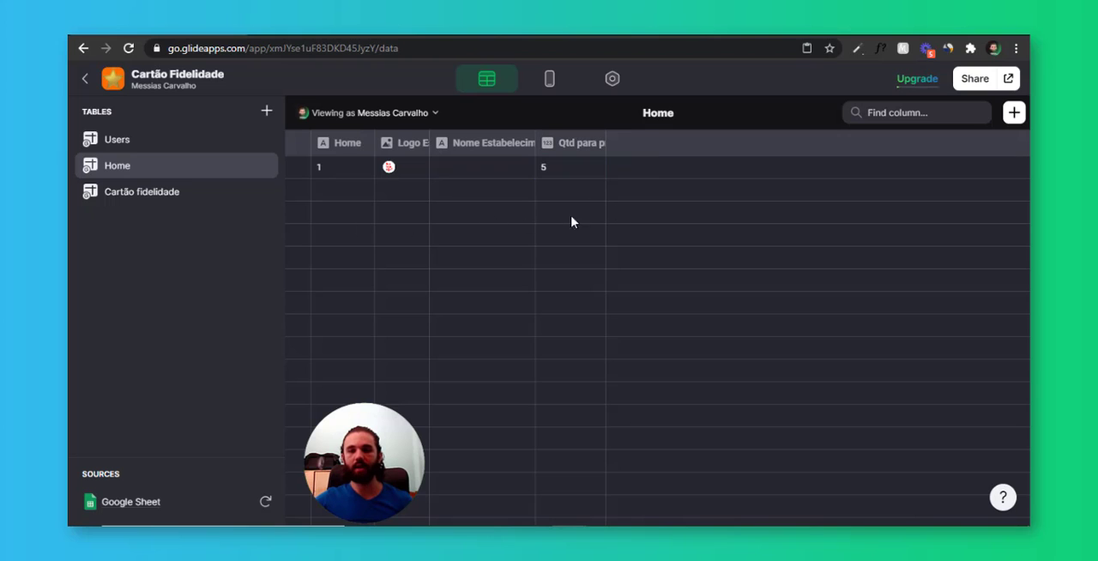
Examine the numbered star rows in the Cartão fidelidade table and the star card in the app layout
left_click(146, 194)
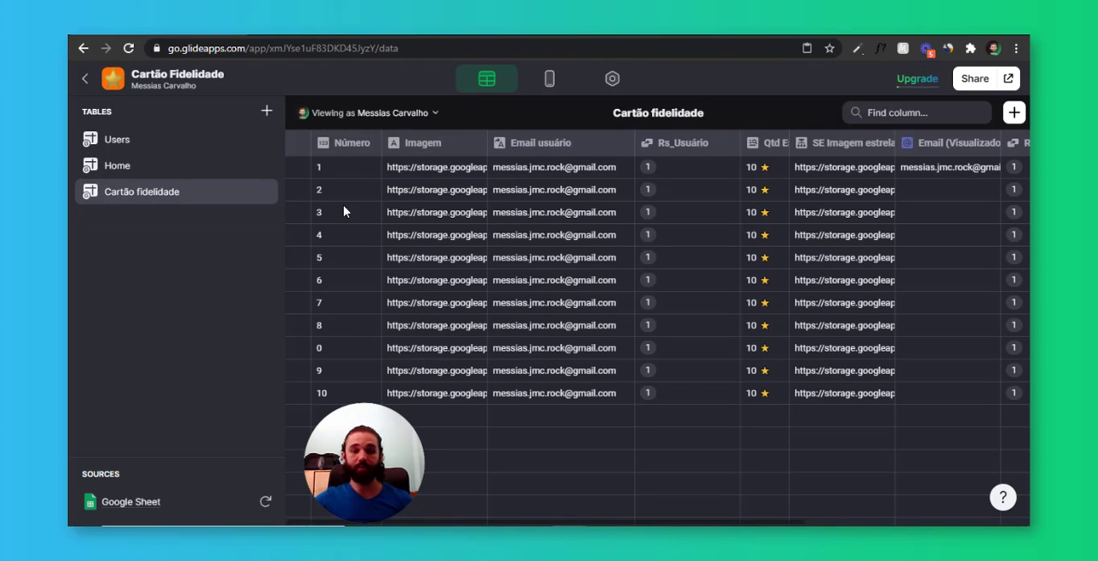
left_click_drag(356, 167, 822, 394)
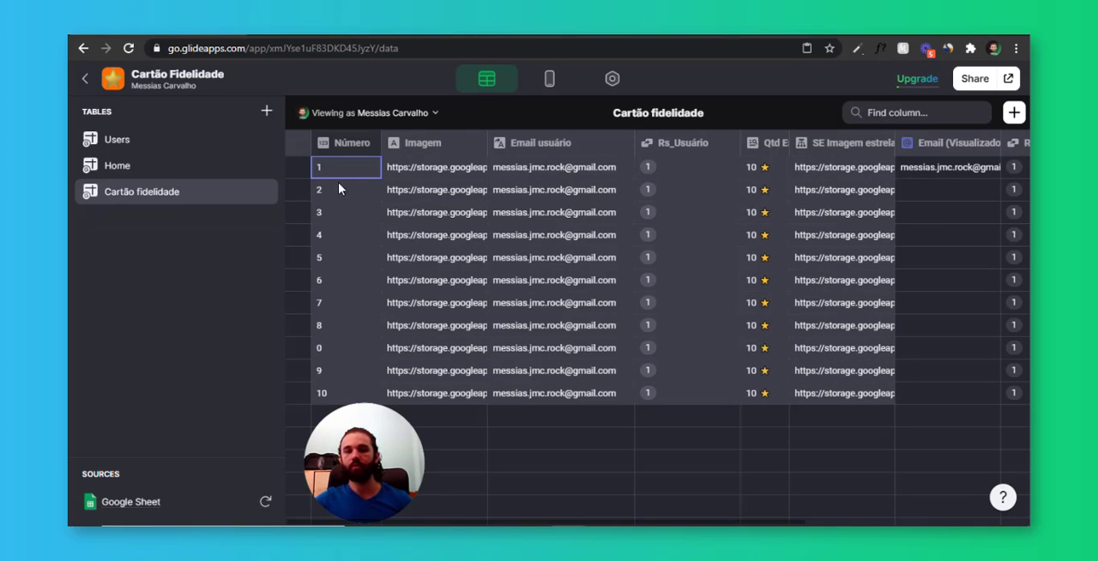
left_click_drag(338, 183, 350, 268)
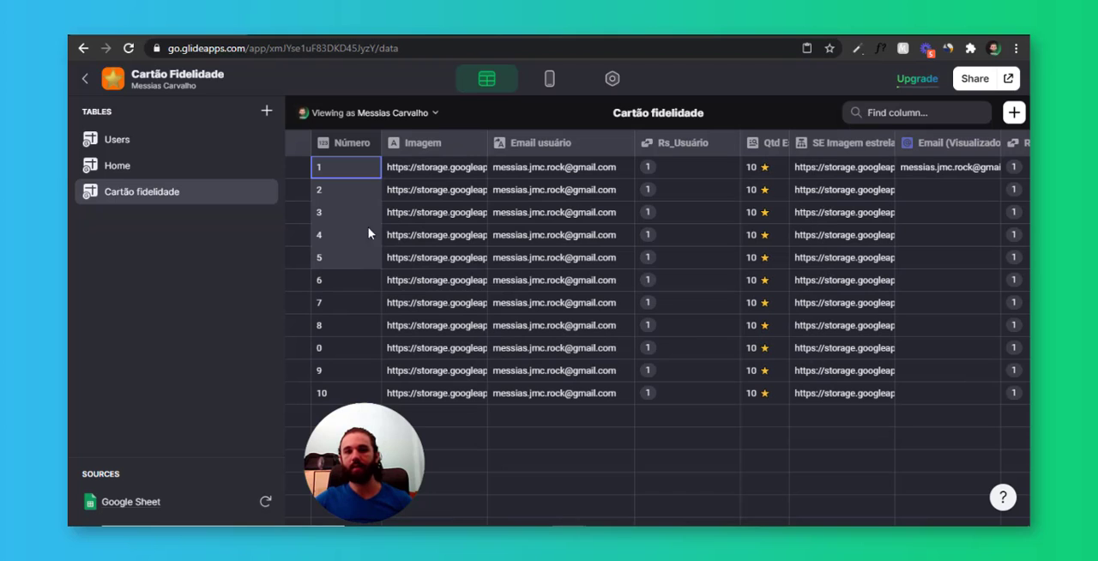
left_click(549, 79)
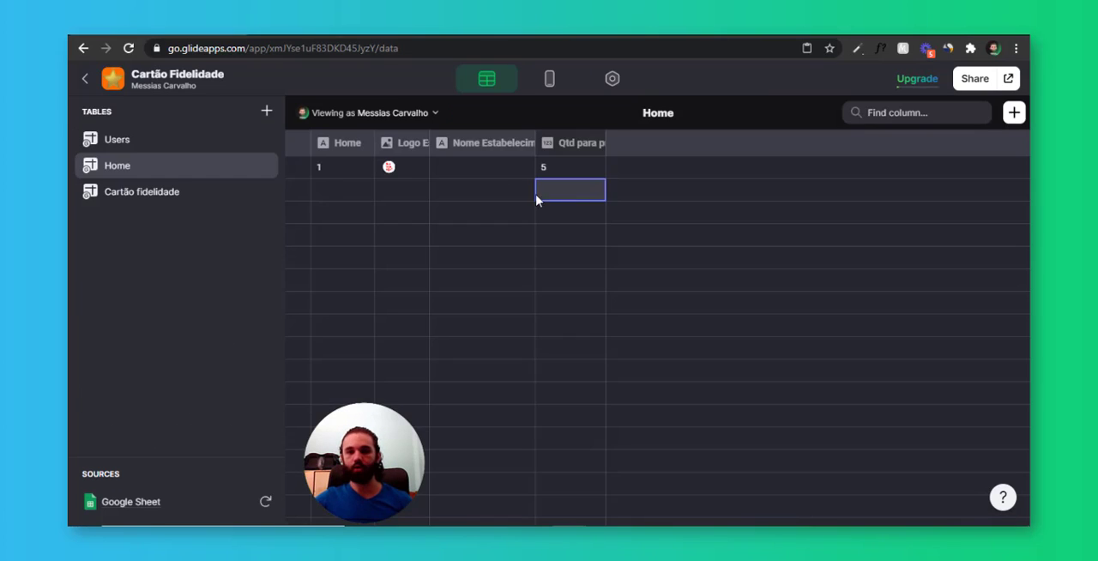
key("Left")
key("Right")
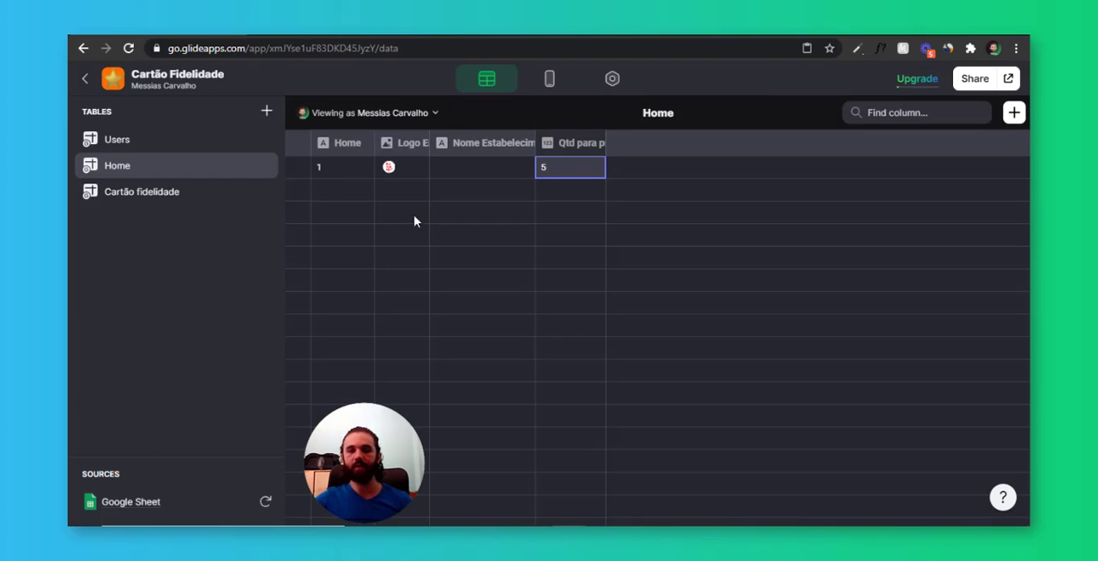
Narrow the Rs_Usuário column in Cartão fidelidade and inspect the star quantity and star image columns beside it
left_click(109, 193)
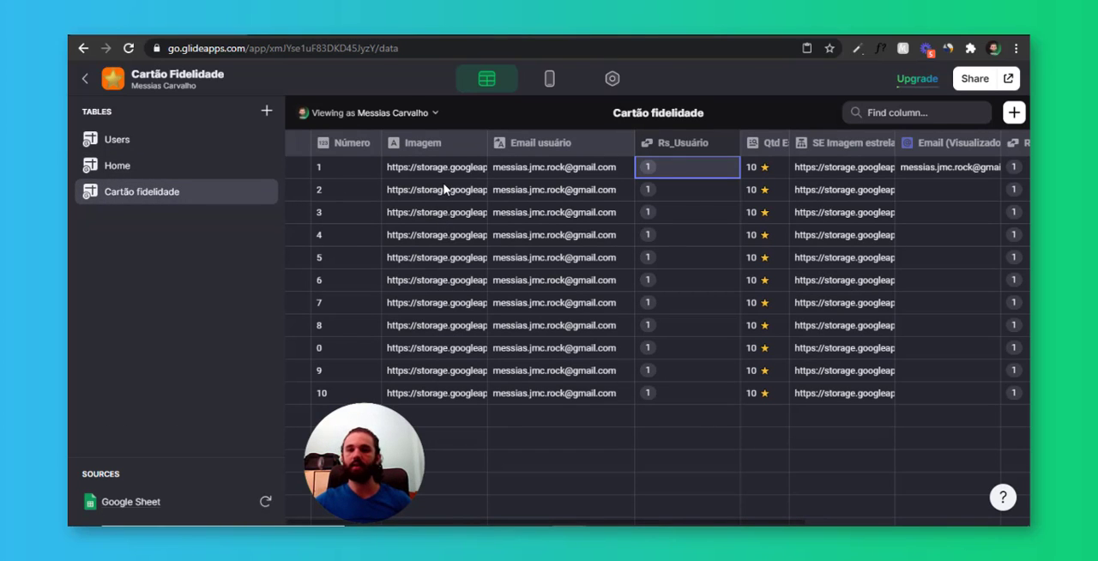
left_click_drag(740, 143, 708, 144)
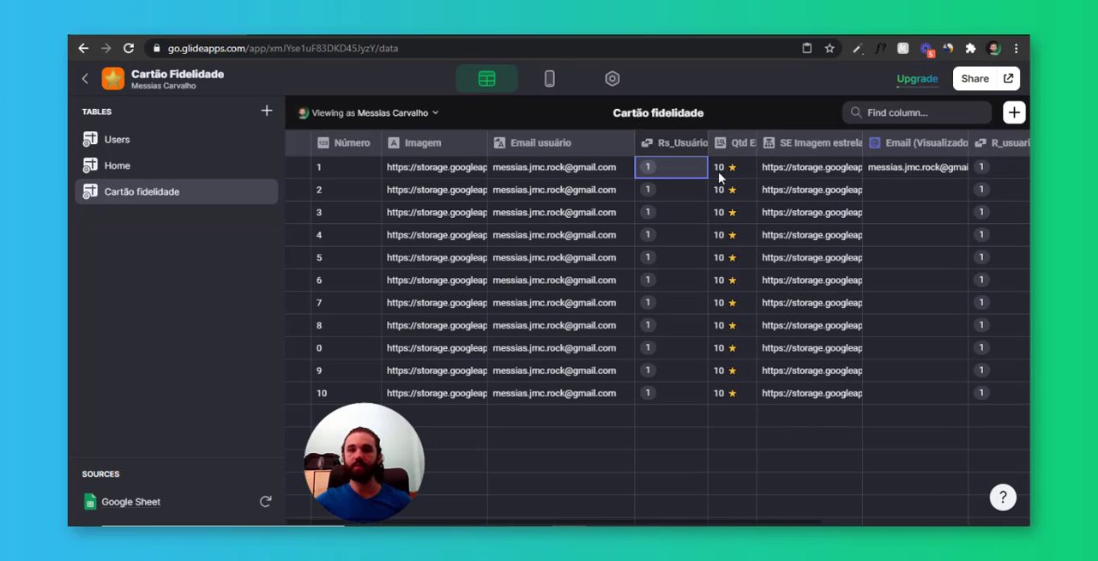
left_click(730, 170)
left_click(810, 170)
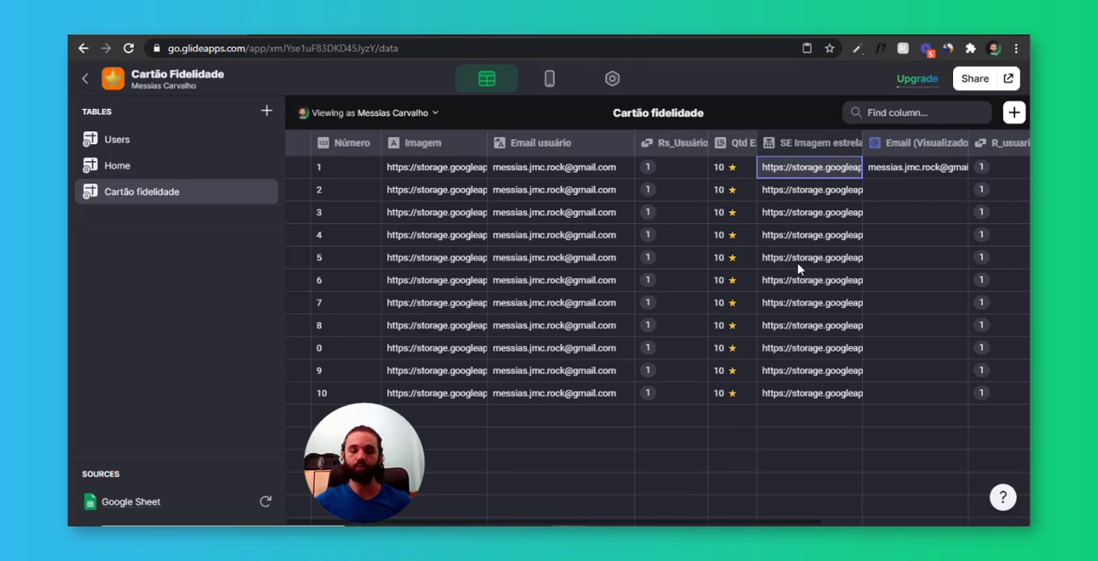
Re-enter 5 as the Home table's Qtd para prêmio and check the star image column in Cartão fidelidade
left_click(190, 172)
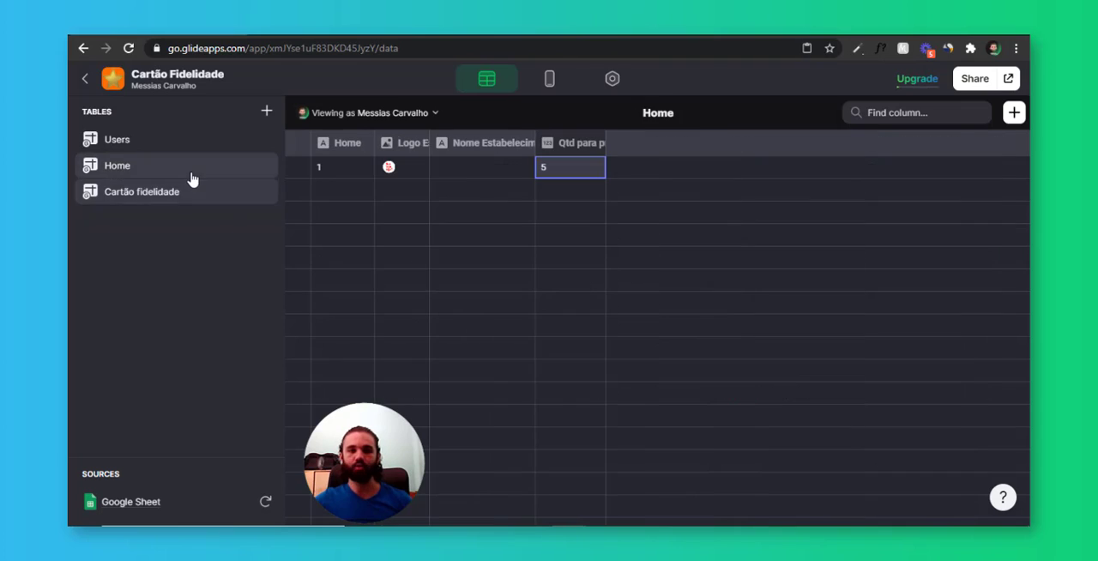
left_click(546, 169)
double_click(567, 172)
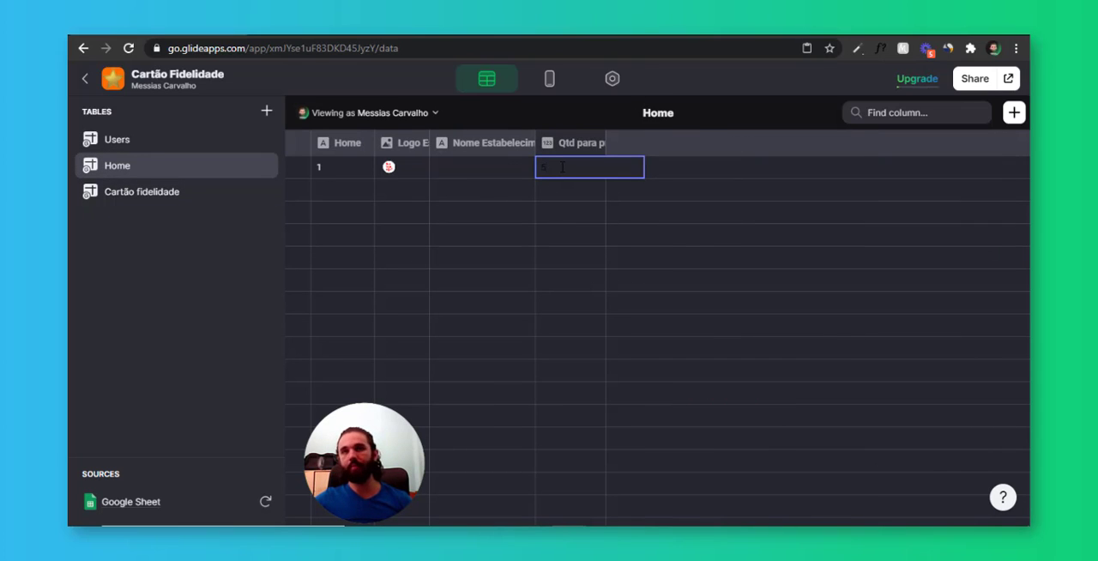
type("5")
key("Return")
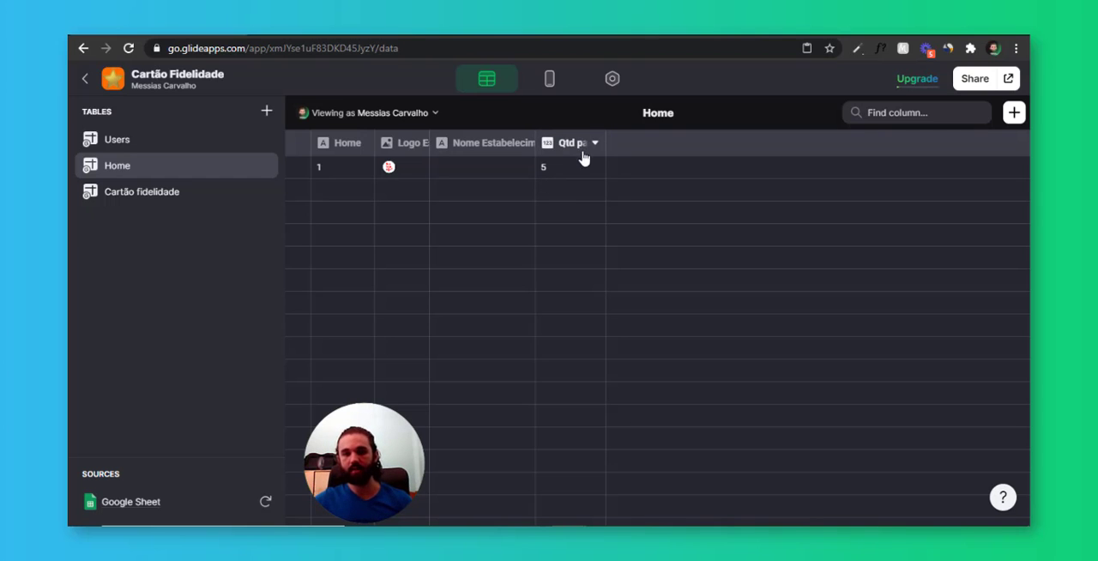
left_click(586, 165)
left_click(176, 187)
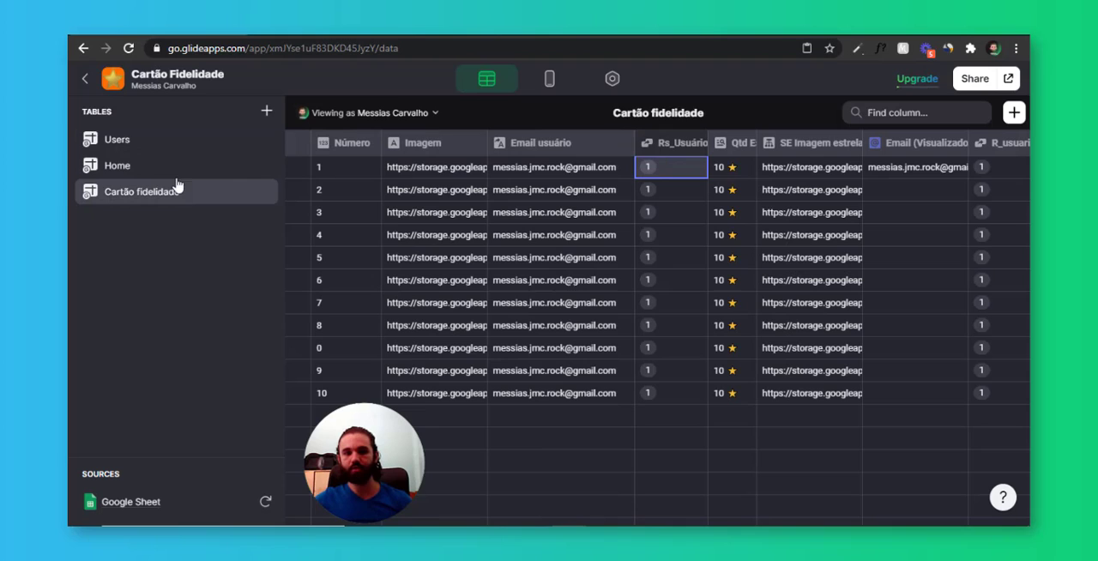
left_click(775, 193)
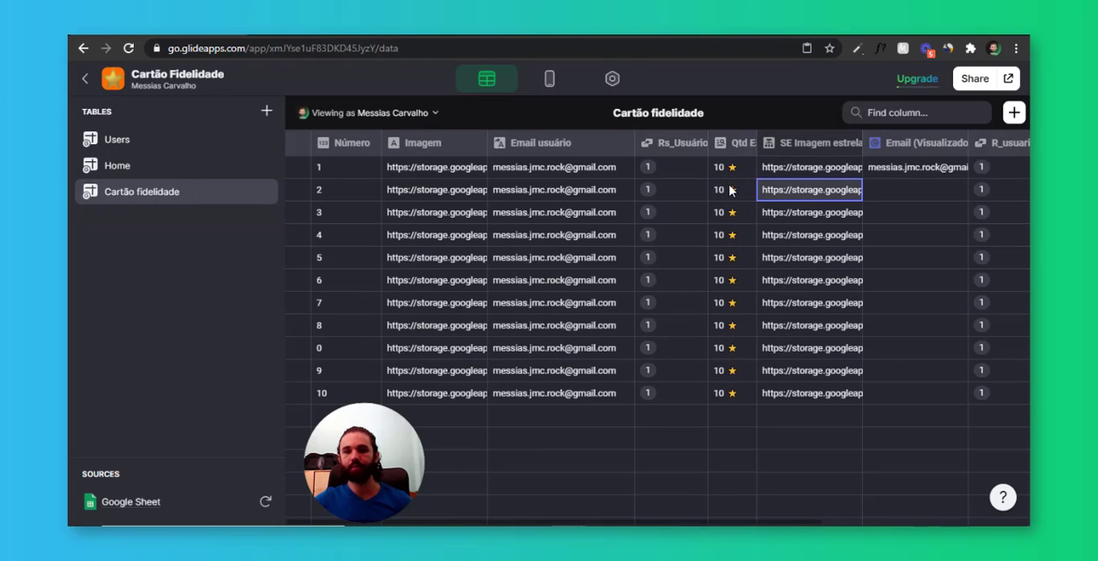
Add a Single Value column named Qtd para premio to the Users table, returning the first Qtd para prêmio value from Home
left_click(99, 141)
scroll(750, 224, "right", 5)
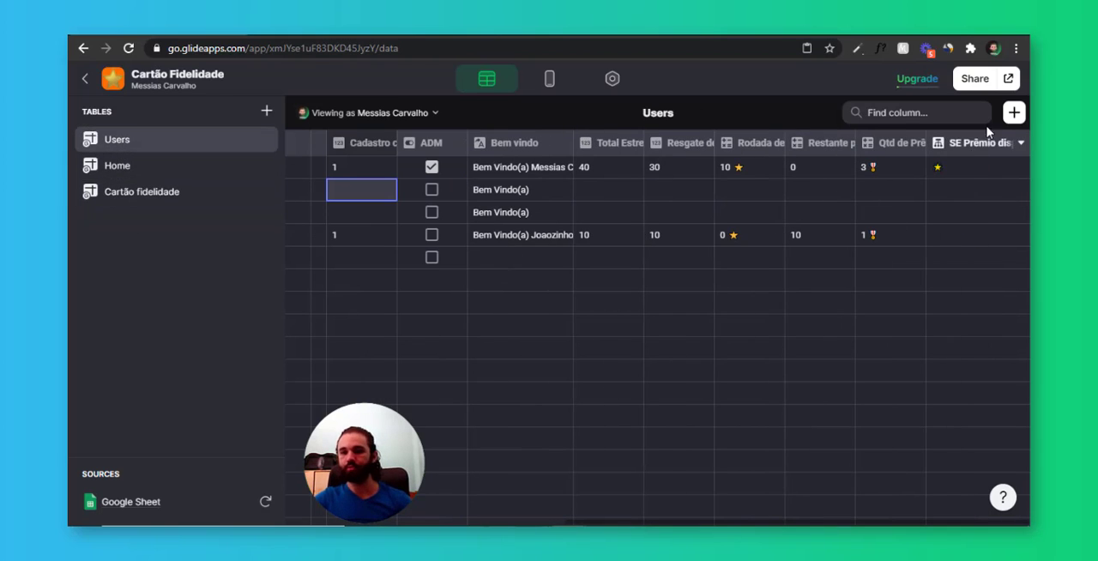
left_click(1014, 112)
left_click(818, 198)
left_click(839, 305)
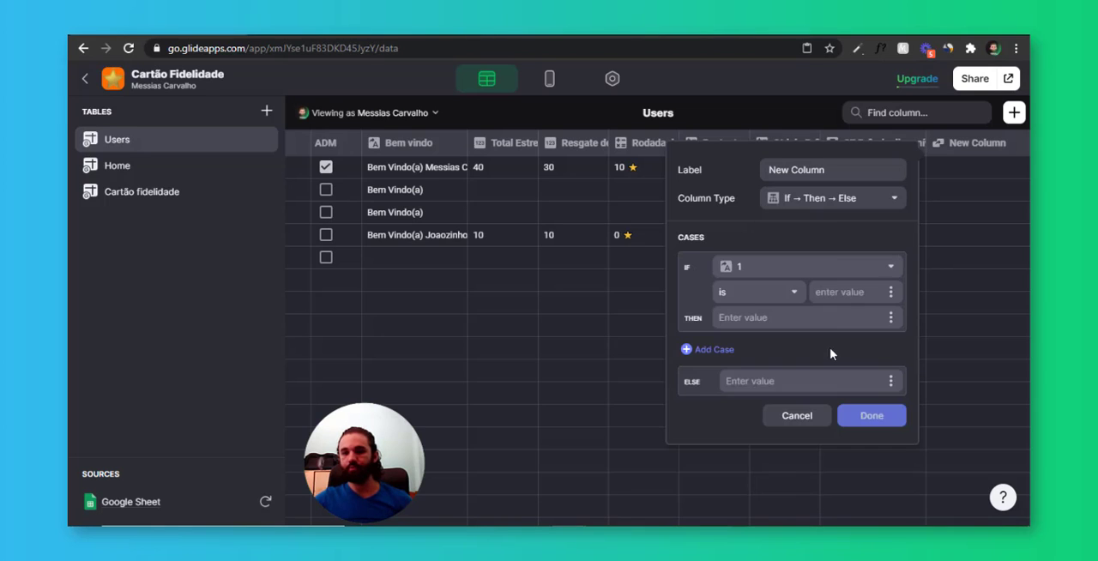
left_click(828, 206)
left_click(841, 364)
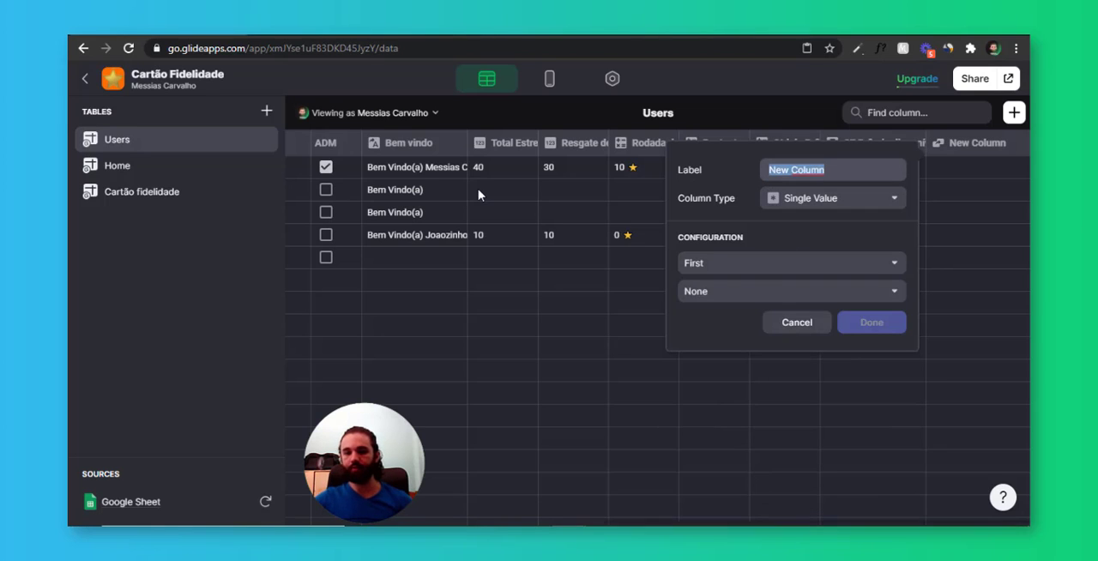
type("Qtd para premio")
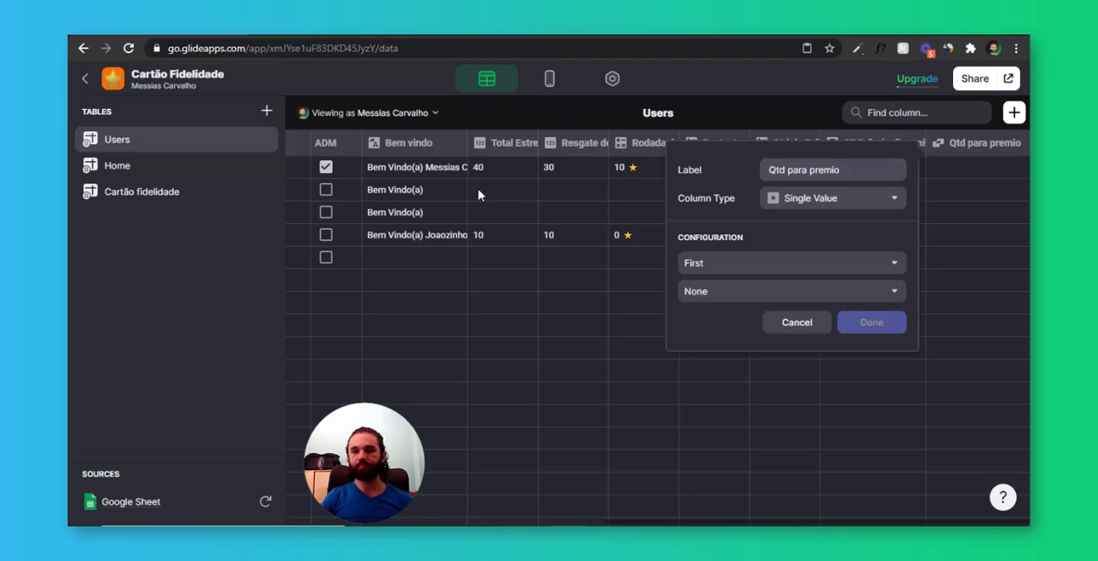
left_click(728, 293)
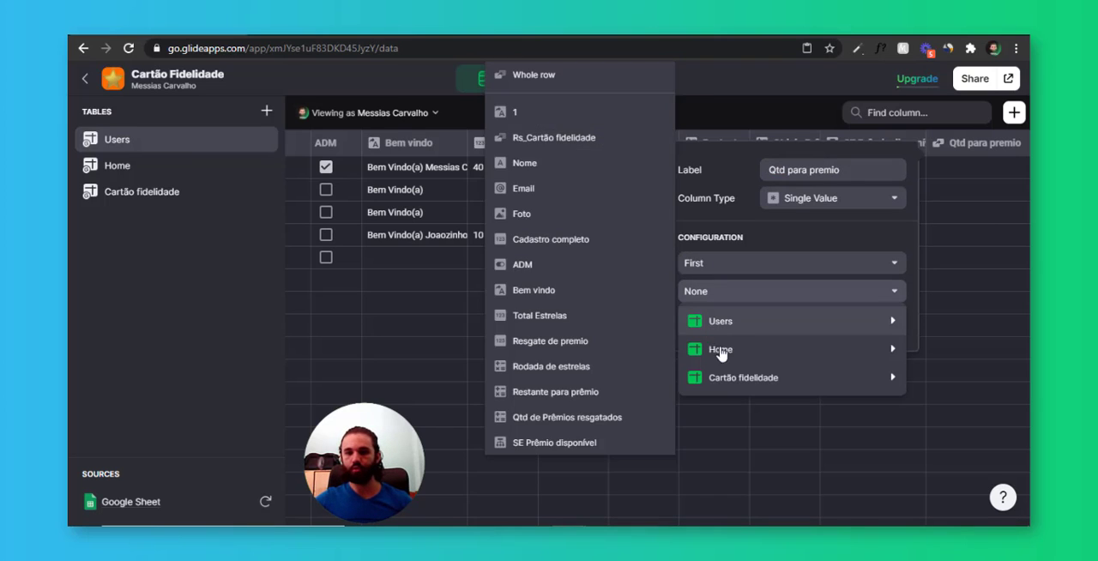
mouse_move(721, 349)
left_click(577, 464)
left_click(915, 324)
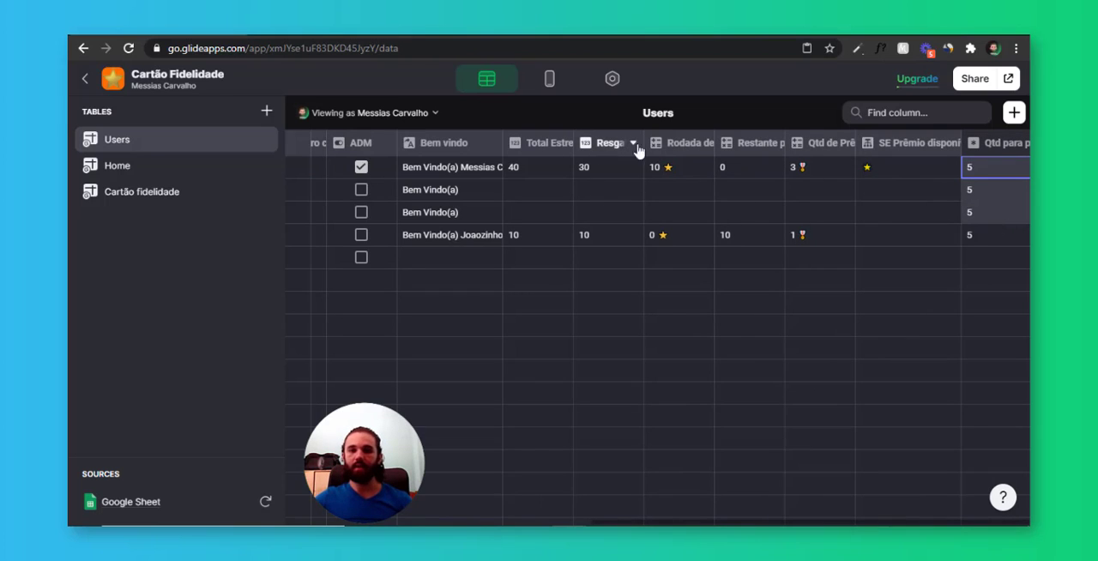
Change the Restante para prêmio formula to qp-RE, with qp taken from the Qtd para premio column
left_click(760, 149)
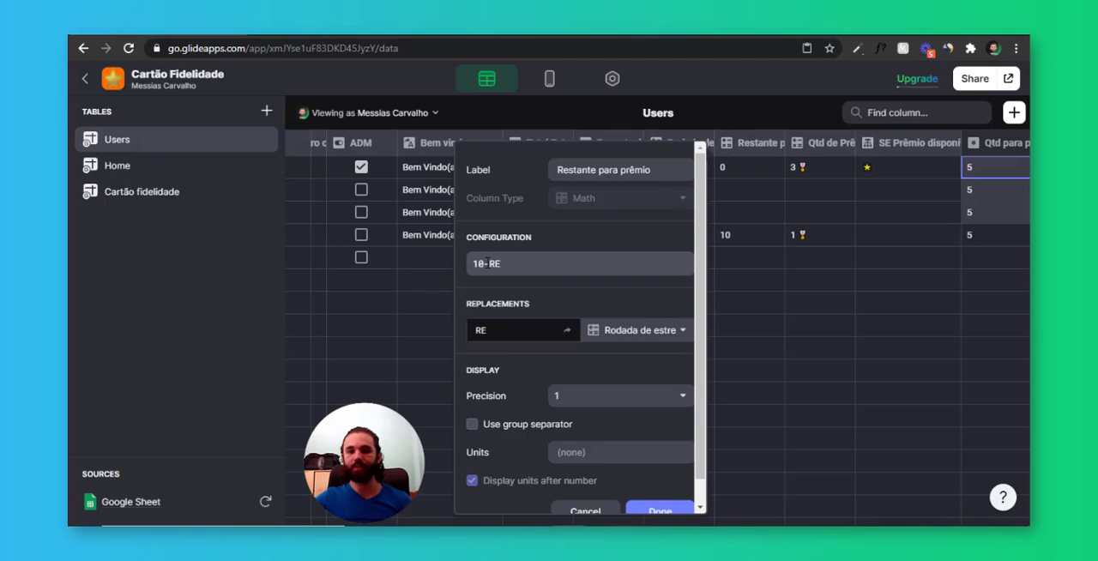
left_click_drag(480, 264, 447, 267)
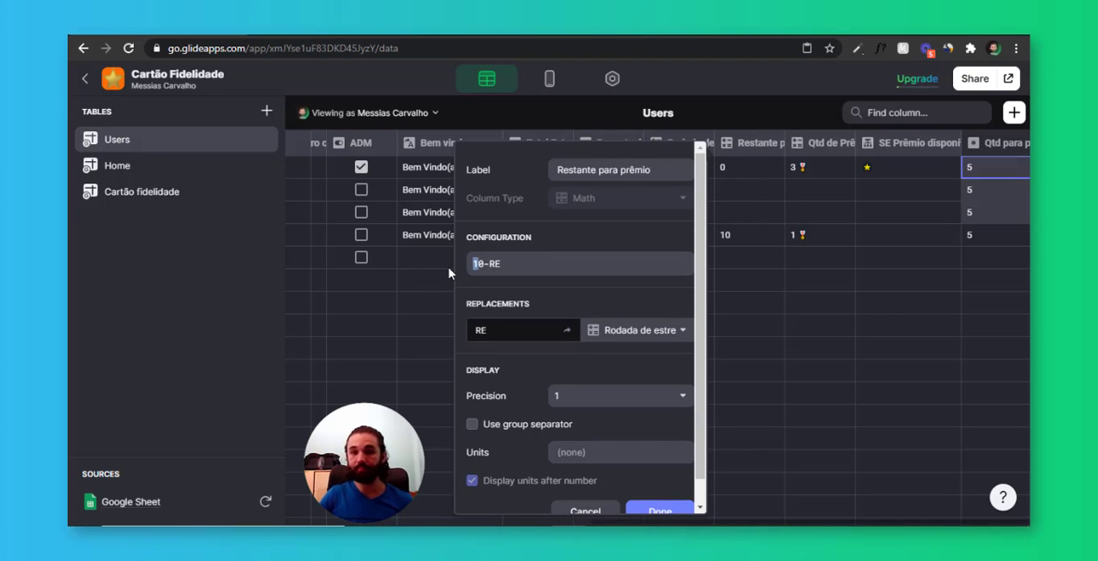
type("qp")
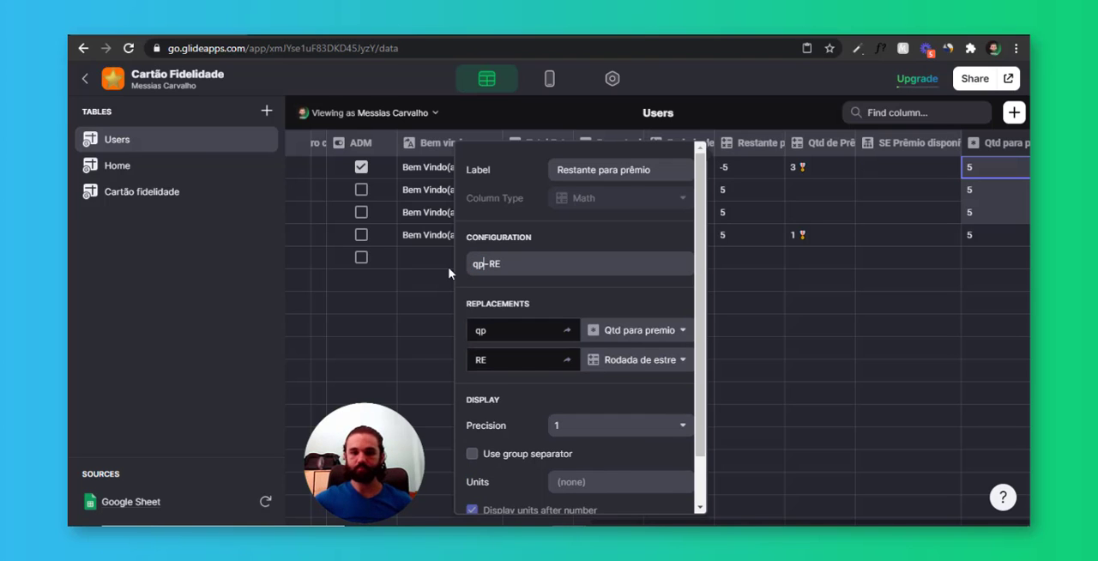
left_click(640, 333)
left_click(640, 331)
scroll(620, 358, "down", 2)
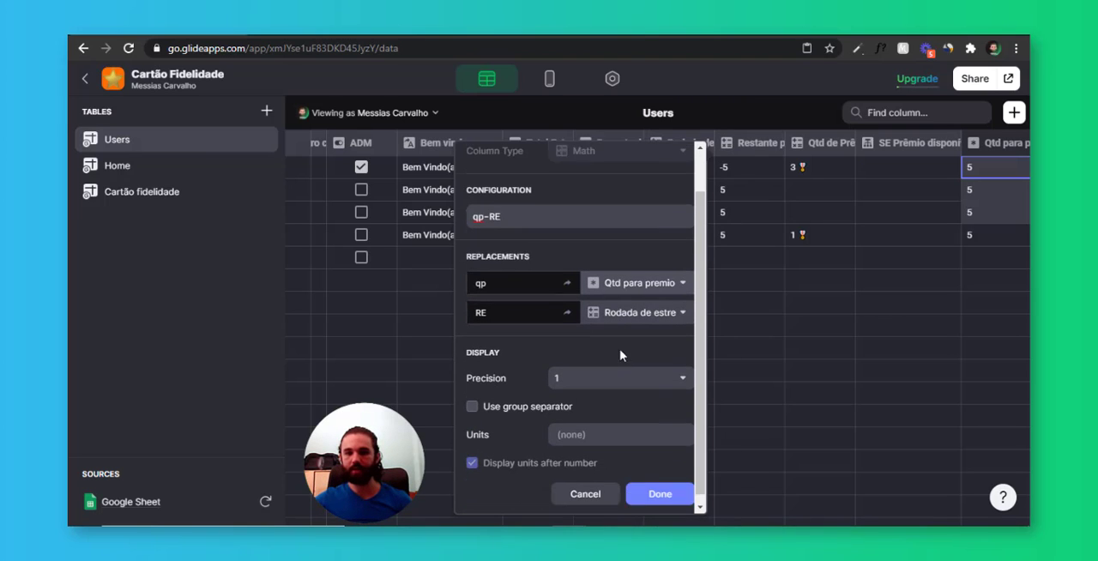
left_click(667, 487)
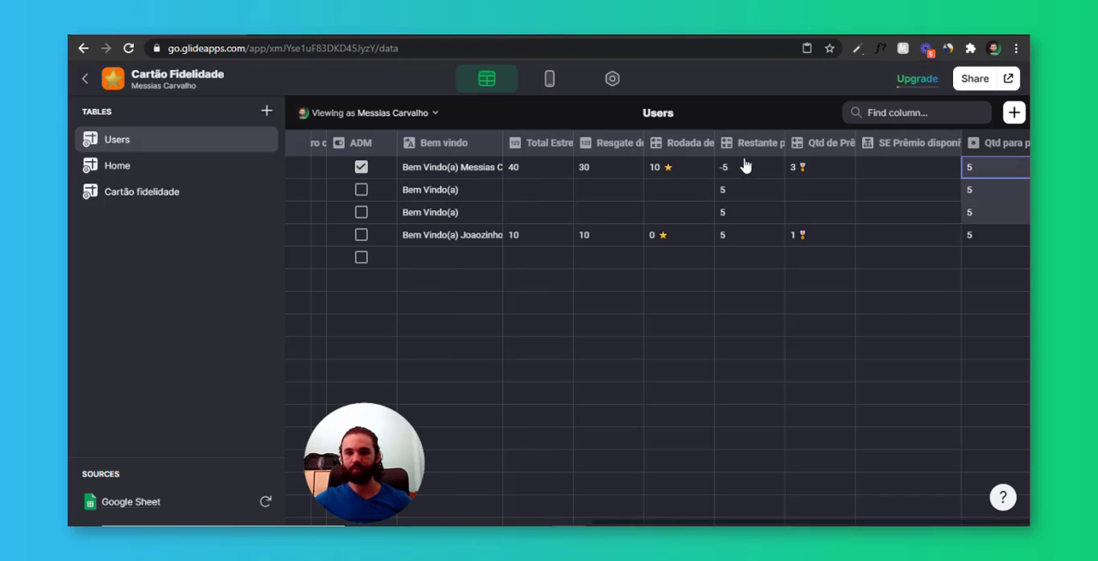
Set Qtd para prêmio to 10 in the Home table's first row
left_click(743, 168)
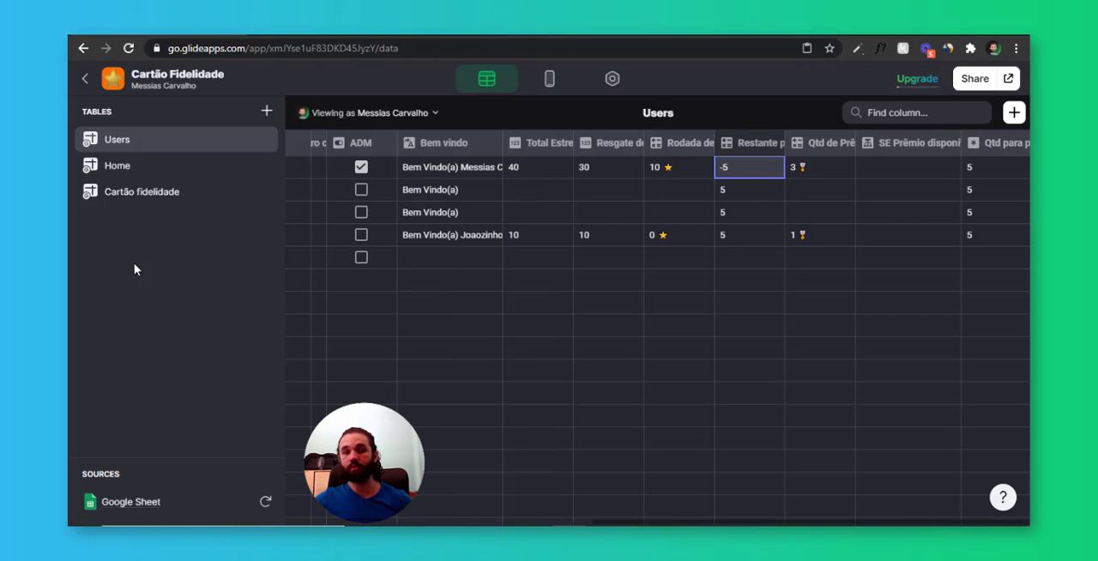
left_click(145, 198)
left_click(118, 165)
left_click(554, 169)
left_click(571, 175)
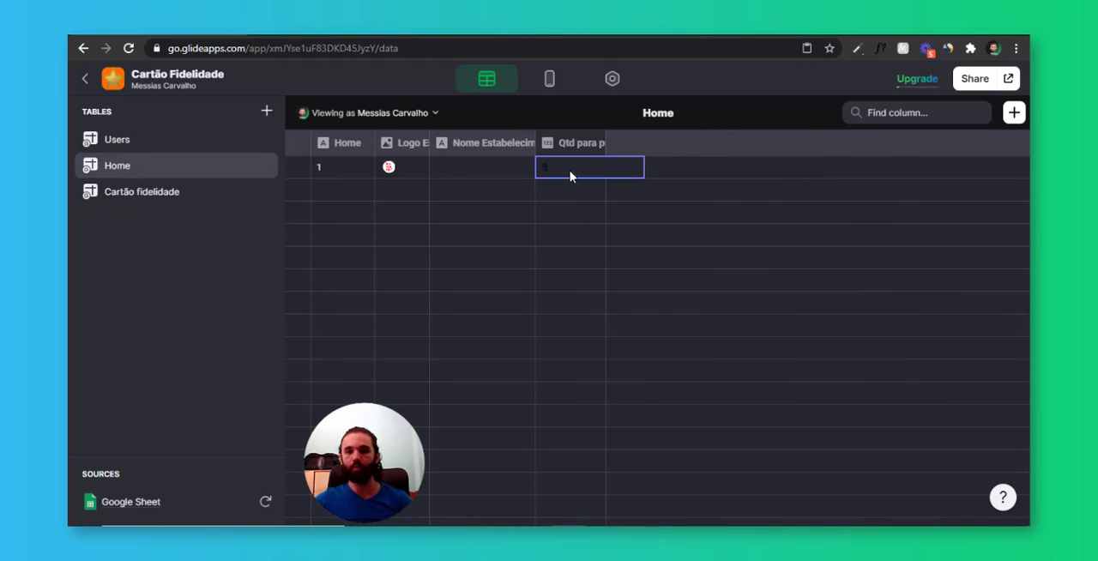
left_click(571, 211)
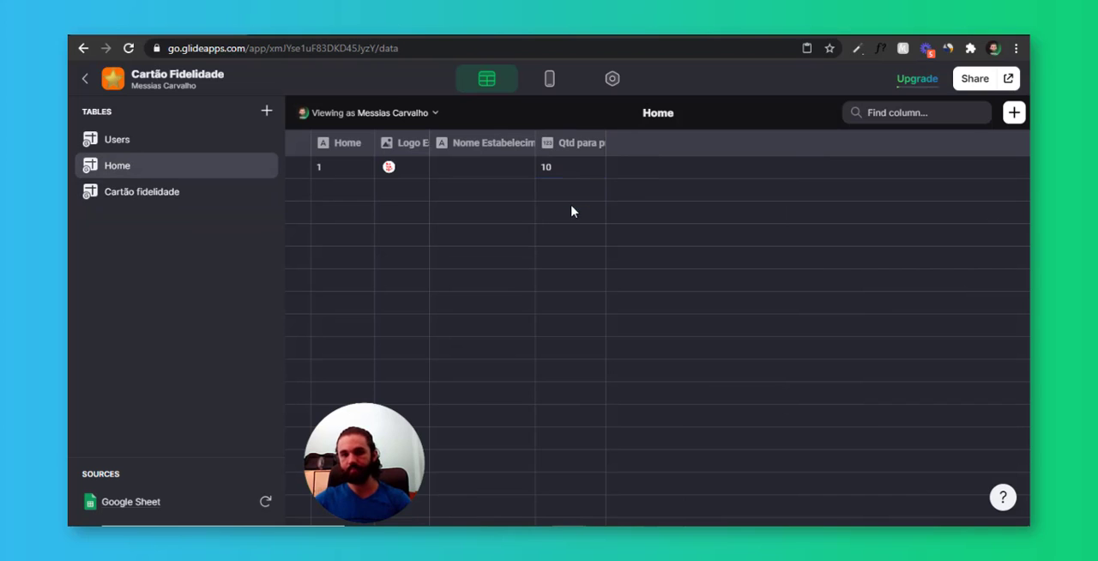
Examine the prize quantity, total stars, redemption, star round and remaining columns in the Users table for fixed values
left_click(155, 141)
scroll(644, 217, "right", 5)
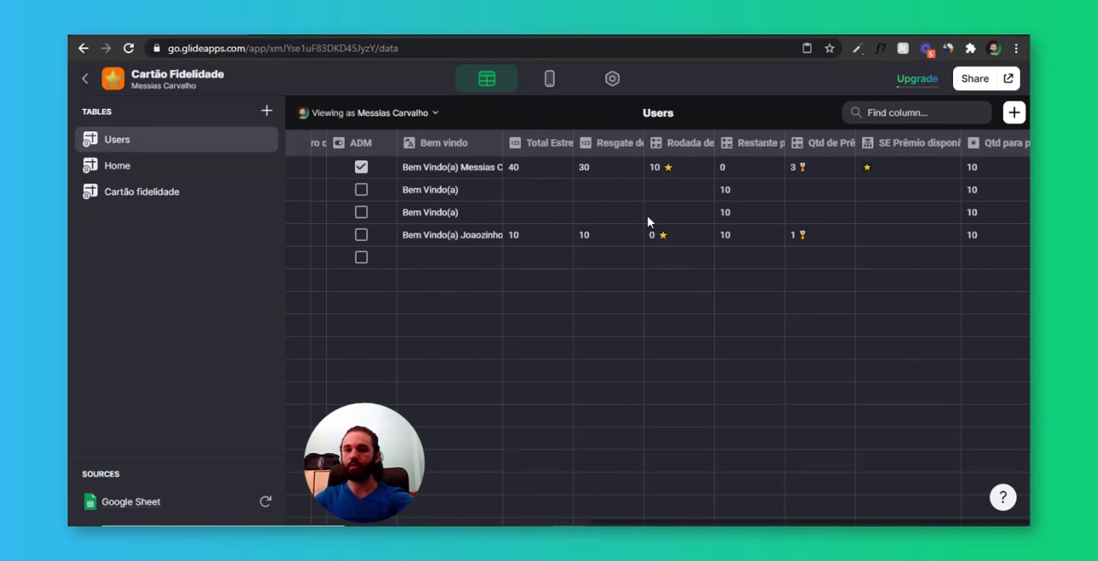
left_click_drag(993, 169, 993, 233)
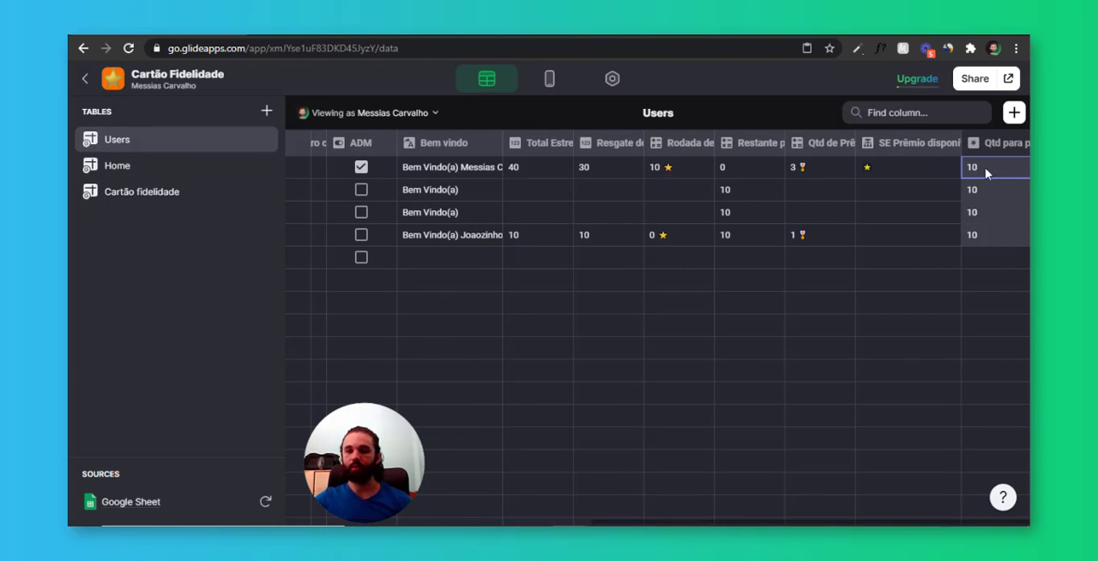
left_click(639, 163)
left_click(704, 169)
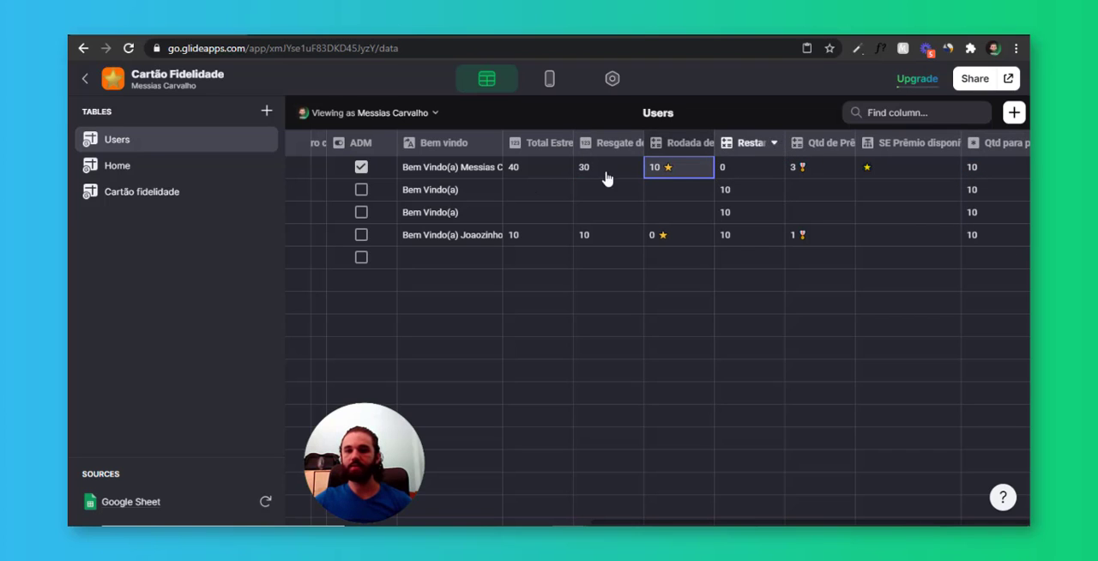
left_click(560, 142)
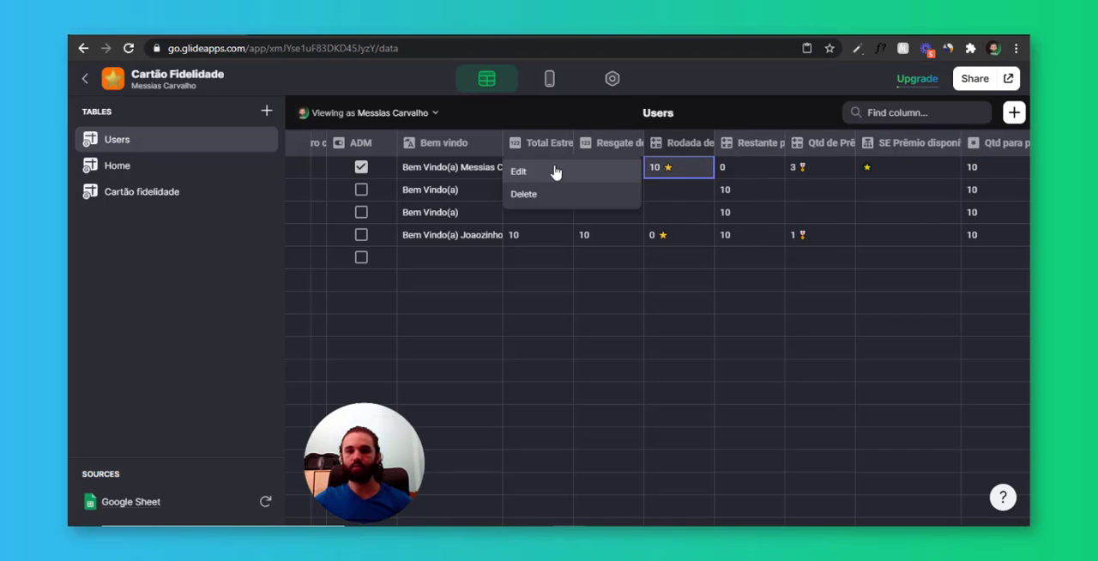
left_click(560, 172)
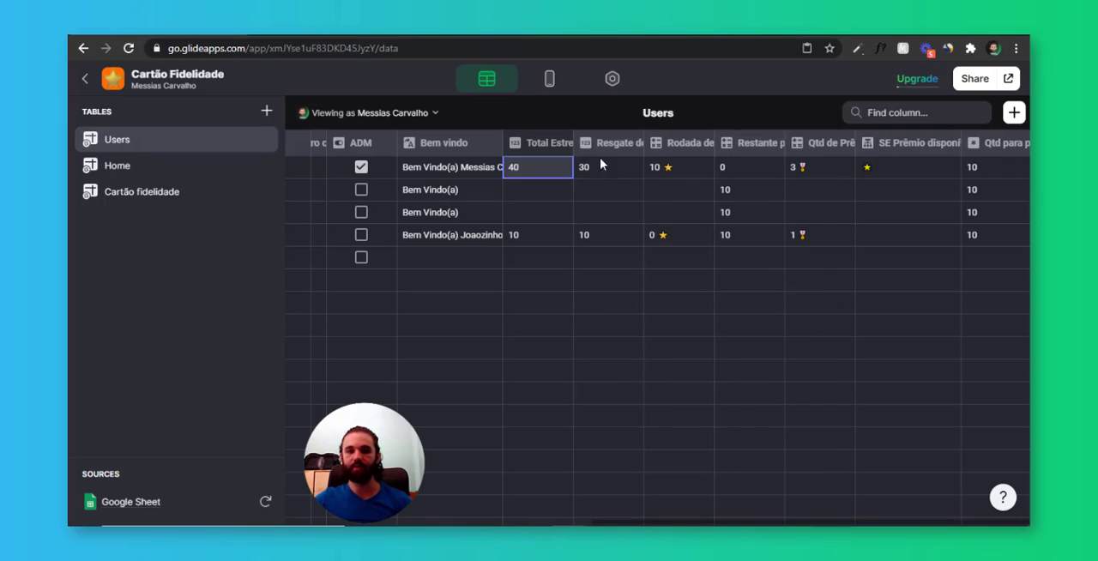
left_click(531, 171)
left_click(624, 177)
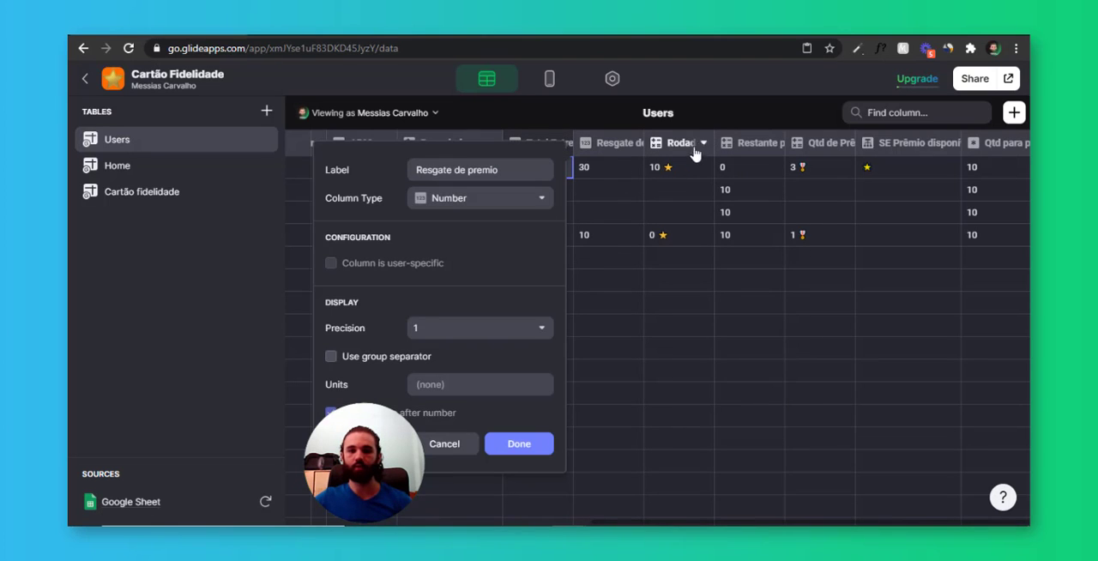
left_click(700, 144)
left_click(698, 173)
left_click(749, 167)
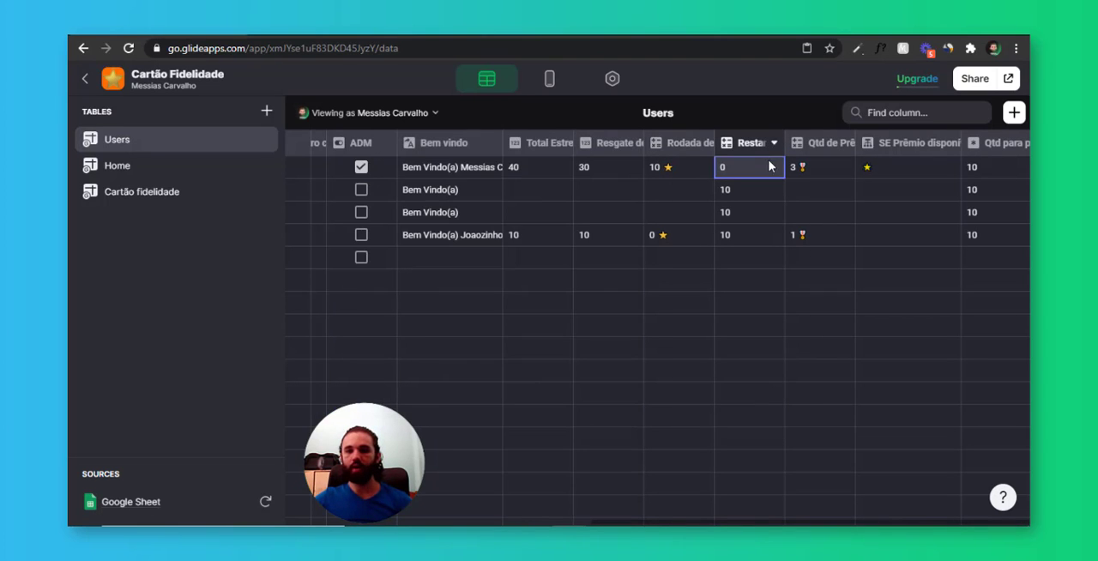
left_click(770, 163)
Change the Qtd de Prêmios resgatados formula to TR/qp, with qp taken from the Qtd para premio column
left_click(824, 176)
left_click(824, 176)
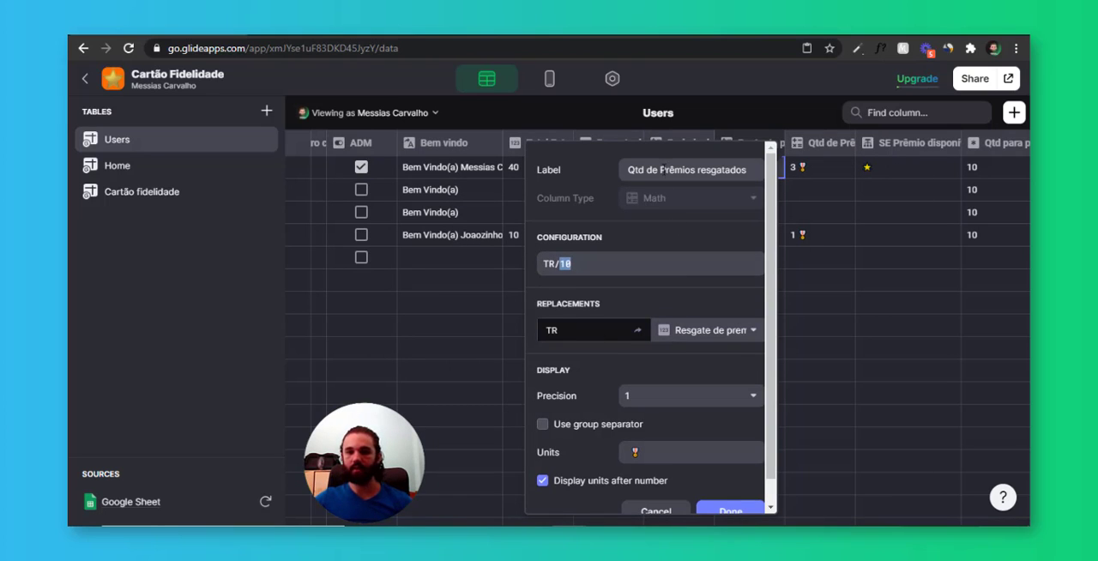
triple_click(662, 168)
left_click(629, 265)
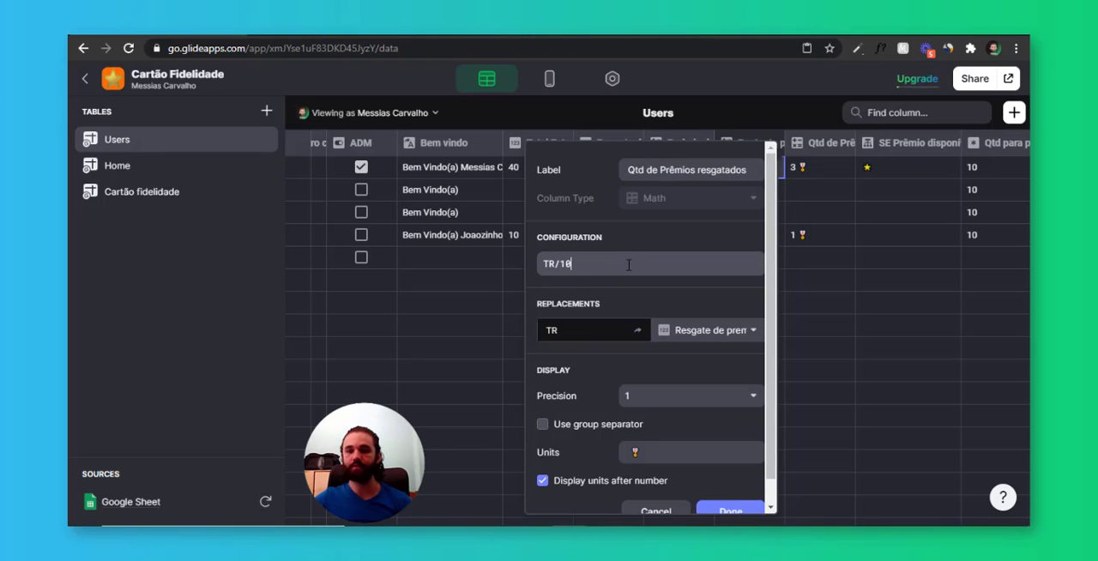
double_click(629, 266)
type("q")
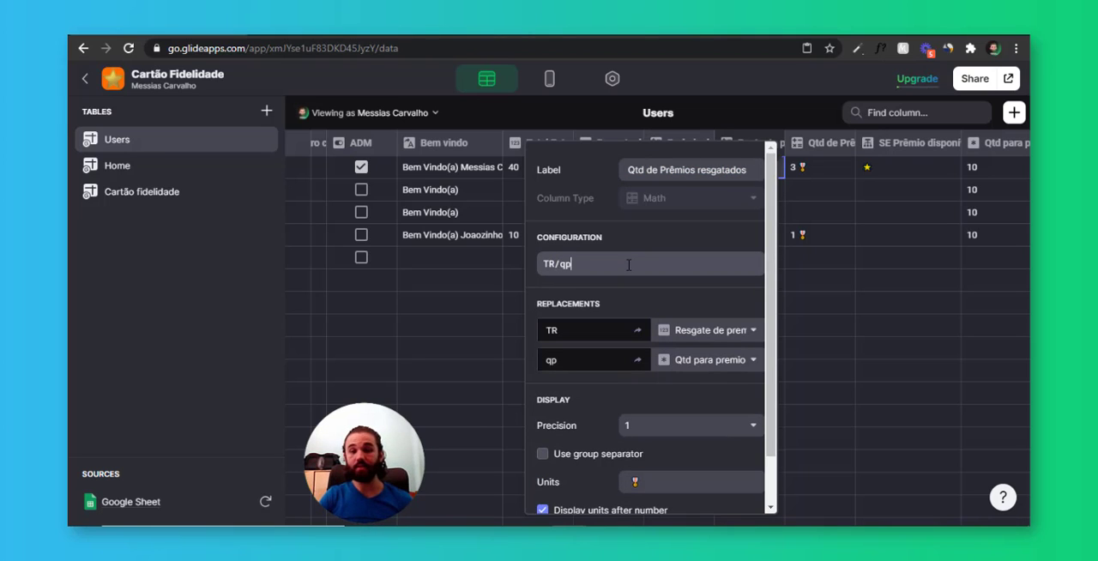
type("p")
scroll(696, 311, "down", 2)
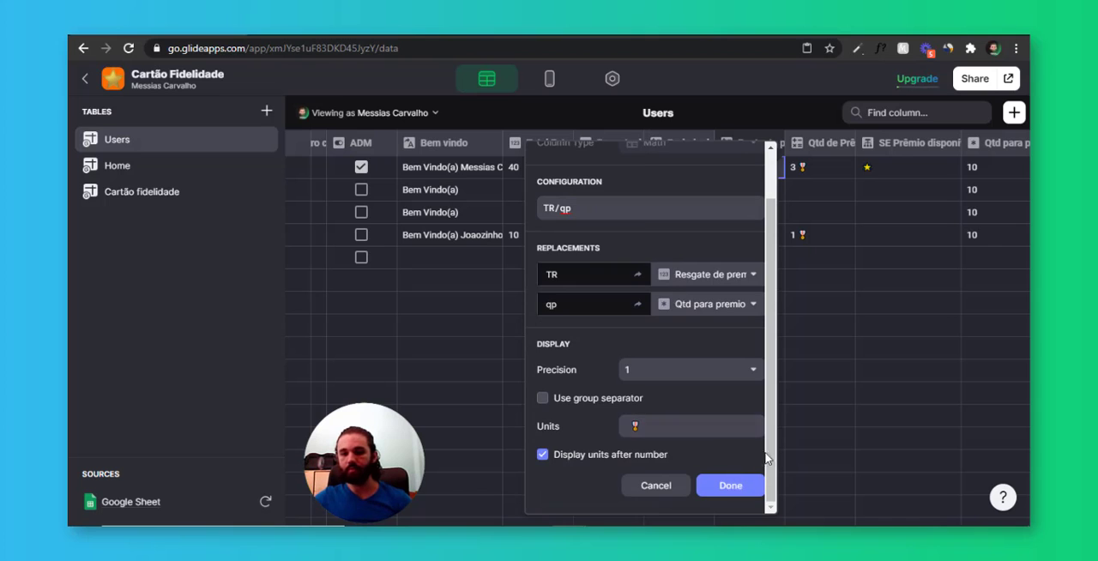
left_click(728, 483)
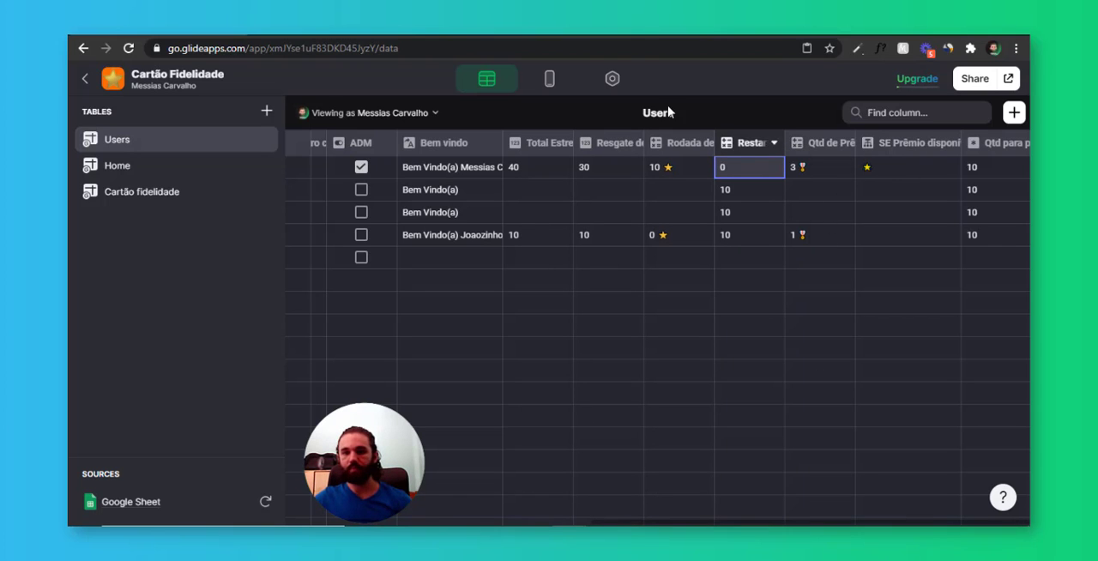
Open the first user's ADM details in the app layout and inspect the plus/minus button bar and Total Estrelas data
left_click(547, 81)
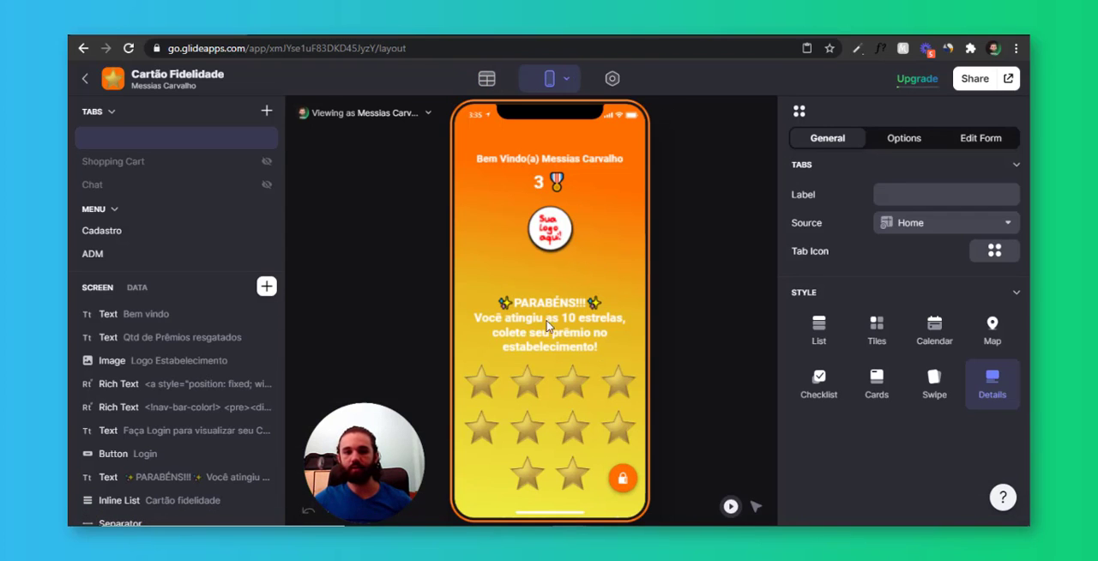
left_click(623, 478)
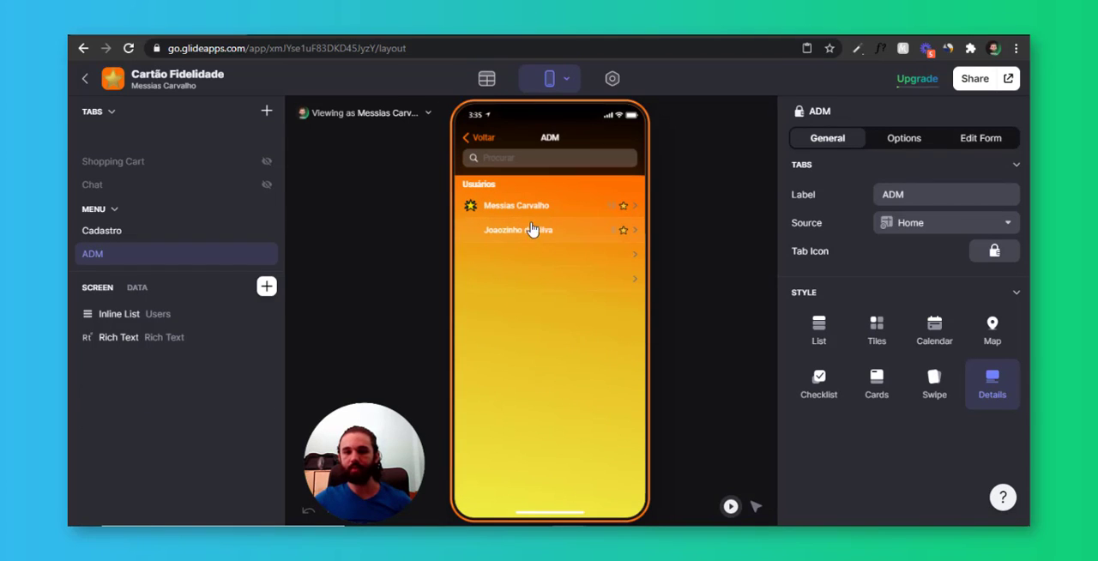
left_click(615, 213)
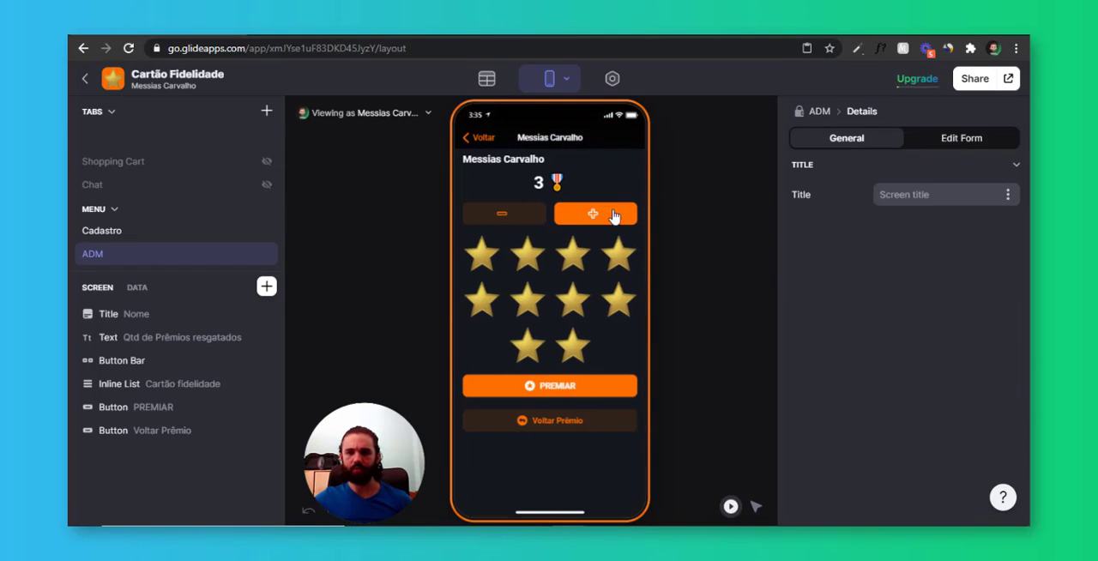
left_click(598, 220)
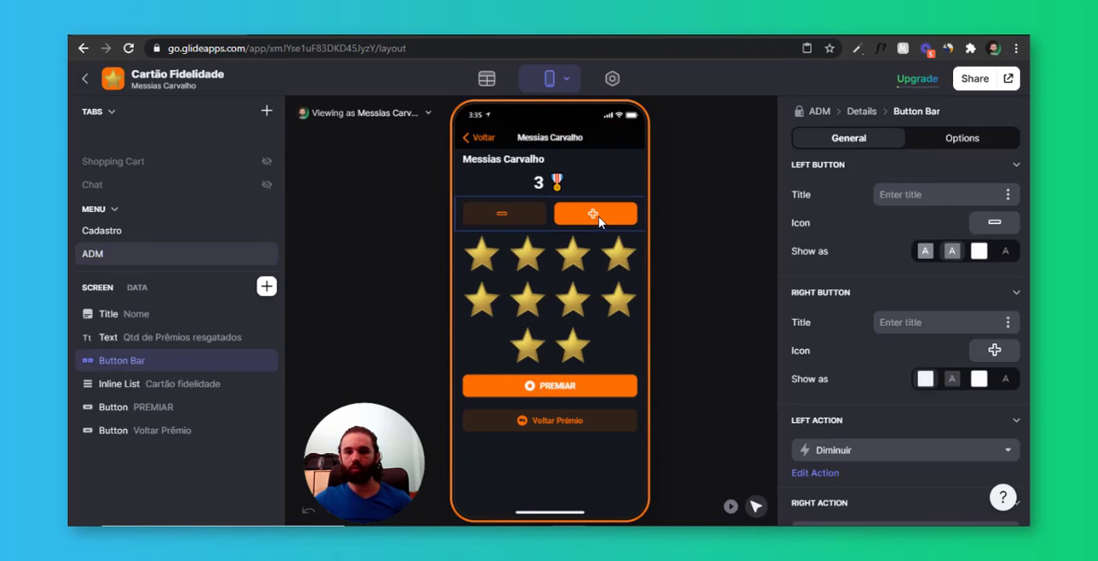
left_click(139, 288)
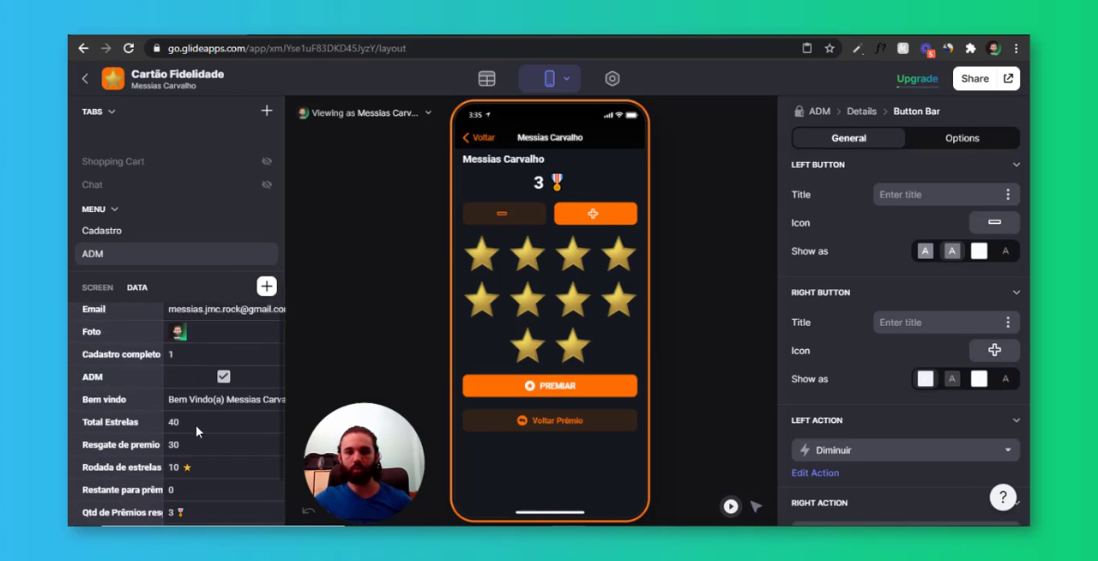
scroll(177, 405, "down", 1)
left_click(184, 370)
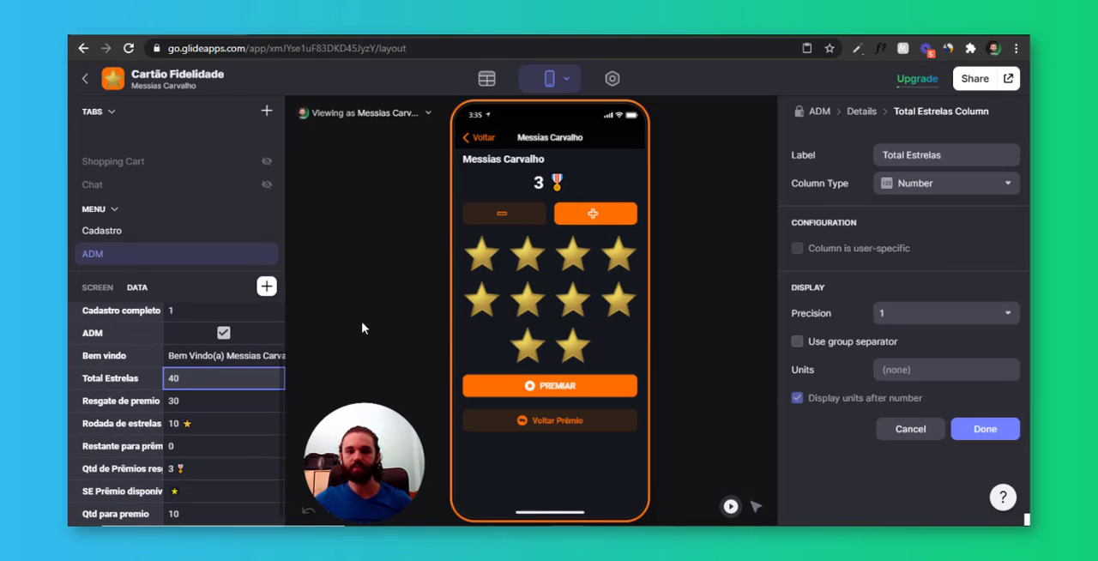
Set the PREMIAR button's Resgate de premio increment to the Qtd para premio column
left_click(574, 388)
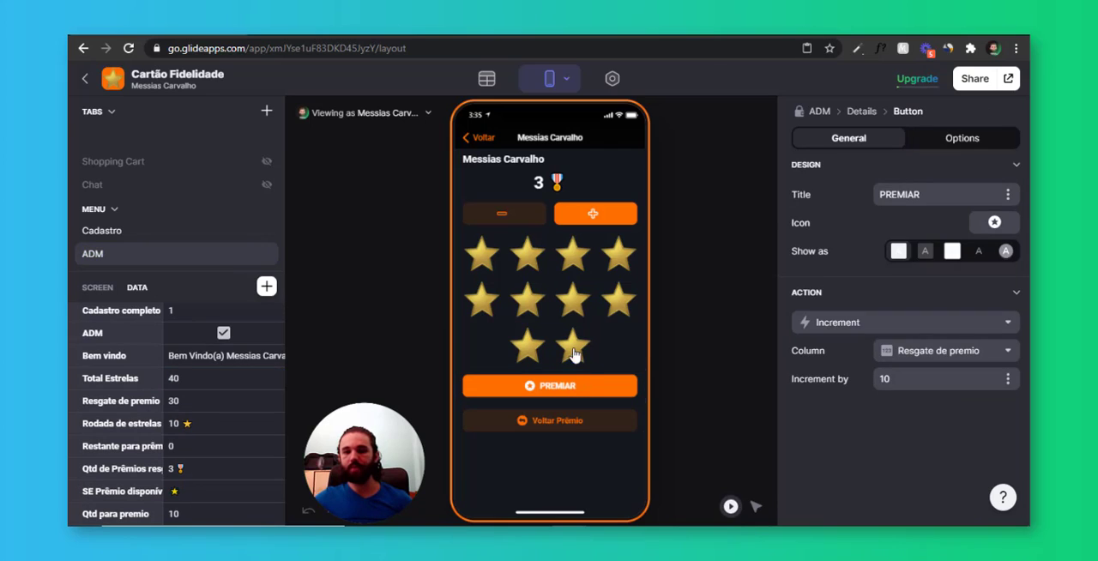
double_click(884, 375)
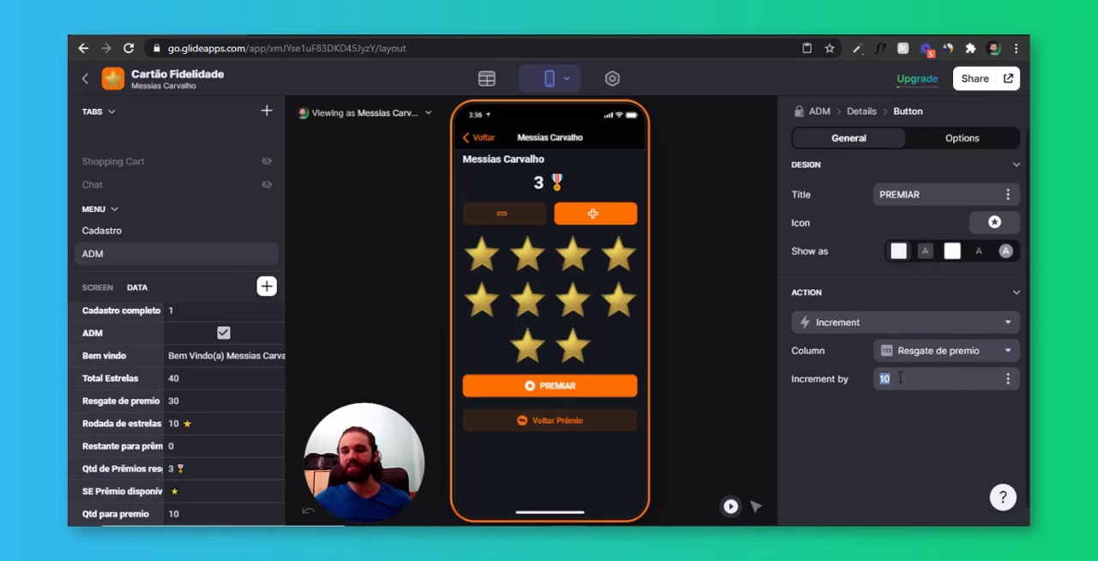
left_click(1007, 381)
scroll(914, 274, "down", 5)
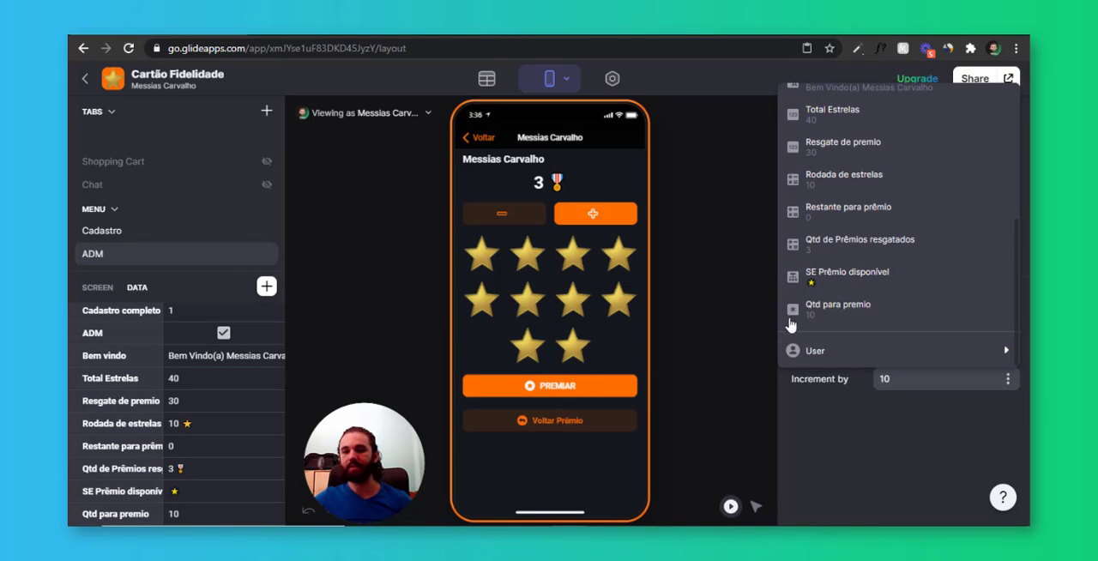
left_click(841, 309)
Inspect the increment amount for Resgate de premio in the Voltar Prêmio button's action, leaving the action unsaved
left_click(611, 420)
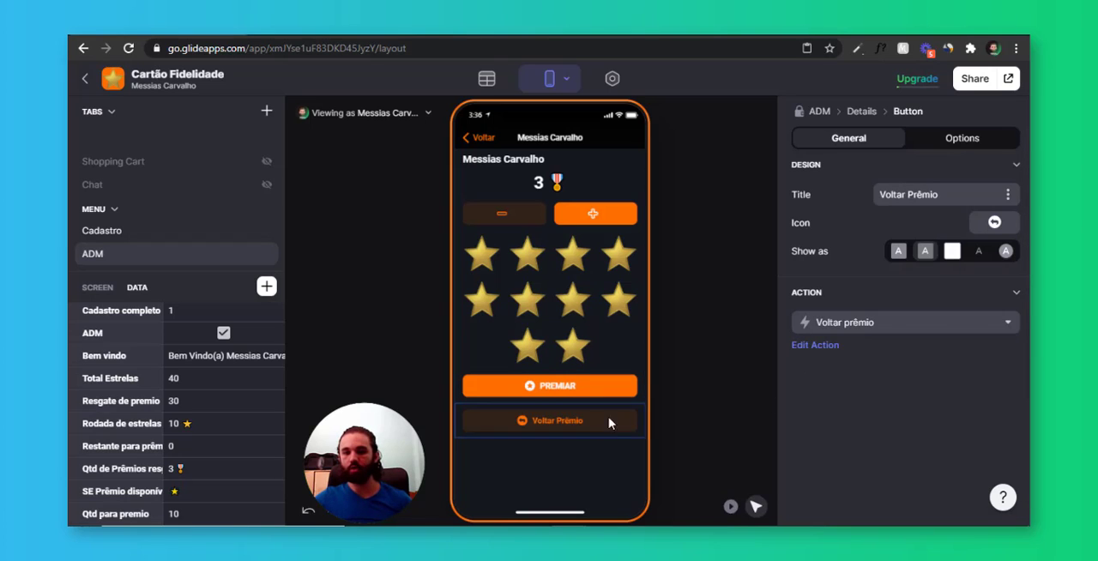
left_click(820, 345)
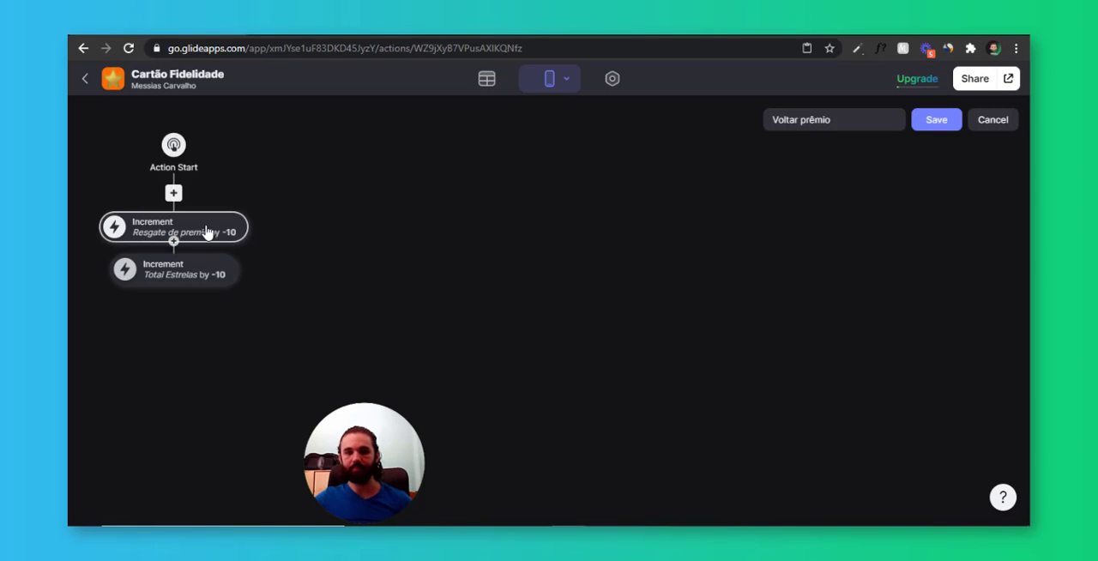
left_click(206, 232)
left_click_drag(311, 364, 226, 370)
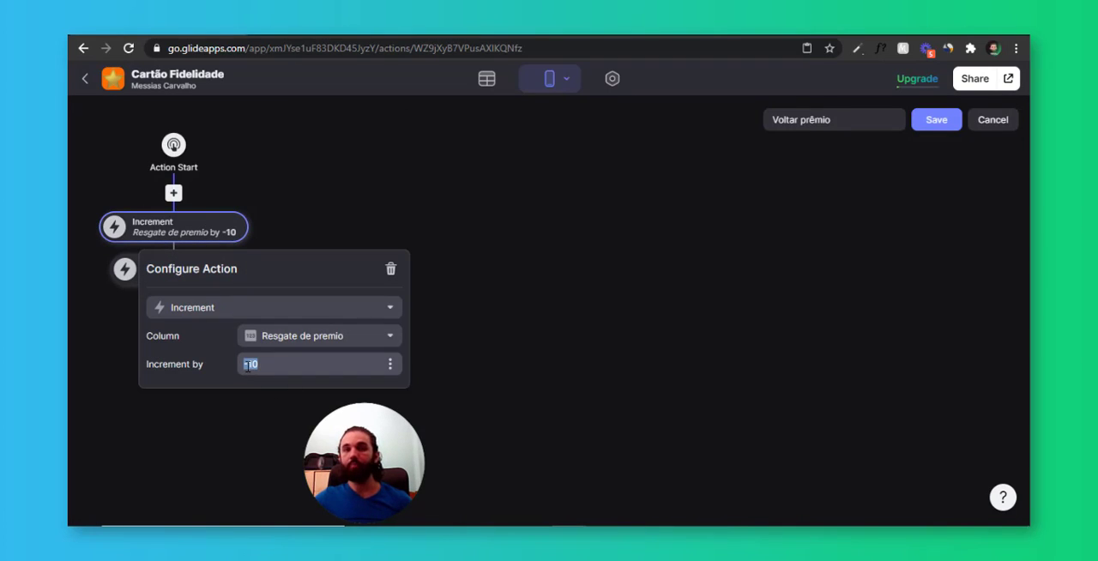
left_click(986, 124)
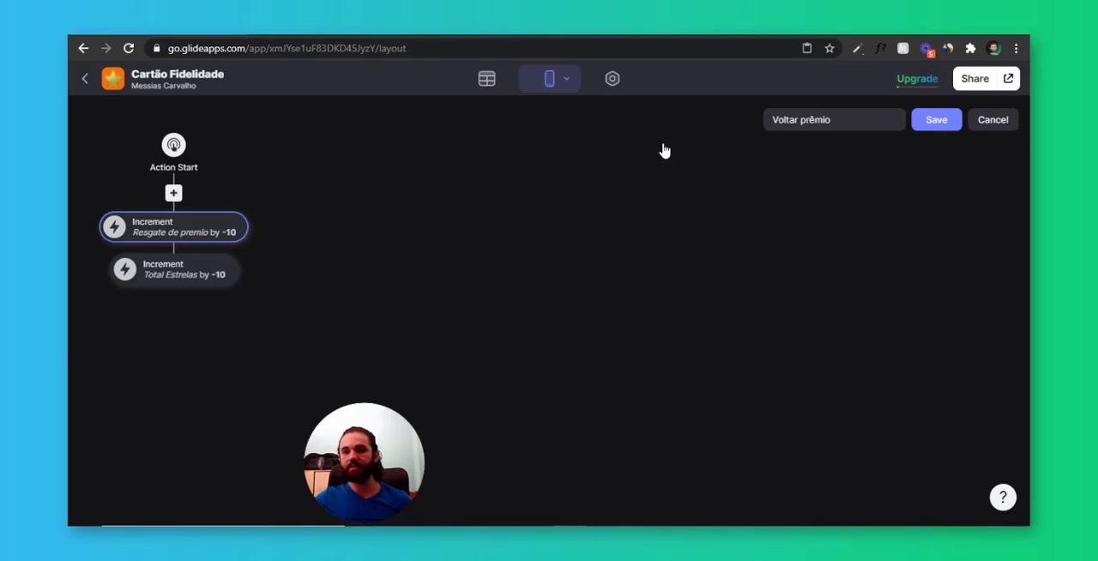
Add a Math column labelled Quantidade para premio (-) to the Users table
left_click(487, 79)
scroll(755, 245, "right", 6)
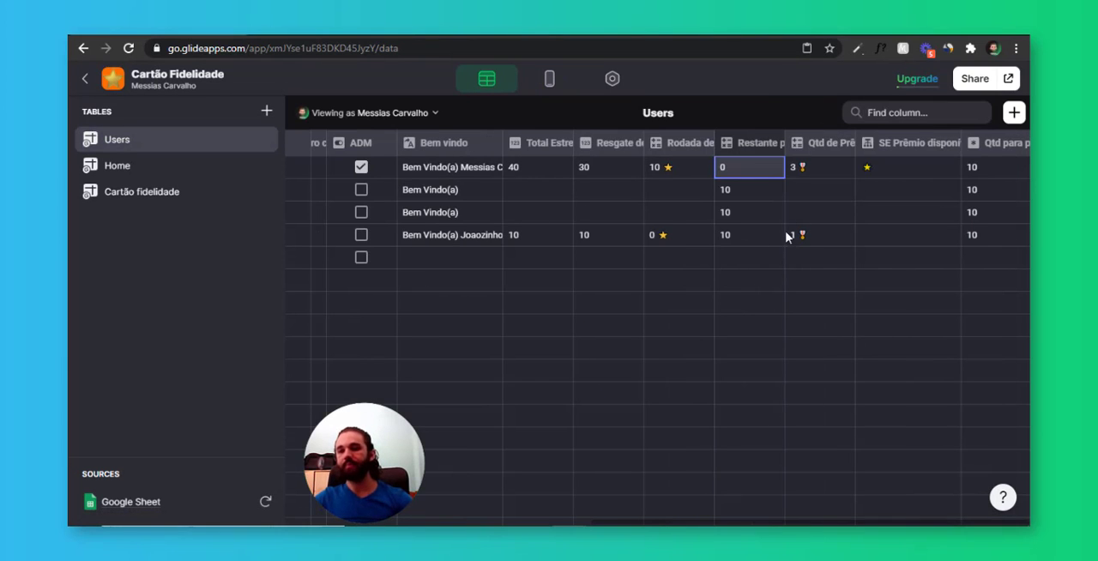
left_click(1014, 118)
left_click(833, 197)
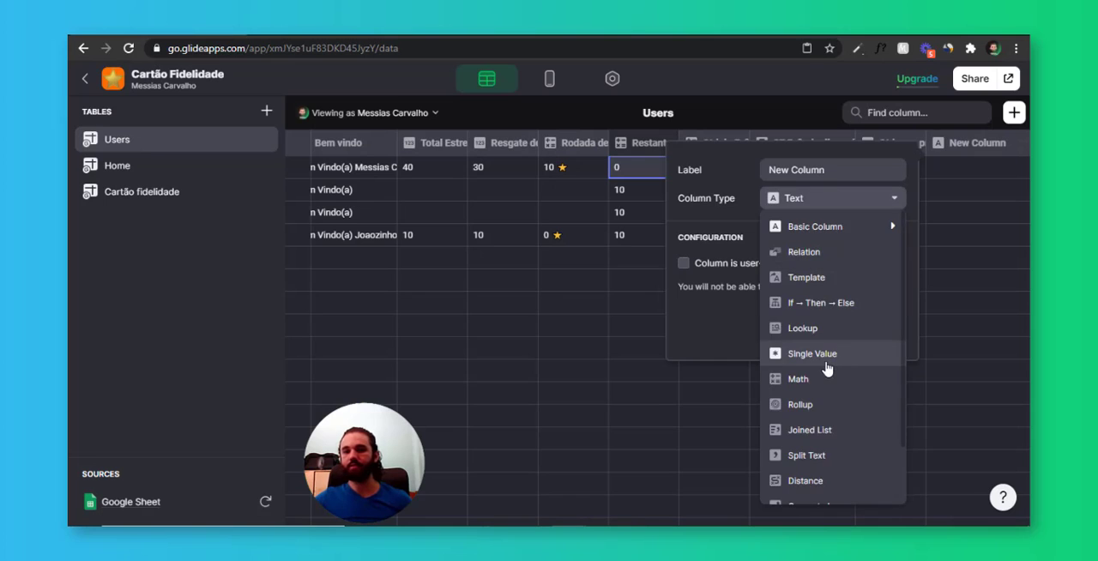
left_click(798, 378)
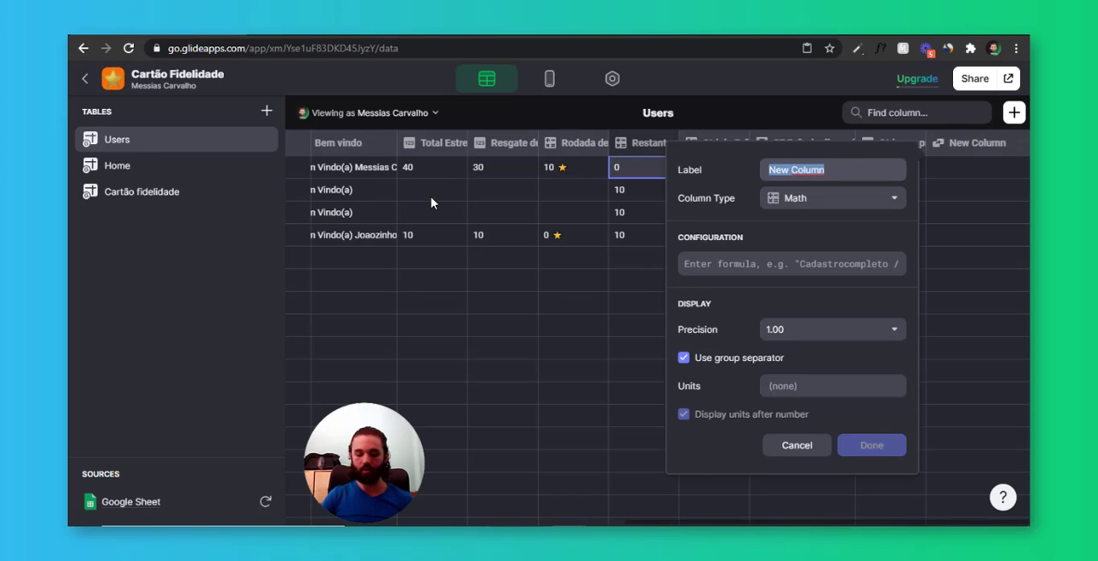
type("qa")
type("qu")
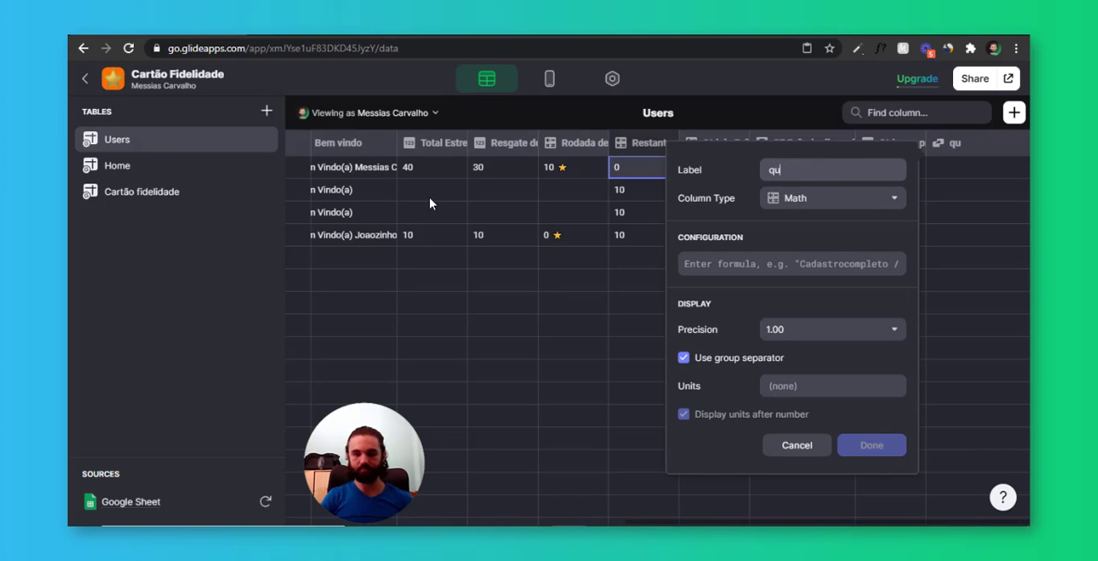
type("antidae para premio (-")
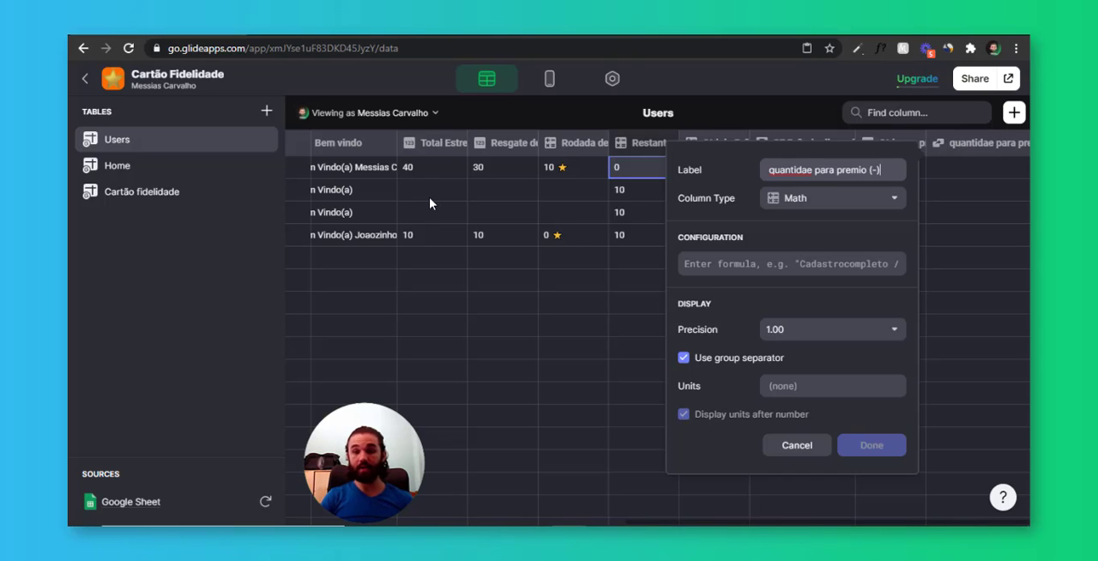
key("ctrl+shift+Right")
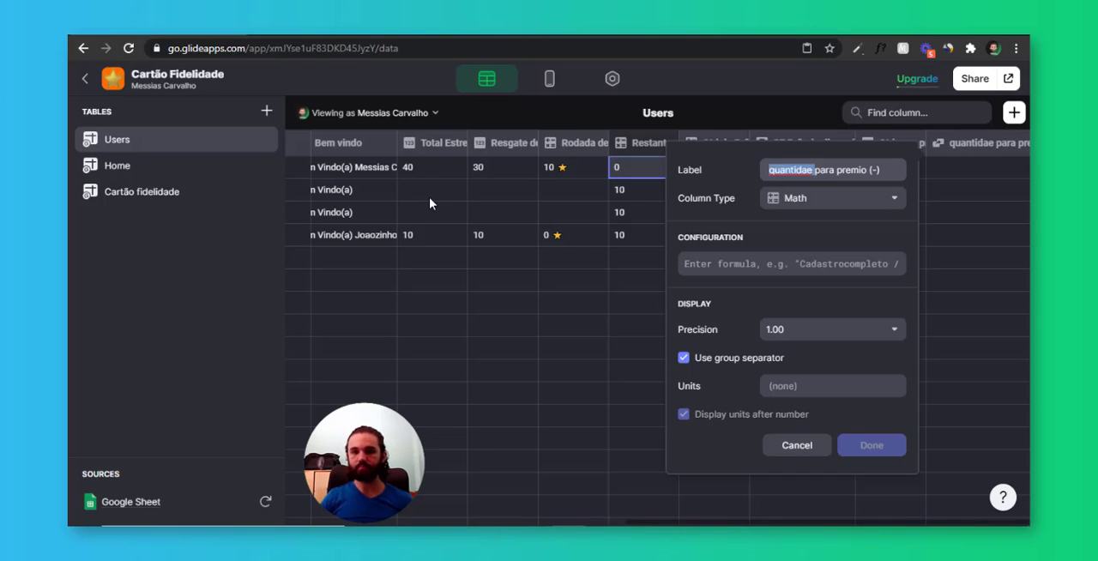
type("Quantidad")
type("e")
key("Tab")
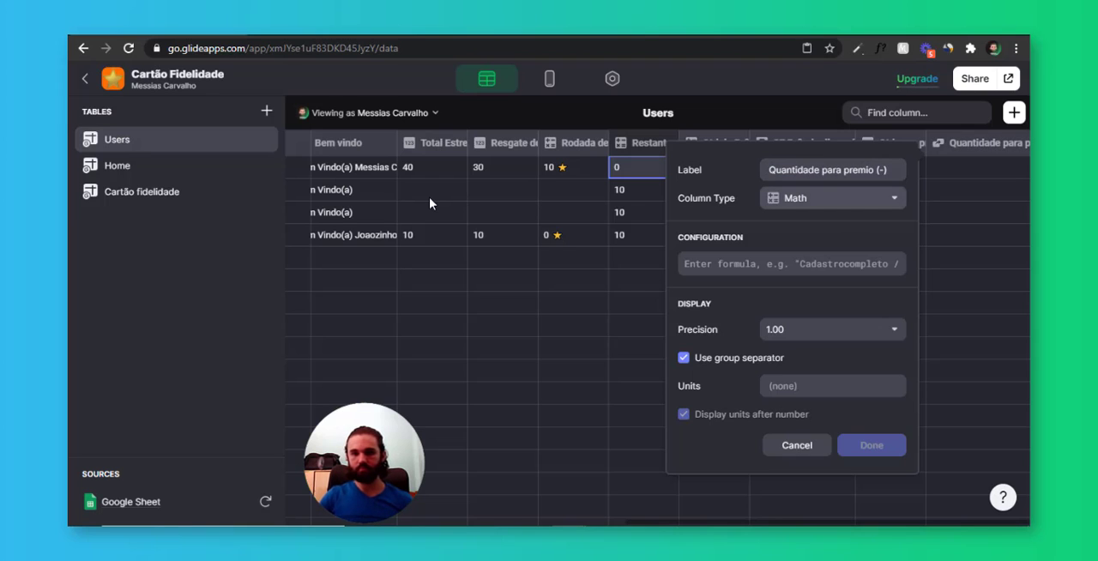
Define the new column's formula as -qp using Qtd para premio, with precision 1 and no group separator, and save it
key("Tab")
type("-q")
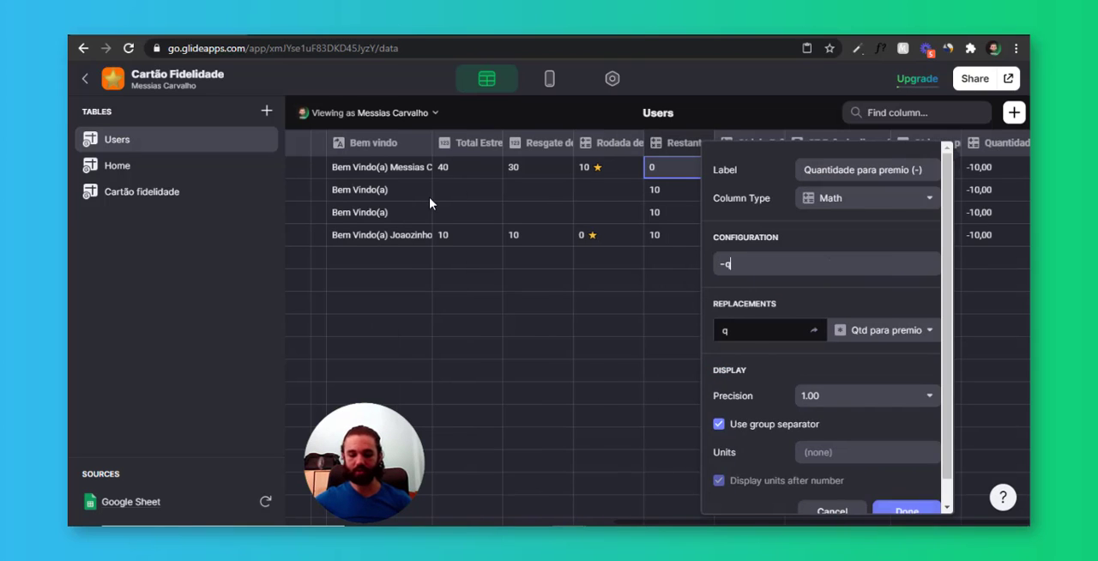
scroll(837, 307, "down", 1)
left_click(841, 369)
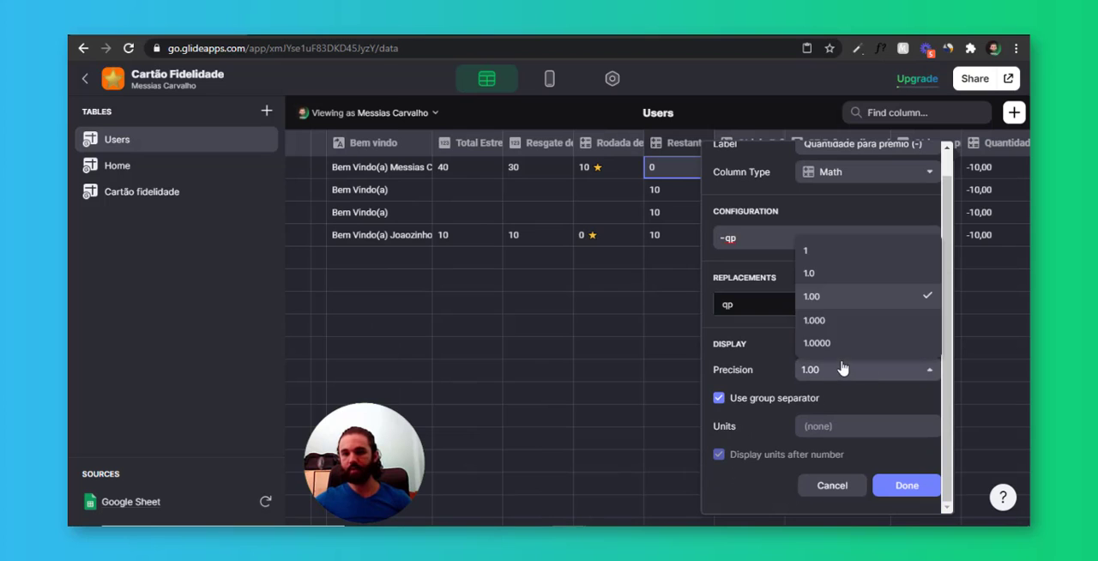
left_click(822, 252)
left_click(815, 400)
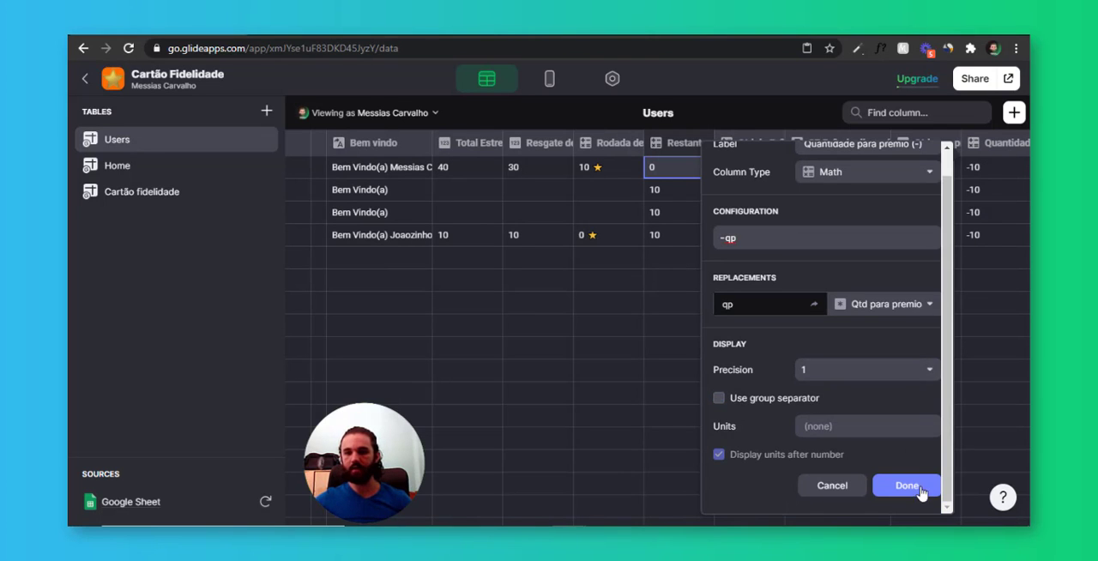
left_click(907, 486)
In the Voltar Prêmio button's action, set the Resgate de premio increment to the Quantidade para premio (-) column
left_click(548, 78)
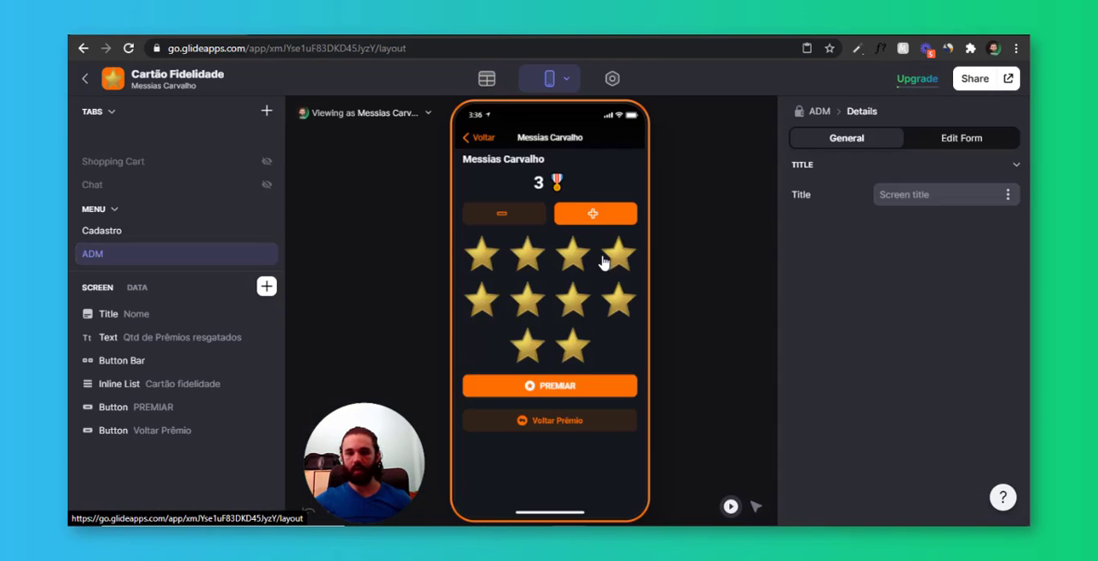
left_click(566, 421)
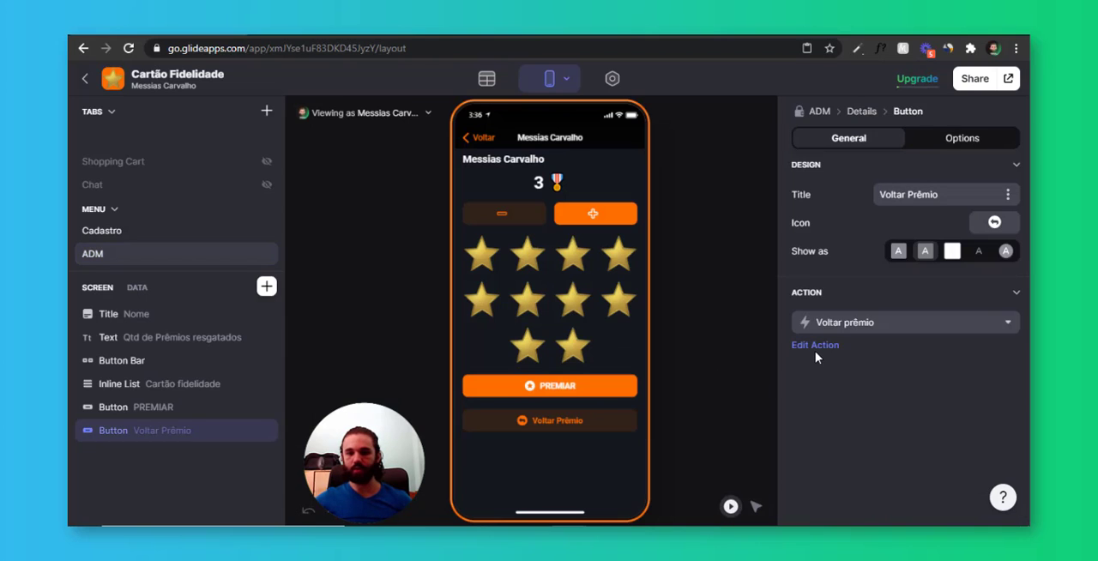
left_click(815, 346)
left_click(233, 228)
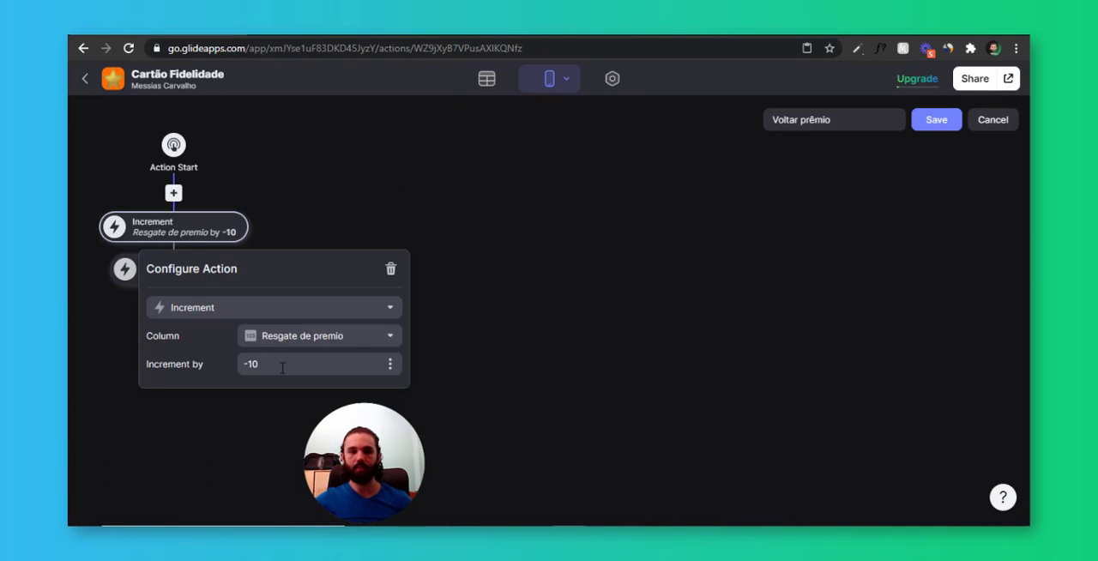
left_click(390, 366)
left_click(369, 302)
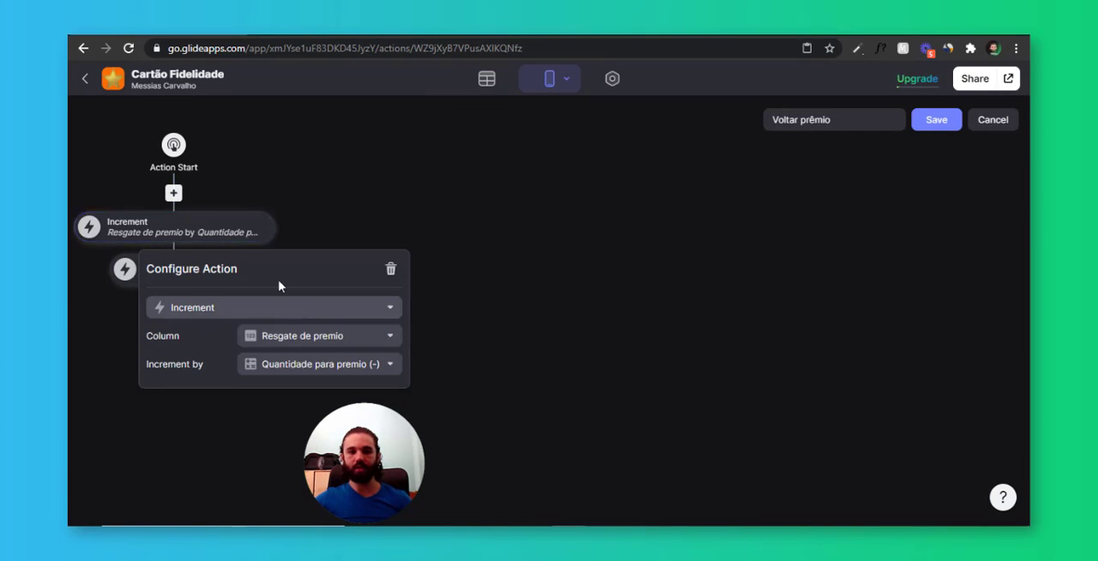
left_click(315, 159)
Set the Total Estrelas increment to the Quantidade para premio (-) column and save the Voltar prêmio action
left_click(218, 275)
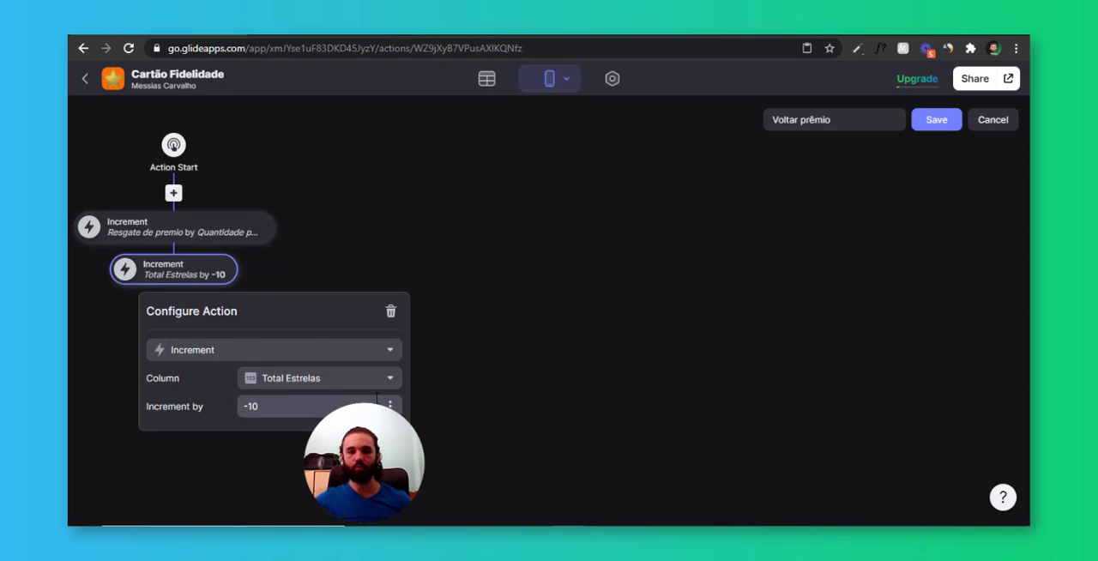
left_click(389, 405)
left_click(338, 351)
left_click(301, 221)
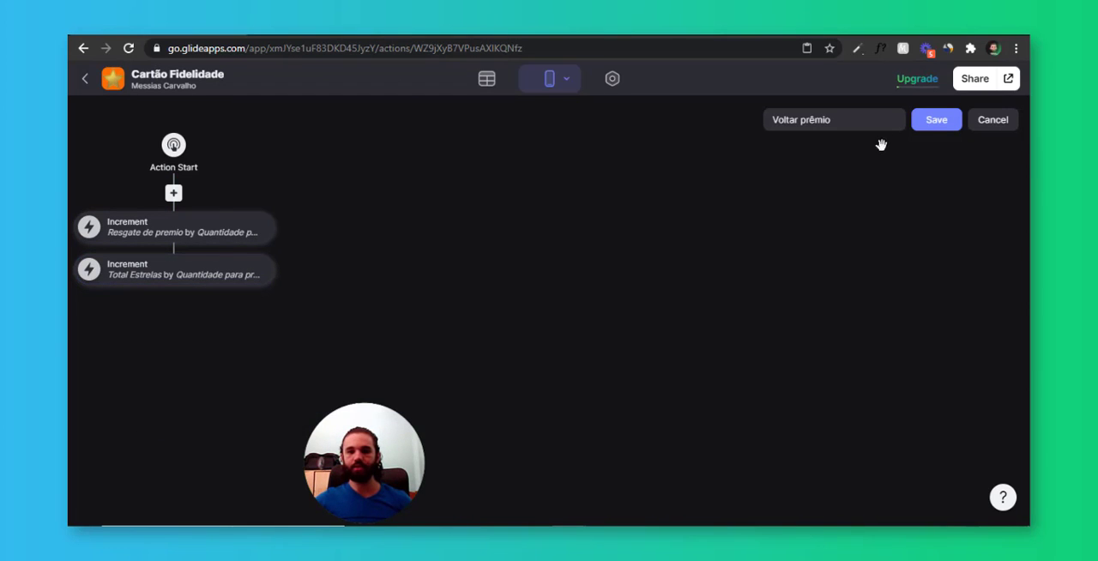
left_click(932, 127)
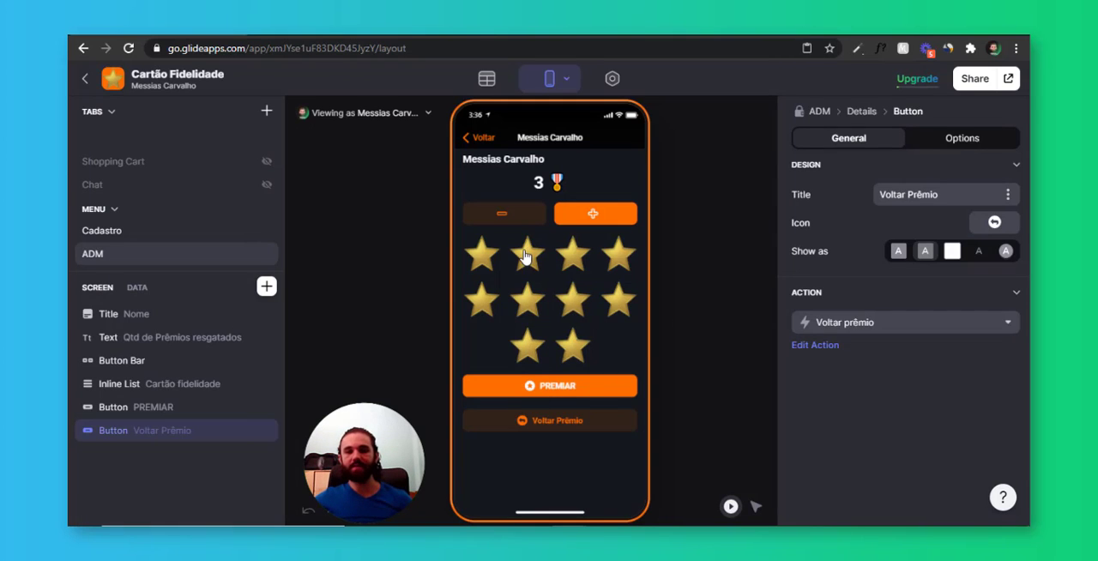
Add a Number Entry linked to Qtd para prêmio above the ADM screen's Users list, titled Quantidade Para Prêmio
left_click(483, 138)
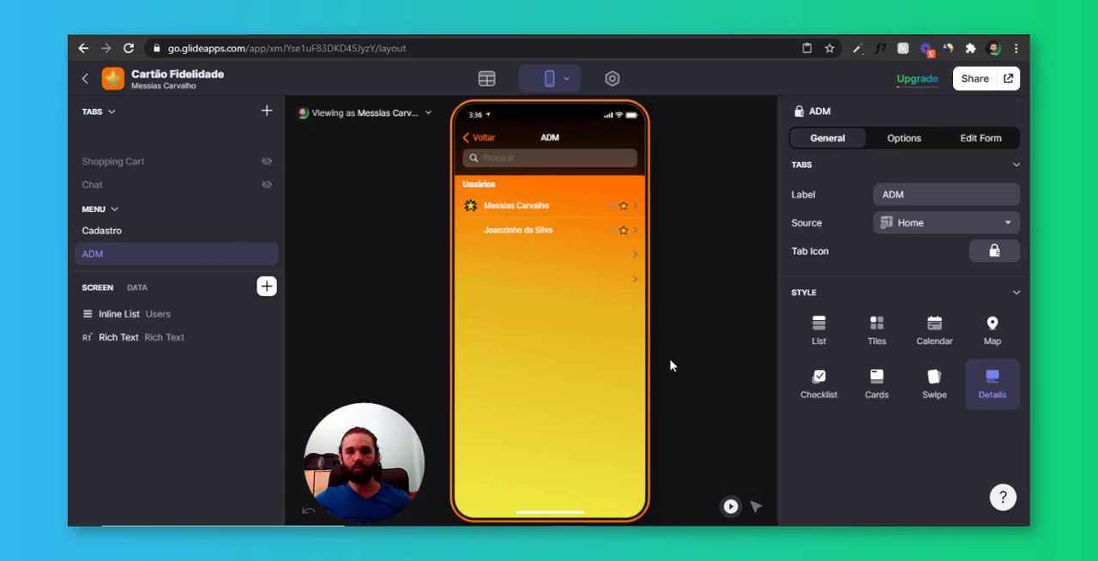
left_click(267, 286)
type("numb")
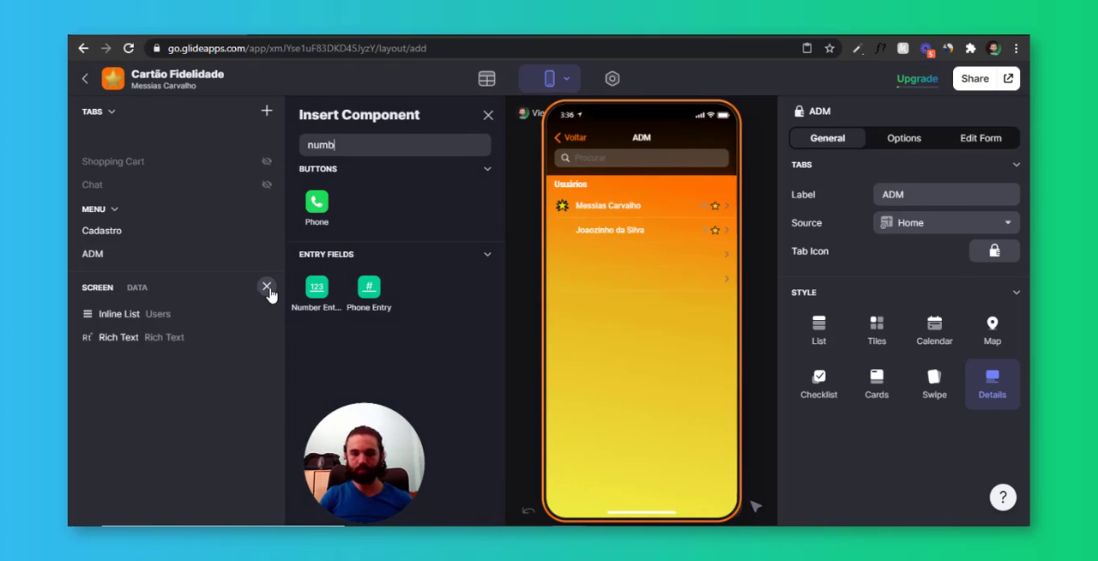
left_click(317, 292)
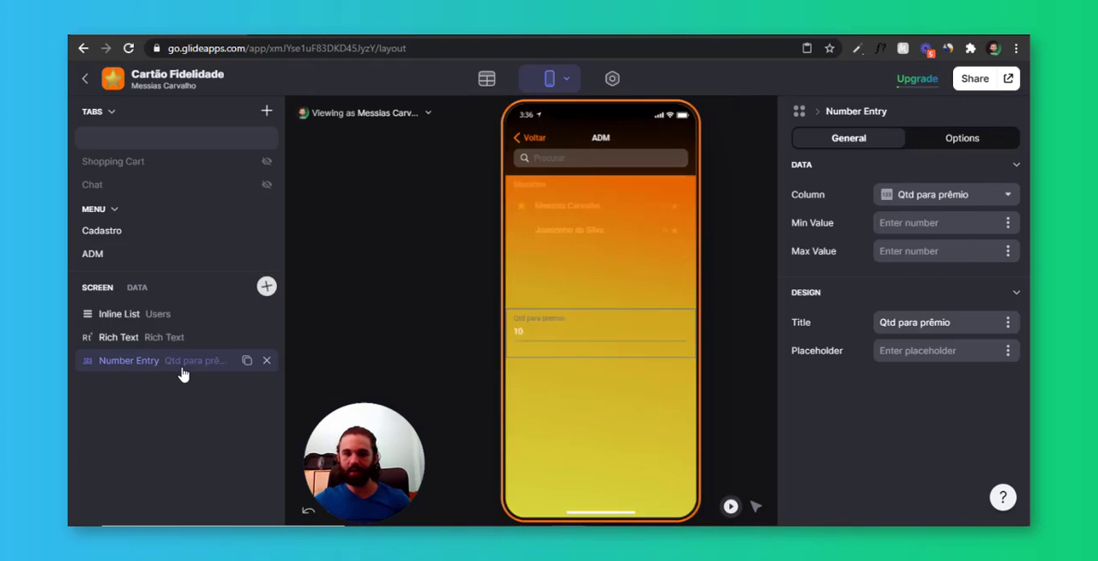
left_click_drag(183, 359, 182, 313)
left_click(939, 196)
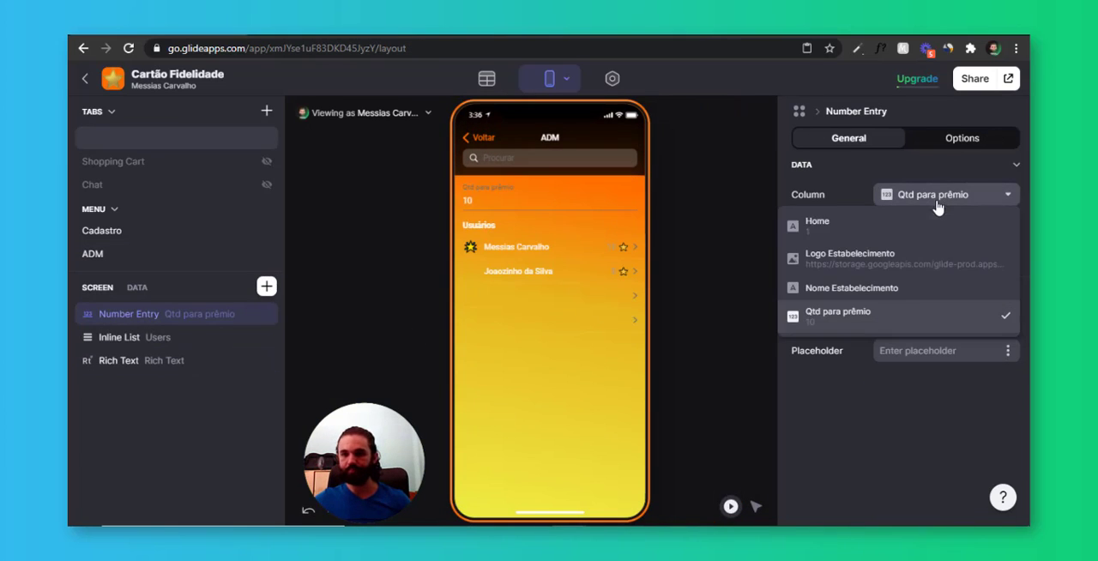
left_click(900, 324)
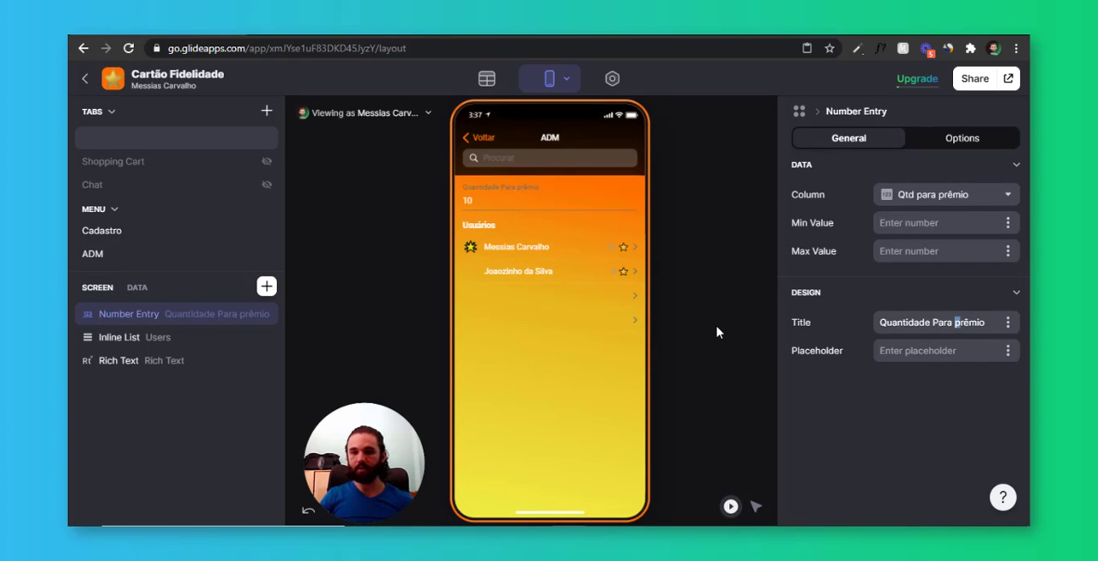
Set the prize quantity to 5 in the ADM preview and inspect the first user's star and prize data
double_click(502, 201)
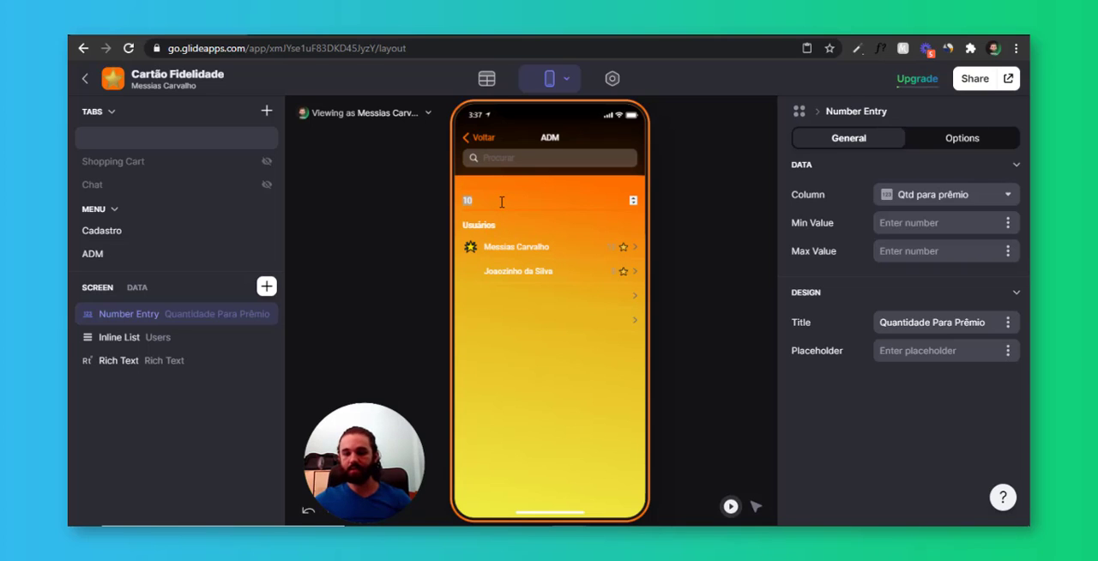
left_click(540, 414)
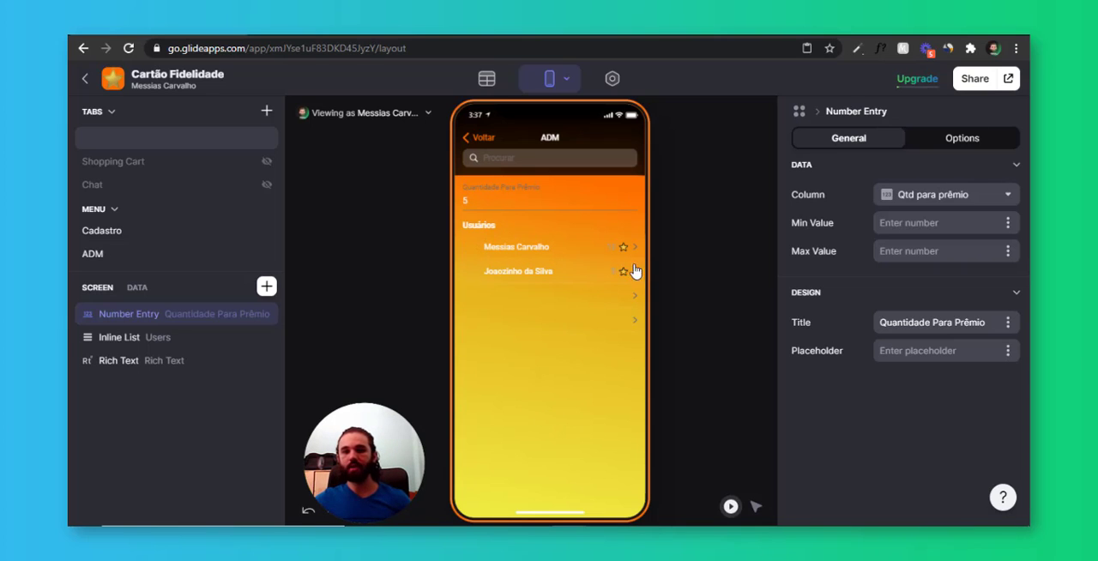
left_click(581, 255)
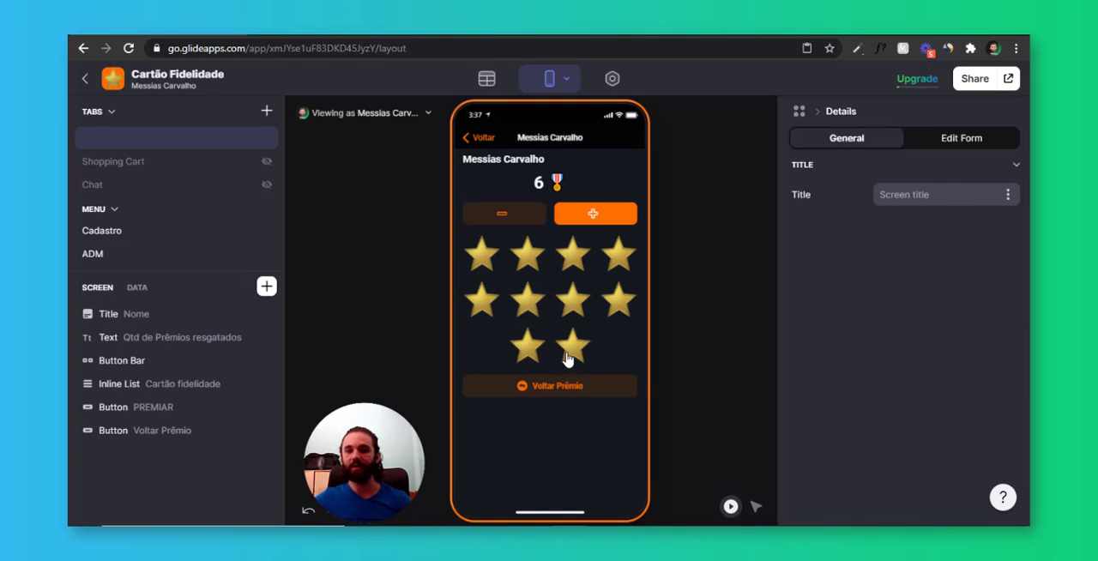
left_click(137, 287)
scroll(243, 447, "down", 3)
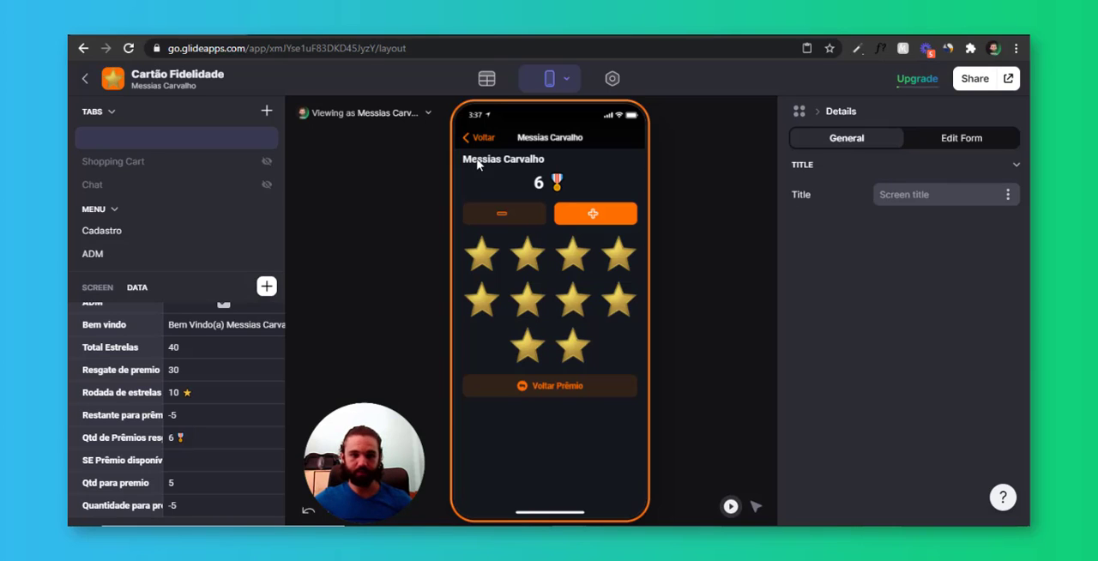
Clear the Total Estrelas value in the Users table's first row
left_click(486, 78)
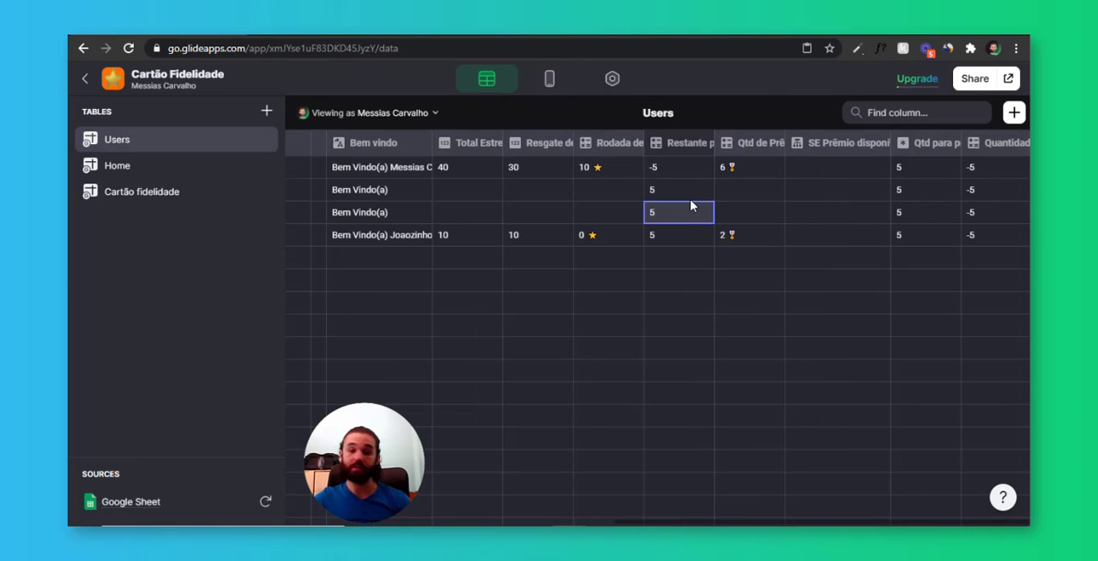
left_click(492, 168)
key("Delete")
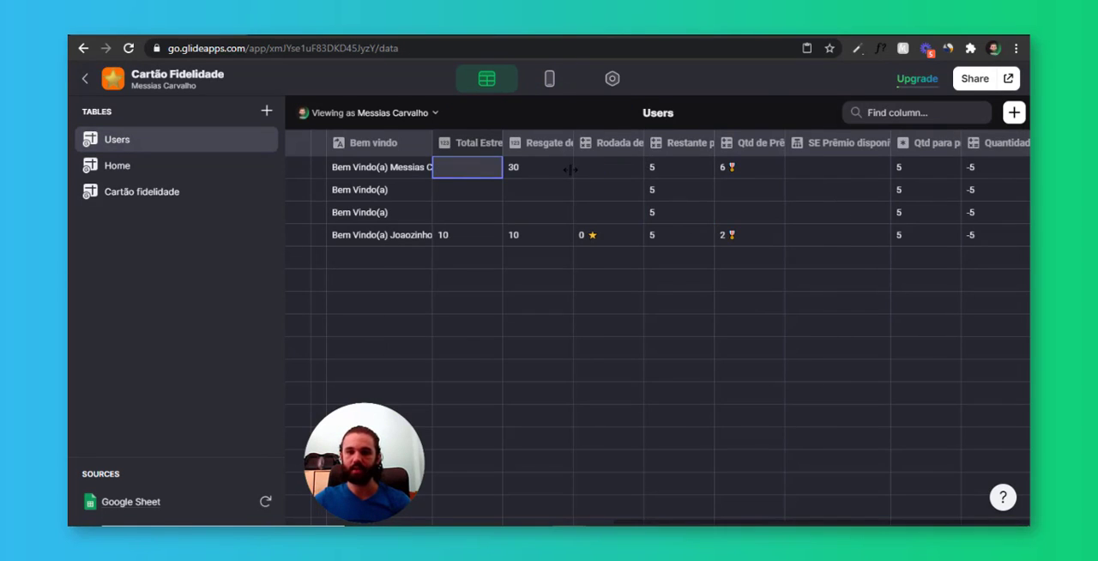
Clear the first row's Resgate de premio value and the fourth row's Total Estrelas and Resgate de premio values in the Users table
left_click(549, 172)
key("Delete")
double_click(468, 232)
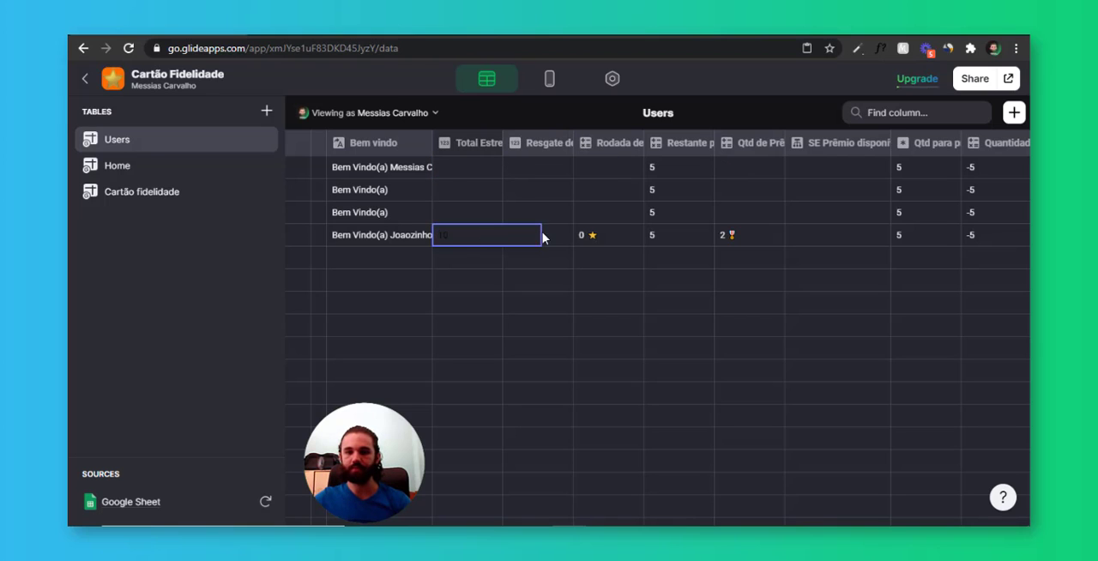
double_click(543, 234)
key("Delete")
double_click(474, 238)
key("Delete")
left_click(503, 290)
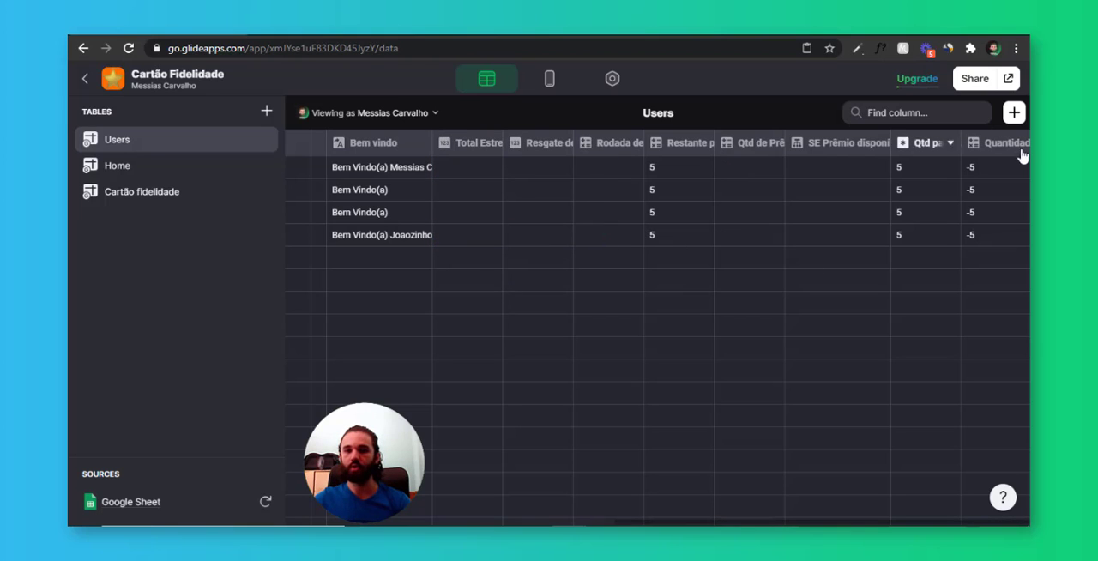
left_click_drag(1023, 157, 994, 241)
Add five stars to the first user in the app preview and return to the customer home screen
left_click(547, 79)
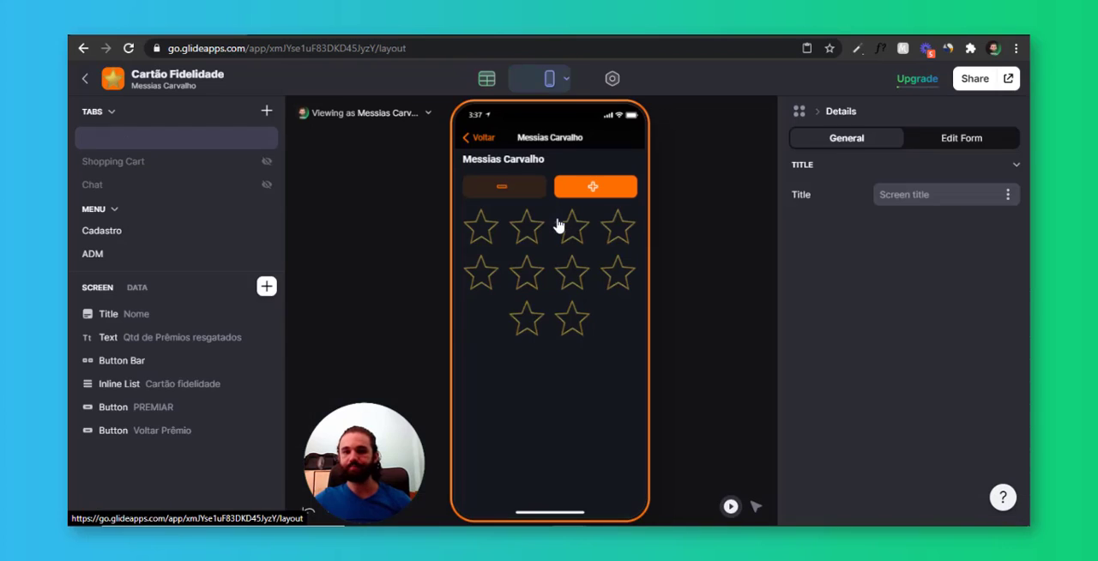
left_click(595, 188)
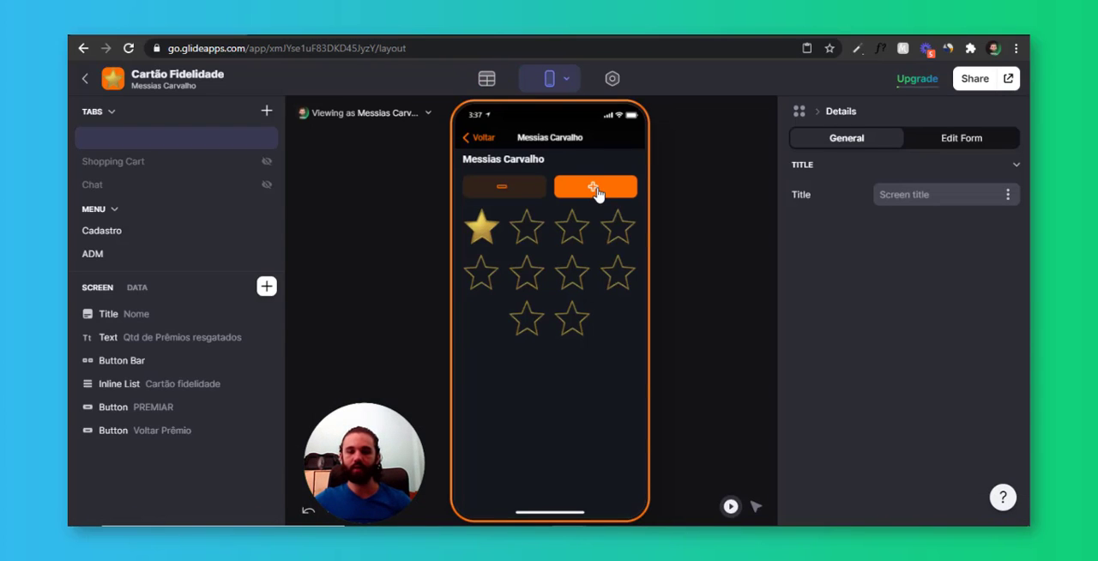
left_click(598, 194)
left_click(598, 194)
left_click(598, 194)
left_click(598, 194)
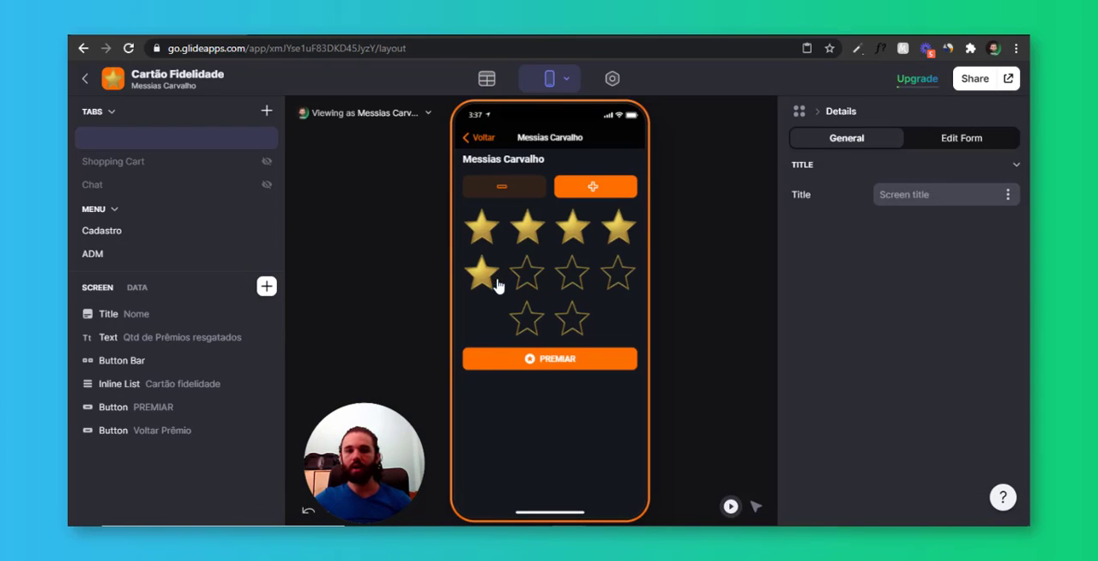
left_click(484, 139)
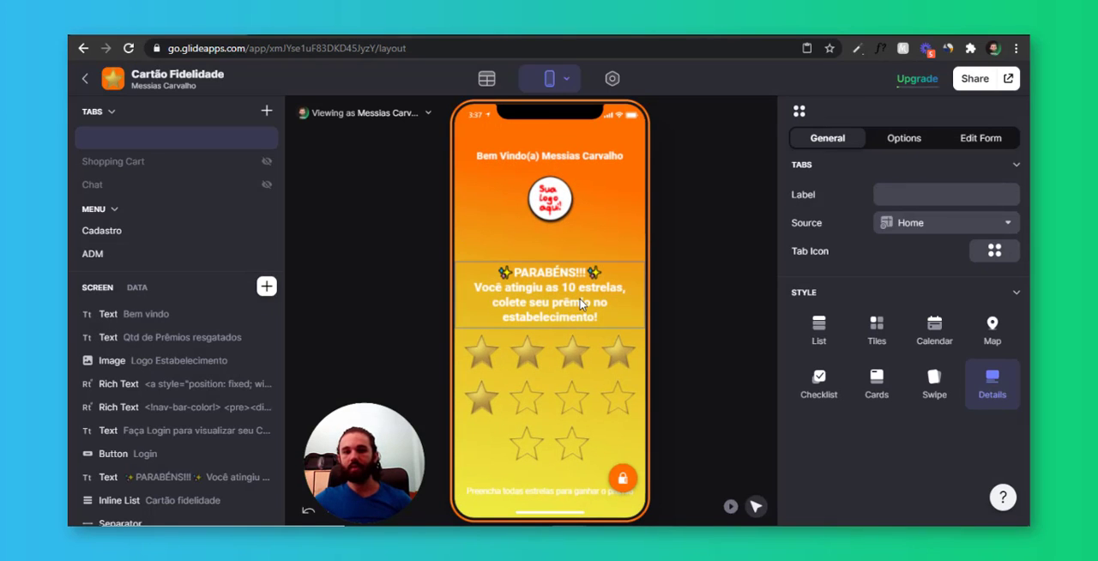
Replace the 10 in the home screen's PARABÉNS text with x, copy the whole message, and check its visibility condition
left_click(581, 304)
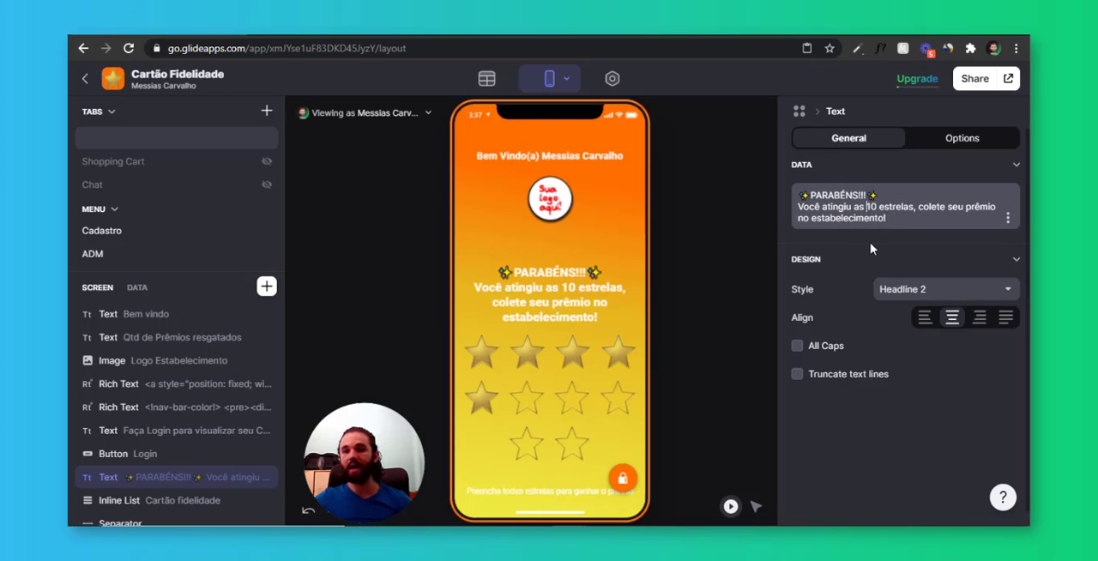
type("x")
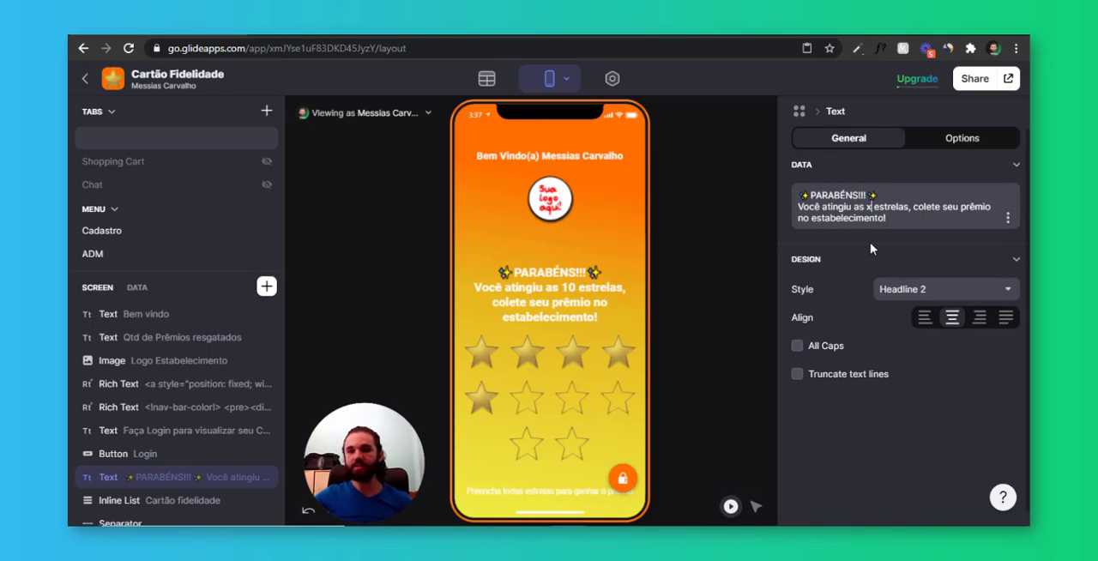
left_click_drag(888, 217, 765, 188)
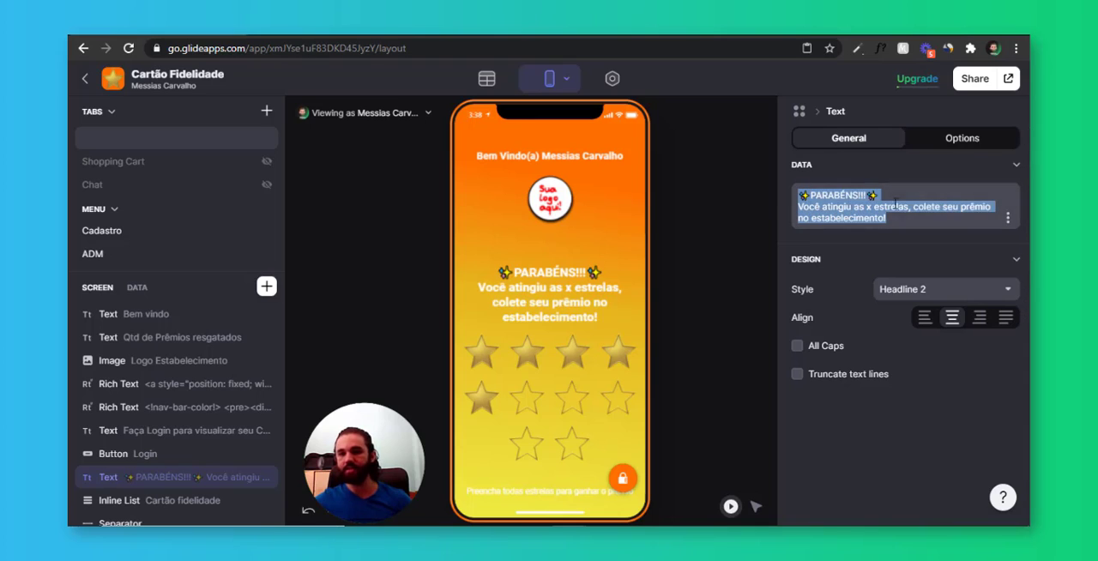
left_click(974, 142)
left_click(874, 189)
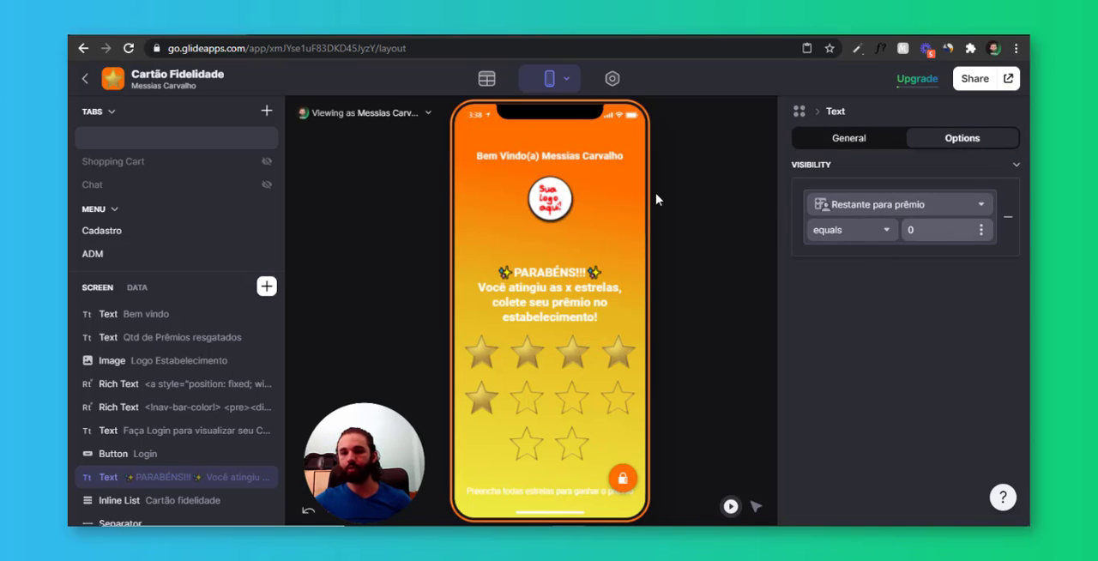
Add a Template column named TMP_Parabéns to the Users table
left_click(488, 82)
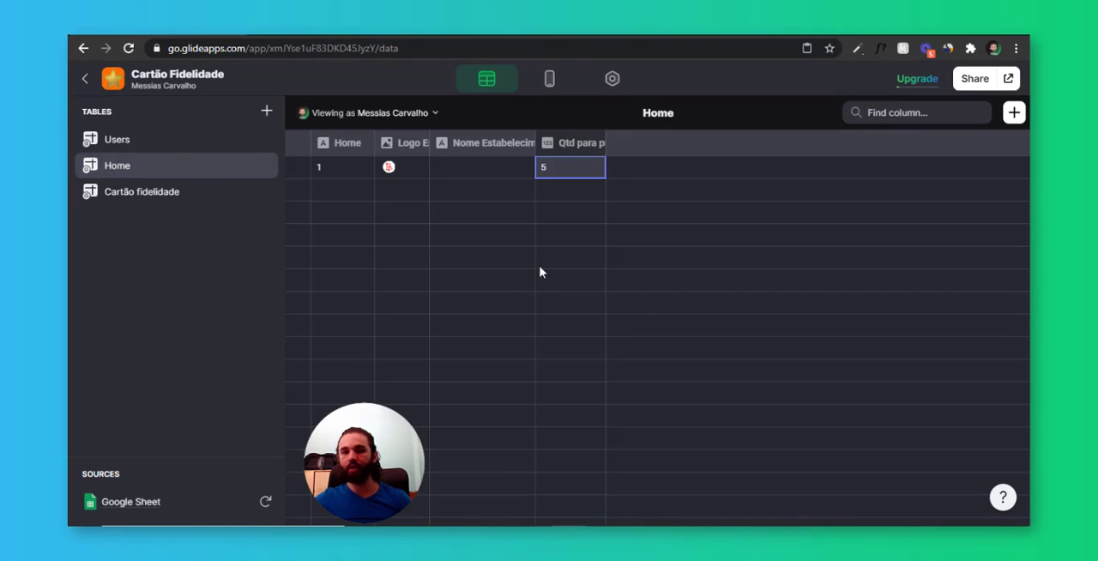
left_click(182, 142)
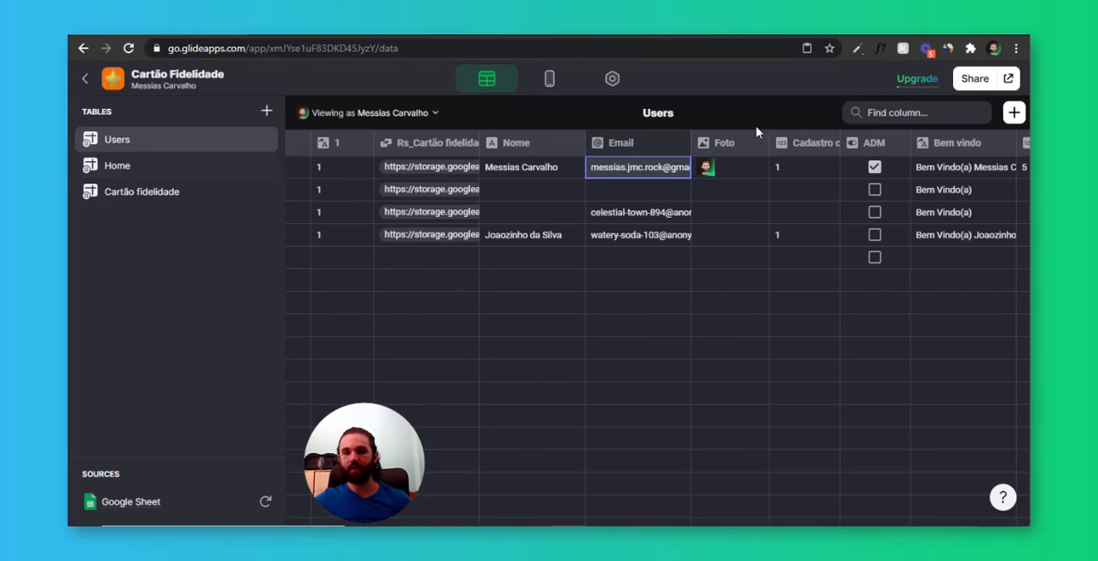
left_click(1015, 112)
left_click(848, 200)
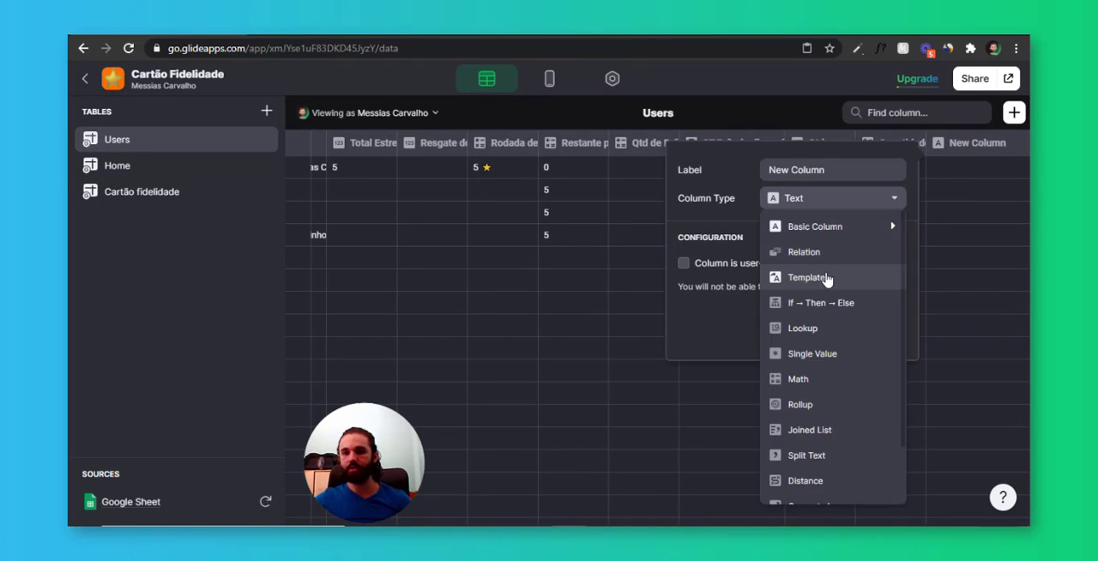
left_click(826, 277)
left_click(852, 173)
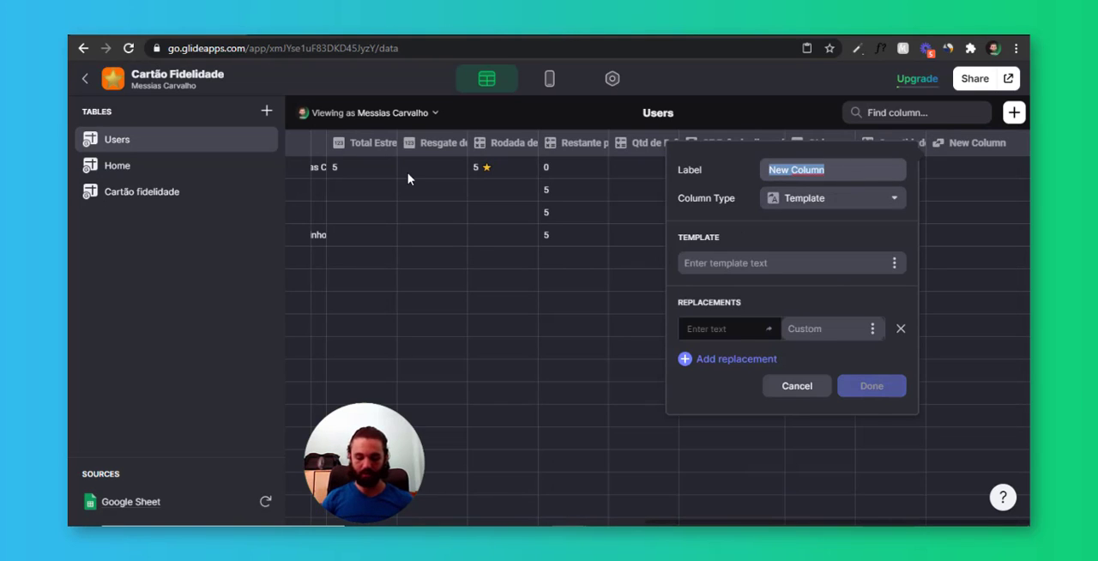
type("TMP_")
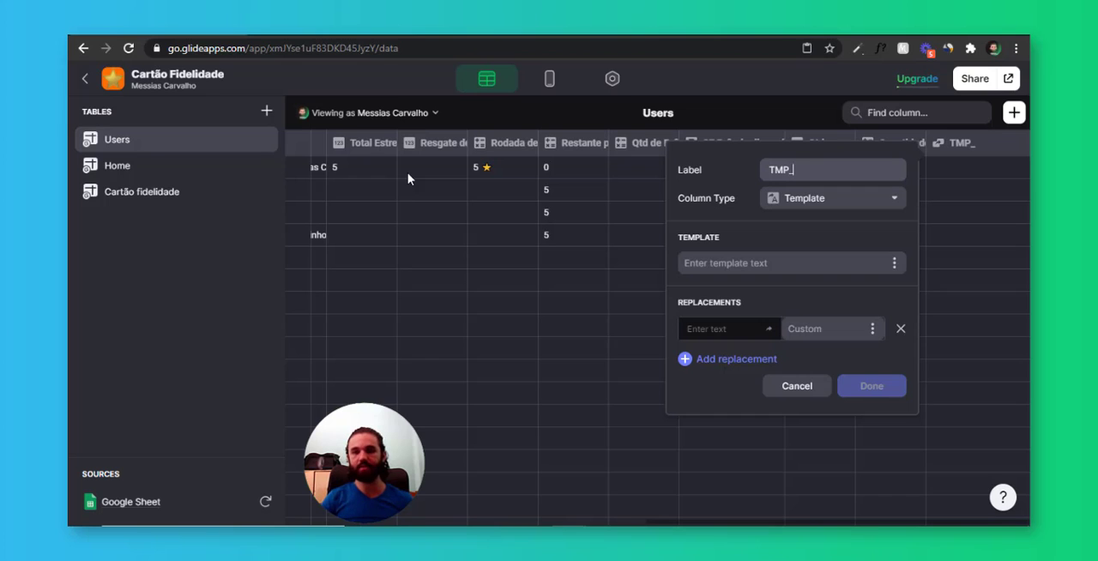
type("Parabéns")
key("Tab")
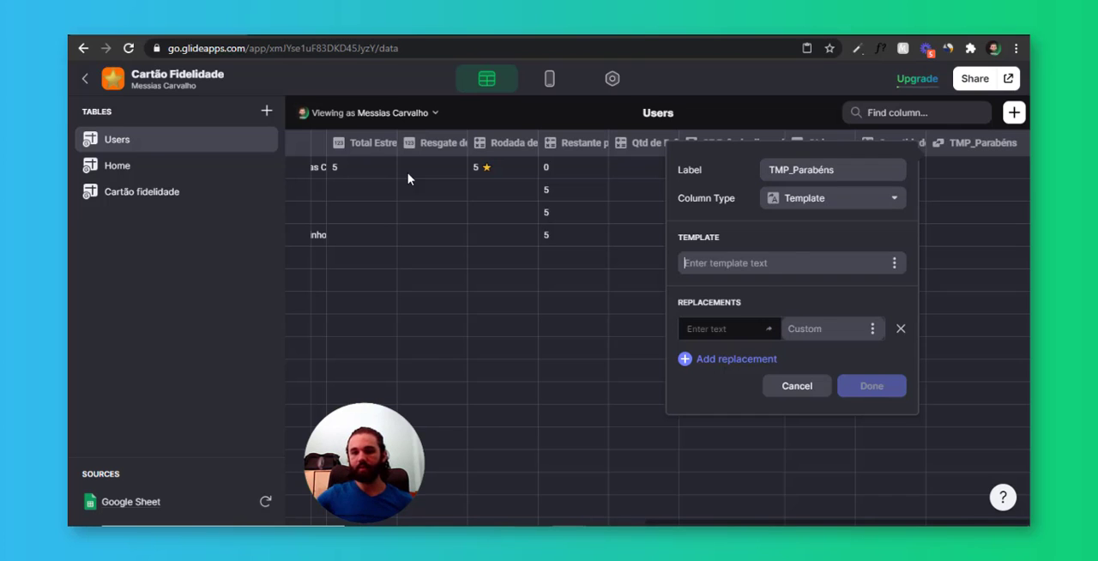
Paste the copied congratulation message as the template text and replace x with the Qtd para premio column
type("✨ PARABÉNS!!! ✨ Você atingiu as x estrelas, colete seu prêmio no estabelecimento!")
type("x")
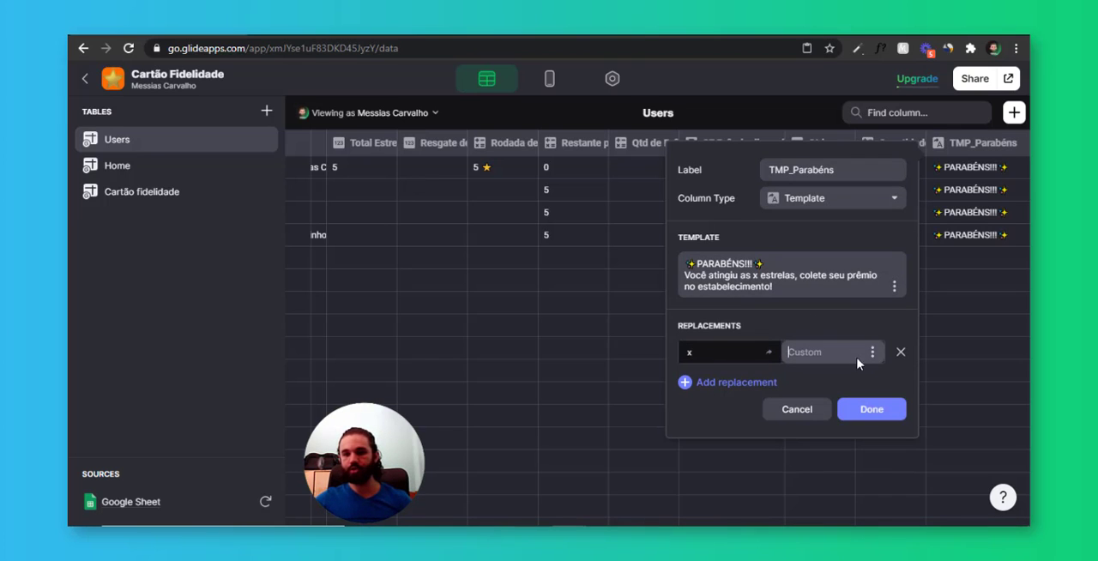
left_click(871, 357)
scroll(871, 287, "down", 3)
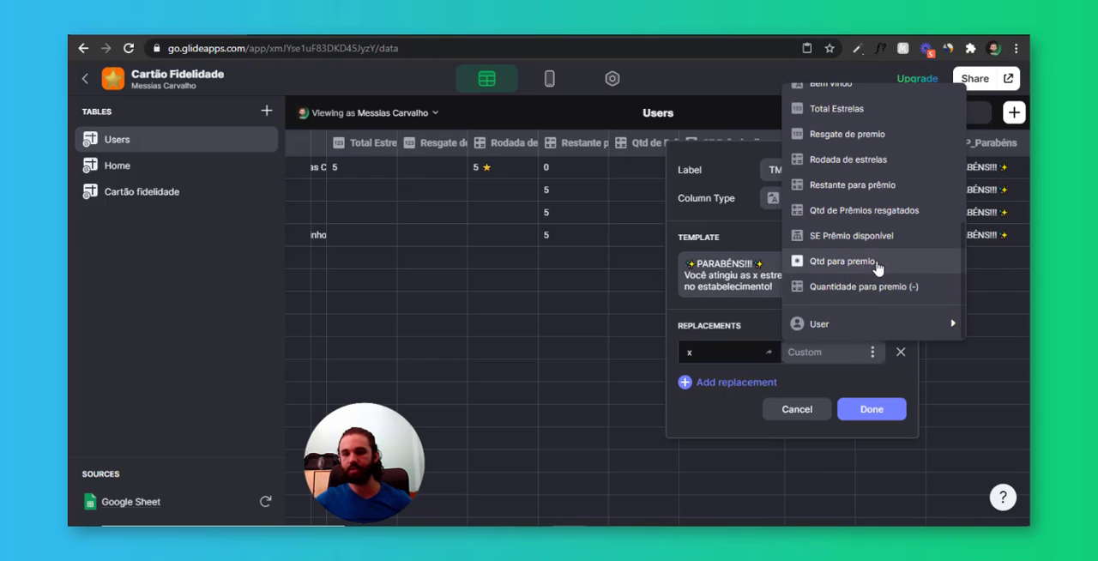
left_click(876, 265)
left_click(957, 363)
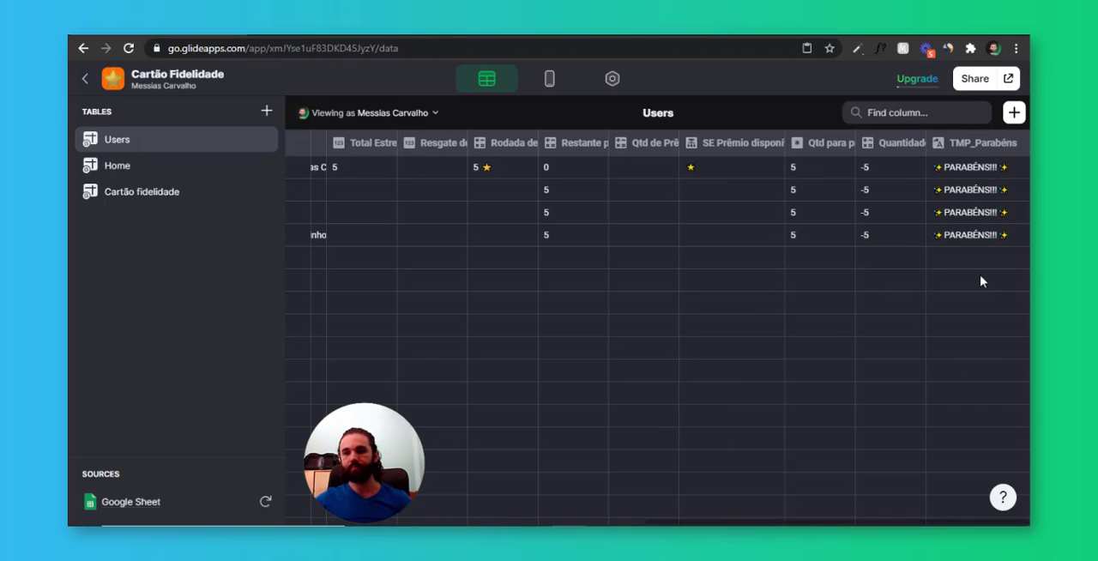
Link the home screen's congratulation text to the user's TMP_Parabéns column
left_click(549, 84)
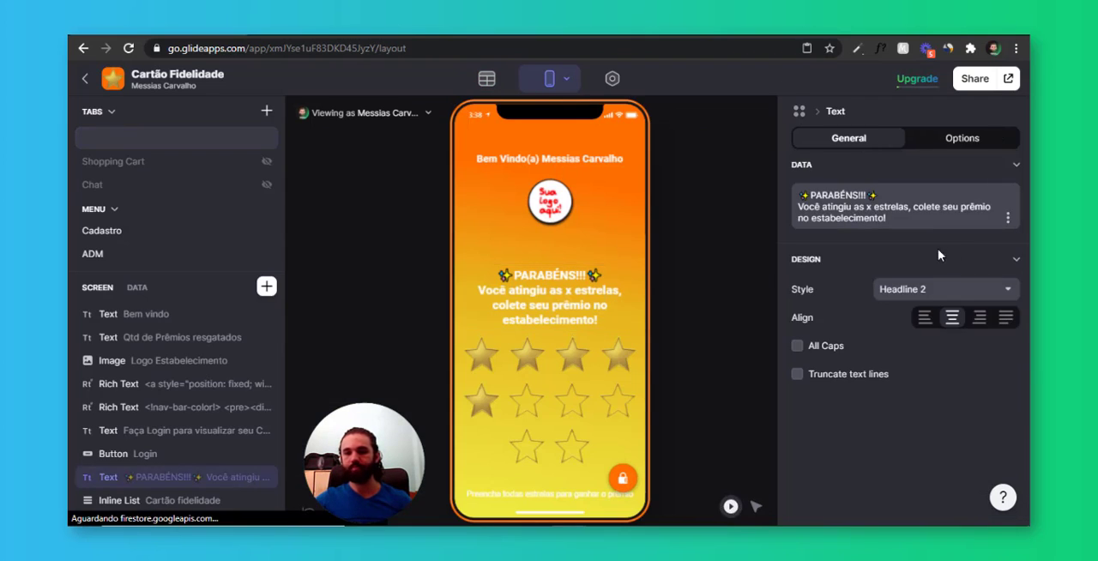
left_click(1008, 222)
mouse_move(858, 419)
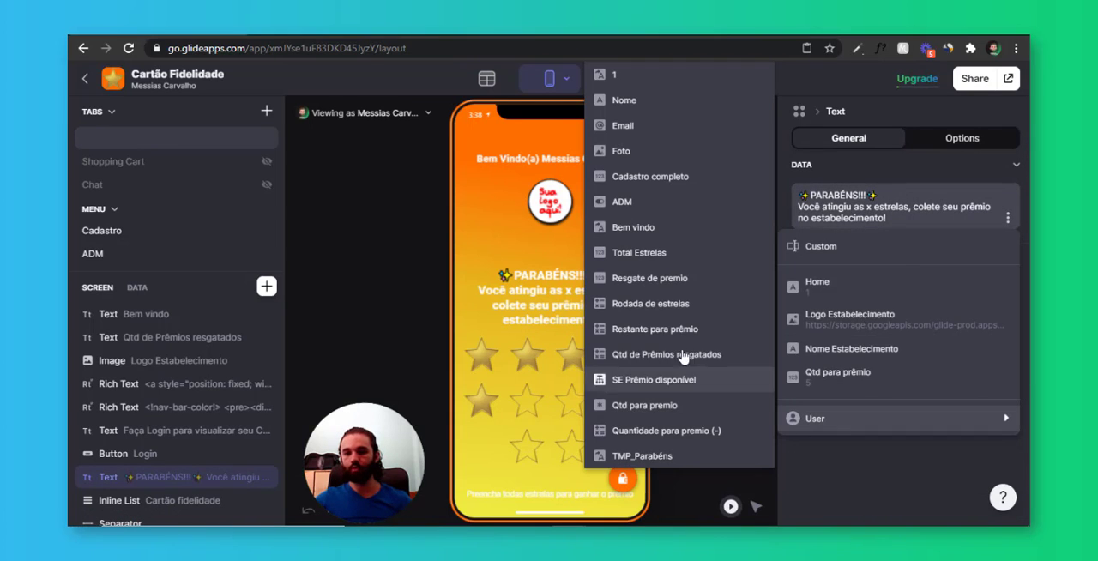
left_click(690, 456)
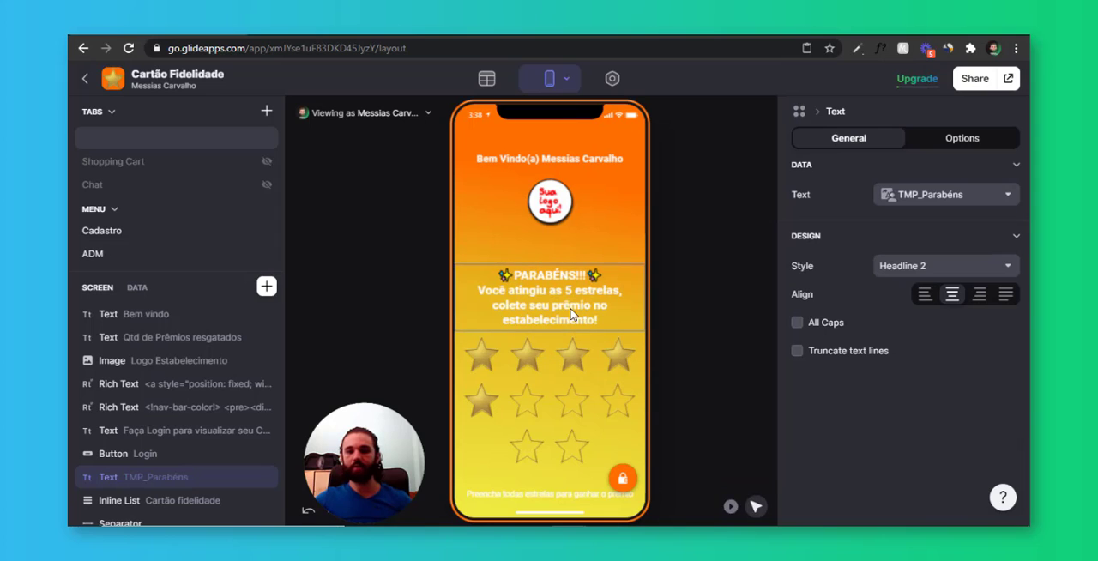
left_click(566, 300)
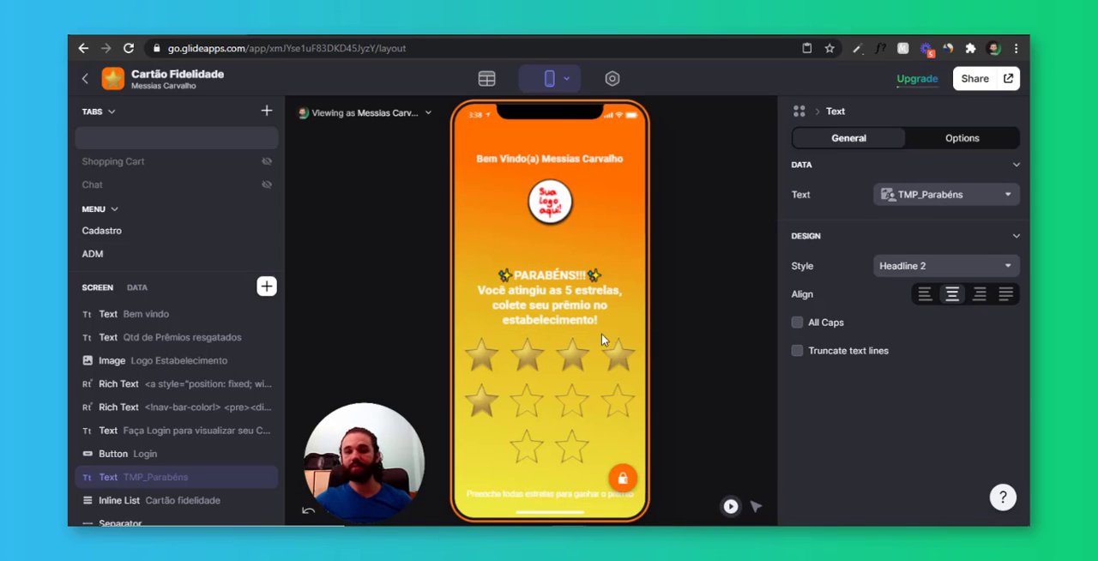
Redeem the first user's prize in the ADM preview and add five more stars while viewing the user's data
left_click(617, 479)
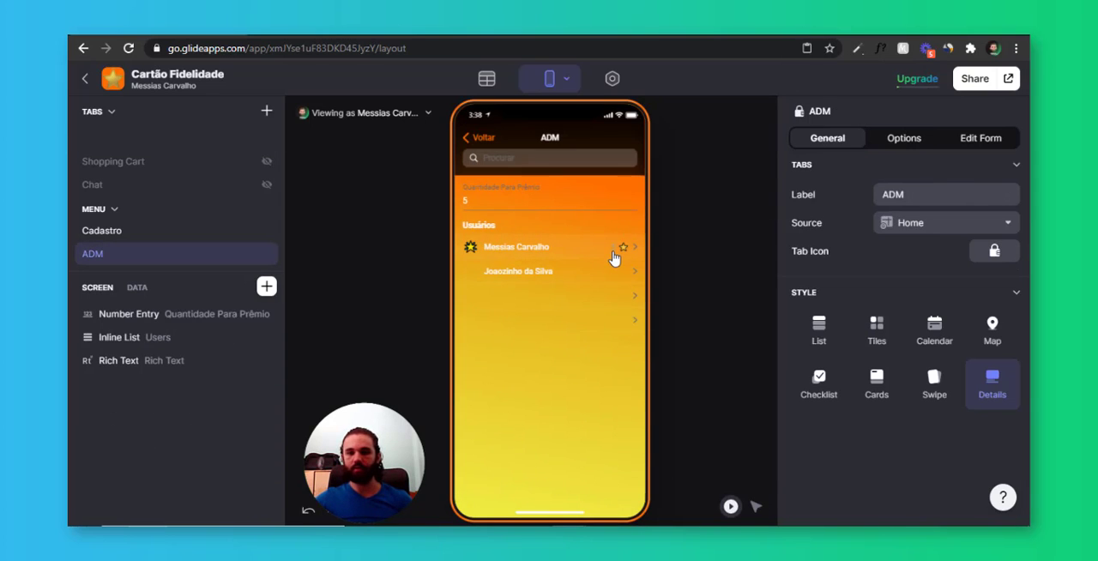
left_click(614, 255)
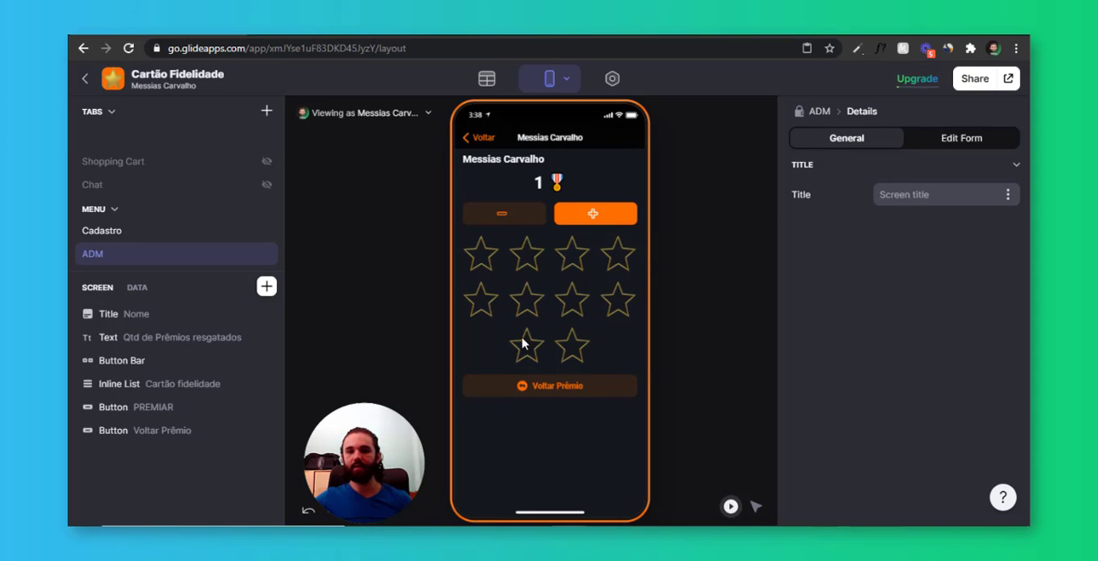
left_click(137, 288)
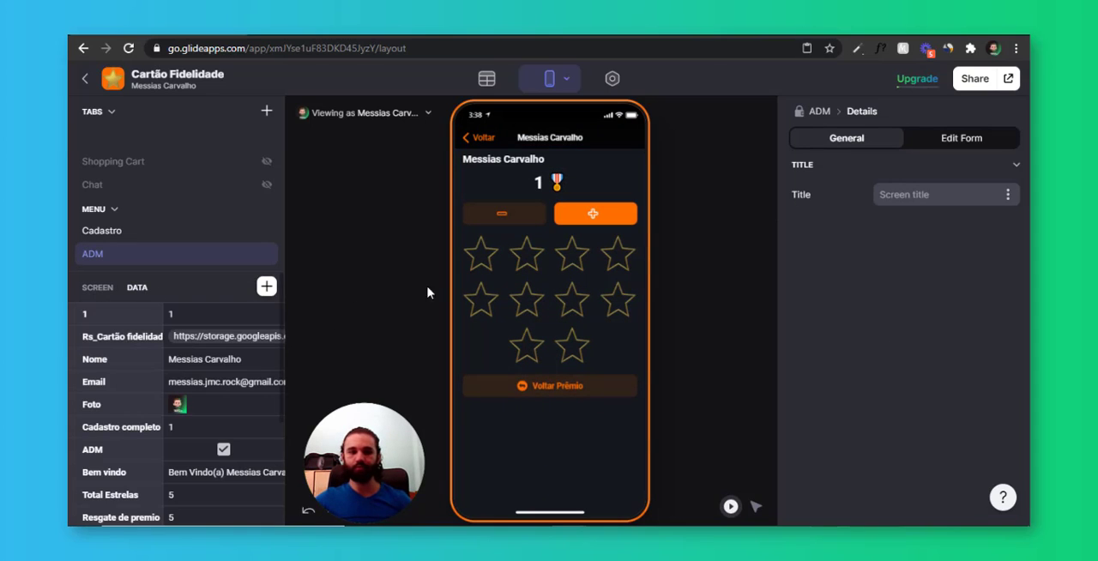
left_click(603, 218)
left_click(603, 218)
left_click(603, 219)
left_click(603, 220)
left_click(604, 220)
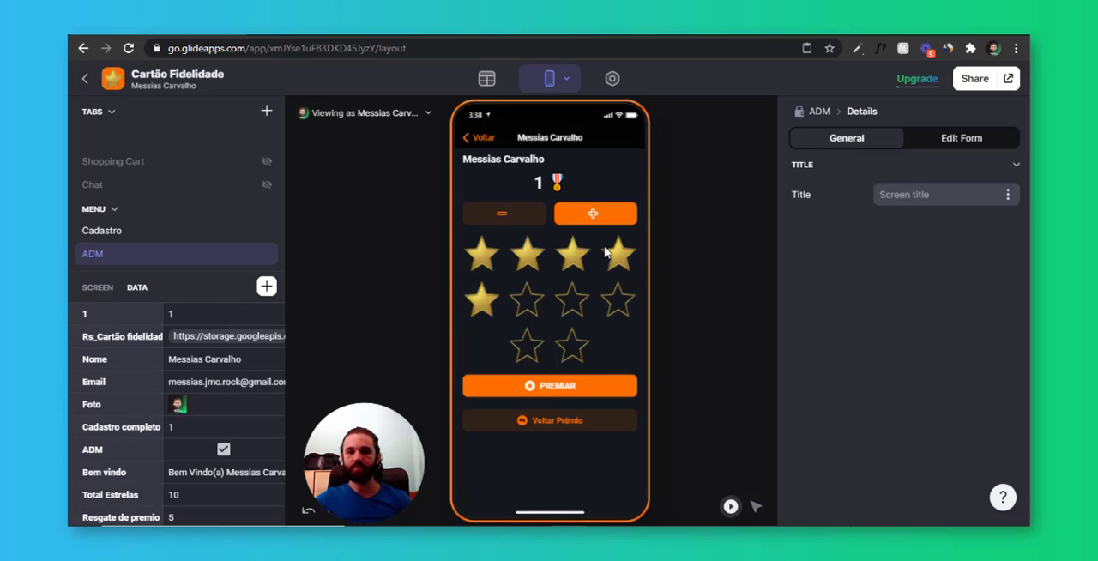
Inspect the Rodada de estrelas condition in the star button bar's Diminuir action, leaving without saving
left_click(605, 219)
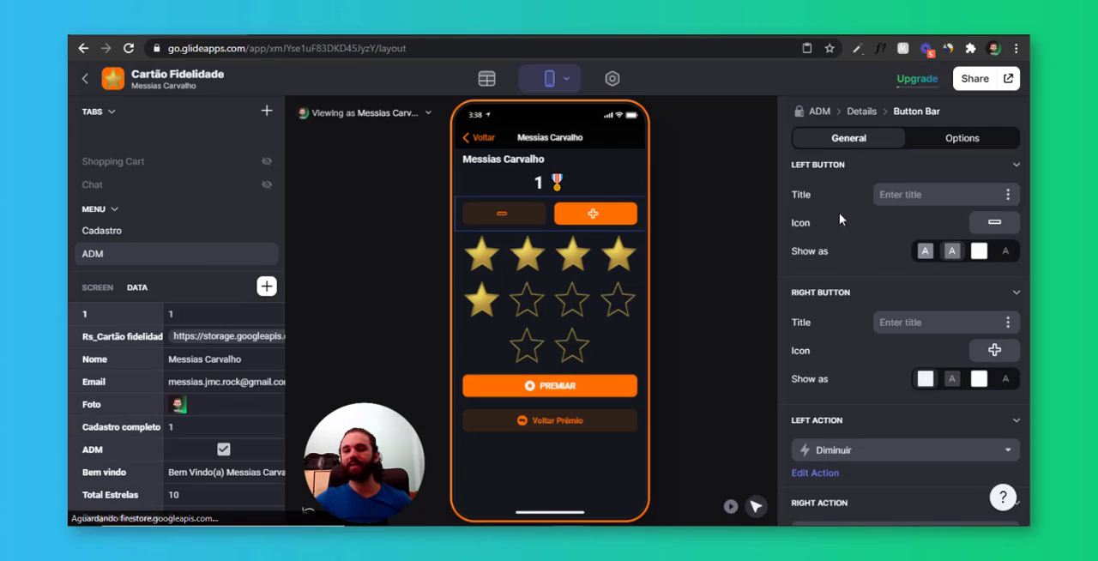
scroll(830, 339, "down", 3)
left_click(825, 334)
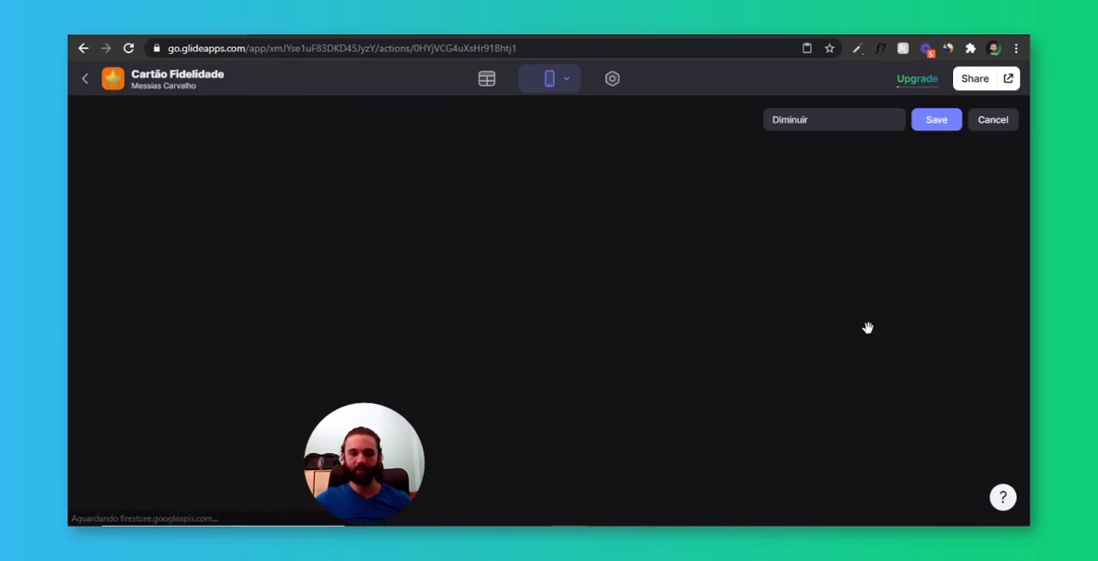
left_click(223, 201)
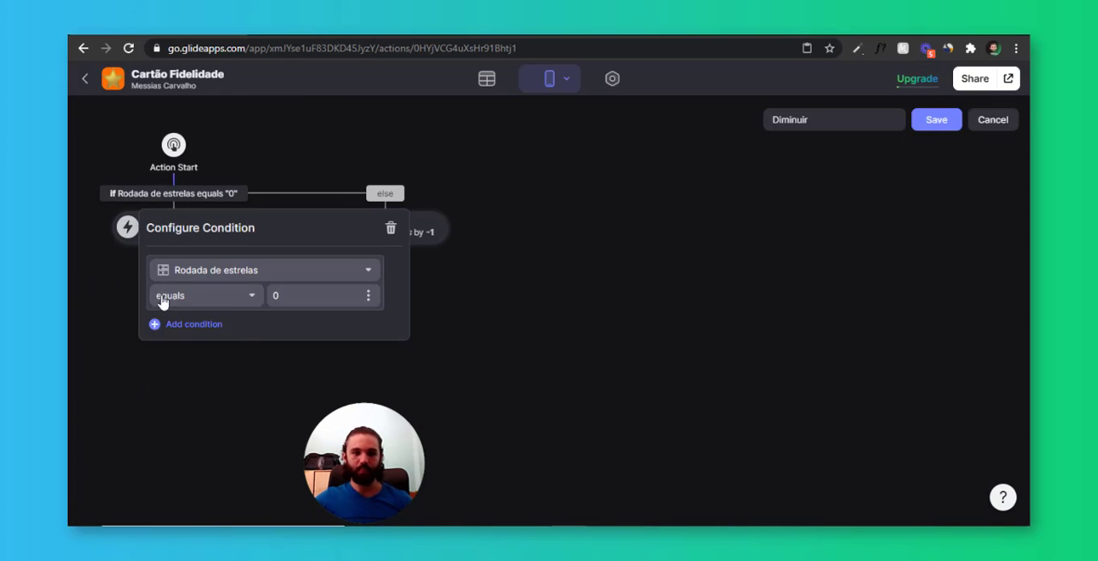
left_click(228, 301)
left_click(272, 300)
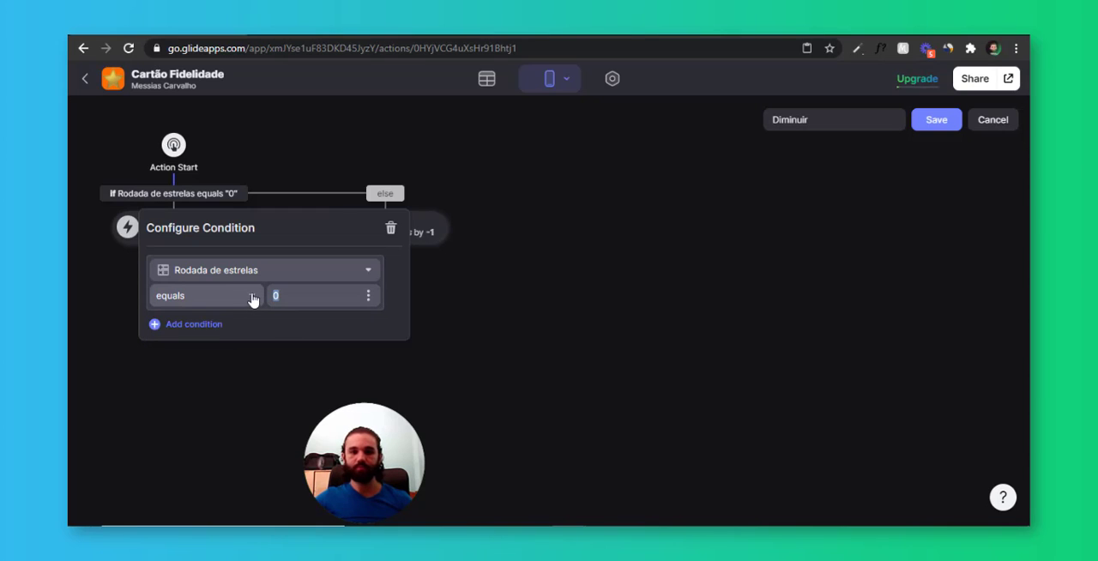
left_click(295, 134)
left_click(993, 123)
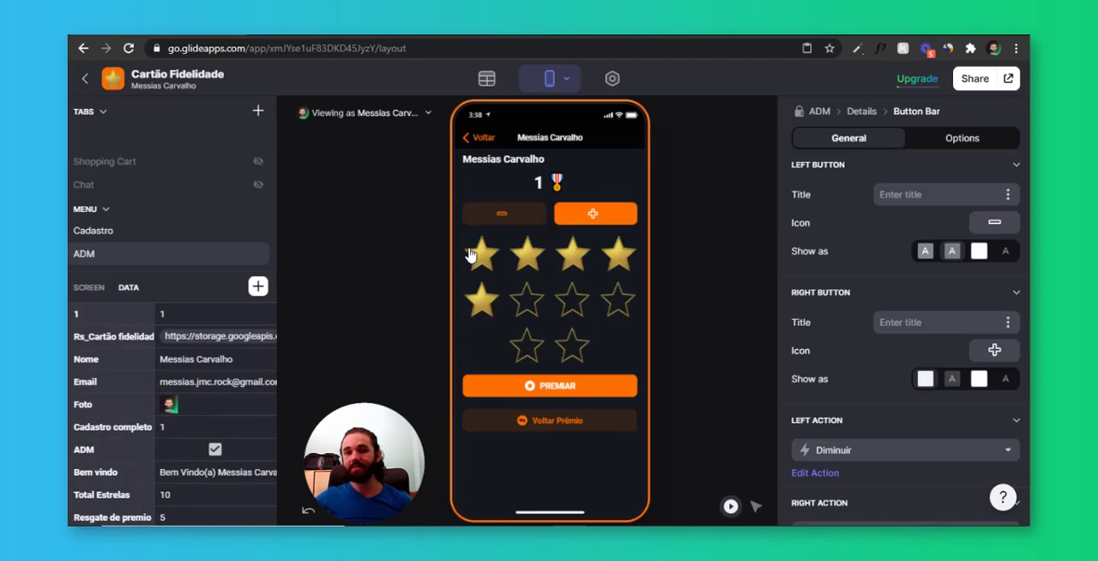
Make the Aumentar action's condition compare Rodada de estrelas with the Qtd para premio column and save the action
scroll(821, 412, "down", 3)
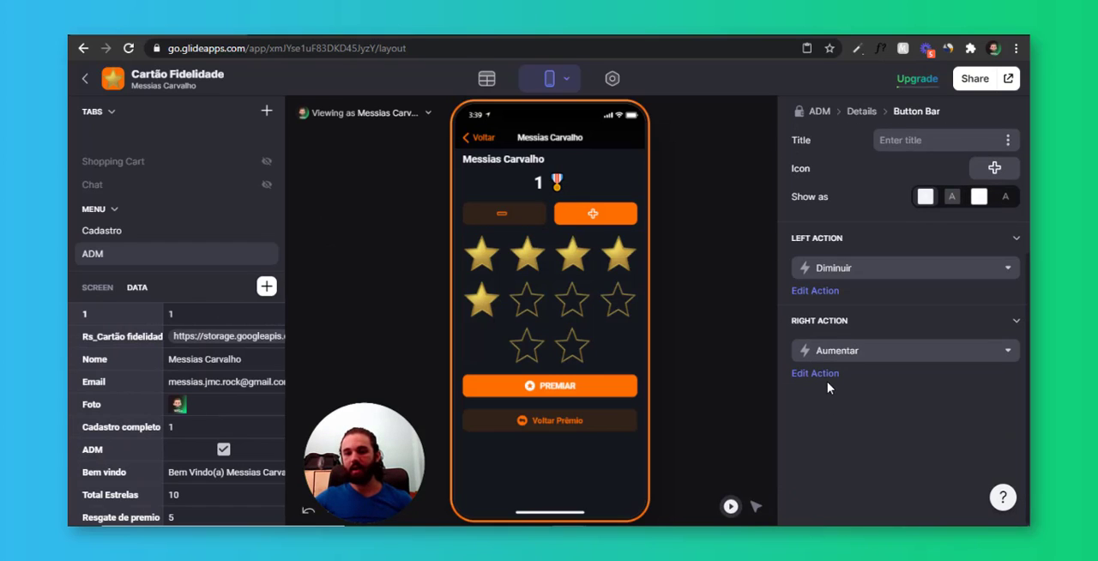
left_click(827, 383)
left_click(225, 196)
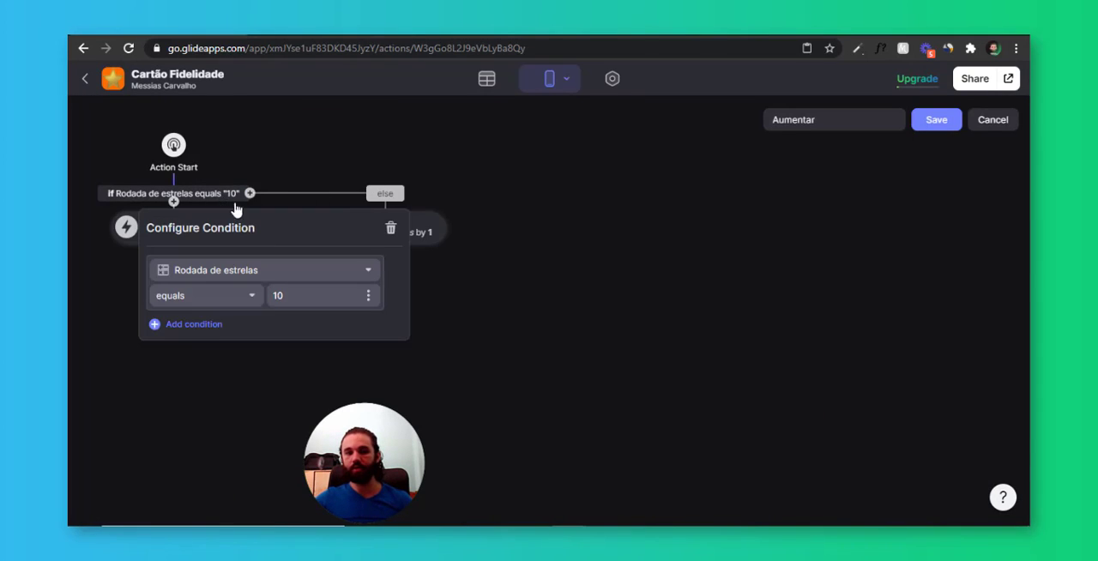
left_click(363, 295)
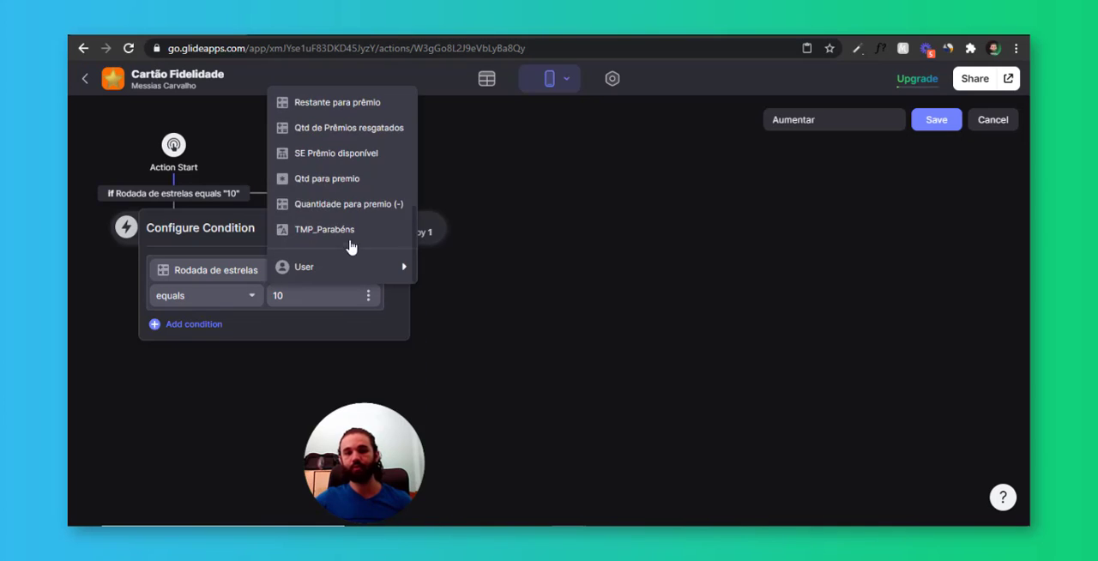
left_click(360, 181)
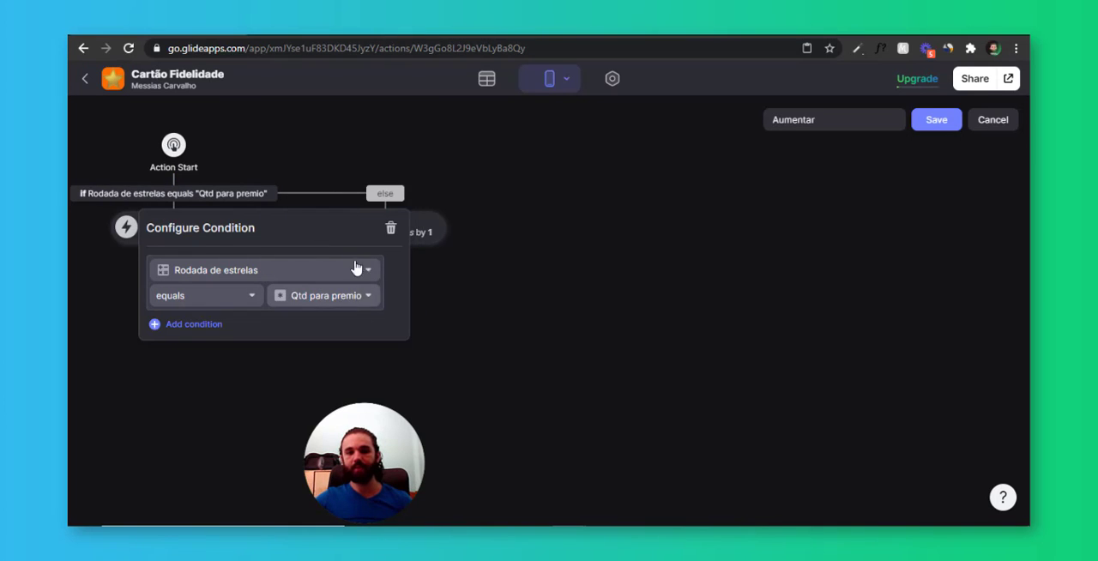
left_click(337, 163)
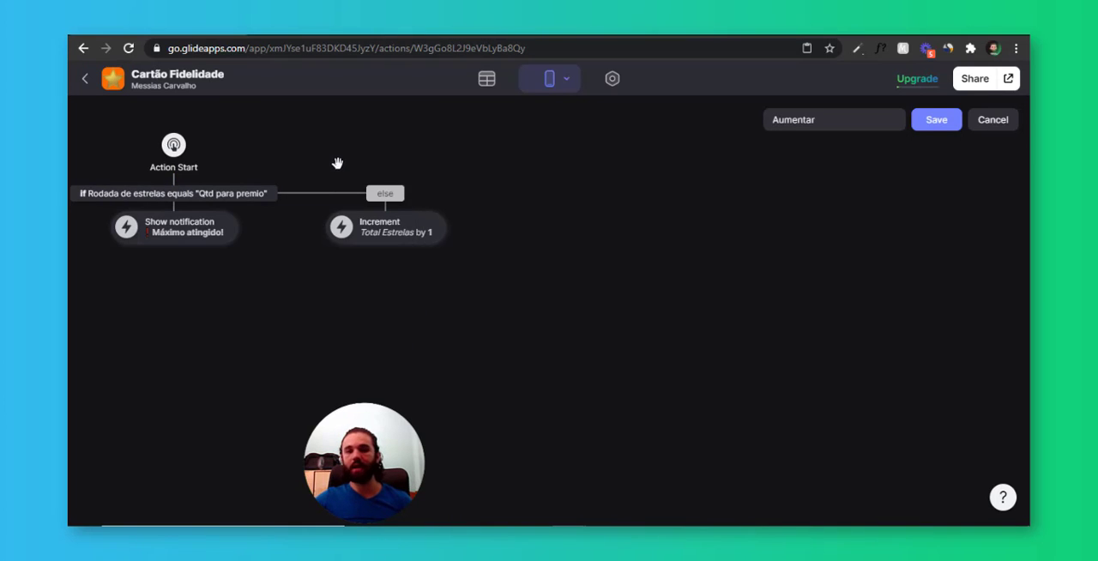
left_click(935, 121)
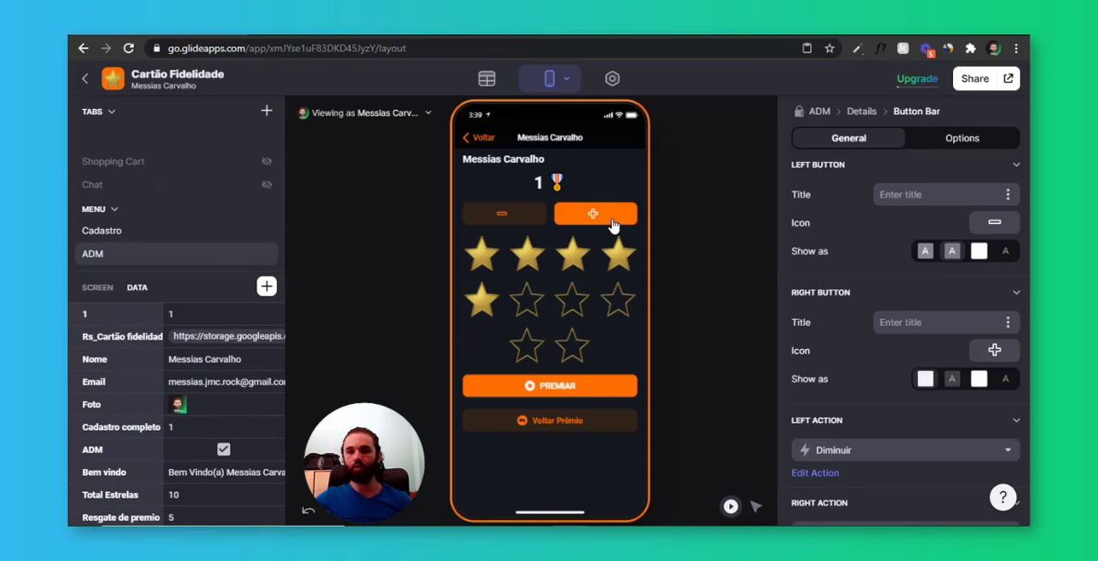
Test adding a star to the first user, revert the redeemed prize and reduce the card to two stars
left_click(614, 225)
left_click(589, 215)
left_click(562, 428)
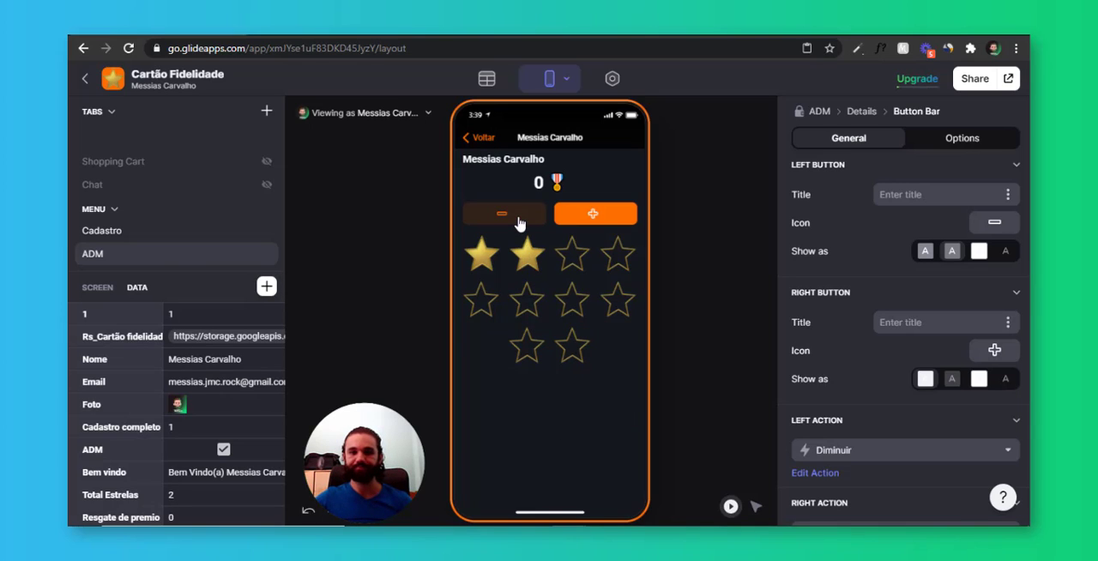
left_click(519, 221)
Set the quantity per prize to 8 on the ADM screen, fill the first user's card to eight stars and redeem the prize
left_click(482, 137)
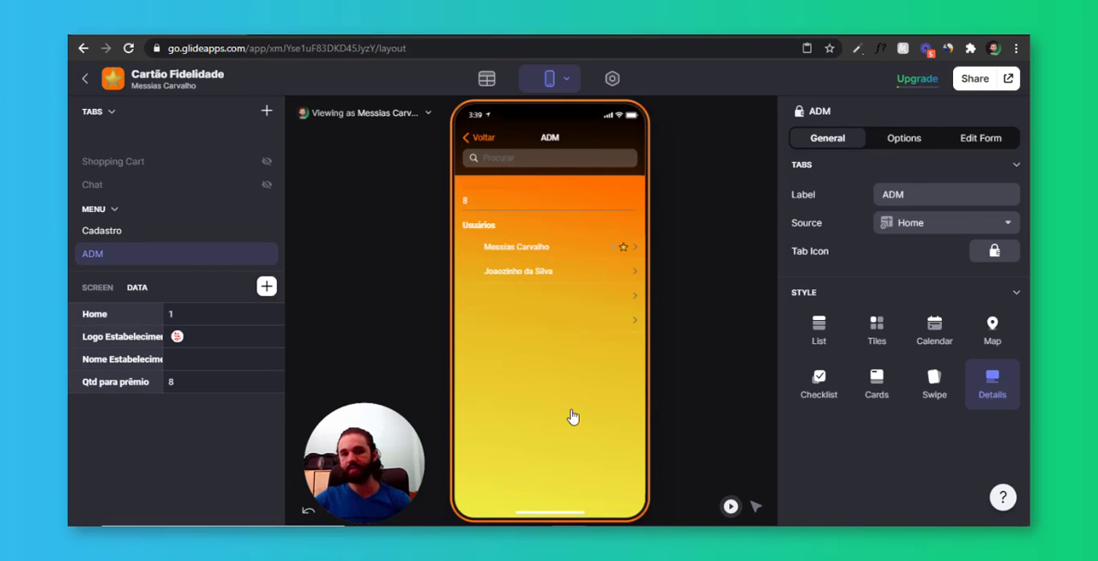
left_click(599, 248)
left_click(593, 223)
left_click(593, 223)
left_click(593, 223)
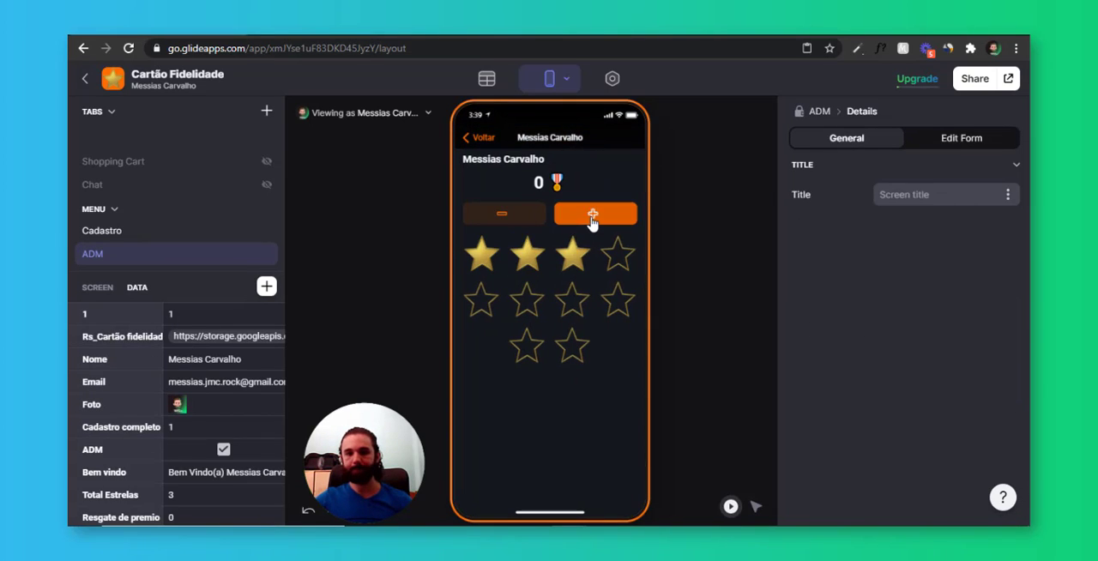
left_click(593, 223)
left_click(593, 223)
left_click(593, 223)
left_click(593, 223)
left_click(593, 223)
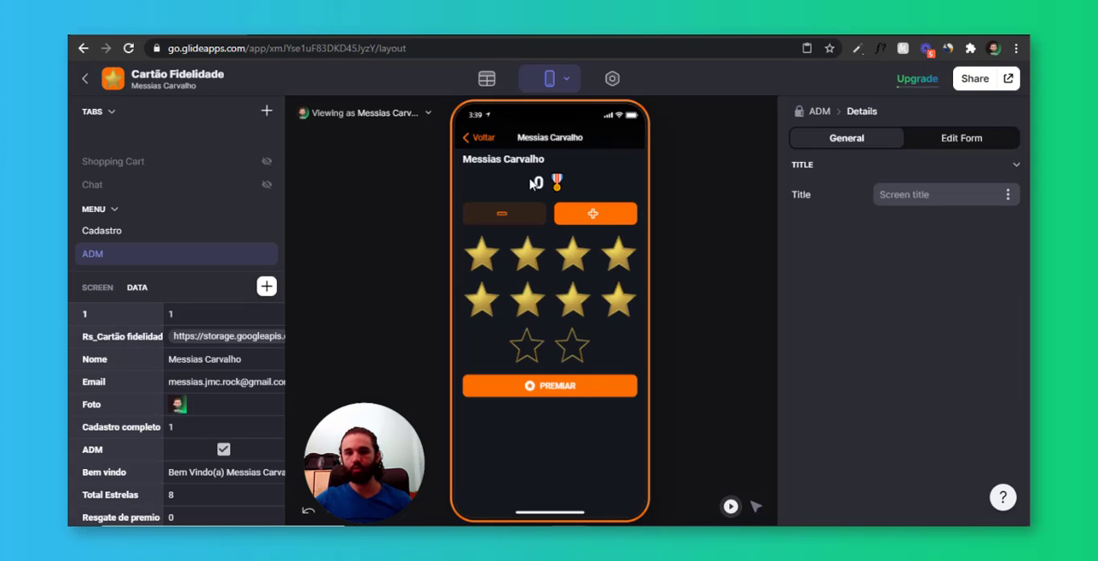
left_click(567, 388)
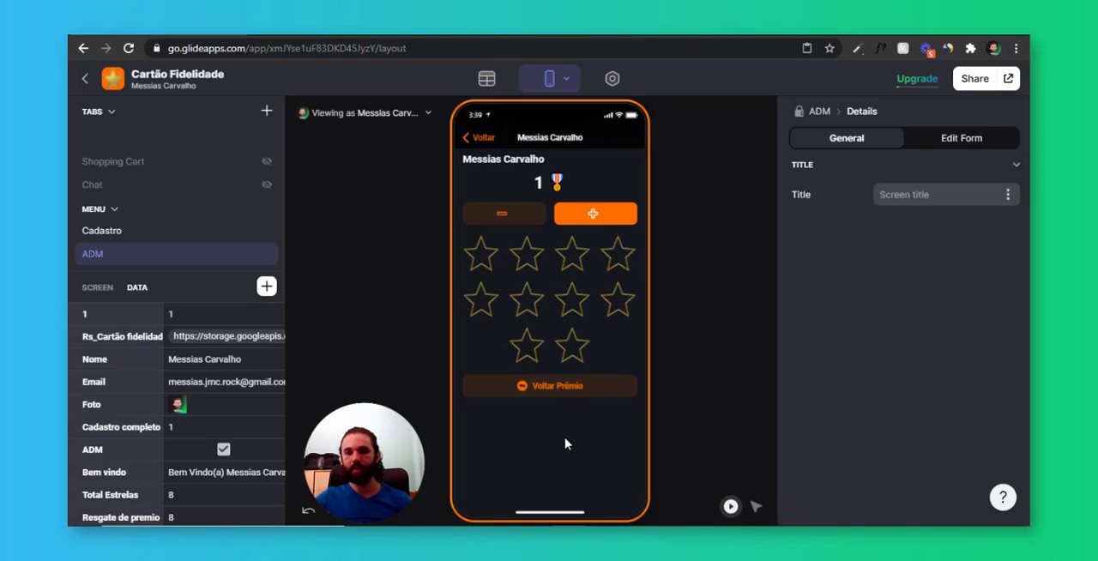
Return to the app's home screen in the preview and select the star list there
left_click(479, 138)
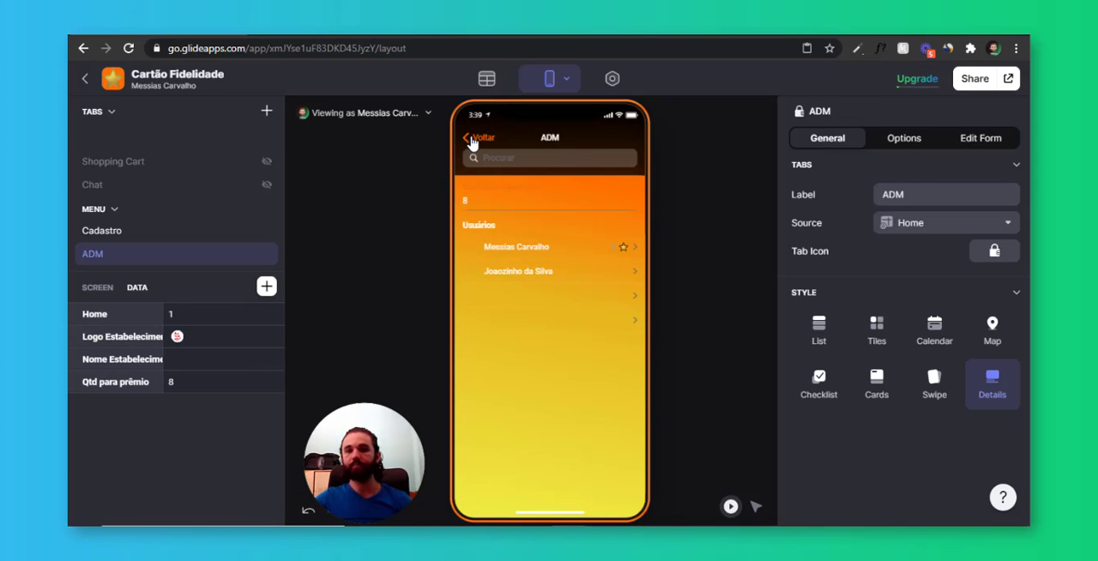
left_click(473, 139)
left_click(589, 391)
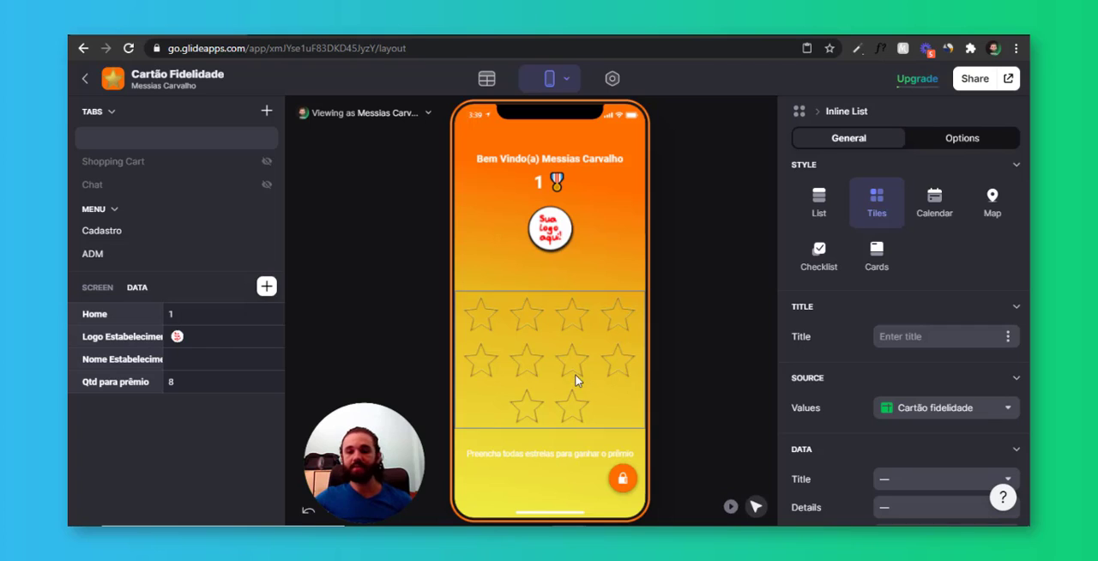
Examine the Número values in the Cartão fidelidade table that define the stars on the card
left_click(502, 82)
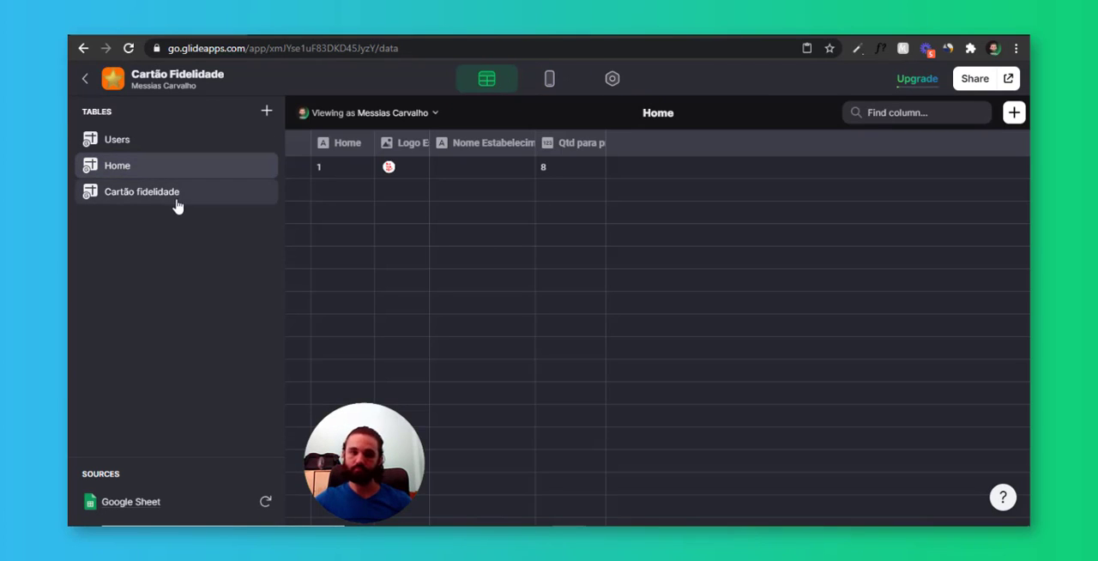
left_click(136, 195)
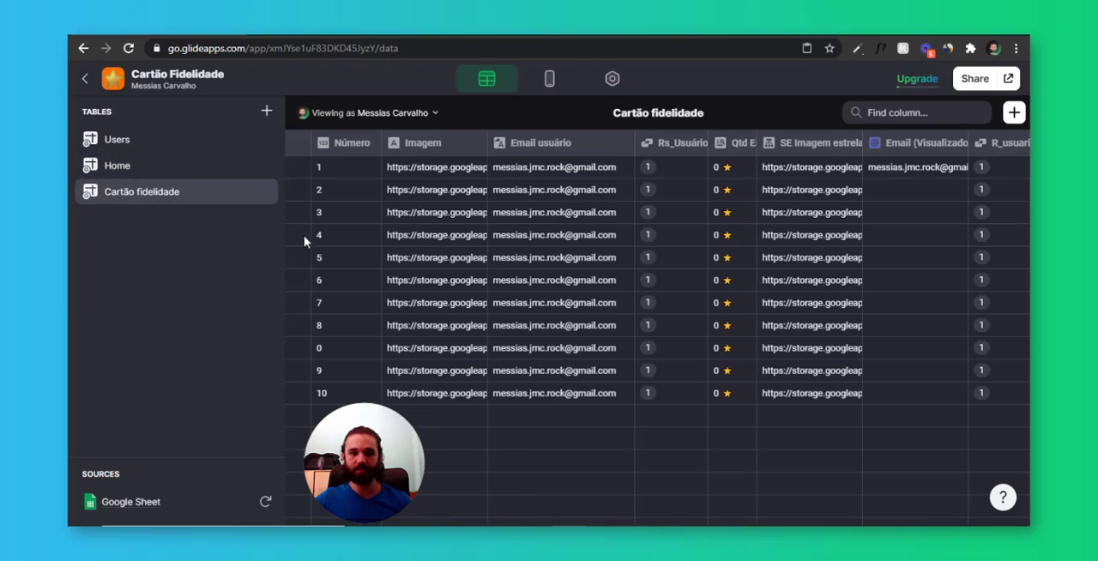
left_click_drag(341, 189, 366, 375)
left_click(363, 393)
left_click(367, 372)
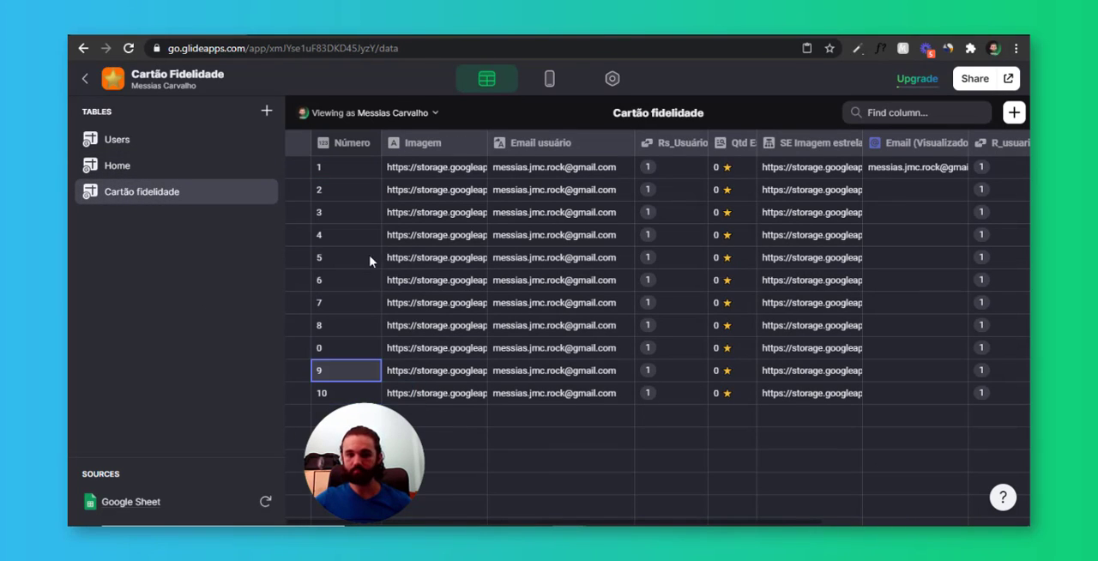
left_click(371, 258)
left_click(370, 213)
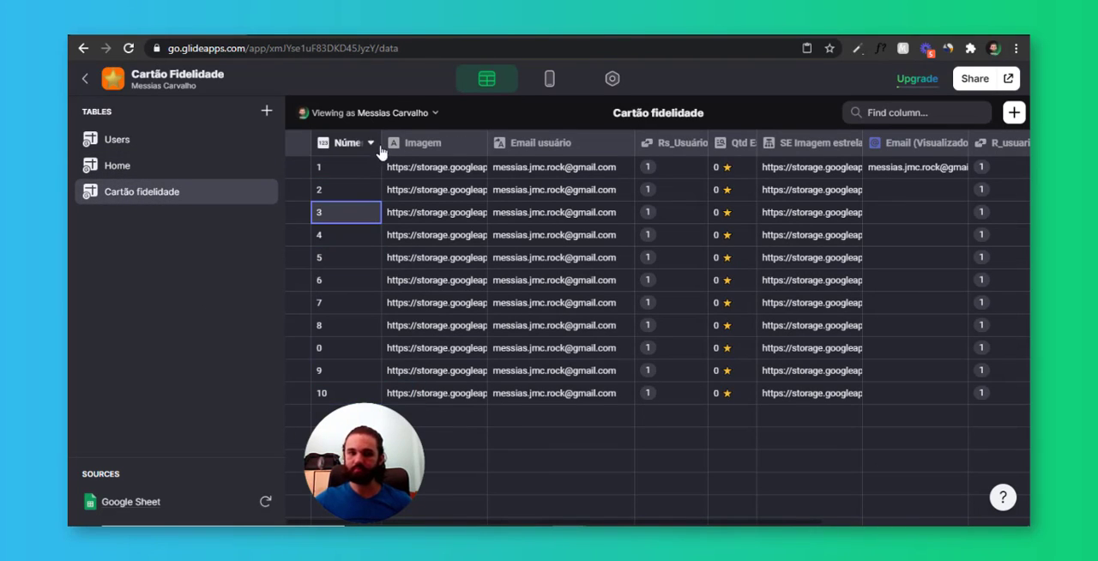
left_click_drag(381, 148, 374, 148)
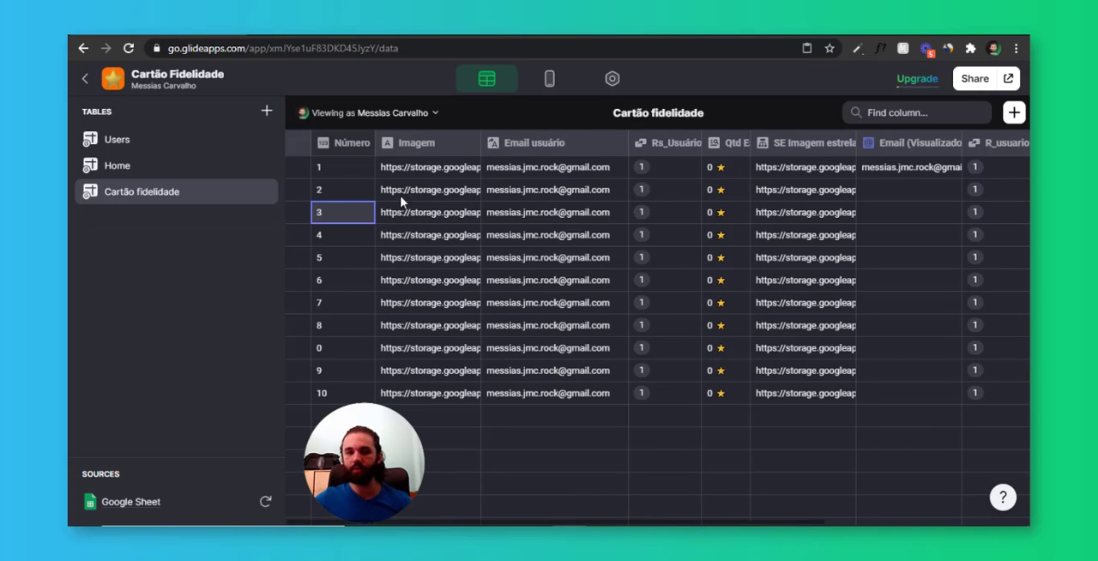
Add a Single Value column to the Cartão fidelidade table that takes the first Qtd para prêmio from Home
left_click(1017, 116)
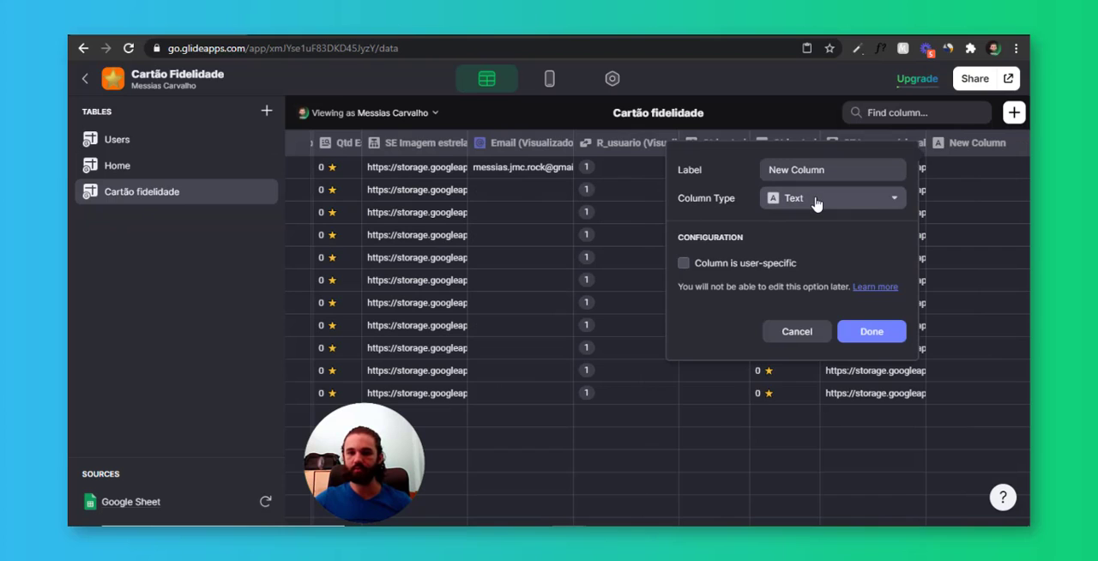
left_click(816, 203)
left_click(844, 309)
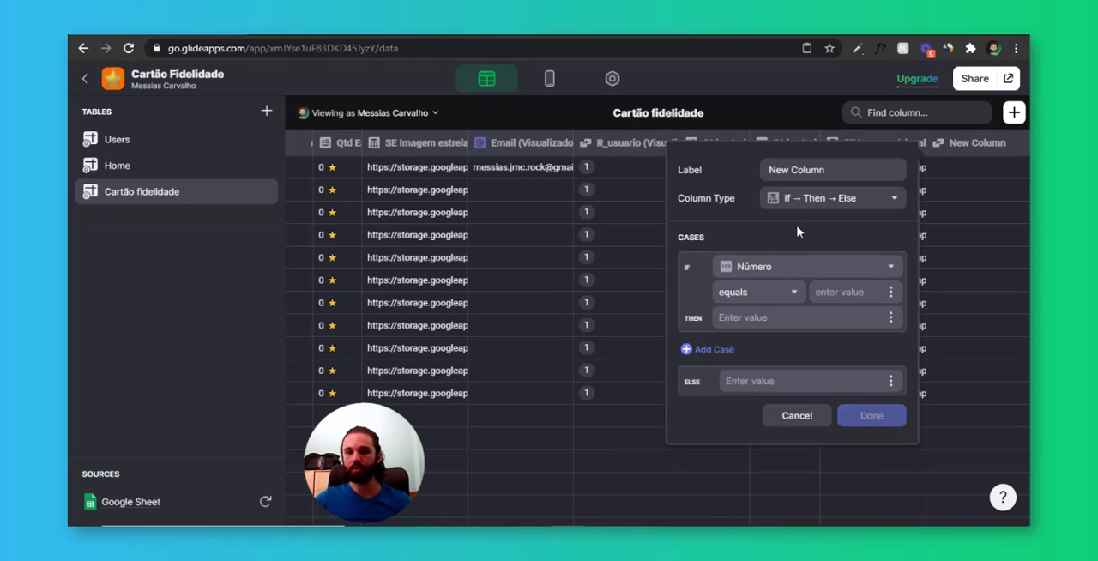
left_click(824, 198)
left_click(811, 361)
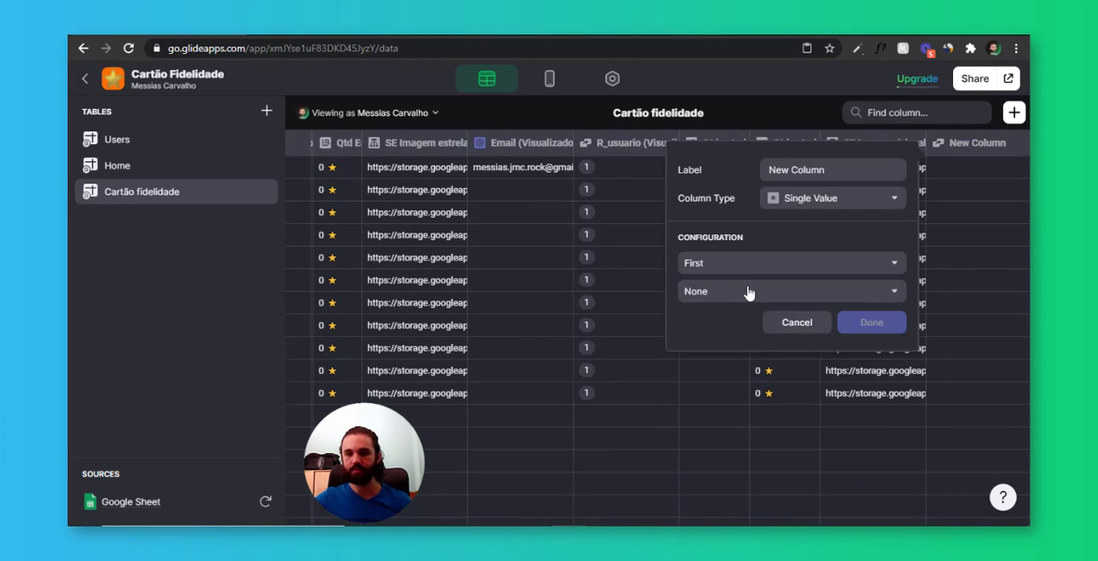
left_click(748, 294)
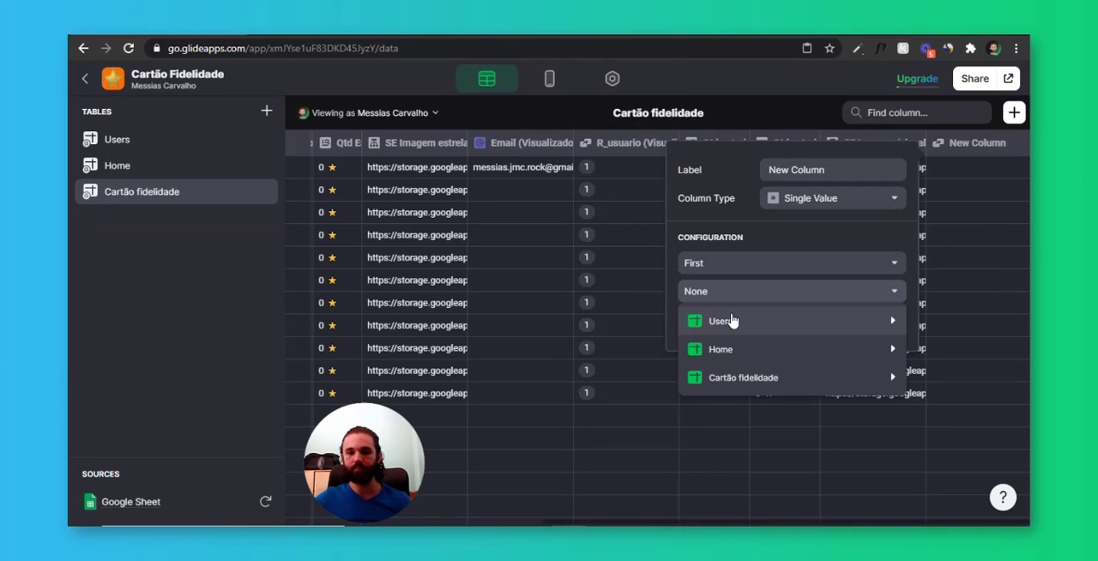
mouse_move(721, 349)
left_click(572, 461)
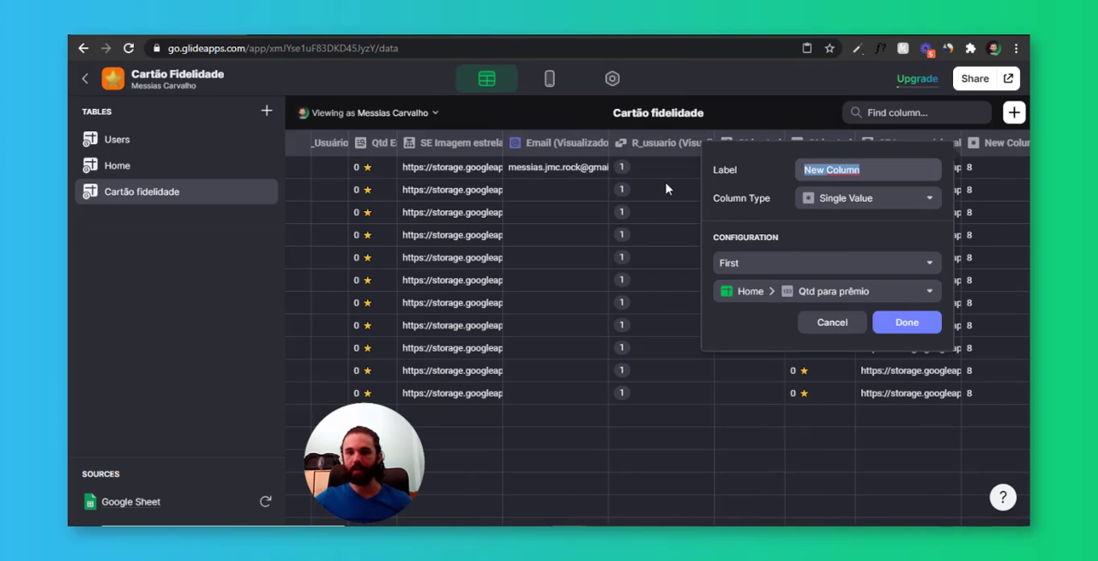
Name the new column Qtd para prêmio and save it
type("Qtd para prêm")
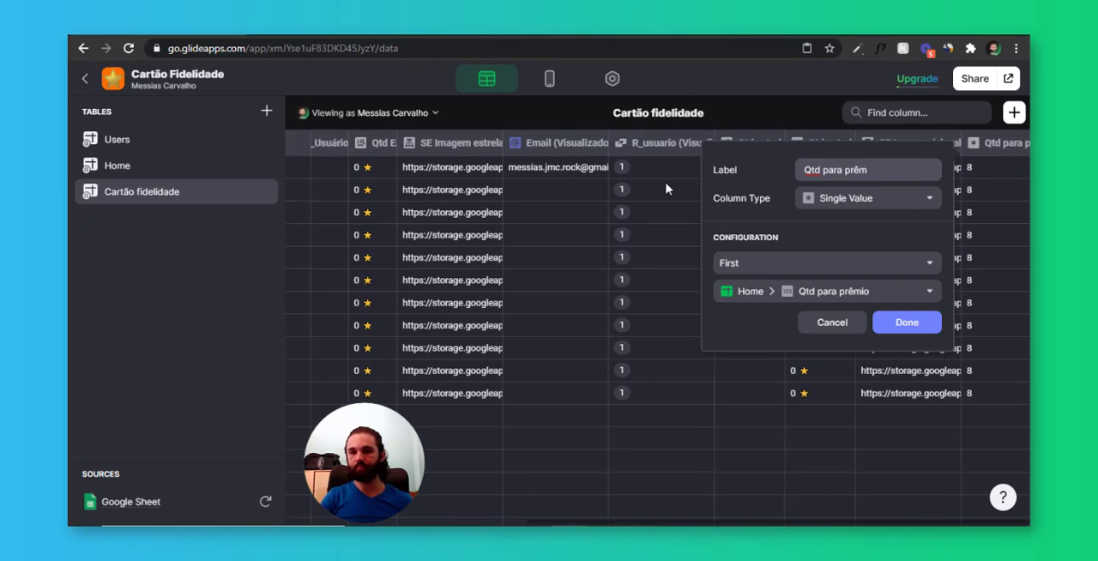
type("io")
left_click(912, 333)
left_click(990, 393)
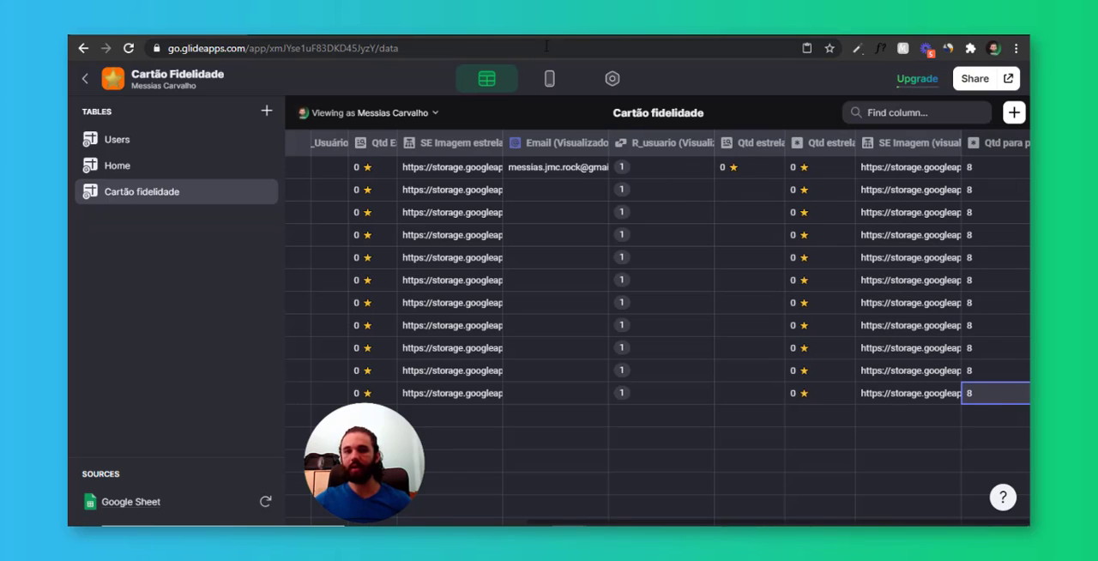
Filter the home screen's star list to rows where Número is less than or equal to Qtd para prêmio
left_click(552, 78)
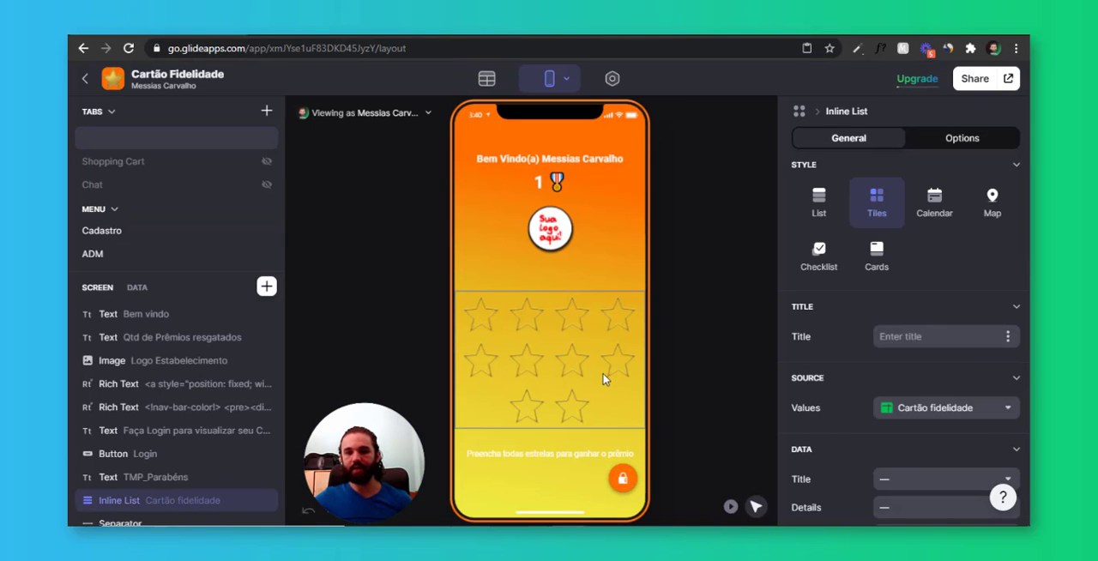
left_click(933, 139)
left_click(834, 354)
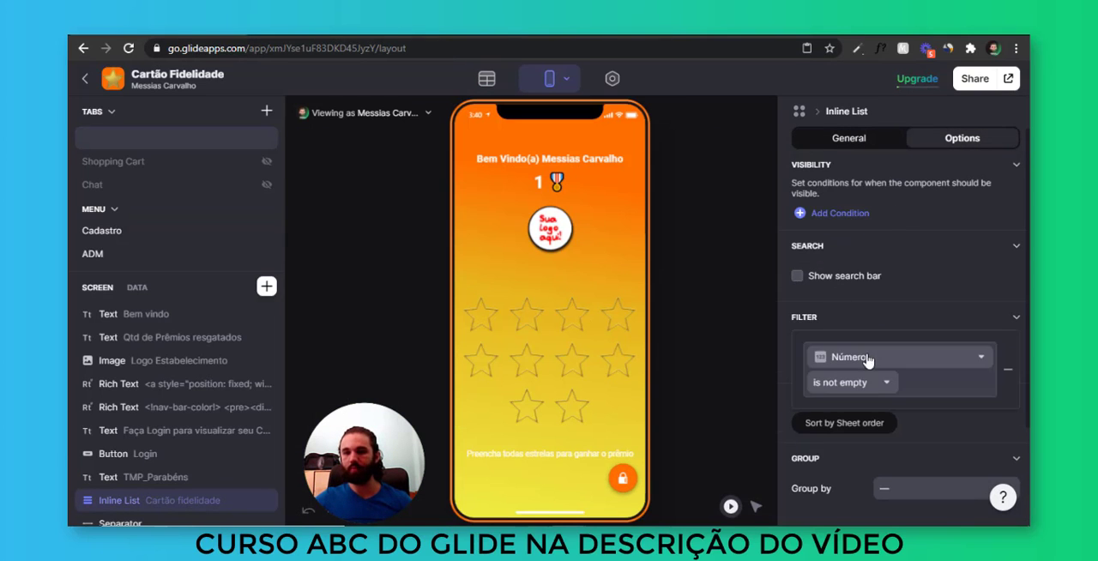
left_click(879, 359)
scroll(914, 196, "down", 1)
scroll(932, 163, "up", 1)
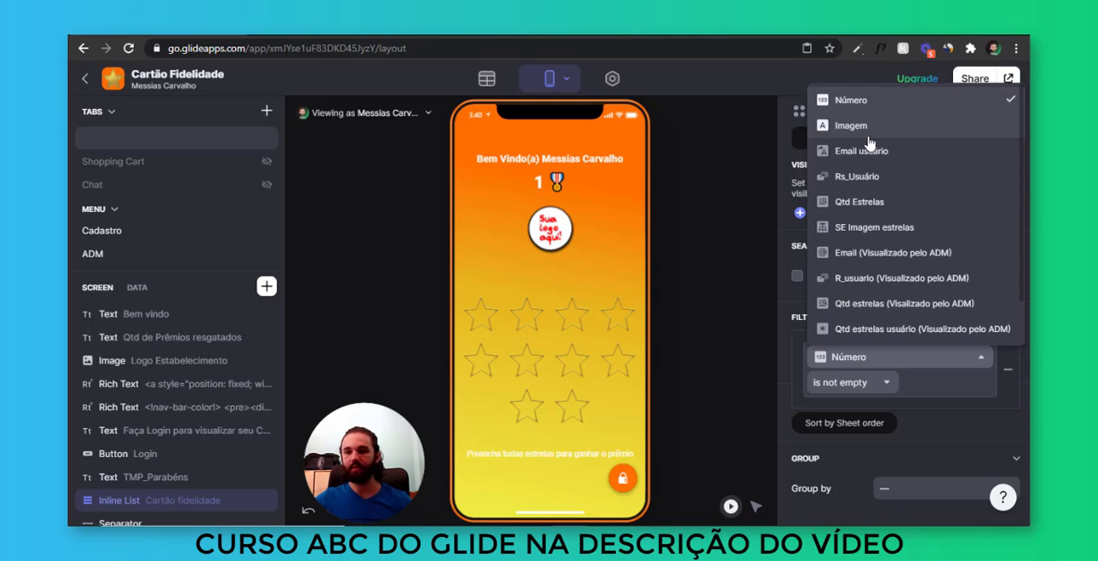
scroll(883, 326, "down", 1)
left_click(888, 355)
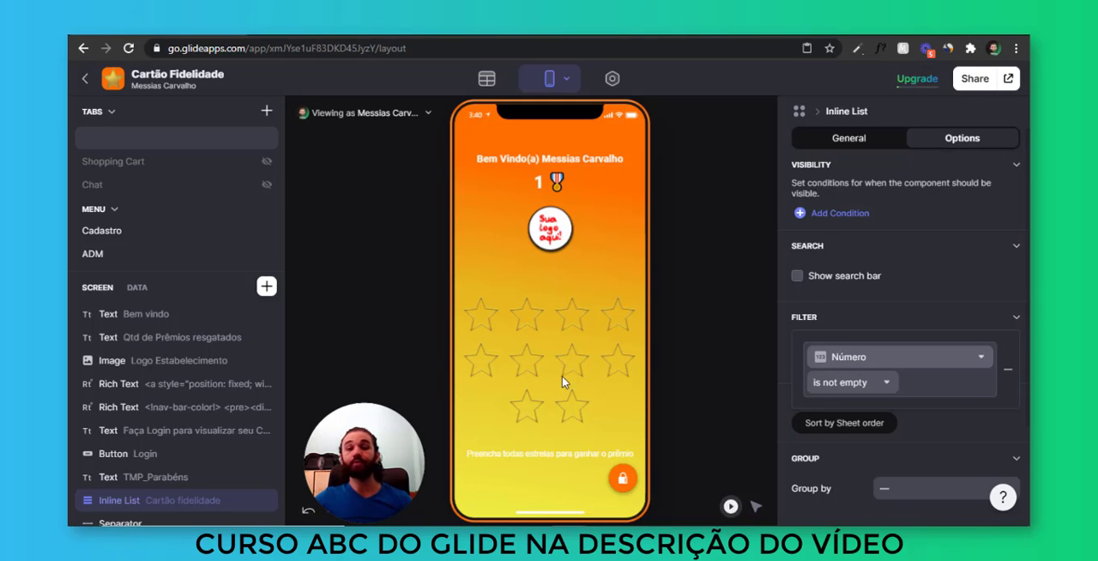
left_click(871, 362)
left_click(864, 96)
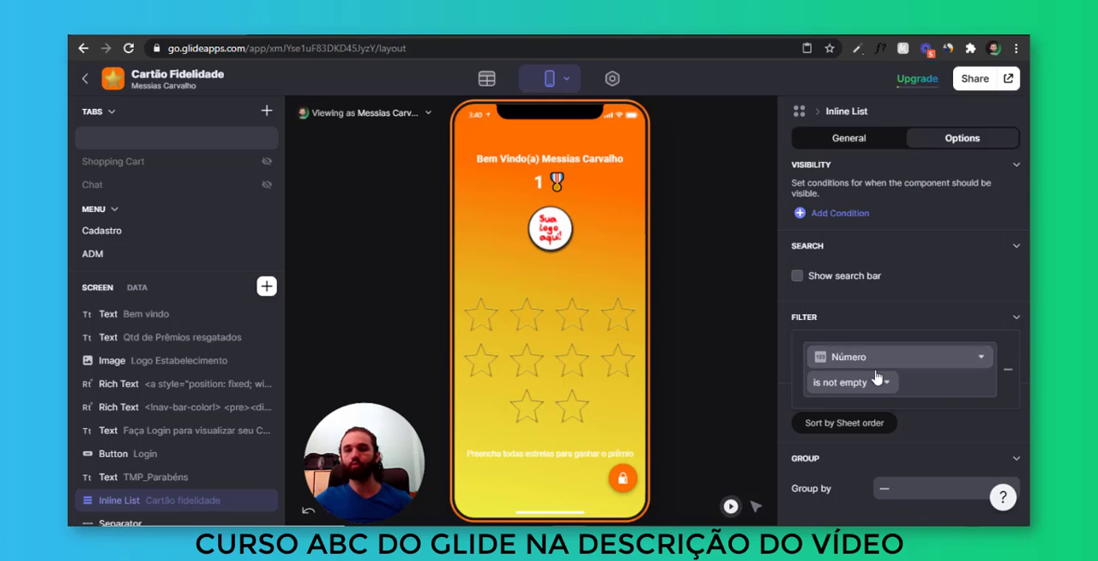
left_click(849, 381)
left_click(893, 336)
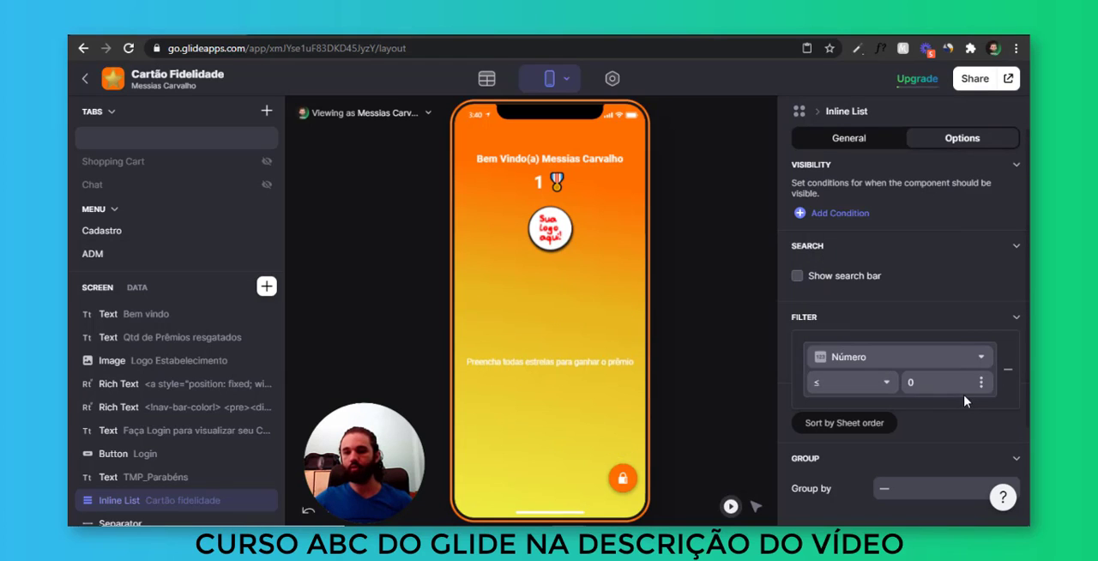
left_click(964, 369)
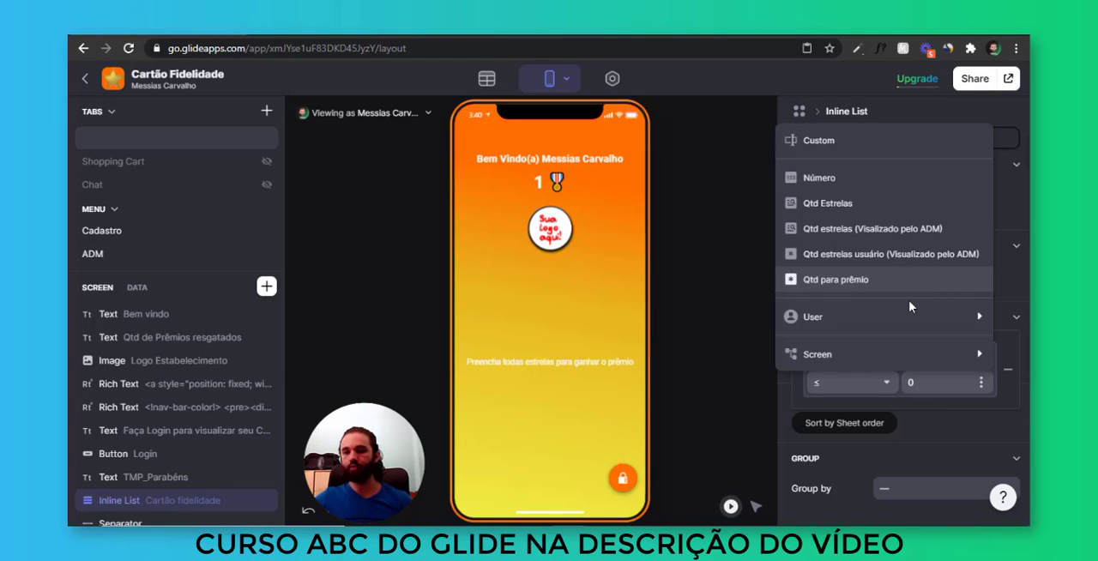
left_click(865, 283)
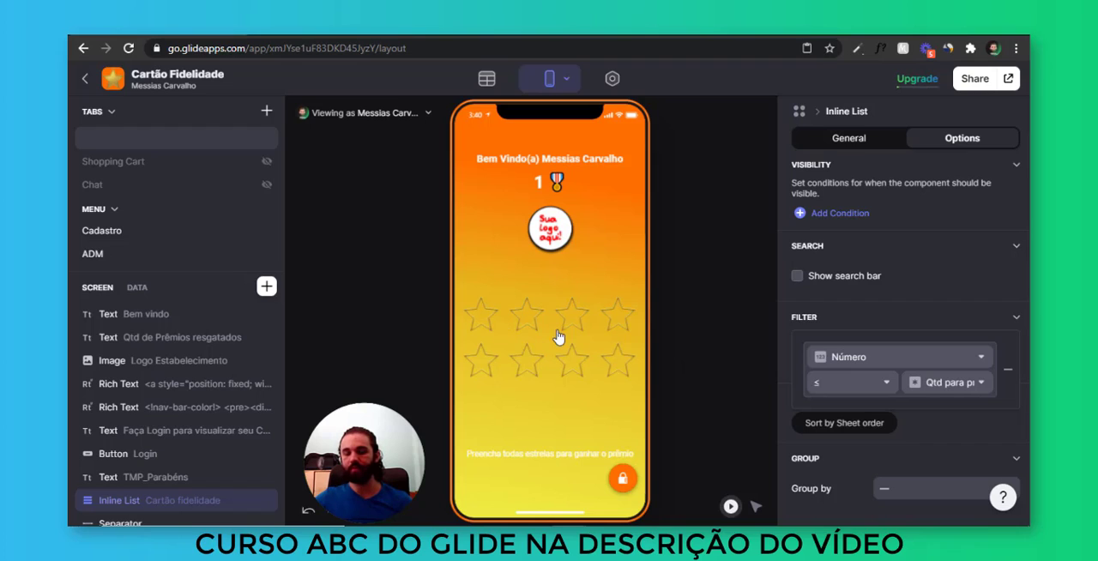
left_click(627, 310)
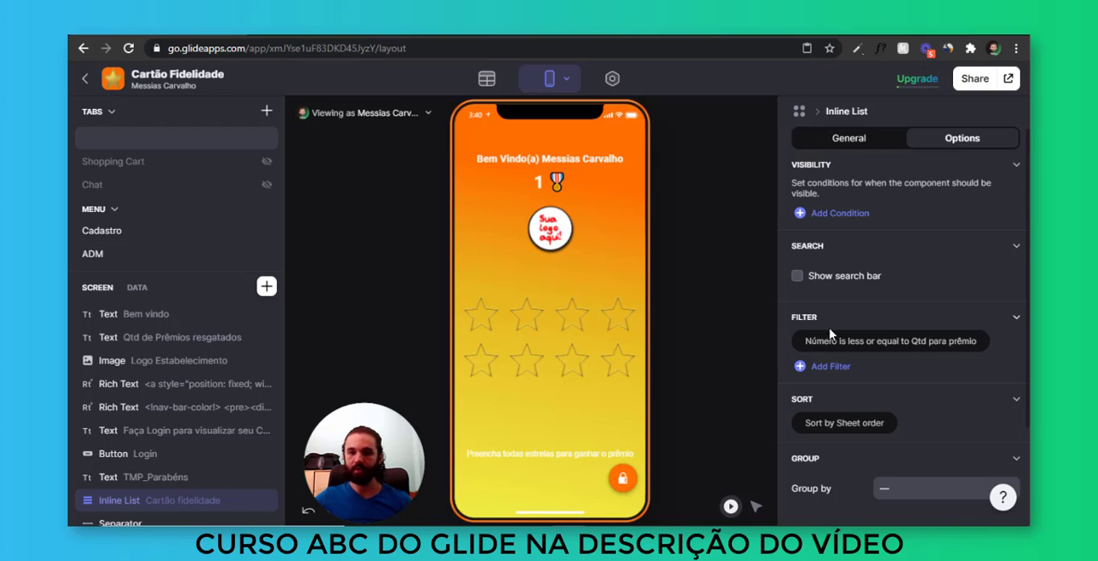
Set Quantidade Para Prêmio to 5 on the ADM screen and check the stars on the home screen
left_click(622, 483)
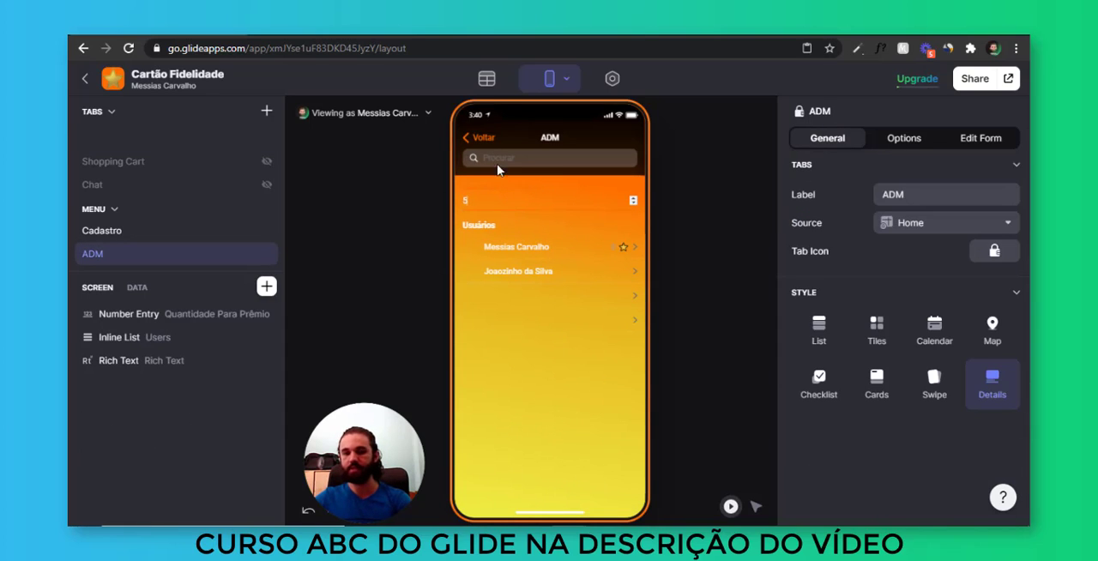
left_click(468, 134)
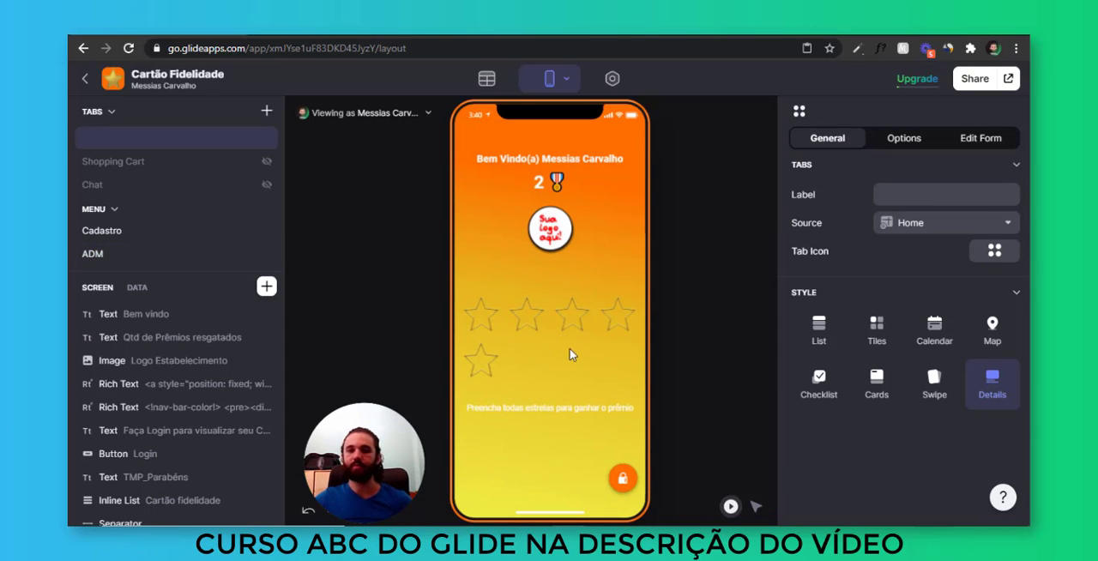
left_click(564, 356)
Add stars to the first user's card from the ADM screen until the limit and check the home screen
left_click(623, 478)
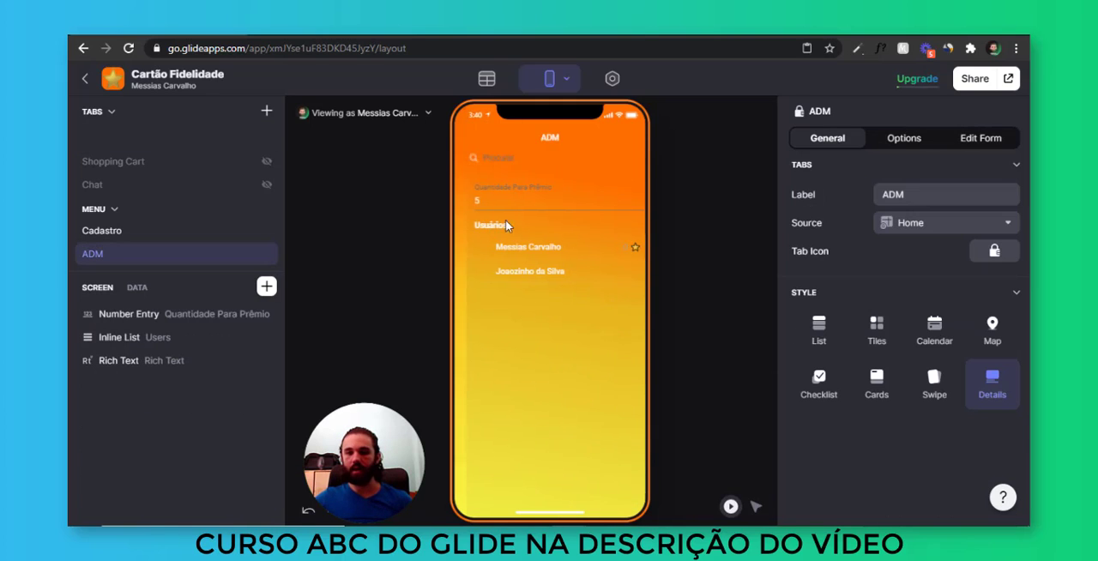
left_click(582, 251)
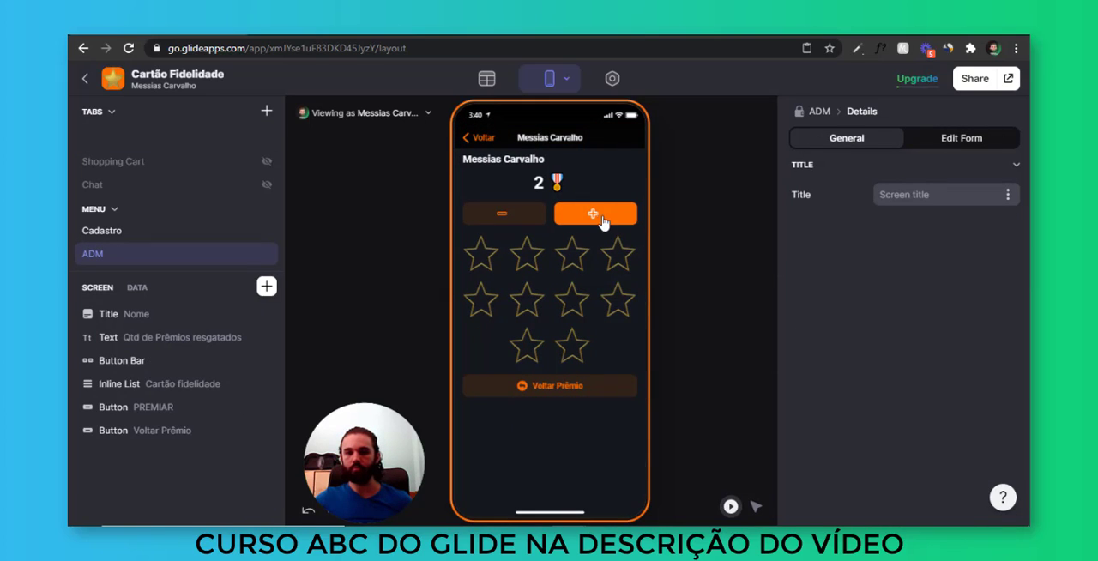
left_click(595, 215)
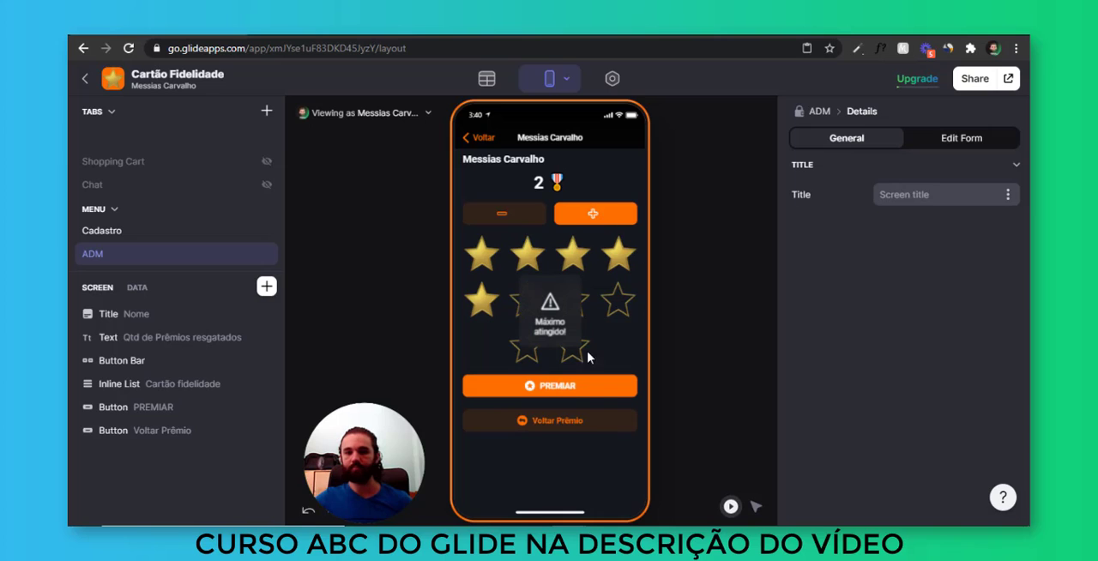
left_click(480, 142)
left_click(479, 143)
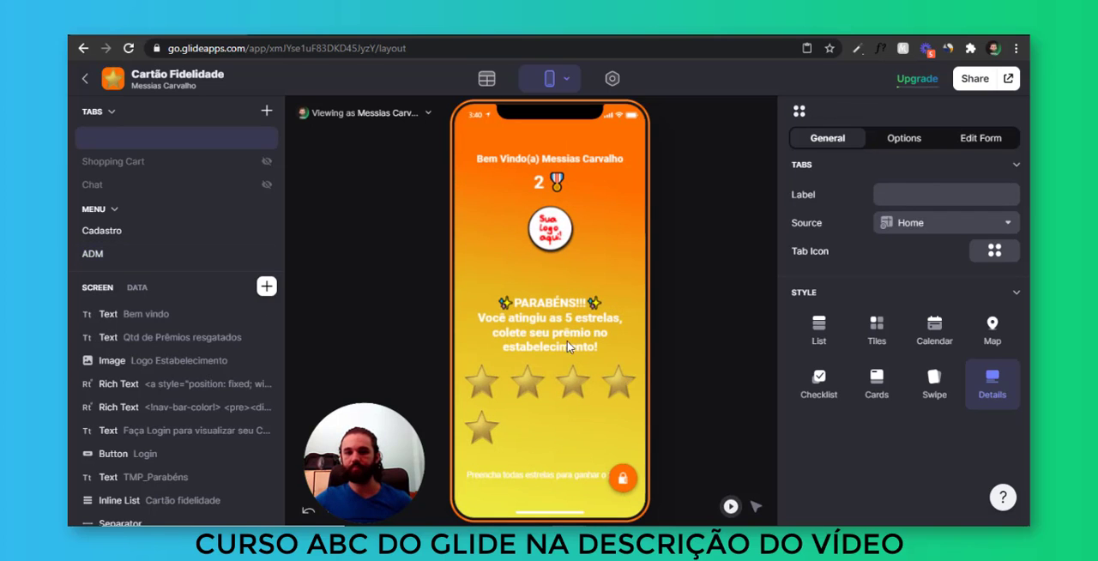
left_click(503, 418)
left_click(500, 433)
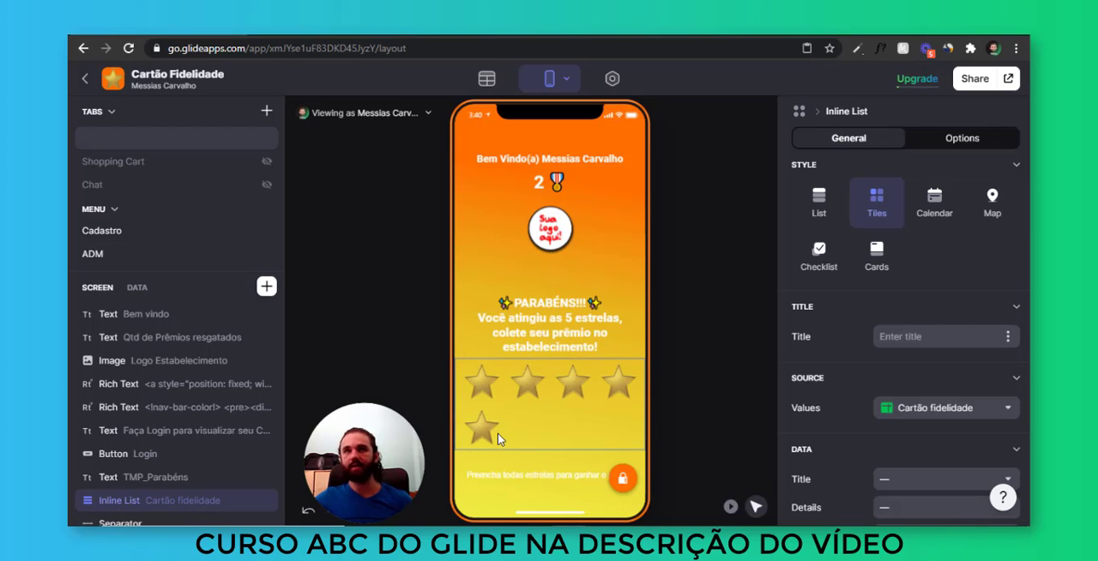
left_click(731, 506)
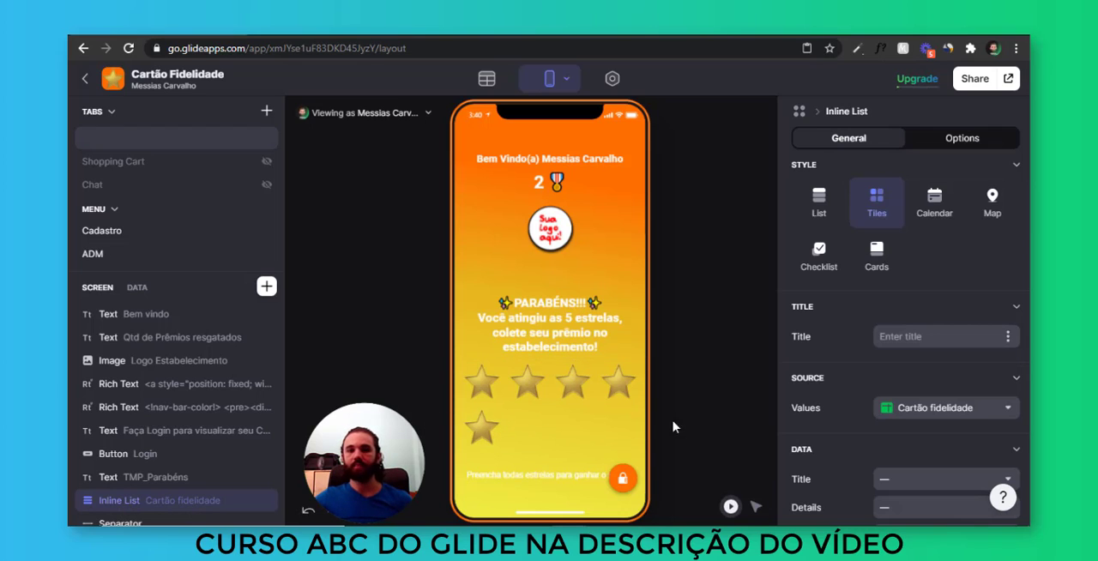
Set Quantidade Para Prêmio to 10 on the ADM screen
left_click(567, 422)
left_click(623, 478)
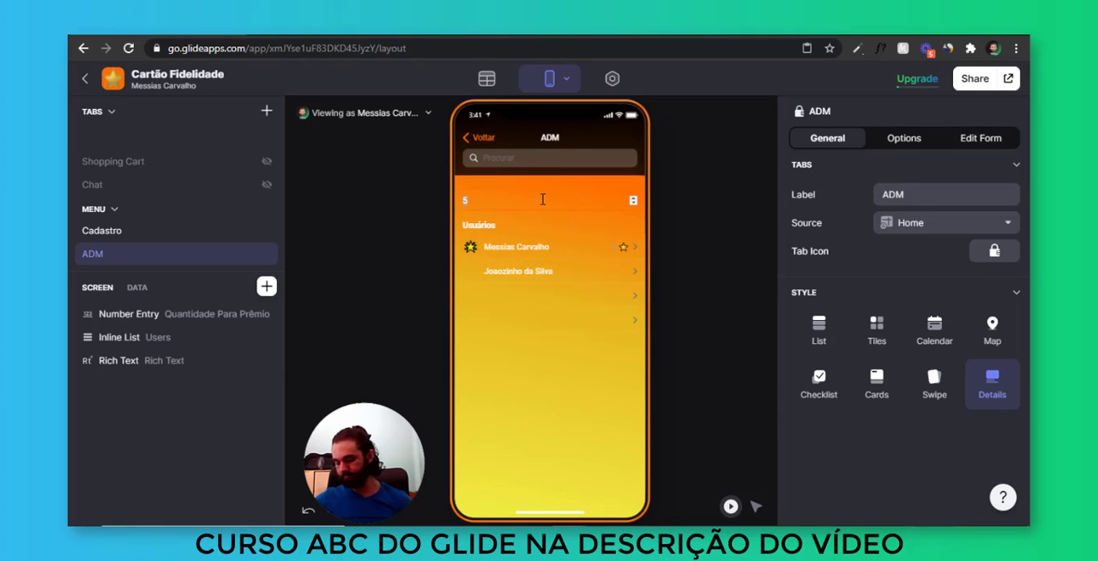
type("10")
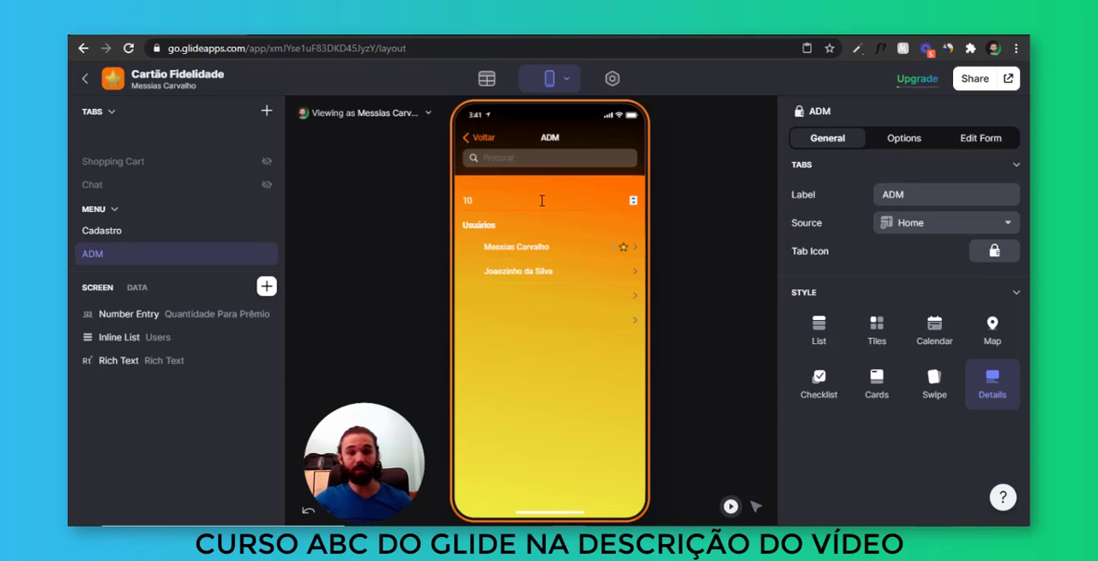
Clear the first user's star total and redemption values in the Users table and check the card on the home screen
left_click(486, 78)
left_click(181, 144)
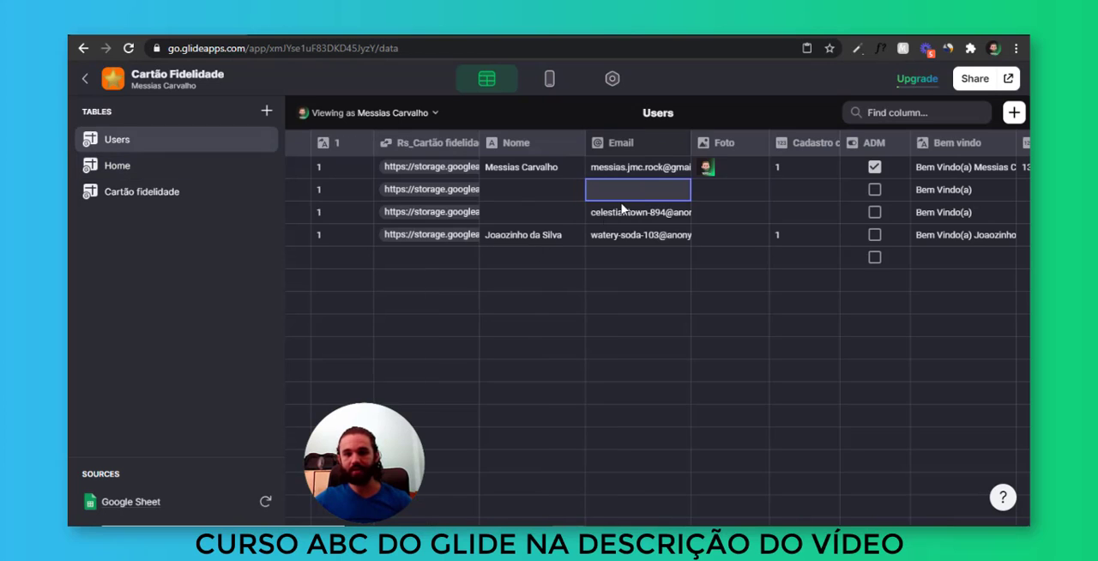
scroll(775, 269, "right", 8)
scroll(475, 174, "left", 3)
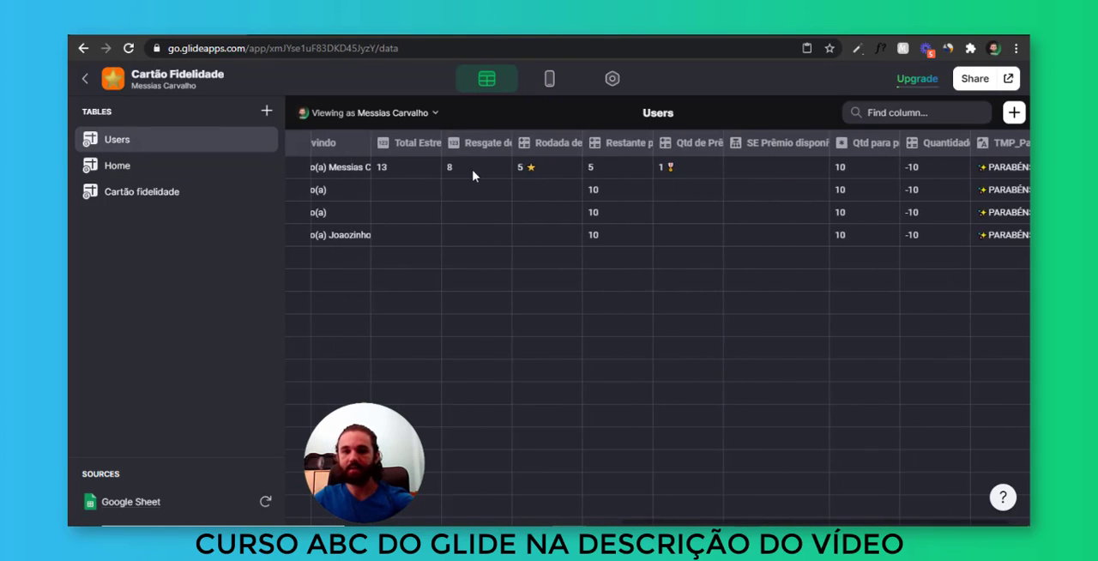
left_click(611, 175)
key("BackSpace")
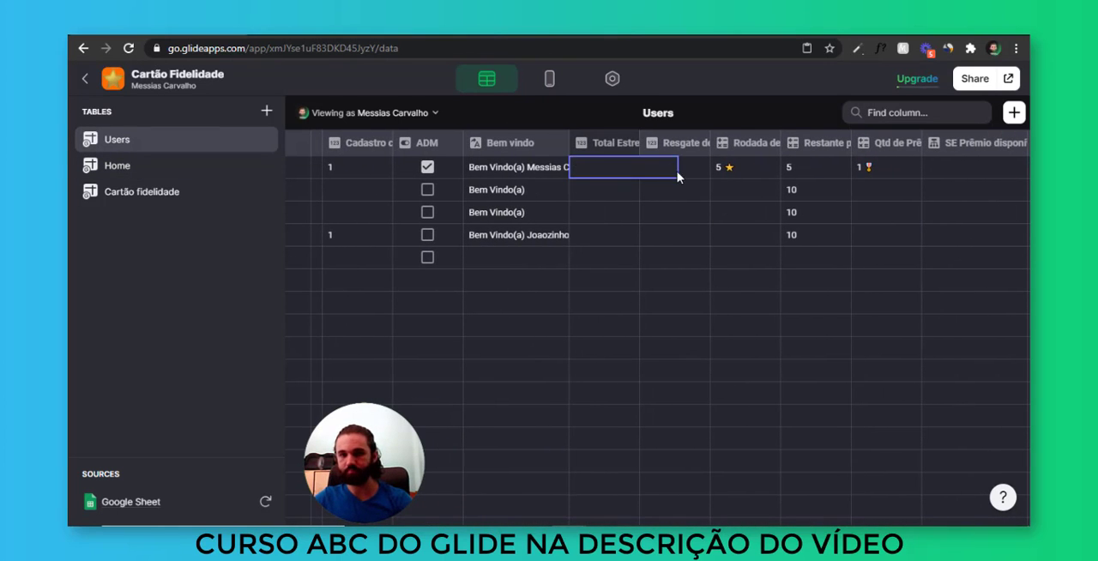
left_click(677, 176)
left_click(760, 220)
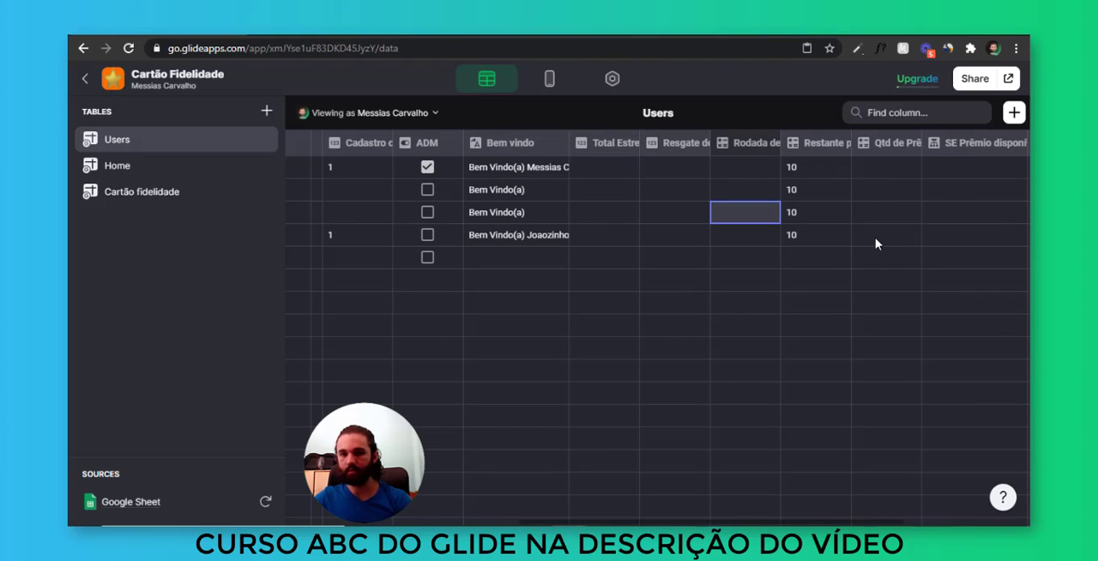
scroll(877, 244, "right", 3)
scroll(875, 244, "left", 5)
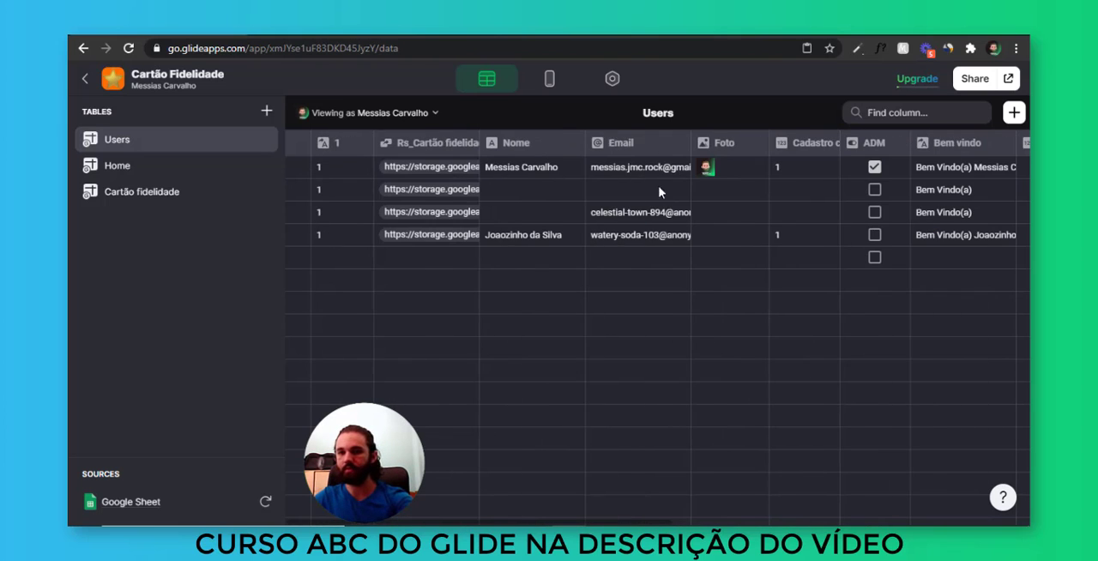
left_click(549, 78)
left_click(494, 137)
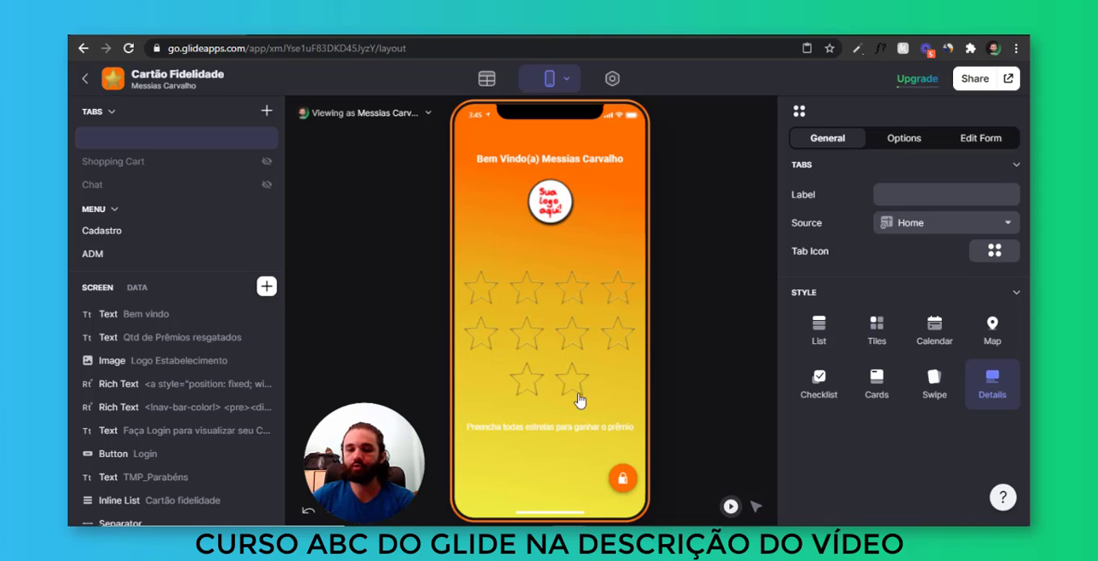
Remove the Quantidade Para Prêmio number entry and the establishment logo image from the ADM screen
left_click(620, 477)
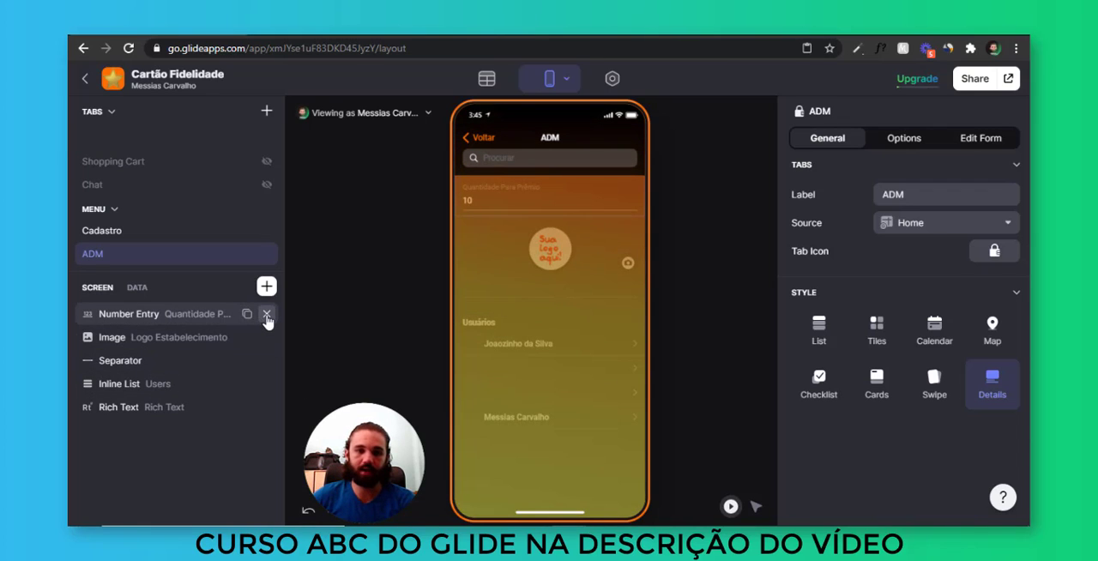
left_click(267, 314)
left_click(267, 314)
Add an Action Text component to the ADM screen and place it above the separator
left_click(267, 286)
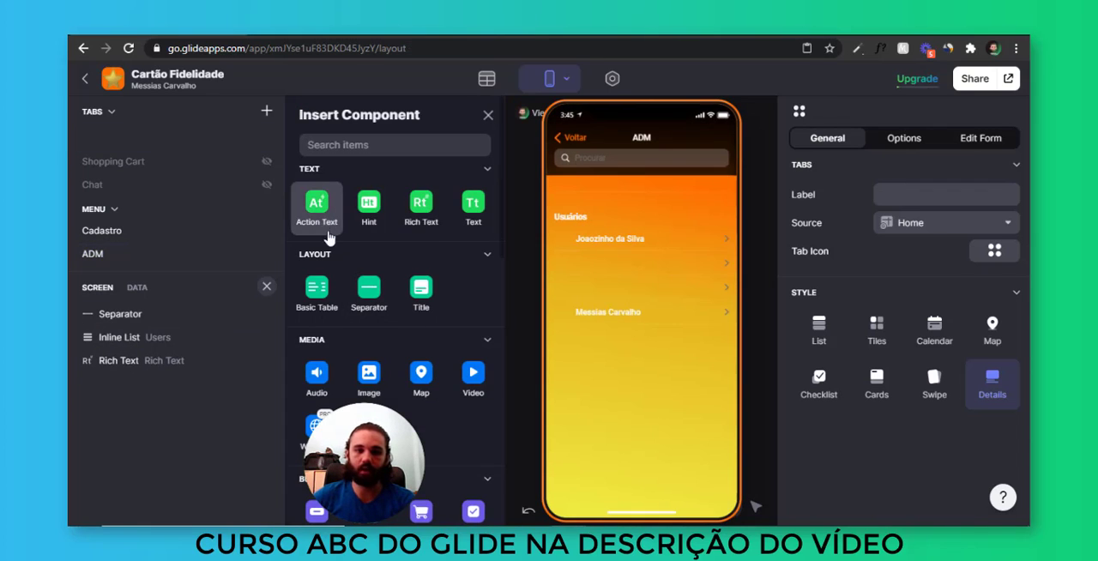
left_click(326, 236)
left_click_drag(153, 386, 172, 312)
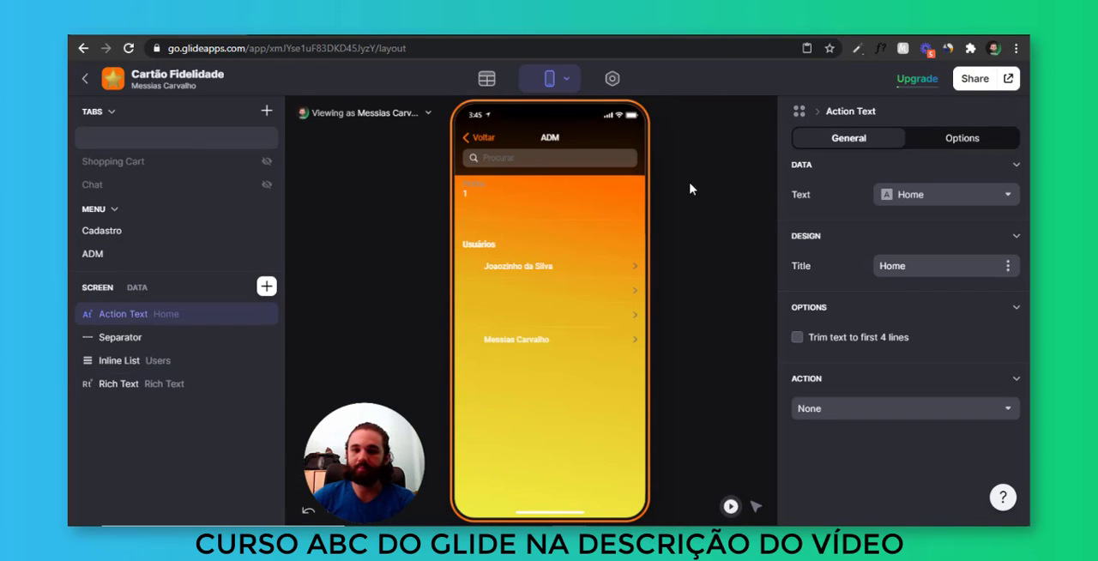
Set the Action Text's text to Configurações preceded by a gear symbol, and leave its title empty
left_click(904, 197)
left_click(891, 224)
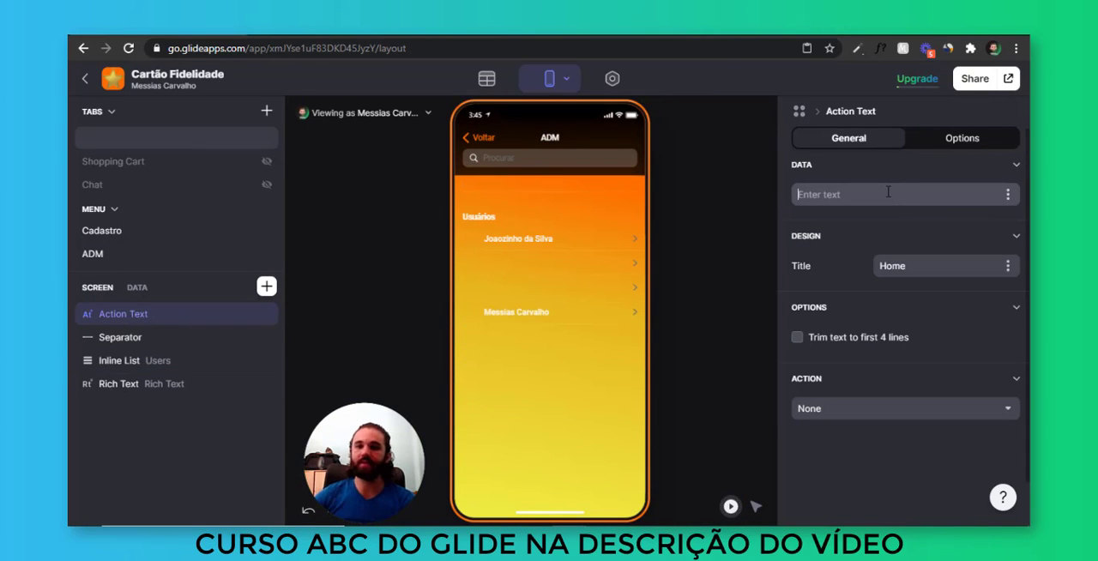
type("Configurações")
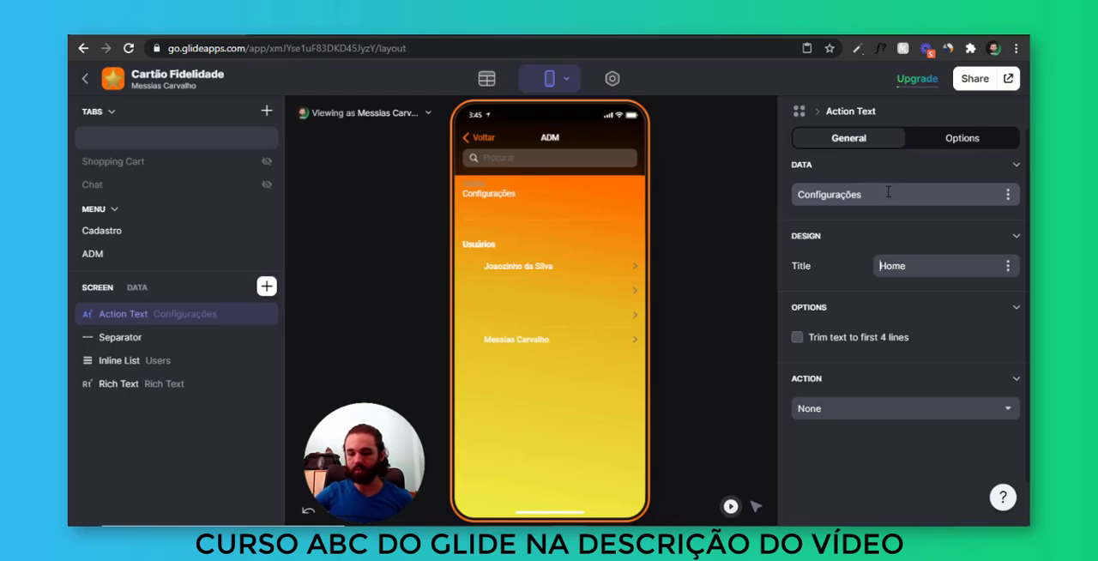
key("ctrl+a")
key("BackSpace")
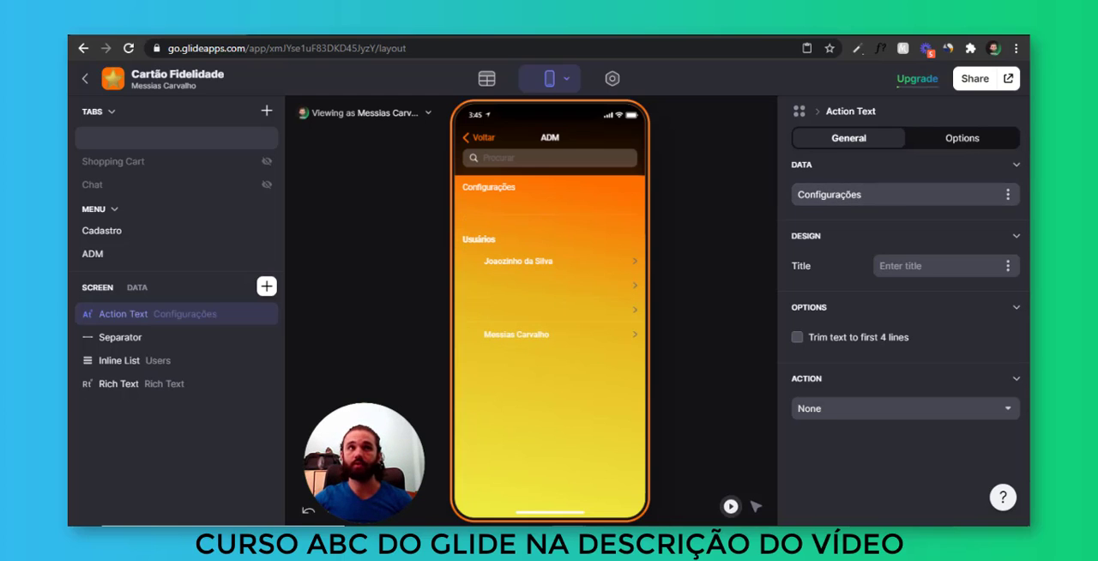
left_click(919, 197)
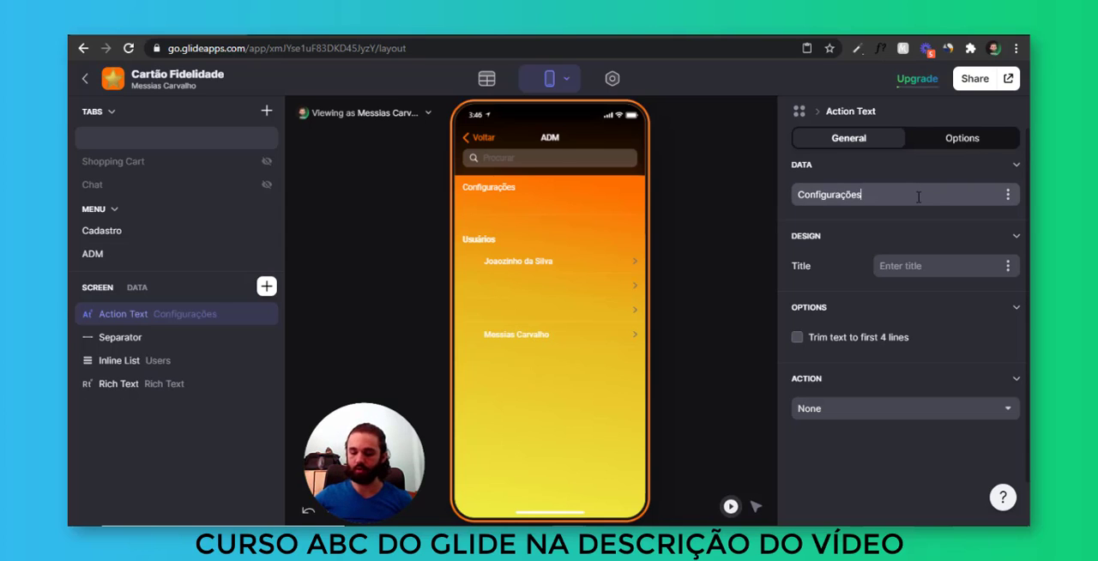
key("Home")
type("⚙")
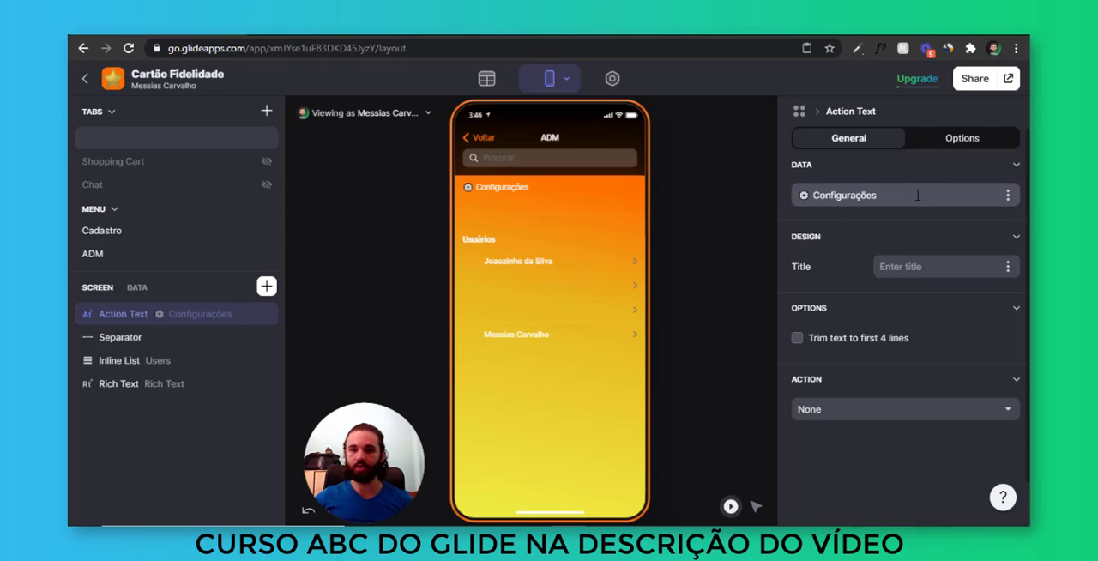
left_click(867, 412)
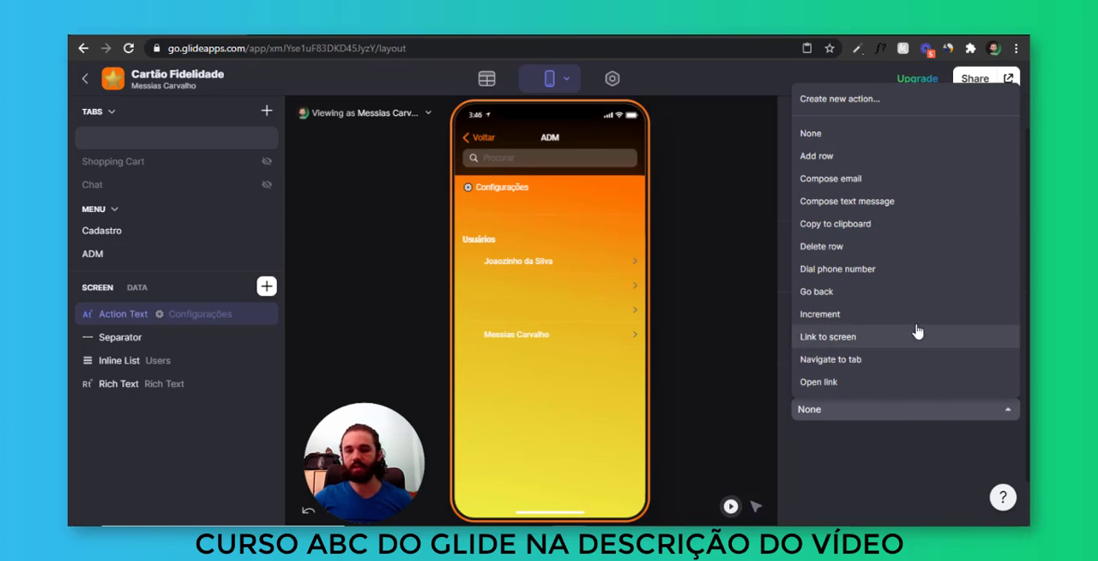
scroll(898, 235, "down", 2)
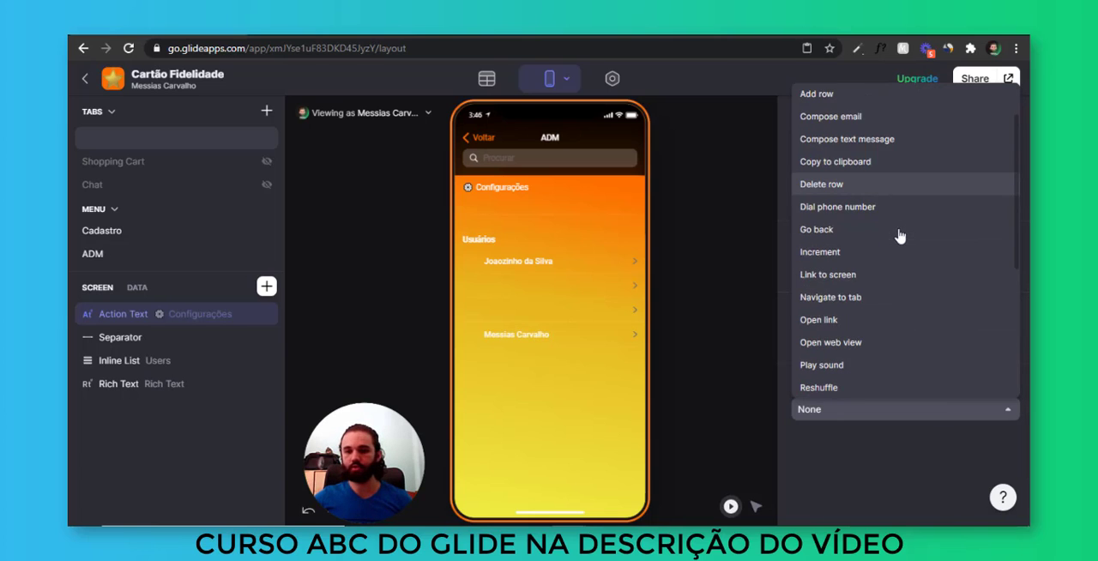
scroll(849, 257, "down", 3)
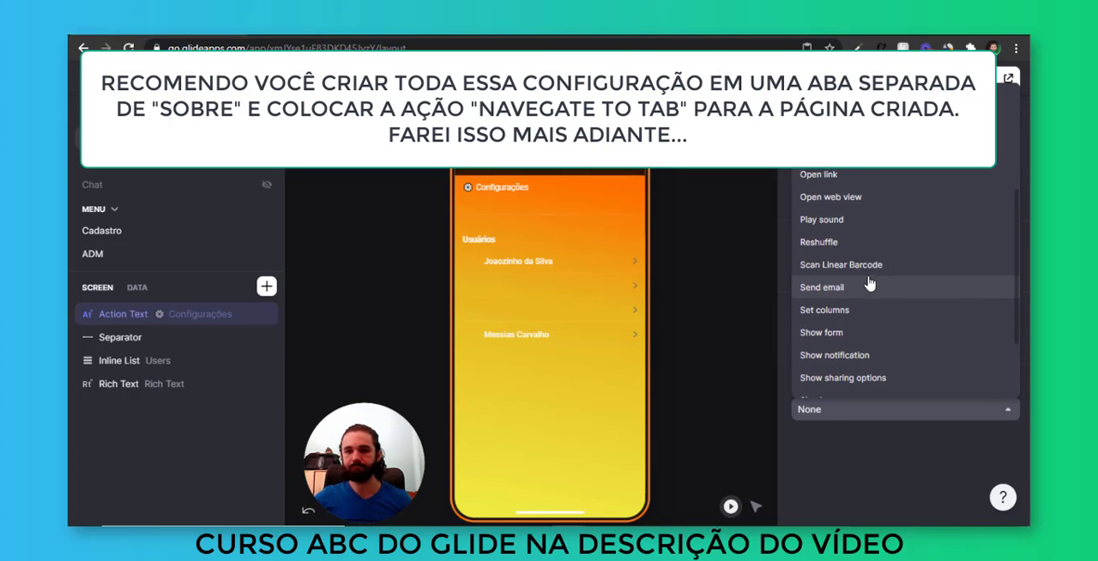
scroll(862, 274, "up", 2)
left_click(865, 217)
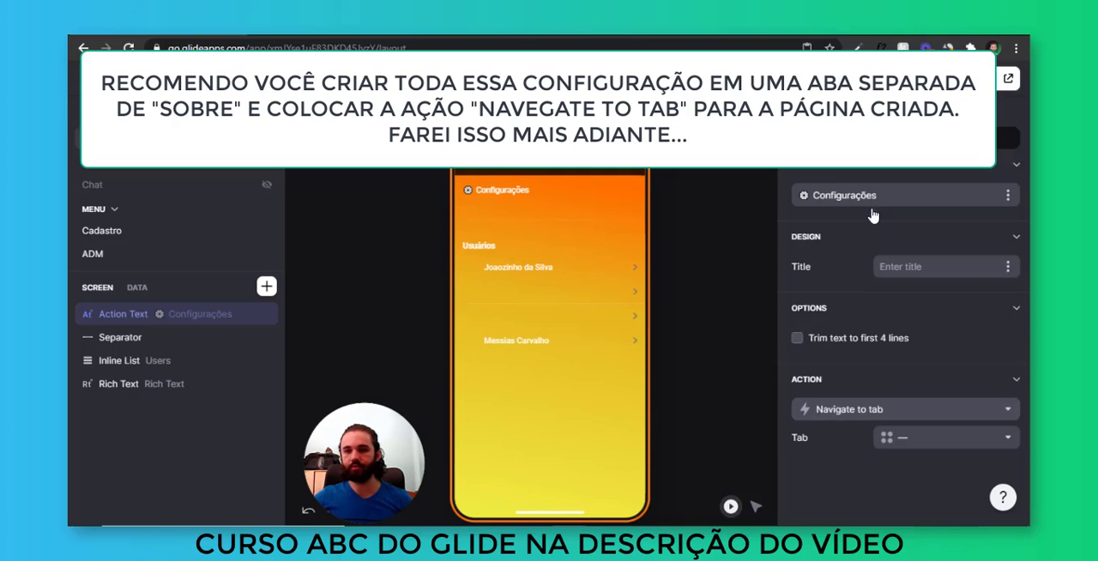
Set the Action Text's action to Link to screen with This item as data and Configurações as title
left_click(867, 412)
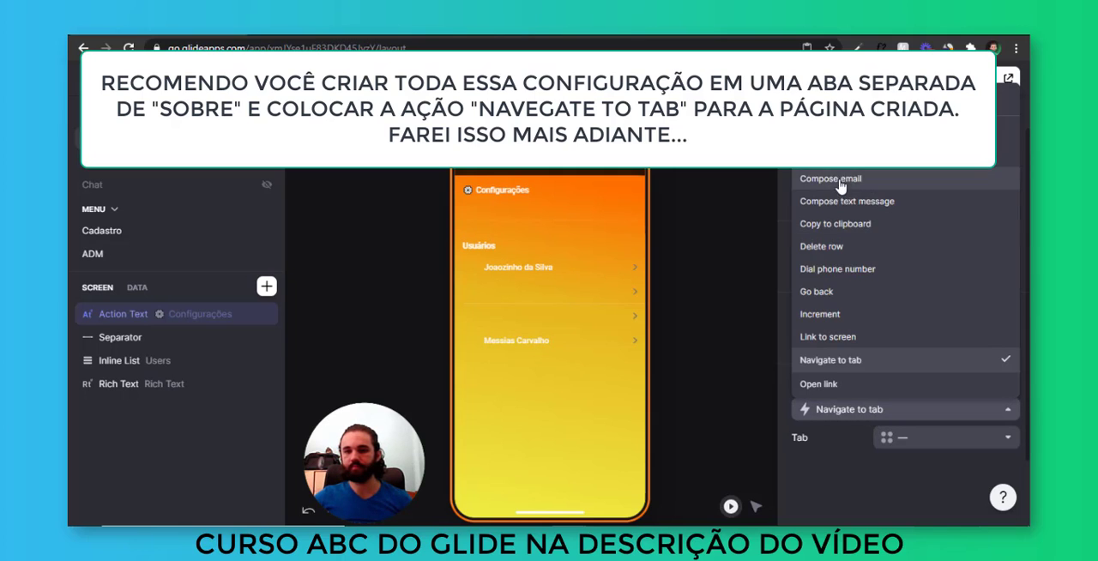
left_click(858, 327)
scroll(884, 309, "down", 1)
left_click(888, 366)
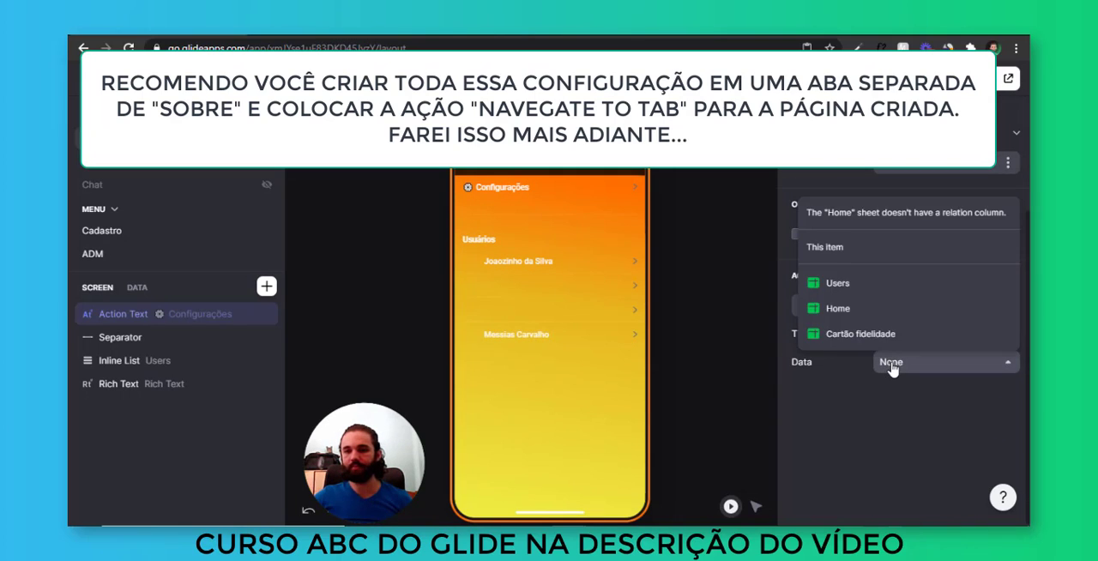
left_click(871, 249)
left_click_drag(908, 333, 768, 333)
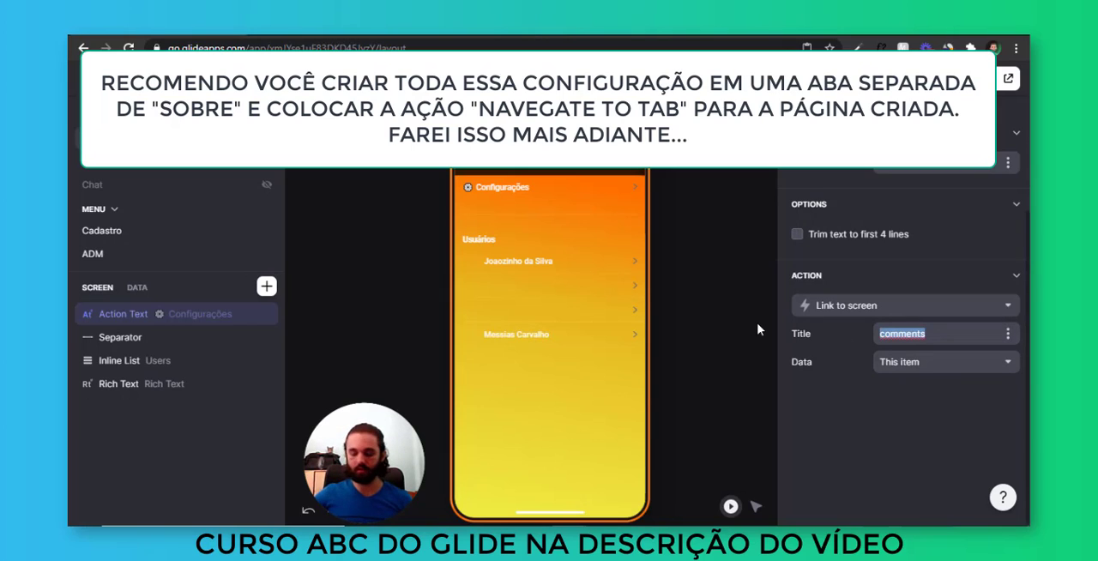
type("Configurações")
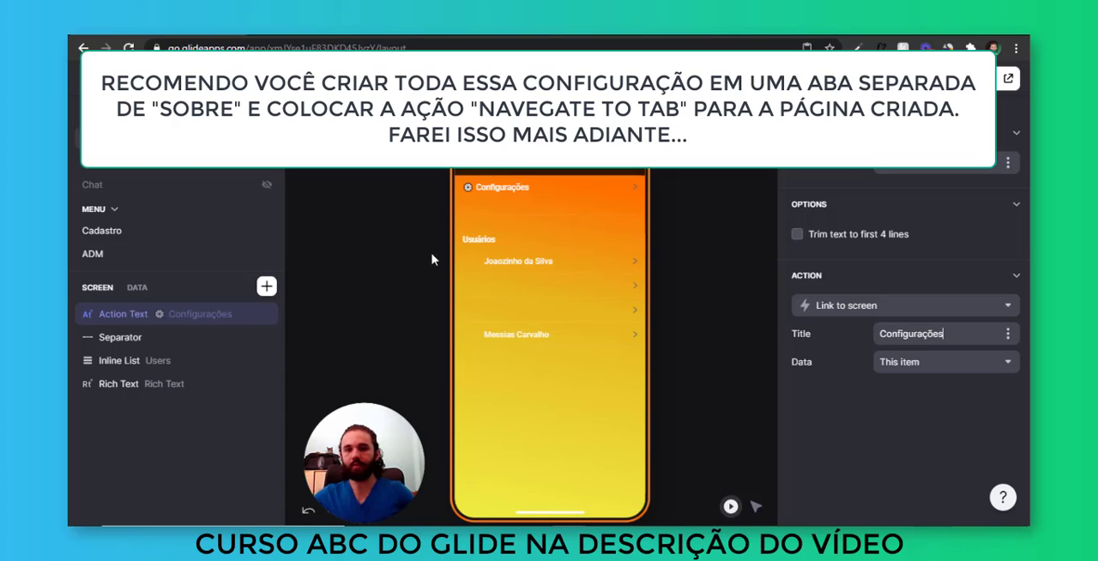
Open the linked Configurações screen and delete its Title and Qtd para prêmio Action Text components
left_click(549, 190)
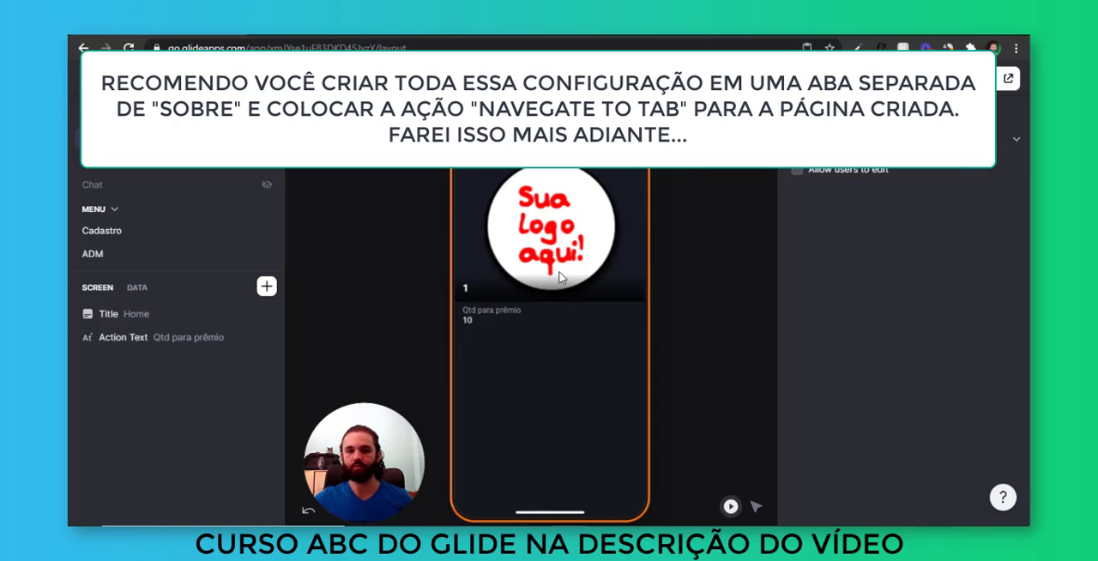
left_click(542, 272)
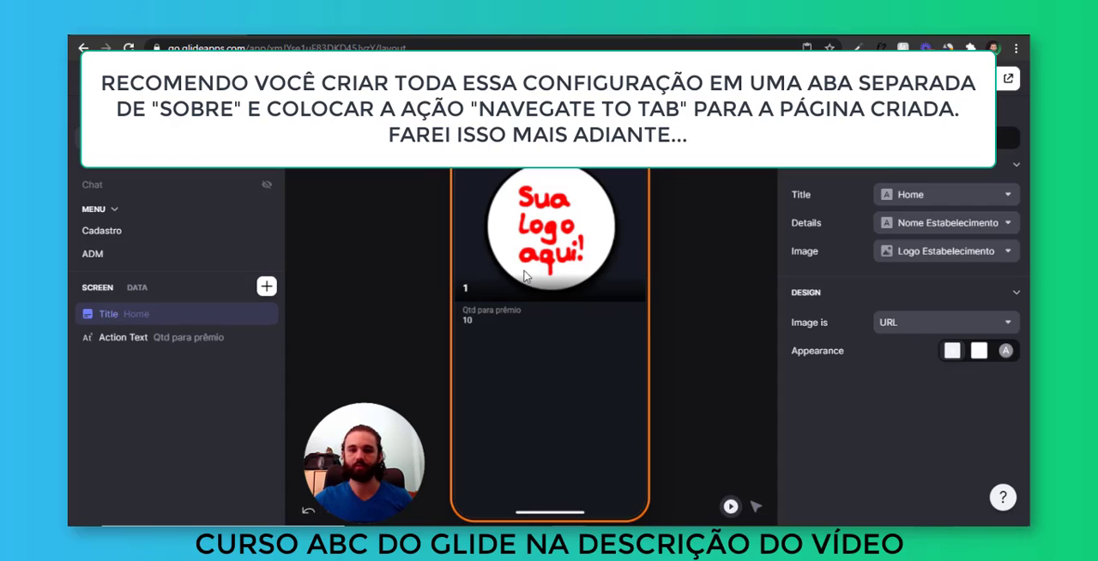
left_click(266, 314)
left_click(266, 314)
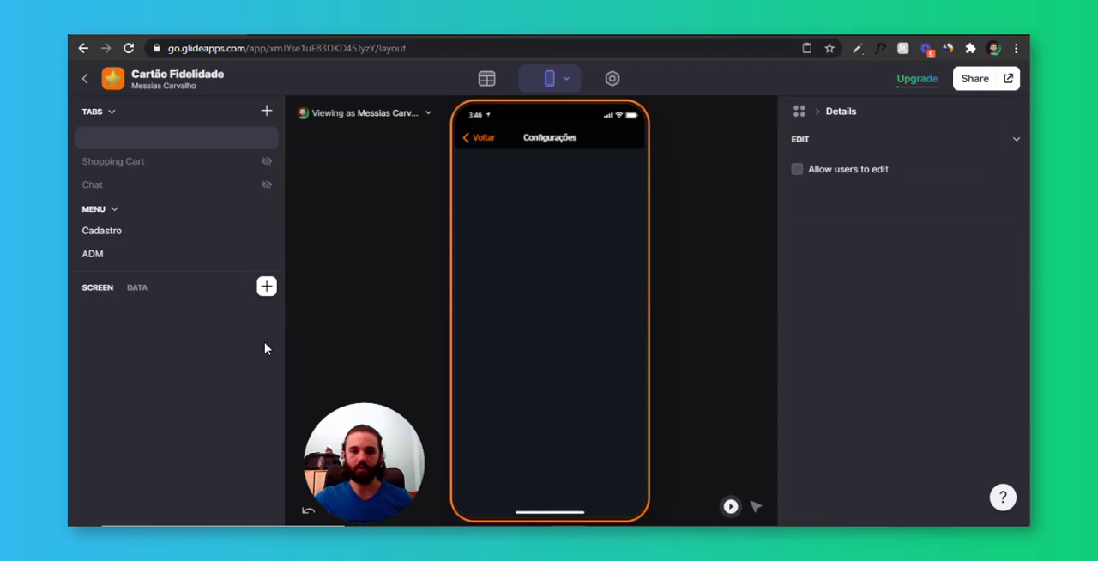
Add an Image component to the Configurações screen with Logo Estabelecimento as its image source
left_click(266, 286)
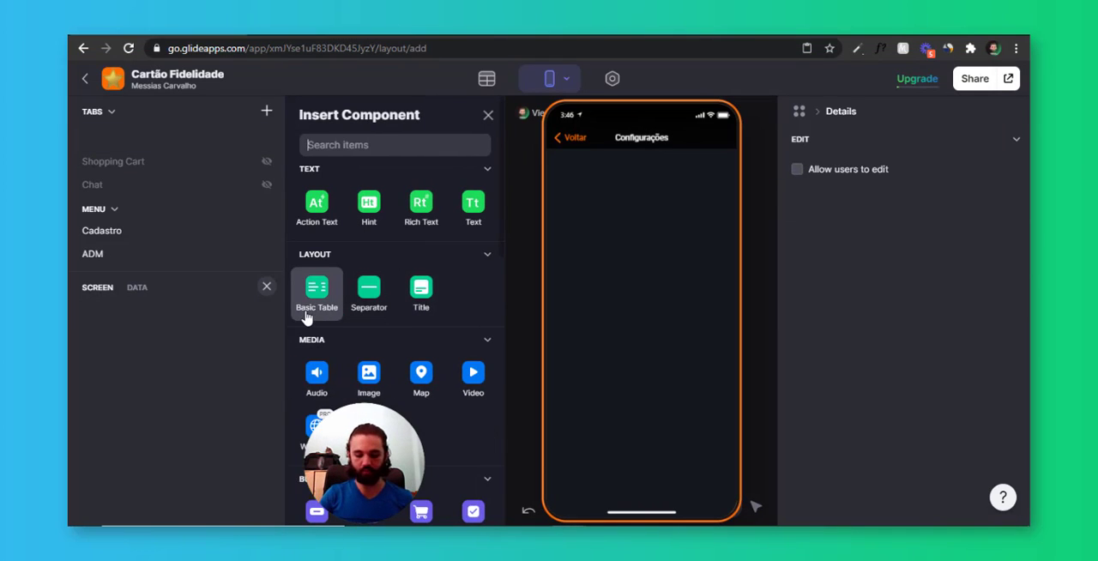
type("image")
left_click(332, 385)
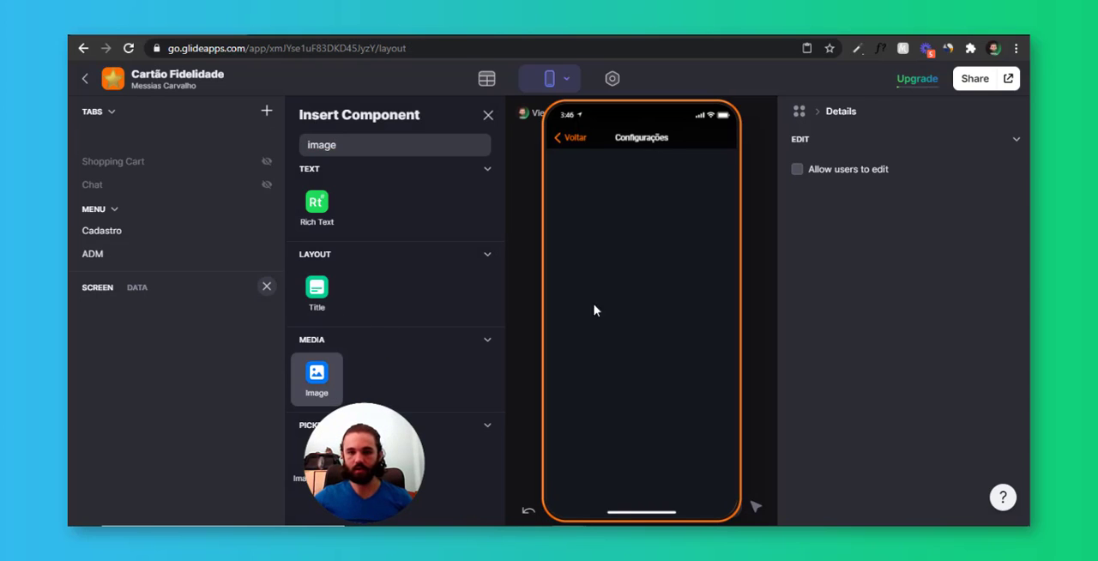
left_click(941, 194)
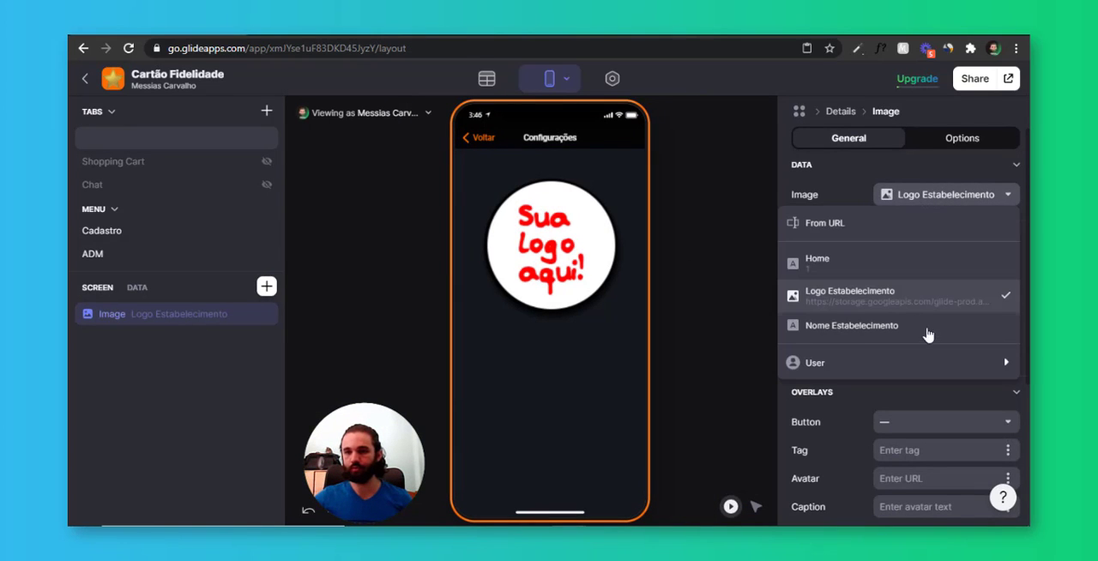
left_click(942, 199)
Set the logo image's height to the larger rectangle option and its fill to Show the whole image
left_click(979, 266)
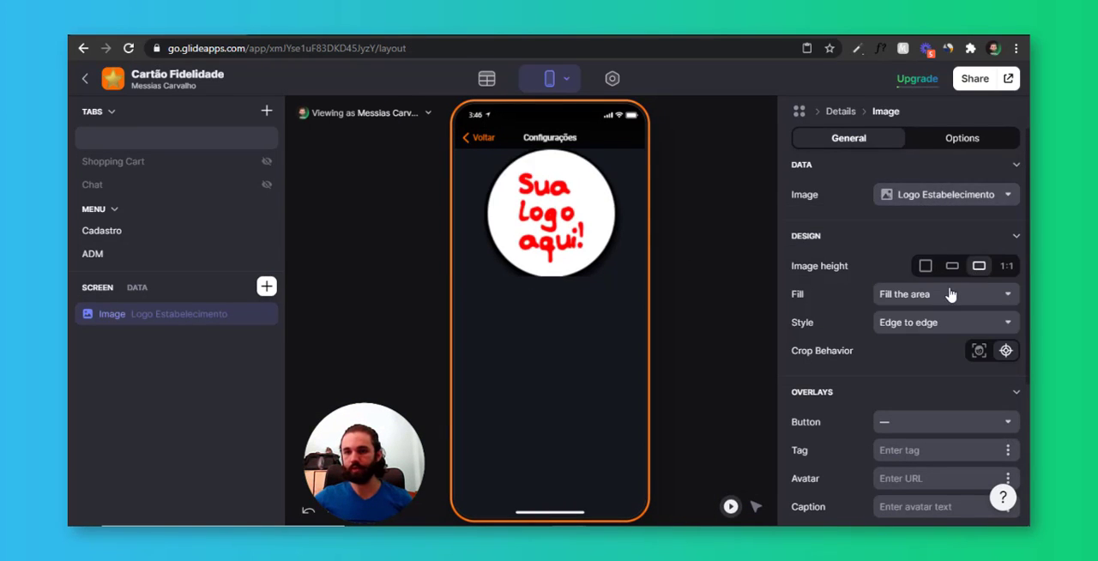
left_click(951, 295)
left_click(928, 347)
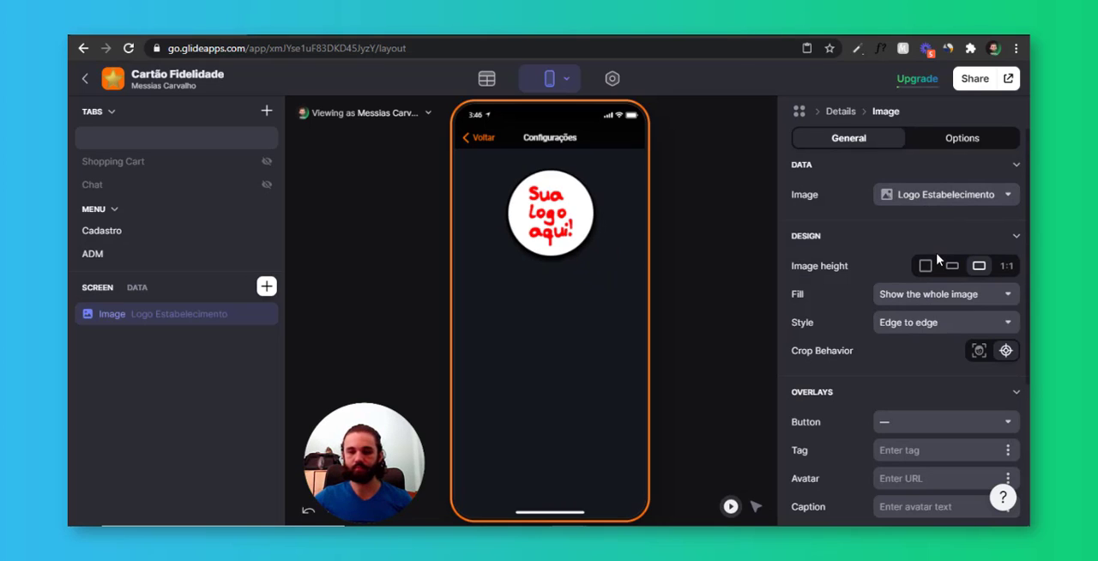
Set the logo image's action to Upload image
scroll(892, 257, "down", 5)
left_click(884, 370)
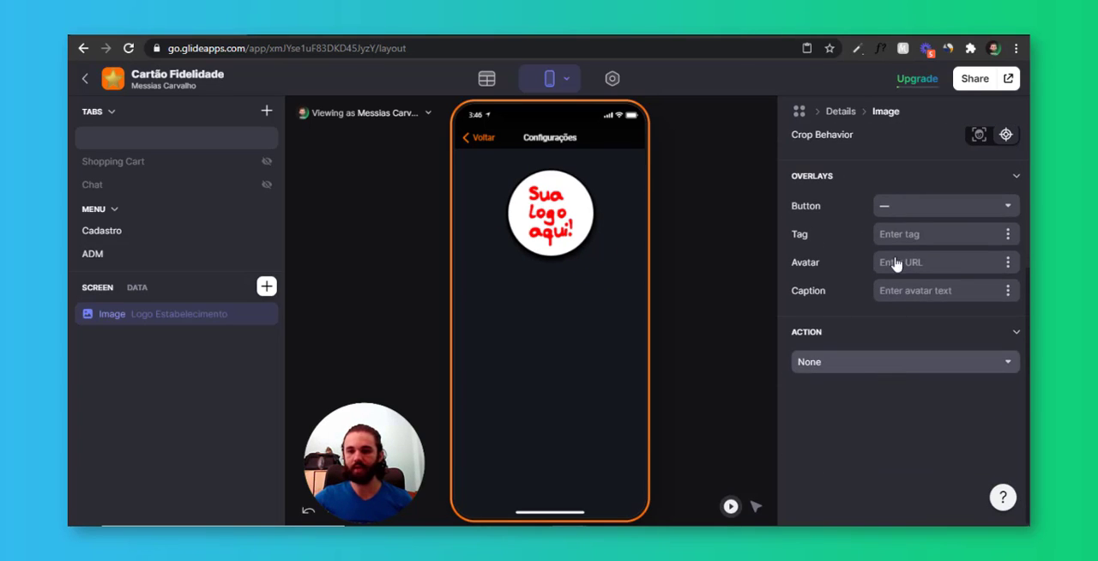
scroll(896, 225, "down", 3)
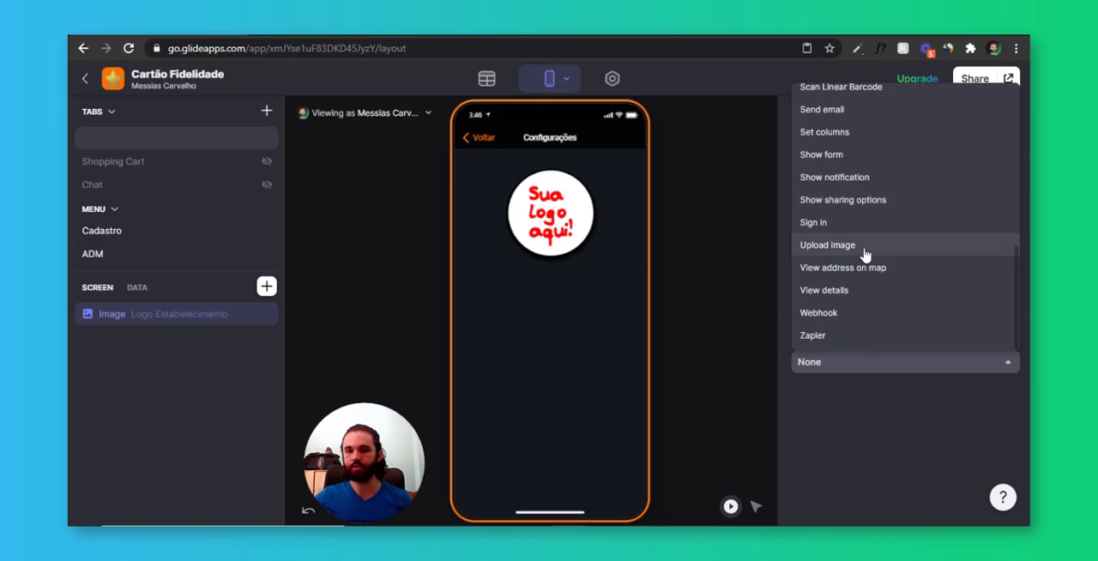
left_click(863, 248)
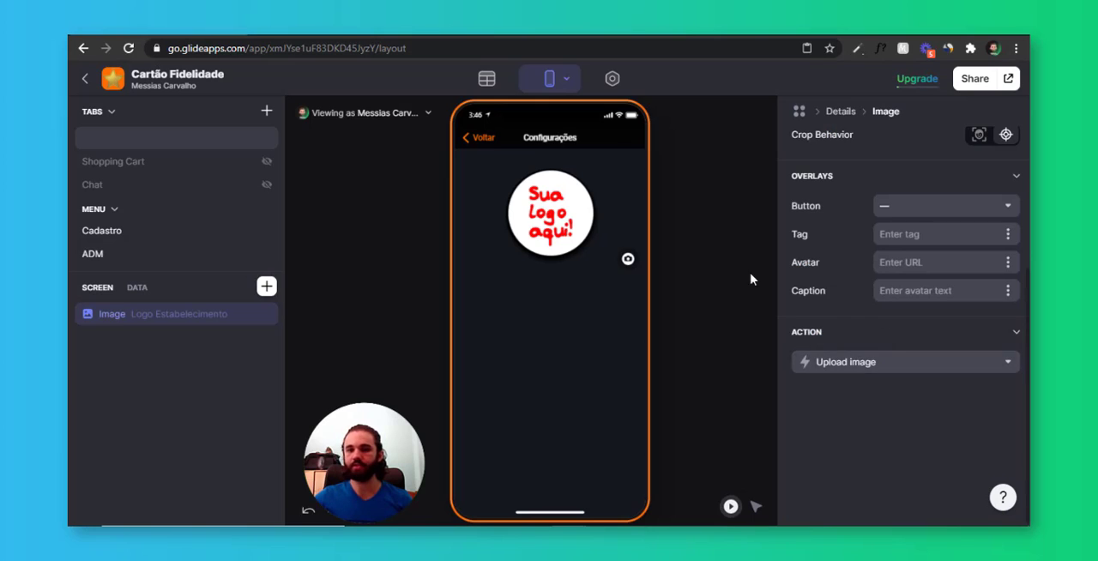
Add a Text column named Endereço to the Home data table
left_click(269, 290)
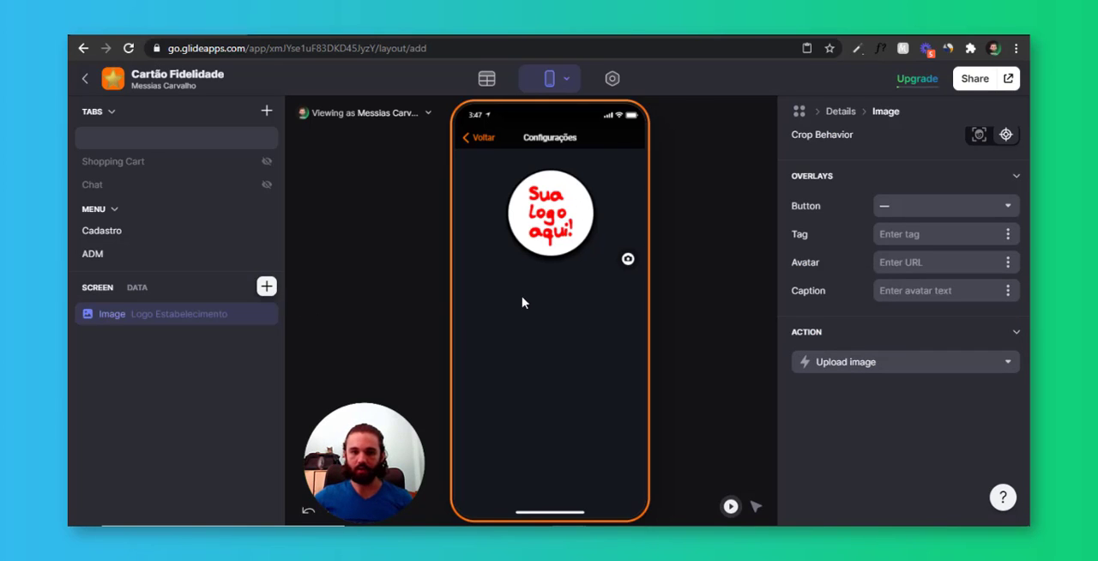
left_click(488, 118)
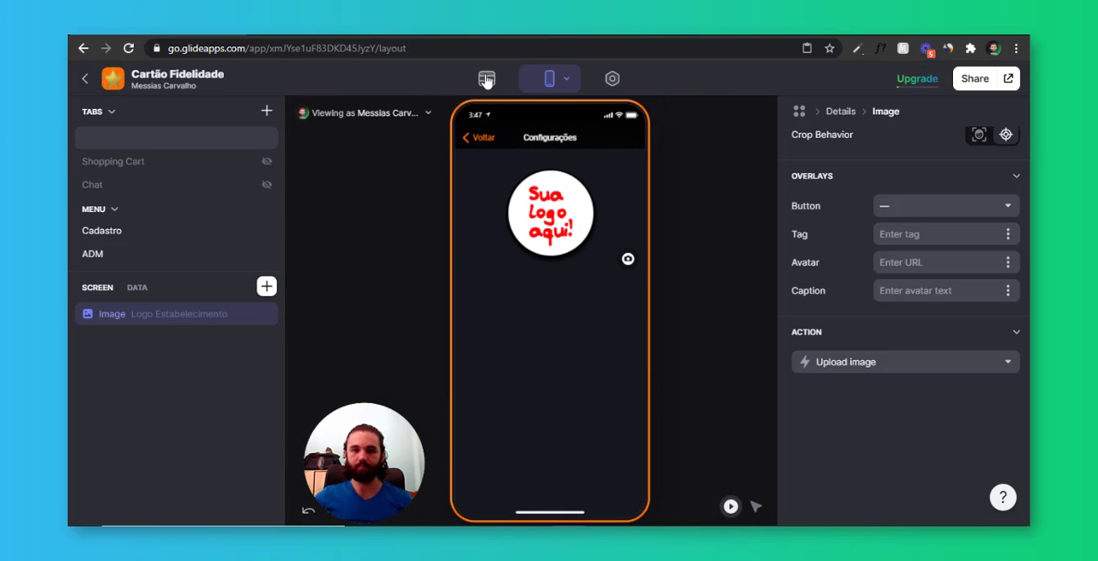
left_click(491, 79)
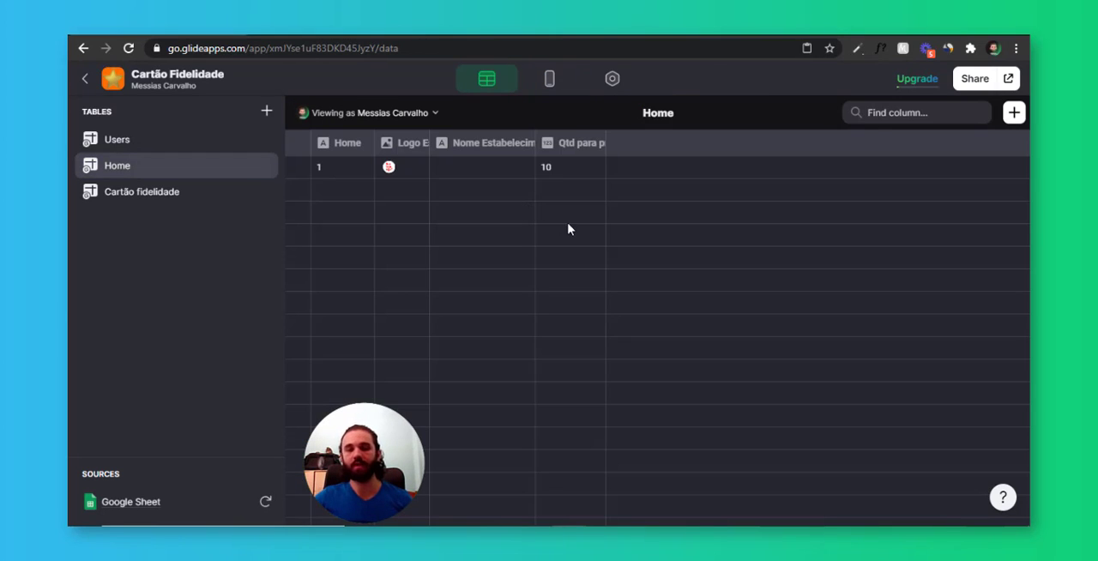
left_click(467, 171)
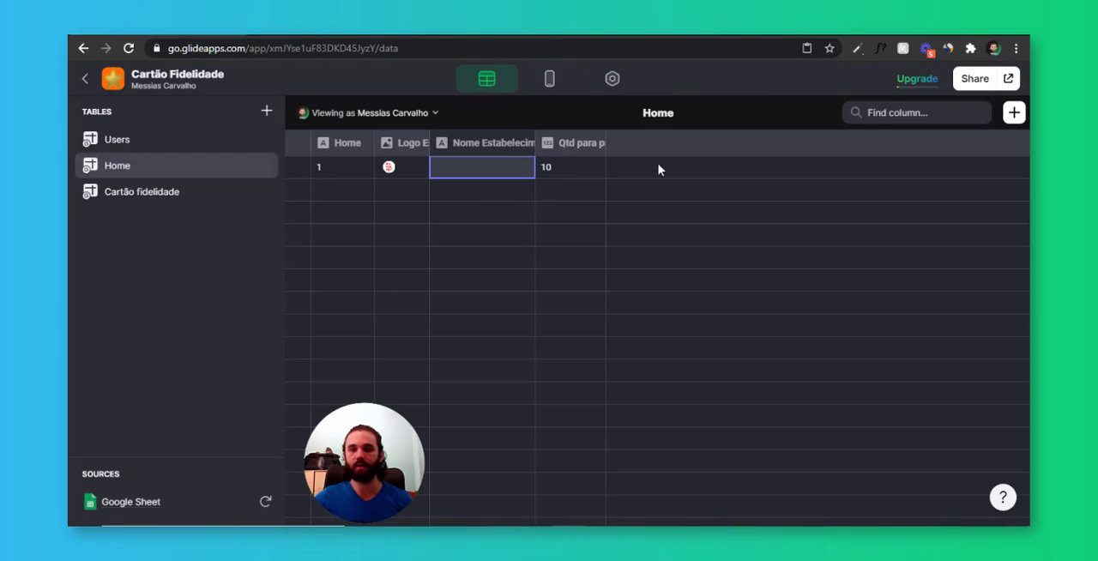
left_click(1014, 113)
left_click(551, 170)
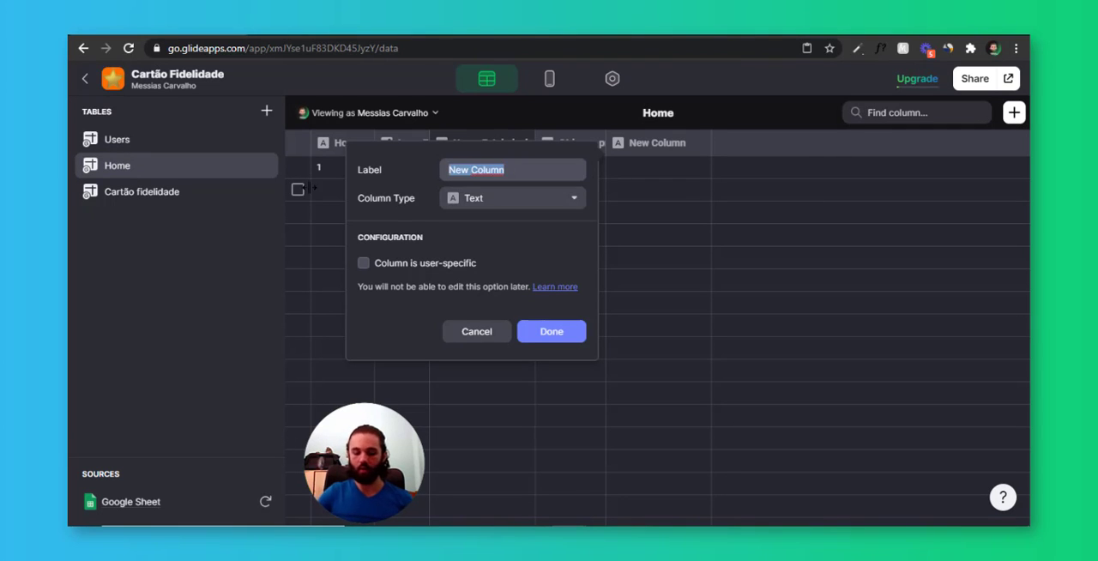
type("Endereço")
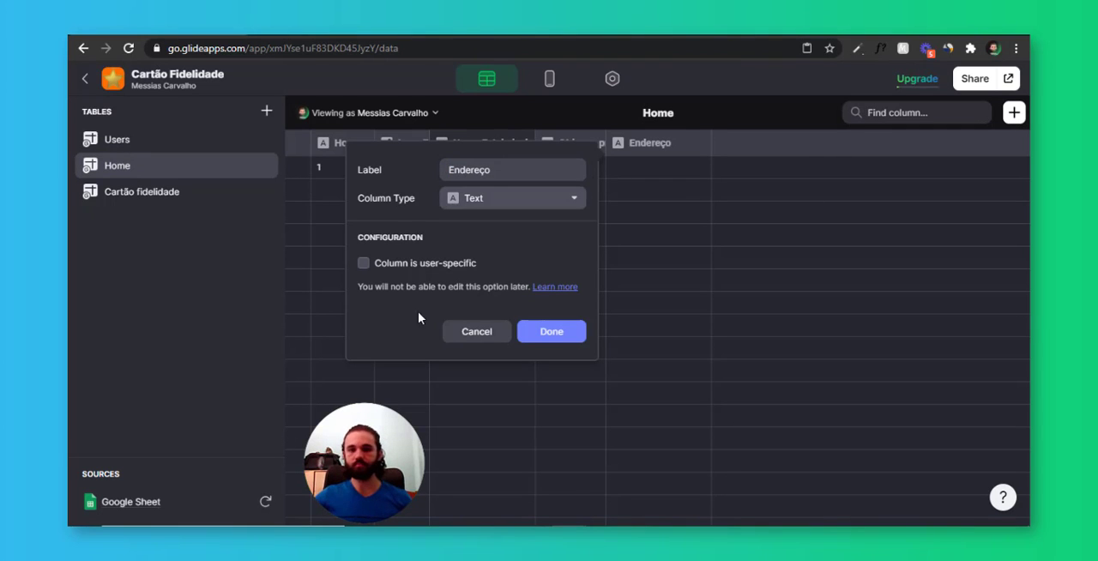
left_click(562, 338)
Add a Number column named Telefone to the Home table with the group separator turned off
left_click(1013, 114)
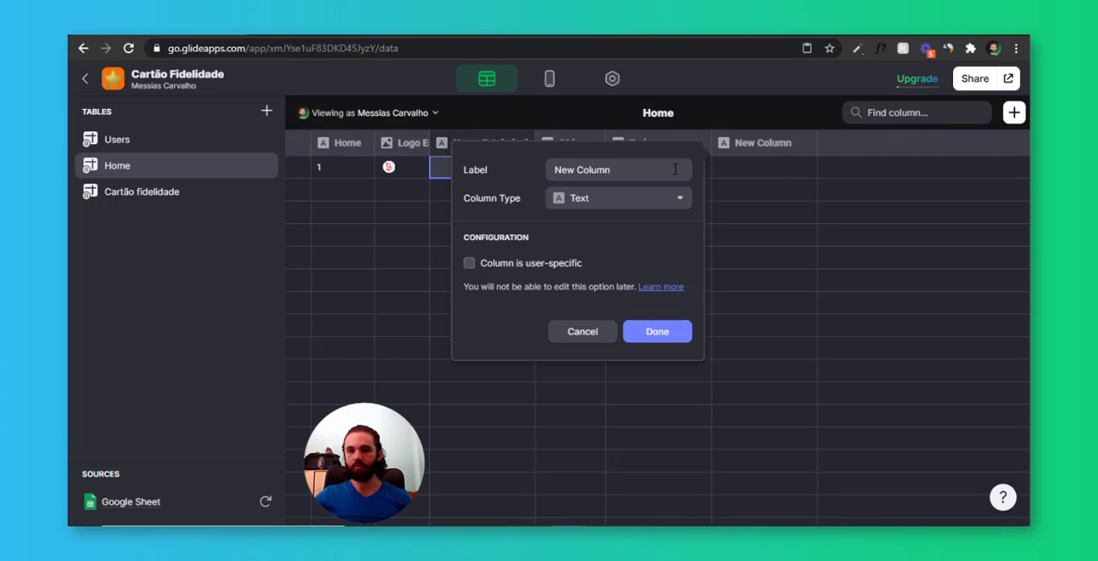
type("Telefone")
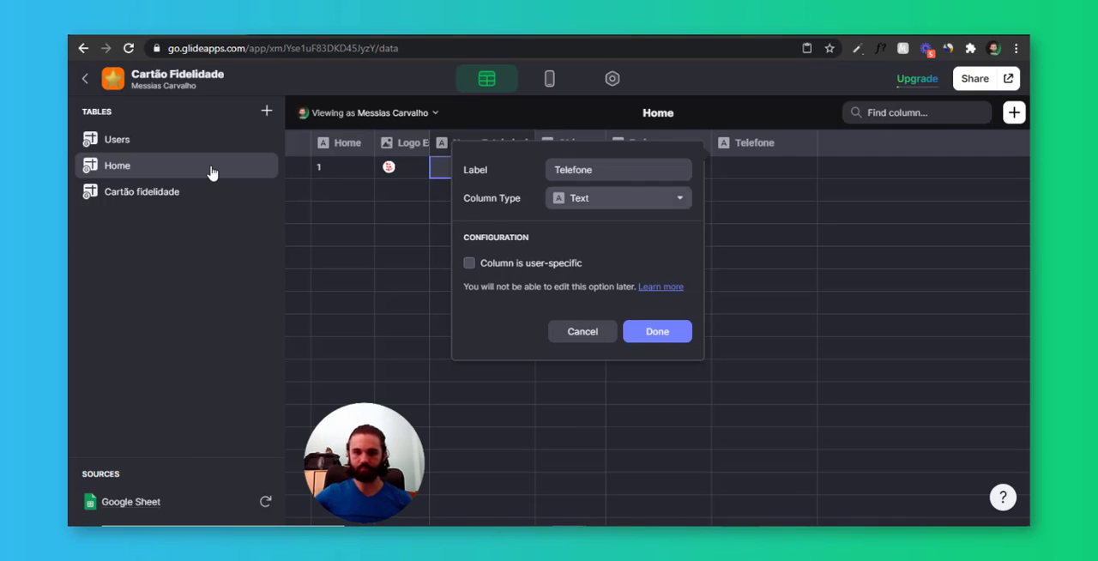
left_click(600, 200)
mouse_move(623, 239)
left_click(734, 255)
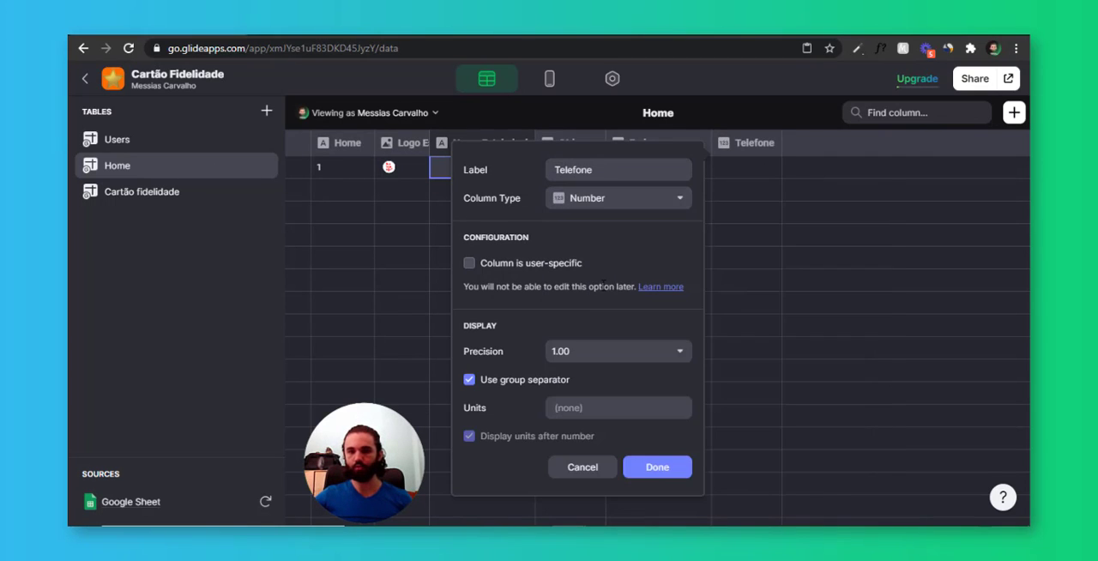
left_click(550, 384)
left_click(658, 467)
Add a column named Email with the Email column type to the Home table
left_click(1014, 112)
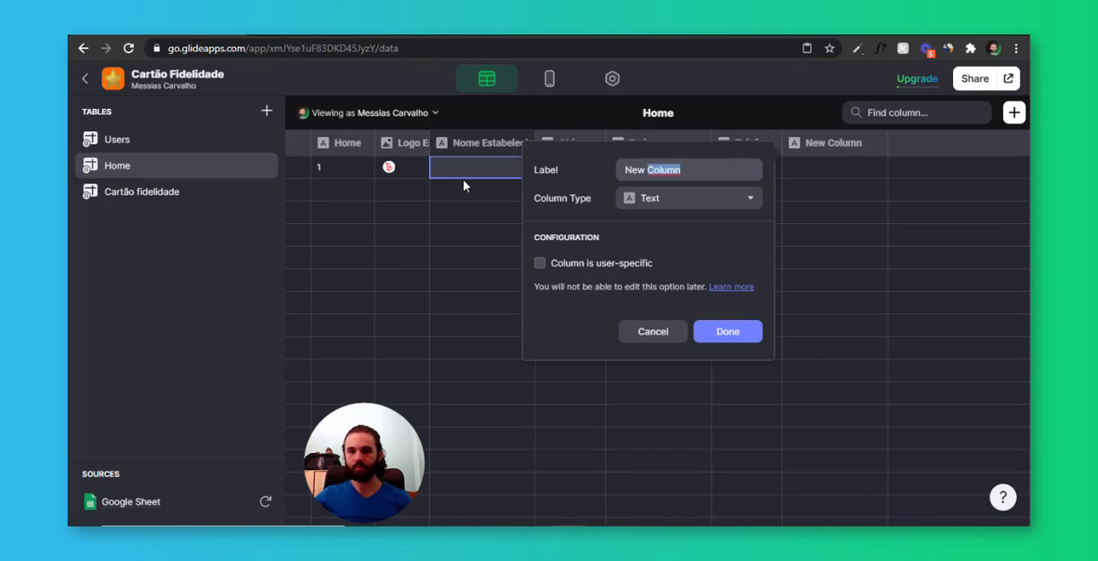
key("ctrl+a")
type("Email")
key("Tab")
key("space")
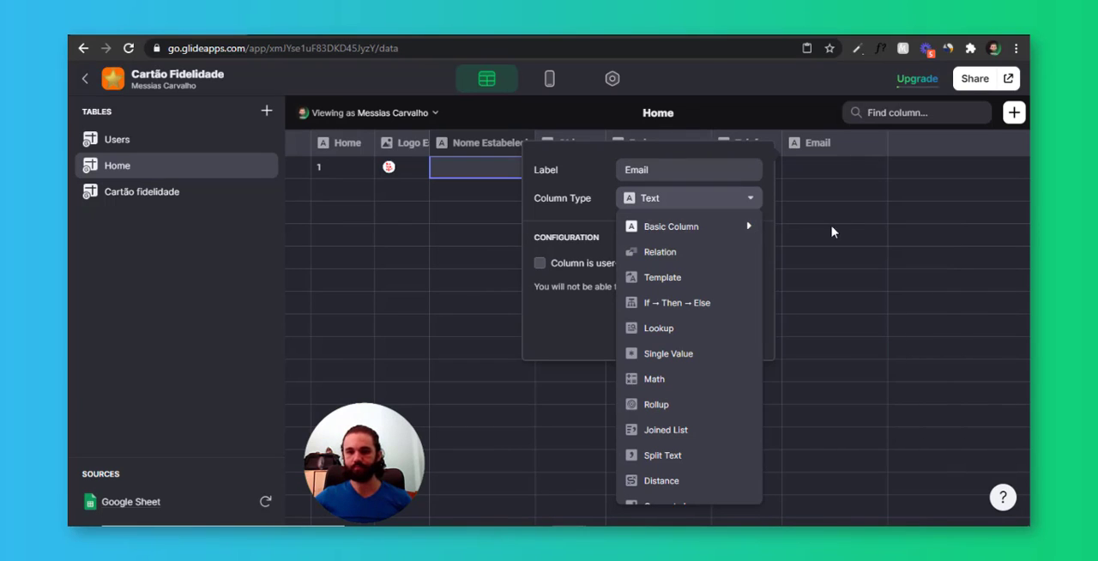
mouse_move(746, 226)
left_click(836, 380)
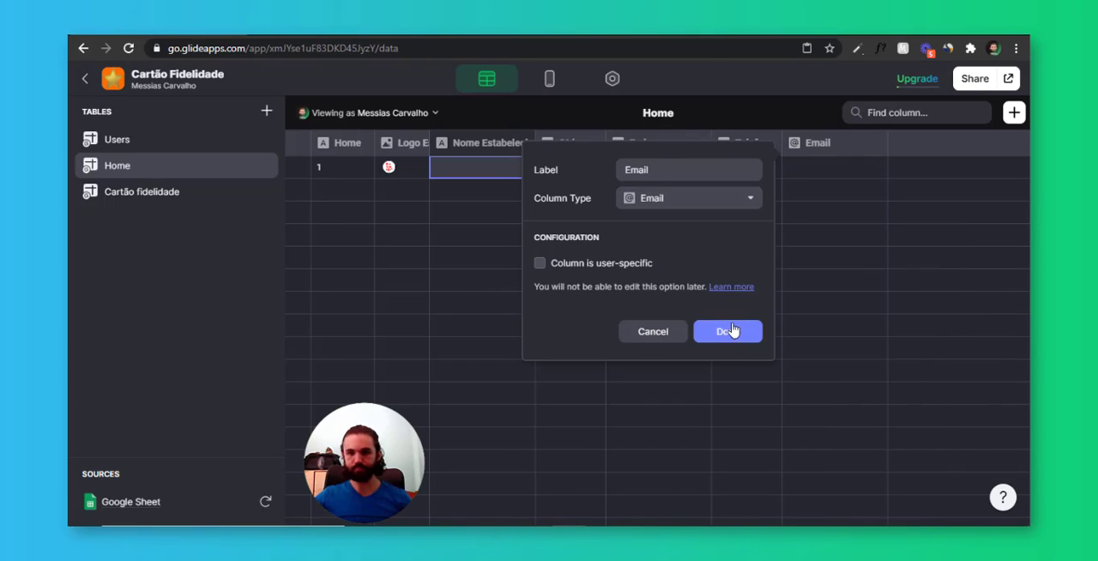
left_click(732, 331)
Add a column named Site with the Link column type to the Home table
left_click(1014, 113)
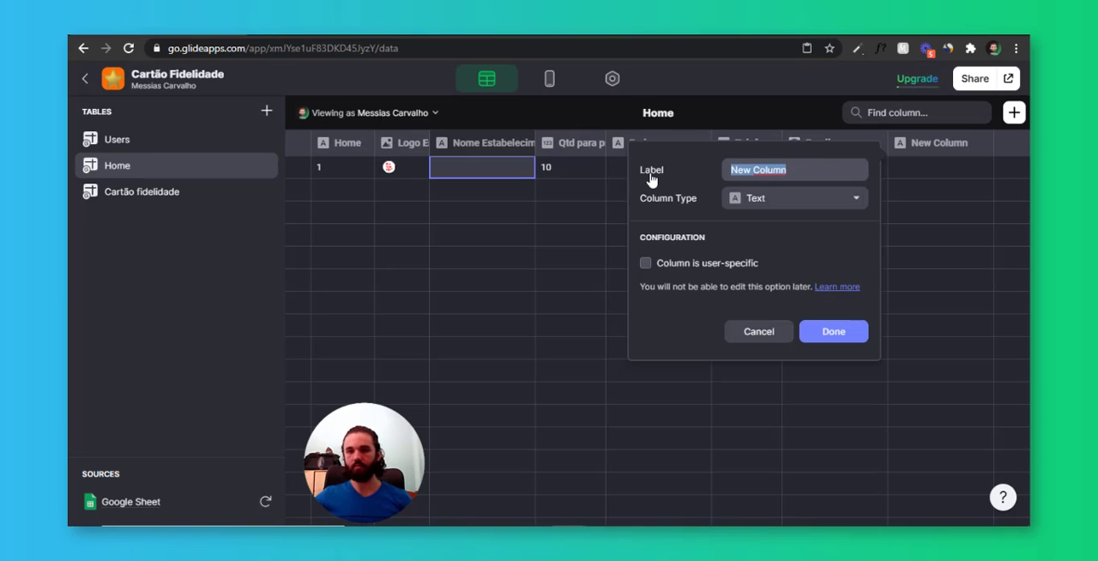
type("Site")
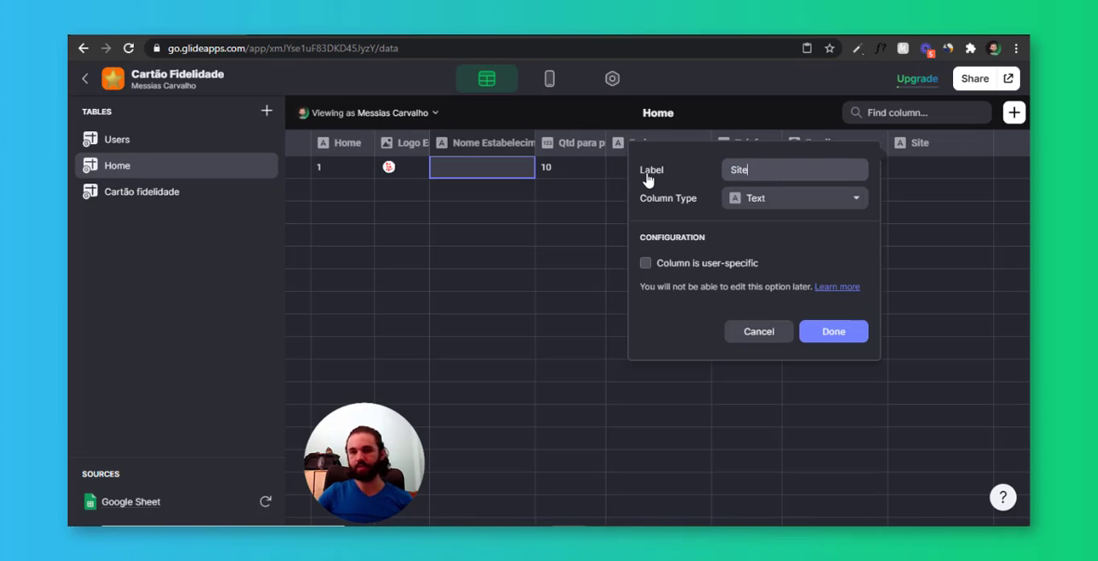
left_click(794, 200)
mouse_move(781, 228)
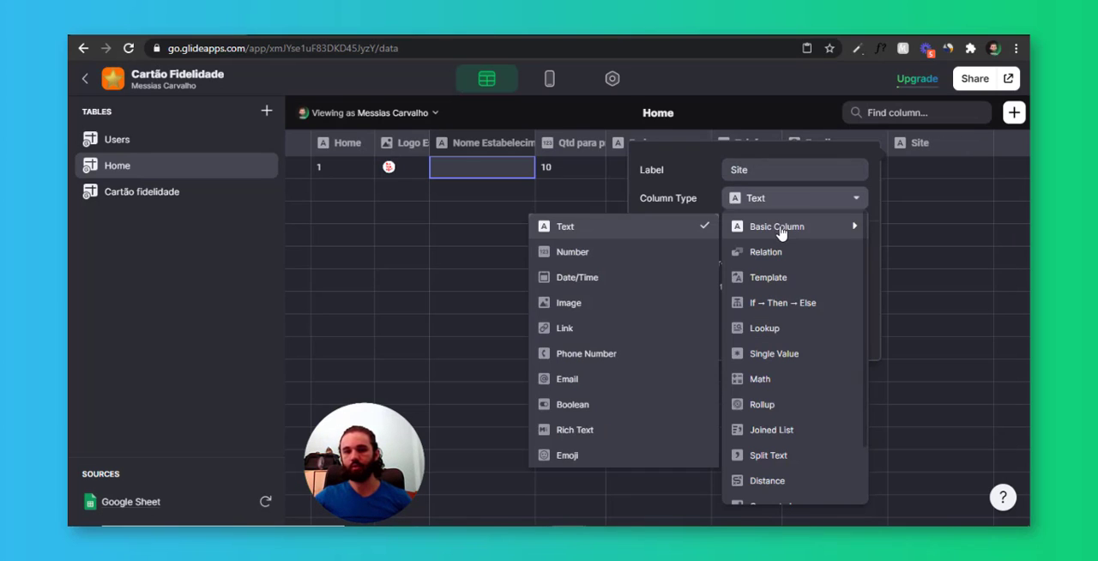
left_click(584, 328)
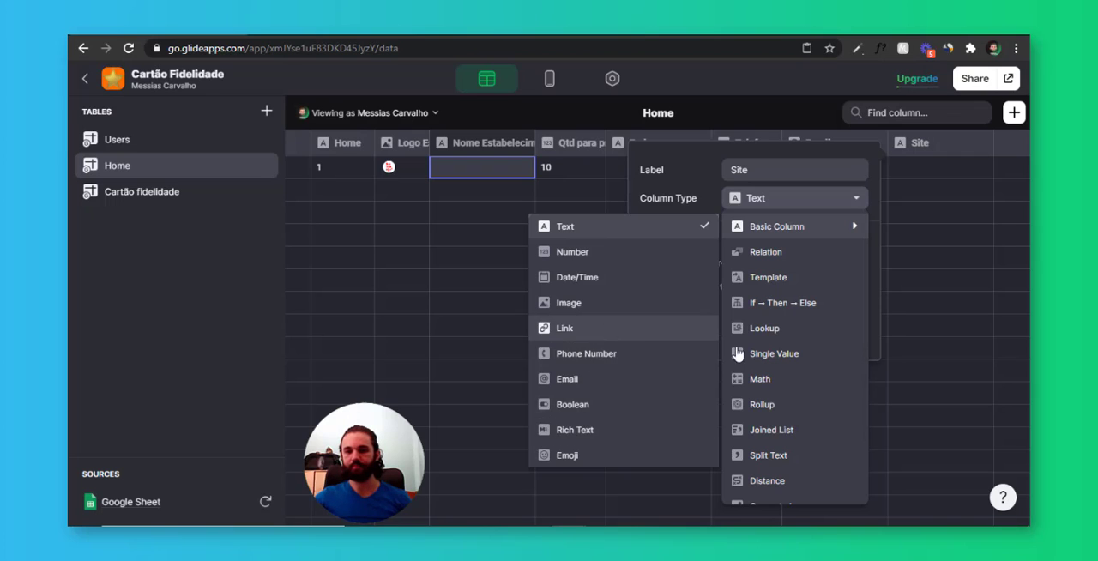
left_click(828, 334)
Add a column named instagram to the Home table
left_click(1013, 115)
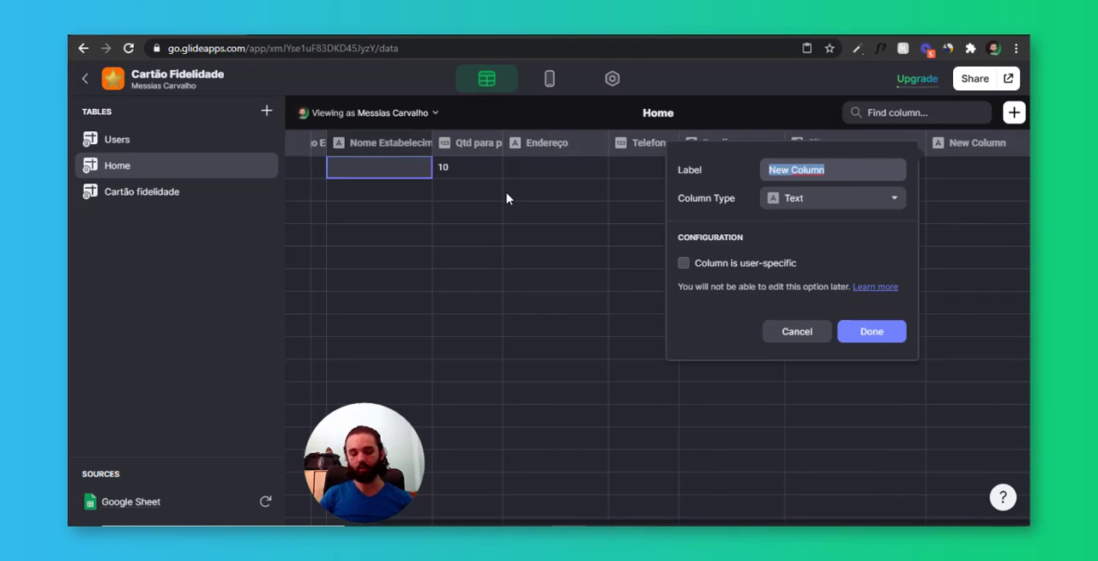
type("instagram")
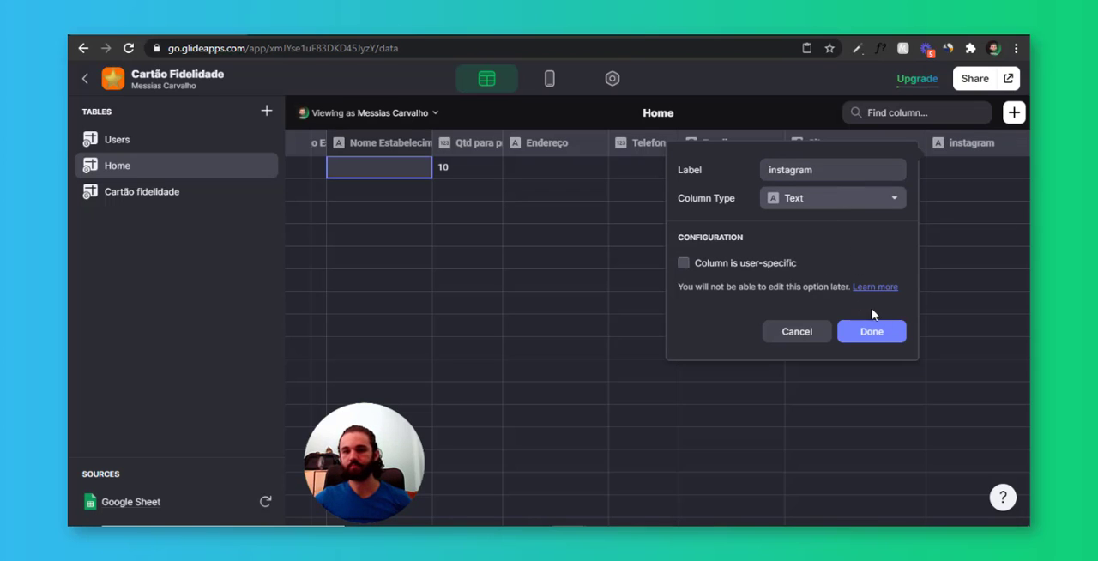
left_click(884, 337)
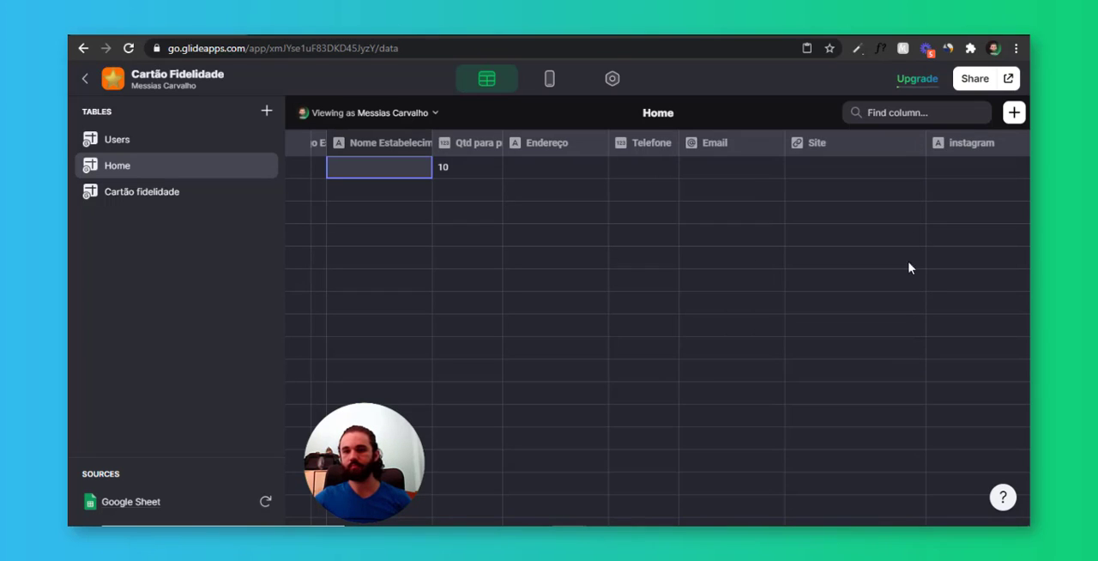
Change the instagram column's type to Link
left_click(1020, 143)
left_click(991, 173)
left_click(989, 173)
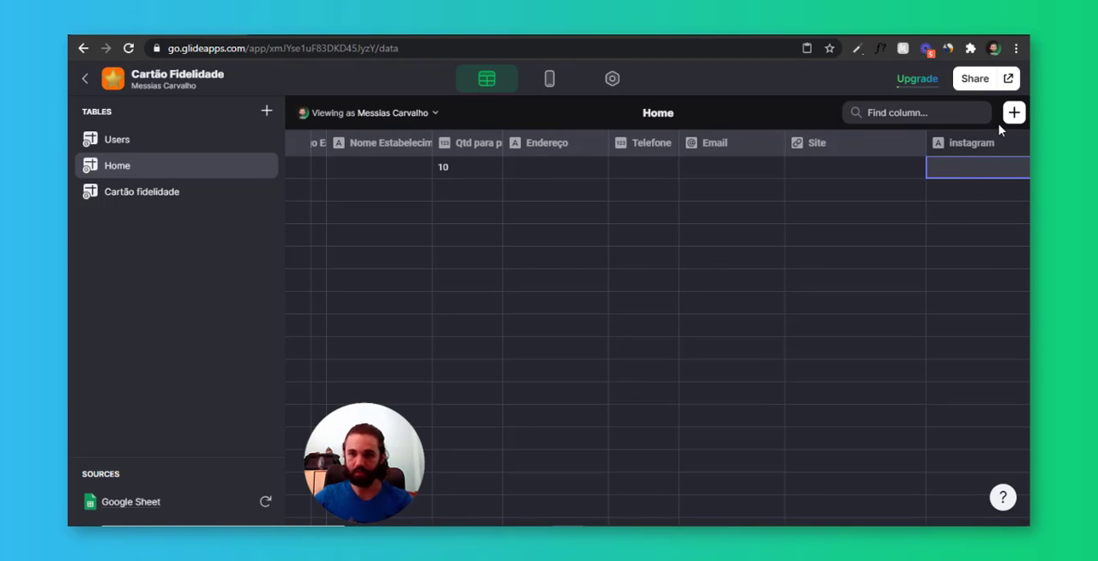
left_click(1021, 144)
left_click(991, 173)
left_click(792, 201)
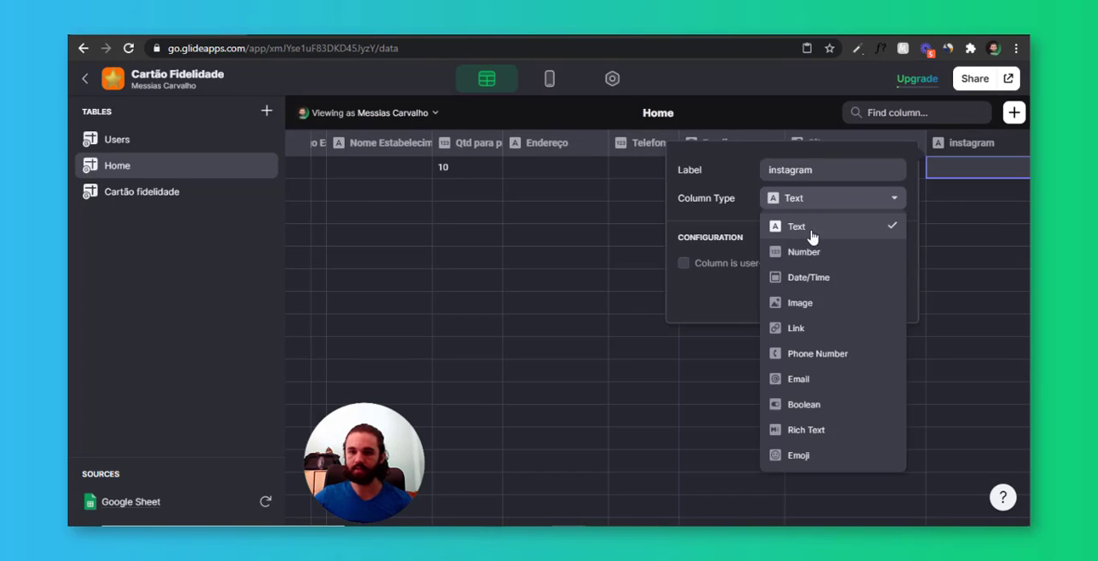
left_click(815, 328)
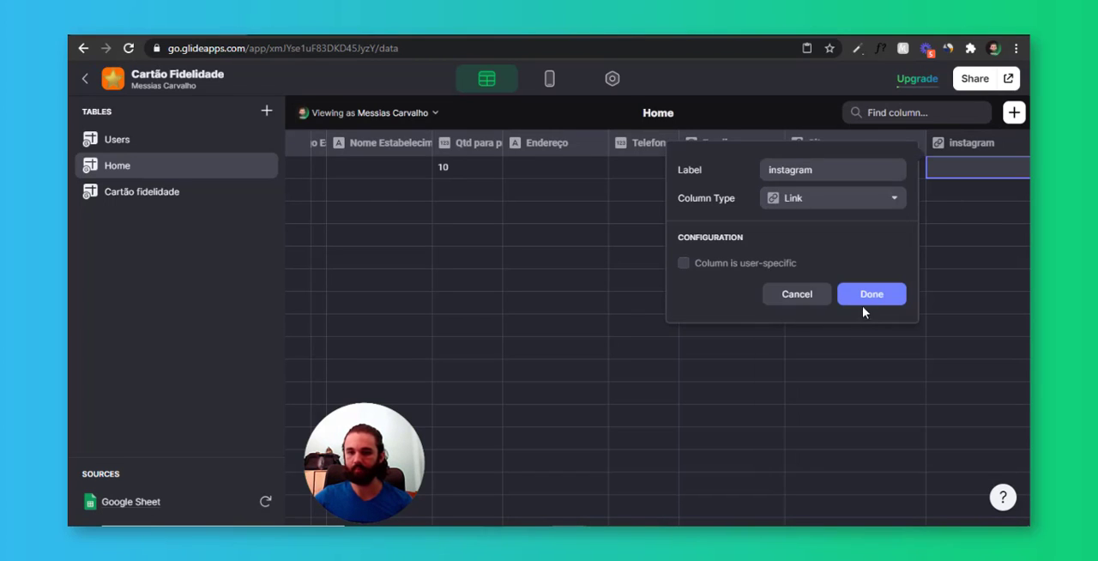
left_click(863, 302)
Add a column named Facebook with the Link column type to the Home table and return to the Configurações screen layout
left_click(1014, 114)
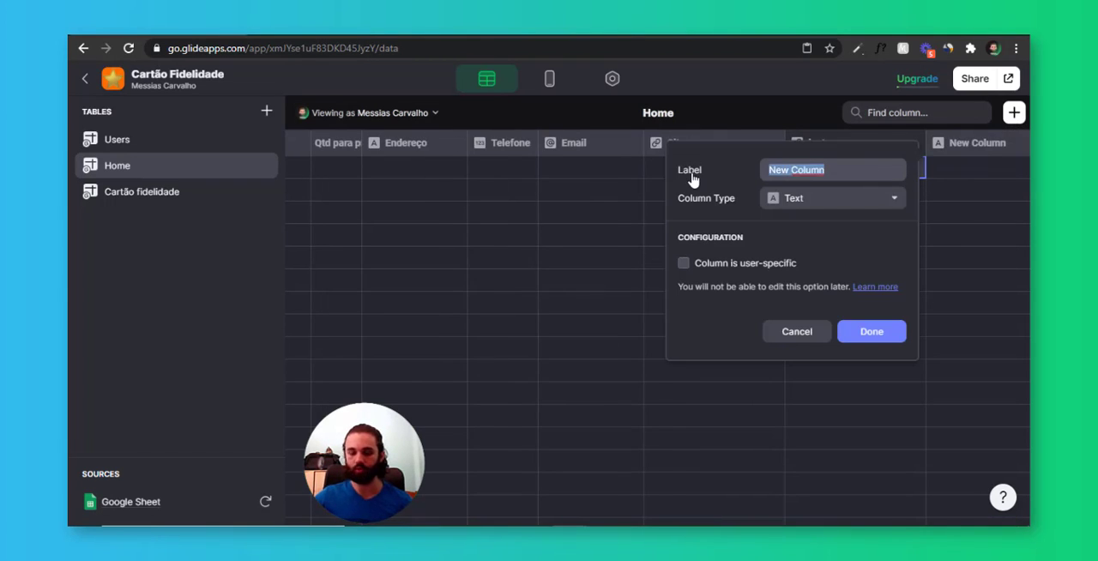
type("Facebook")
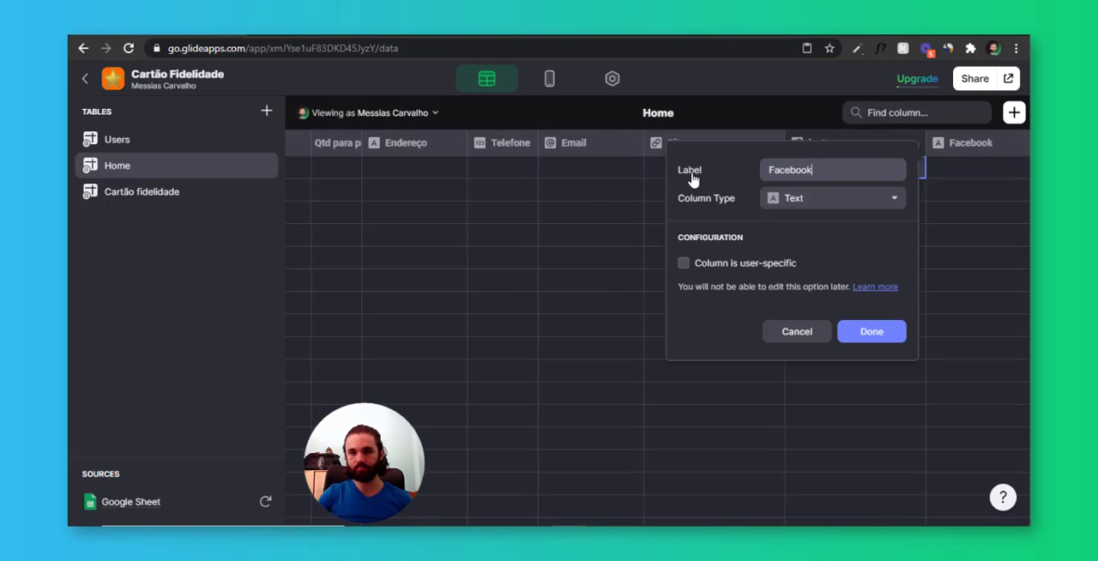
key("Tab")
mouse_move(820, 228)
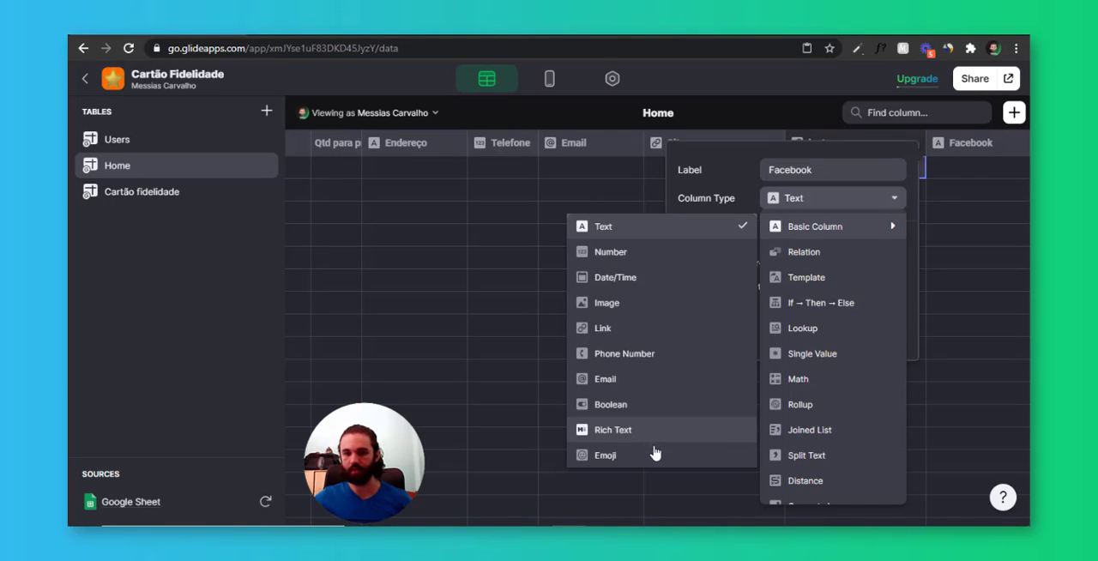
left_click(684, 328)
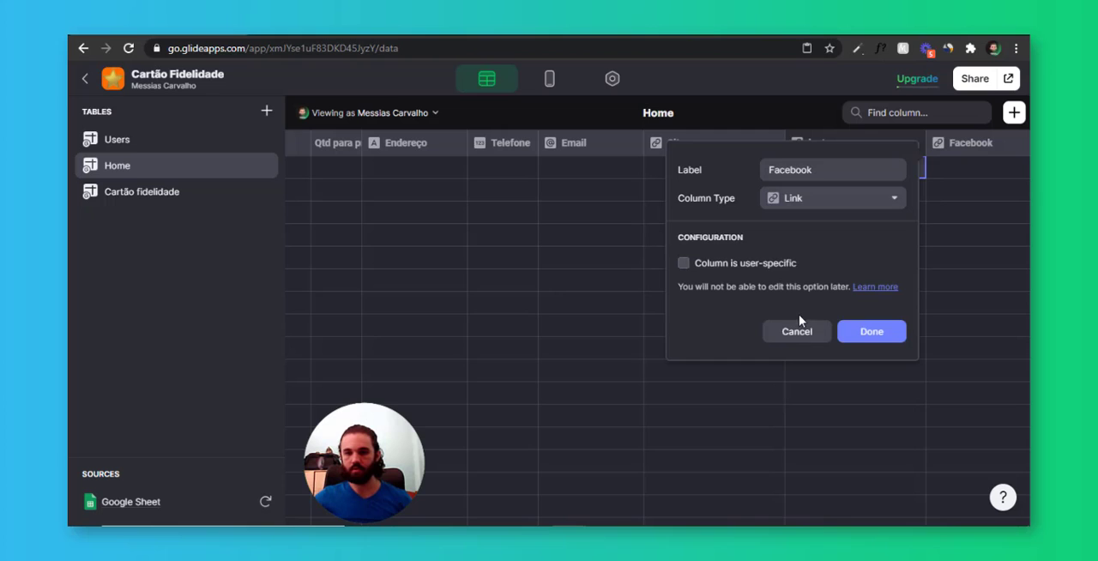
left_click(894, 339)
left_click(549, 79)
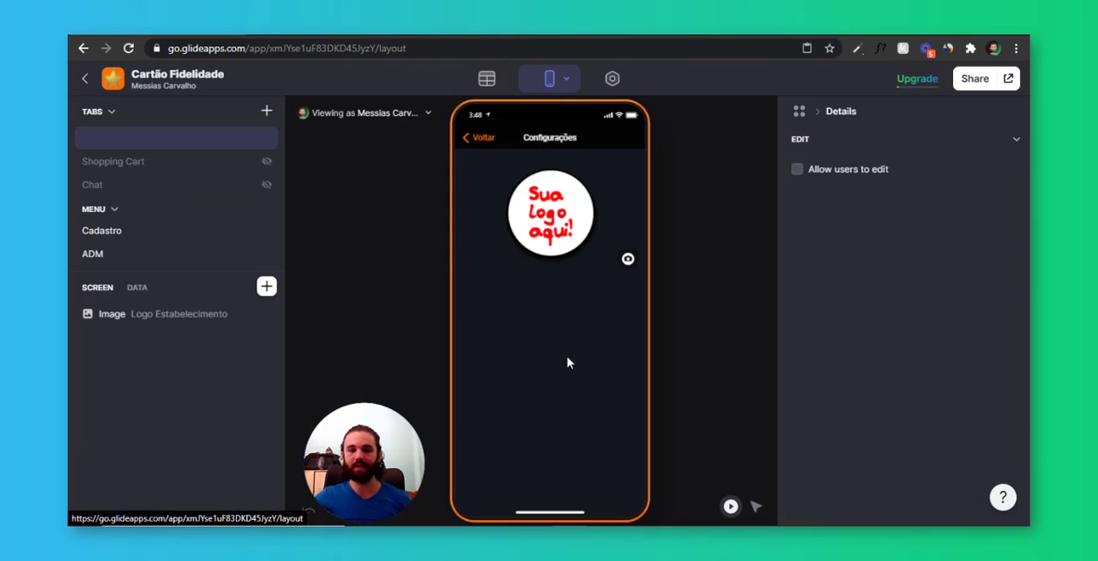
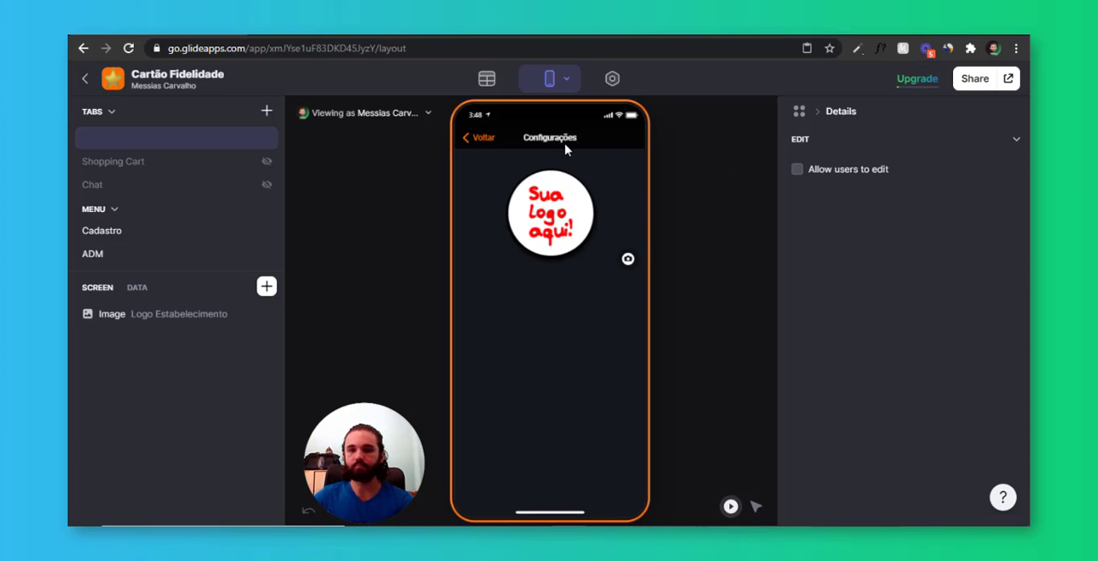
Allow users to edit the Configurações screen and link the edit form's Name entry to Nome Estabelecimento, titled Nome
left_click(845, 175)
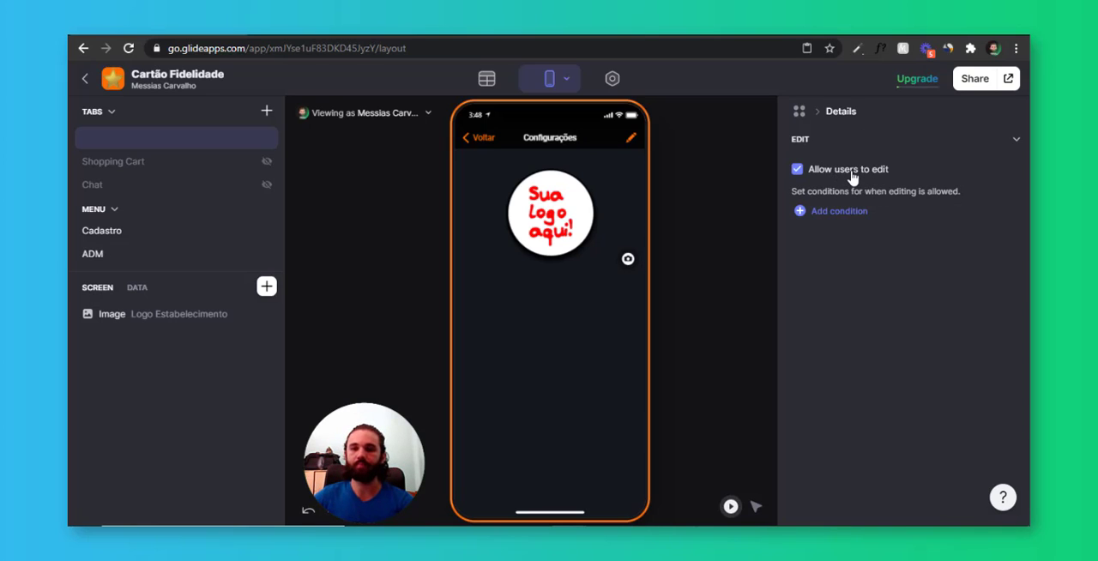
left_click(631, 137)
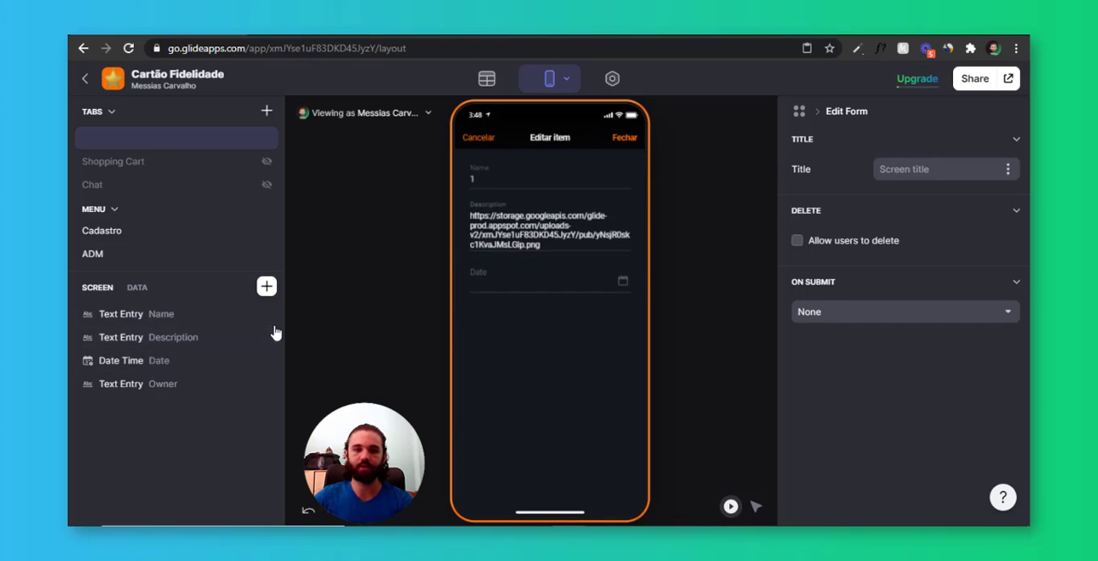
left_click(216, 316)
left_click(925, 194)
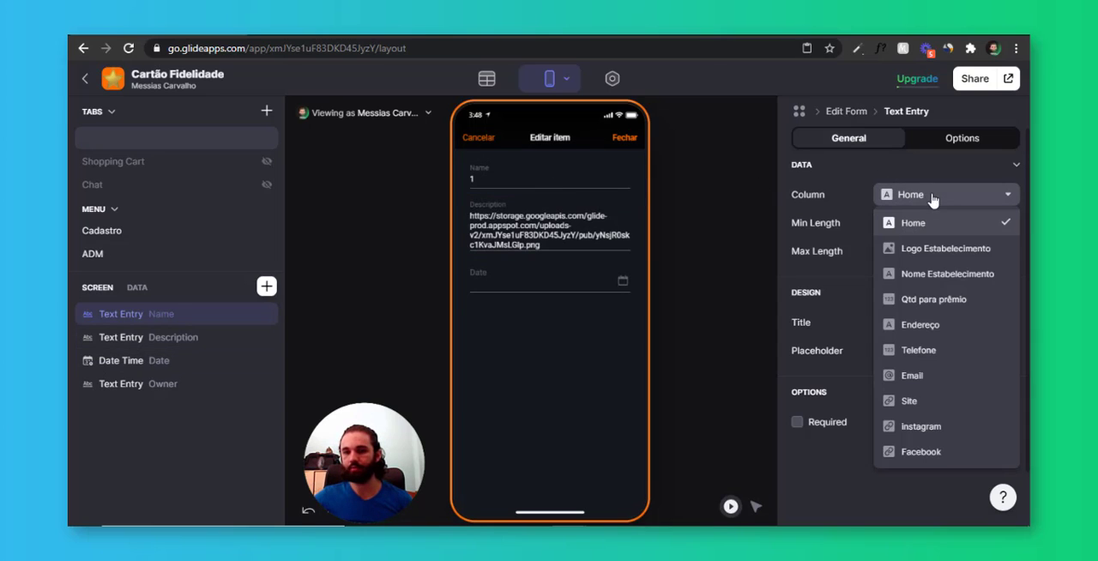
left_click(940, 274)
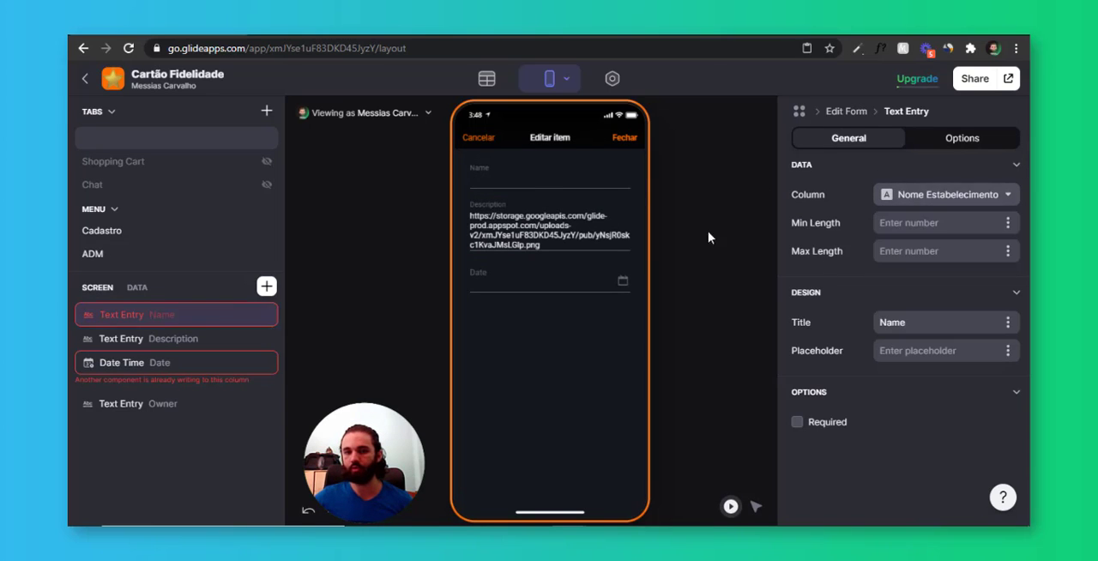
double_click(948, 321)
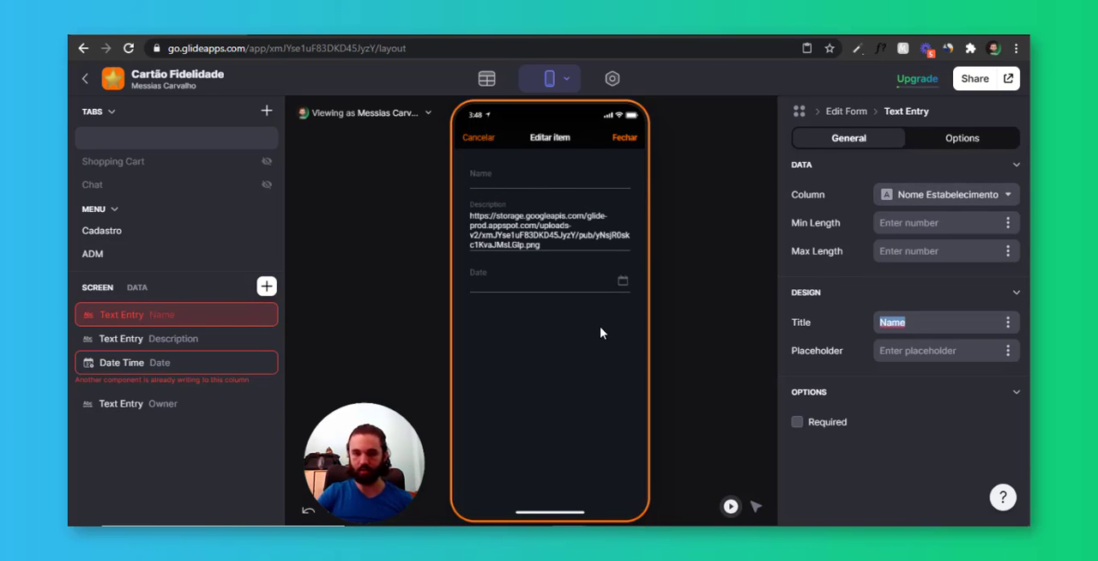
type("Nome")
Link the edit form's Description entry to the Endereço column and title it Endereço
left_click(149, 340)
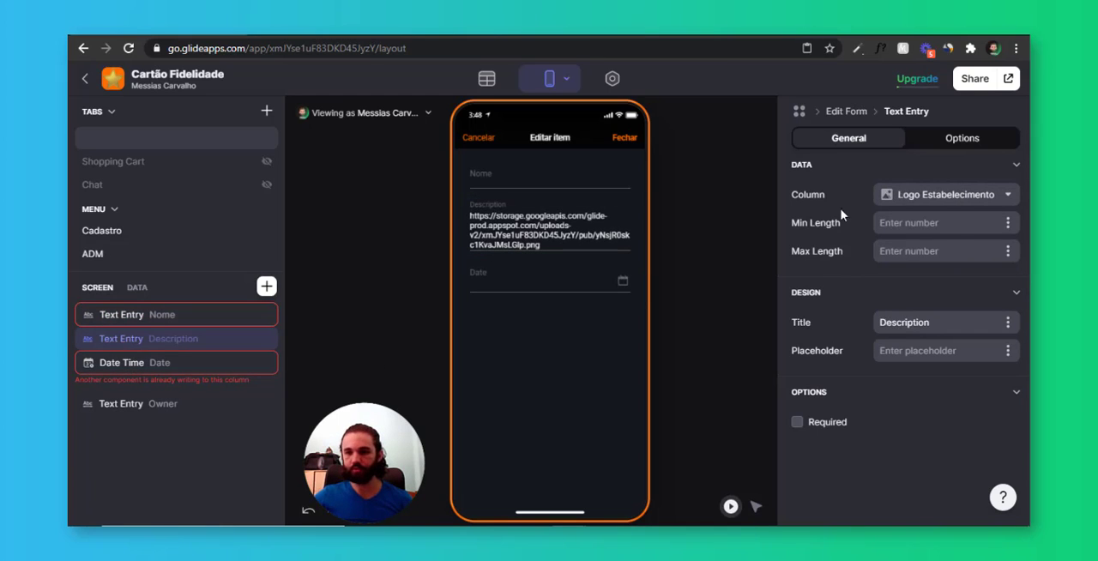
left_click(944, 194)
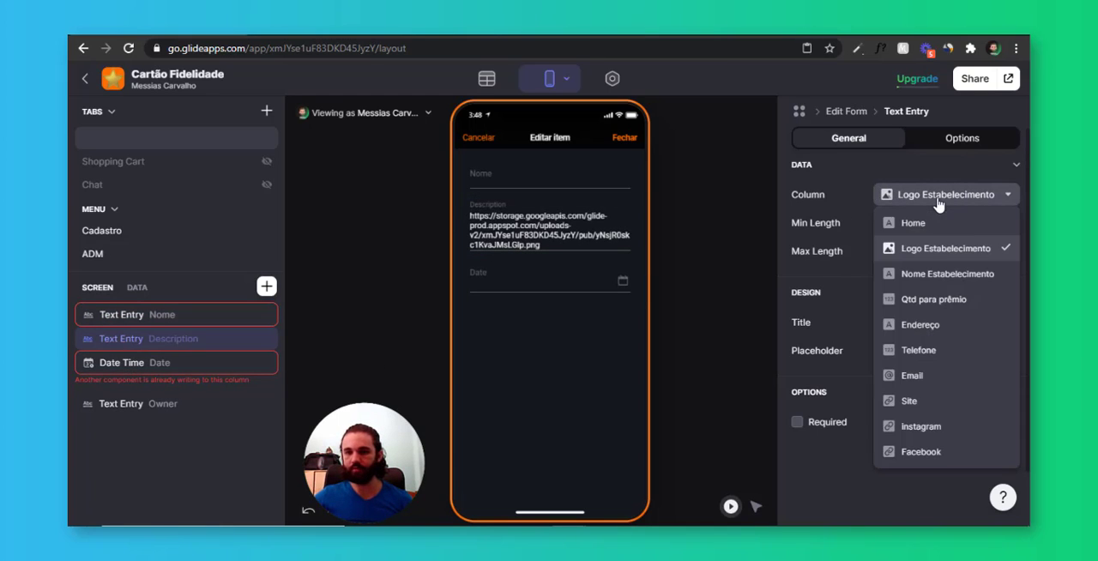
left_click(953, 326)
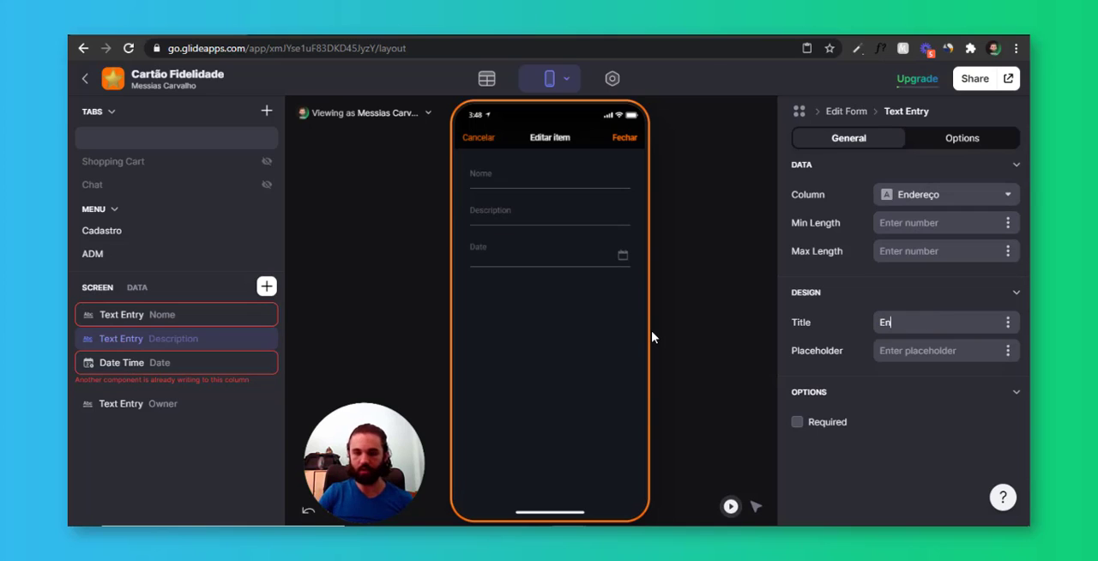
Delete the Date and Owner fields from the edit form
left_click(135, 376)
left_click(267, 360)
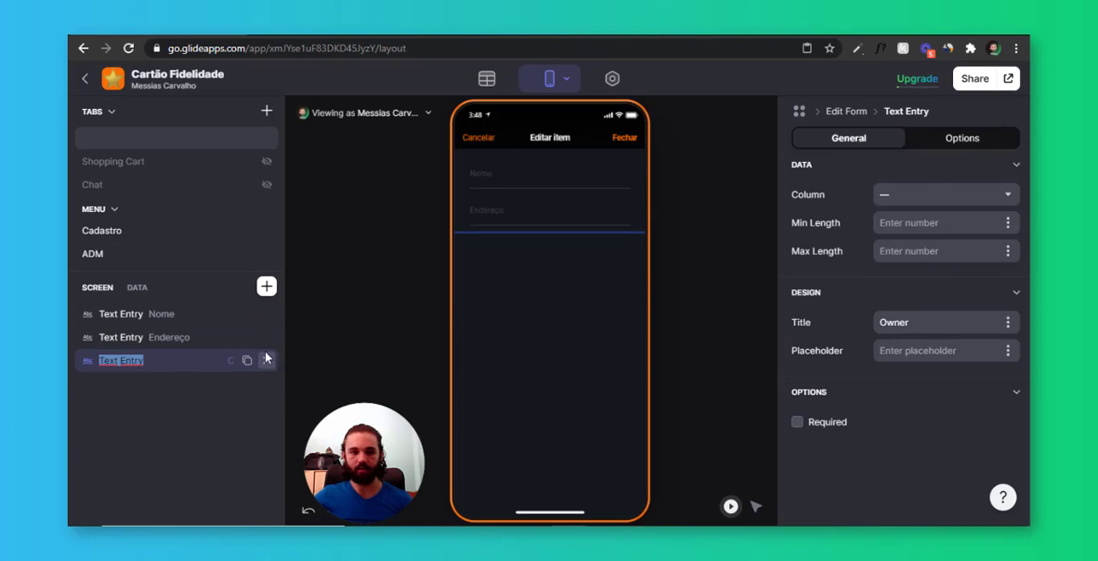
left_click(266, 361)
left_click(267, 287)
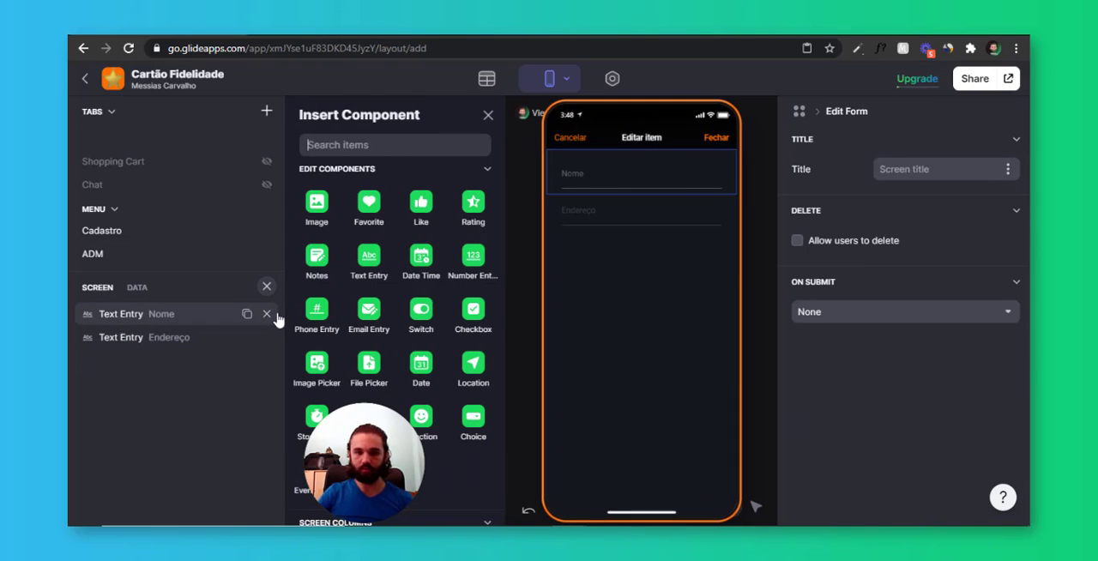
type("image")
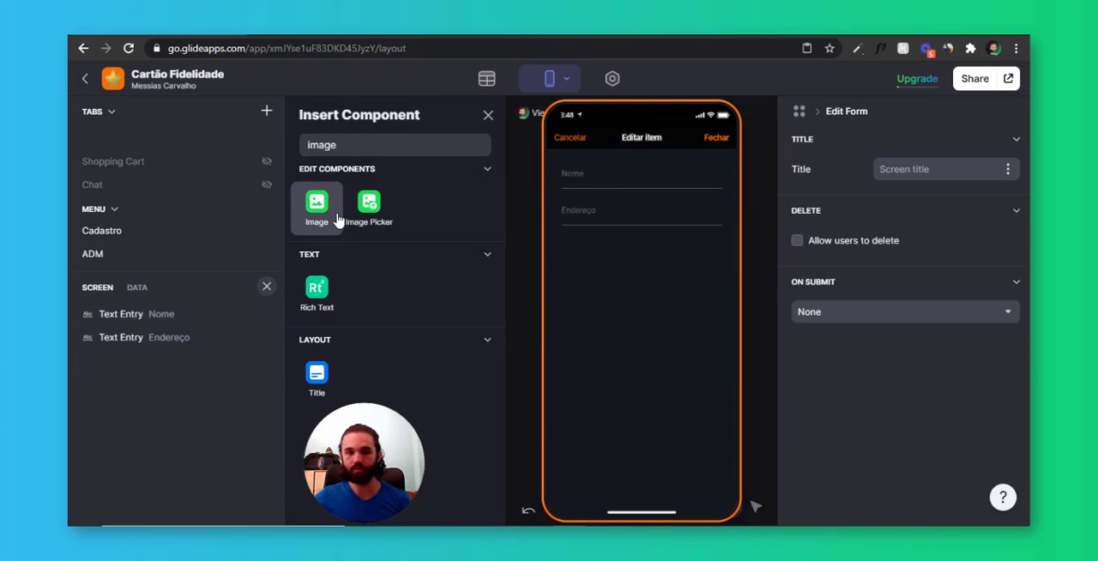
left_click(324, 211)
left_click(944, 199)
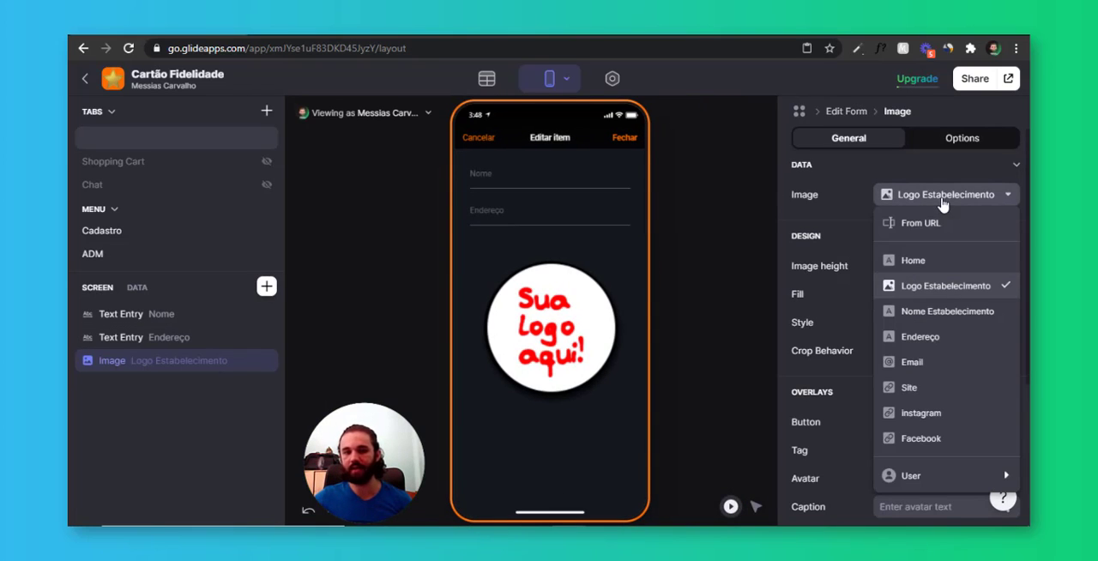
left_click(266, 361)
left_click(265, 361)
Add an Image Picker for the Logo Estabelecimento column to the edit form
left_click(267, 287)
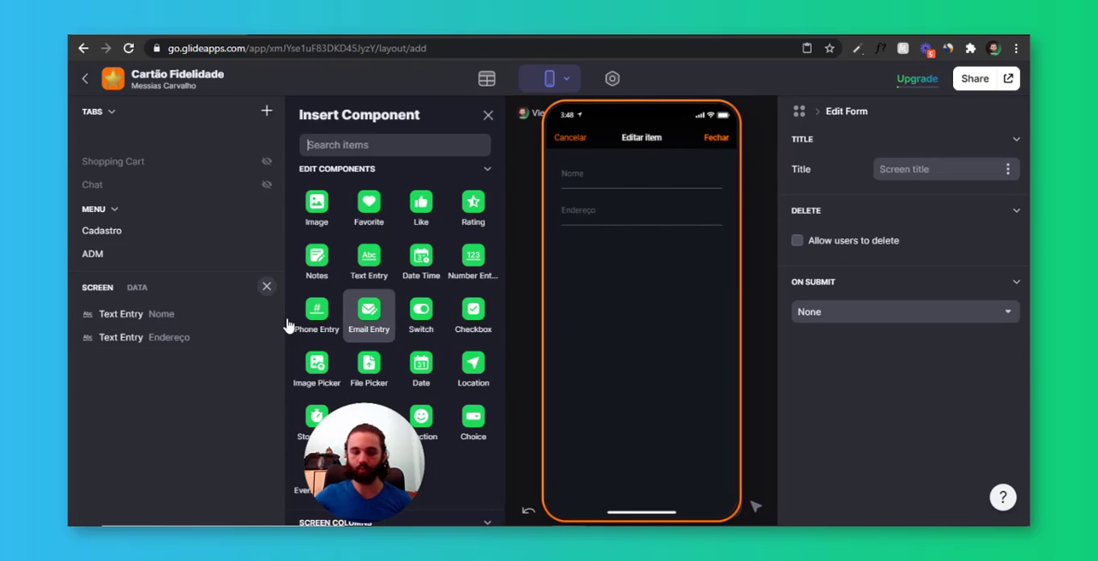
type("image")
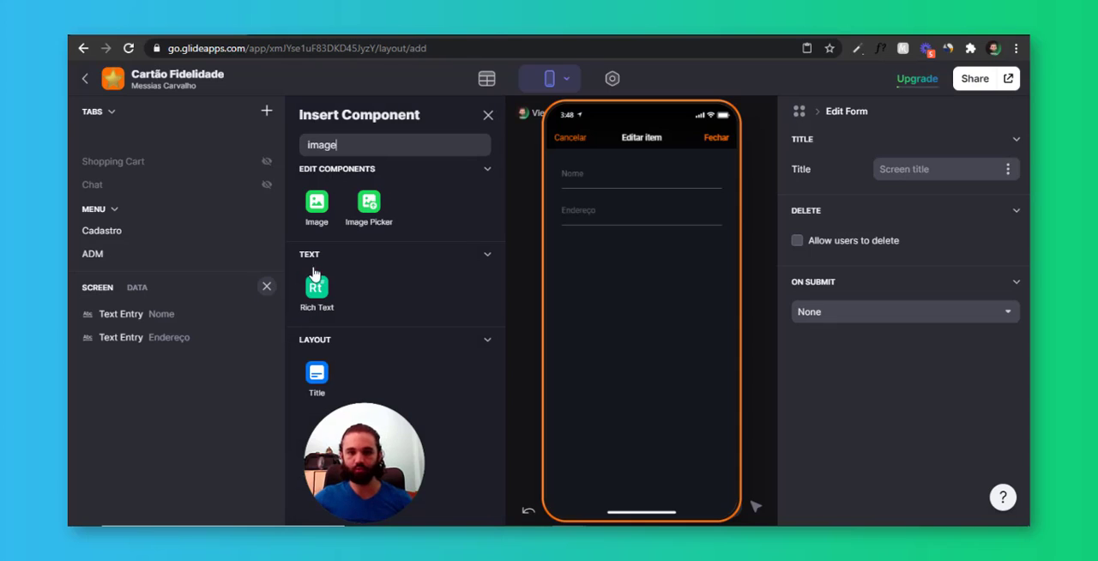
left_click(369, 208)
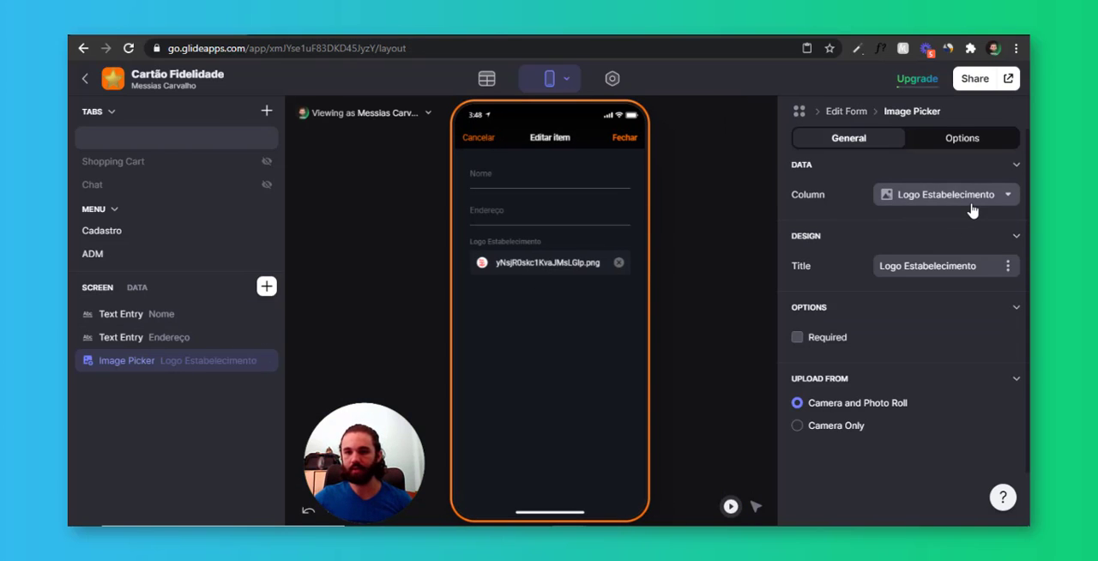
left_click_drag(142, 361, 180, 354)
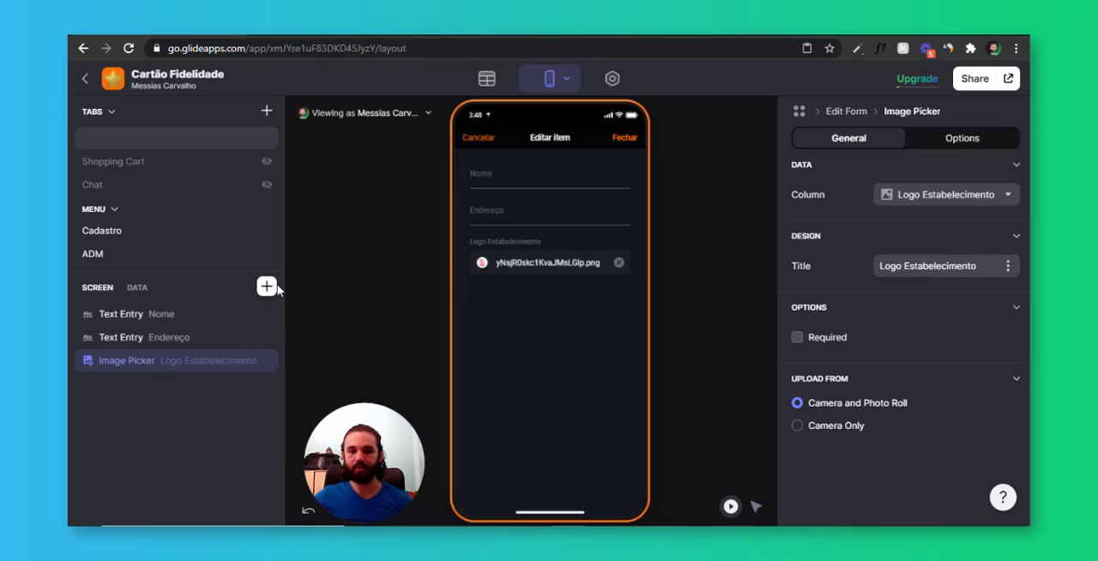
Add a Number Entry to the edit form and link it to the Telefone column
left_click(275, 286)
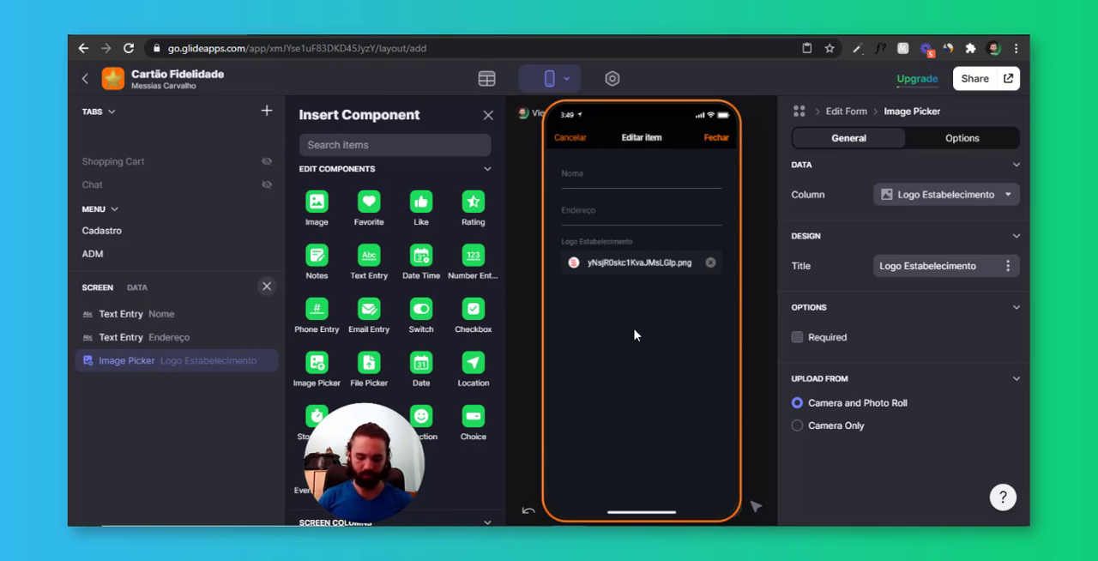
type("numb")
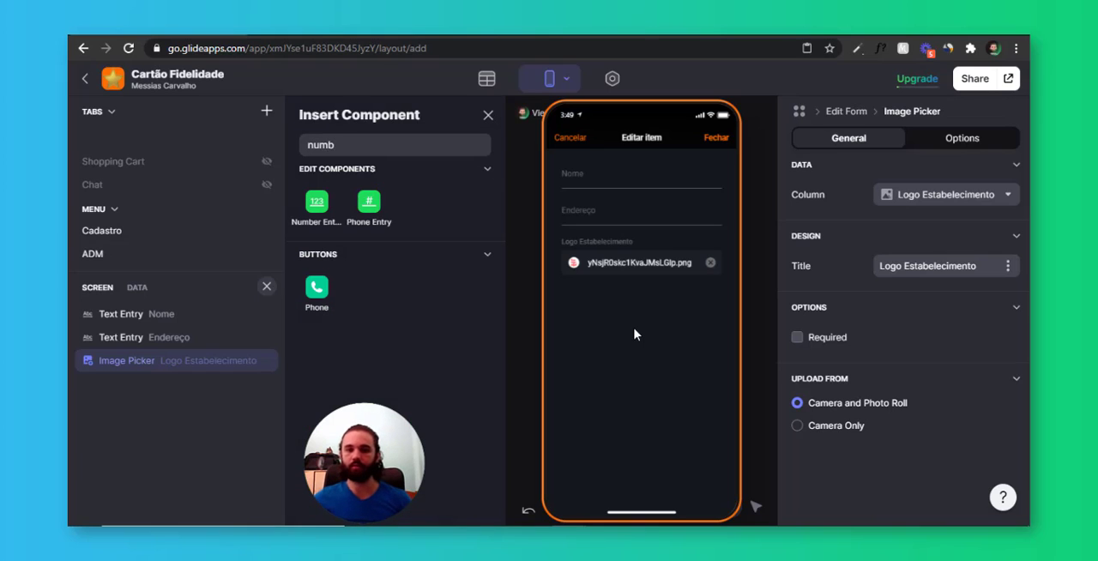
left_click(317, 210)
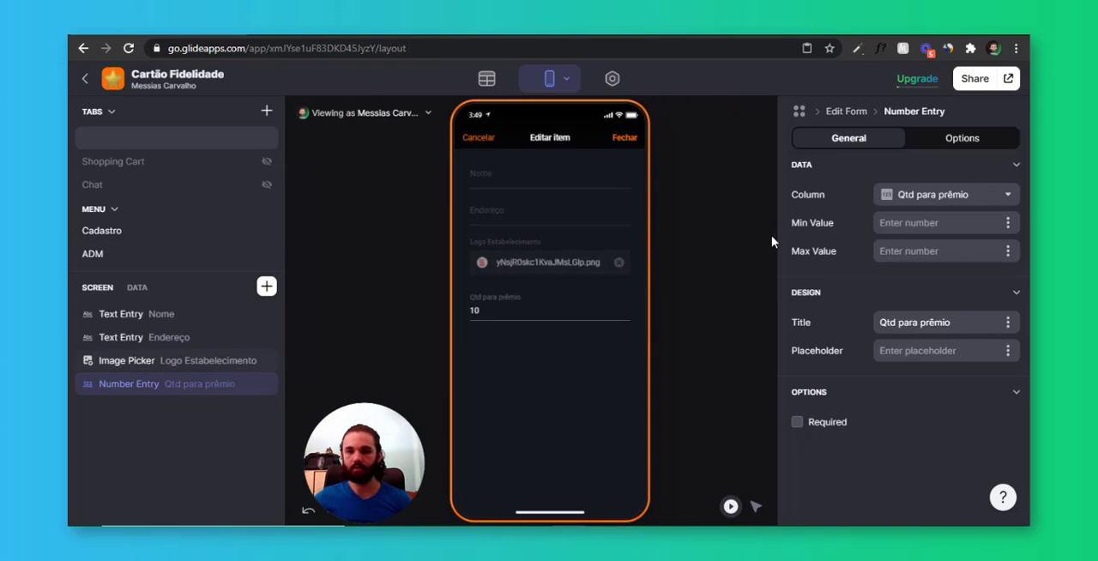
left_click(927, 195)
left_click(953, 352)
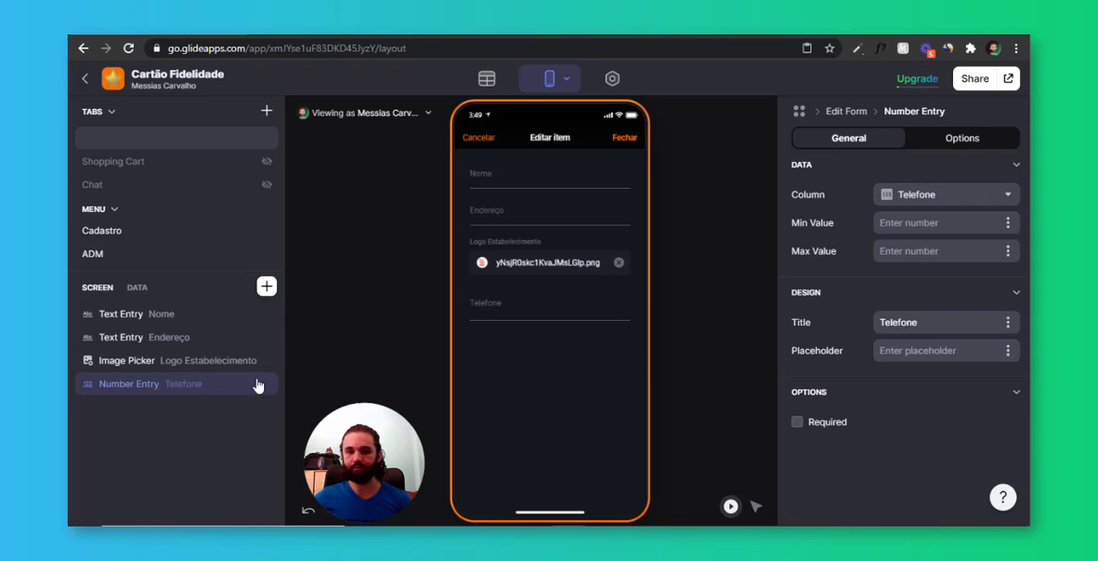
Add an Email Entry for the Email column to the edit form
left_click(267, 286)
type("email")
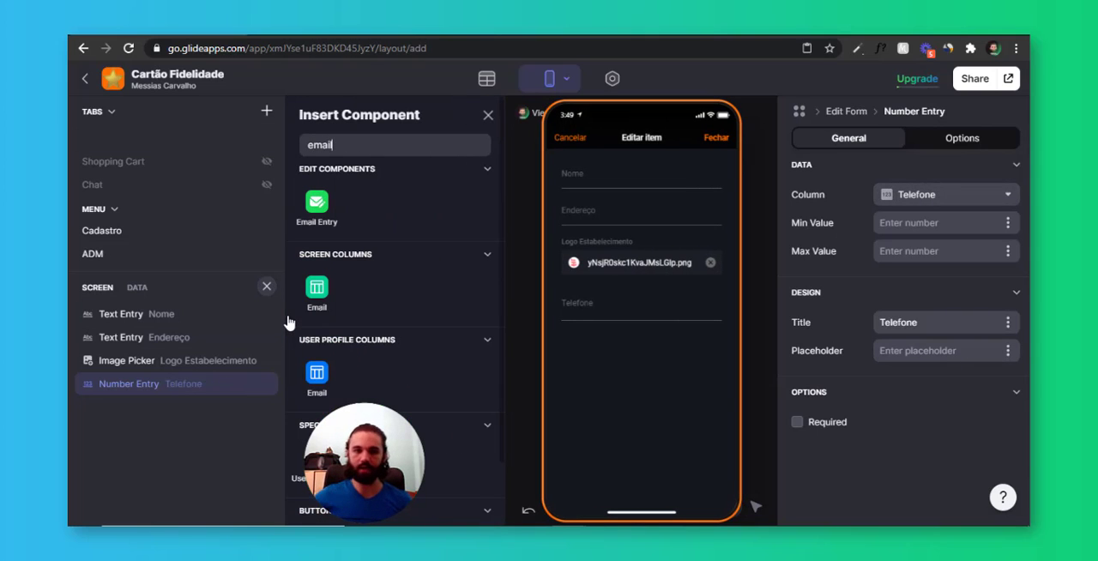
left_click(319, 206)
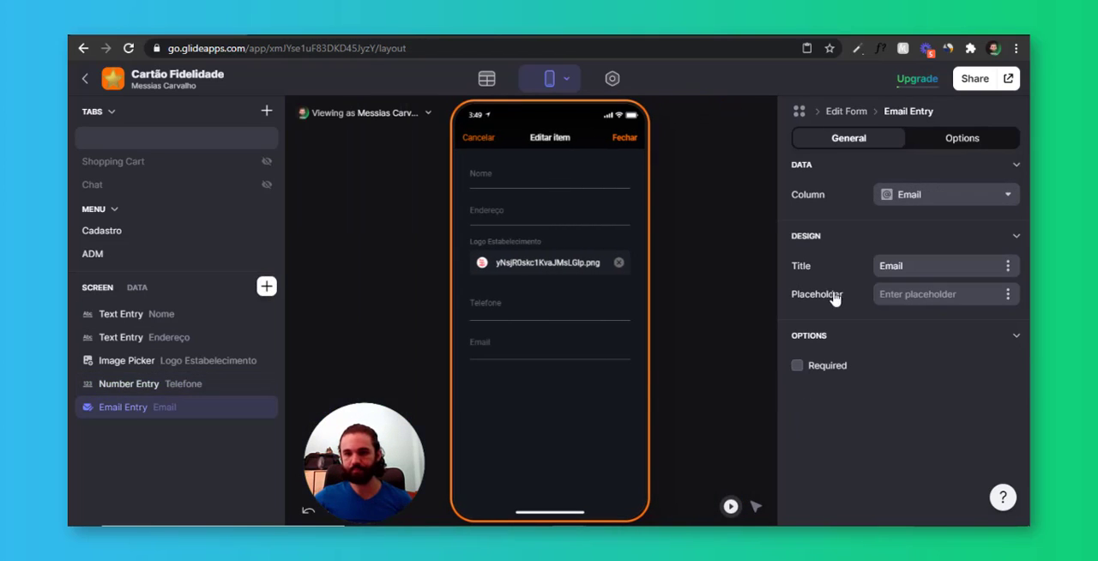
Add a Text Entry to the edit form and link it to the Site column
left_click(266, 287)
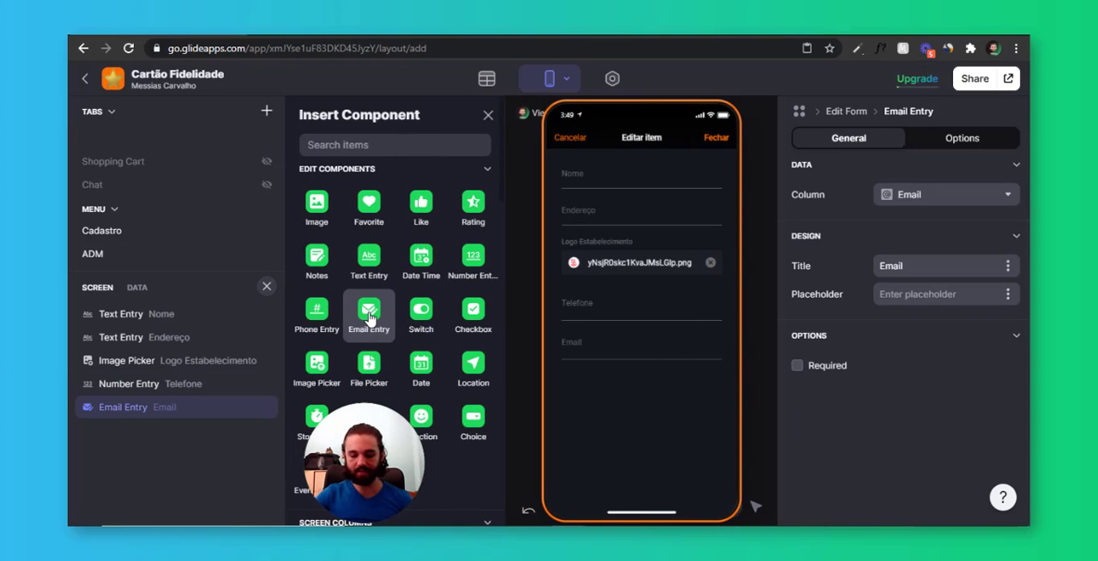
type("text")
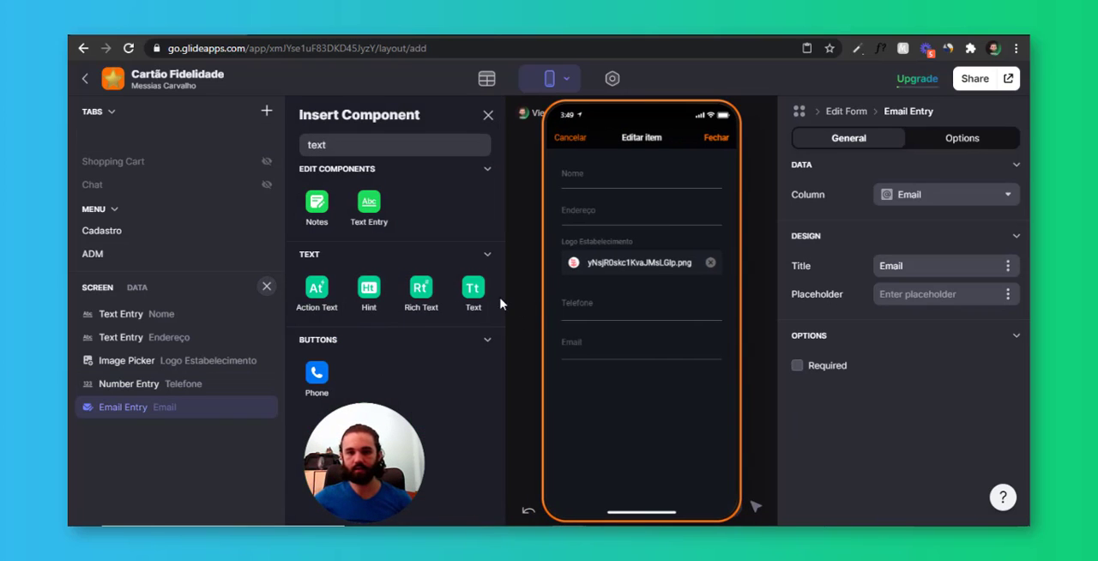
left_click(365, 215)
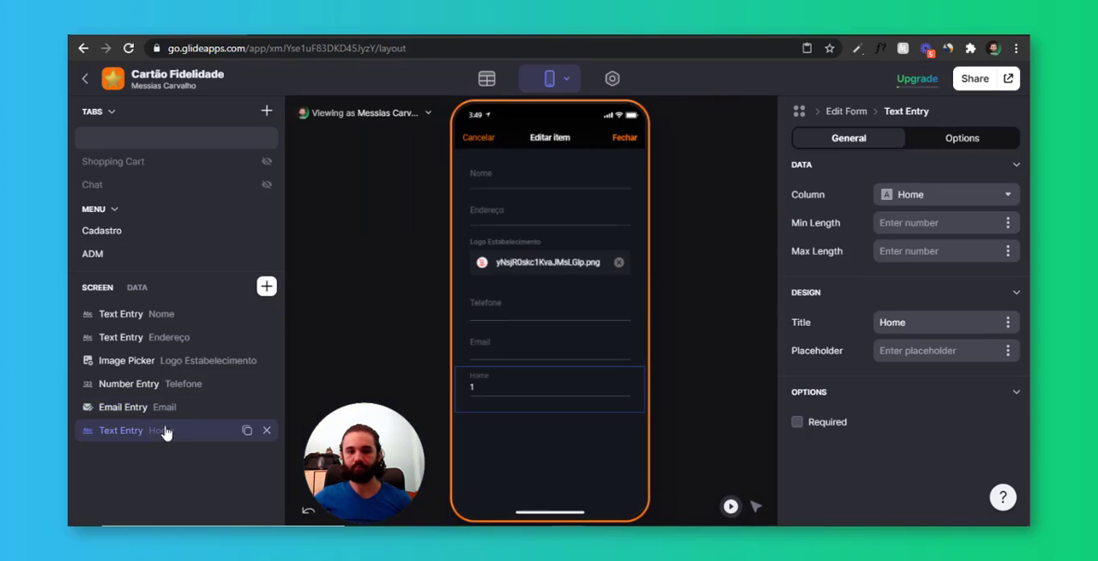
left_click(944, 195)
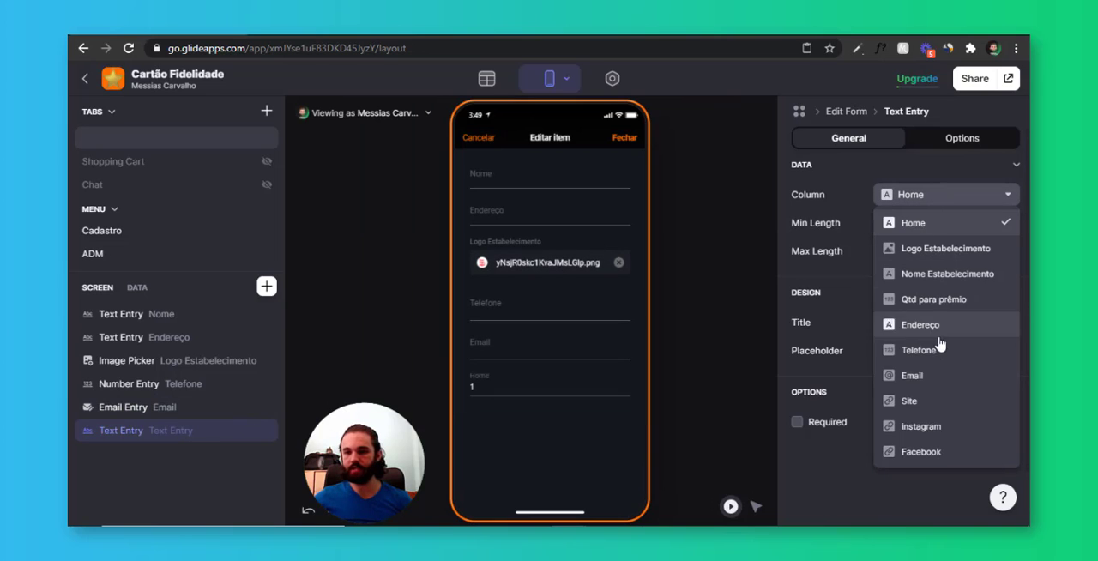
left_click(961, 399)
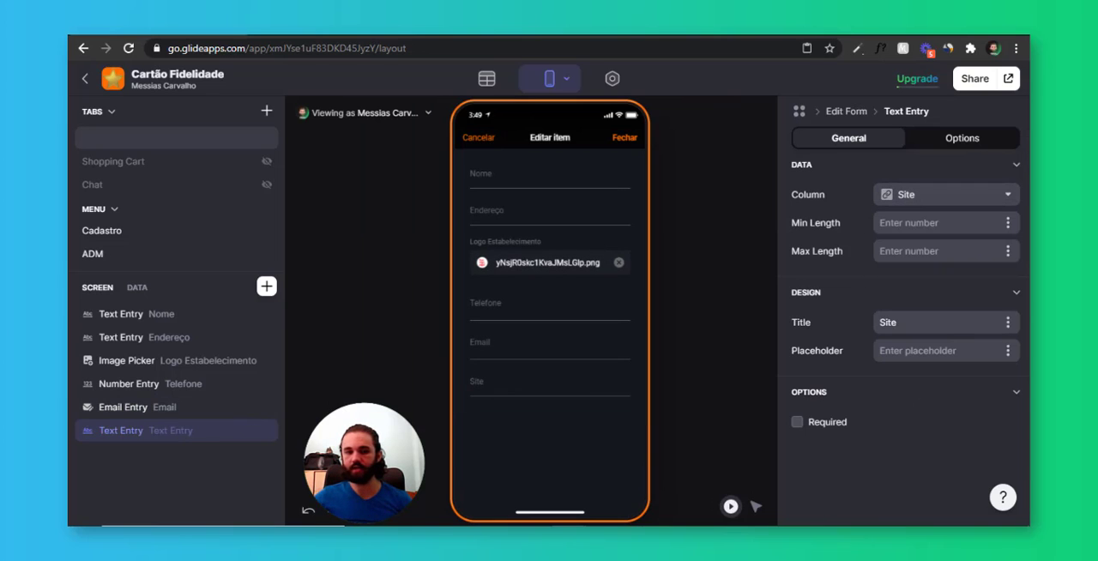
Duplicate the Site text entry and link the copy to the instagram column
left_click(245, 431)
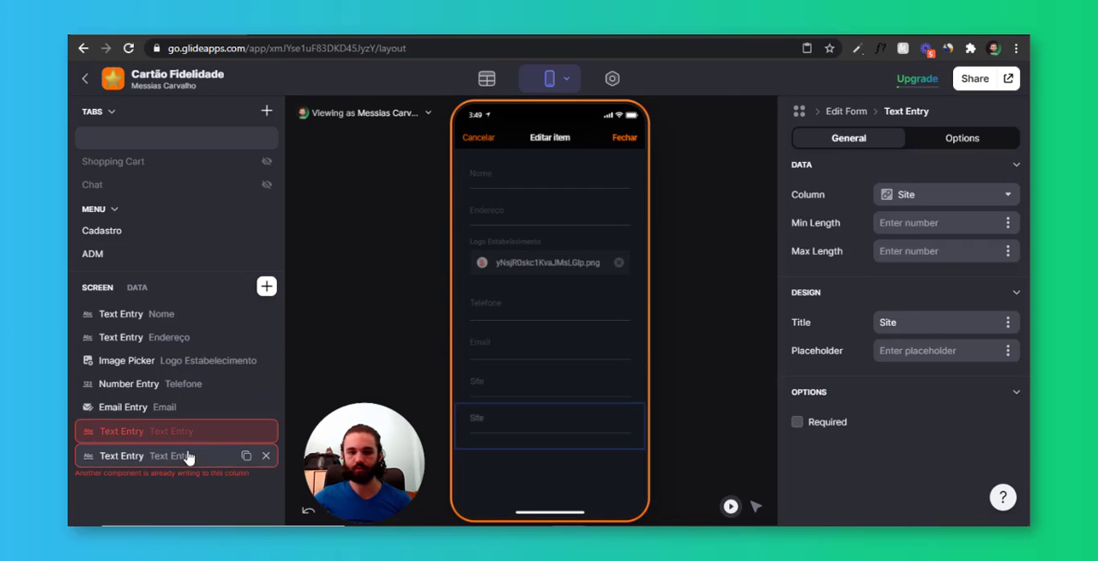
left_click(932, 199)
left_click(913, 424)
Duplicate the instagram text entry, link the copy to the Facebook column and leave the edit form
left_click(246, 454)
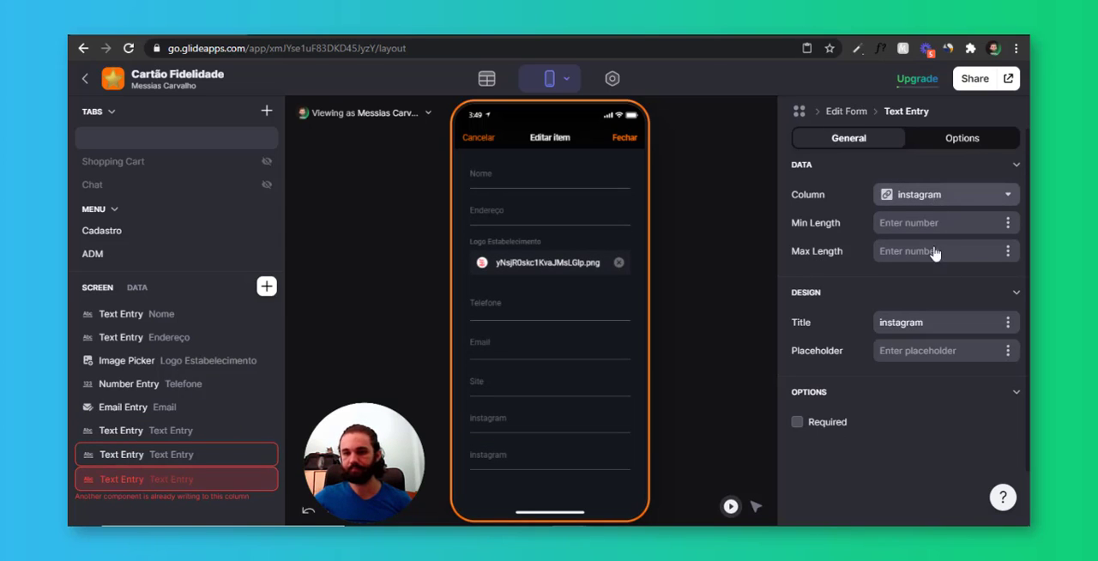
left_click(935, 195)
left_click(938, 456)
left_click(935, 201)
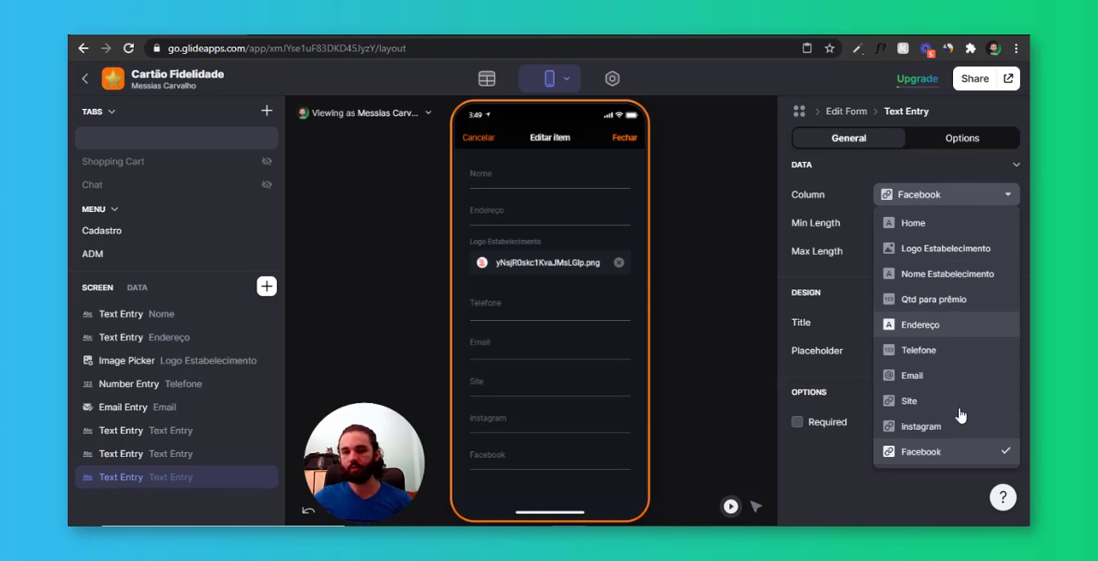
left_click(953, 489)
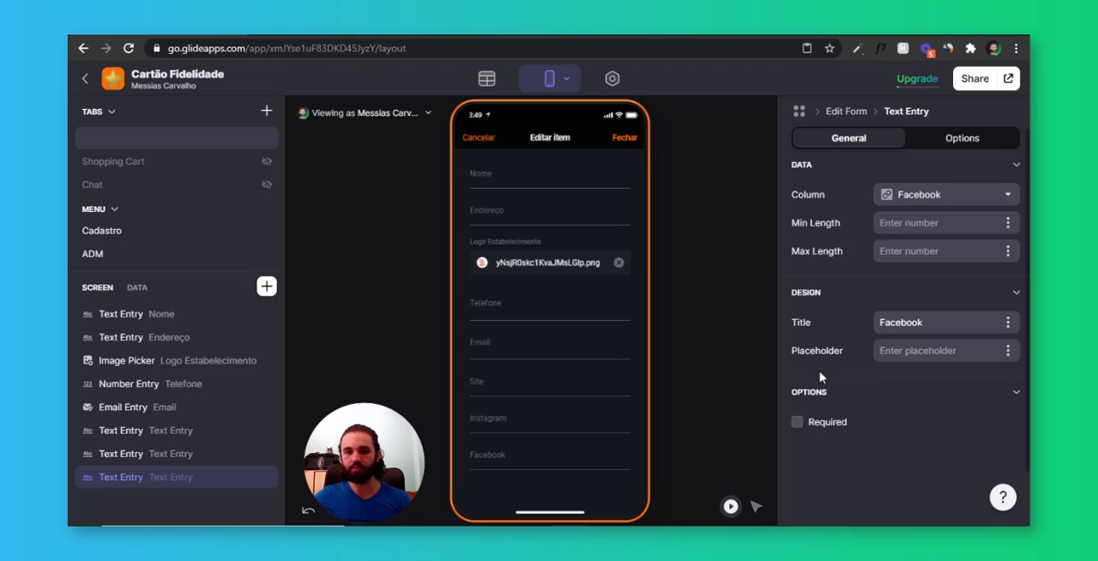
left_click(476, 138)
Set the logo image's action to None and delete the image component from the Configurações screen
scroll(904, 351, "down", 3)
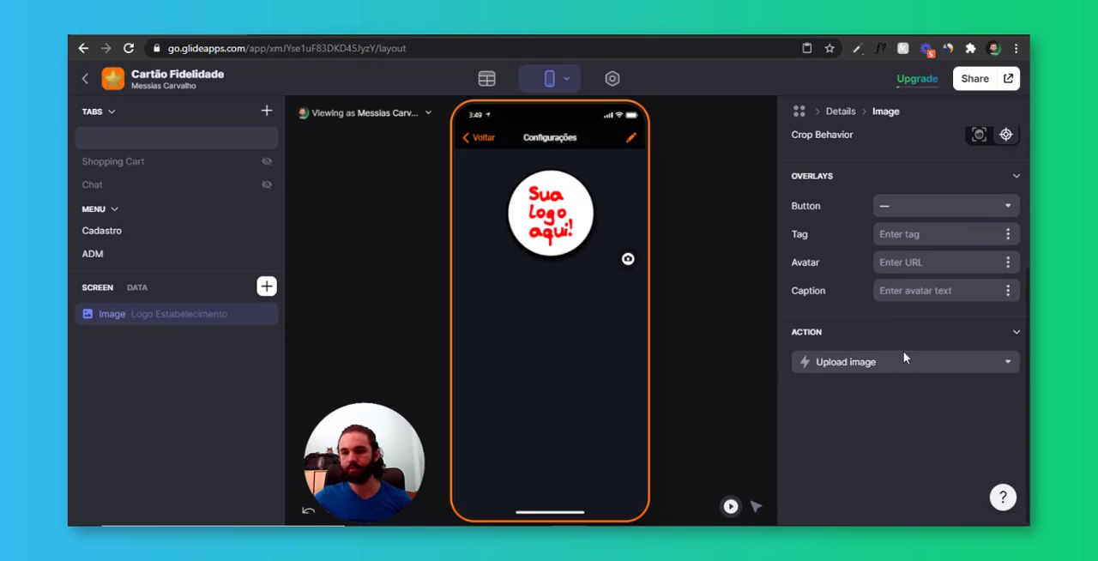
left_click(903, 361)
left_click(866, 135)
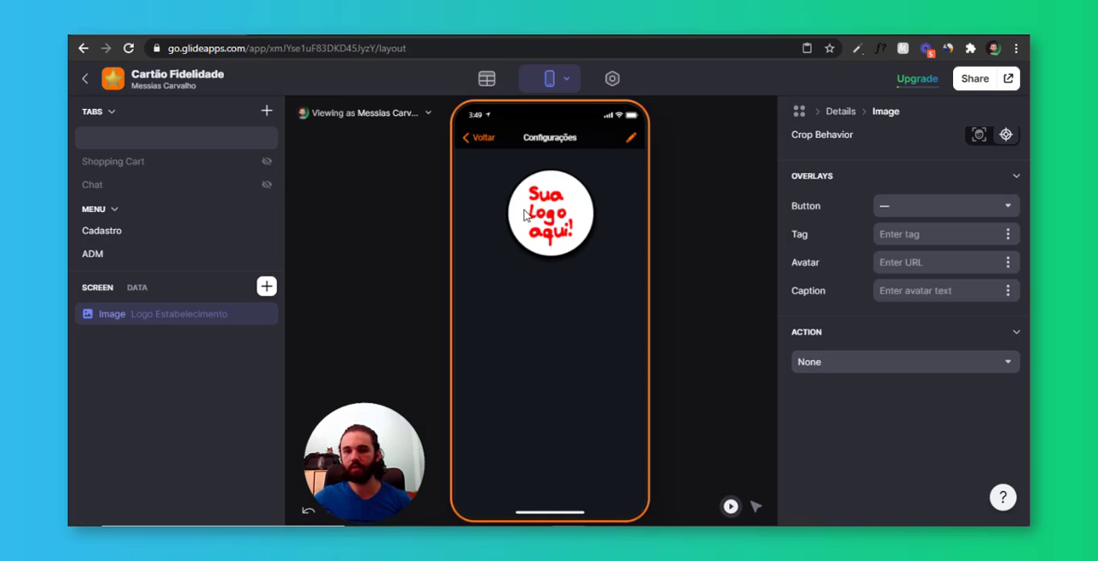
left_click(268, 314)
Add a Title component to the Configurações screen and link its title to the Nome Estabelecimento column
left_click(266, 286)
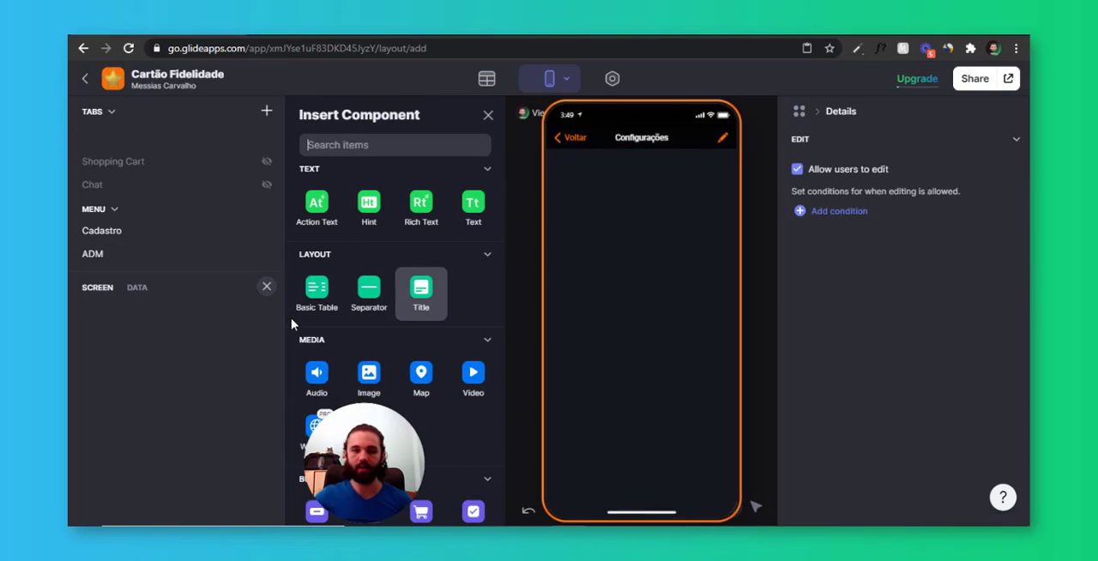
type("title")
left_click_drag(316, 206, 567, 257)
left_click(923, 203)
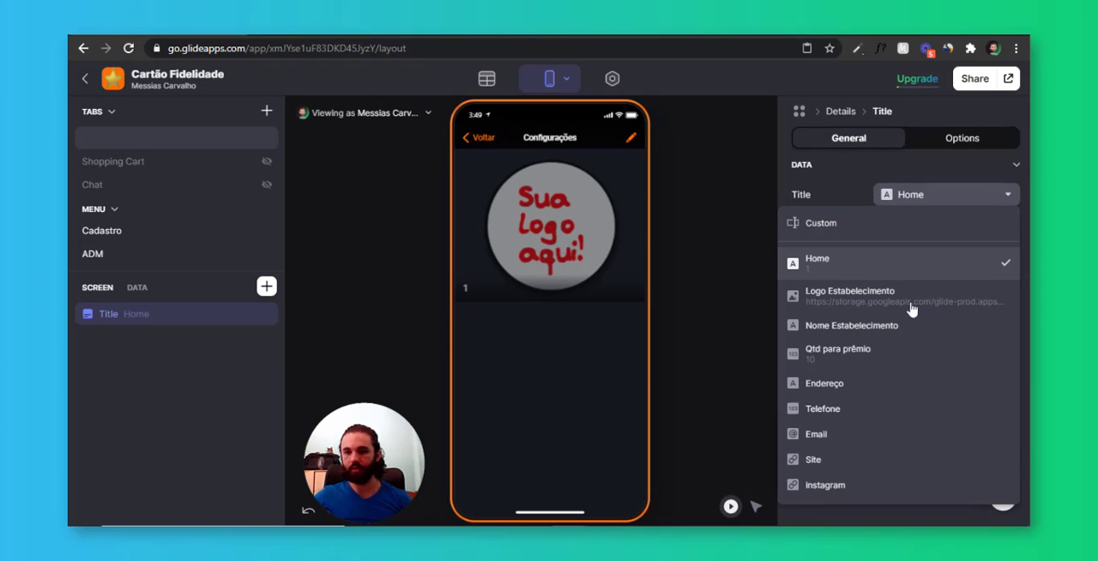
left_click(889, 195)
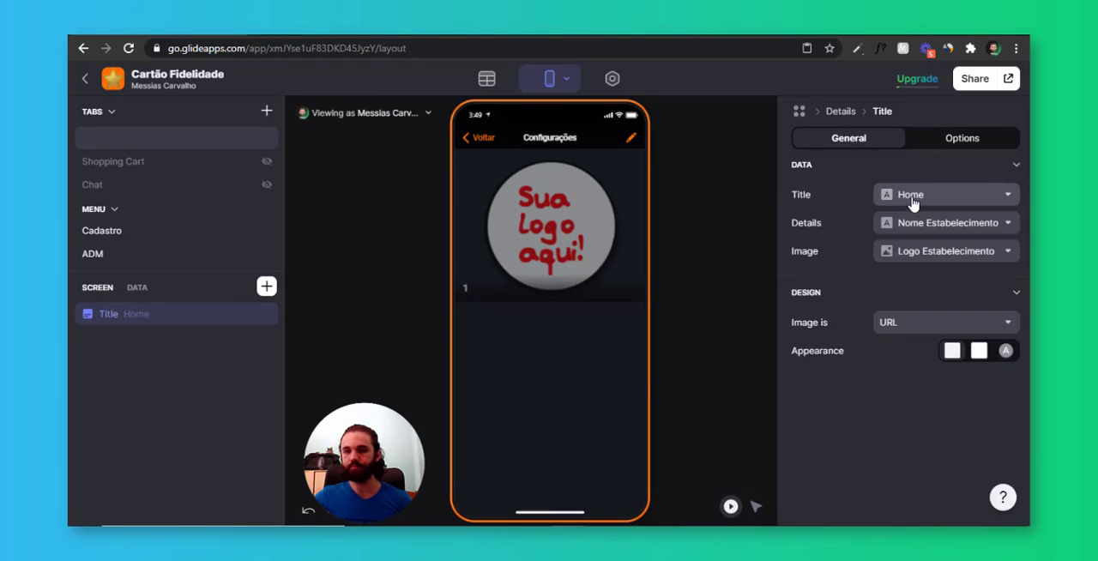
left_click(913, 201)
left_click(876, 332)
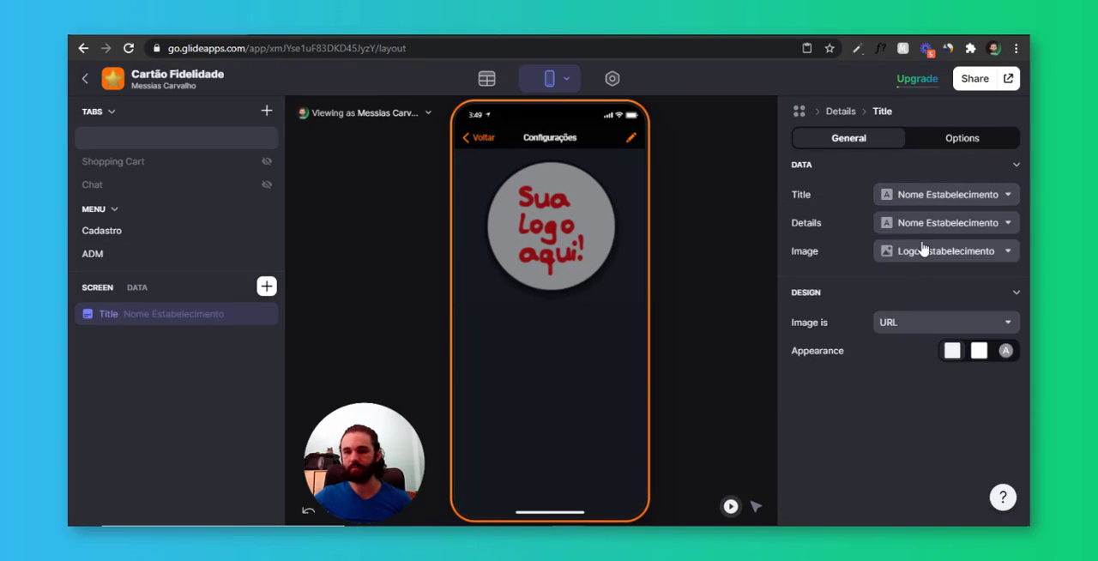
Link the title component's details to Endereço, give its image the circular appearance and name the component Title
left_click(940, 226)
scroll(871, 356, "down", 3)
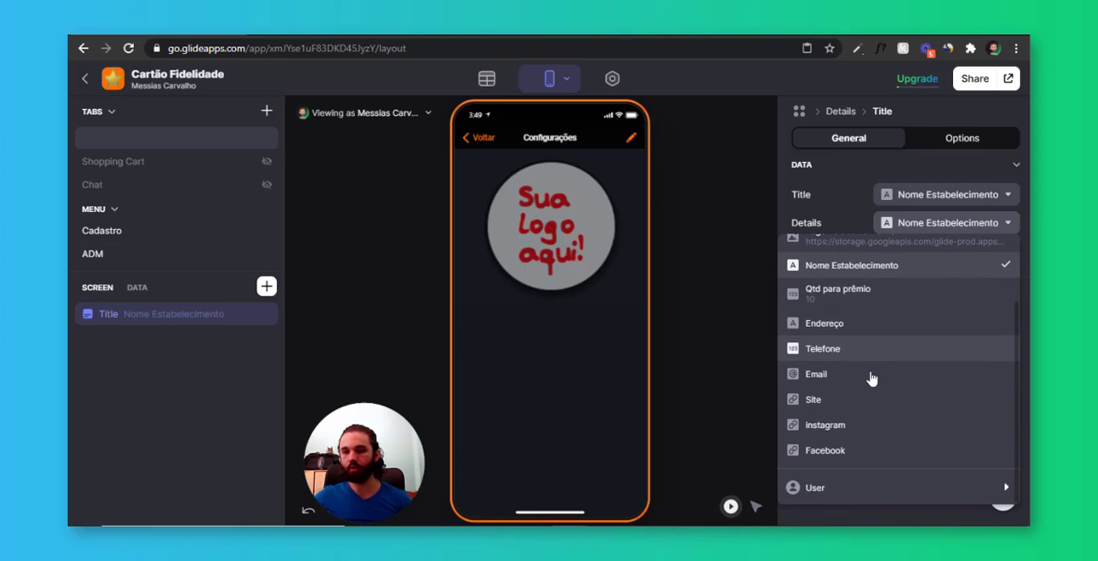
left_click(868, 326)
left_click(1005, 353)
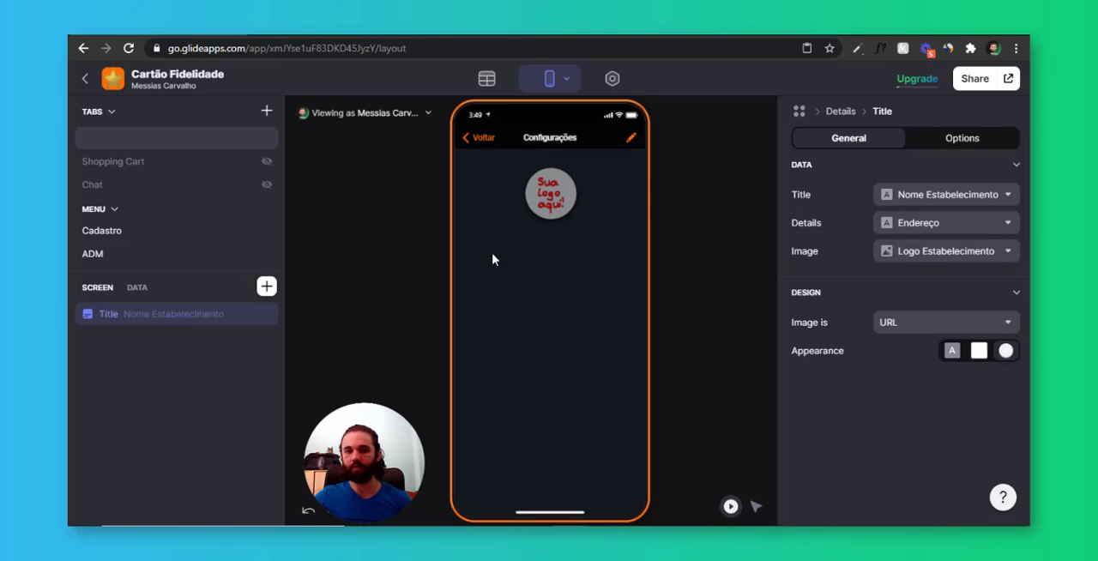
double_click(192, 320)
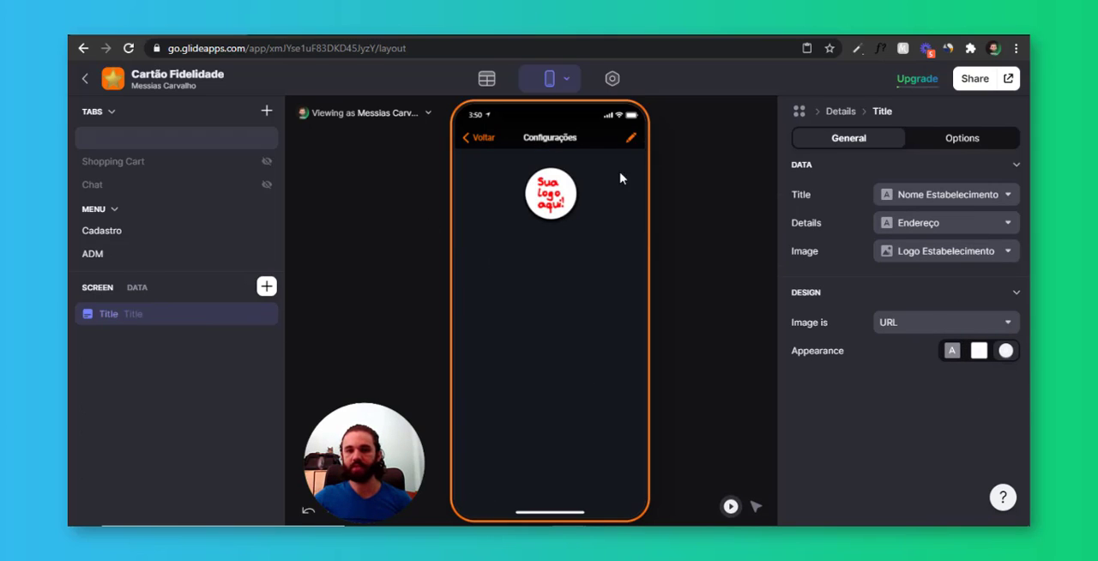
Fill in the establishment's name as Cartão Fidelidade plus its address, phone, email and links in the edit form, and save
left_click(631, 137)
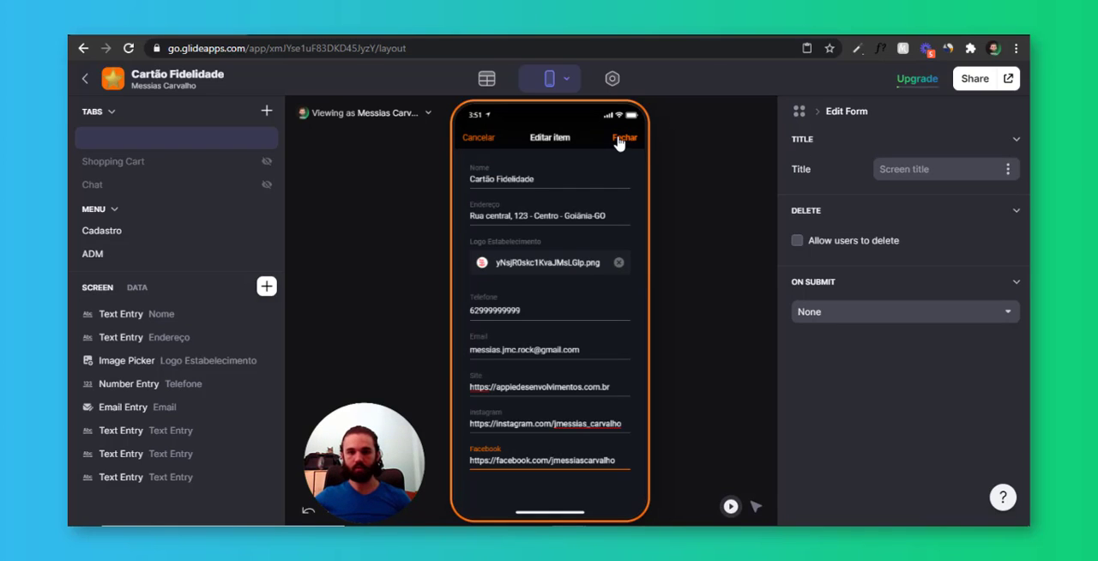
left_click(623, 138)
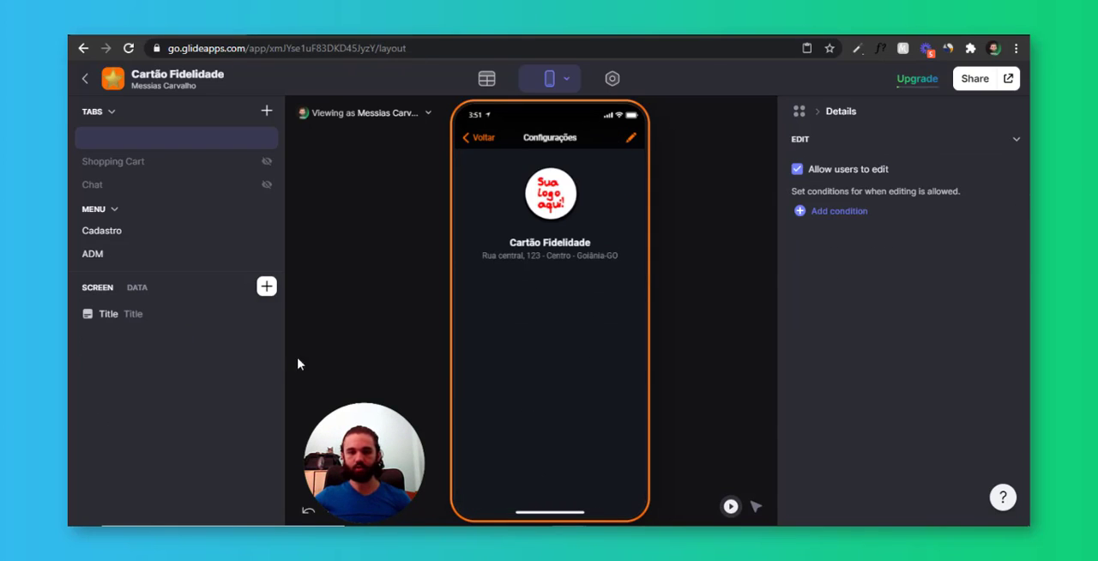
Add a Phone component to the Configurações screen and link it to the Telefone column
left_click(267, 286)
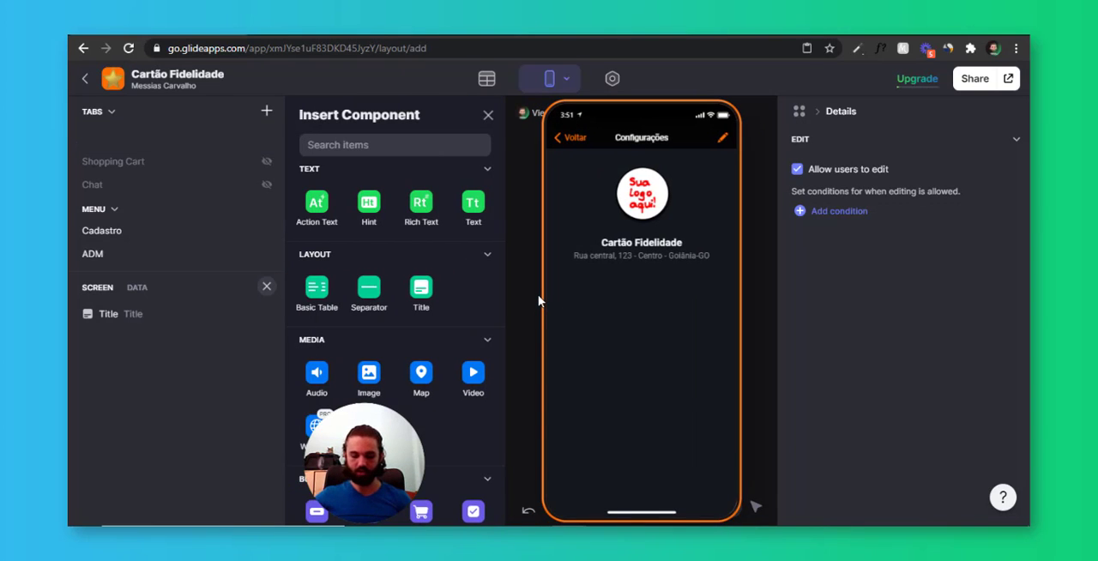
type("ph")
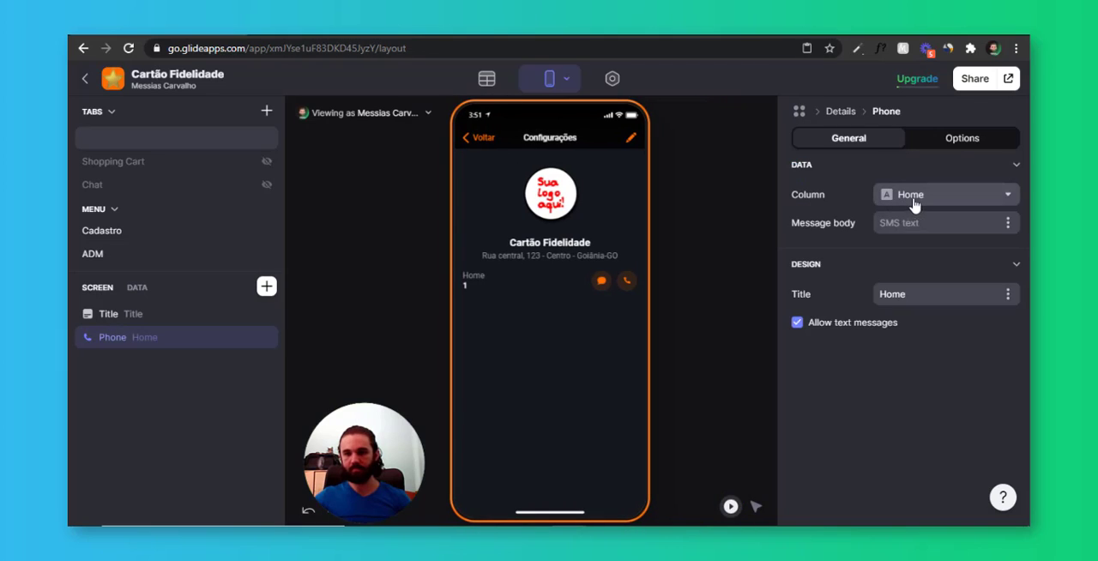
left_click(915, 196)
left_click(892, 434)
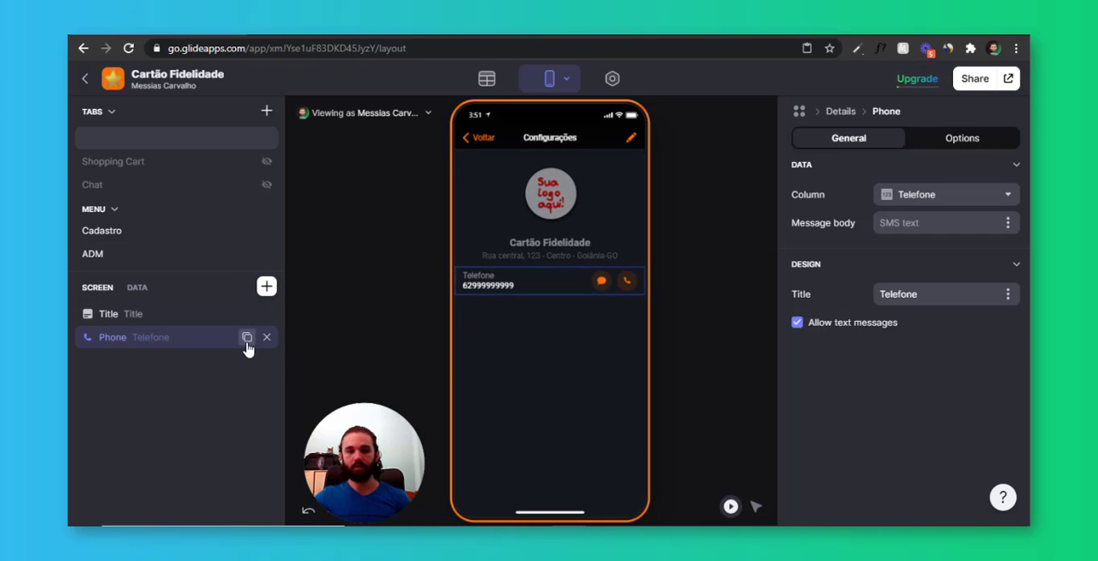
left_click(248, 338)
left_click(267, 360)
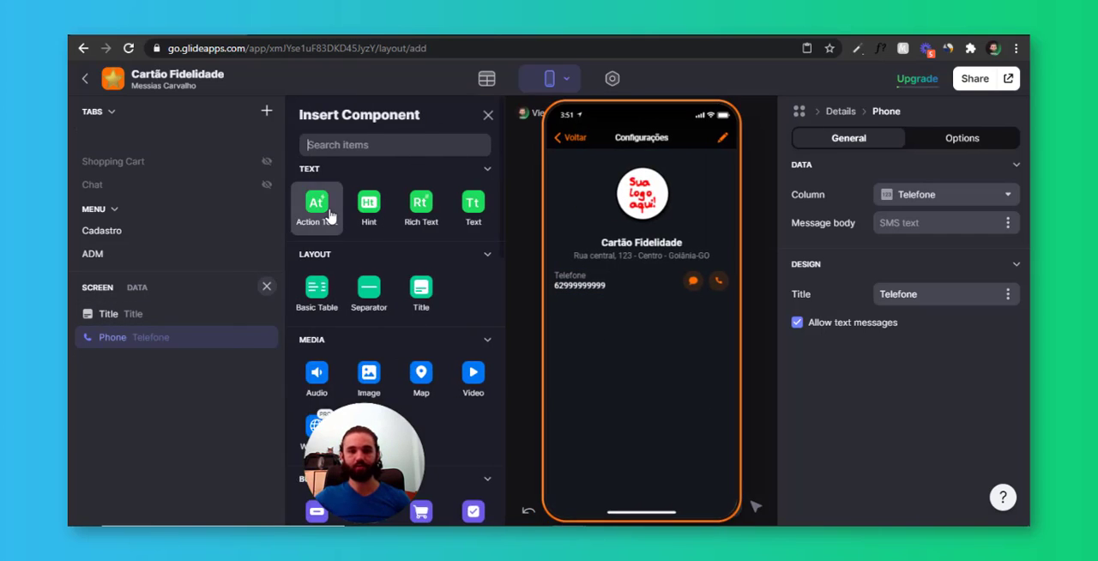
Add an Action Text component below the phone and link its text to the Endereço column
left_click(316, 214)
left_click(944, 194)
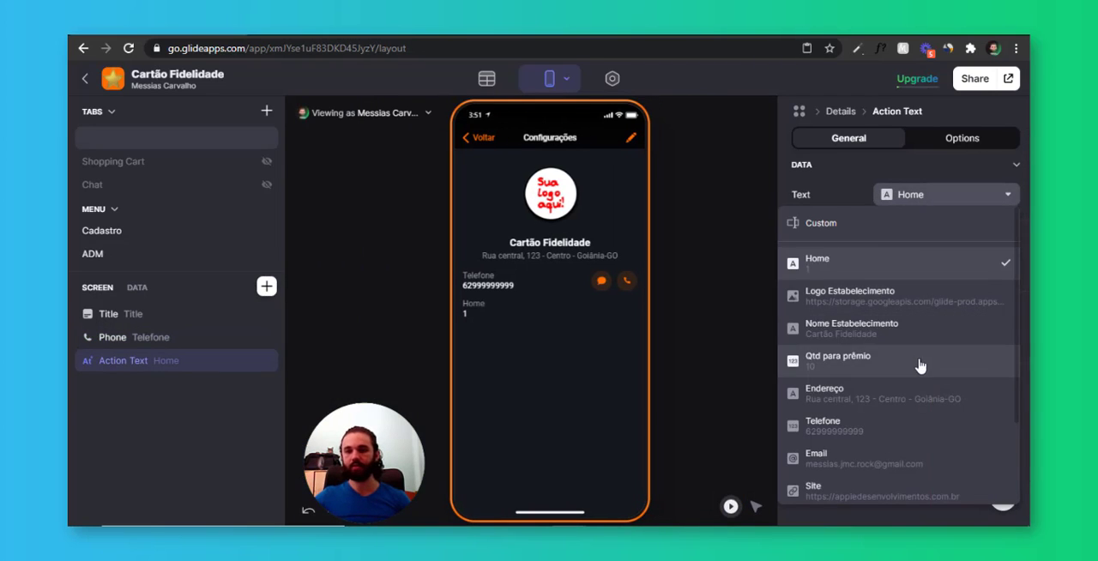
left_click(883, 393)
Set the Endereço text's action to View address on map, using the Endereço column as the address
left_click(829, 410)
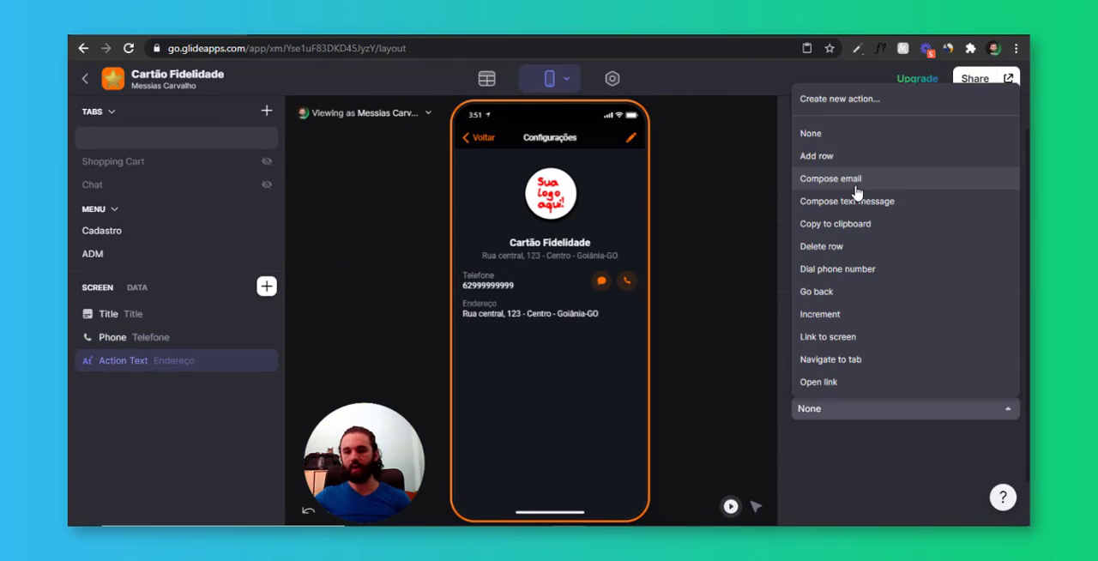
scroll(855, 216, "down", 5)
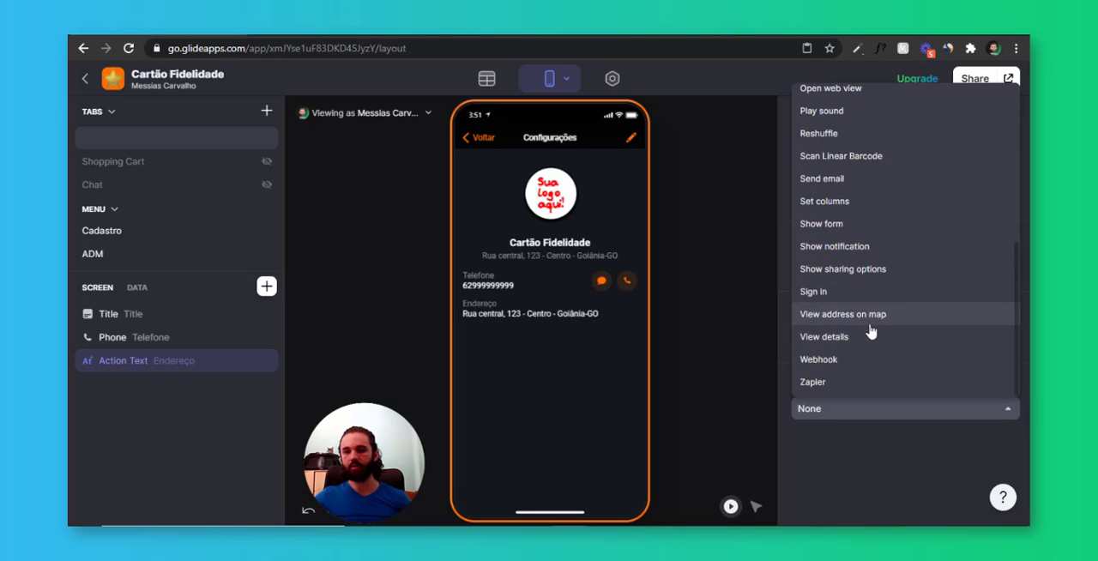
left_click(891, 316)
left_click(929, 436)
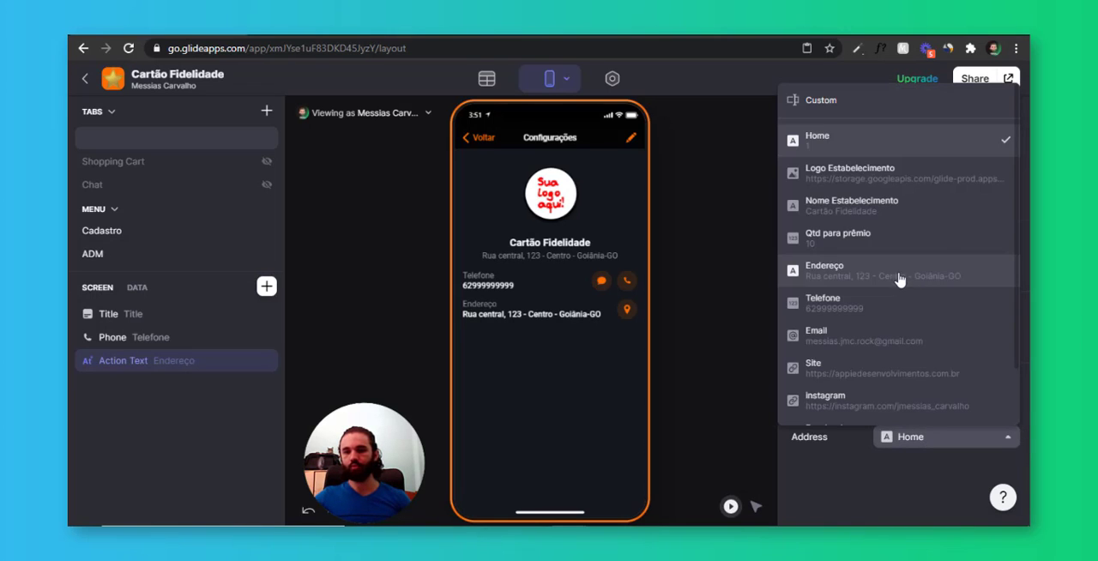
scroll(868, 320, "down", 1)
left_click(854, 206)
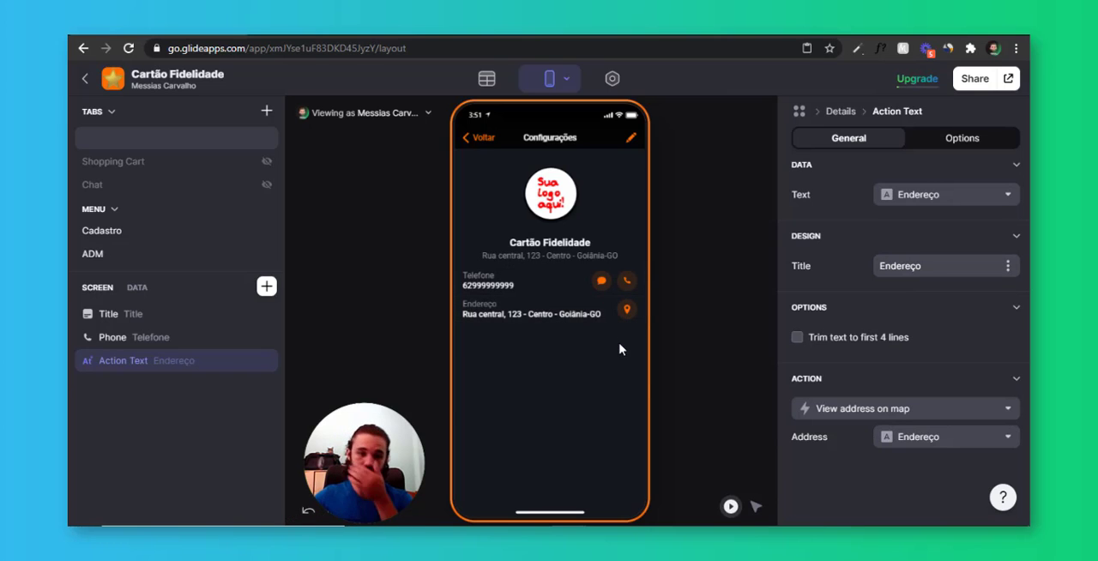
left_click(248, 364)
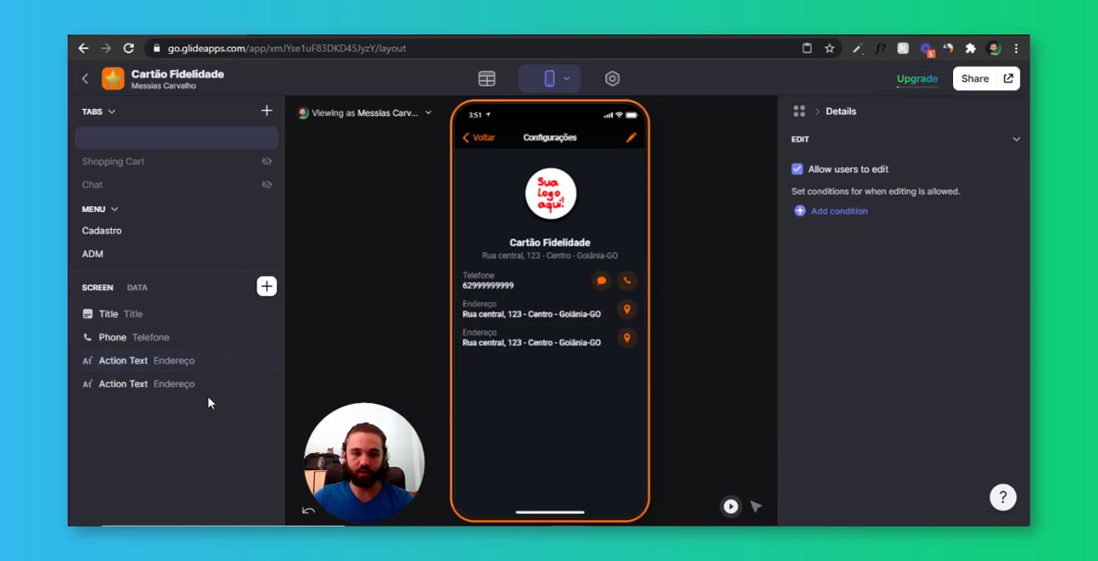
left_click(208, 391)
left_click(900, 410)
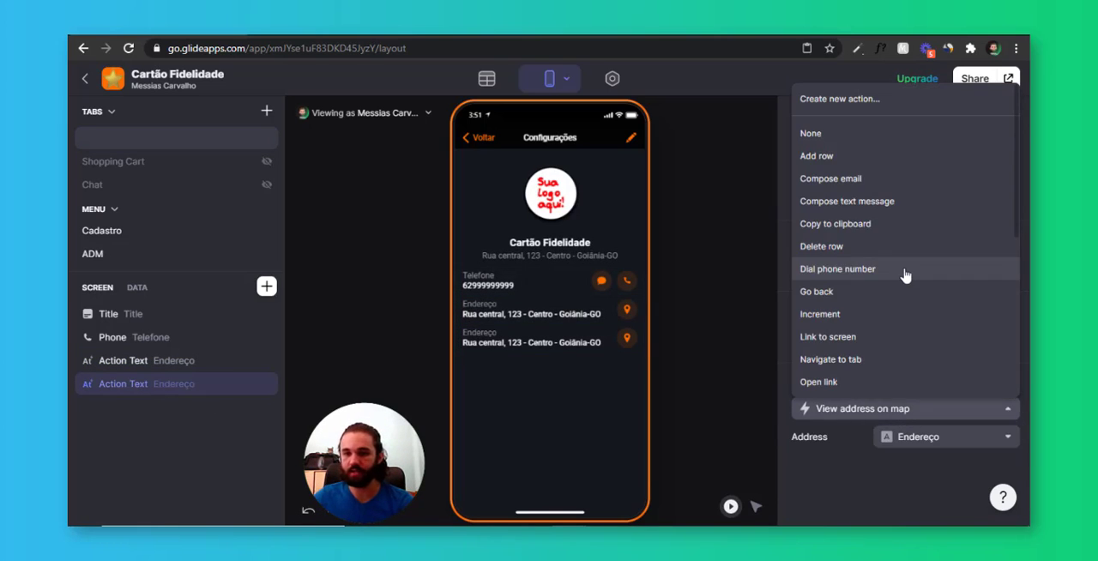
scroll(908, 223, "down", 3)
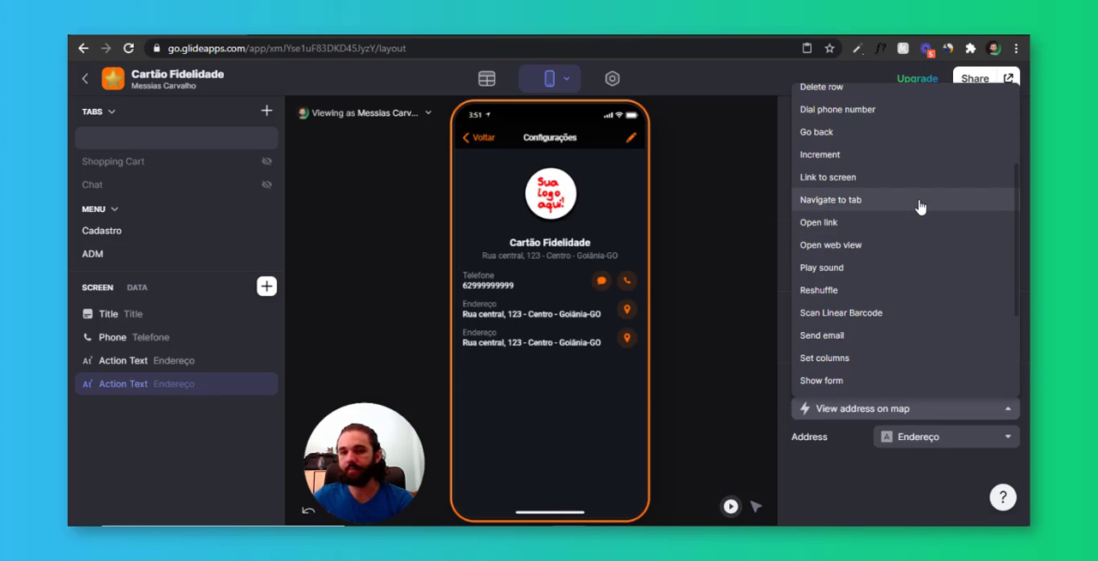
scroll(919, 233, "up", 1)
scroll(919, 233, "down", 4)
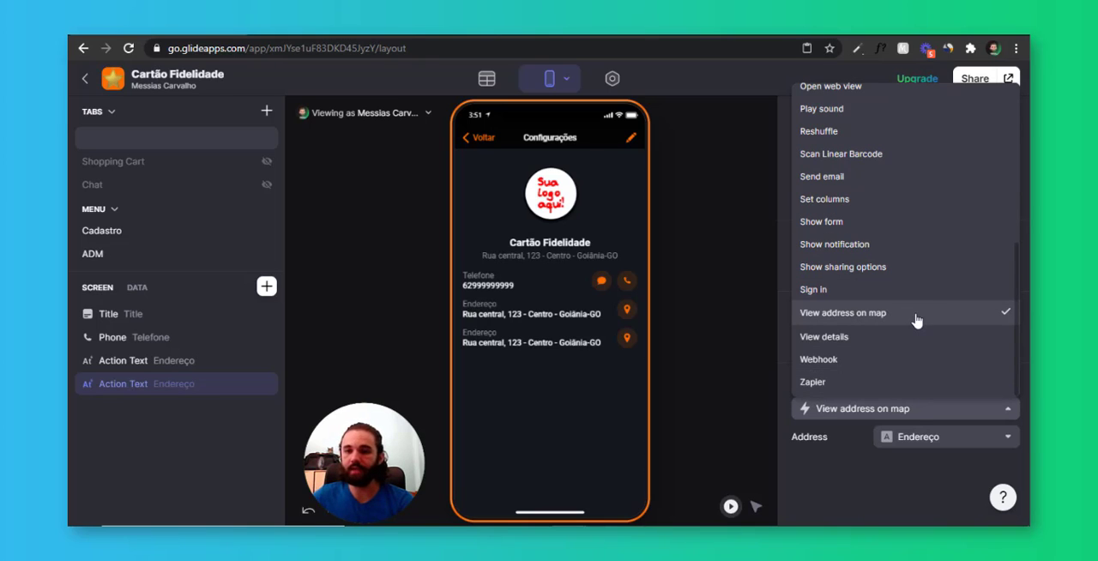
scroll(916, 320, "up", 2)
scroll(900, 319, "up", 4)
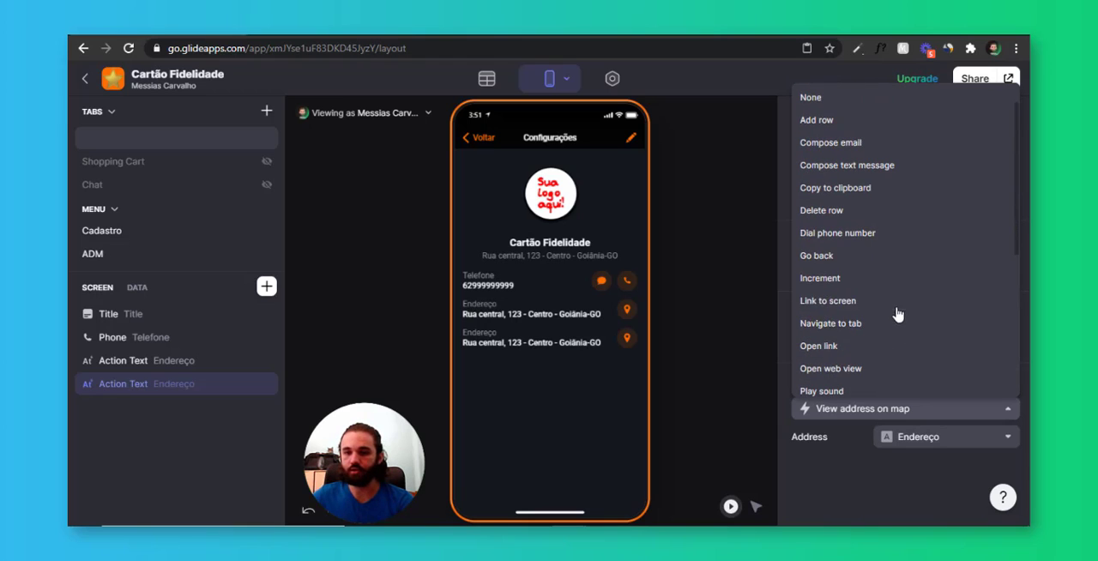
left_click(868, 347)
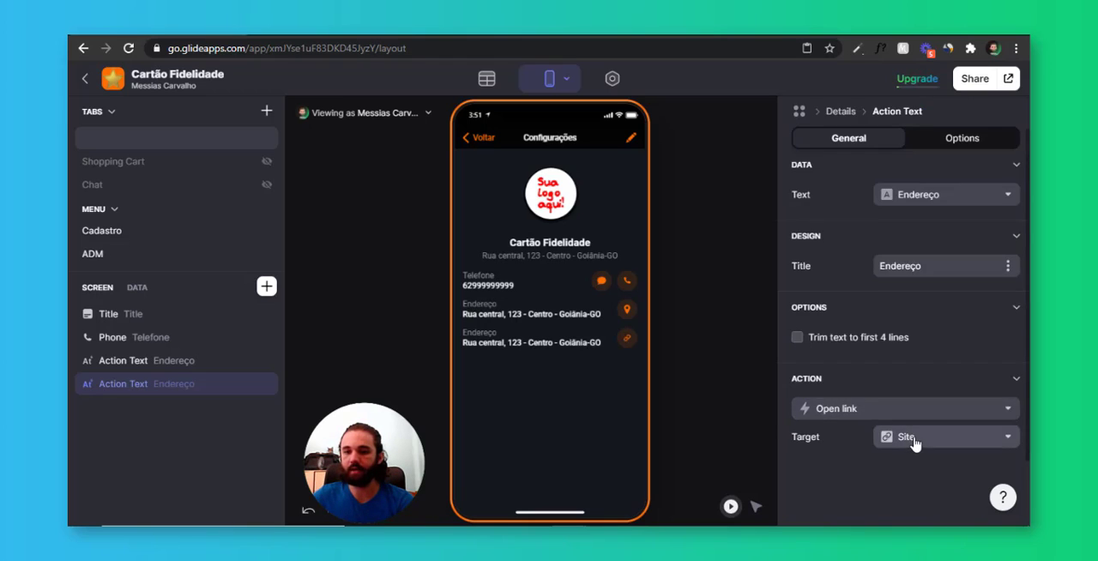
left_click(941, 195)
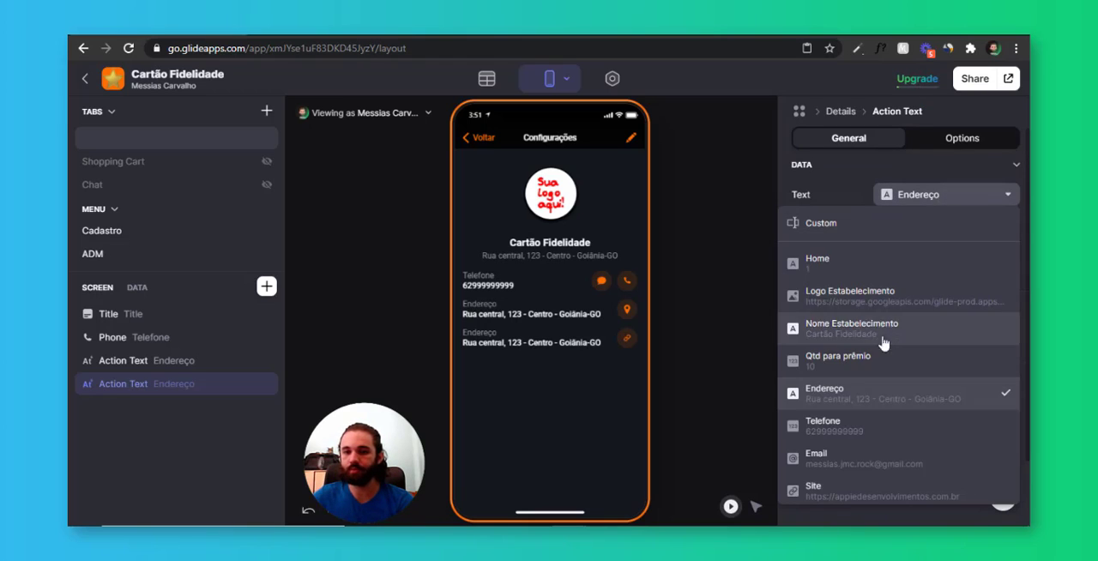
scroll(875, 424, "down", 2)
left_click(874, 422)
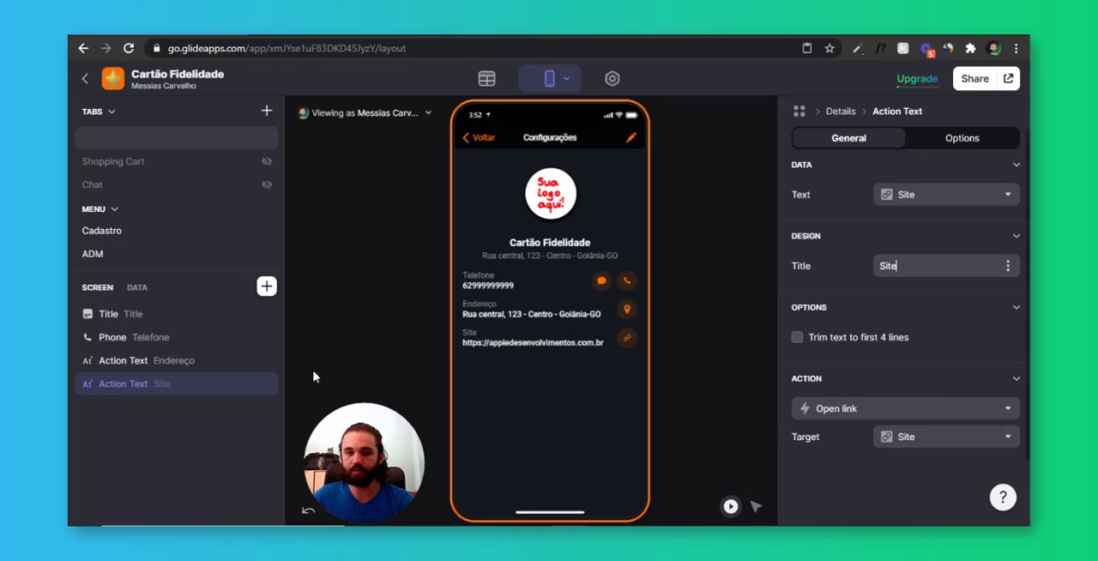
left_click(270, 386)
Add a Link component for the Site column below the address on the Configurações screen
left_click(267, 287)
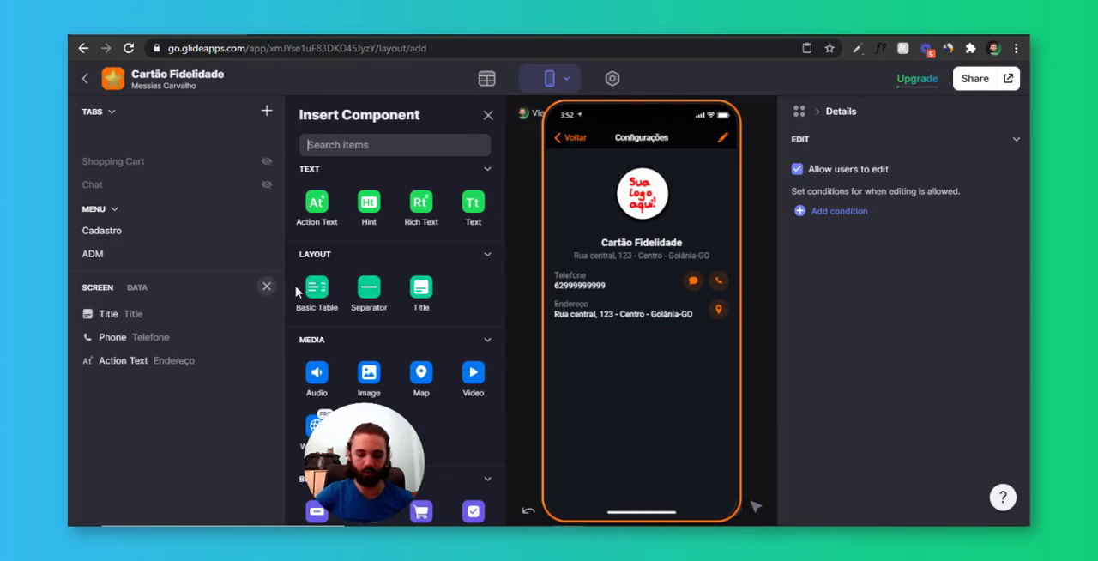
type("lnik")
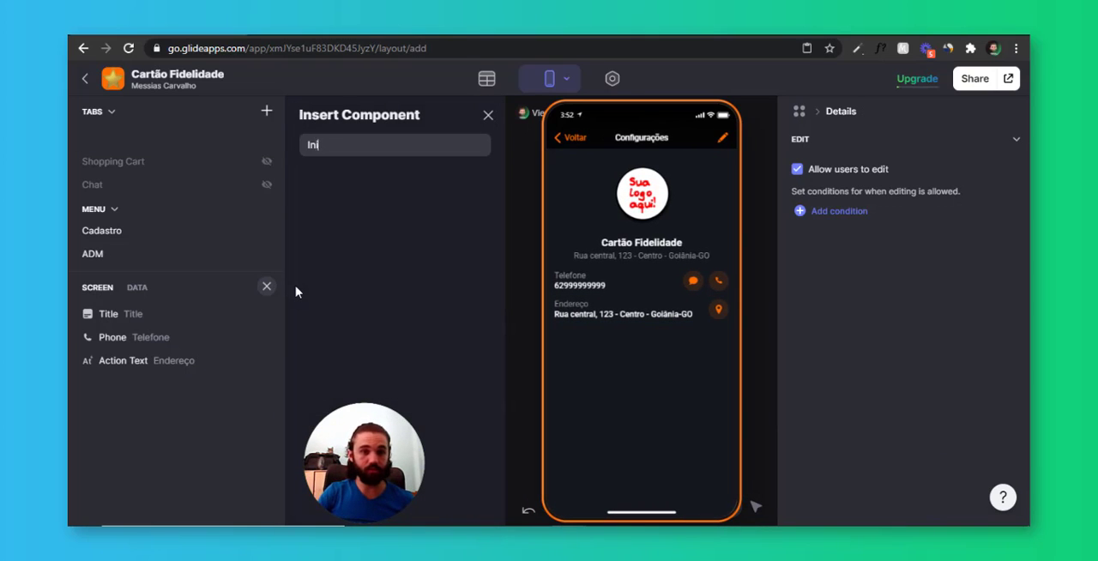
key("BackSpace")
type("ink")
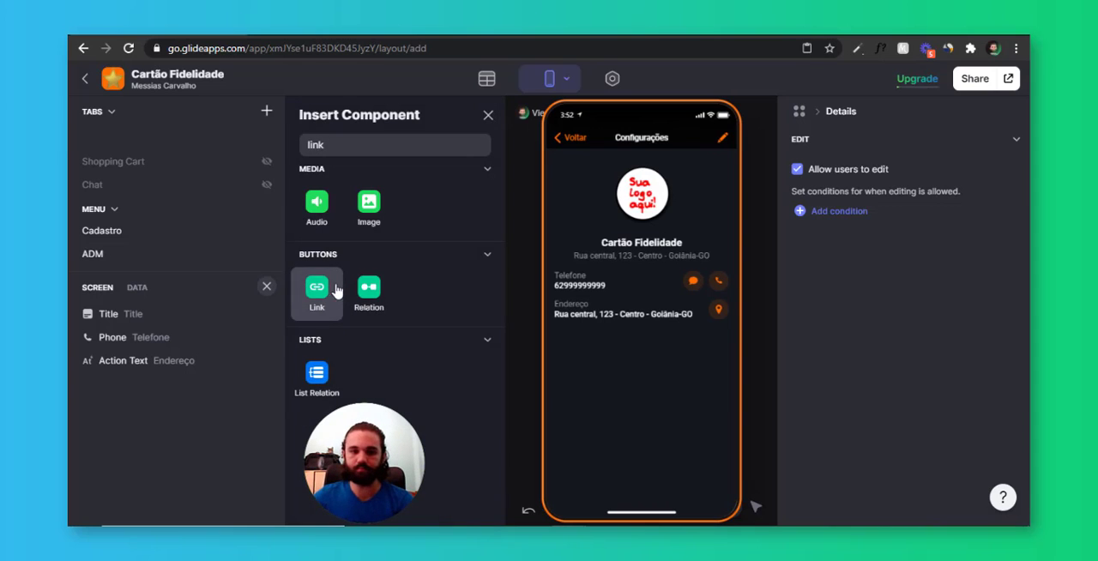
left_click(317, 292)
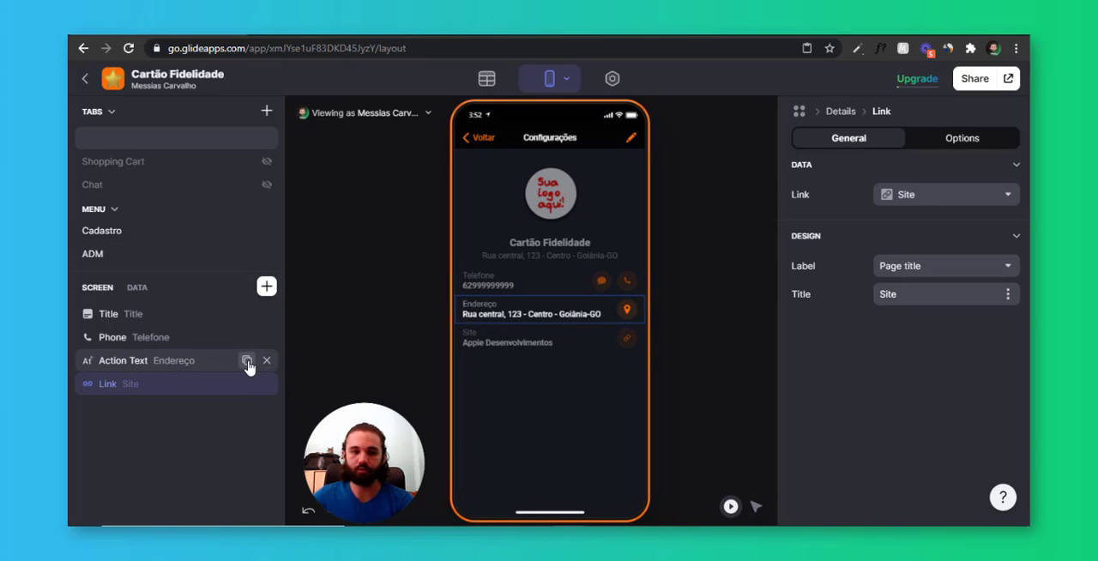
Duplicate the Endereço action text, move the copy below the Site link and link its text to the instagram column
left_click(247, 361)
left_click_drag(214, 390, 215, 409)
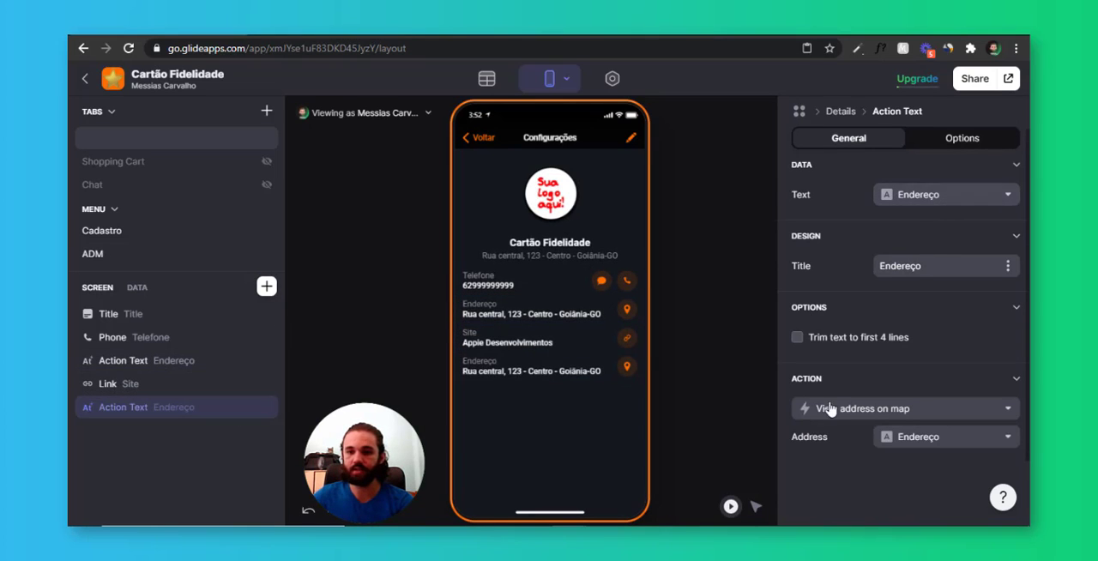
left_click(929, 200)
scroll(918, 377, "down", 2)
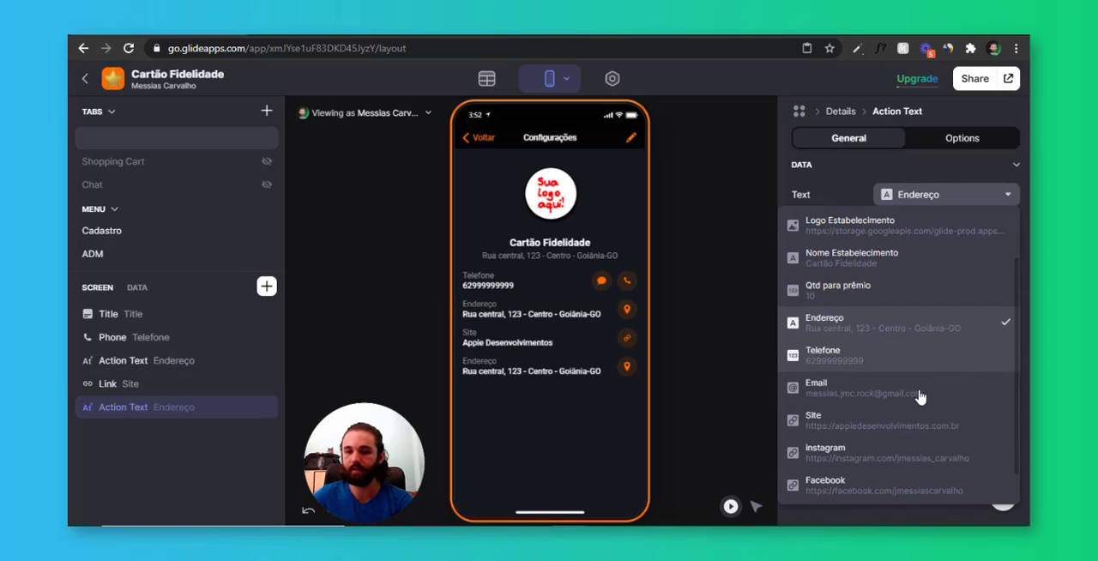
left_click(909, 455)
Set the instagram text's action to Open link with the instagram column as its target
left_click(901, 409)
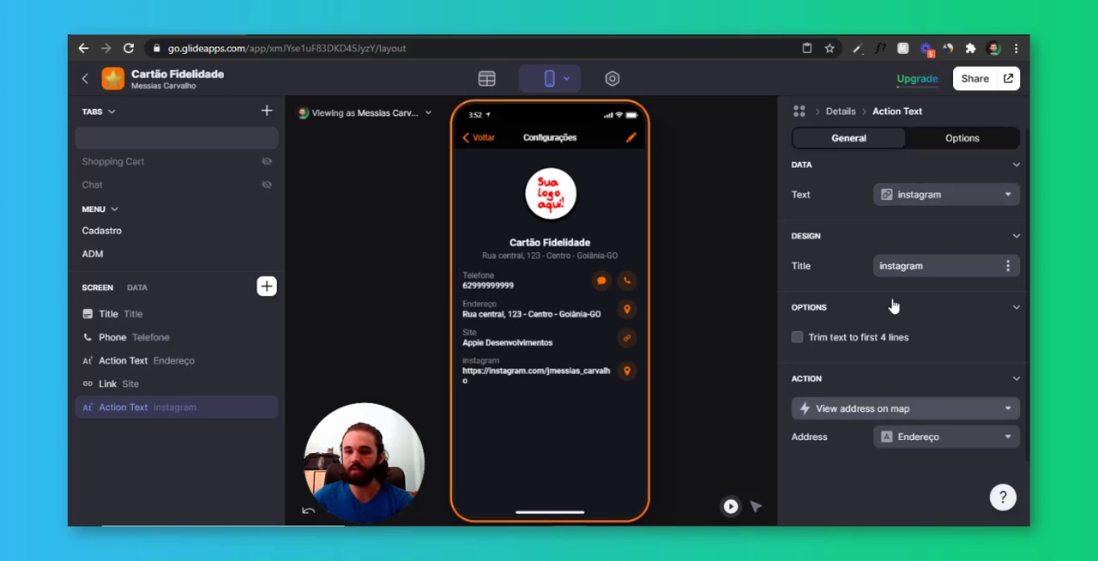
left_click(858, 382)
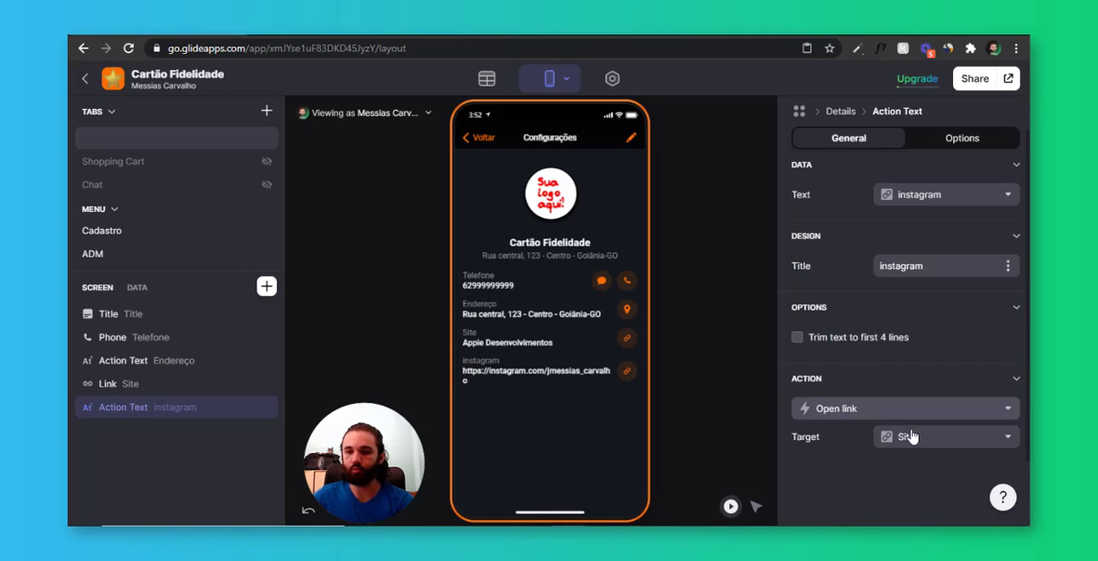
left_click(910, 437)
scroll(912, 327, "down", 2)
left_click(858, 339)
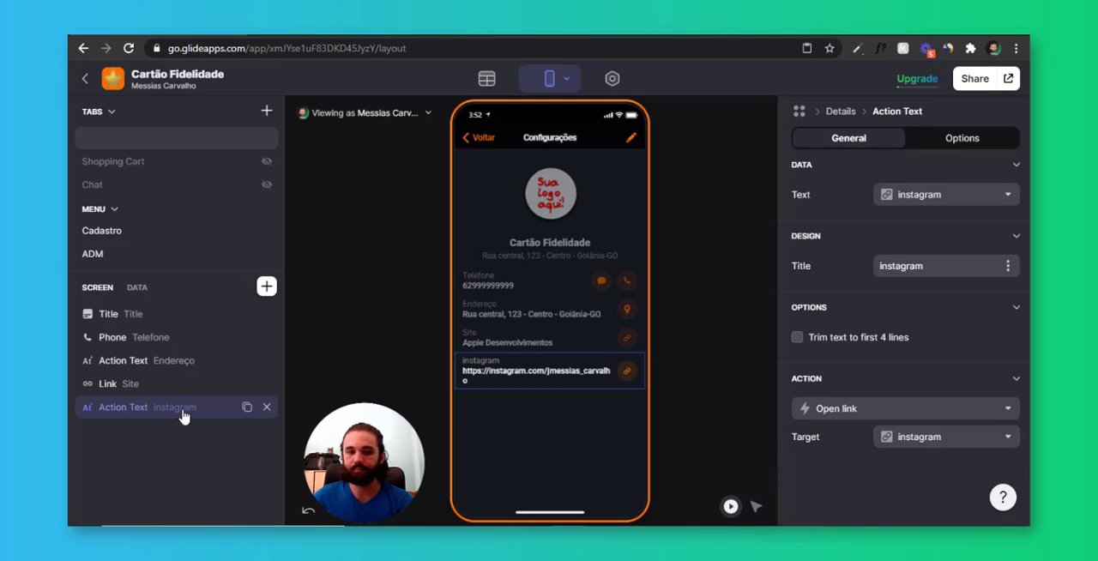
Duplicate the instagram action text and link the copy's text and link target to the Facebook column
left_click(246, 408)
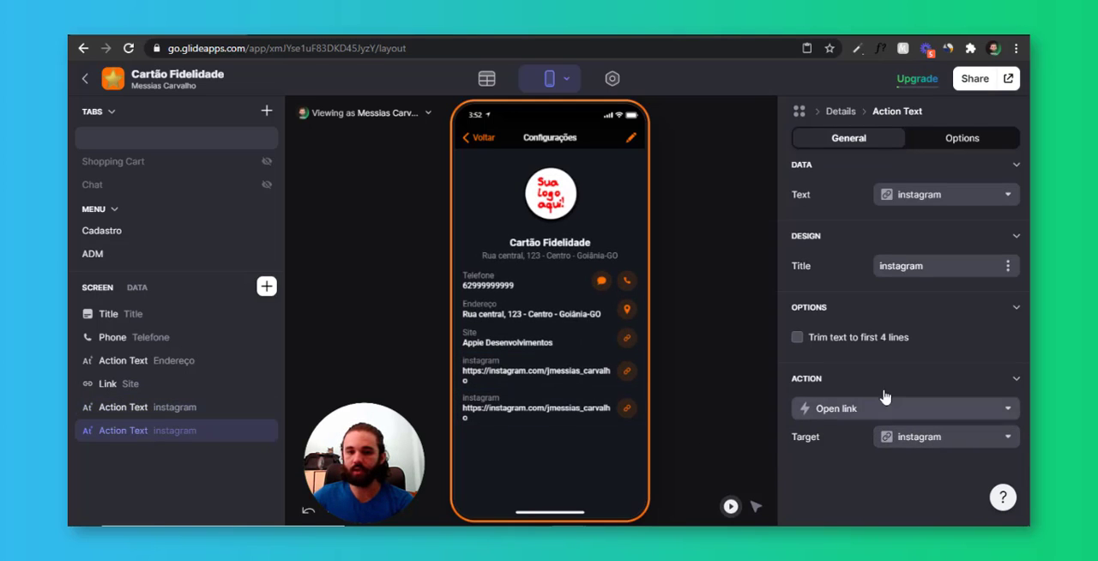
scroll(901, 360, "down", 1)
left_click(911, 338)
left_click(912, 343)
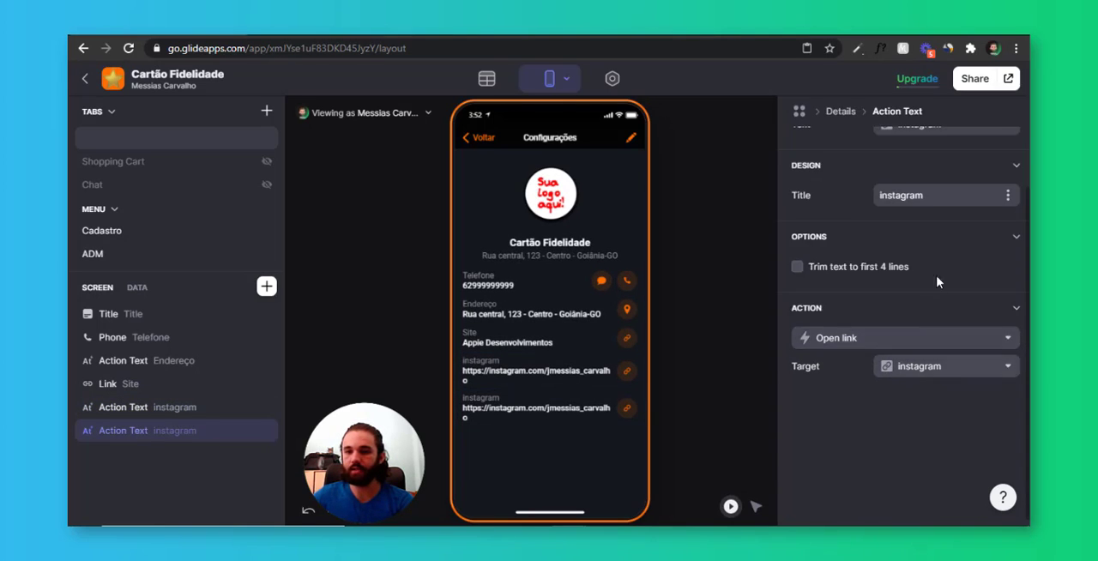
left_click(938, 374)
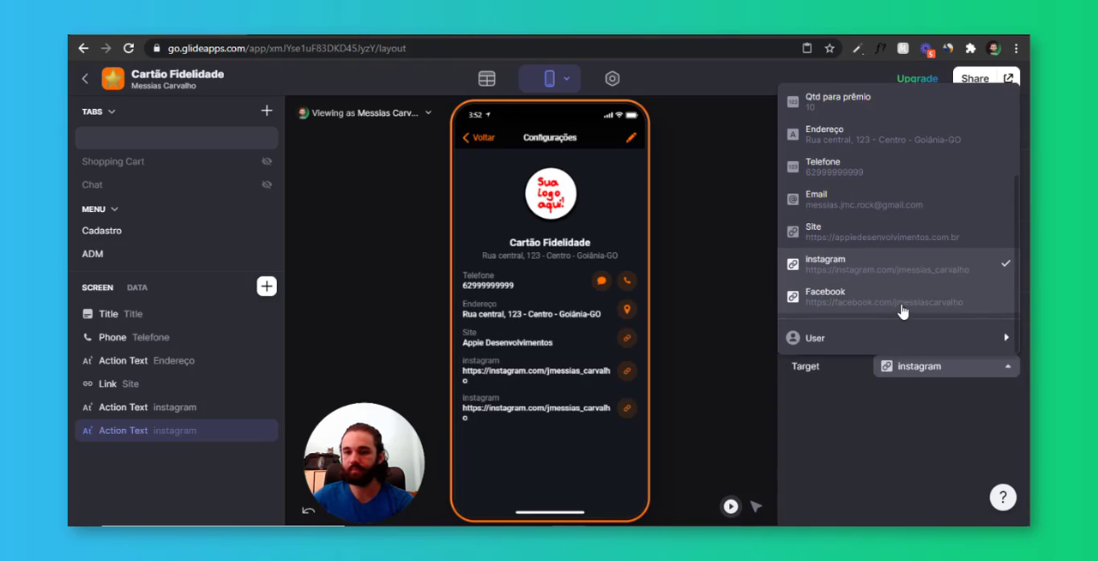
left_click(902, 307)
left_click(927, 196)
scroll(893, 386, "down", 2)
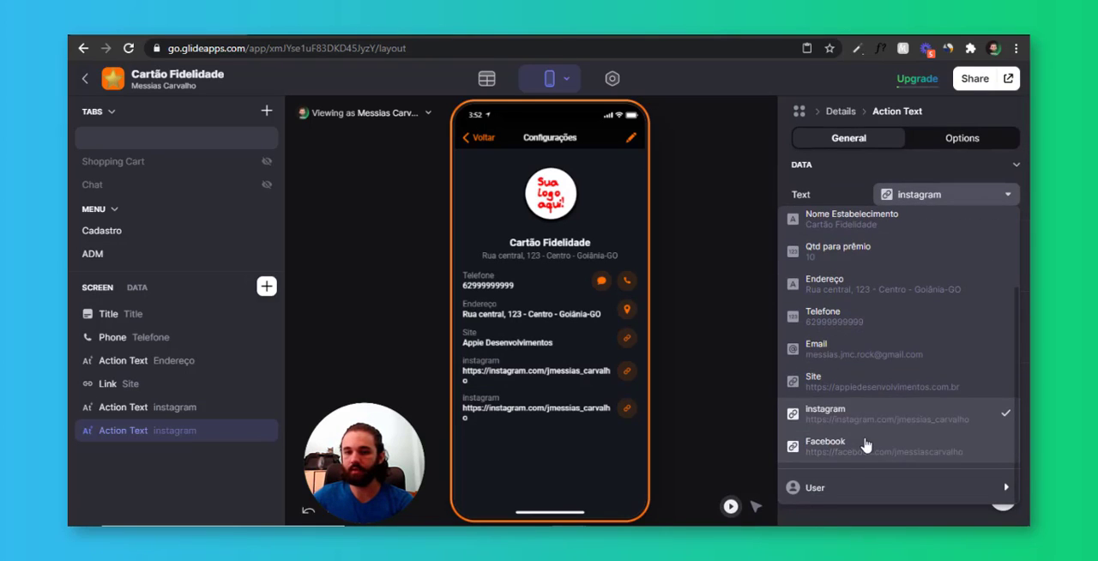
left_click(863, 448)
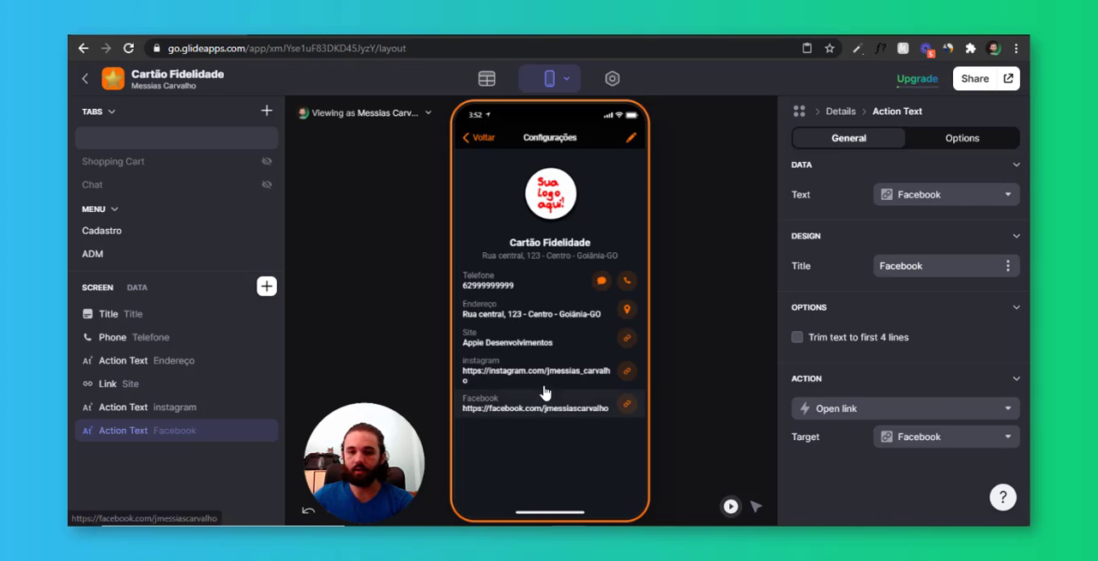
Duplicate the Site link, link the copy to the instagram column, and delete the instagram and Facebook action texts
left_click(247, 383)
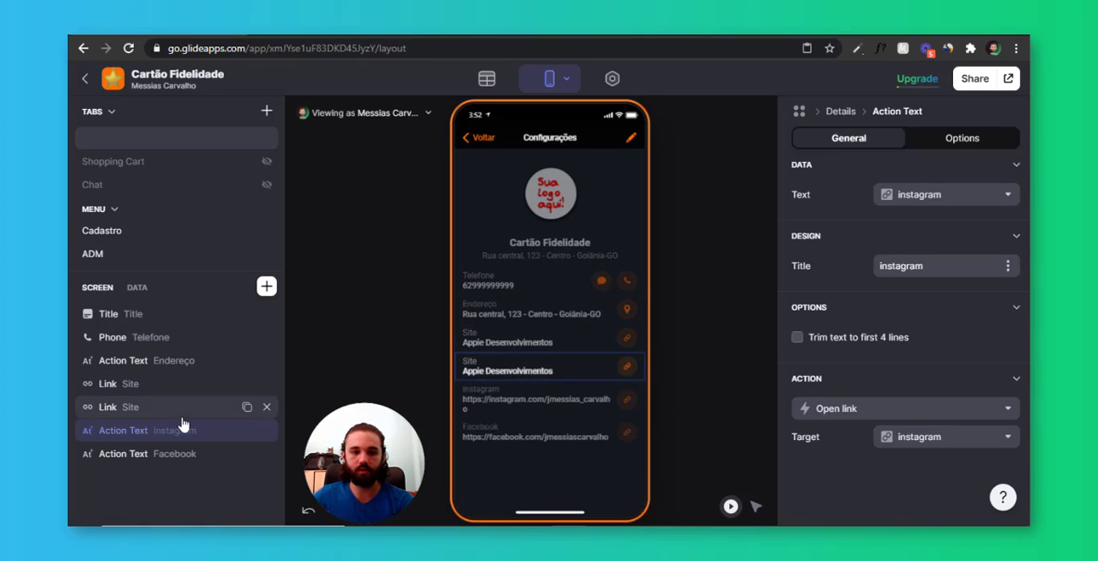
left_click(935, 196)
scroll(860, 381, "down", 2)
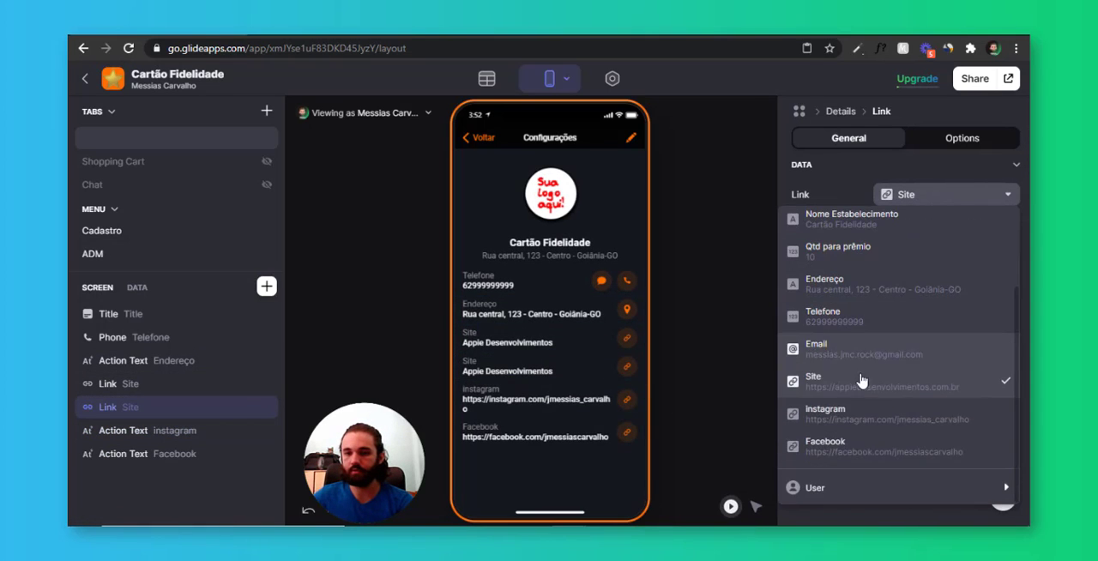
left_click(870, 418)
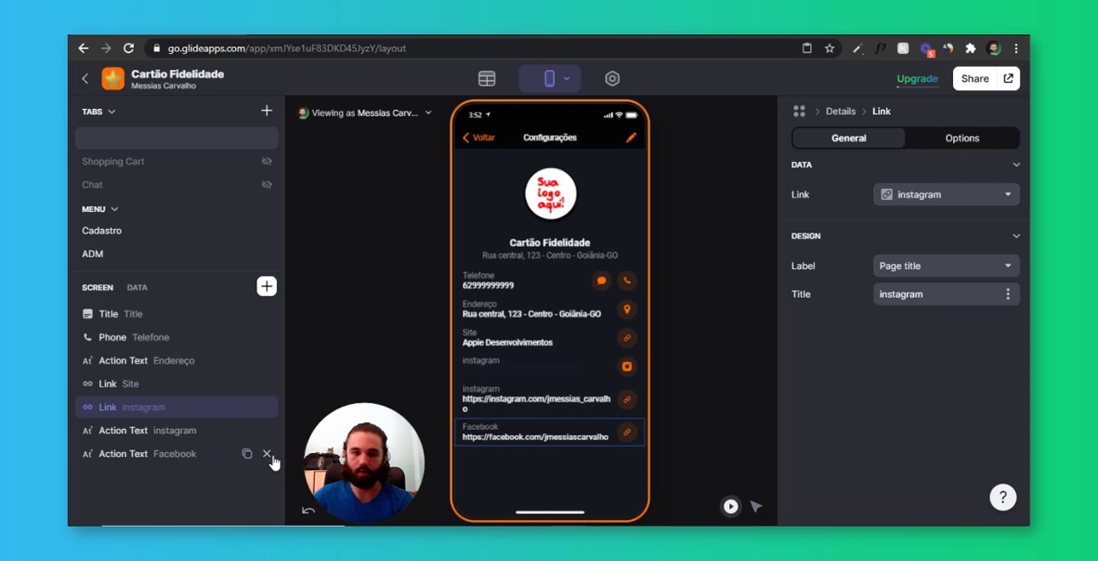
left_click(264, 430)
left_click(263, 431)
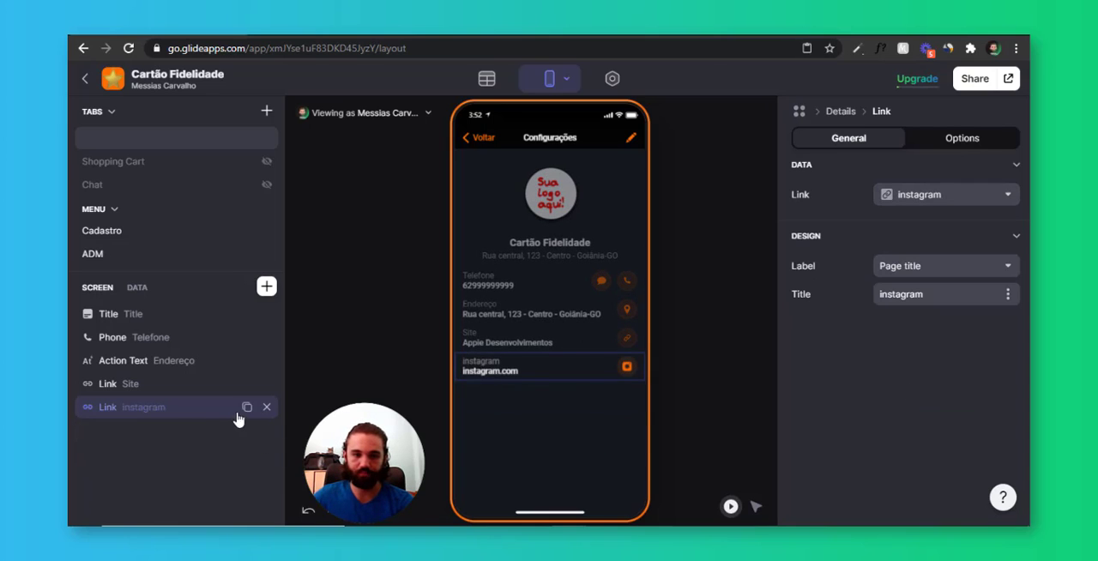
Duplicate the instagram link and link the copy to the Facebook column
left_click(244, 407)
left_click(201, 431)
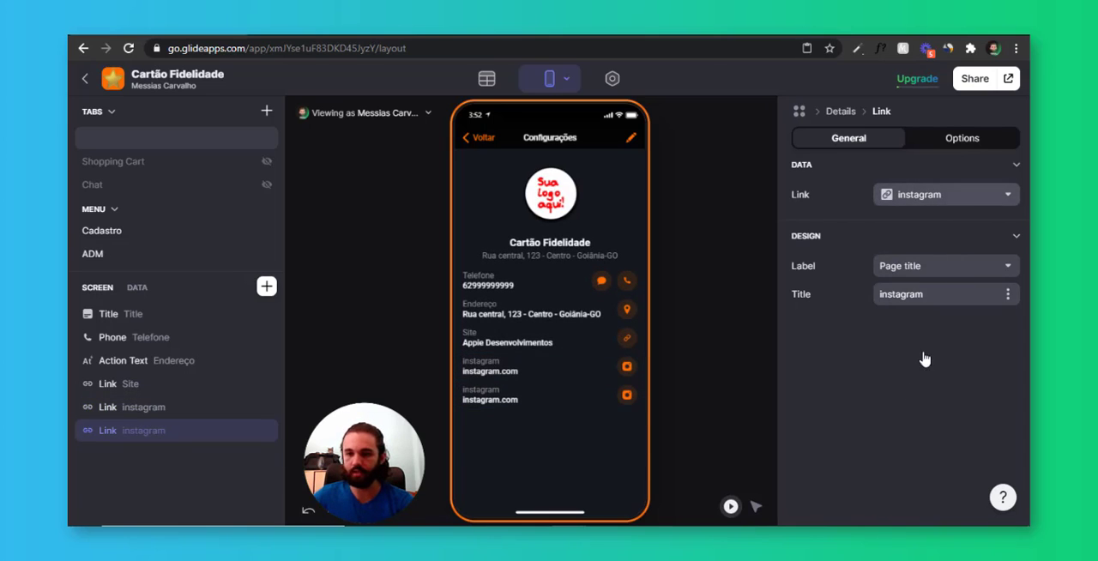
left_click(947, 194)
scroll(853, 429, "down", 1)
left_click(858, 445)
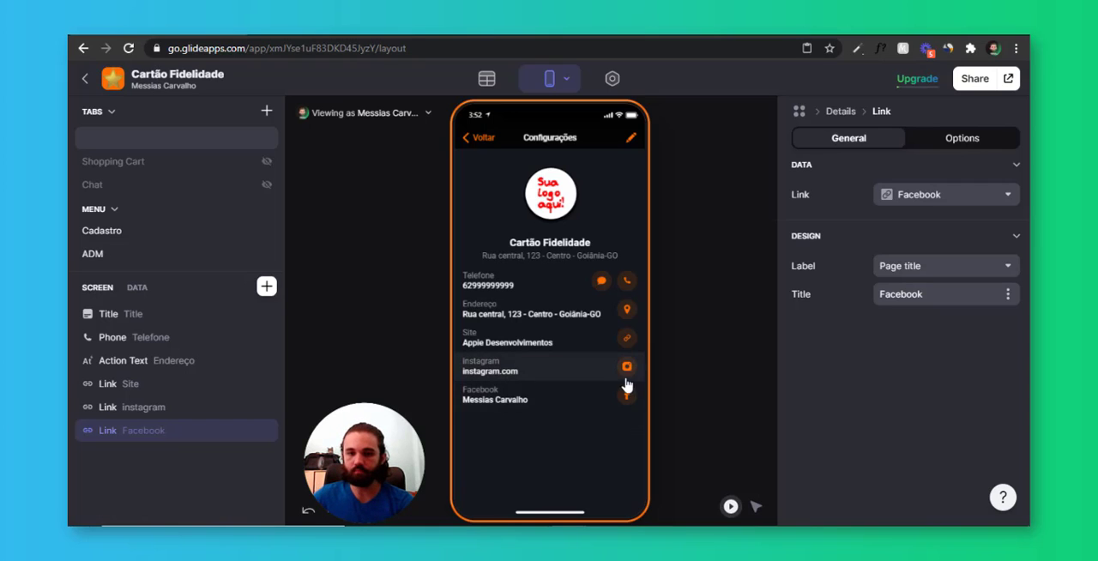
Add a Number Entry component for the Qtd para prêmio column to the Configurações screen
left_click(552, 462)
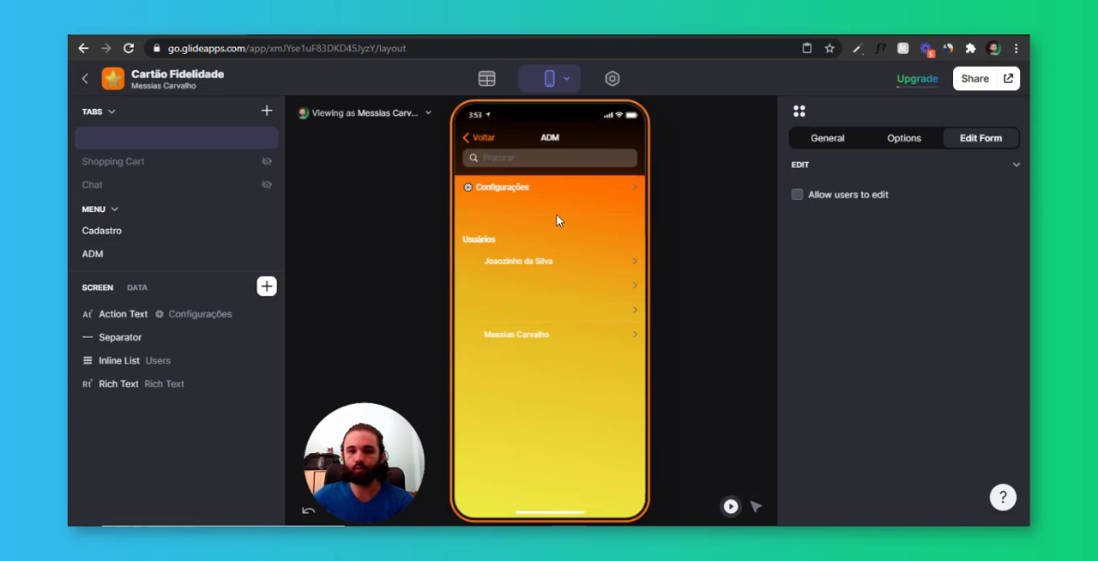
left_click(588, 191)
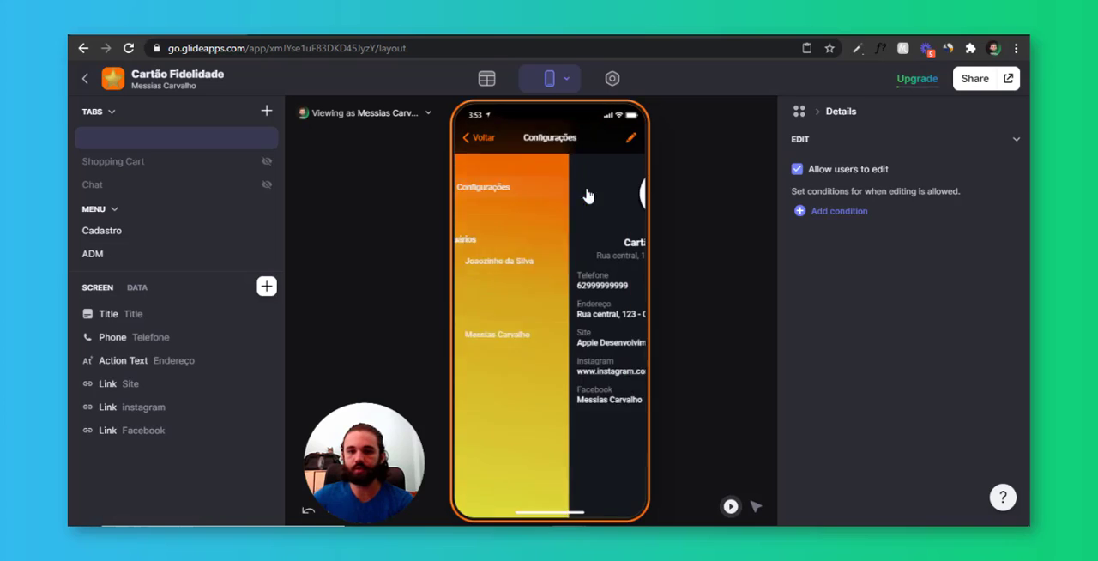
left_click(266, 286)
type("num")
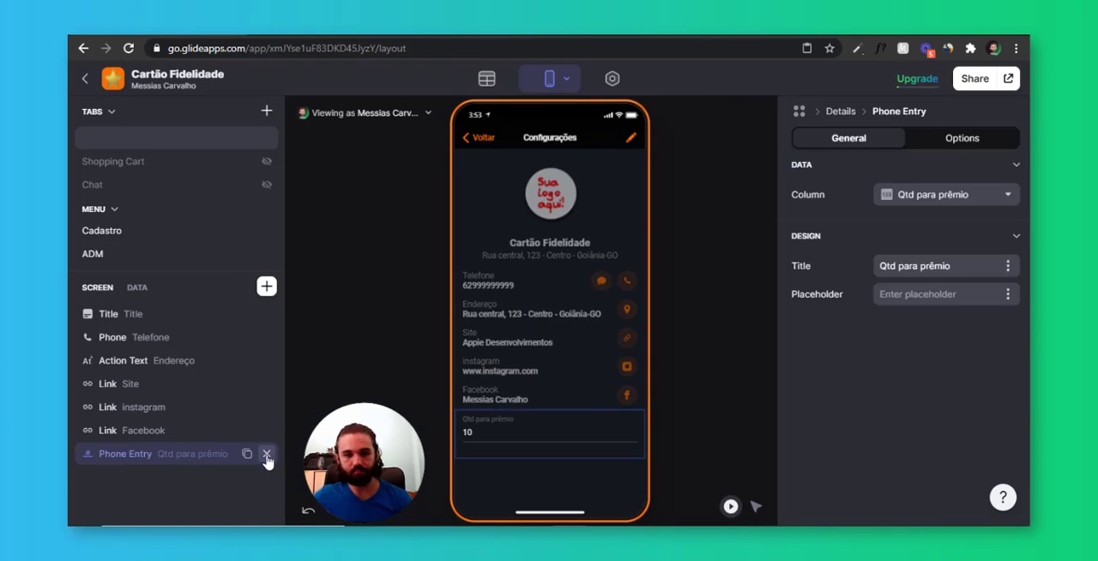
left_click(267, 455)
left_click(270, 295)
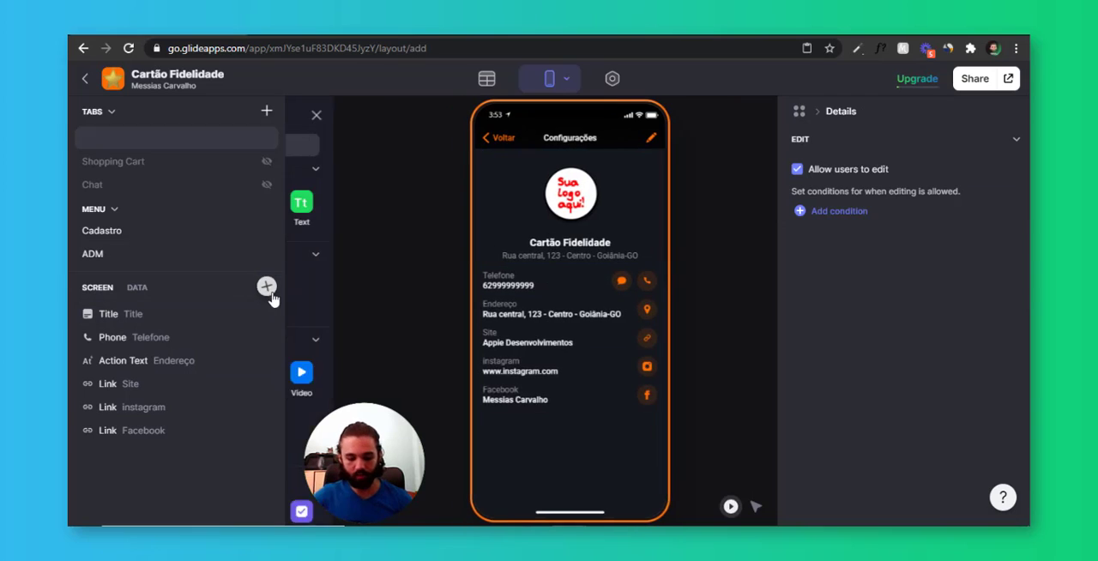
type("numb")
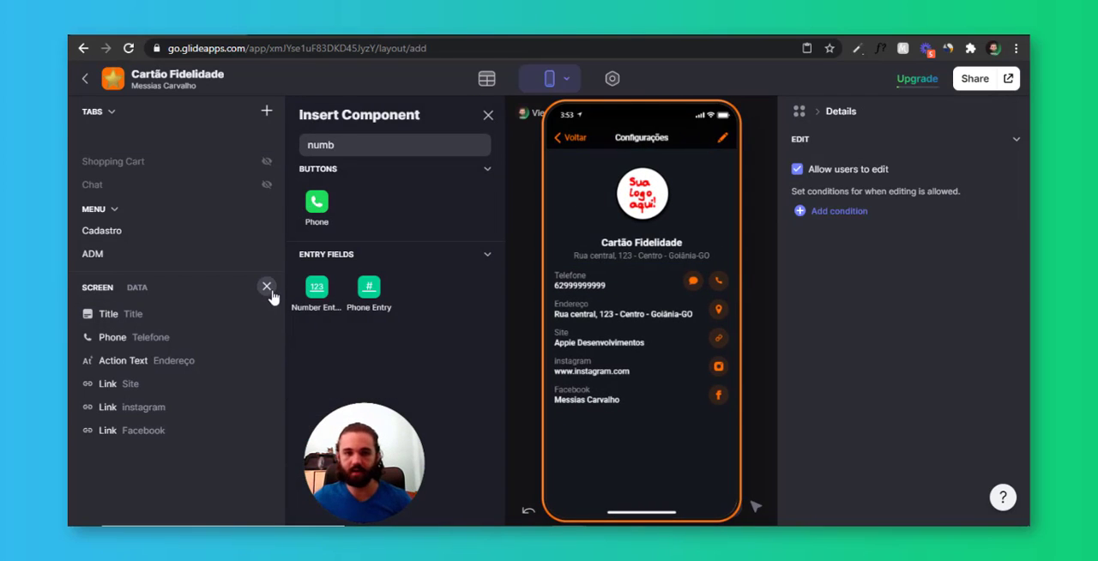
left_click(318, 313)
left_click(918, 201)
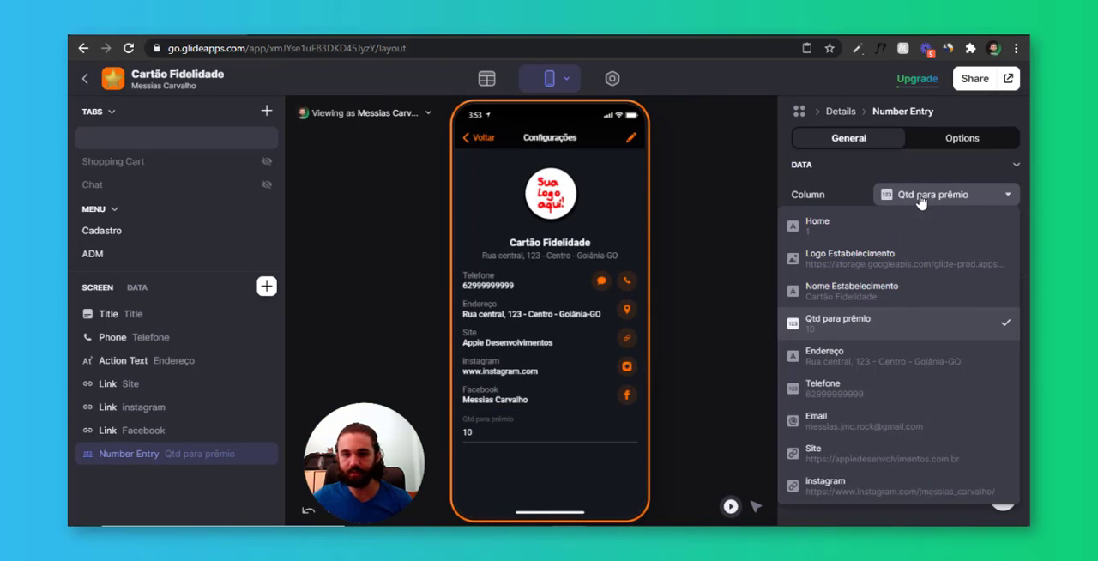
left_click(574, 477)
left_click(531, 478)
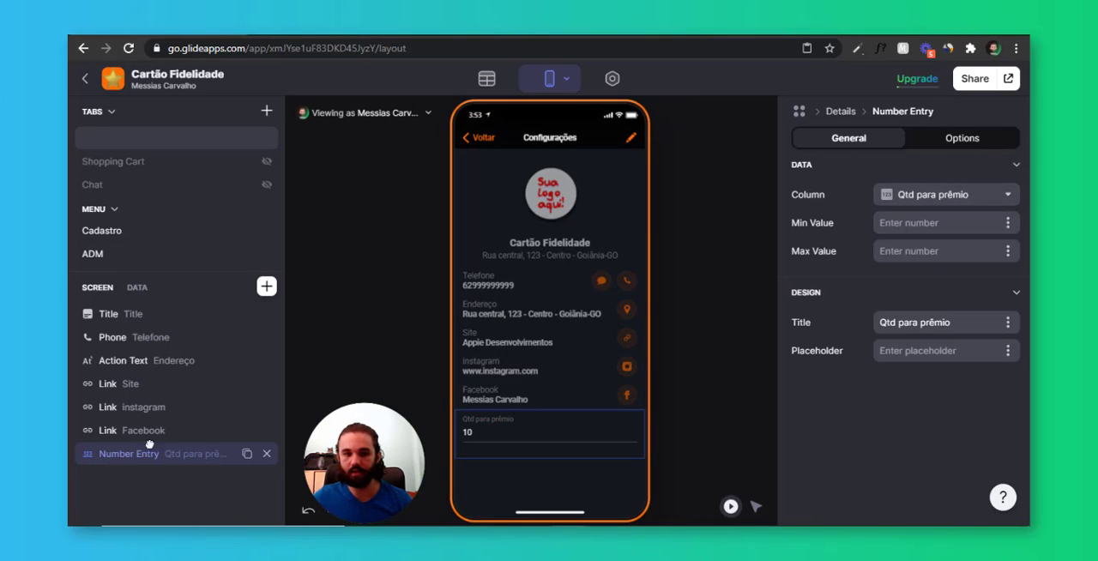
Move the number entry above the Title component and set its title to "Quantidade Para Prêmio"
left_click_drag(129, 454, 199, 313)
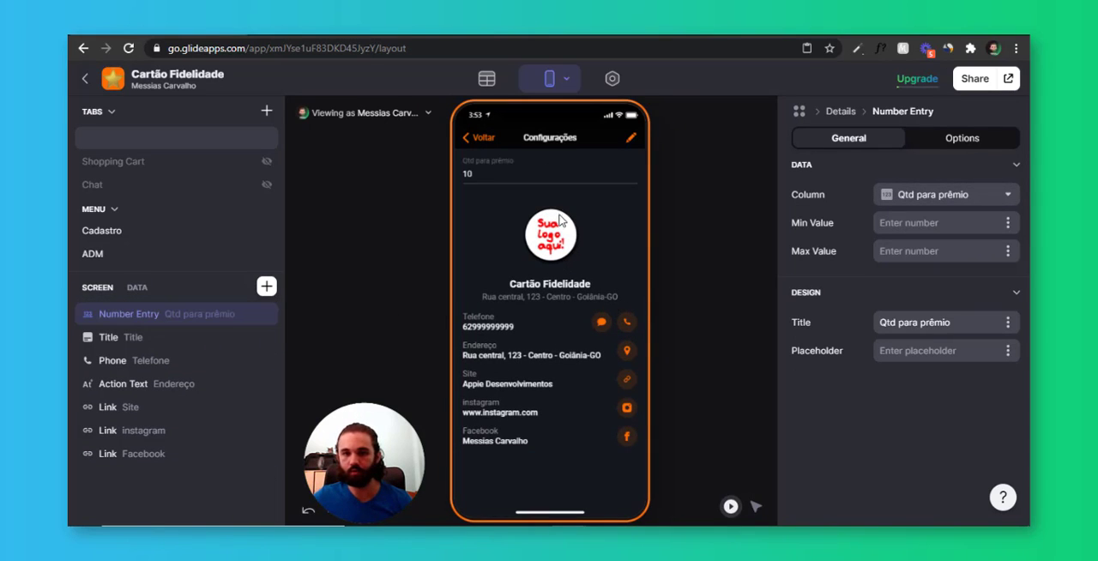
left_click(898, 321)
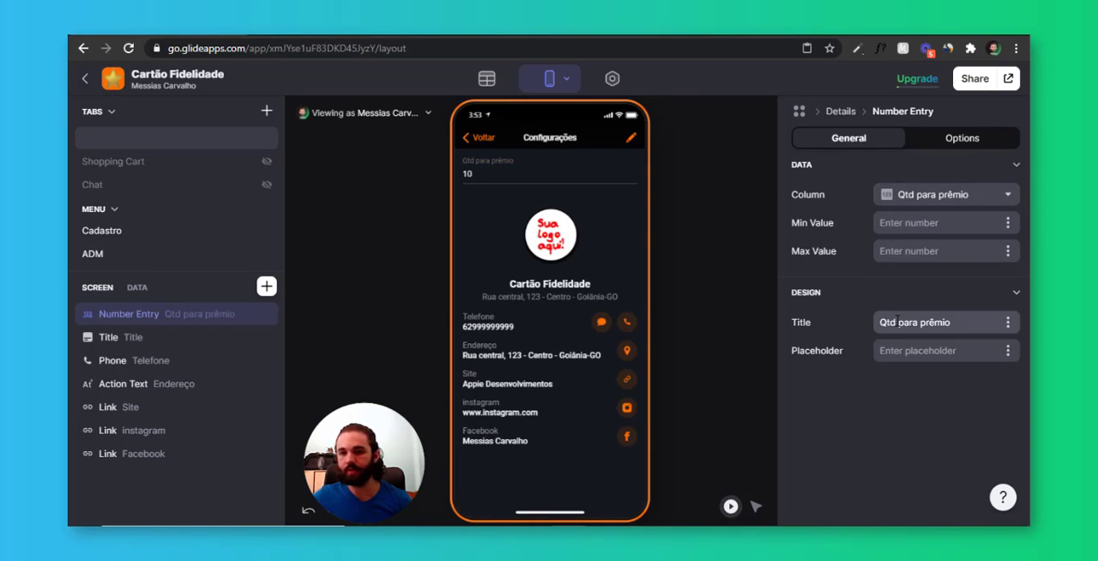
left_click_drag(898, 322, 829, 324)
type("Quantidade")
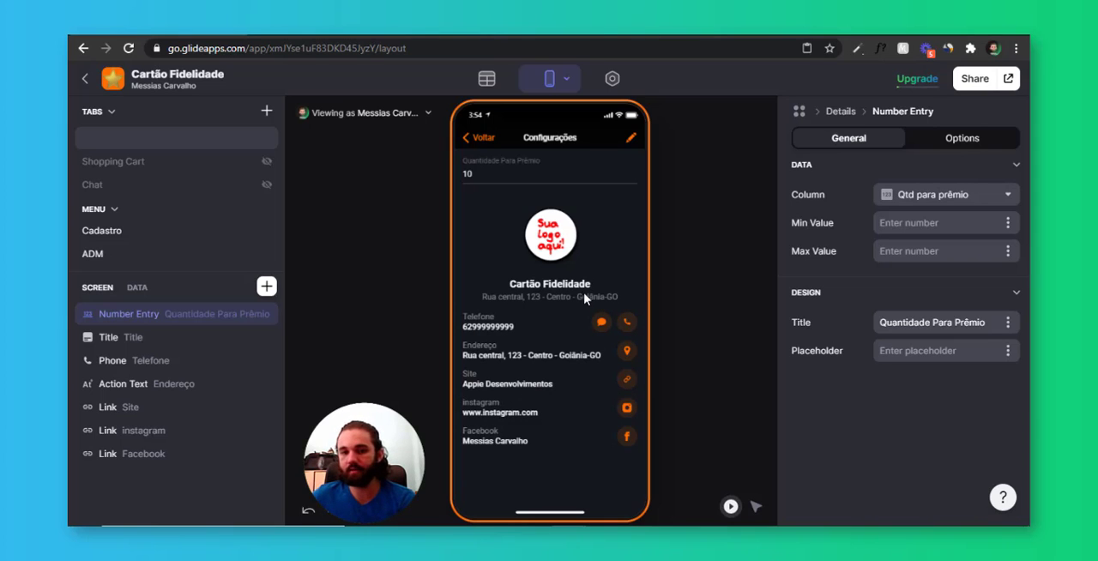
Return to the ADM screen and review the action settings of the Configurações action text
left_click(478, 138)
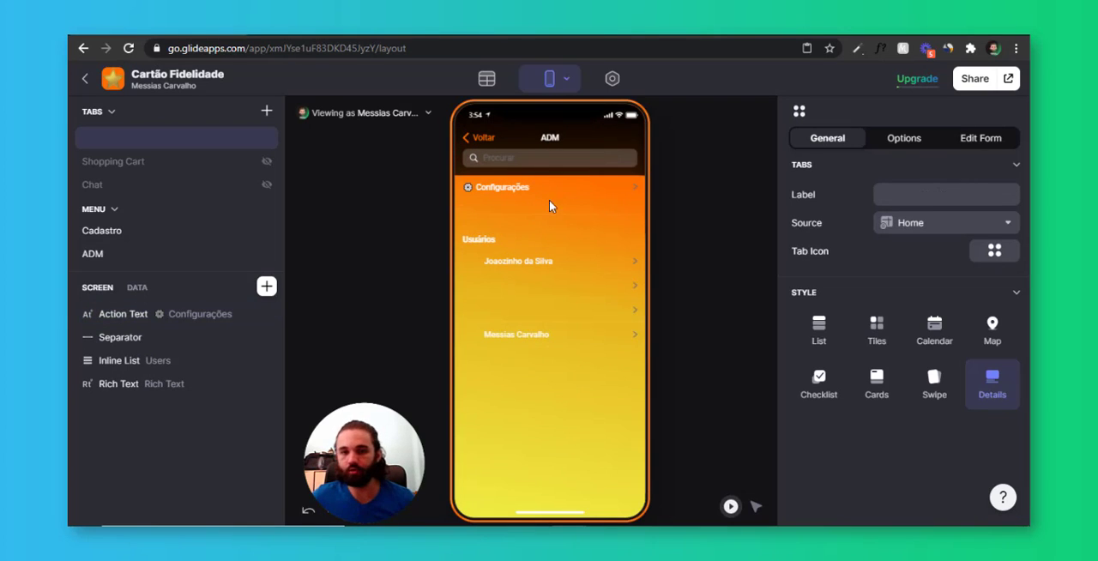
left_click(577, 204)
scroll(902, 397, "down", 3)
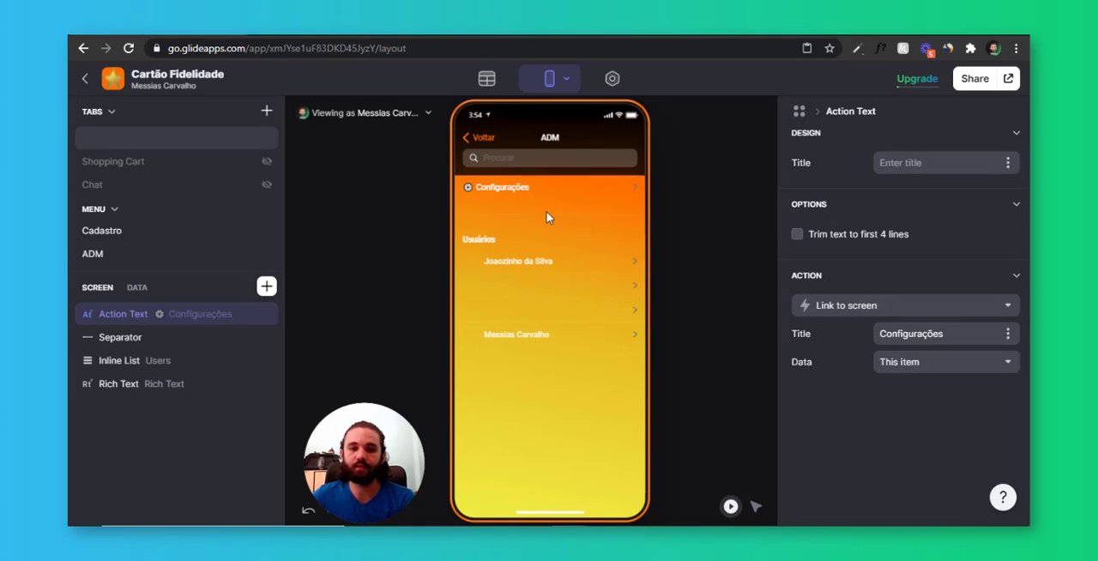
left_click(267, 111)
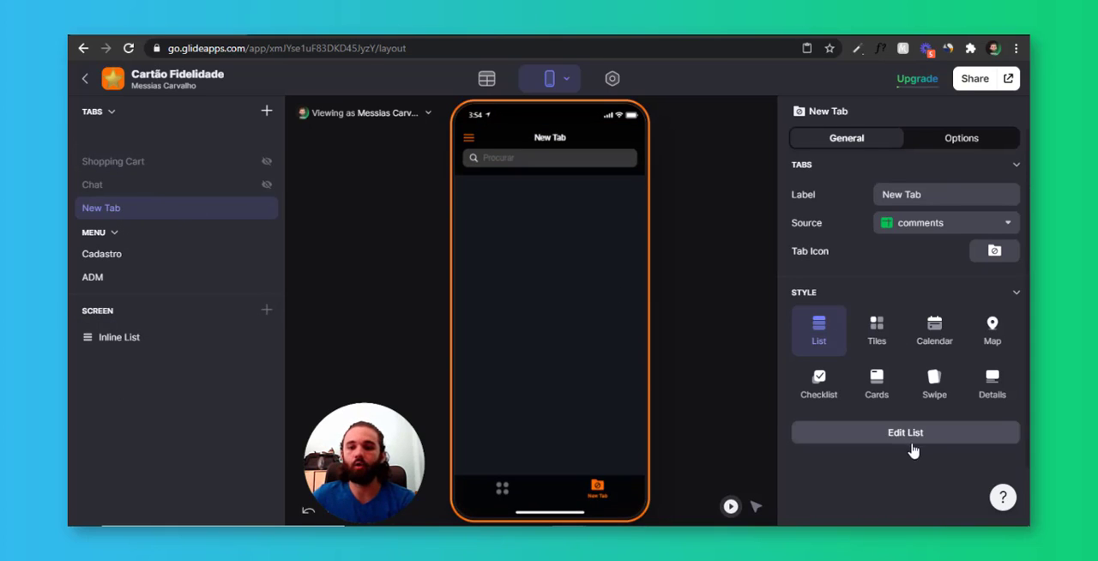
right_click(206, 216)
left_click(211, 261)
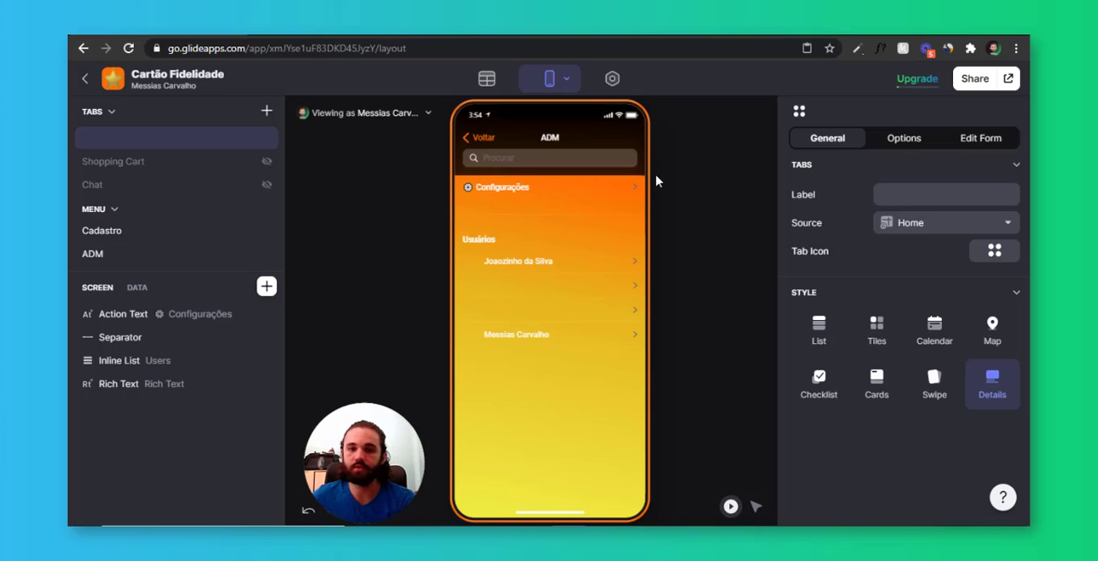
Check the Configurações screen and its edit form in the app preview
left_click(628, 196)
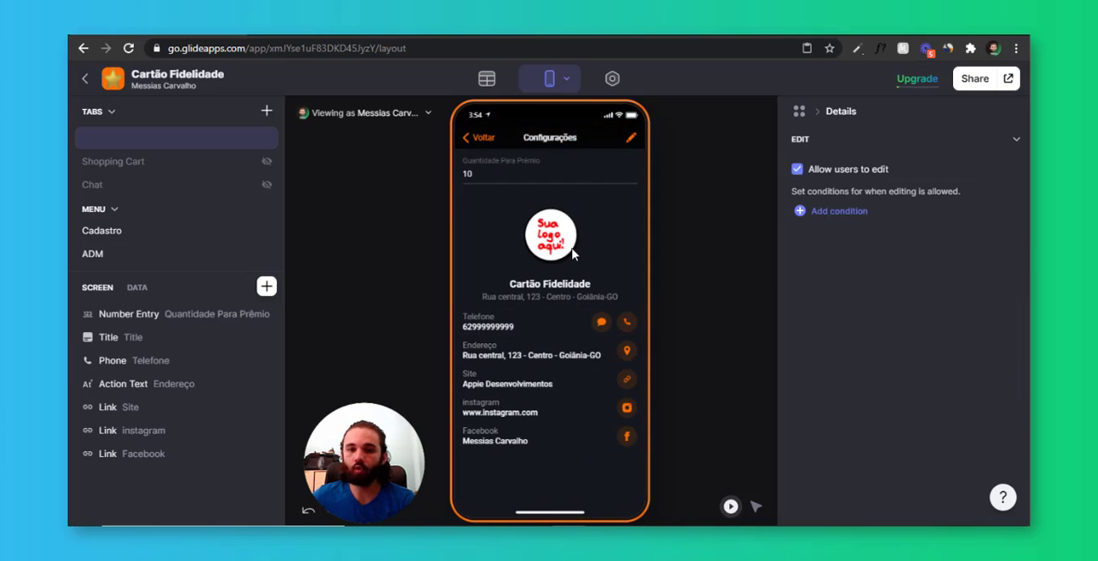
left_click(628, 142)
left_click(478, 137)
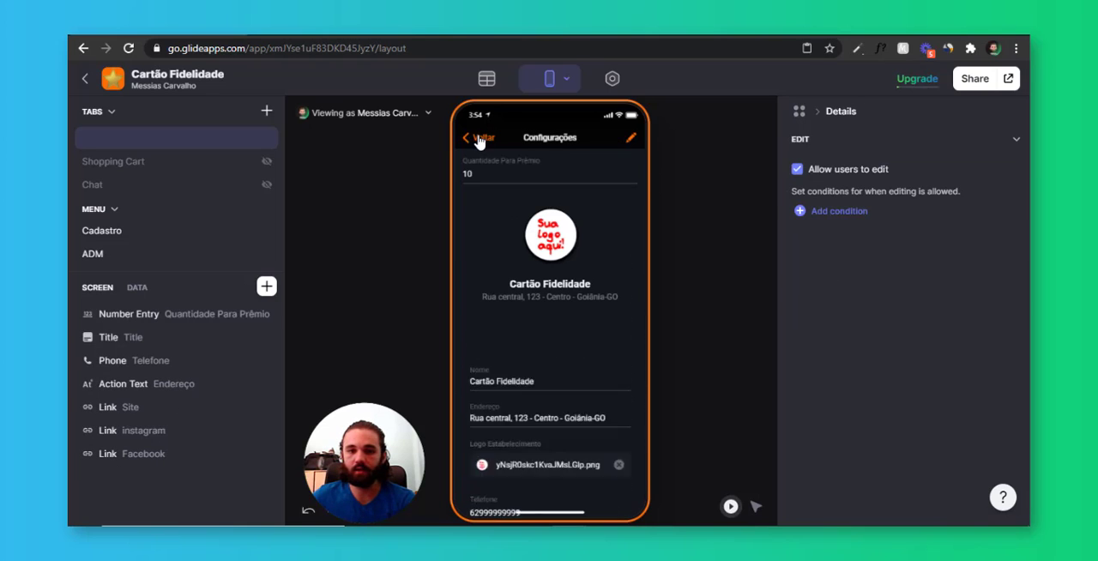
Add a Button component to the home screen and place it directly below the Logo Estabelecimento image
left_click(474, 141)
left_click(473, 143)
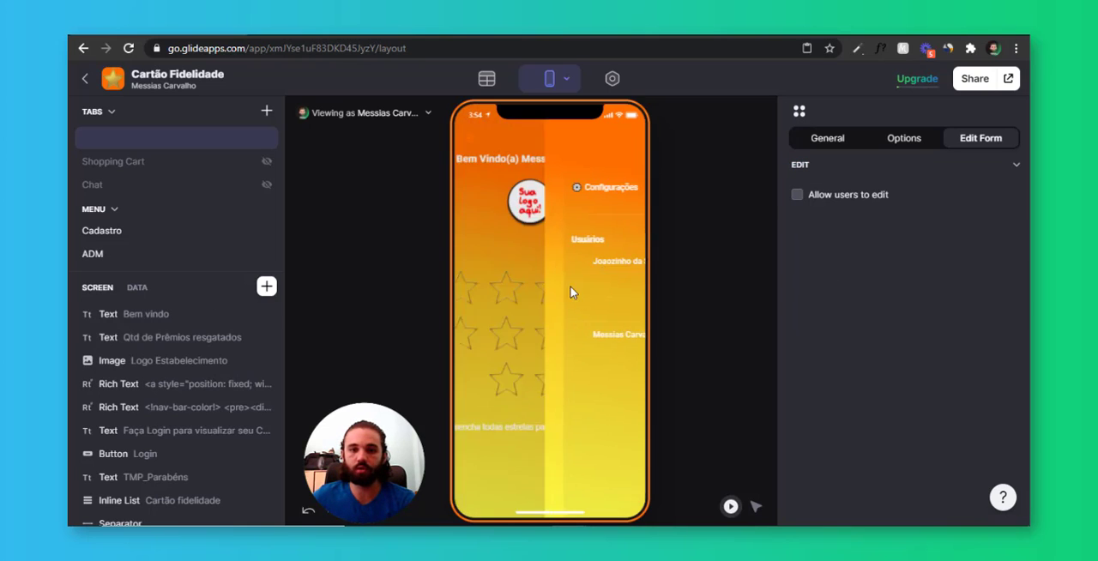
left_click(267, 287)
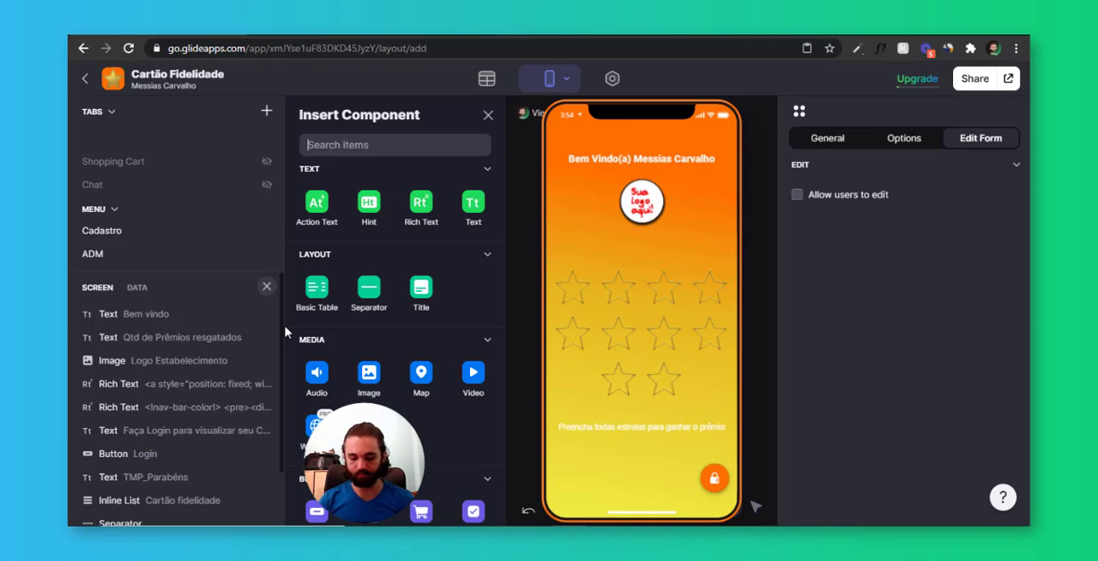
type("button")
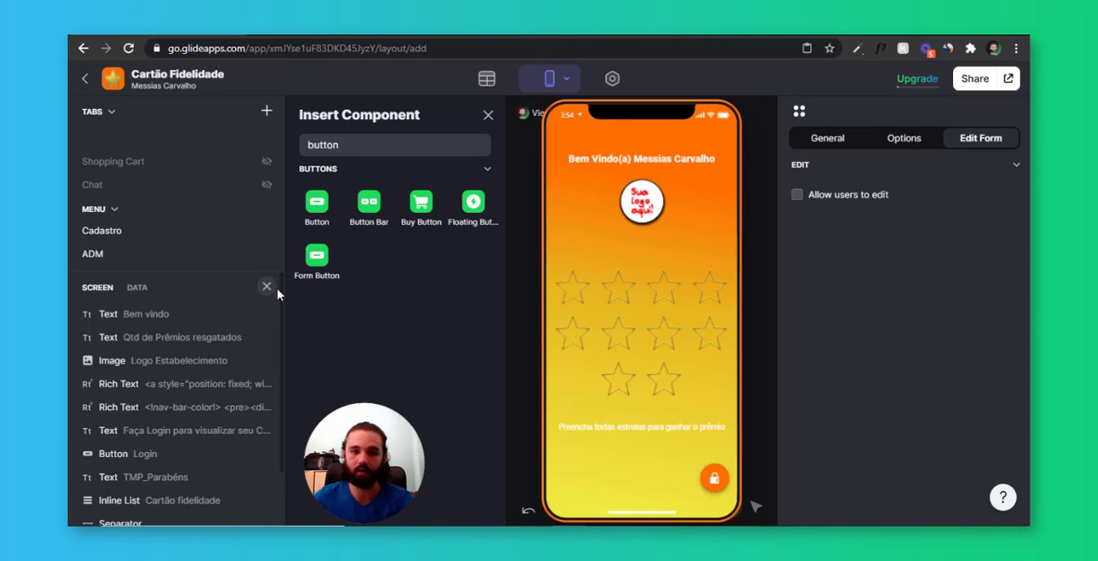
left_click(319, 206)
left_click_drag(193, 519, 198, 377)
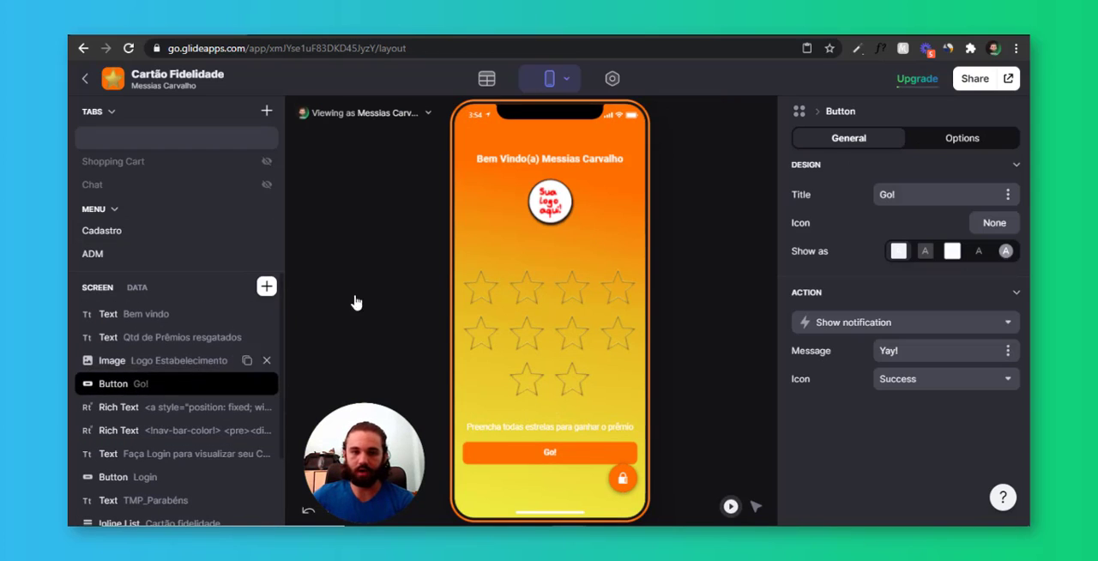
Set the new button's title to "Sobre" and show it in the text-only style
left_click(798, 202)
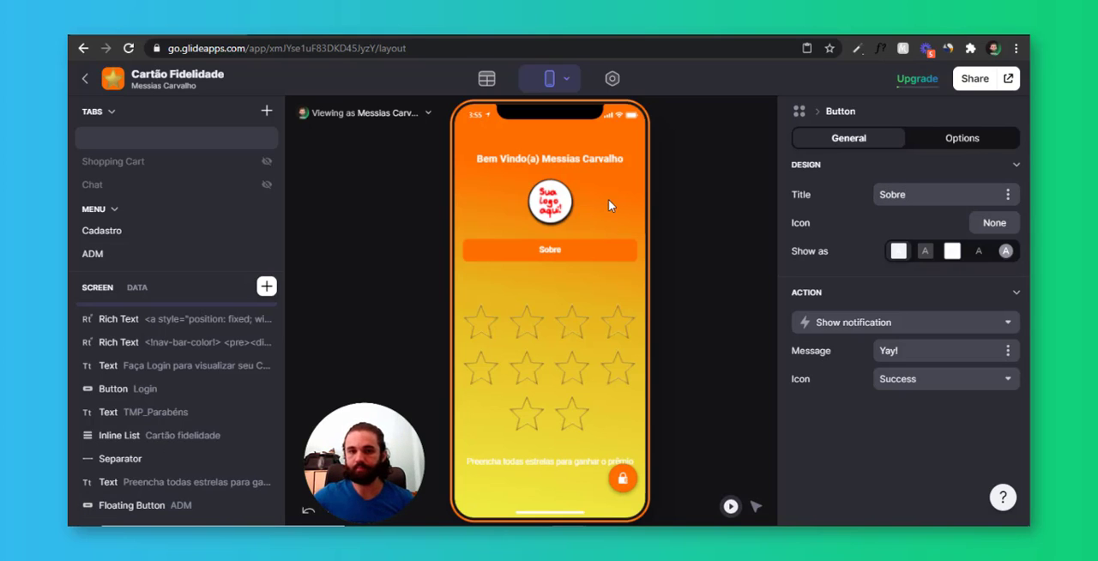
left_click(952, 254)
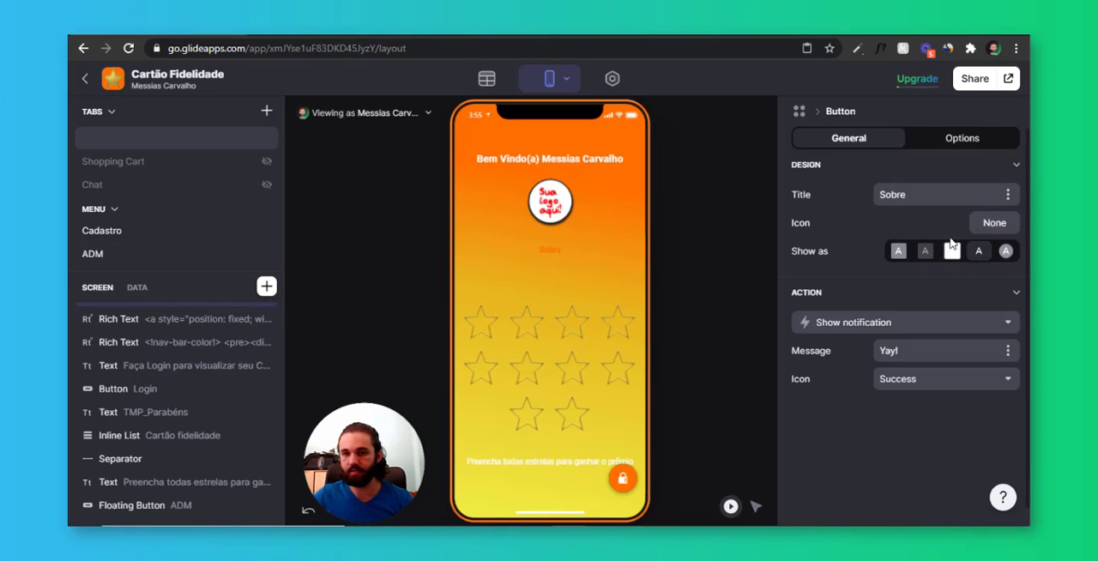
Search the icon library for "info" and give the Sobre button the filled circular information icon
left_click(990, 224)
left_click(598, 118)
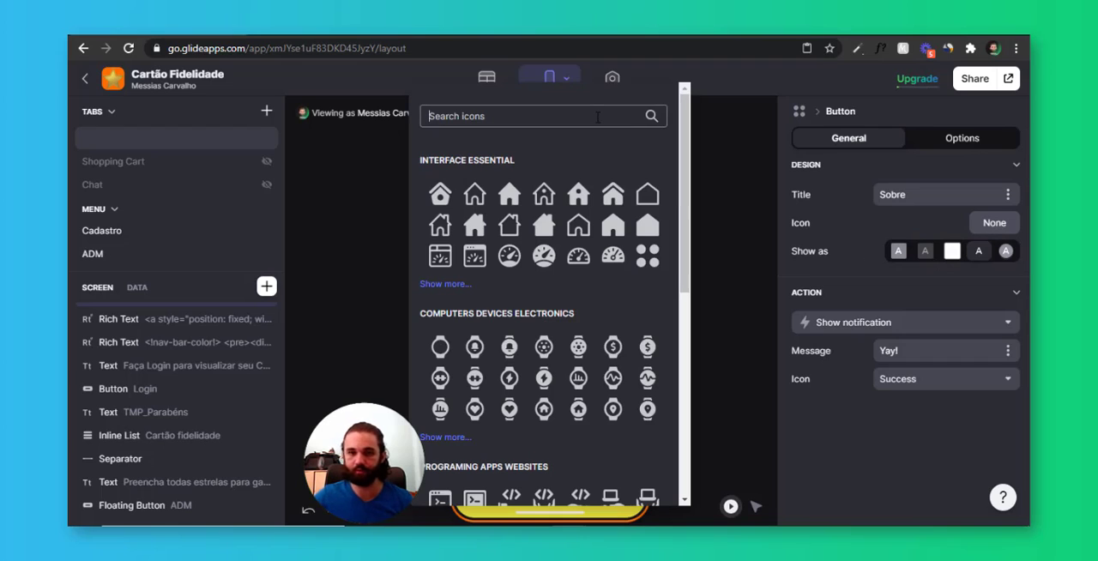
type("about")
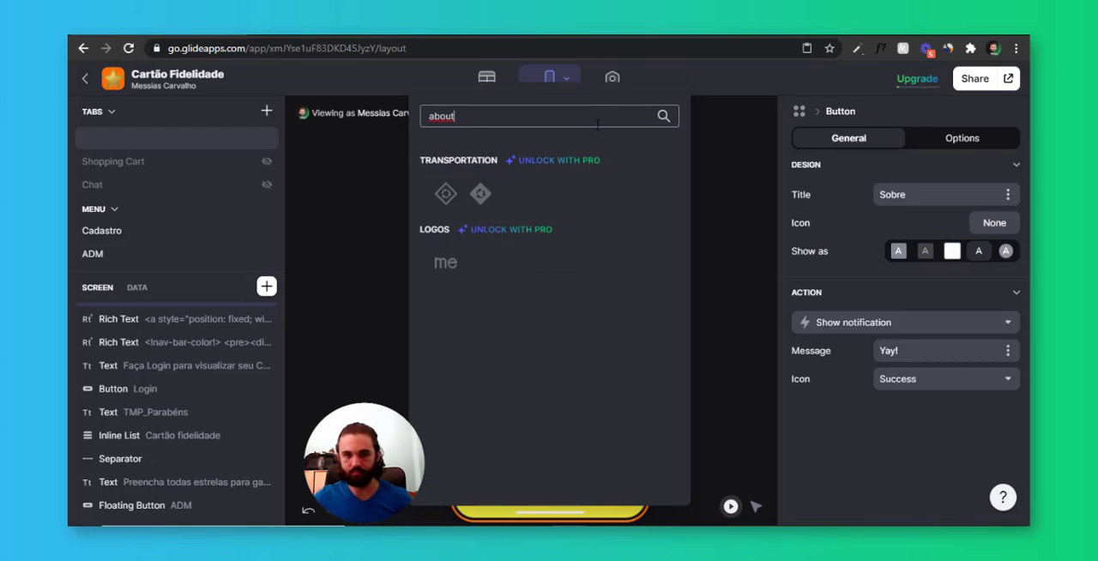
double_click(598, 125)
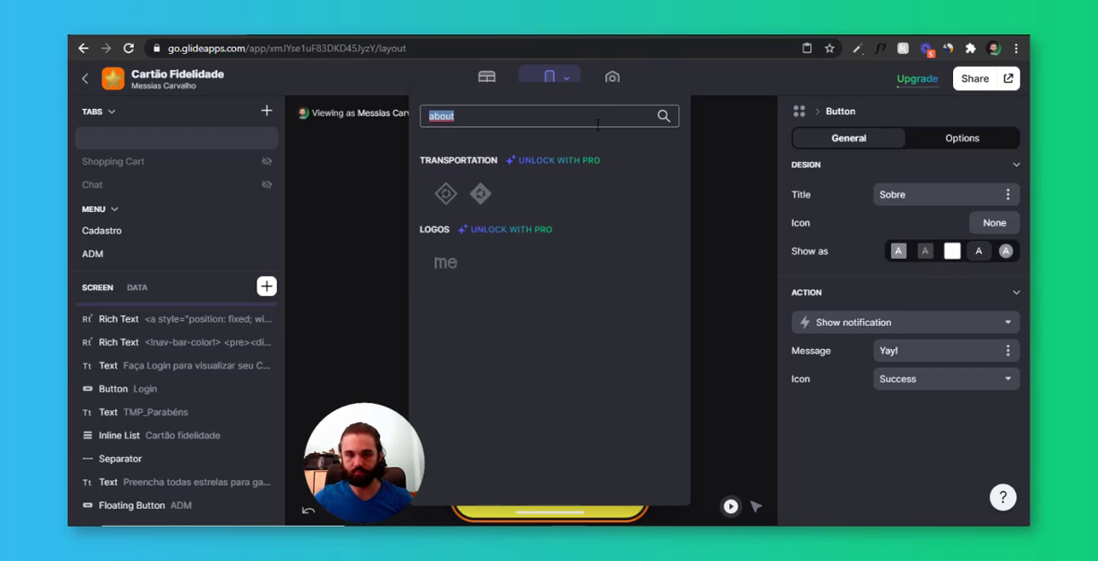
type("info")
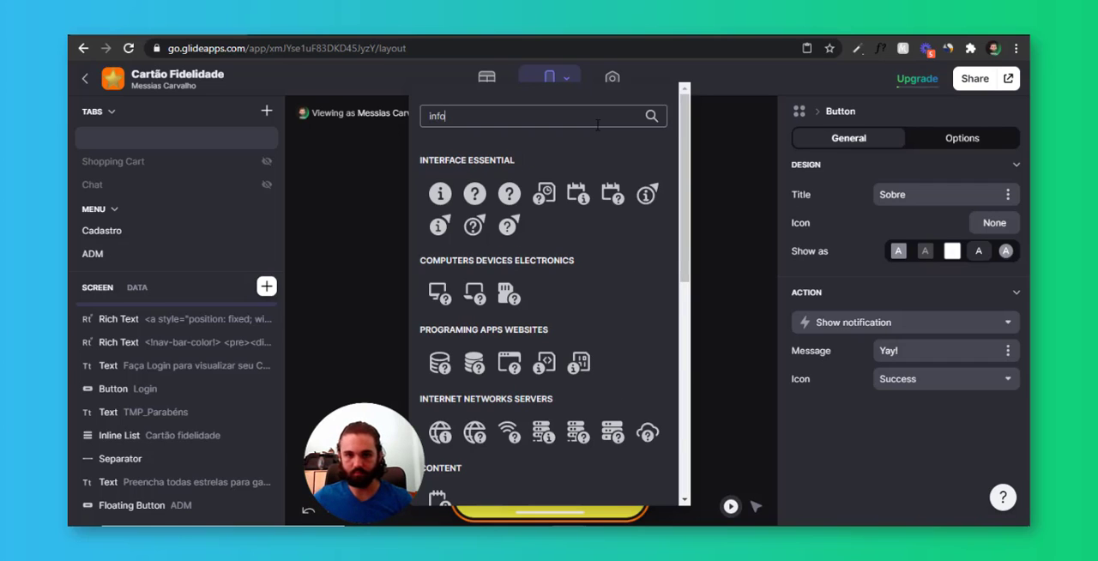
left_click(442, 189)
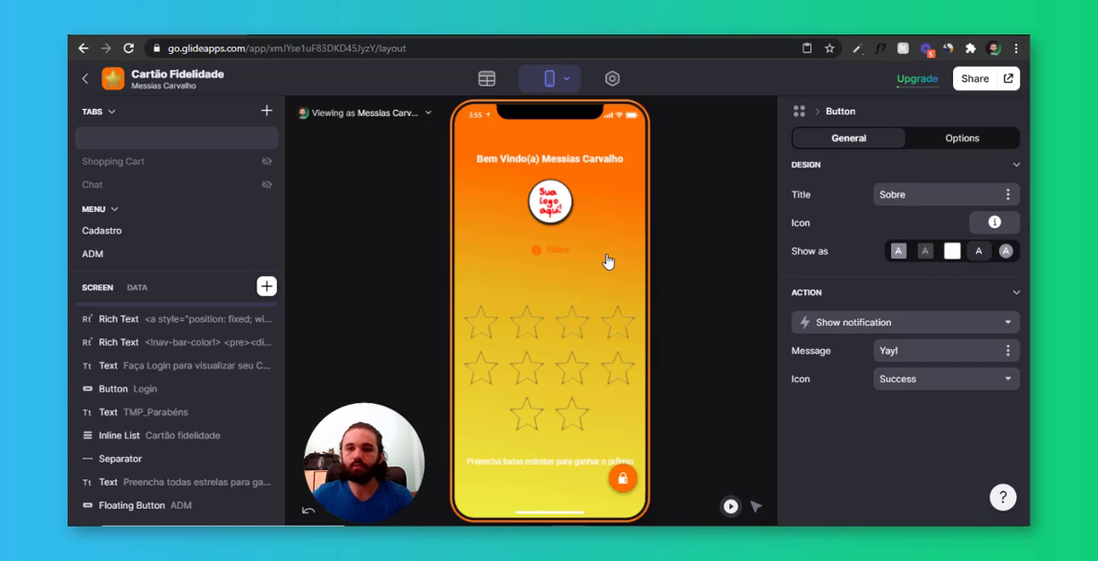
Change the app's appearance theme to Pure (dark) and return to the layout editor
left_click(612, 78)
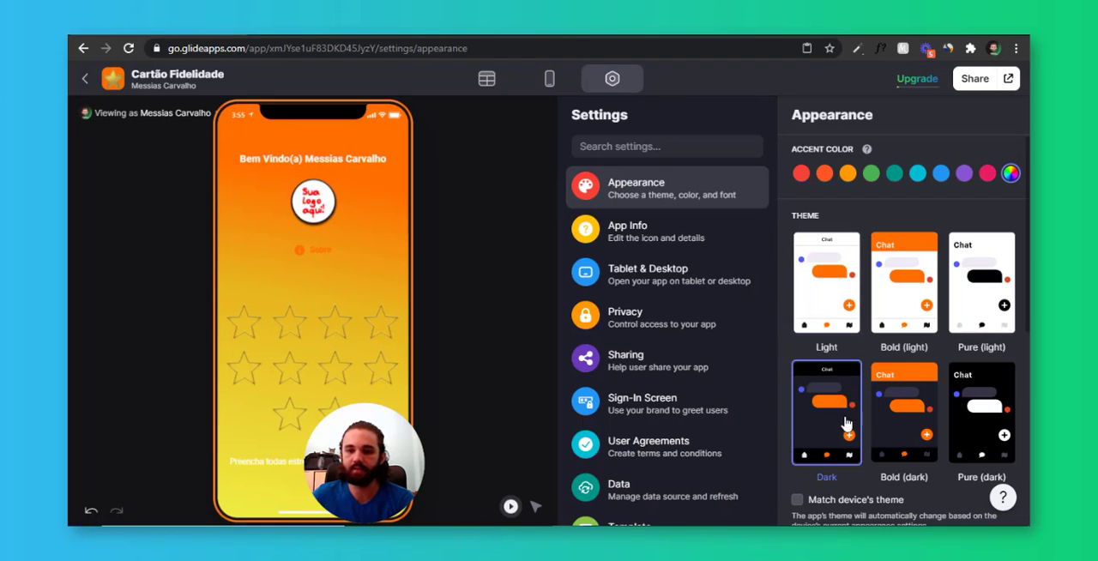
left_click(993, 420)
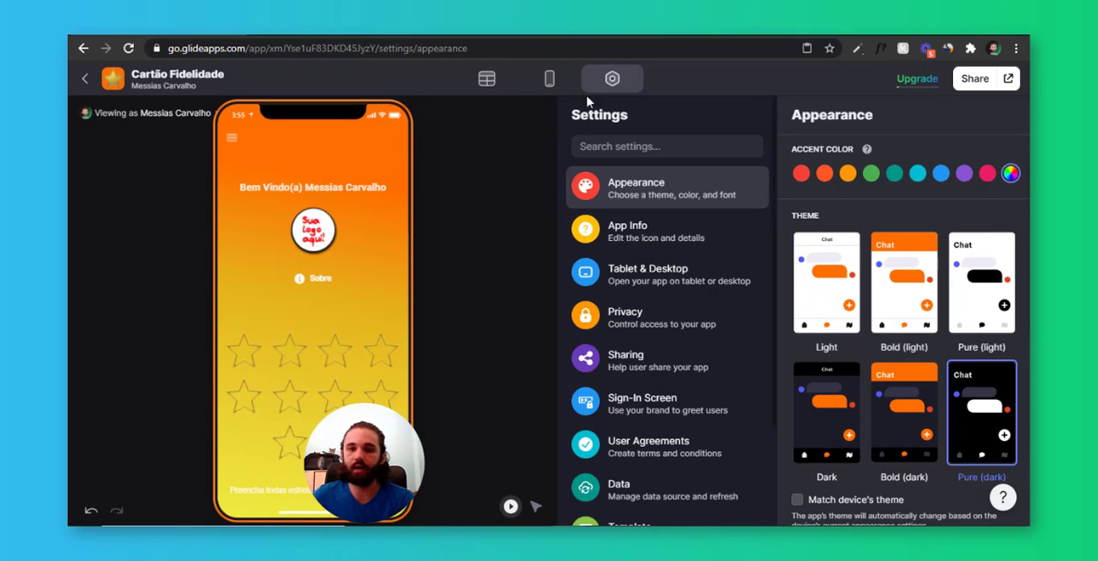
left_click(550, 78)
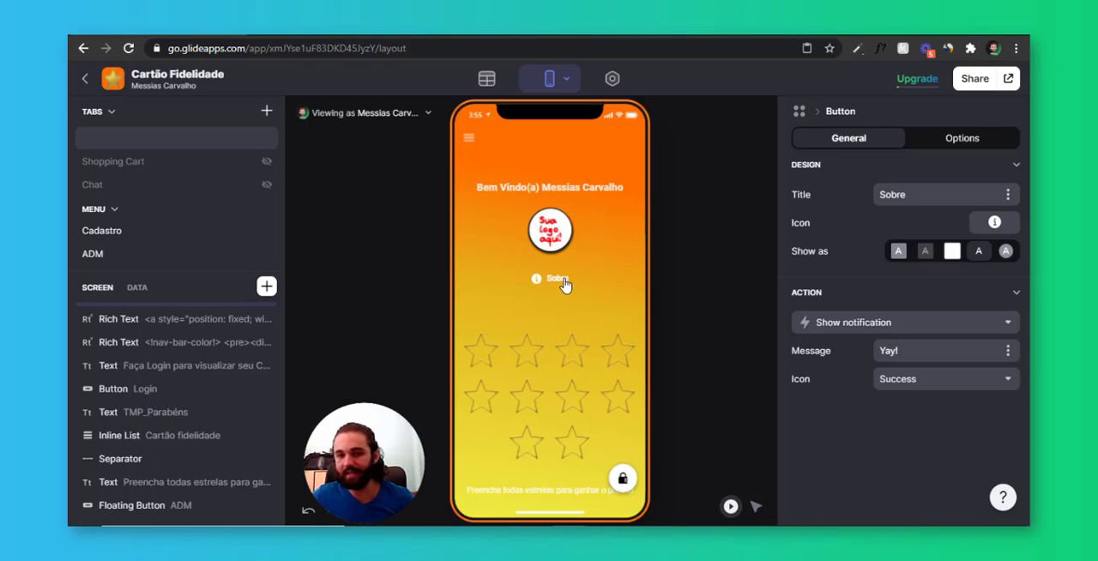
left_click(900, 322)
scroll(867, 223, "down", 1)
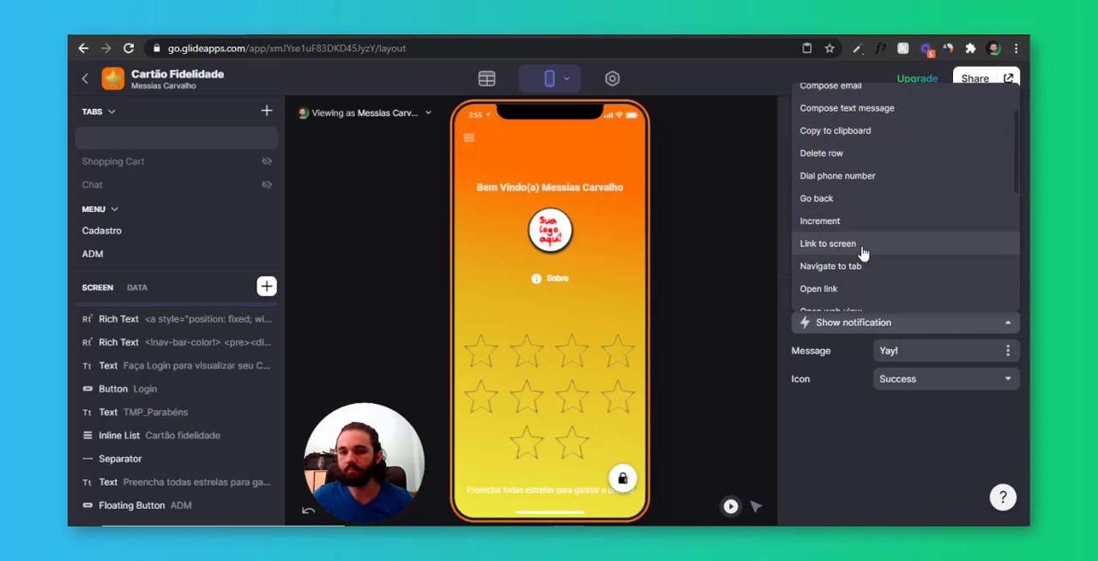
scroll(875, 275, "down", 1)
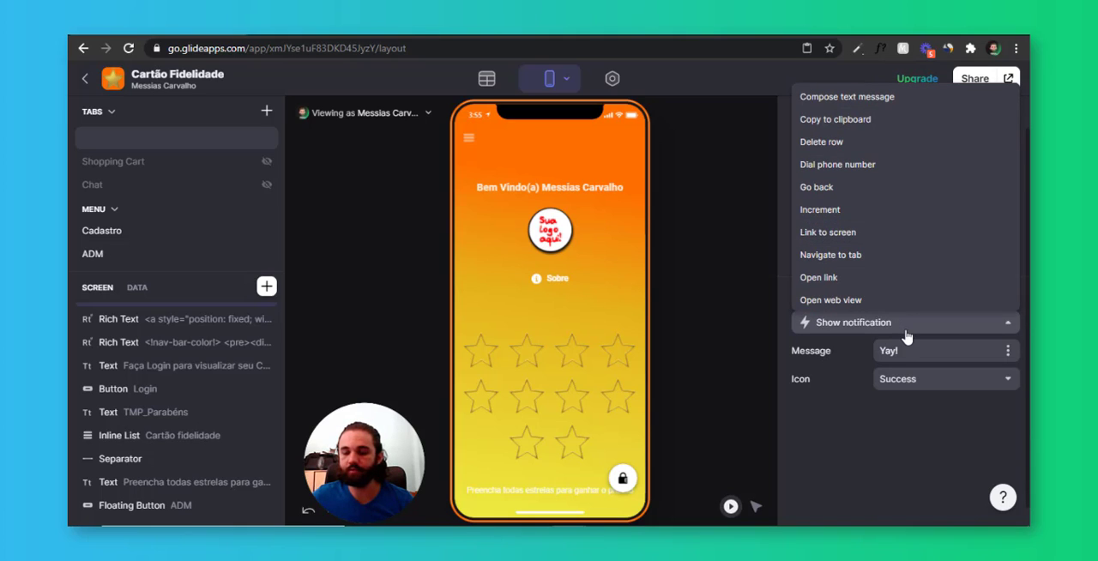
left_click(906, 333)
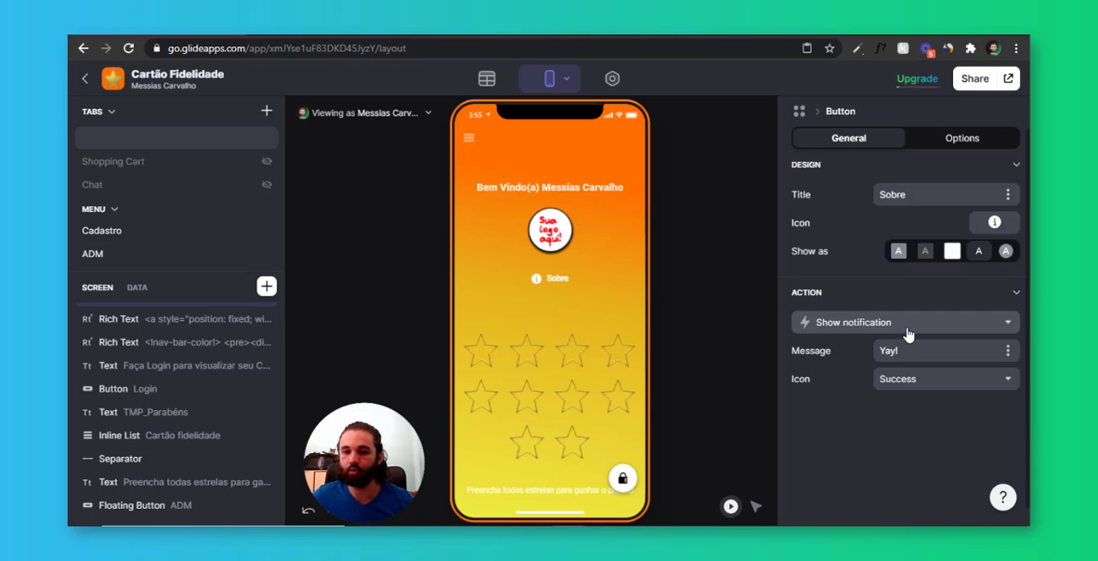
Add a new tab to the app and name it "Sobre"
left_click(266, 111)
double_click(95, 212)
type("S")
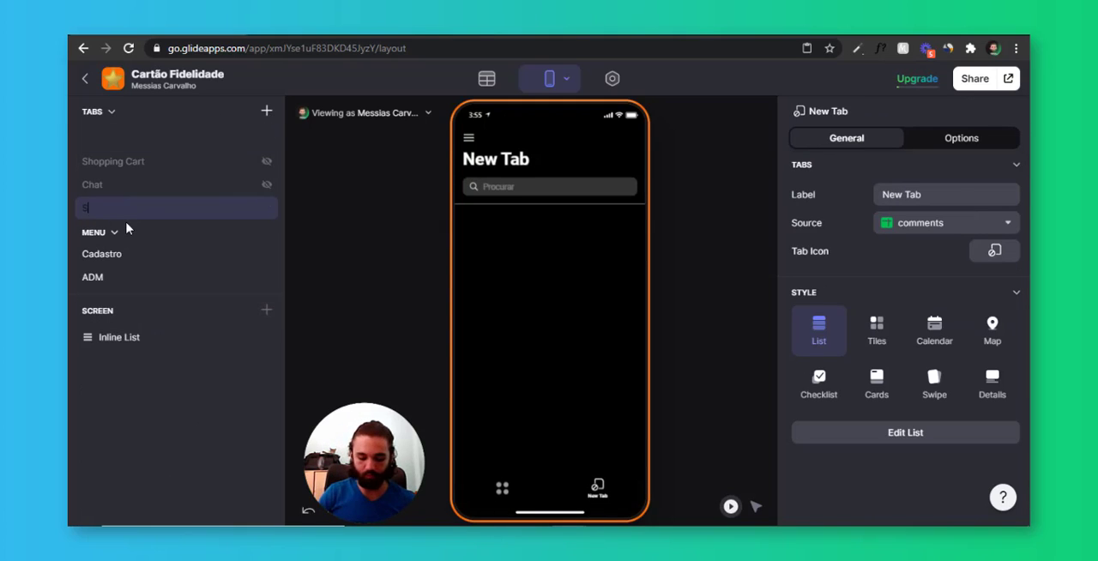
type("obre")
key("Return")
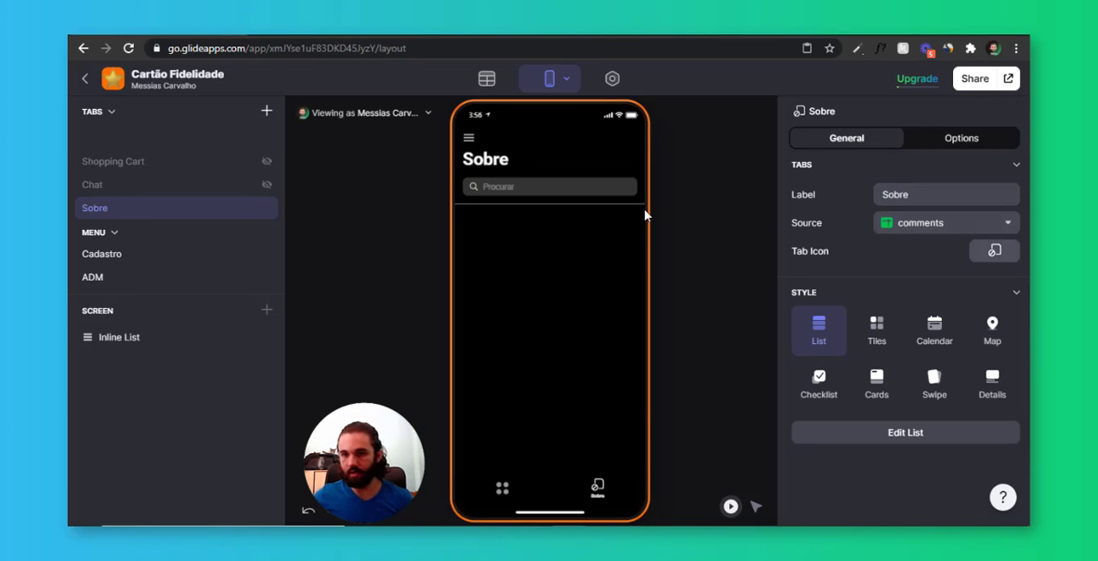
Set the Sobre tab's data source to the Home table
left_click(949, 223)
left_click(960, 250)
left_click(942, 224)
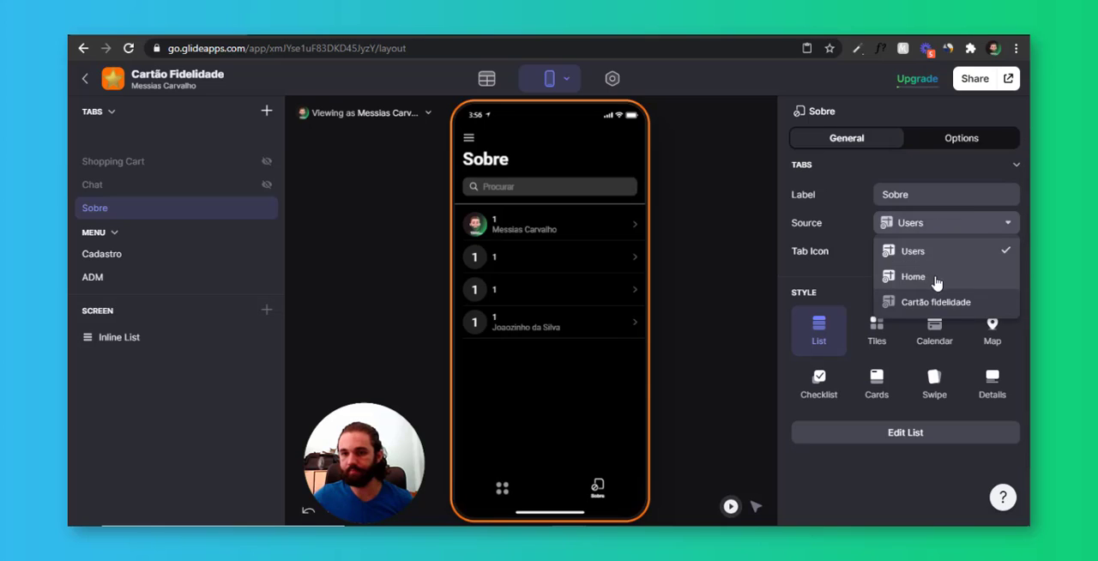
left_click(939, 275)
Give the Sobre tab the filled circular "info" icon and switch its style to Details
left_click(994, 250)
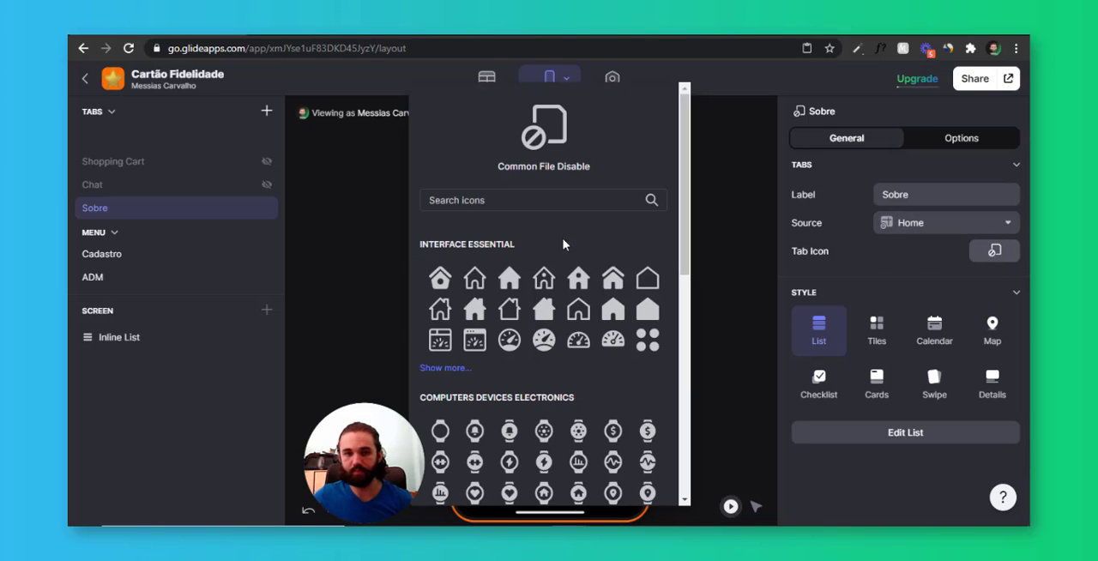
left_click(537, 200)
type("info")
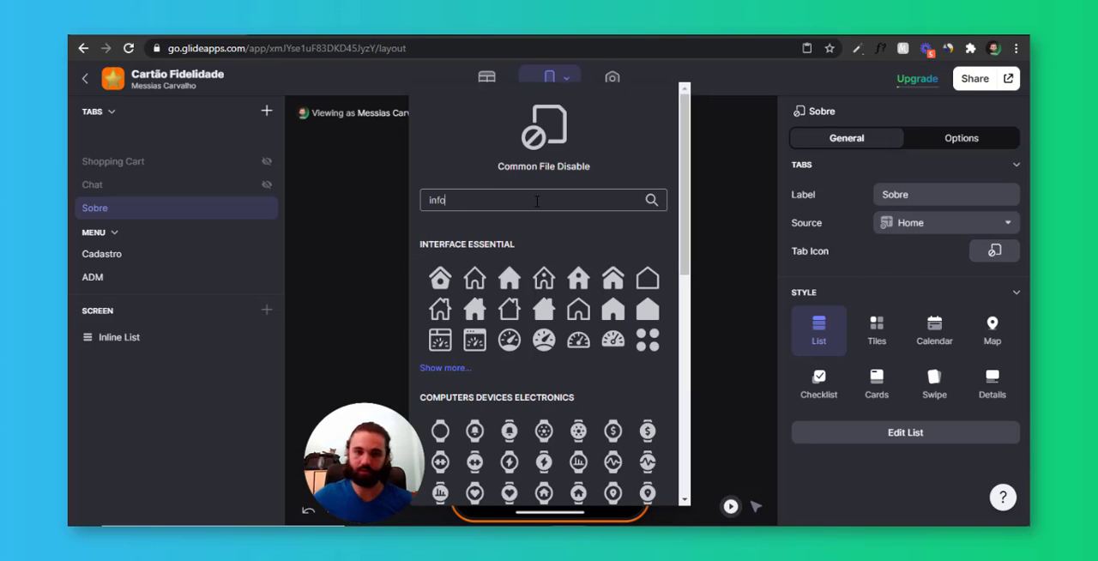
left_click(440, 278)
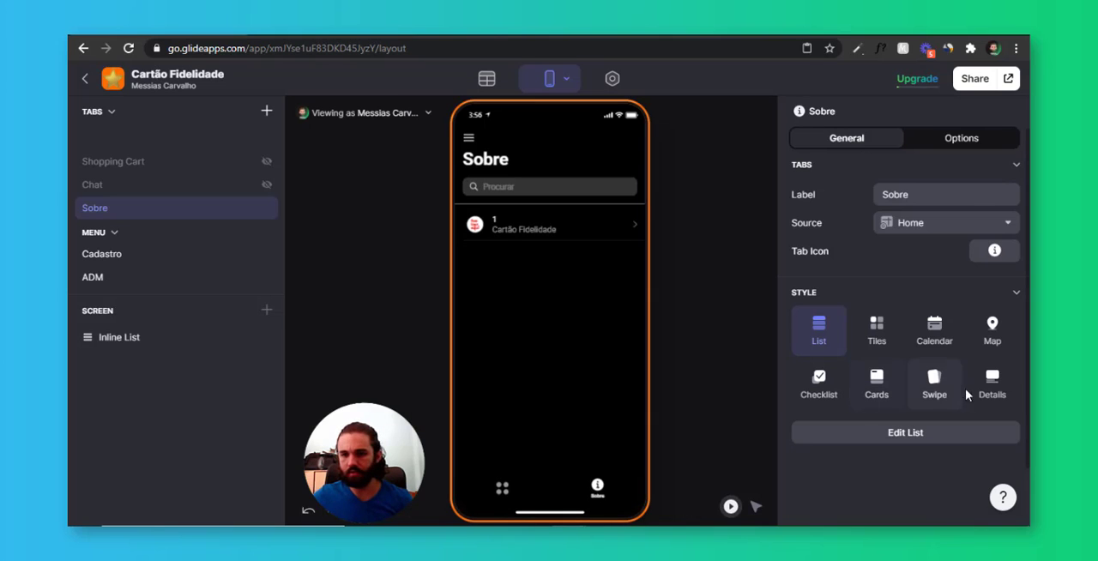
left_click(968, 393)
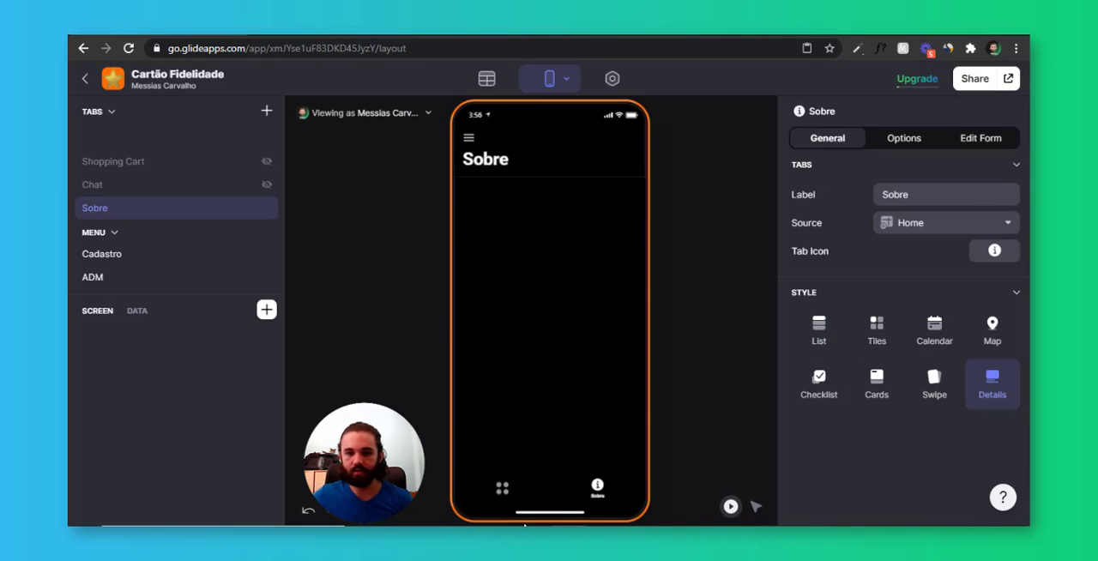
Copy the full gradient background code from the home screen's first Rich Text component
left_click(502, 488)
scroll(186, 447, "down", 2)
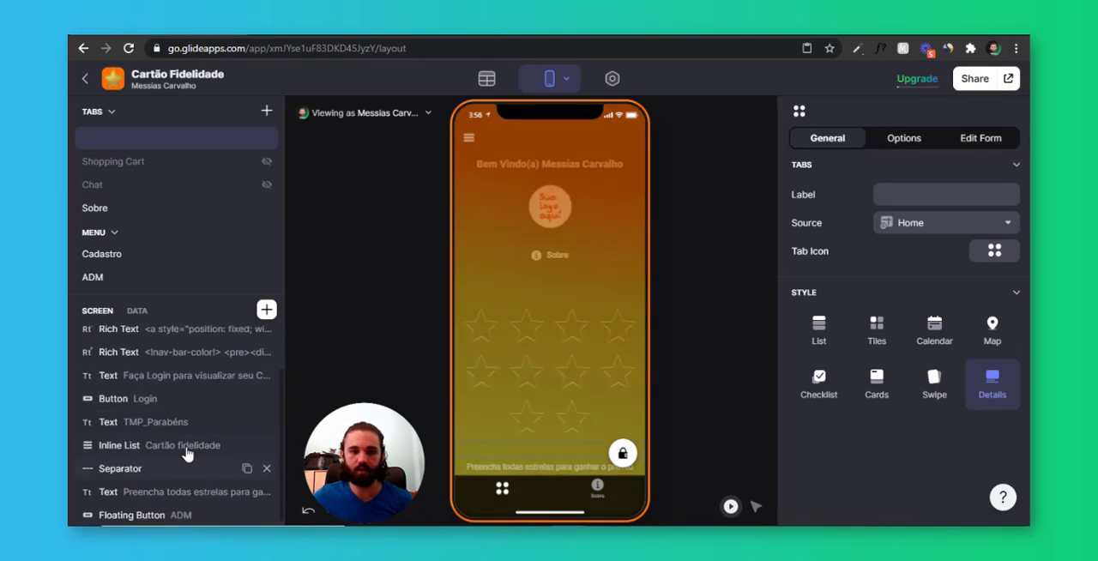
scroll(197, 369, "up", 2)
scroll(189, 382, "down", 3)
scroll(189, 395, "up", 2)
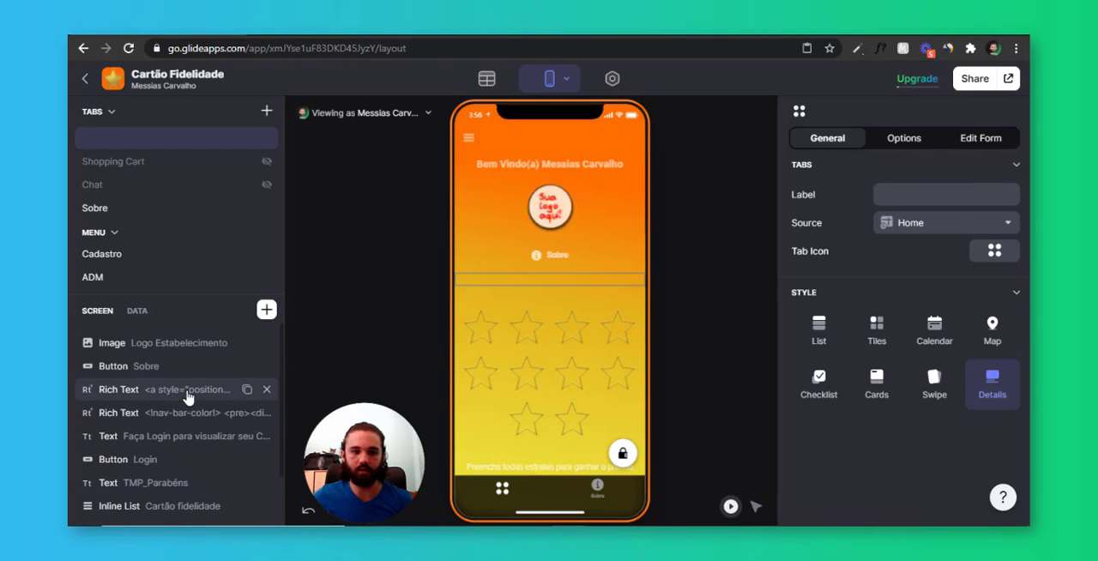
left_click(186, 390)
left_click(948, 260)
key("ctrl+a")
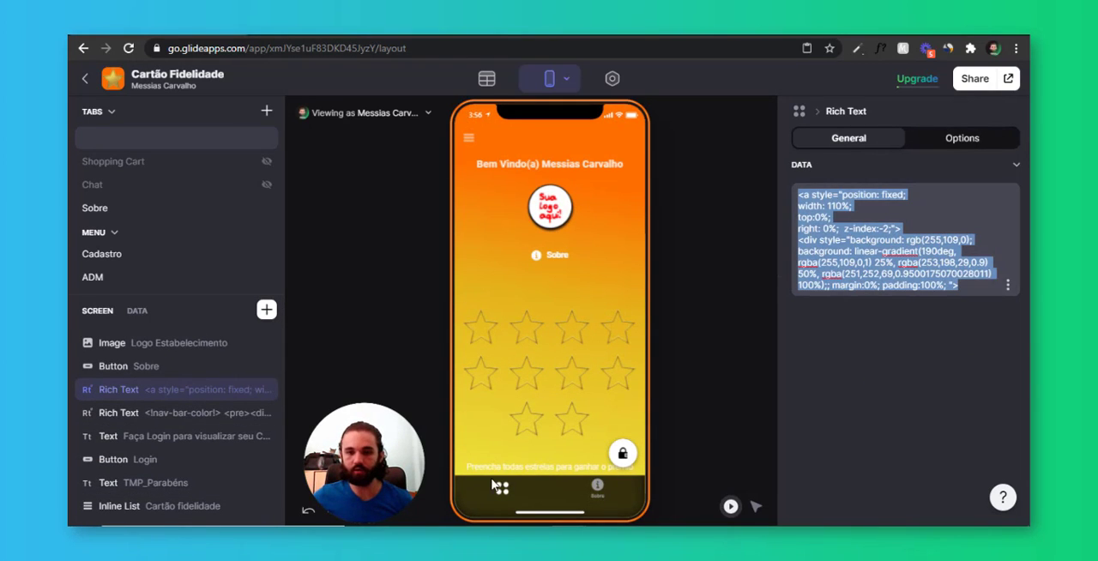
Add a Rich Text component to the Sobre screen and fill it with the copied gradient background code as custom text
left_click(592, 490)
left_click(267, 311)
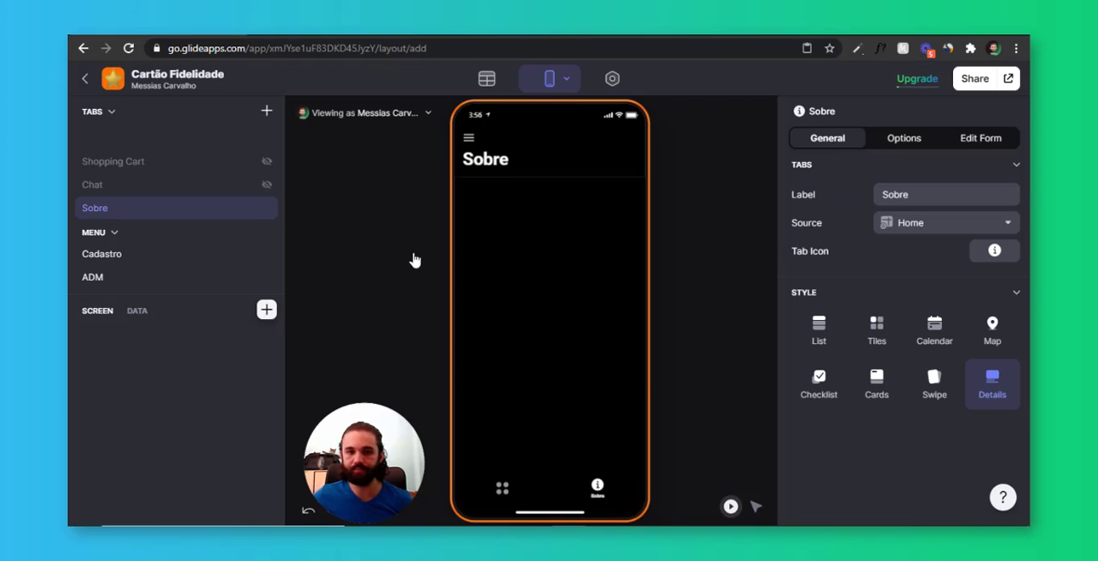
left_click(421, 203)
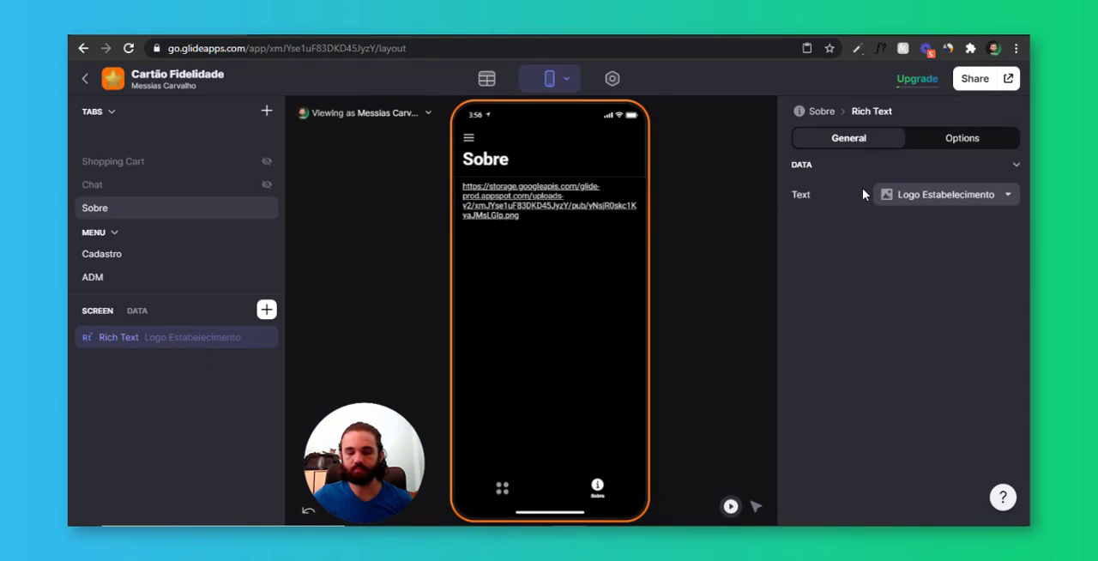
left_click(909, 194)
left_click(915, 220)
type("<a style=\"position: fixed; width: 110%; top:0%; right: 0%;  z-index:-2;\"> <div style=\"background: rgb(255,109,0); background: linear-gradient(190deg, rgba(255,109,0,1) 25%, rgba(253,198,29,0.9) 50%, rgba(251,252,69,0.9500175070028011) 100%);; margin:0%; padding:100%; \">")
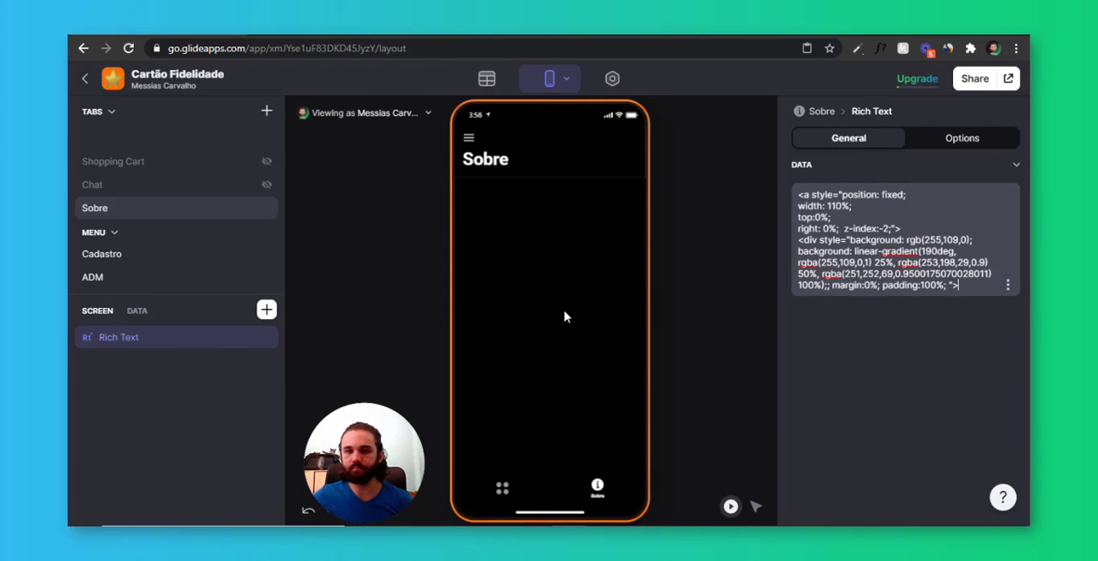
Copy the full nav-bar-color style code from the home screen's second Rich Text component
left_click(503, 488)
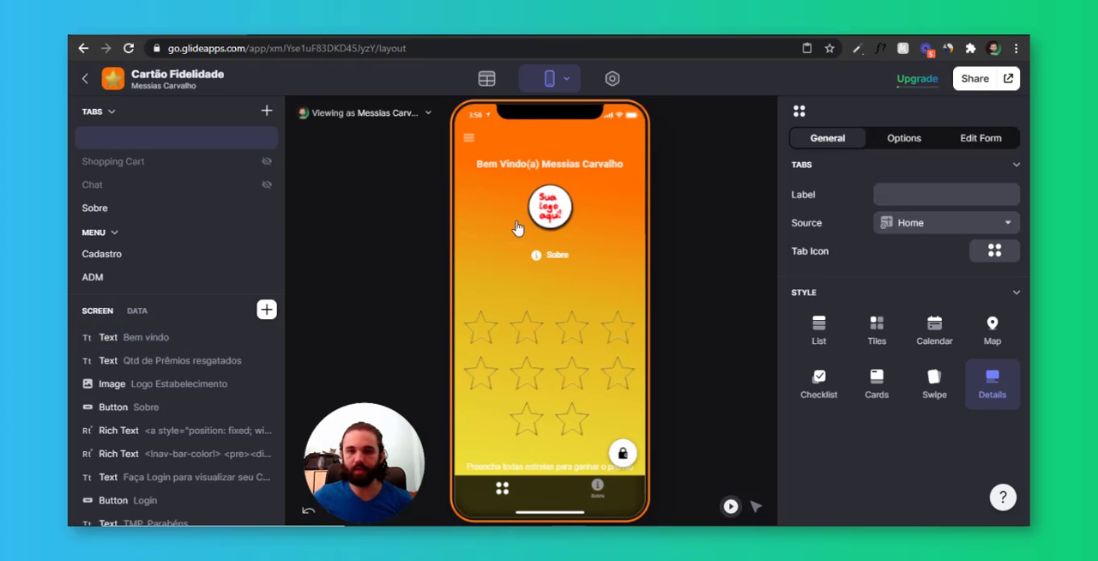
left_click(211, 453)
left_click(952, 240)
key("ctrl+a")
key("ctrl+c")
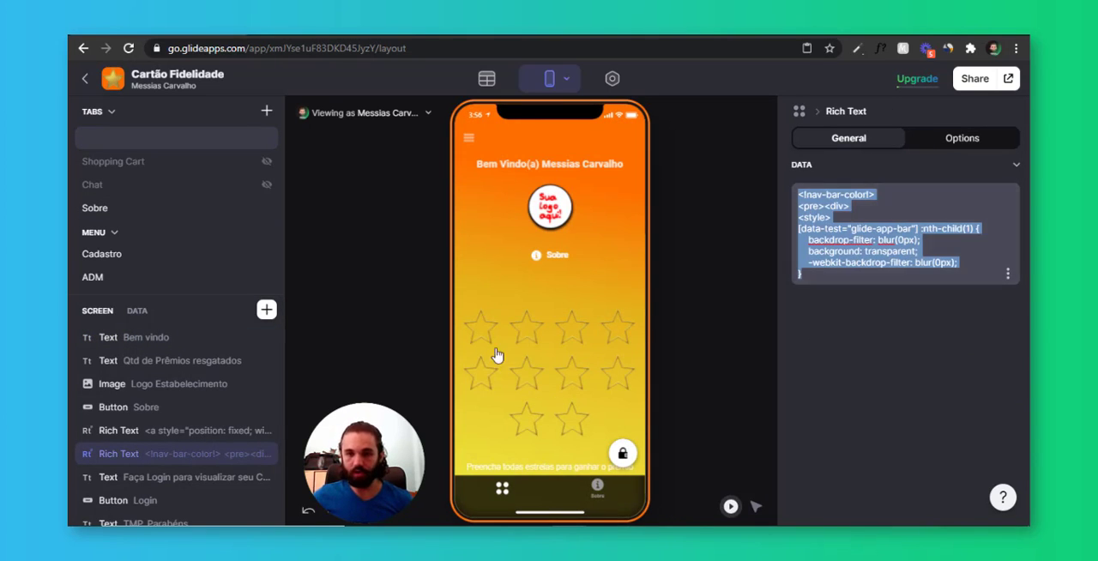
Duplicate the Rich Text on the Sobre screen and replace the copy's content with the nav-bar-color style code
left_click(597, 489)
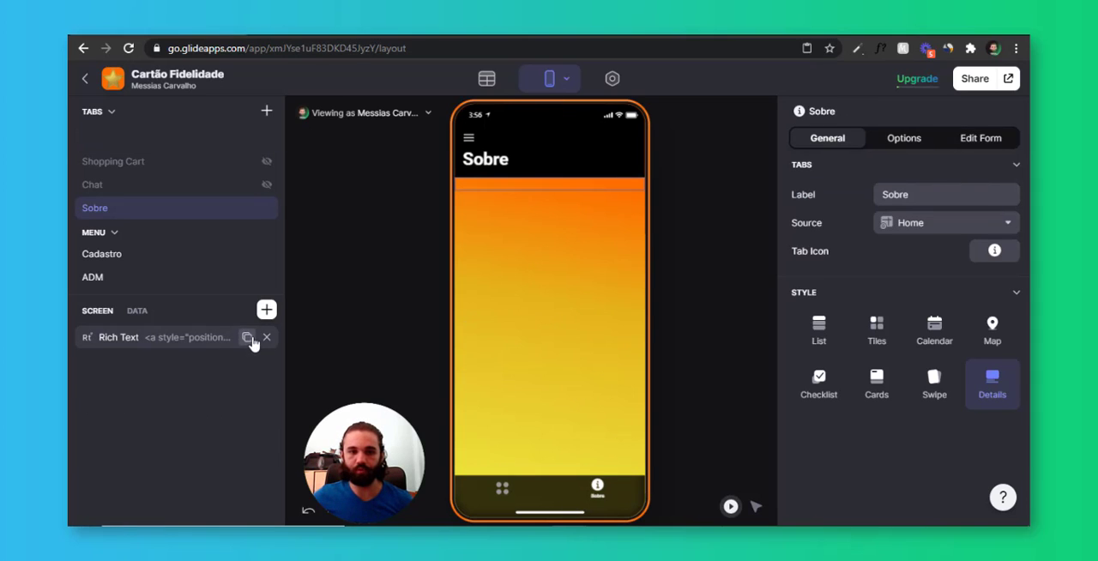
left_click(252, 343)
left_click(899, 248)
key("ctrl+a")
key("ctrl+v")
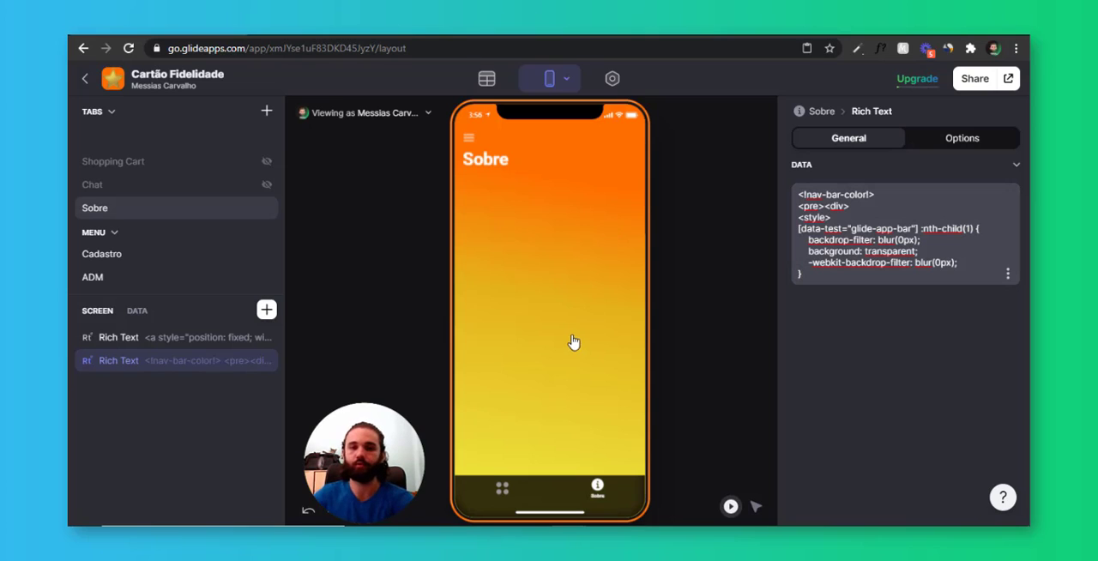
Check the home screen in the preview, return to the Sobre screen and add a Title component to it
left_click(503, 487)
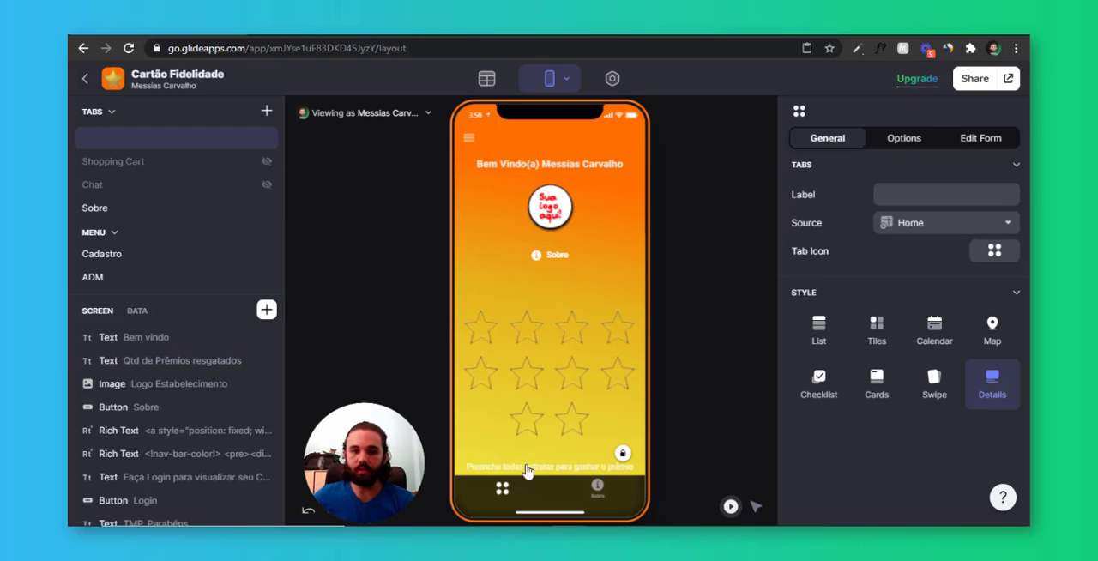
left_click(553, 255)
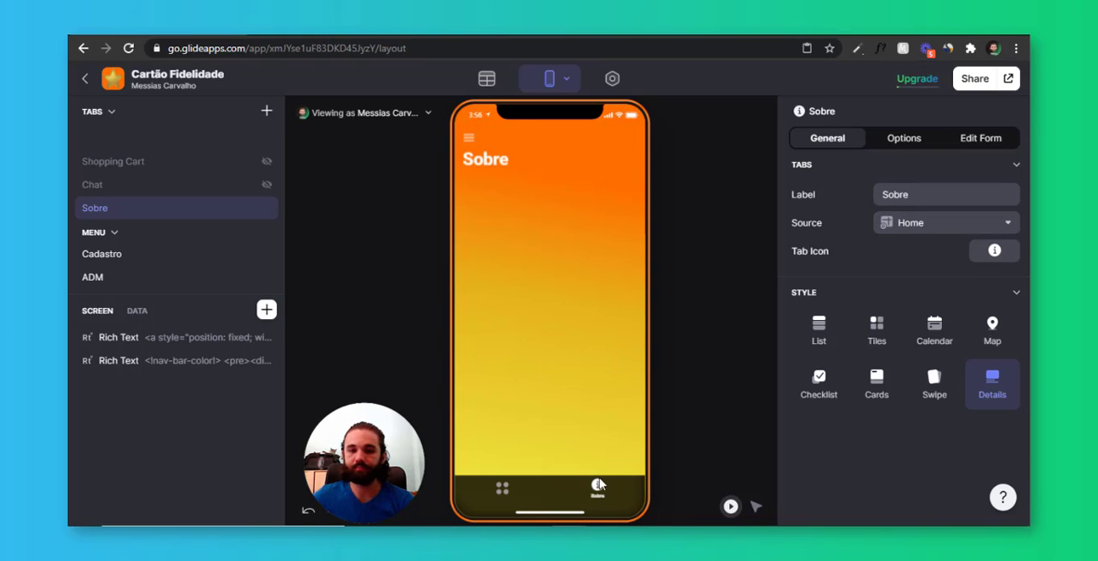
left_click(267, 310)
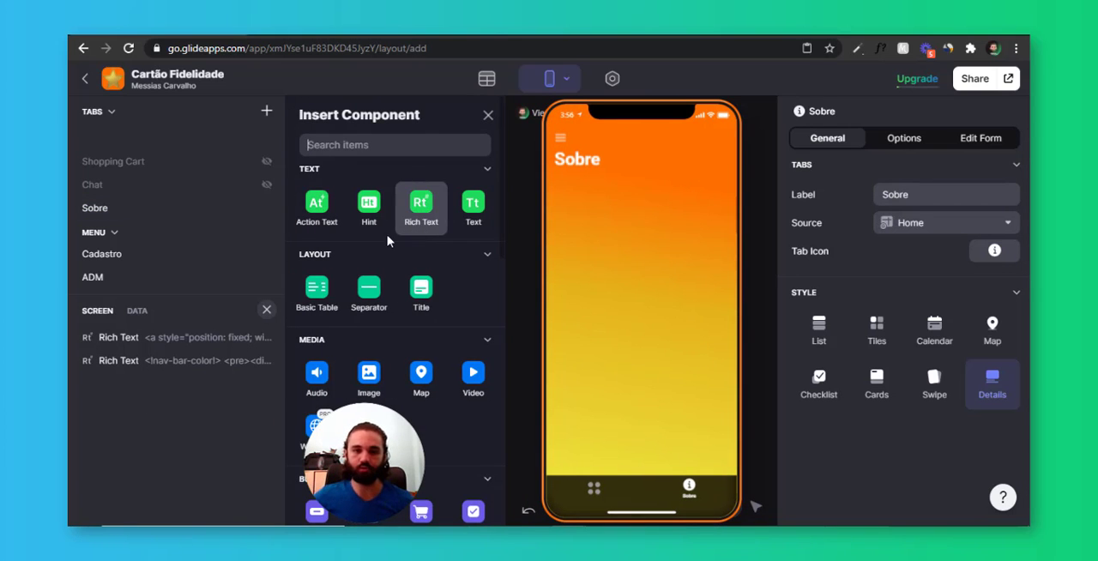
type("title")
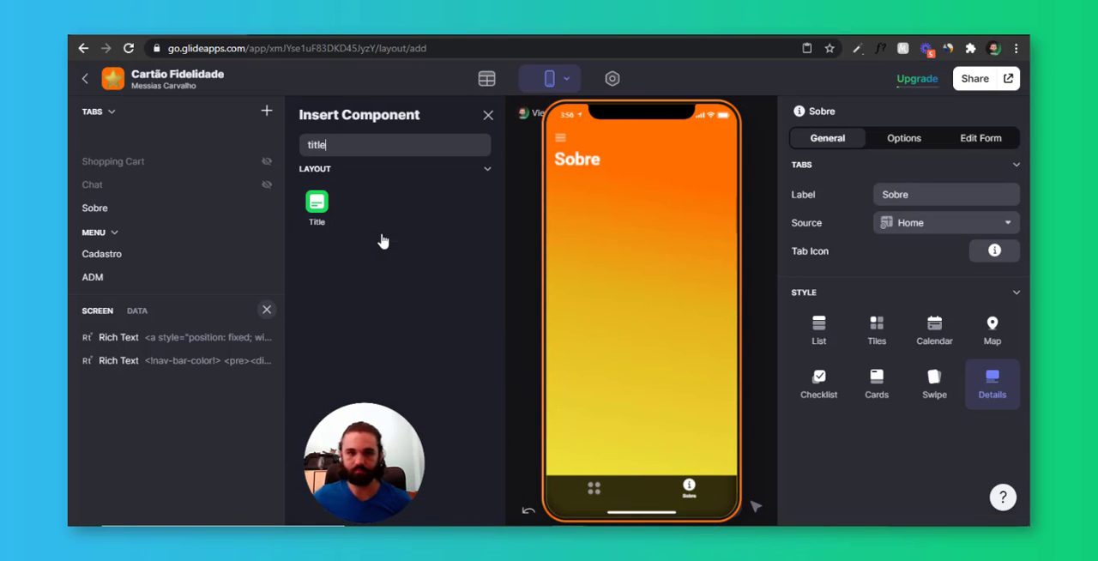
left_click(317, 204)
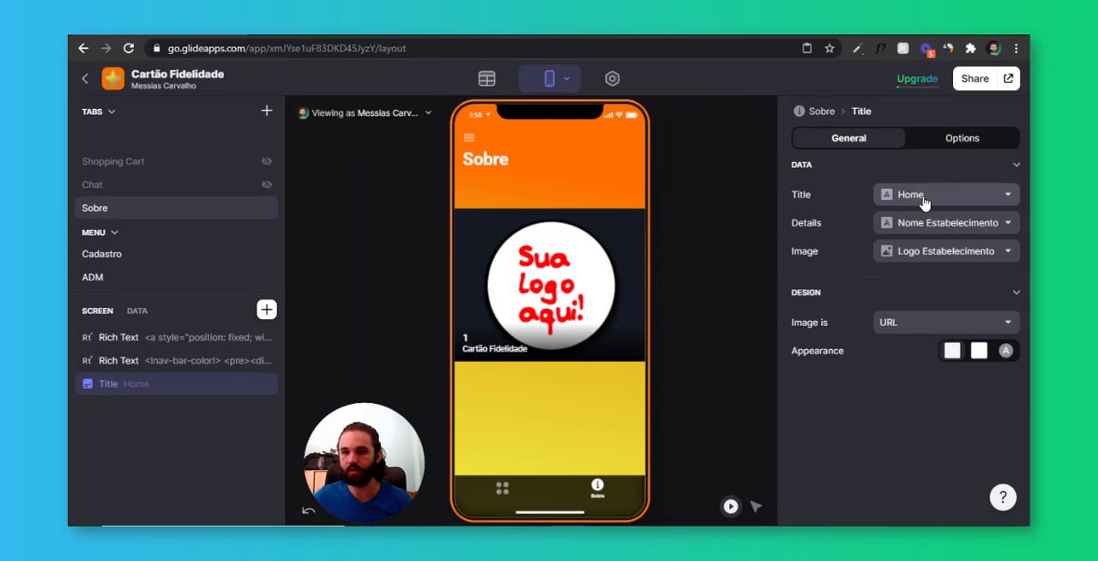
Set the Title component's title to Nome Estabelecimento and its details to empty custom text
left_click(926, 199)
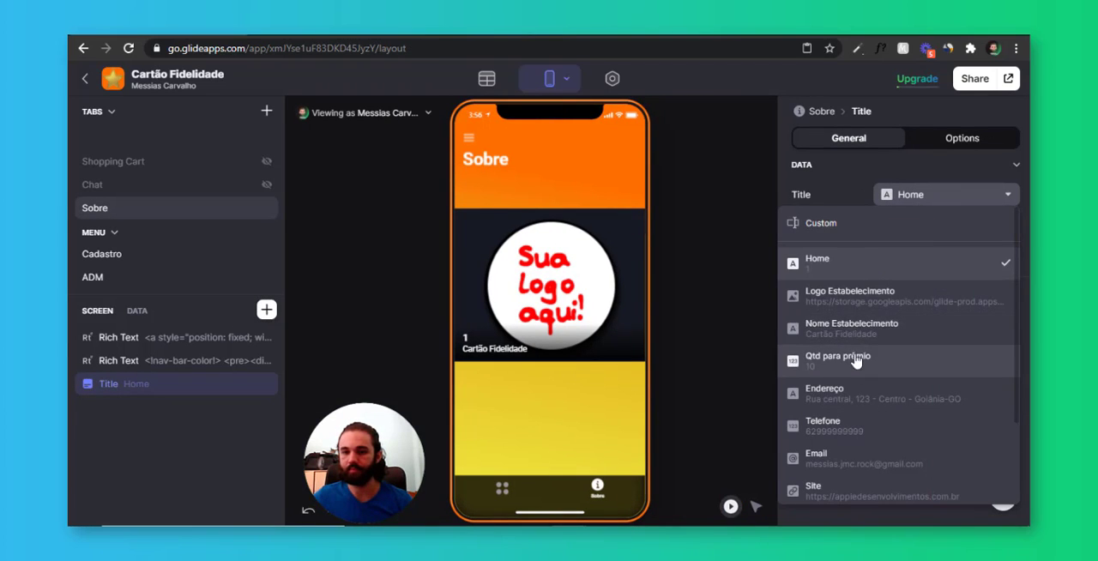
left_click(875, 334)
left_click(919, 225)
scroll(837, 416, "down", 2)
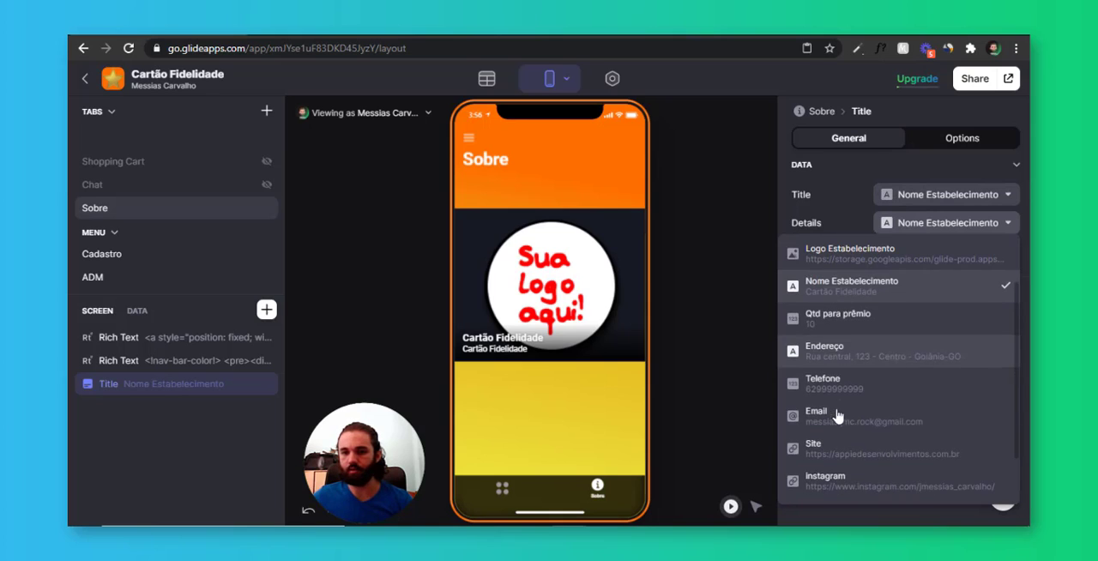
left_click(845, 348)
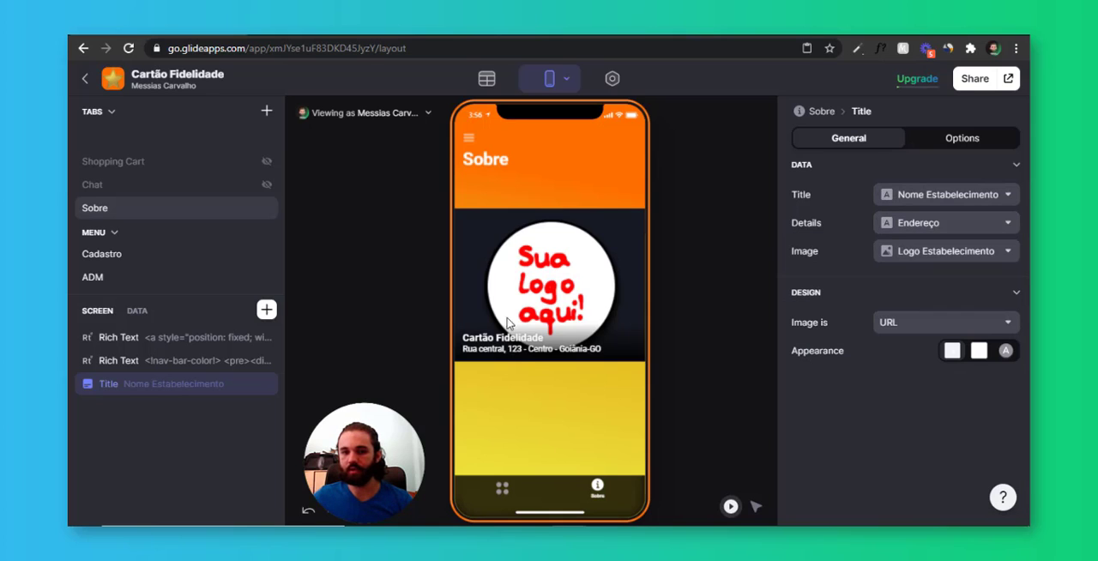
left_click(948, 225)
left_click(931, 249)
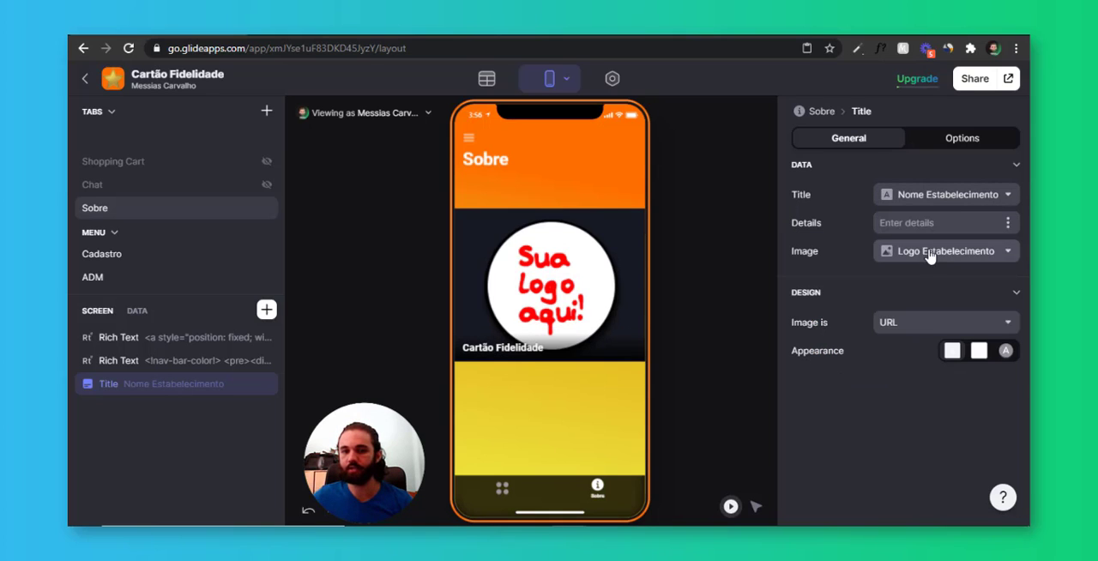
Give the Title component the circular image appearance and move it above both Rich Text components
left_click(978, 352)
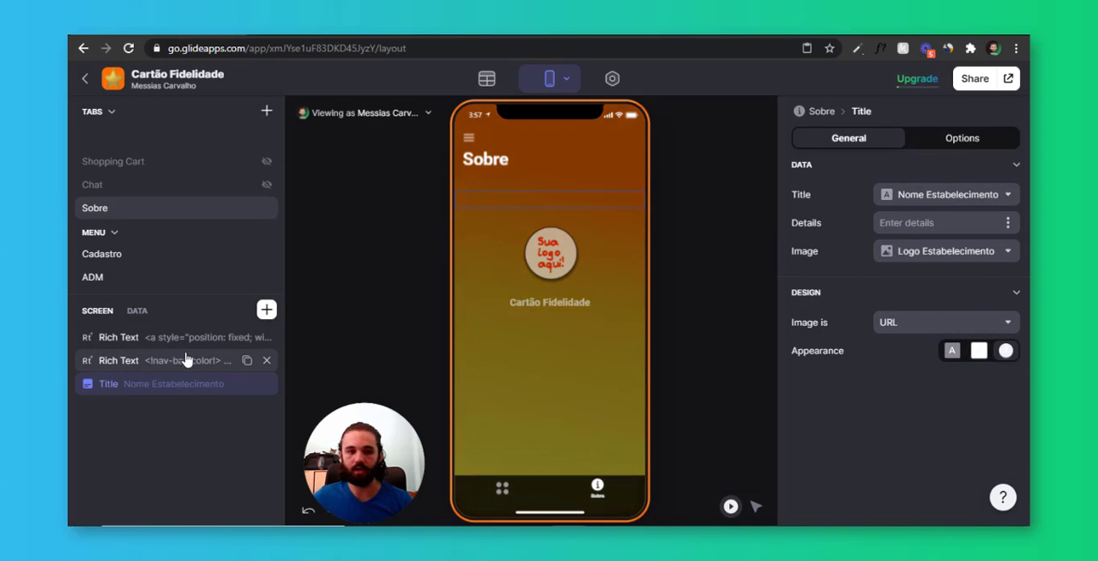
left_click_drag(192, 386, 195, 333)
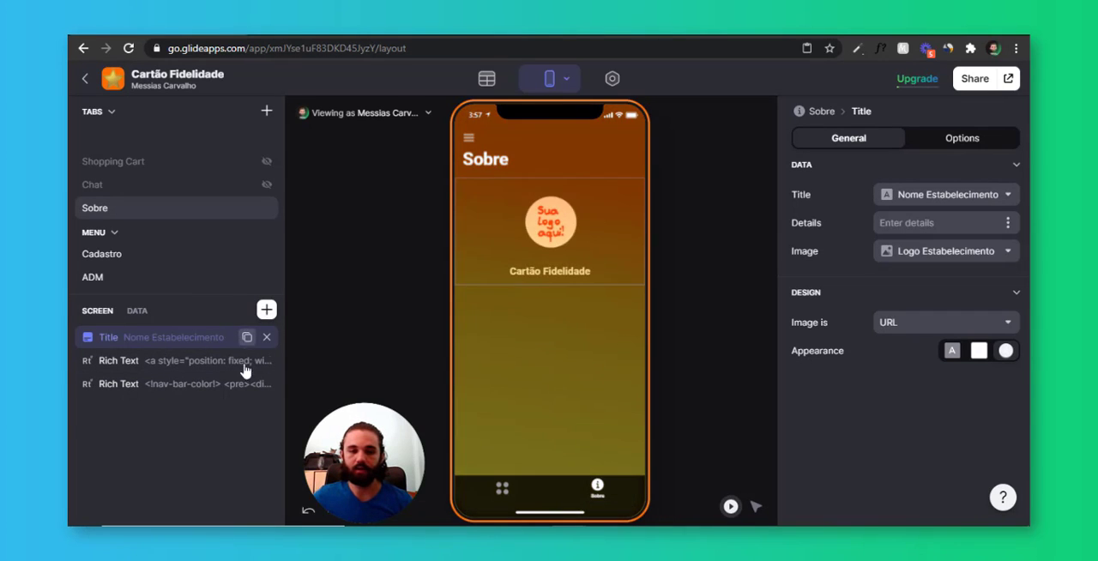
Add a Phone component to the Sobre screen and link it to the Telefone column
left_click(271, 314)
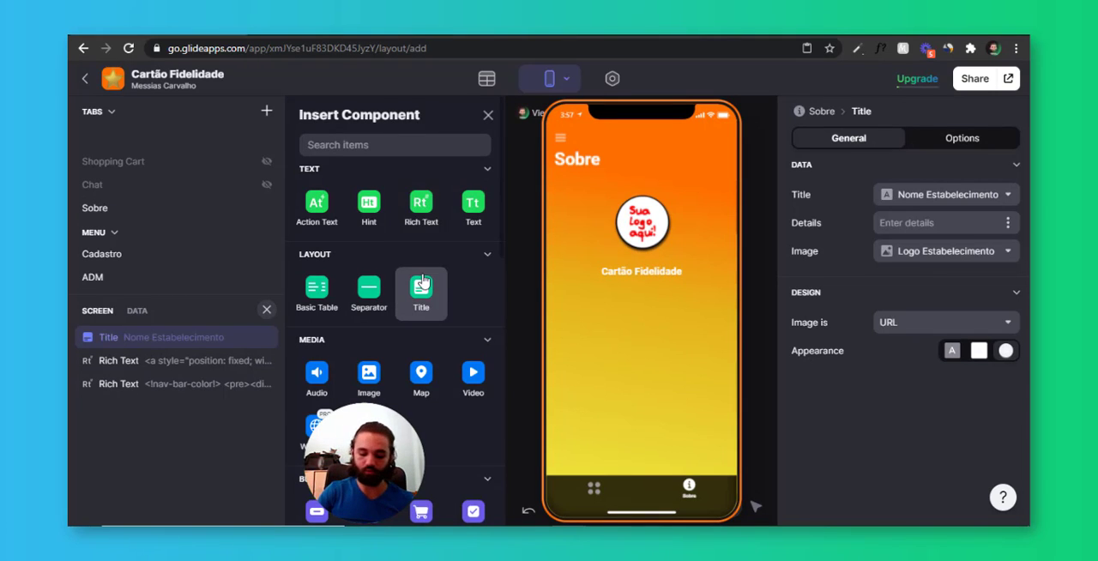
type("phone")
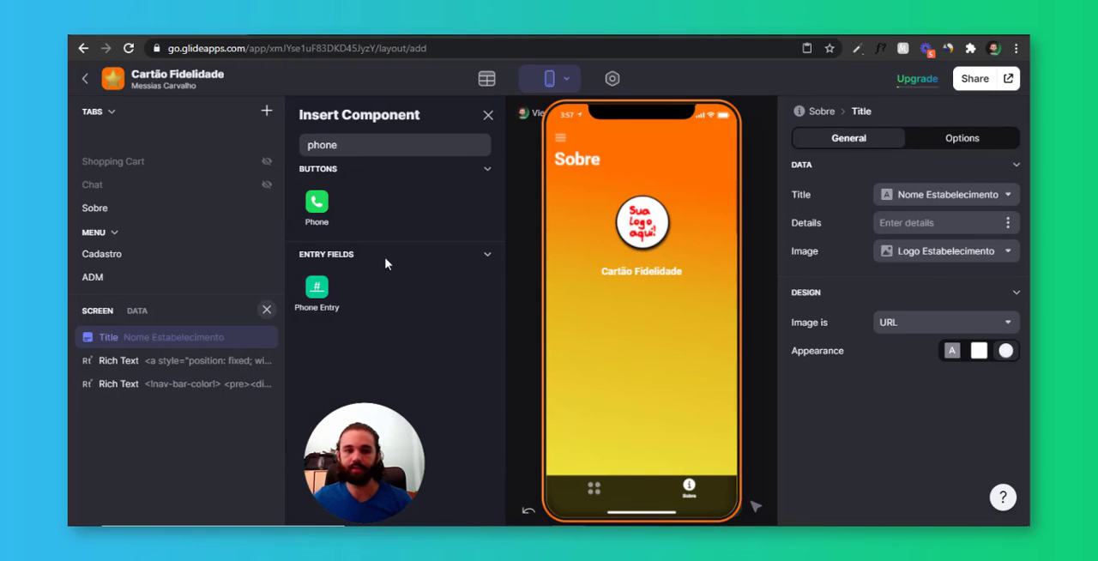
left_click(333, 225)
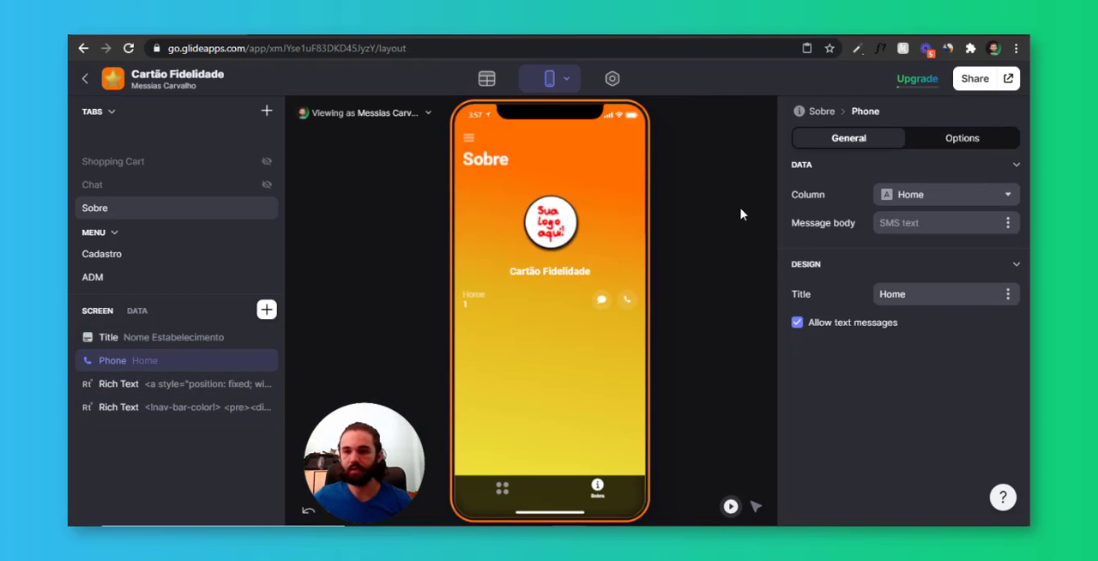
left_click(892, 197)
scroll(876, 361, "down", 1)
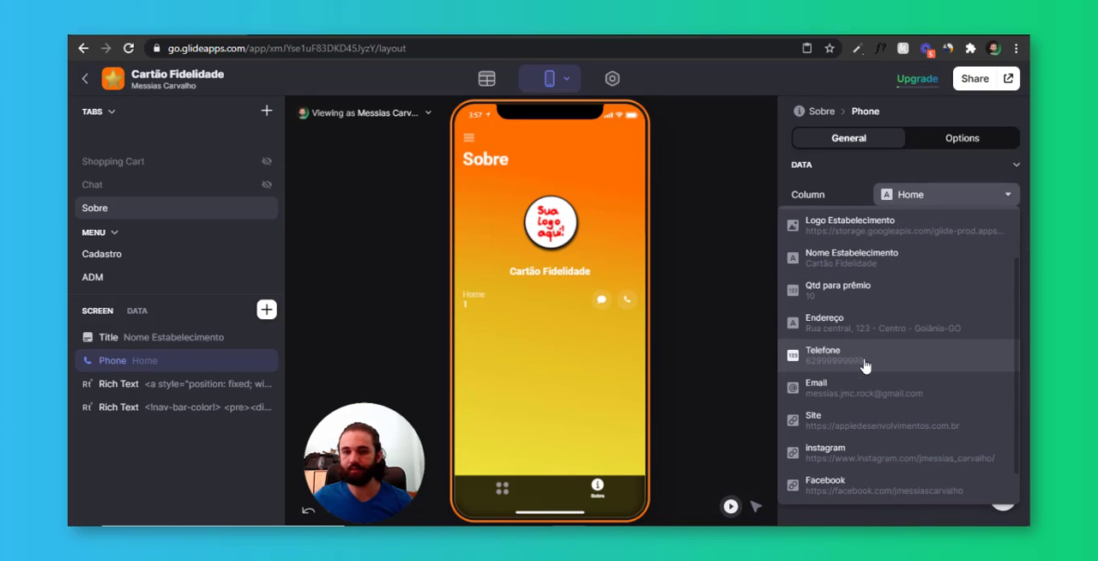
left_click(863, 365)
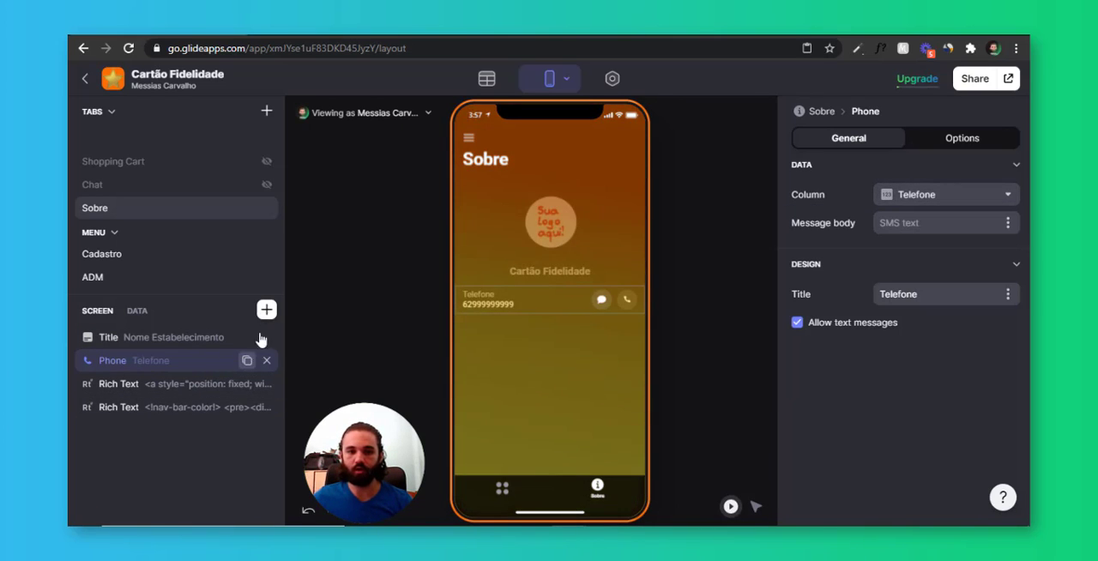
Add an Action Text component at the end of the Sobre screen and set its text to the Endereço column
left_click(266, 310)
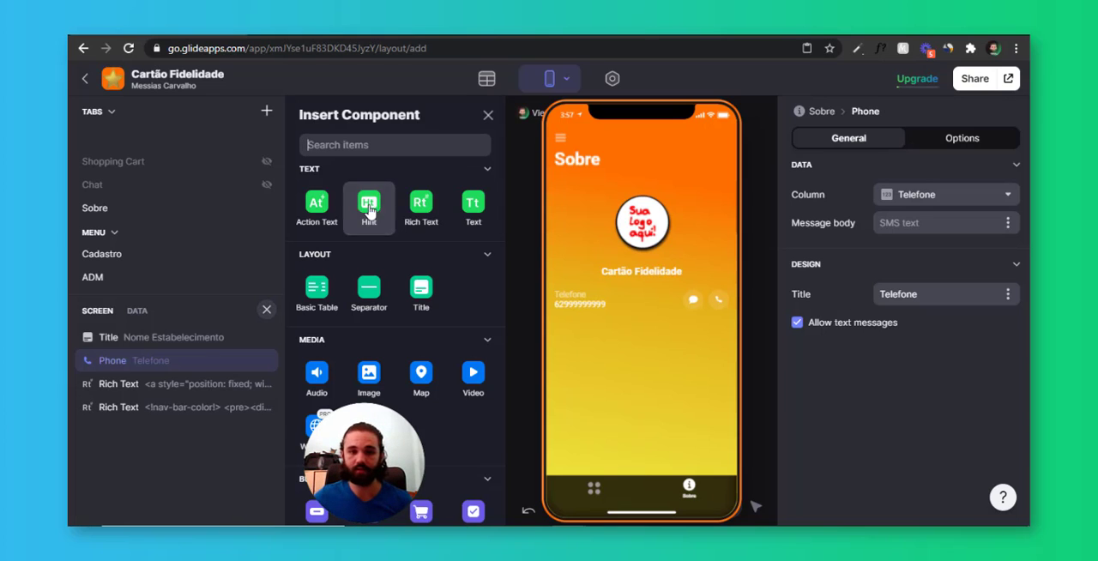
left_click(317, 203)
mouse_move(189, 435)
left_mouse_down()
mouse_move(190, 412)
mouse_move(190, 429)
left_mouse_up()
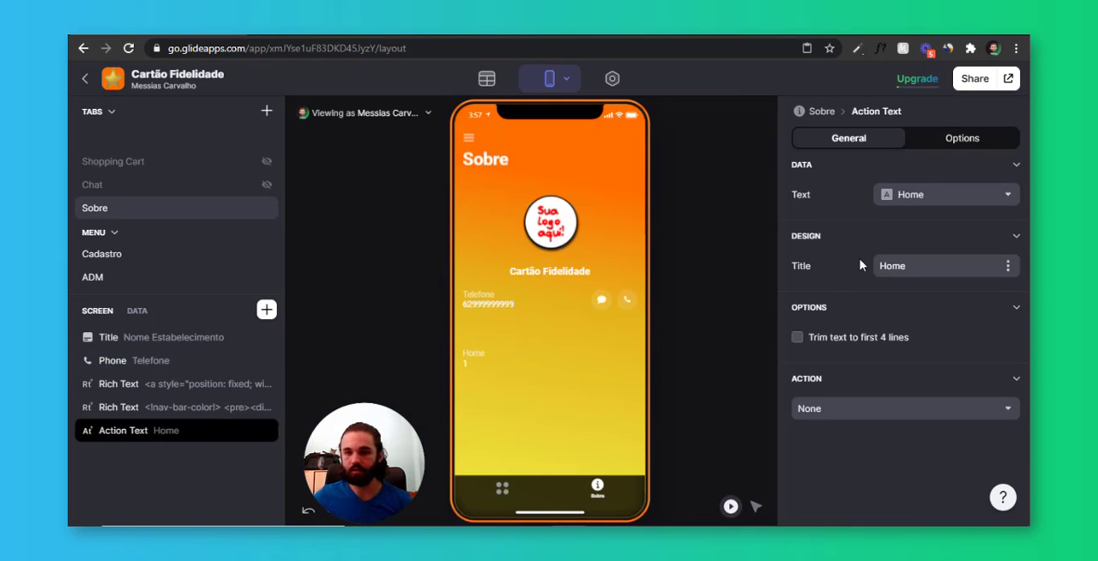
left_click(949, 195)
scroll(901, 343, "down", 3)
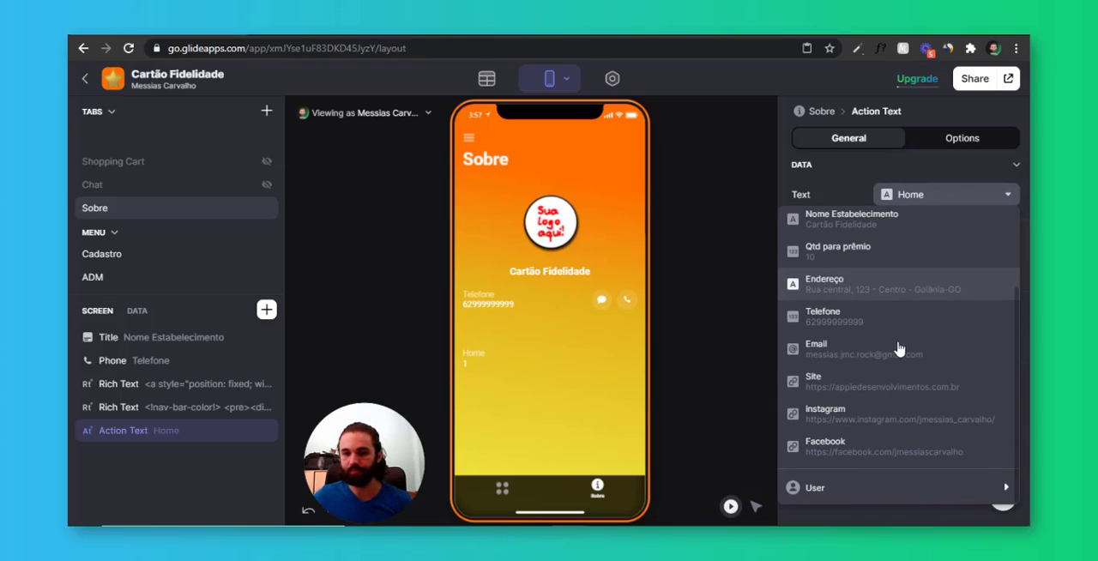
left_click(892, 346)
left_click(919, 197)
scroll(884, 387, "down", 3)
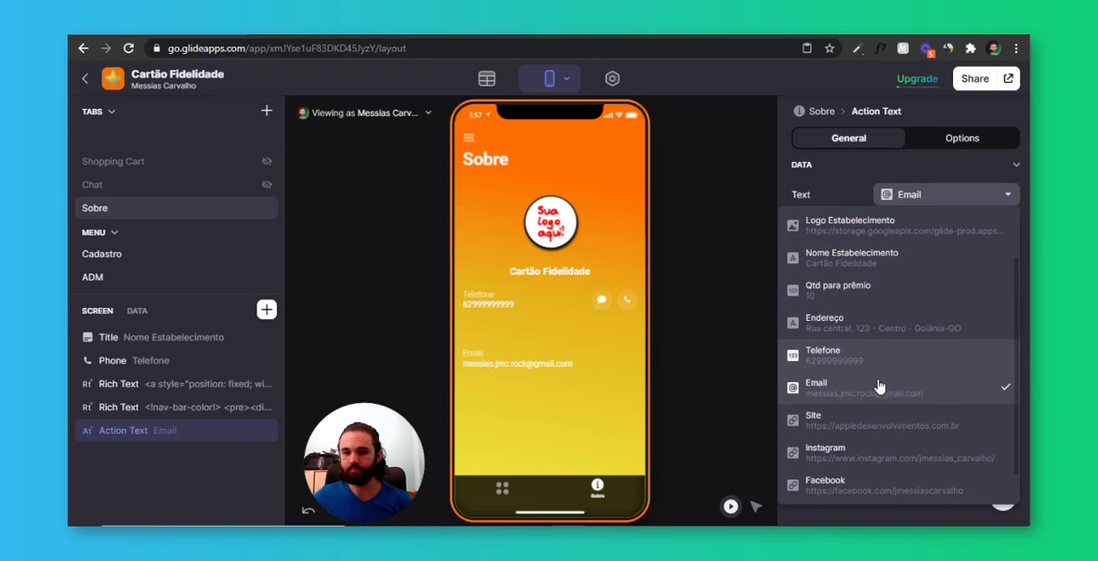
scroll(877, 327, "up", 2)
left_click(880, 292)
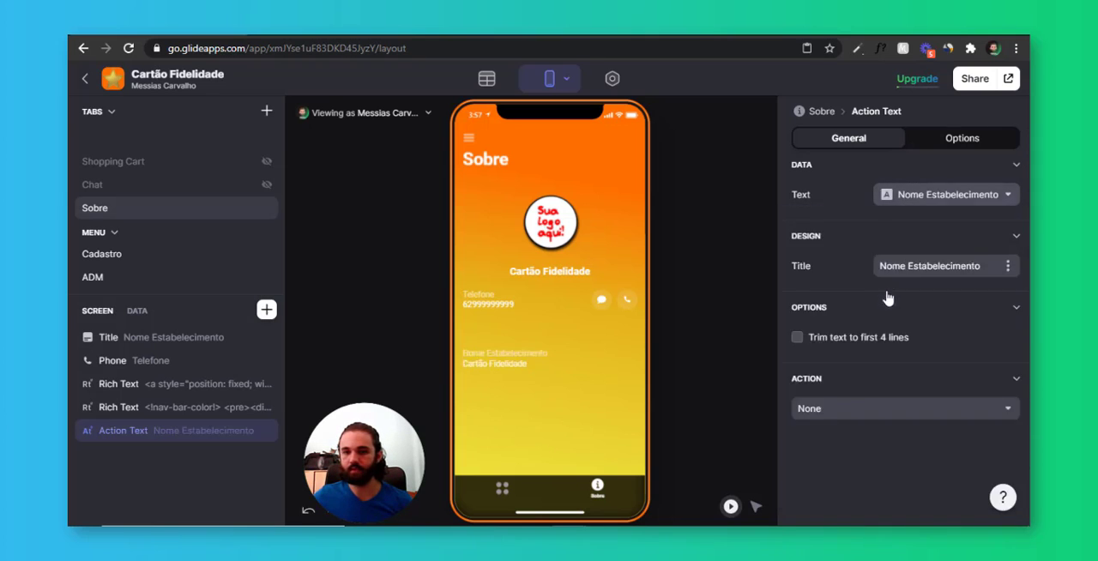
left_click(915, 200)
left_click(864, 395)
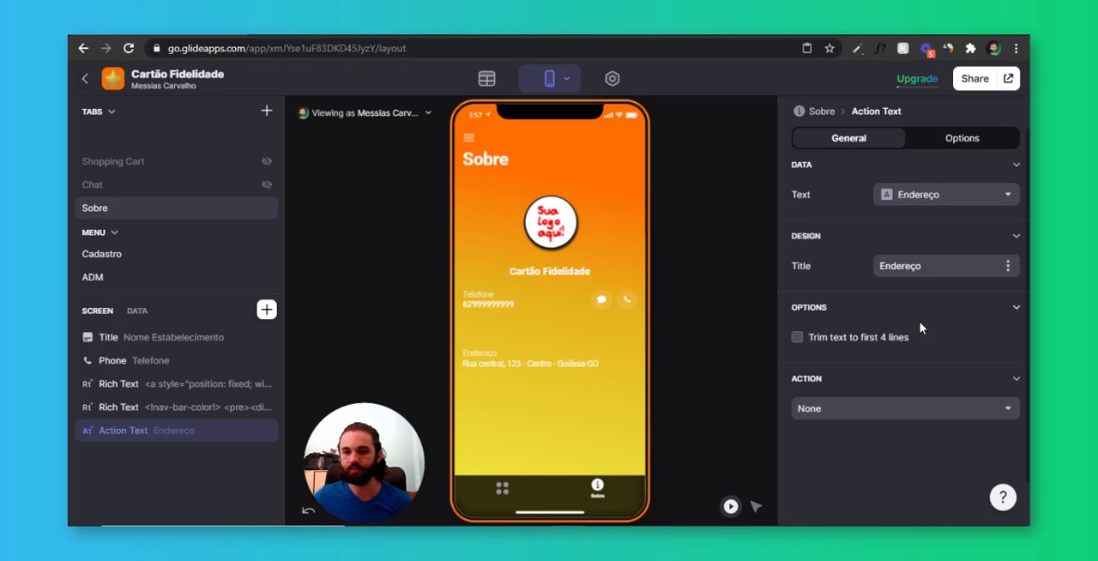
Give the Endereço Action Text a View address on map action using the Endereço column as the address
left_click(871, 418)
scroll(879, 213, "down", 5)
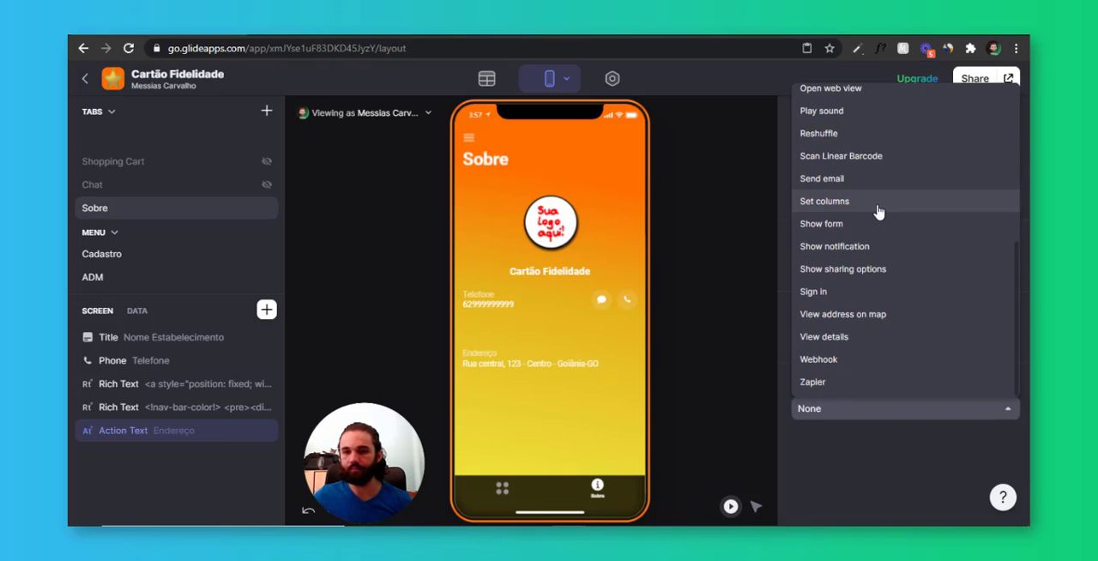
left_click(867, 317)
left_click(905, 440)
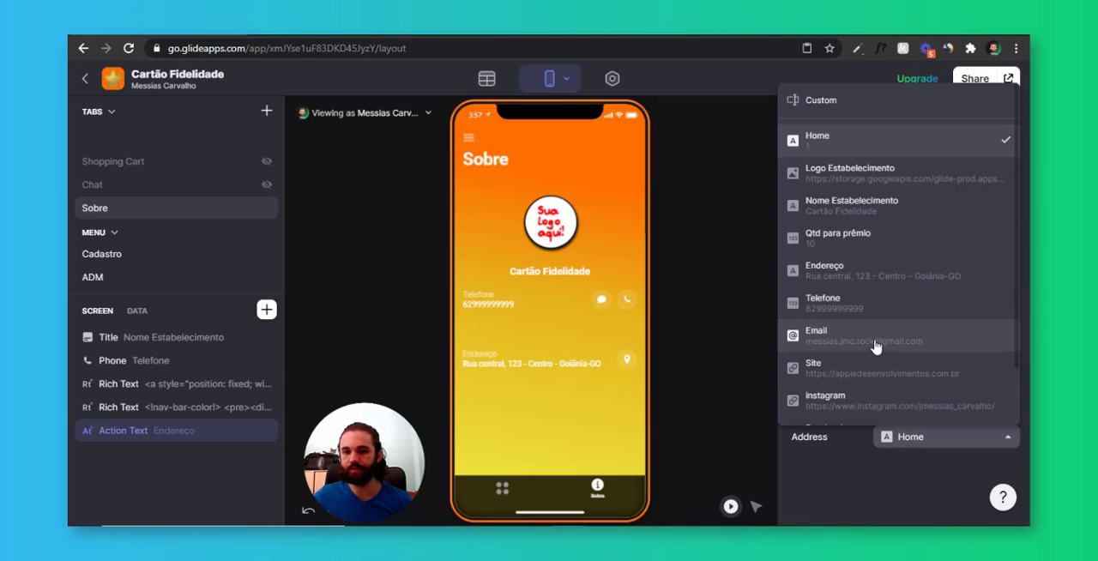
left_click(869, 270)
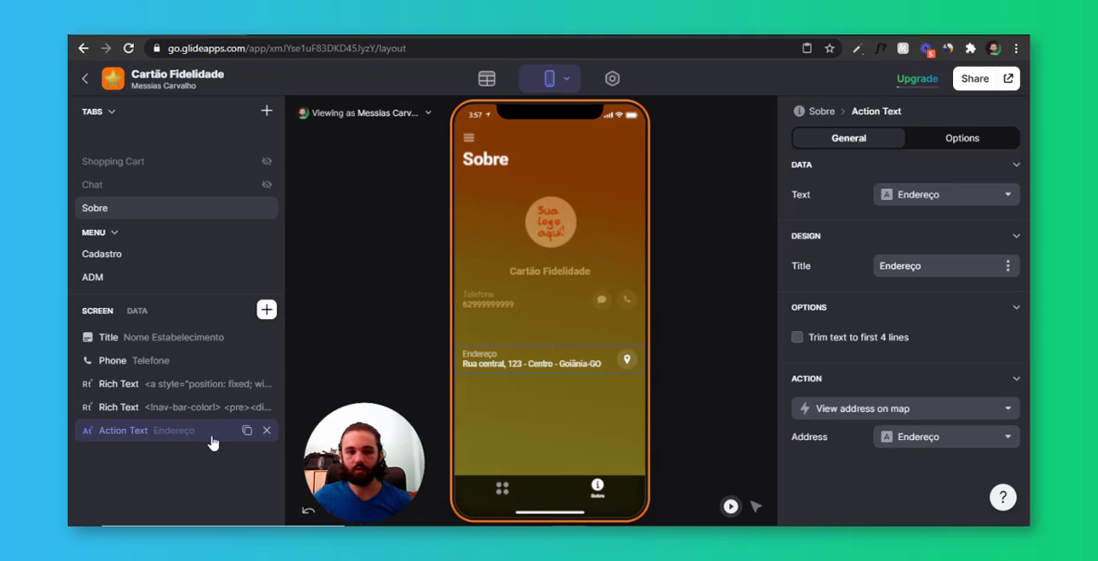
Add a Link component for the Site column to the Sobre screen
left_click(267, 310)
type("link")
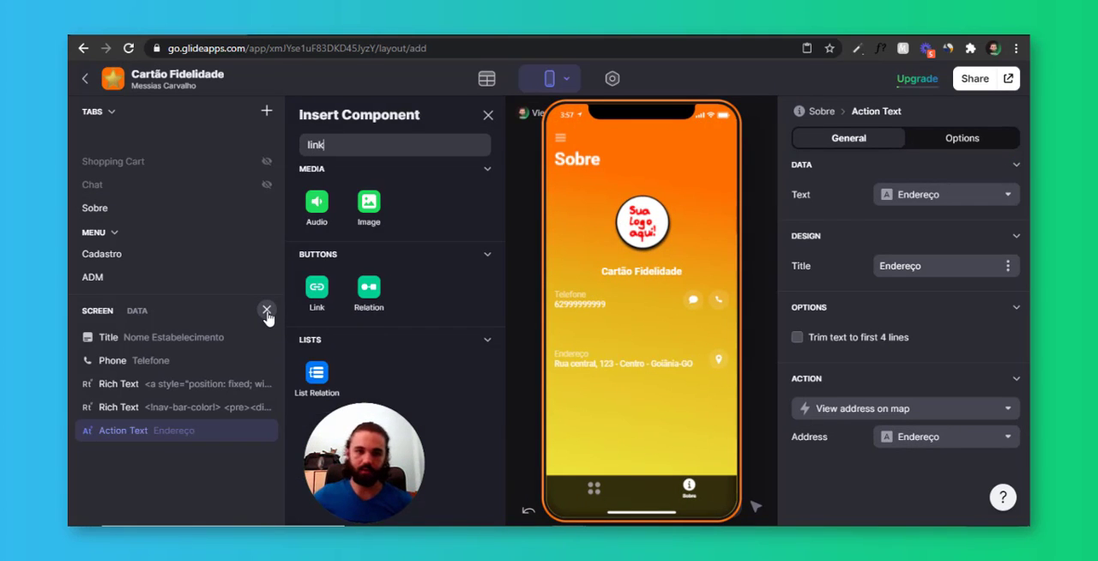
left_click(316, 292)
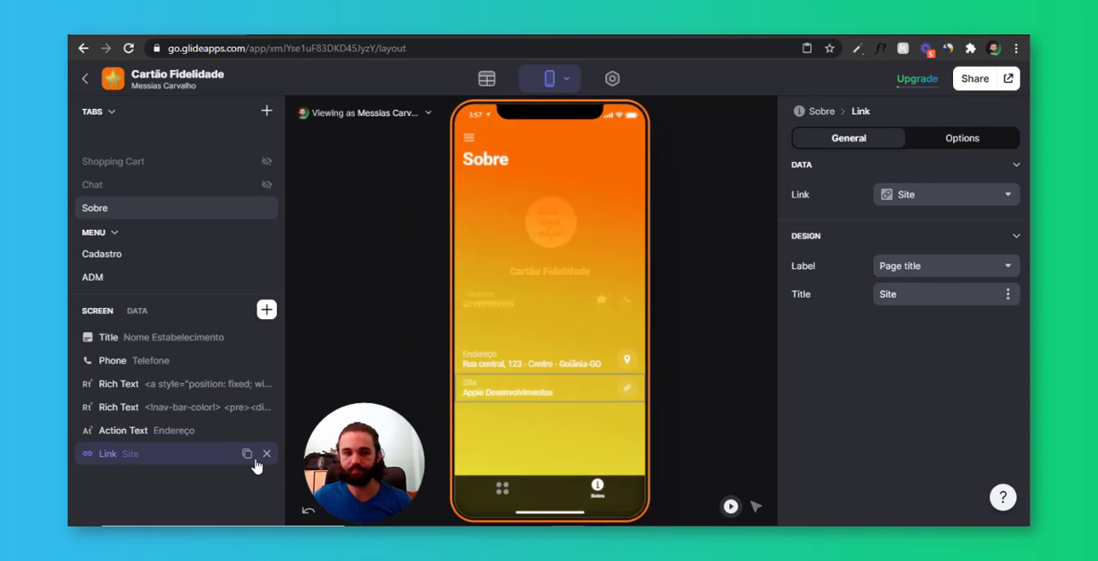
Duplicate the Site link and point the copy to the instagram column
left_click(247, 453)
left_click(210, 480)
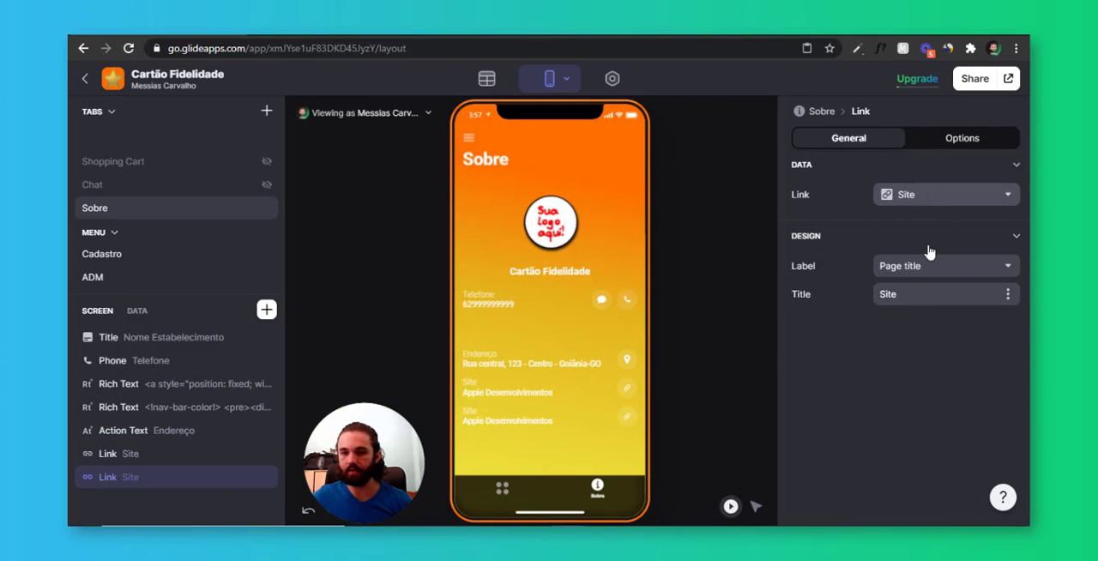
left_click(931, 194)
scroll(884, 403, "down", 2)
left_click(859, 453)
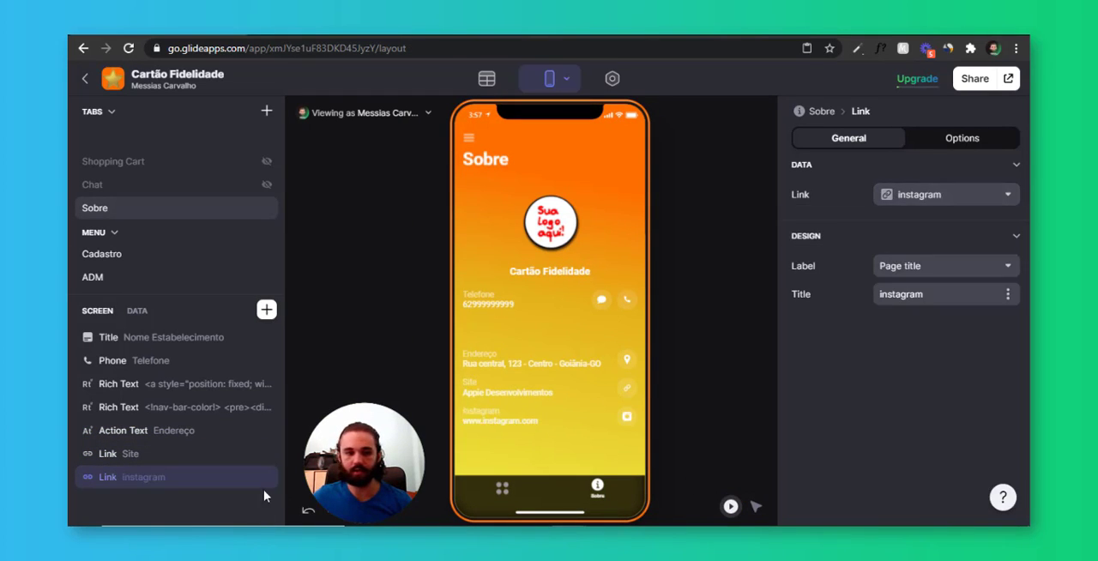
Duplicate the instagram link for the Facebook column and move both Rich Text components to the end of the Sobre screen
left_click(248, 477)
left_click(176, 499)
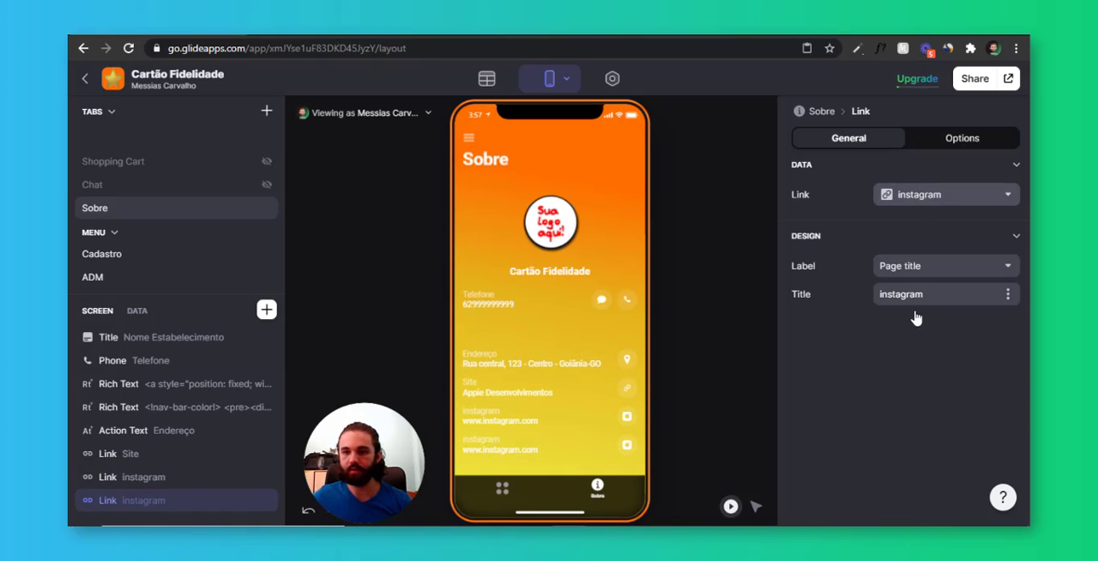
left_click(931, 194)
left_click(892, 446)
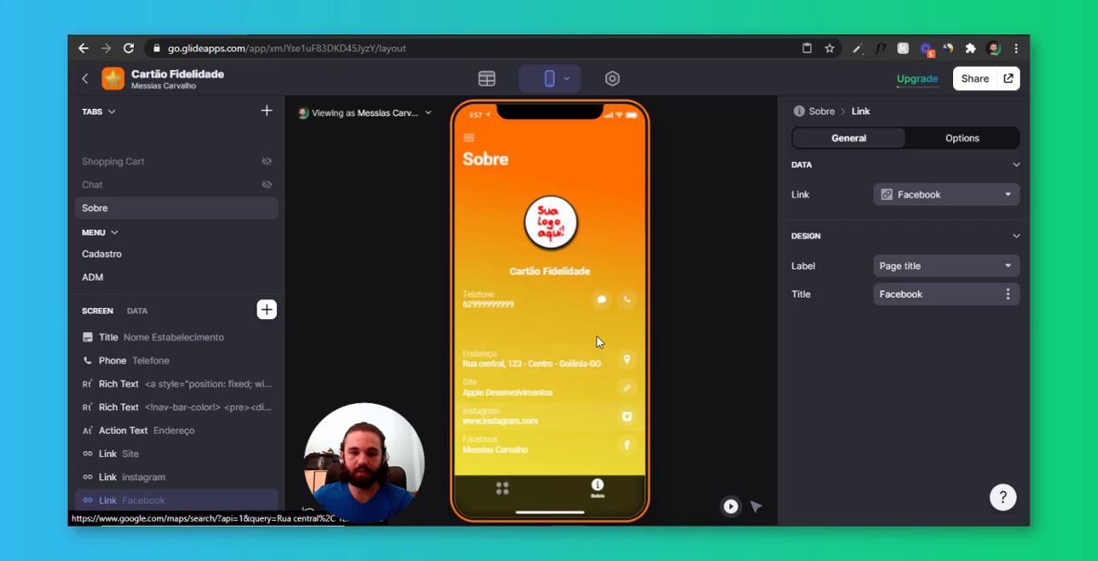
left_click_drag(194, 409, 190, 502)
left_click_drag(214, 385, 202, 490)
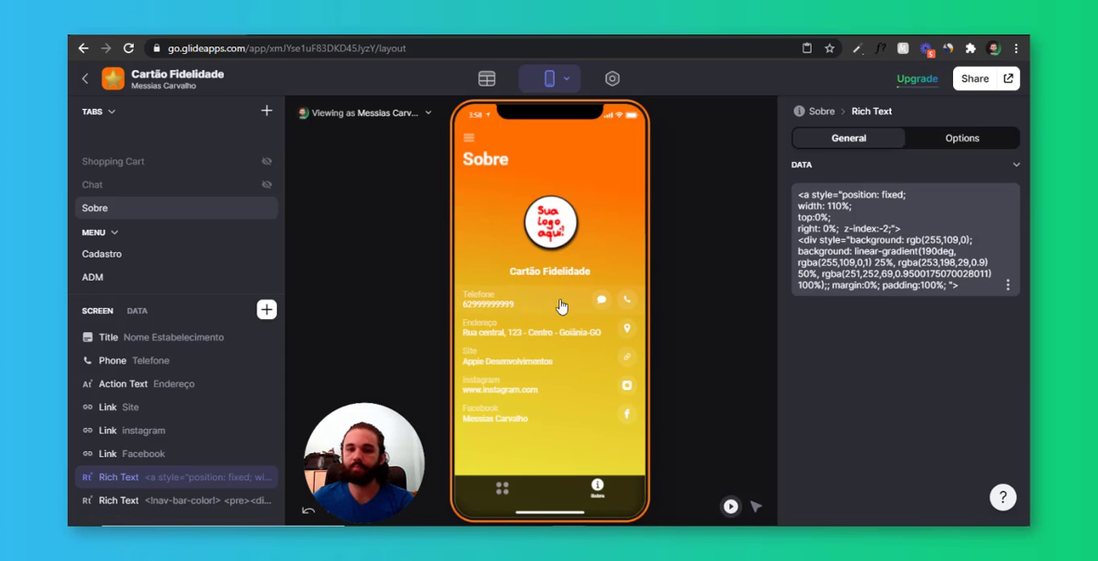
From the home screen, move the Sobre tab into the Menu section and check the app's side menu in the preview
left_click(505, 489)
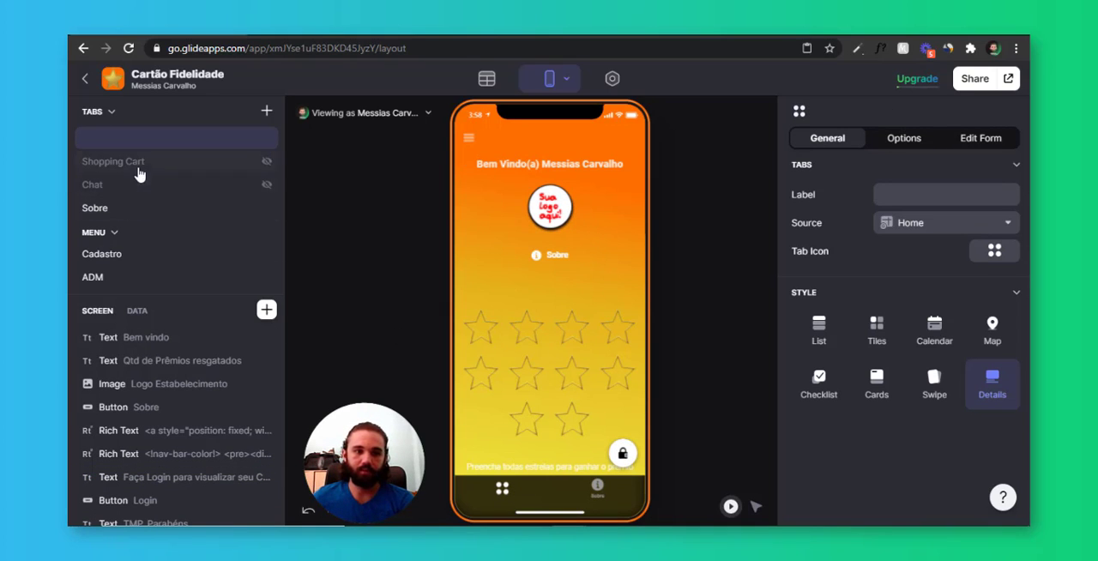
left_click_drag(131, 223, 151, 283)
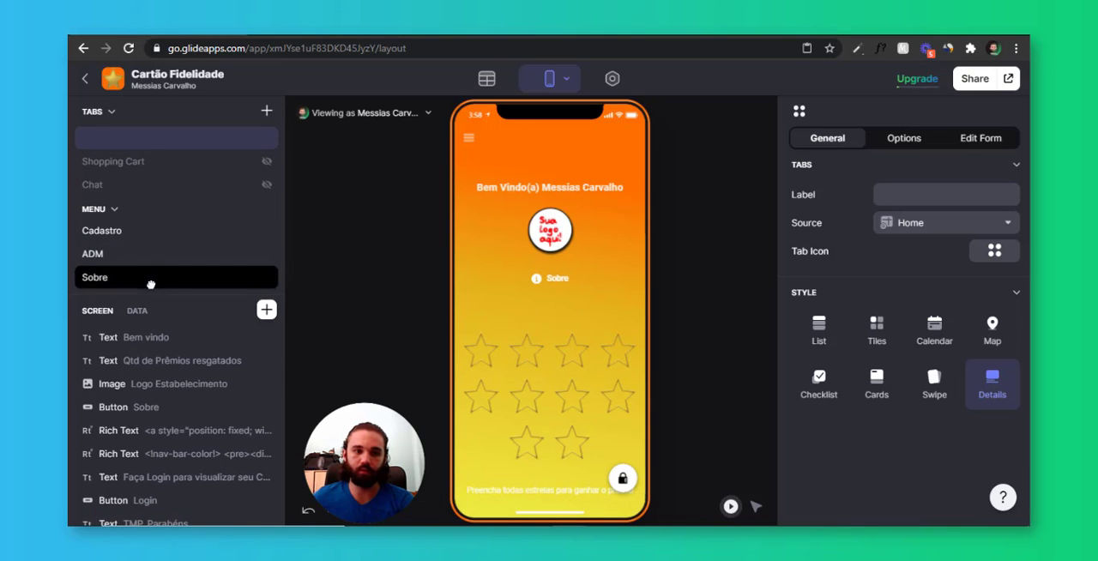
left_click(469, 137)
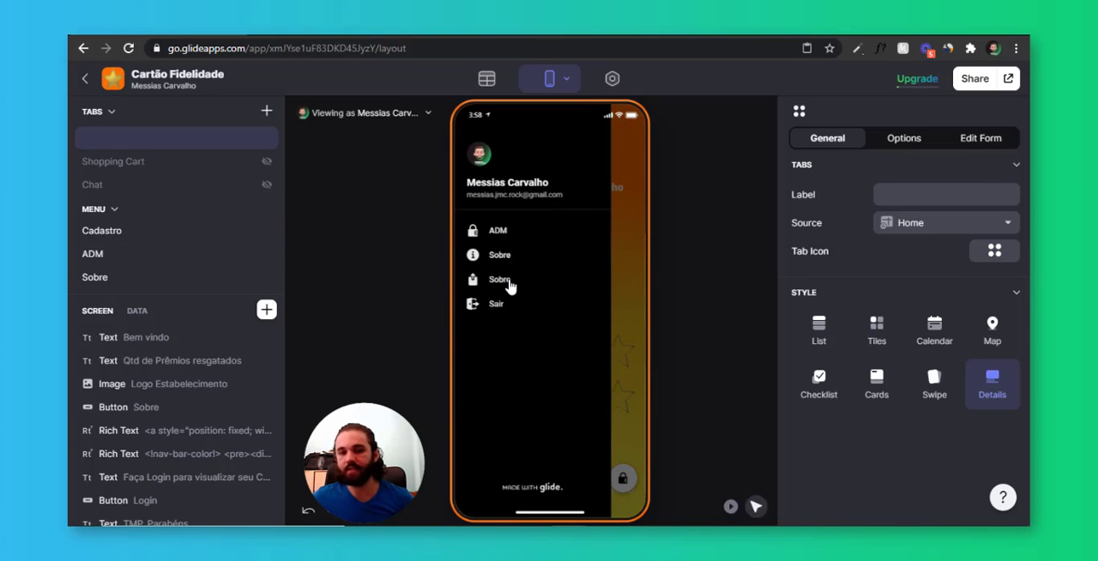
left_click(500, 283)
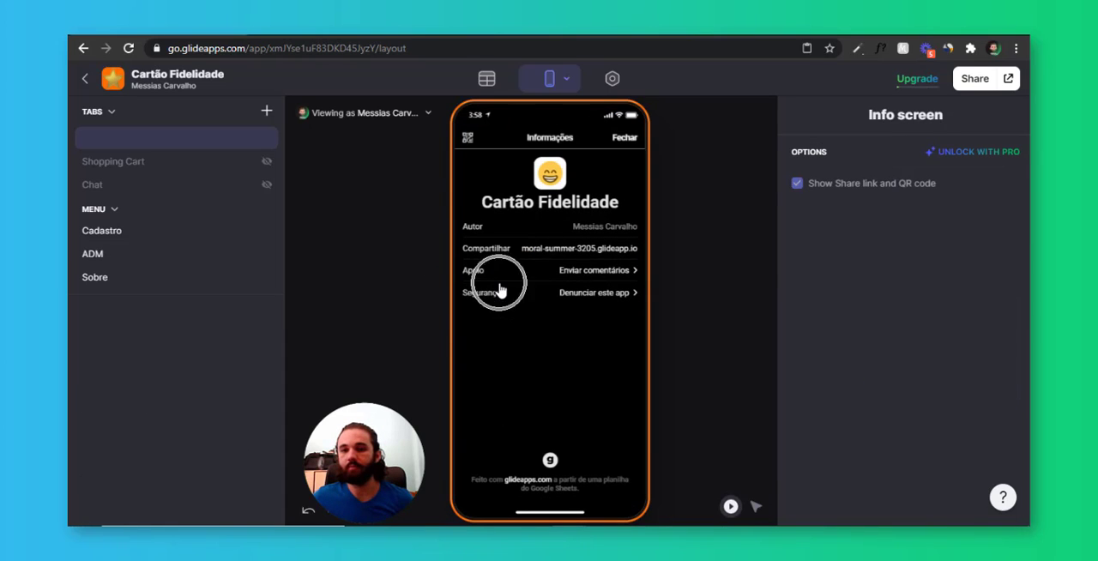
Set the share screen title to Compartilhar in the app's sharing settings and check the side menu in the preview
left_click(612, 78)
scroll(944, 349, "down", 3)
scroll(944, 348, "up", 5)
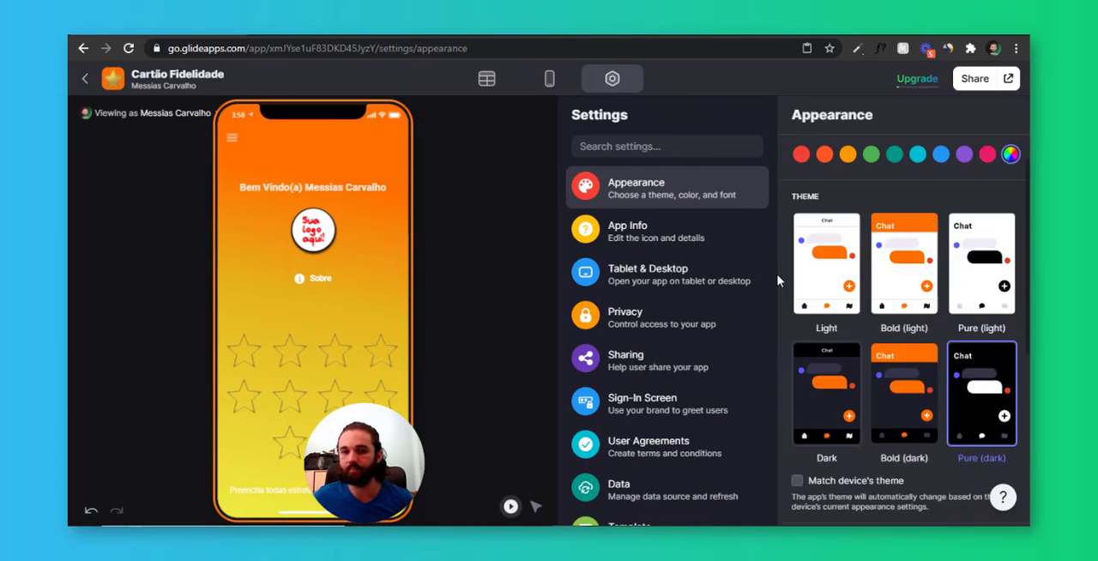
left_click(635, 360)
left_click(916, 172)
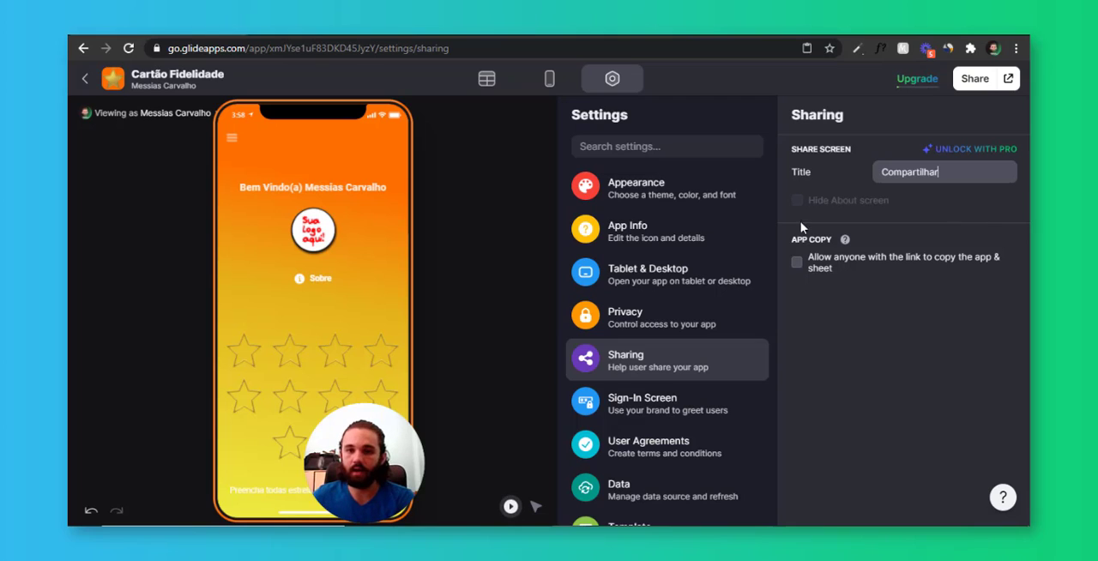
left_click(550, 80)
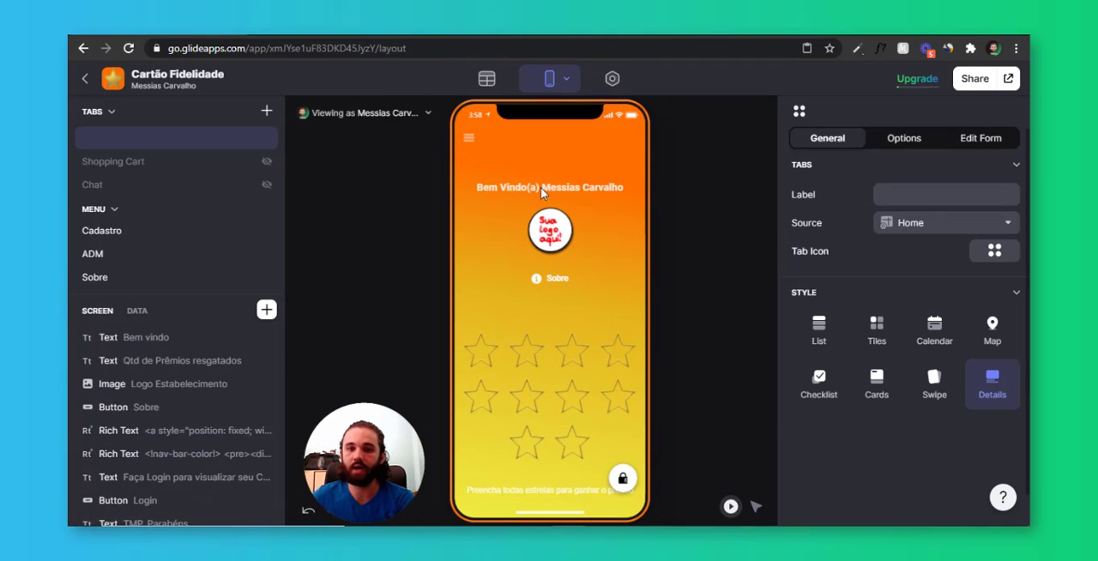
left_click(469, 144)
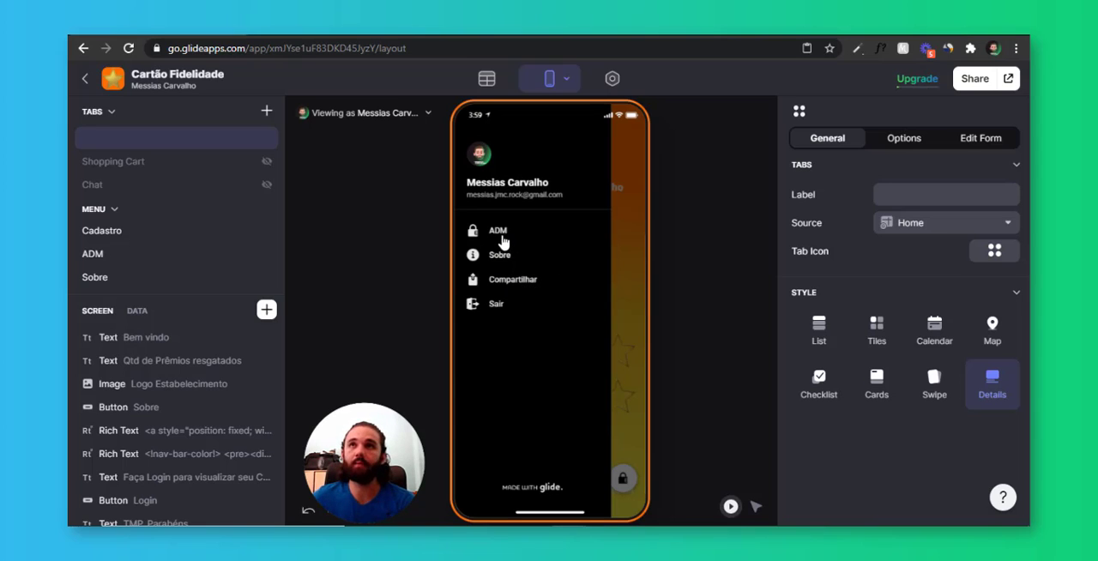
Preview the app as the customer account and set the home screen's Sobre button action to navigate to the Sobre tab
left_click(424, 114)
left_click(364, 248)
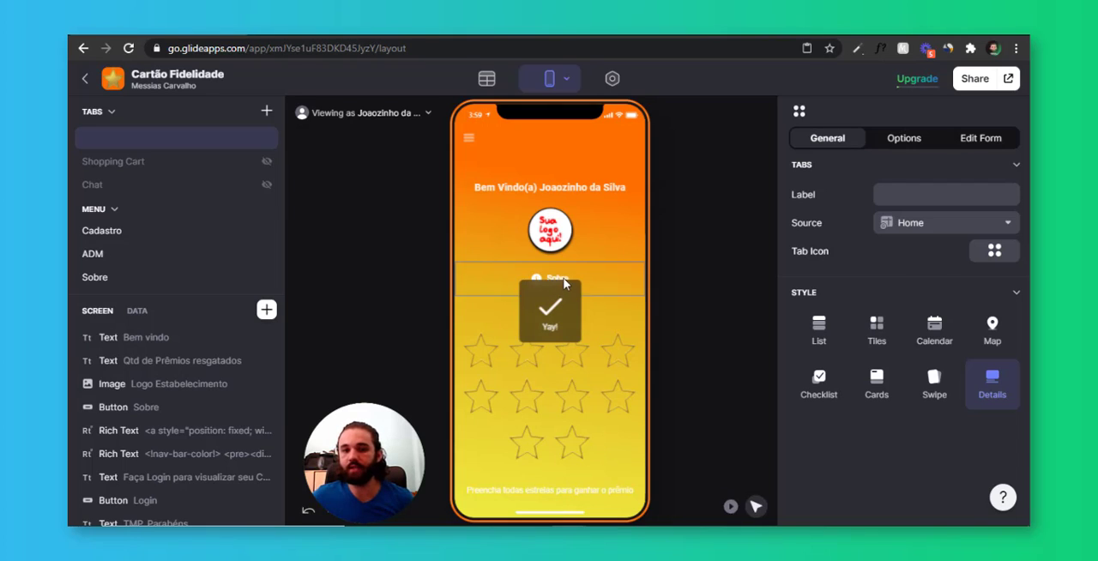
left_click(564, 281)
left_click(854, 326)
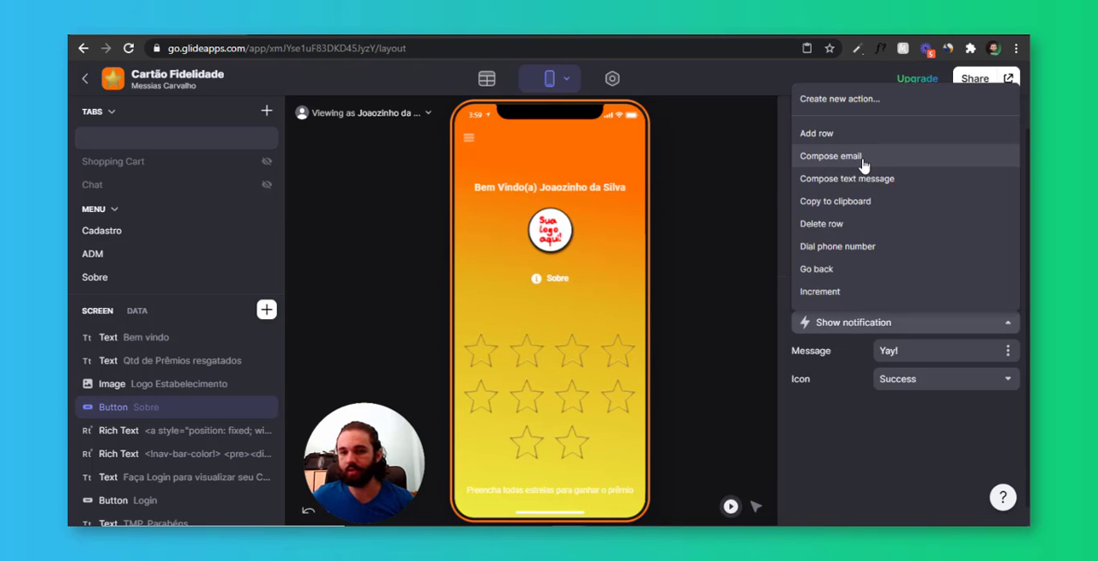
scroll(853, 238, "down", 3)
left_click(831, 196)
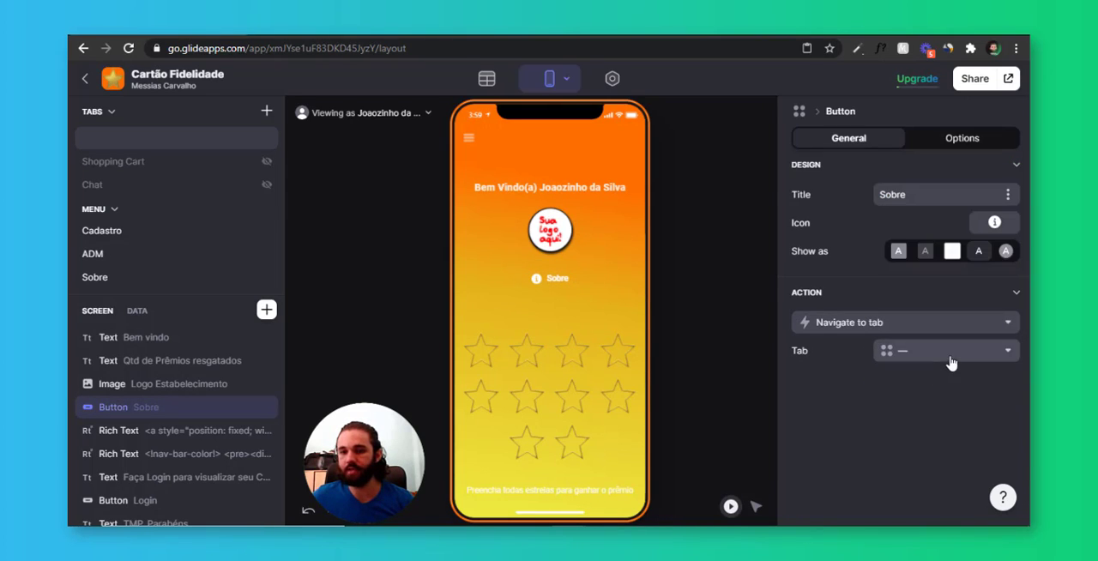
left_click(915, 351)
left_click(932, 448)
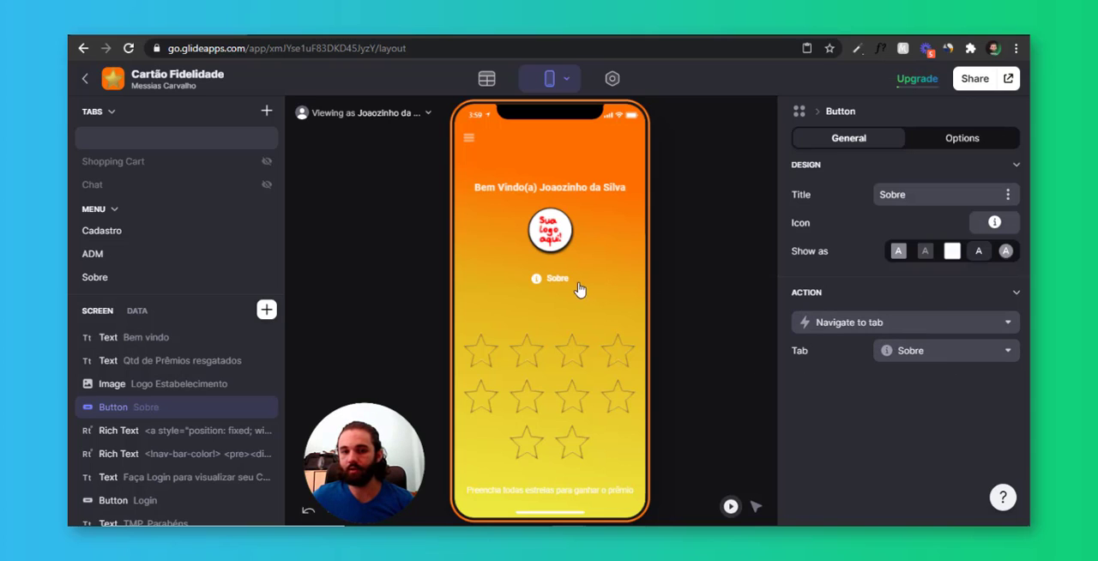
Test opening the Sobre screen in the preview from both the home button and the side menu
left_click(554, 279)
left_click(471, 138)
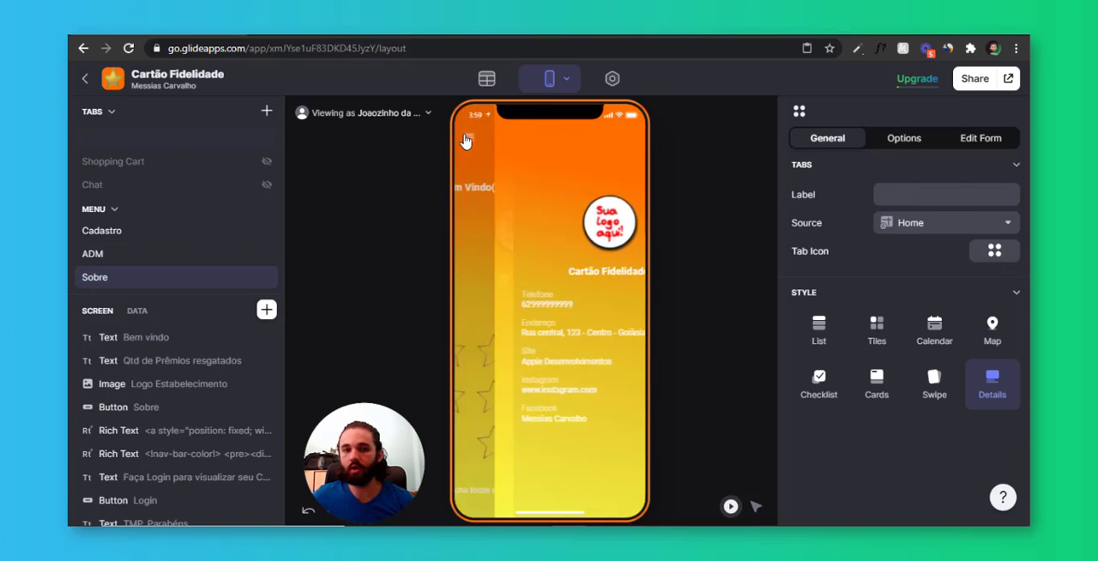
left_click(471, 138)
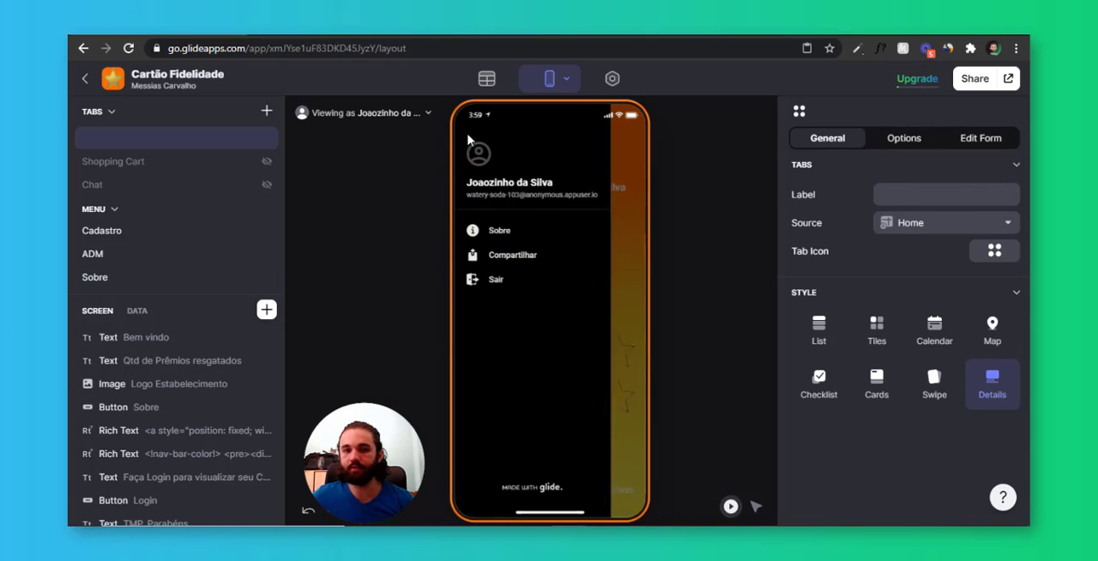
left_click(507, 231)
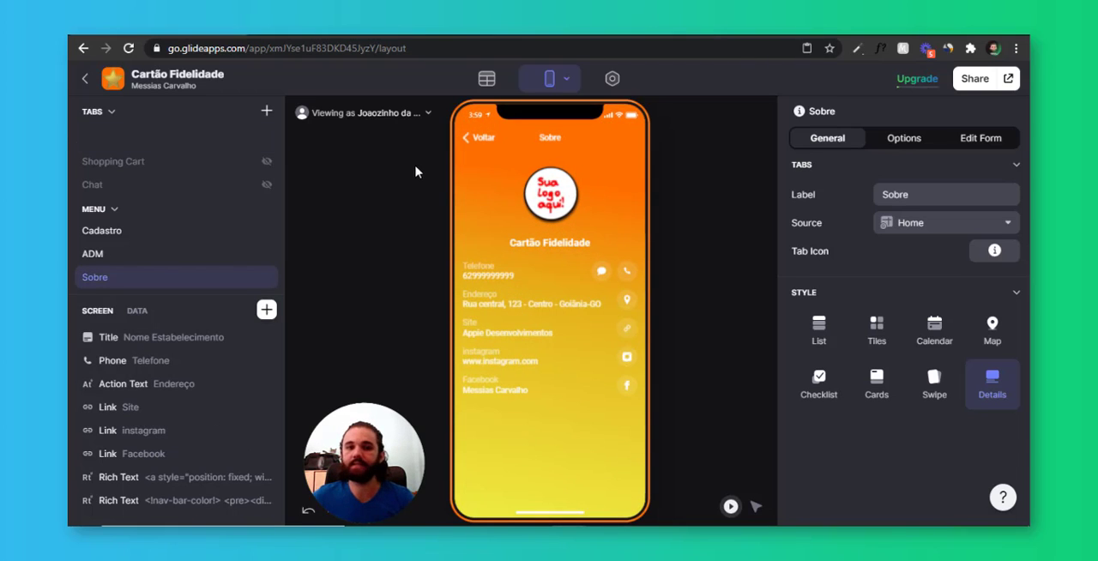
left_click(478, 145)
Preview the app as the administrator, inspect the Configurações screen from ADM, and return to the home screen
left_click(403, 113)
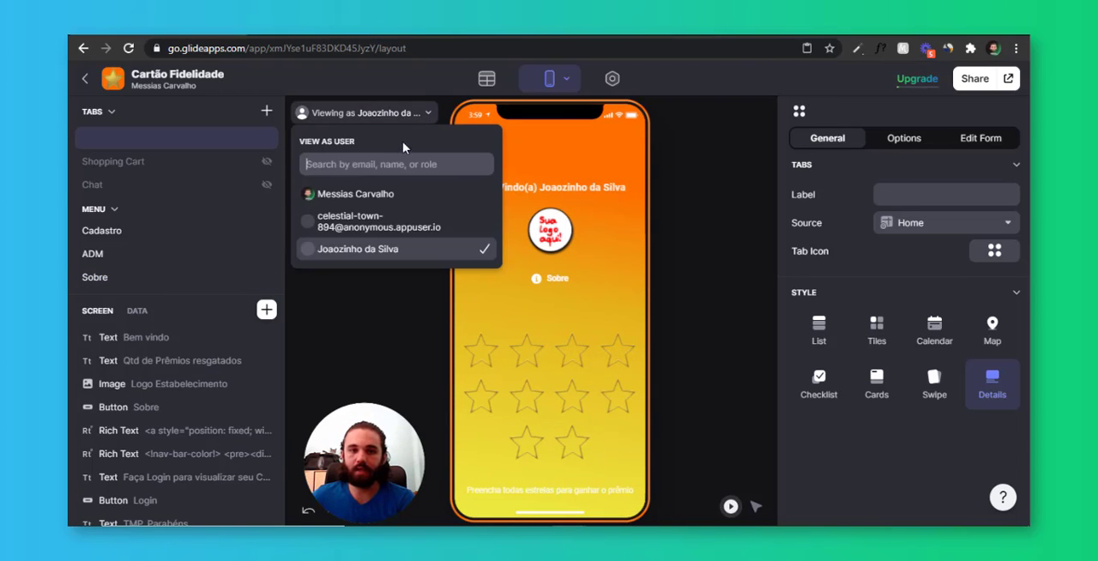
left_click(378, 194)
left_click(632, 244)
left_click(623, 478)
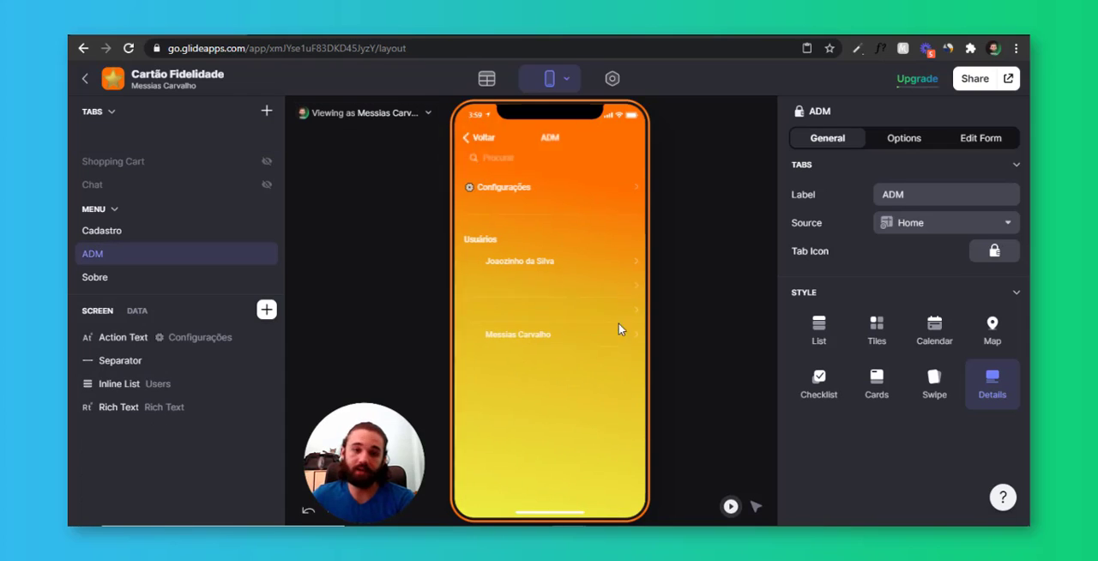
left_click(626, 191)
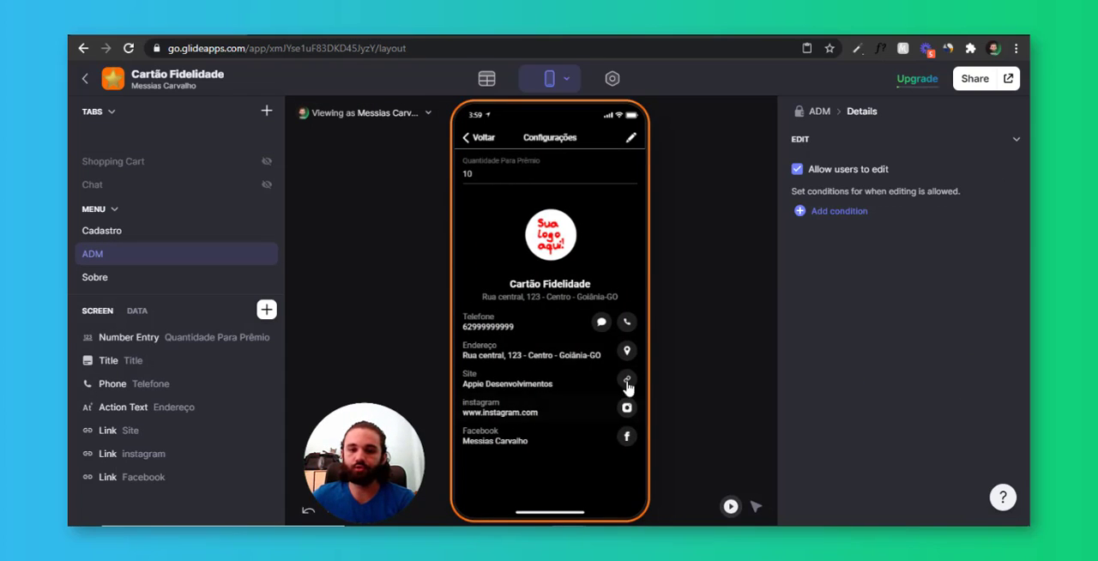
left_click(632, 138)
left_click(625, 138)
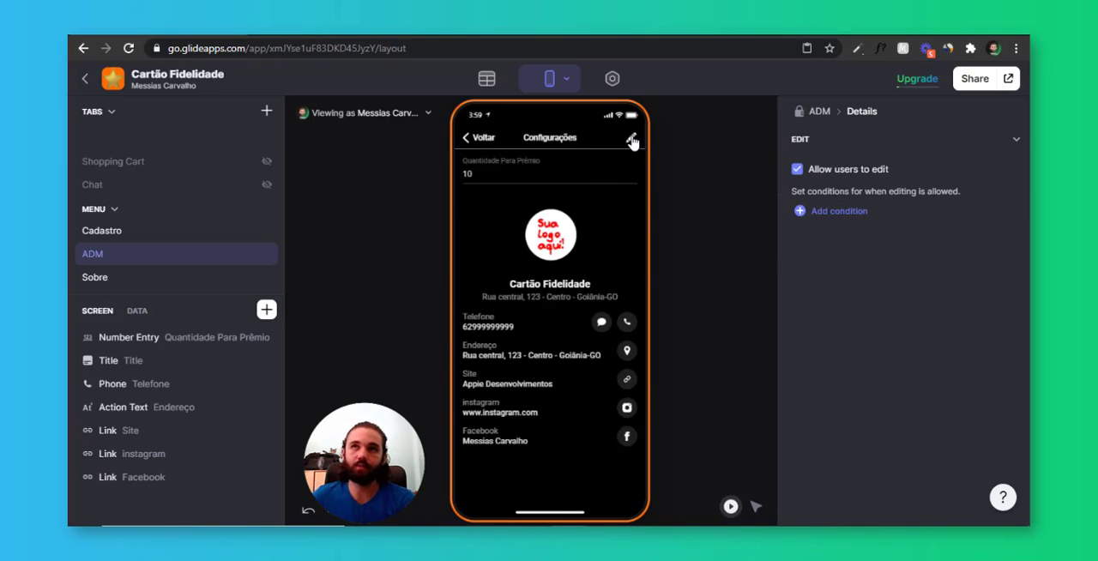
left_click(484, 137)
left_click(483, 138)
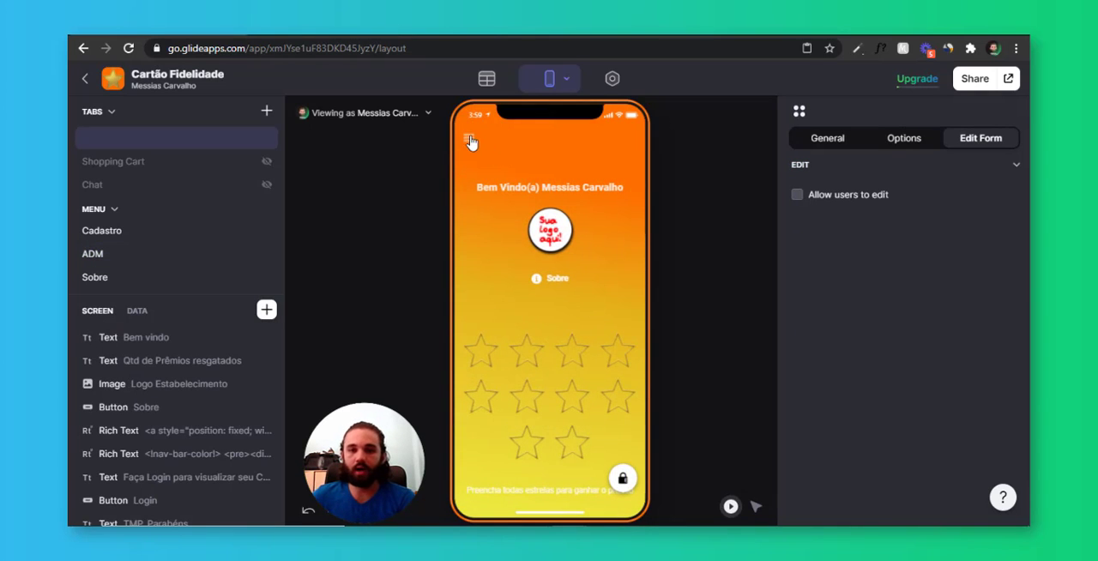
Reach the Sobre screen from the side menu and allow users to edit it
left_click(469, 139)
left_click(521, 265)
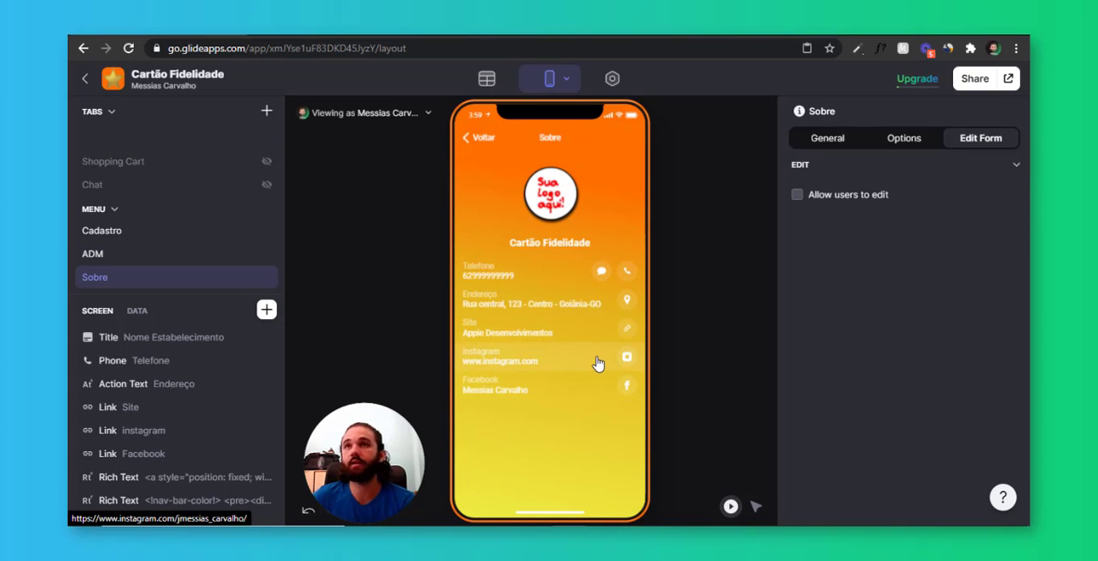
left_click(828, 149)
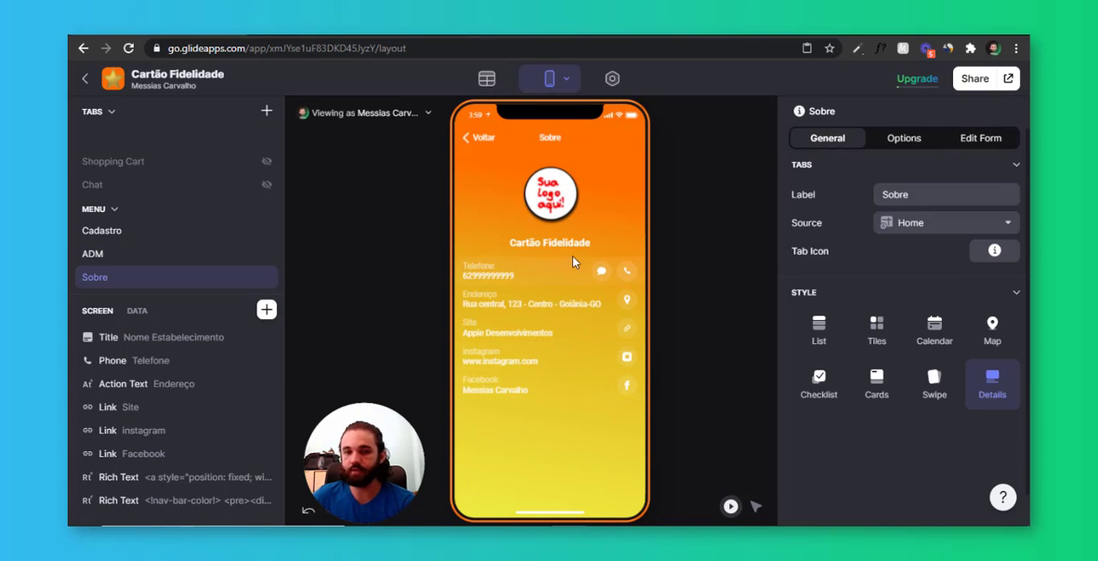
left_click(973, 137)
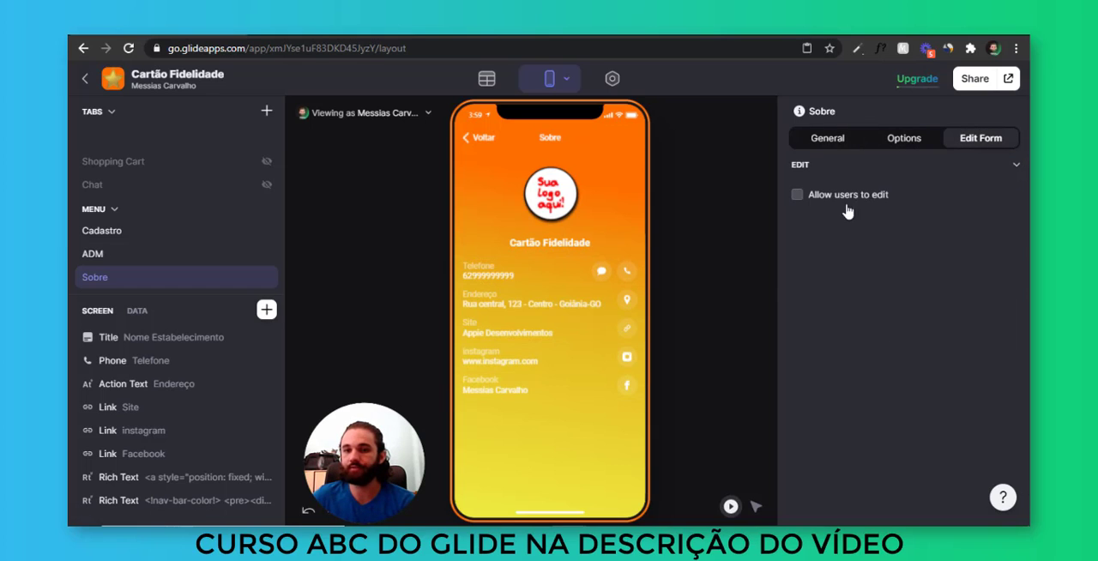
left_click(846, 205)
Add a condition that allows editing of the Sobre screen only when the user's ADM column is true
left_click(863, 239)
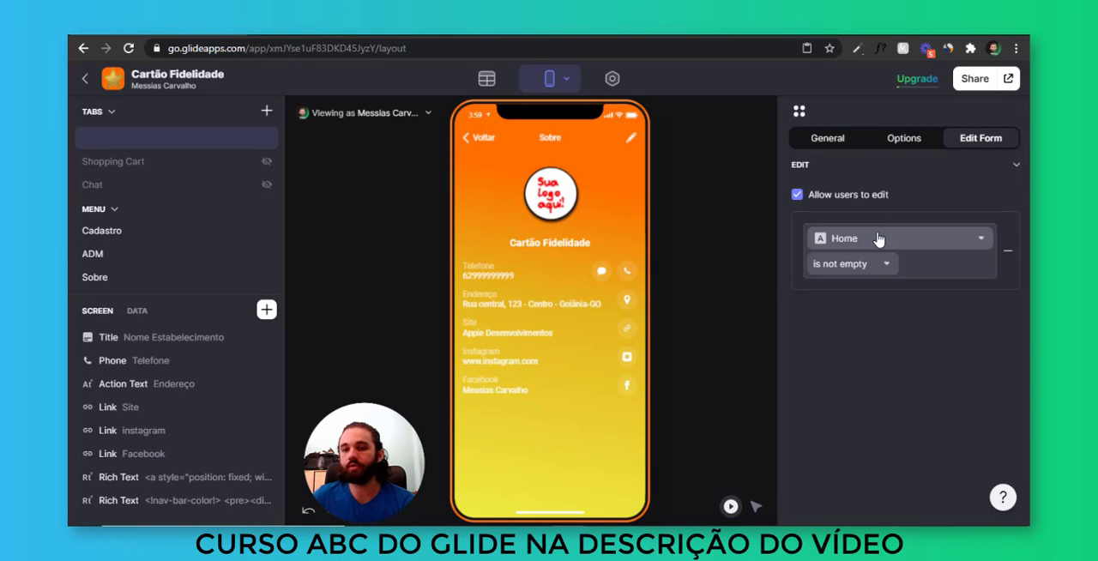
left_click(878, 238)
mouse_move(869, 488)
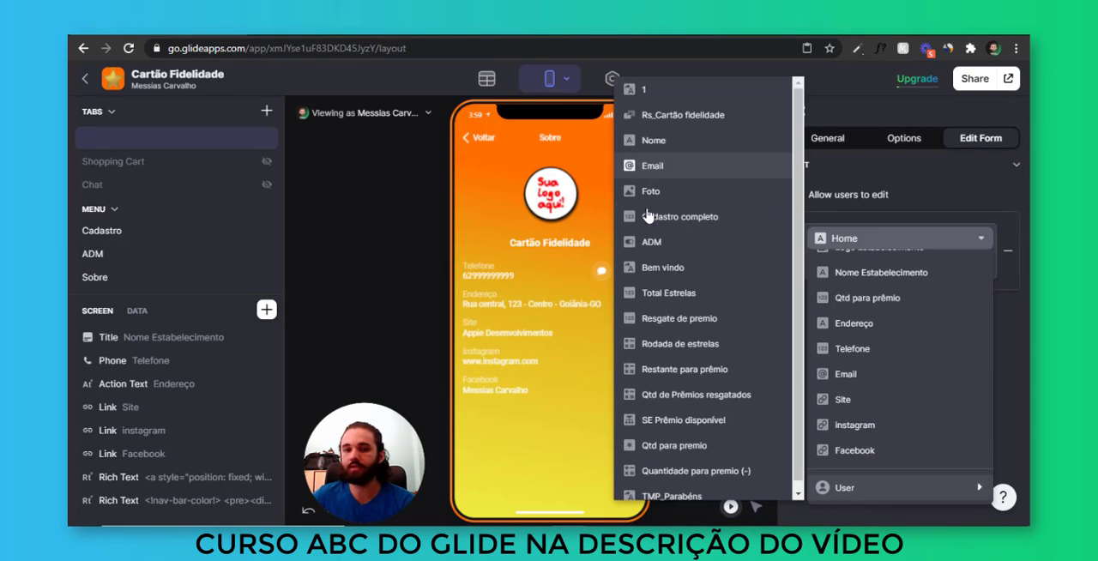
left_click(676, 242)
left_click(858, 266)
left_click(893, 291)
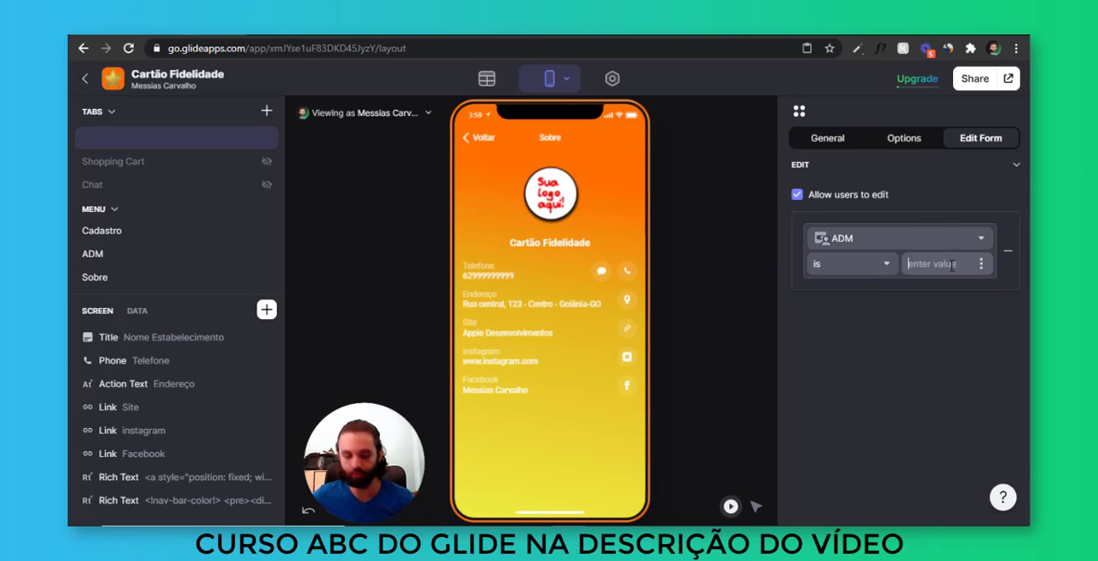
left_click(953, 265)
type("true")
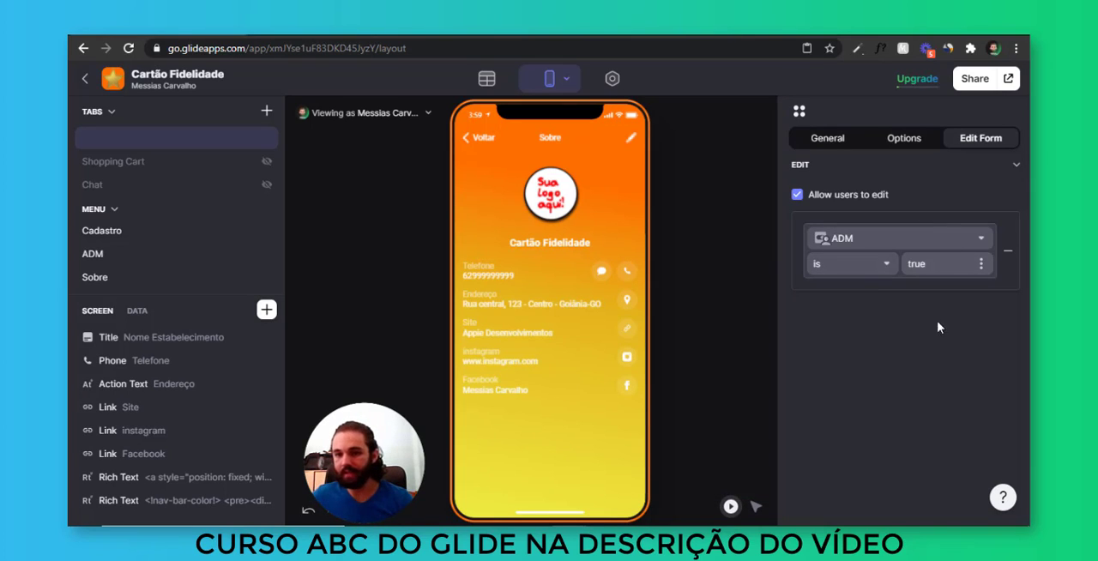
left_click(938, 327)
Add a second editing condition for the Sobre screen requiring that the user's Email is not empty
left_click(846, 250)
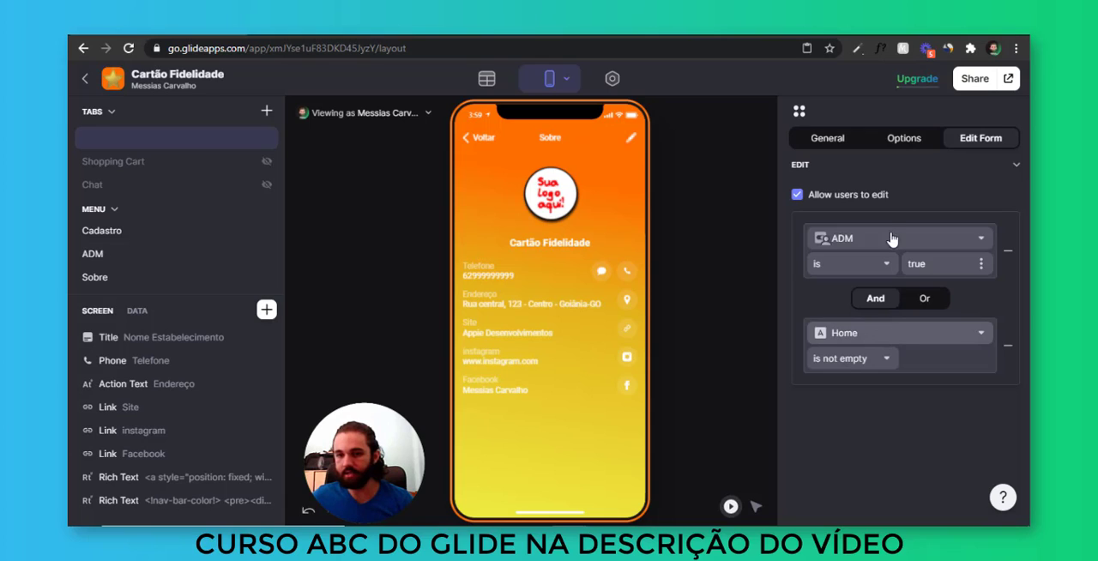
left_click(892, 333)
mouse_move(878, 302)
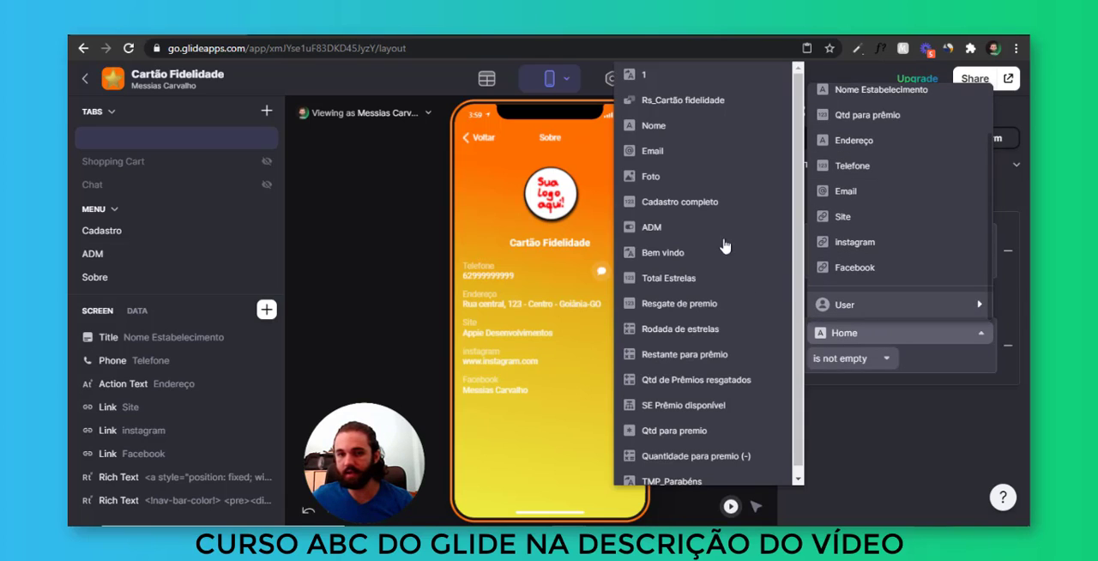
left_click(691, 163)
left_click(870, 414)
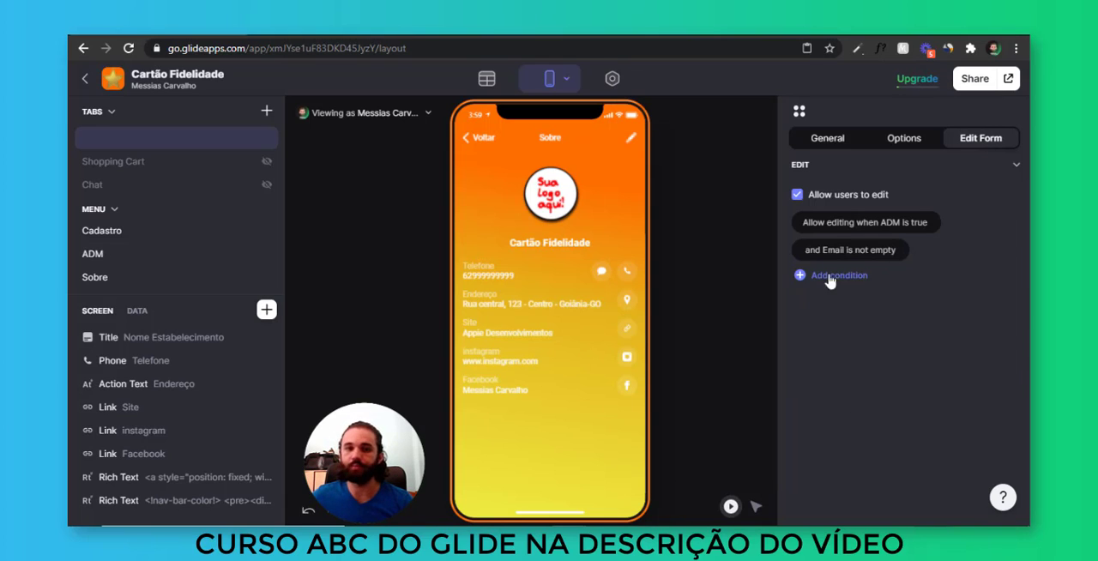
Compare edit access on the Sobre screen as customer and administrator, inspect its edit form, and return to the home screen
left_click(378, 112)
left_click(399, 250)
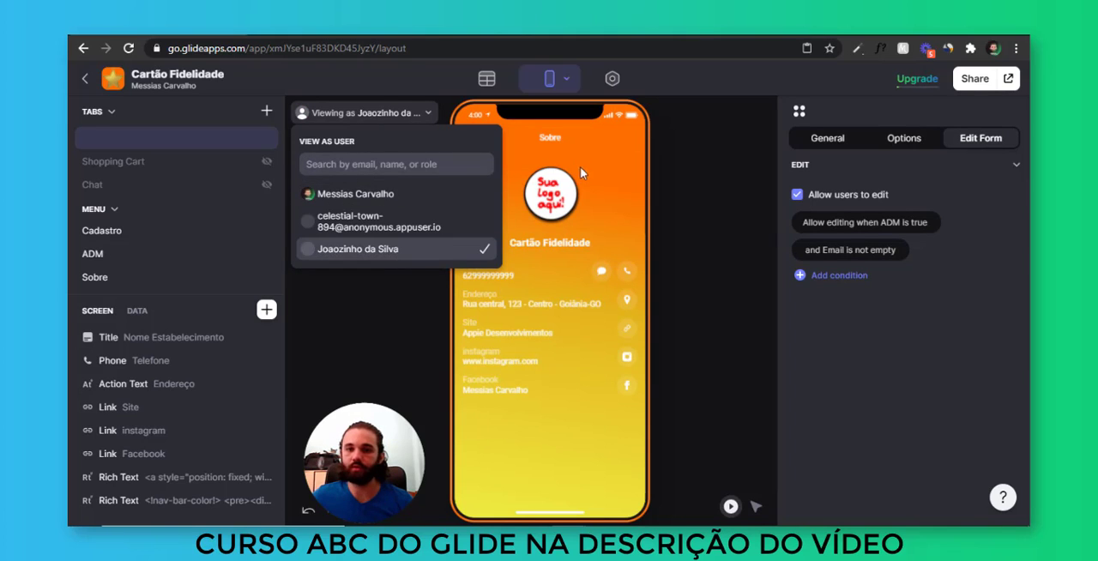
left_click(373, 193)
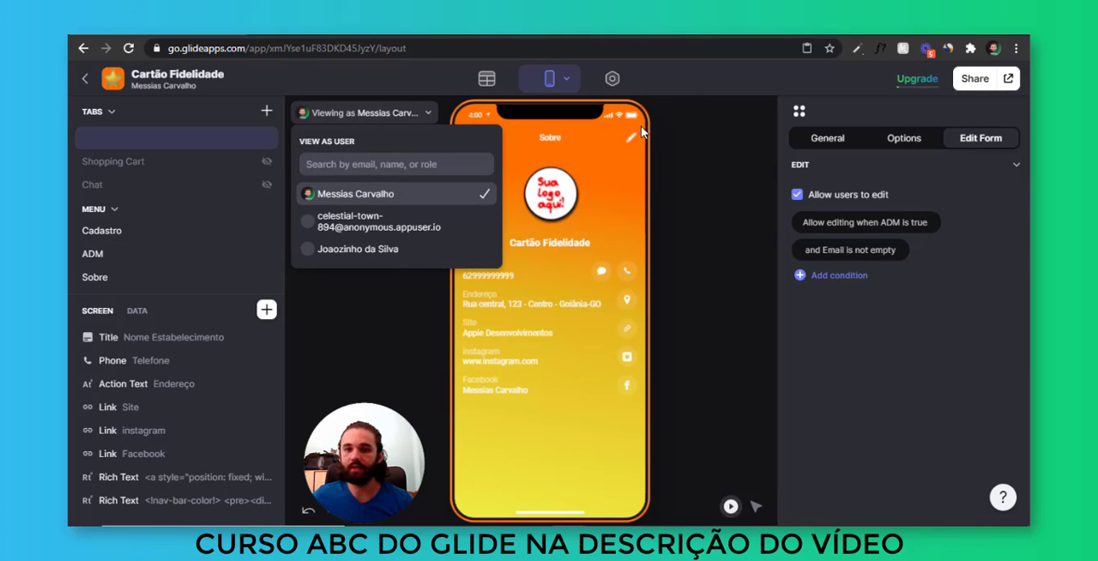
left_click(632, 137)
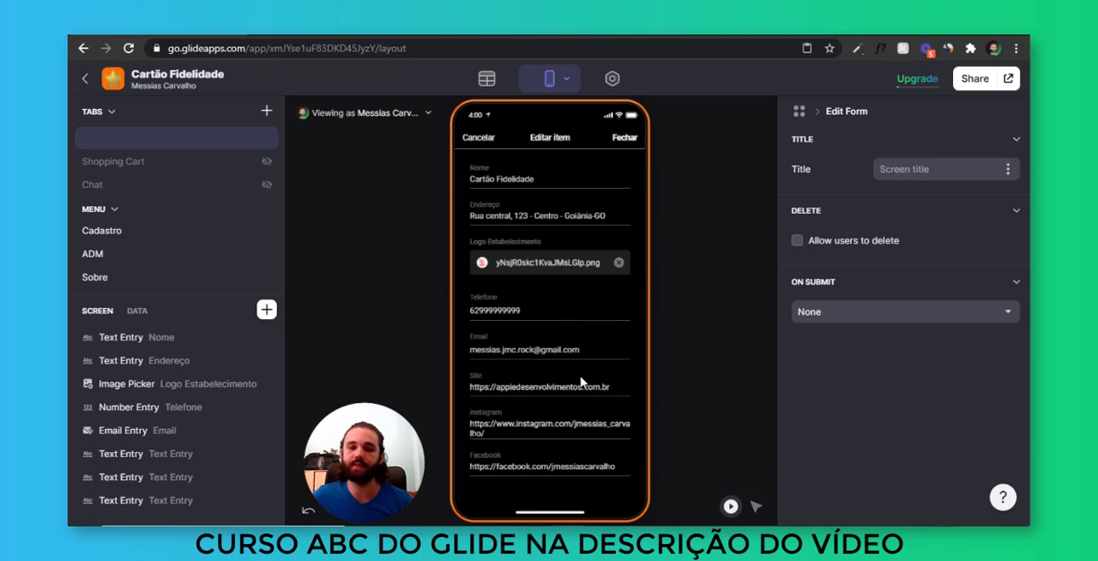
left_click(488, 137)
left_click(487, 140)
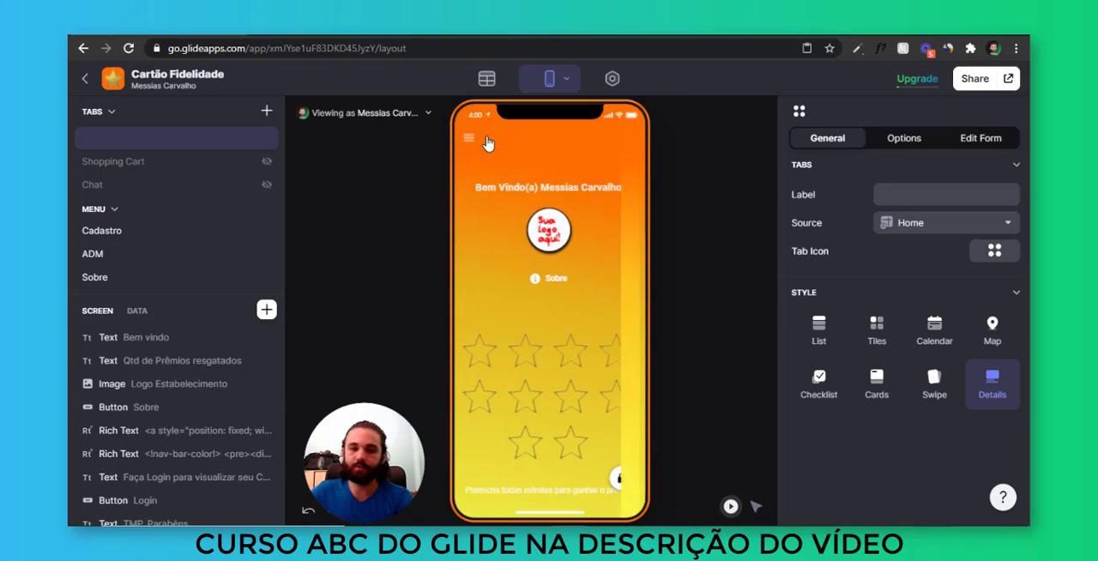
Review the ADM screen, the side menu entries and the Sobre screen in the administrator's preview
left_click(474, 139)
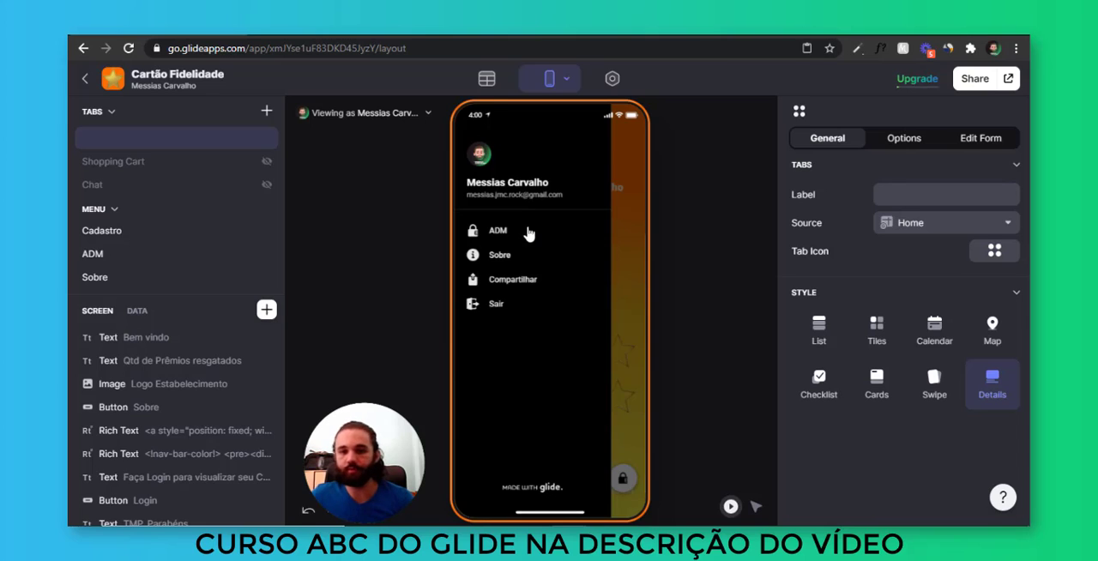
left_click(529, 234)
left_click(548, 198)
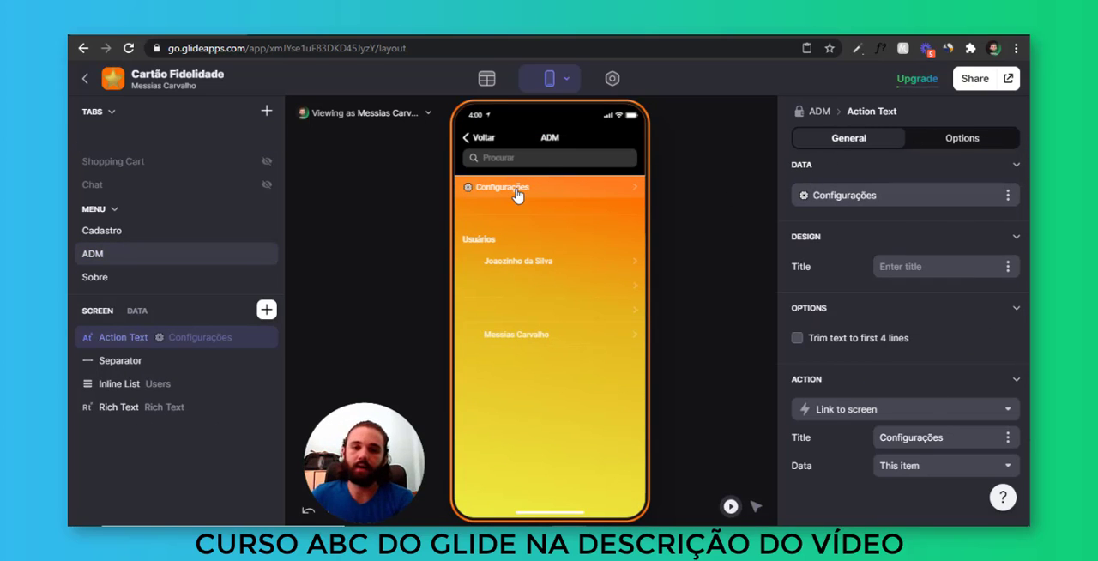
left_click(473, 187)
left_click(471, 144)
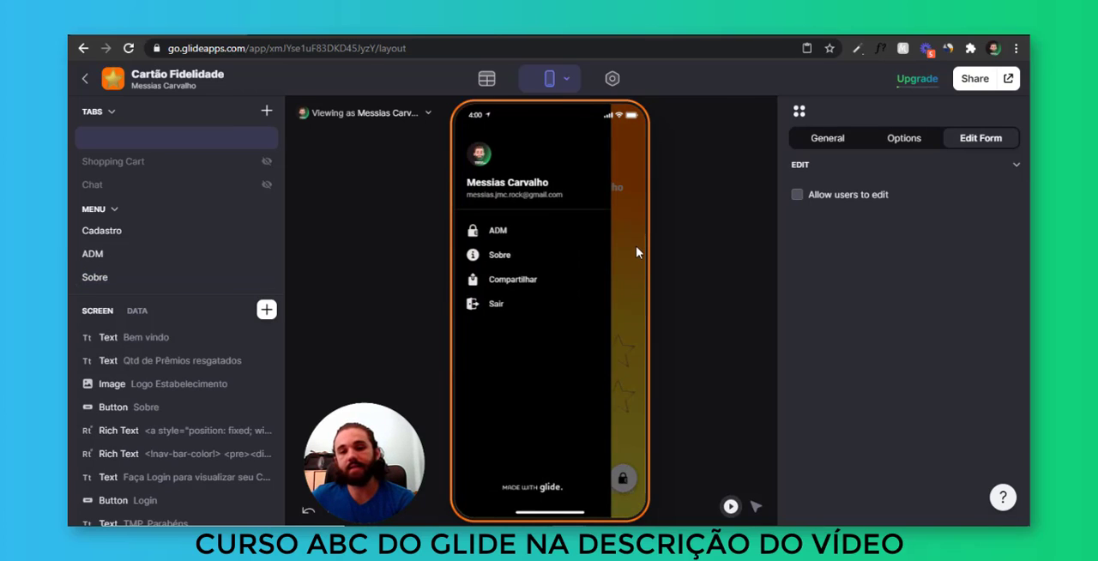
left_click(635, 251)
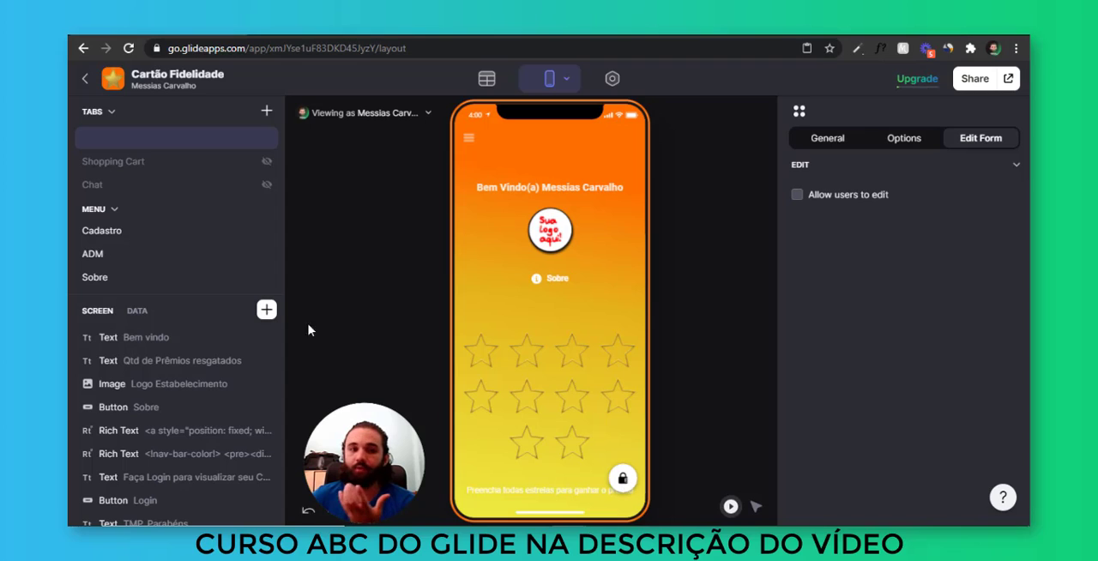
left_click(120, 277)
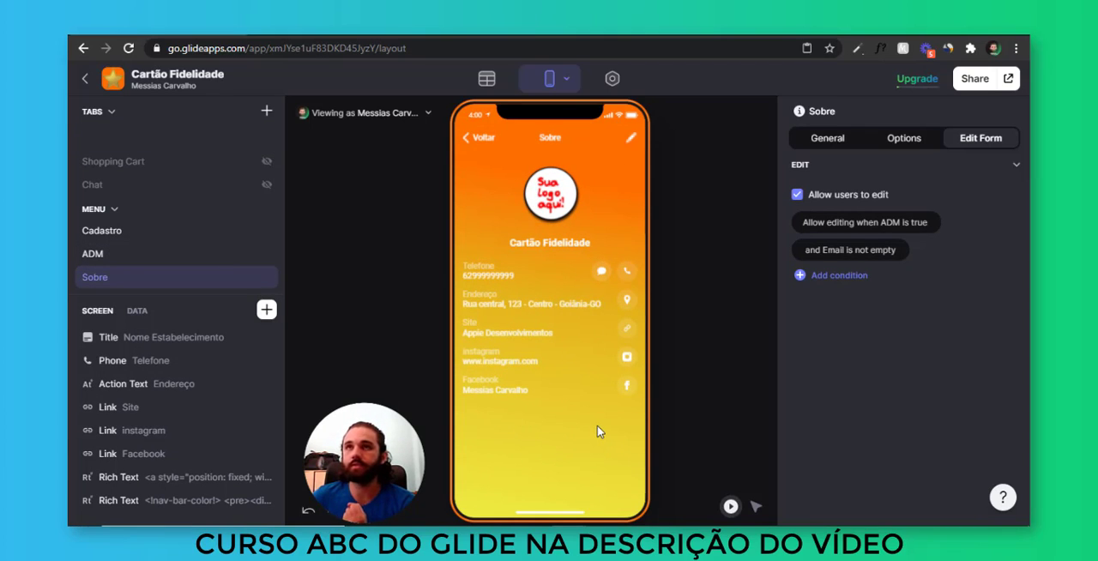
left_click(482, 138)
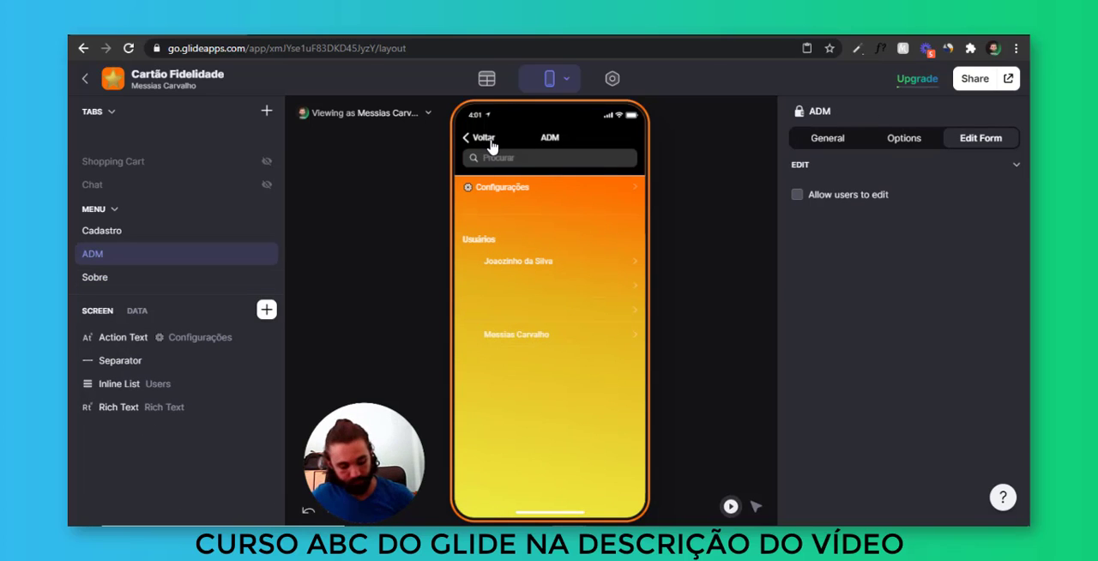
Set the Configurações action text on the ADM screen to navigate to the Sobre tab
left_click(532, 187)
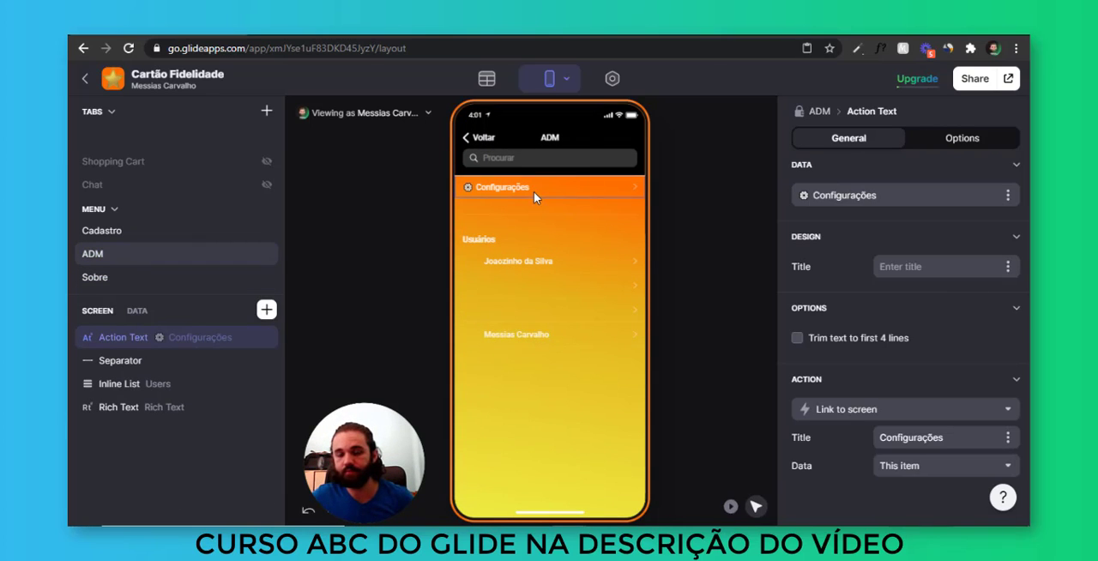
left_click(849, 420)
scroll(871, 221, "down", 3)
scroll(858, 264, "up", 2)
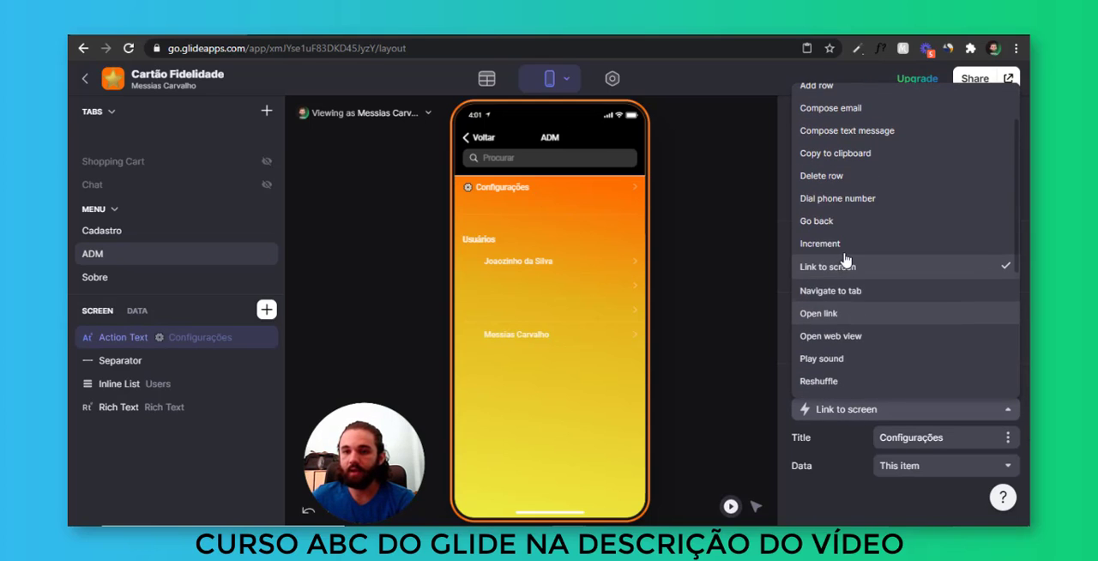
left_click(862, 294)
left_click(919, 440)
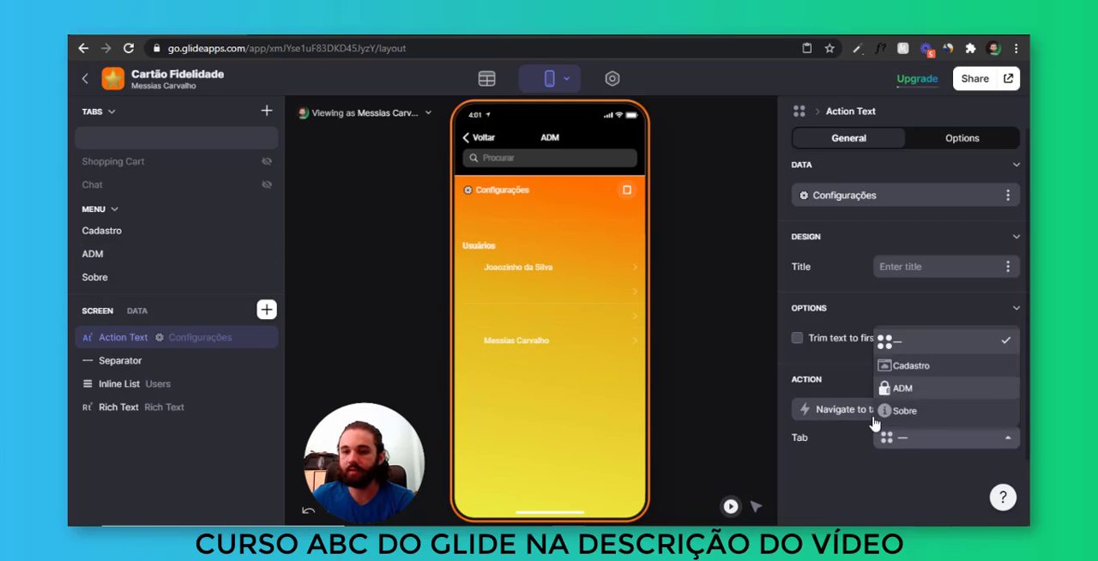
left_click(897, 411)
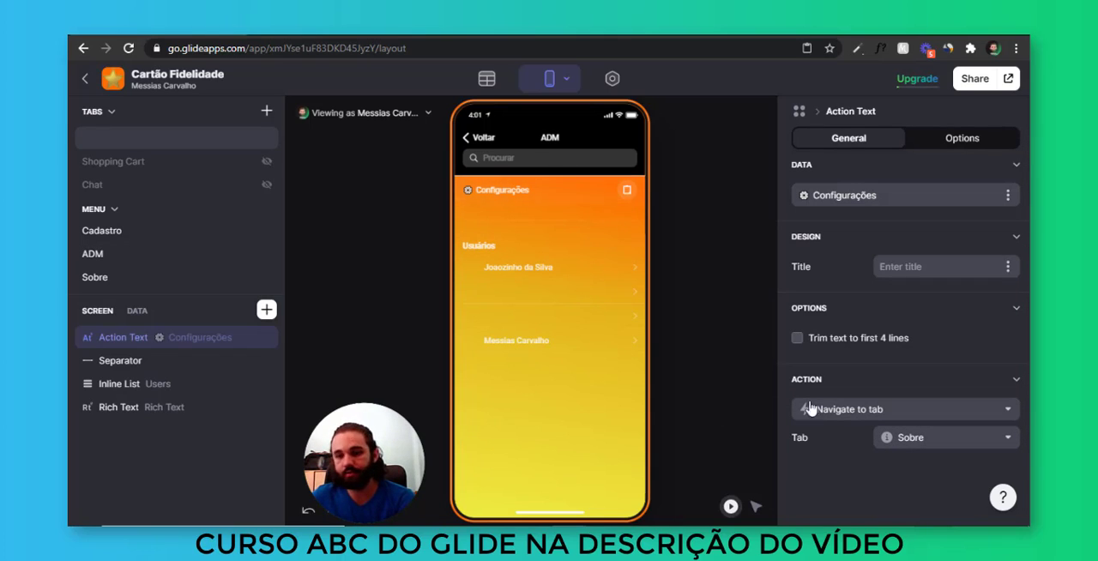
Create a custom action named Configurações for the Configurações action text
left_click(902, 412)
left_click(850, 93)
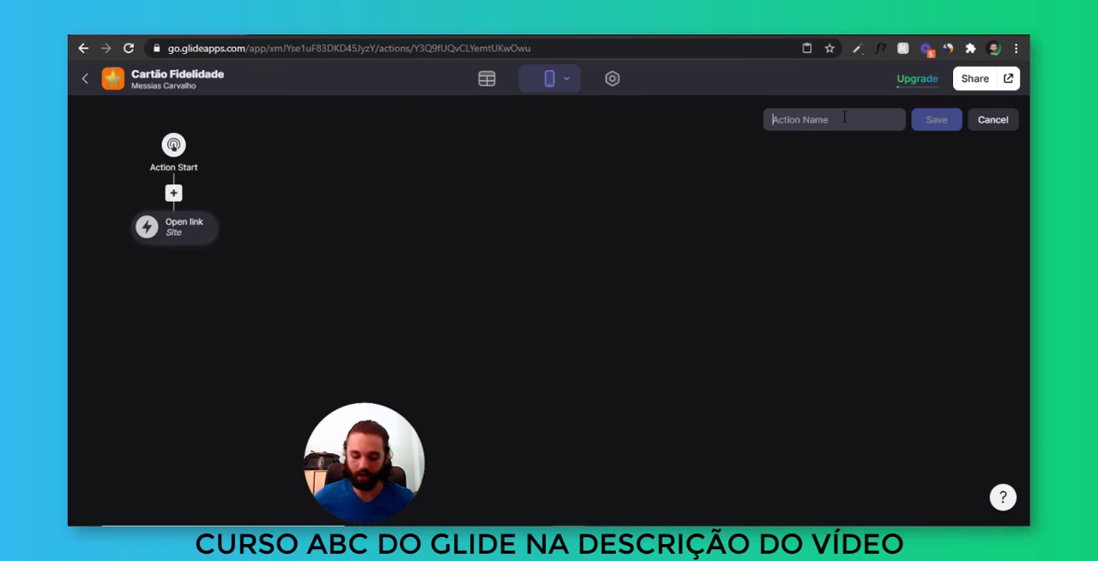
type("S")
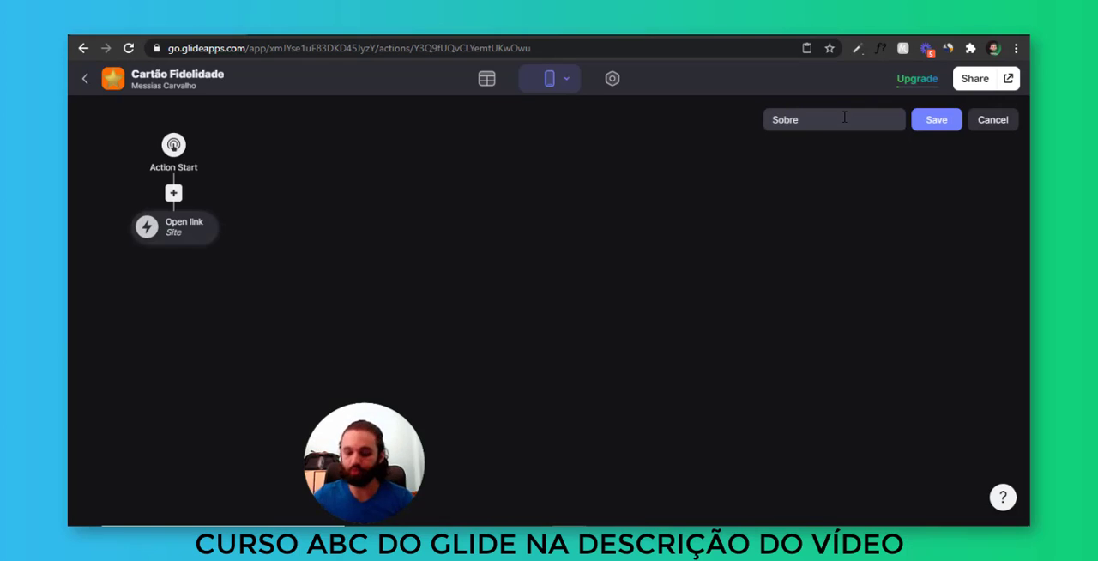
type("obre")
key("ctrl+a")
type("C")
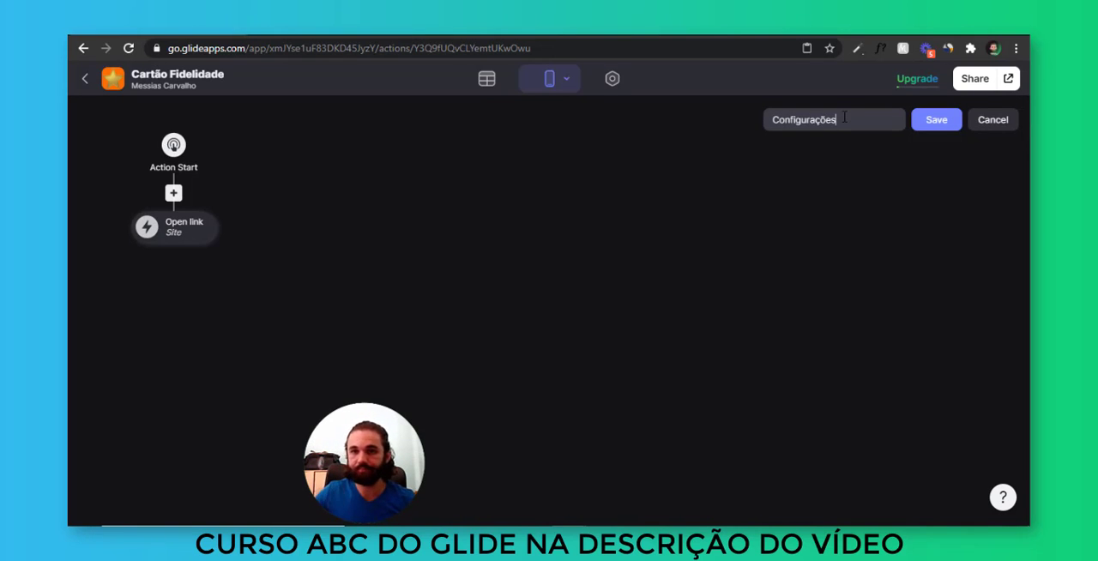
Change the custom action's Open link step to Navigate to tab with Sobre as its tab, and save the action
left_click(209, 237)
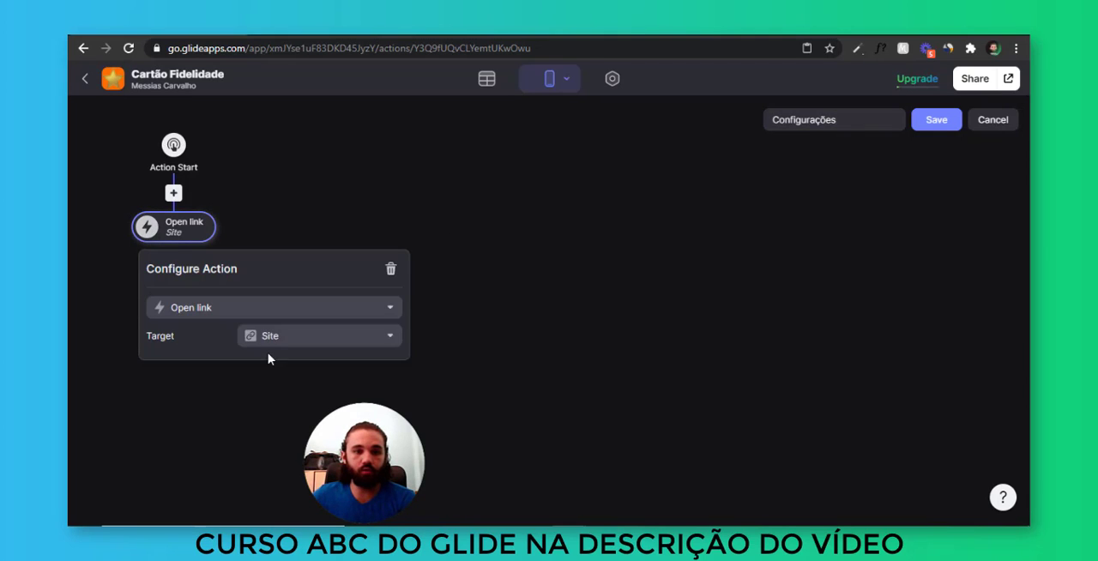
left_click(267, 308)
scroll(257, 191, "down", 3)
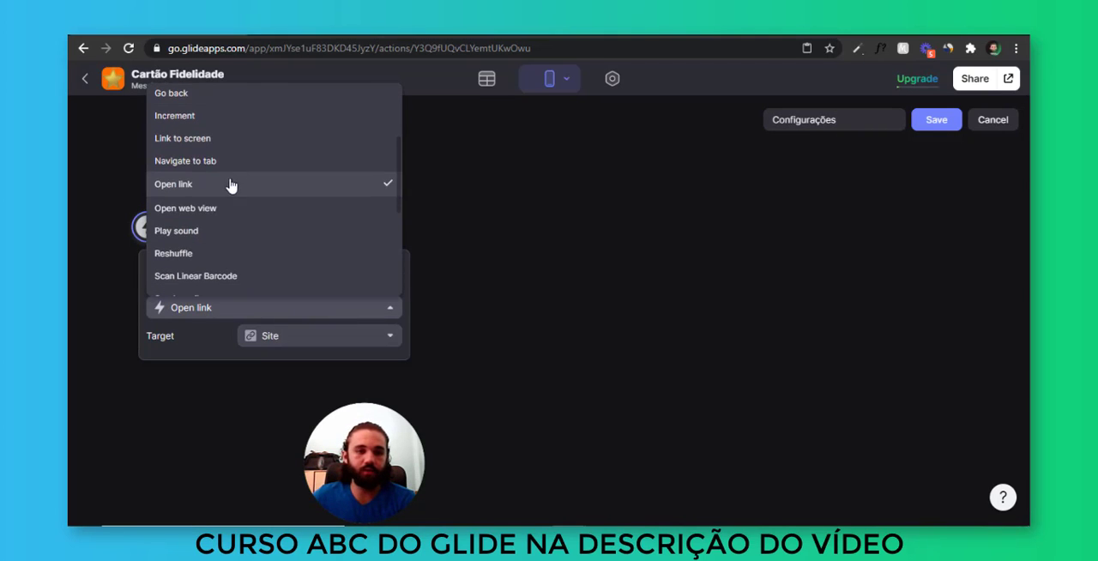
left_click(217, 163)
left_click(301, 336)
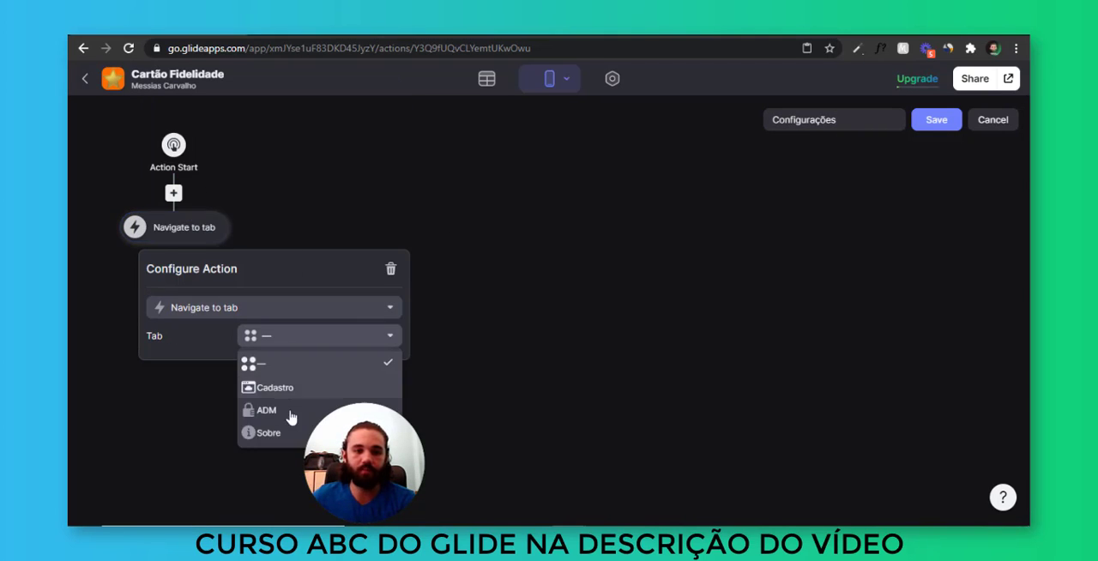
left_click(287, 431)
left_click(344, 182)
left_click(943, 121)
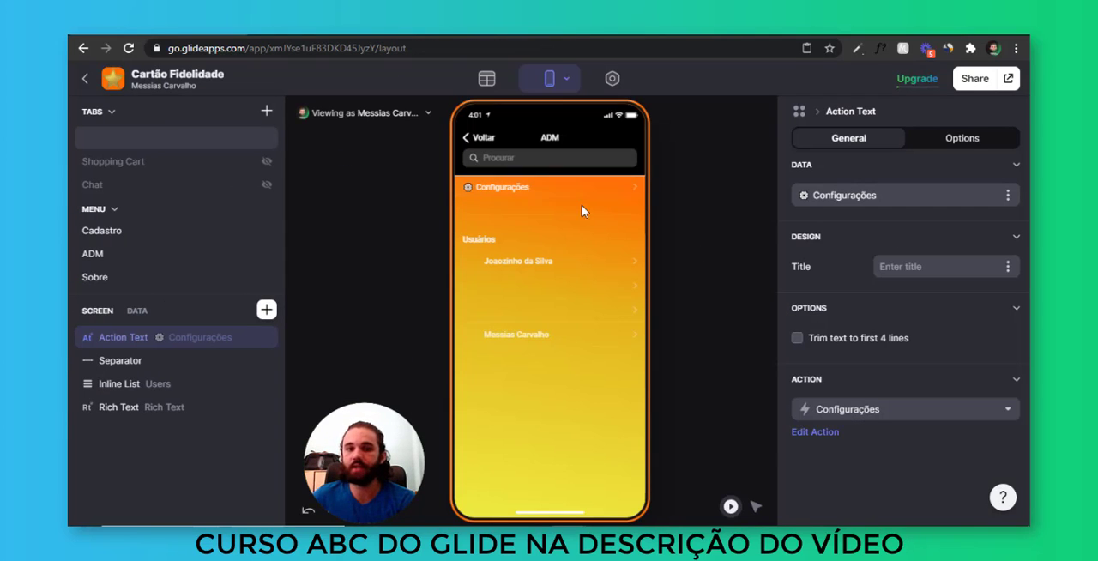
Follow the Configurações link in the preview and check the Sobre screen for administrators
left_click(631, 193)
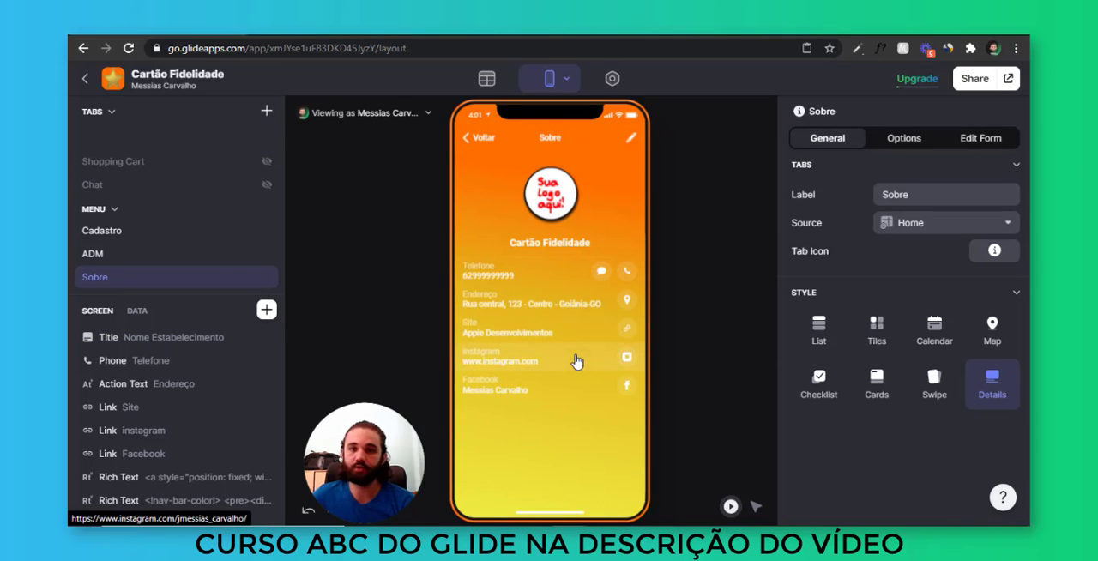
left_click(268, 339)
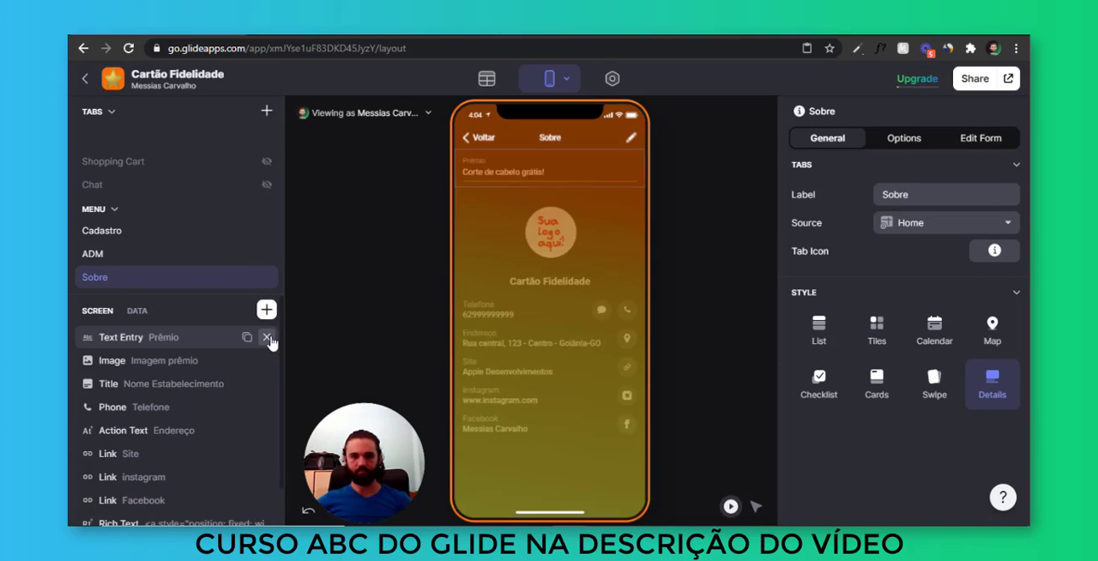
left_click(268, 338)
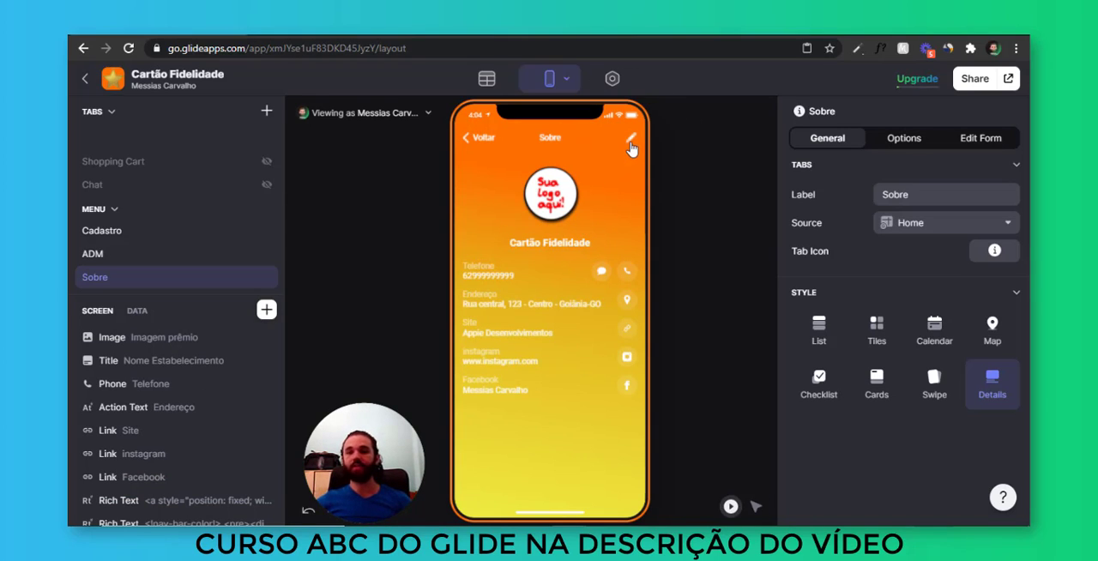
key("ctrl")
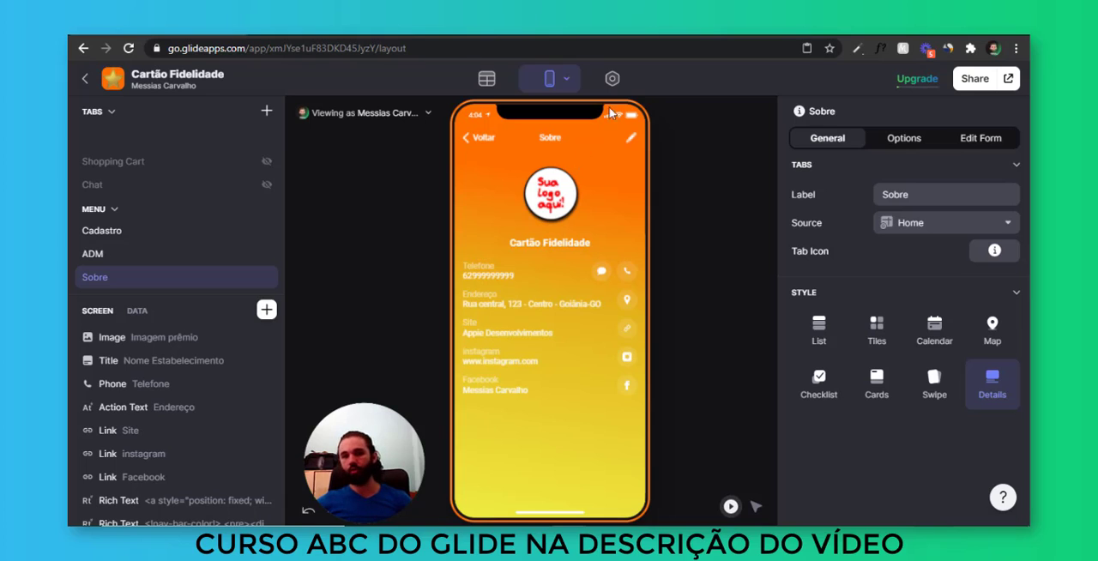
Add a Text component reading Sobre at the start of the Sobre screen's edit form
left_click(630, 138)
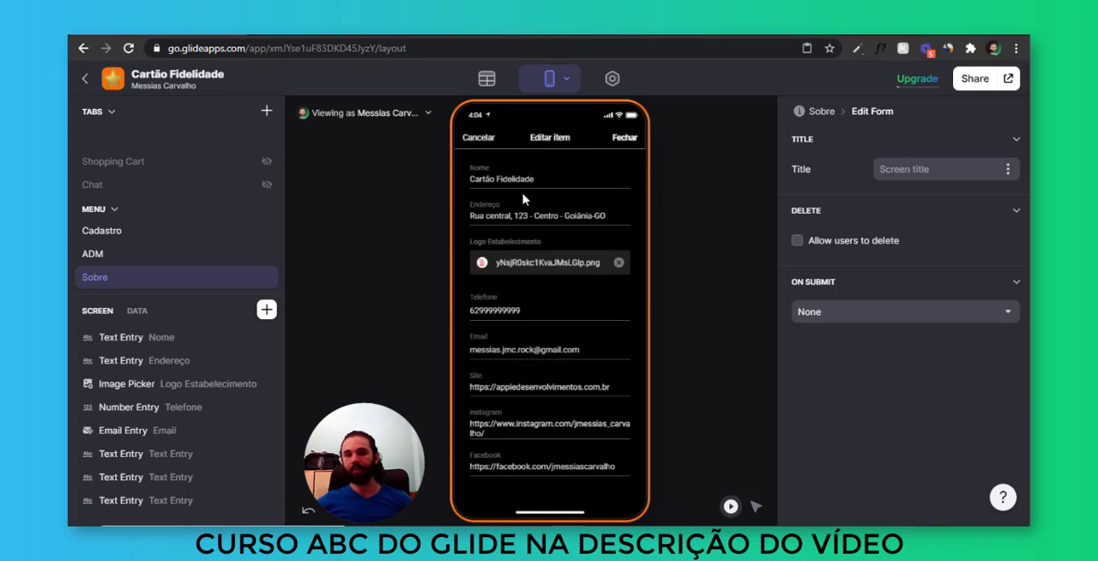
left_click(267, 310)
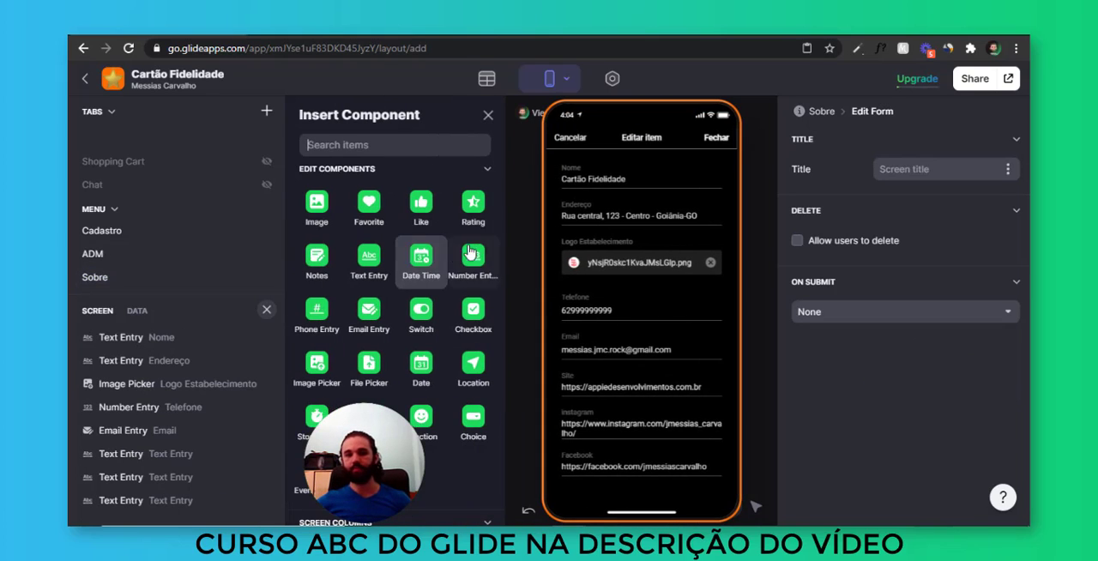
type("text")
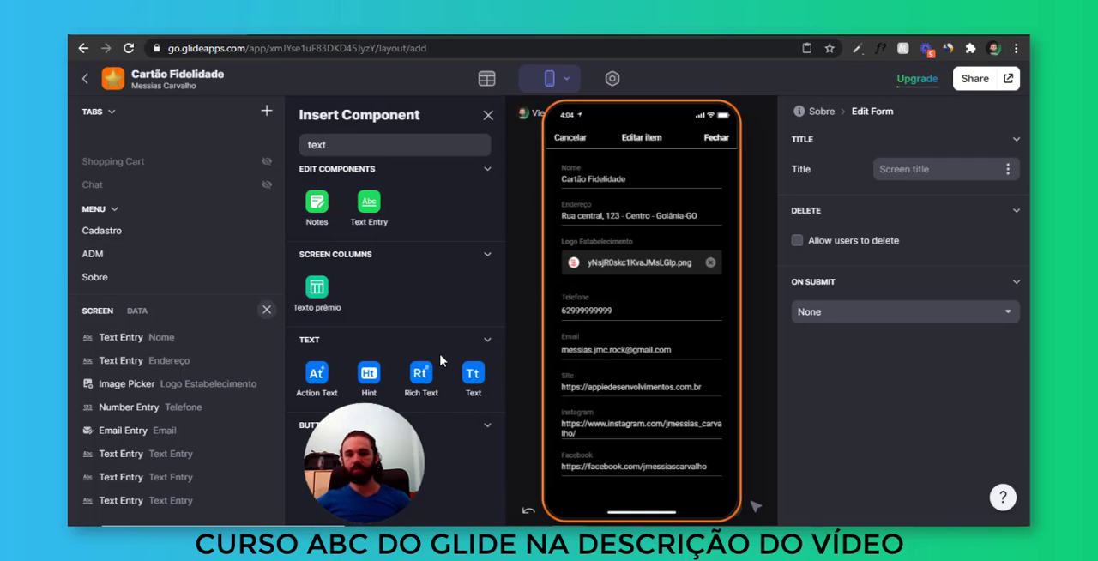
left_click_drag(467, 382, 184, 328)
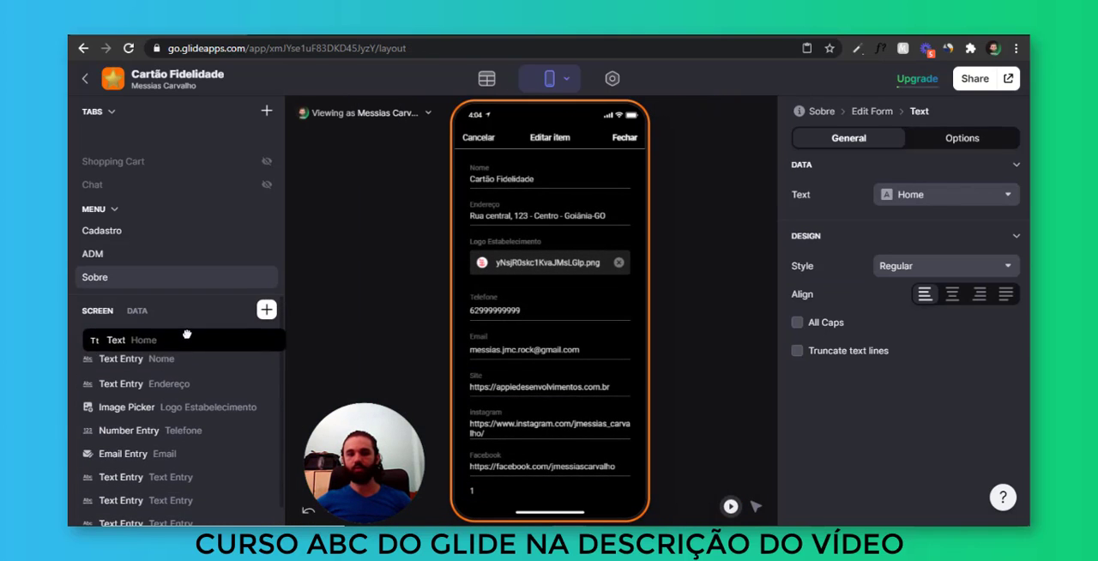
left_click(910, 194)
left_click(918, 223)
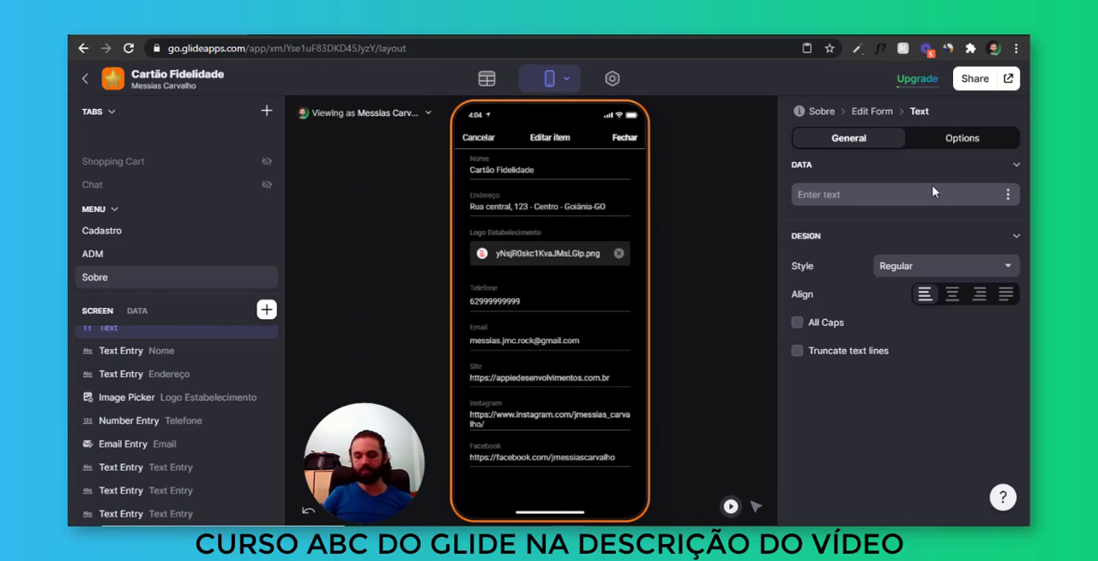
type("Sobre")
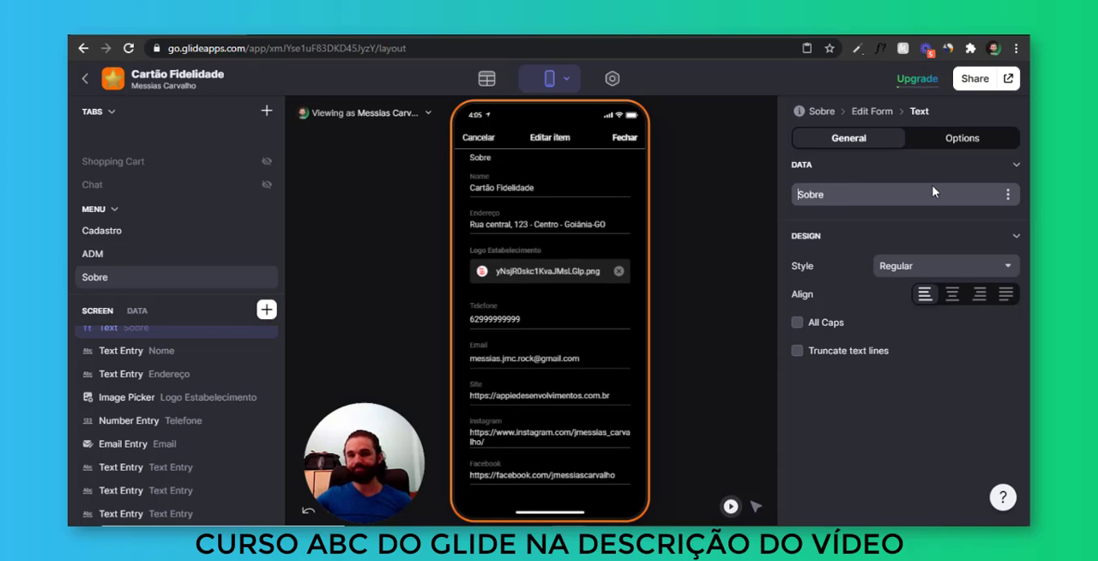
Center the Sobre text in the edit form and set its style to Headline 2
left_click(953, 294)
left_click(883, 268)
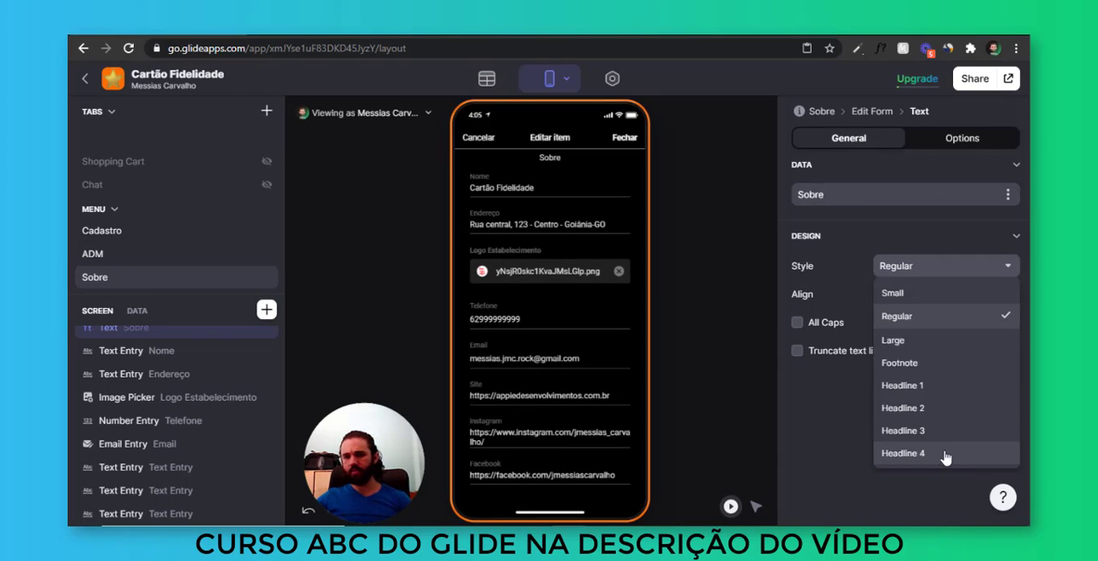
left_click(884, 453)
left_click(939, 269)
left_click(952, 407)
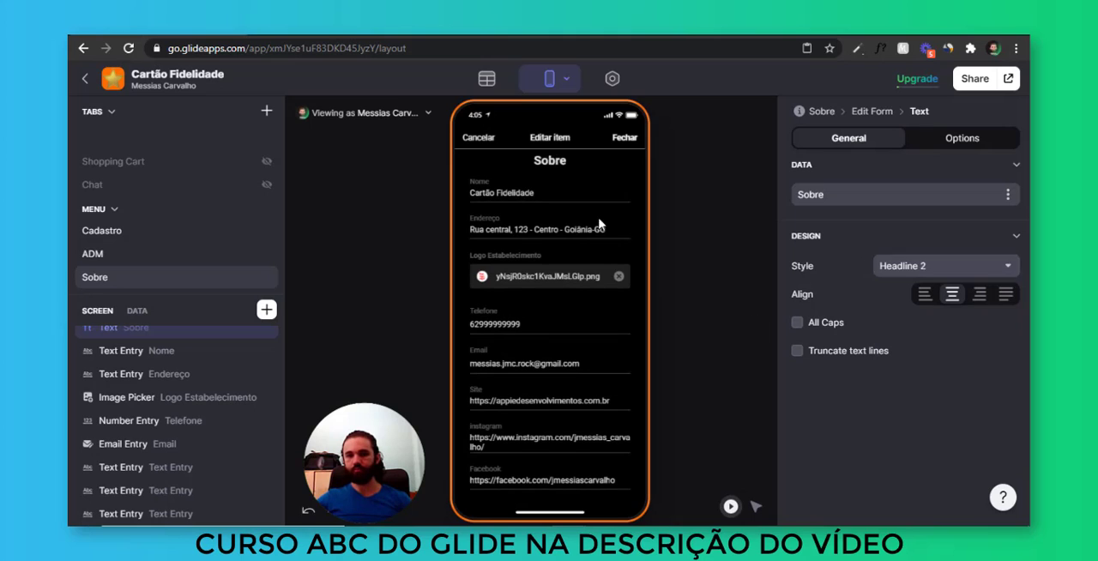
scroll(228, 343, "down", 1)
scroll(251, 356, "up", 1)
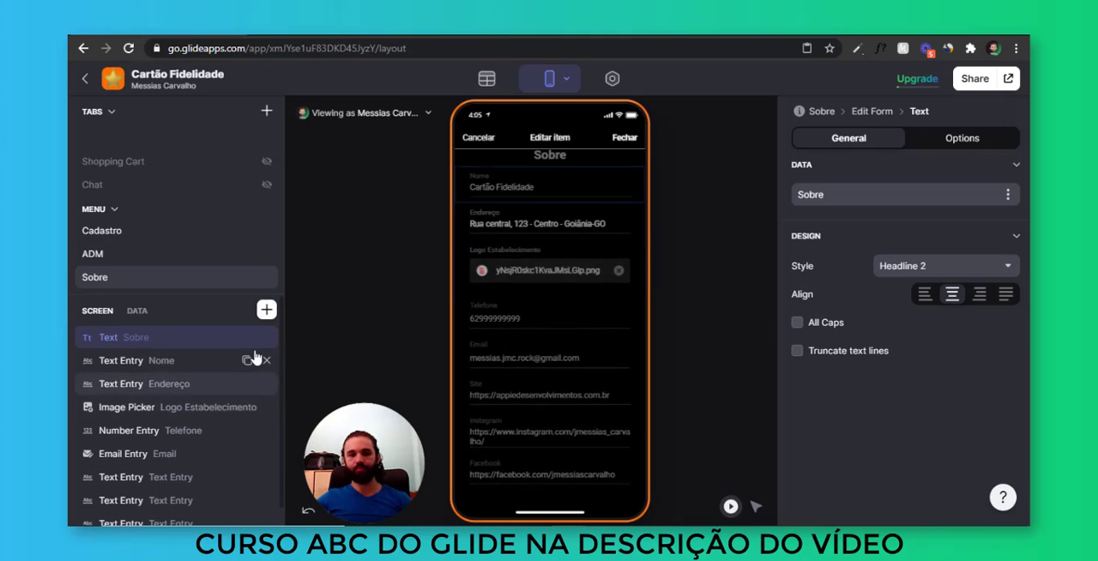
Duplicate the Sobre heading, move the copy below the Facebook entry and change its text to Prêmio
left_click(248, 338)
left_click_drag(108, 365, 181, 506)
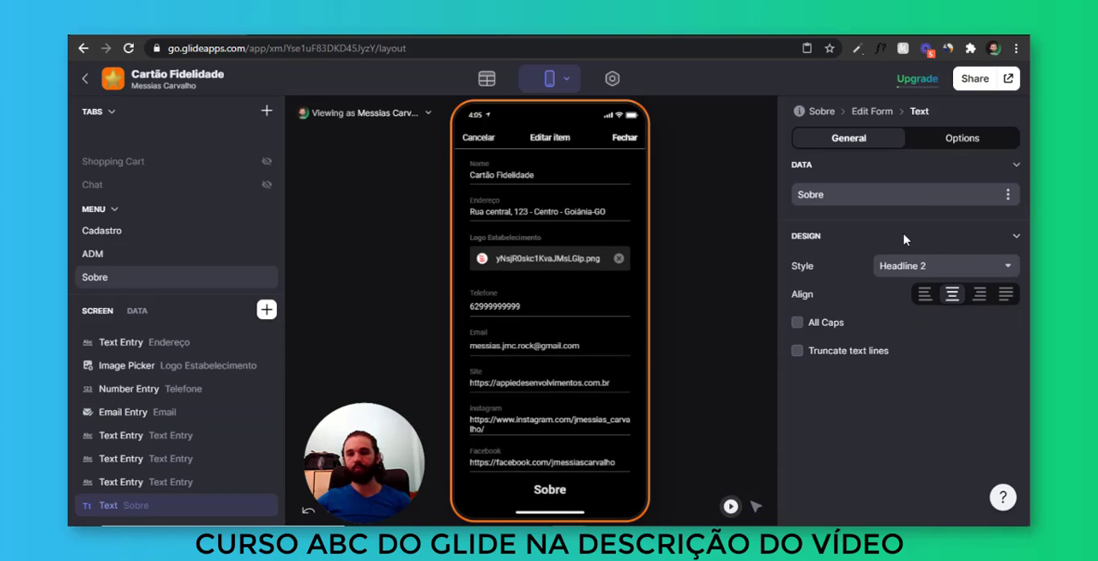
left_click_drag(889, 196, 617, 197)
type("Prêmio")
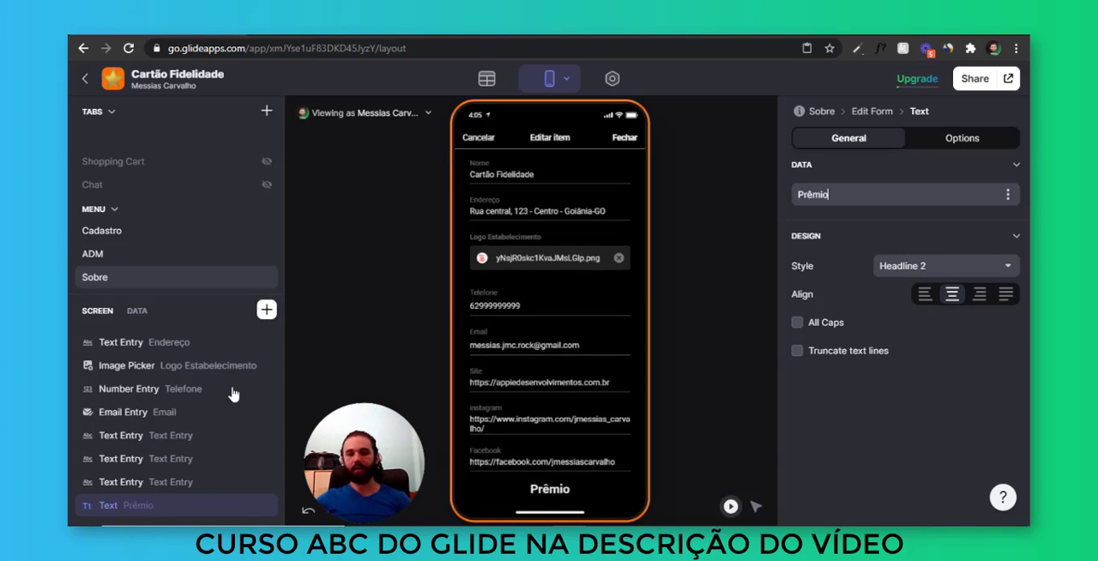
Add a Number Entry linked to the Qtd para prêmio column below the Prêmio heading
left_click(266, 309)
type("num")
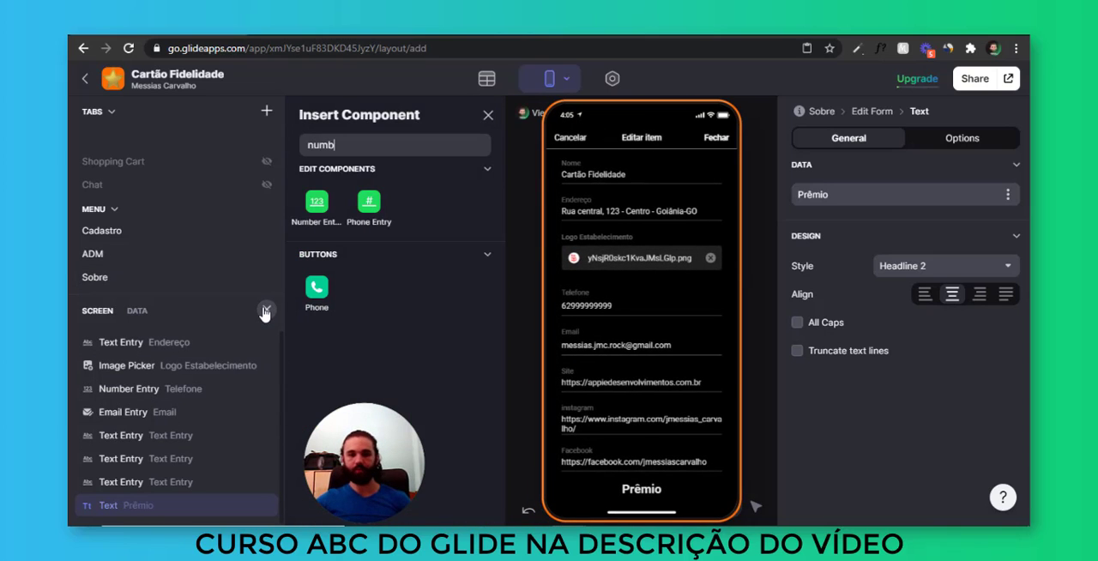
type("b")
left_click(320, 228)
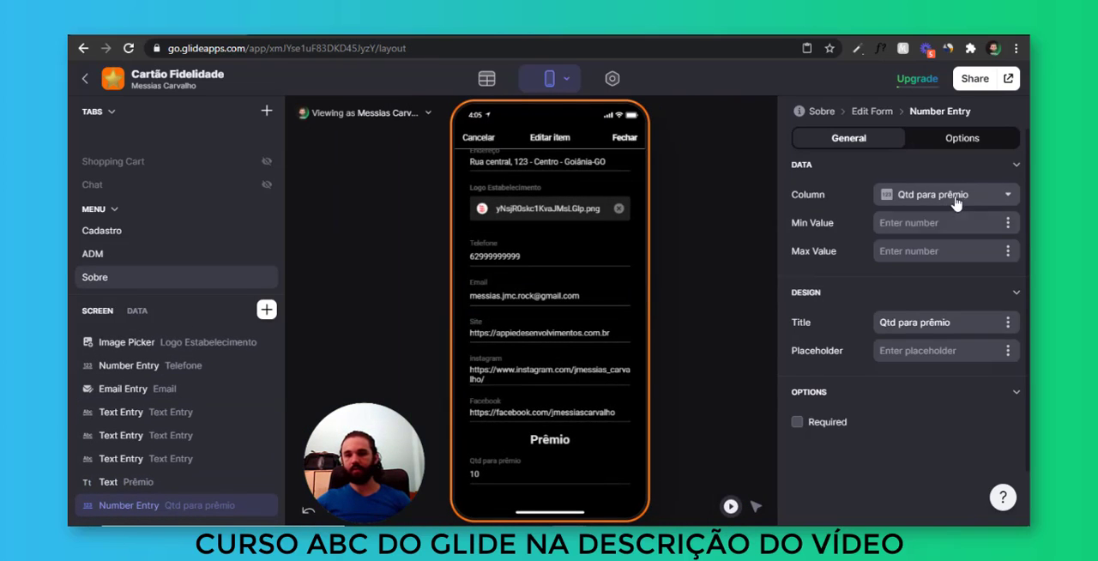
left_click(957, 202)
left_click(957, 202)
Set the number entry's title to "Quantidade de estrelas para prêmio"
left_click_drag(973, 322, 793, 327)
type("Quantidade d")
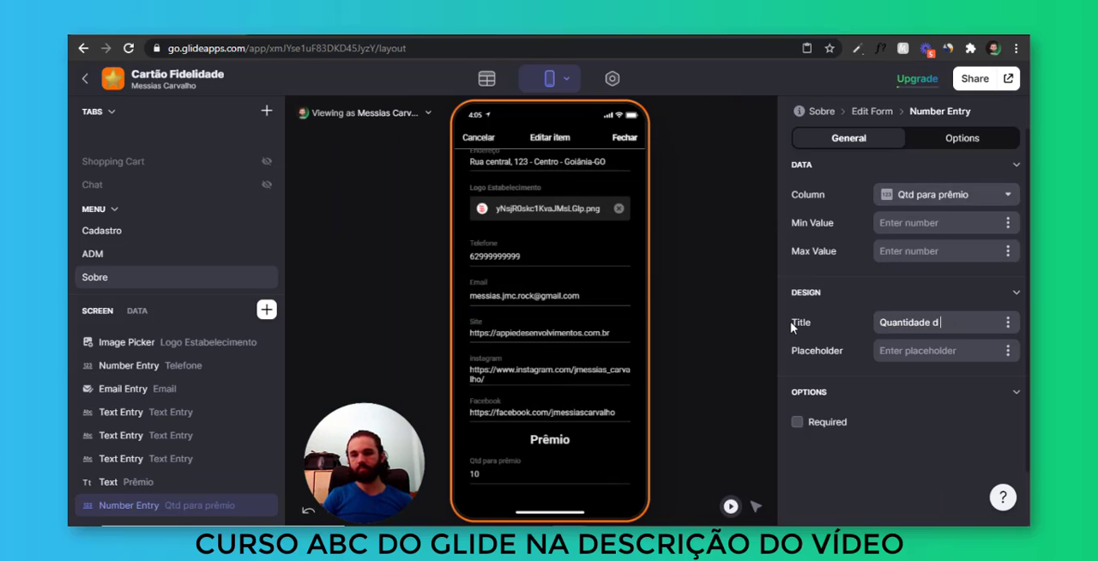
type("e estrelas para prêmio")
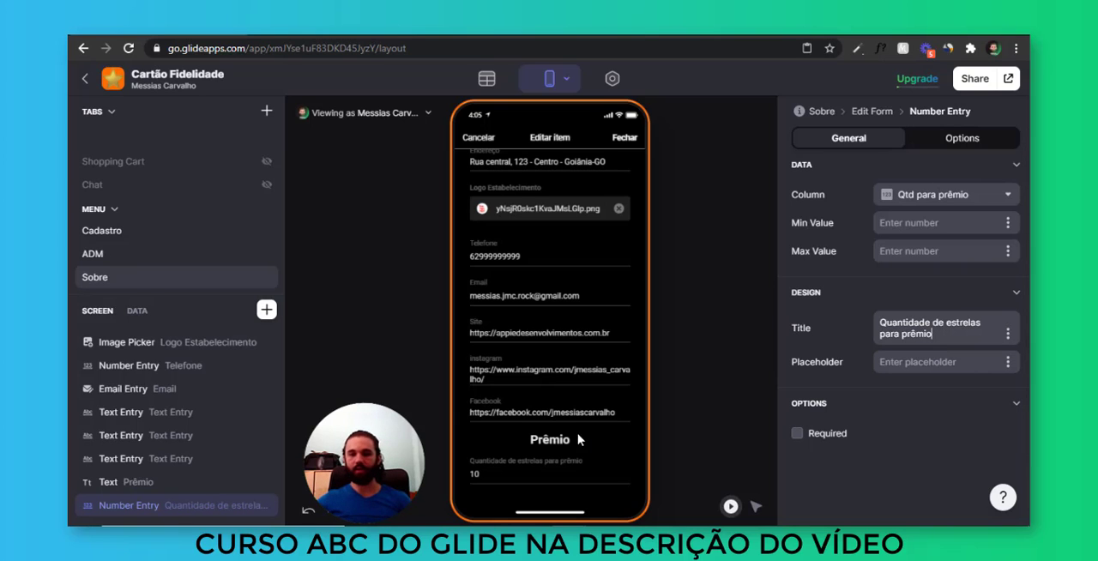
Add a Text Entry for the Texto prêmio column at the end of the edit form and title it Prêmio
left_click(267, 310)
type("text")
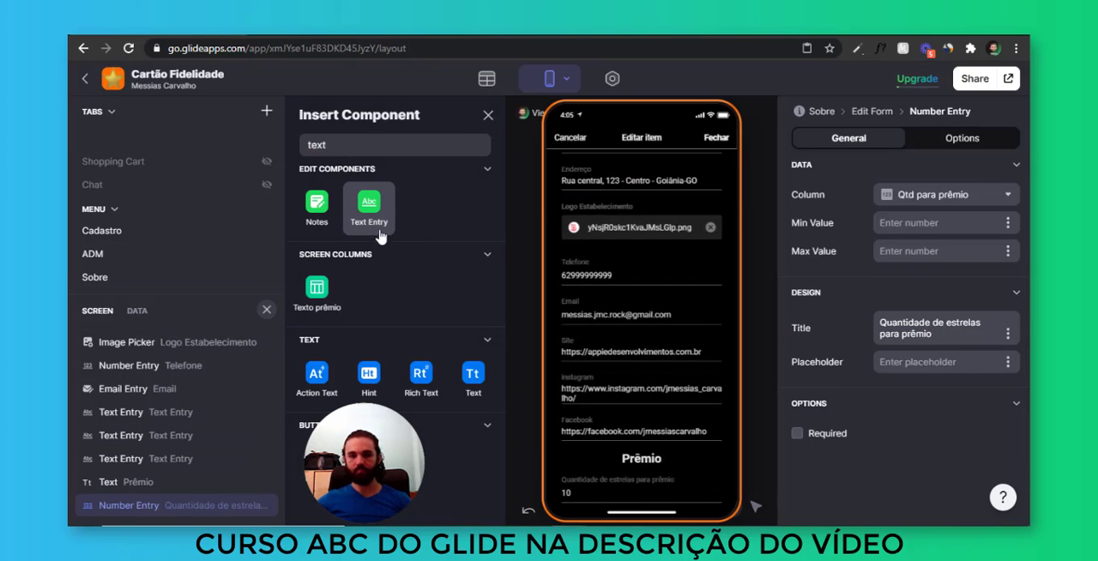
left_click(388, 220)
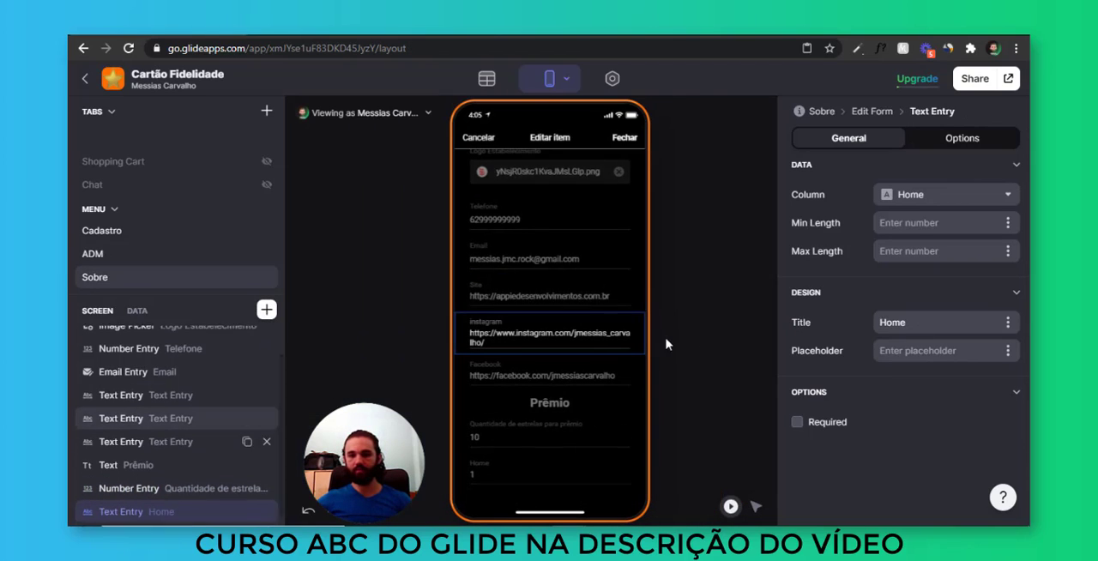
left_click(996, 197)
left_click(953, 473)
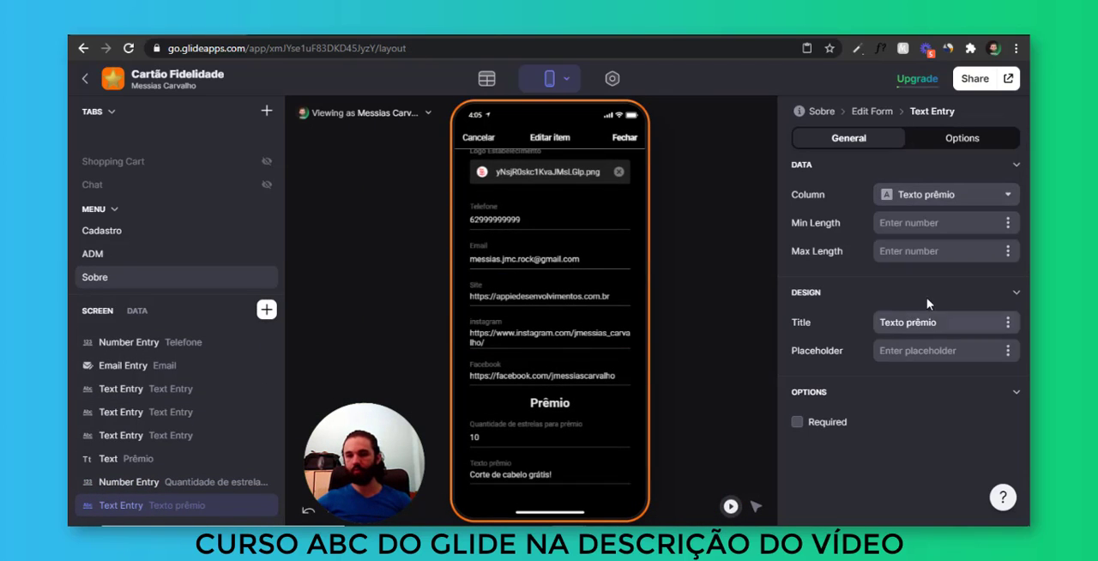
type("Pr")
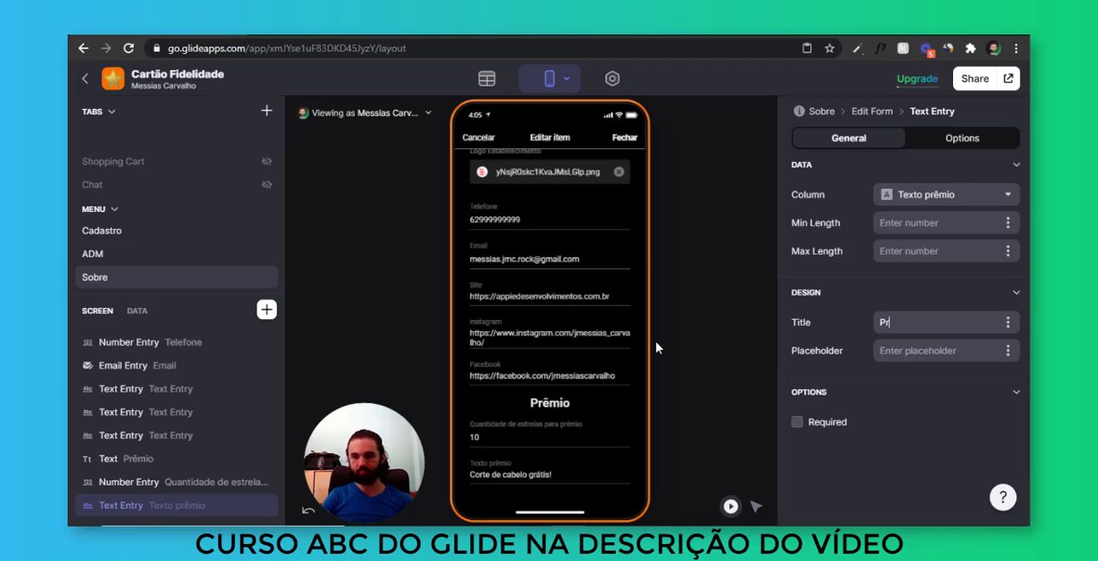
left_click(557, 475)
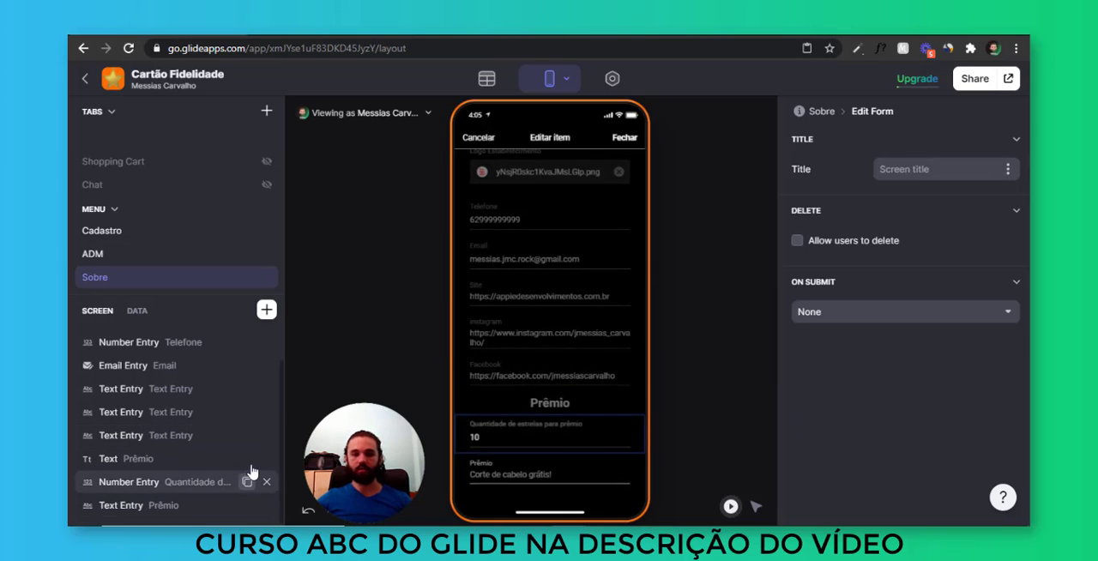
Add an Image Picker for the Imagem prêmio column at the end of the Sobre edit form
left_click(267, 310)
type("image")
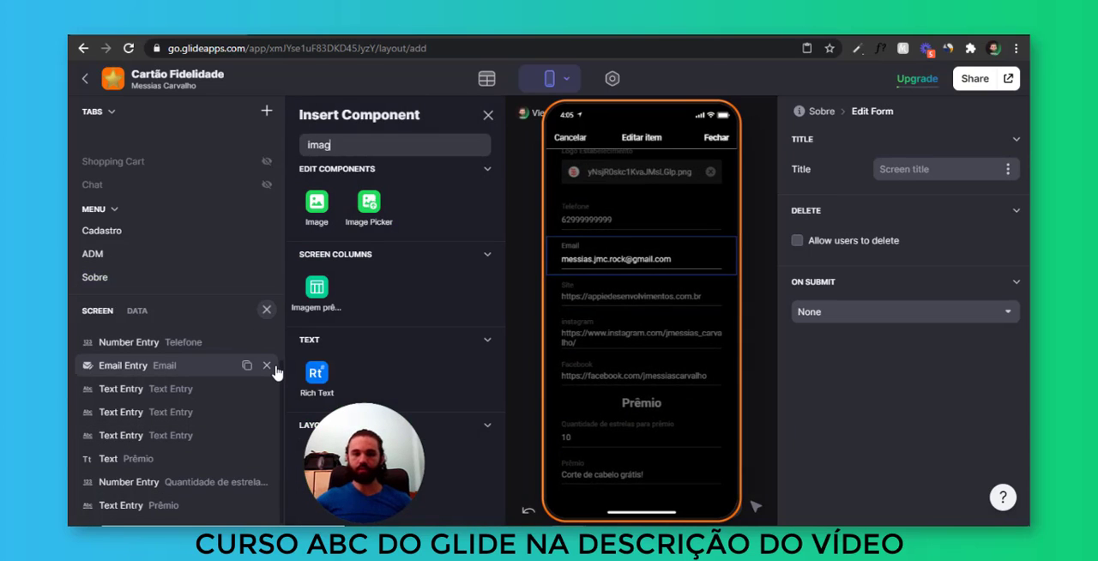
left_click(381, 234)
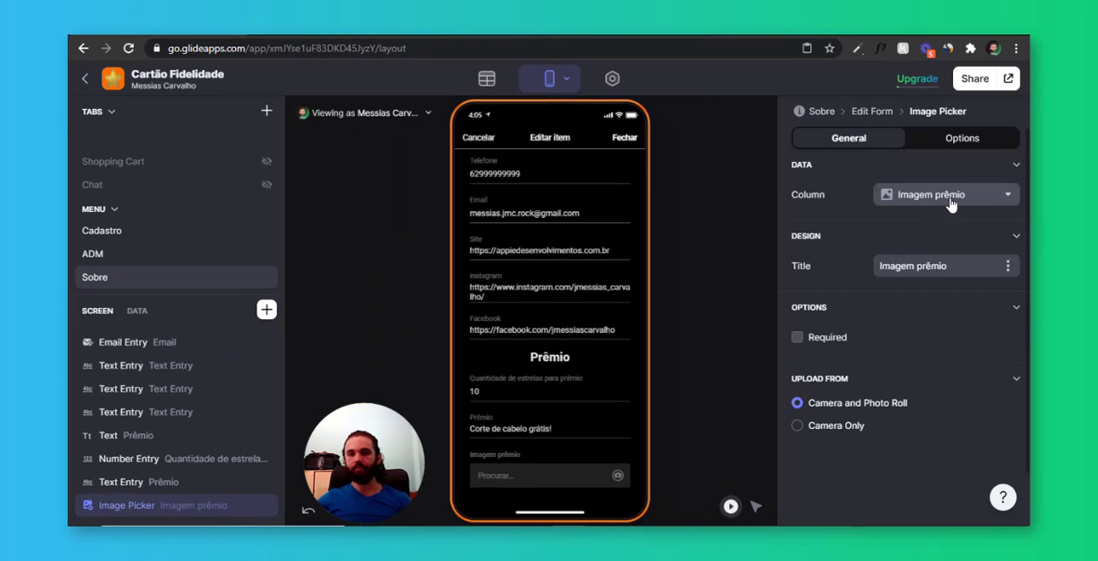
left_click(950, 205)
left_click(887, 197)
Upload the Barbershop logo picture from the Downloads folder as the prize image and close the edit form
left_click(540, 477)
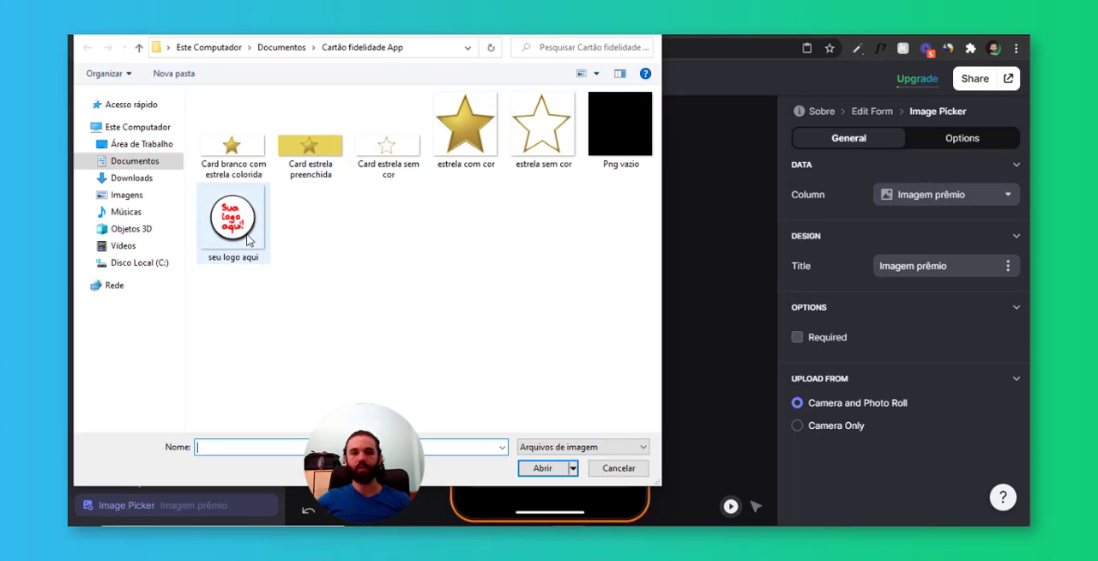
left_click(144, 178)
scroll(421, 215, "down", 10)
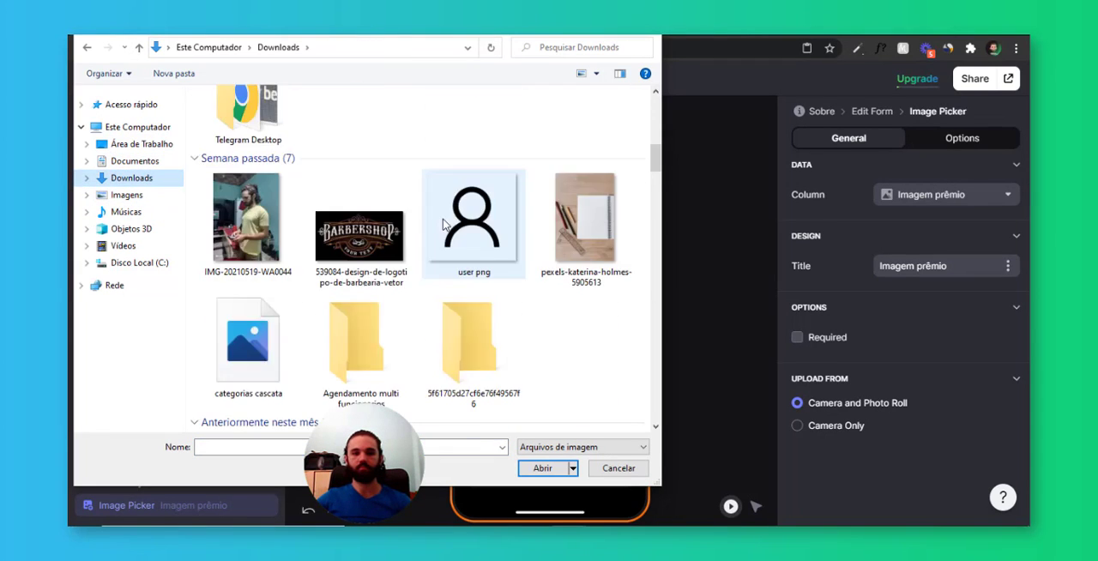
scroll(444, 225, "down", 5)
scroll(444, 225, "up", 4)
double_click(357, 137)
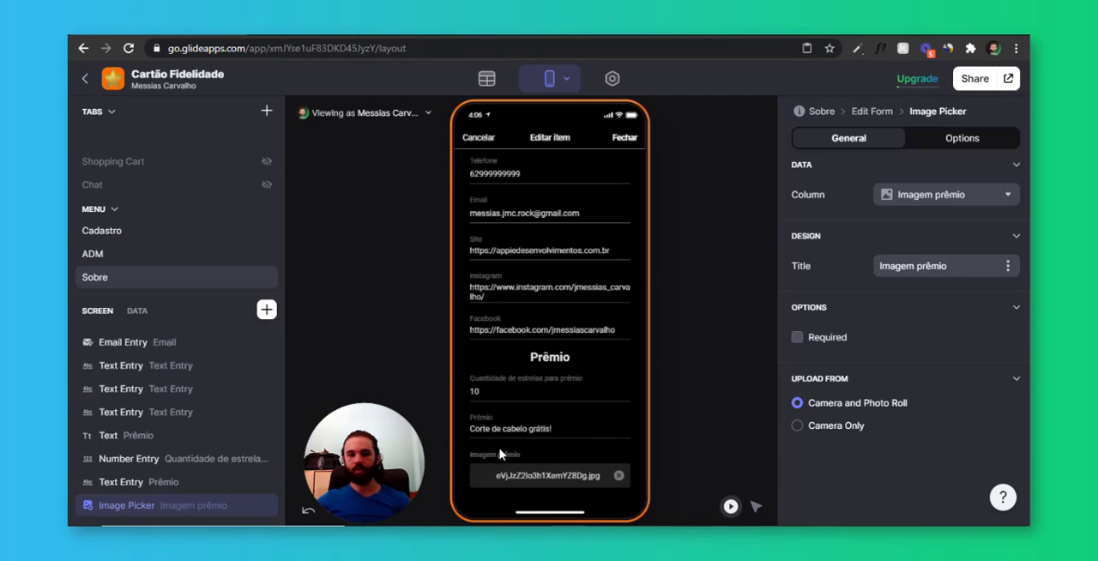
left_click(635, 147)
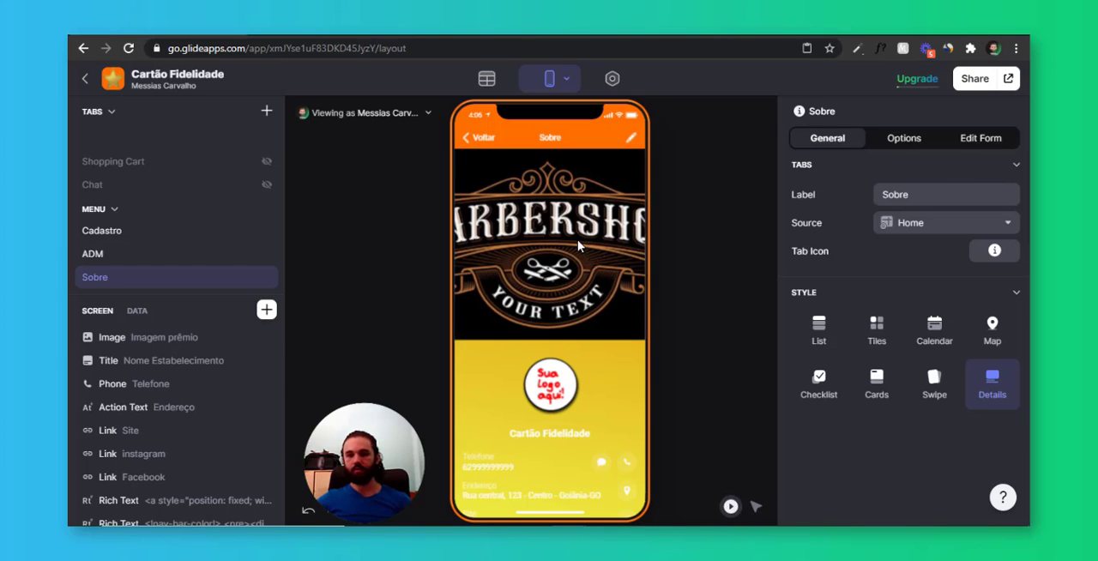
Delete the Imagem prêmio image component from the Sobre screen and return to the home screen
right_click(578, 240)
left_click(559, 249)
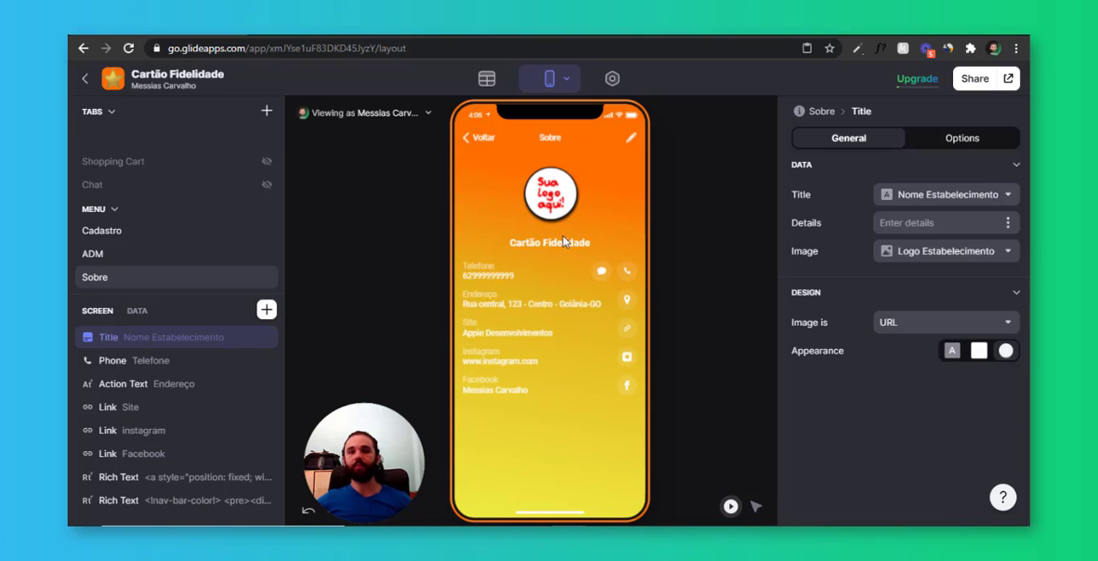
left_click(483, 139)
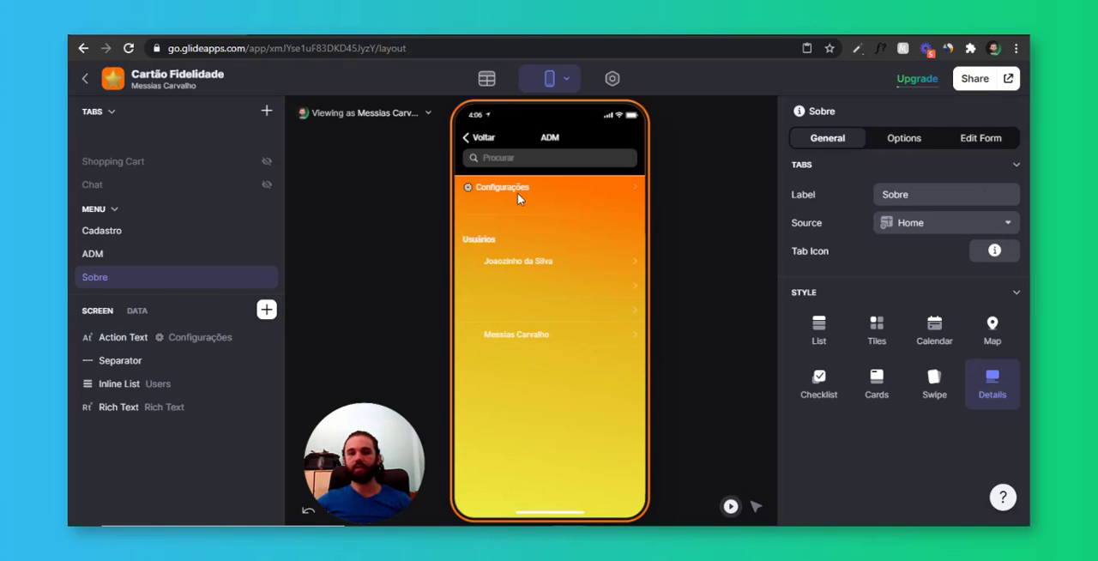
left_click(485, 138)
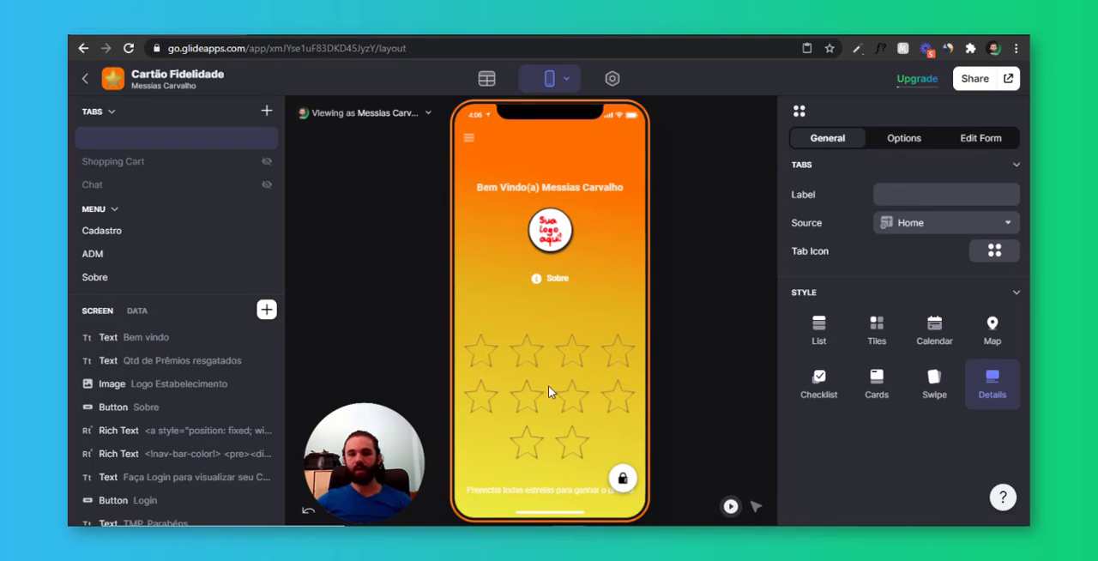
Add a Title component at the end of the home screen and link its title to the Texto prêmio column
left_click(267, 310)
type("tit")
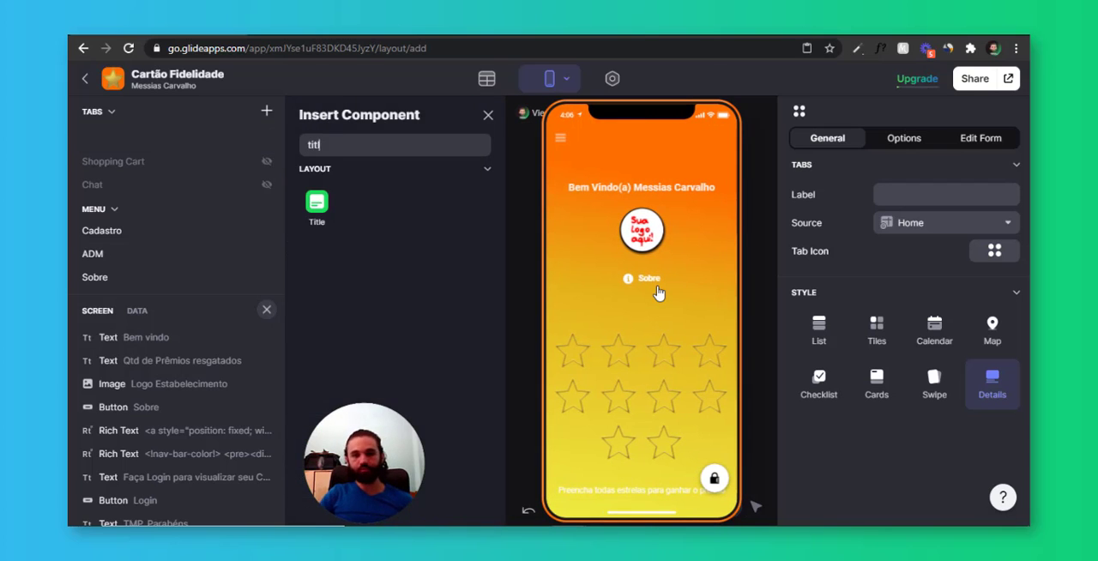
type("le")
left_click(314, 221)
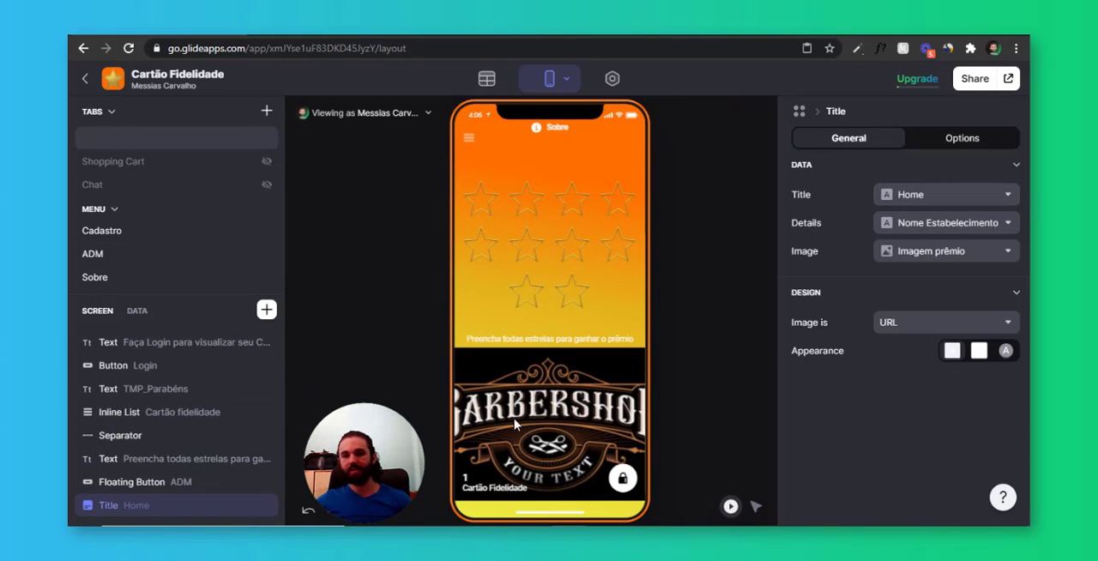
left_click(932, 196)
scroll(896, 367, "down", 2)
left_click(853, 419)
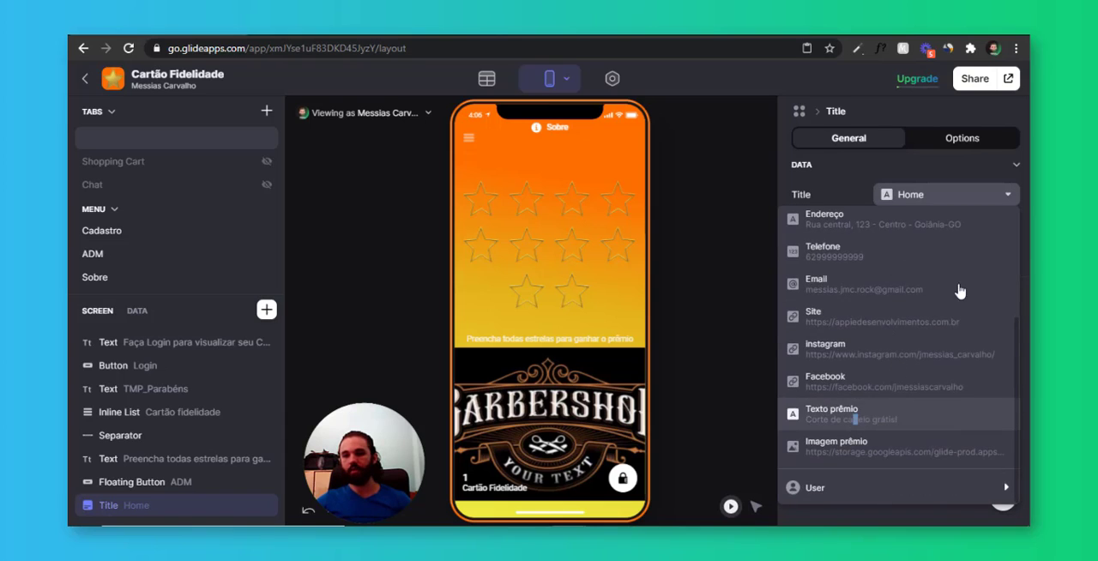
Clear the Title component's details and set its appearance to the circular image, keeping Imagem prêmio as the image
left_click(927, 223)
left_click(909, 255)
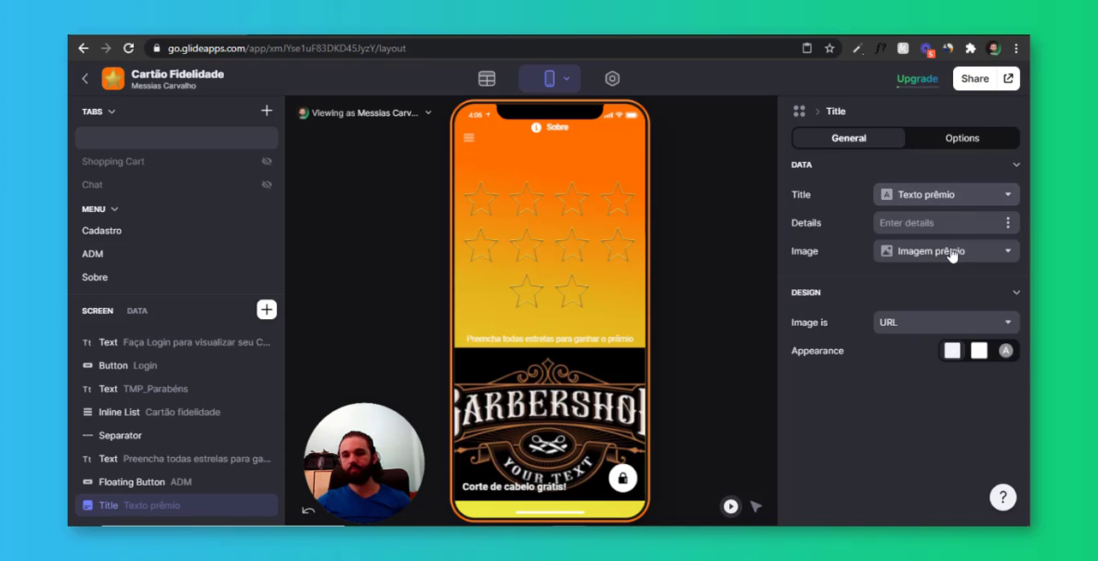
left_click(936, 252)
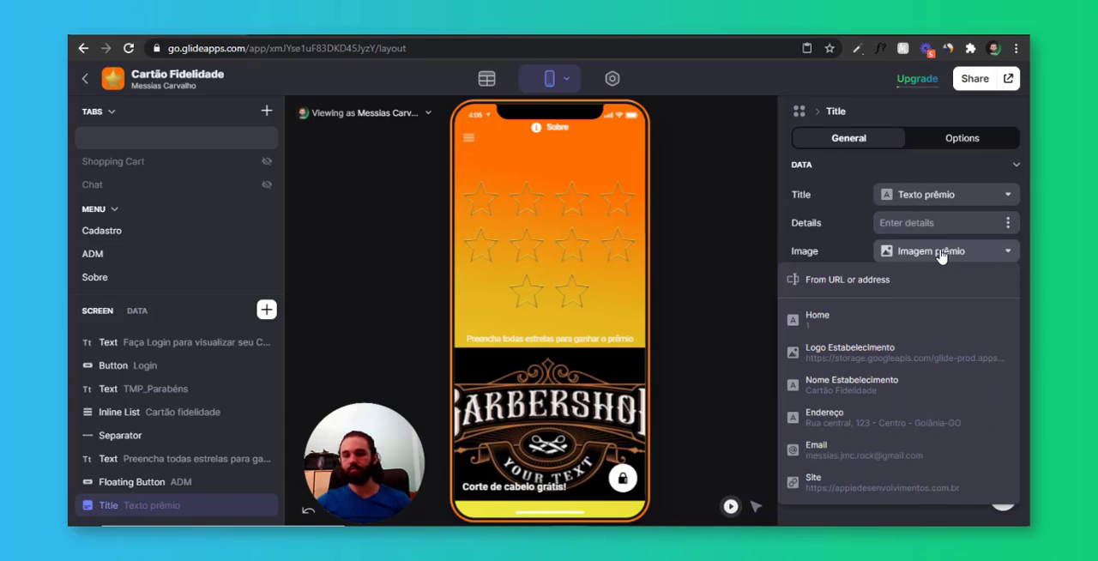
left_click(935, 252)
left_click(1006, 350)
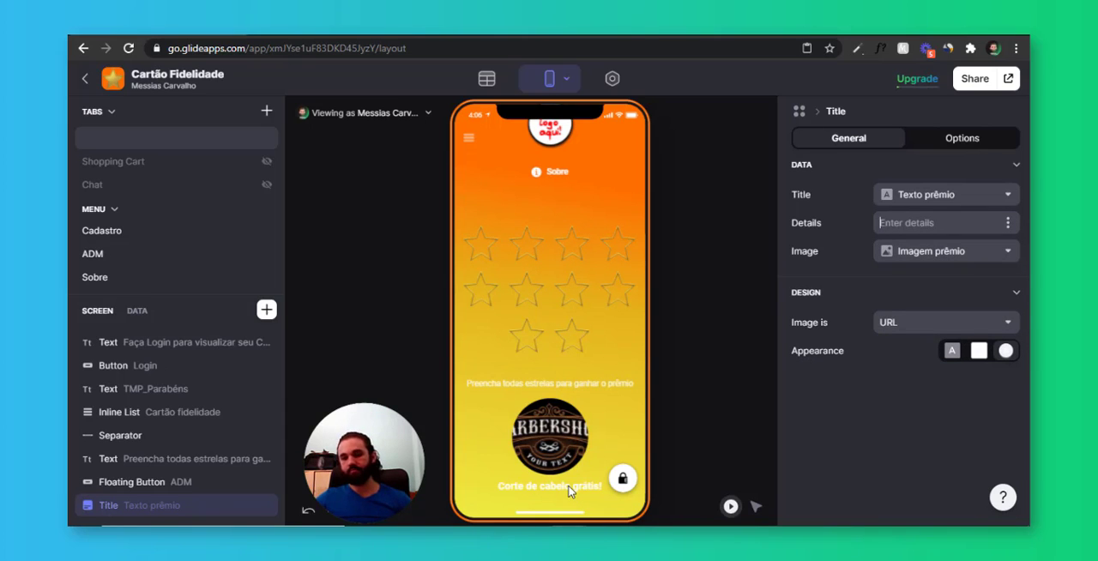
Preview the Sobre screen and the ADM access from the home screen
scroll(599, 420, "up", 3)
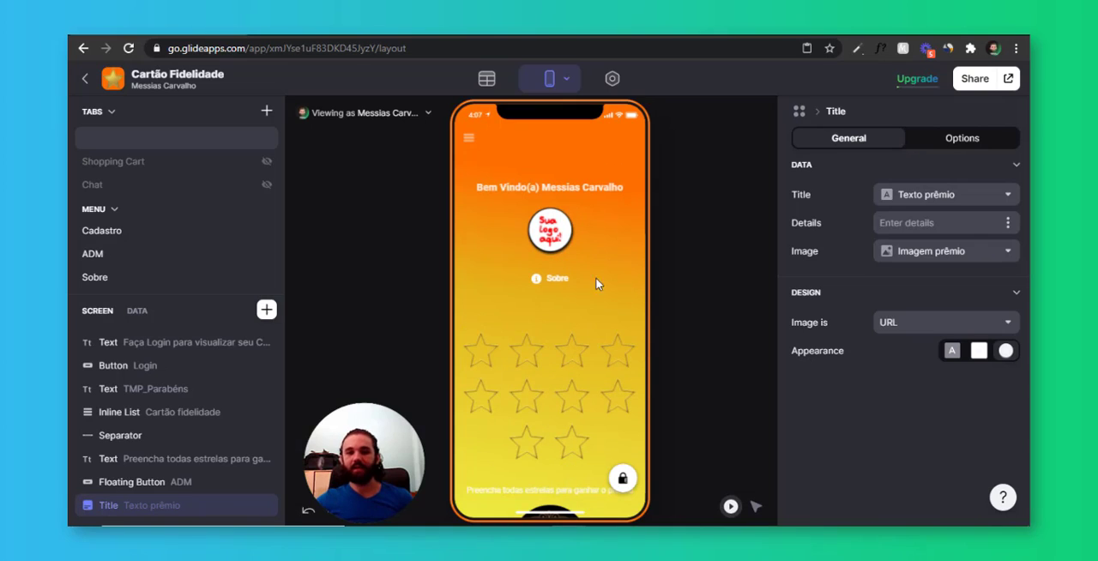
left_click(554, 279)
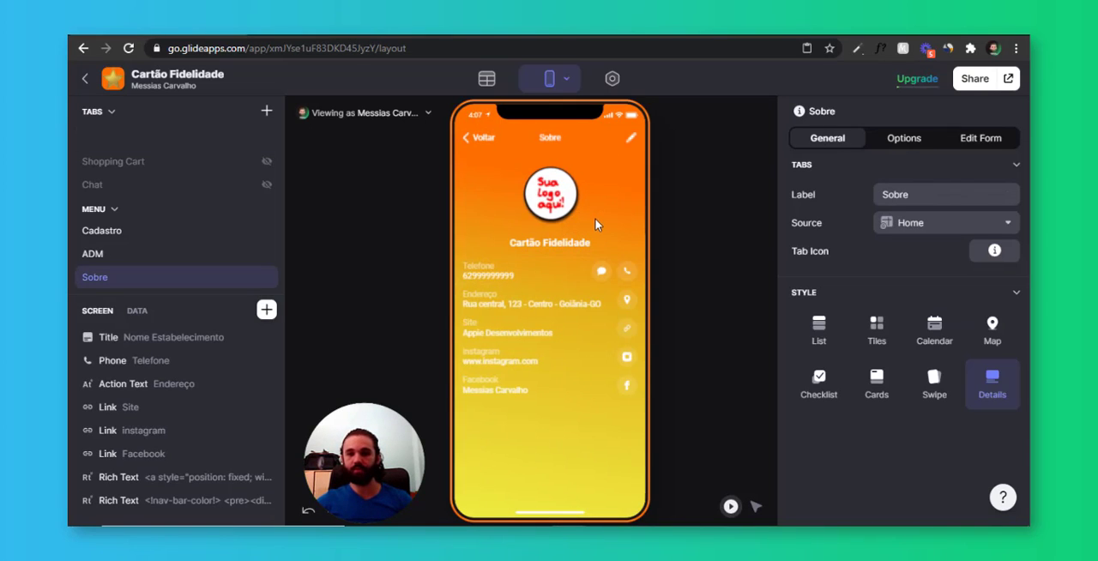
left_click(477, 140)
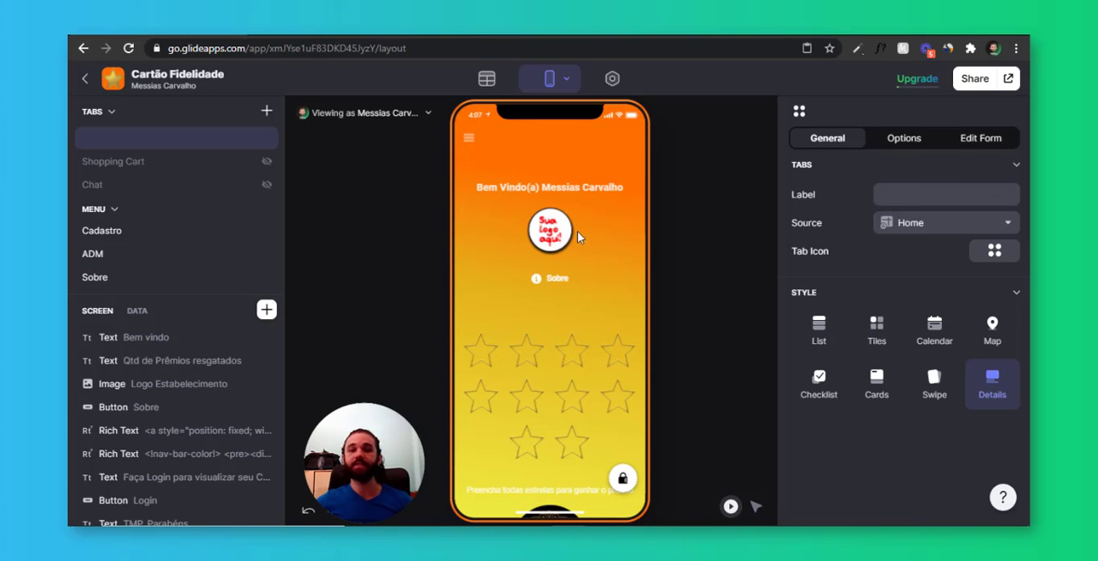
left_click(621, 480)
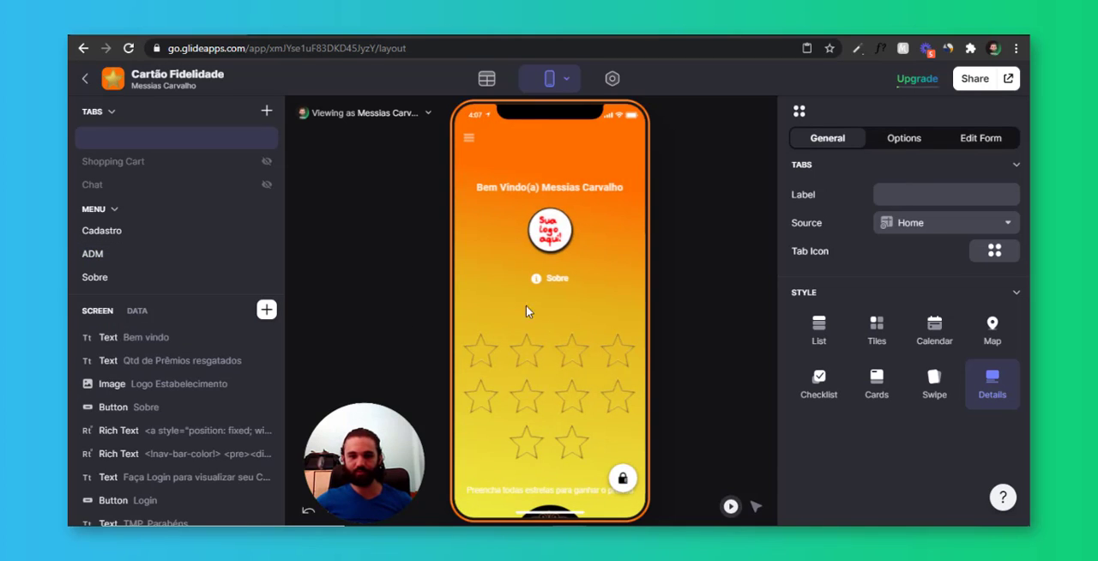
Copy the whole nav-bar-color code from the home screen's second Rich Text component
scroll(204, 425, "down", 1)
left_click(191, 389)
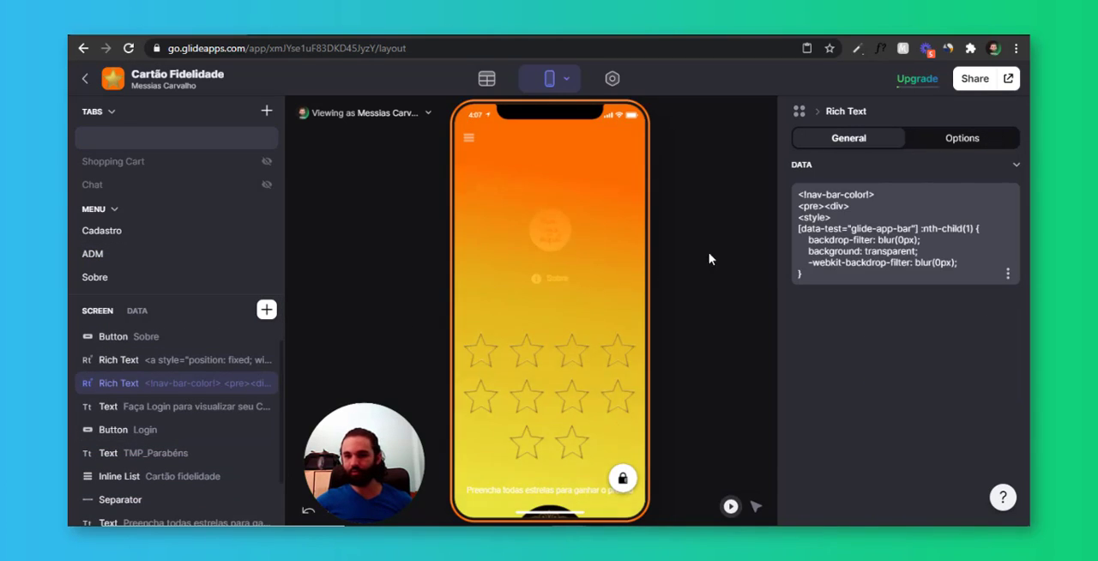
left_click(848, 258)
key("ctrl+a")
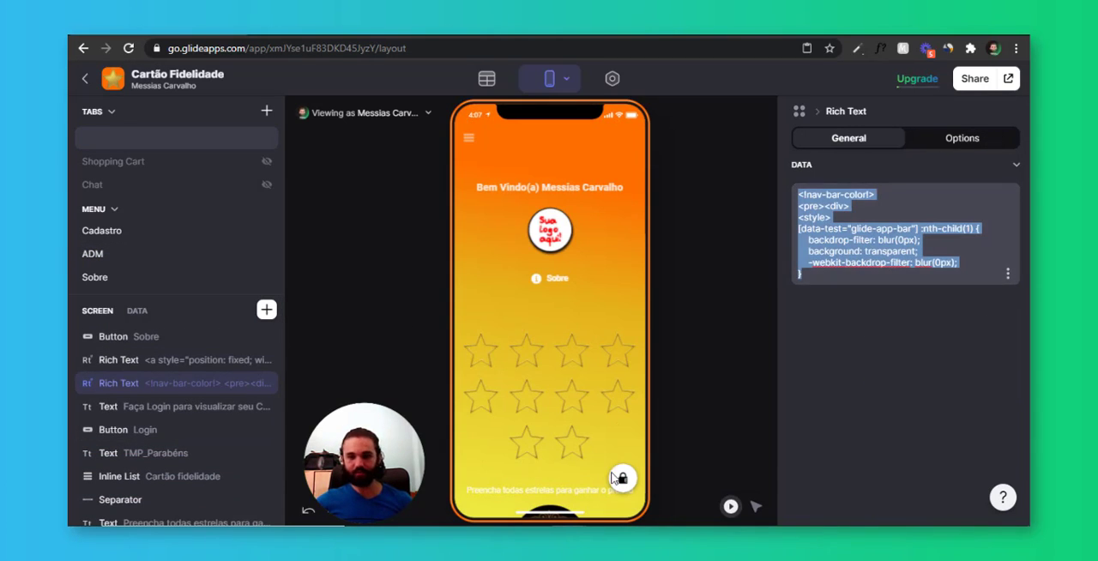
Duplicate the Rich Text component on the ADM screen and replace the copy's content with the nav-bar-color code
left_click(129, 253)
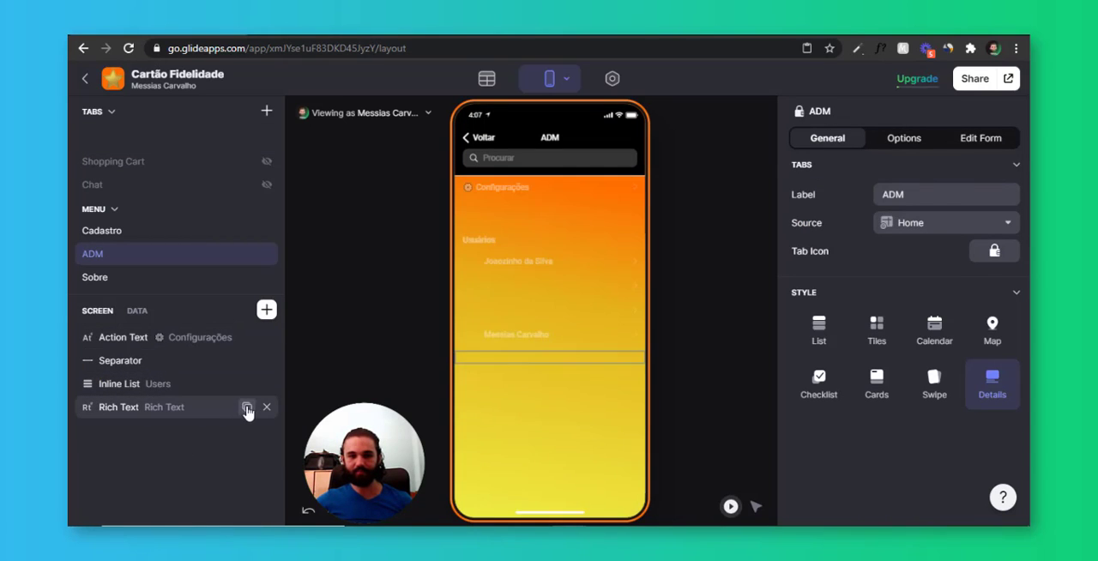
left_click(248, 409)
left_click(204, 428)
left_click(912, 209)
key("ctrl+a")
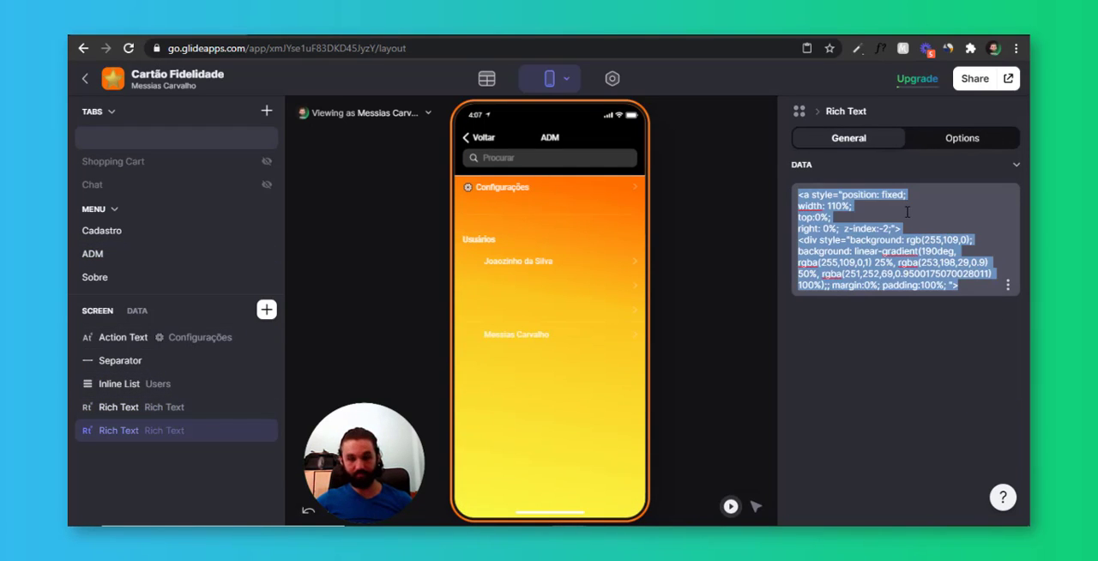
type("<!nav-bar-color!> <pre><div> <style> [data-test=\"glide-app-bar\"] :nth-child(1) {   backdrop-filter: blur(0px);   background: transparent;   -webkit-backdrop-filter: blur(0px); }")
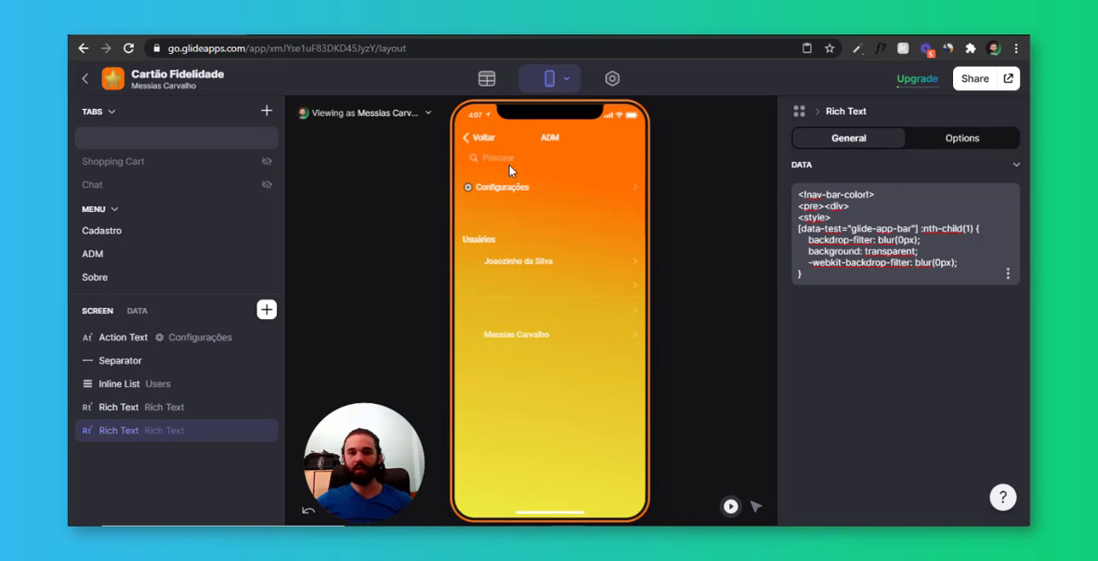
Review the nav-bar-color code in the ADM screen's new Rich Text component
left_click_drag(799, 228, 800, 204)
left_click(866, 223)
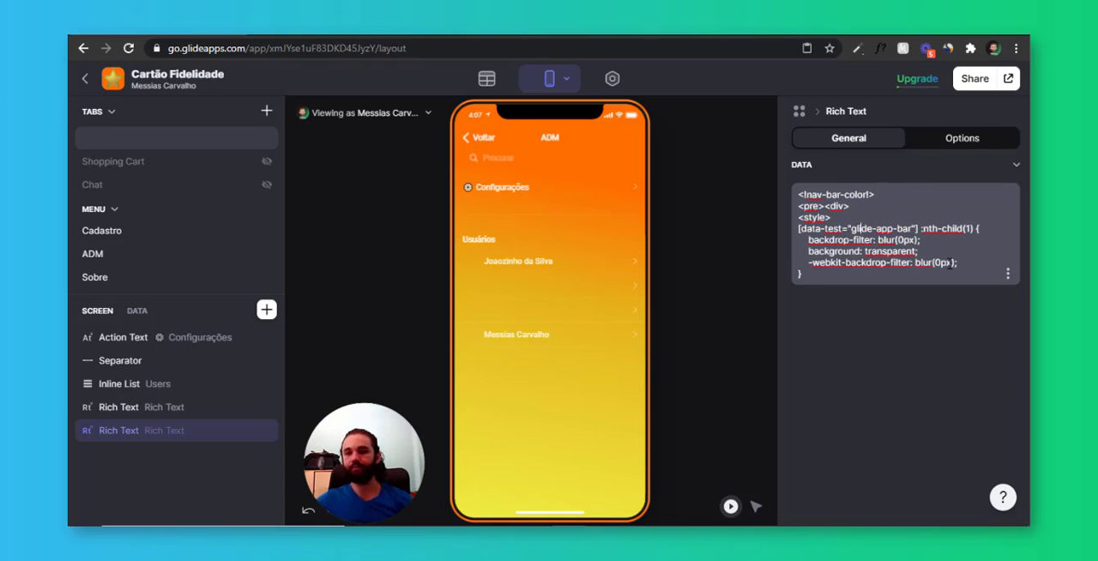
left_click_drag(876, 284, 798, 188)
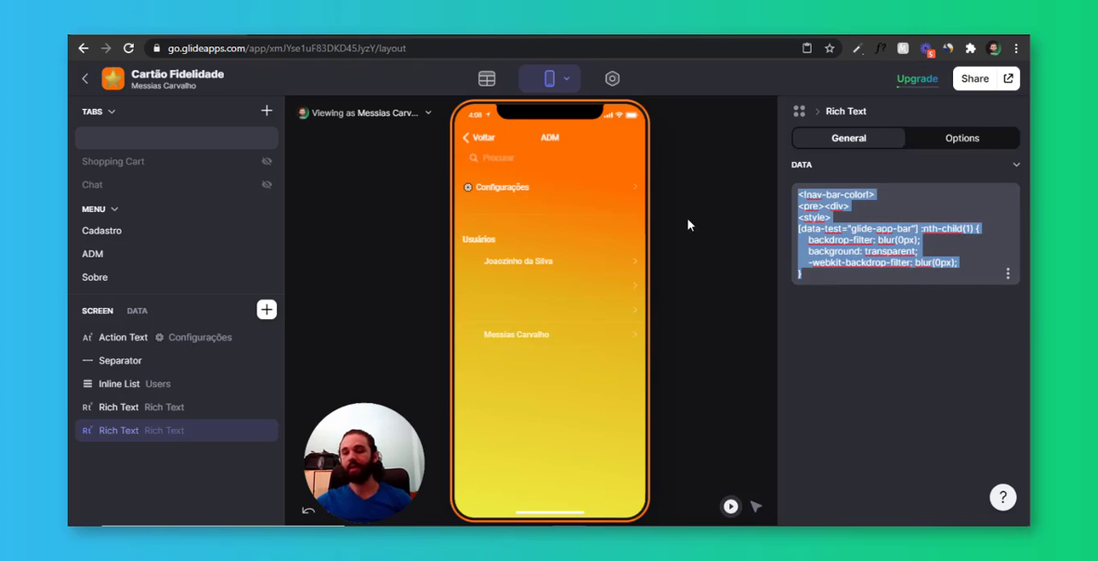
left_click(884, 271)
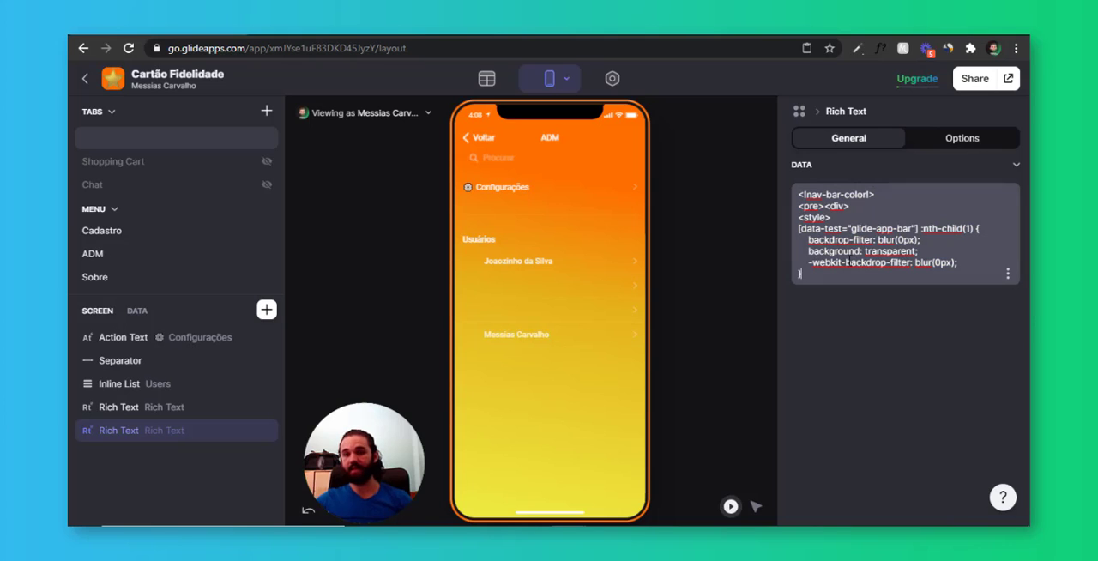
key("ctrl+a")
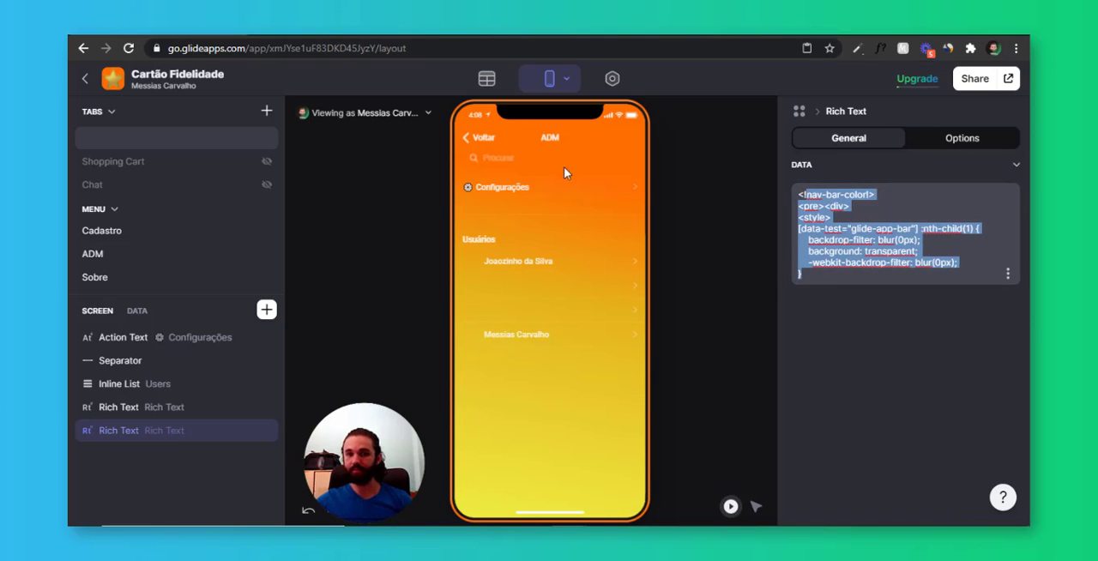
Examine the Nome and Email columns of the Users table in the data editor and return to the home screen layout
left_click(534, 137)
left_click(487, 78)
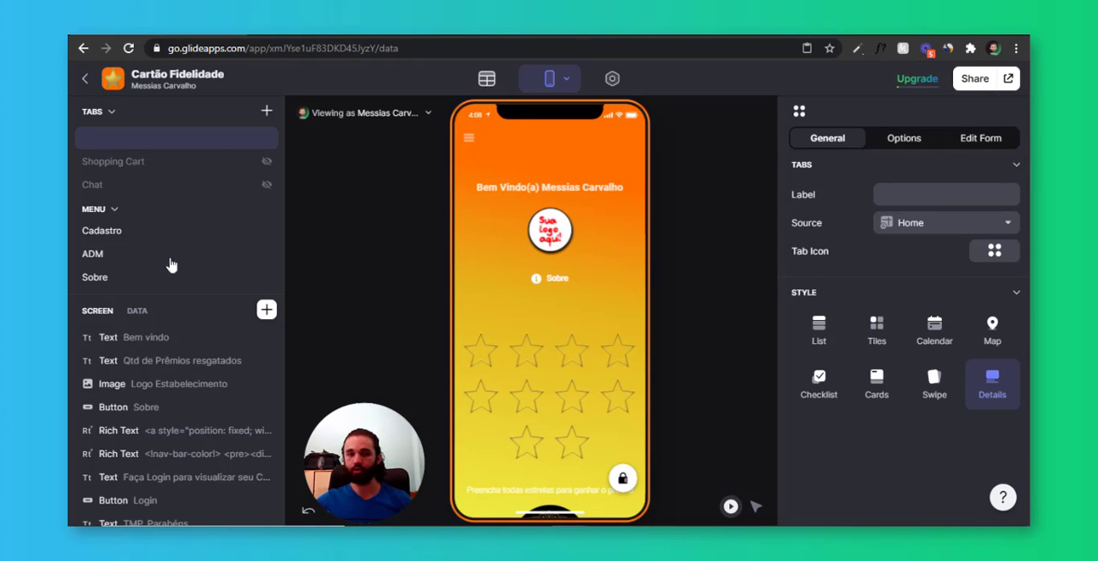
left_click(129, 141)
left_click_drag(447, 174, 475, 232)
left_click_drag(569, 175, 579, 236)
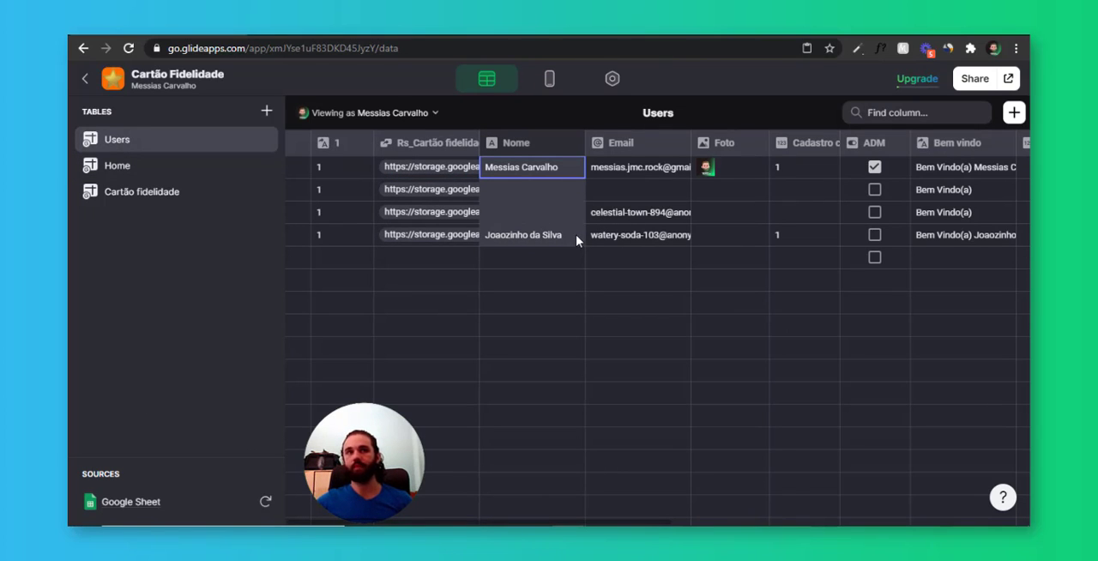
left_click(580, 258)
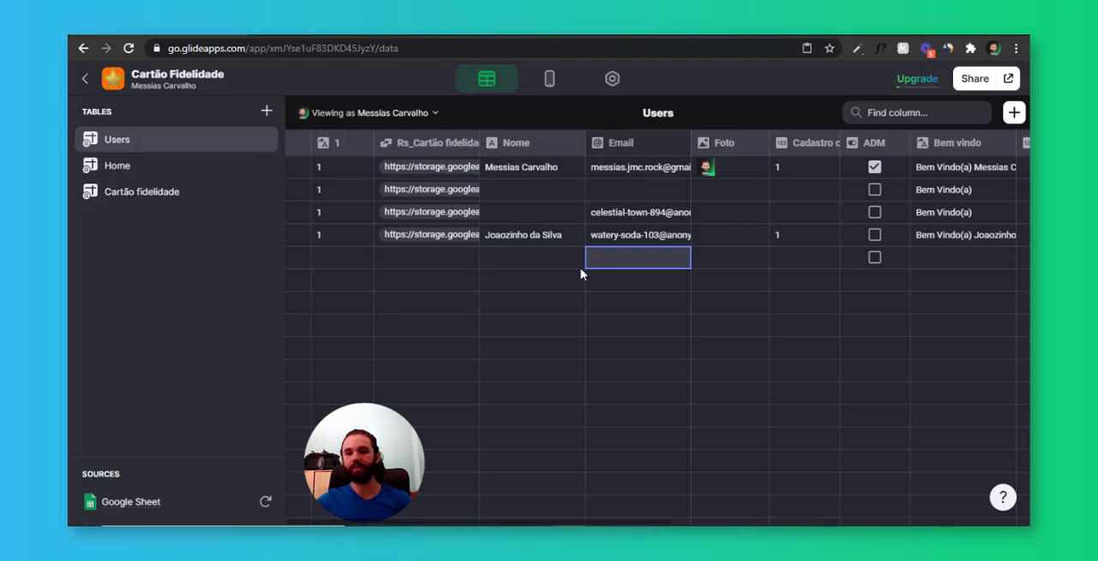
left_click(549, 79)
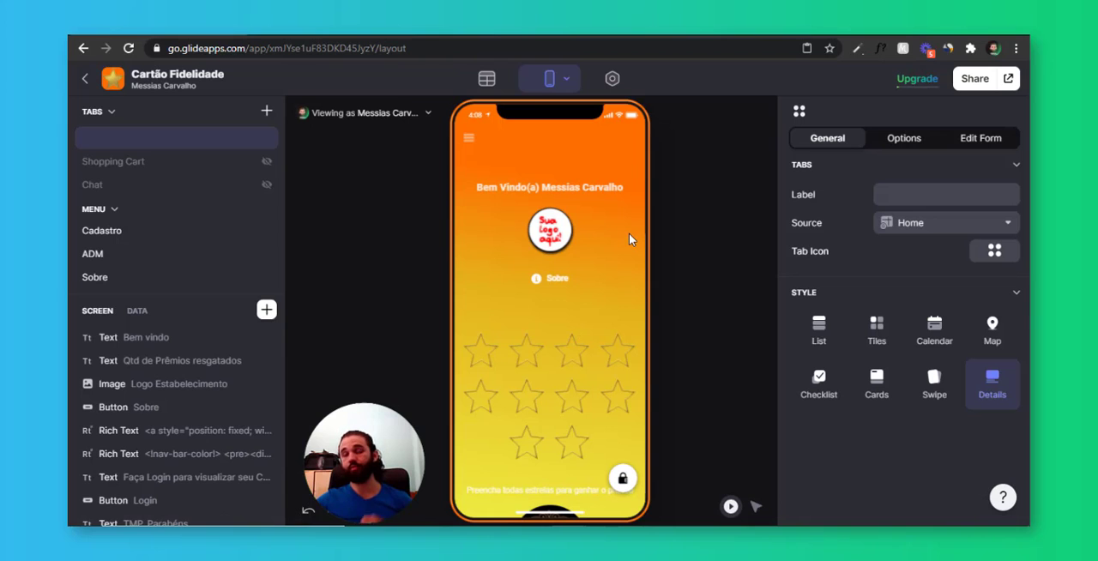